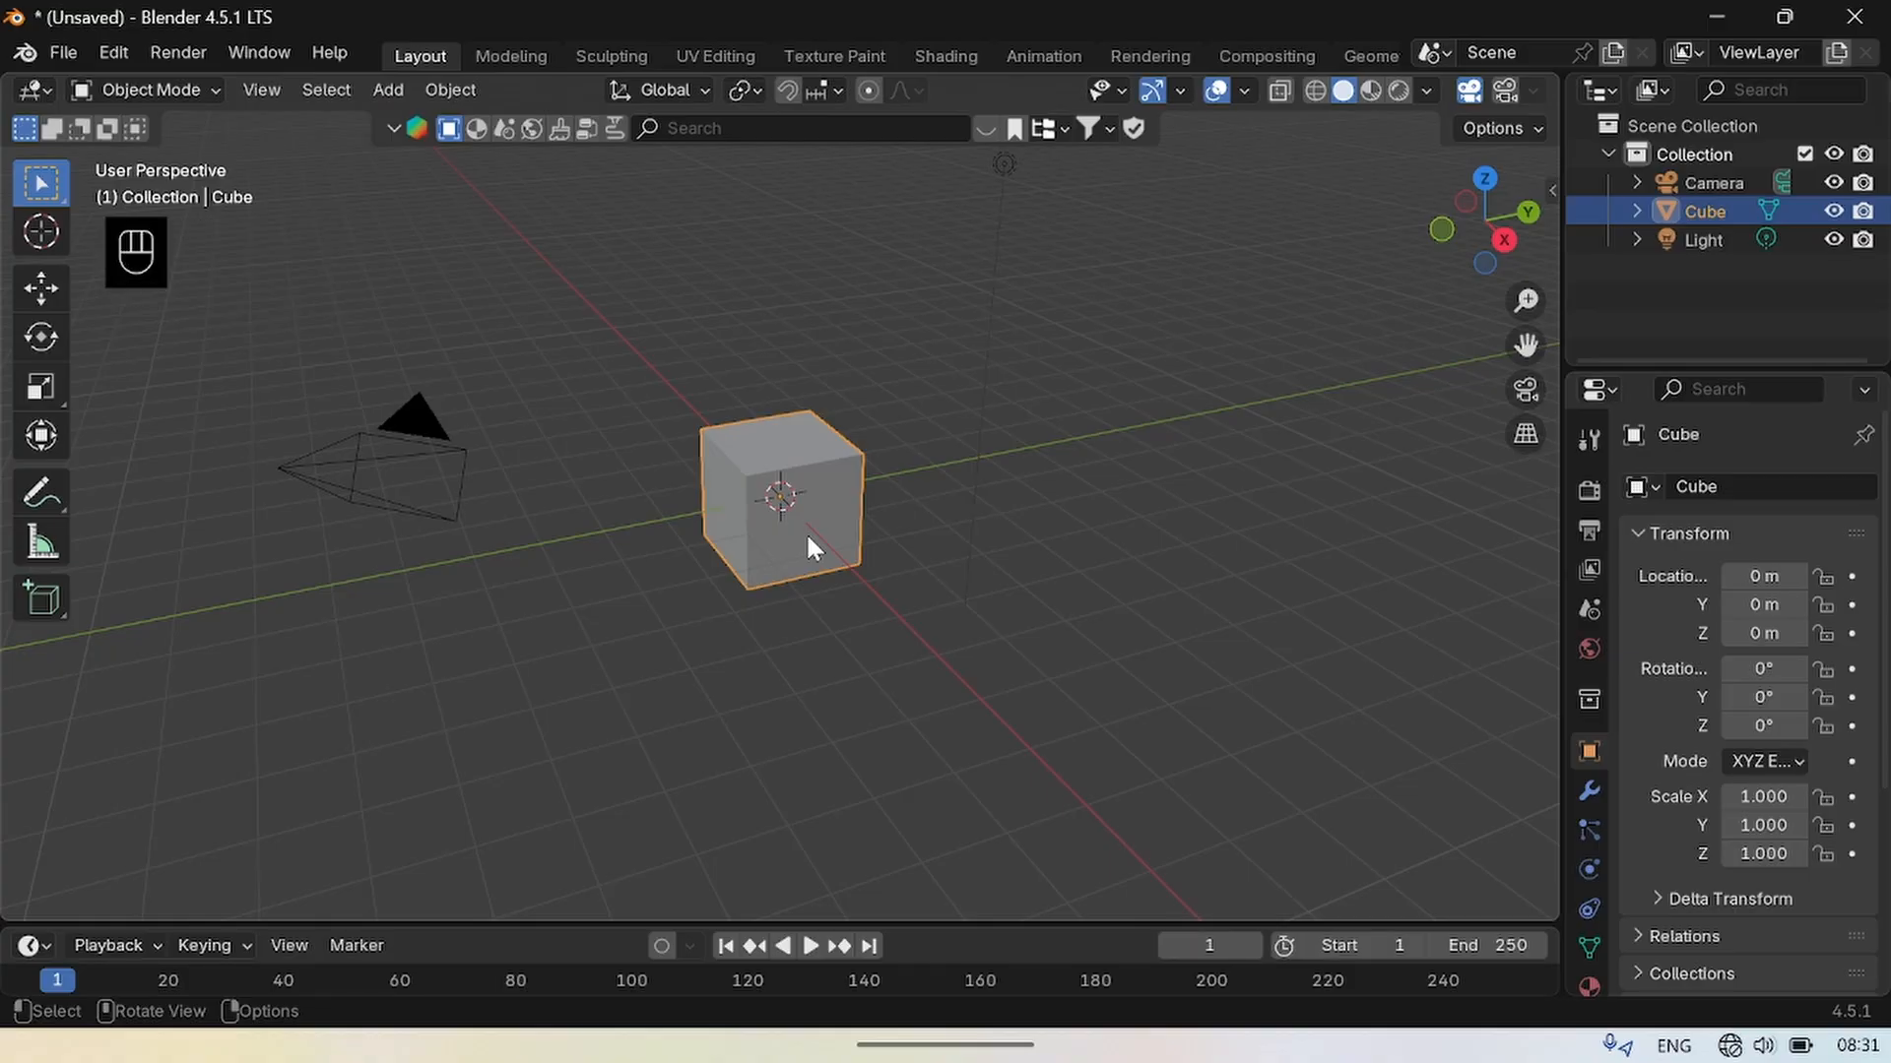
Stretch the default cube along the global Y axis to a Y scale of about 2.6.
key("s")
key("y")
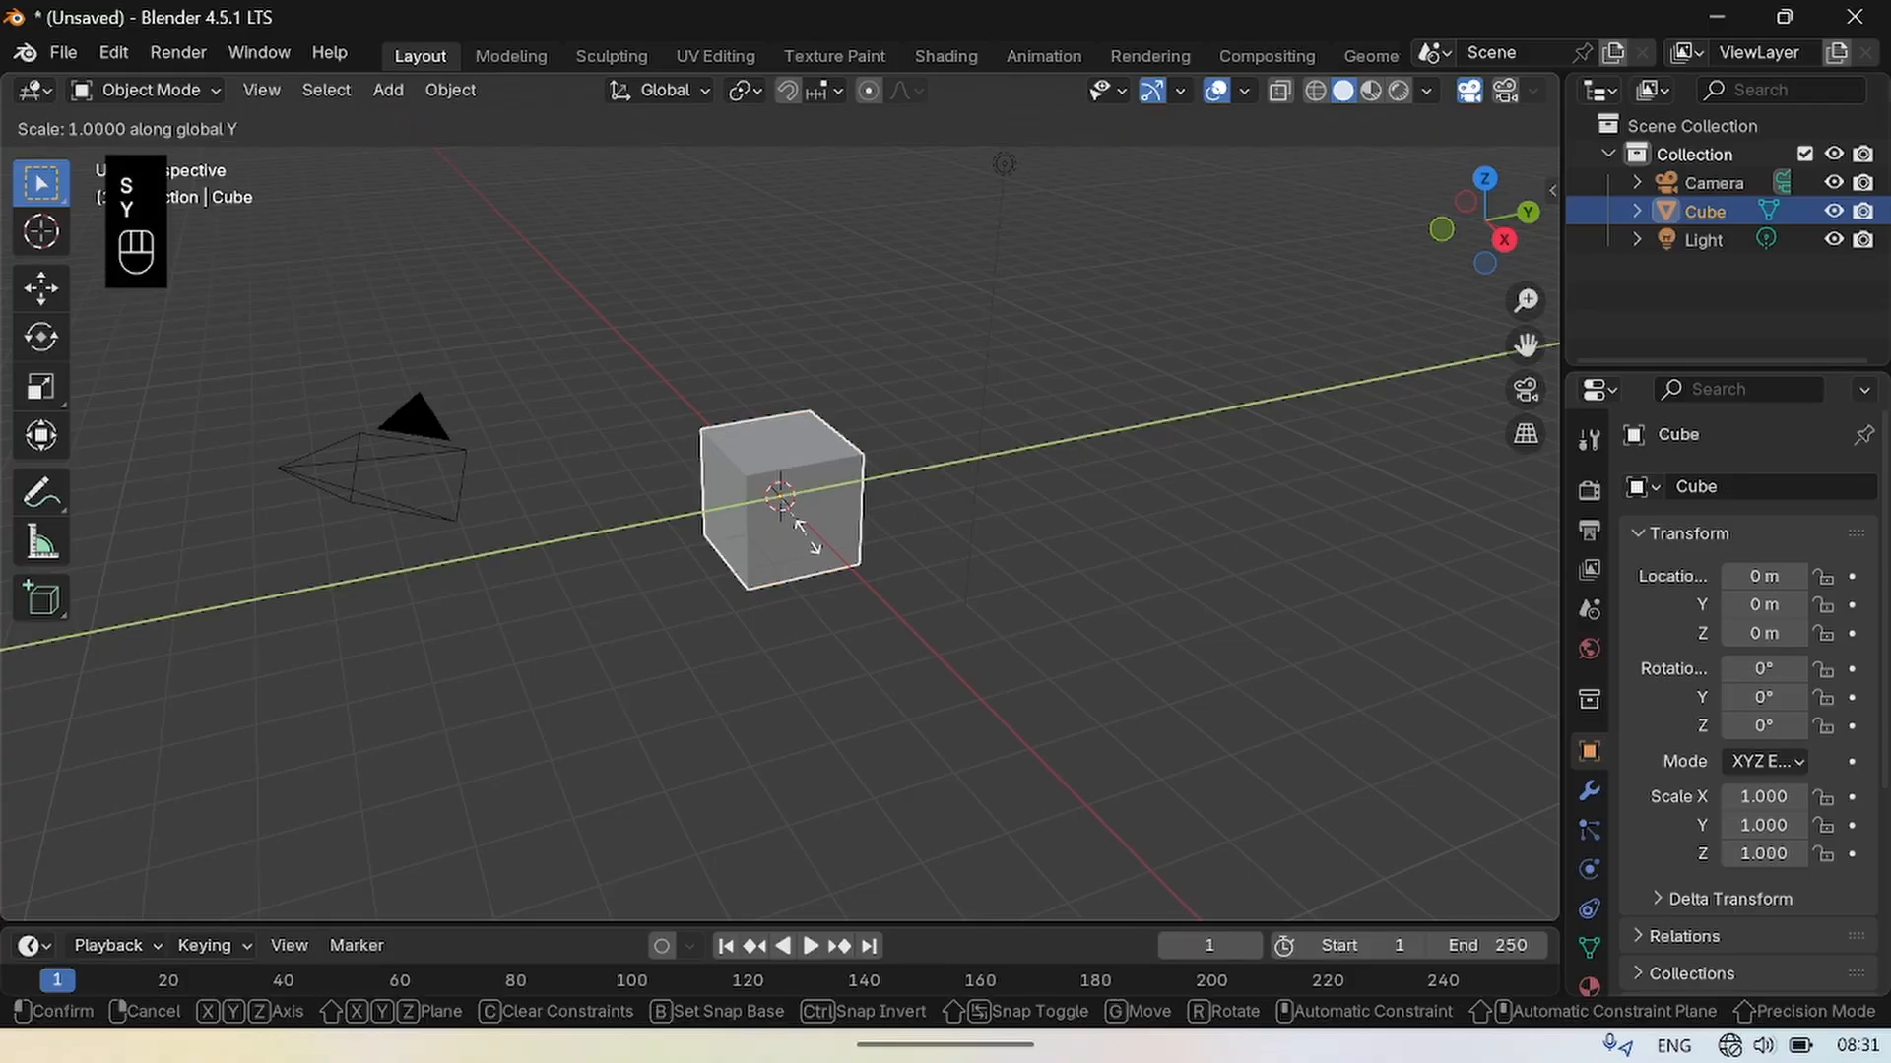
left_click(936, 497)
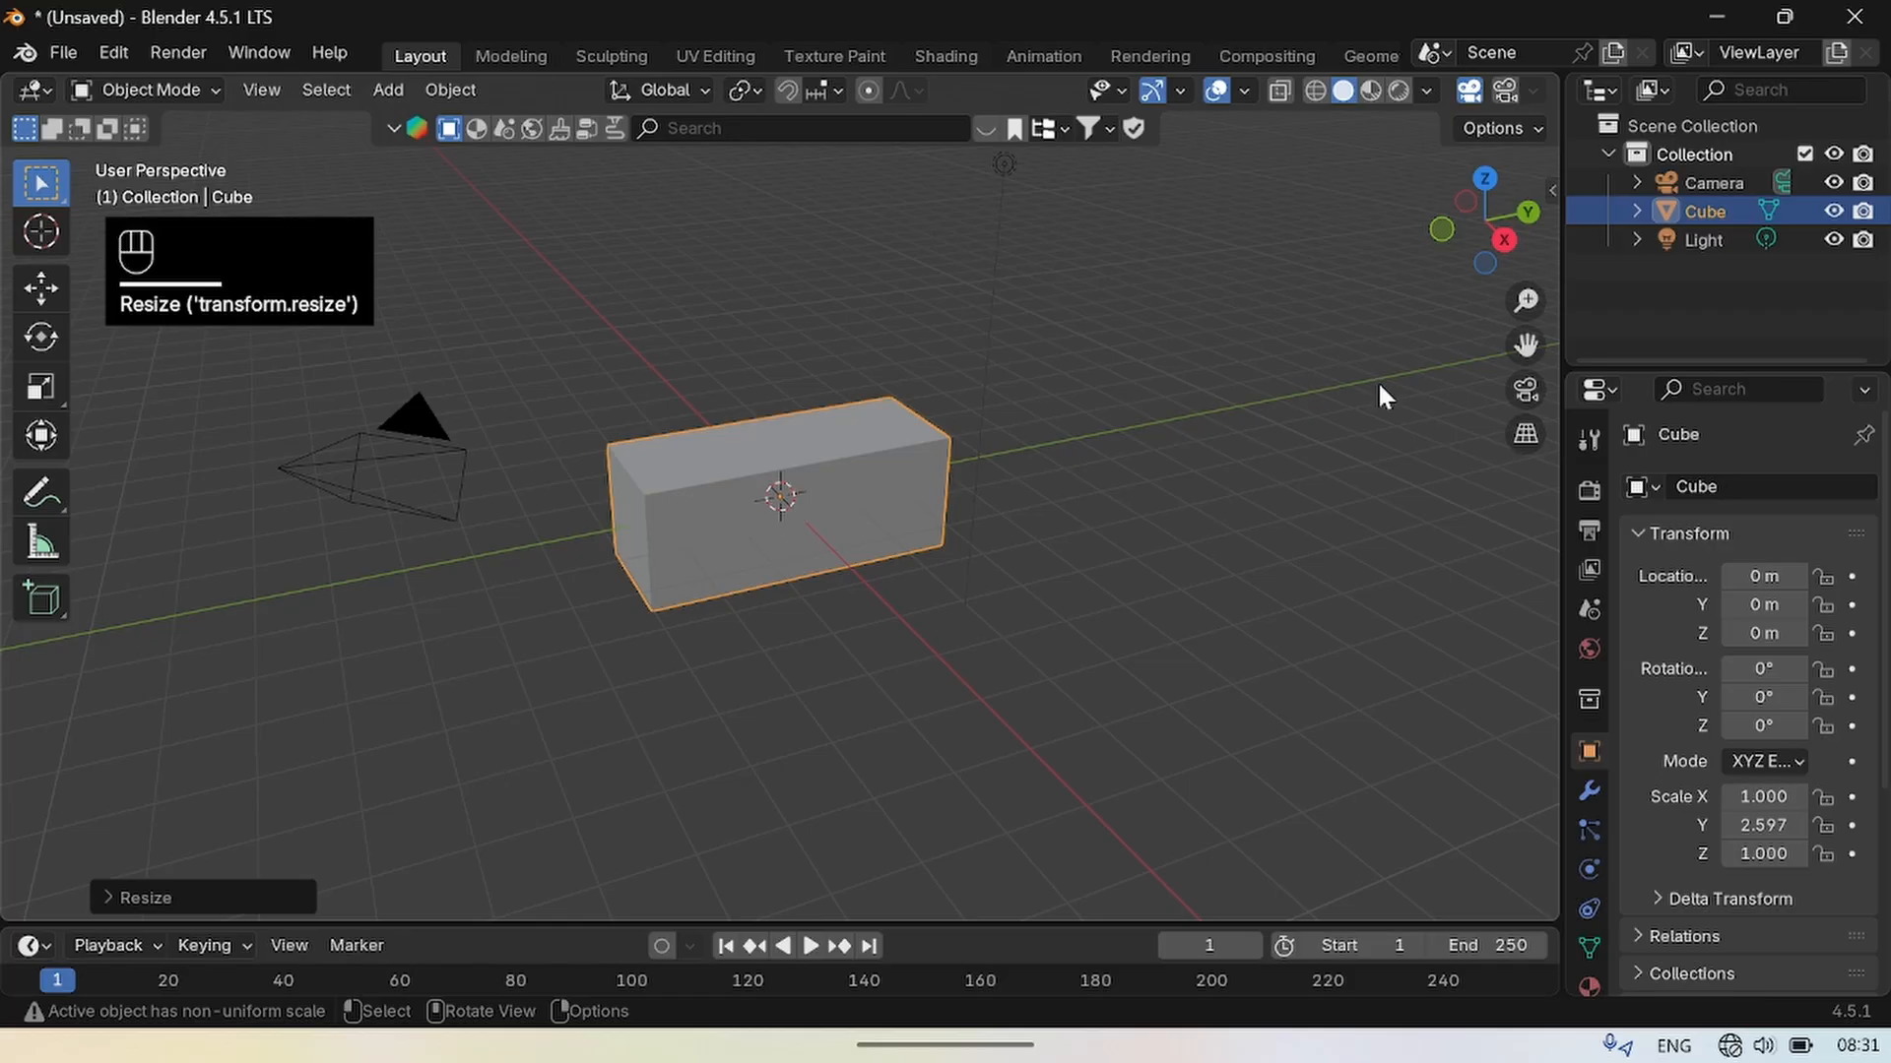
Widen the stretched box along the global X axis to an X scale of about -2.14.
left_click_drag(1481, 260, 1575, 256)
left_click(752, 559)
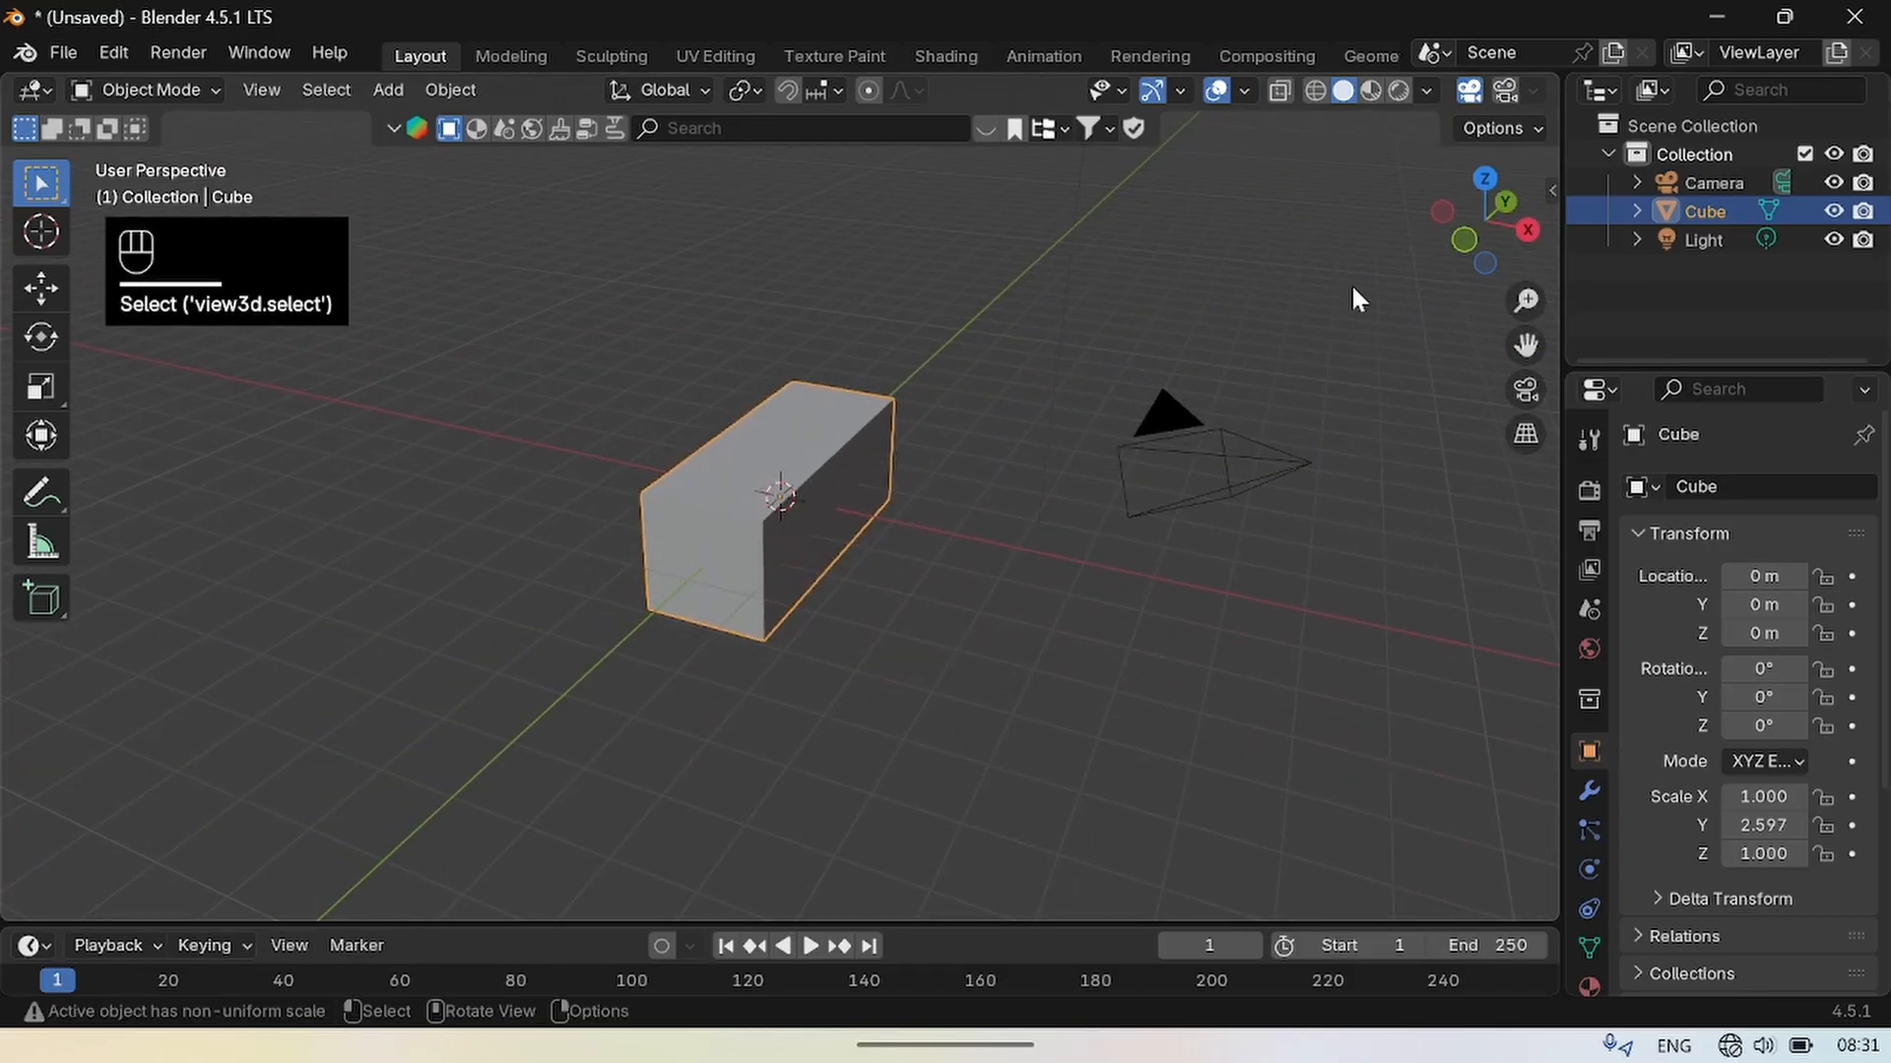
left_click_drag(1461, 247, 1526, 246)
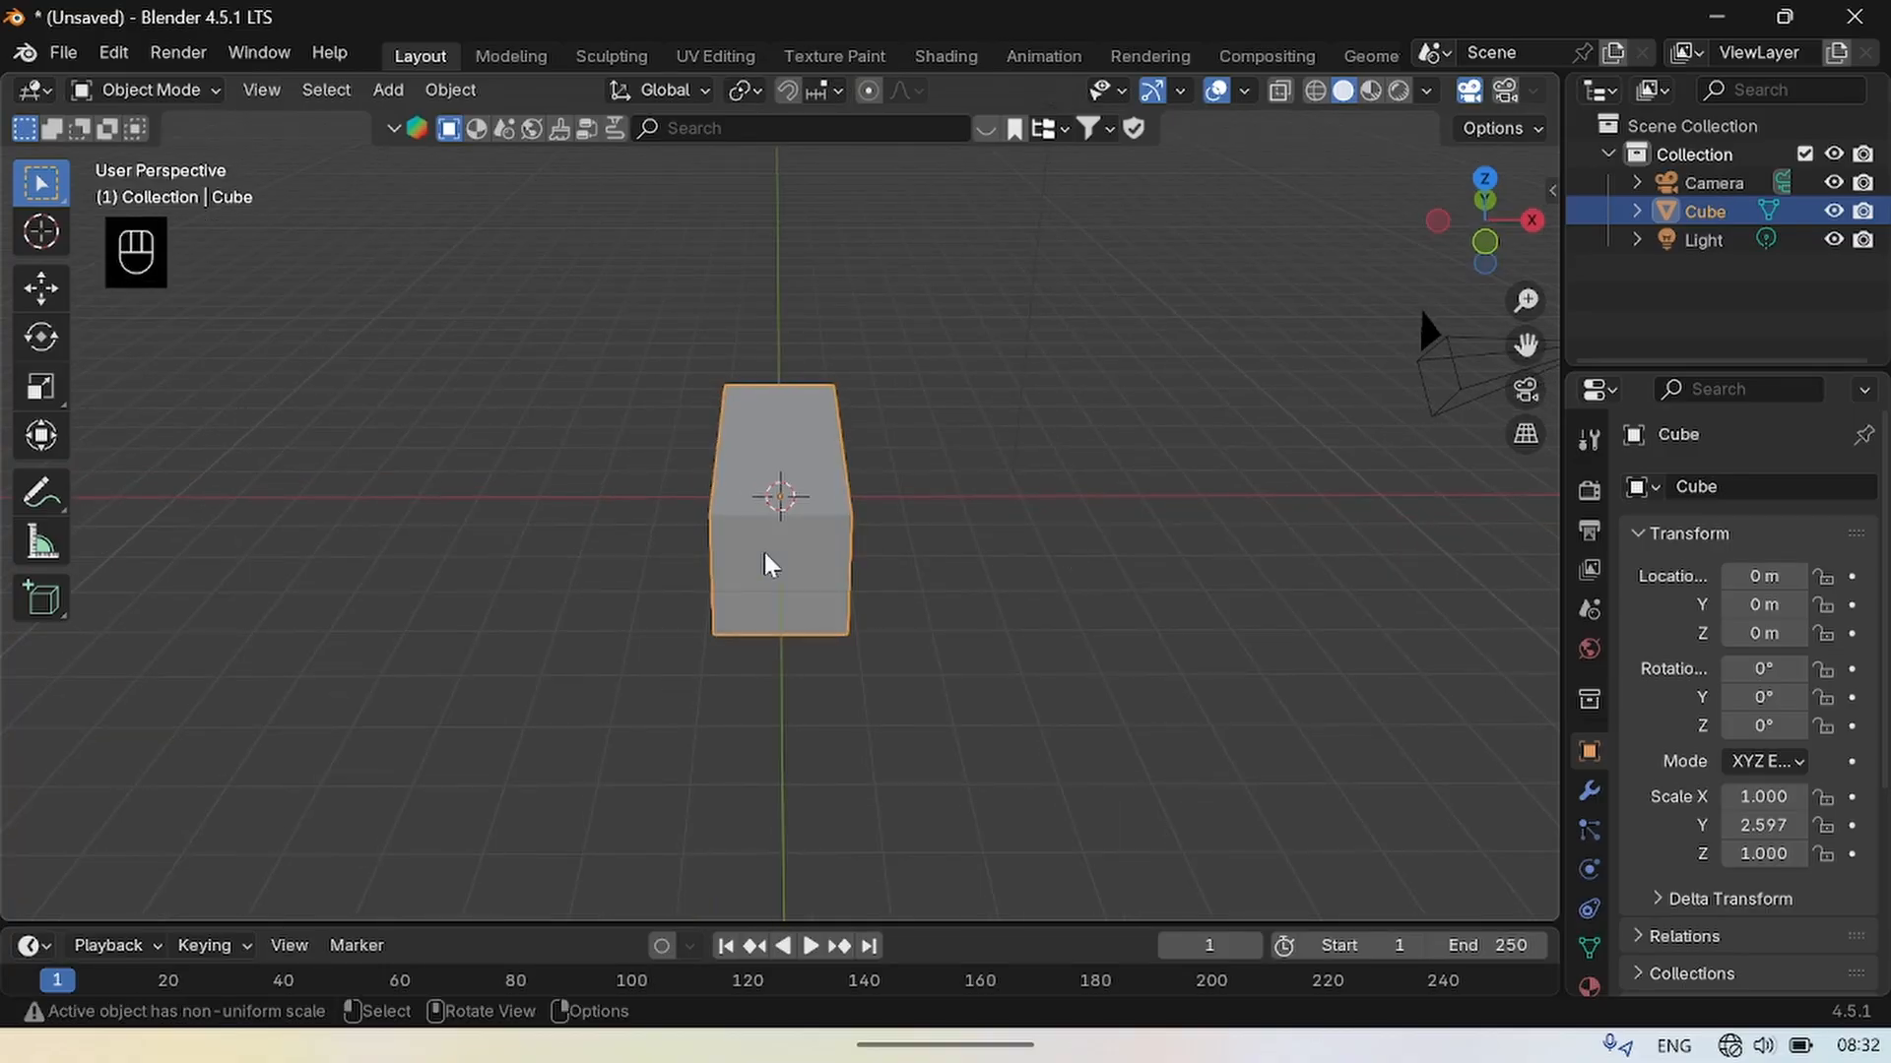
key("s")
key("x")
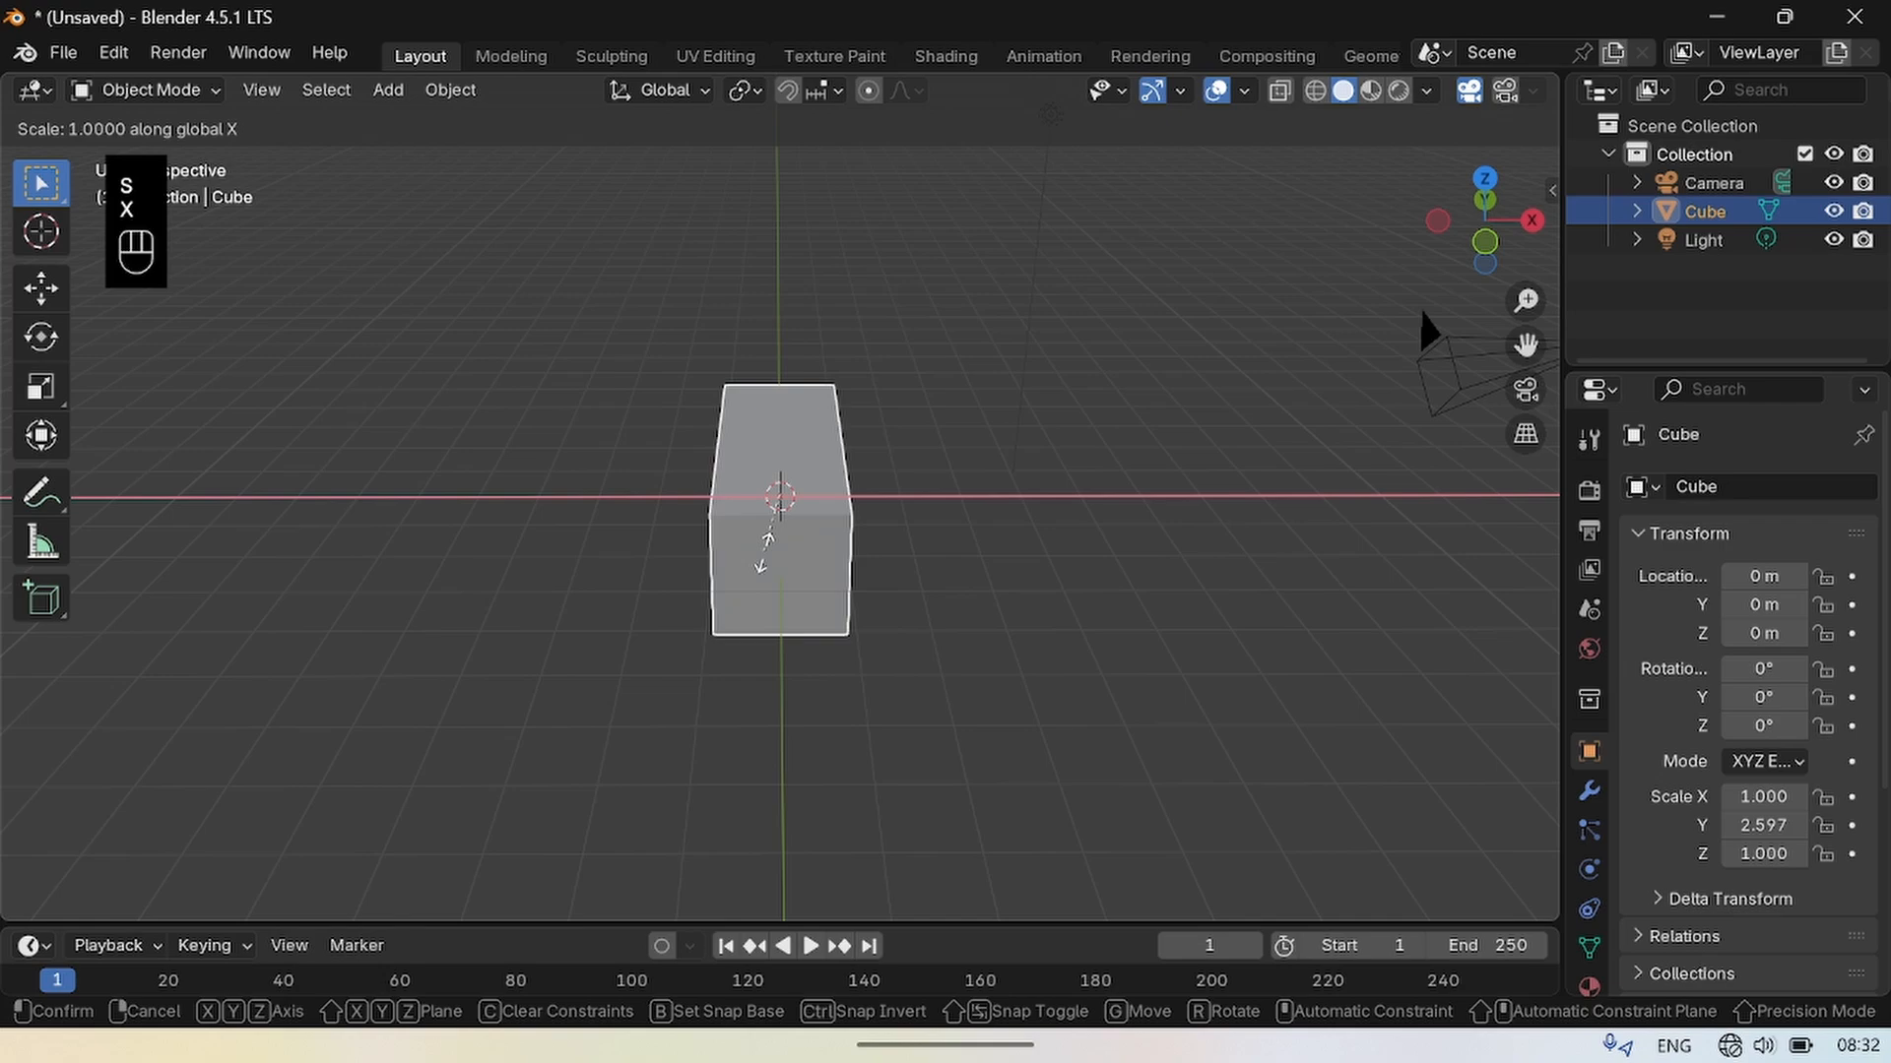
left_click(906, 513)
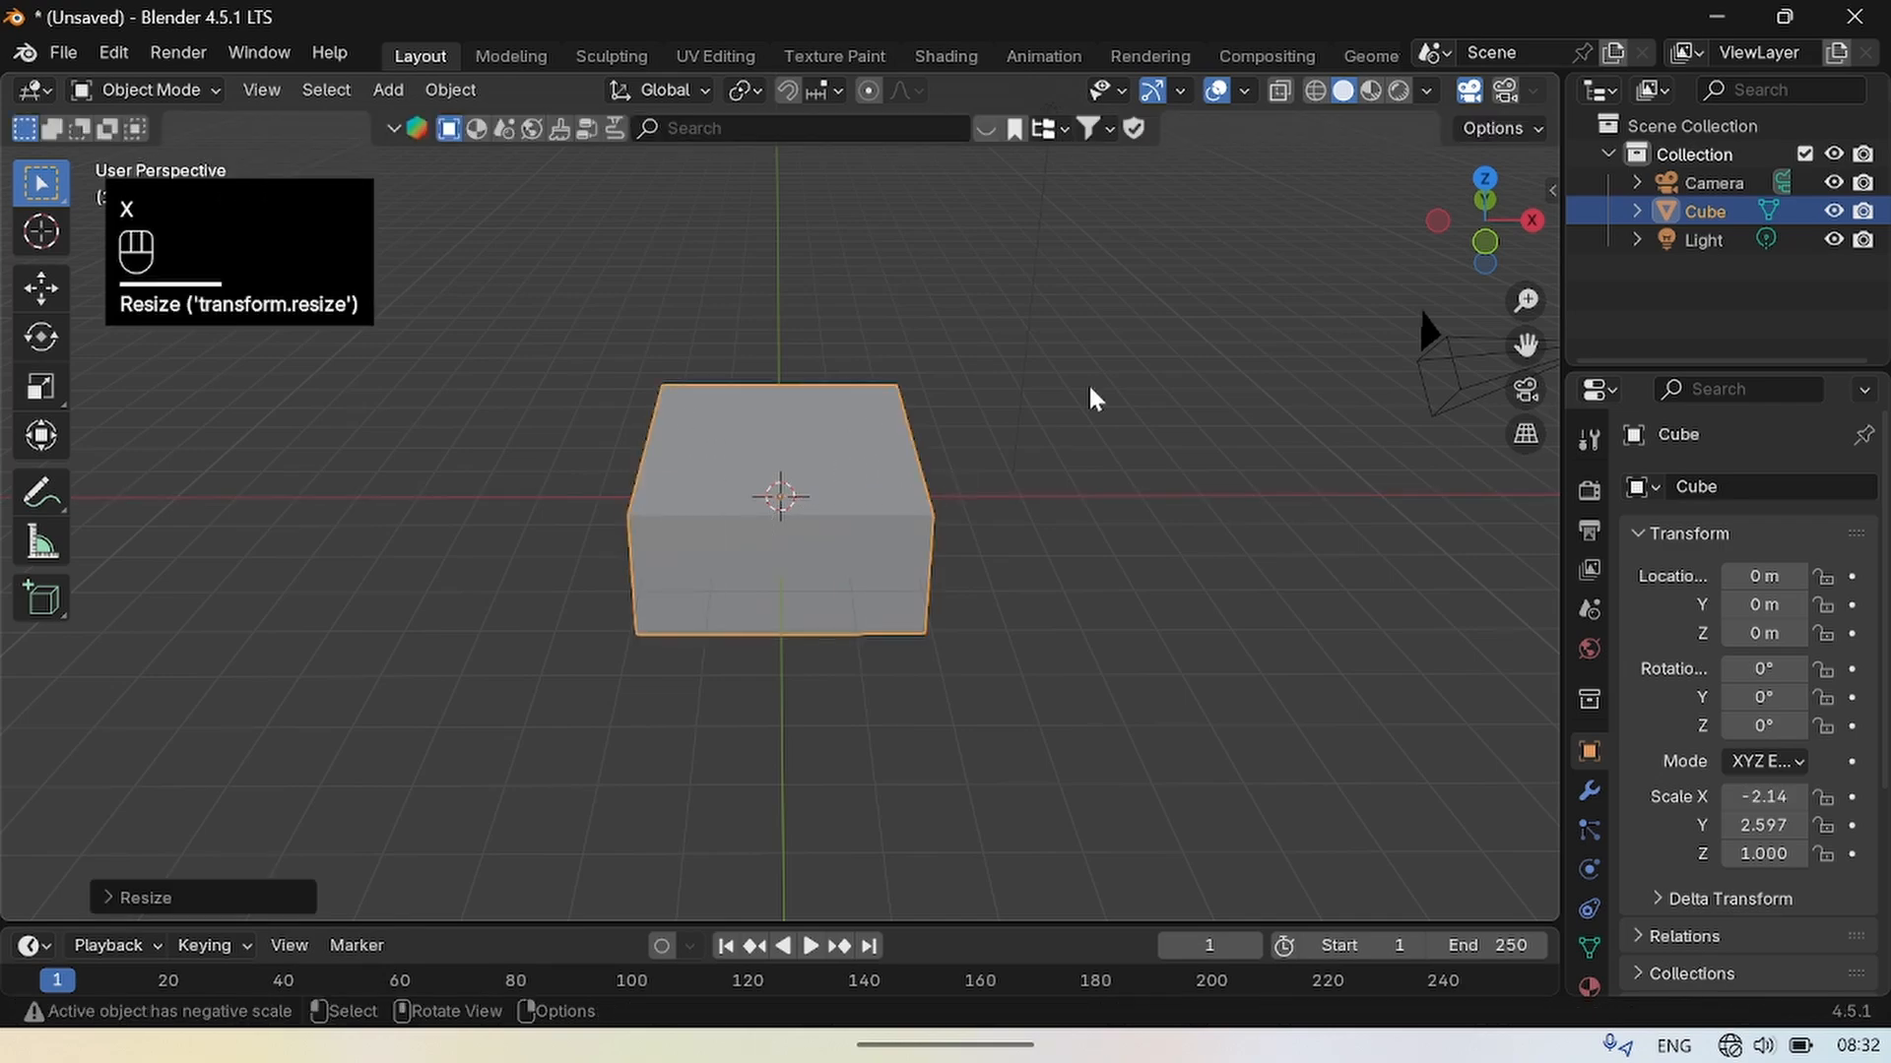
left_click(1483, 308)
left_click_drag(1489, 263, 1426, 294)
left_click(1245, 90)
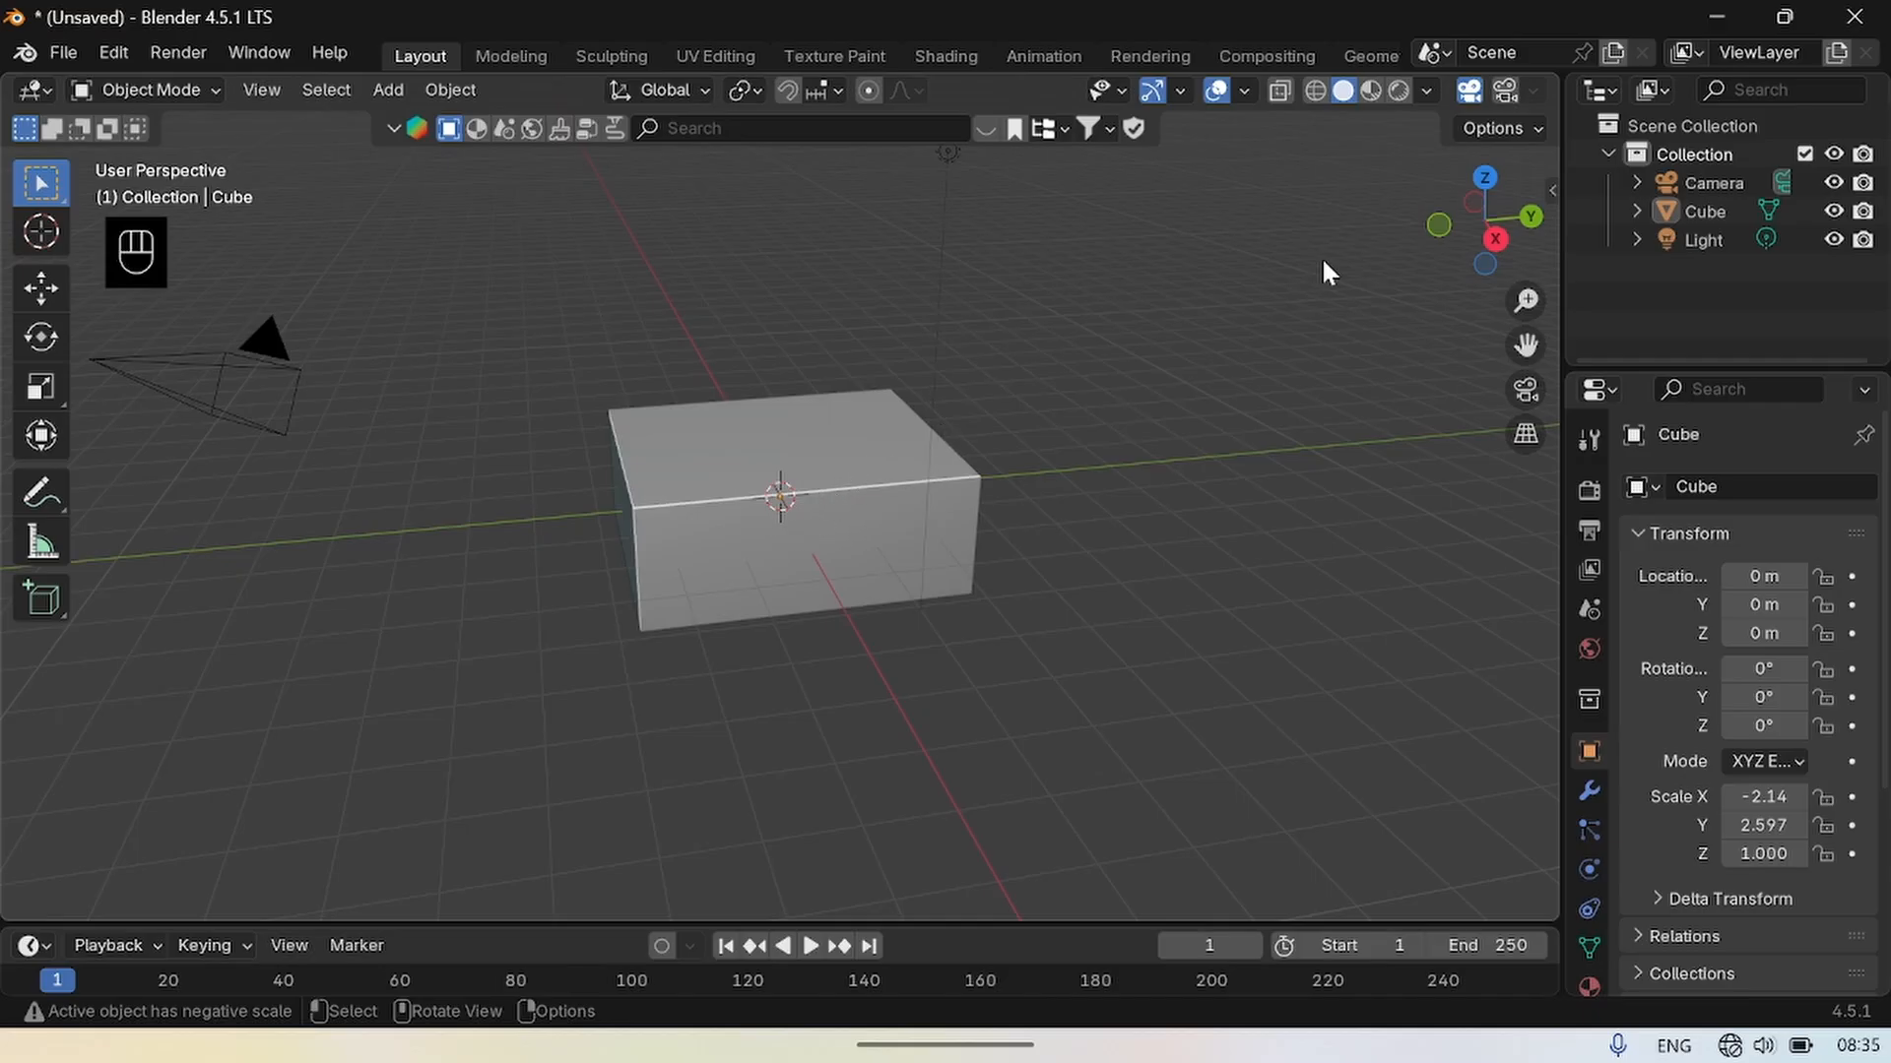
left_click(1245, 91)
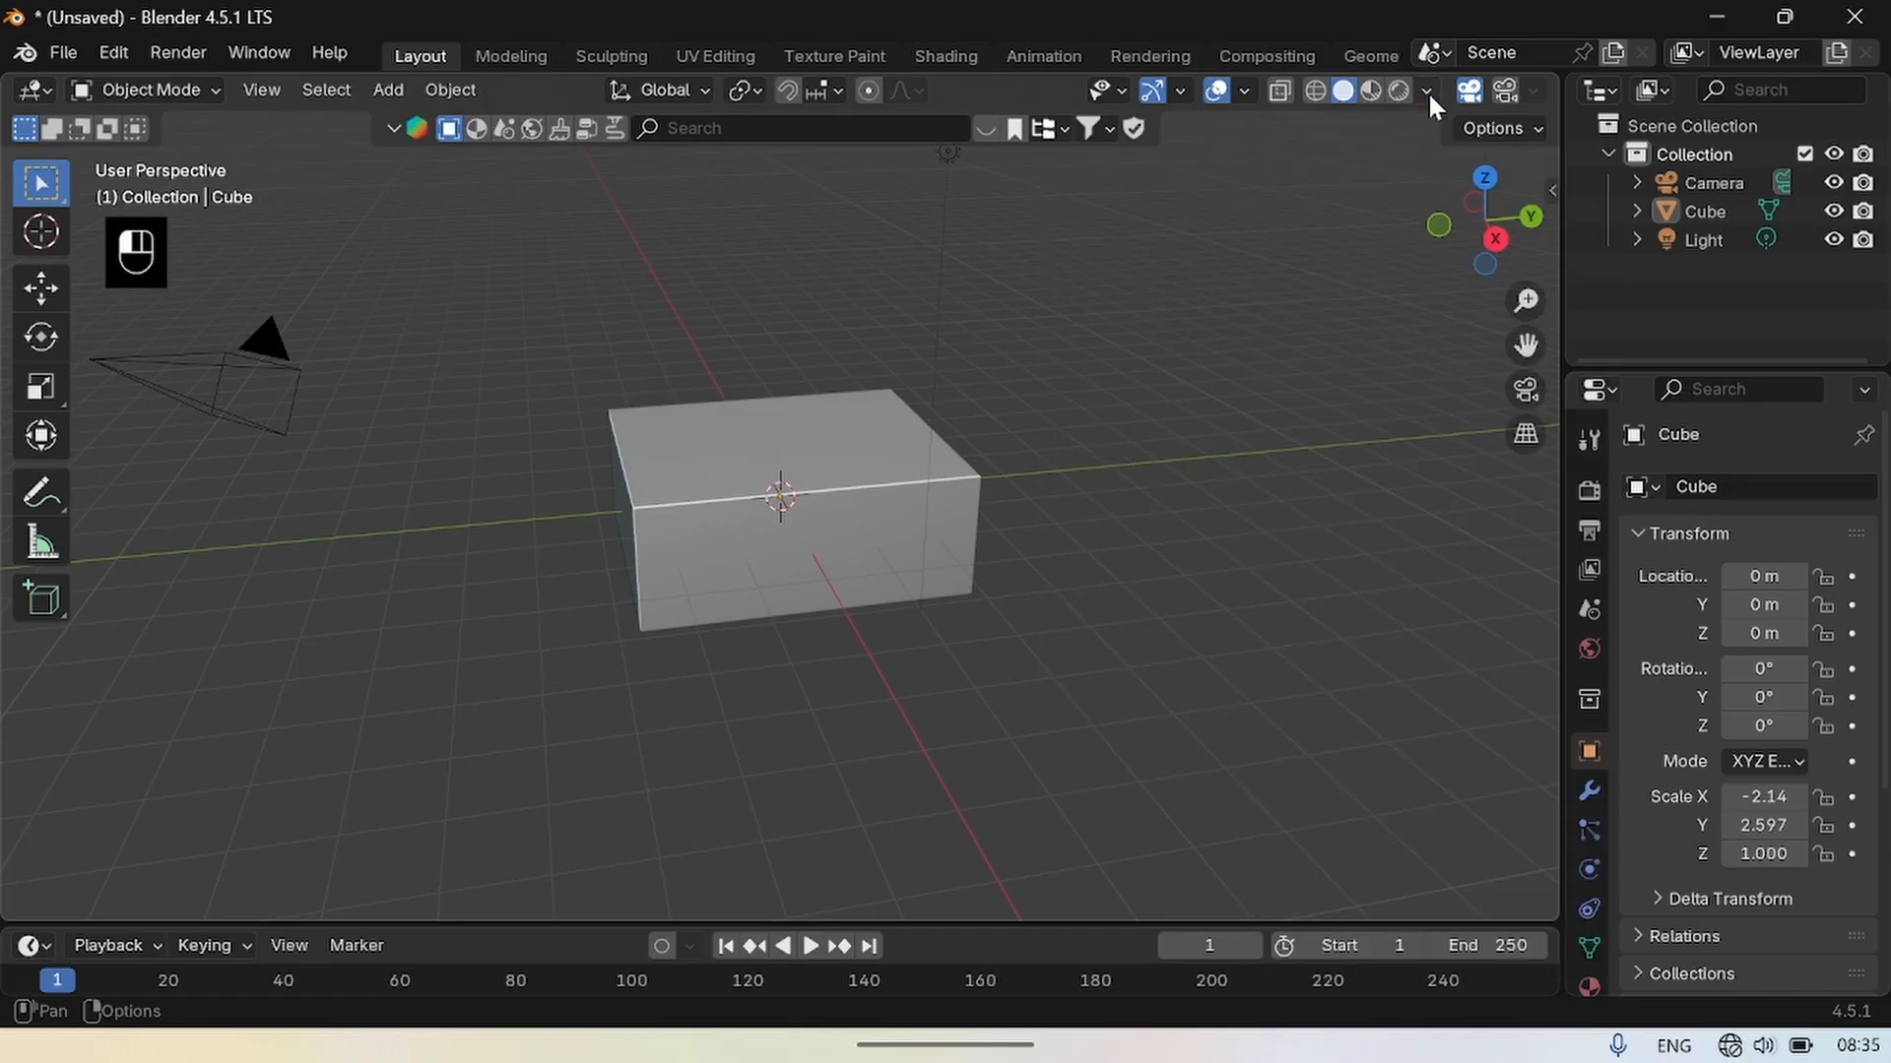
left_click(1427, 90)
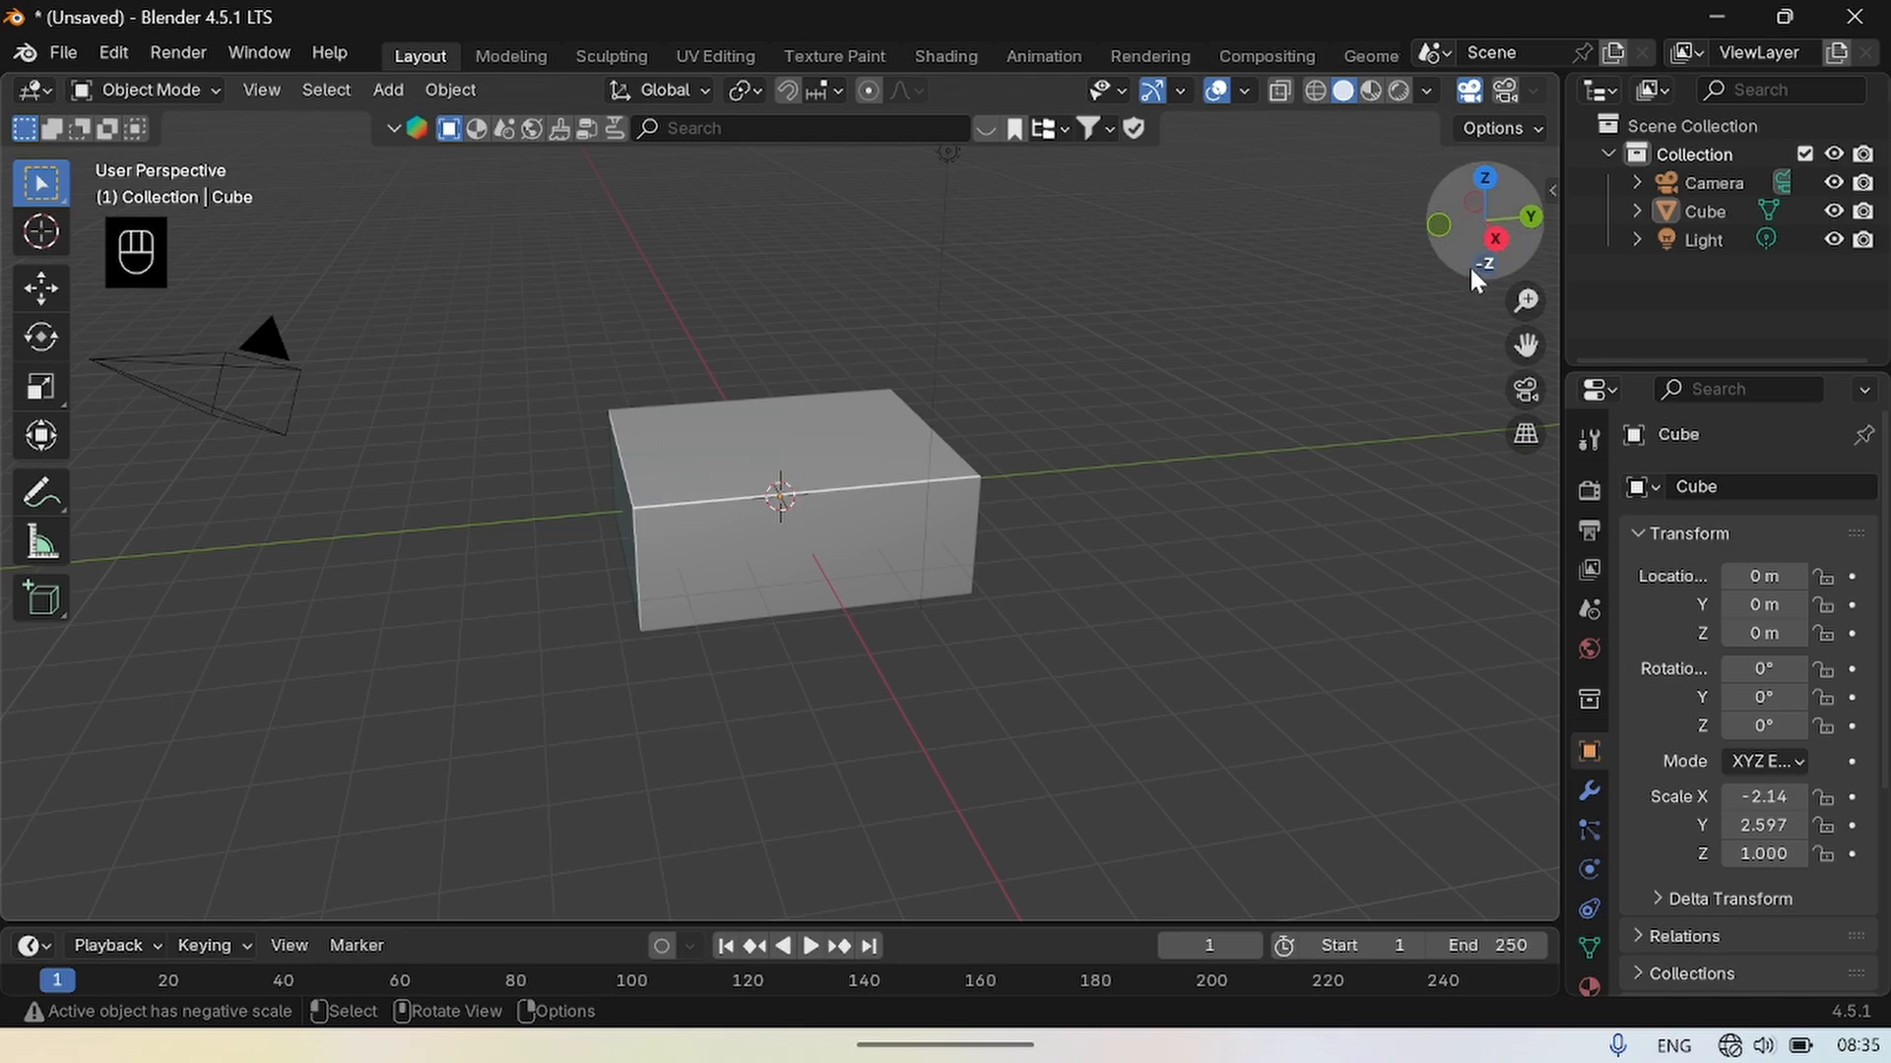
In Edit Mode, extrude the top face of the box upward by exactly 1.1 m and deselect it.
mouse_move(1486, 261)
left_mouse_down()
mouse_move(1538, 238)
mouse_move(1334, 155)
mouse_move(1411, 180)
mouse_move(1226, 197)
mouse_move(1361, 180)
mouse_move(1486, 262)
left_mouse_up()
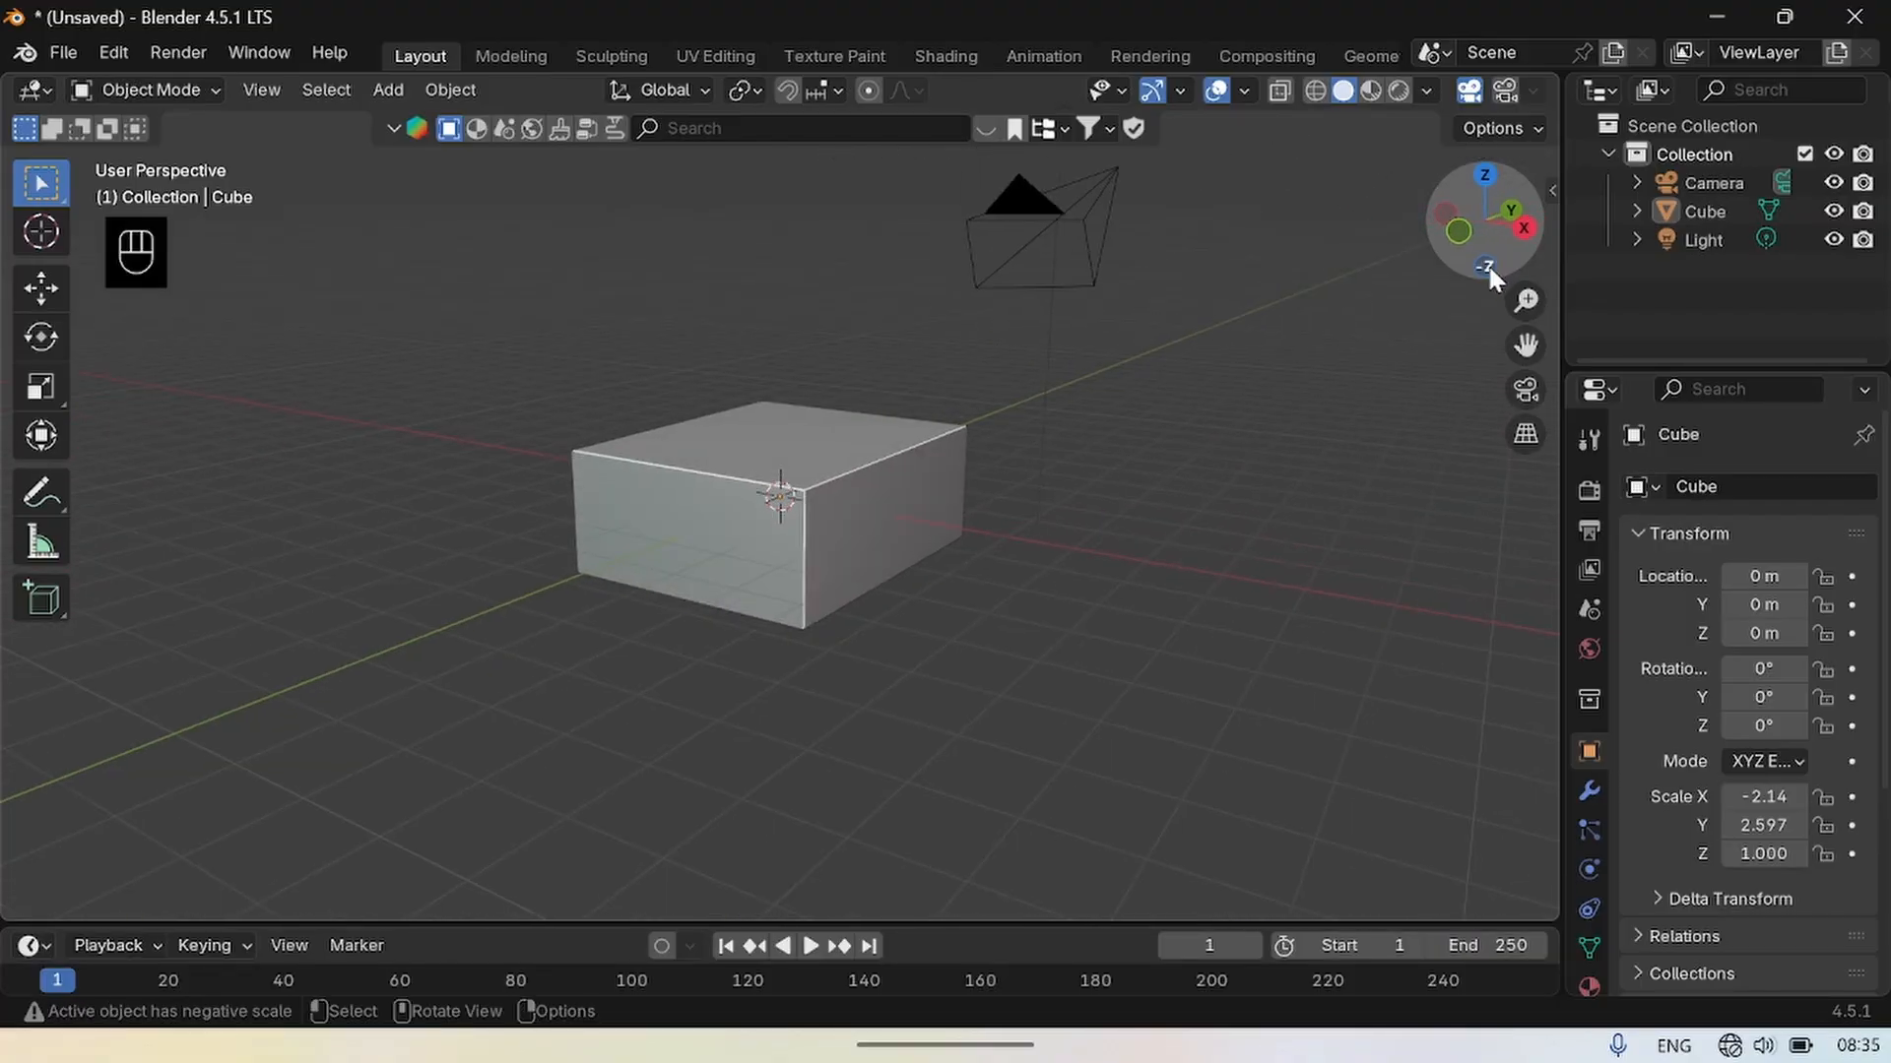
left_click_drag(1485, 221, 1048, 425)
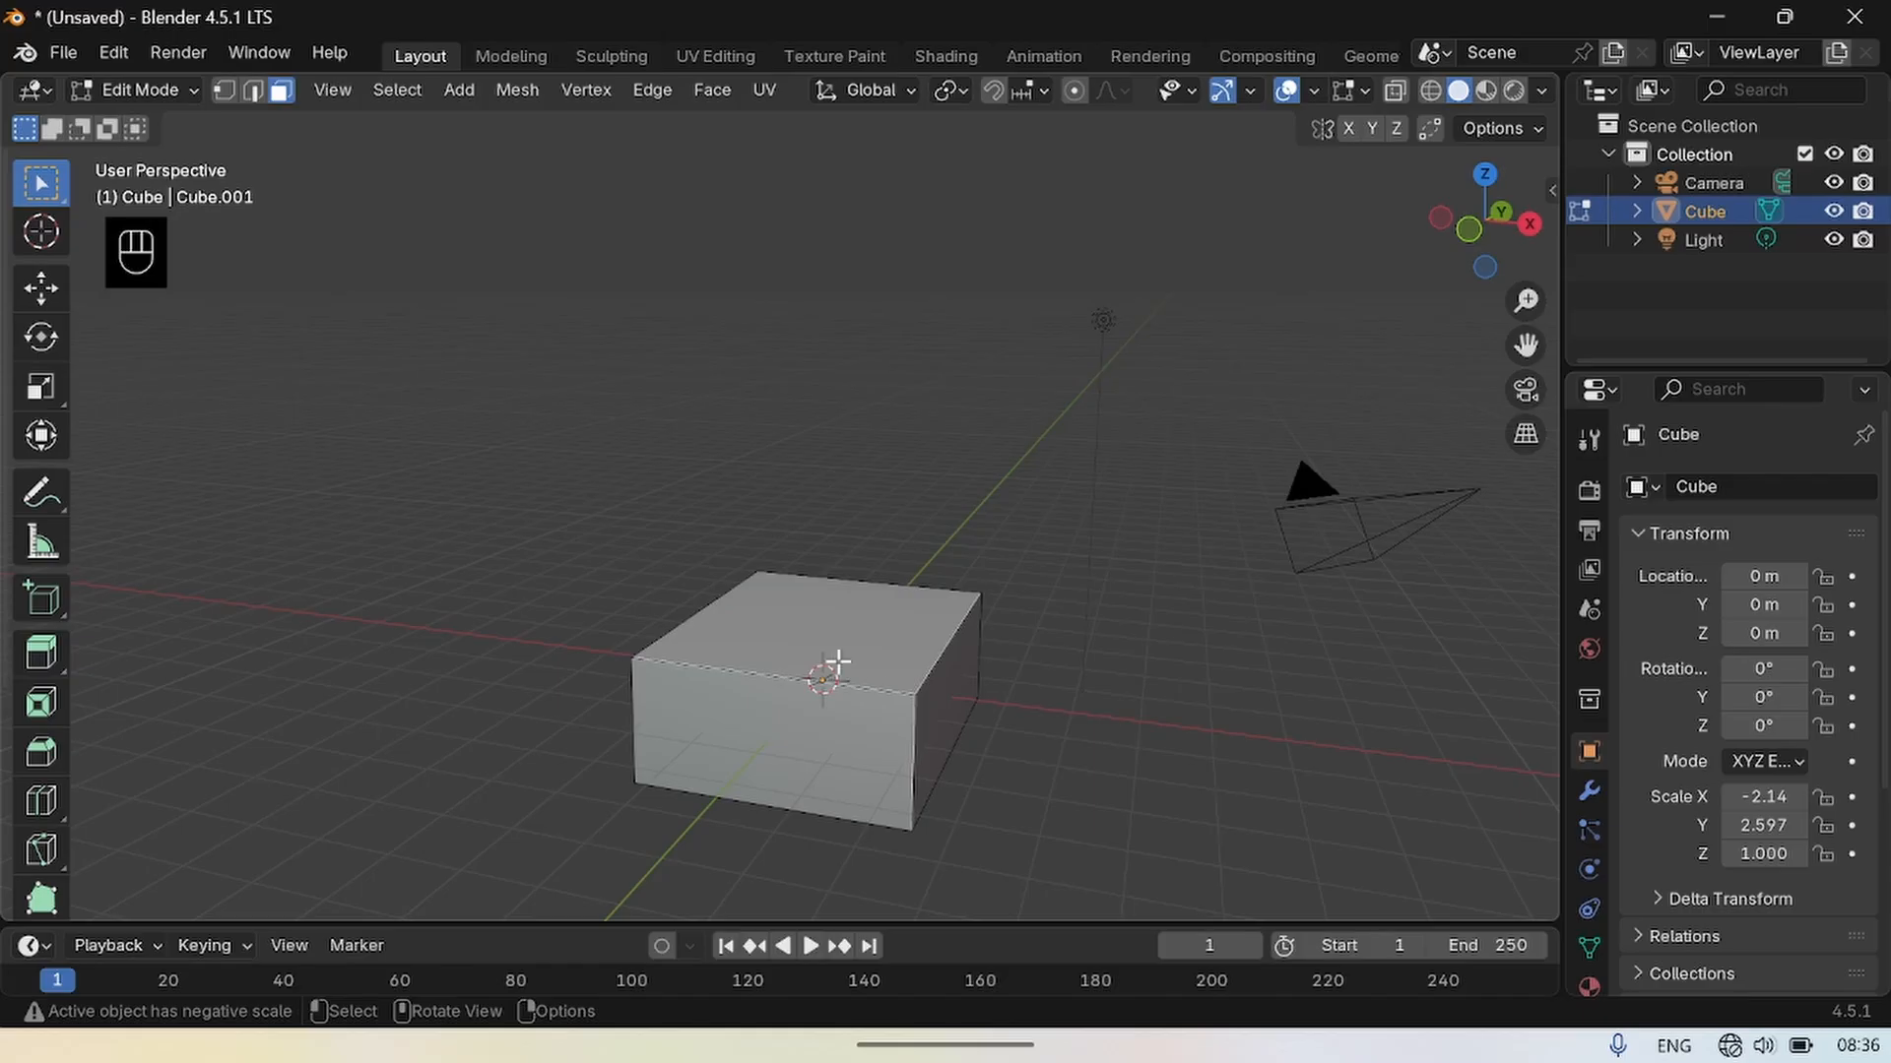
left_click(836, 663)
key("e")
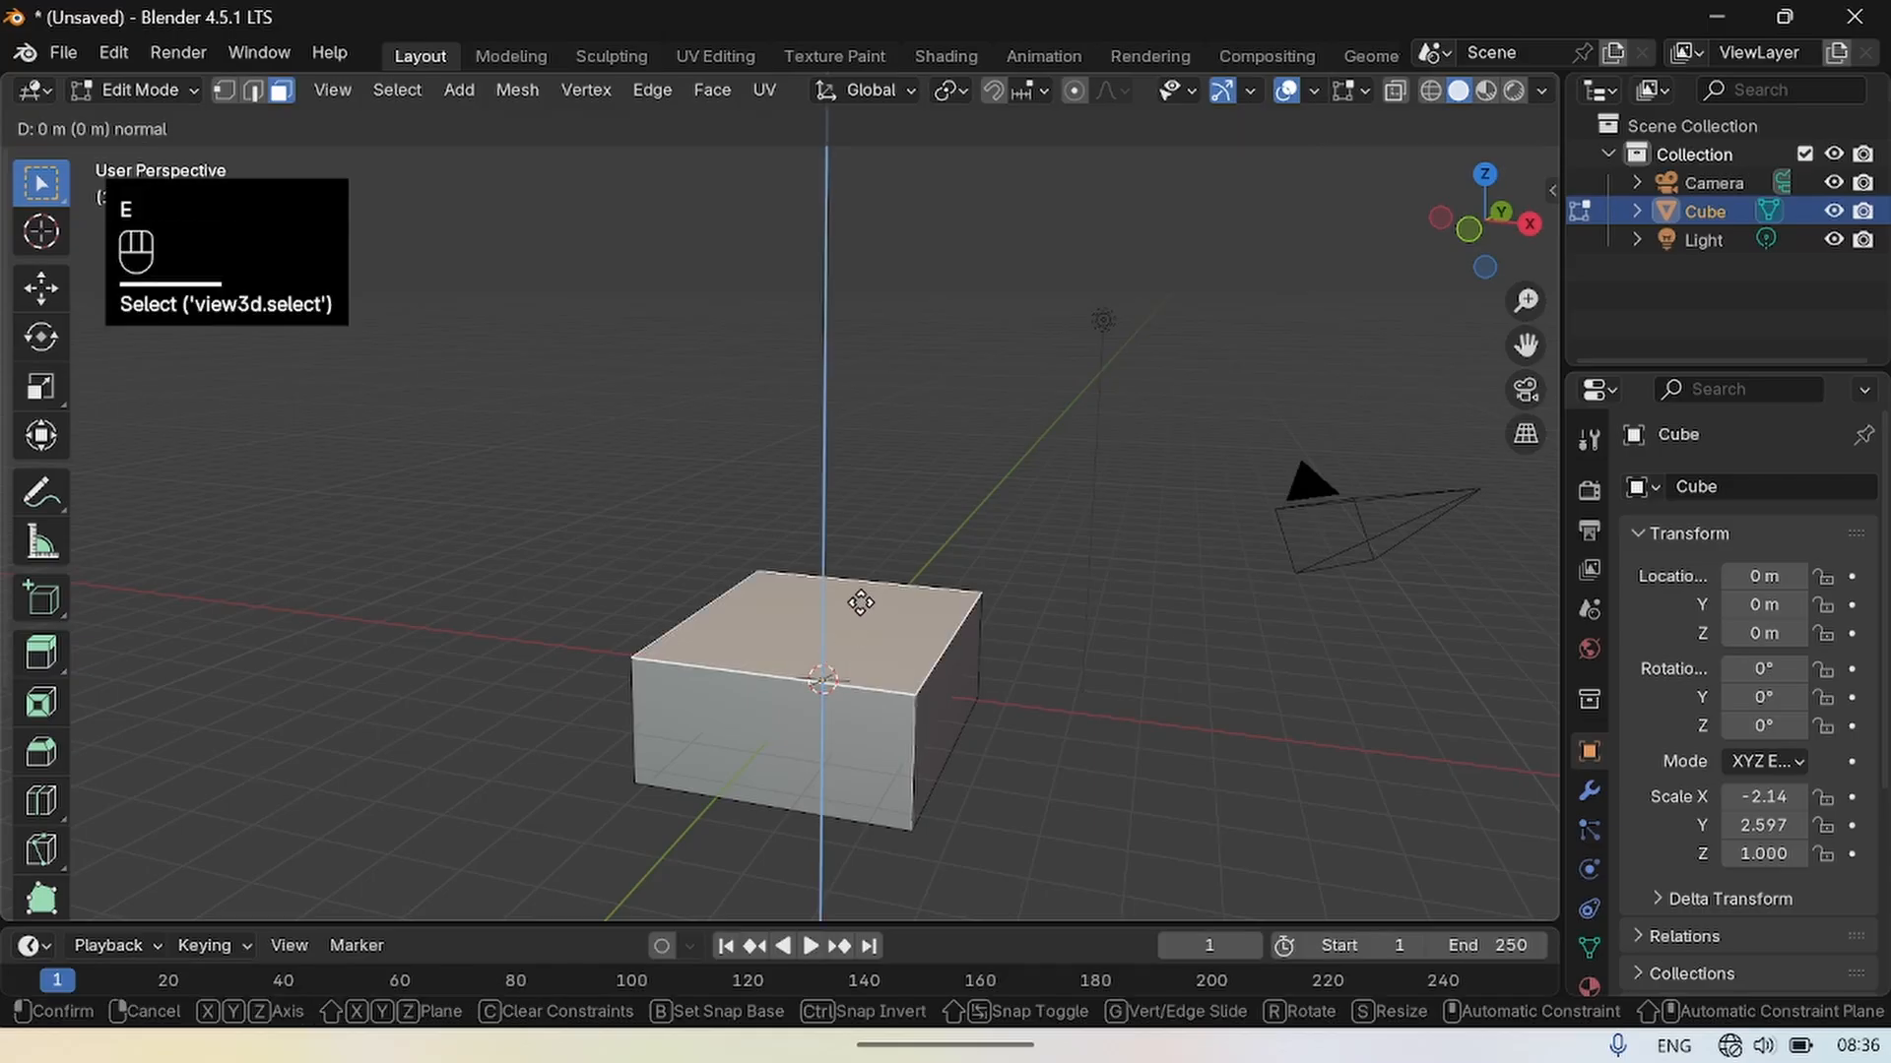
left_click(858, 593)
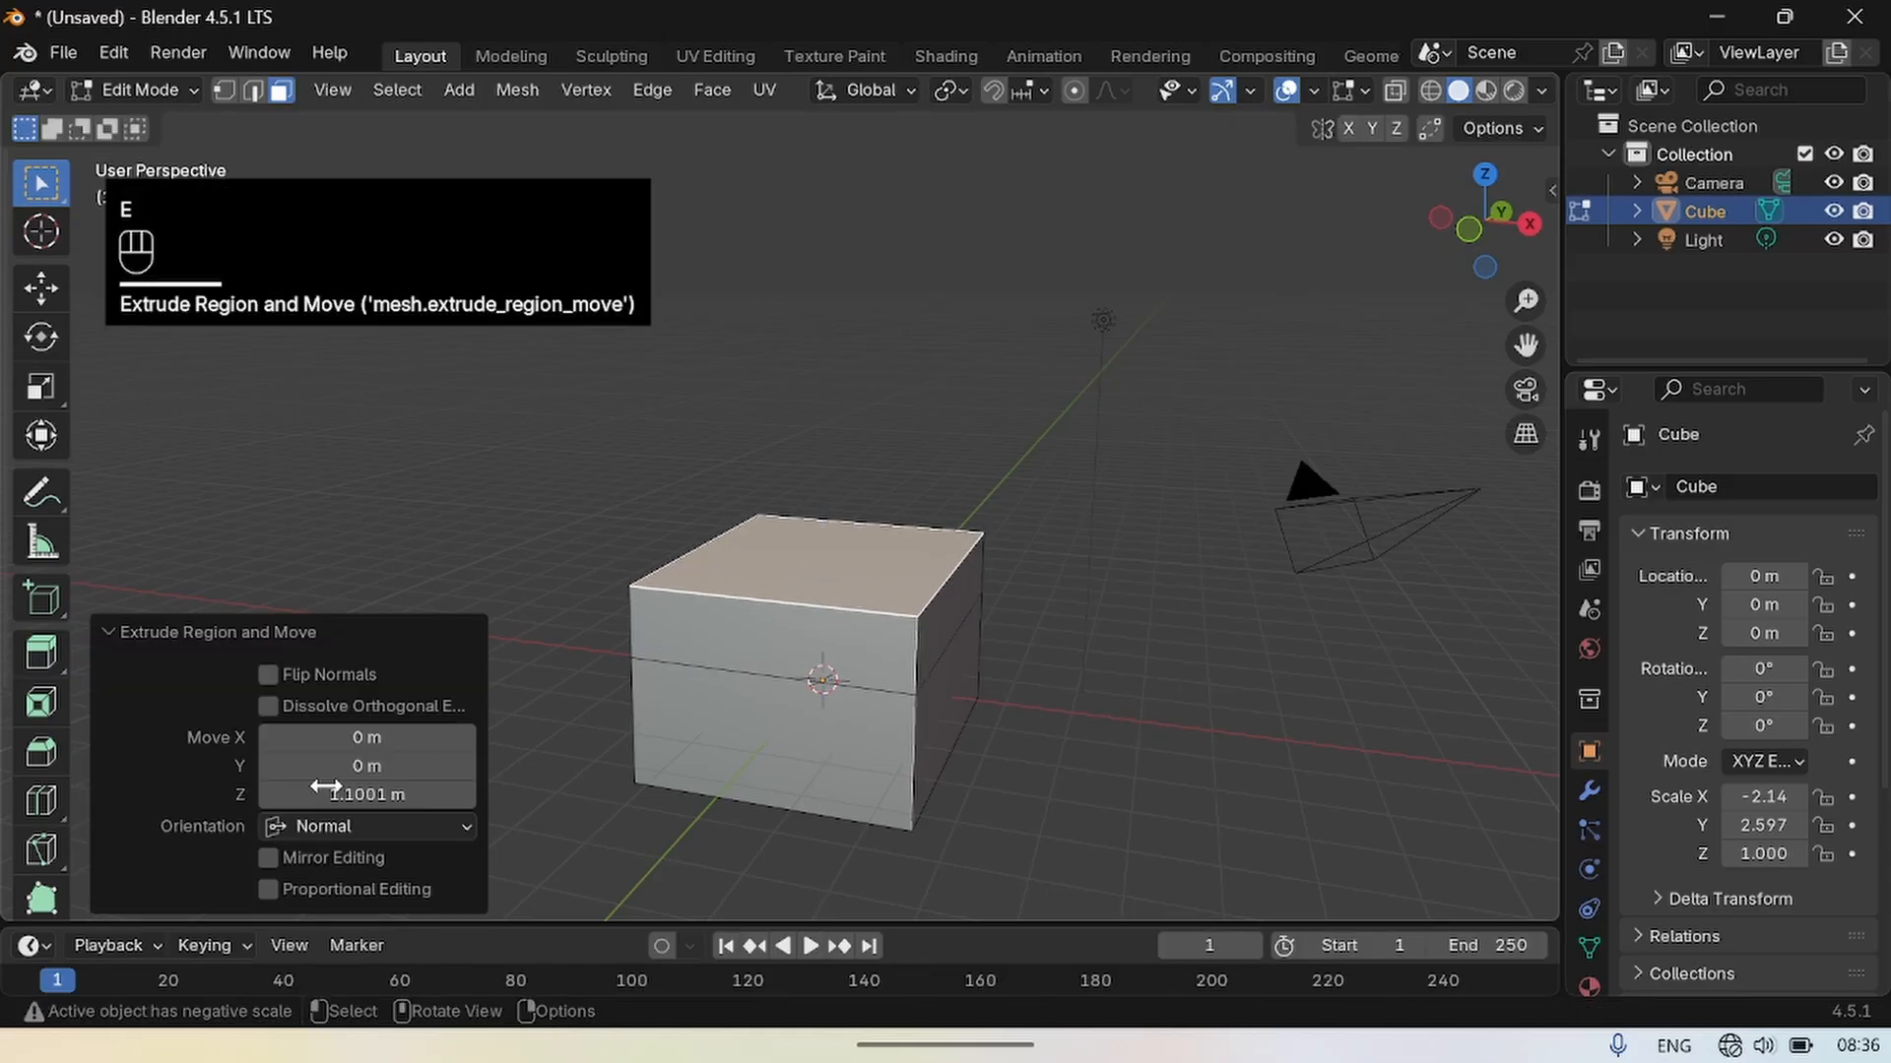
left_click(383, 798)
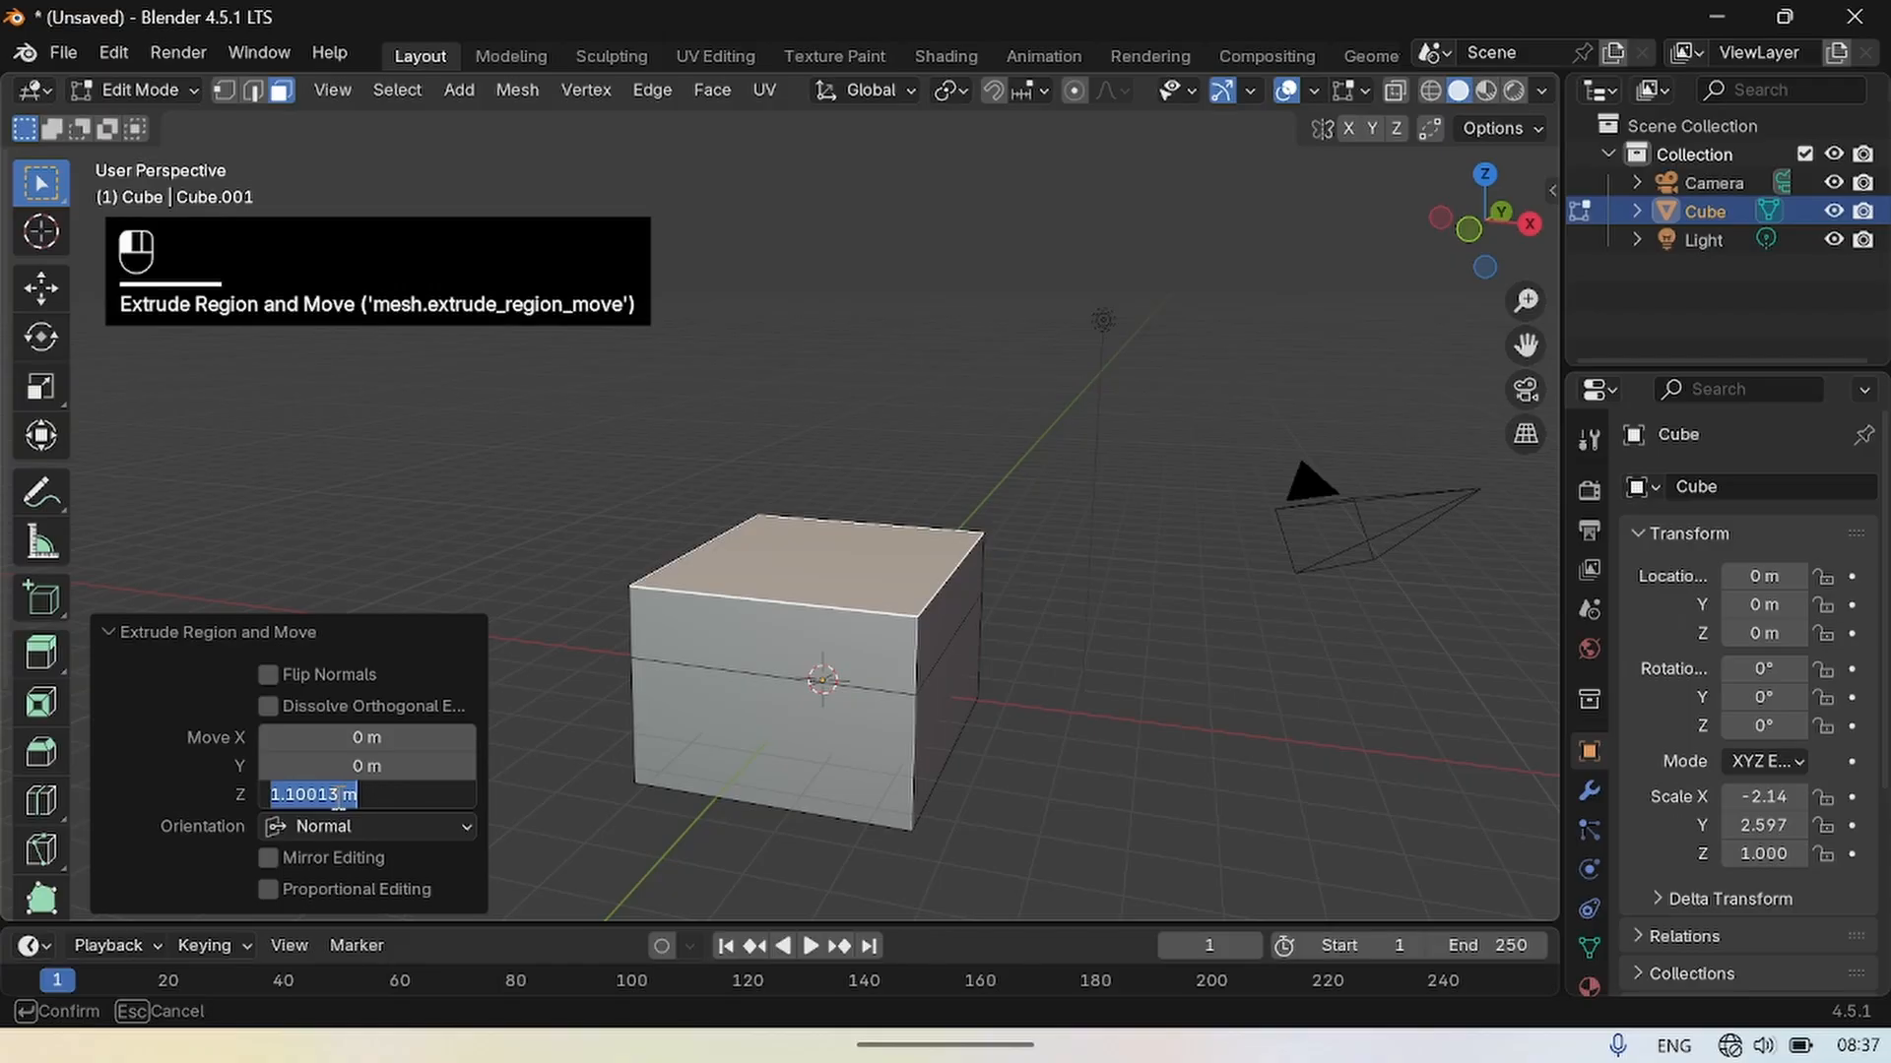
left_click(339, 797)
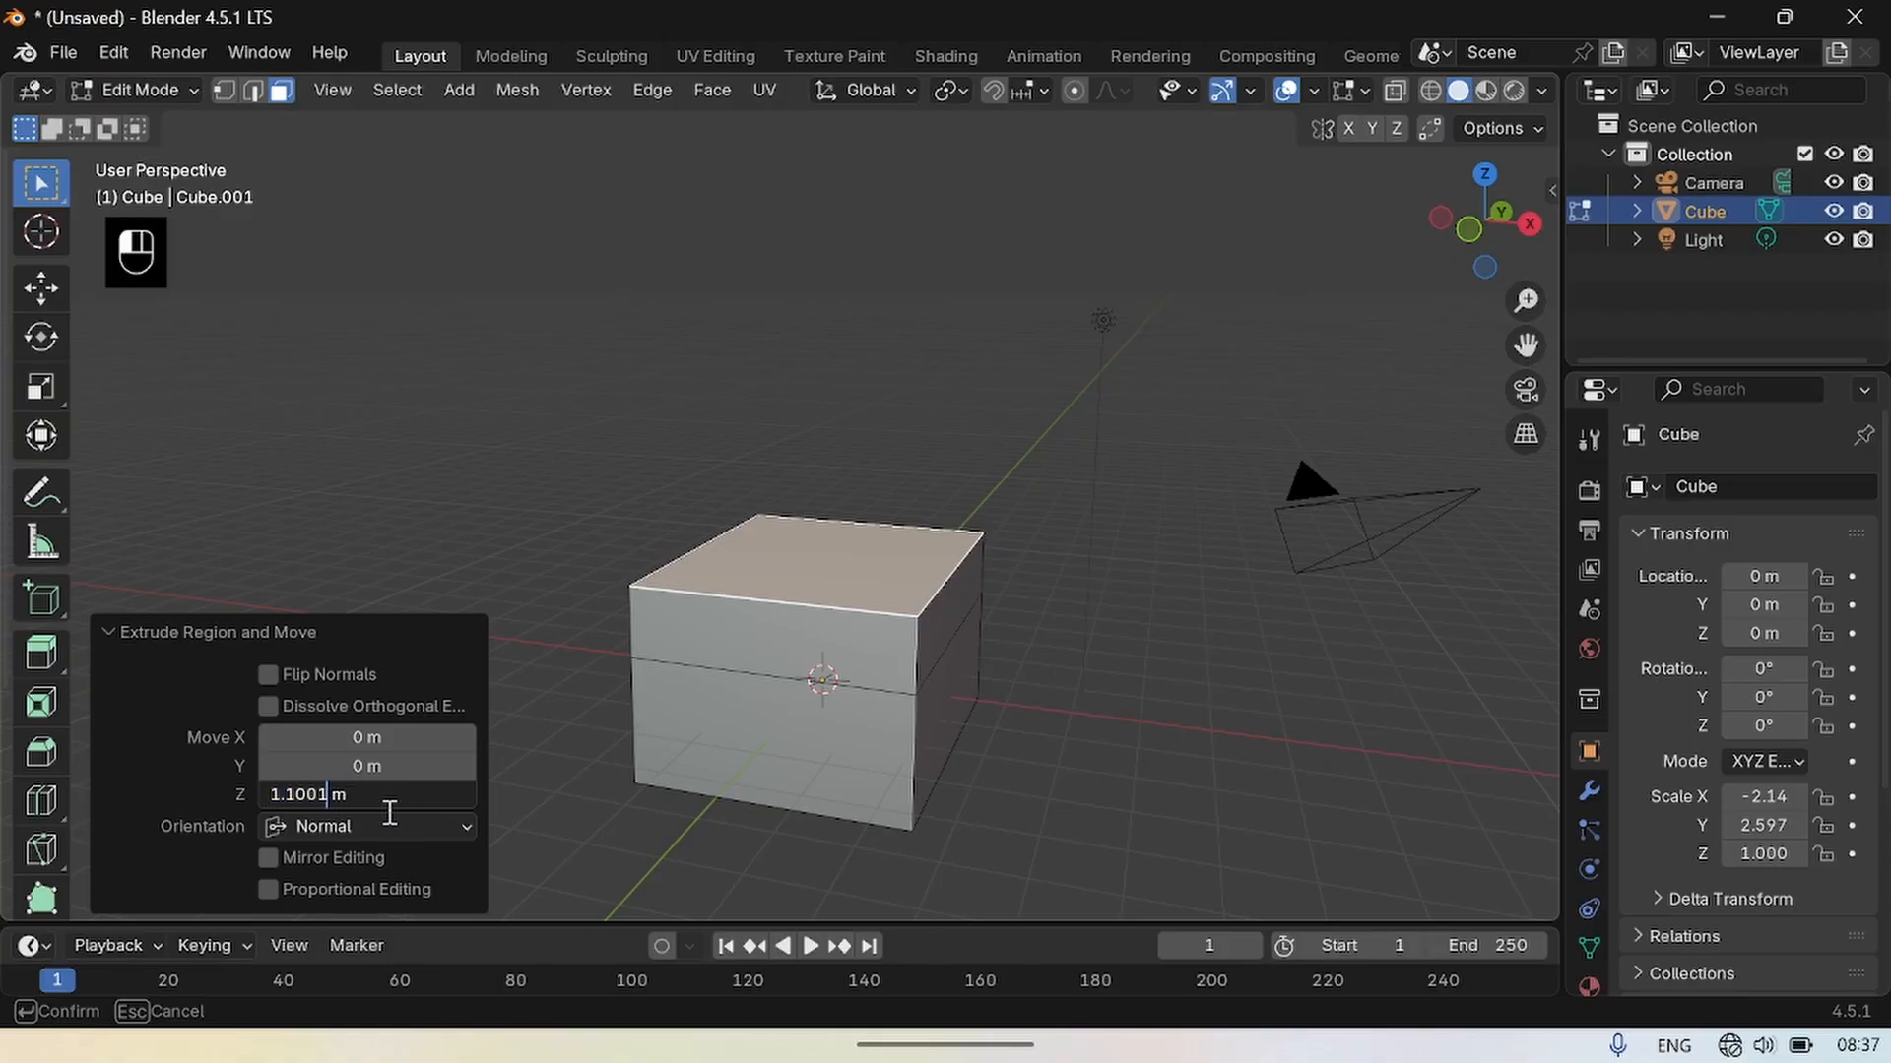
key("BackSpace")
key("BackSpace")
key("Return")
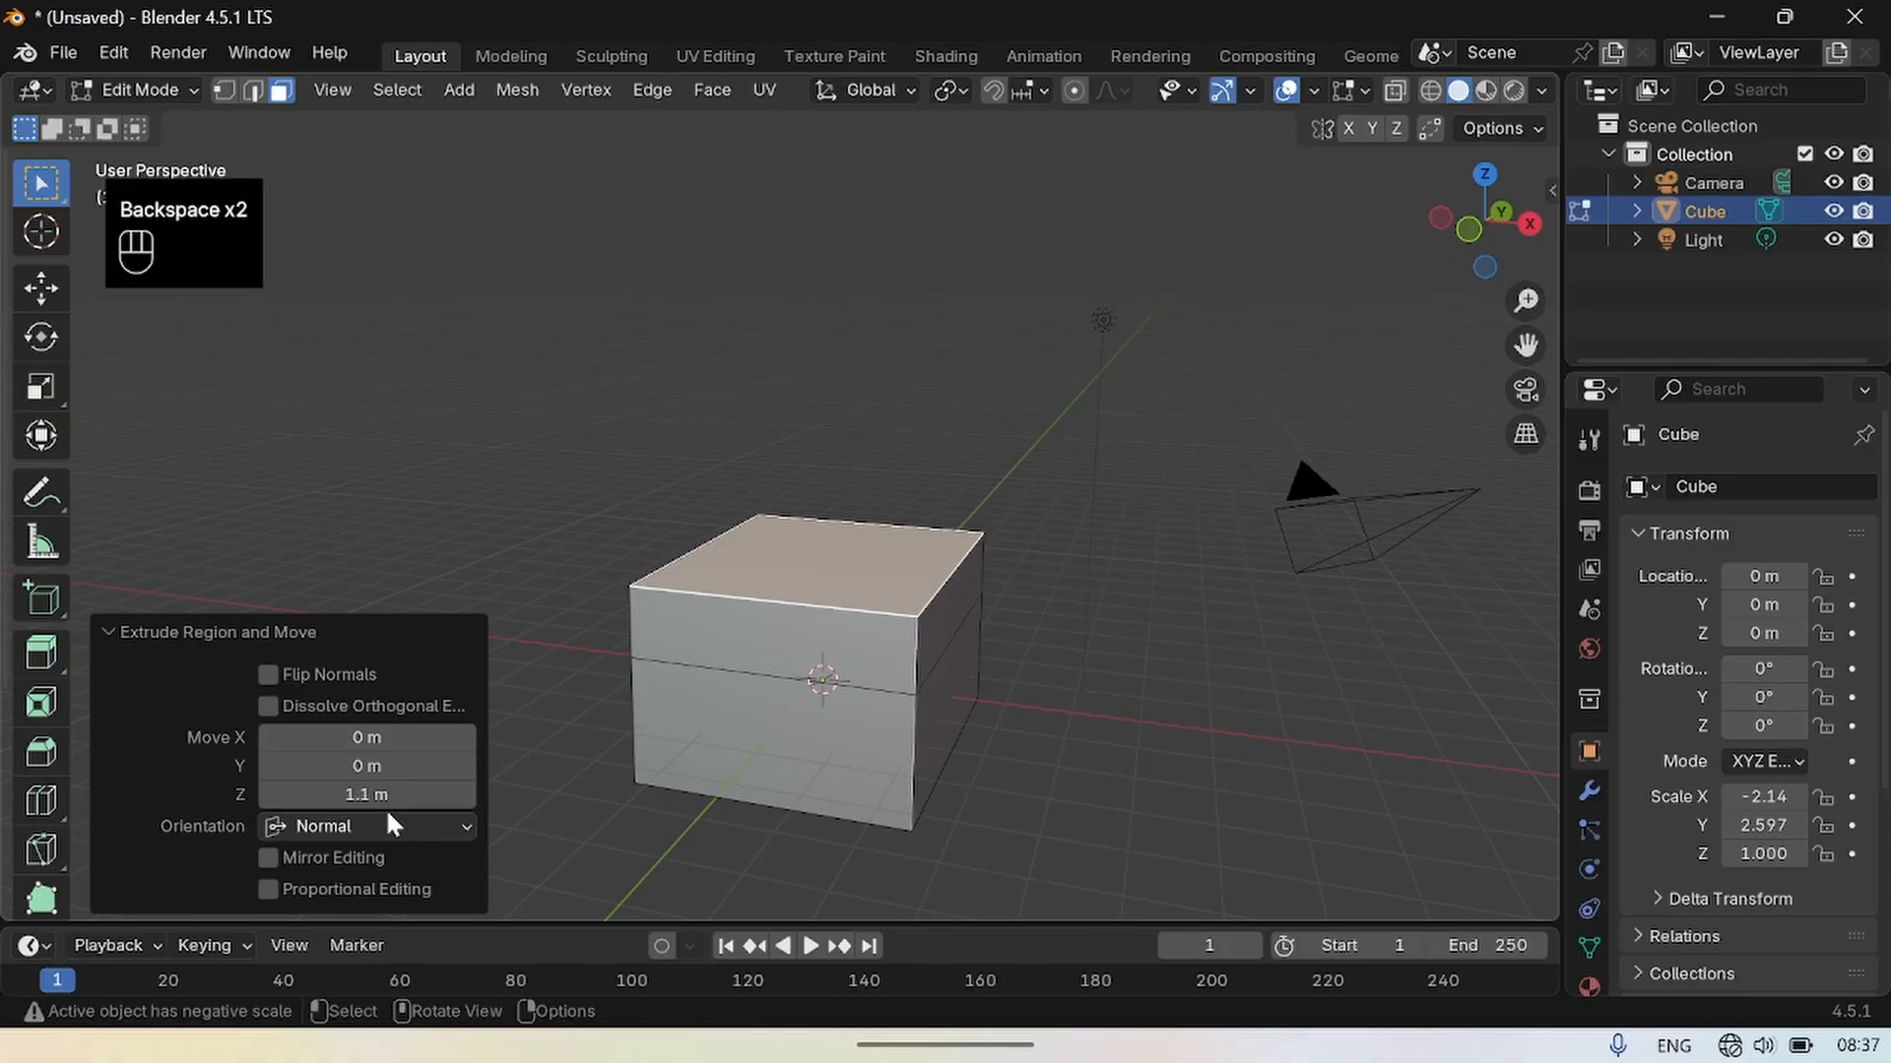
left_click(1153, 584)
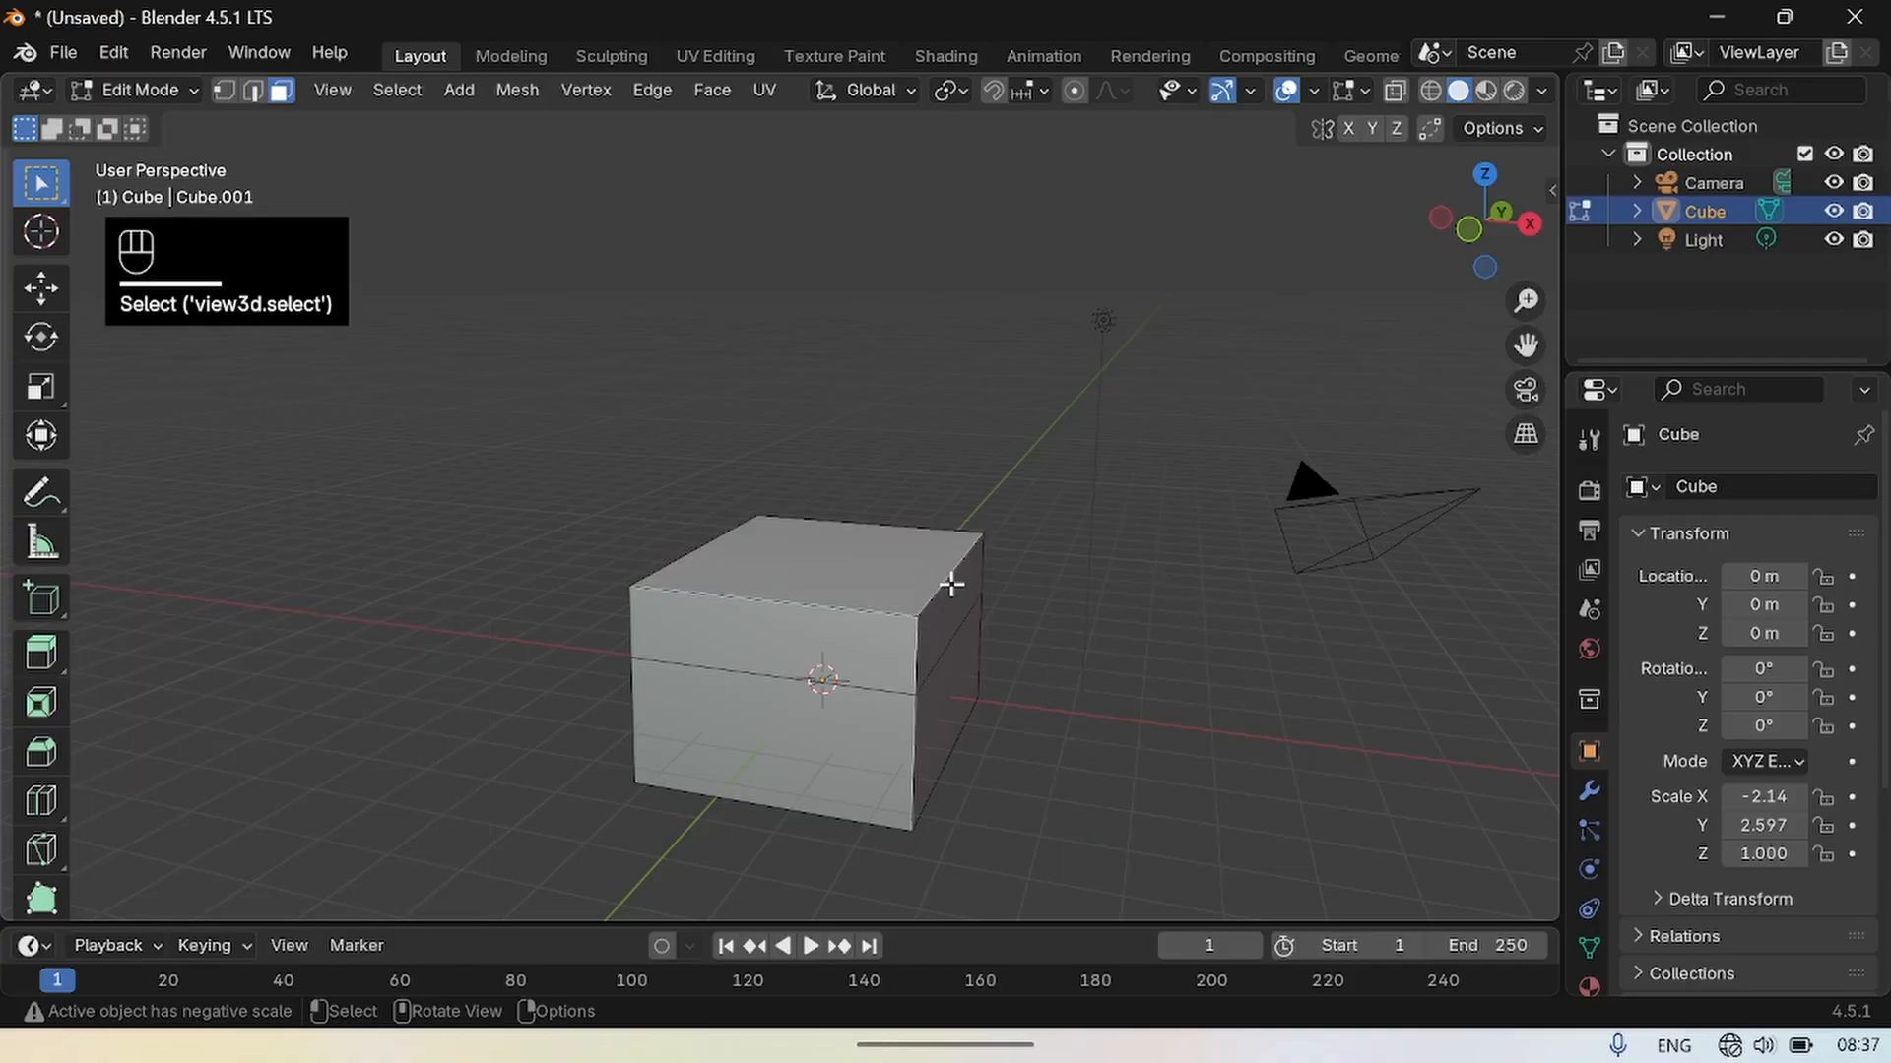
Merge the two upper front corner vertices of the box at their center to form the front gable peak.
key("2")
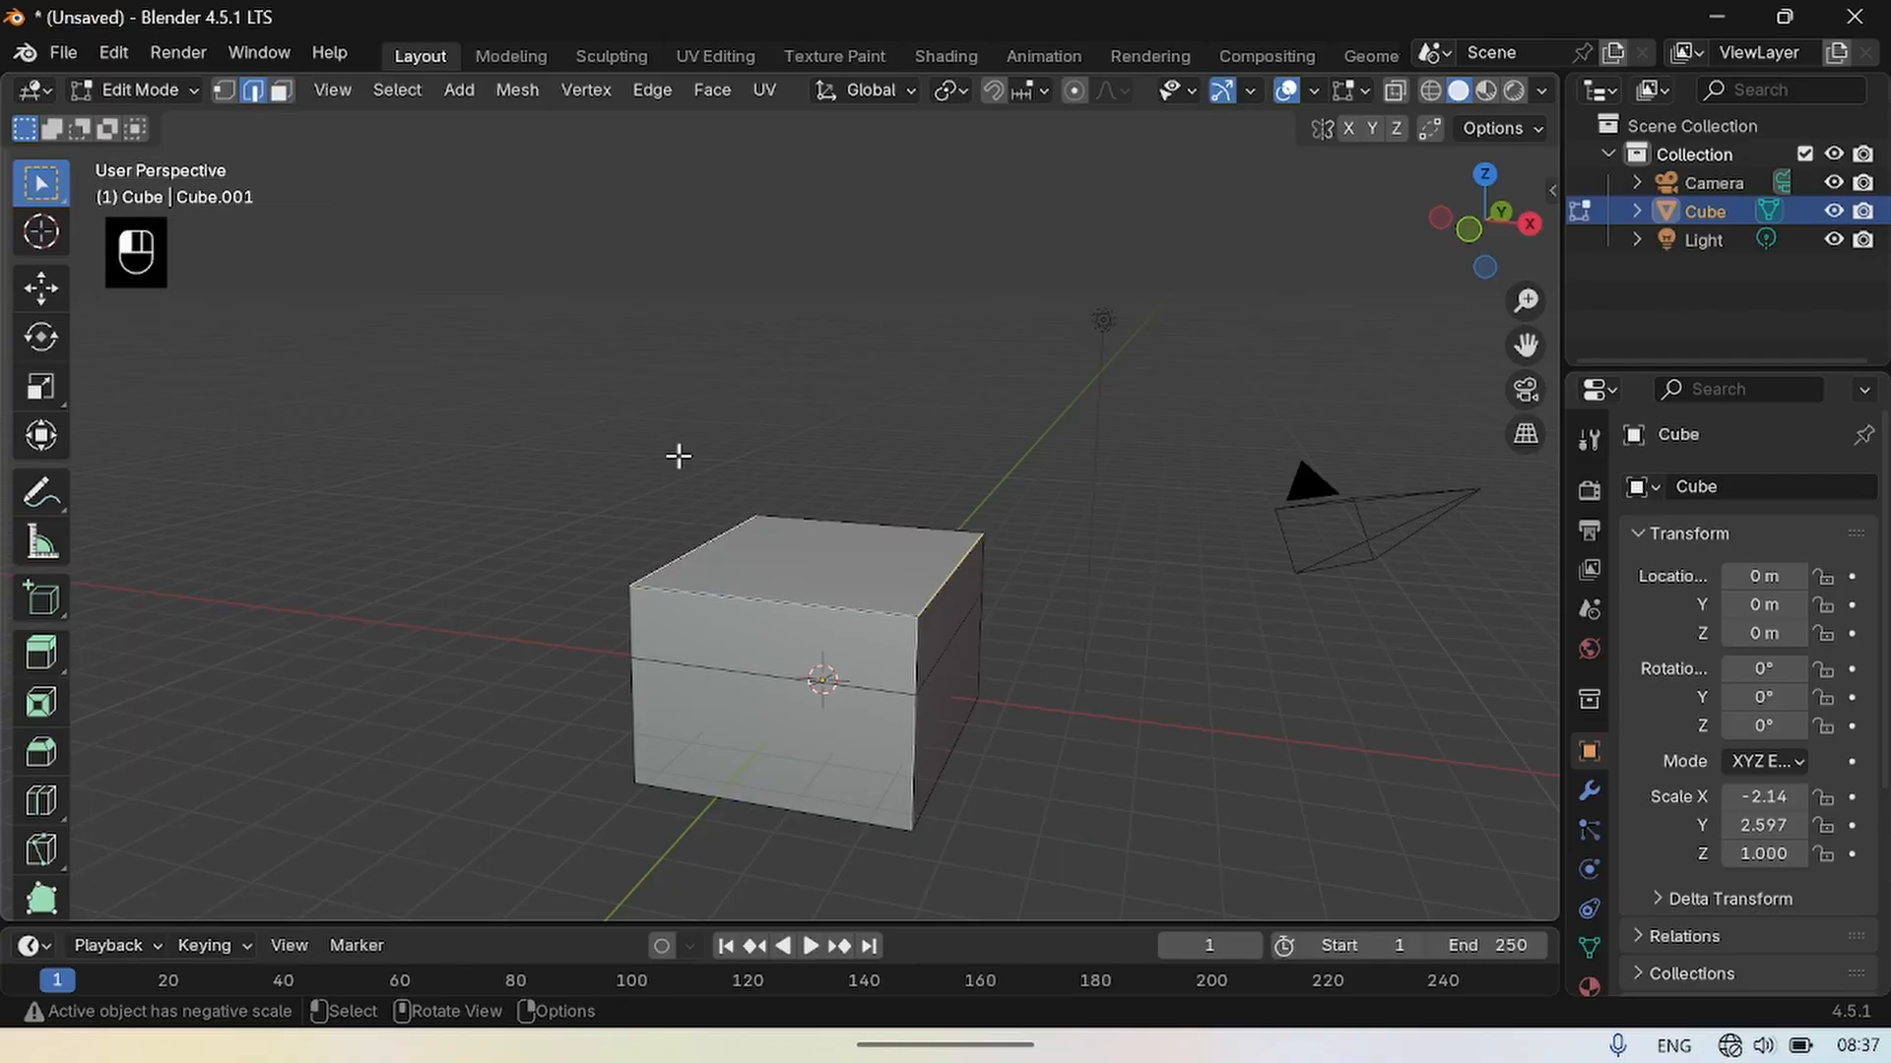
left_click(656, 564)
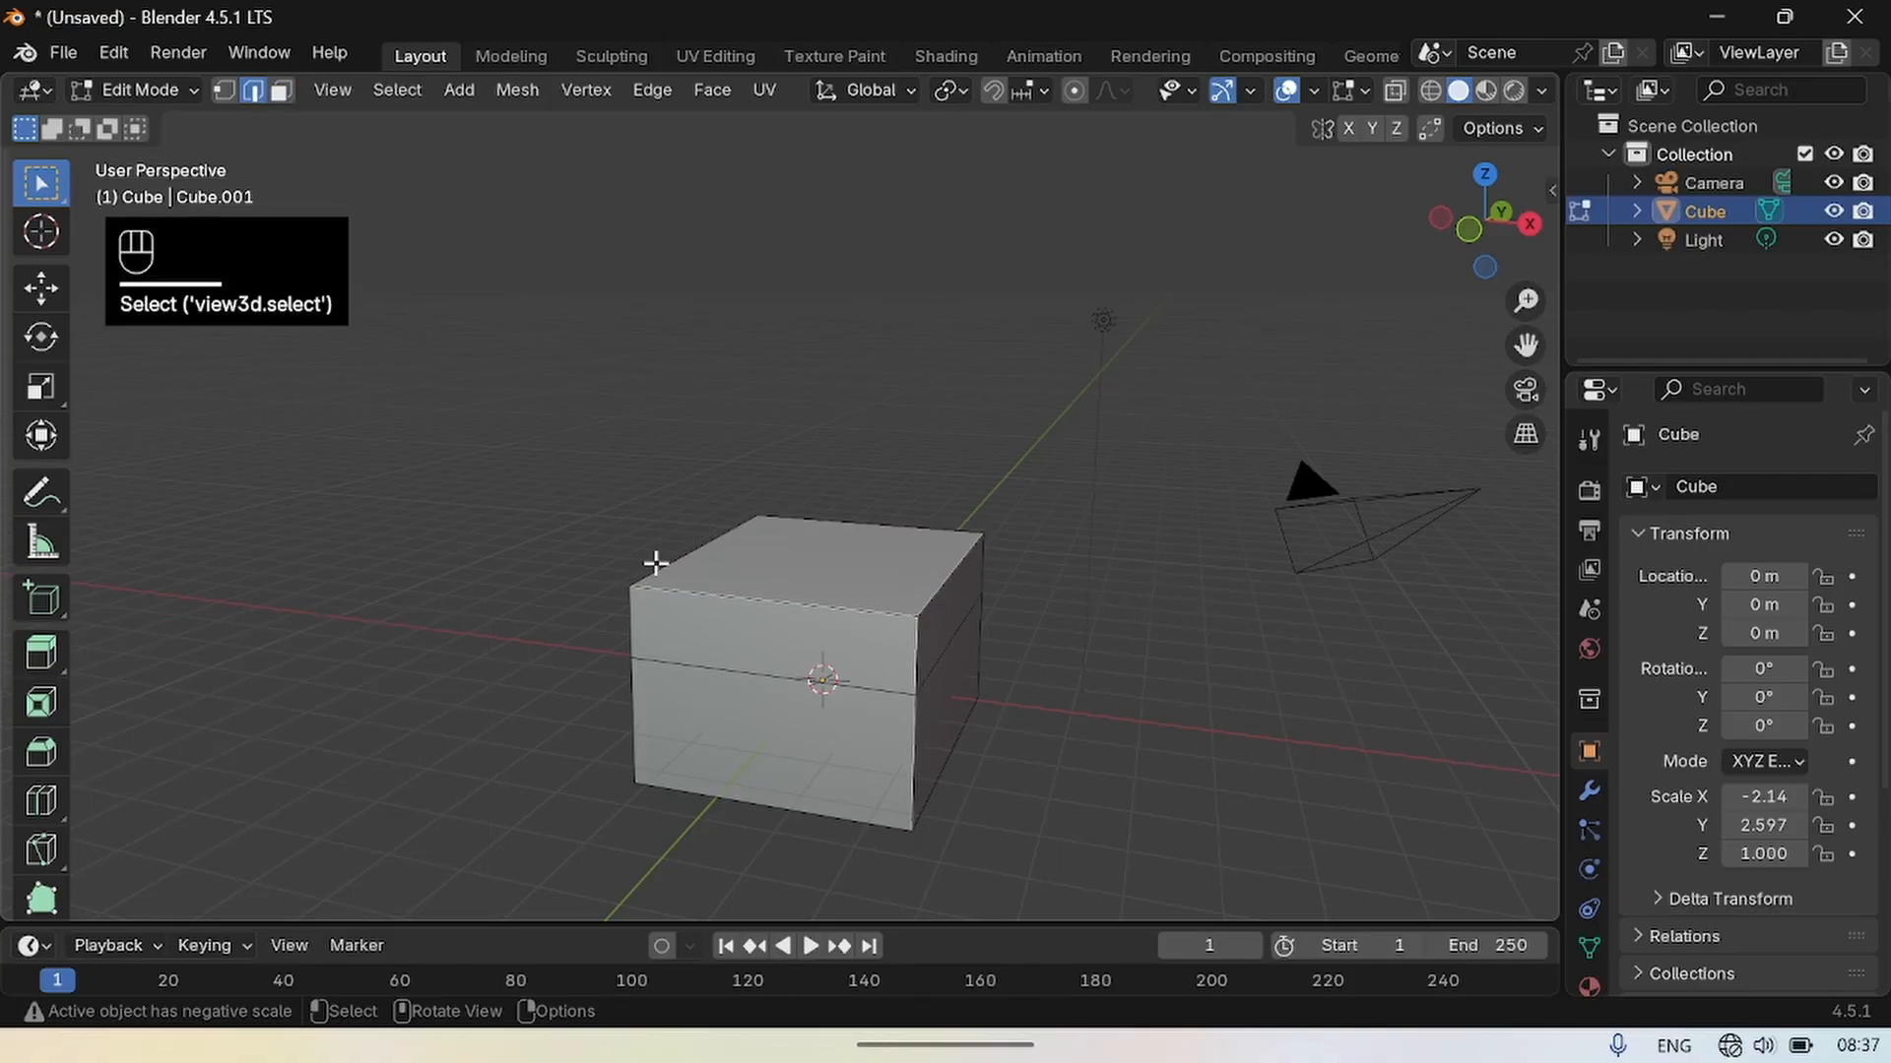
left_click(224, 90)
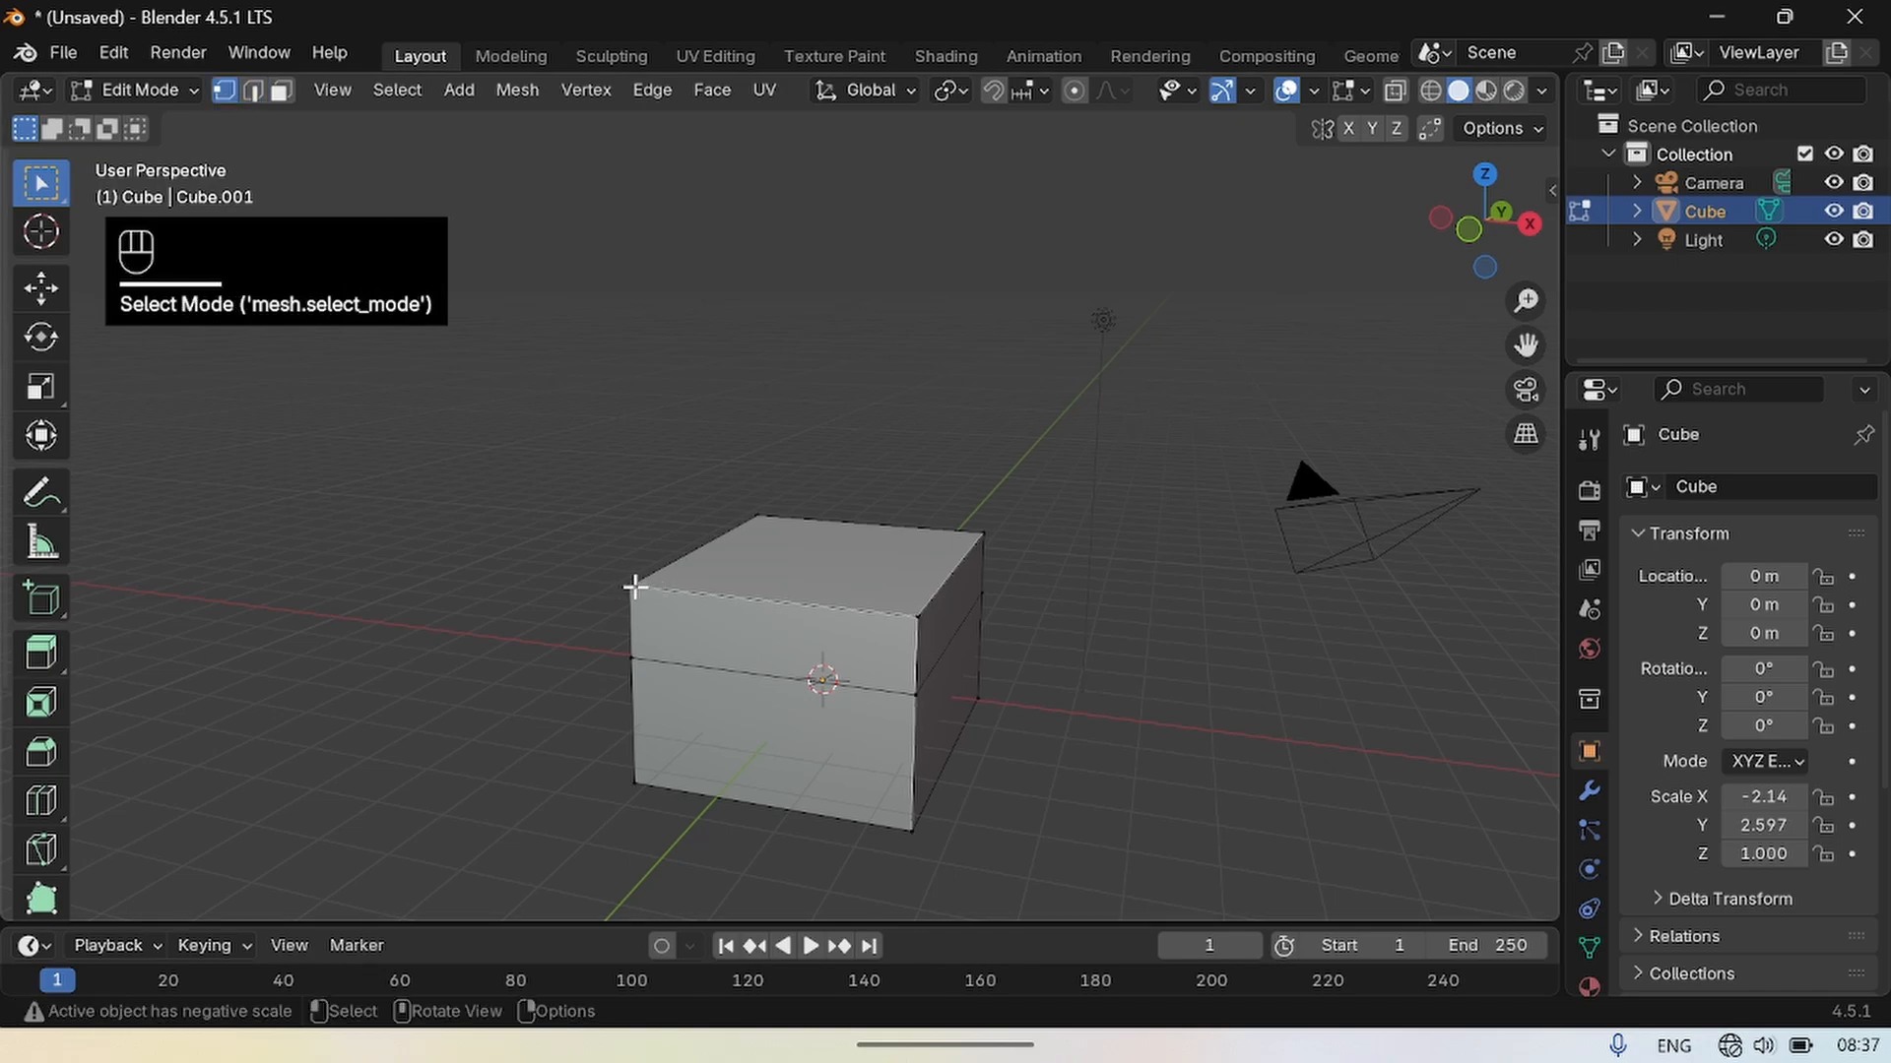
left_click(655, 595)
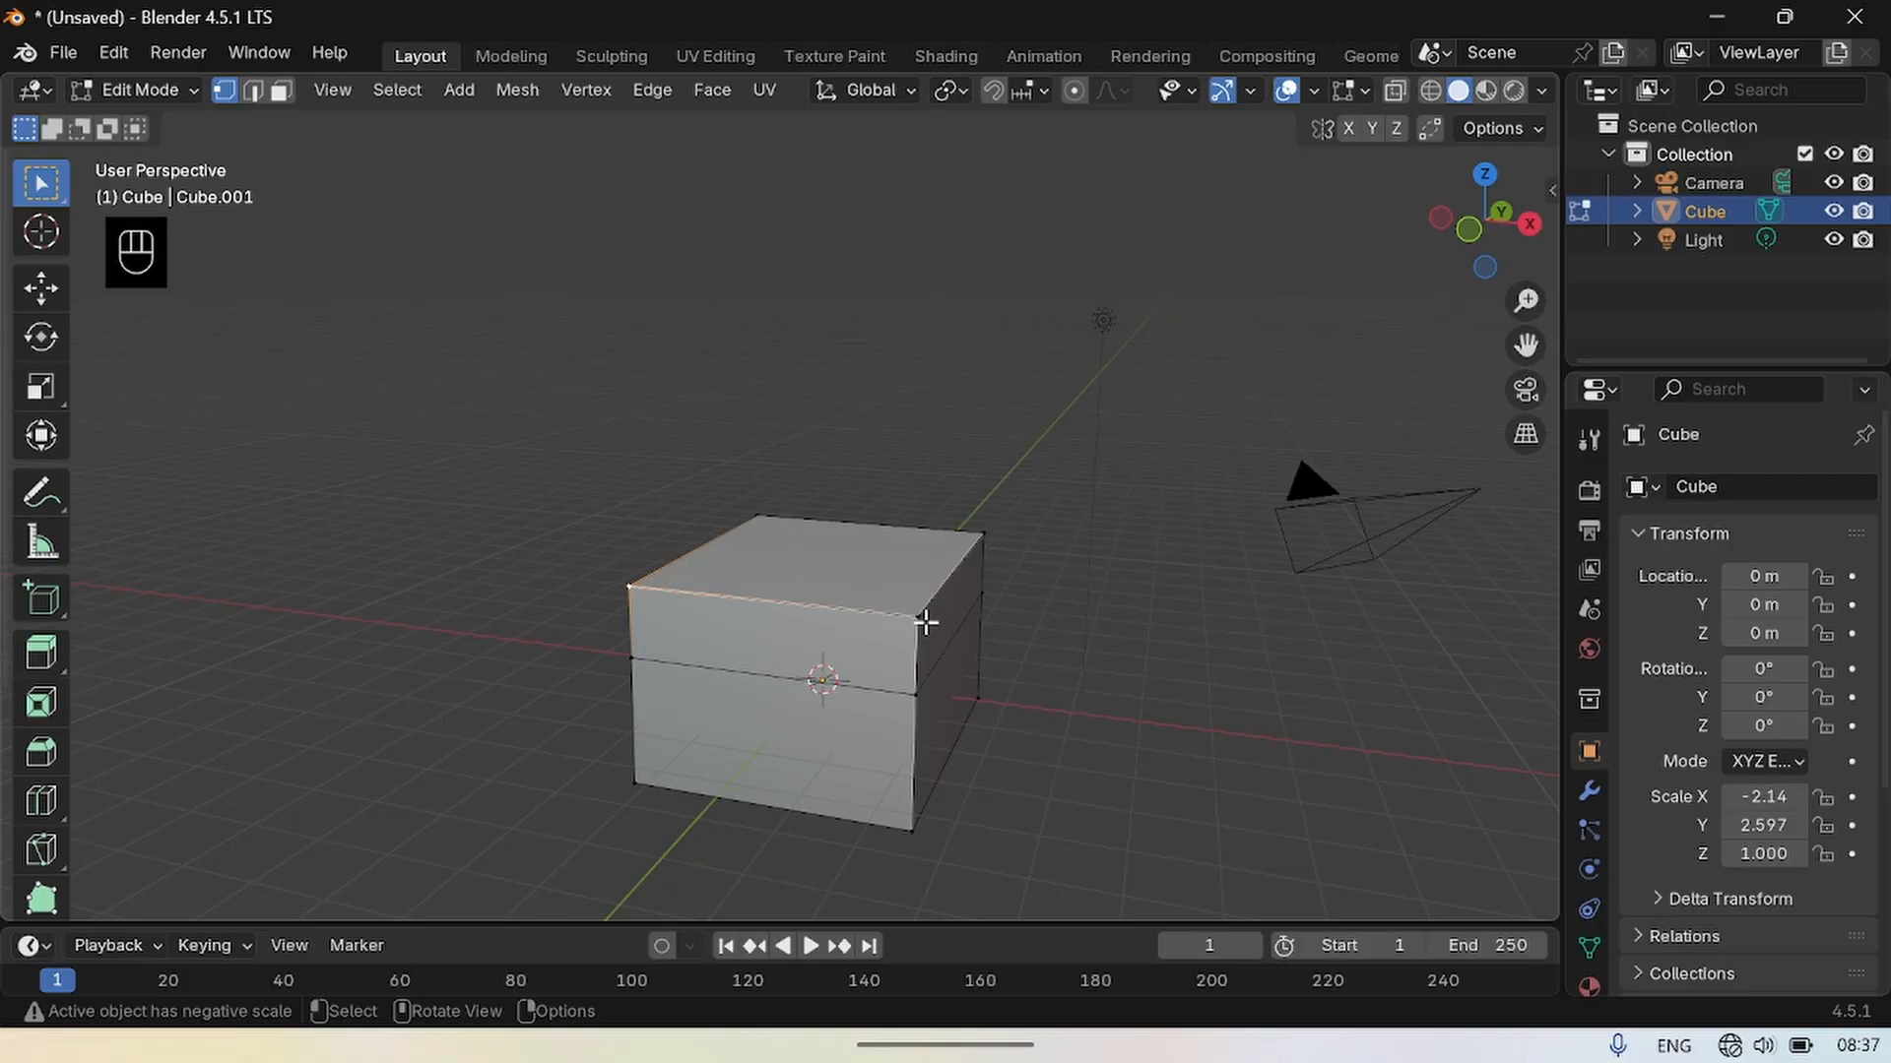
key("shift")
left_click(916, 618, "shift")
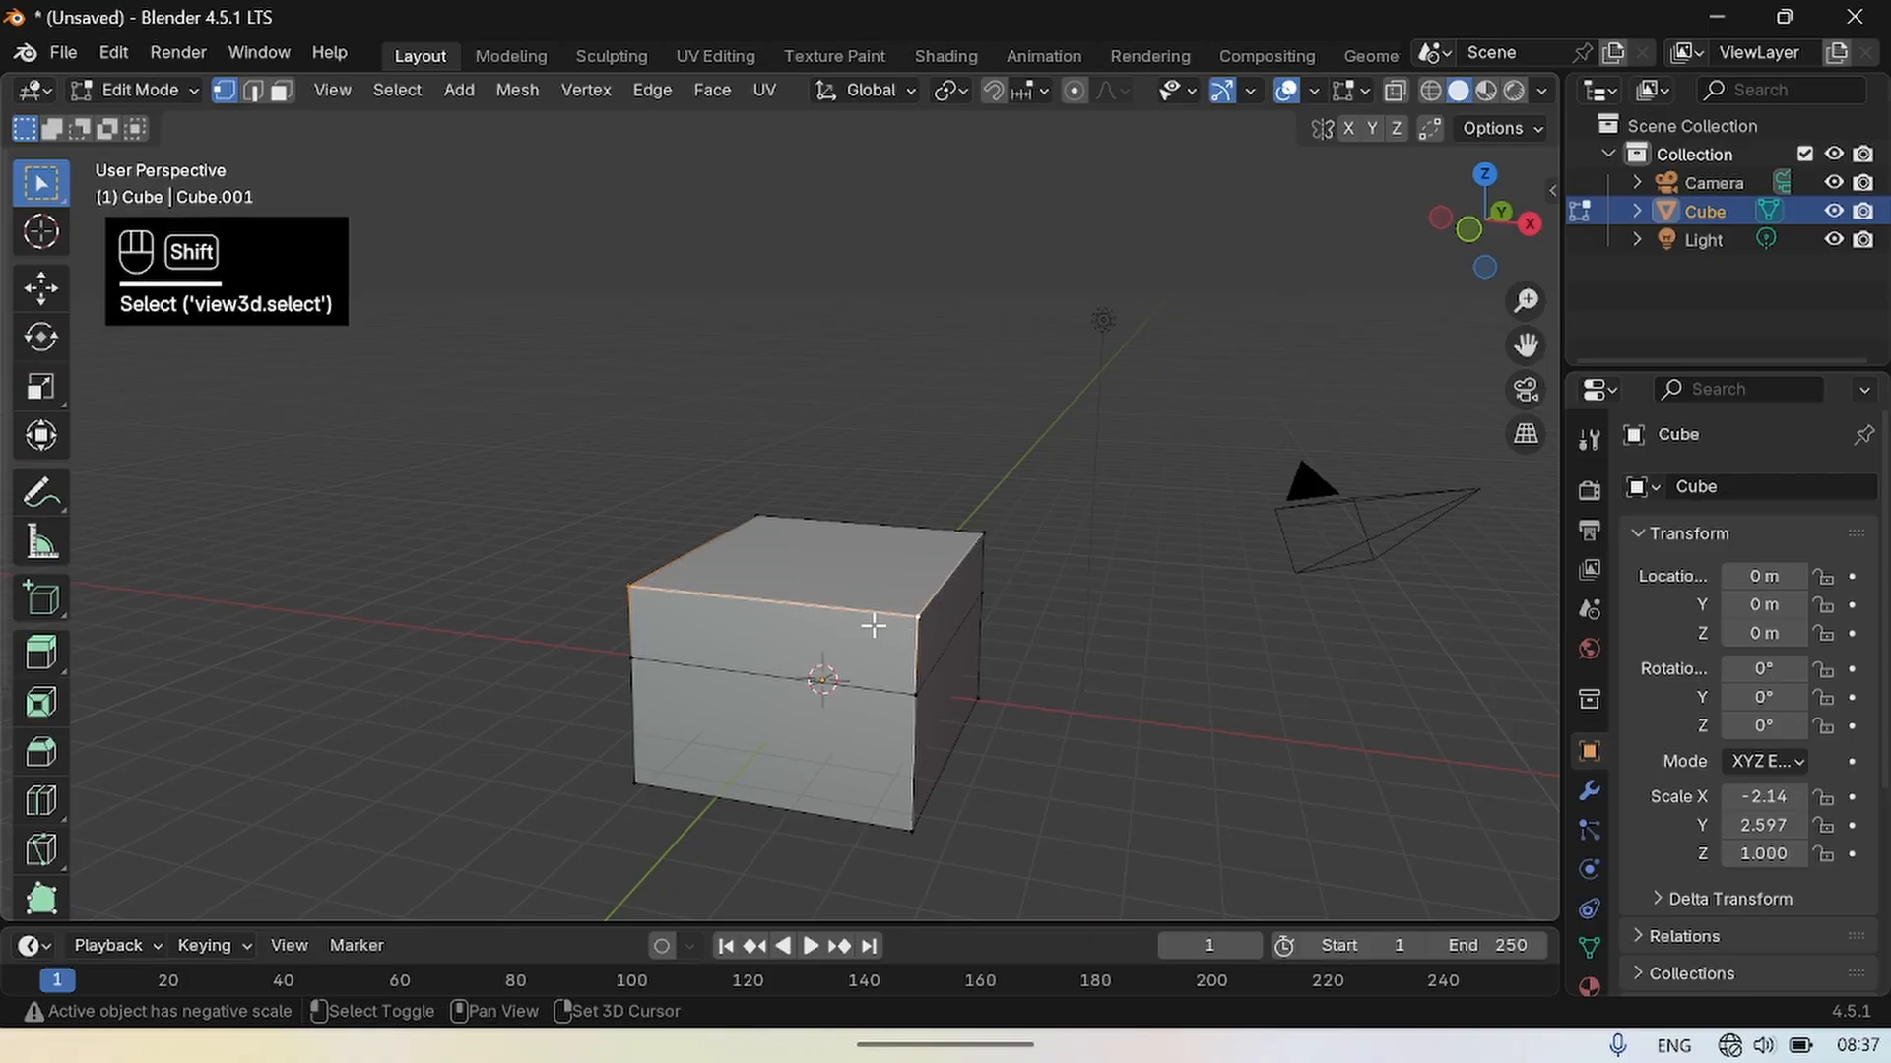
right_click(788, 599)
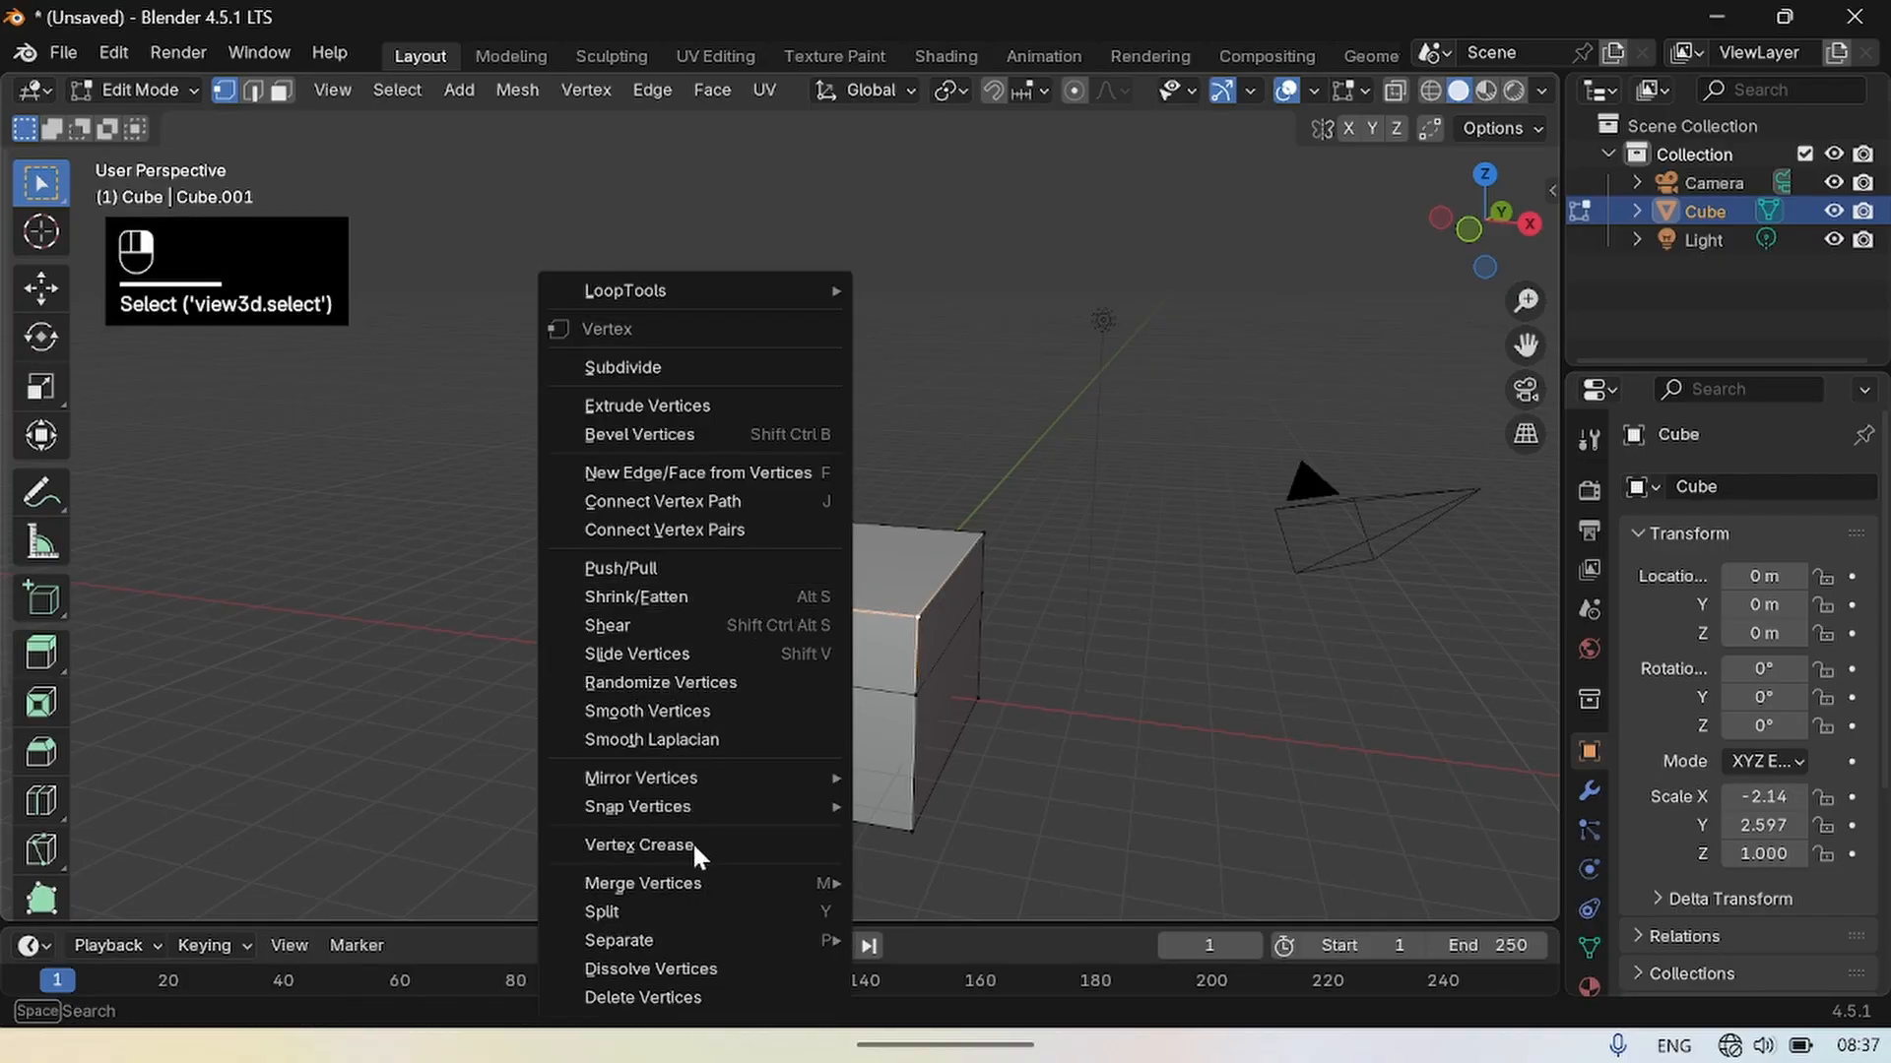
mouse_move(688, 880)
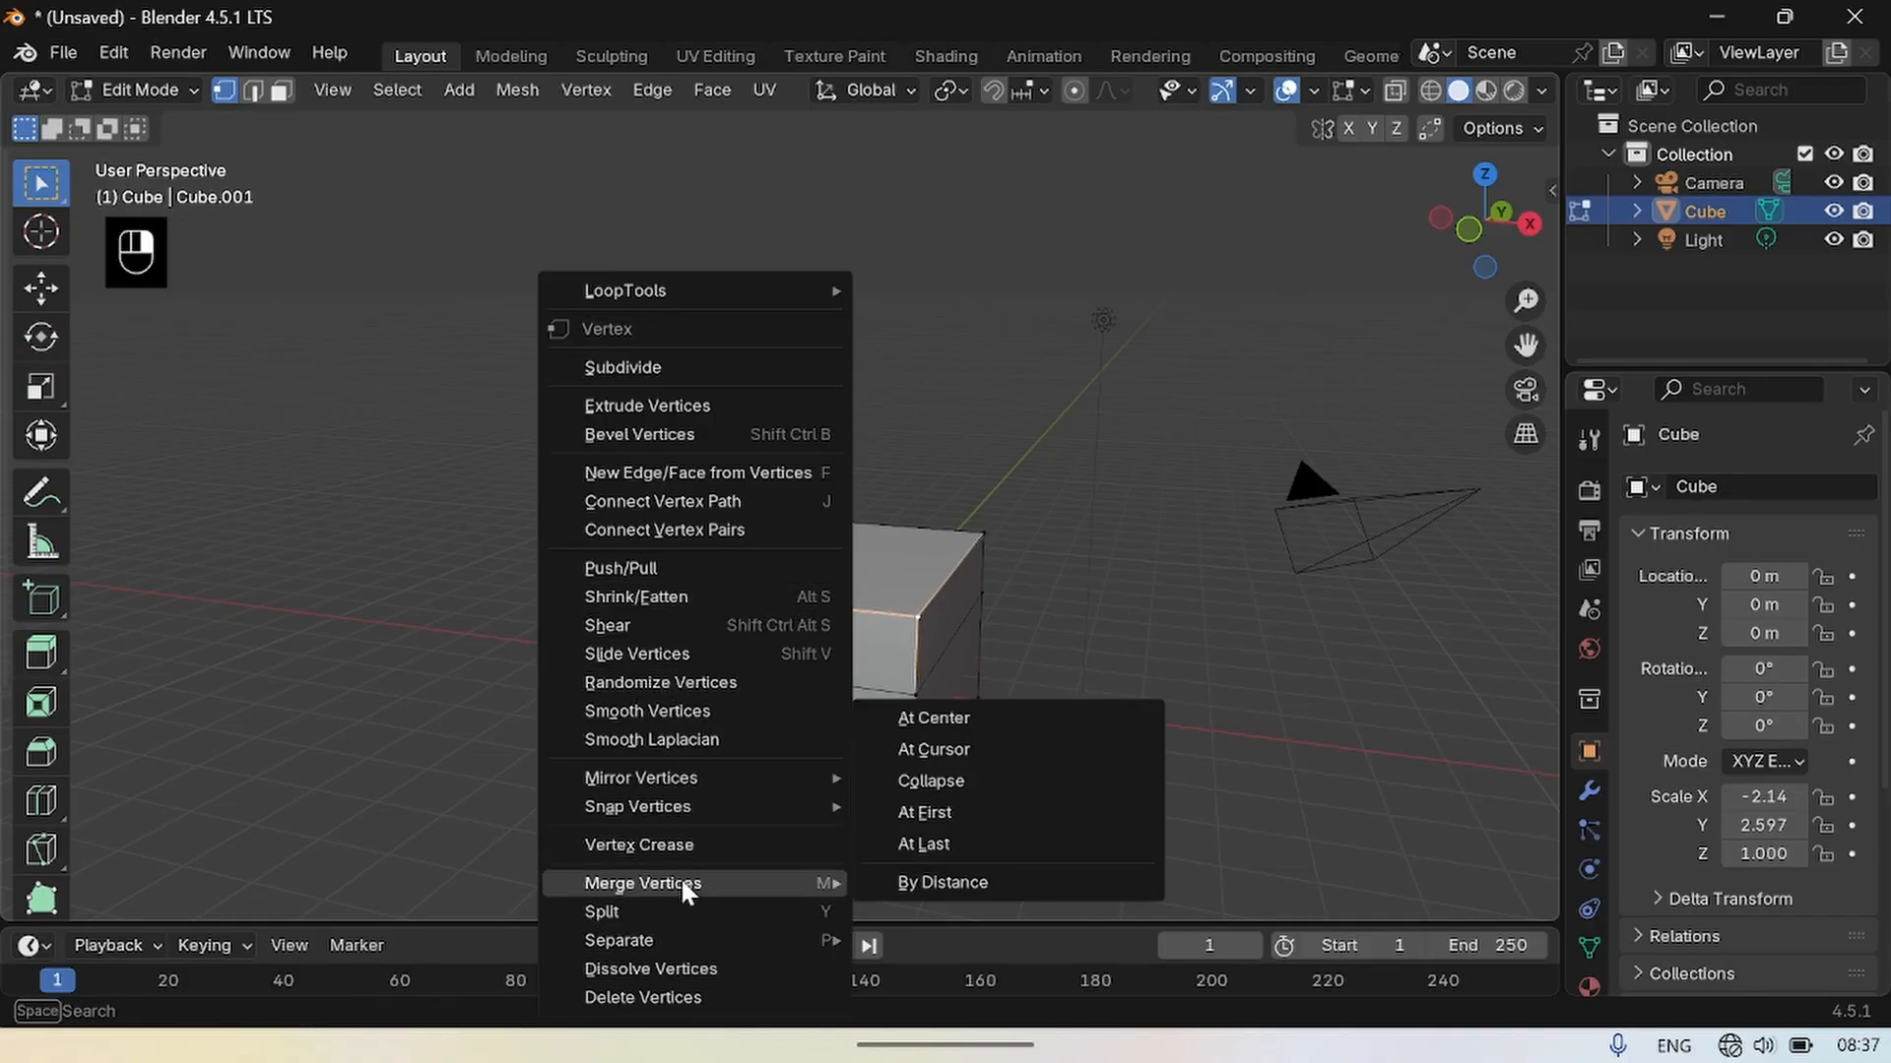
left_click(936, 722)
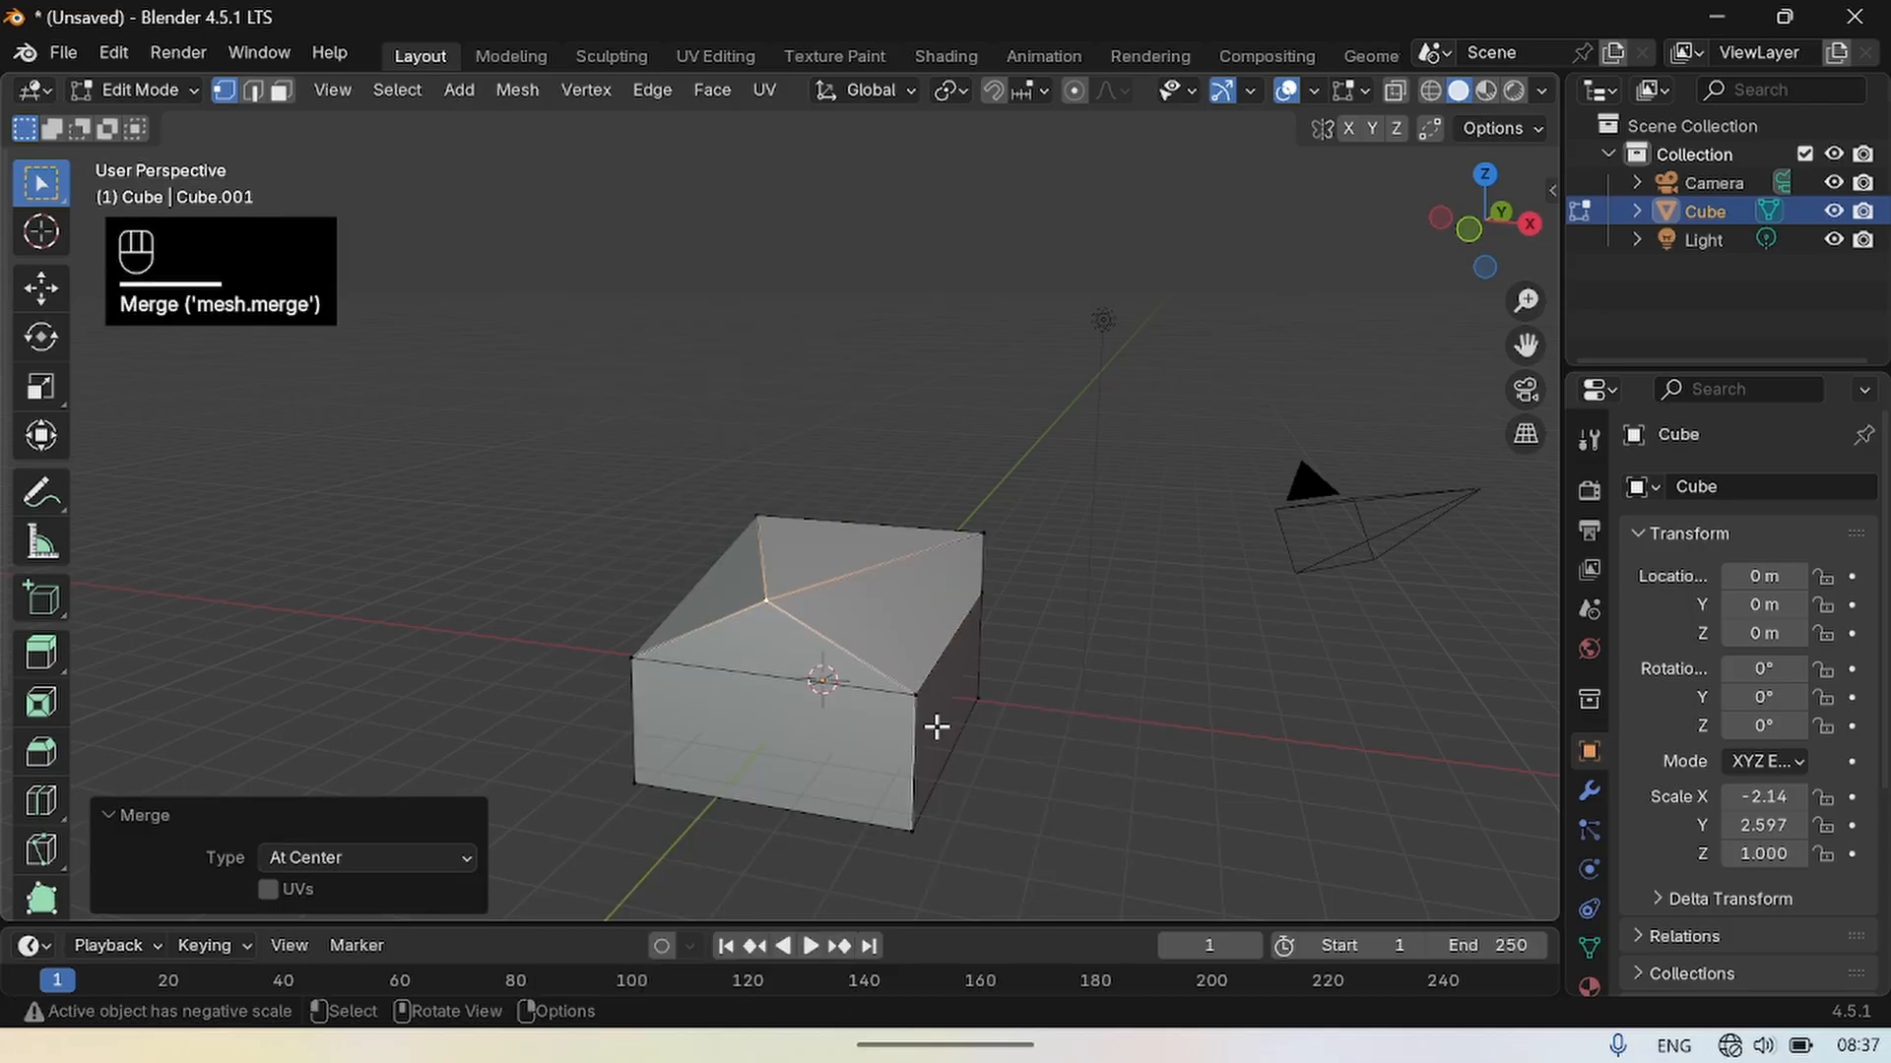
Merge the two upper rear corner vertices at their center to form the rear gable peak.
left_click(981, 541)
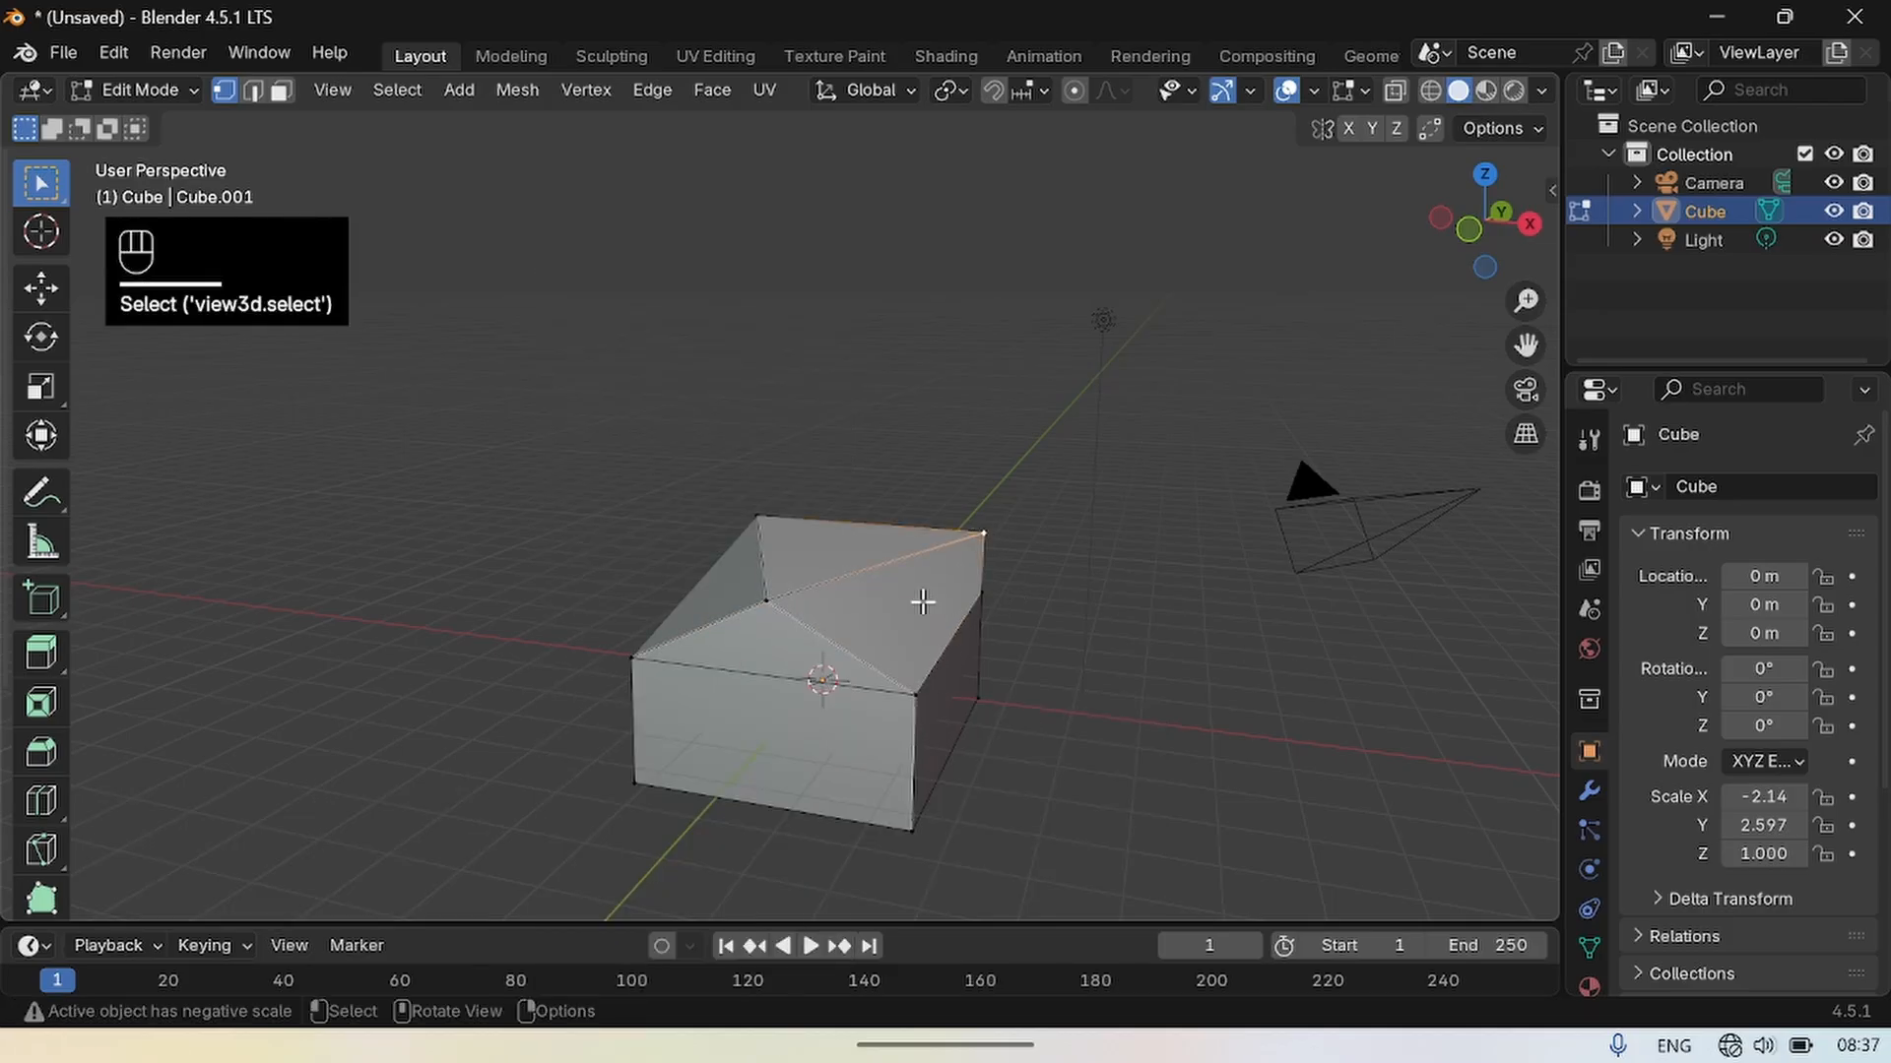
left_click(767, 517, "shift")
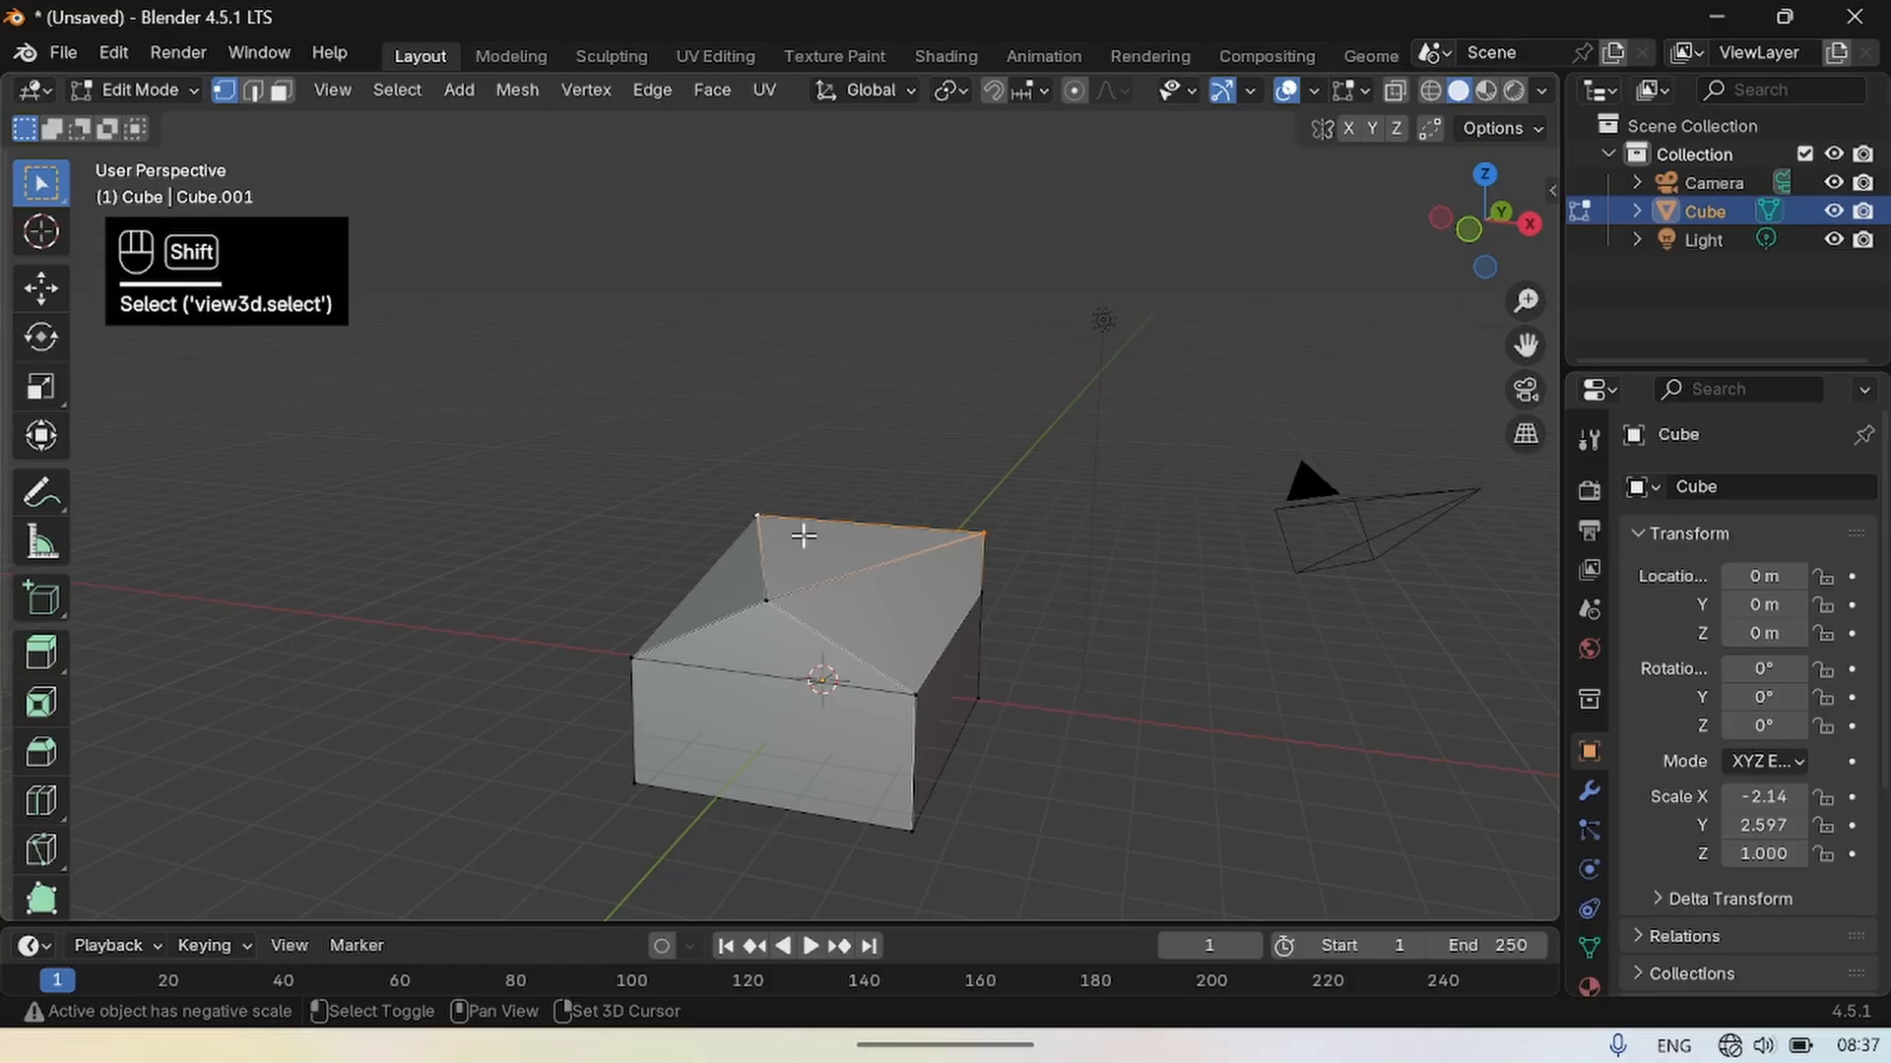
right_click(870, 516)
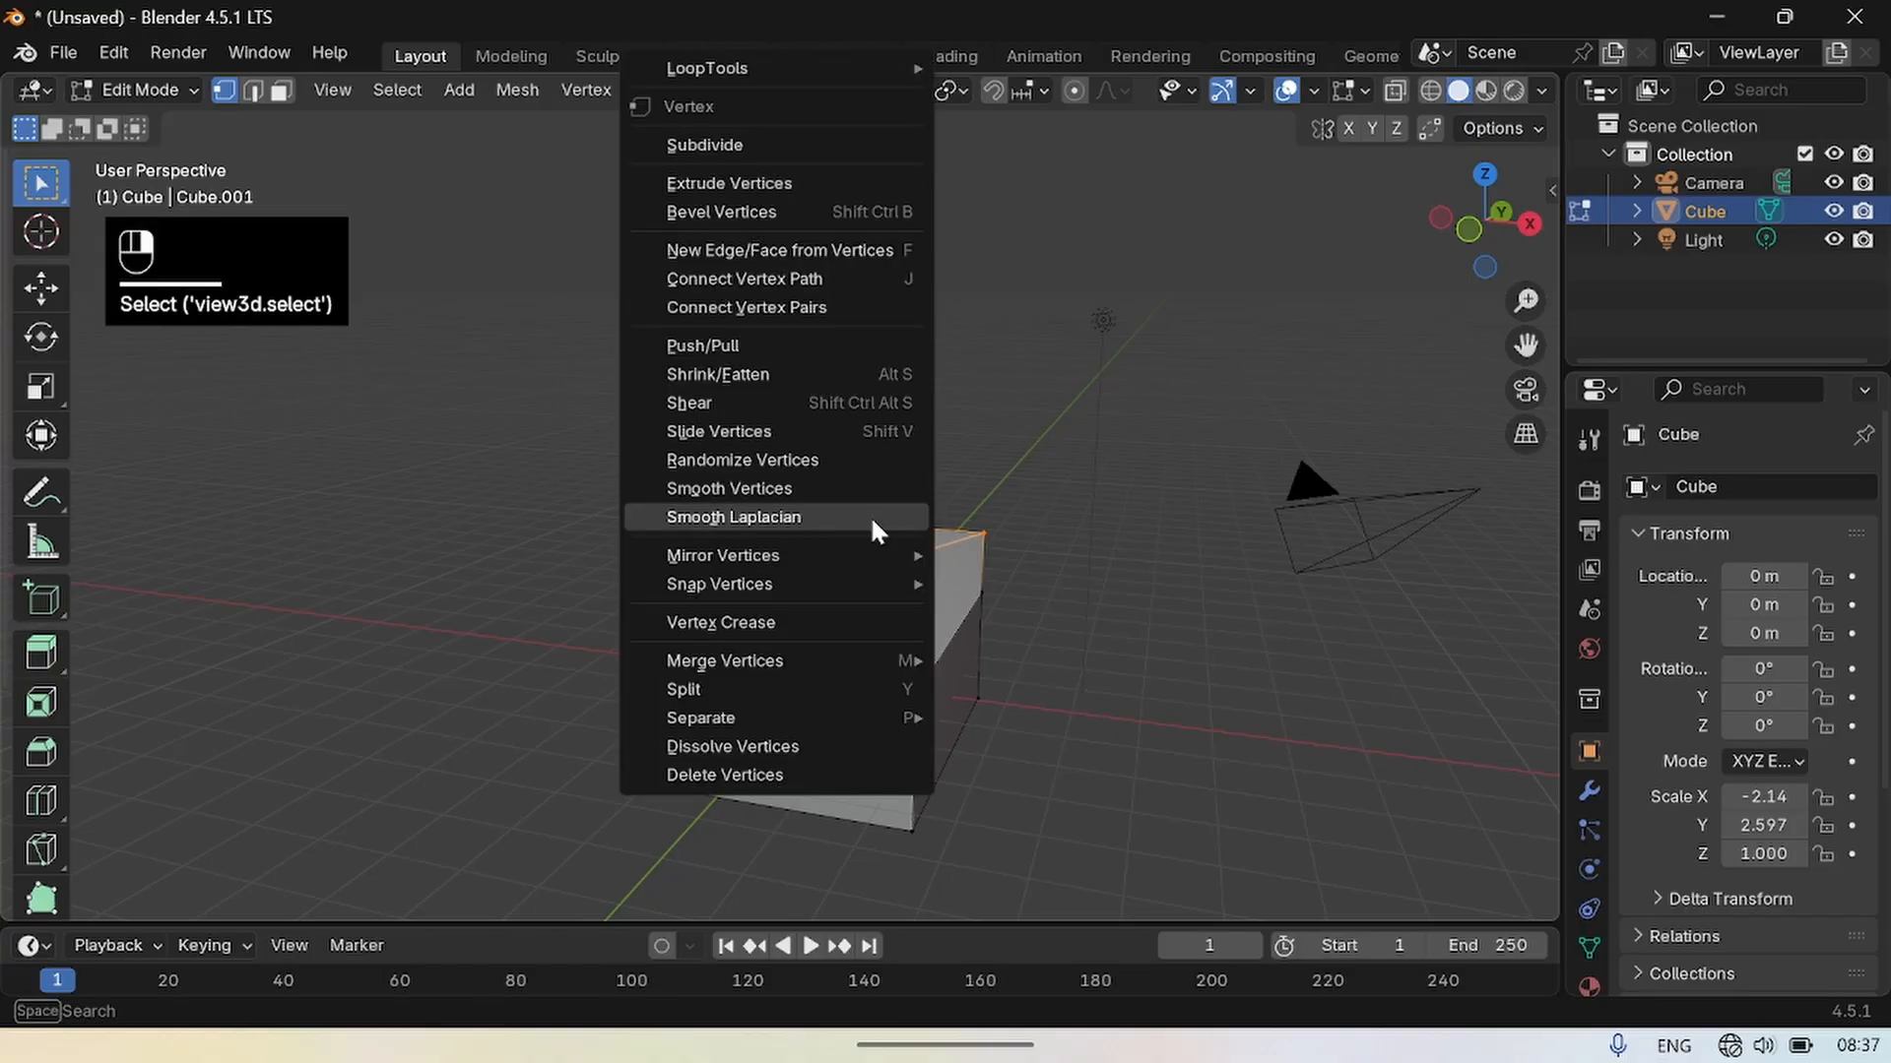
mouse_move(806, 652)
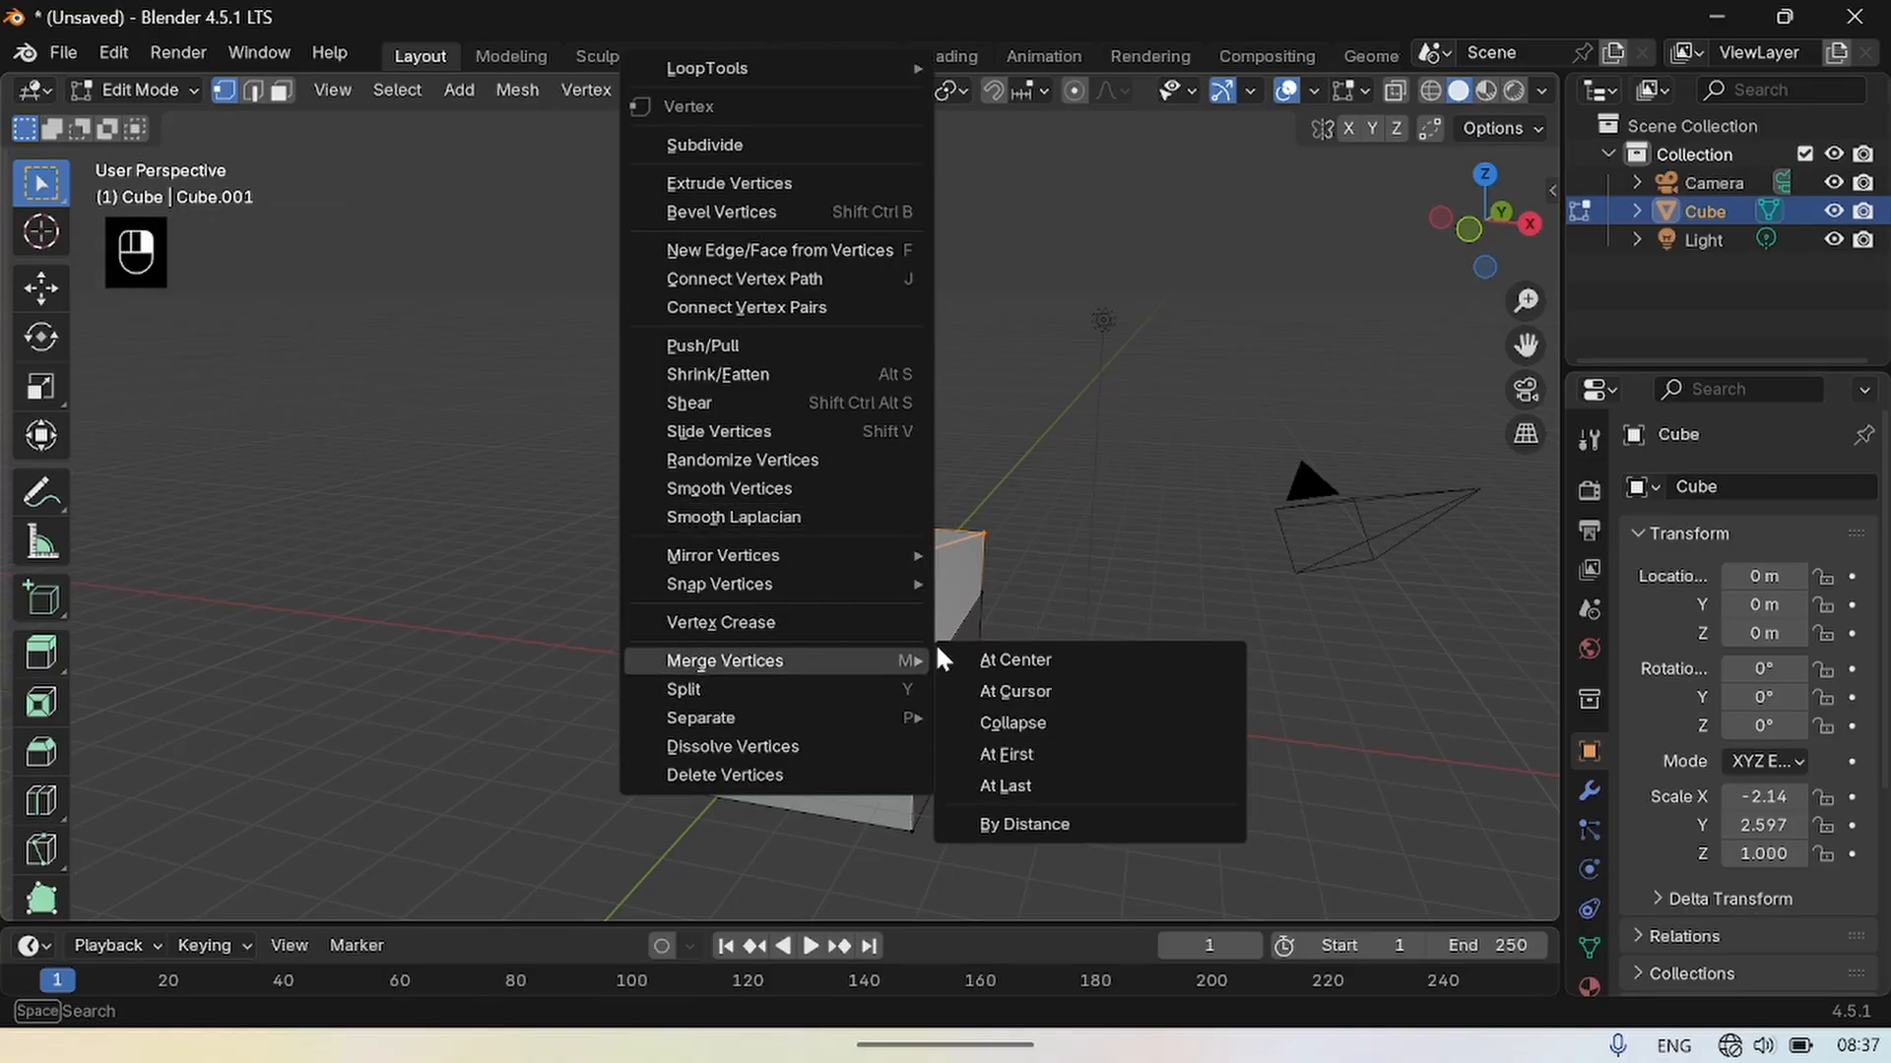
left_click(996, 654)
left_click(1150, 500)
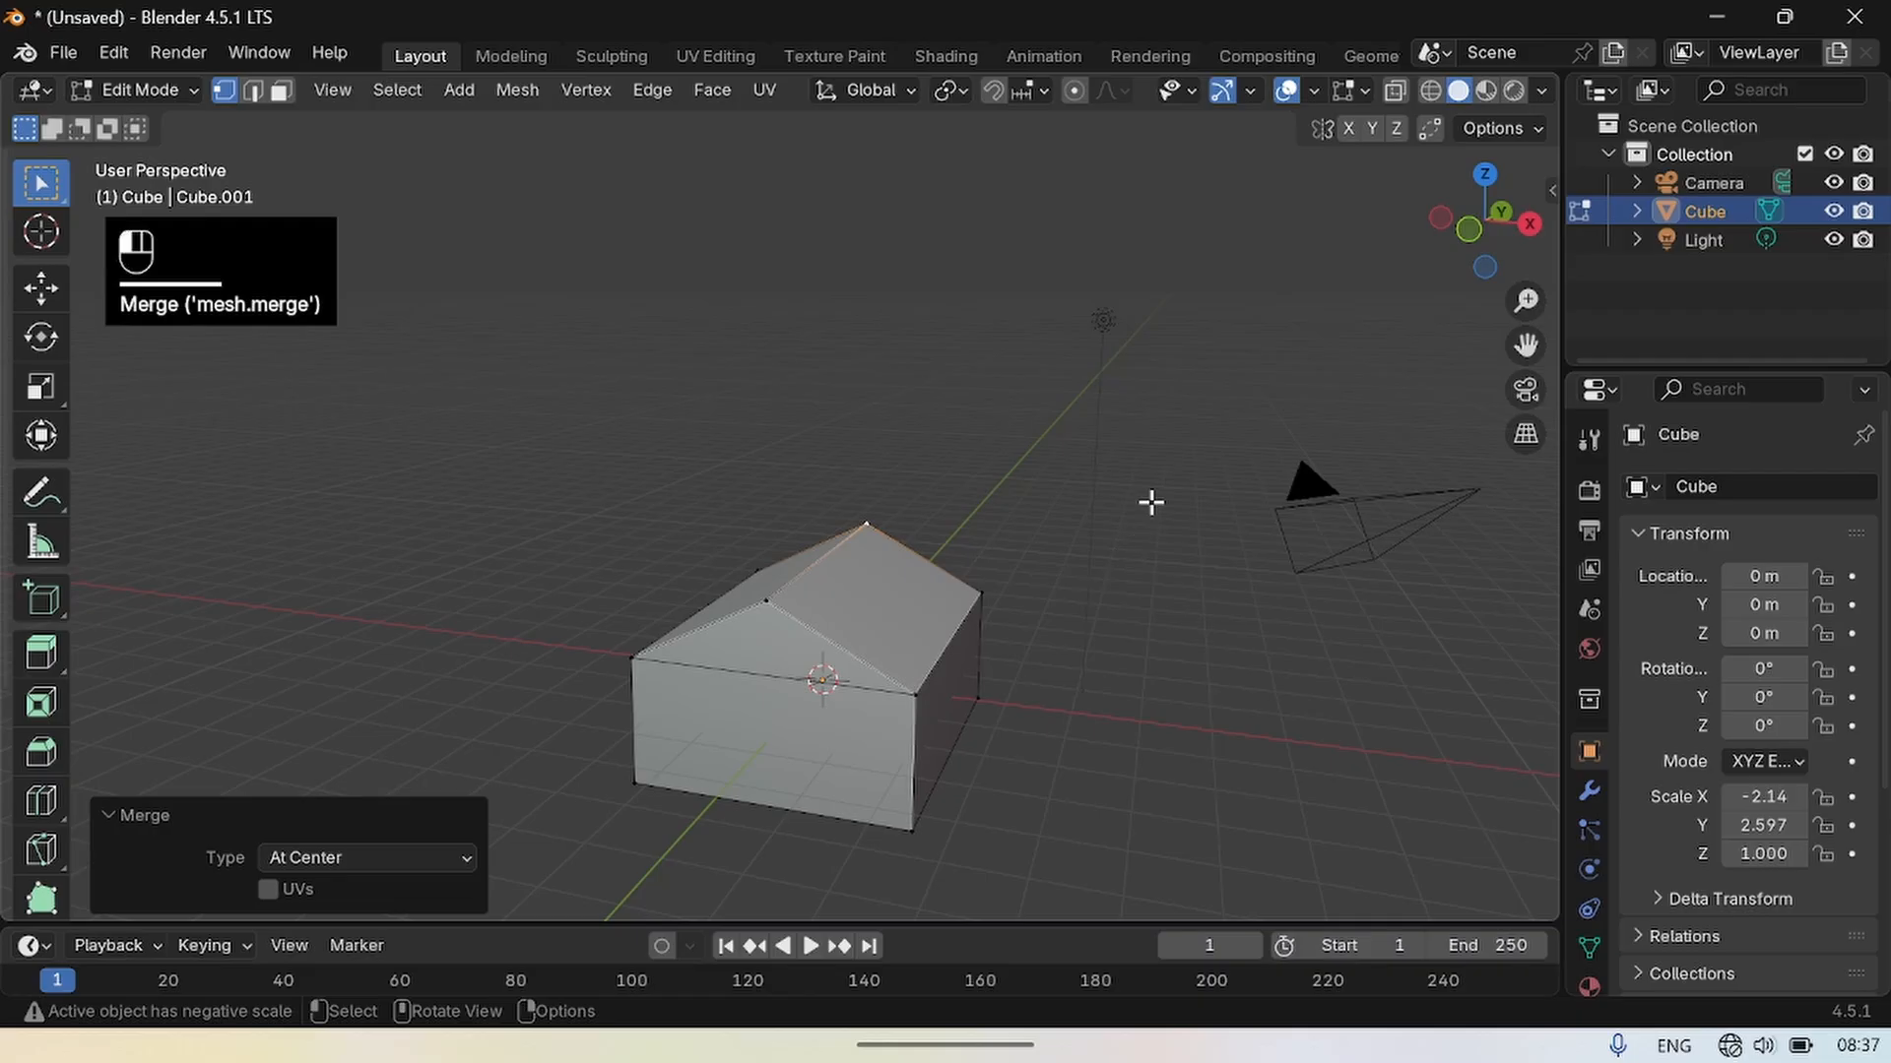
Select the two sloped roof faces and separate them from the walls into their own object.
left_click_drag(1485, 268, 1555, 248)
left_click(281, 91)
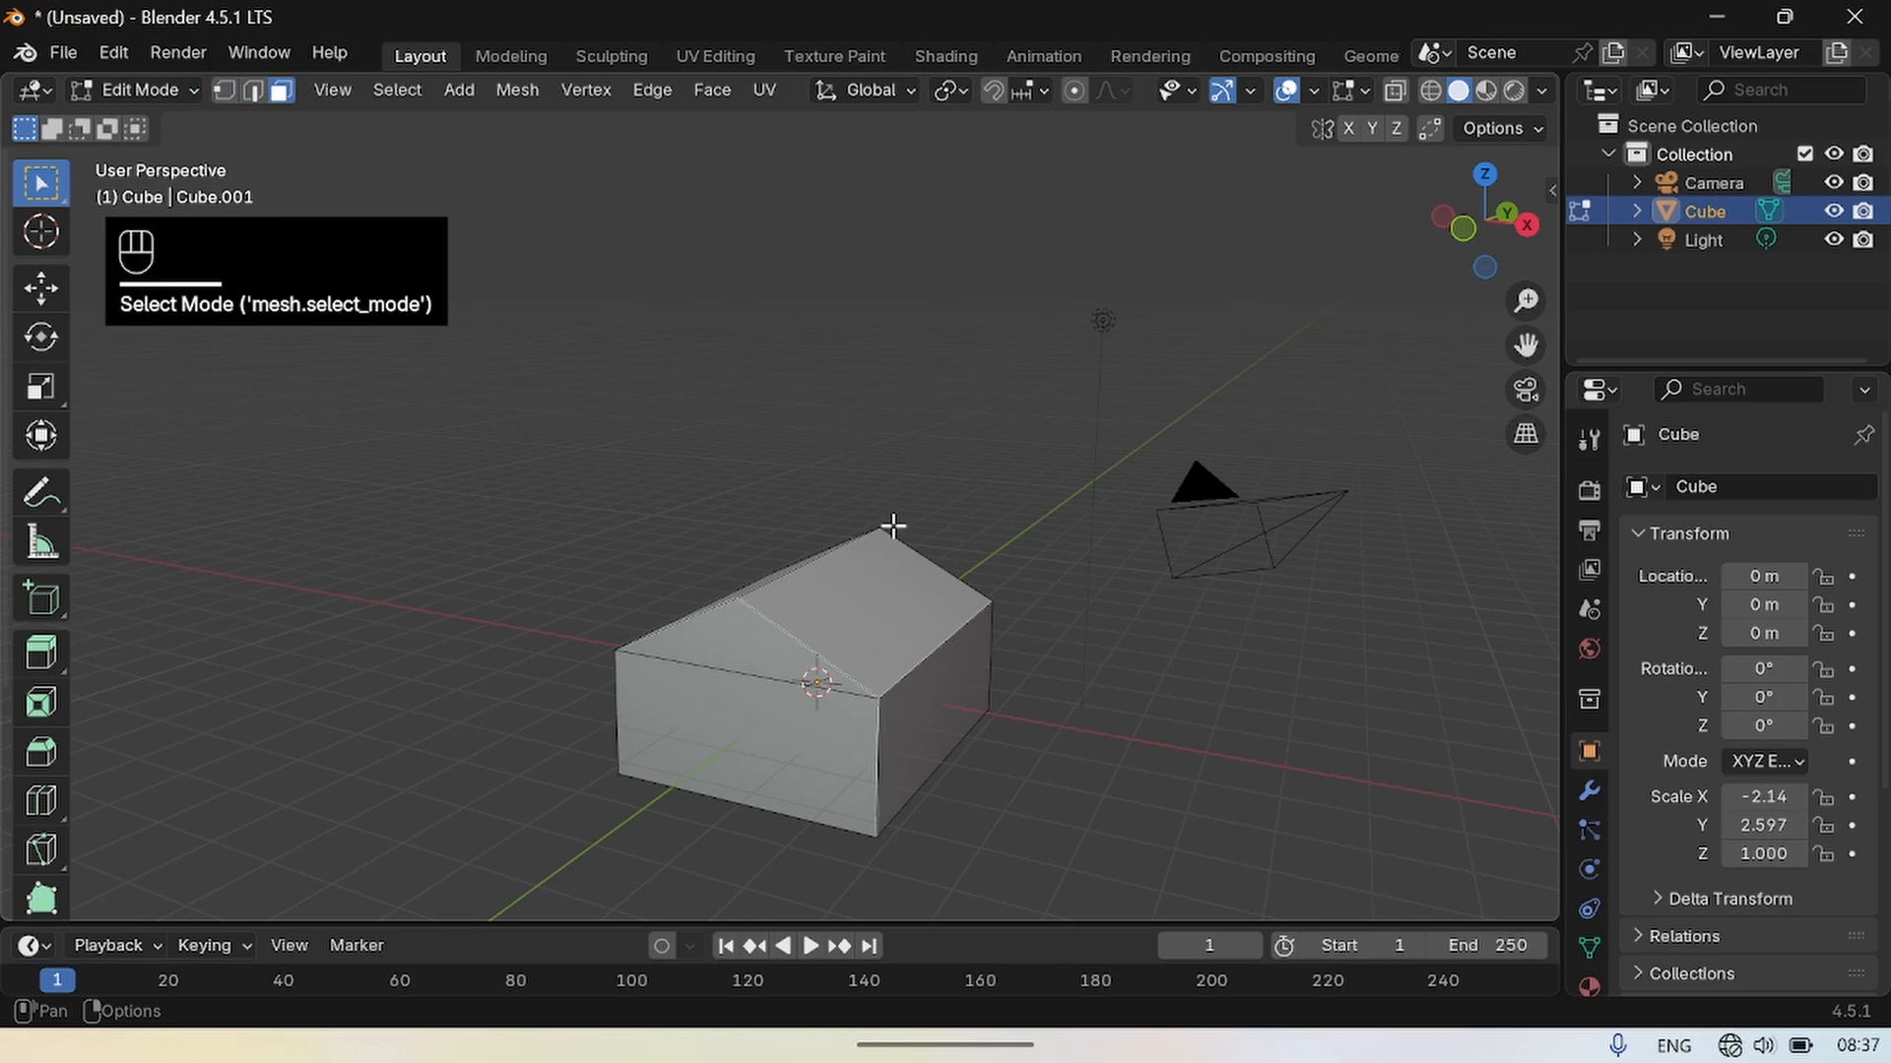
left_click(875, 595)
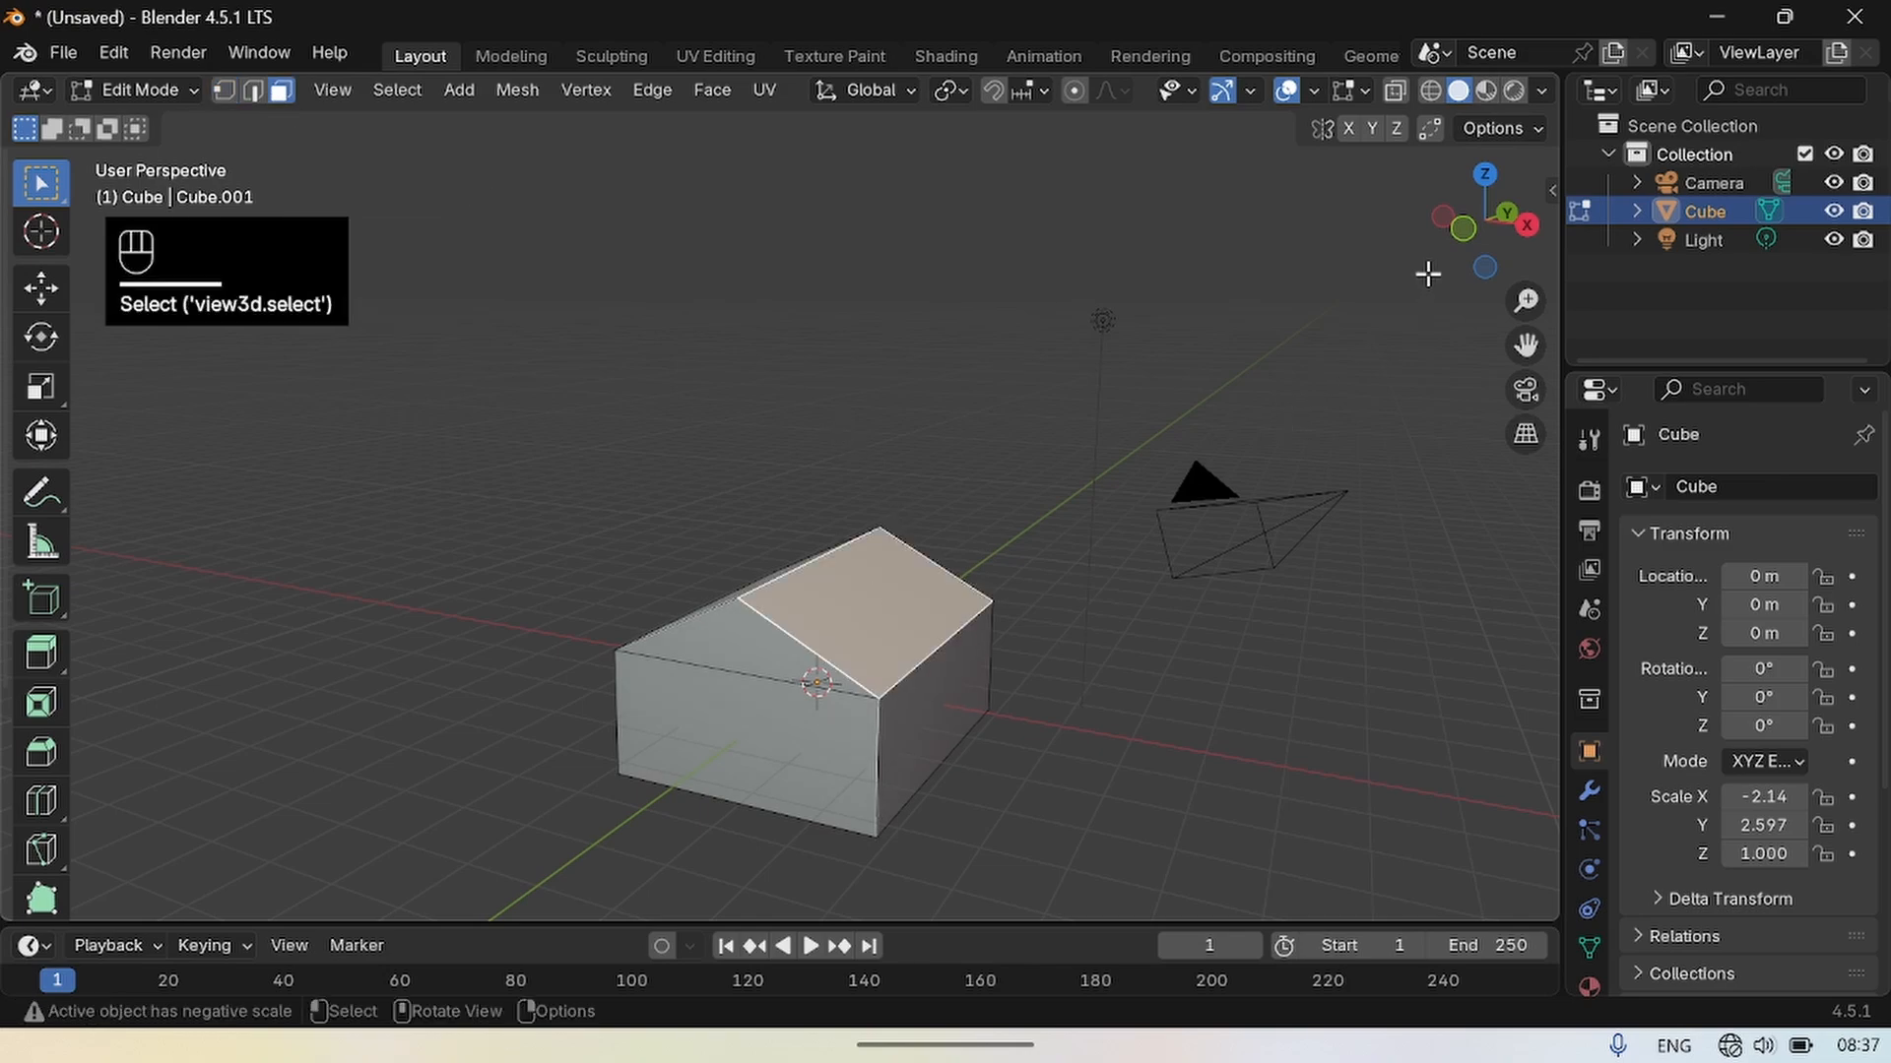
left_click_drag(1481, 286, 1051, 490)
left_click(749, 589, "shift")
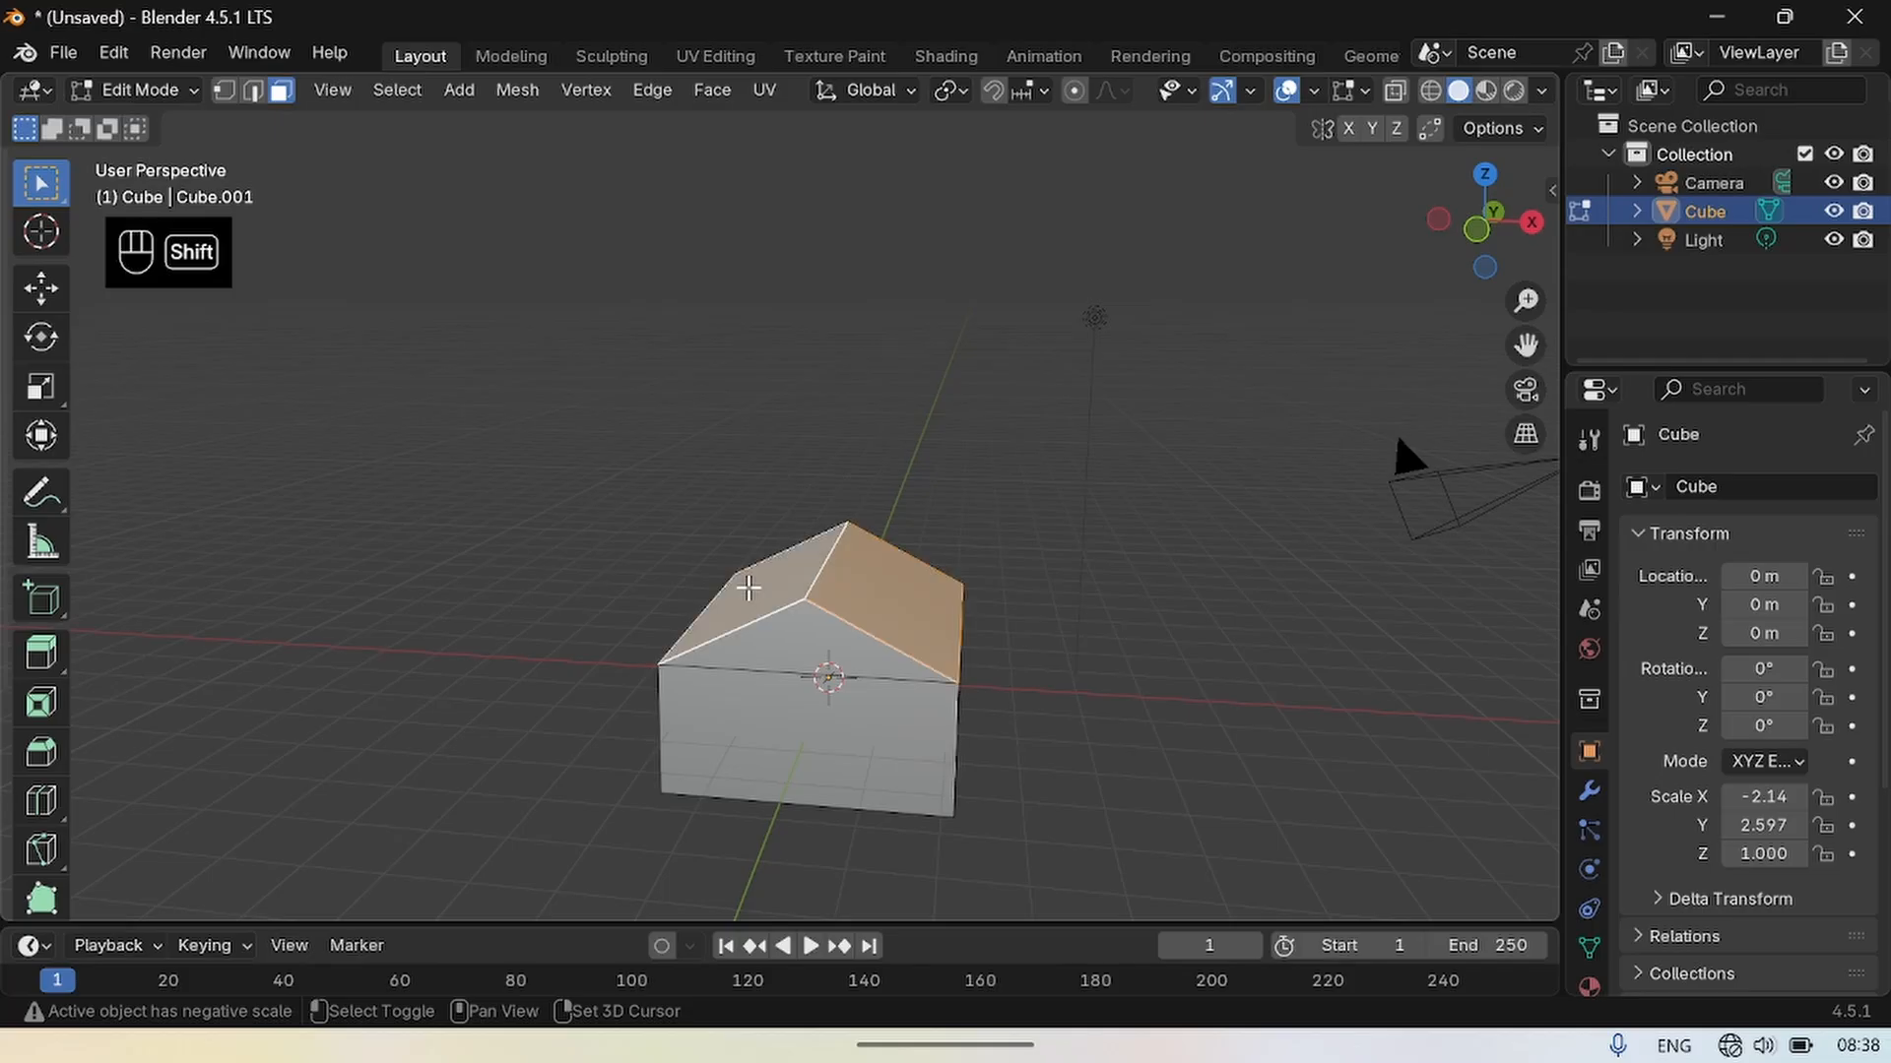
right_click(857, 591)
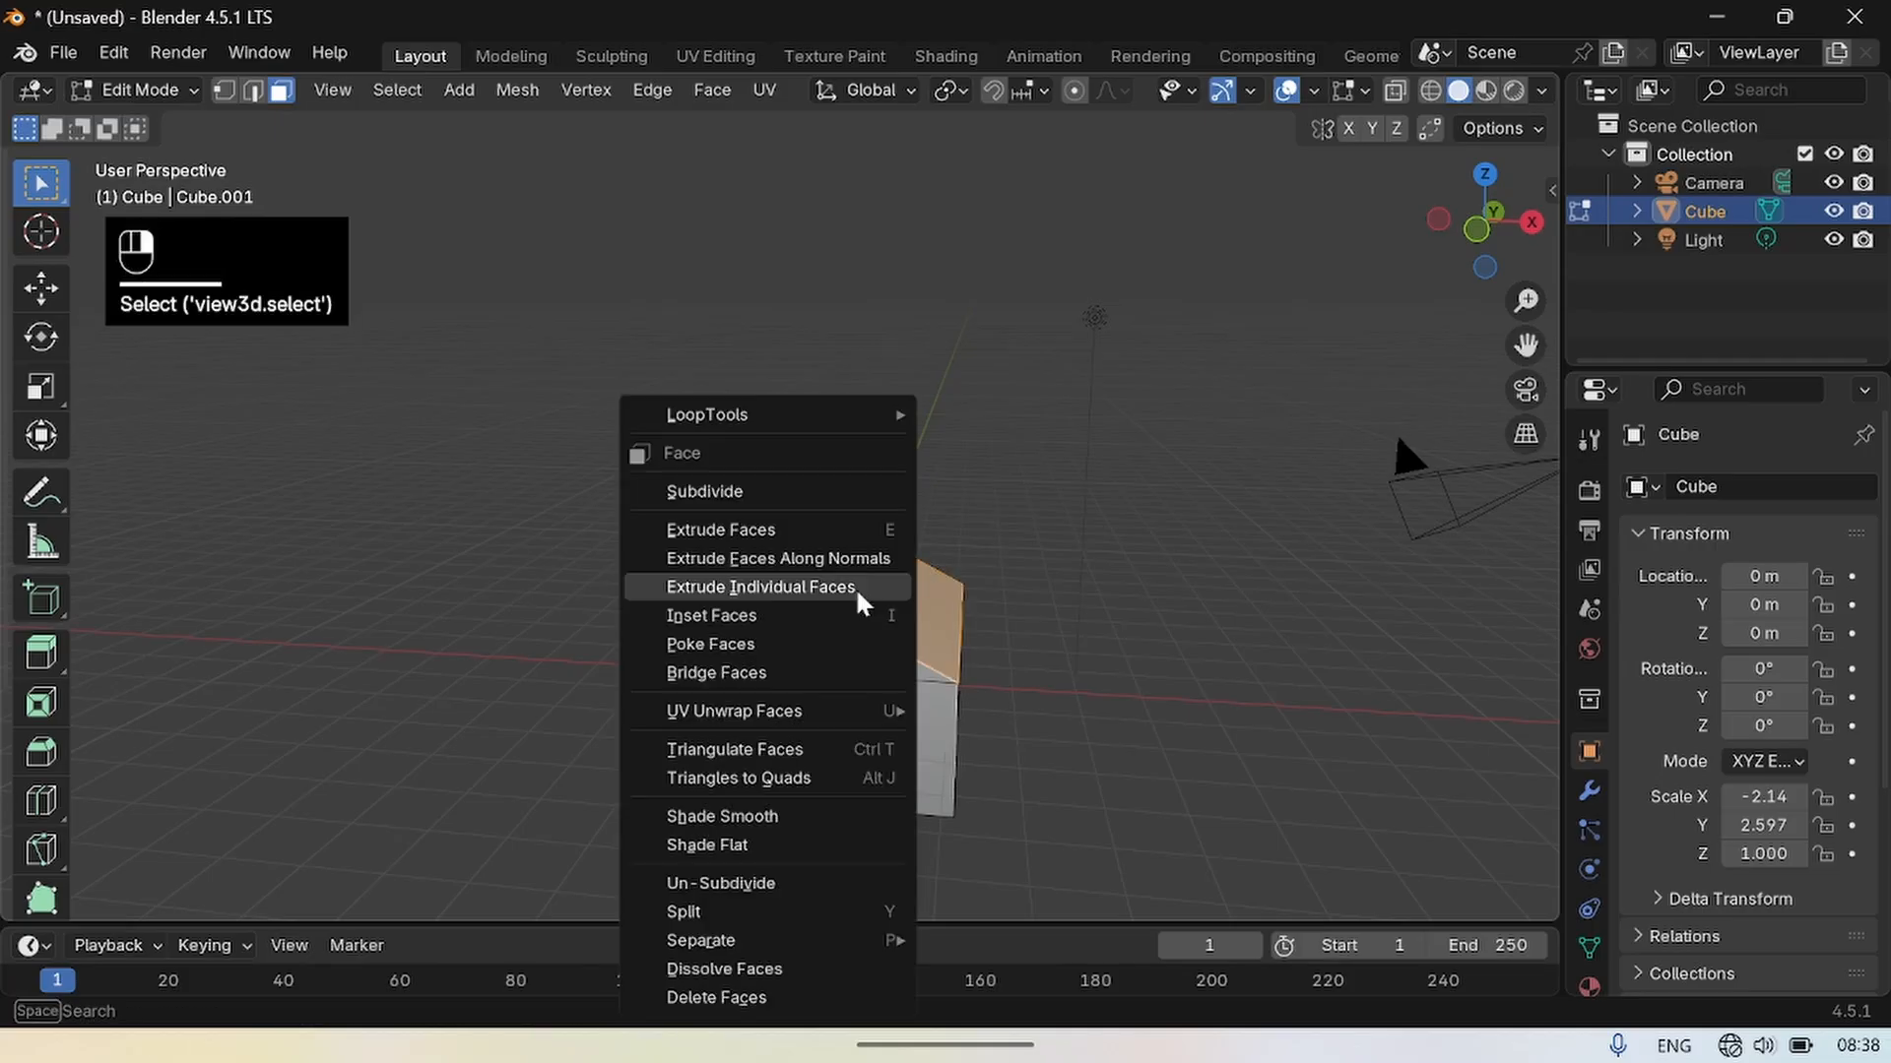
mouse_move(720, 941)
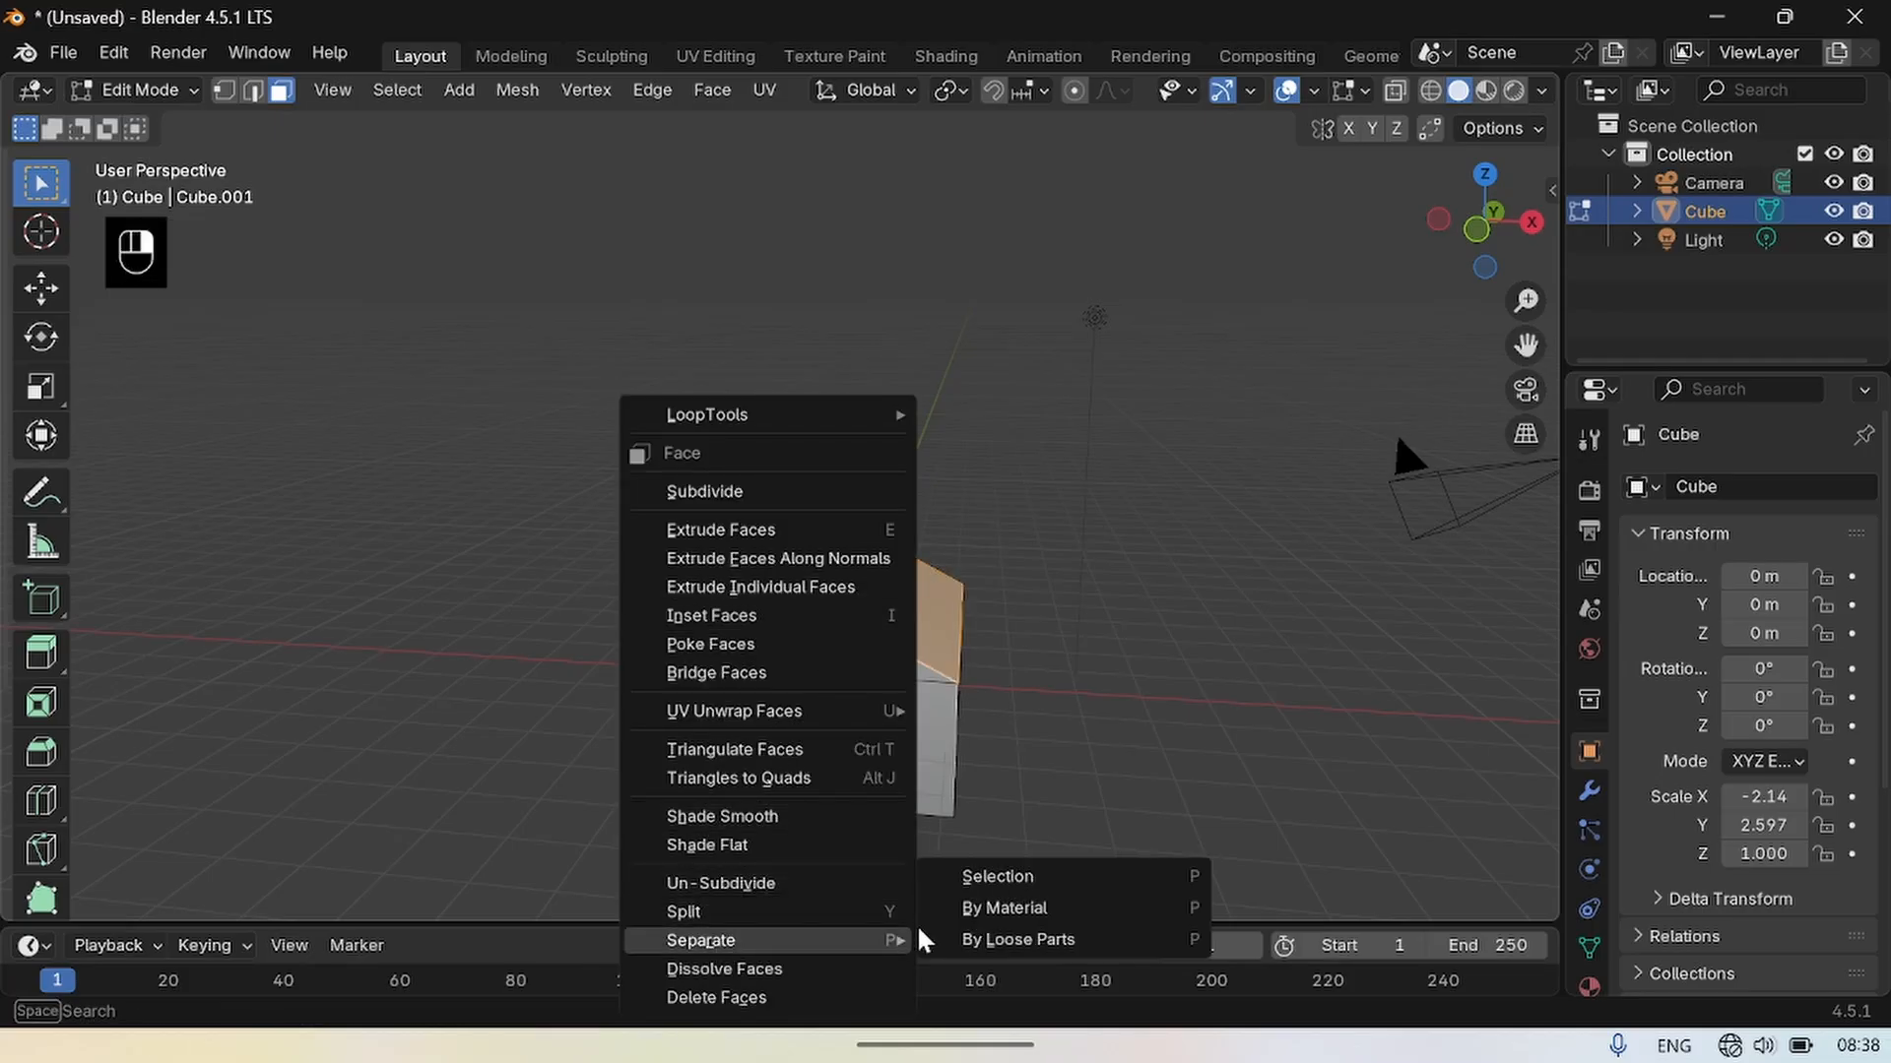
left_click(1018, 876)
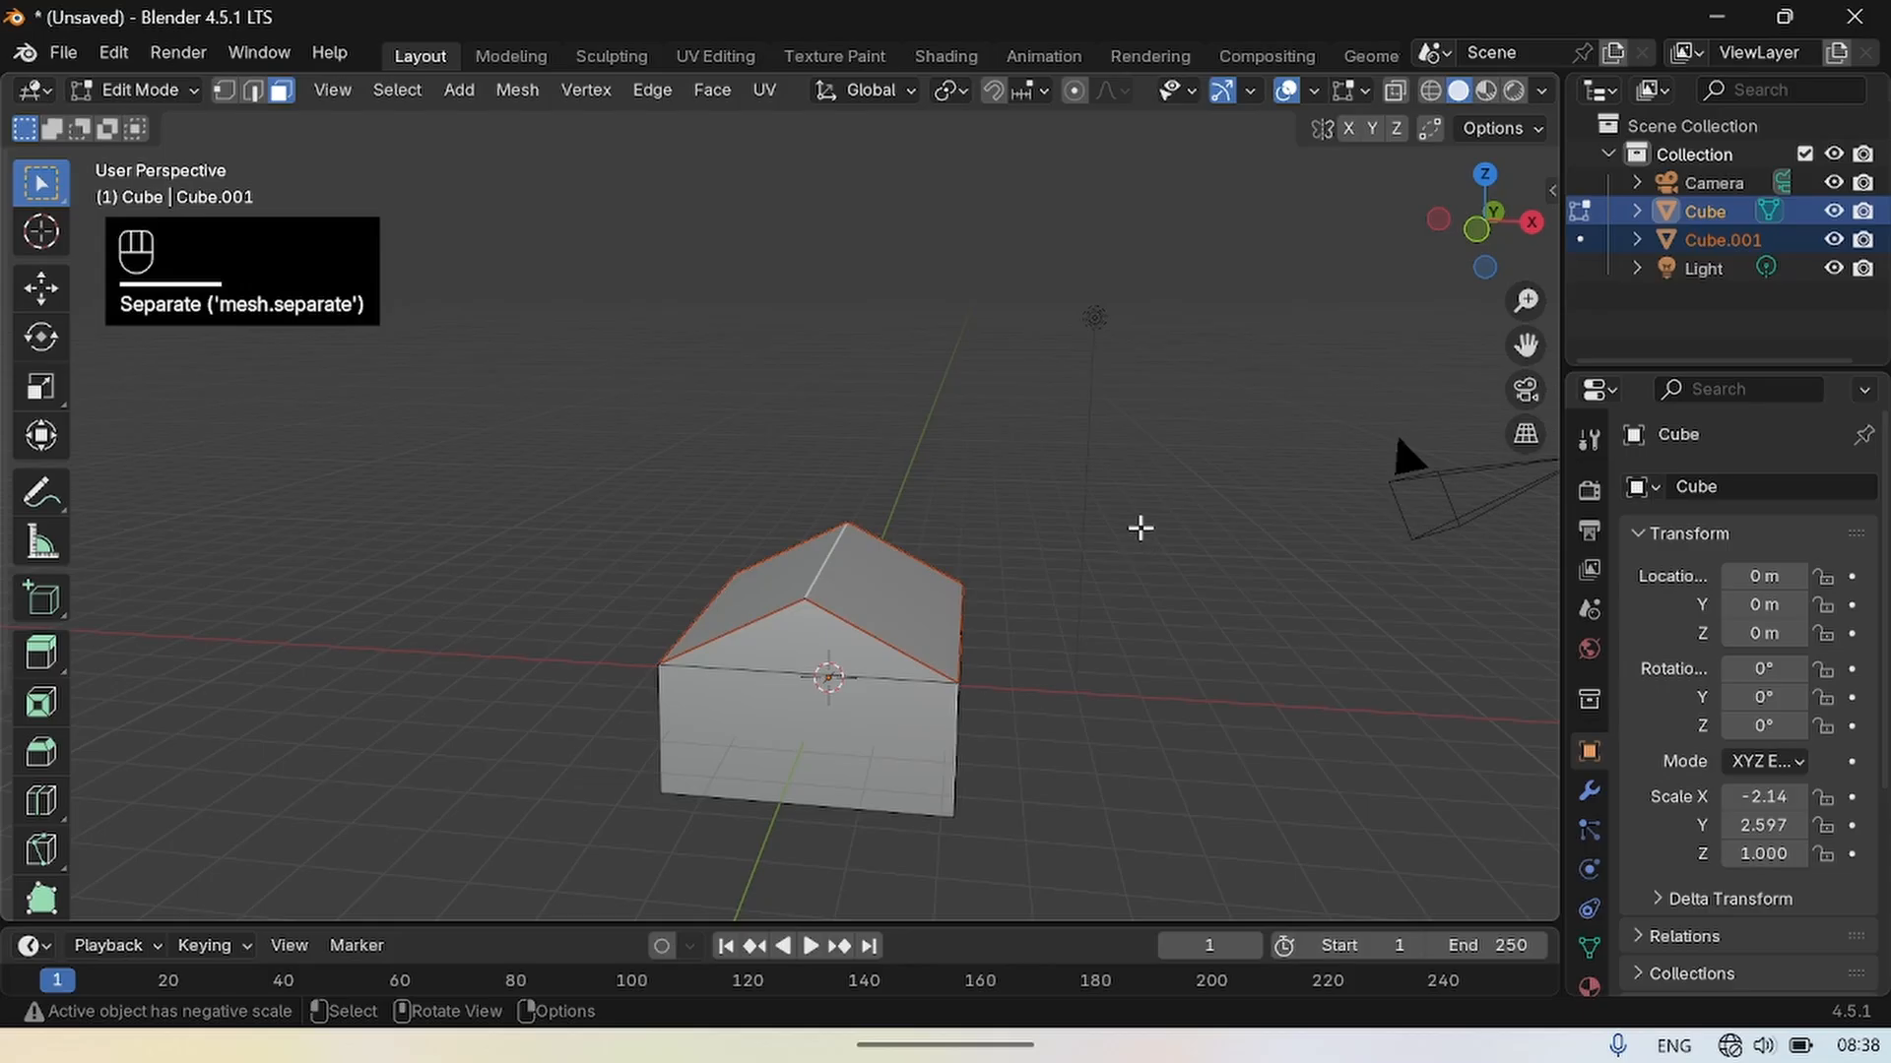
Return to Object Mode and raise the separated roof about 0.73 m along the global Z axis.
left_click(1309, 443)
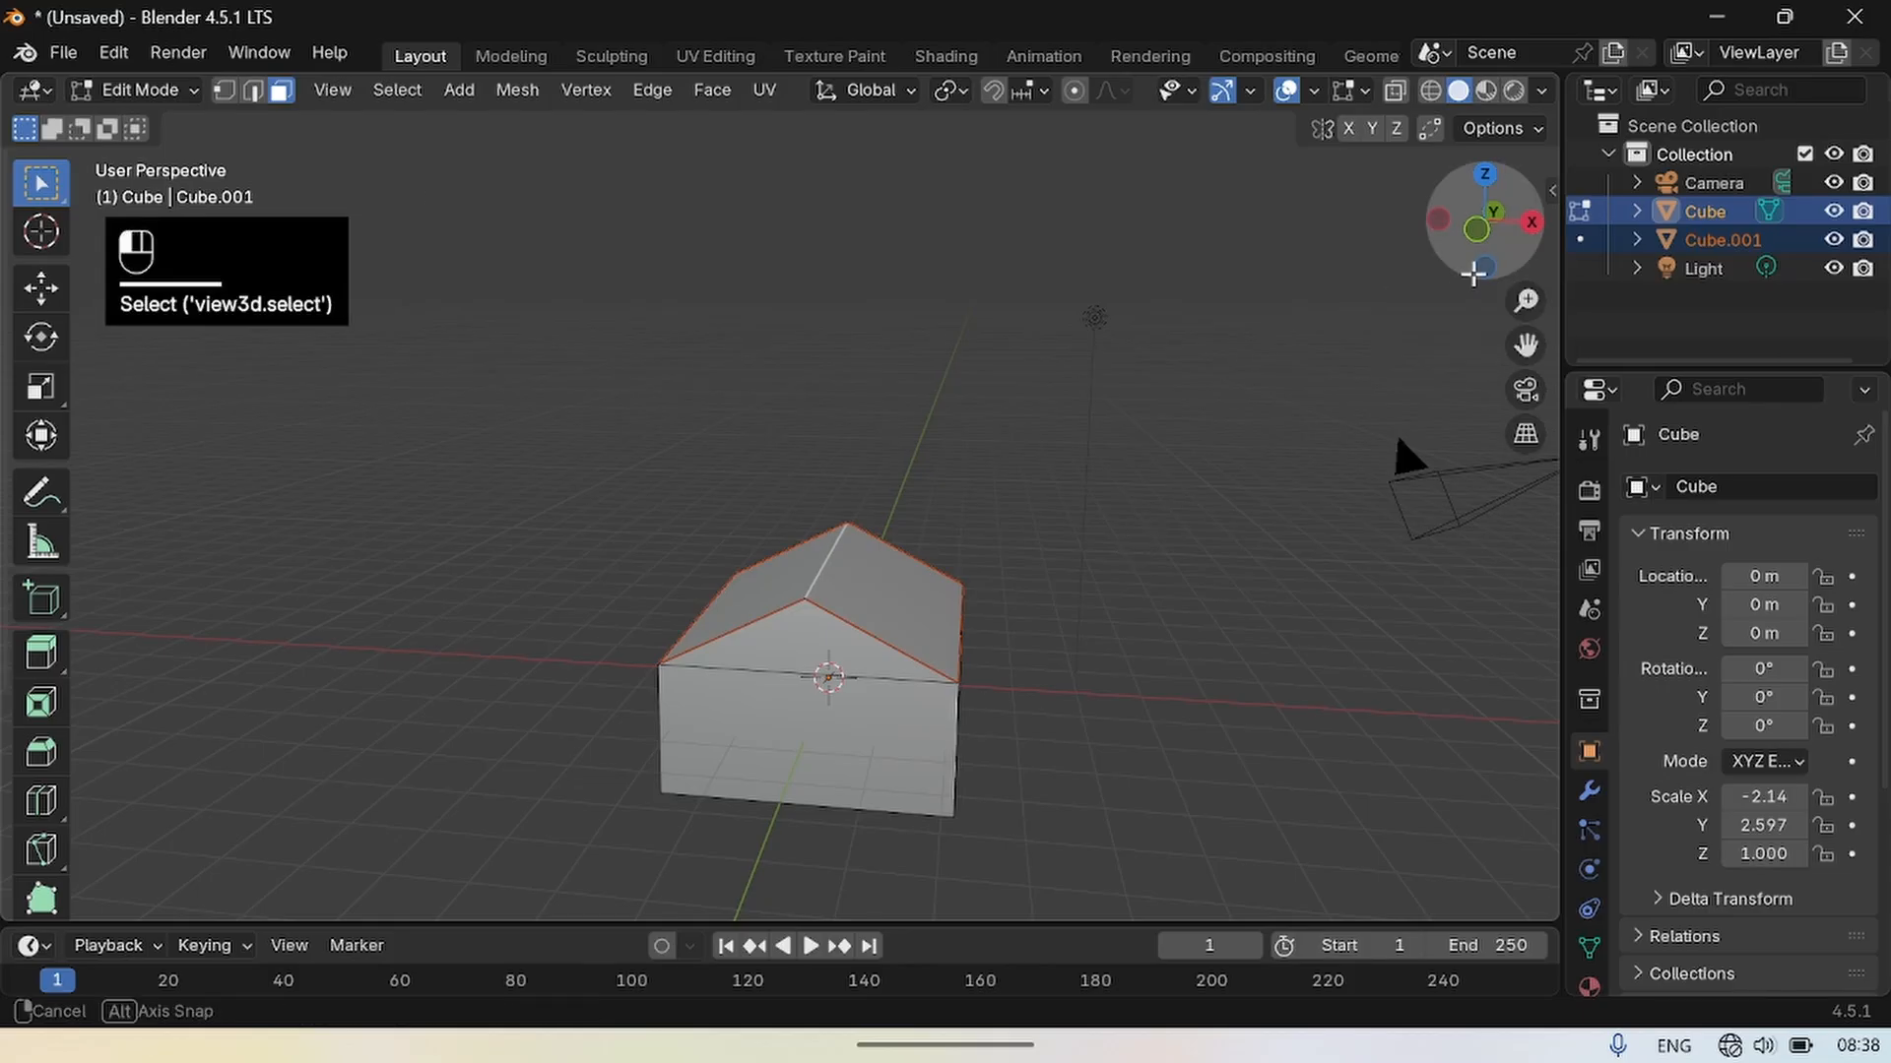
left_click_drag(1497, 263, 1482, 264)
left_click(140, 88)
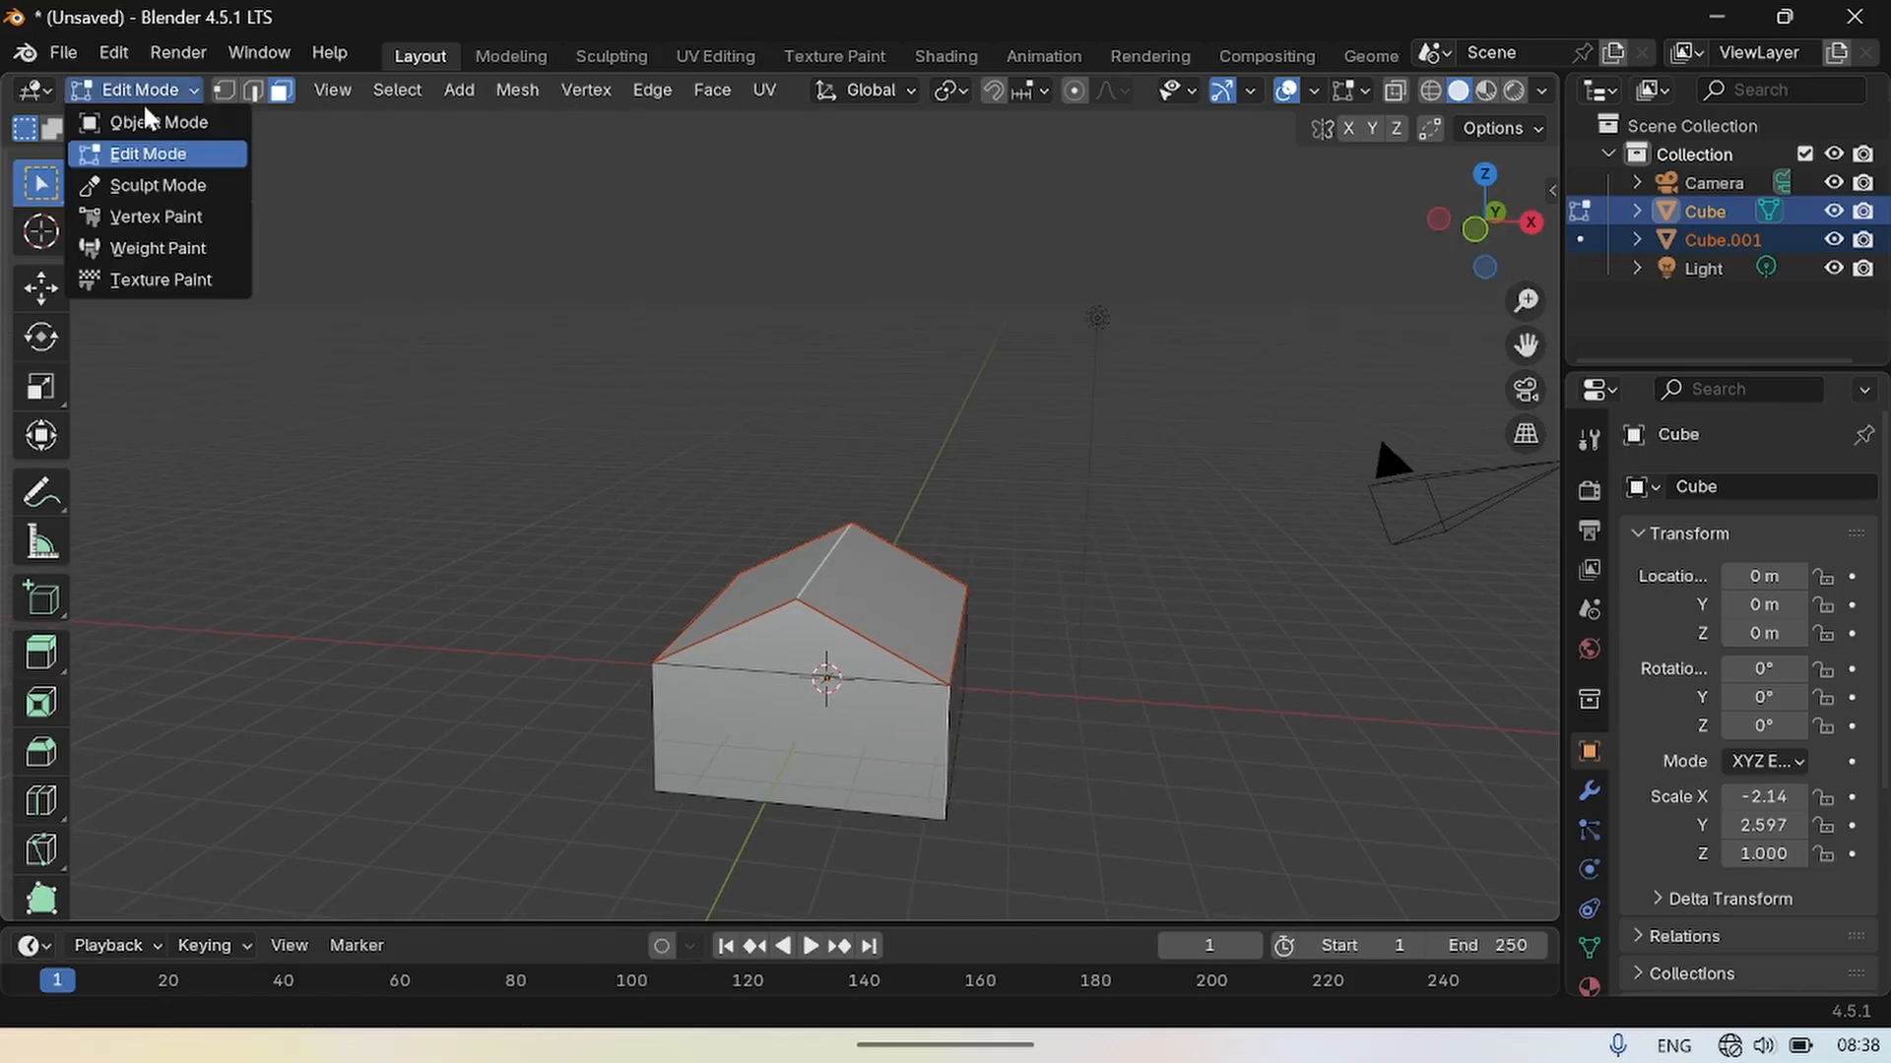
left_click(145, 121)
left_click(1172, 458)
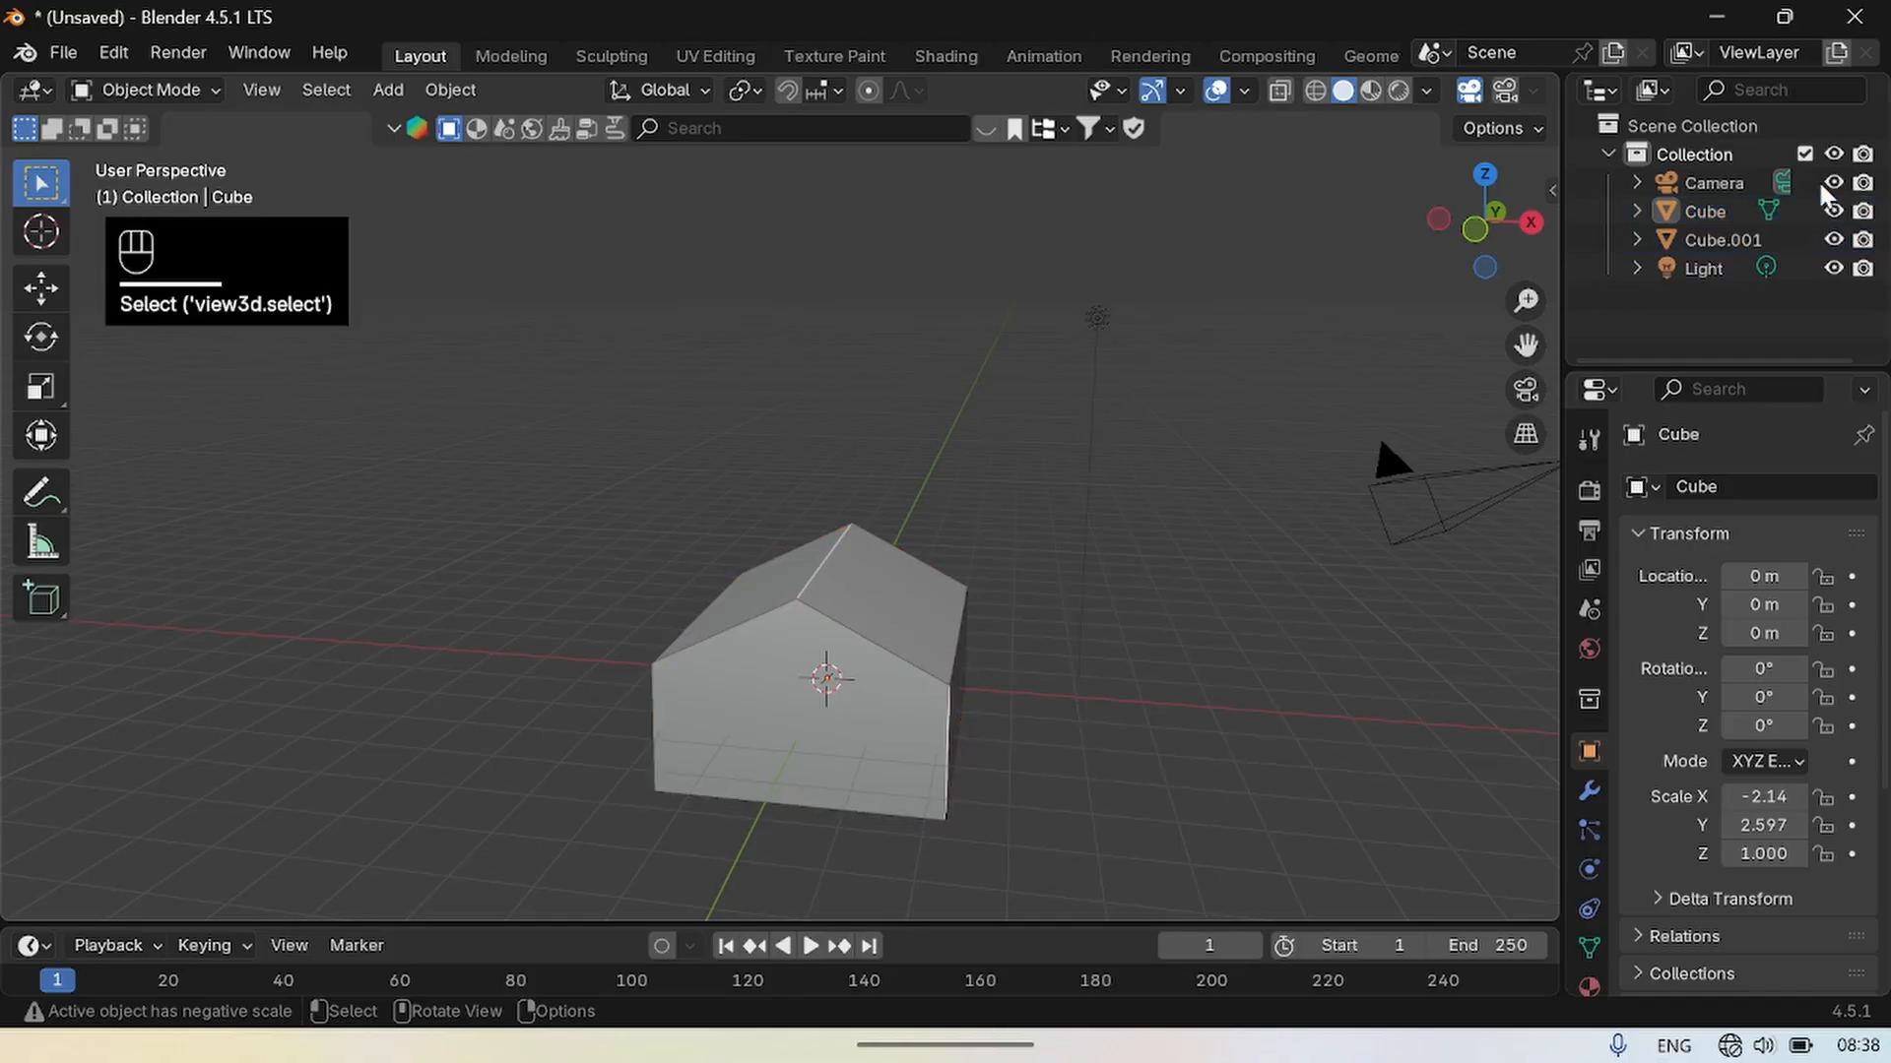
left_click(1711, 244)
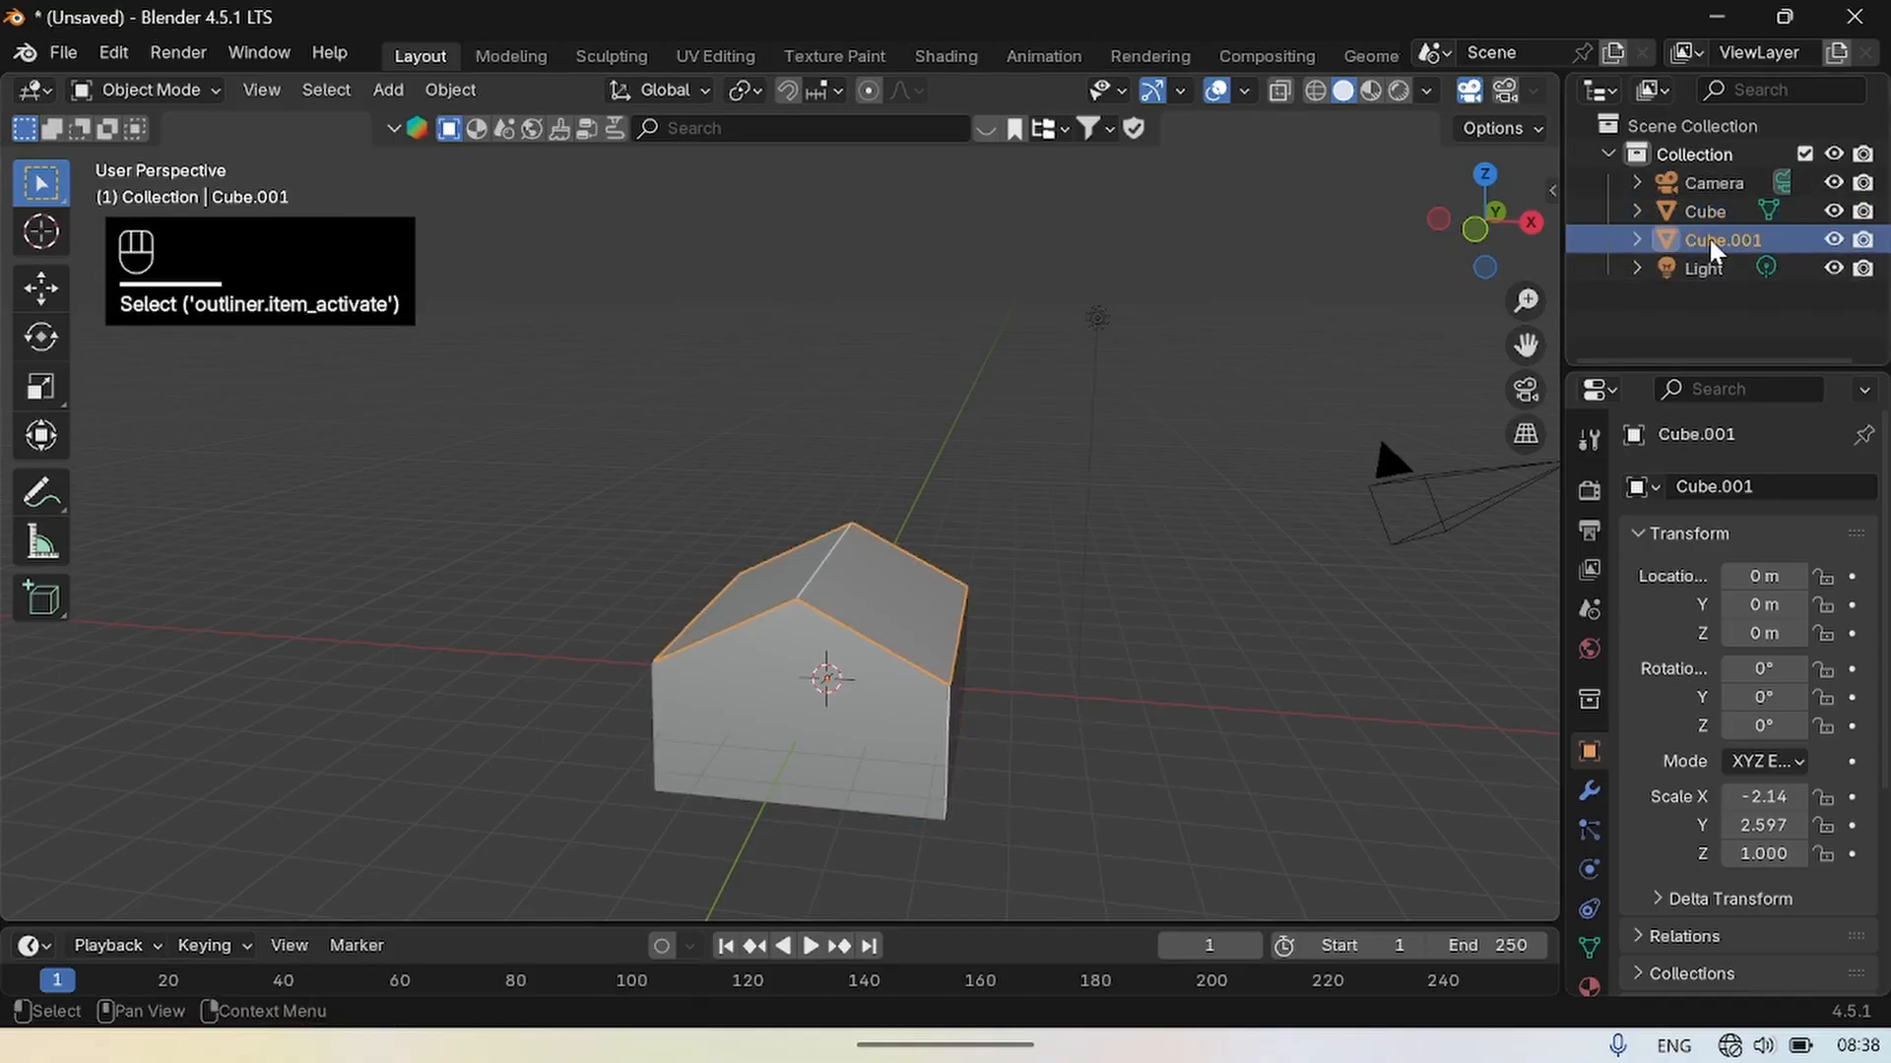
left_click(40, 287)
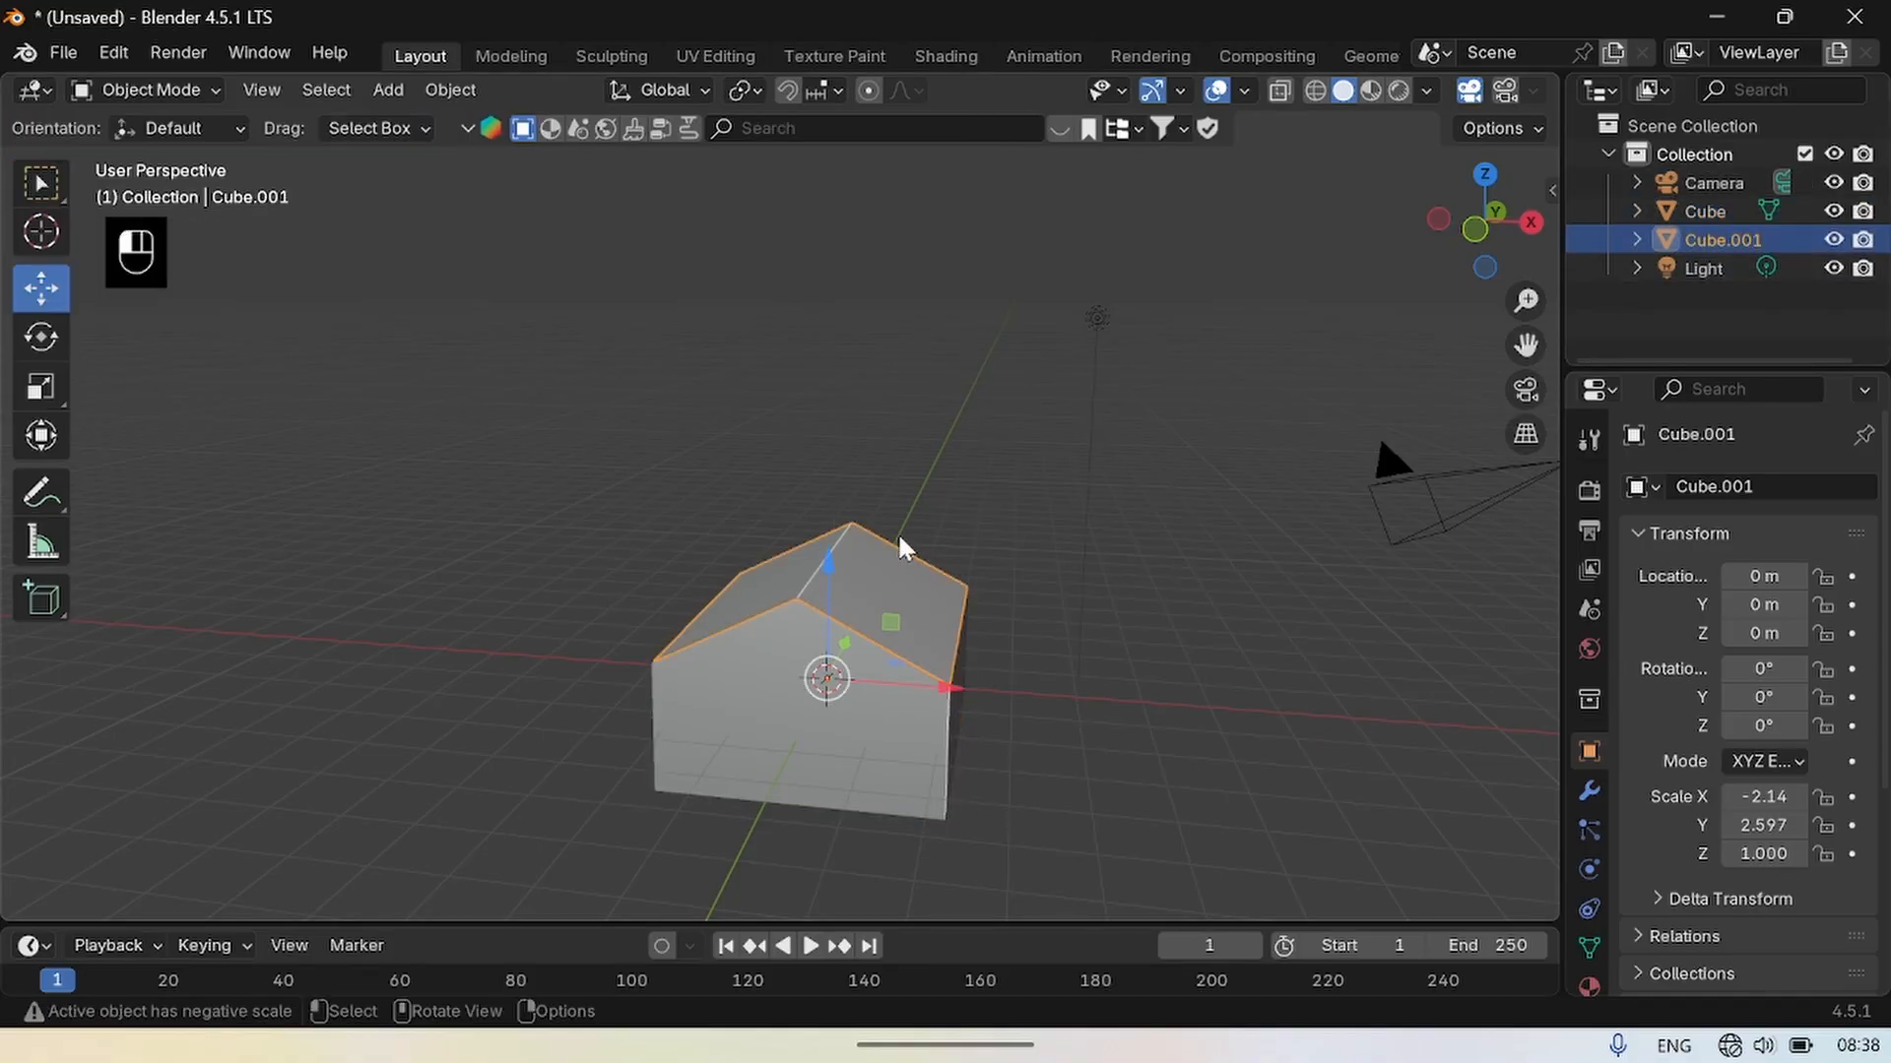
left_click_drag(824, 578, 1188, 606)
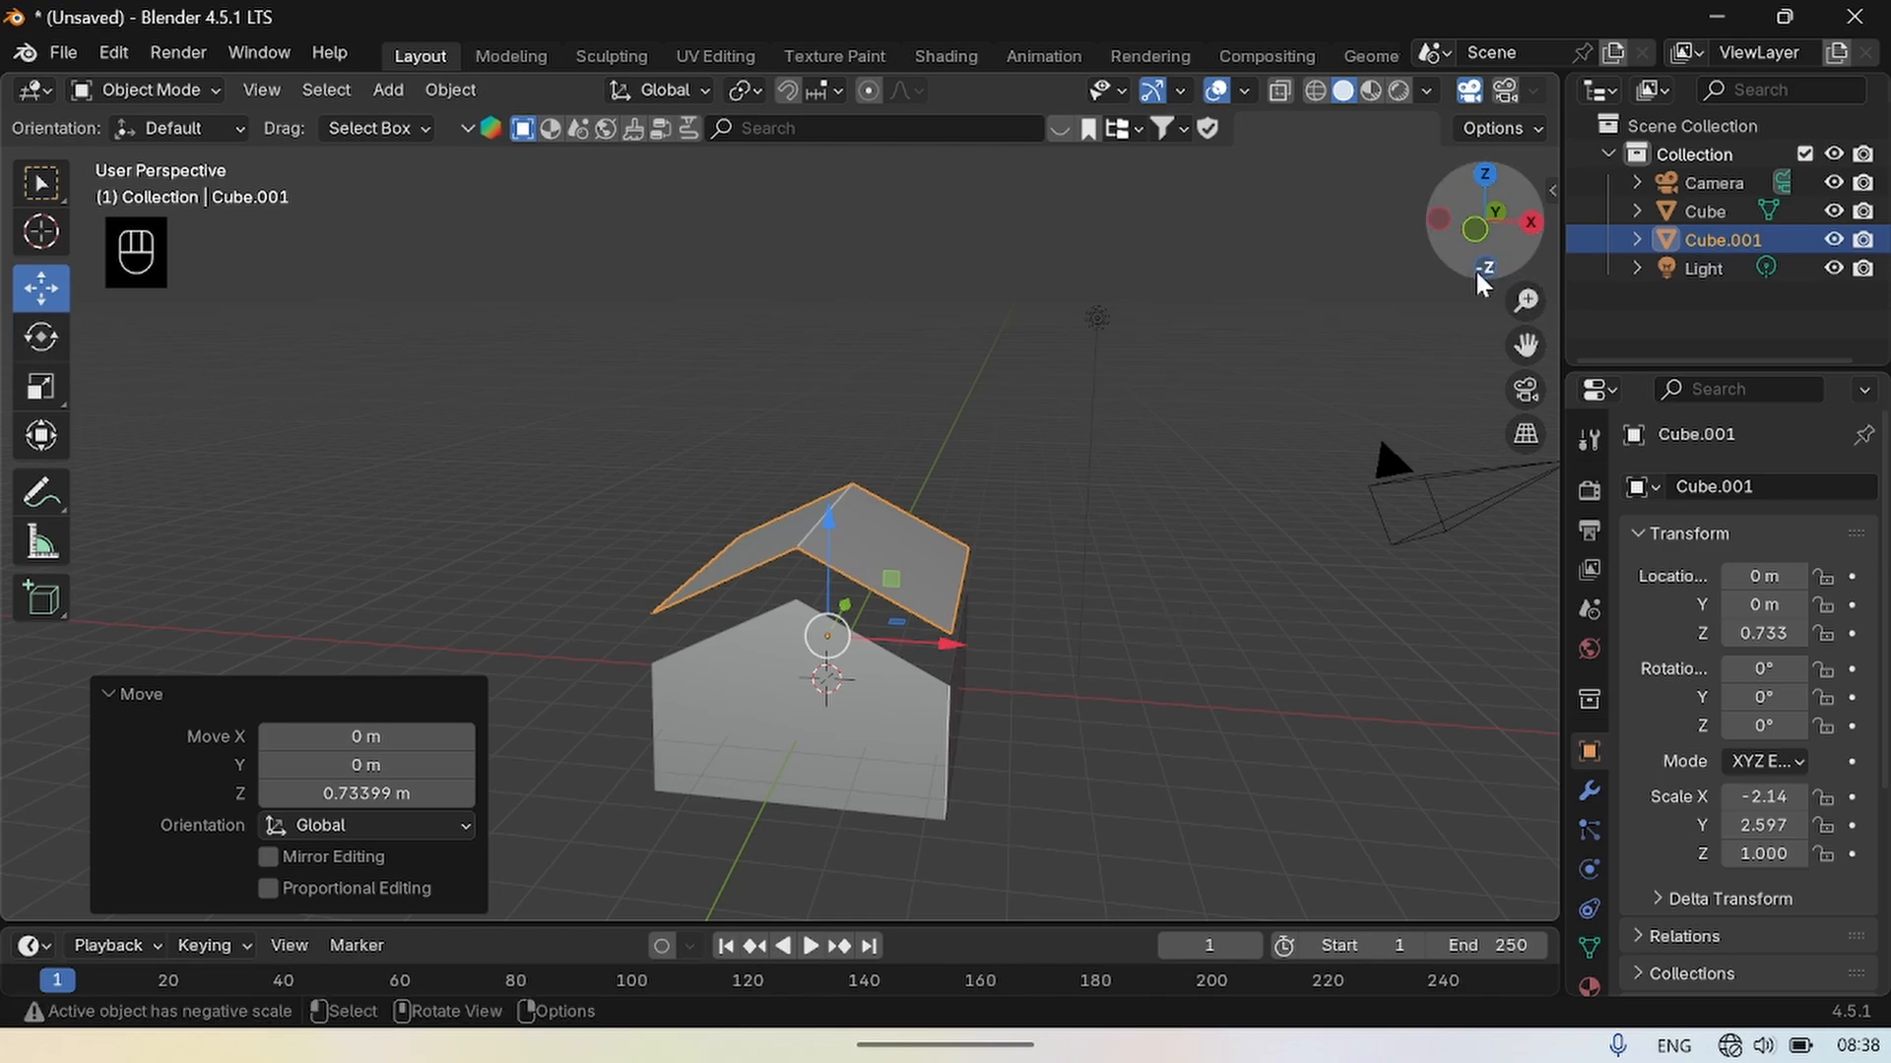
Scale the roof up uniformly by about 1.157 so that it is larger than the walls.
left_click_drag(1486, 262, 1378, 272)
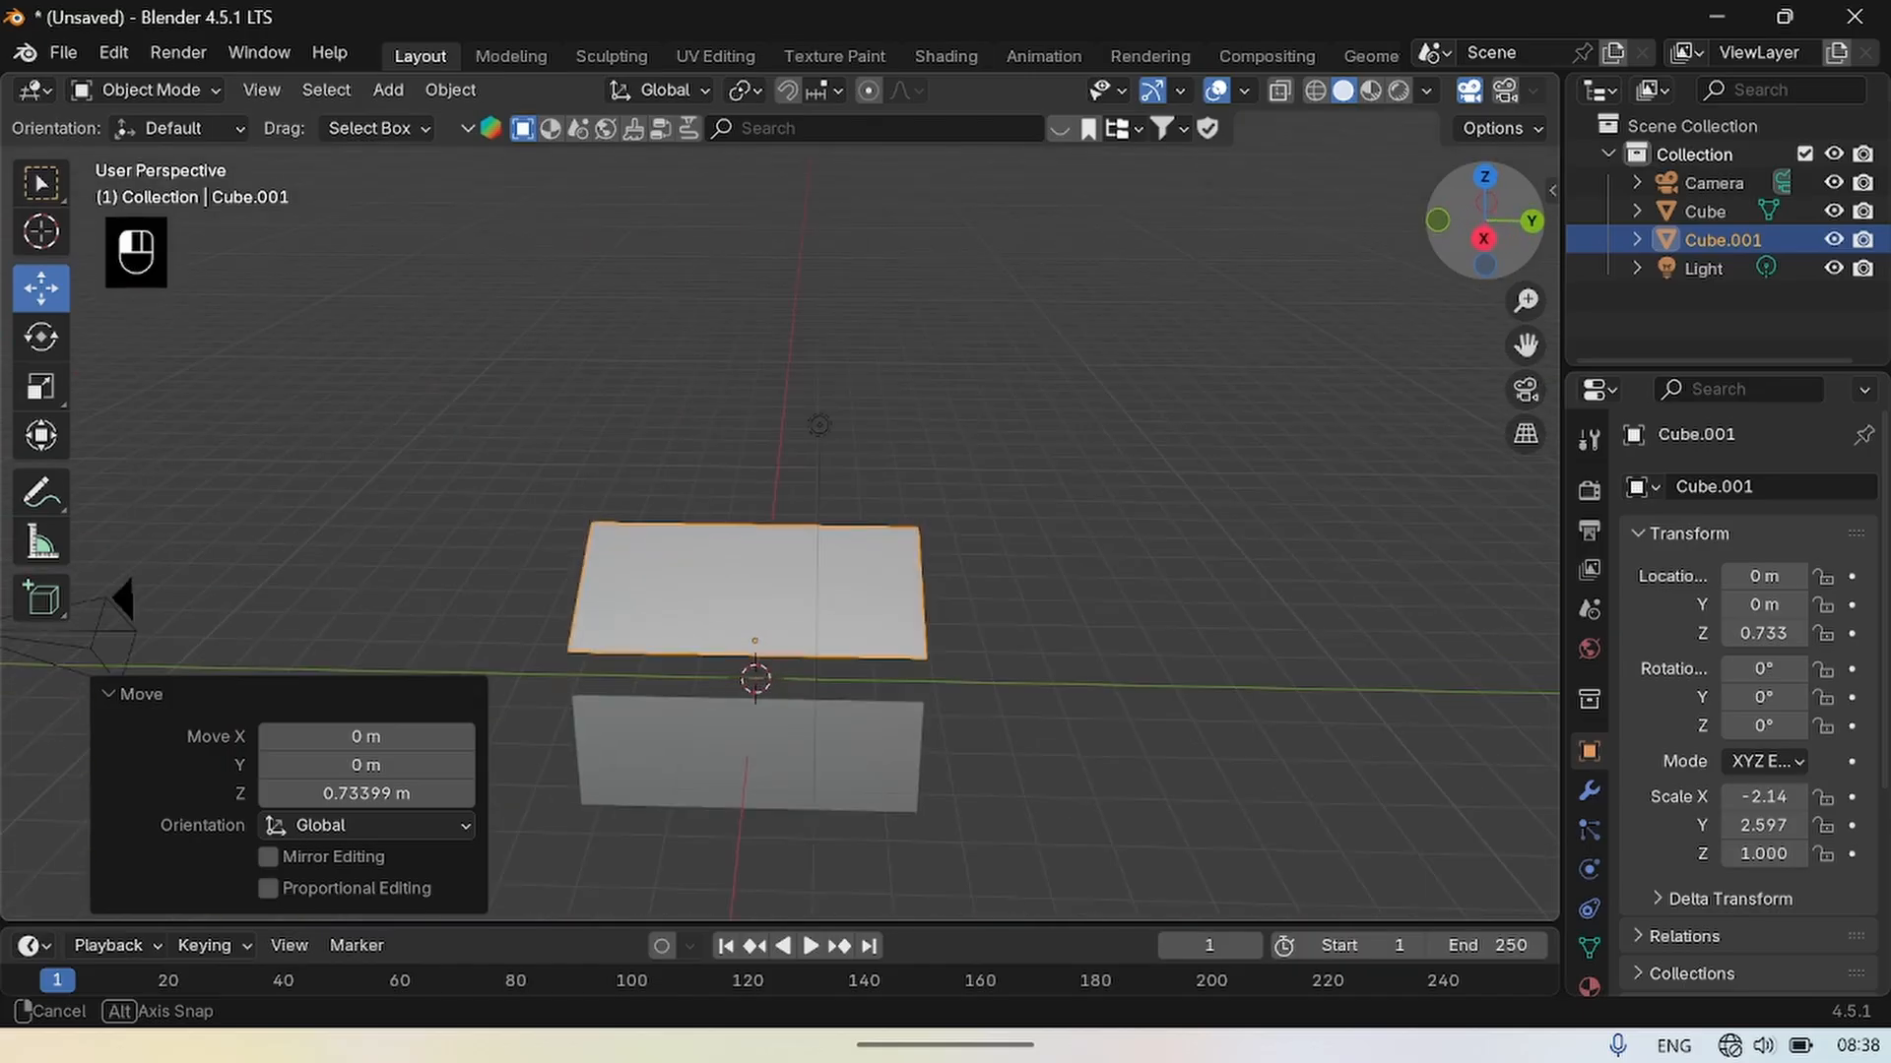
left_click(43, 386)
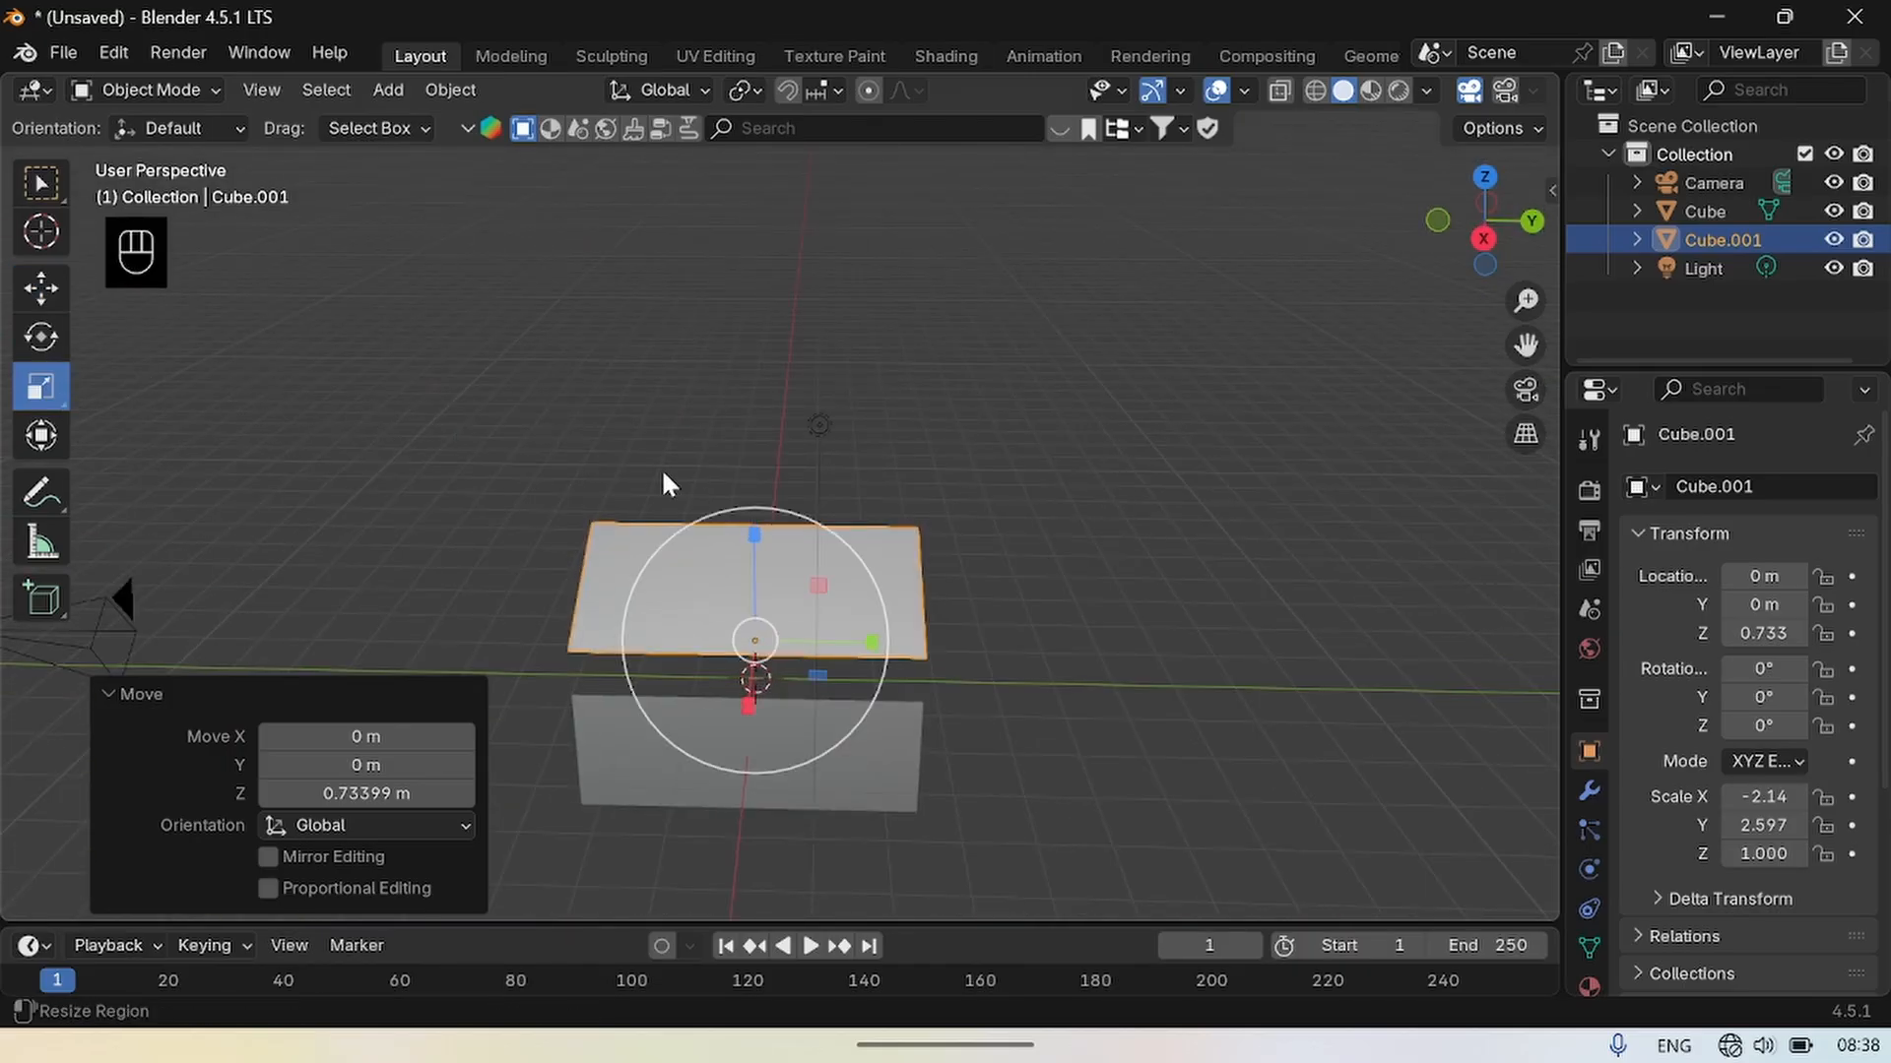
left_click_drag(840, 544, 864, 527)
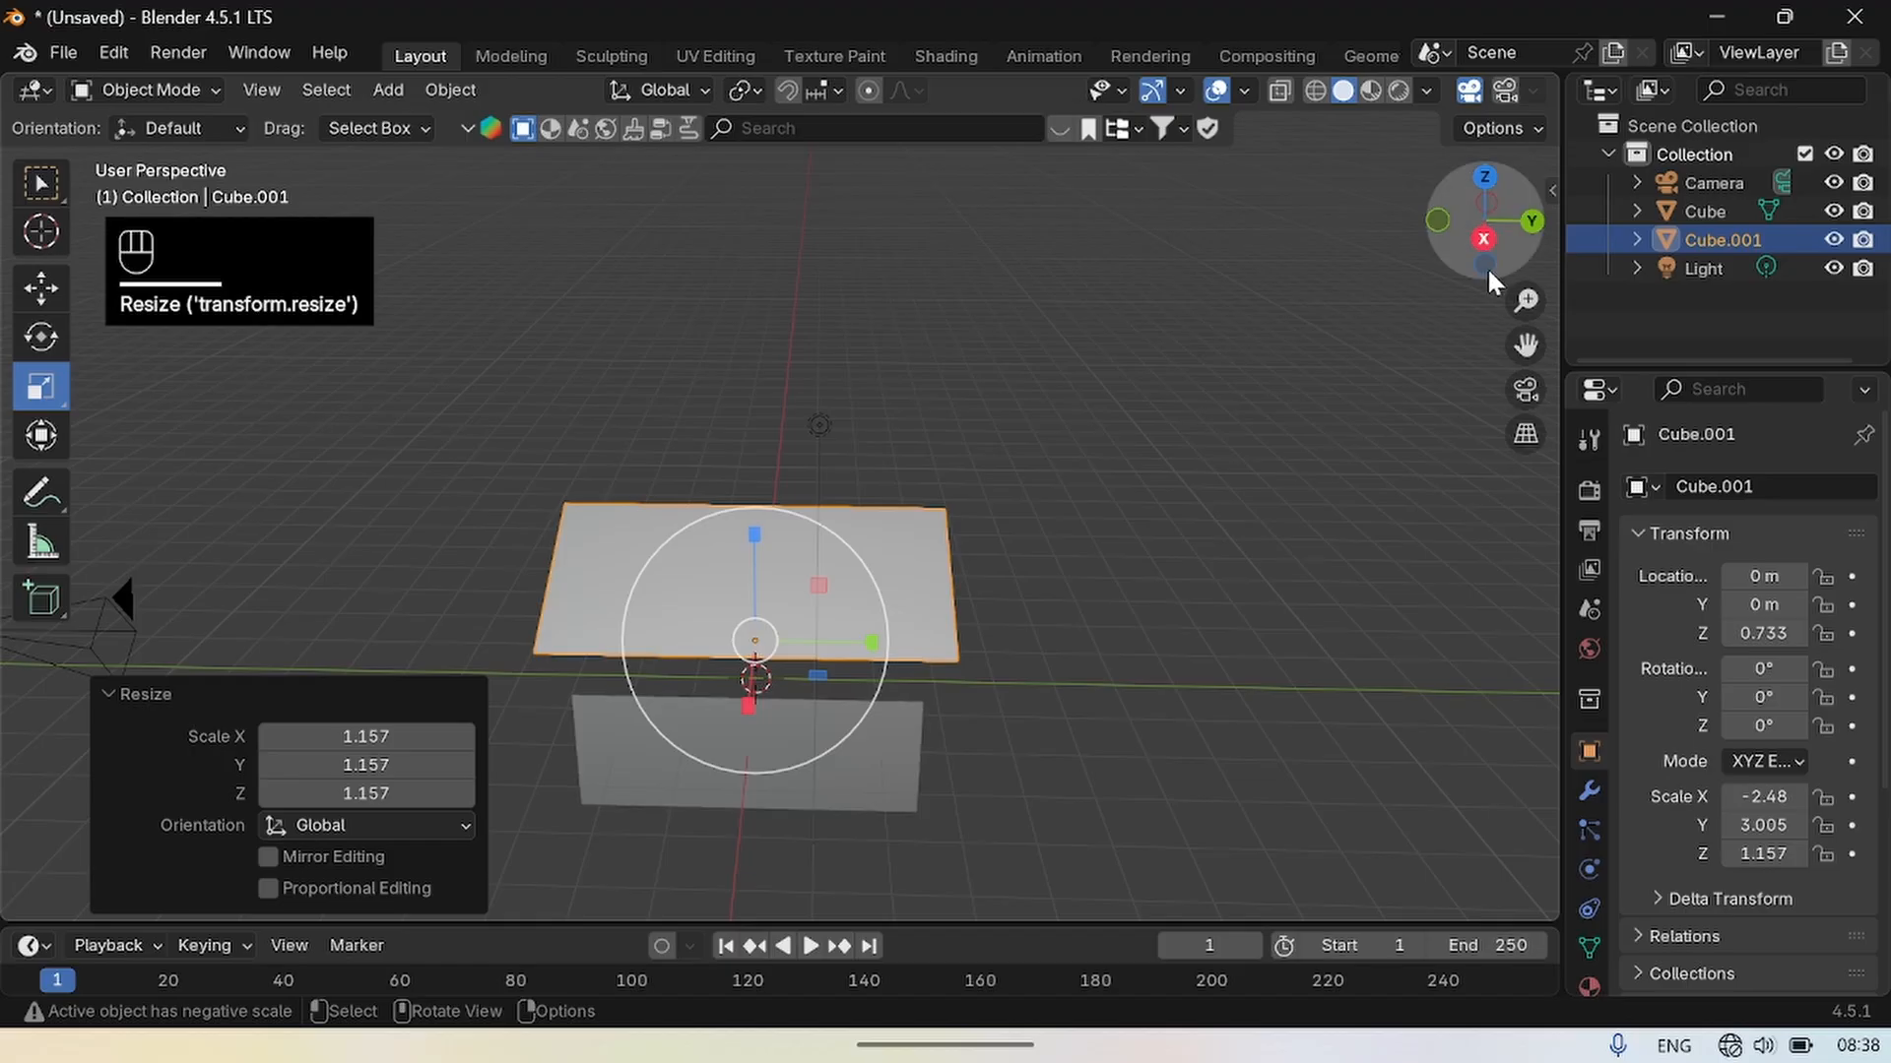
Lower the enlarged roof onto the walls, down to a Z location of about -0.28 m.
left_click_drag(1476, 260, 1711, 290)
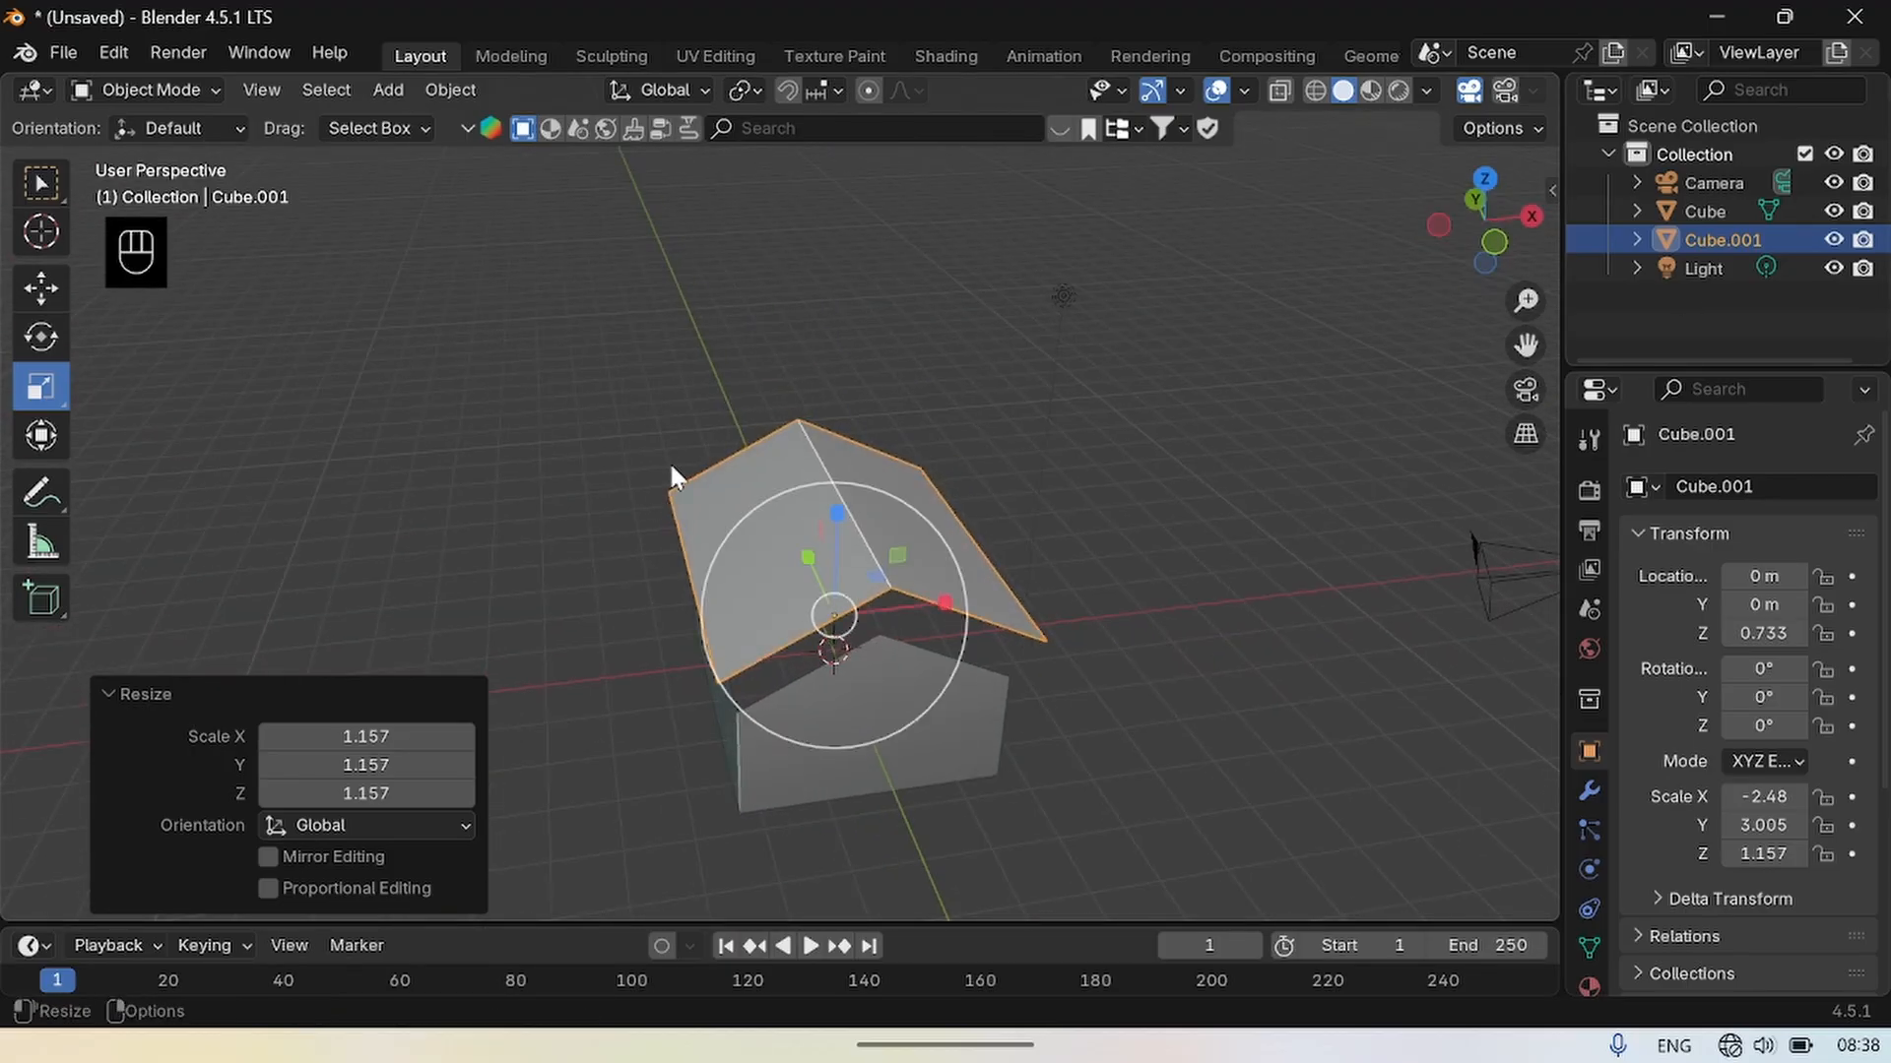
left_click(48, 283)
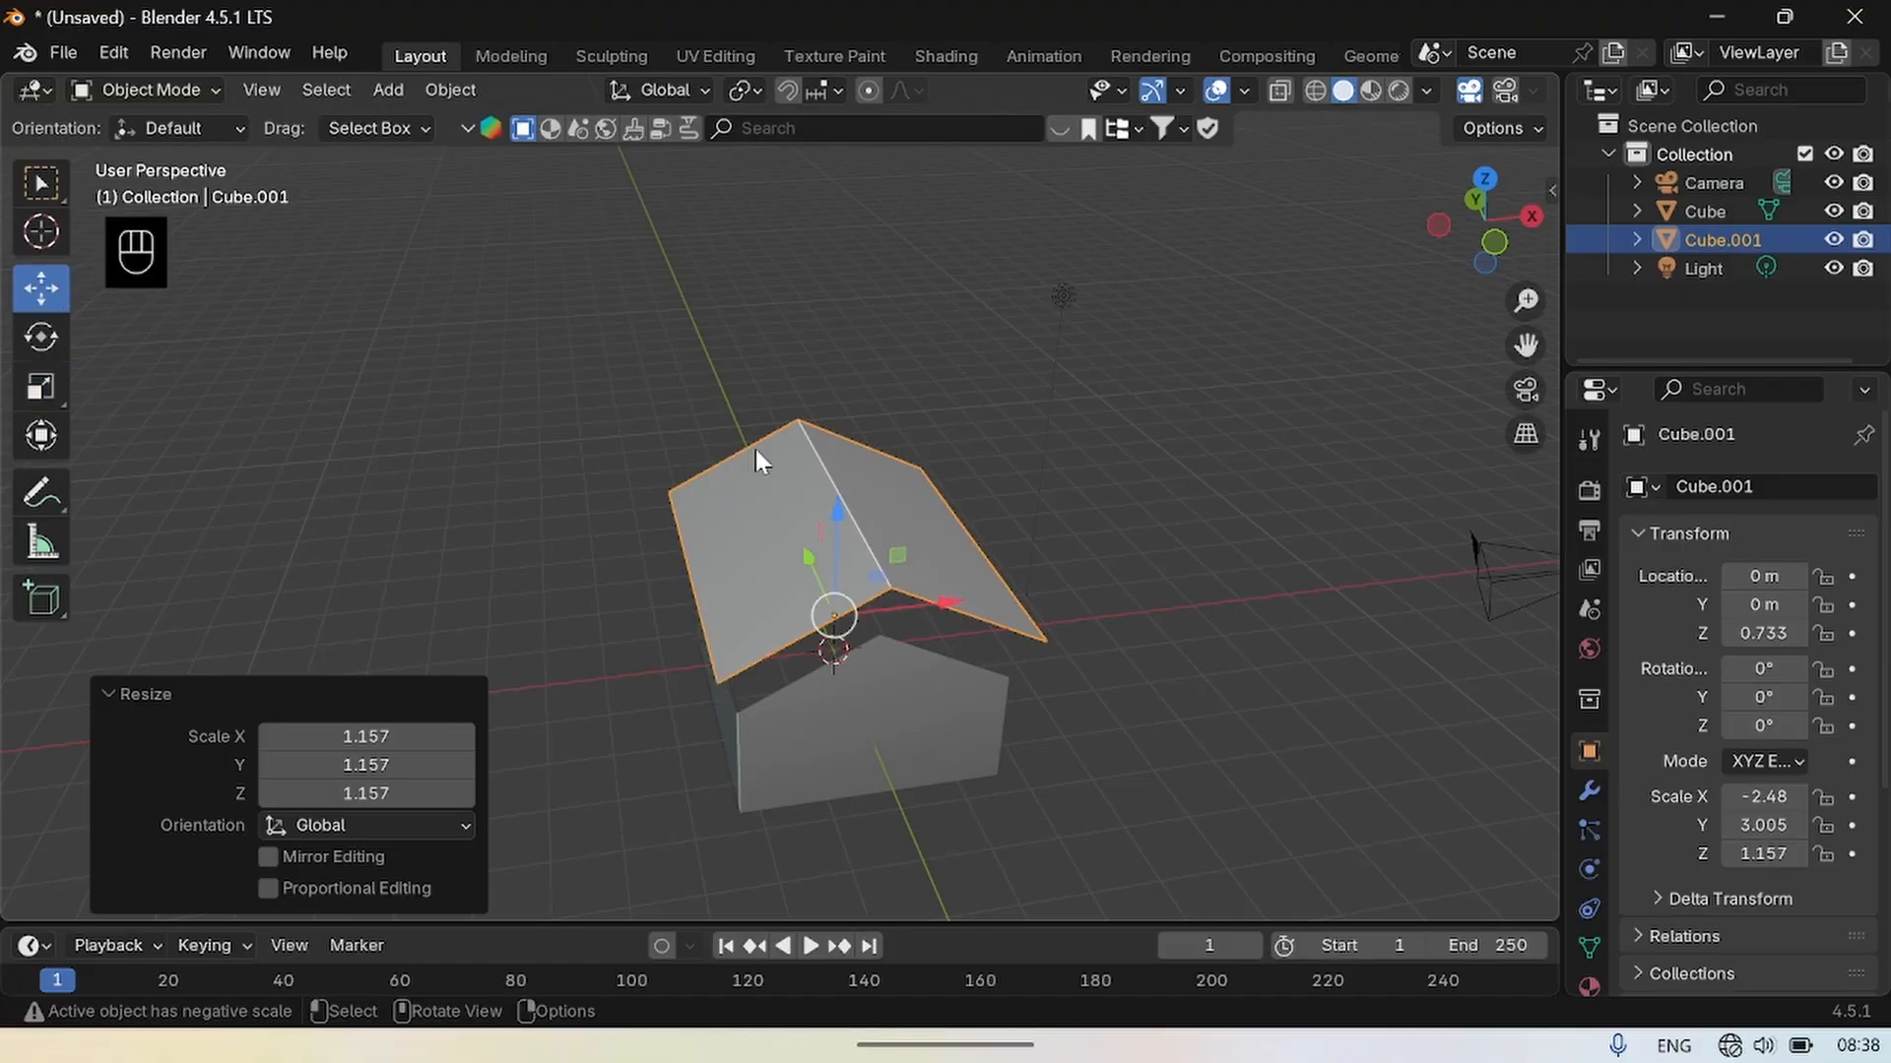
left_click_drag(837, 512, 837, 560)
left_click(1346, 396)
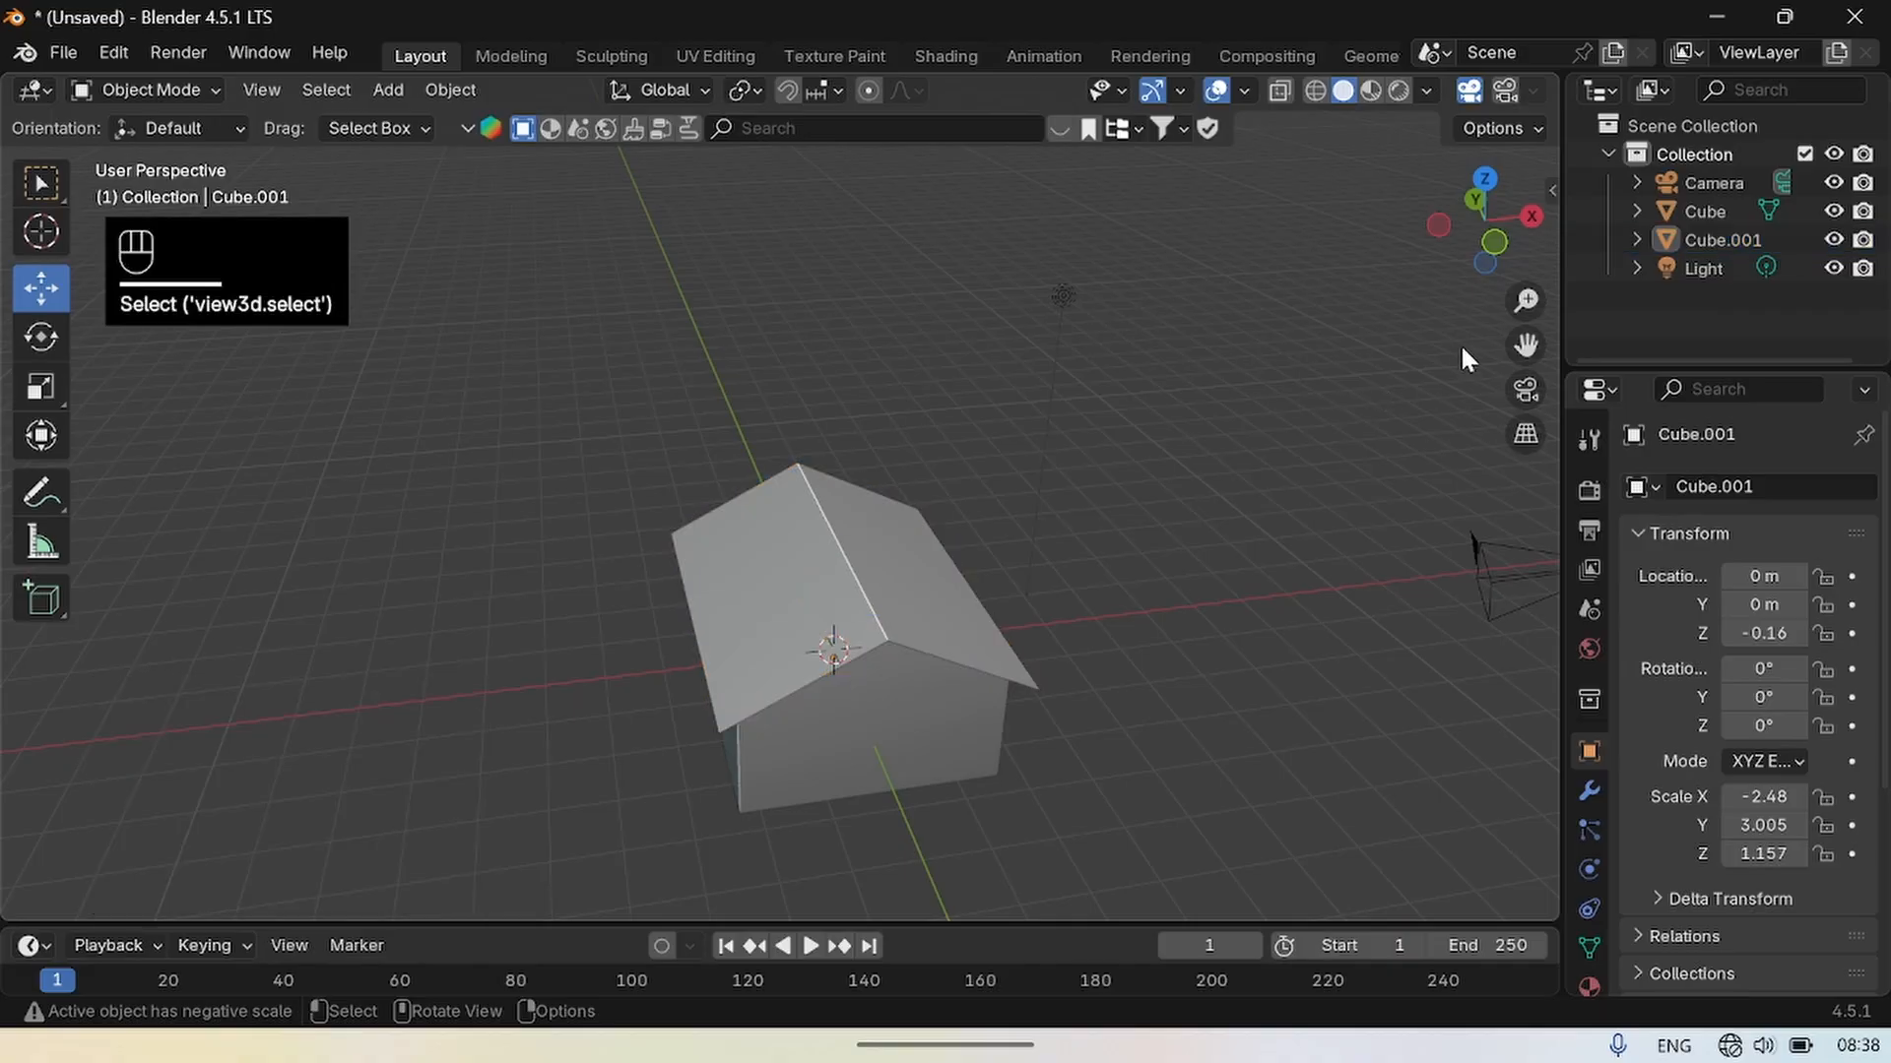
left_click_drag(1475, 256, 1492, 212)
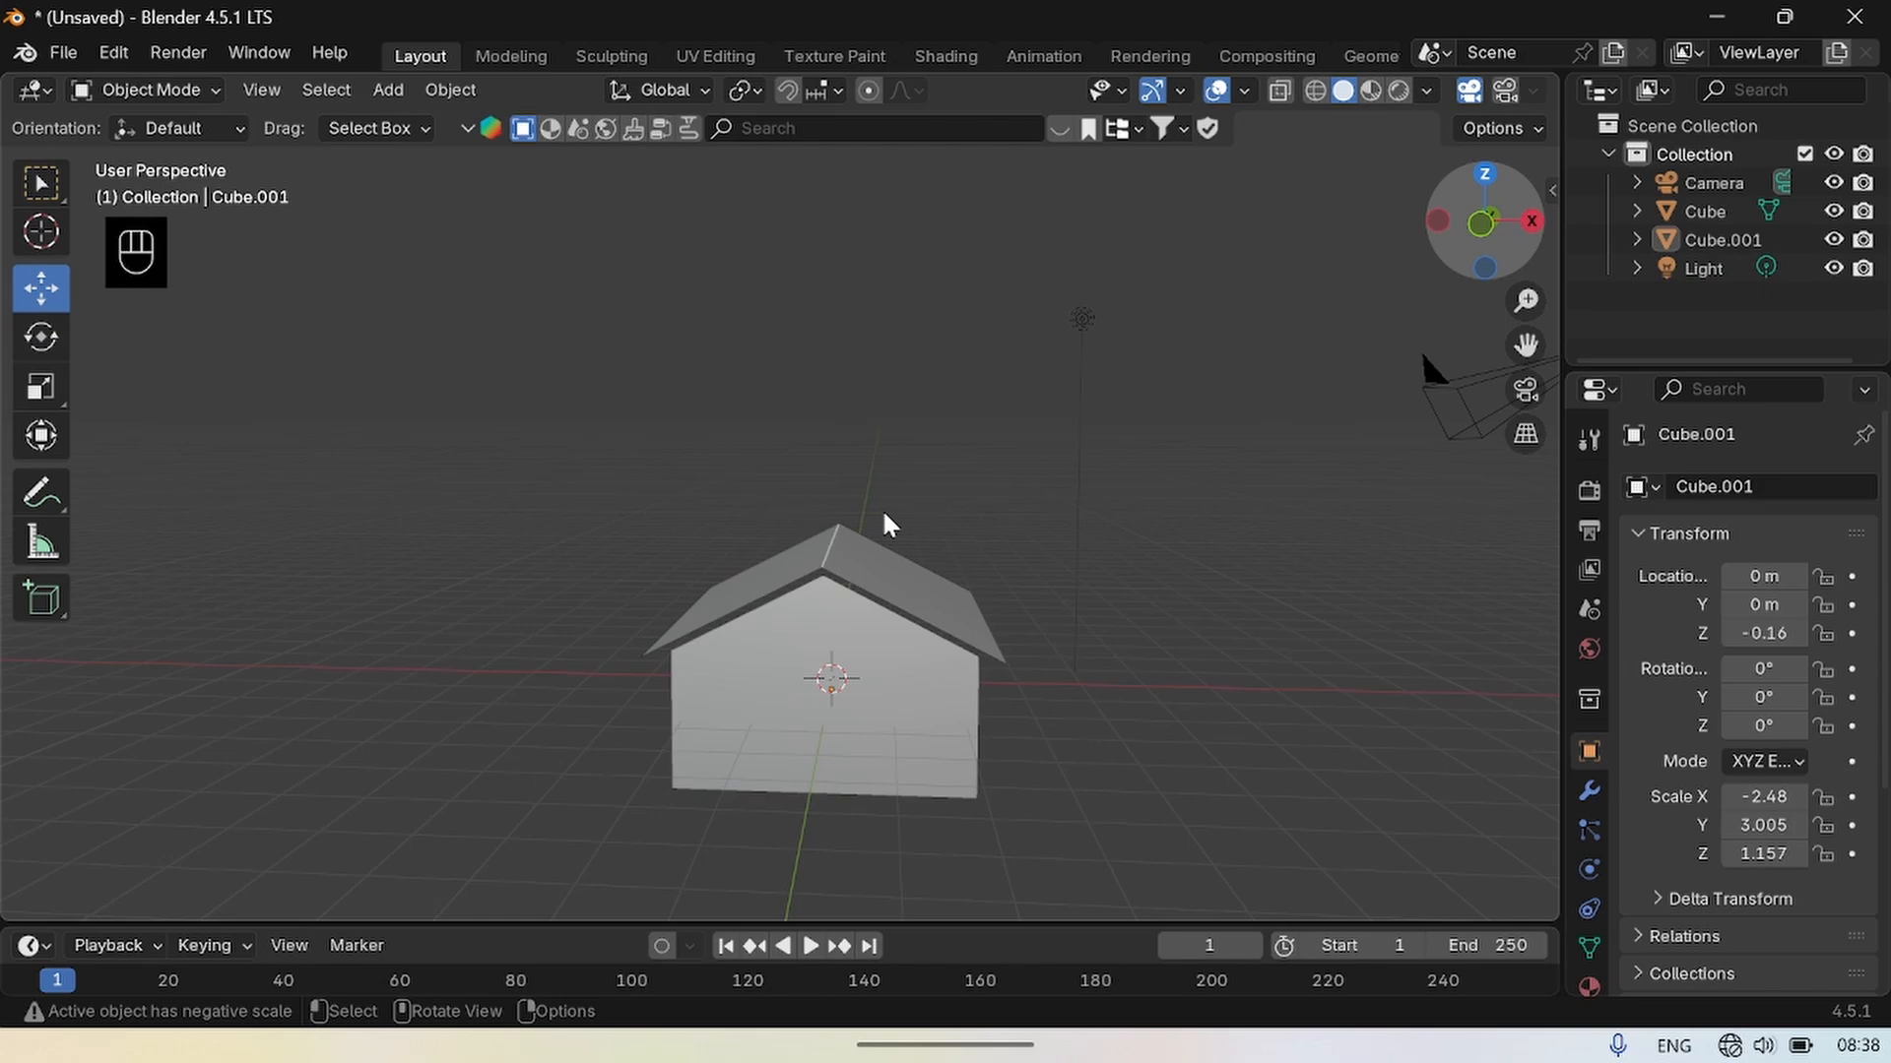
left_click(874, 583)
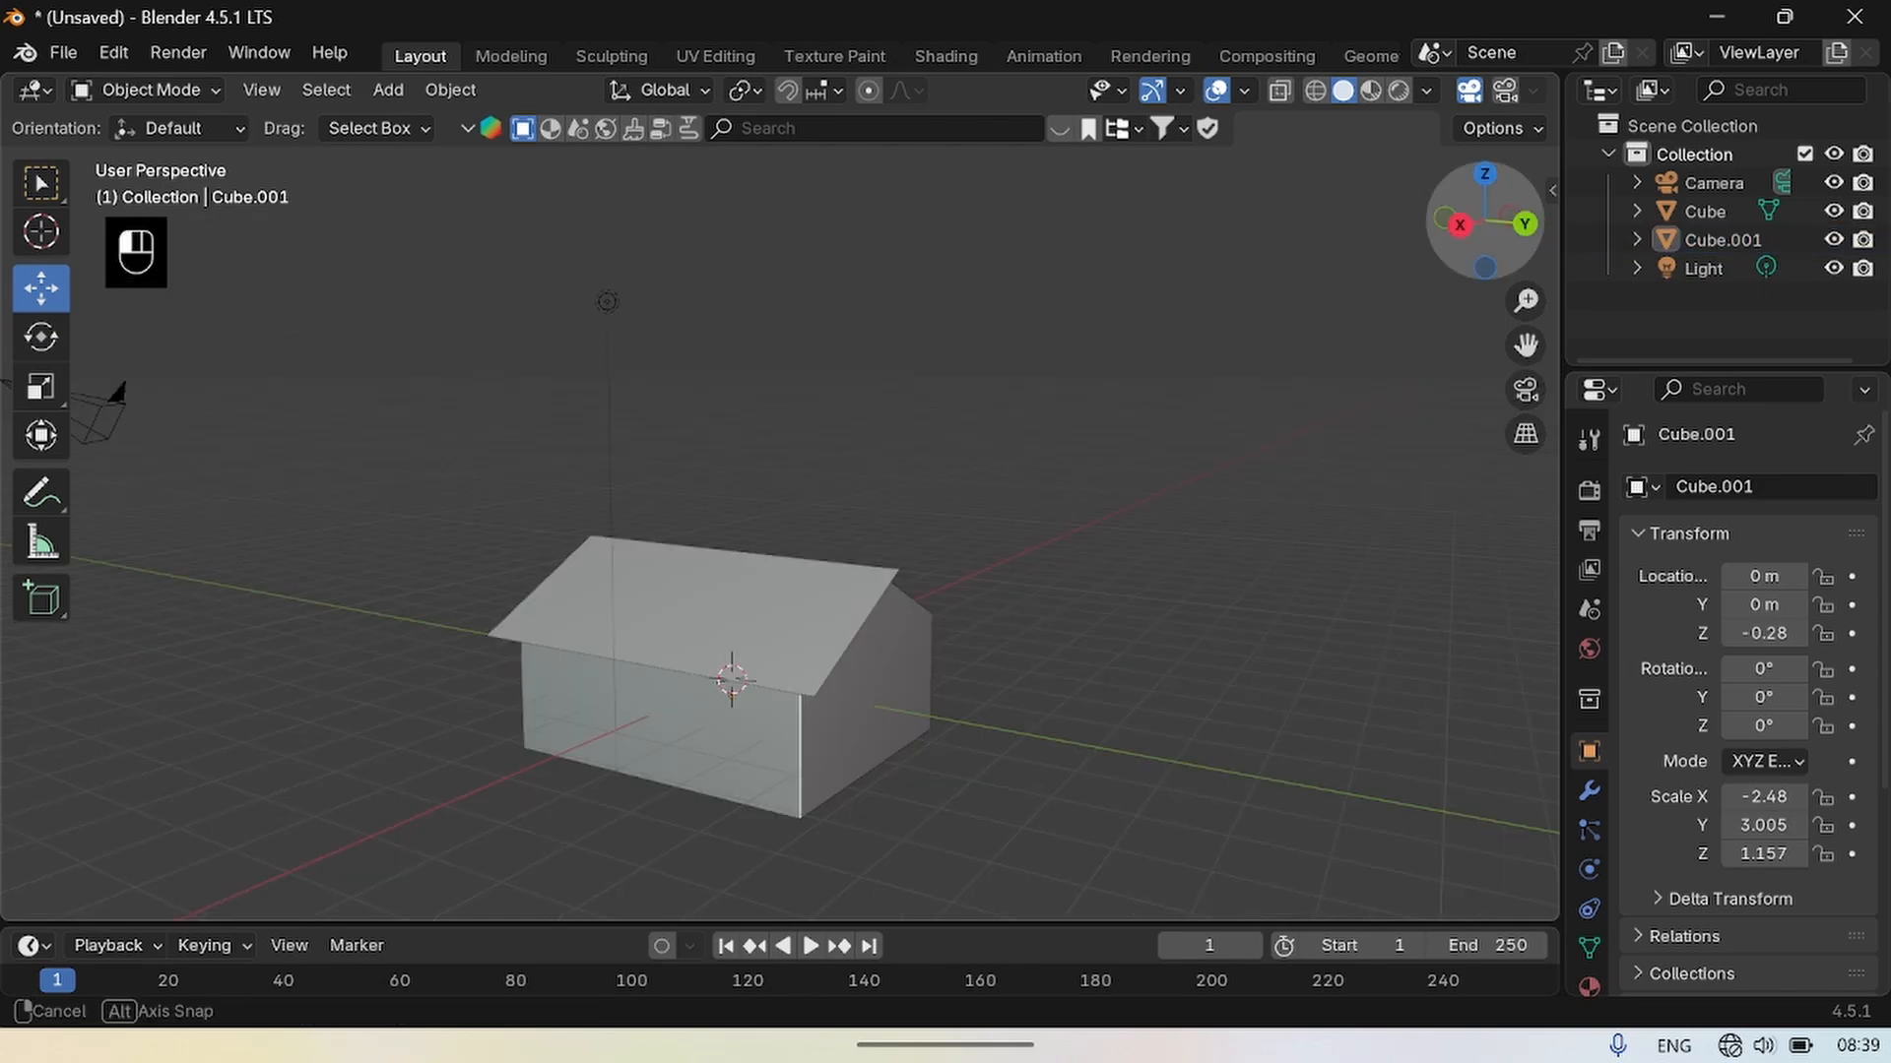
Add a Solidify modifier to the roof with a thickness of -0.07 m and deselect the roof.
left_click_drag(1575, 319, 1497, 321)
left_click(628, 593)
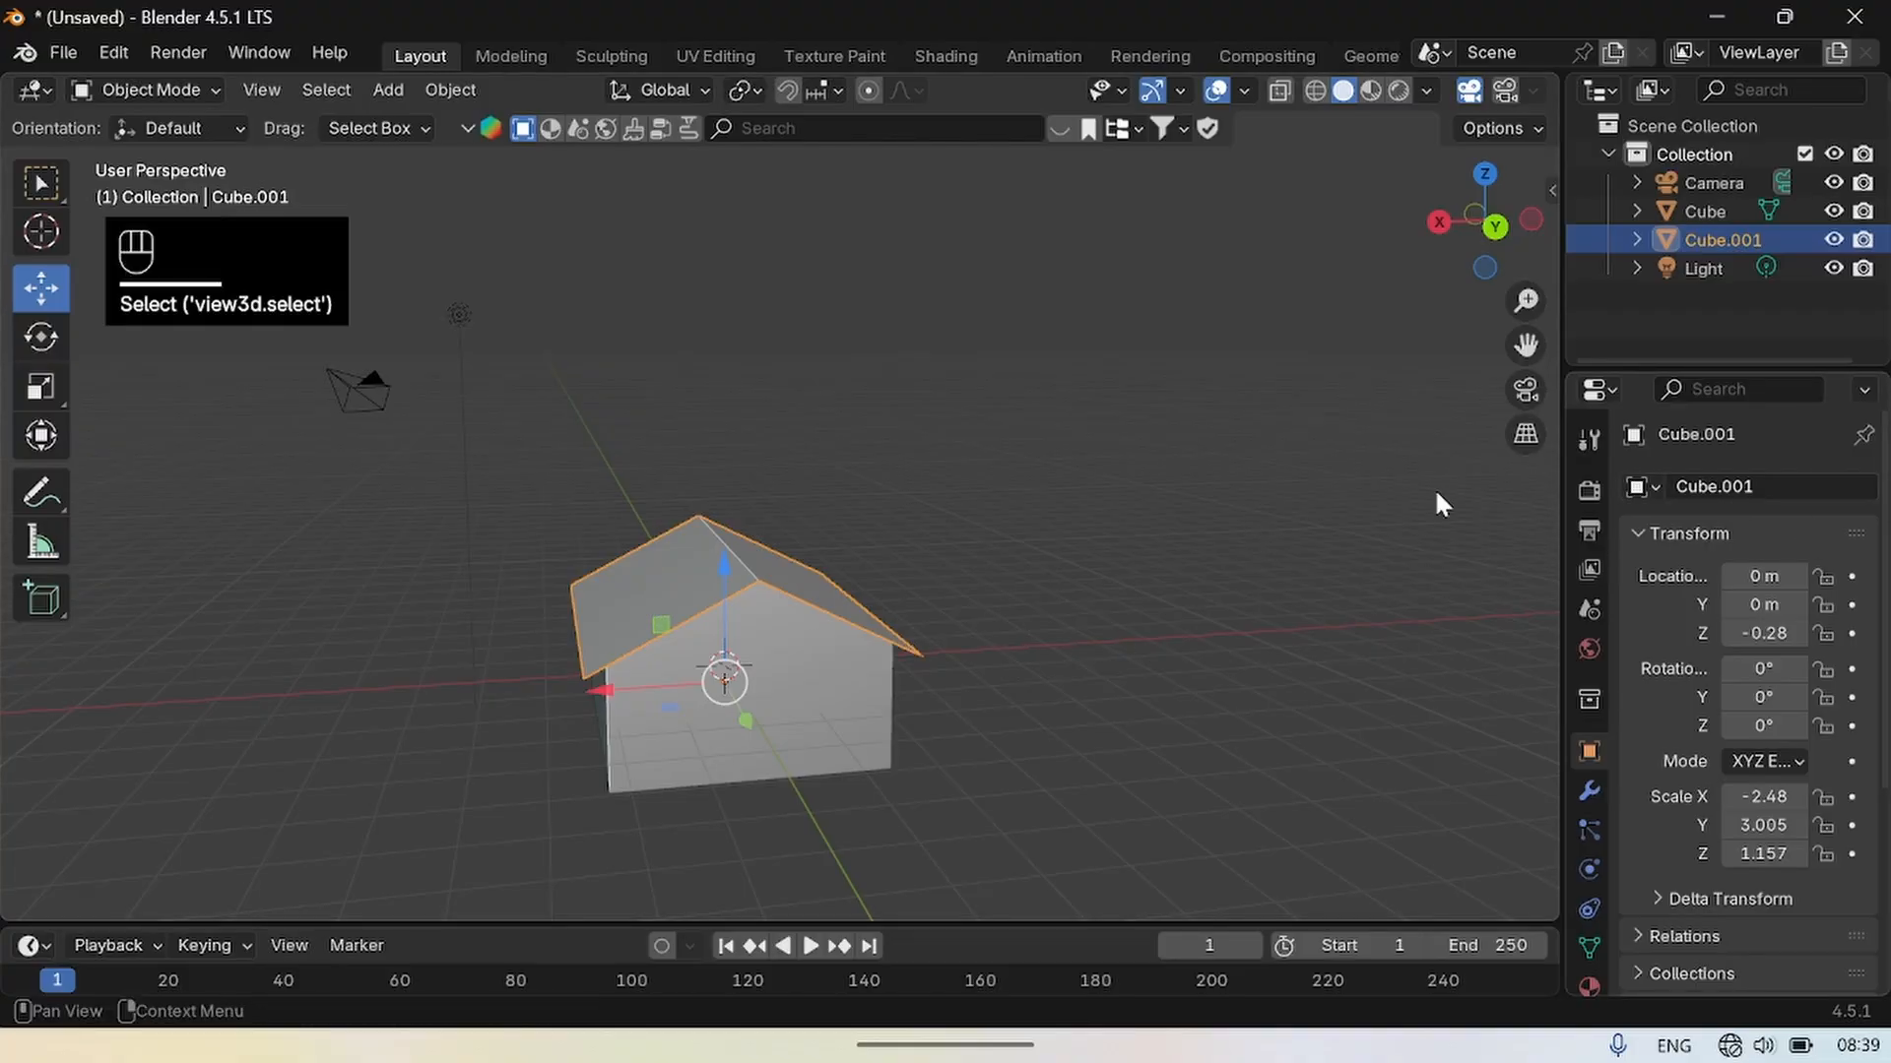
left_click(1588, 791)
left_click(1733, 486)
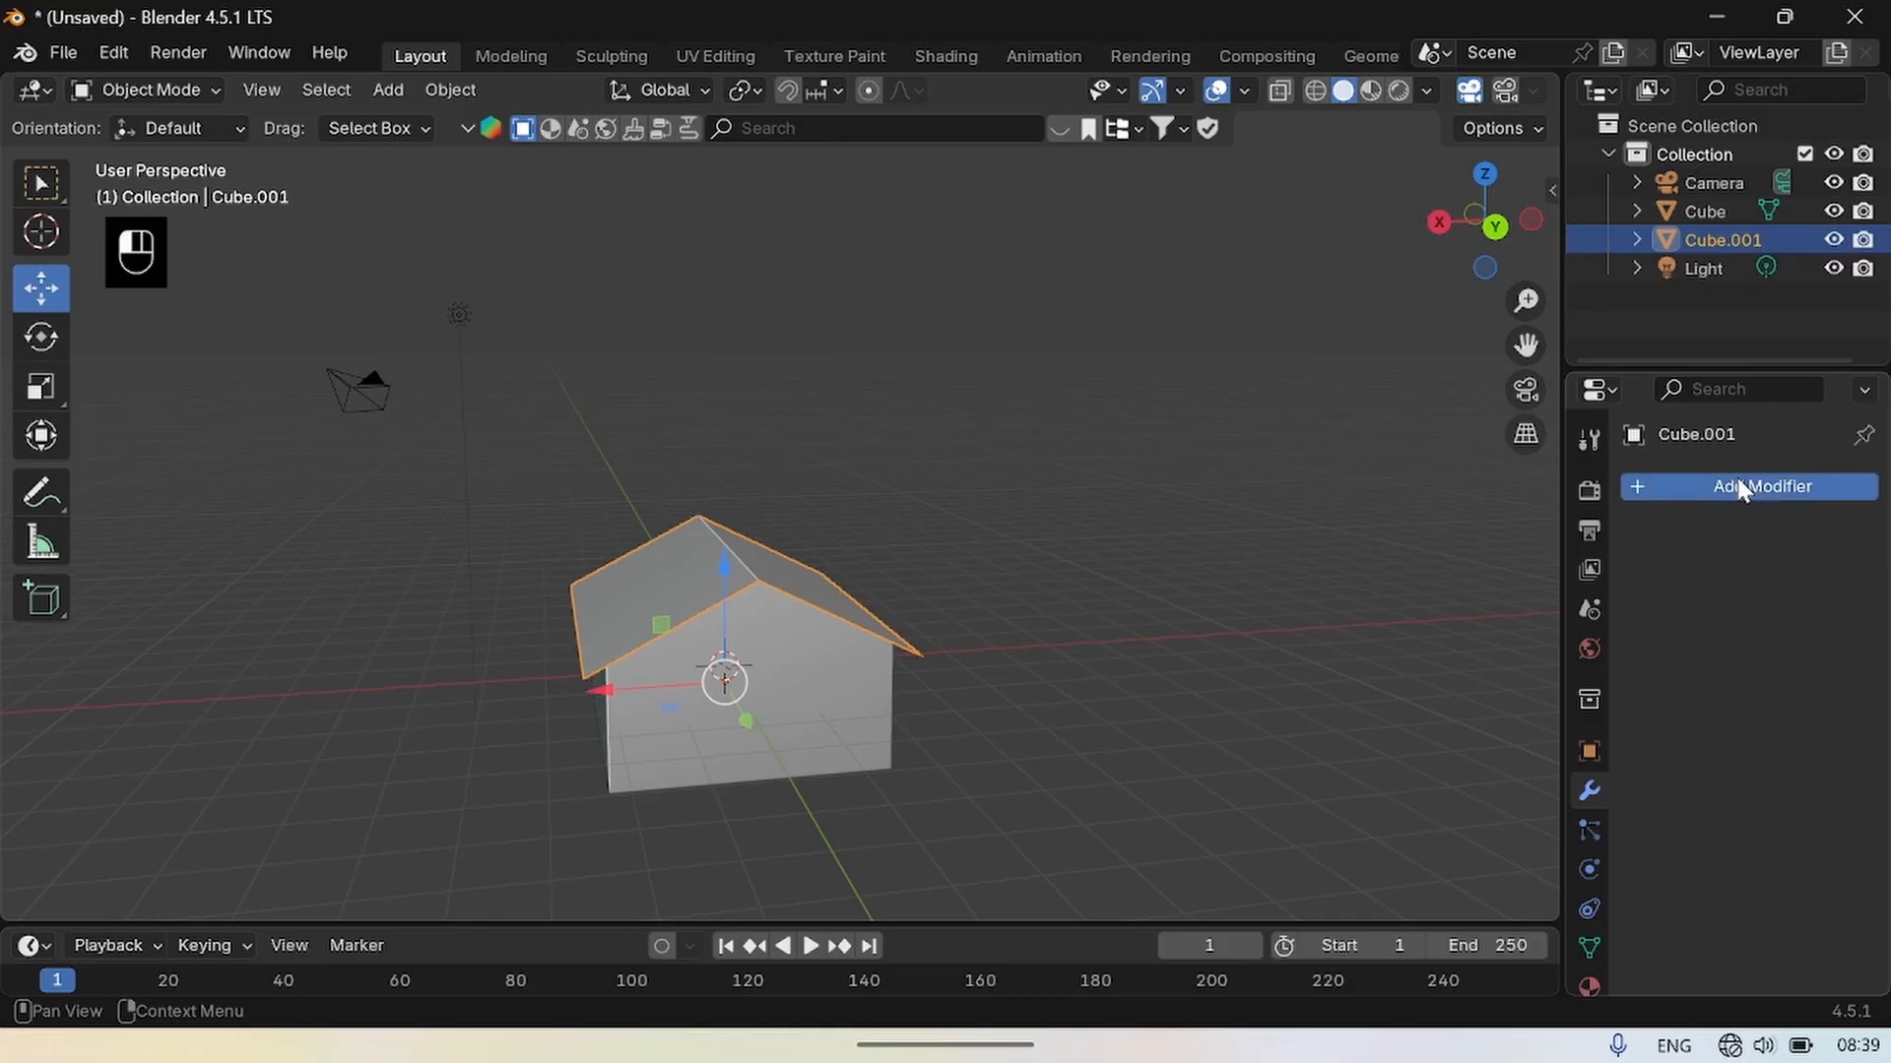
left_click(1625, 479)
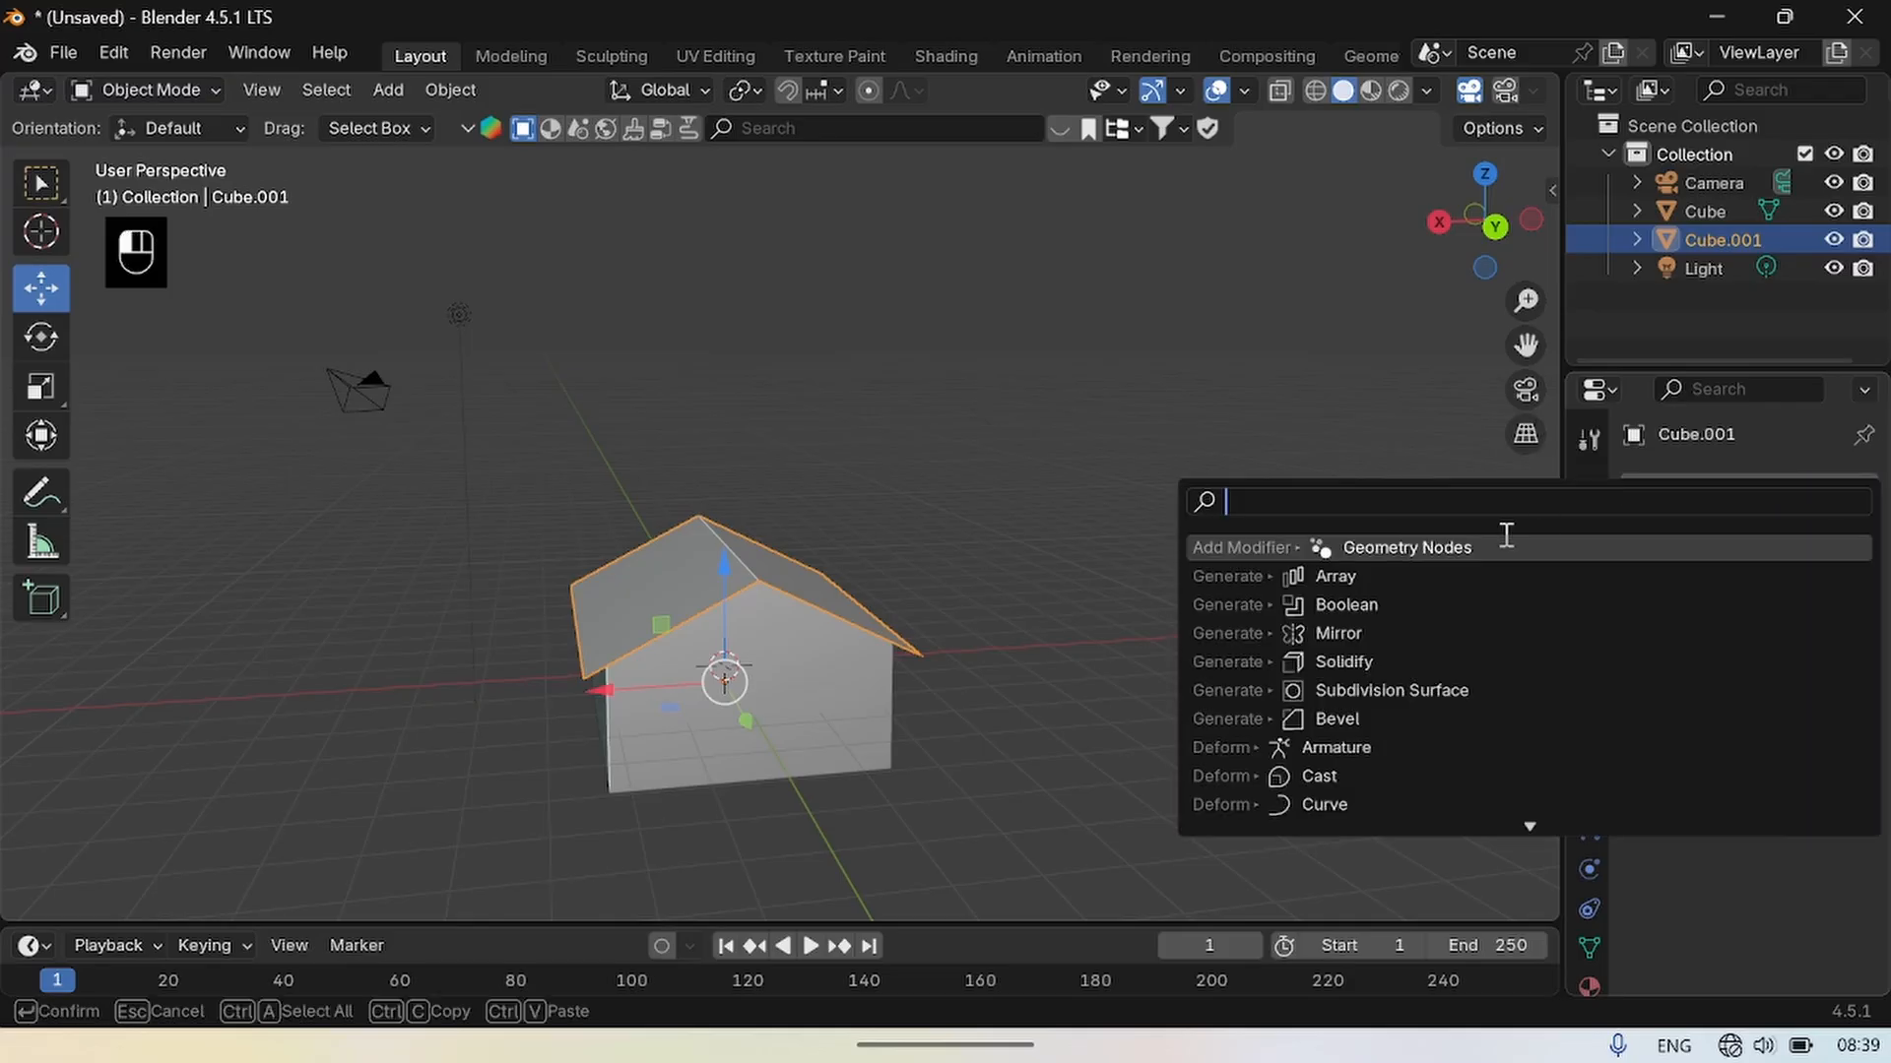
left_click(1349, 661)
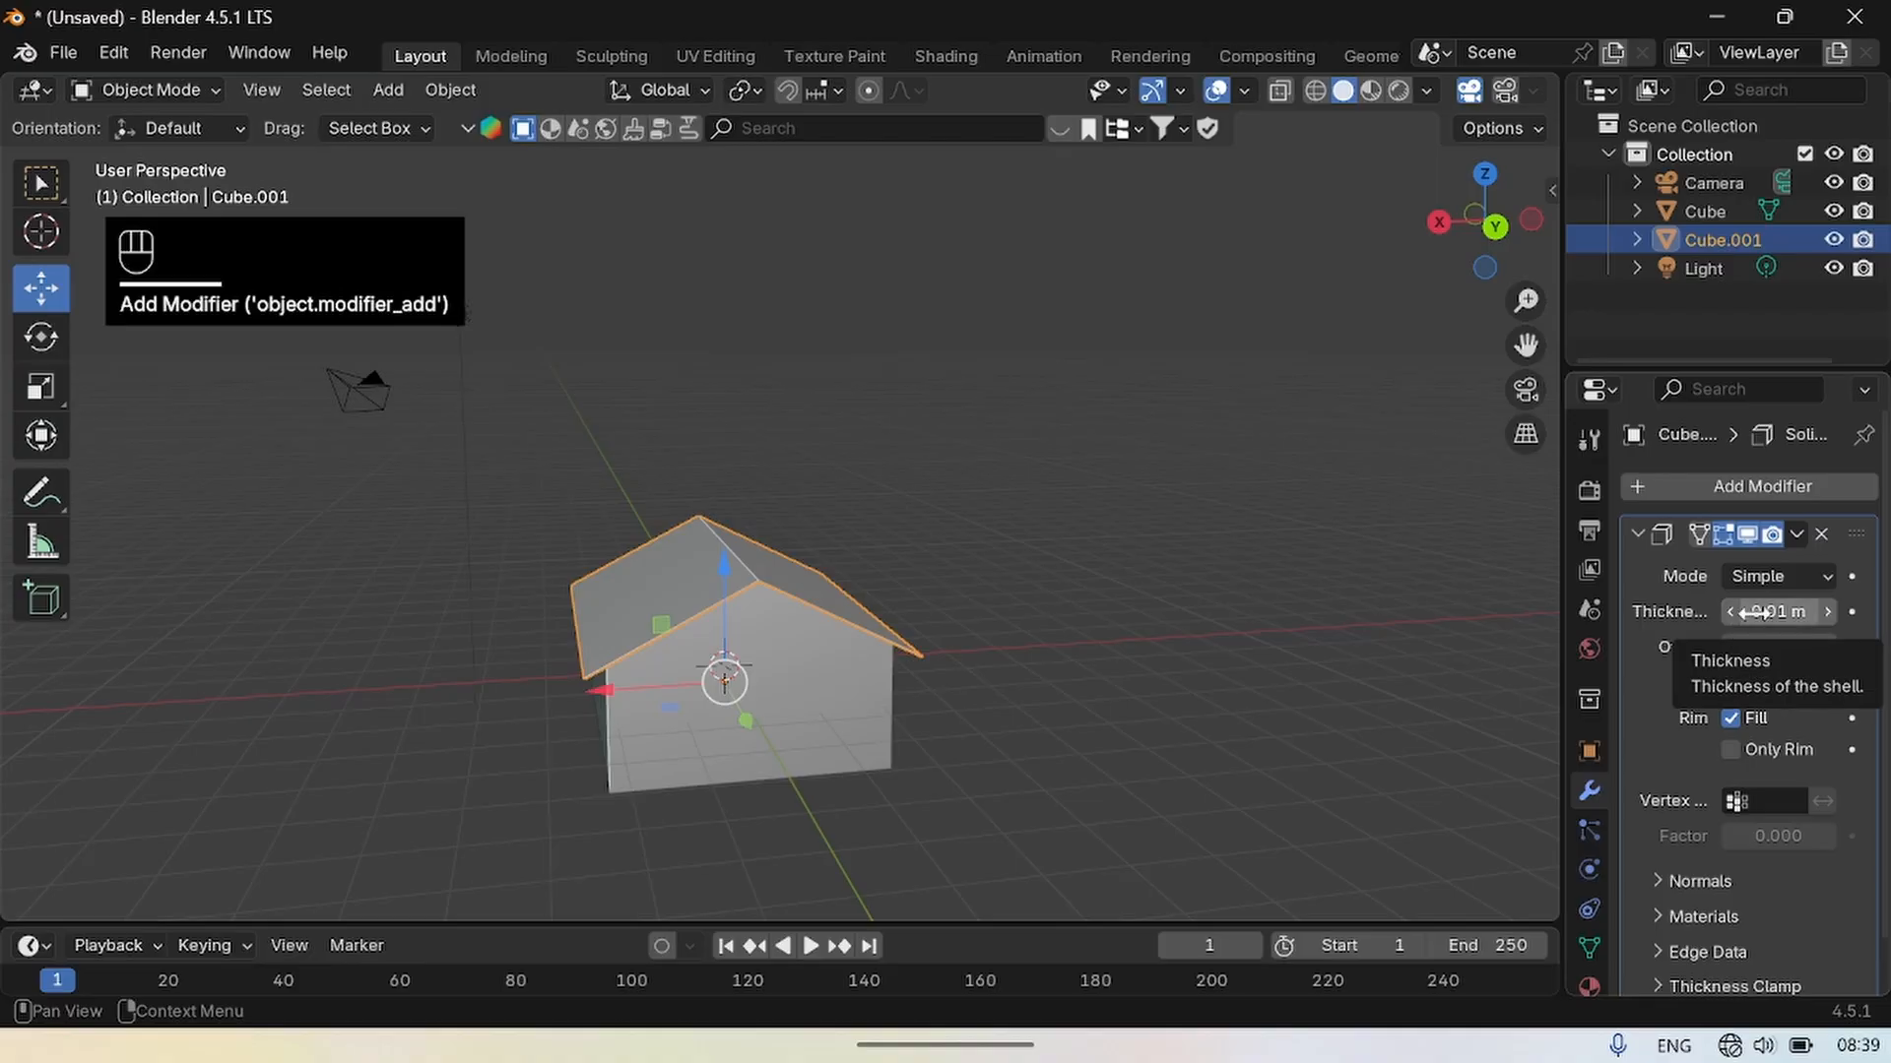
left_click_drag(1733, 620, 1719, 620)
left_click(1388, 641)
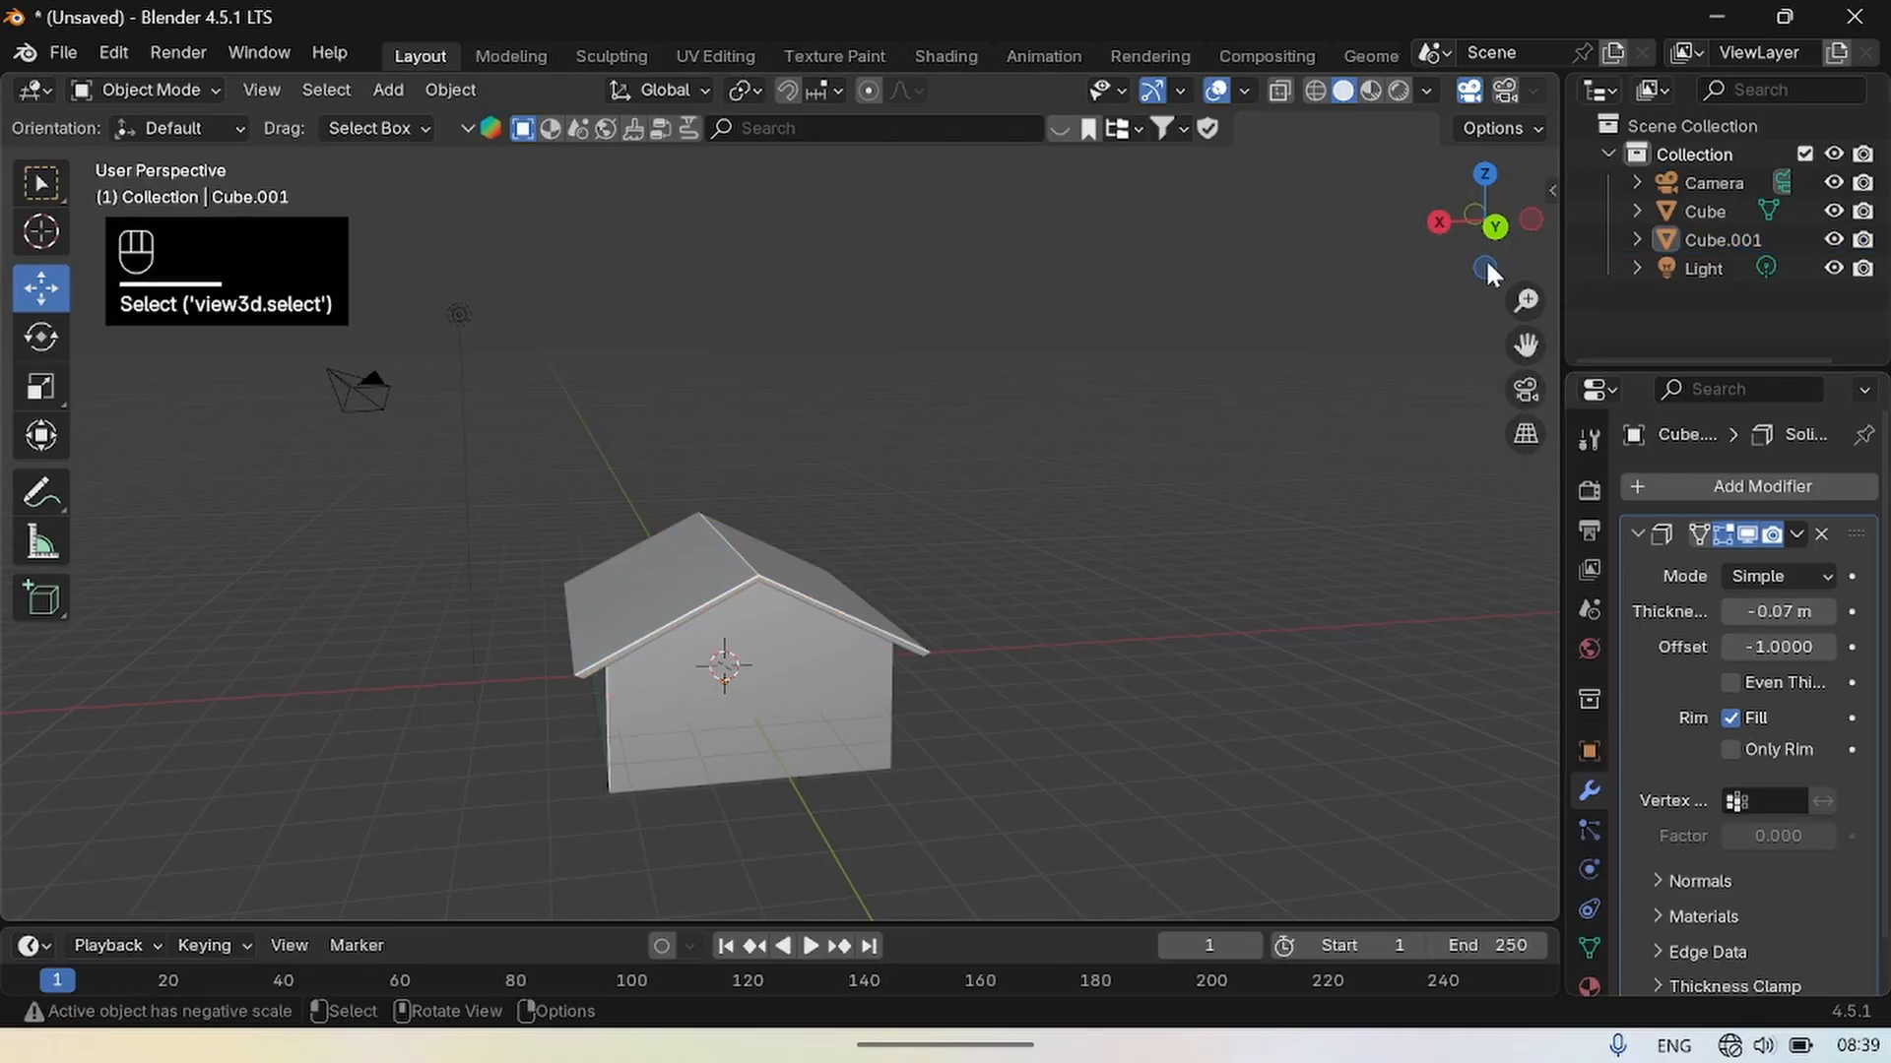
Inspect the thickened roof from the other side and apply its Solidify modifier.
left_click_drag(1489, 273, 1162, 275)
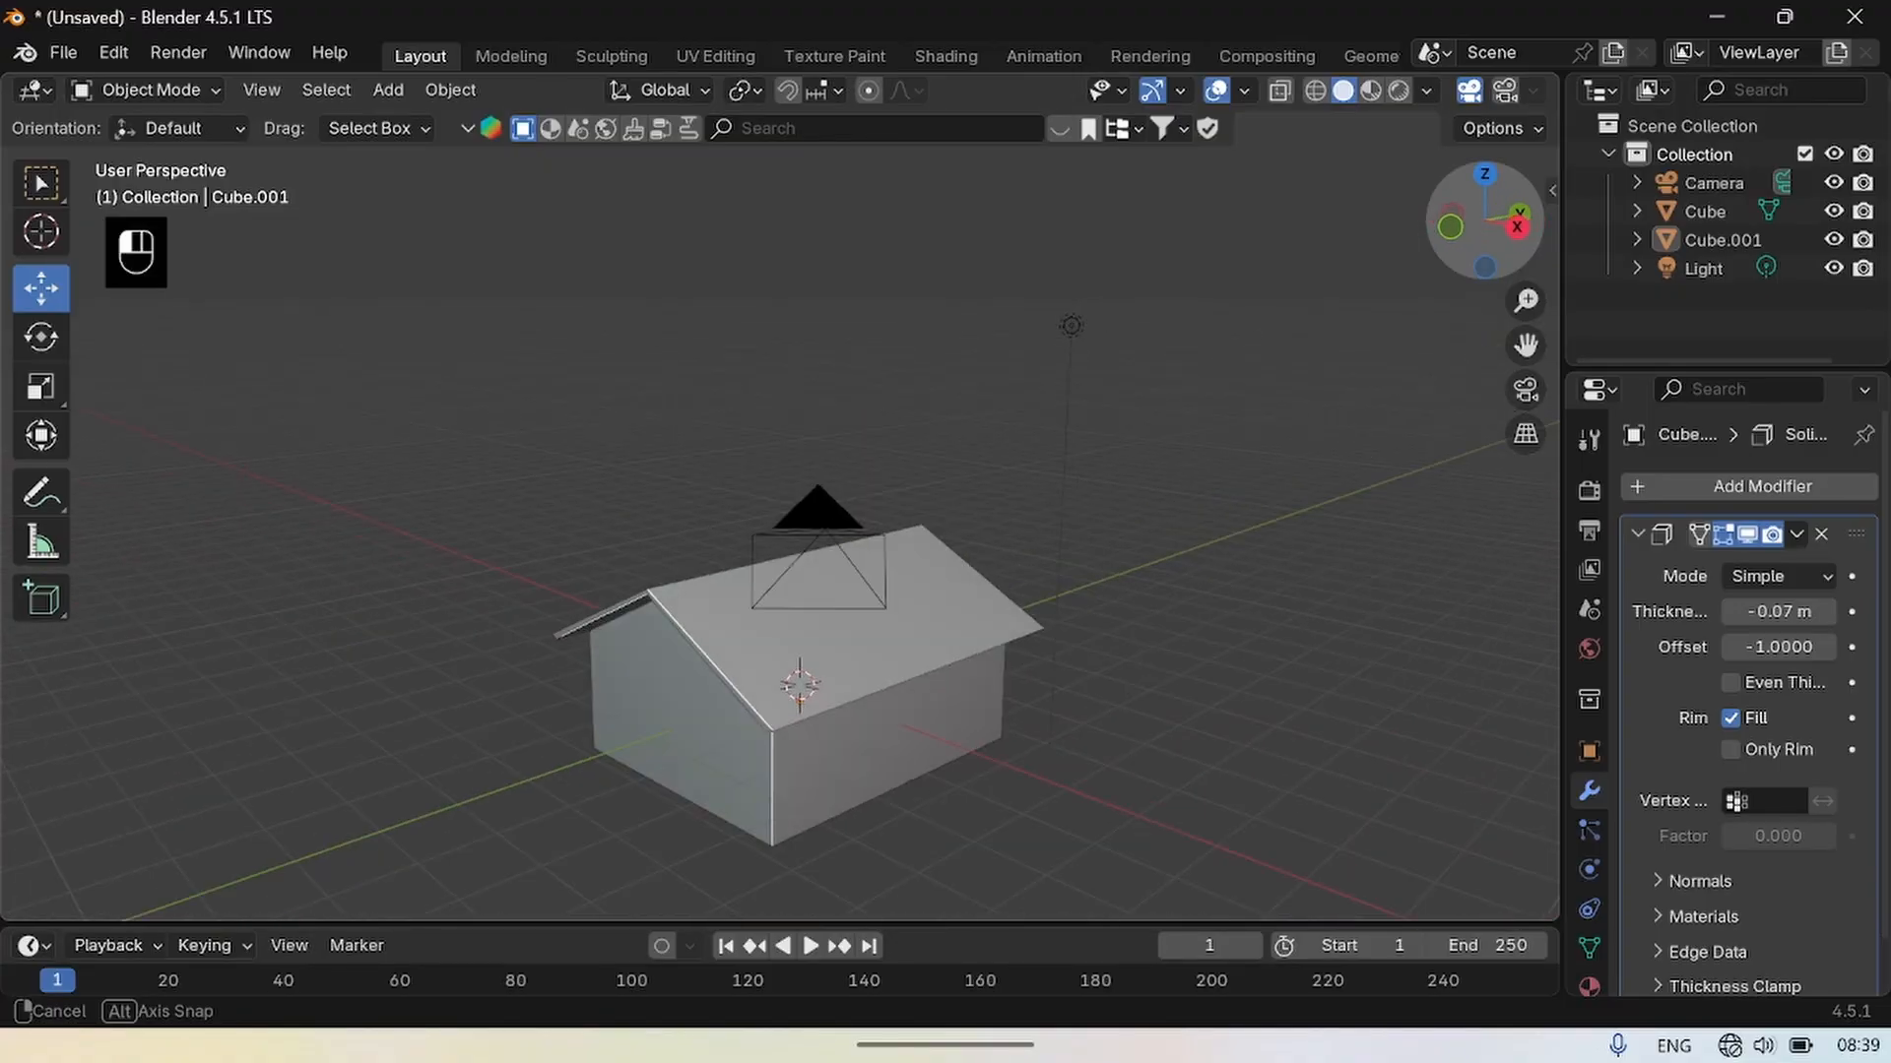
left_click_drag(1467, 310, 1467, 310)
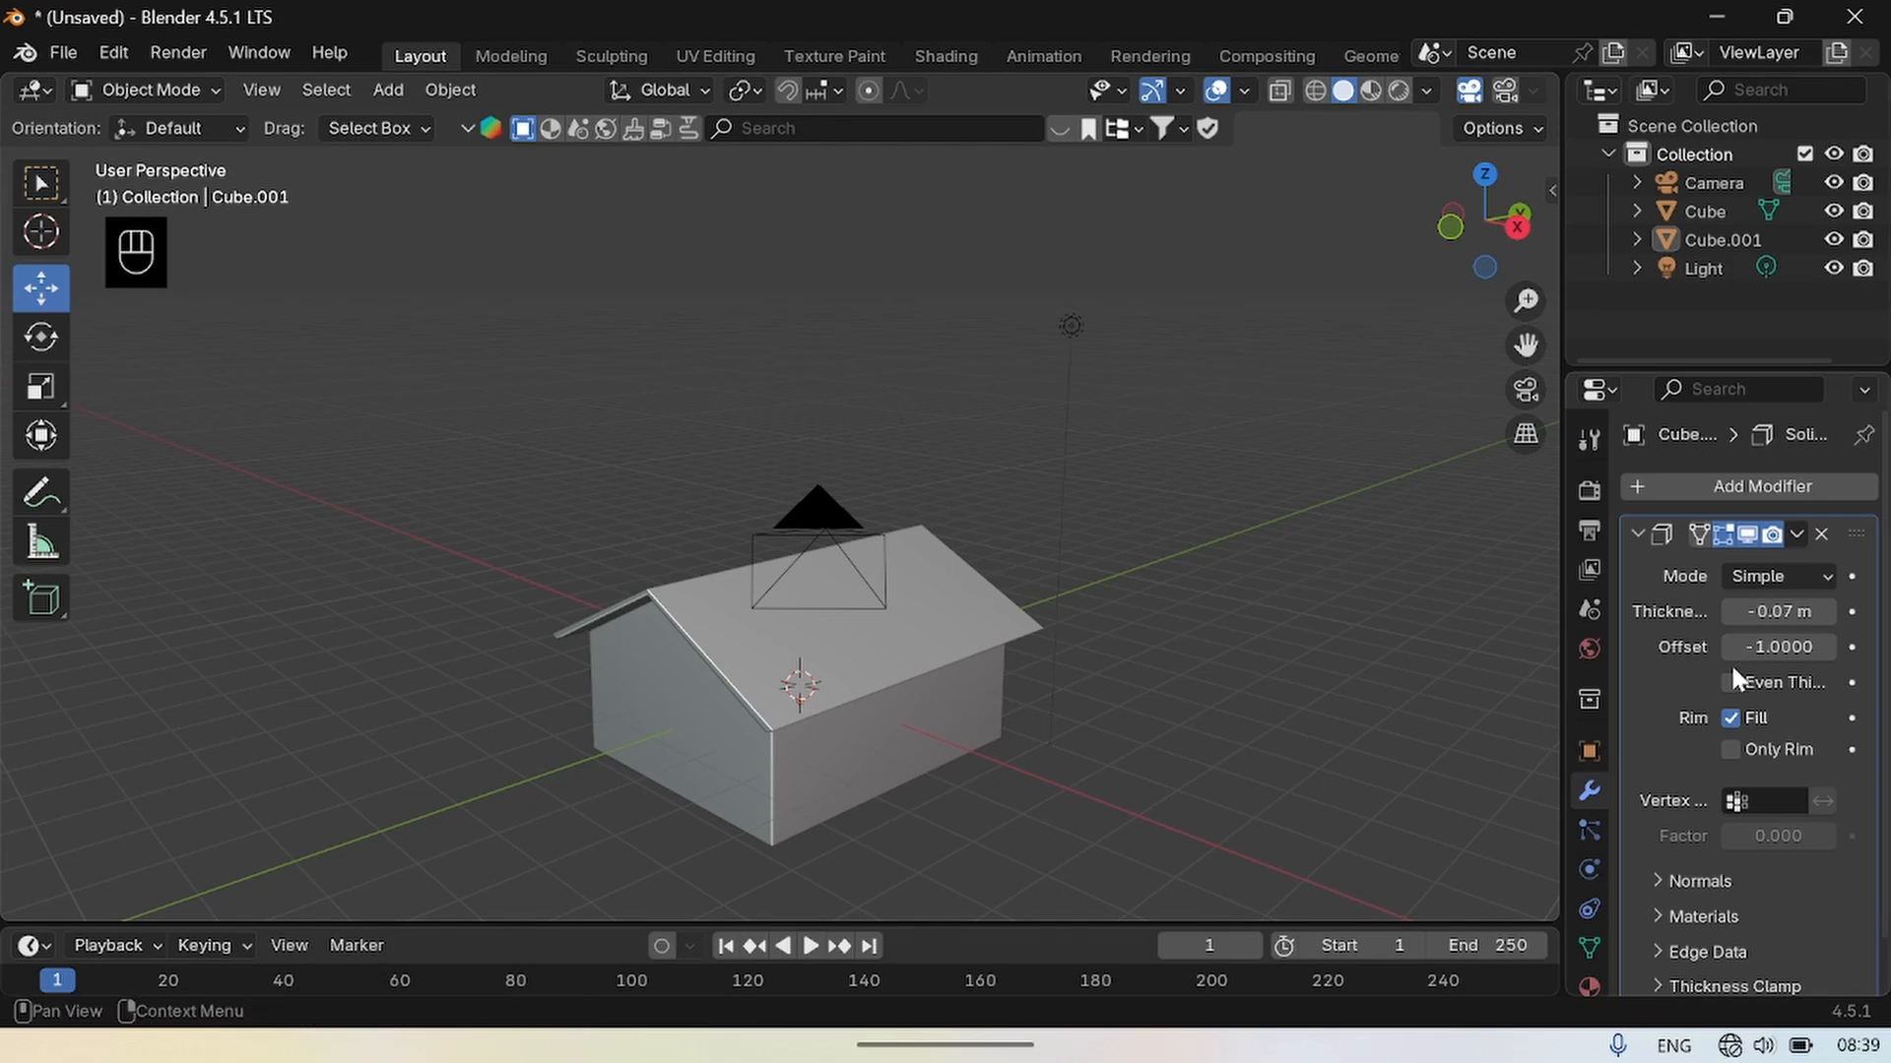
left_click(1800, 533)
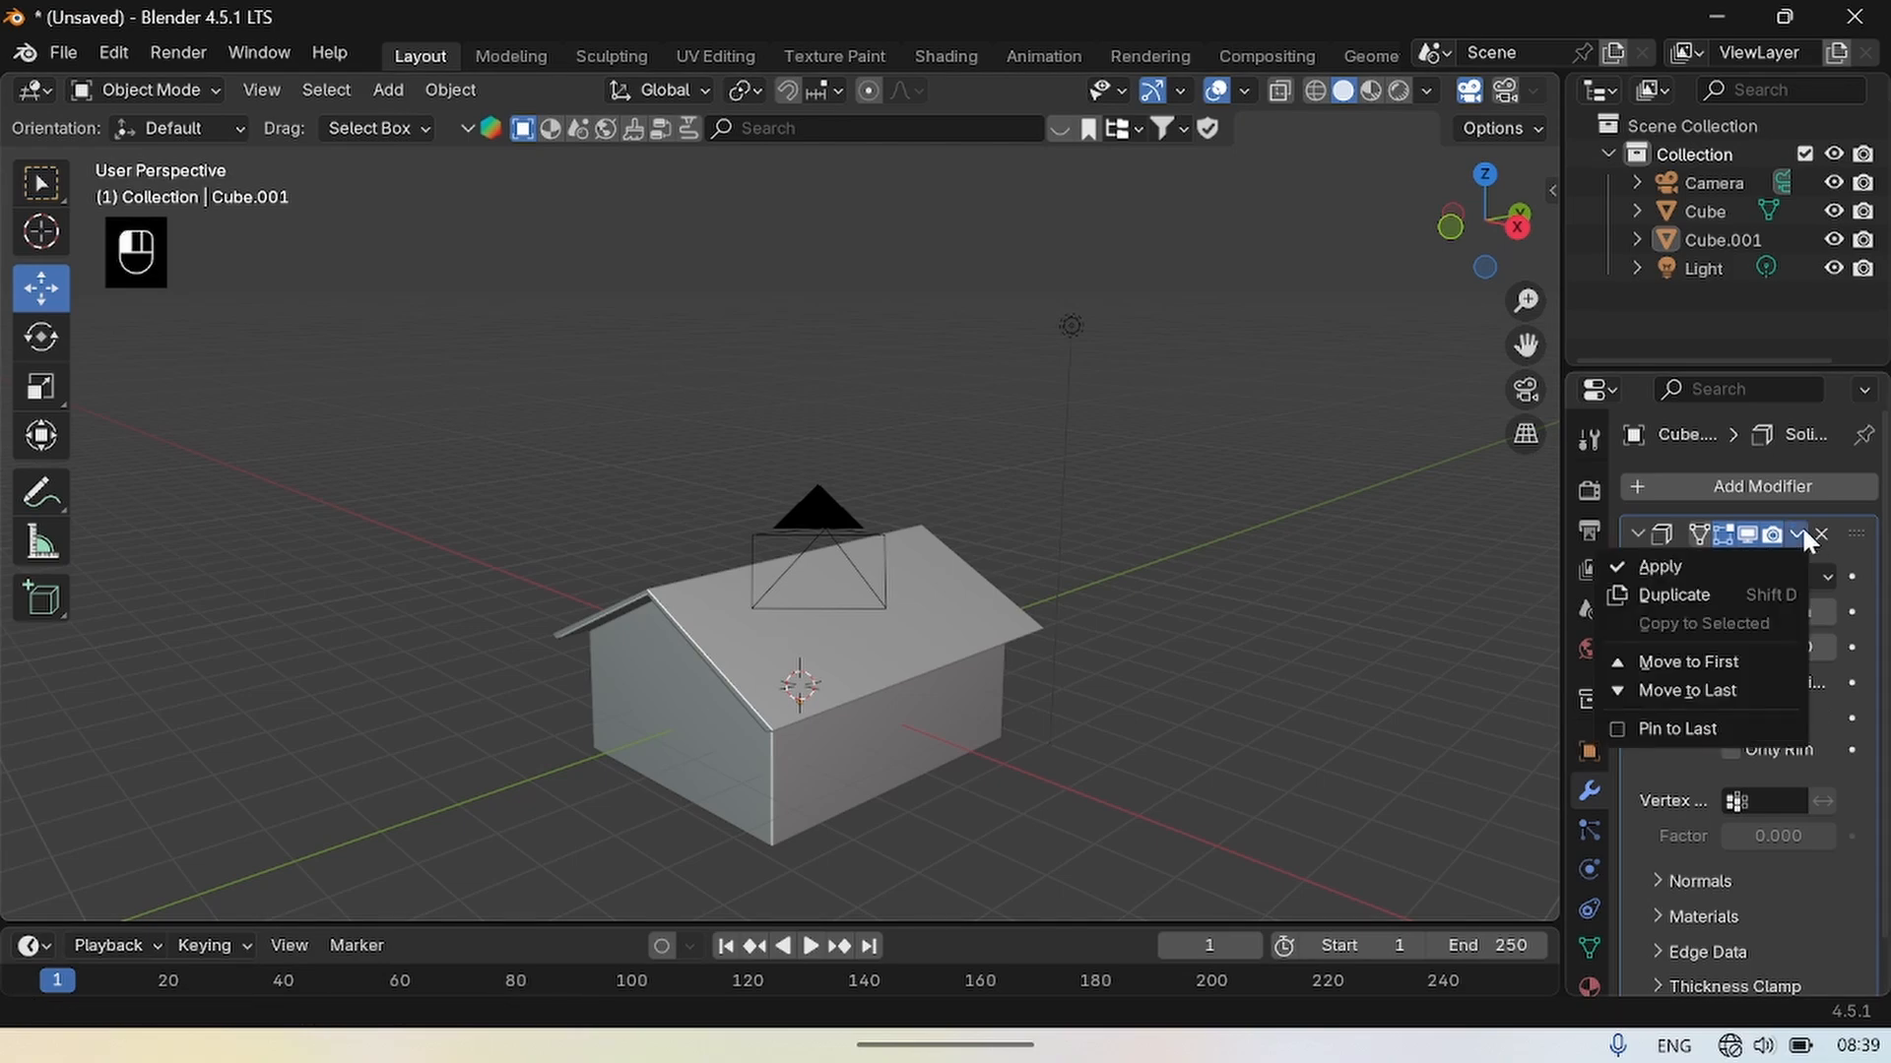
left_click(1705, 569)
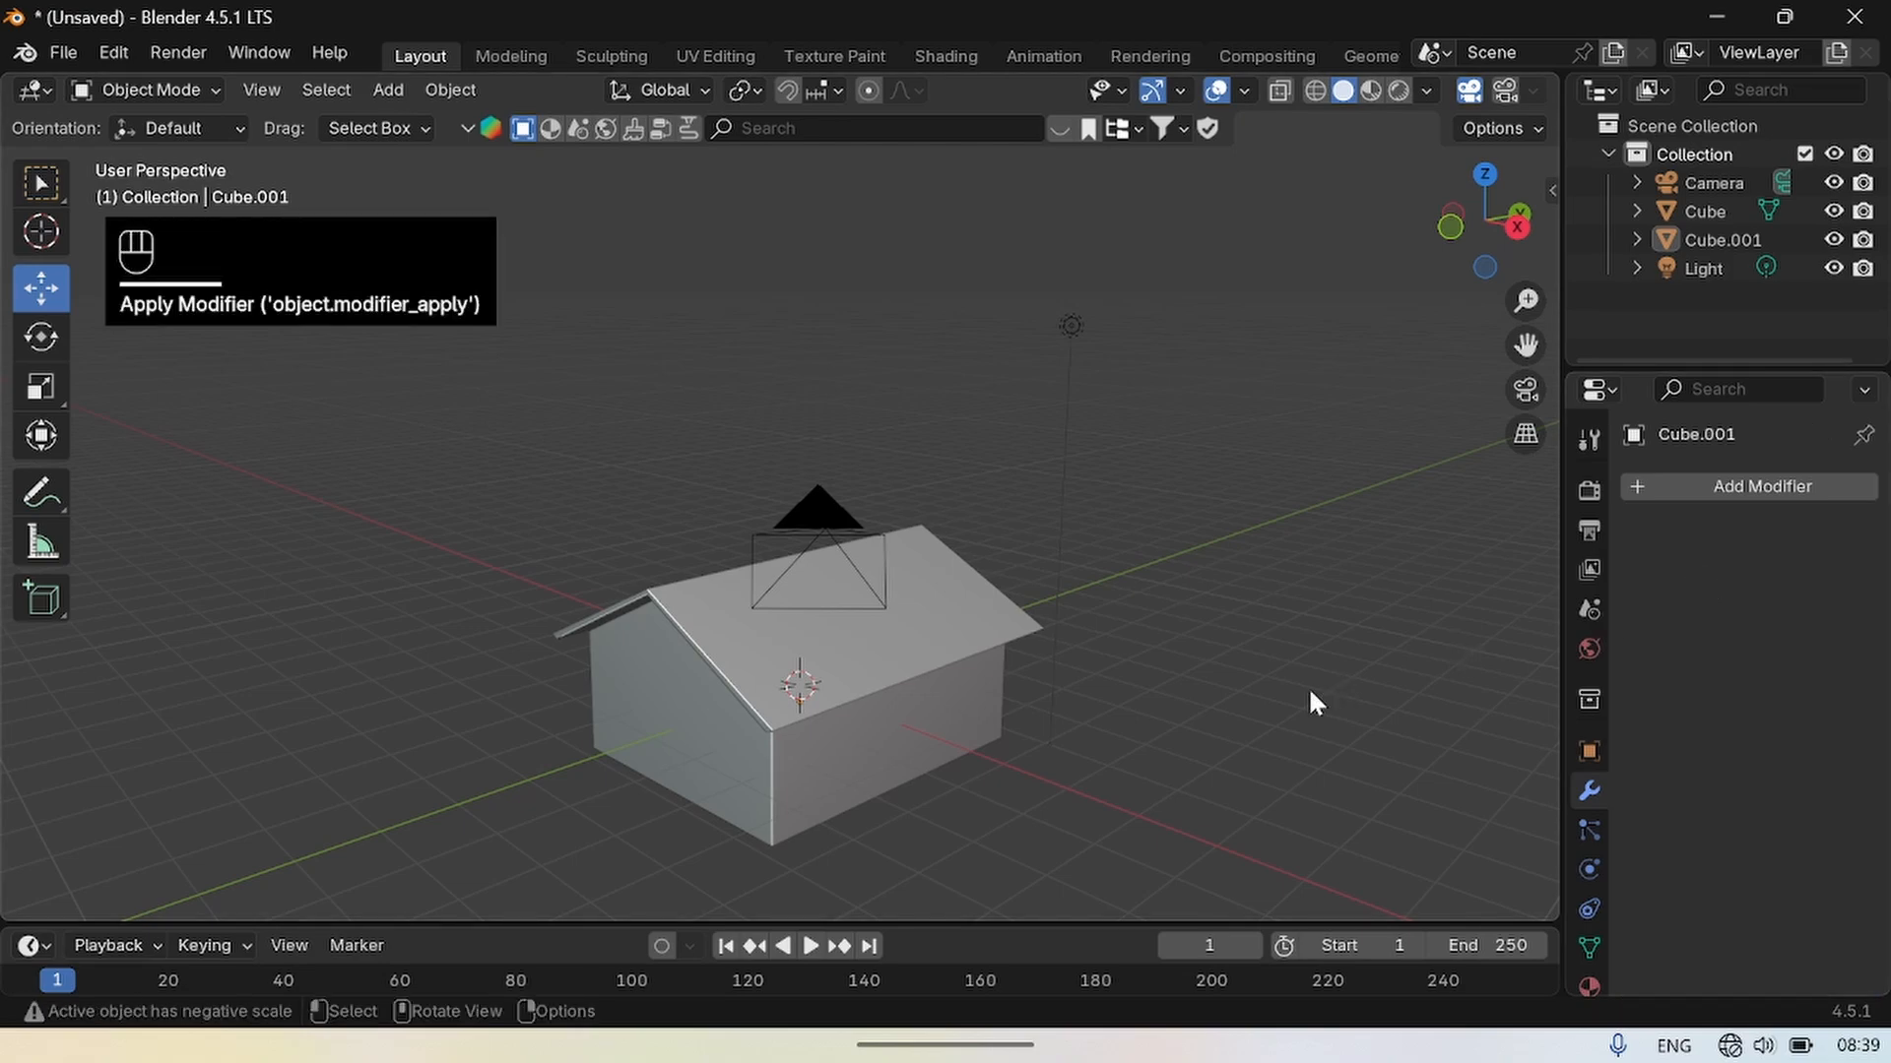
Add a new 2 m mesh cube at the world origin, inside the house.
left_click_drag(1485, 246, 1300, 264)
left_click_drag(1432, 391, 1433, 390)
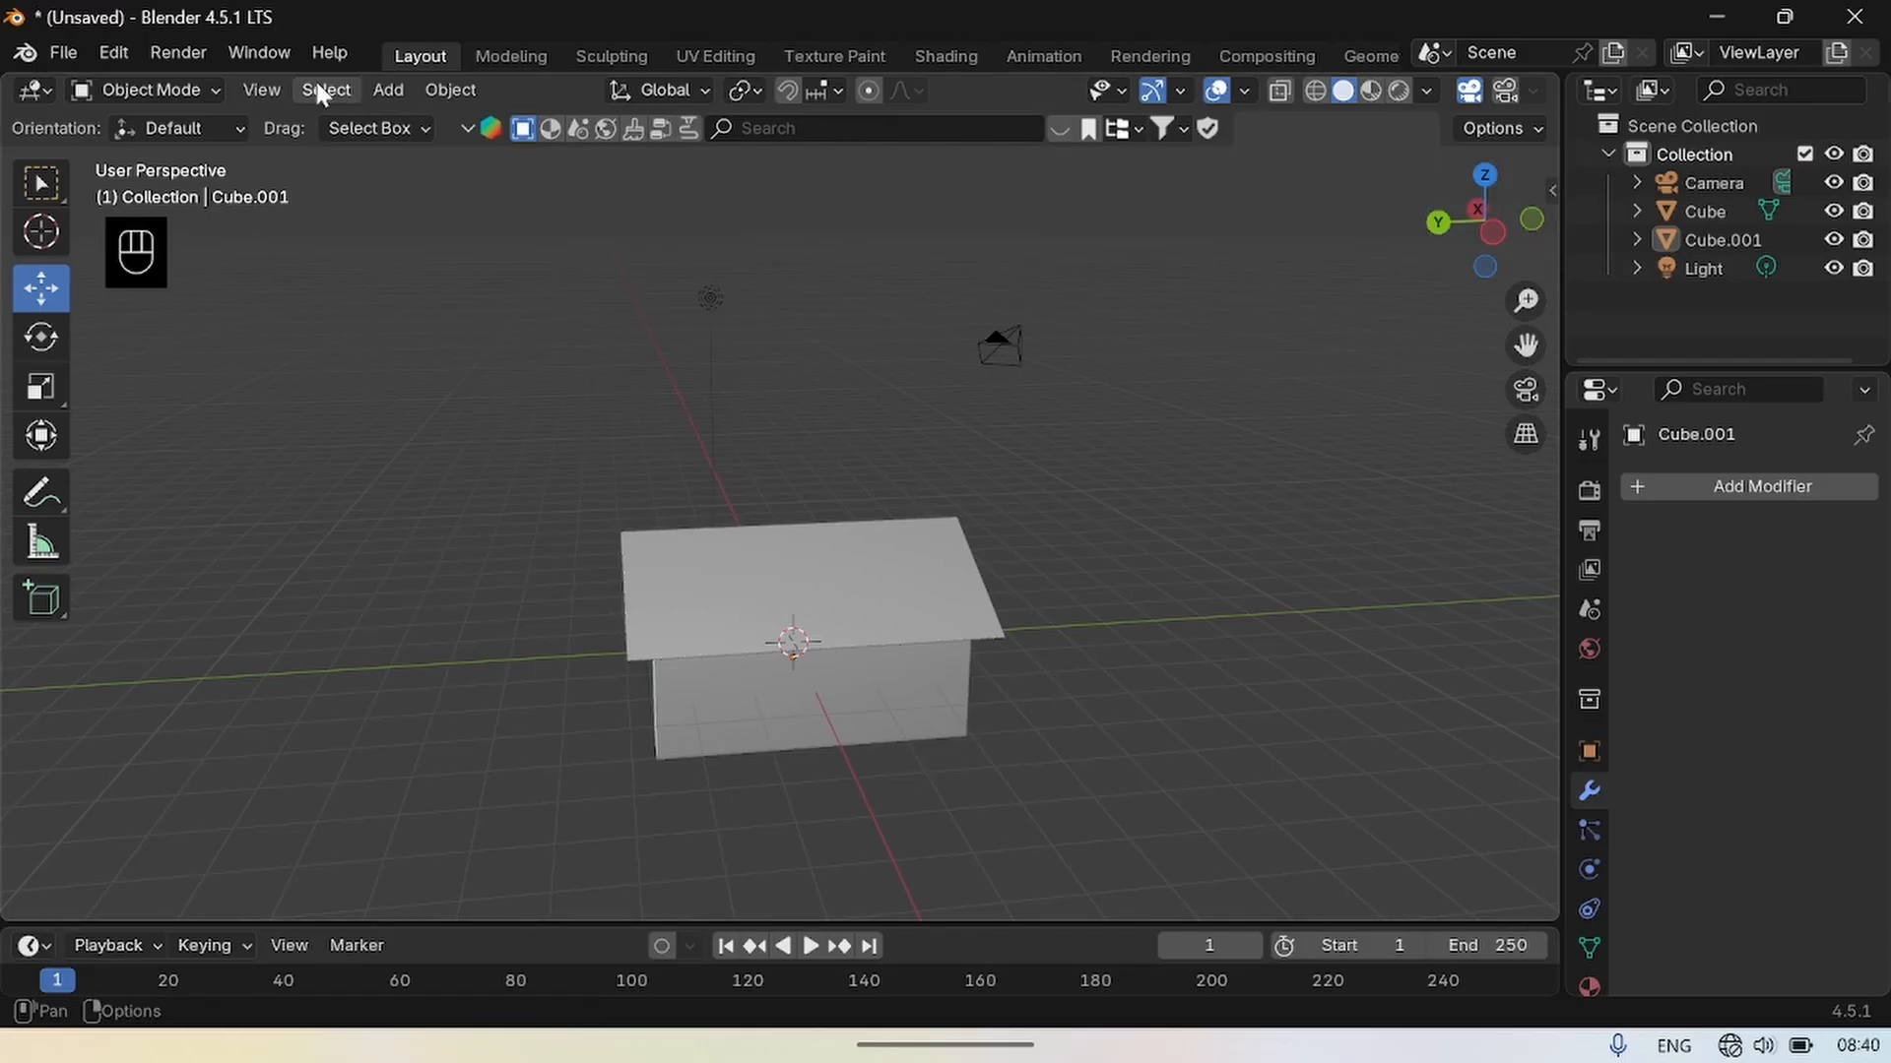
left_click(388, 92)
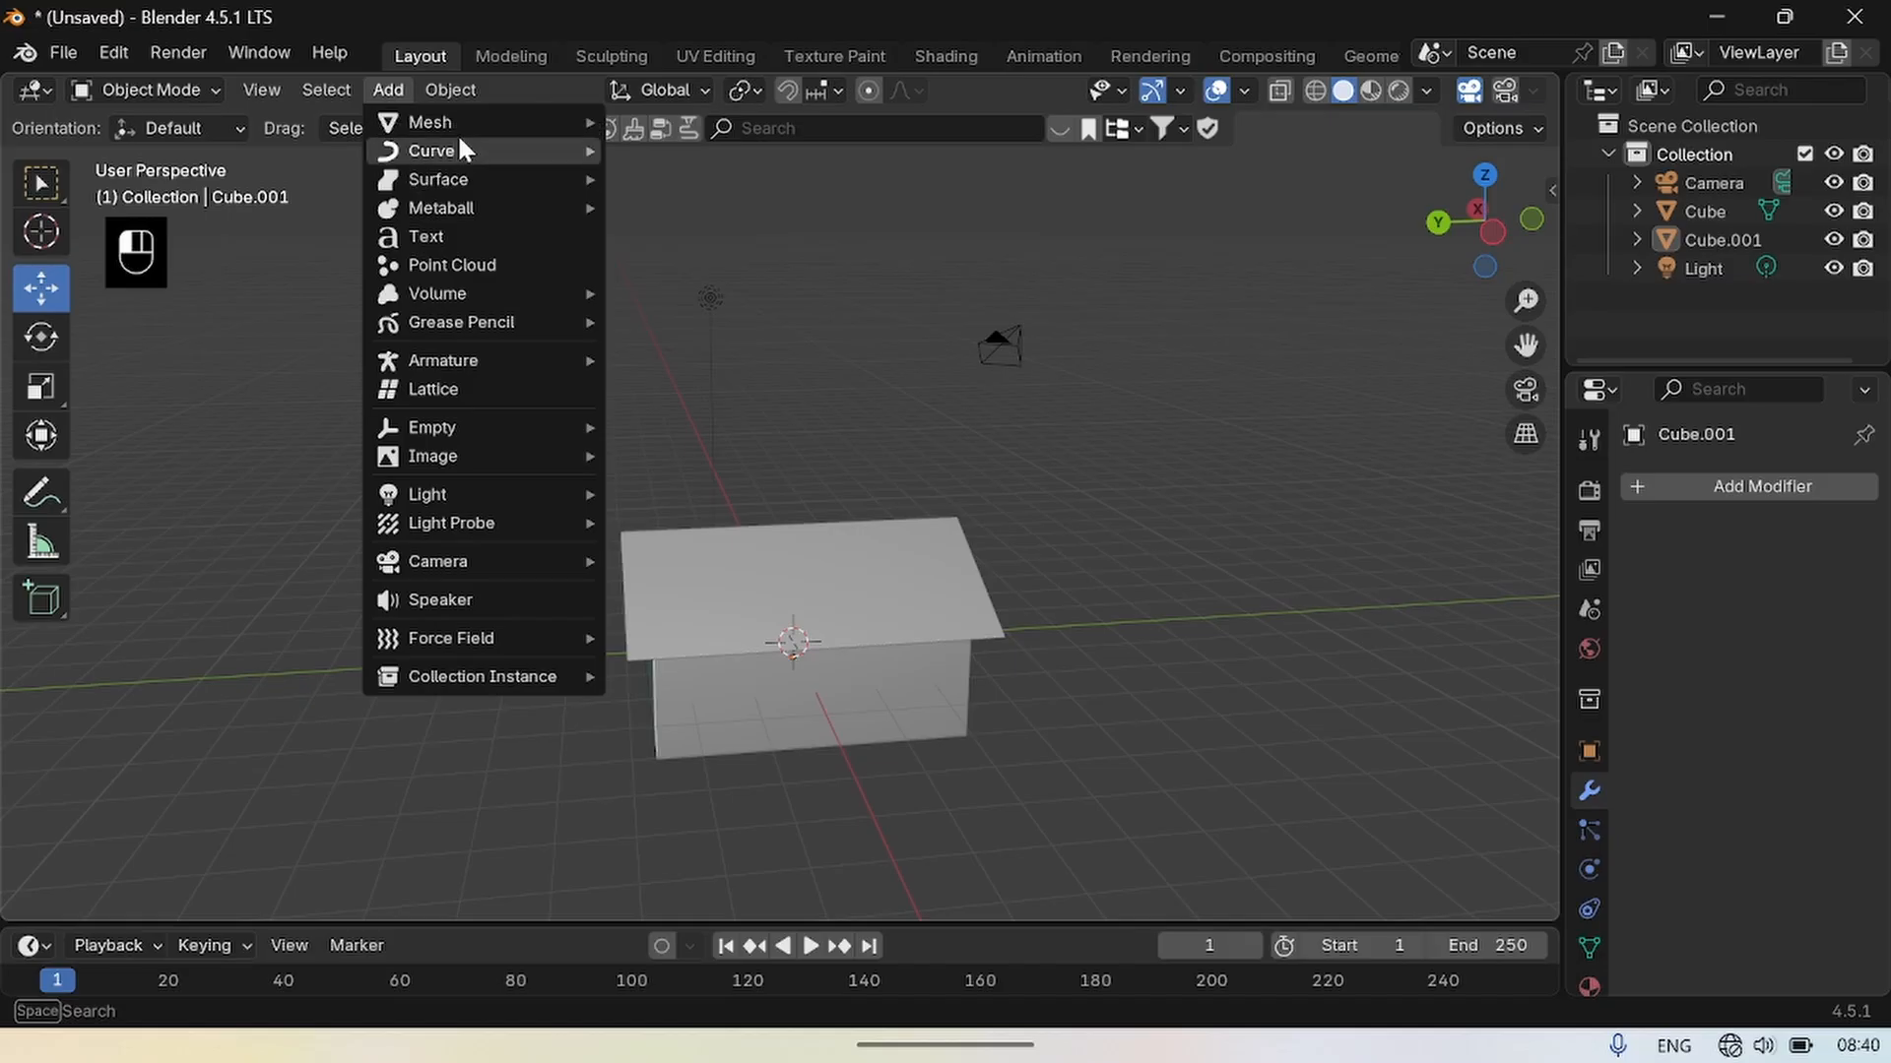
mouse_move(457, 122)
left_click(687, 156)
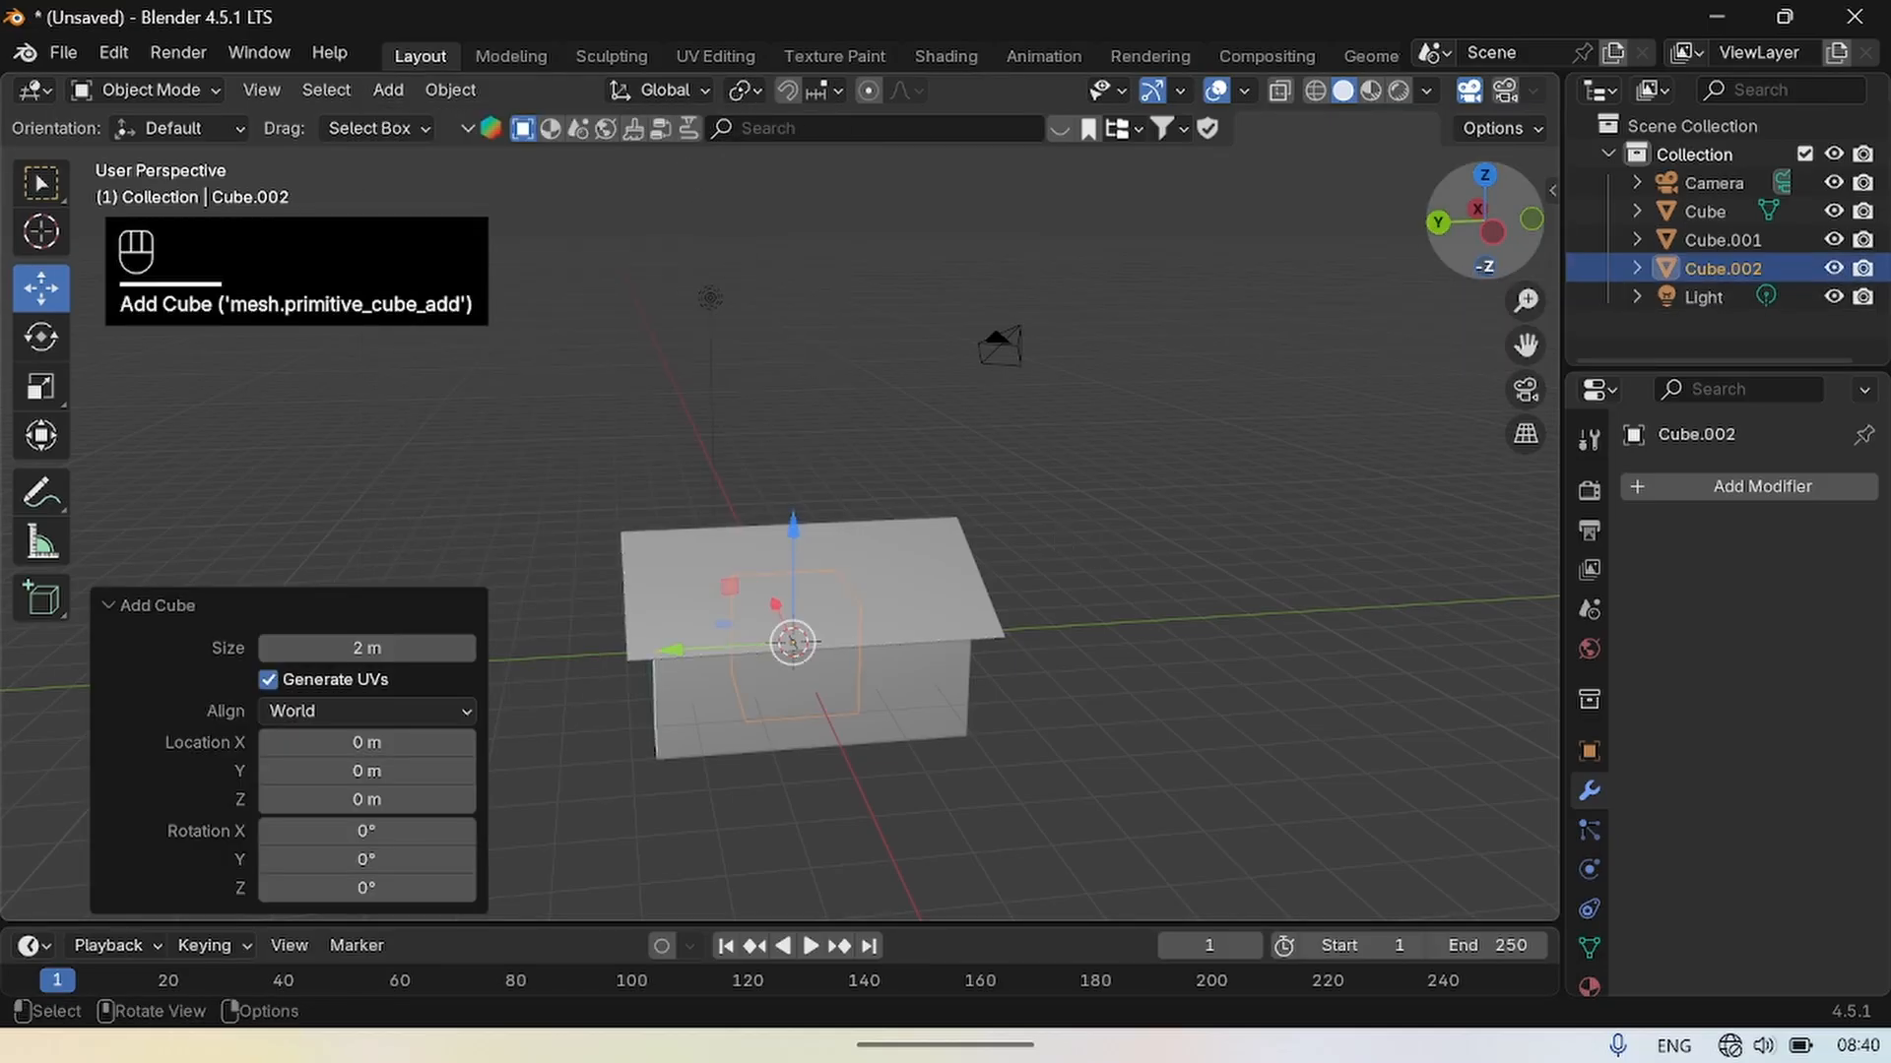
Move the new cube out beside the house by about -5.5 m along the global X axis.
left_click_drag(1505, 197, 1420, 202)
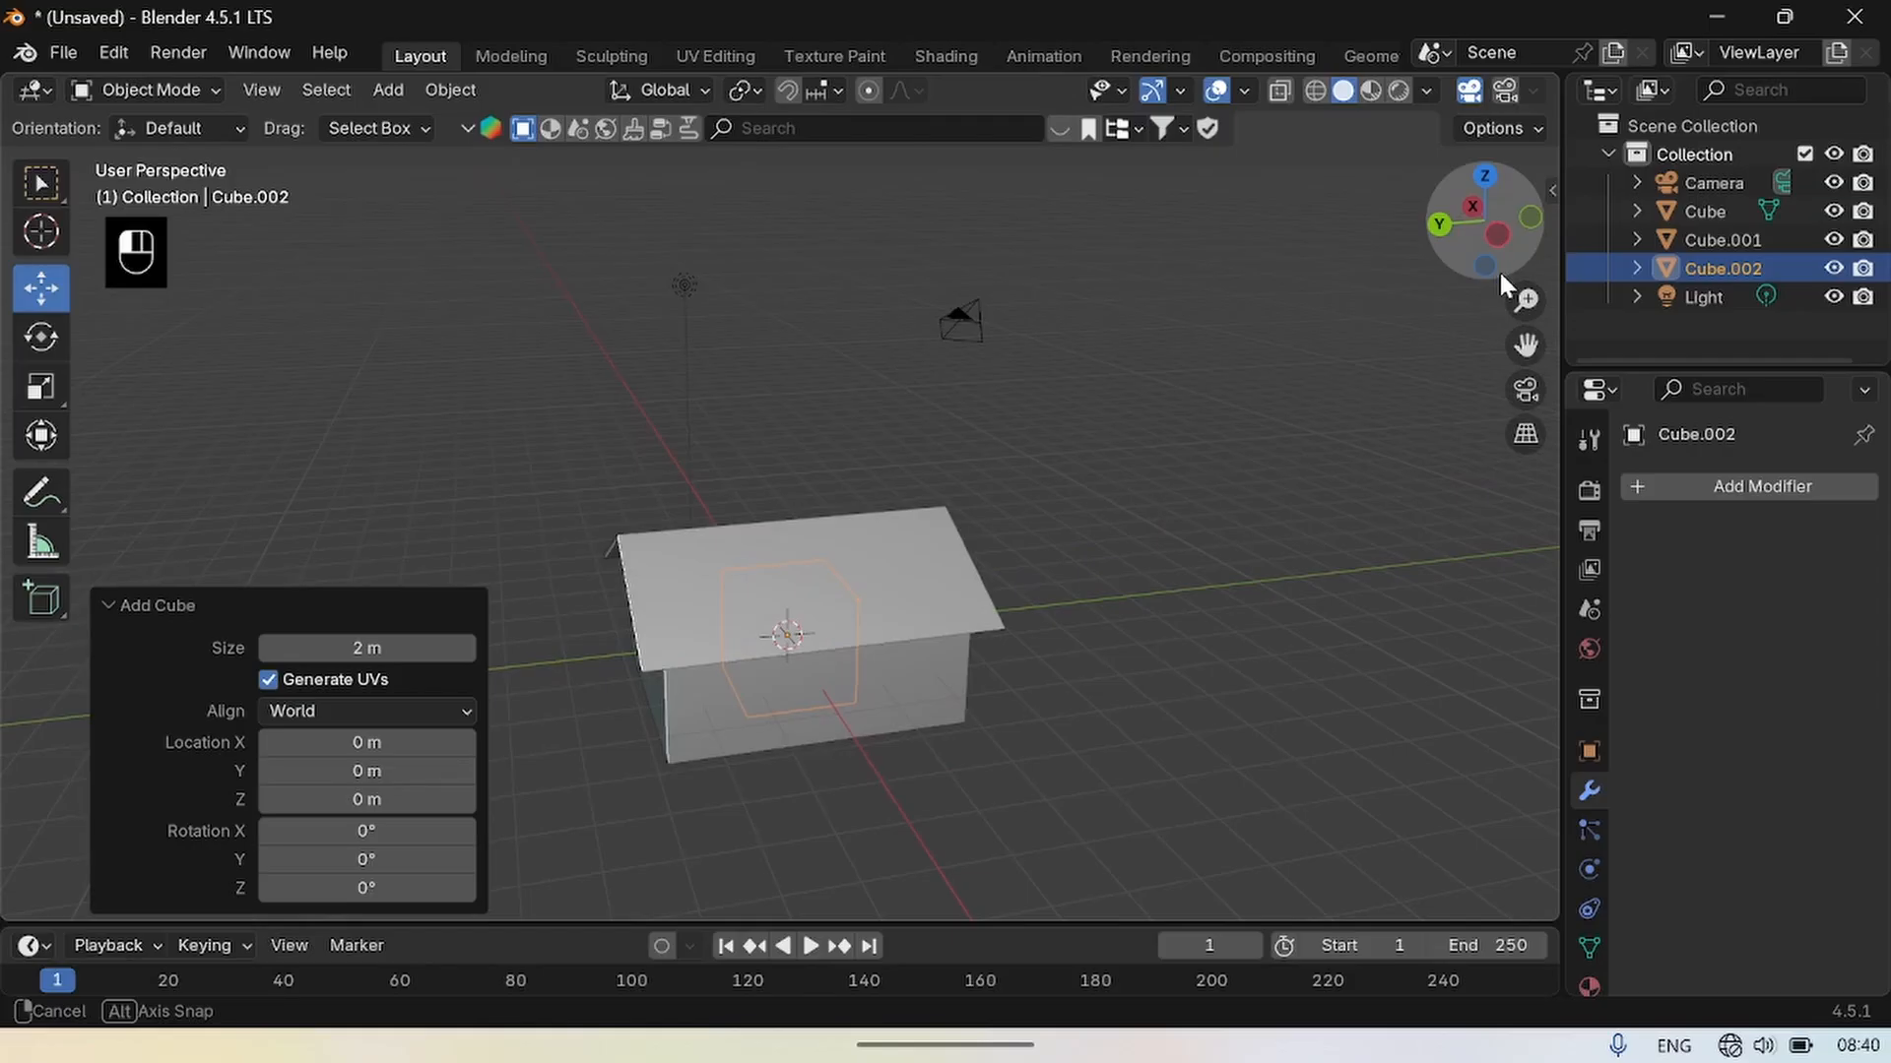
left_click_drag(1504, 286, 1461, 278)
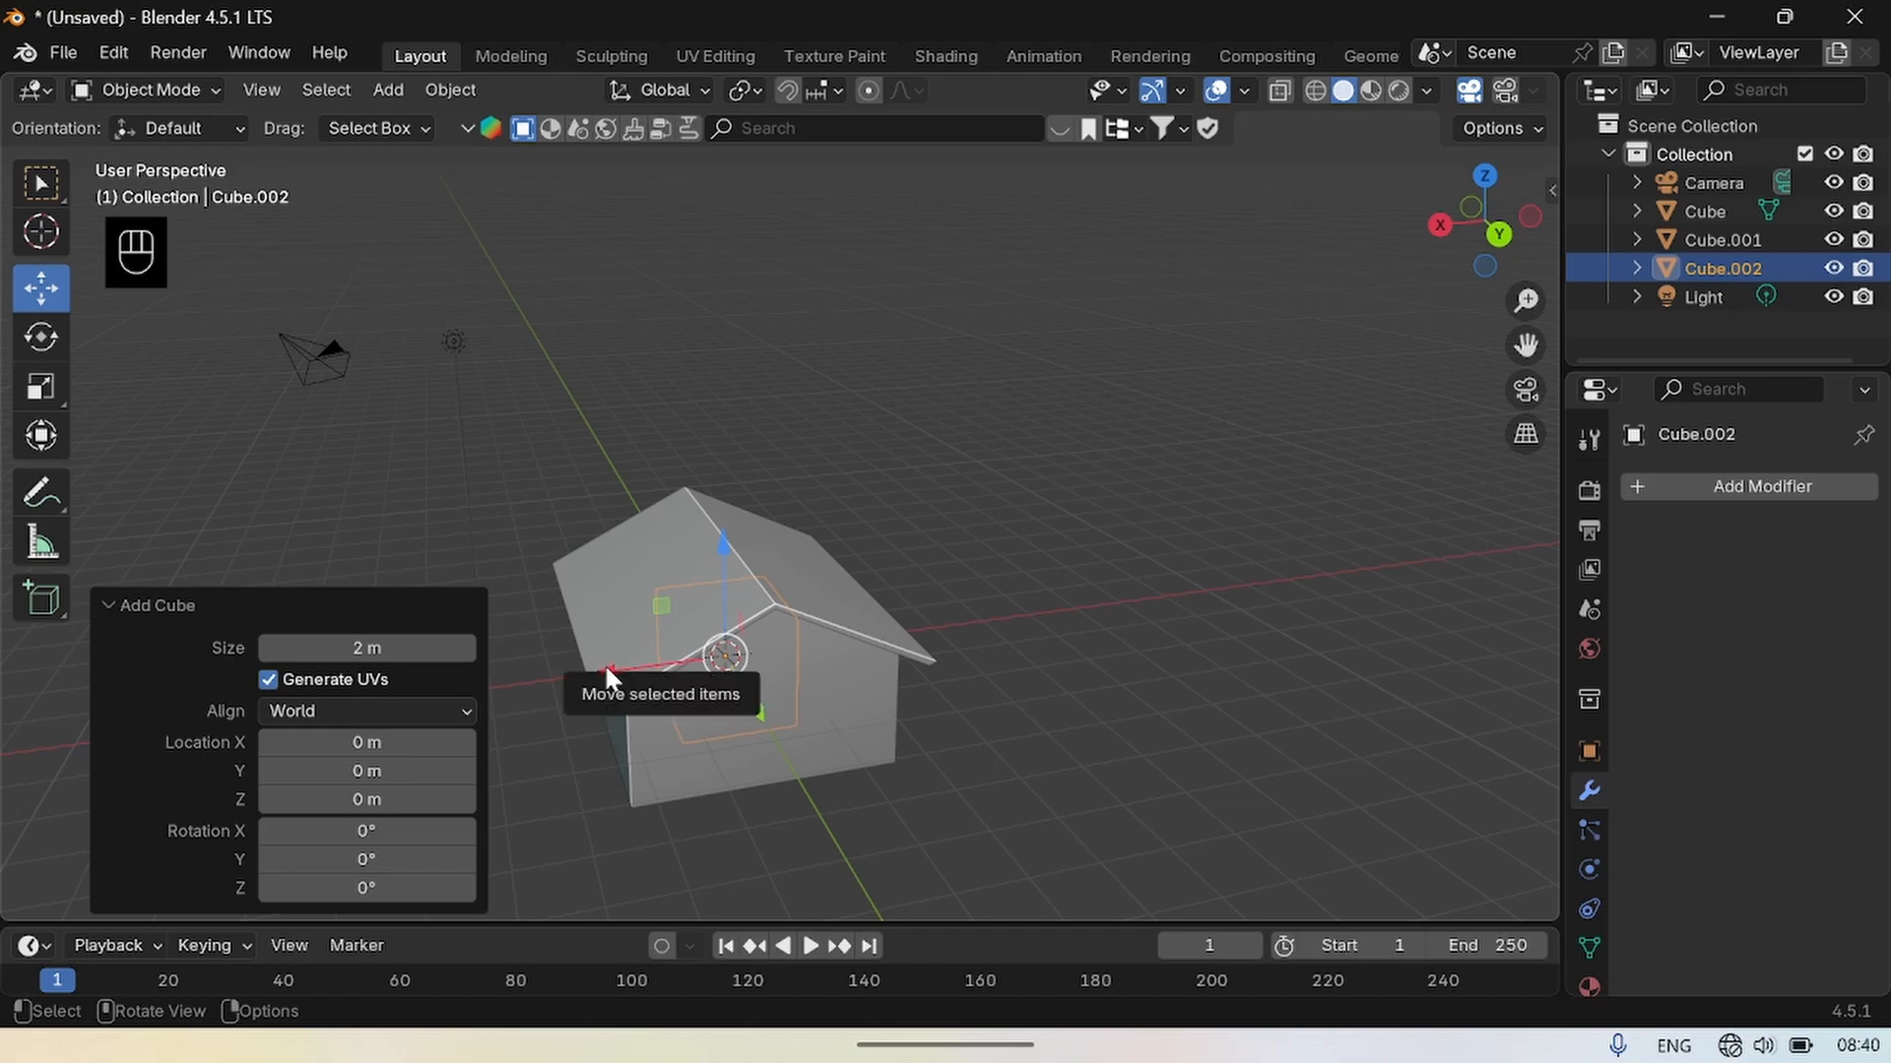
left_click_drag(604, 663, 906, 670)
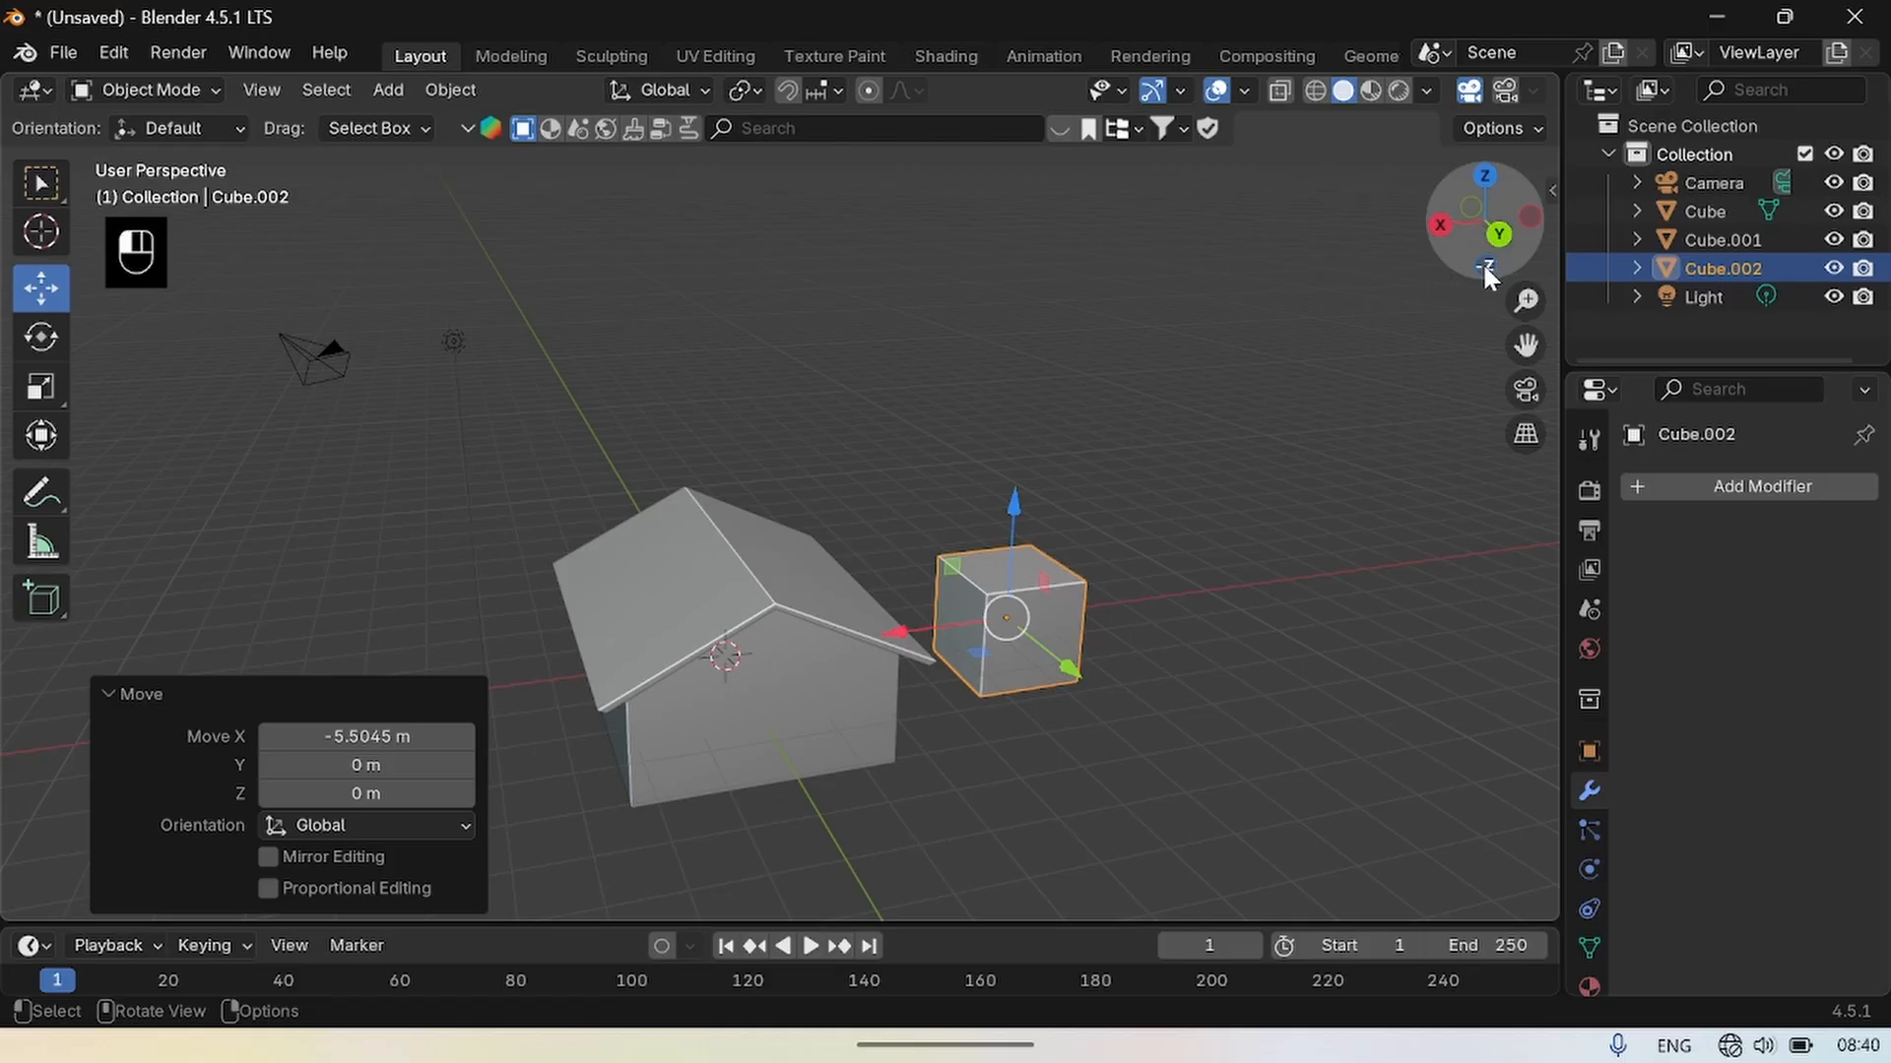
Scale the new cube down to a door-sized block, narrower along Y, by about 0.76 along Z and about 0.37 along X.
left_click_drag(1482, 251, 1132, 192)
left_click(132, 455)
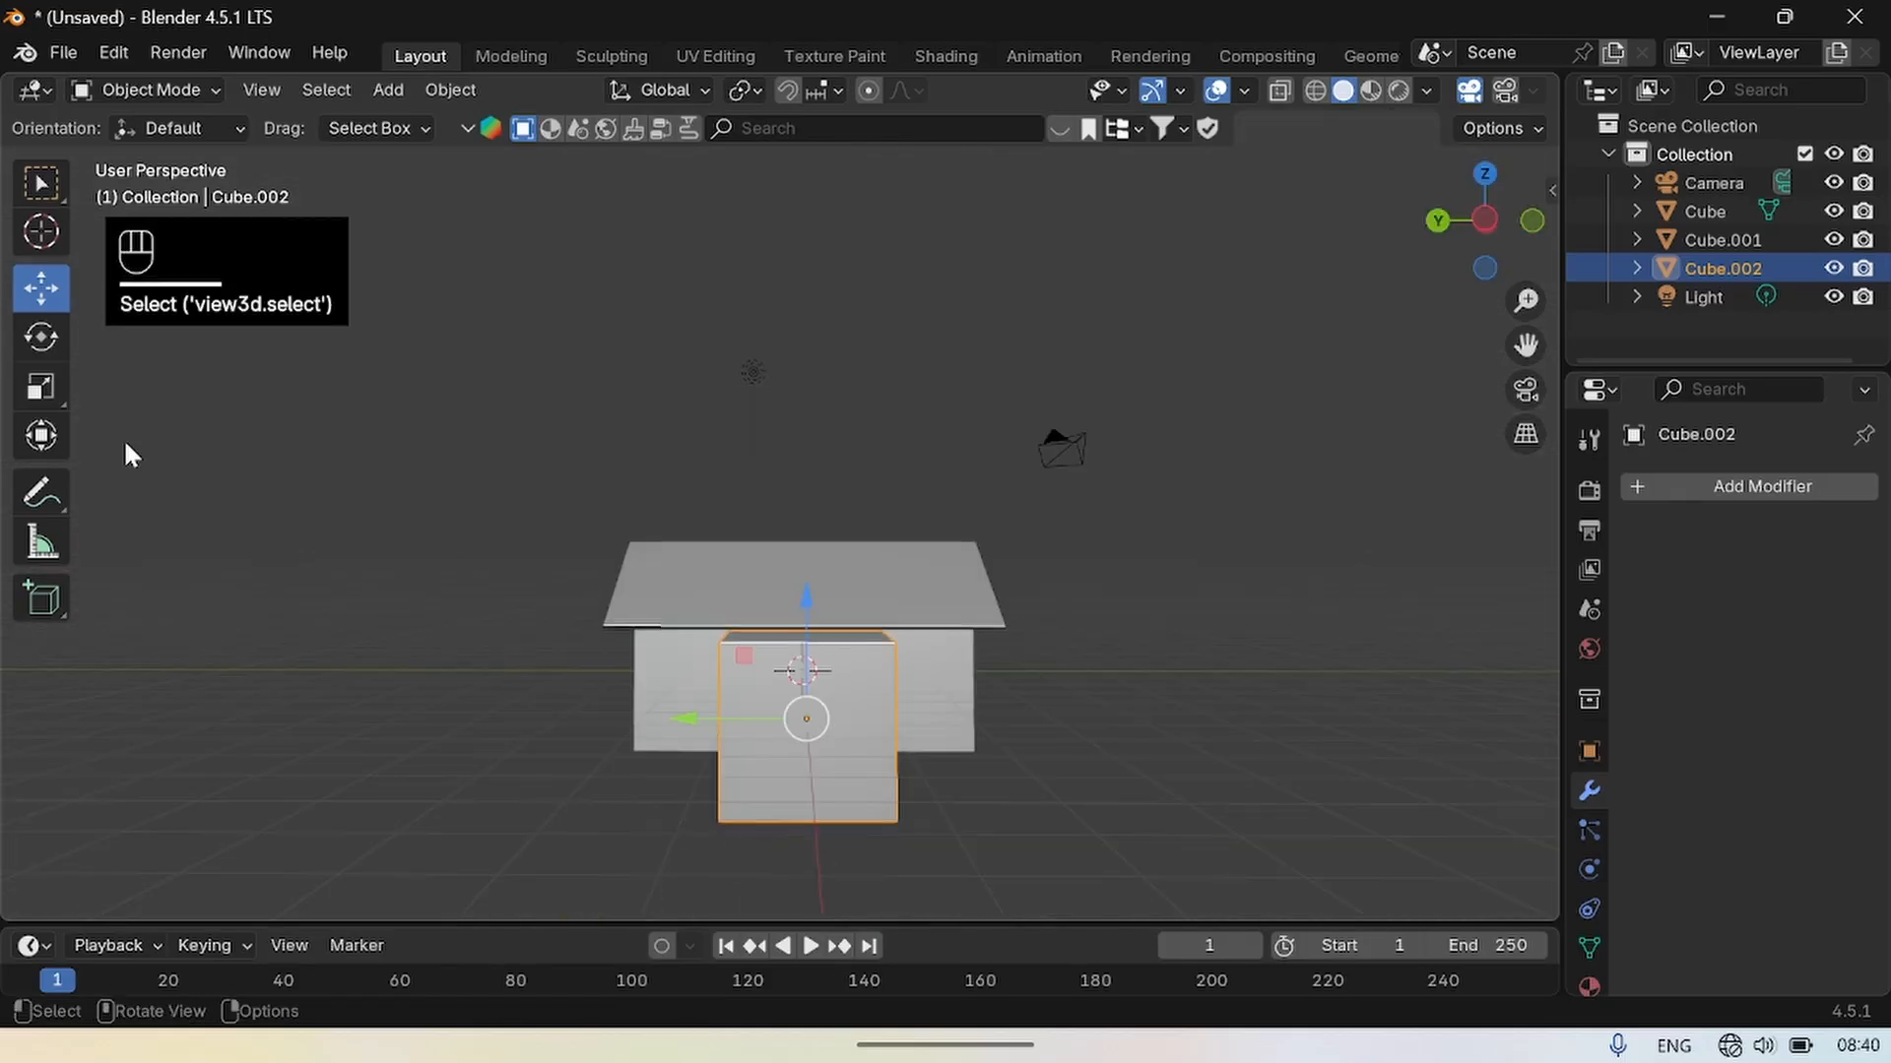
left_click(44, 396)
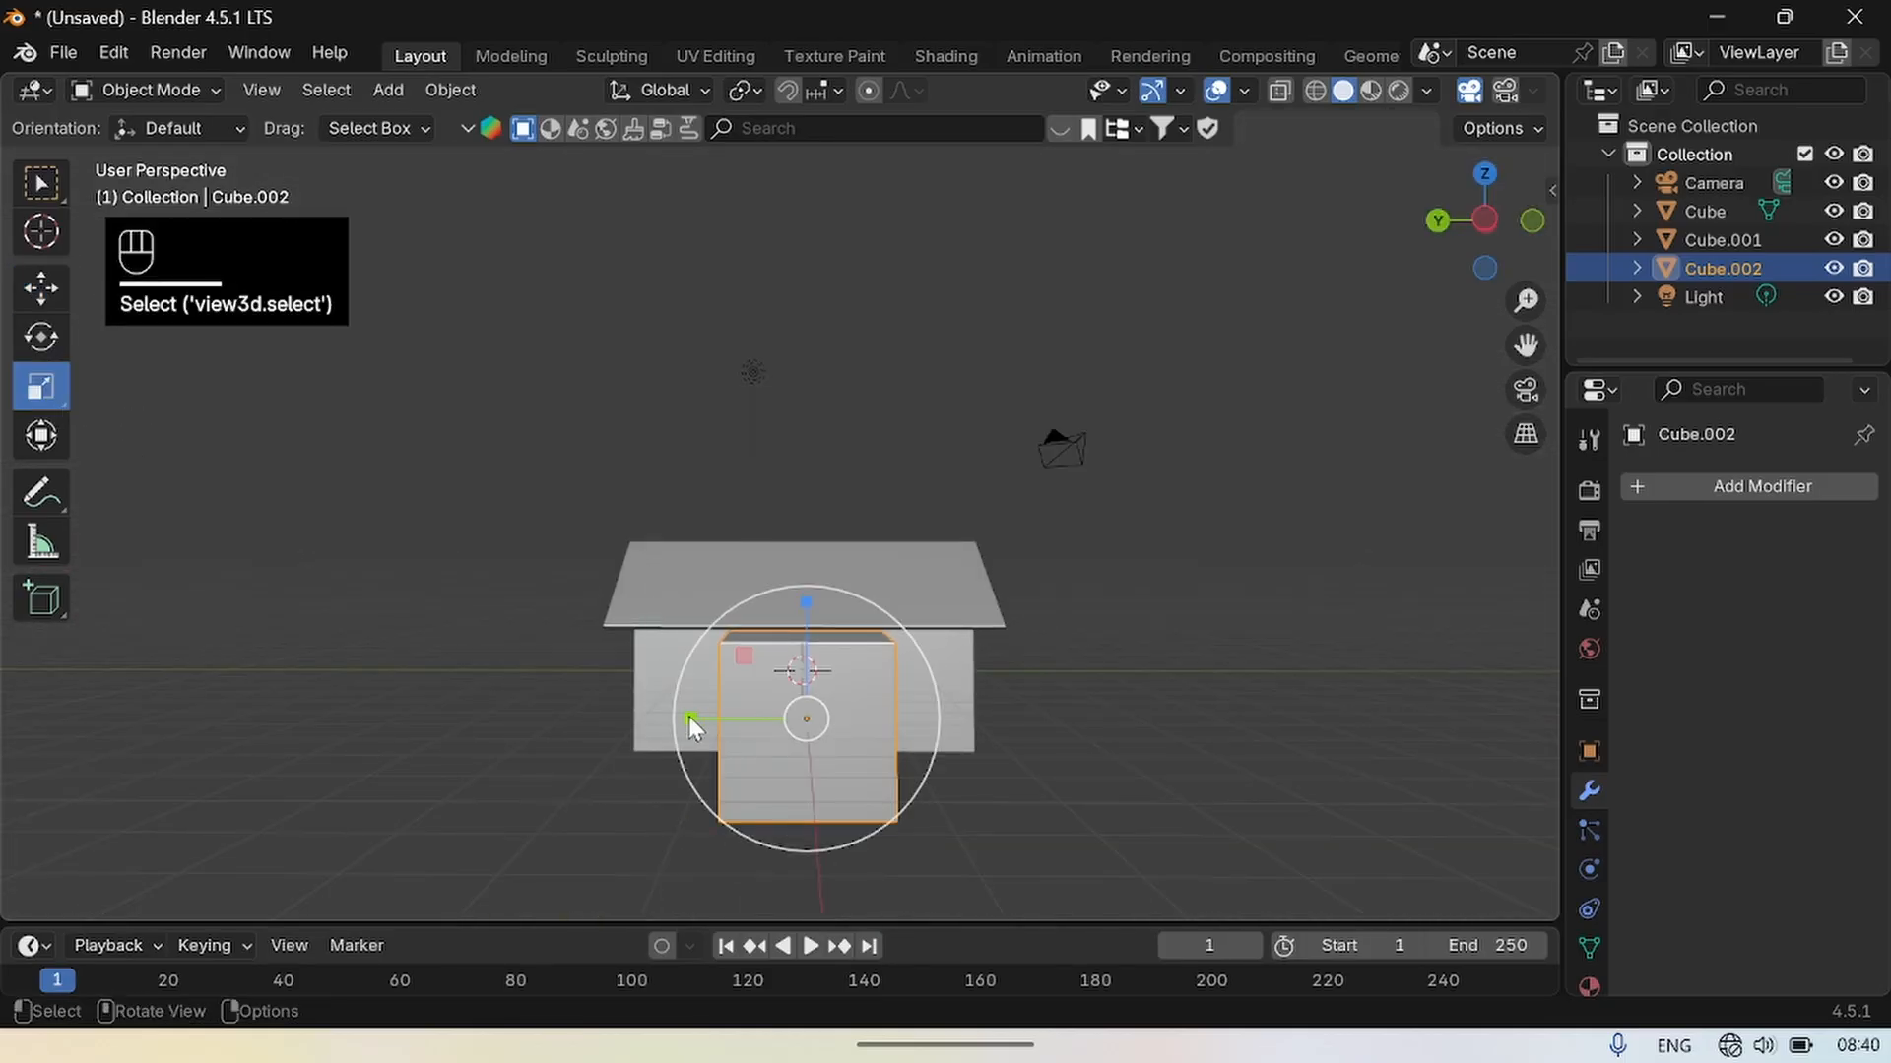
left_click_drag(689, 721, 740, 719)
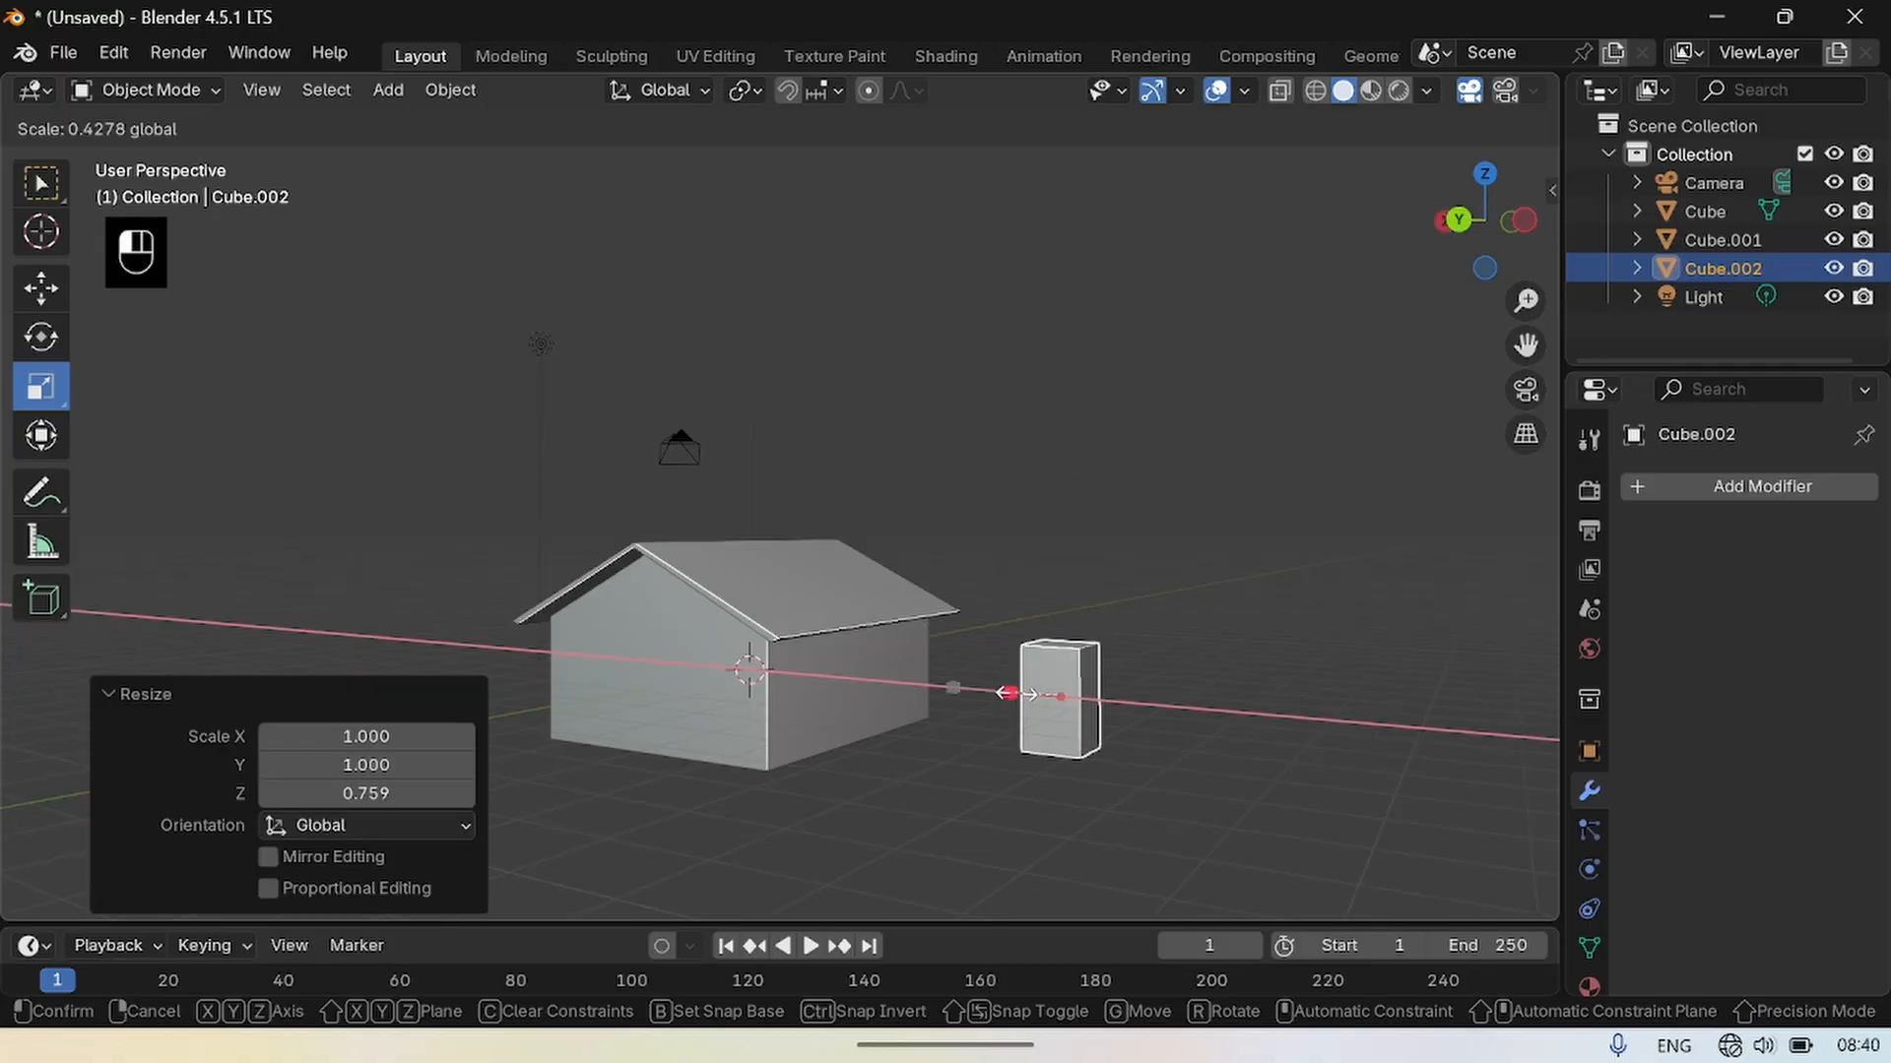
left_click_drag(1014, 693, 1367, 447)
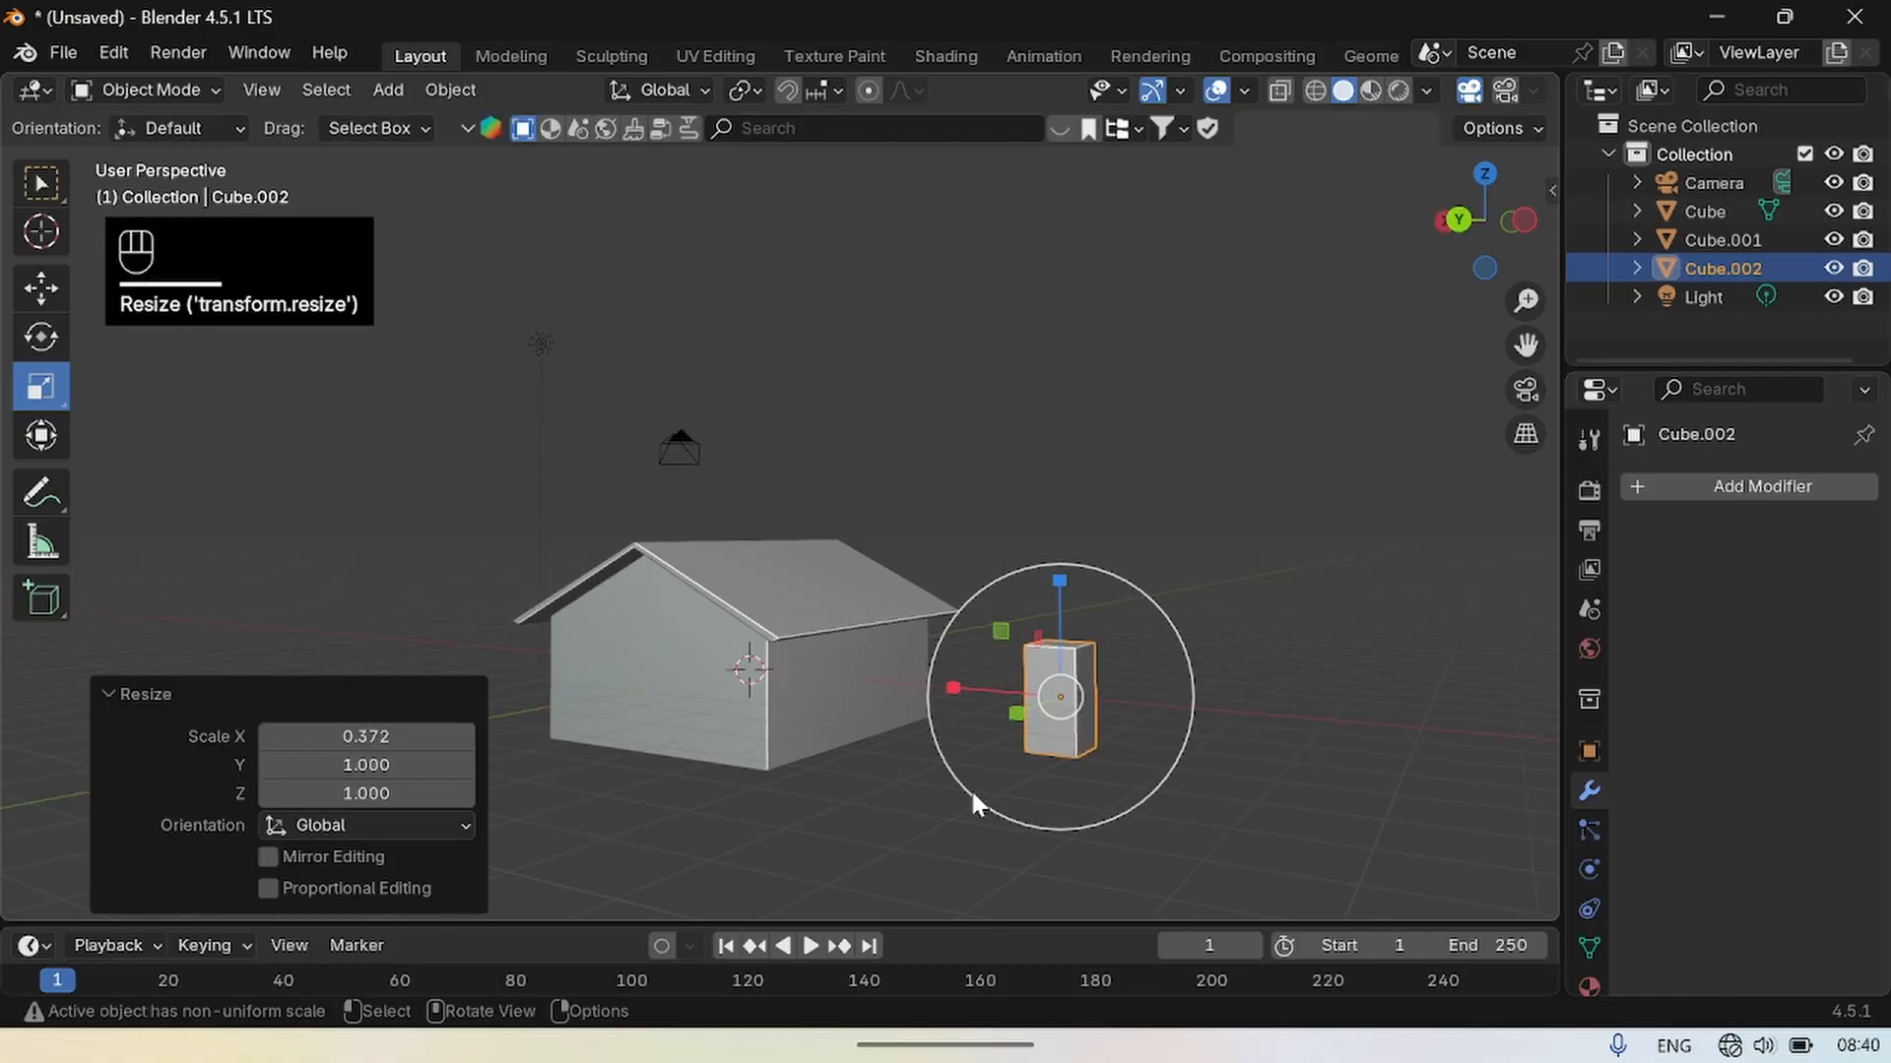
key("g")
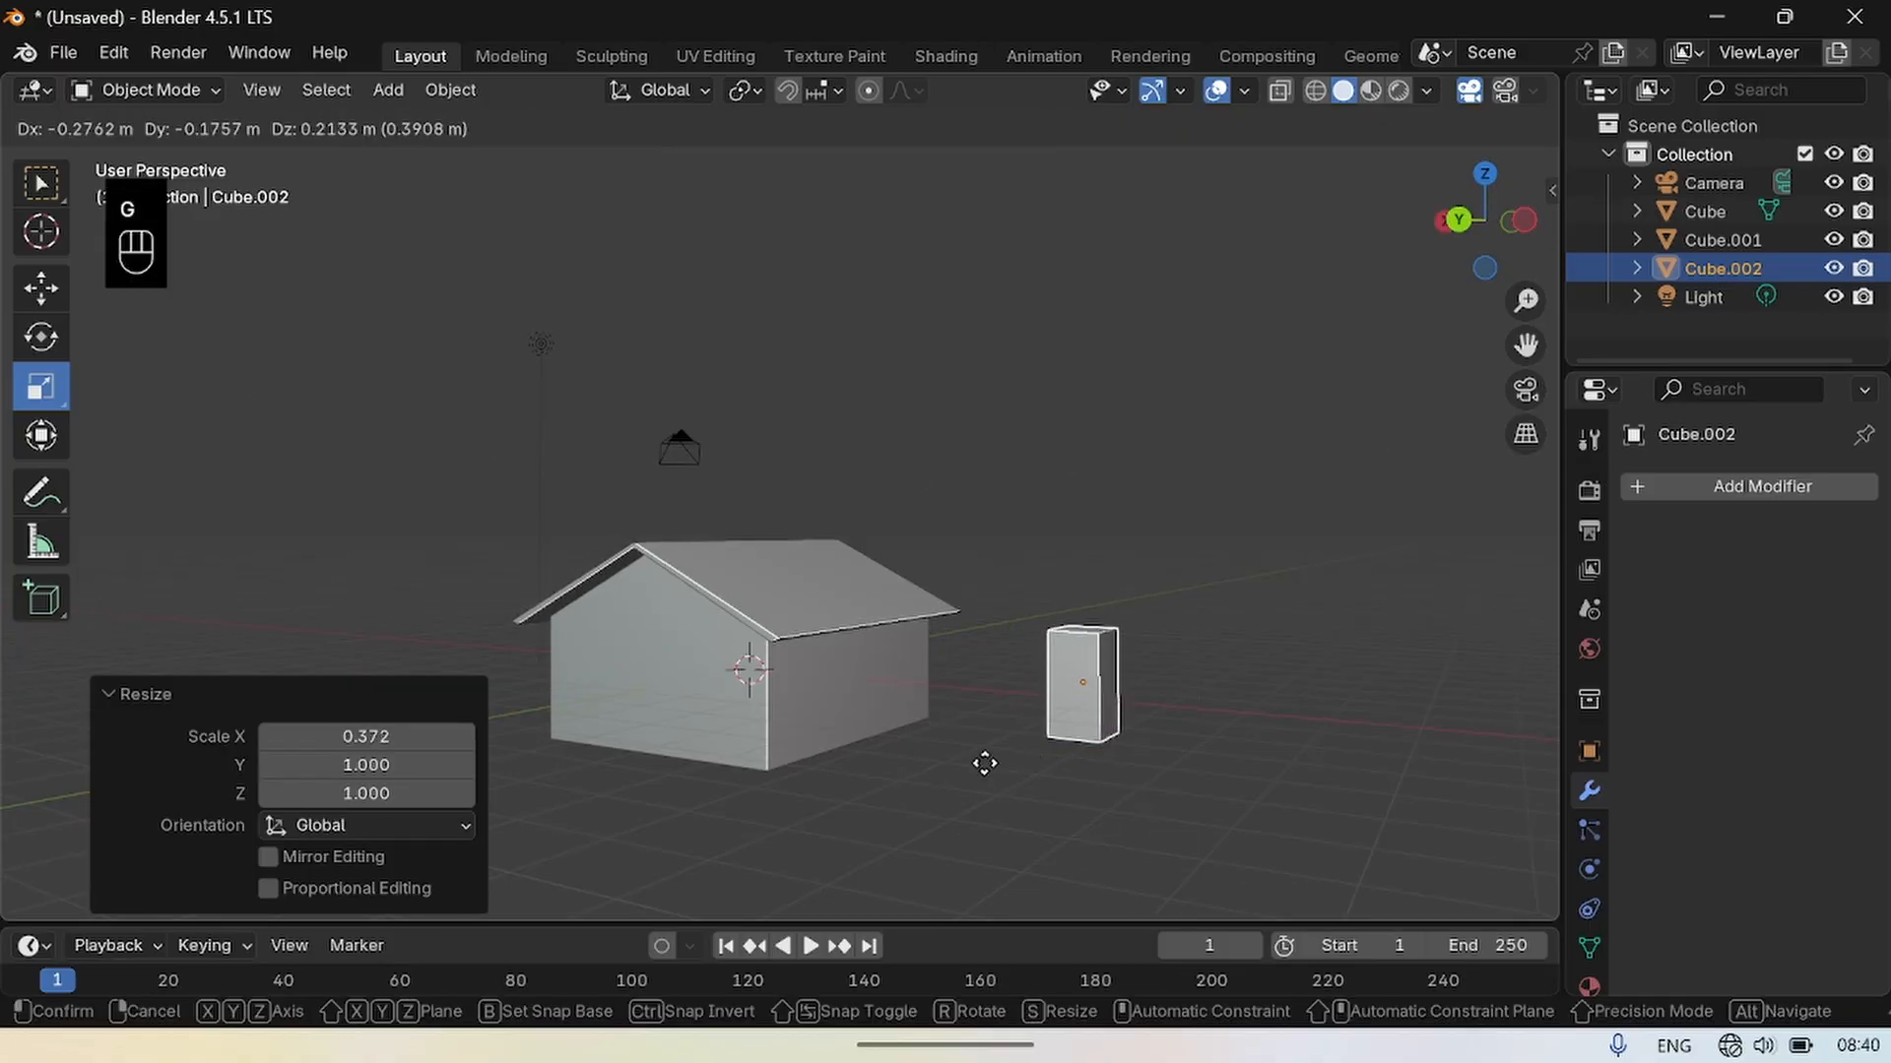
left_click(1217, 866)
key("ctrl+z")
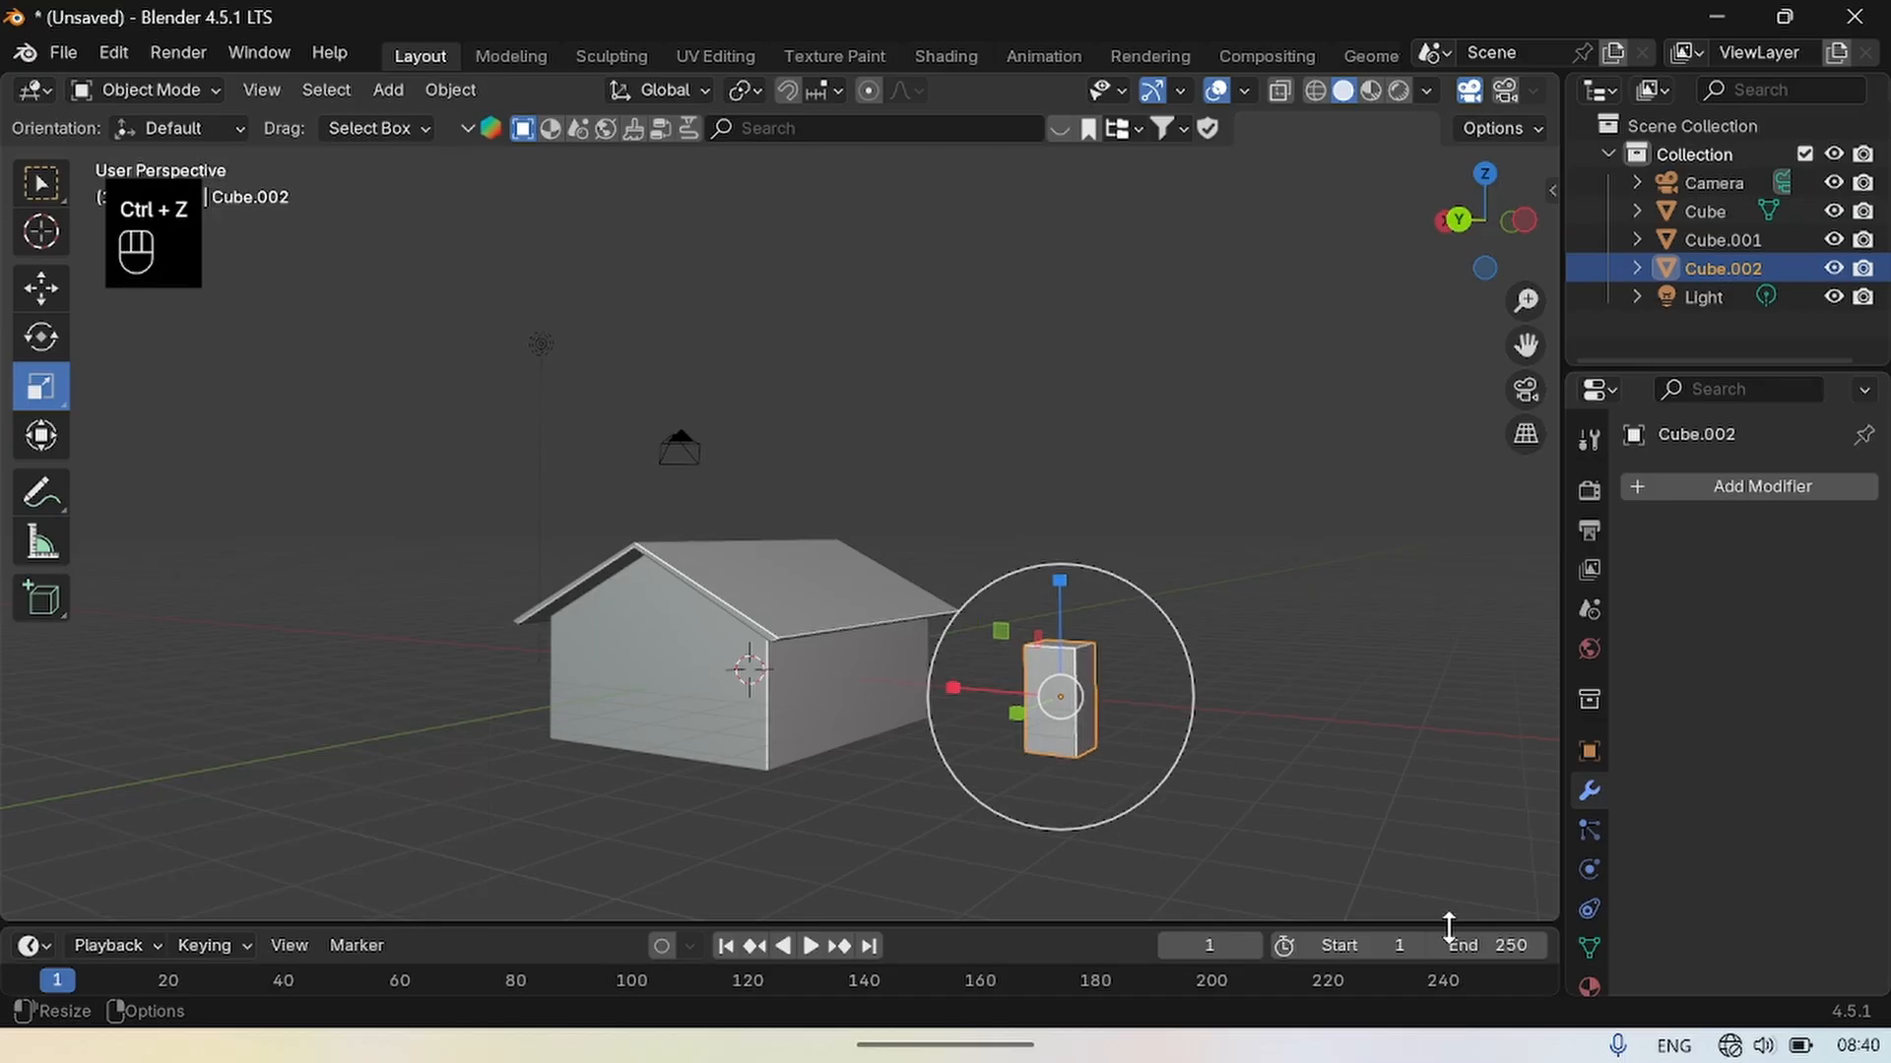
key("g")
key("x")
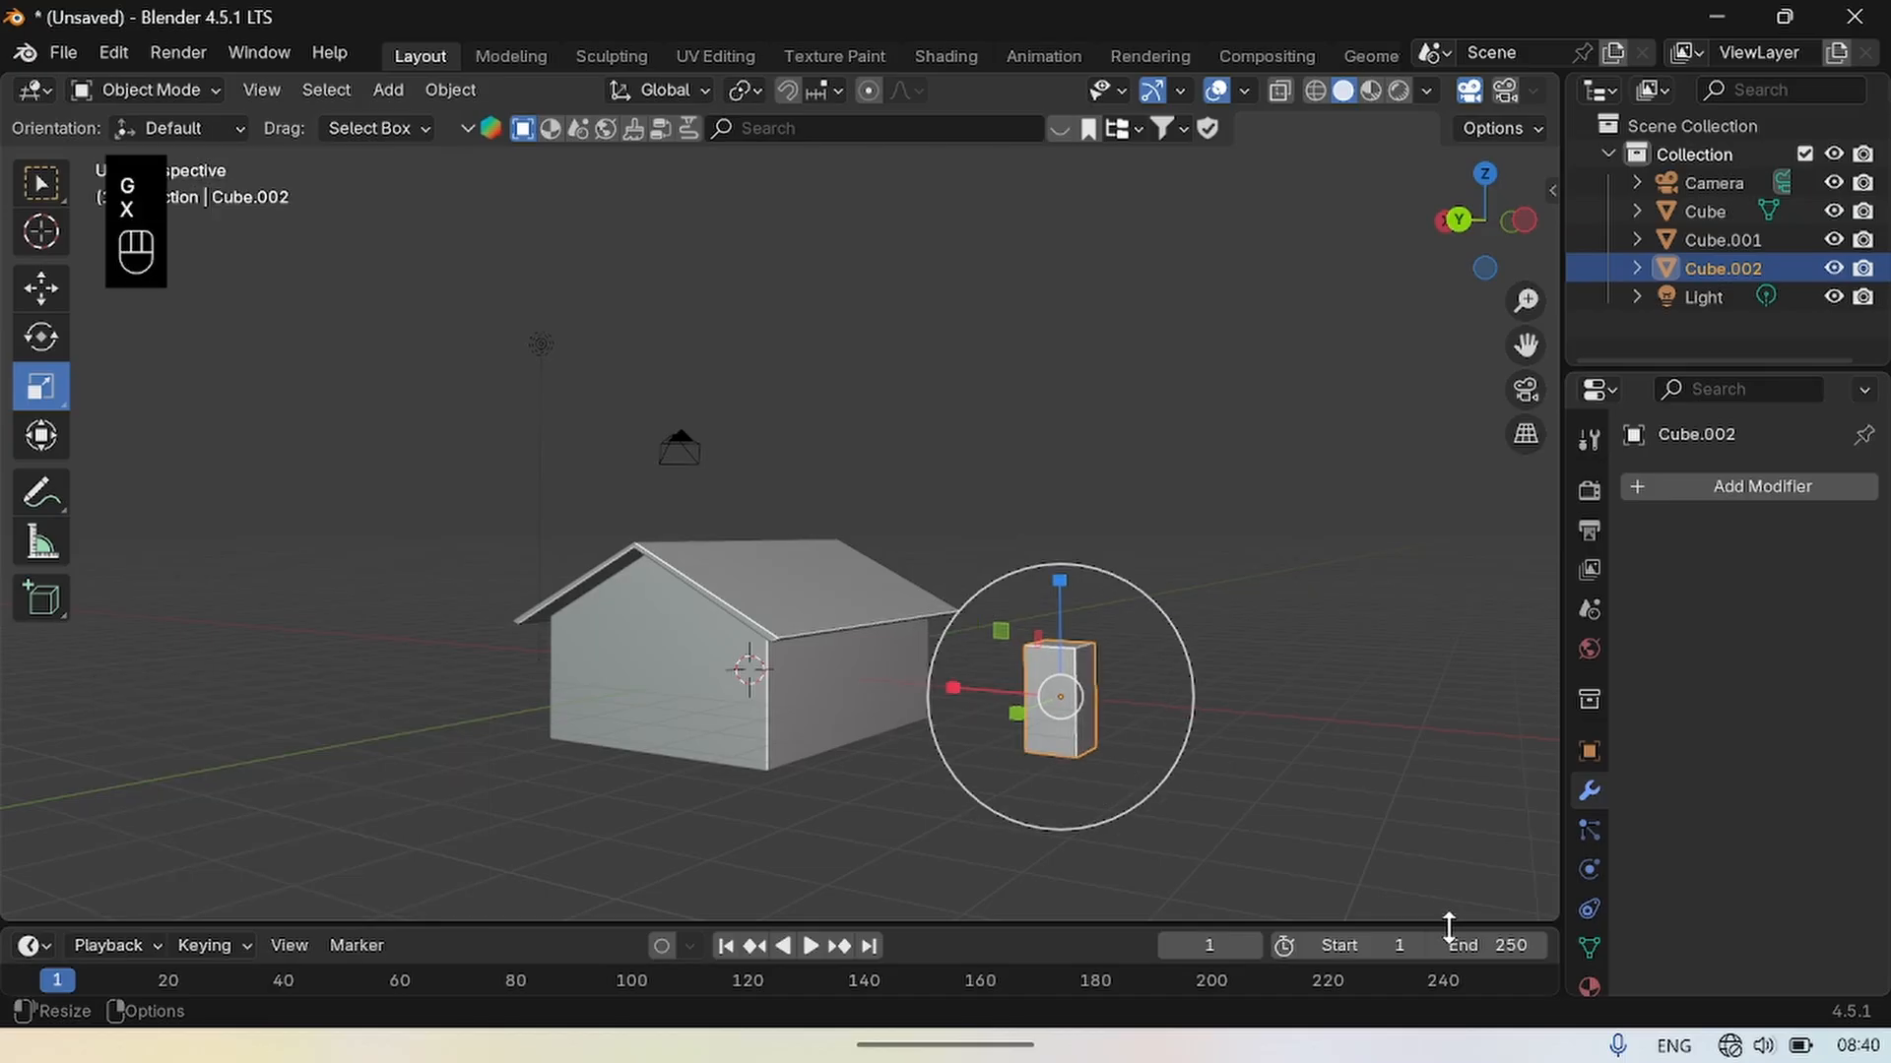
left_click(1153, 760)
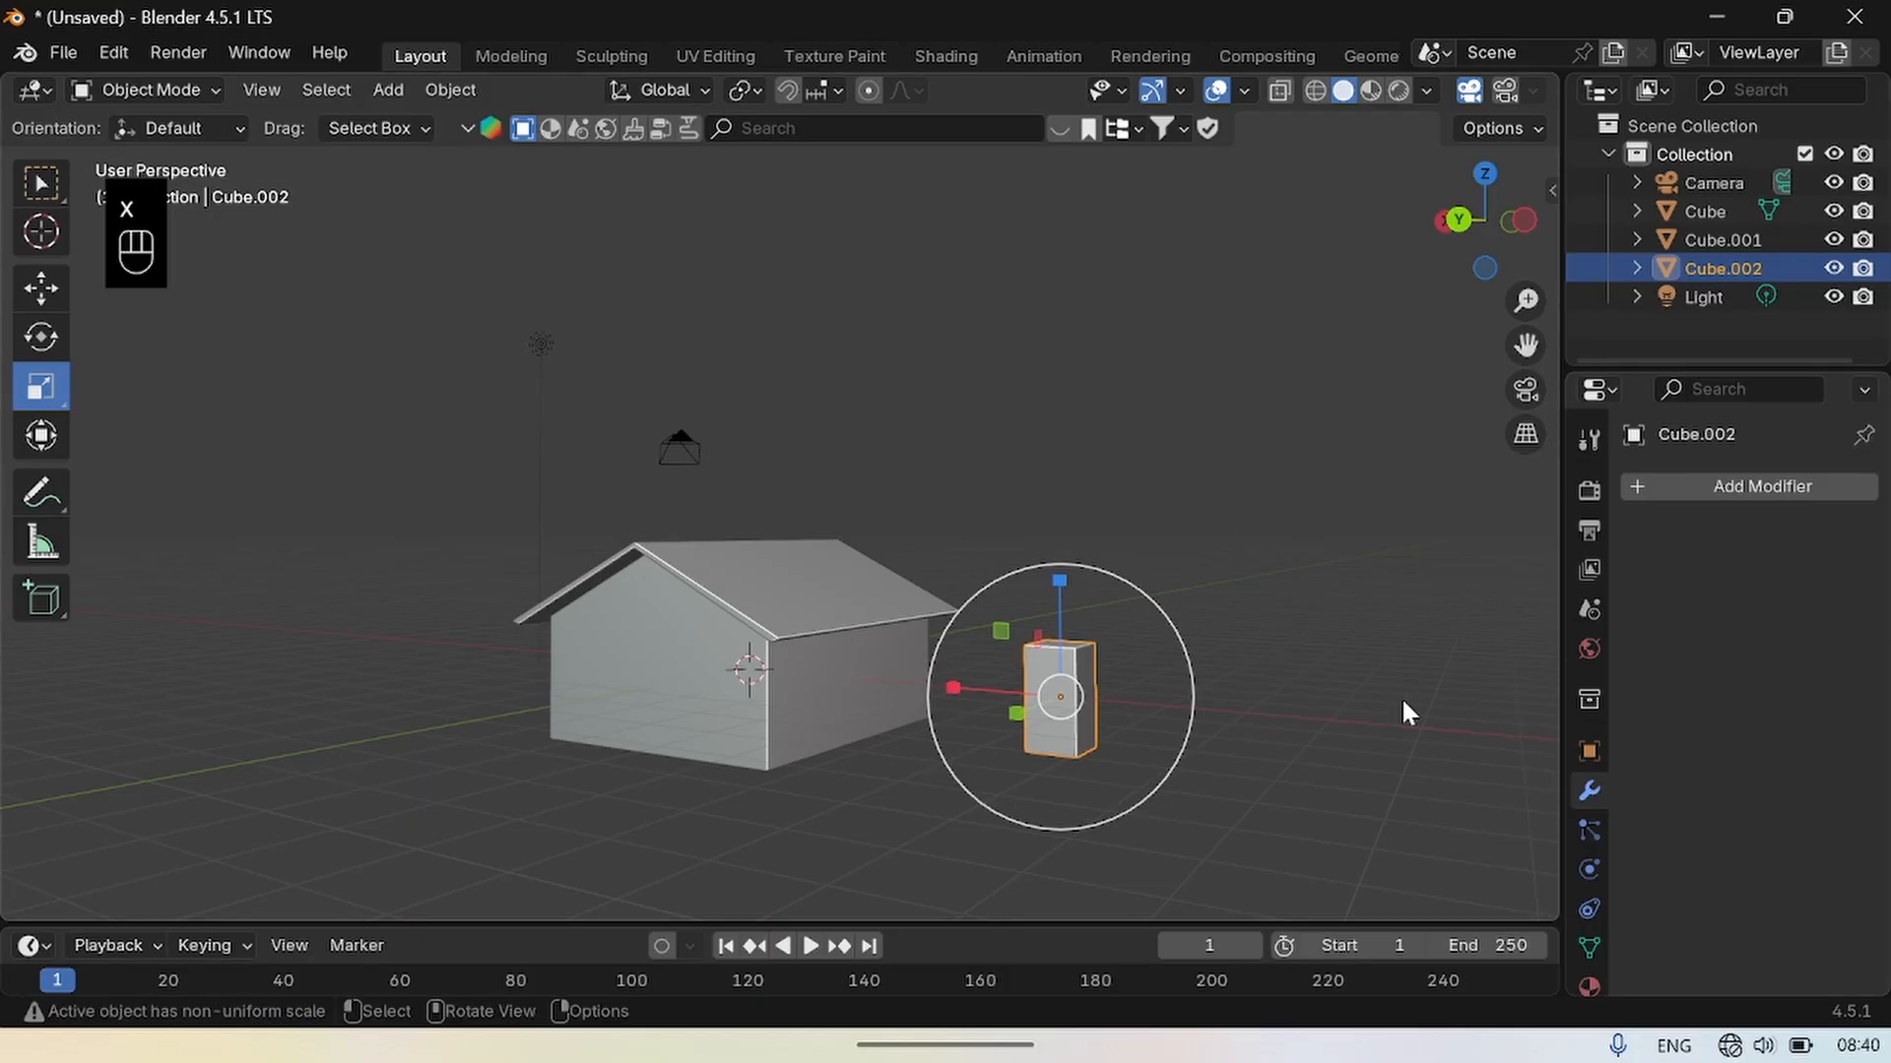
Move the door-sized block about 3.42 m along the global X axis into the side wall of the house.
left_click(1040, 682)
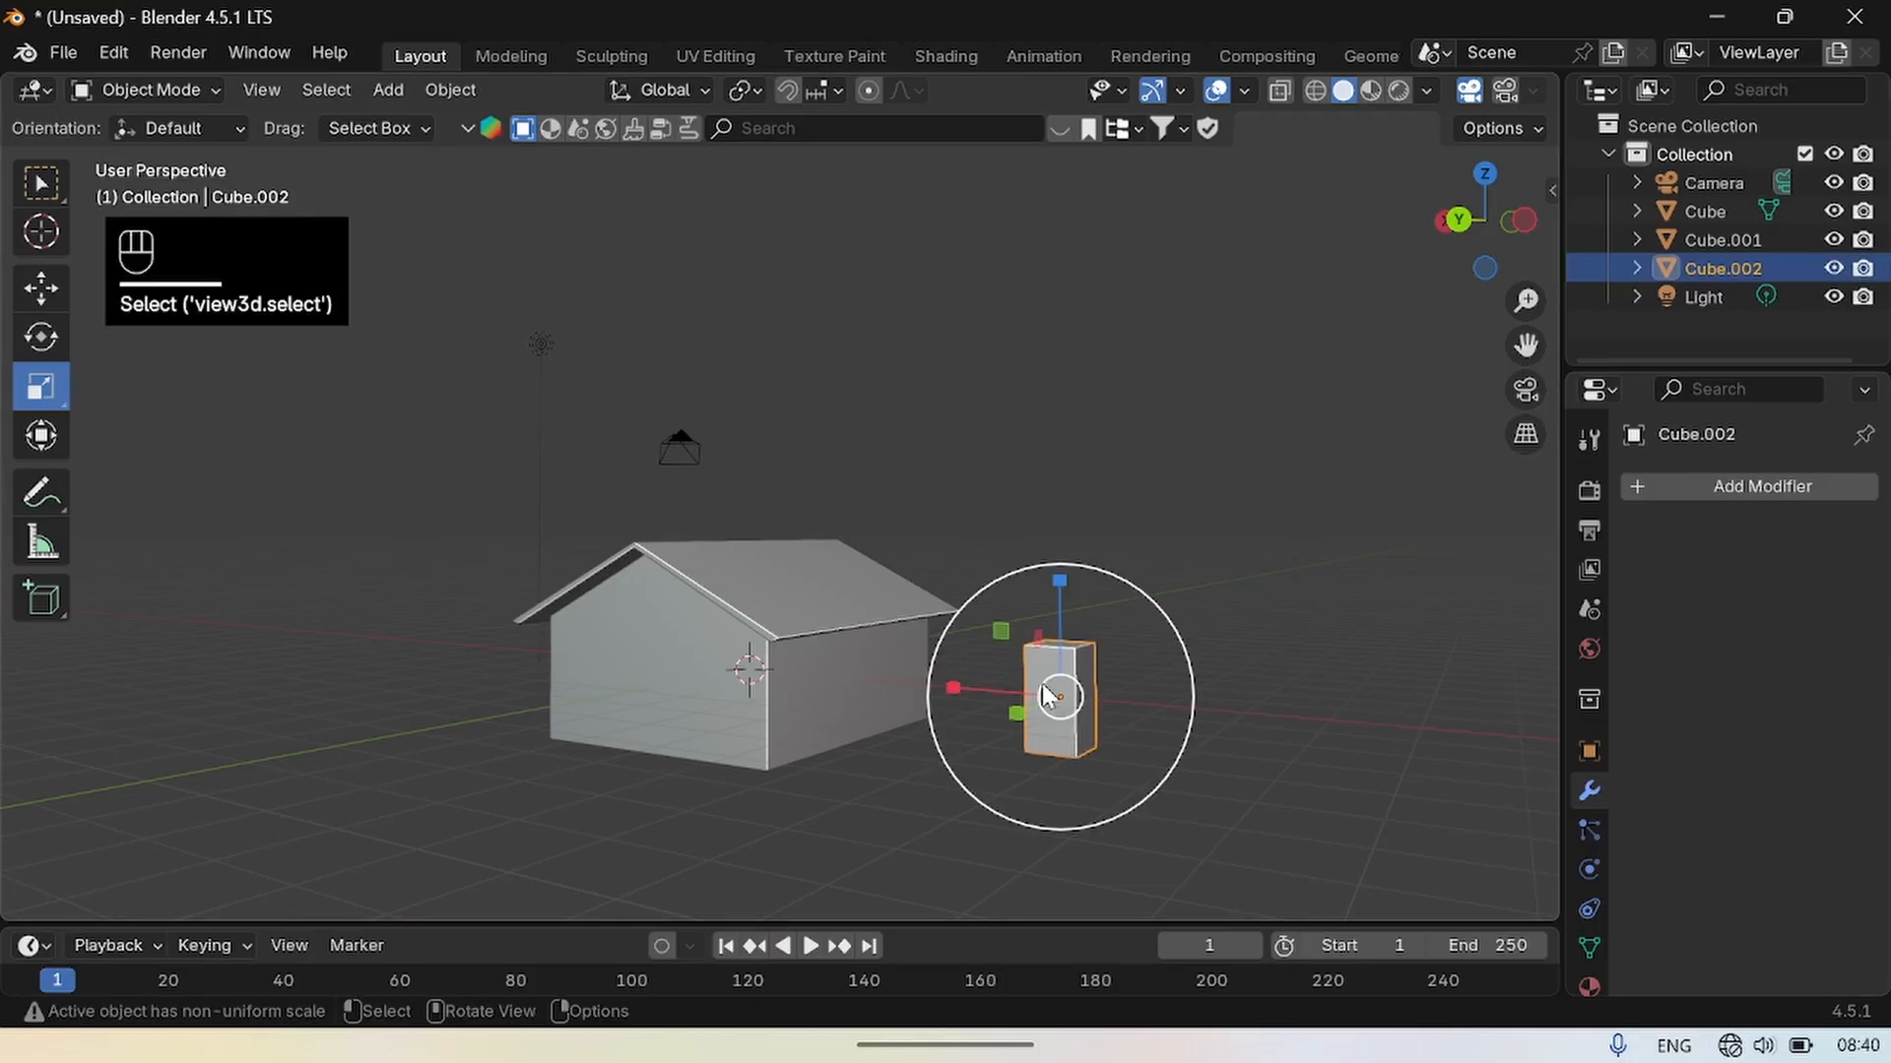
key("g")
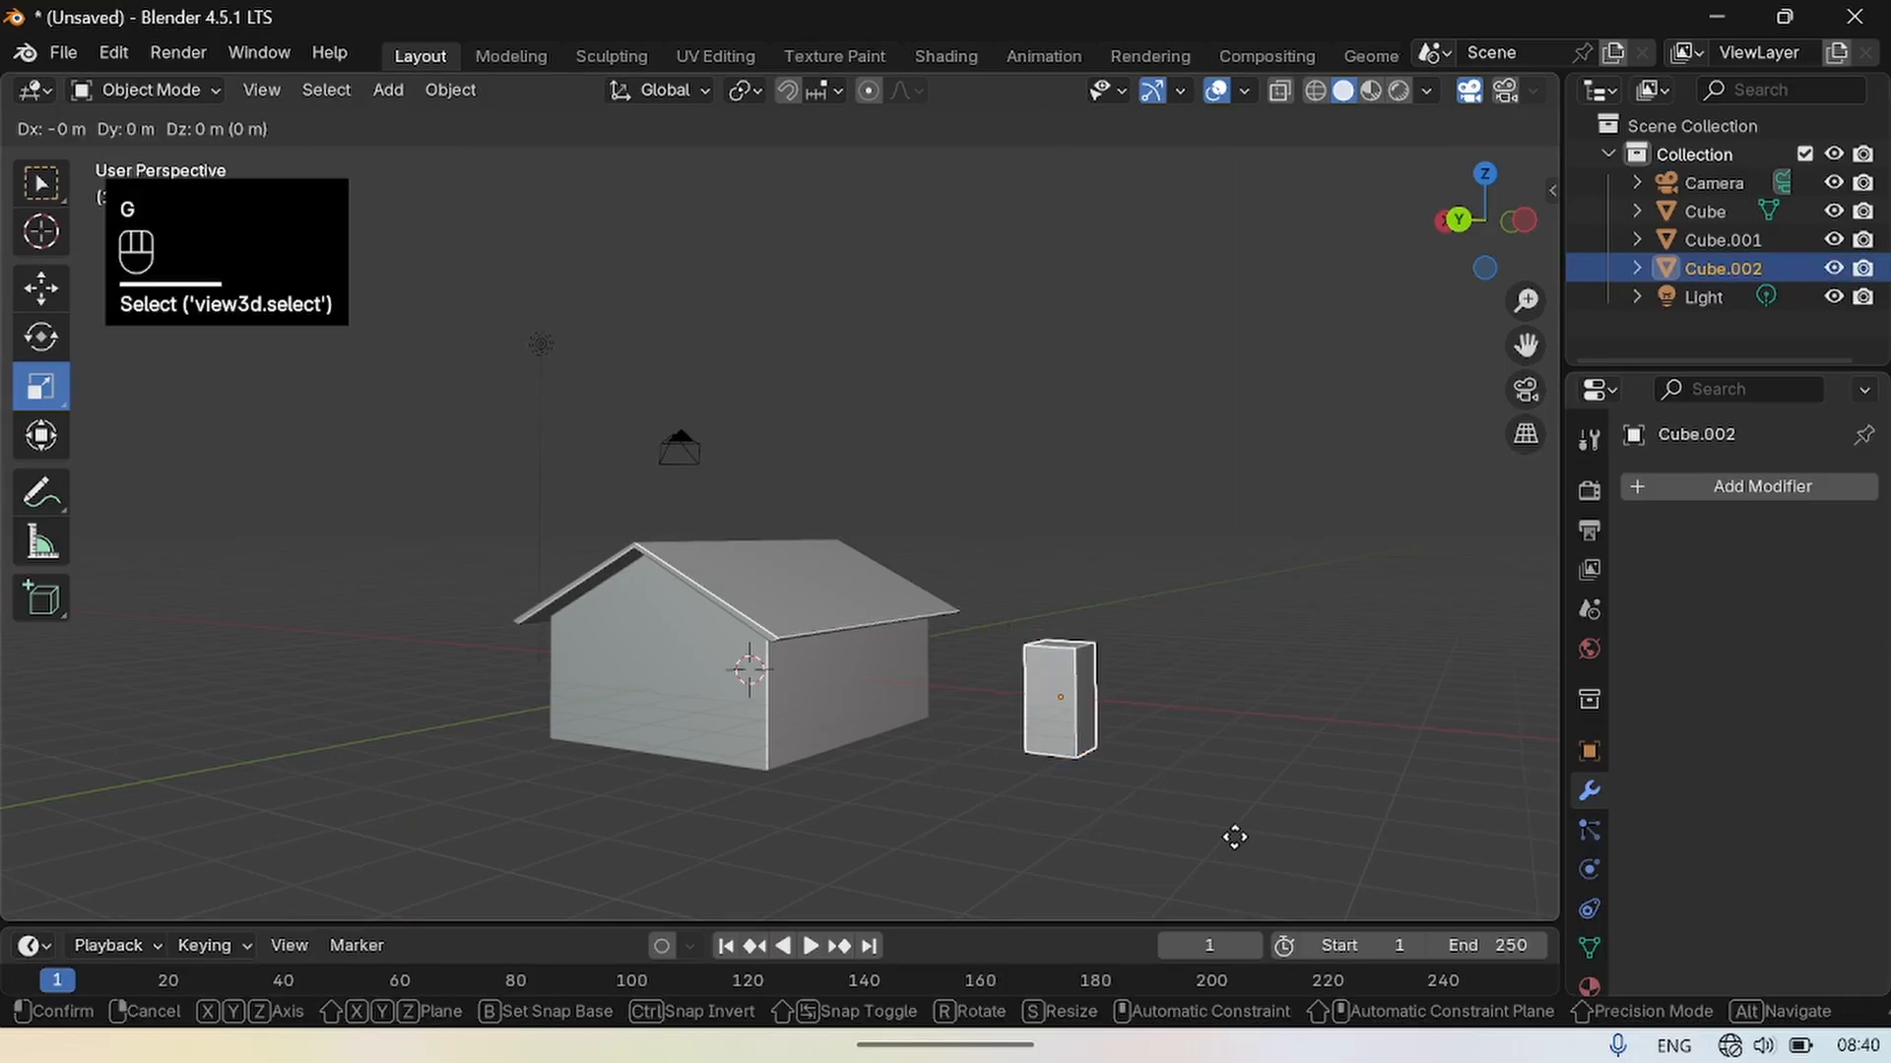
key("x")
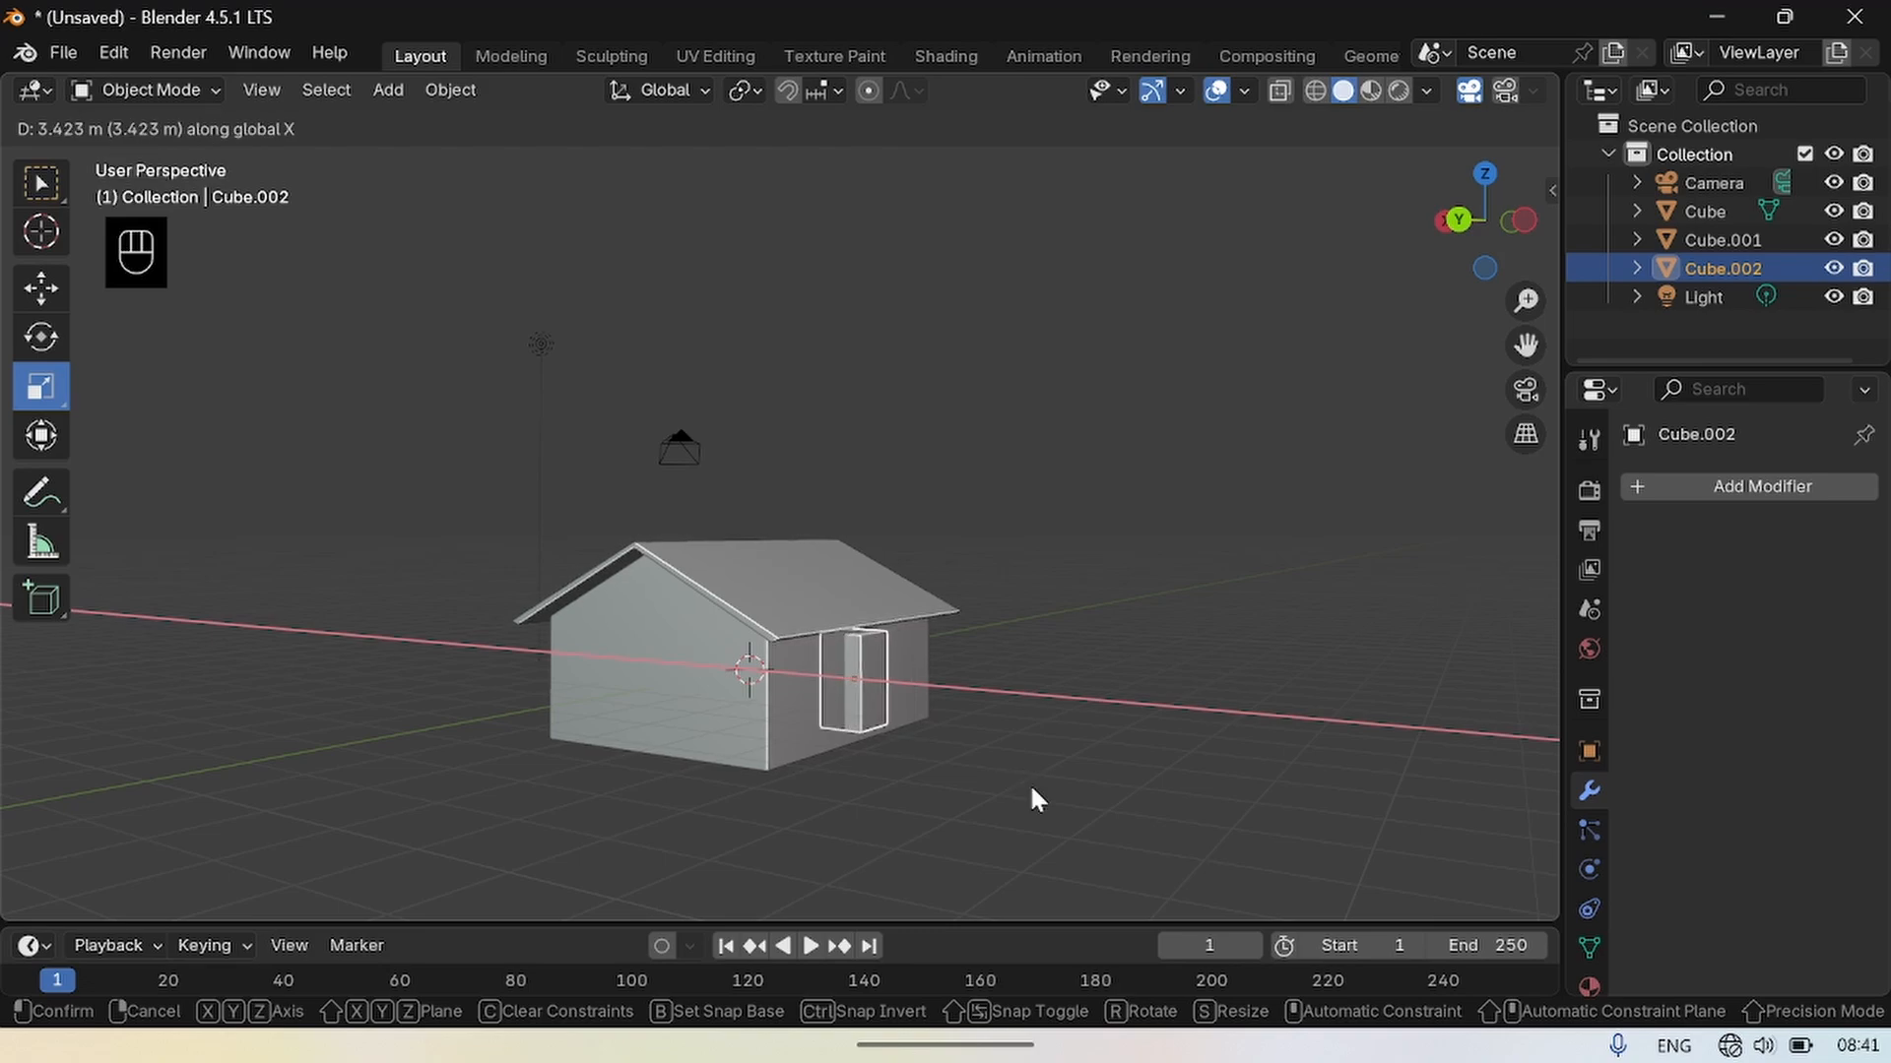
left_click(1032, 789)
Lower the block by about 0.15 m along Z, reduce its height, and deselect it.
left_click_drag(1502, 240, 1369, 279)
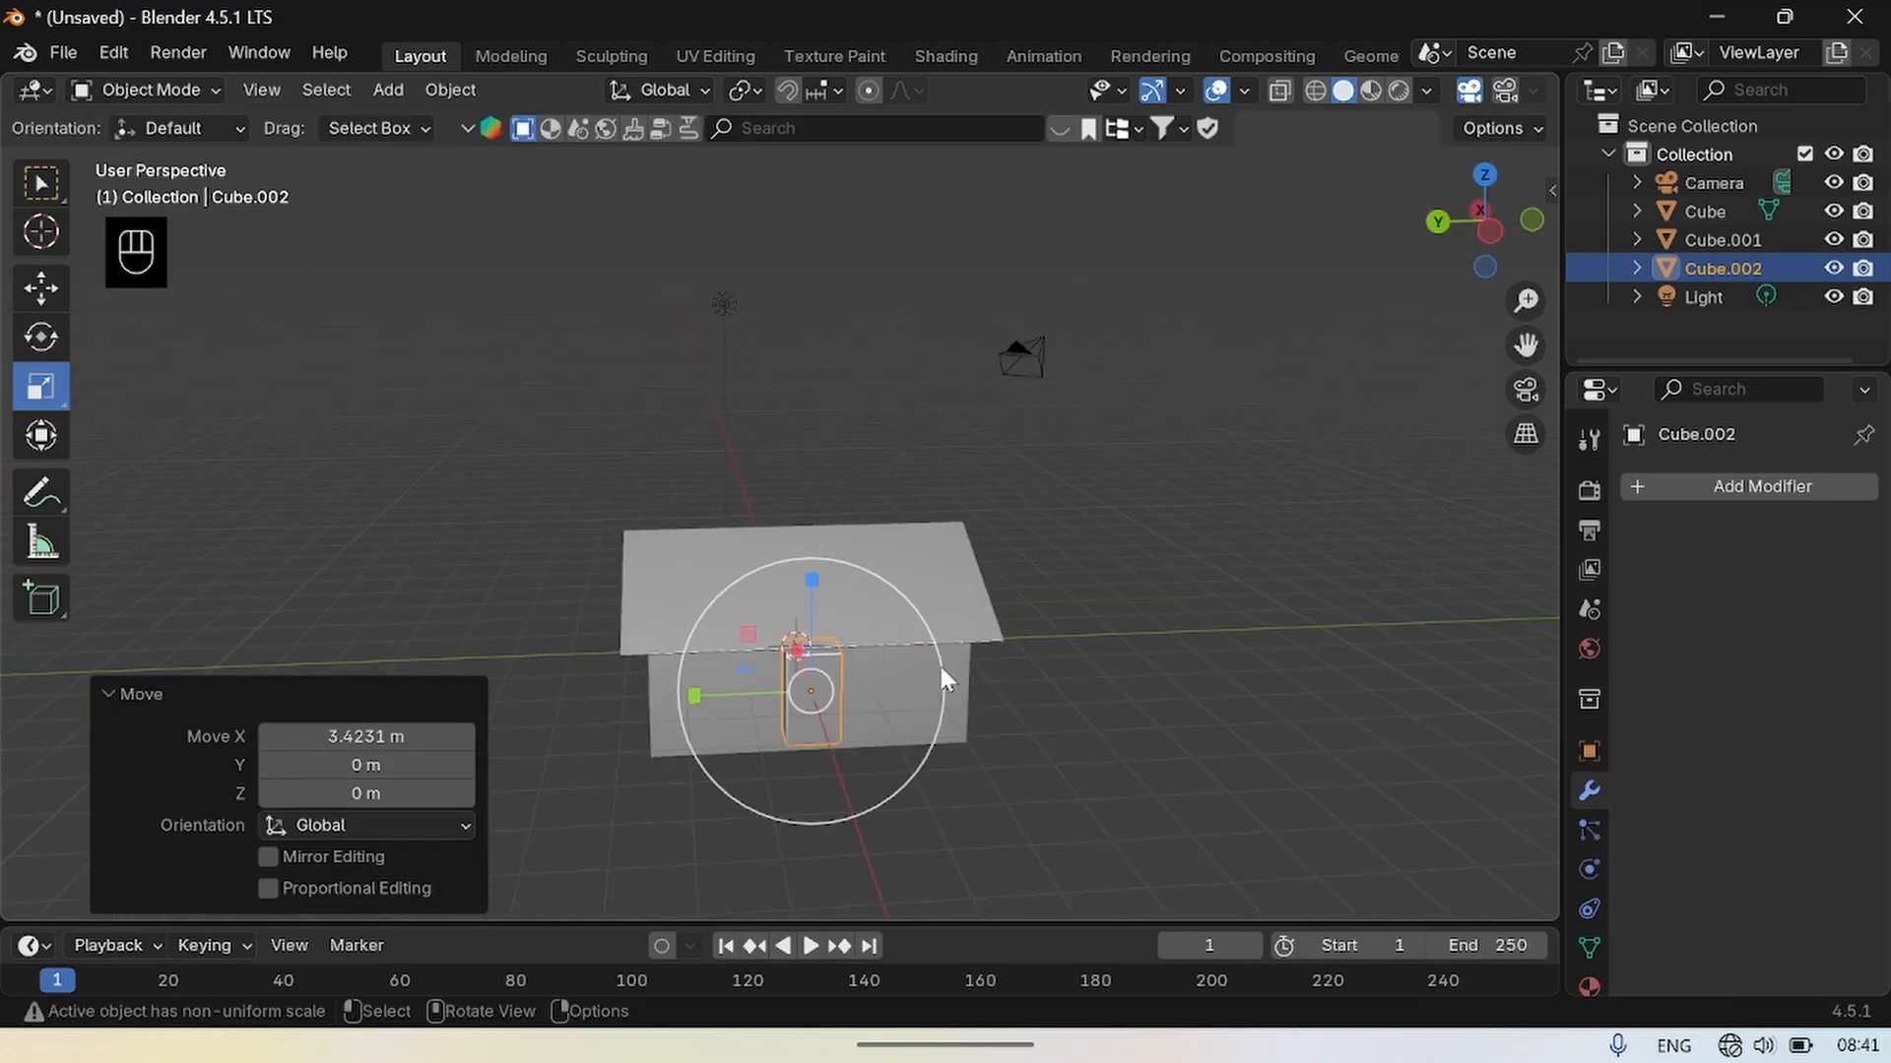
left_click(41, 288)
left_click_drag(812, 588, 1320, 643)
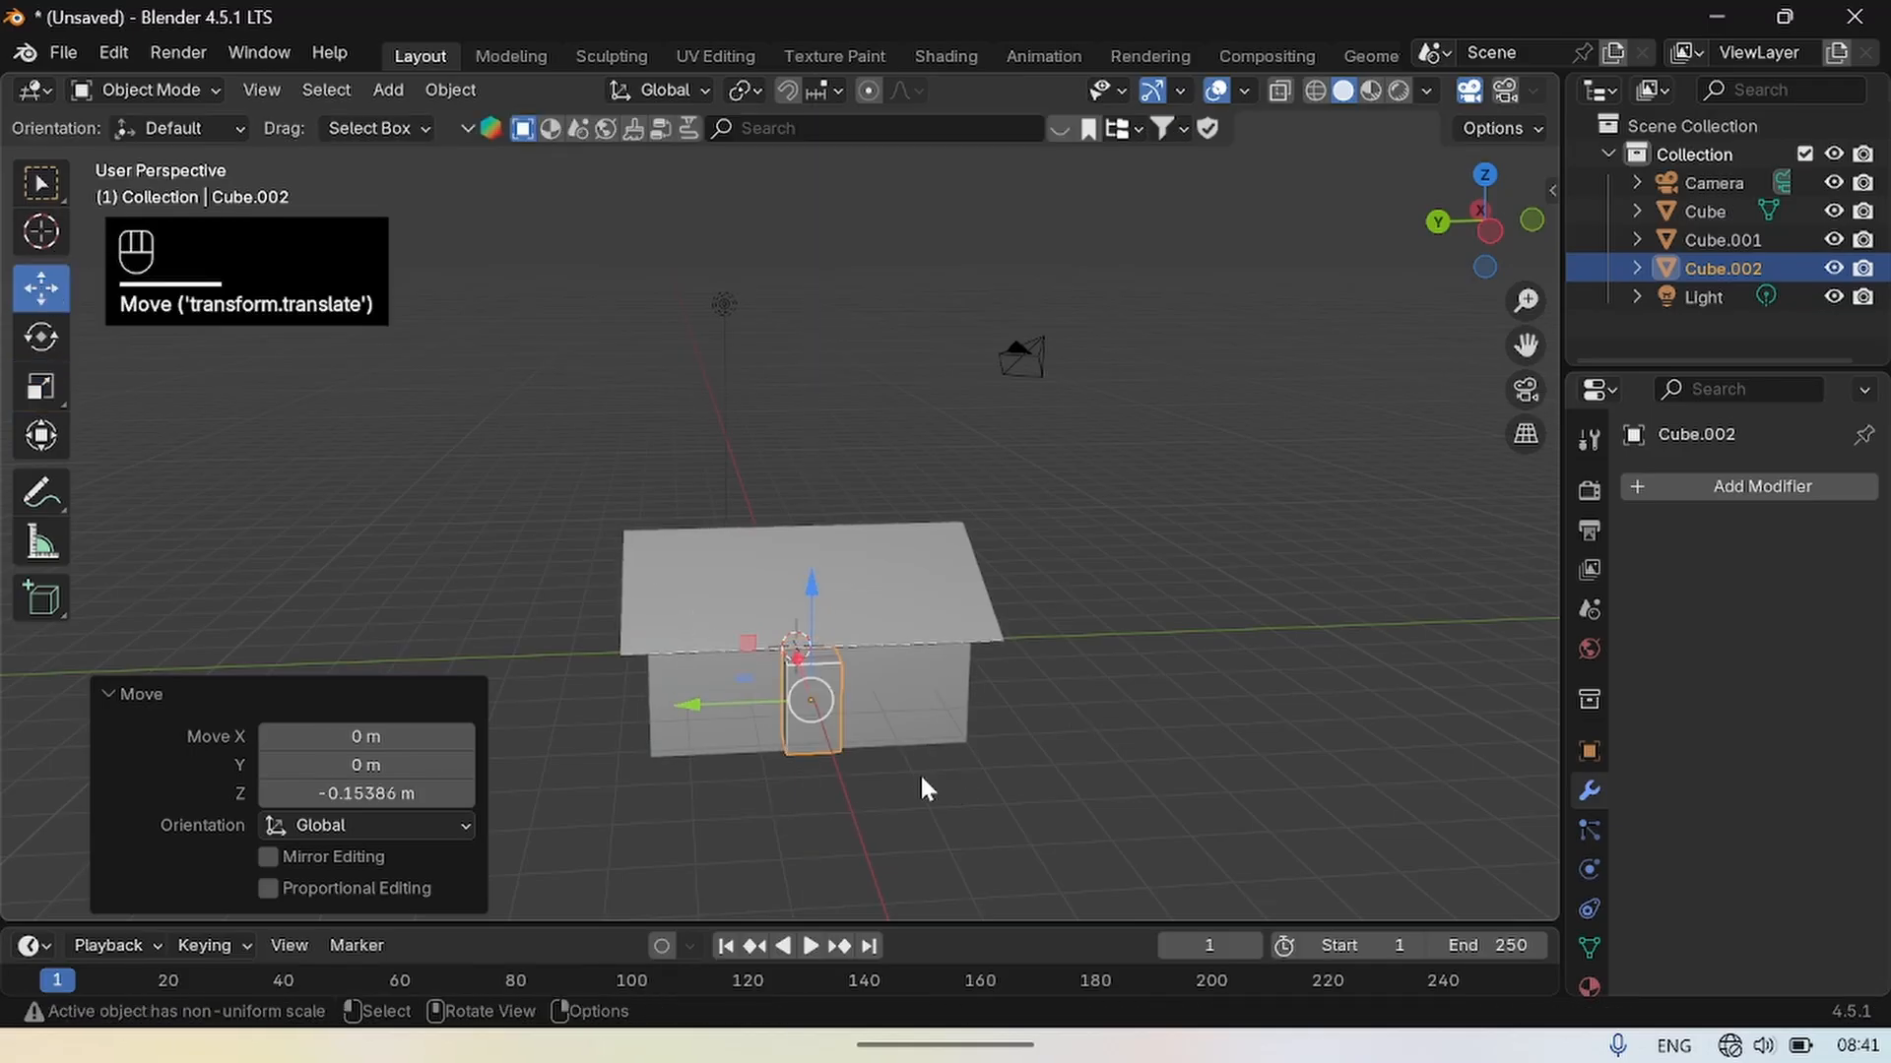
left_click(40, 386)
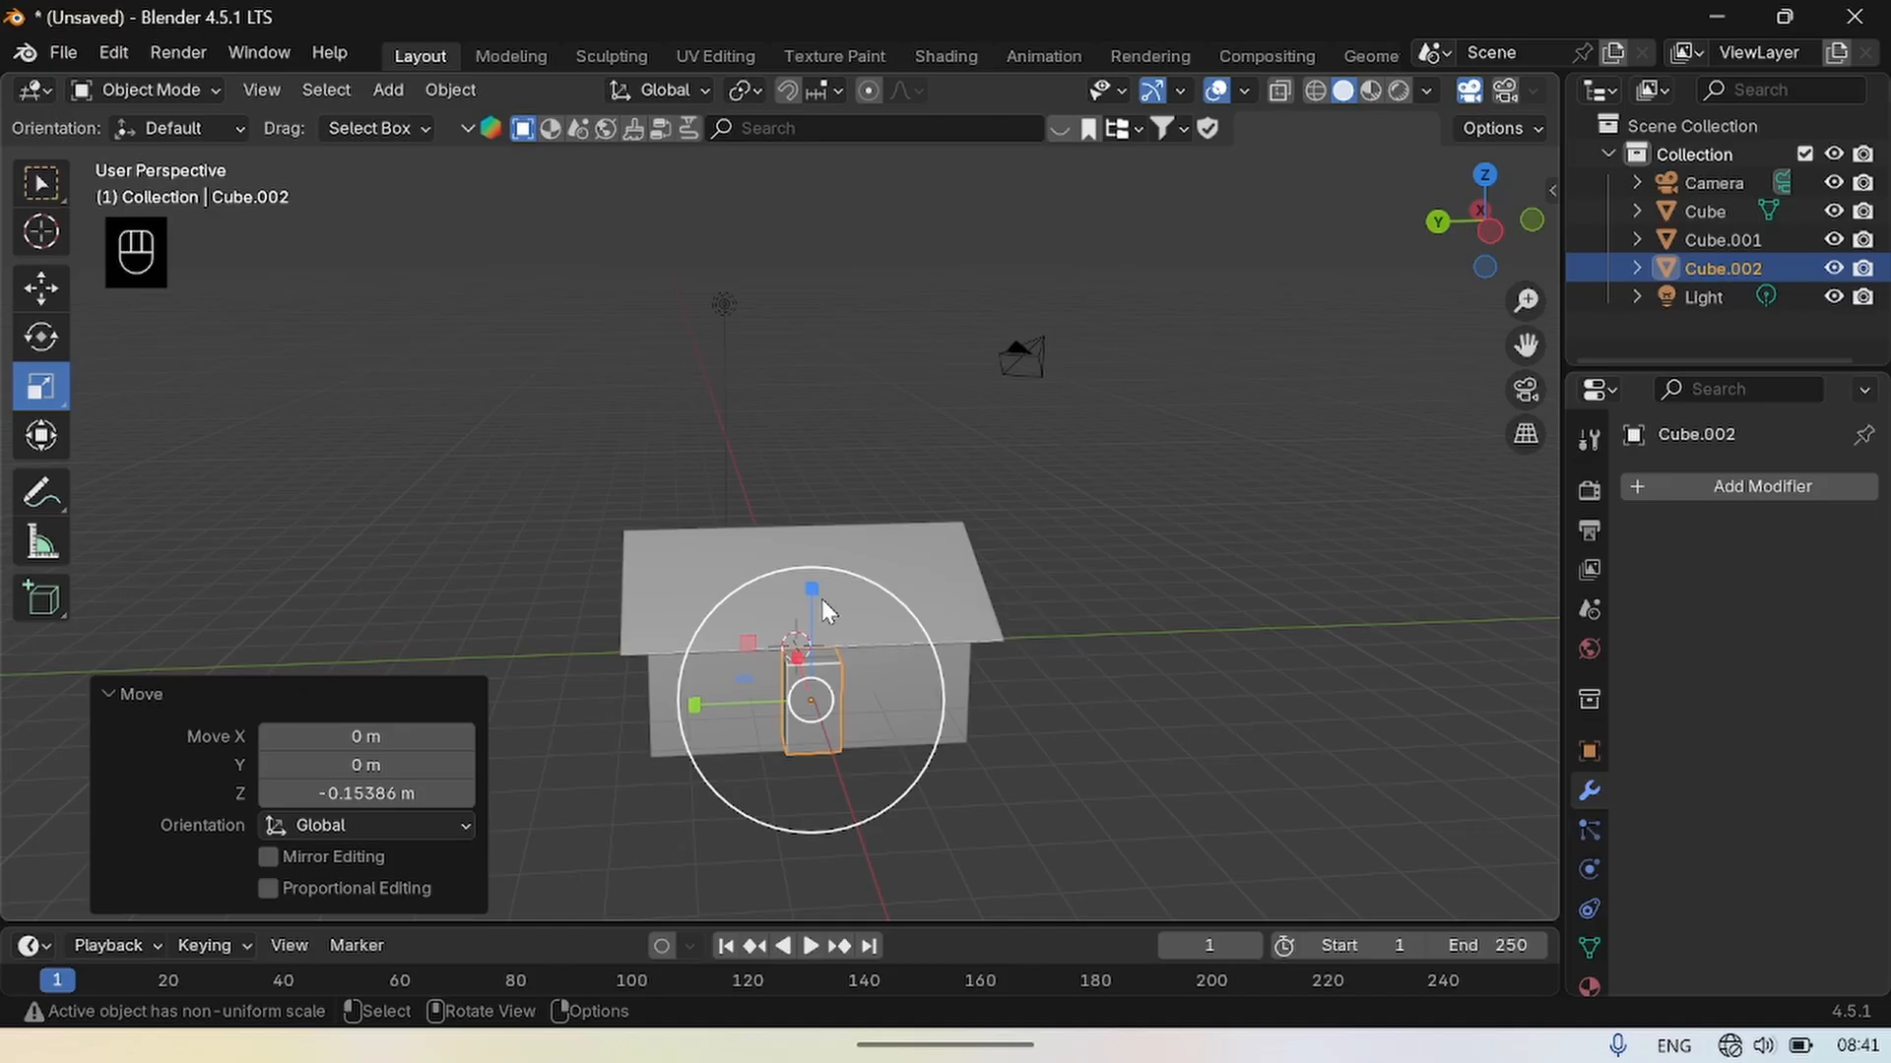
left_click_drag(813, 590, 1315, 659)
left_click(1343, 561)
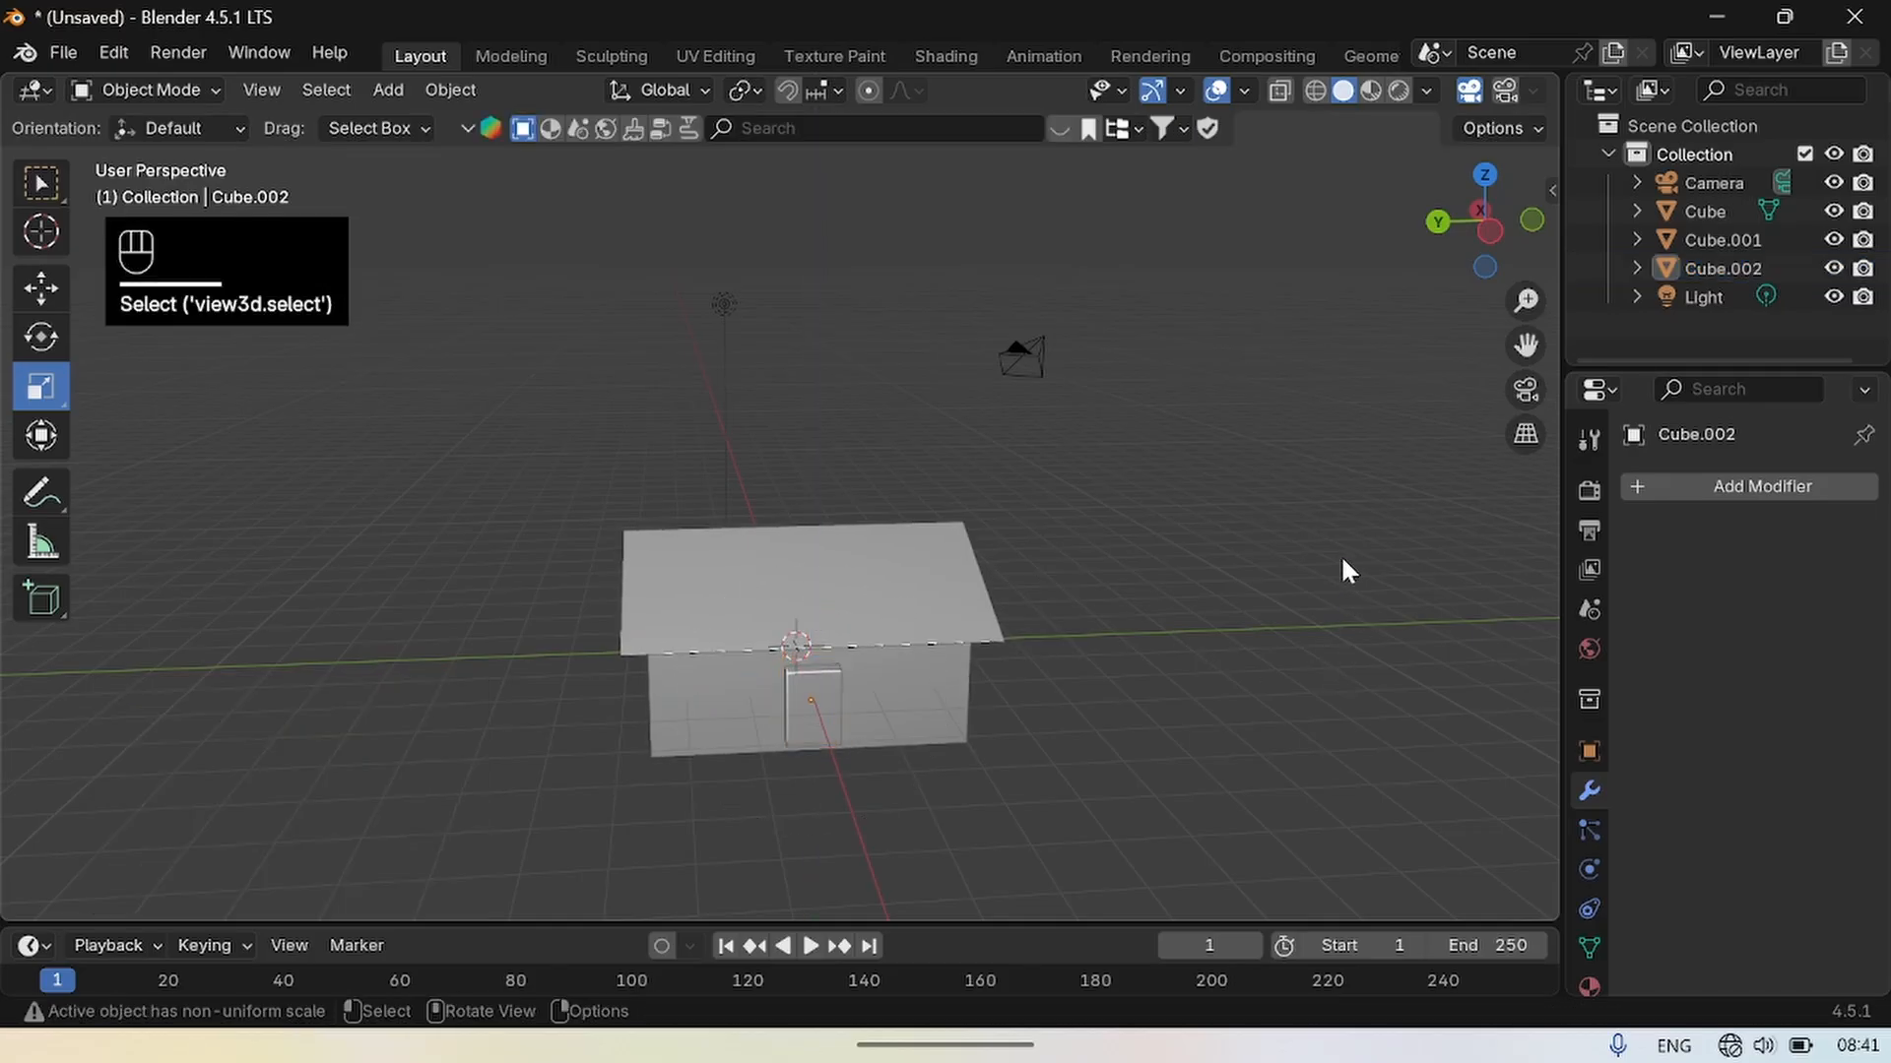
Scale the block by 1.33 along Z and raise it about 0.14 m within the side wall.
left_click_drag(1481, 264, 1363, 280)
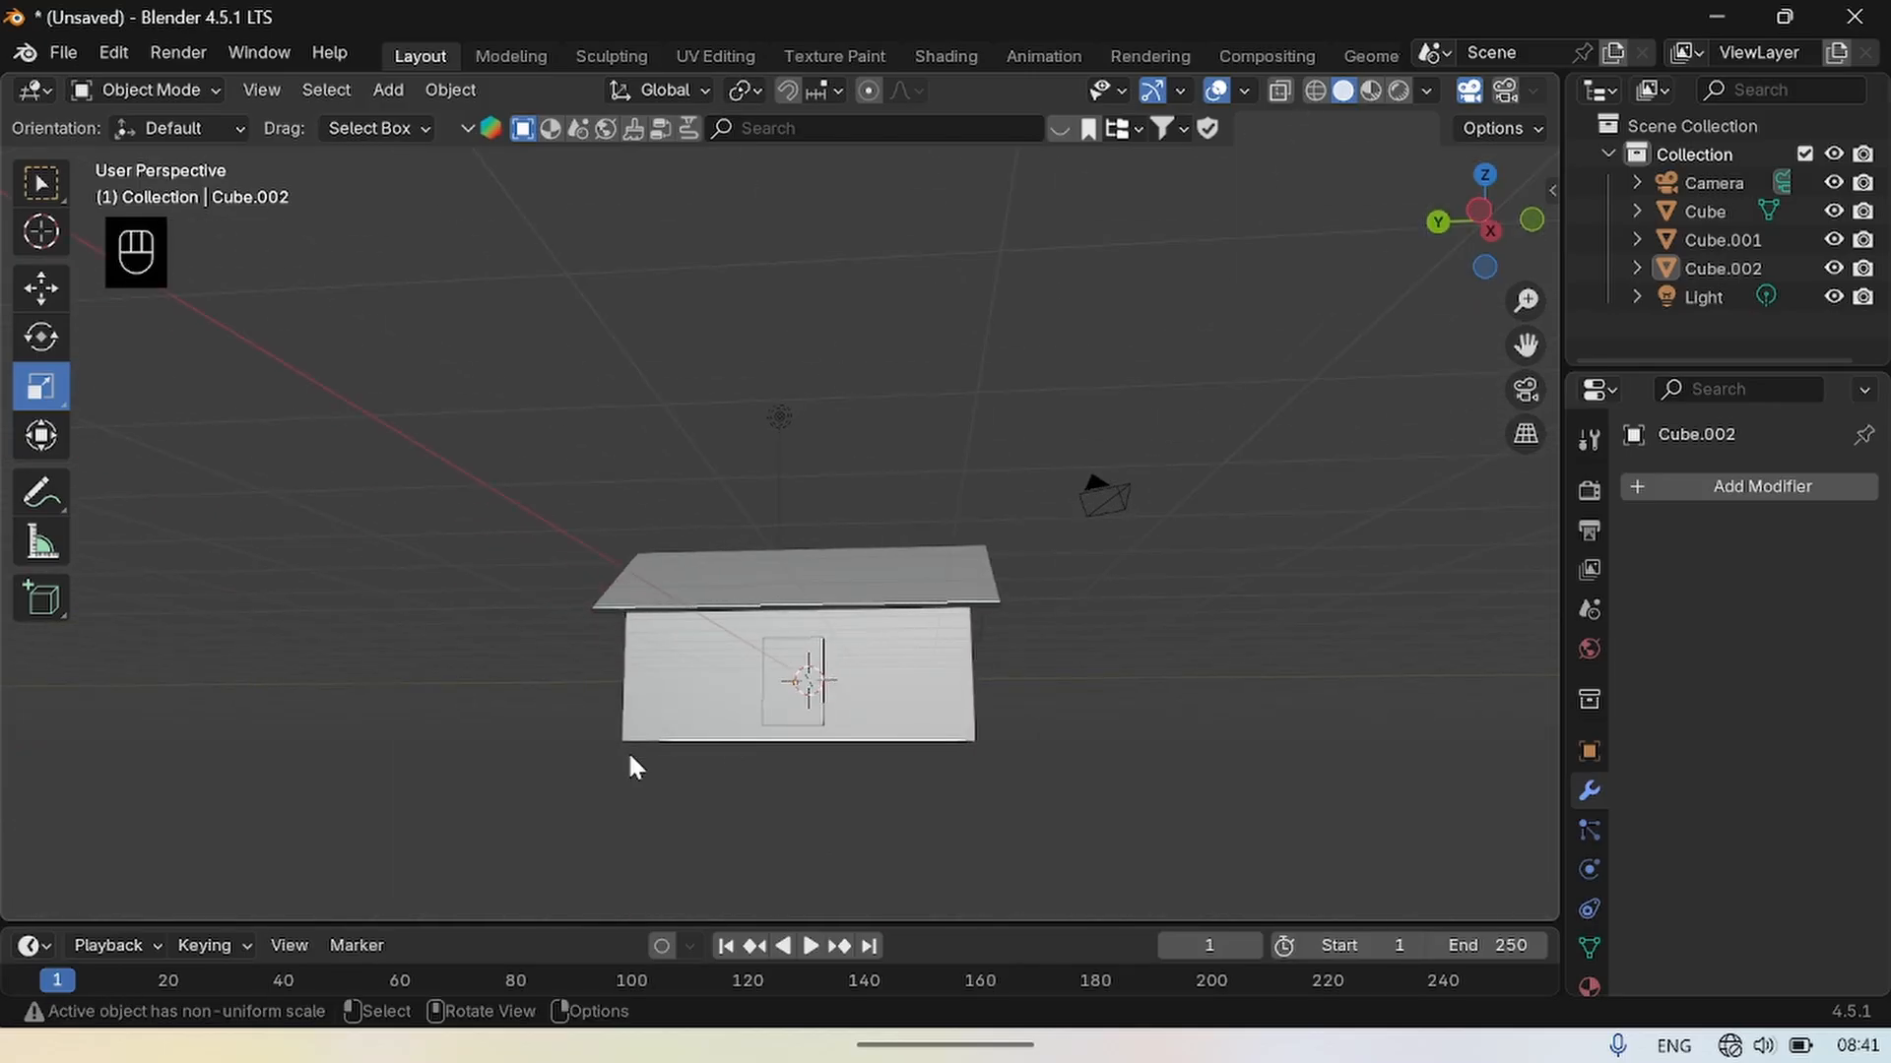
left_click(802, 705)
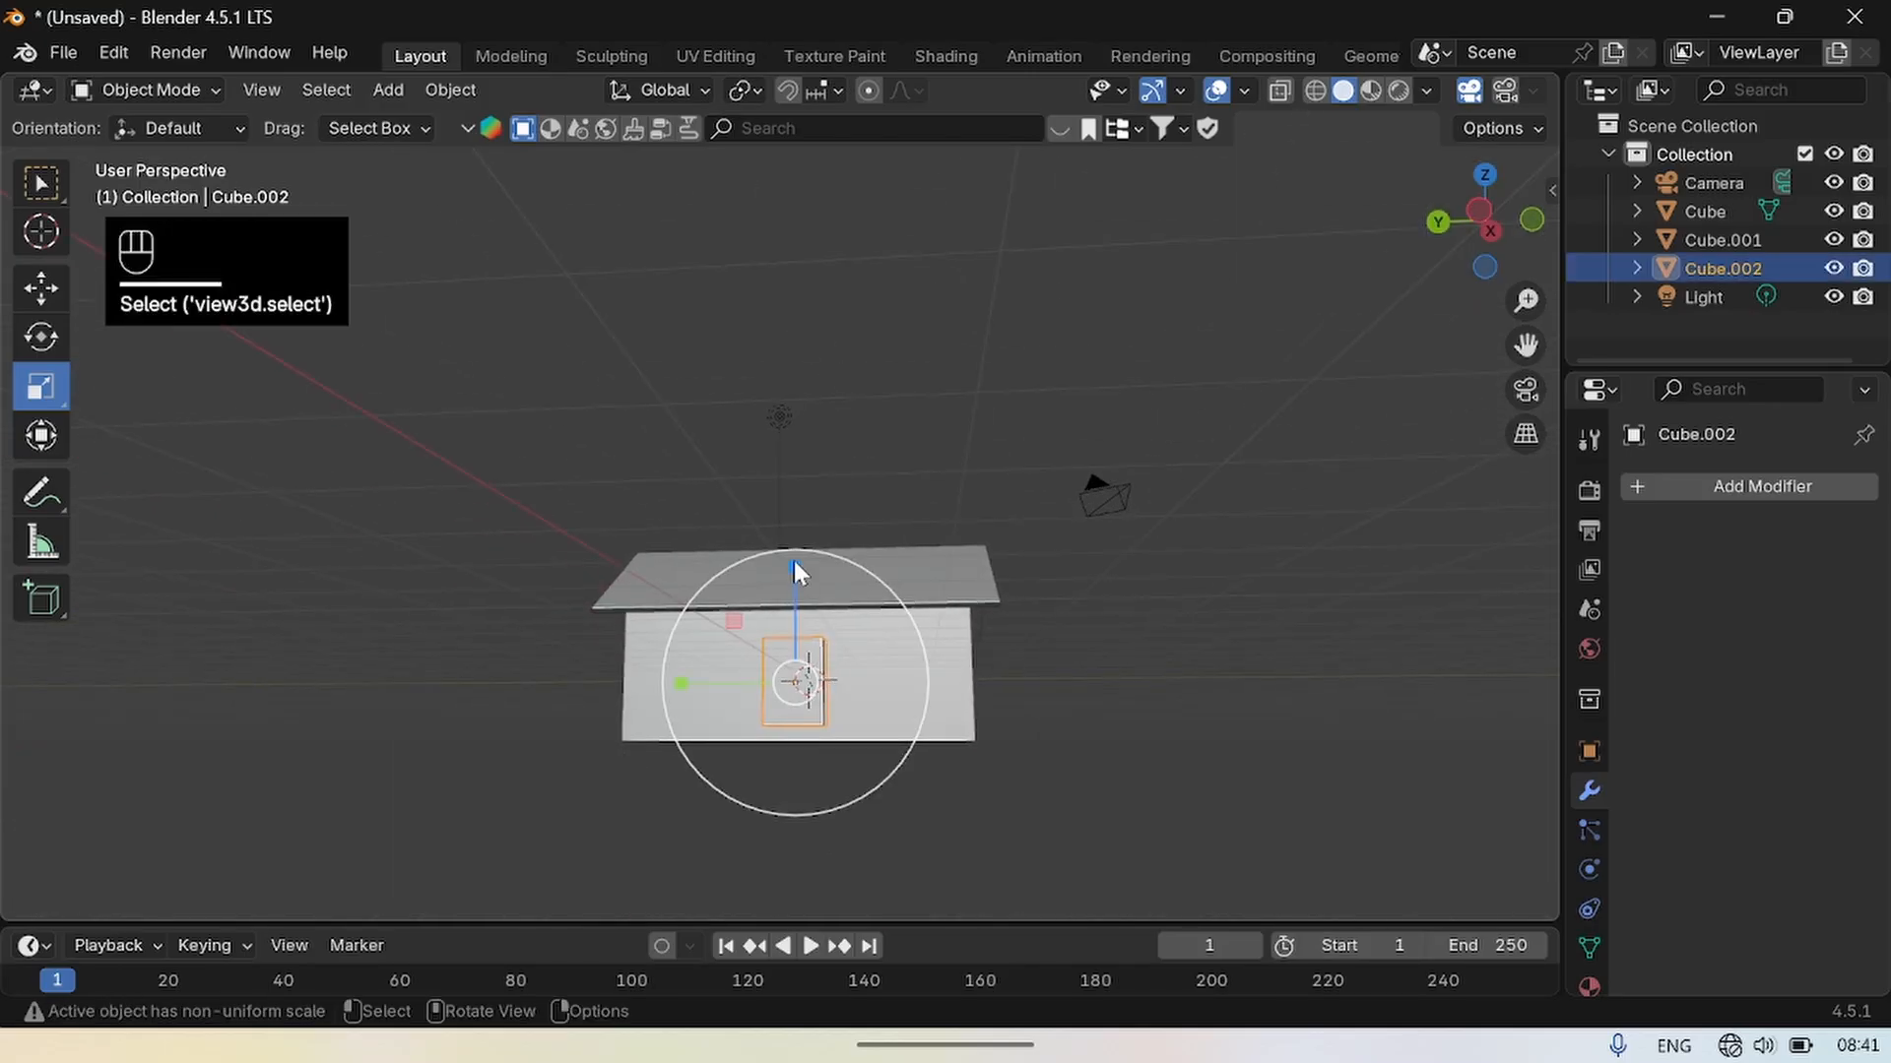
left_click_drag(793, 569, 794, 532)
left_click(41, 287)
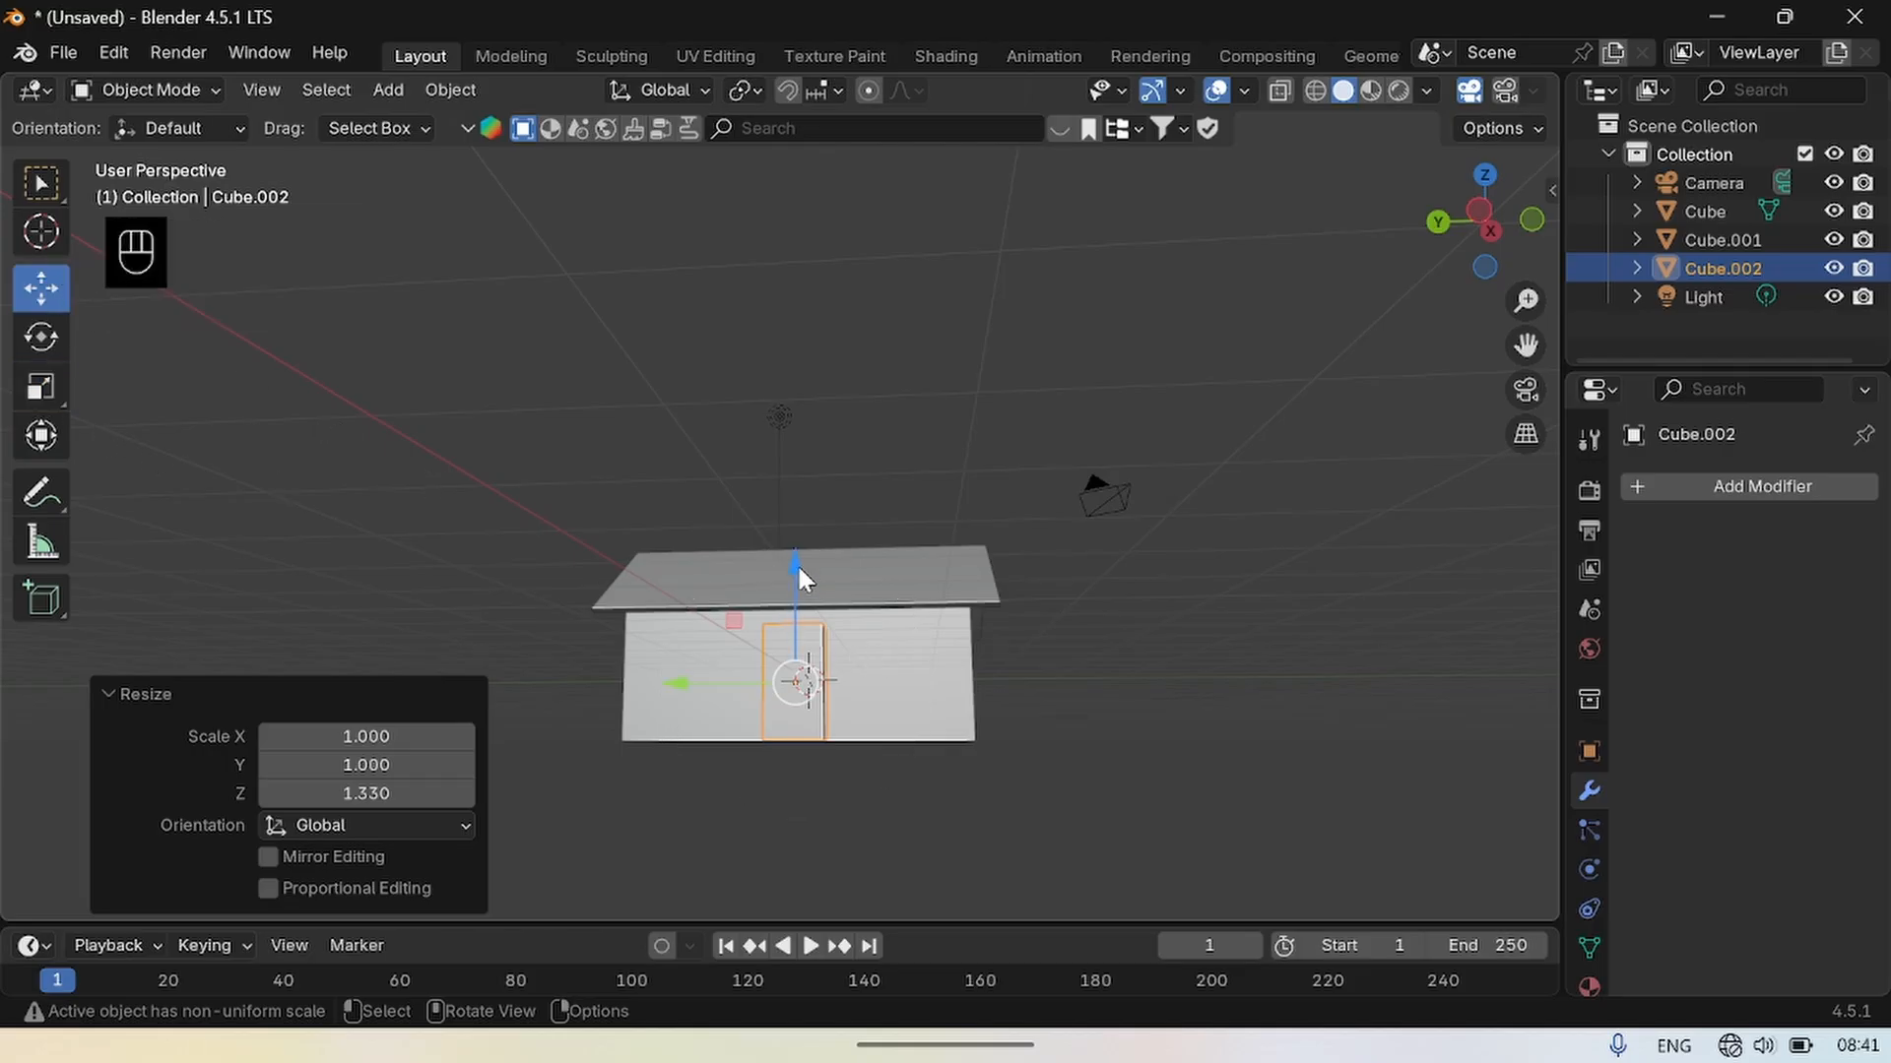
left_click_drag(798, 570, 792, 538)
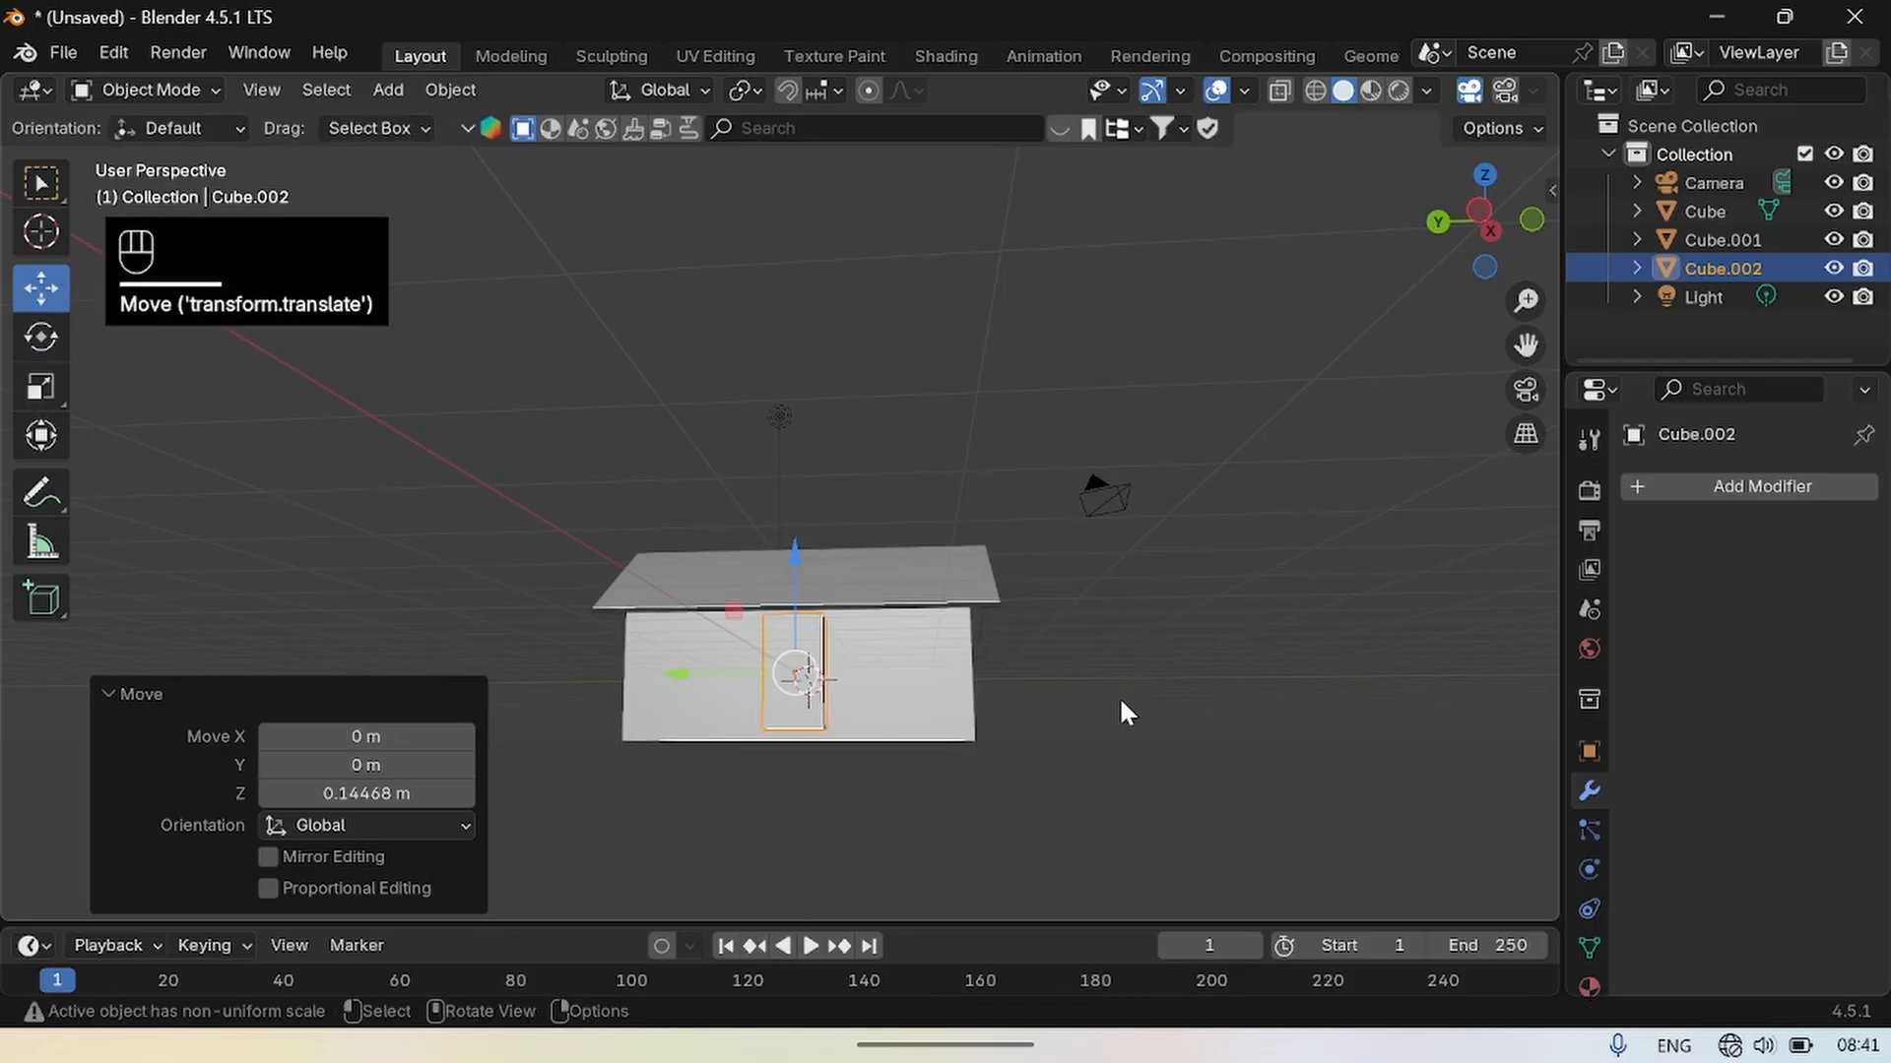
left_click(1176, 785)
left_click(1363, 590)
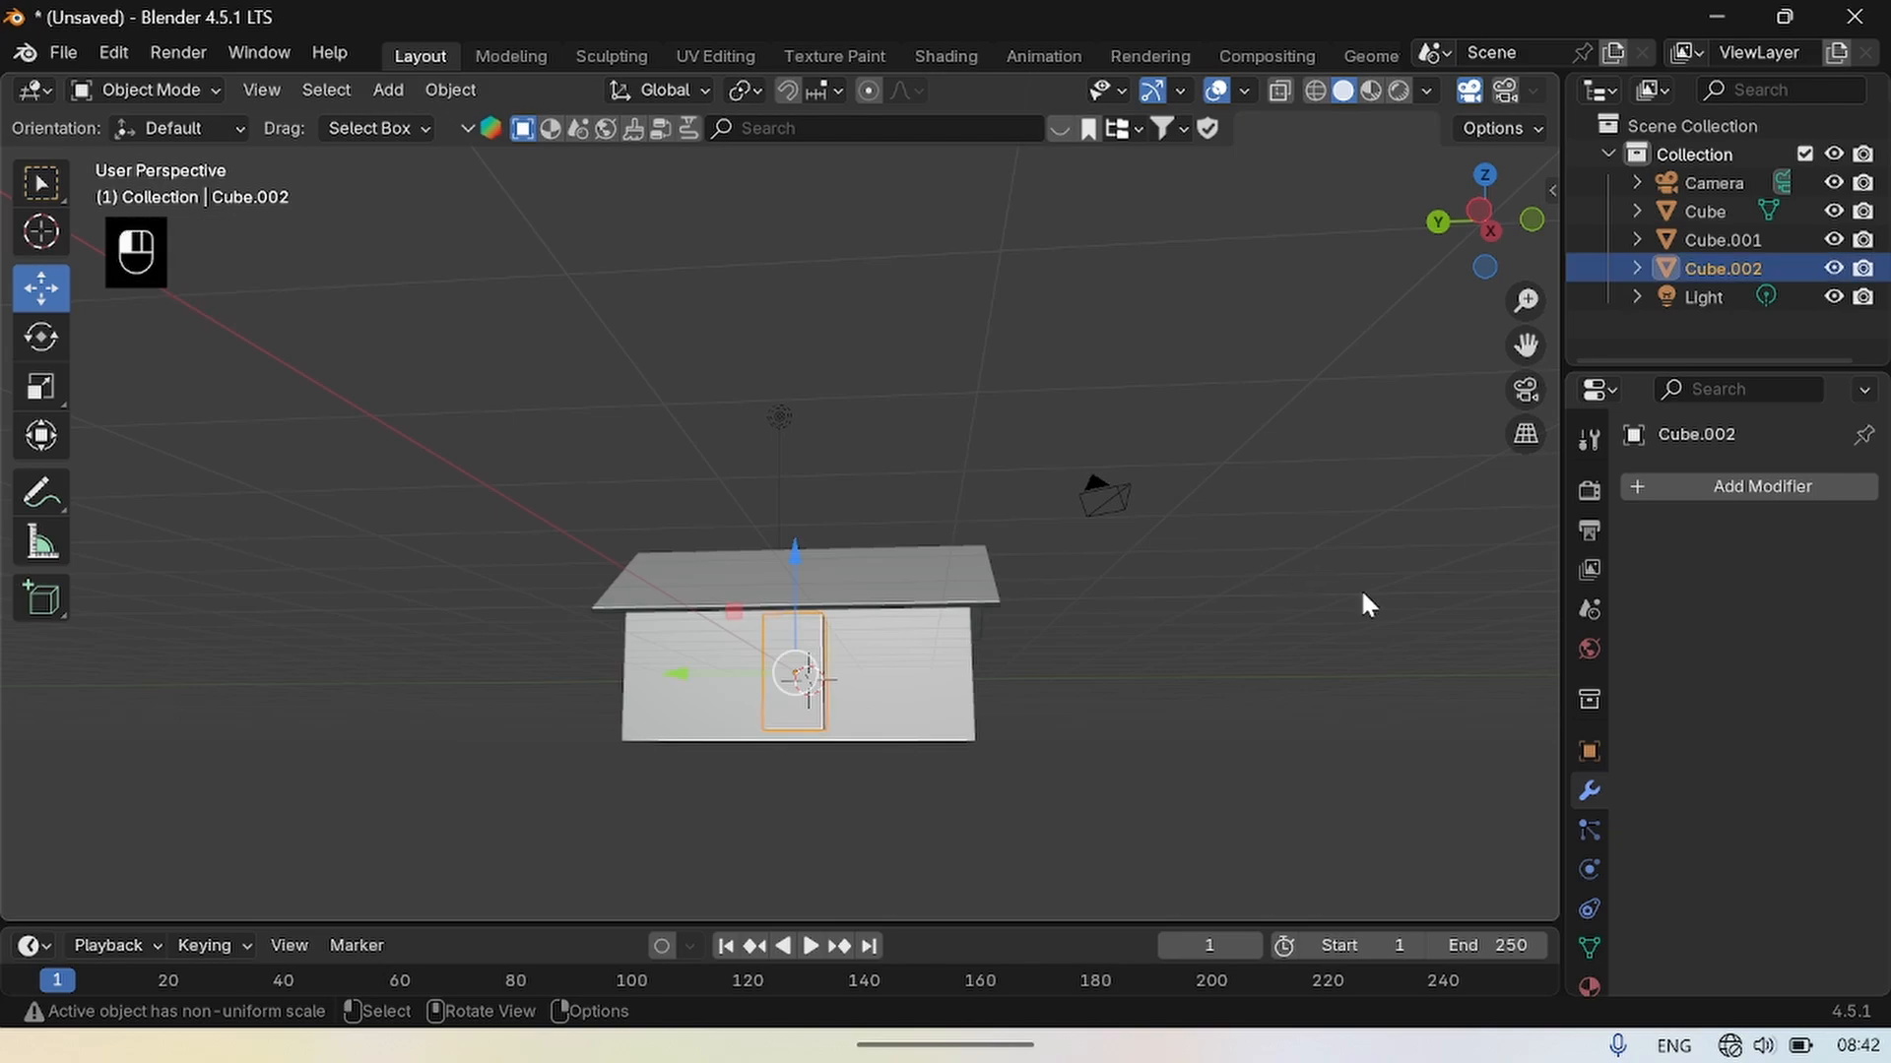
Duplicate the door block, move the copy about -1.66 m along the global Y axis in the same wall, and deselect it.
left_click(808, 674)
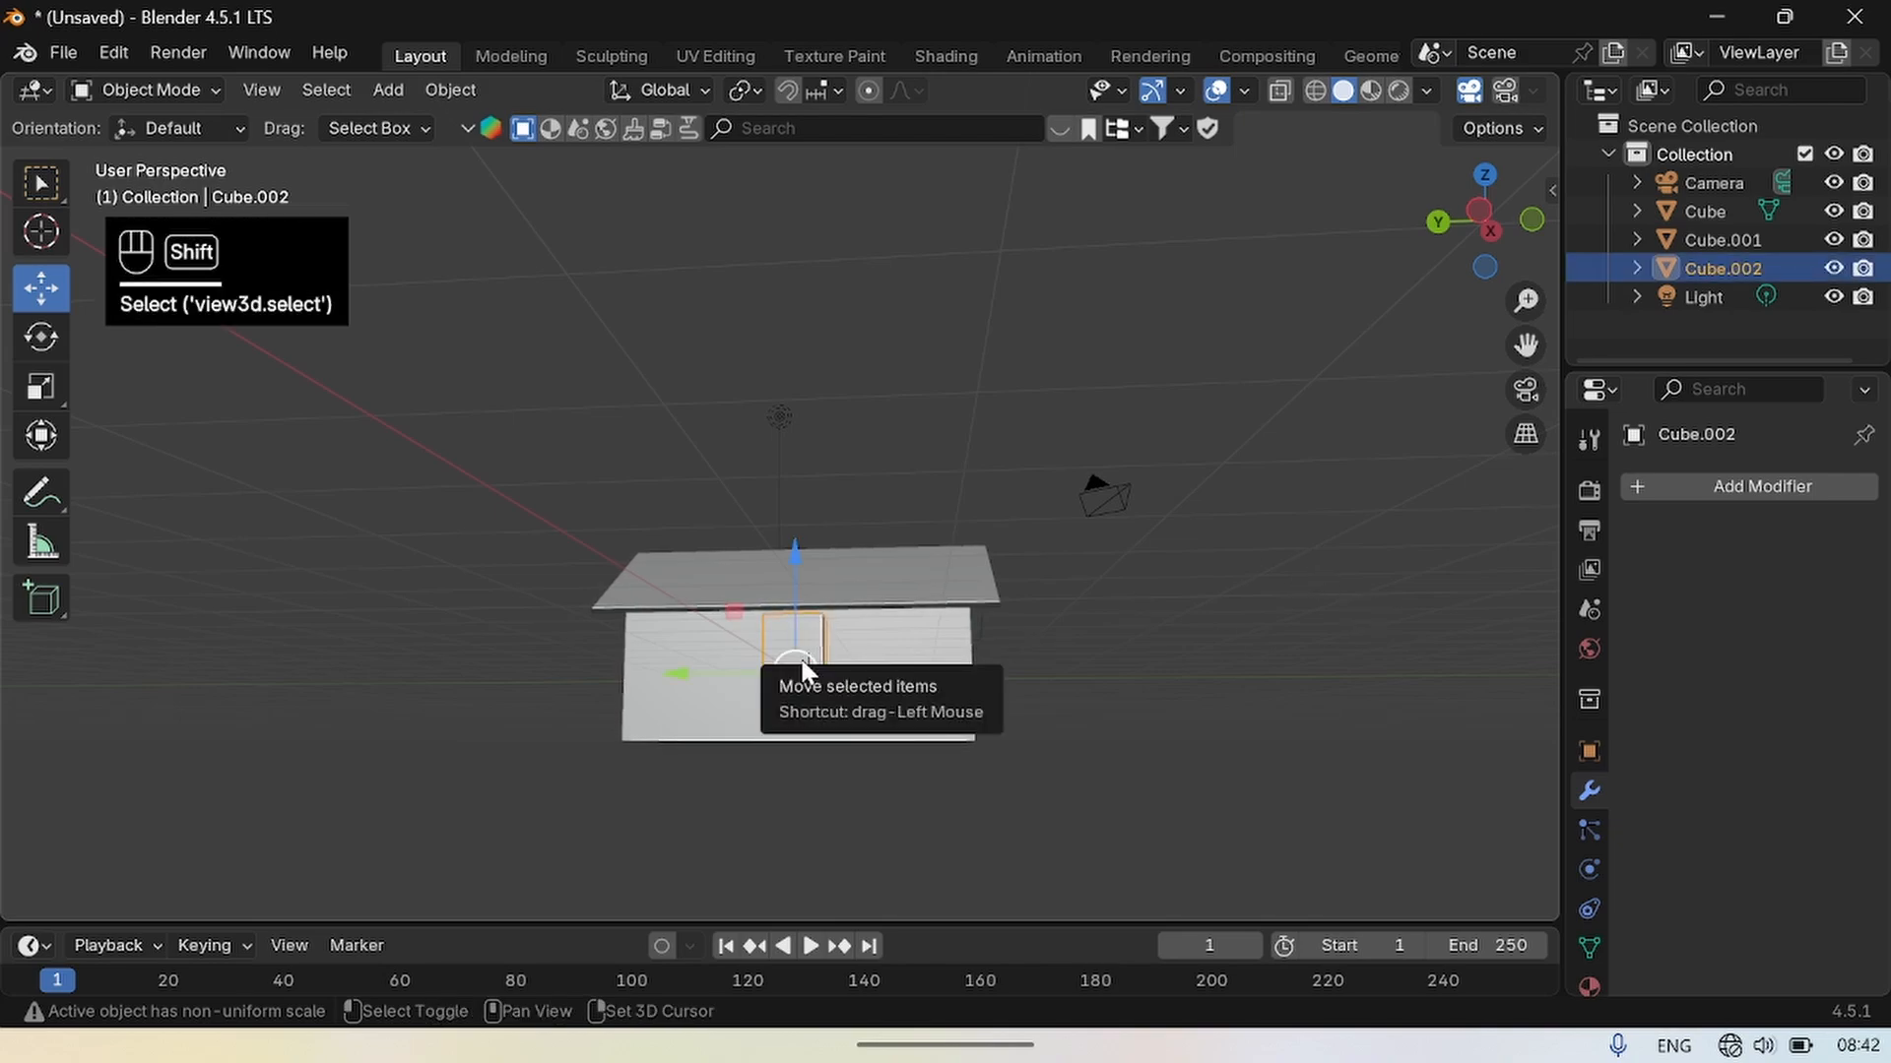
key("shift+d")
key("g")
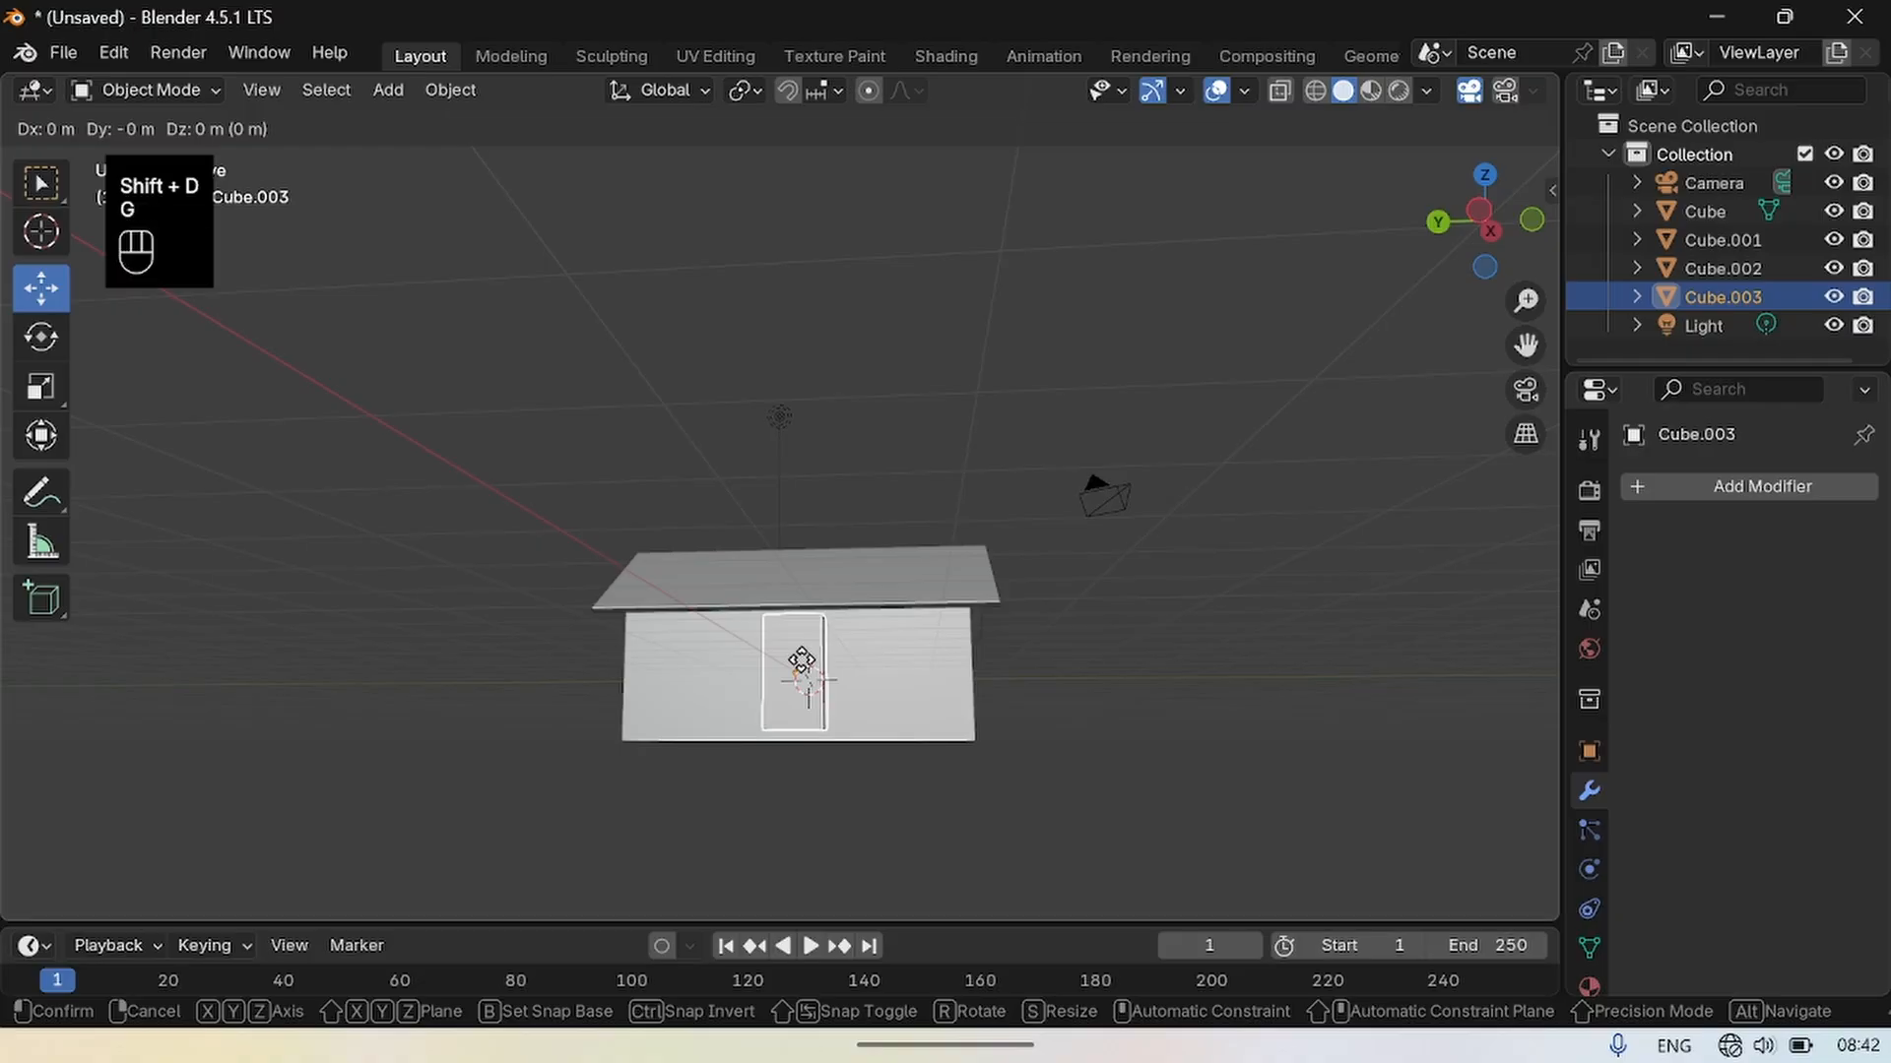
key("y")
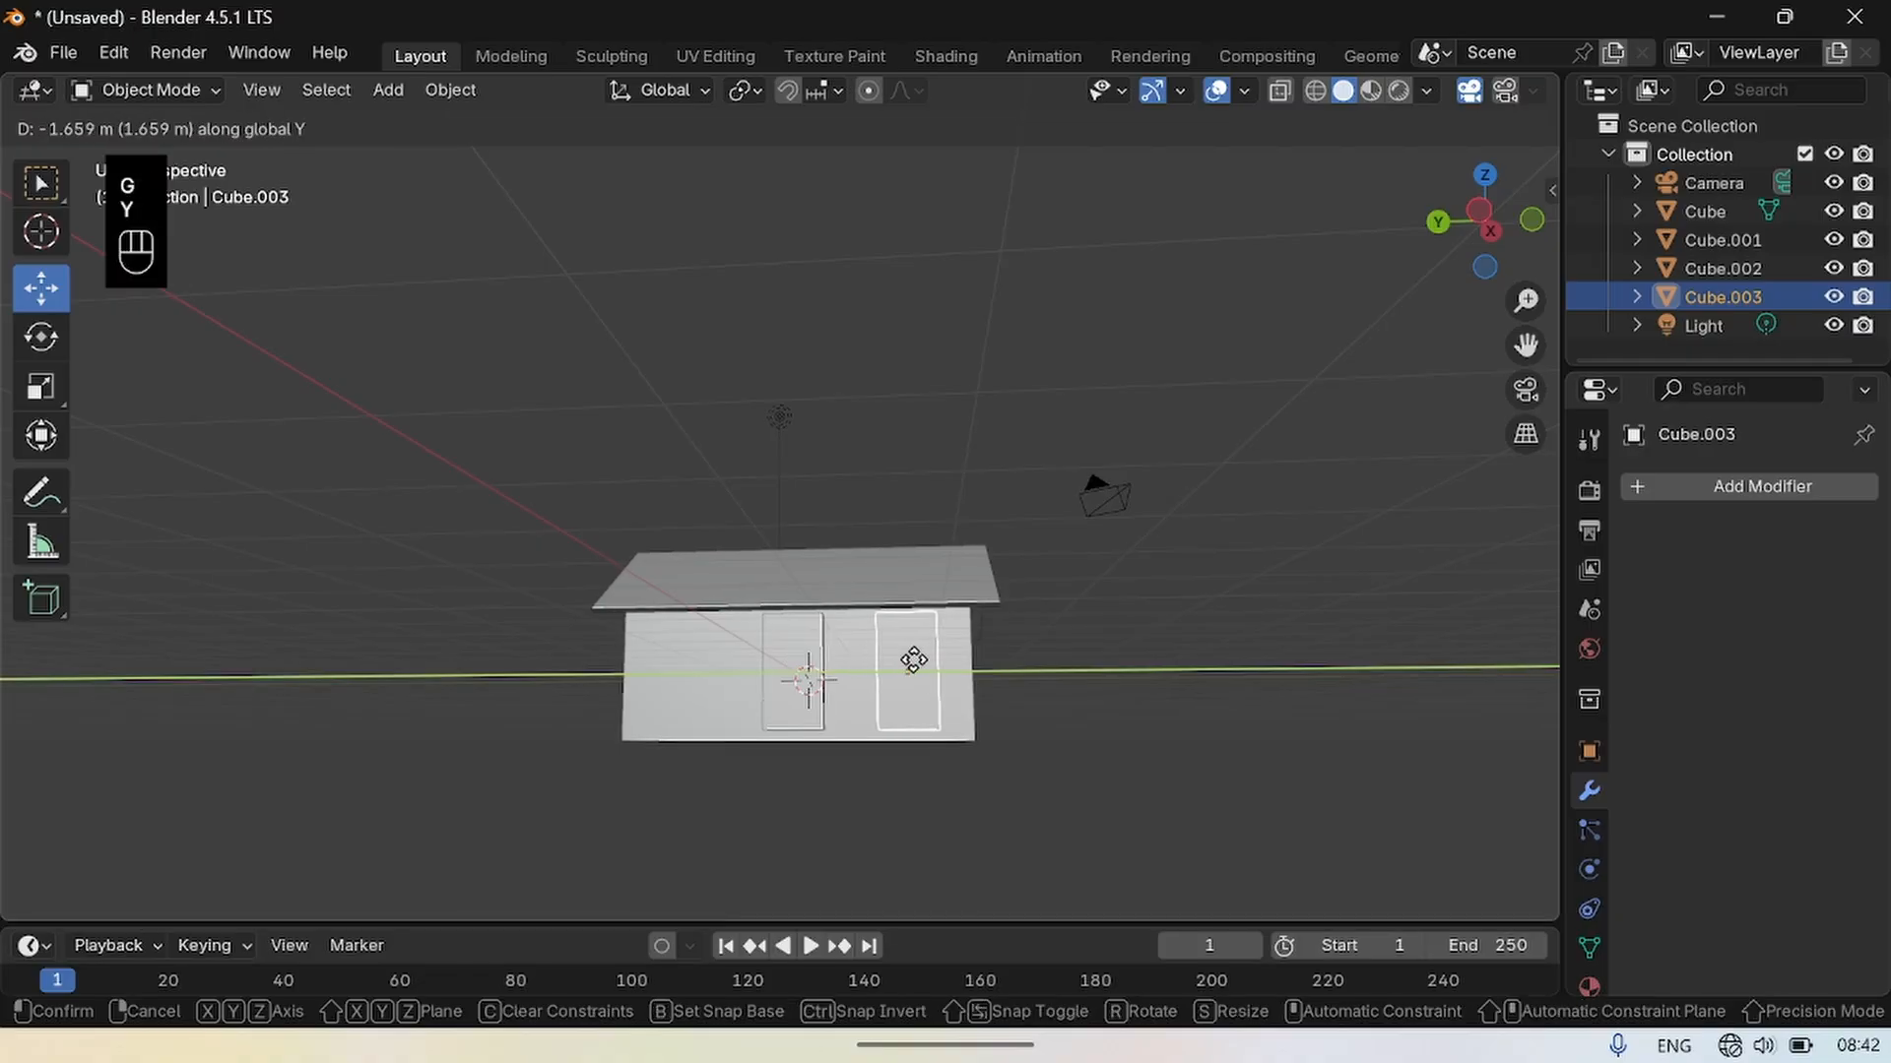
left_click(911, 659)
left_click(1075, 764)
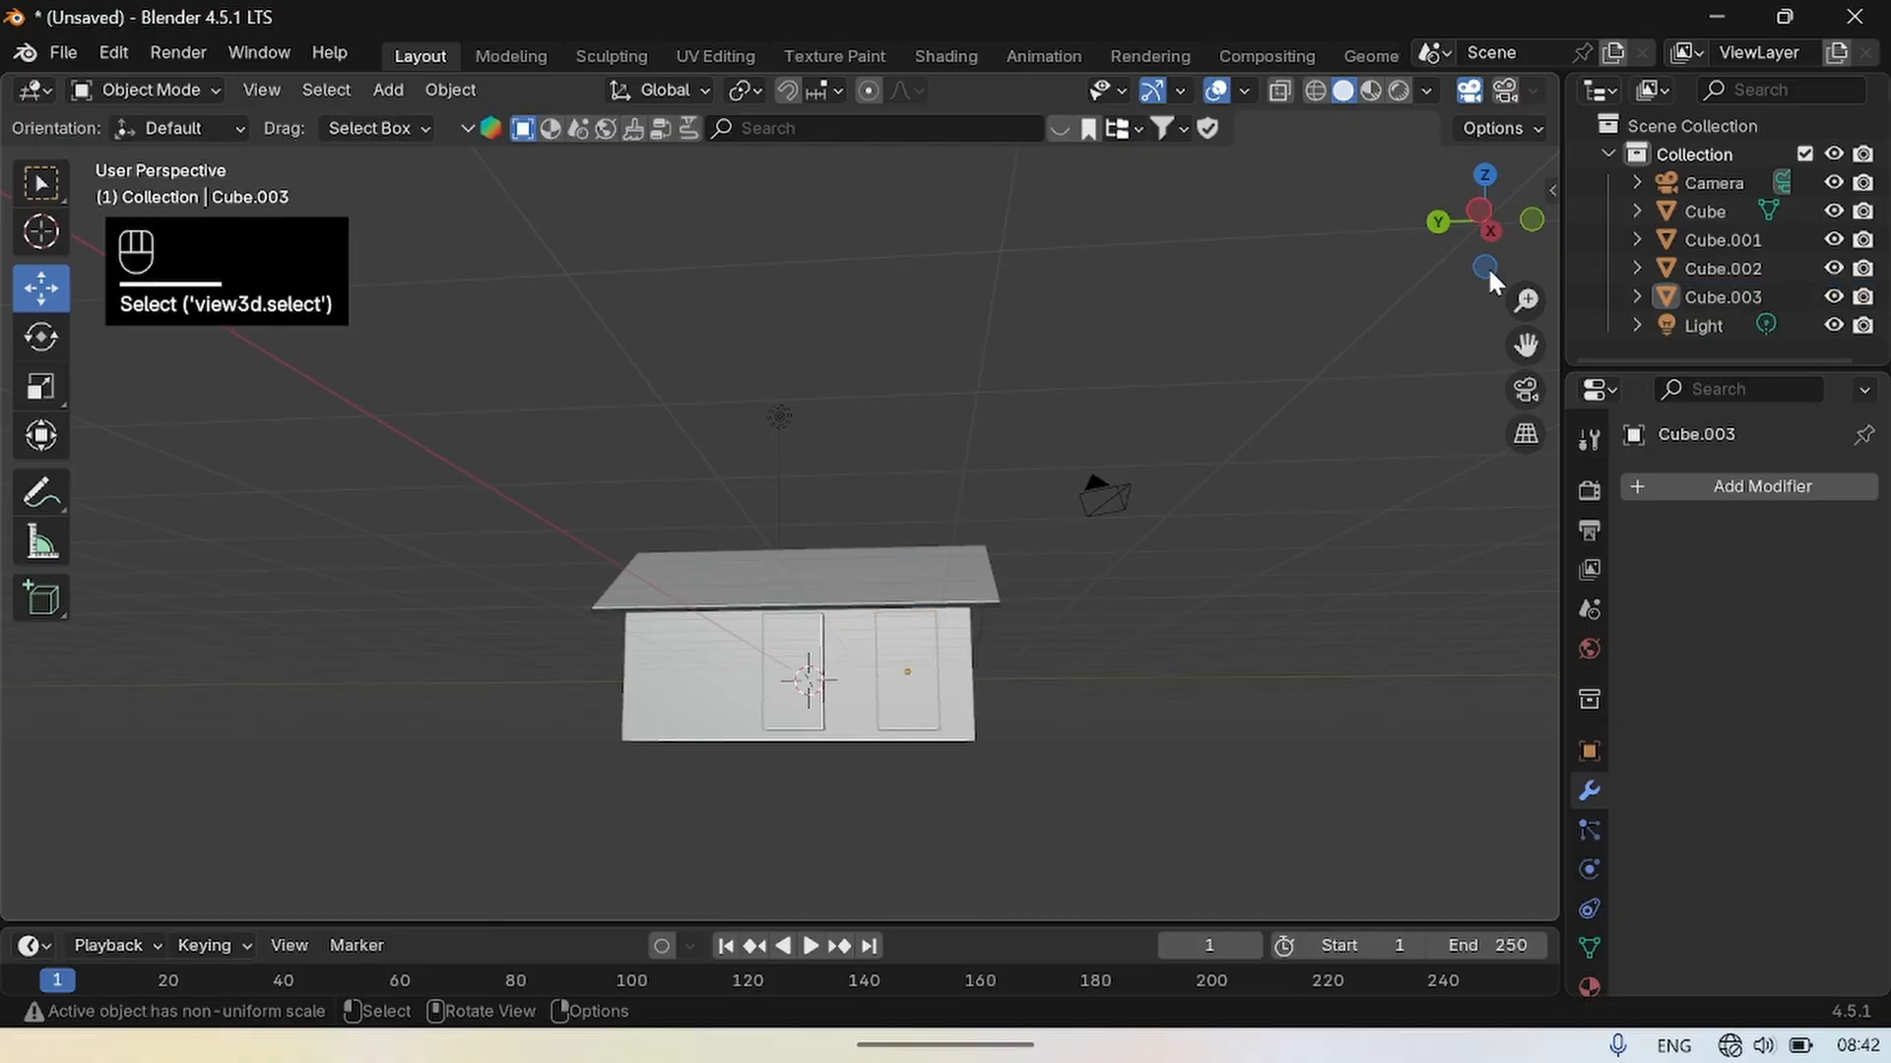
Select the house body and add a Boolean modifier to it.
left_click_drag(1485, 224, 1612, 244)
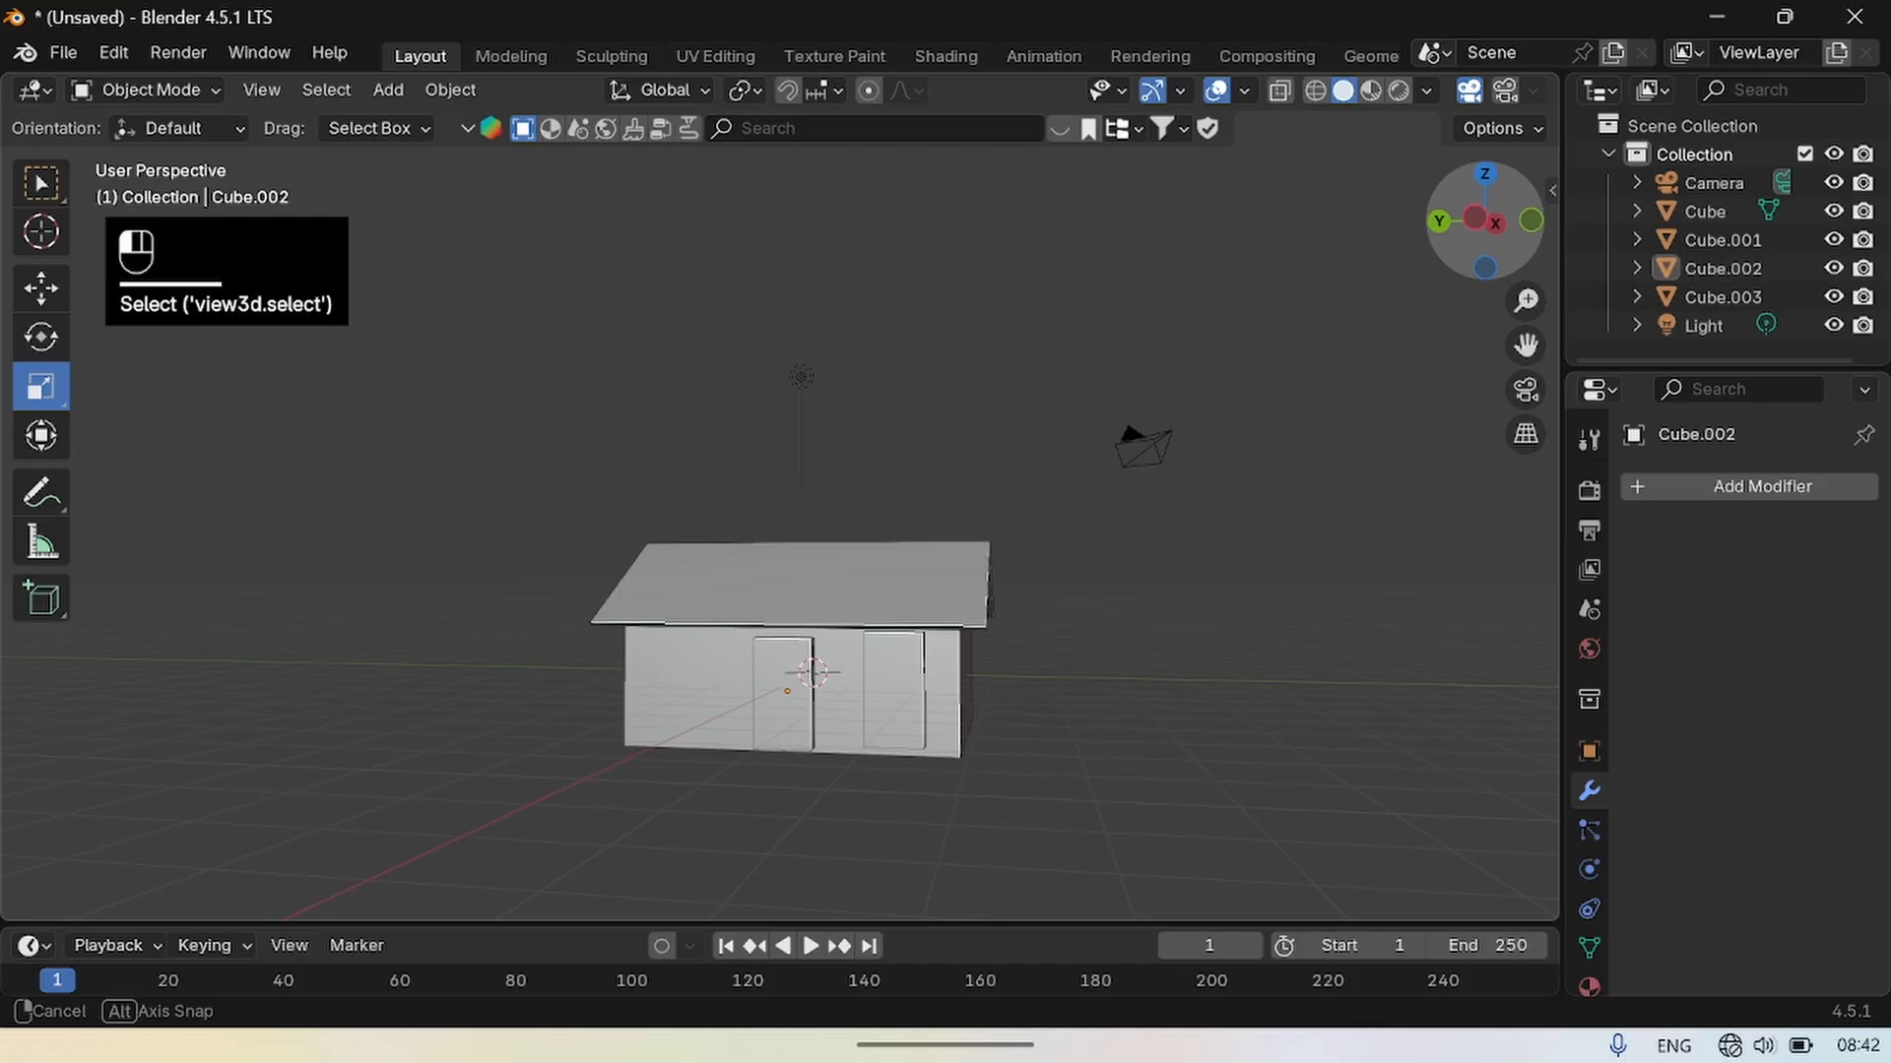
left_click_drag(1485, 227, 1605, 227)
left_click(717, 701)
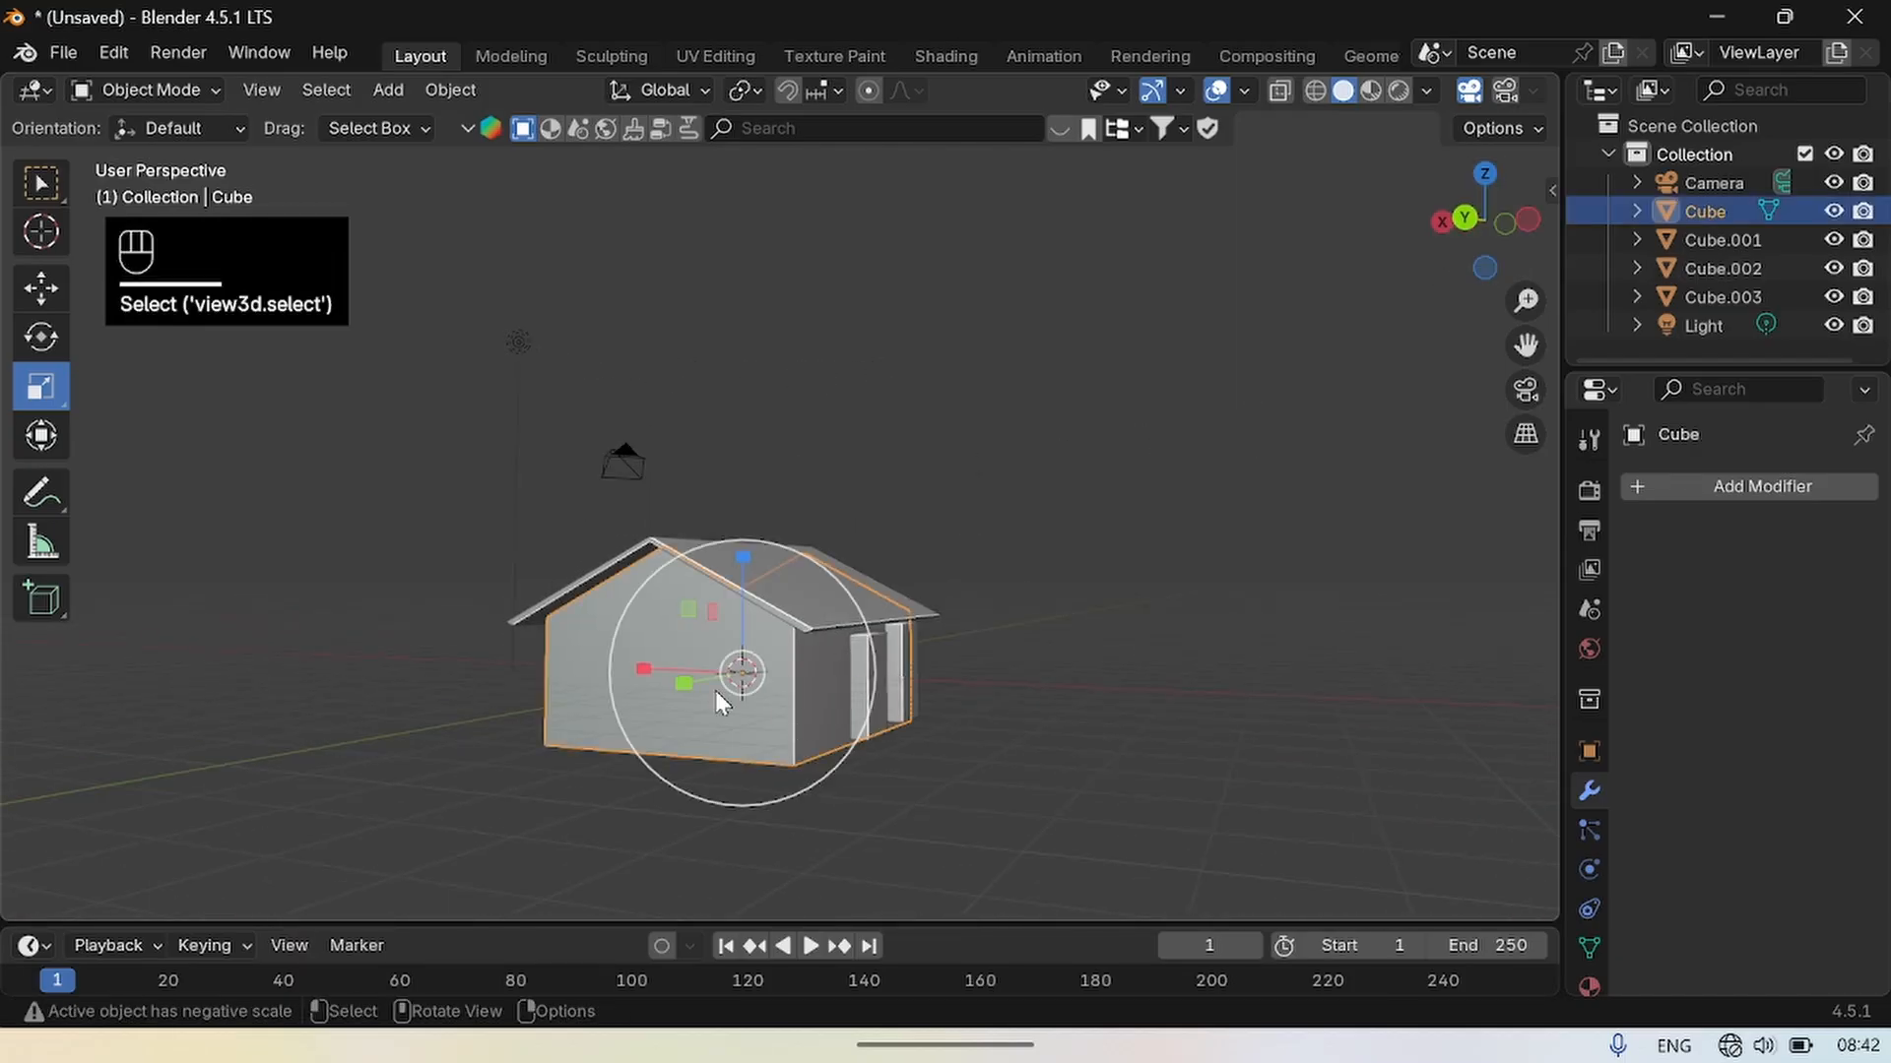
left_click(1686, 482)
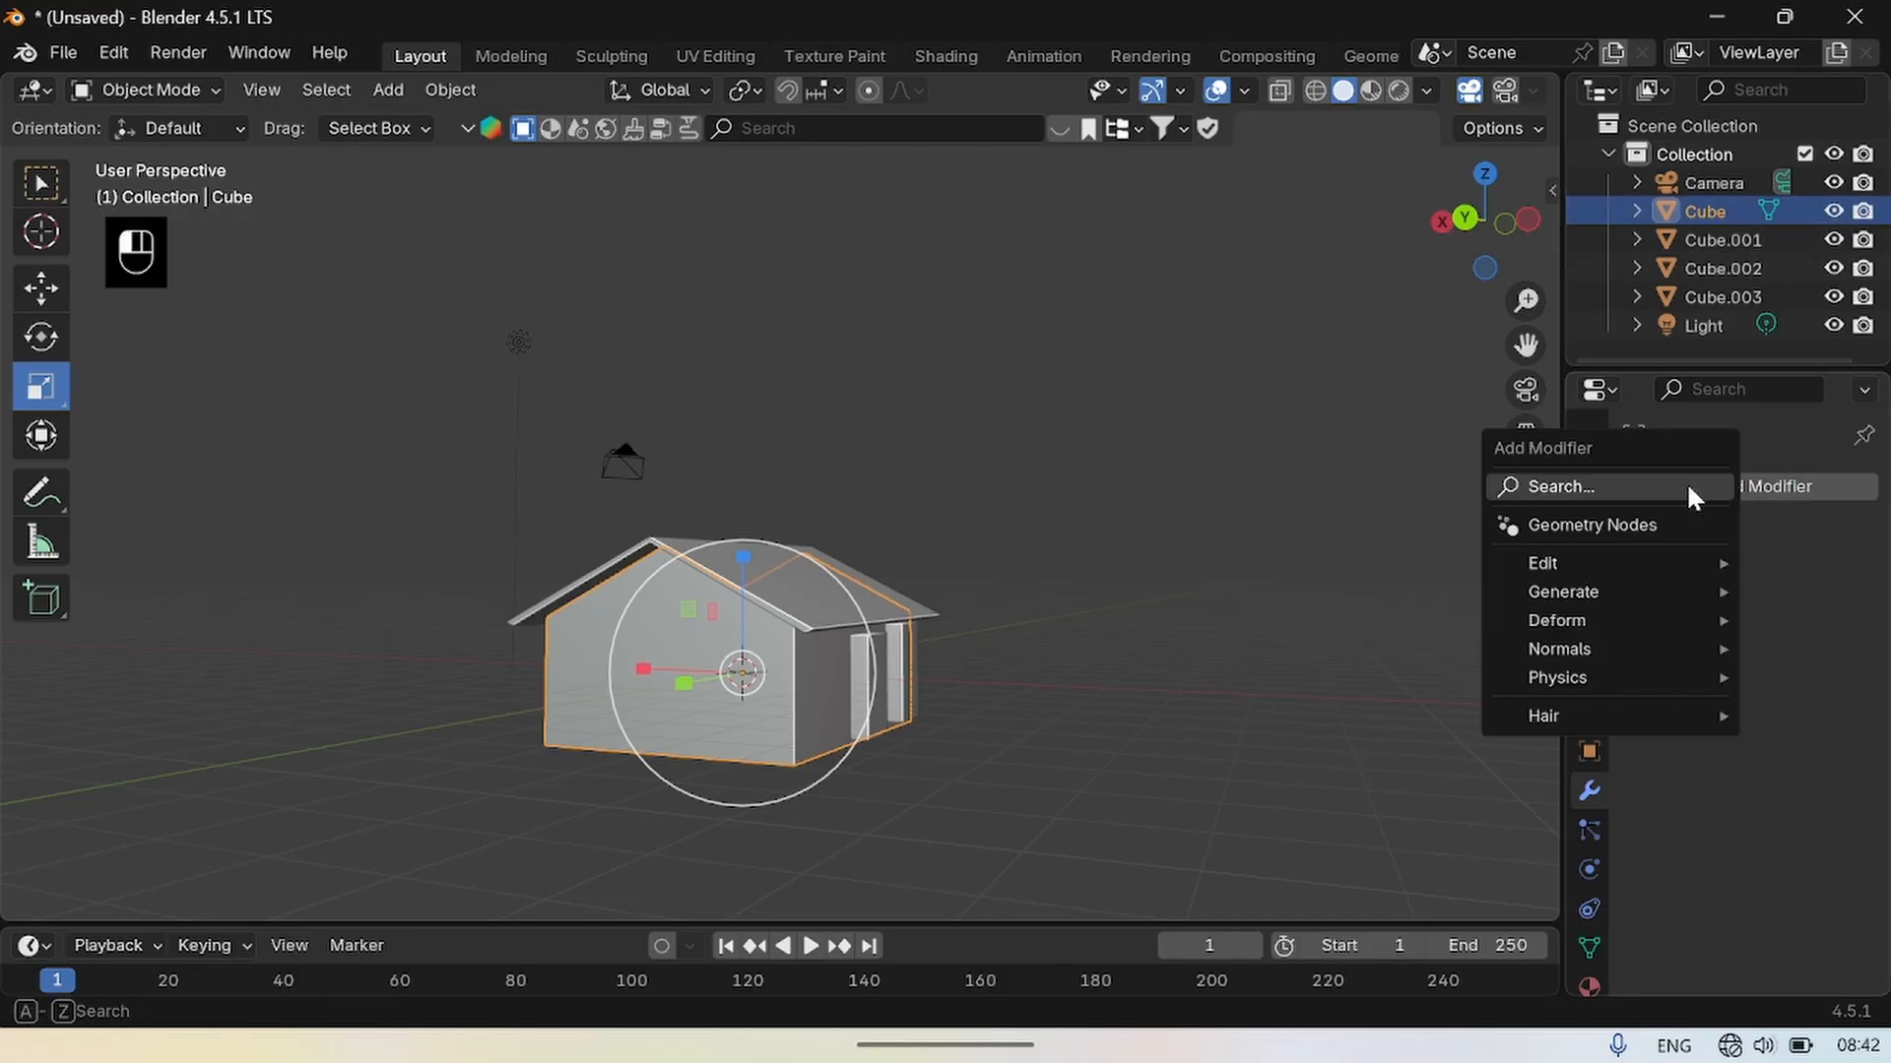
left_click(1554, 491)
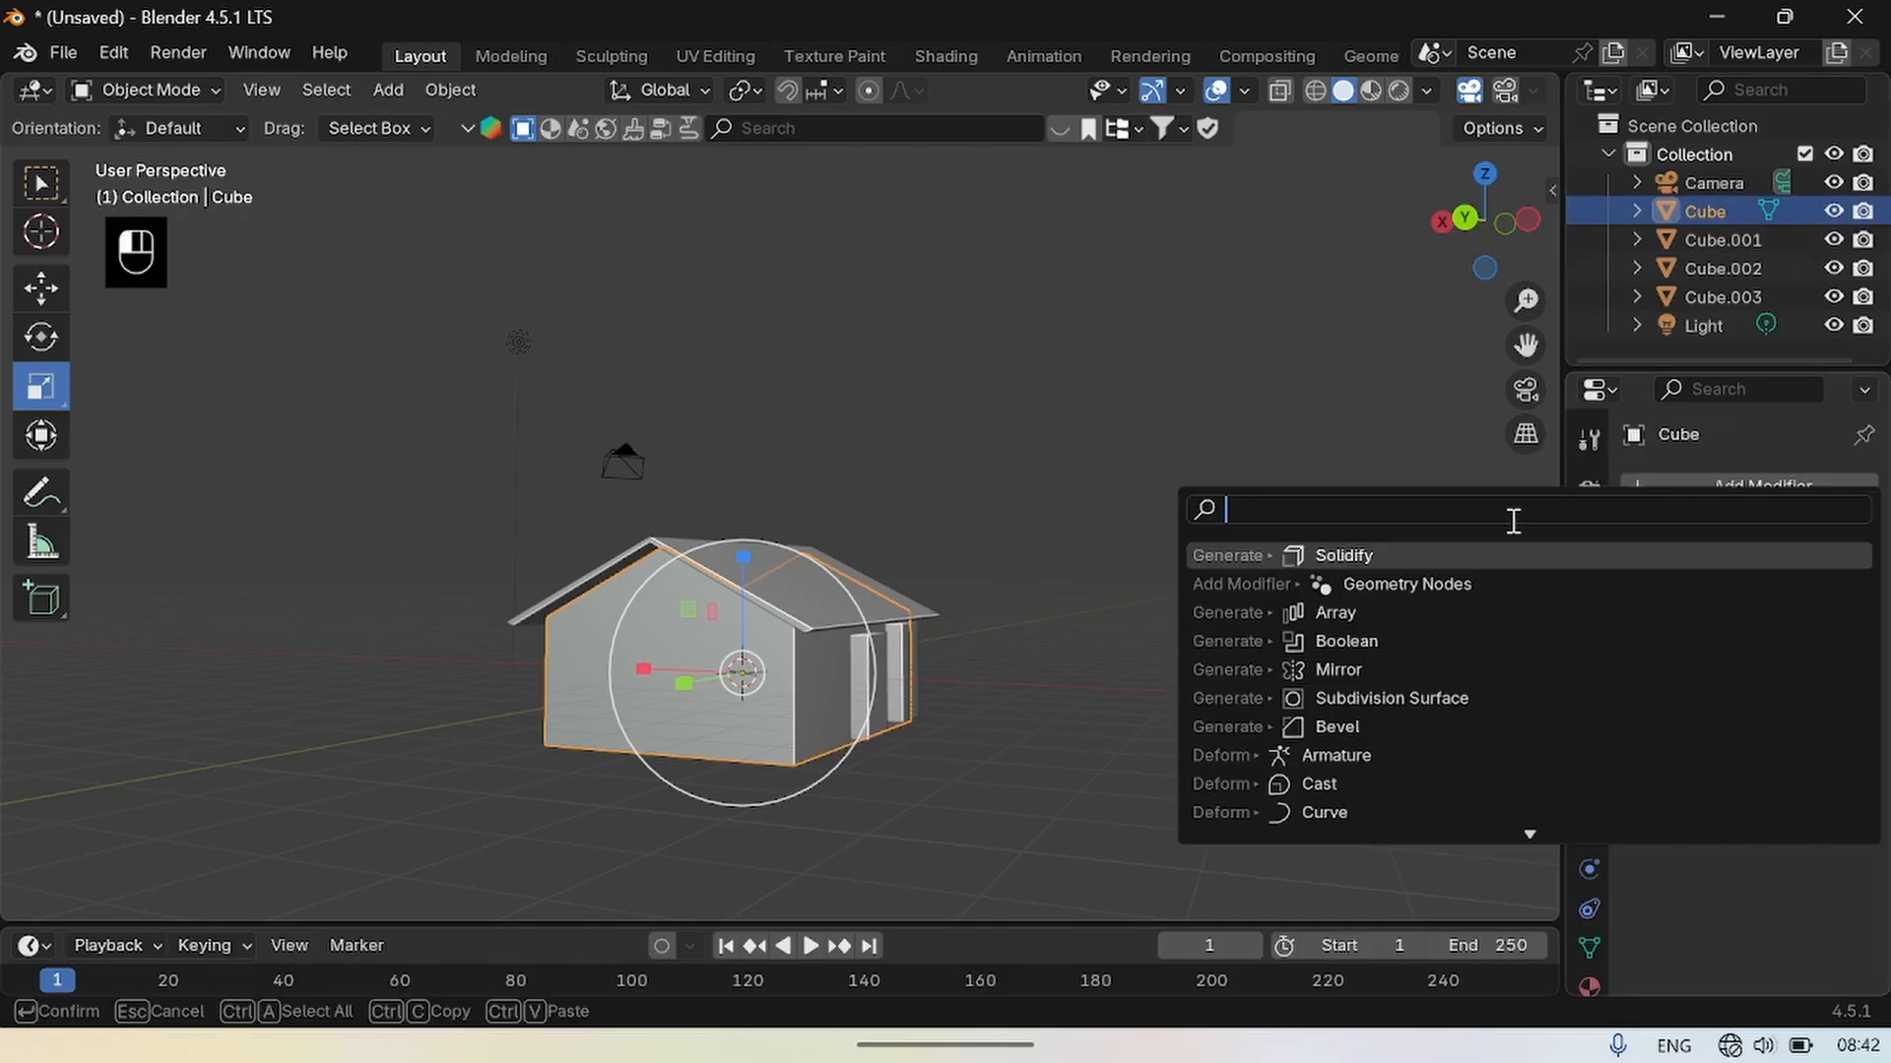
left_click(1327, 654)
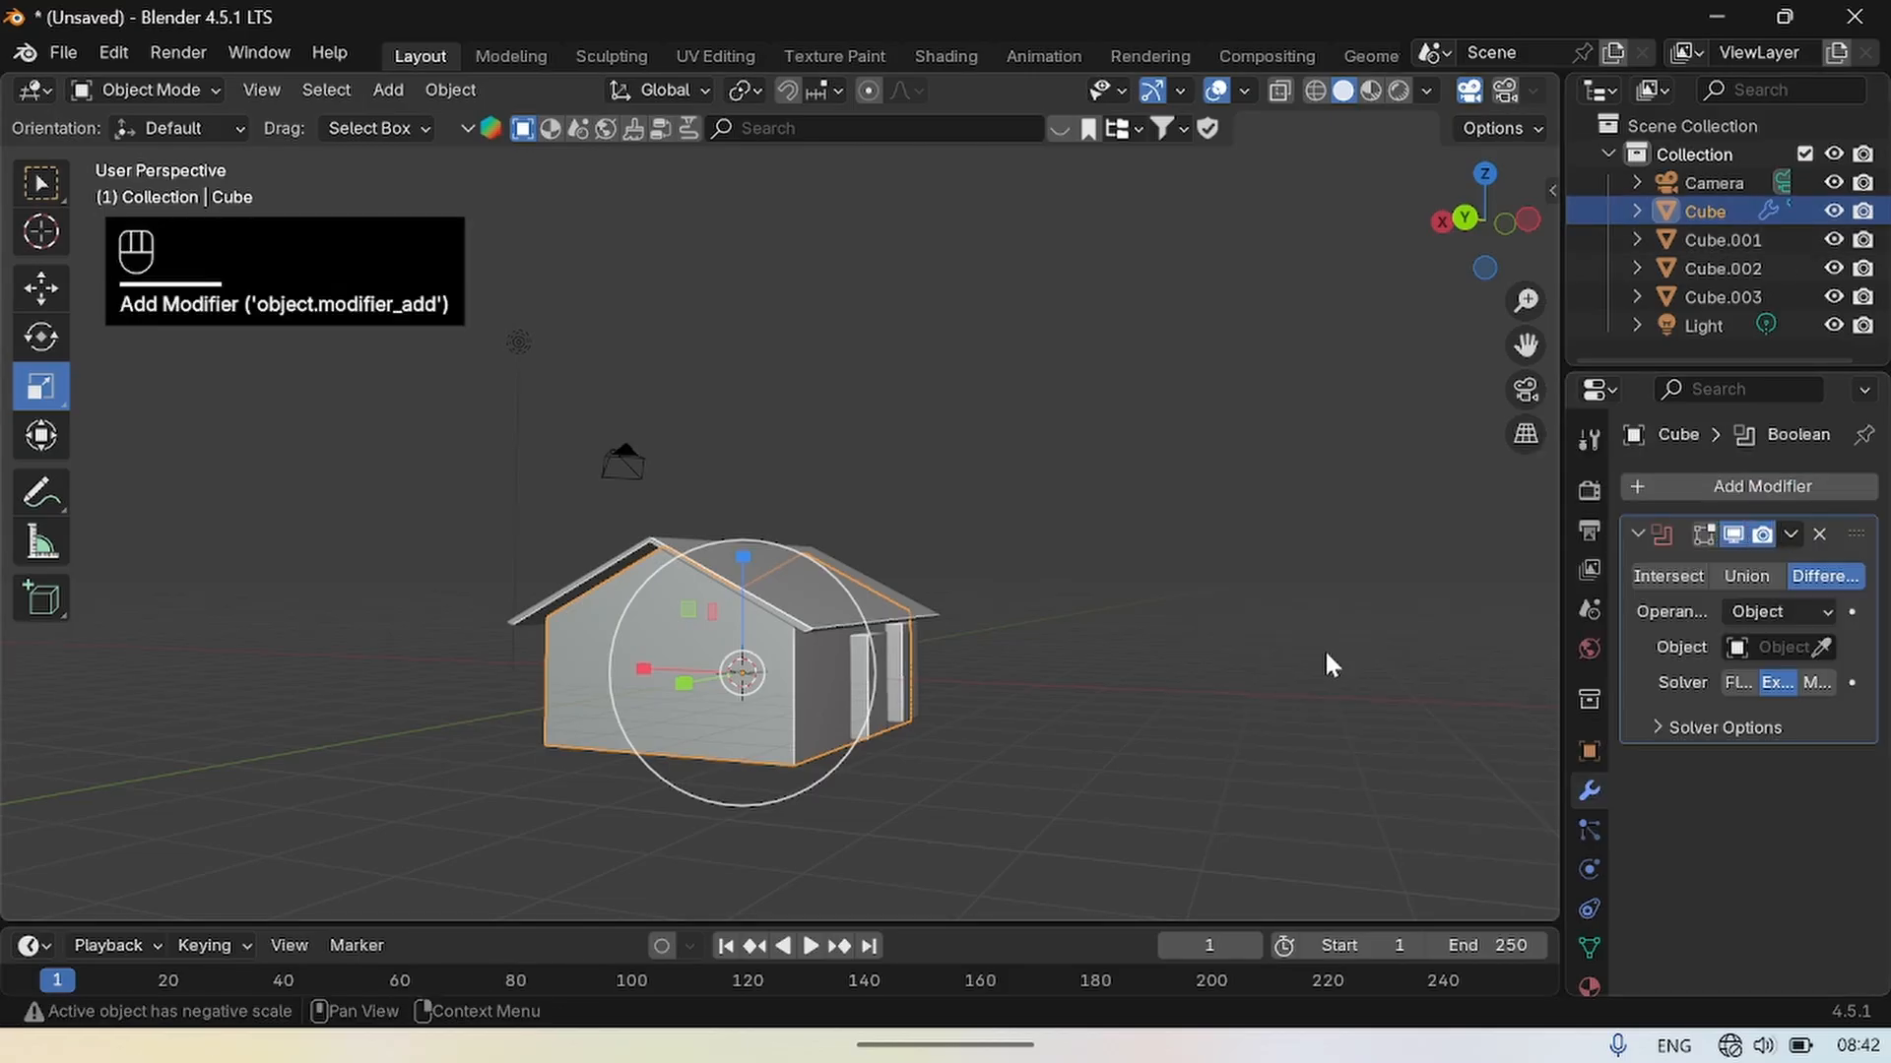
Set the nearer door block as the Boolean Difference object for the house body and apply the modifier.
left_click(1818, 648)
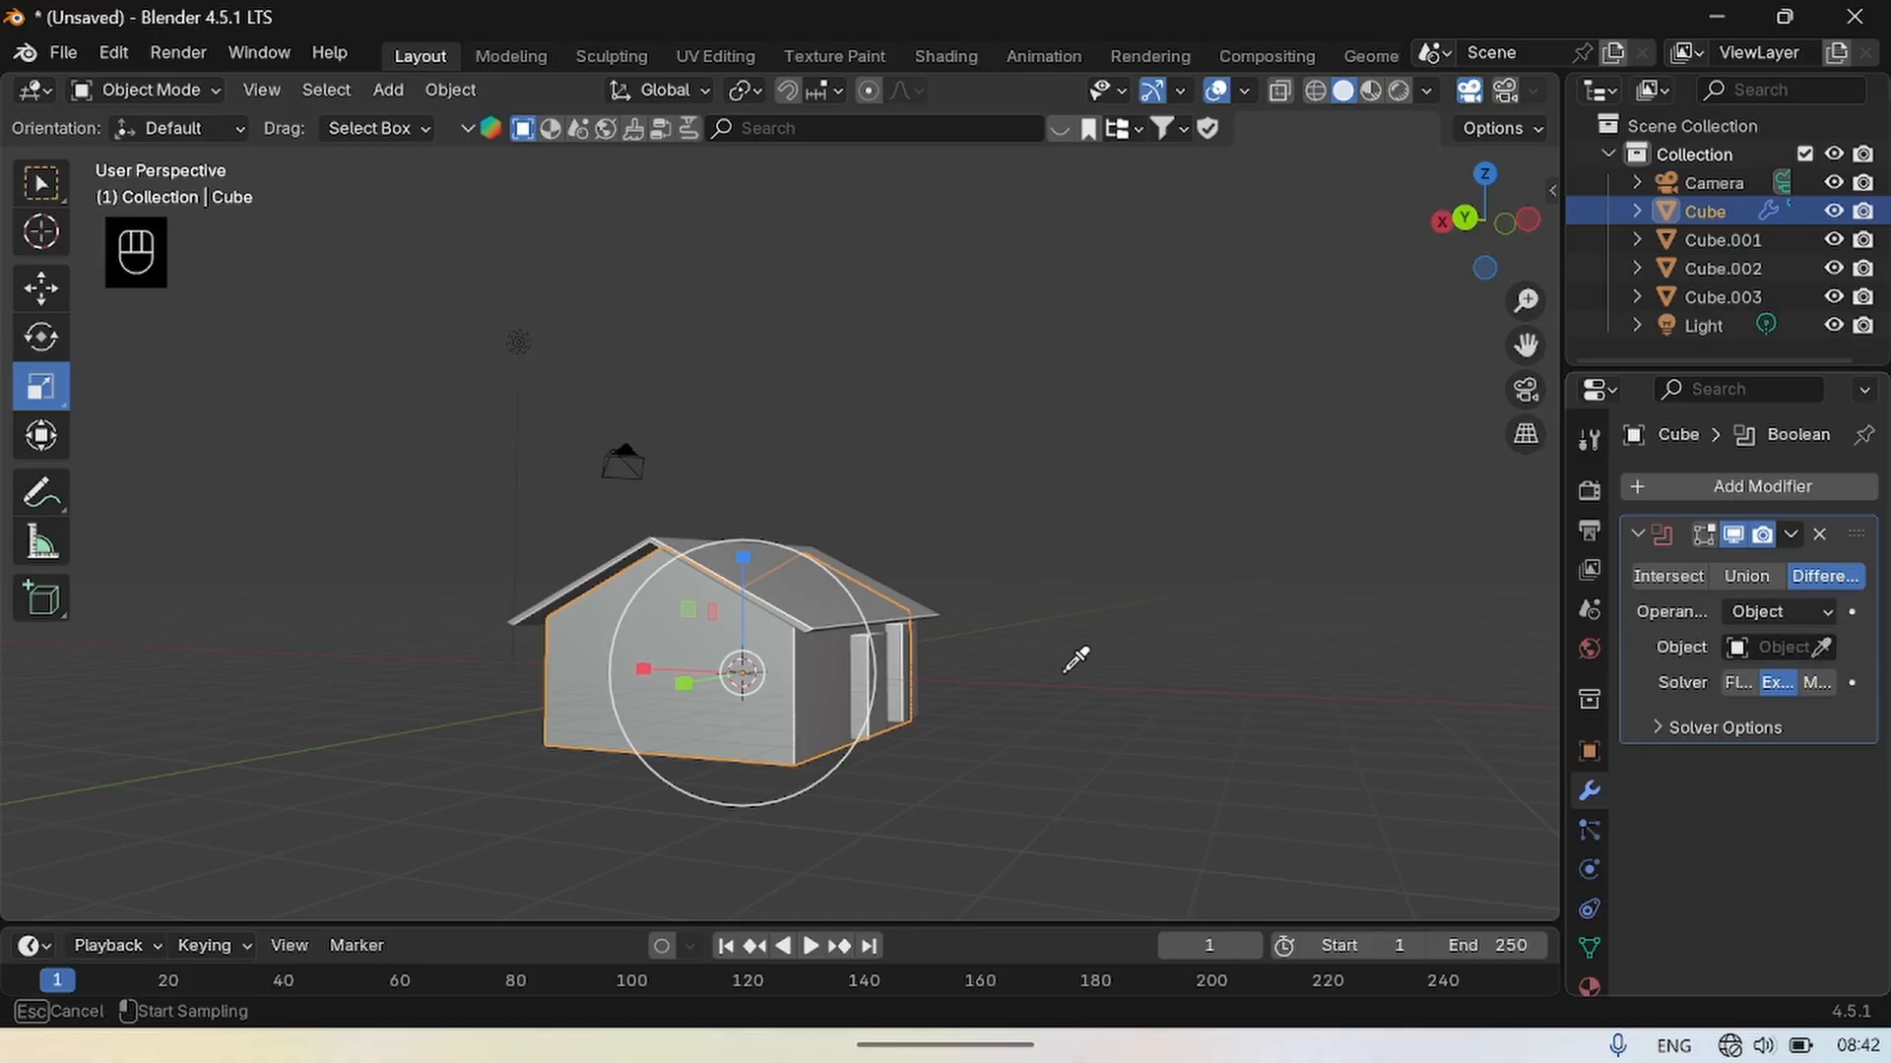
left_click(883, 666)
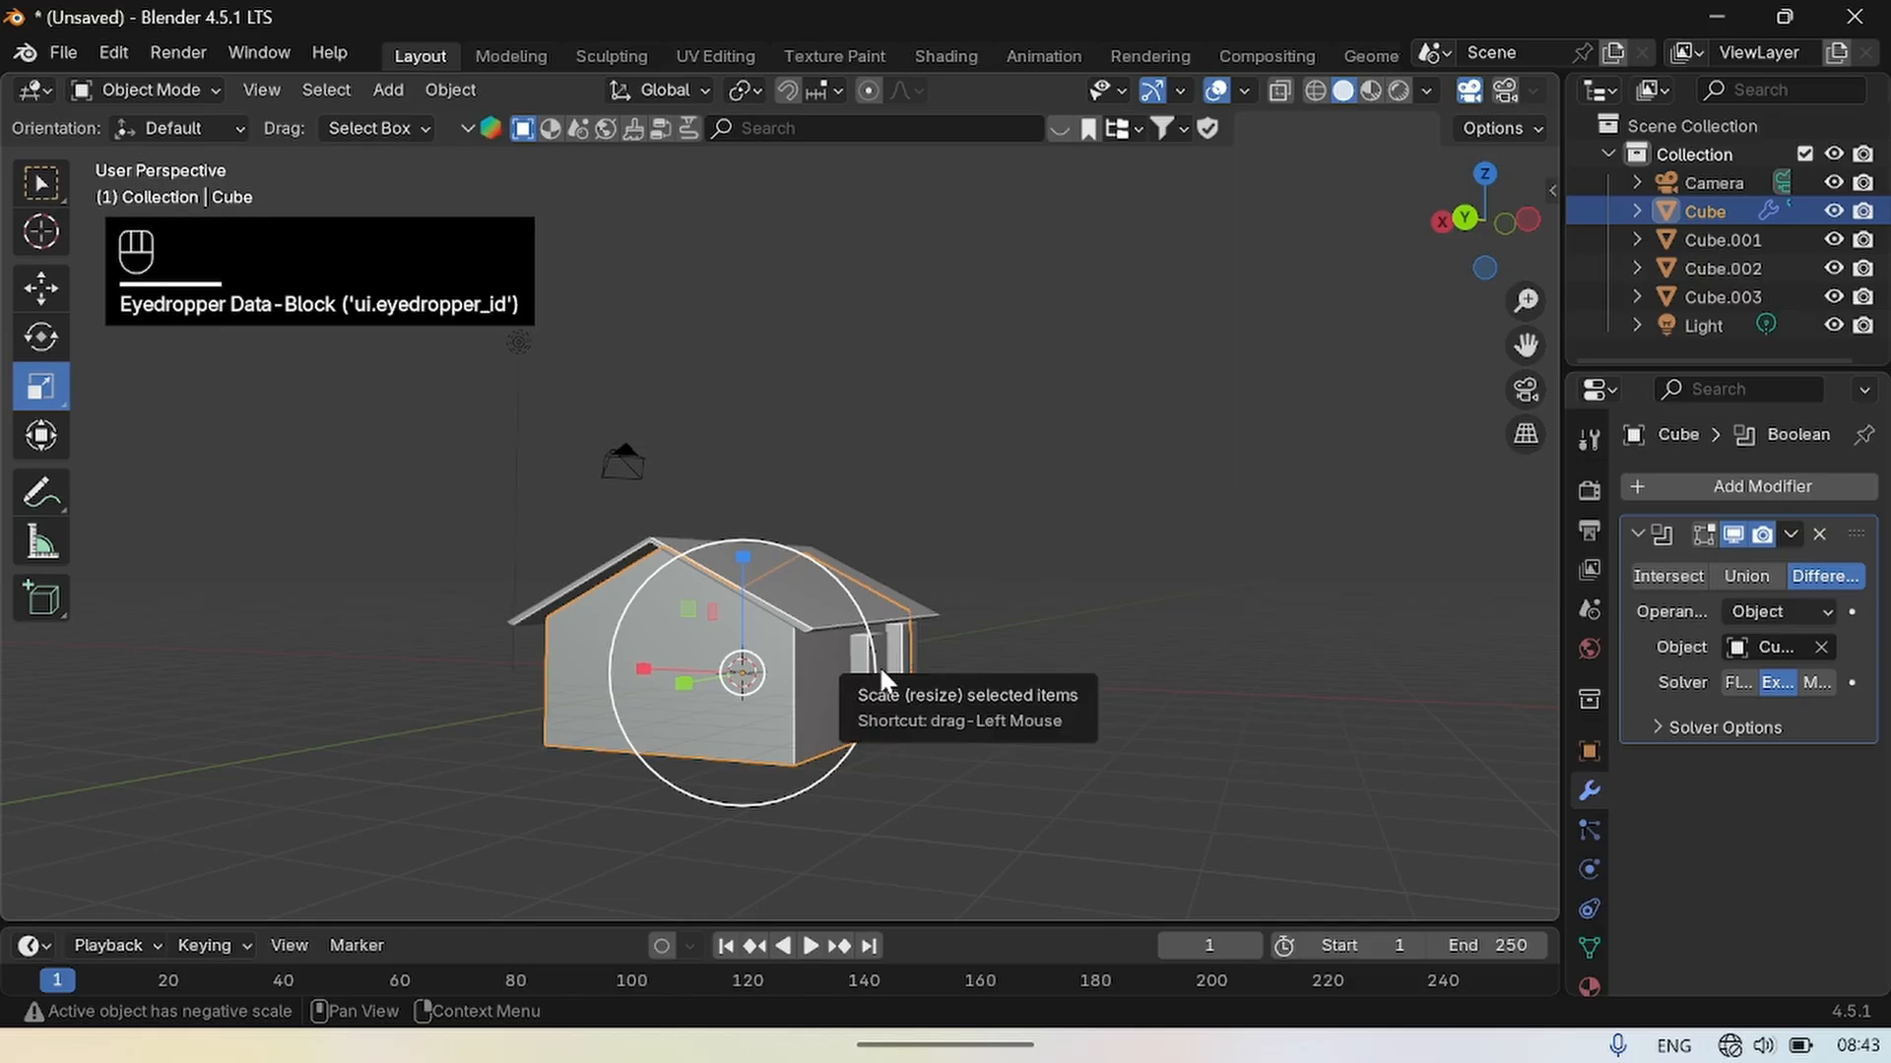
left_click(1790, 535)
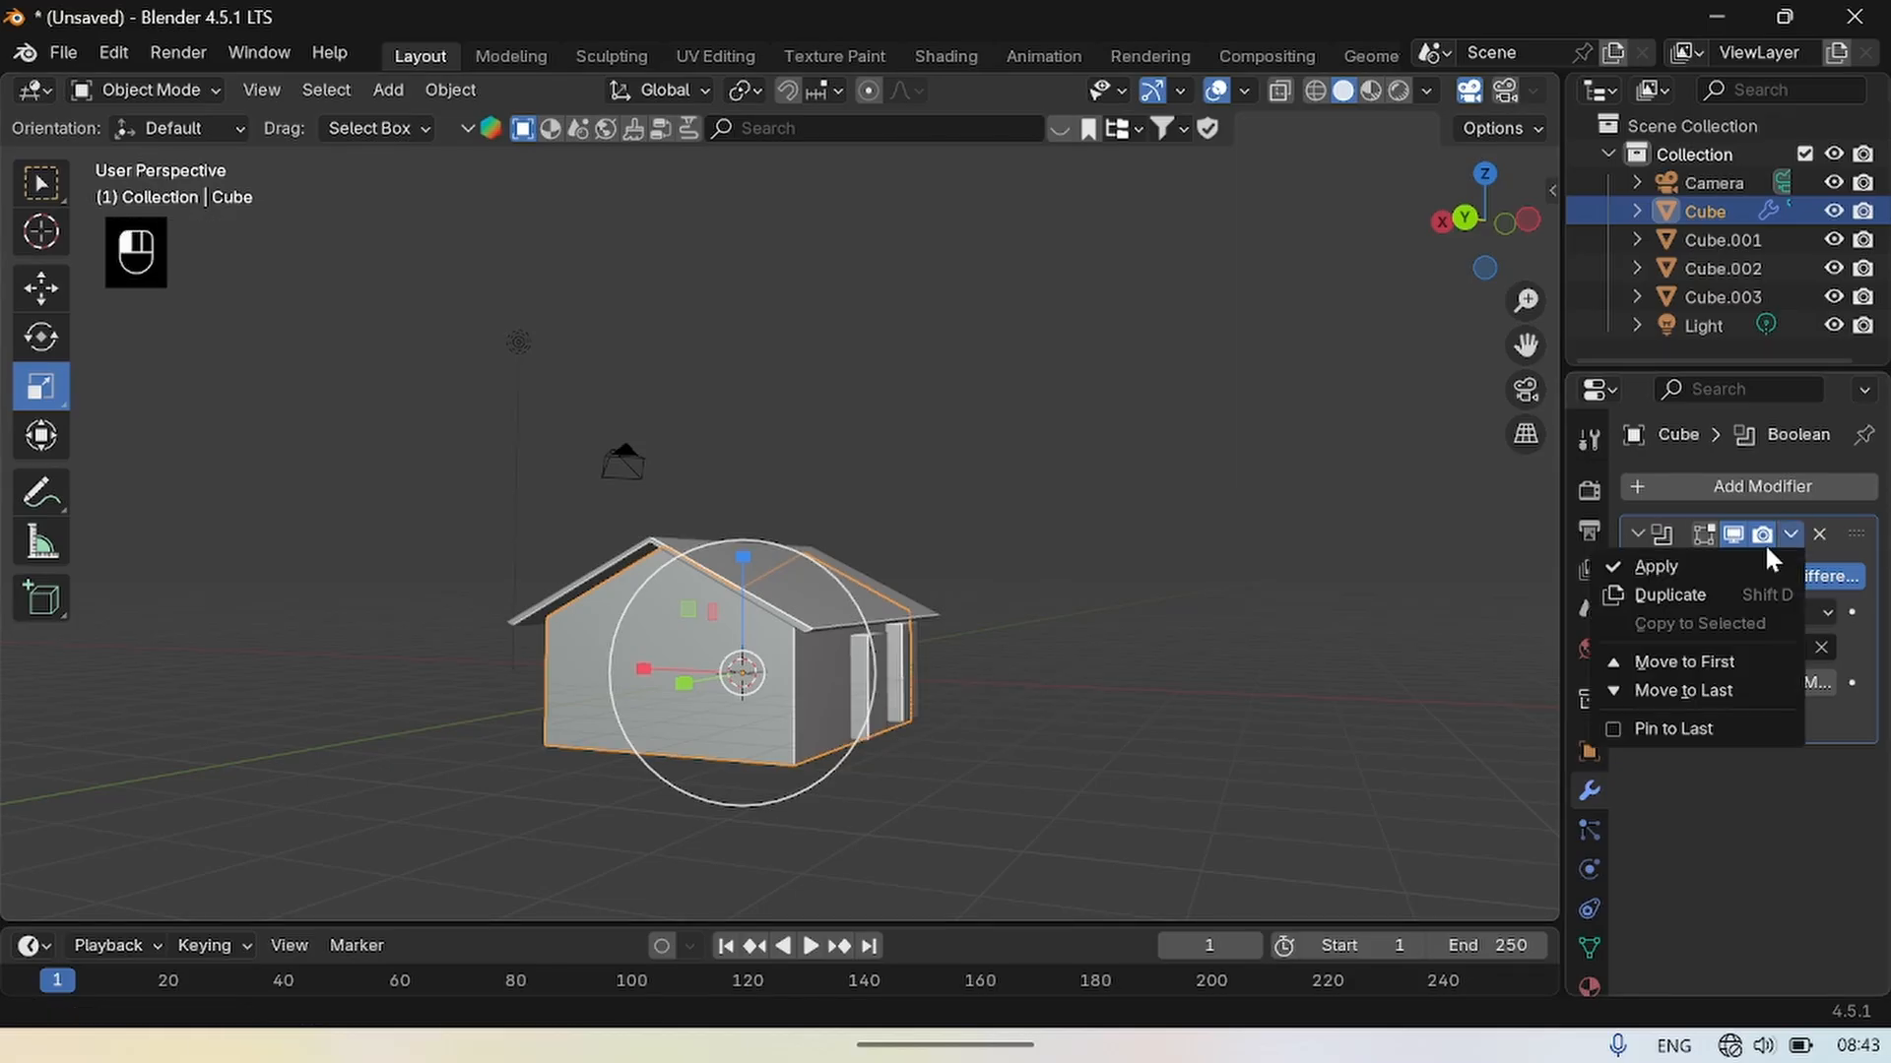
left_click(1634, 561)
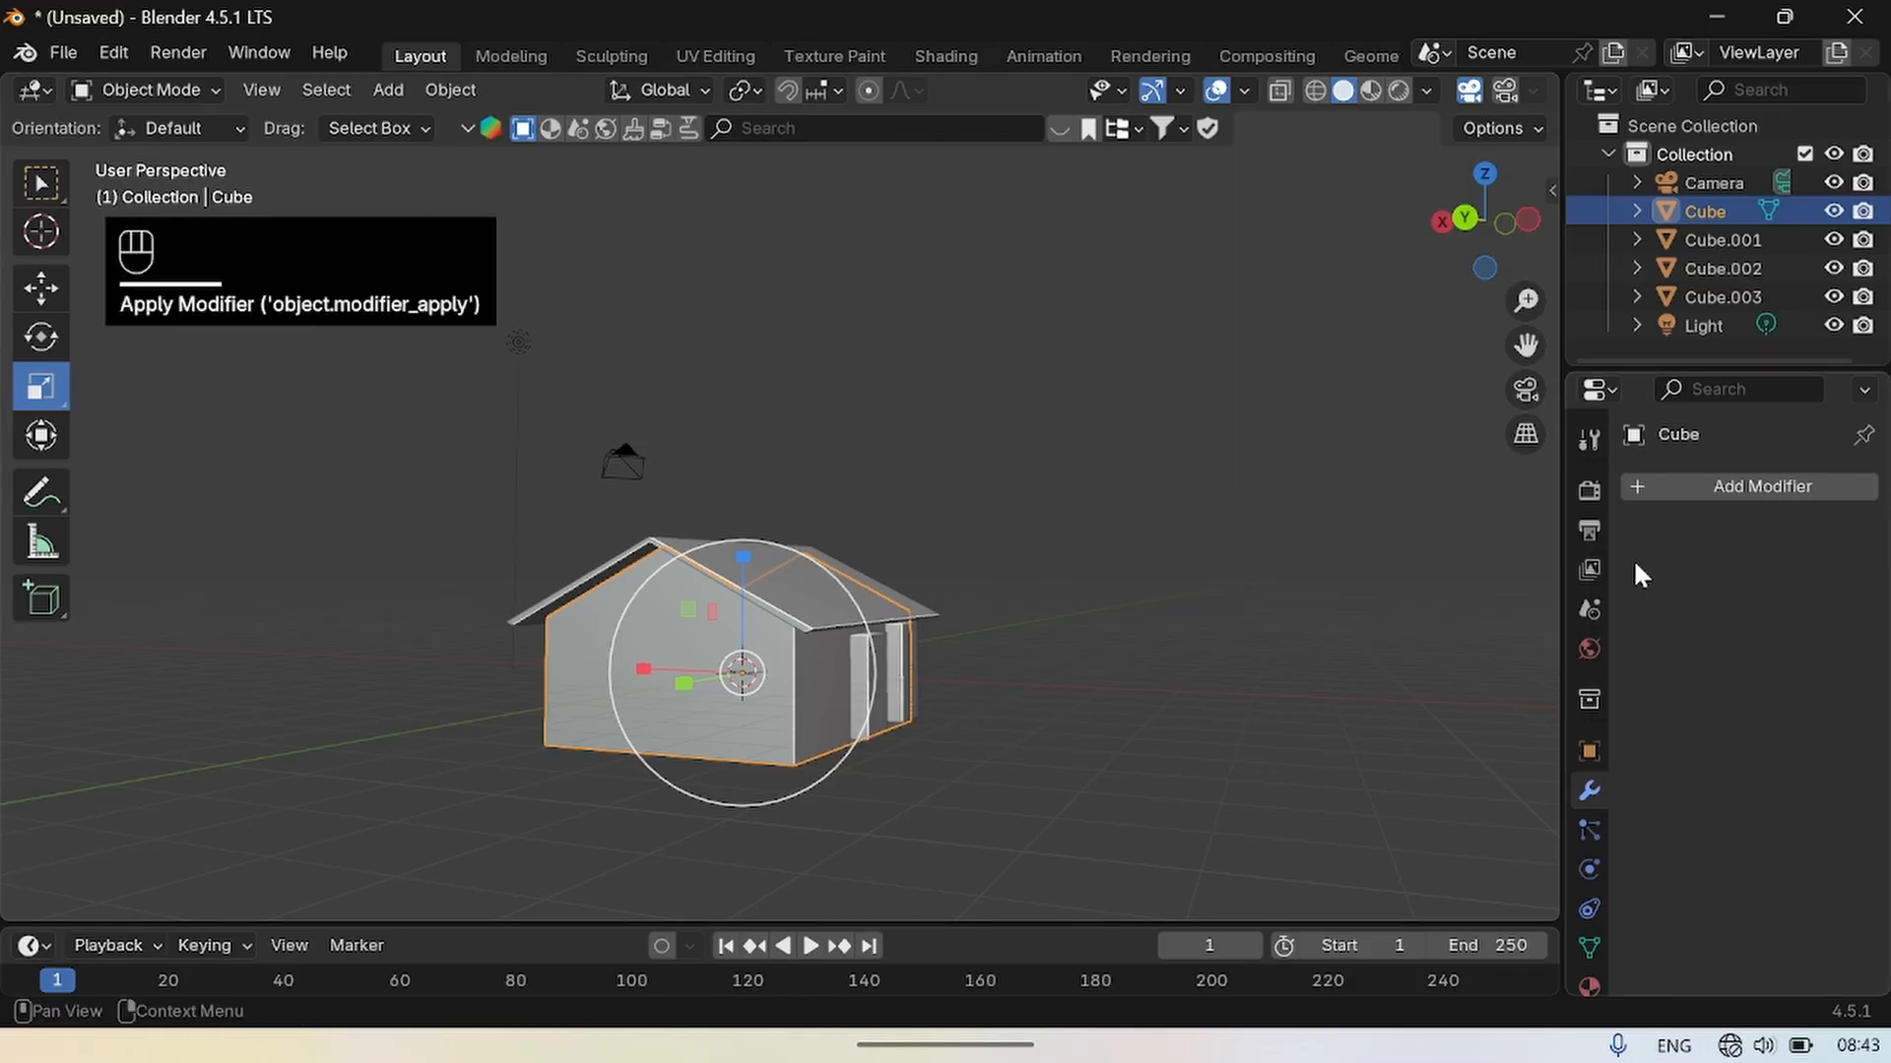
Toggle the roof's visibility off and on to inspect the house, and deselect the house body.
left_click(1831, 242)
left_click(1831, 241)
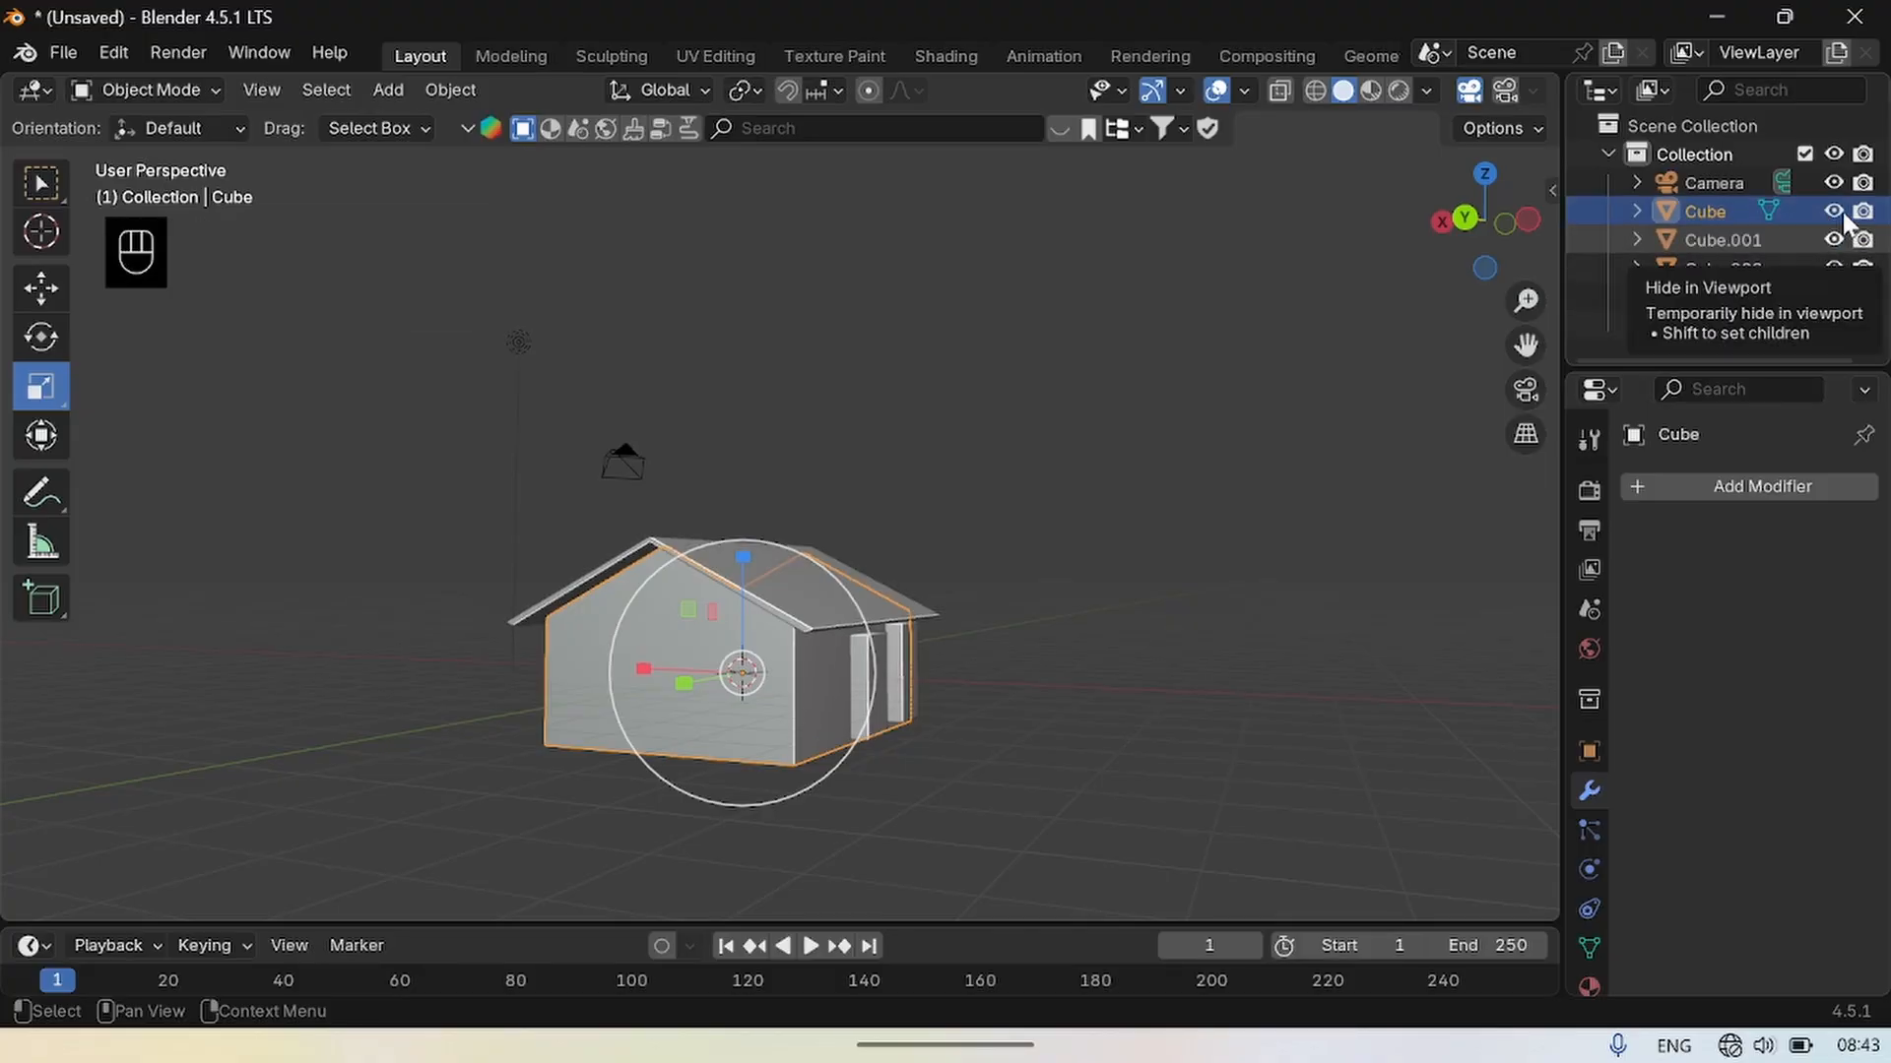
left_click(848, 681)
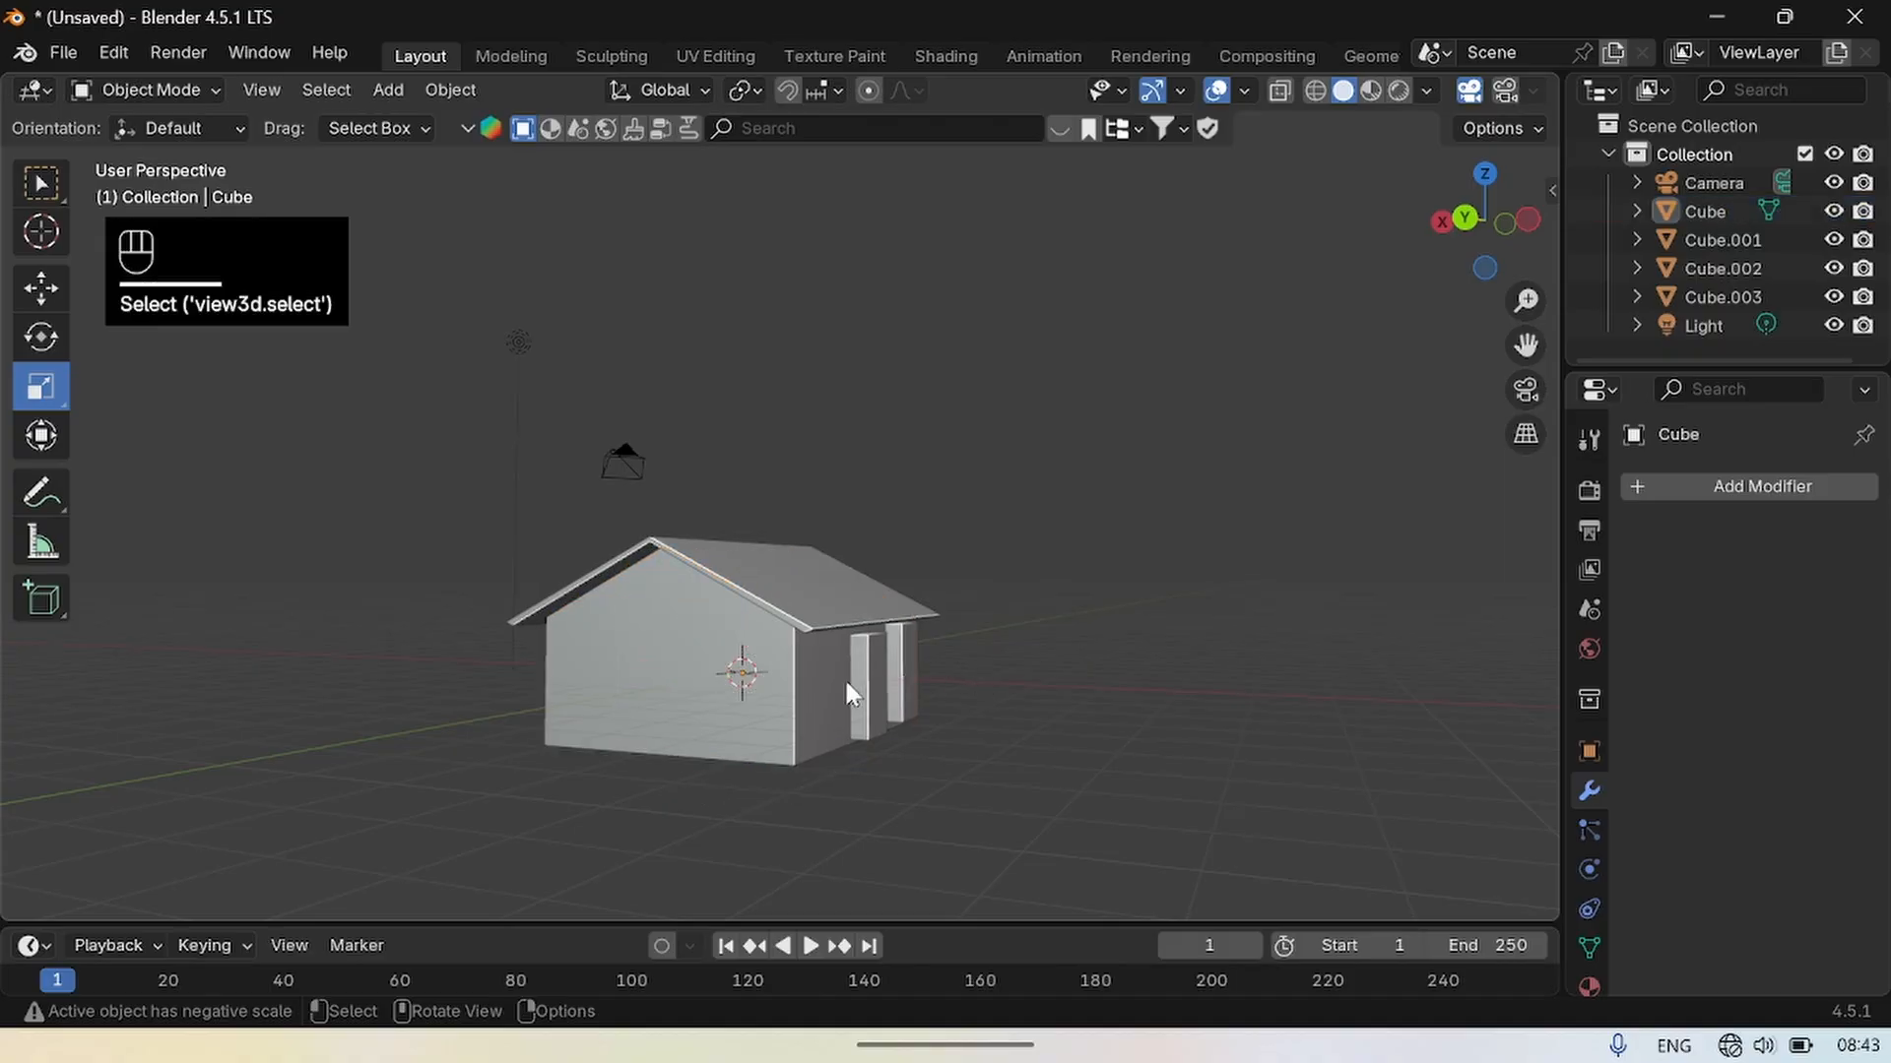
Hide the used door cutter block to check the doorway opening, and delete that block from the scene.
left_click(857, 687)
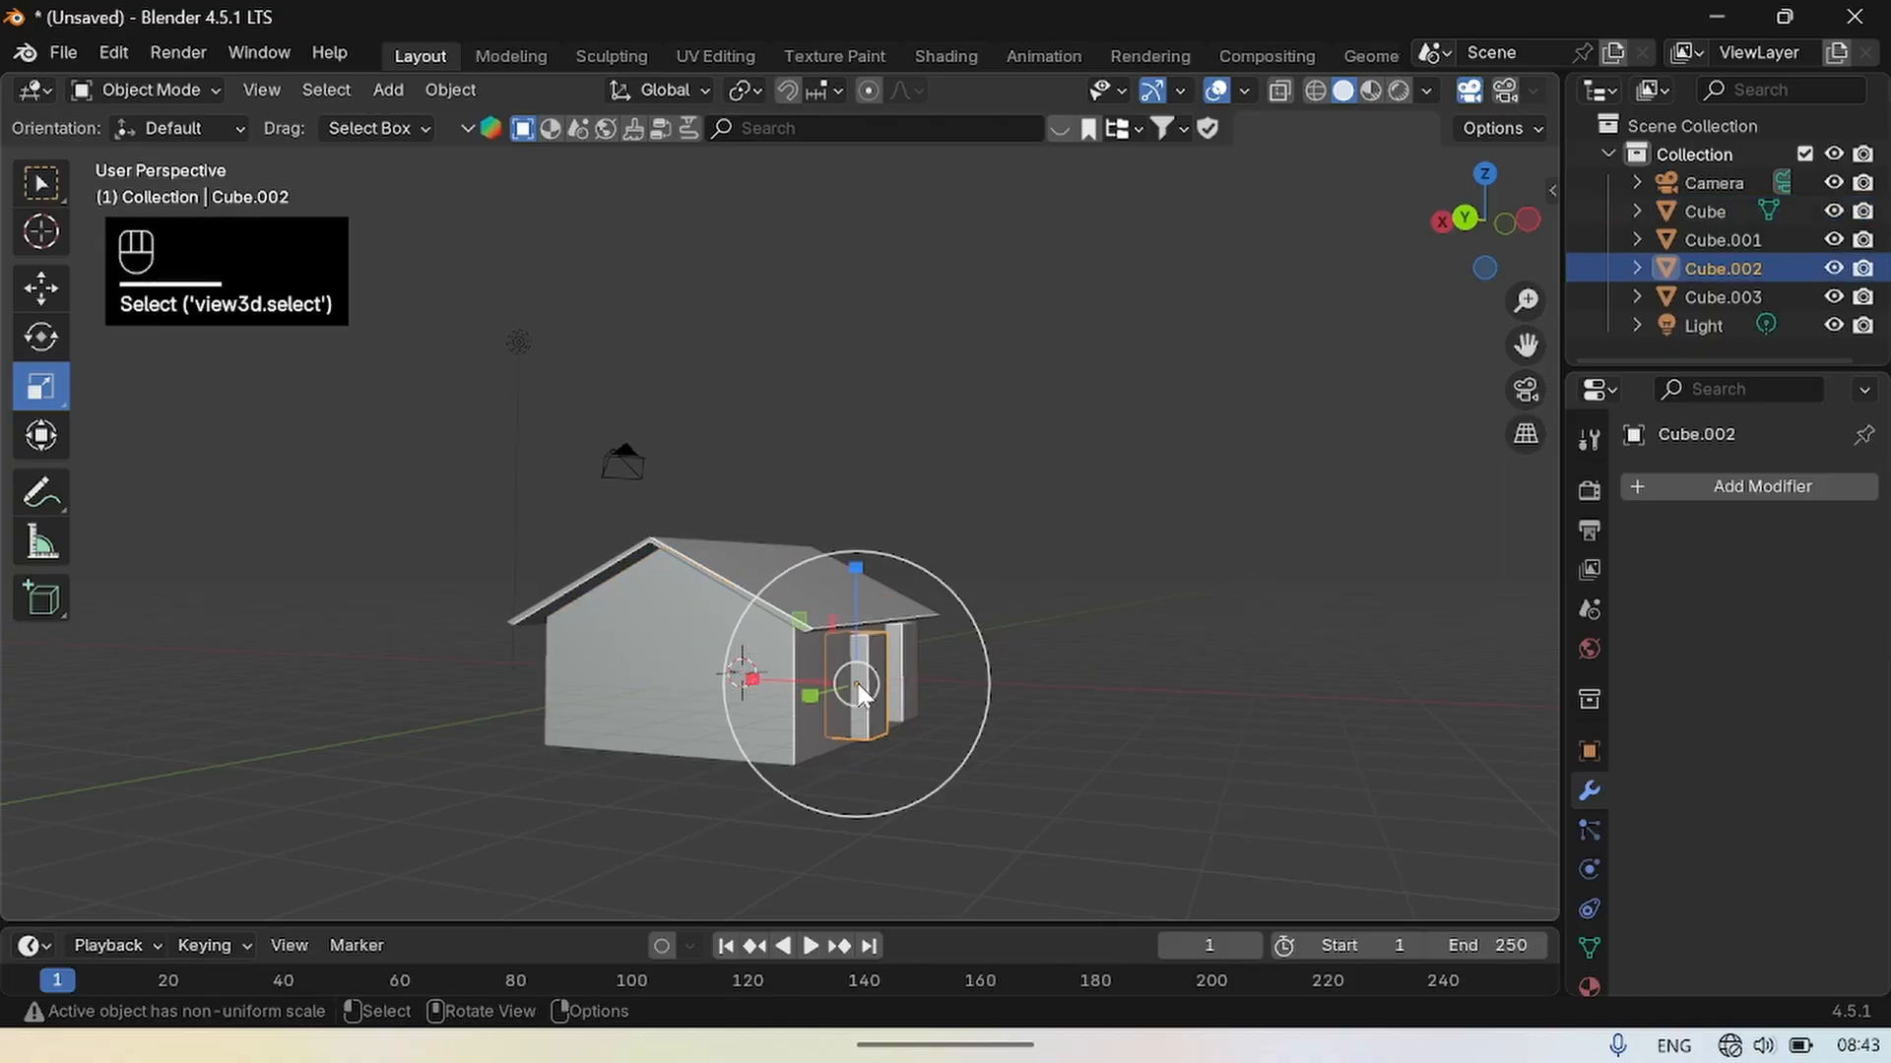
left_click(1834, 269)
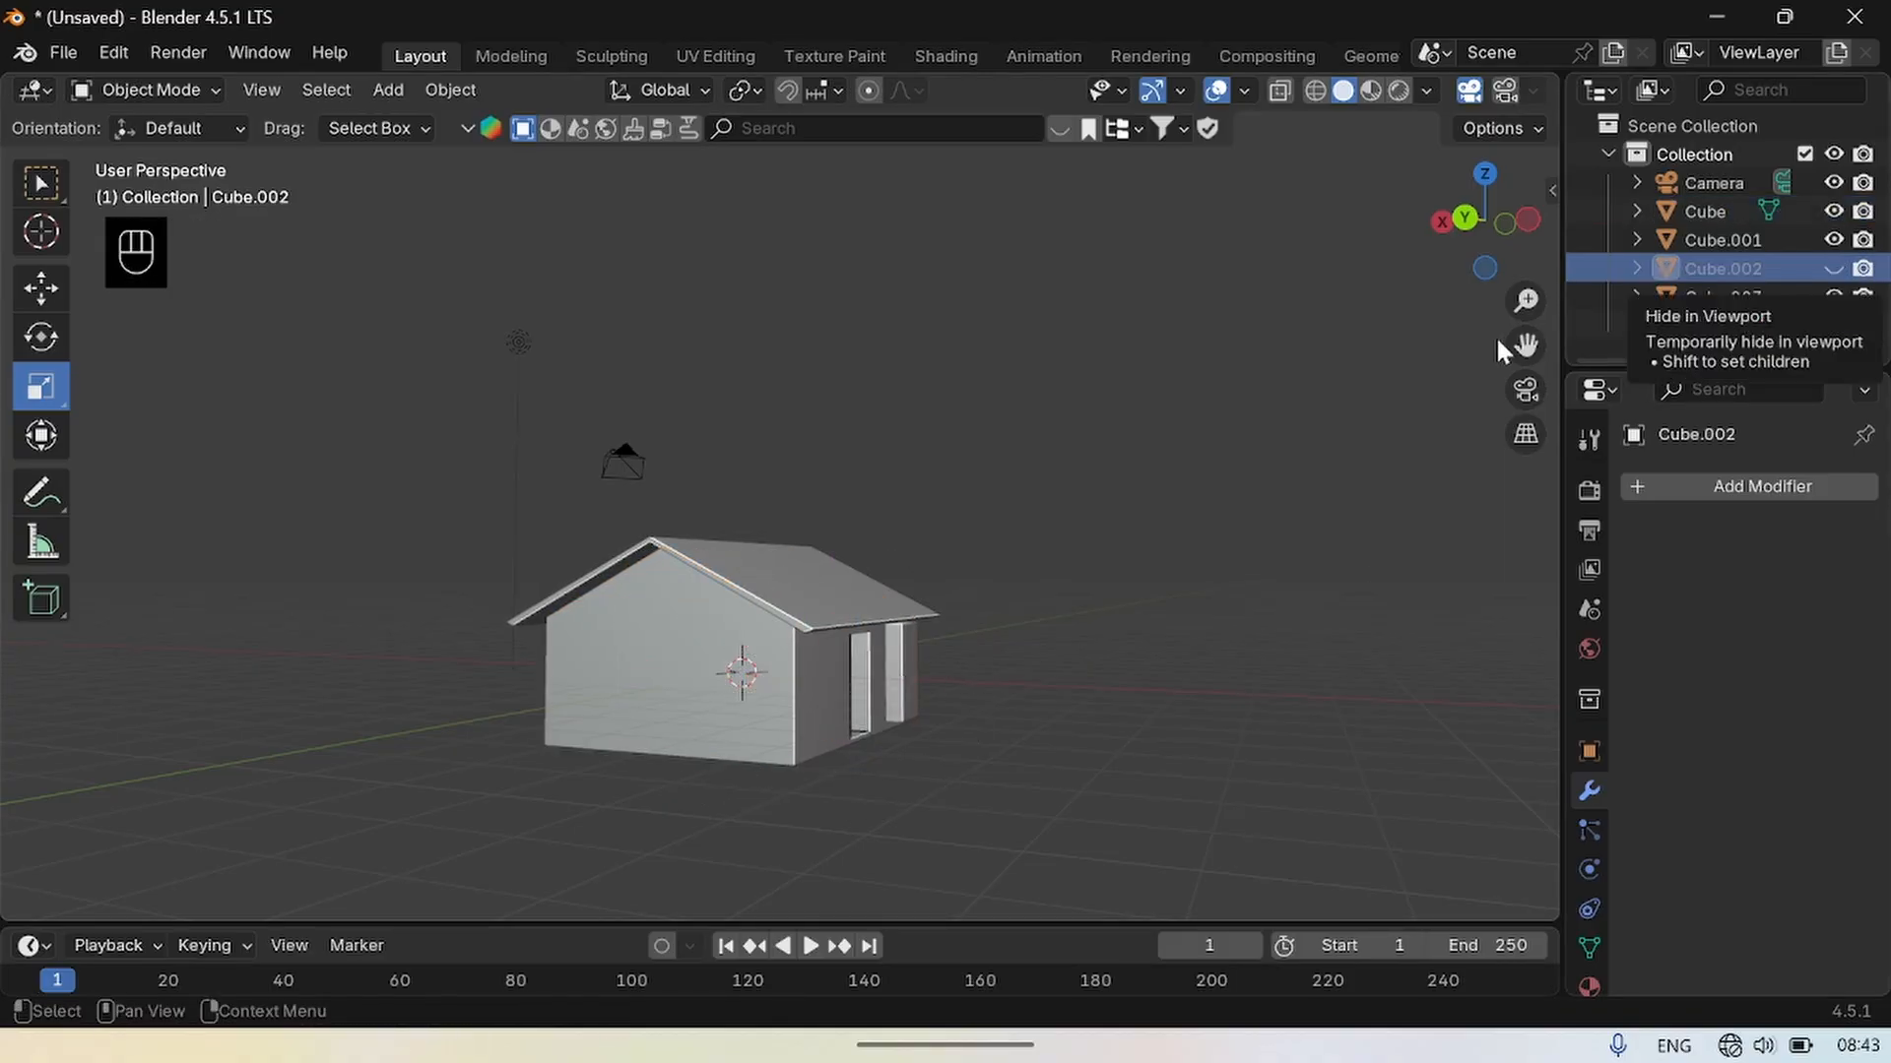
left_click_drag(1487, 275, 1437, 272)
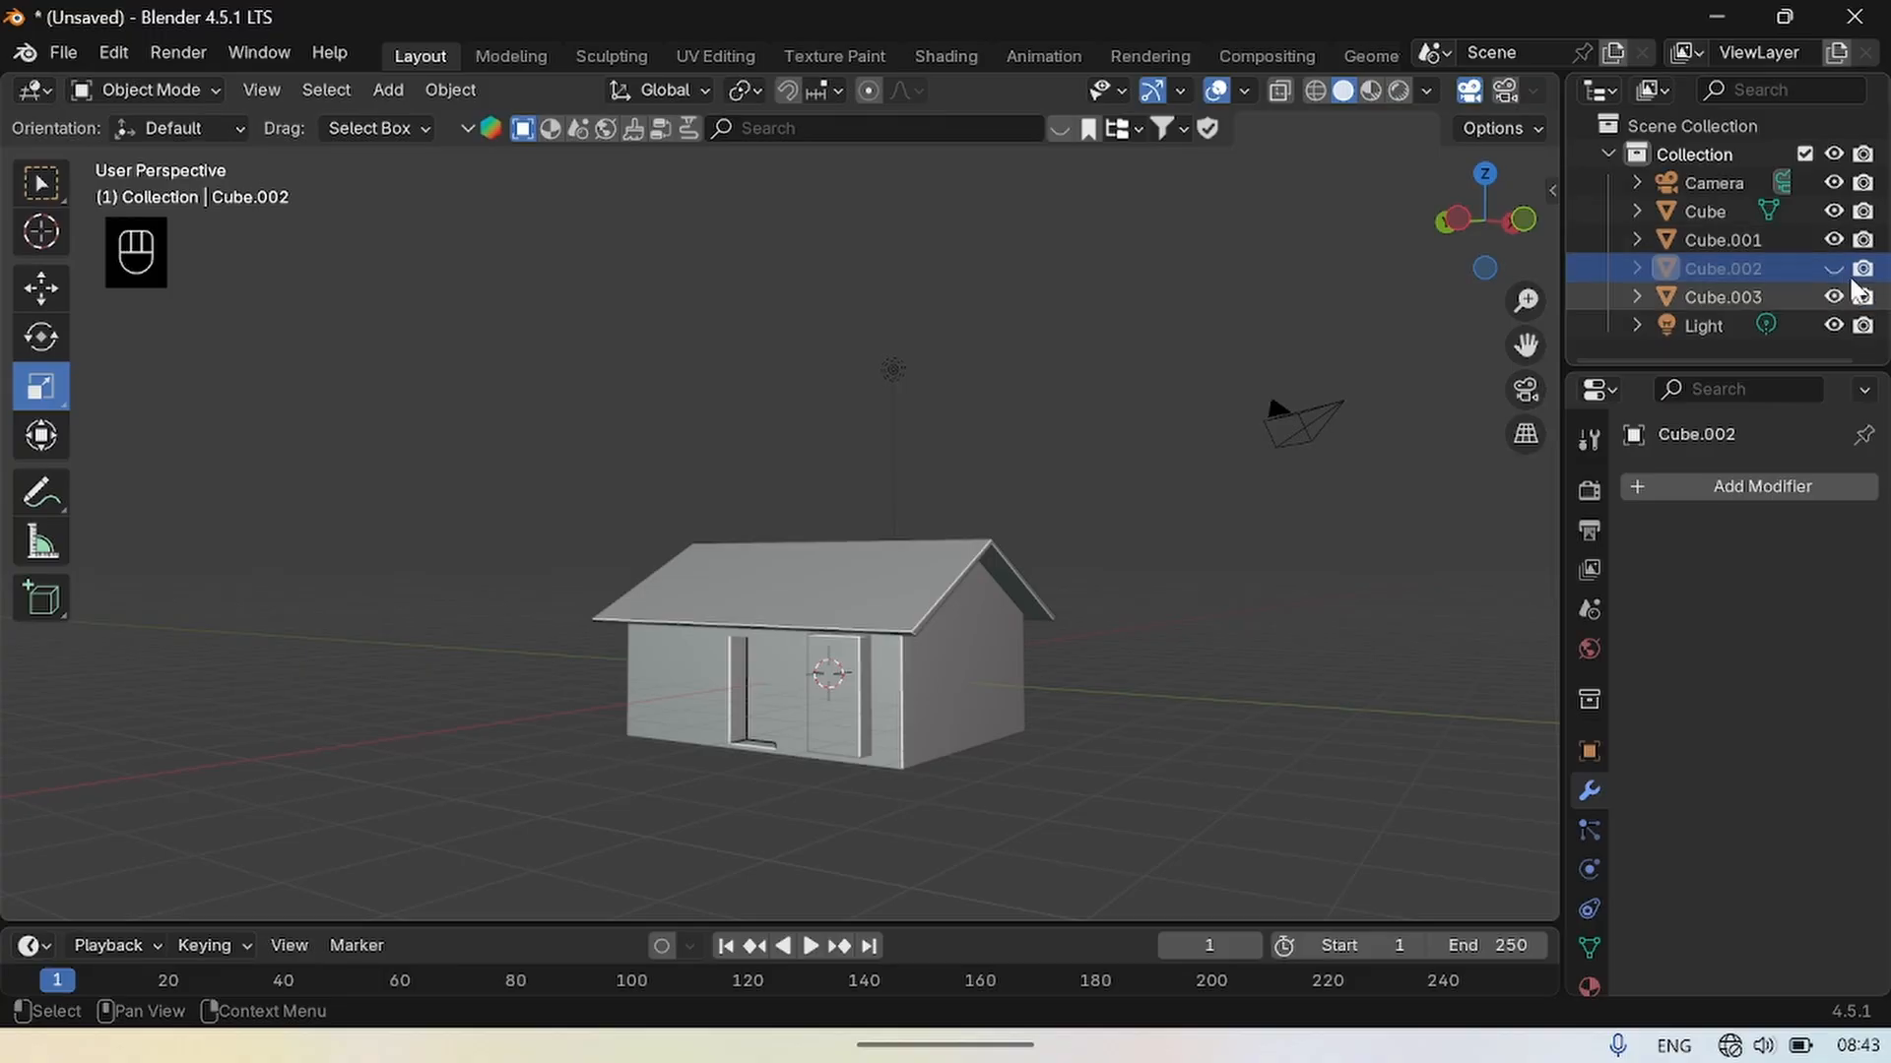
right_click(1733, 281)
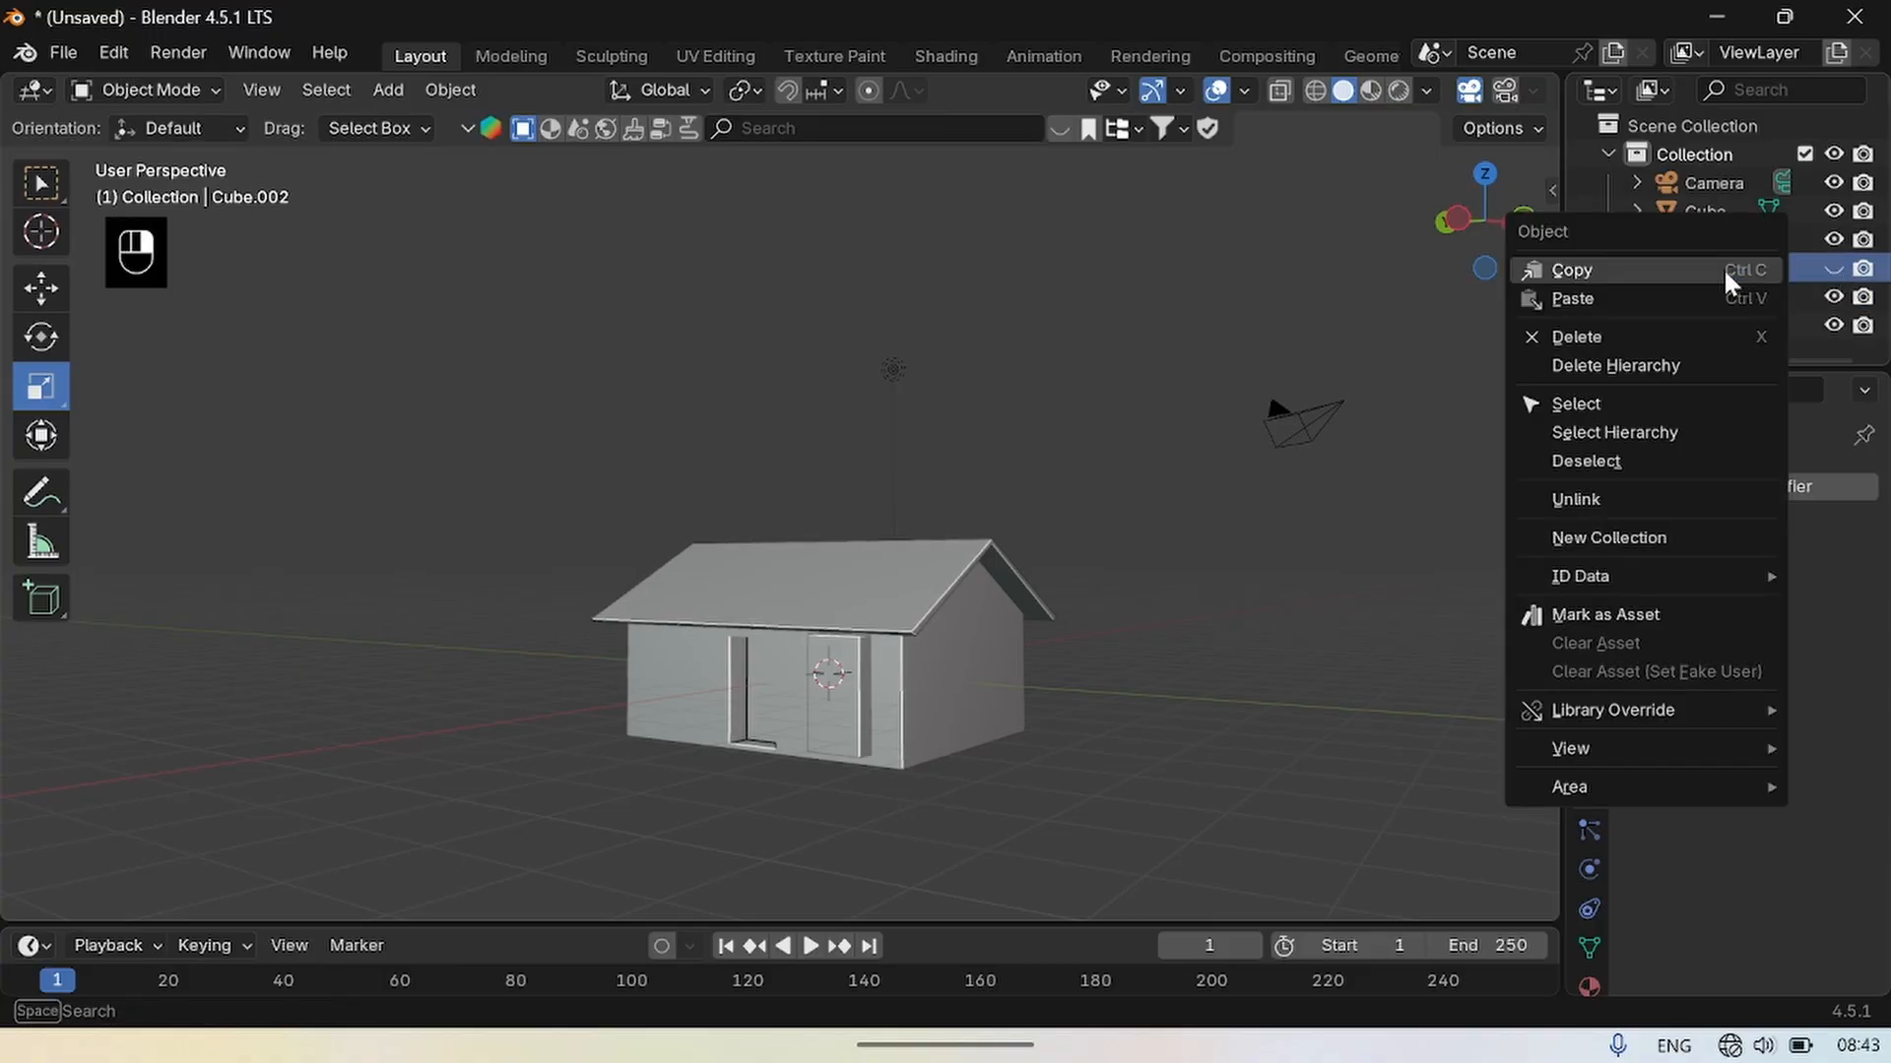
left_click(1587, 340)
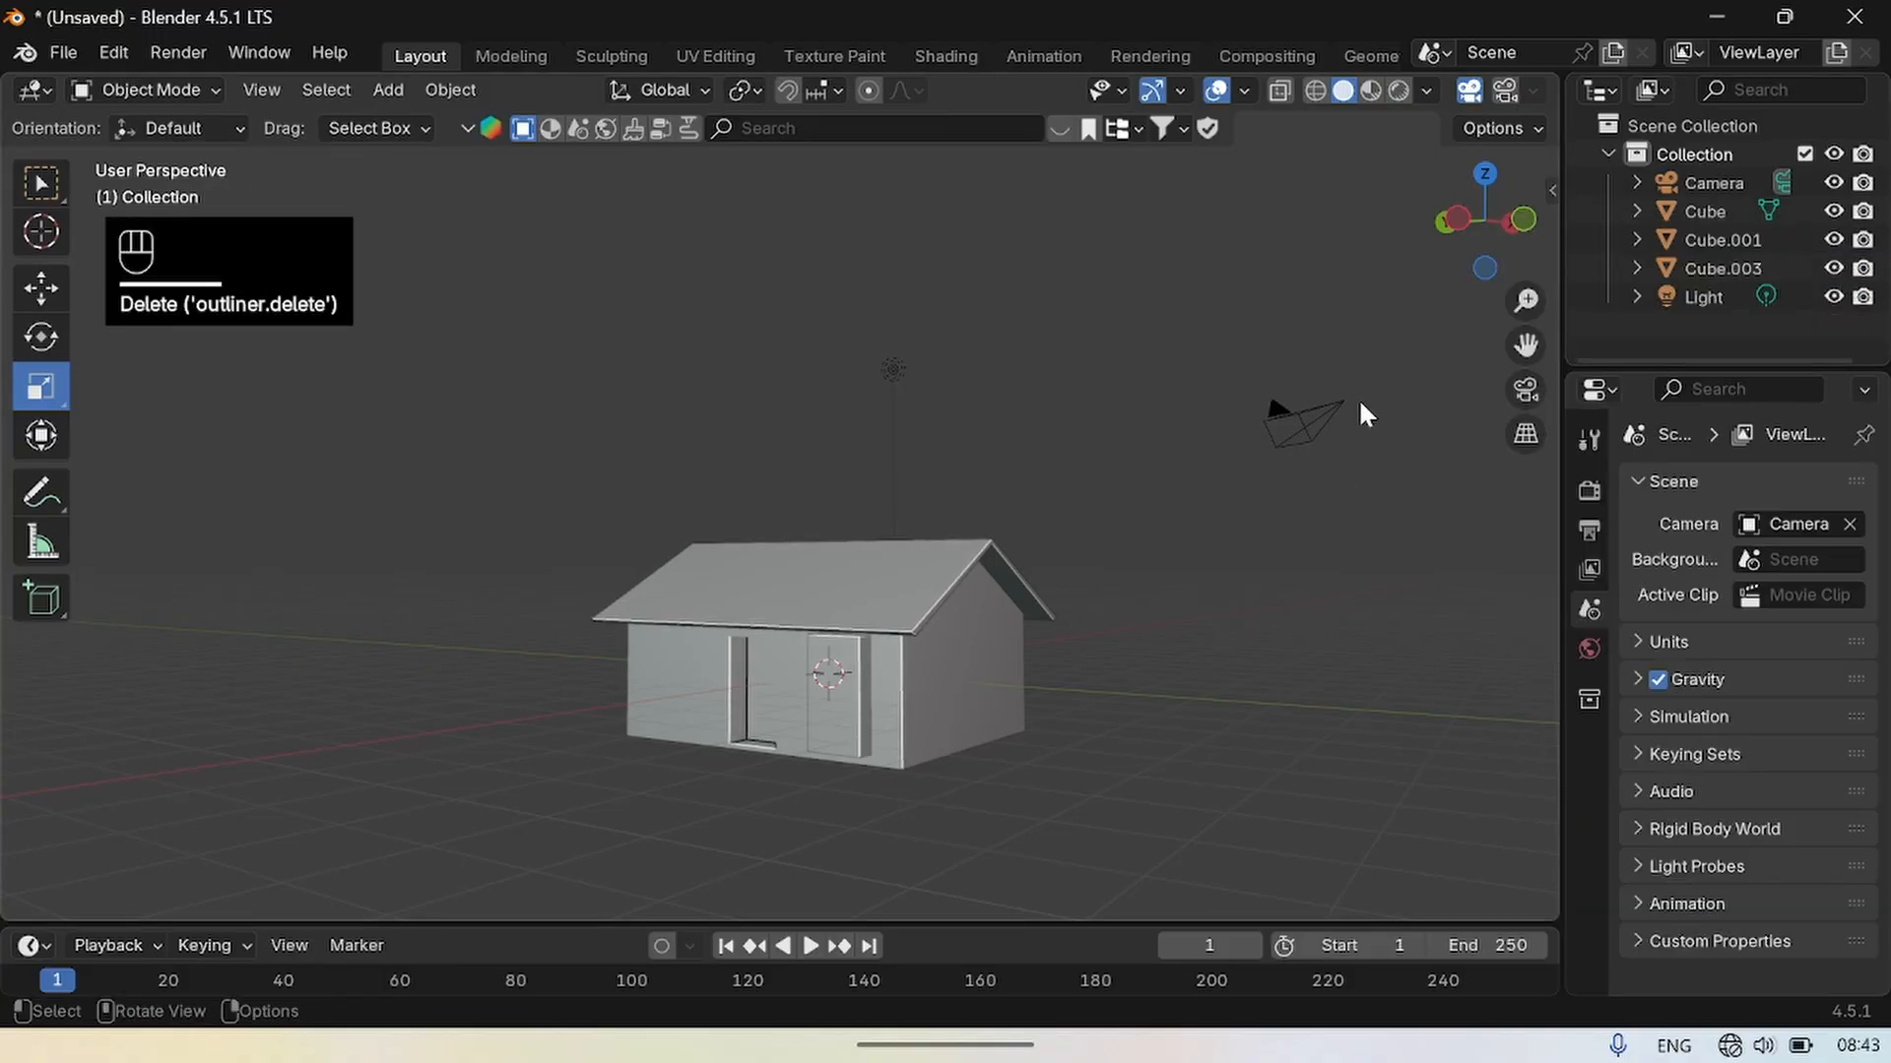
Reshape the remaining door block into a window cutter: shorten it along Z, scale Y by 1.526, readjust Z by about 1.35, and deselect it.
left_click_drag(1487, 278, 1567, 279)
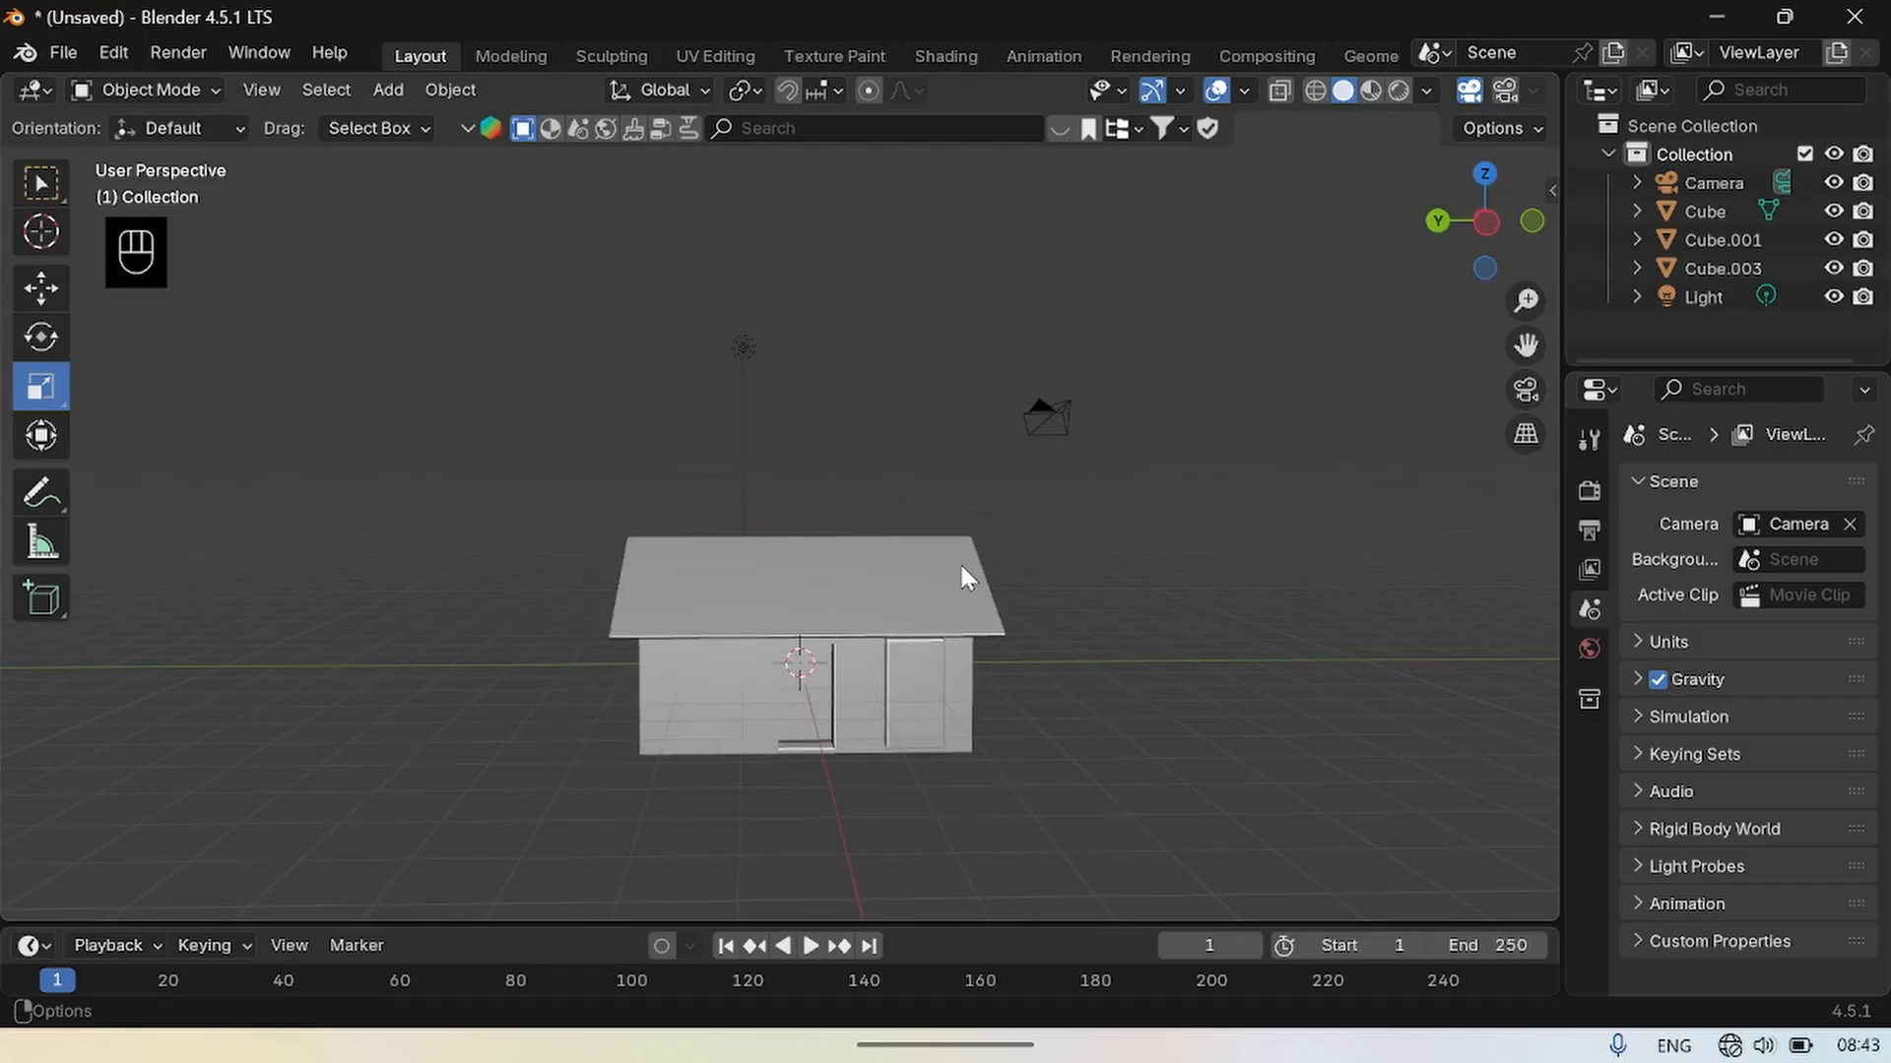
left_click(908, 685)
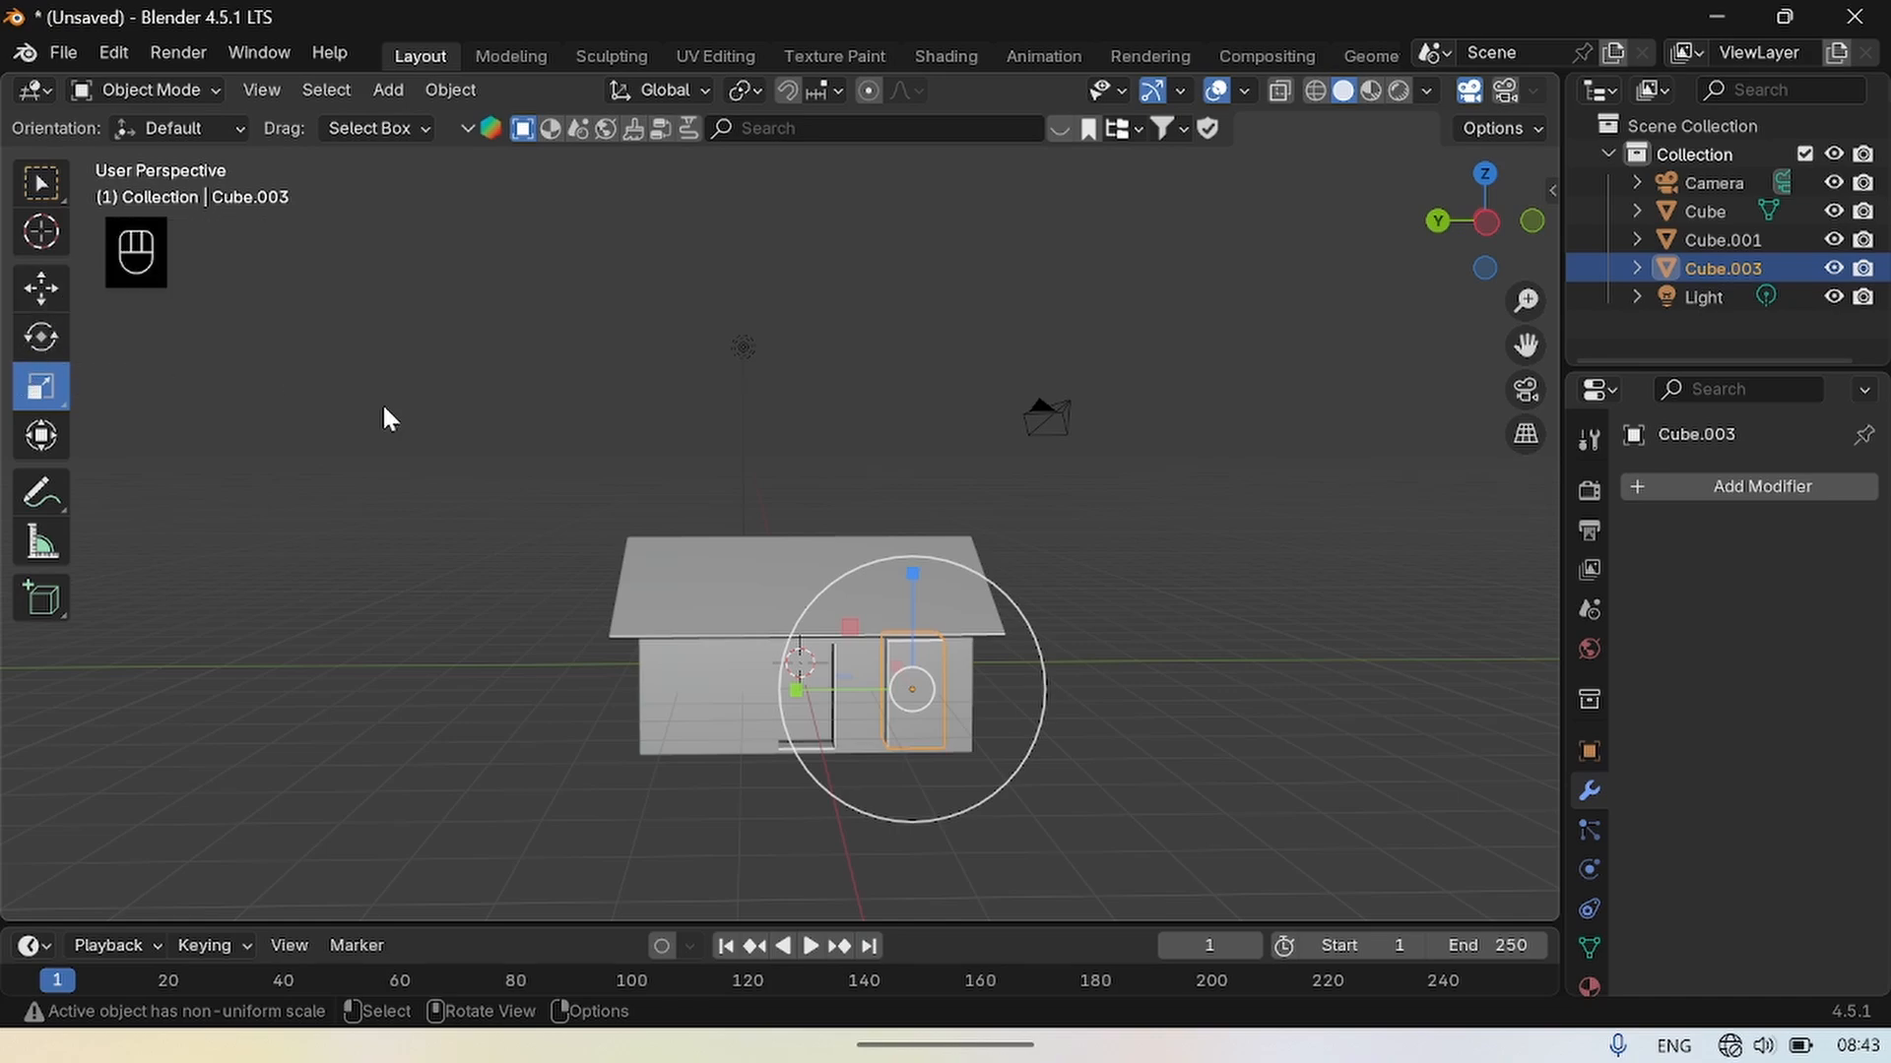
left_click_drag(908, 575, 918, 642)
left_click_drag(799, 684, 1055, 676)
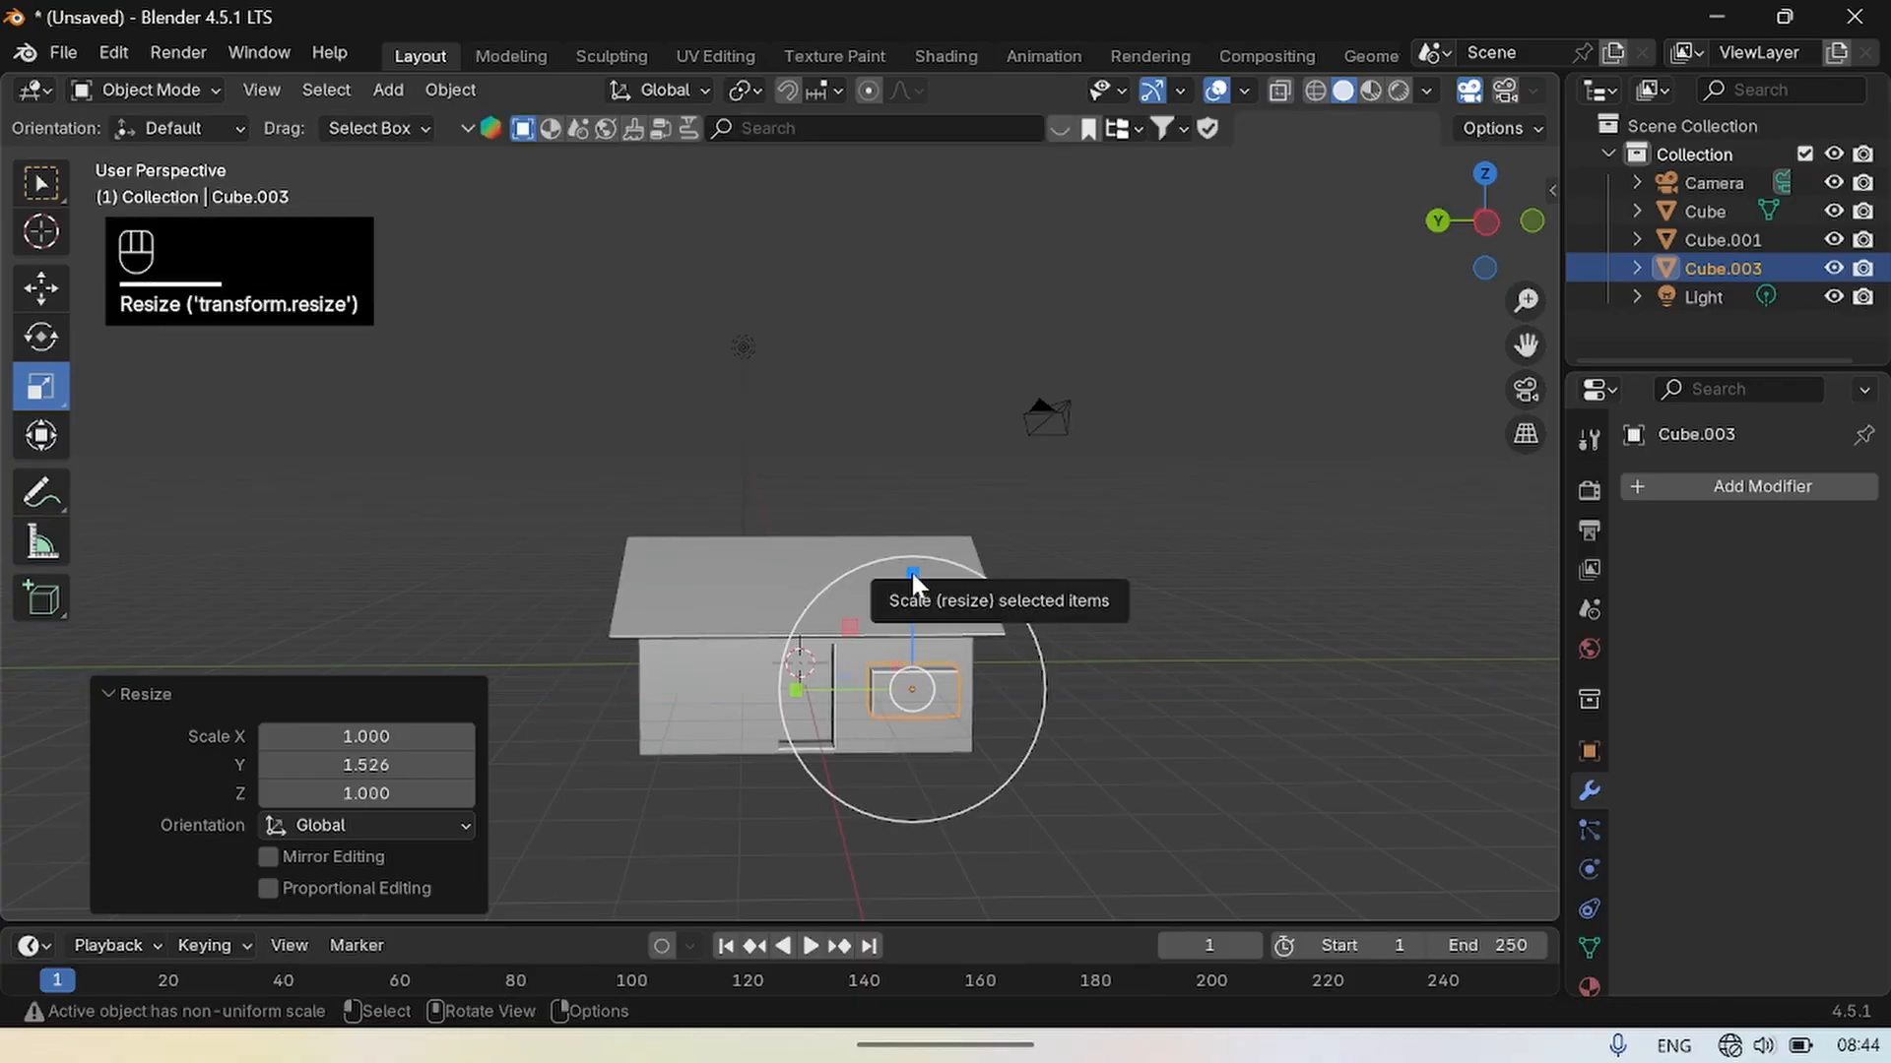
left_click_drag(912, 583, 912, 524)
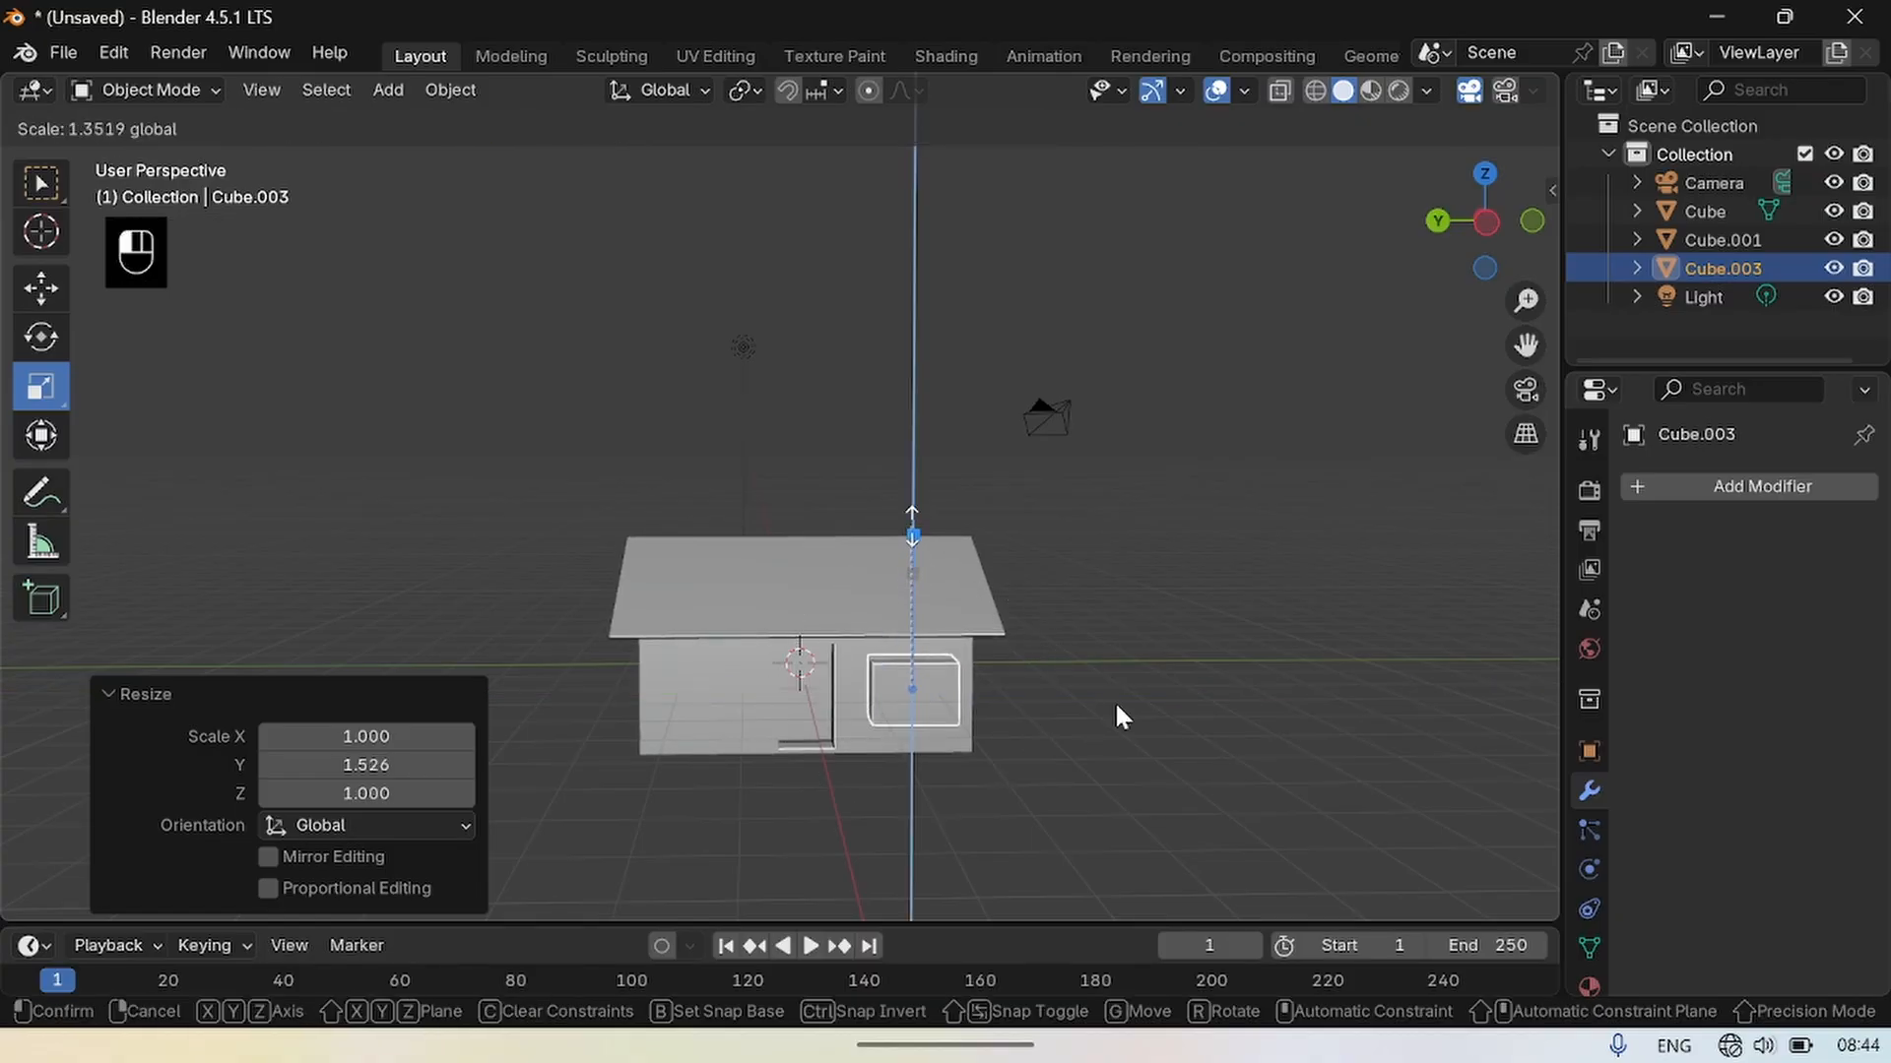
left_click_drag(1120, 715, 1195, 764)
left_click(1190, 748)
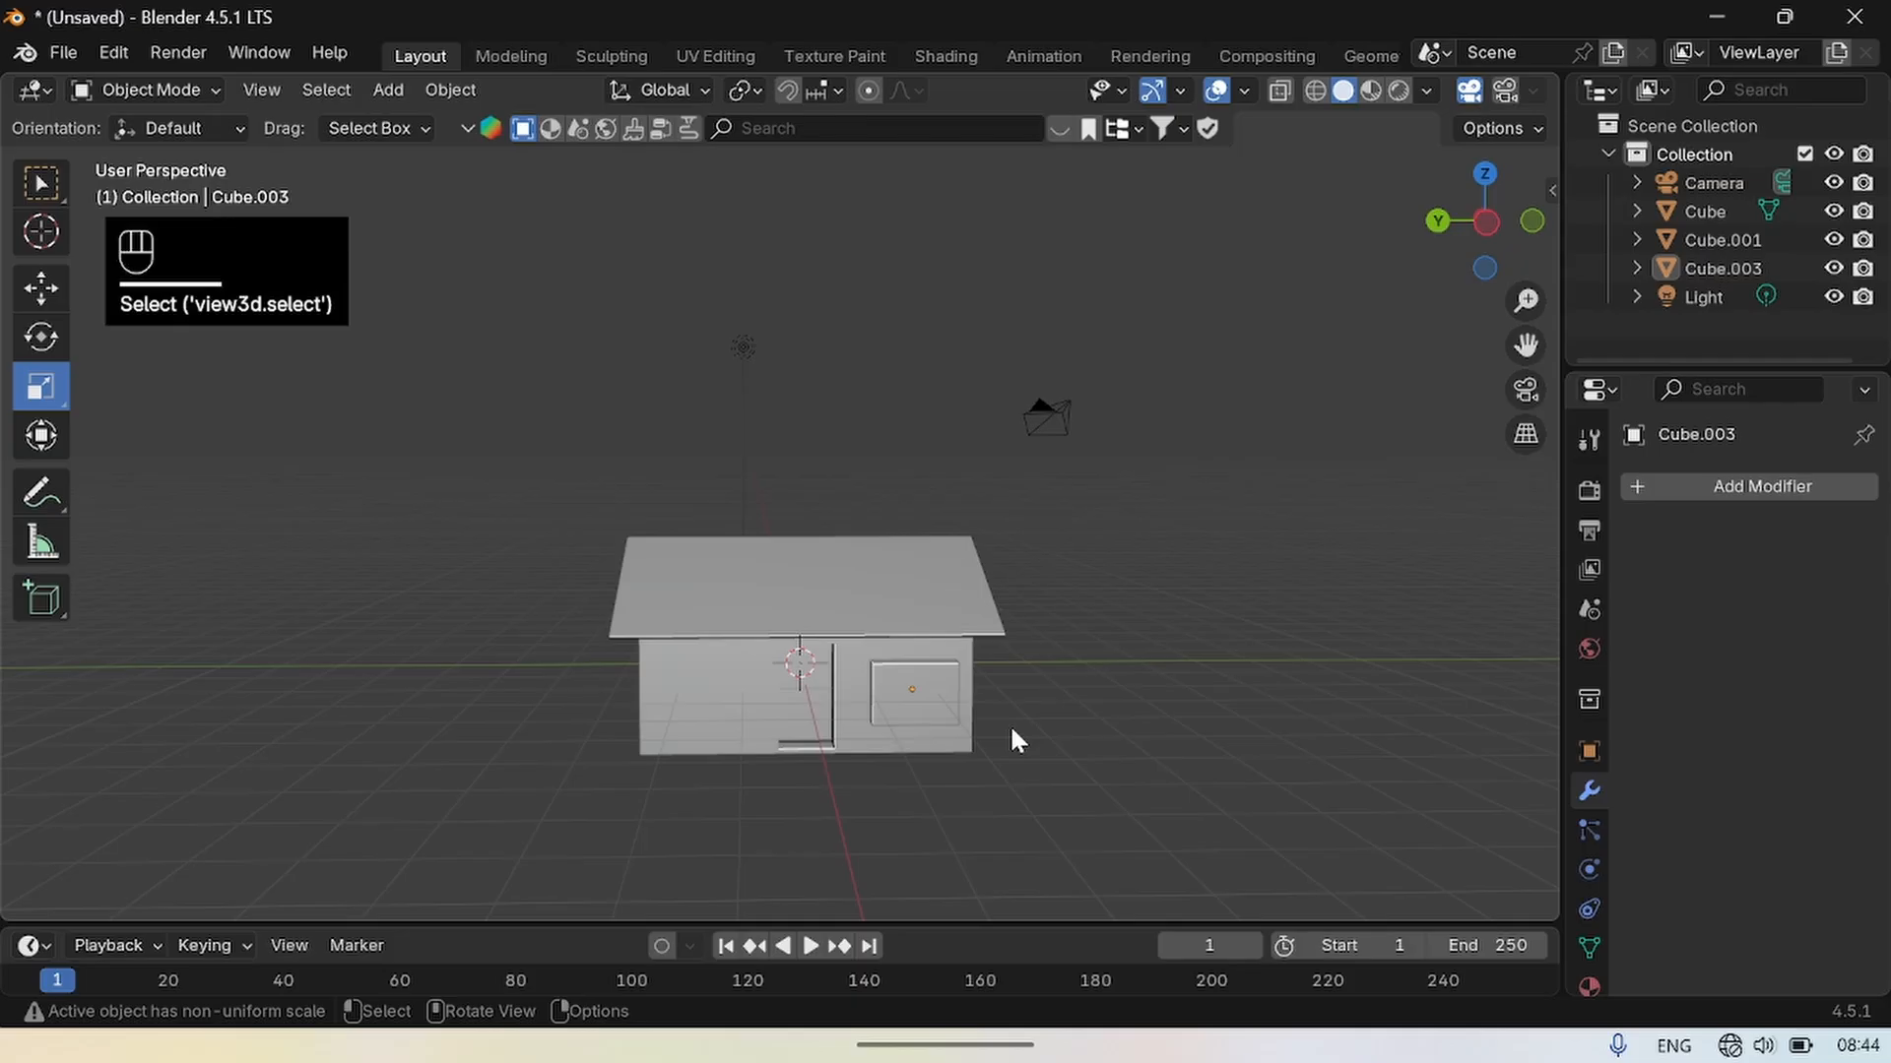
Duplicate the window block, move the copy about 3.2 m along the global Y axis to the other side of the doorway, and deselect it.
left_click(912, 687)
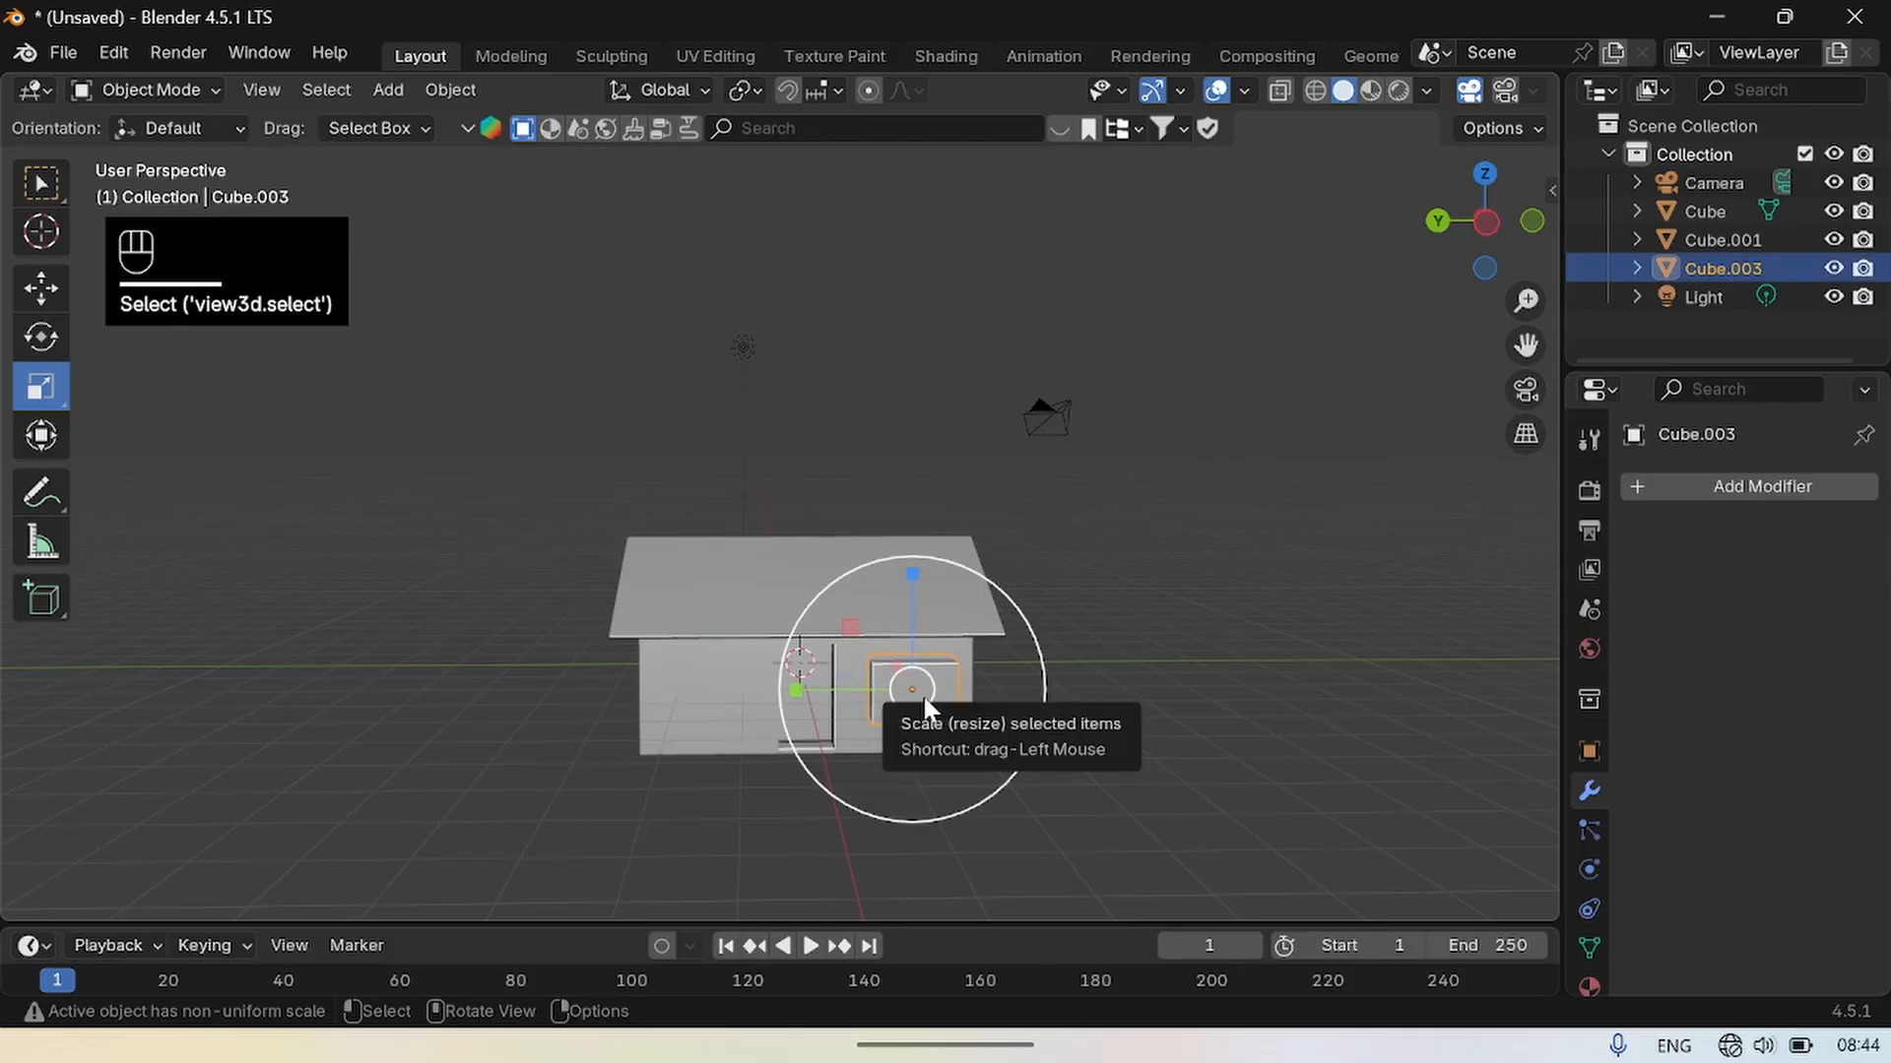
key("shift")
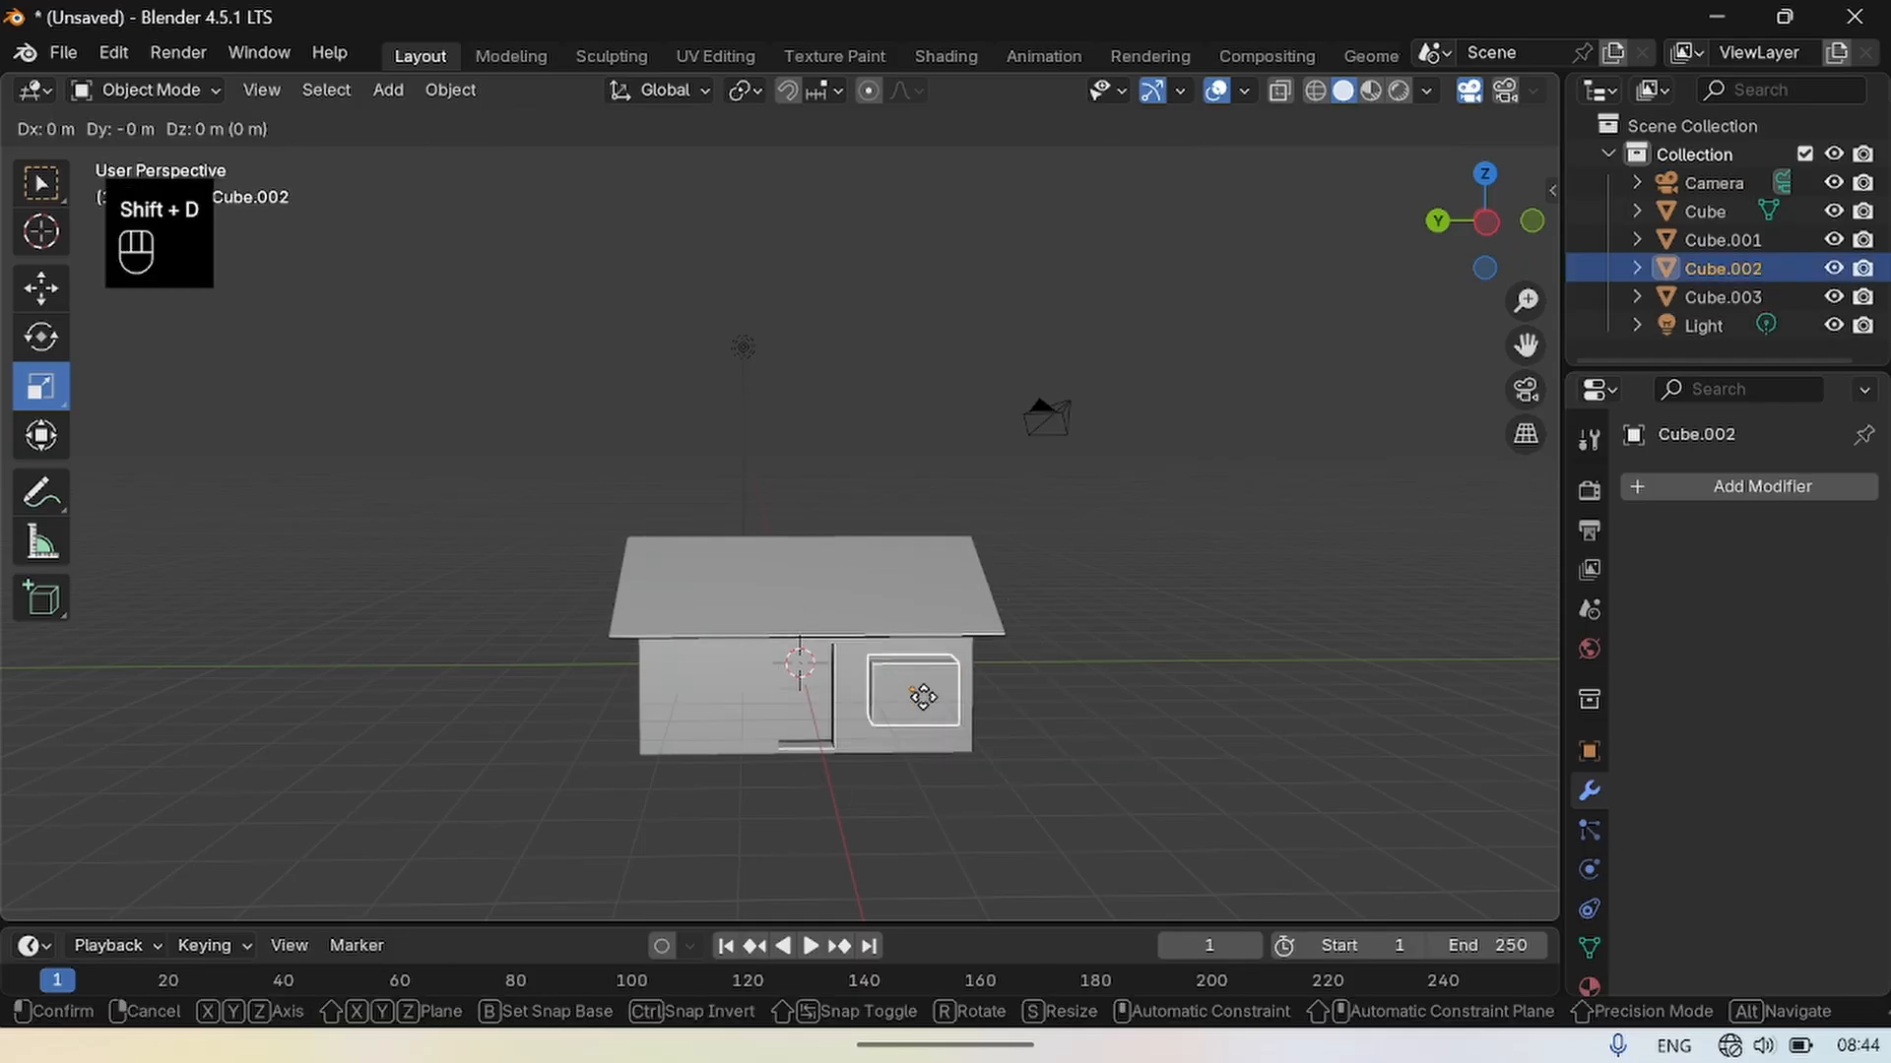
key("g")
key("y")
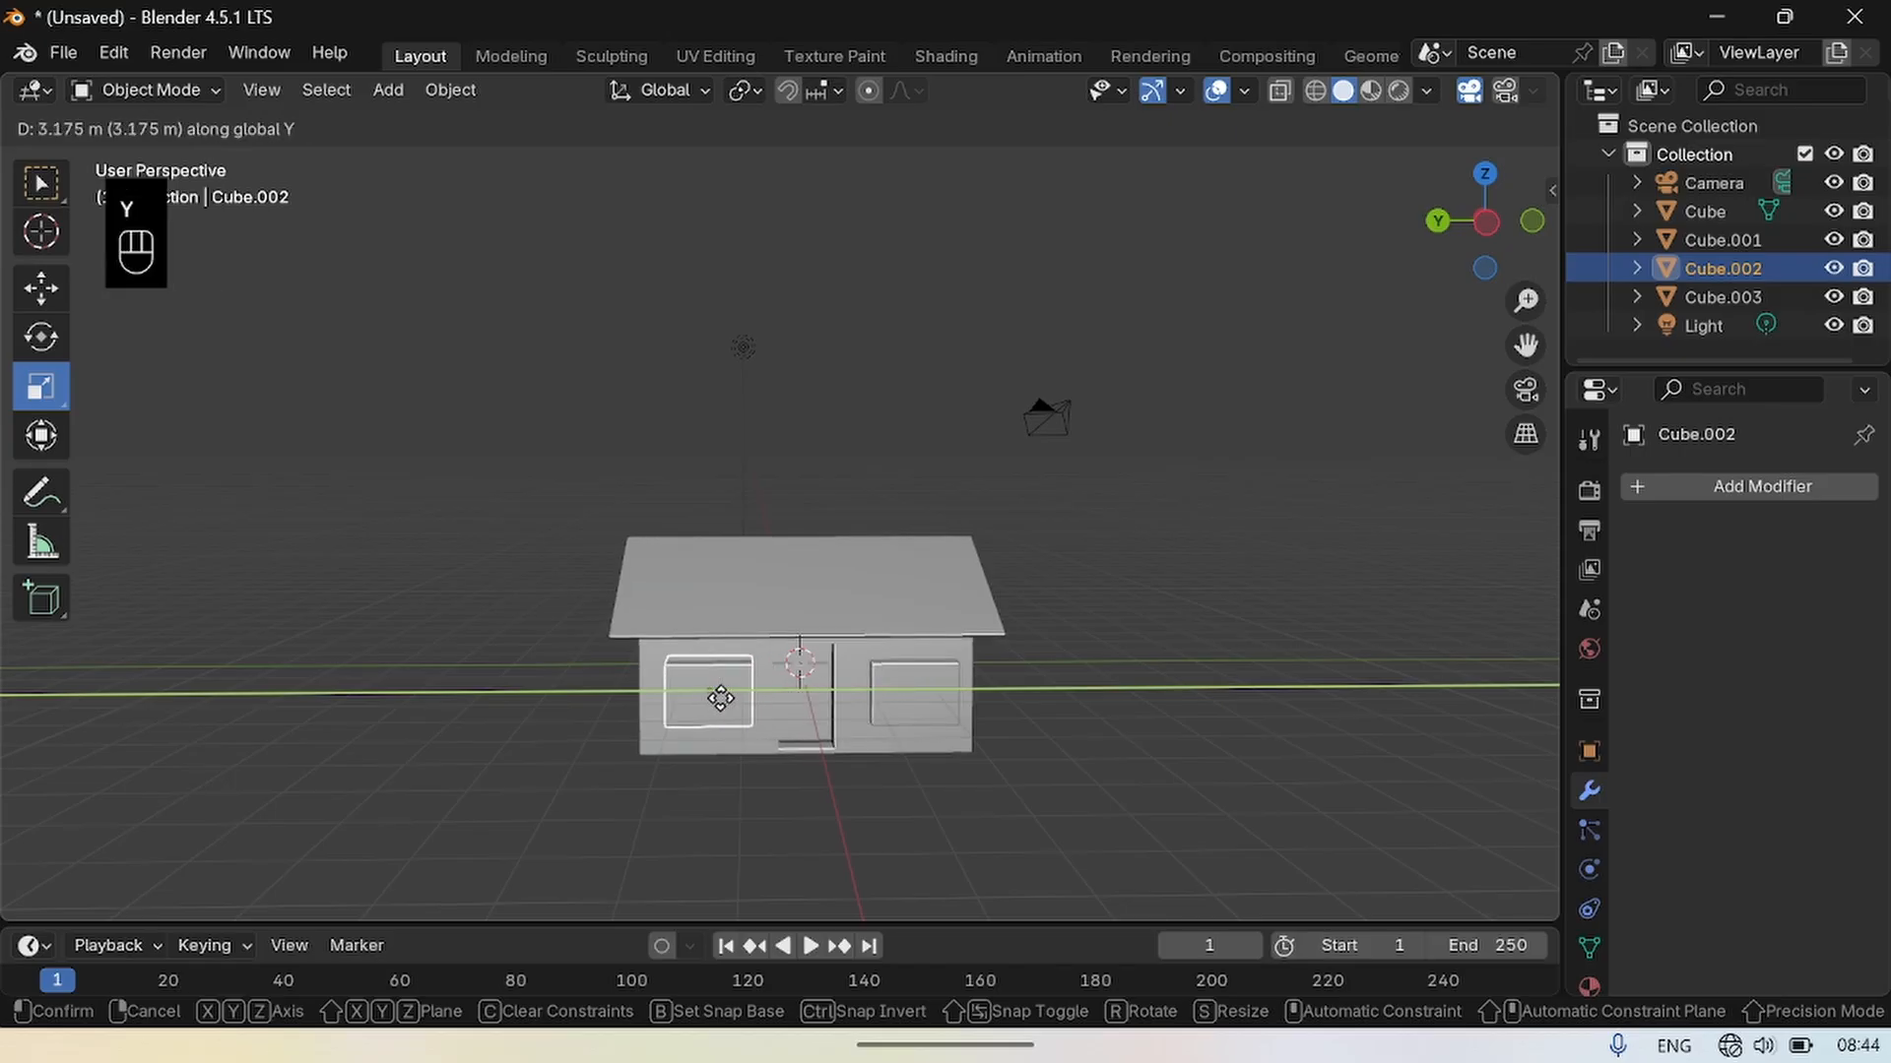
left_click(709, 689)
left_click(1027, 796)
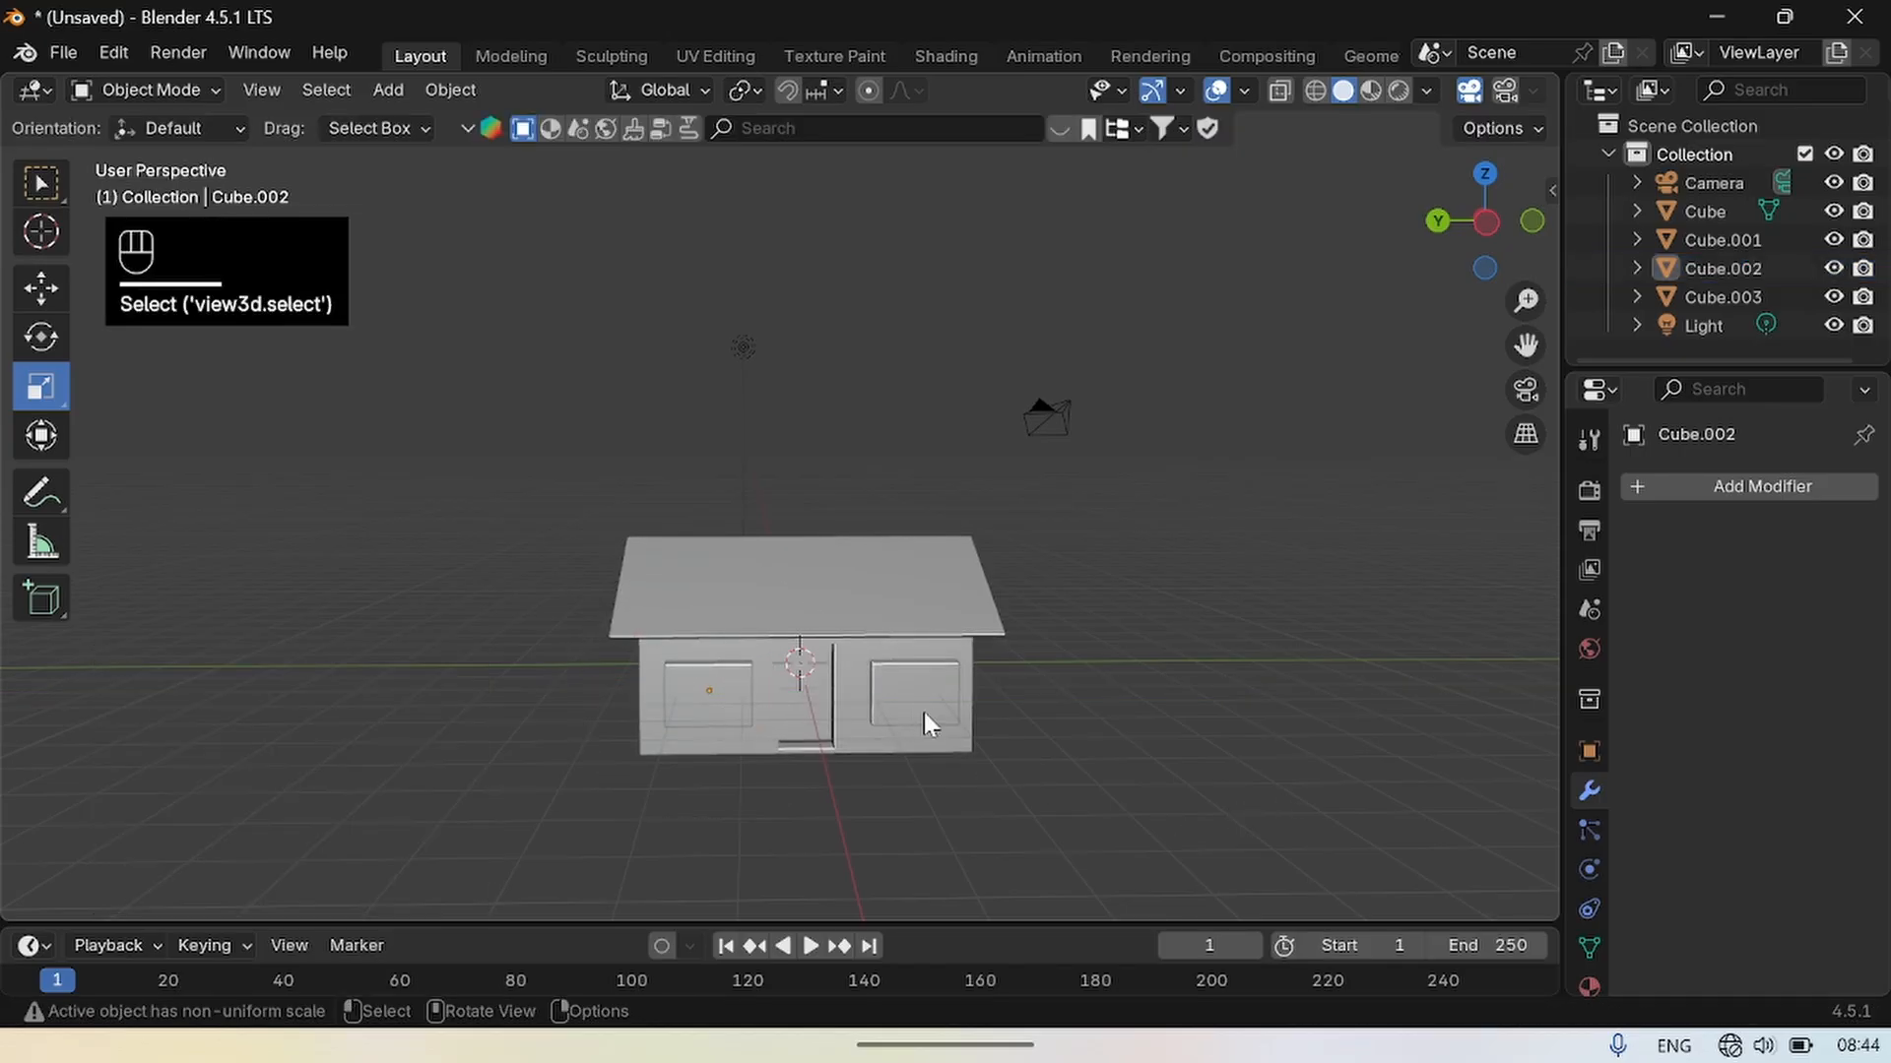
Cut the original window block out of the house body with a Boolean Difference modifier and apply the modifier.
left_click(857, 754)
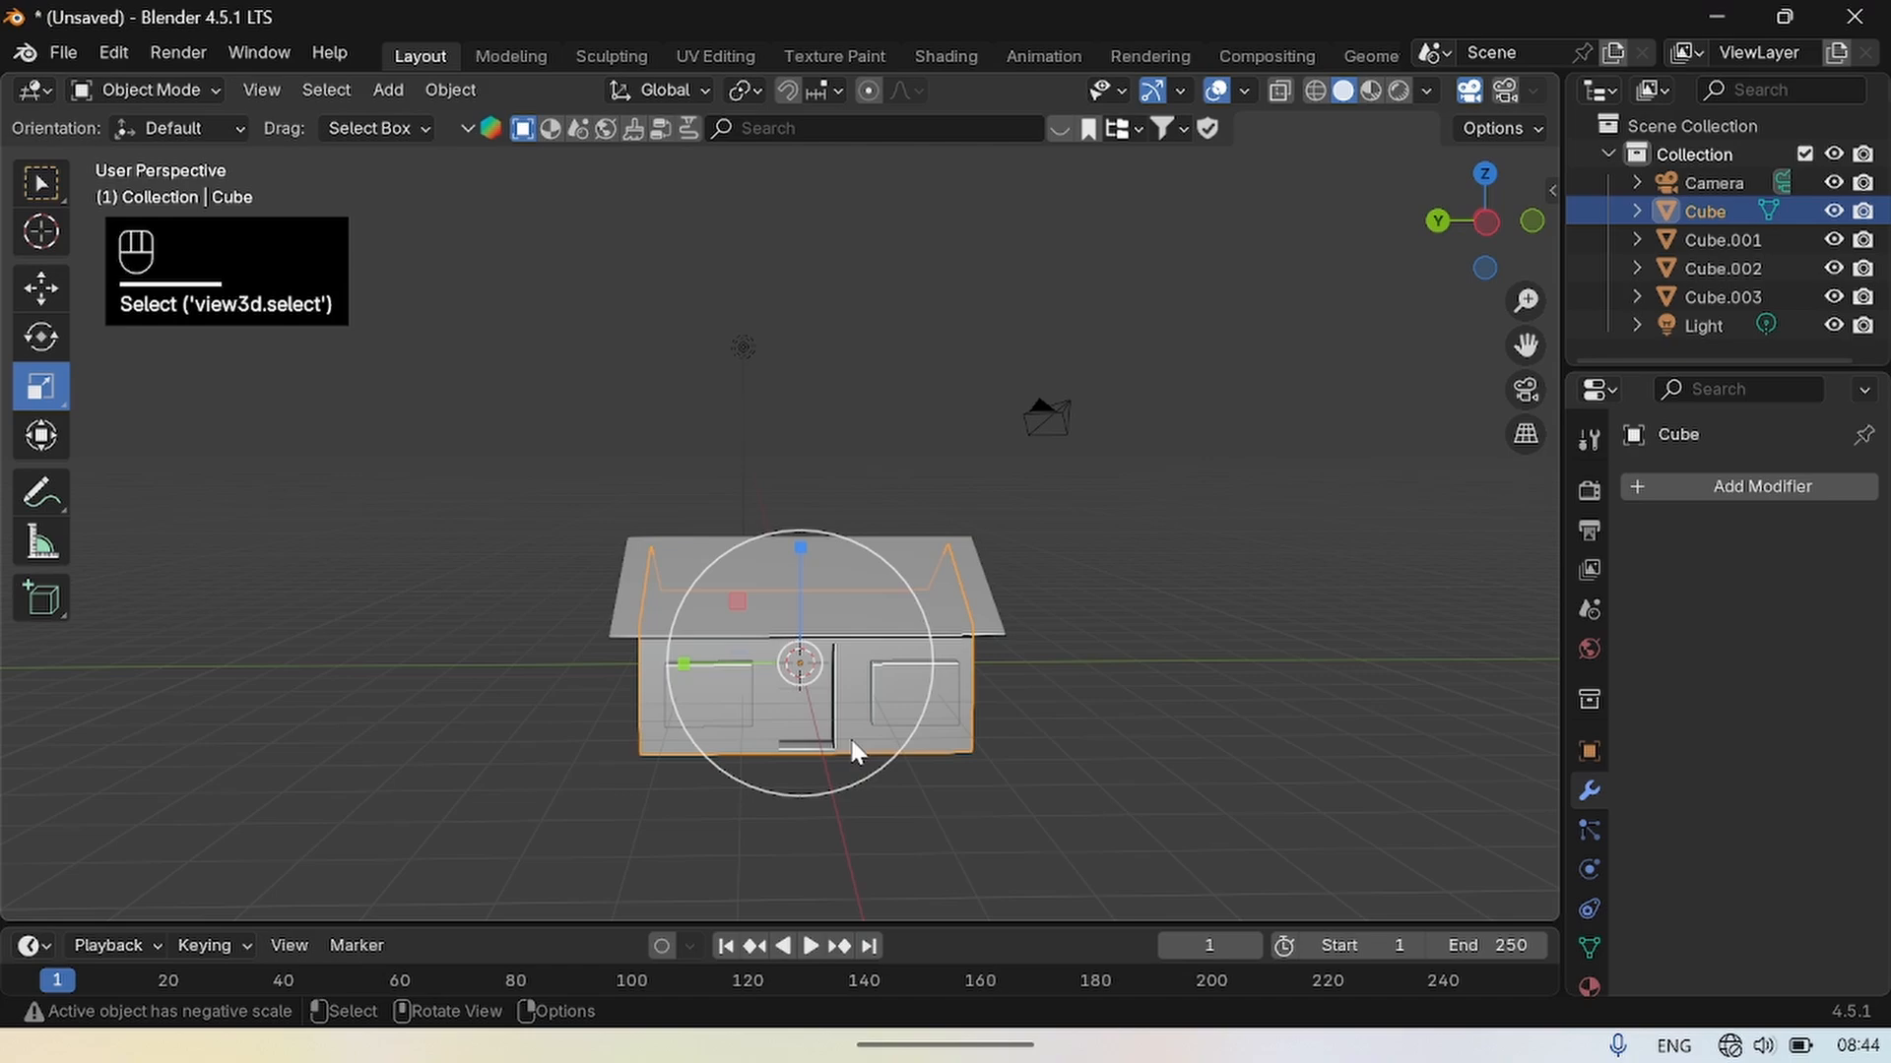
left_click(1706, 490)
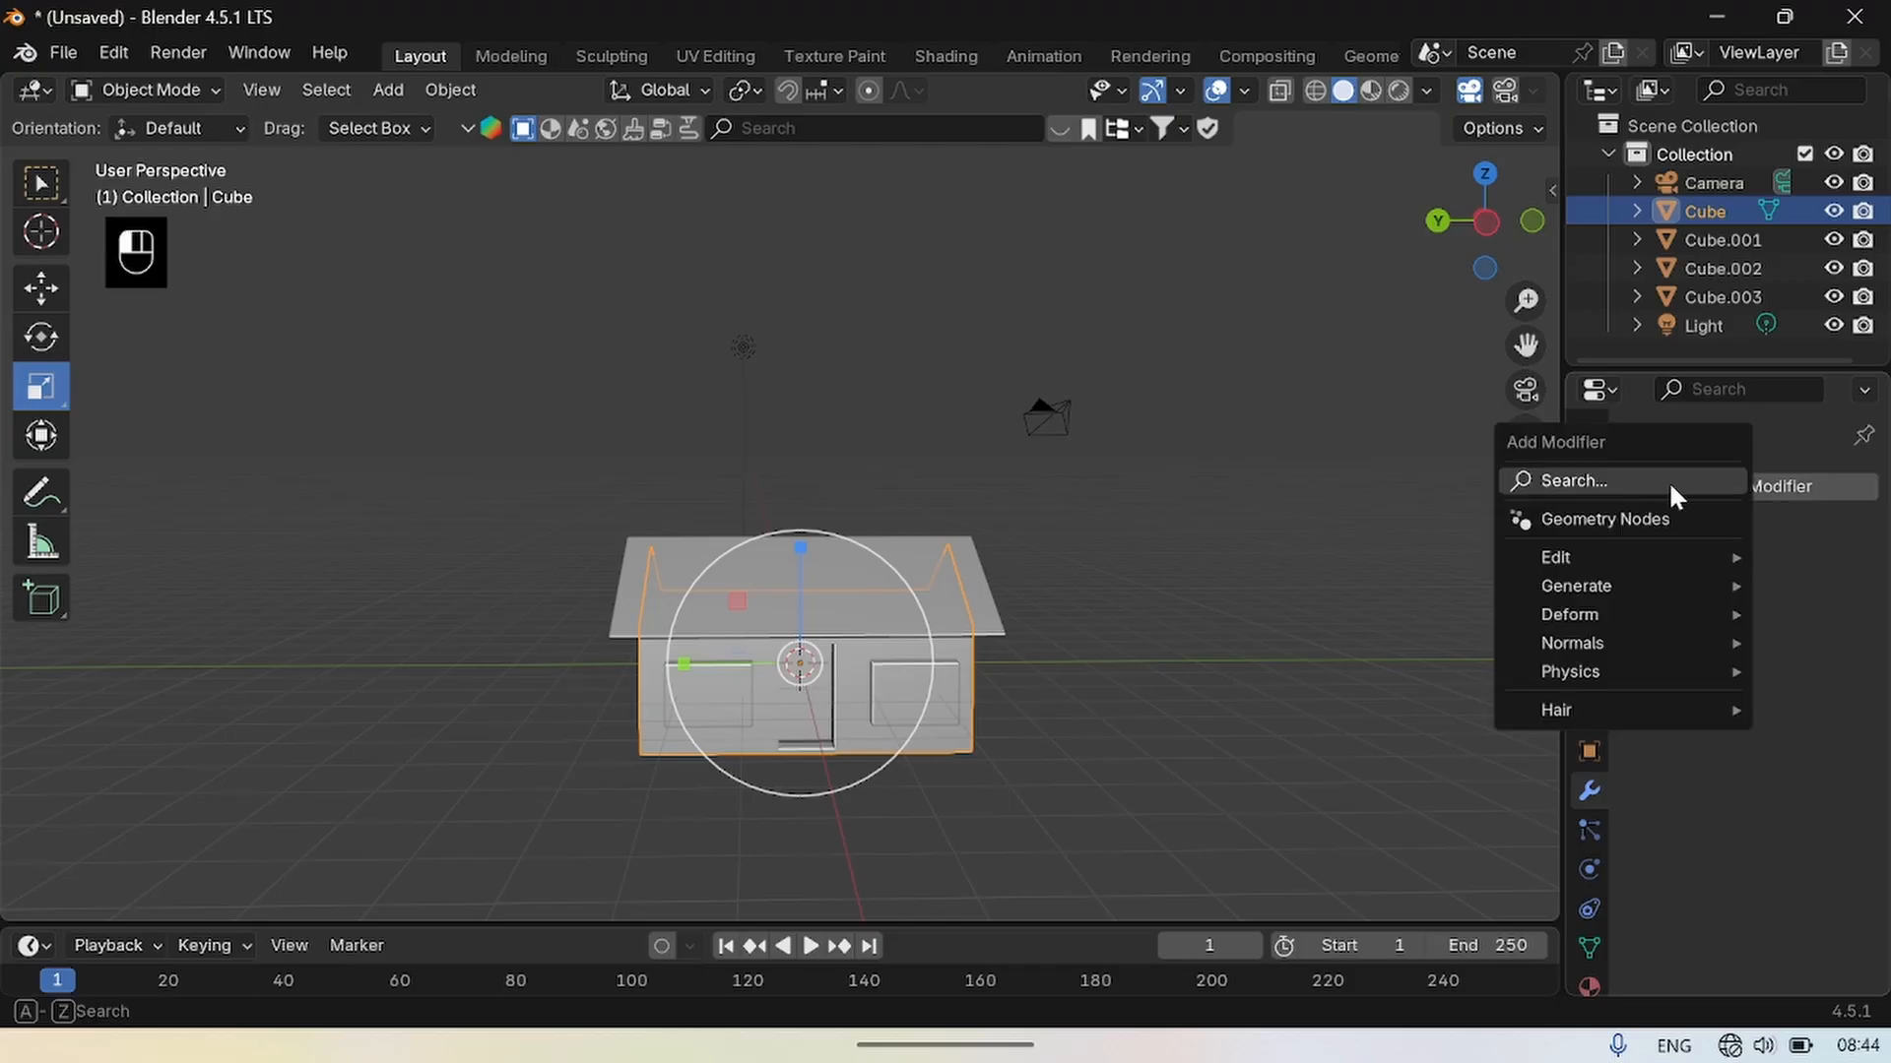
left_click(1570, 477)
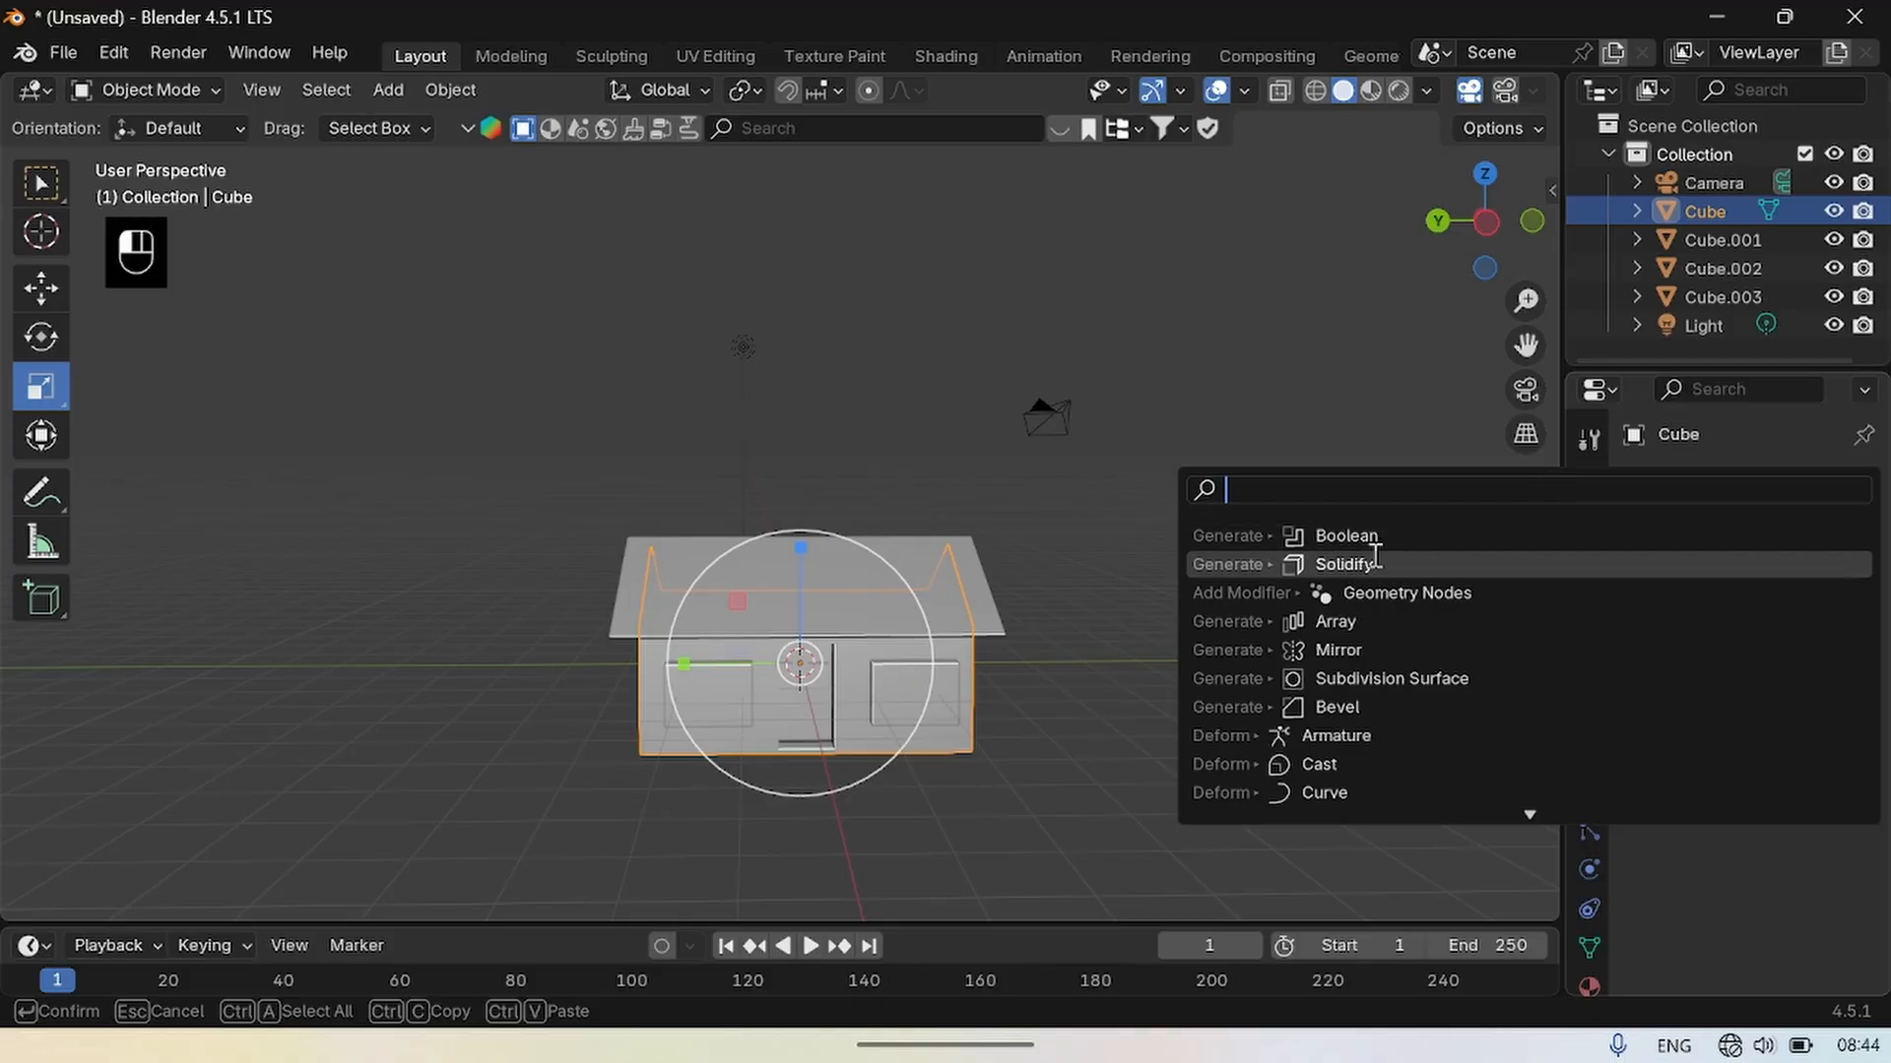
left_click(1345, 535)
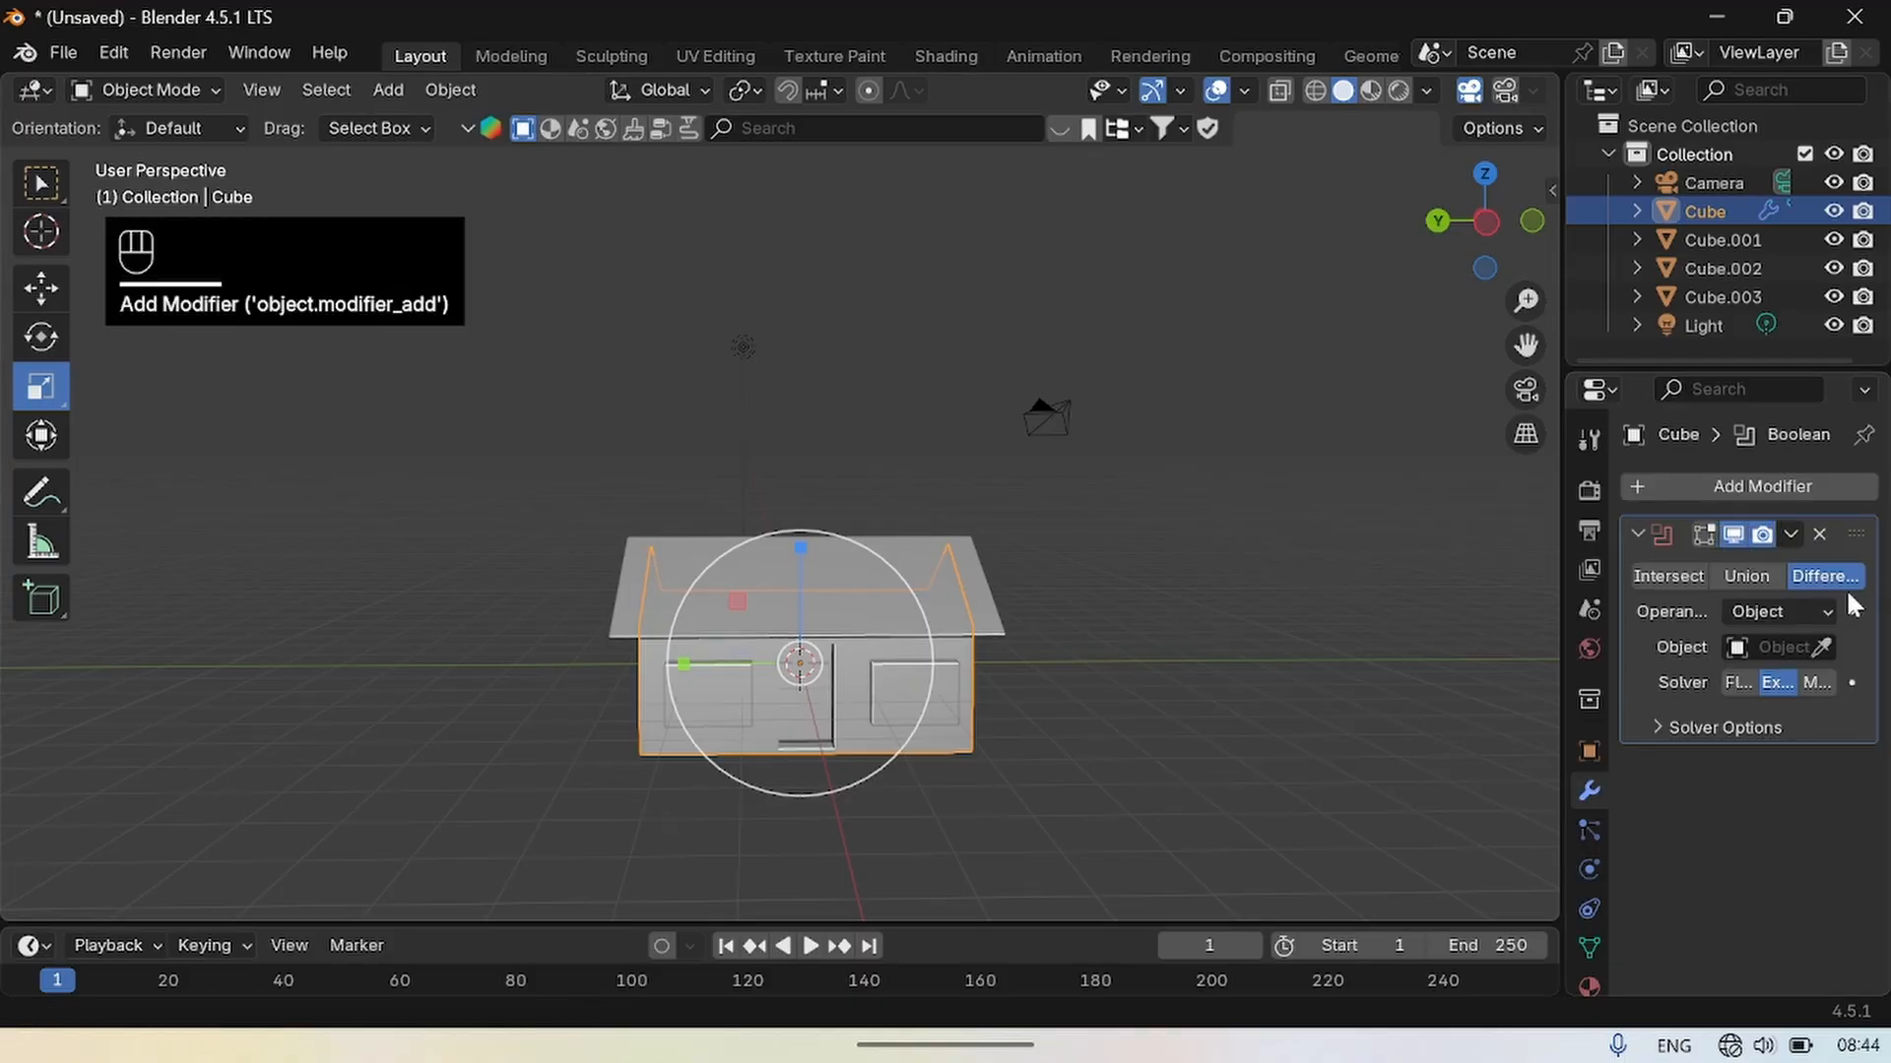
left_click(1824, 648)
left_click(894, 684)
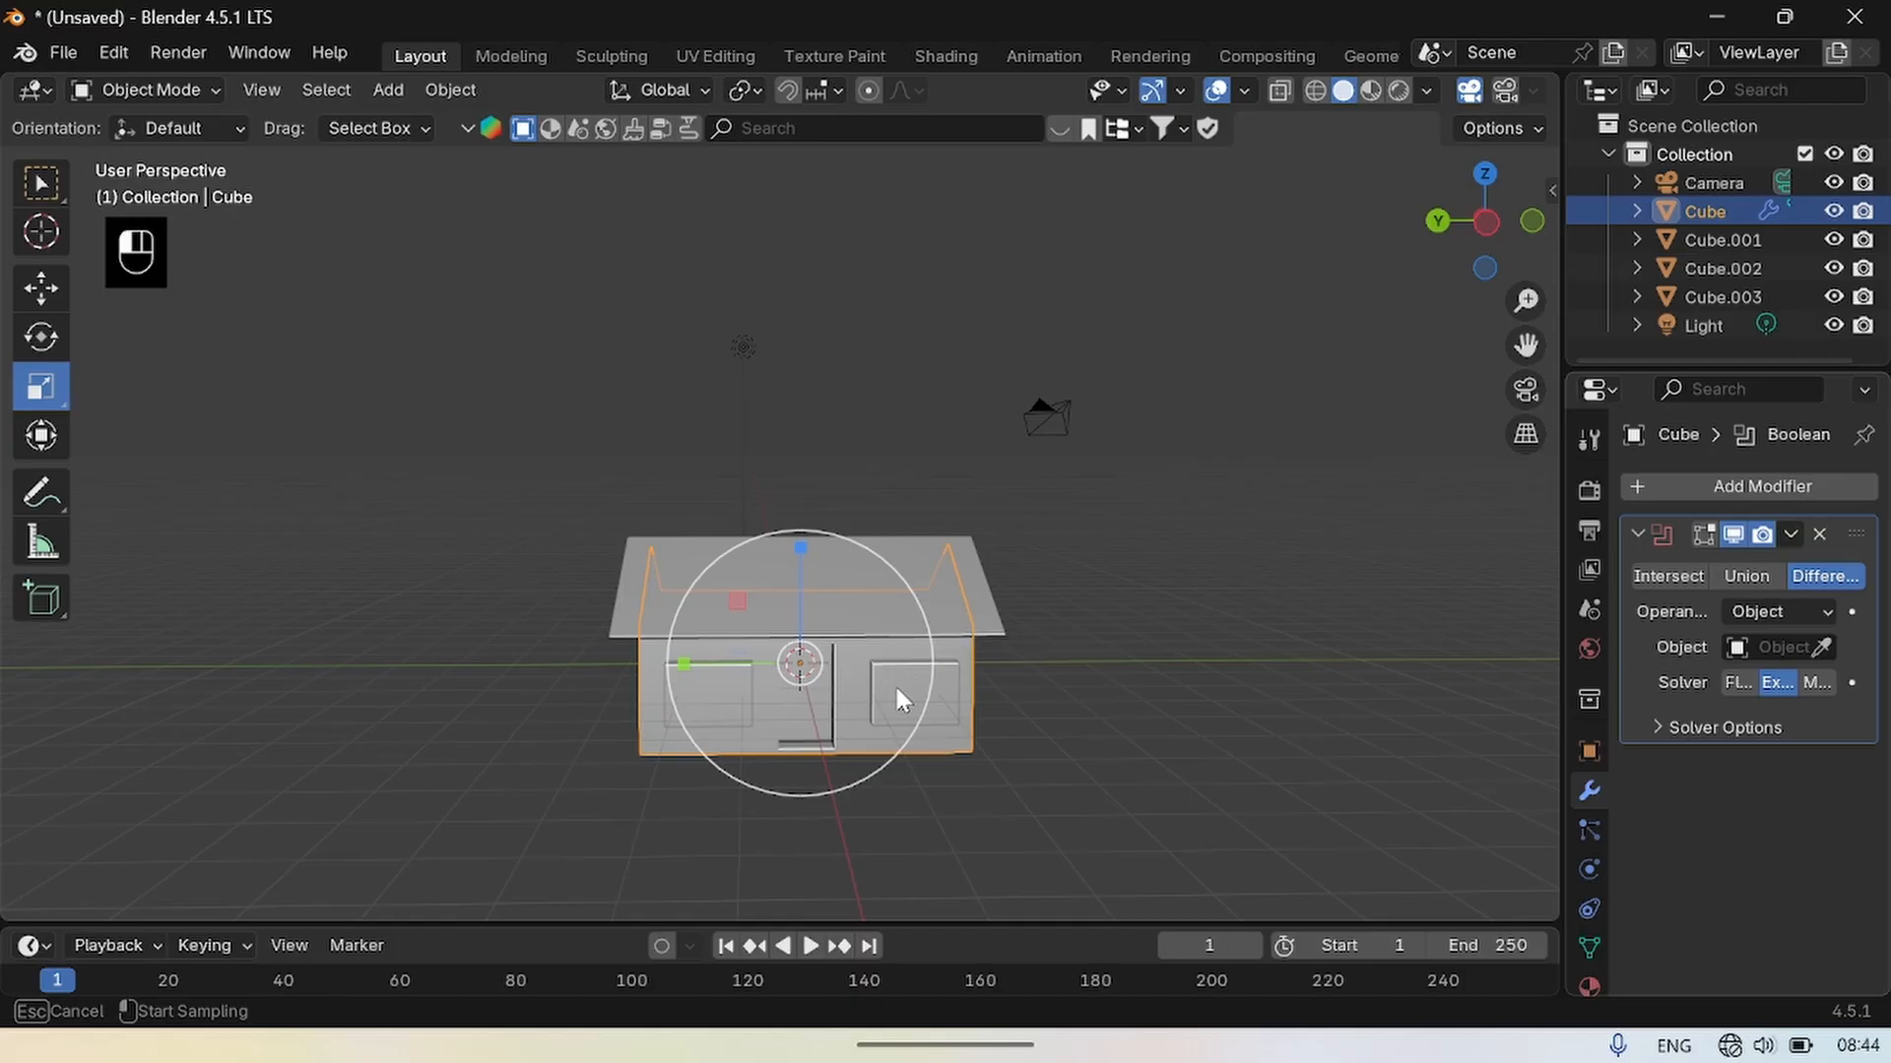
left_click(1790, 534)
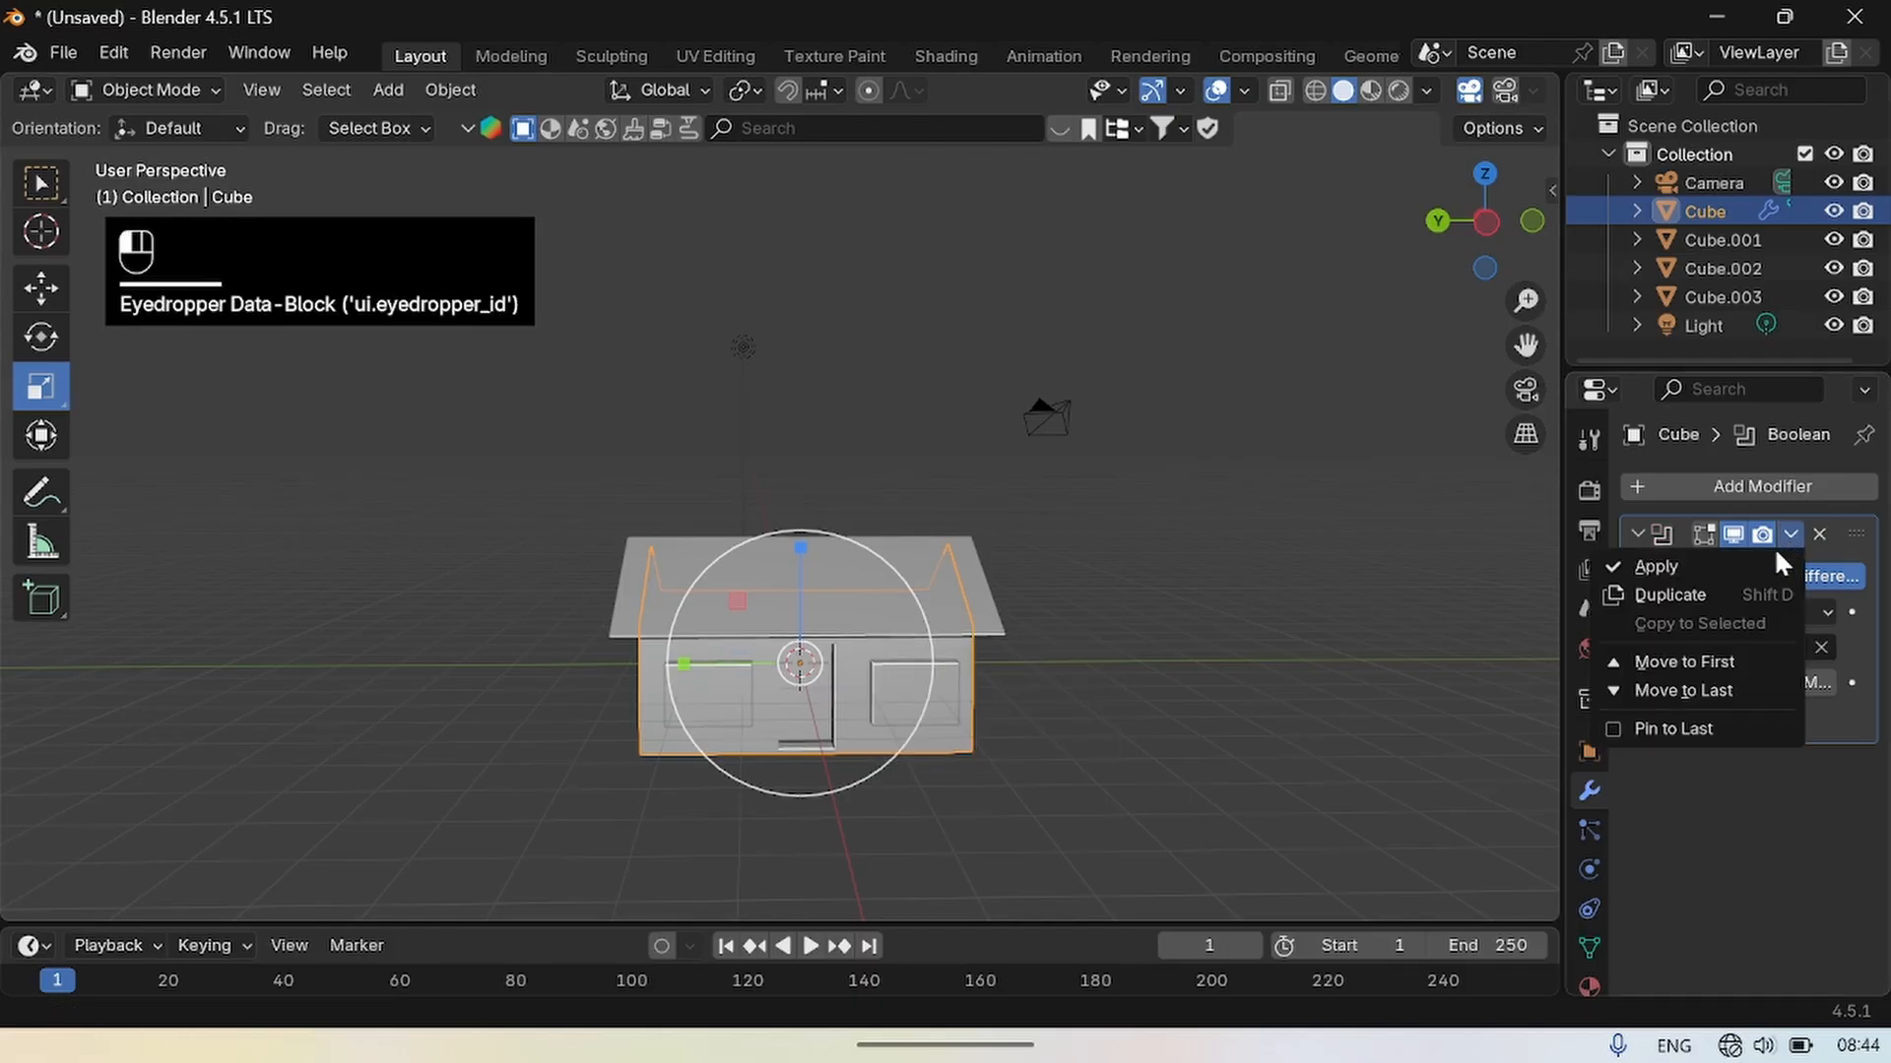
left_click(1674, 569)
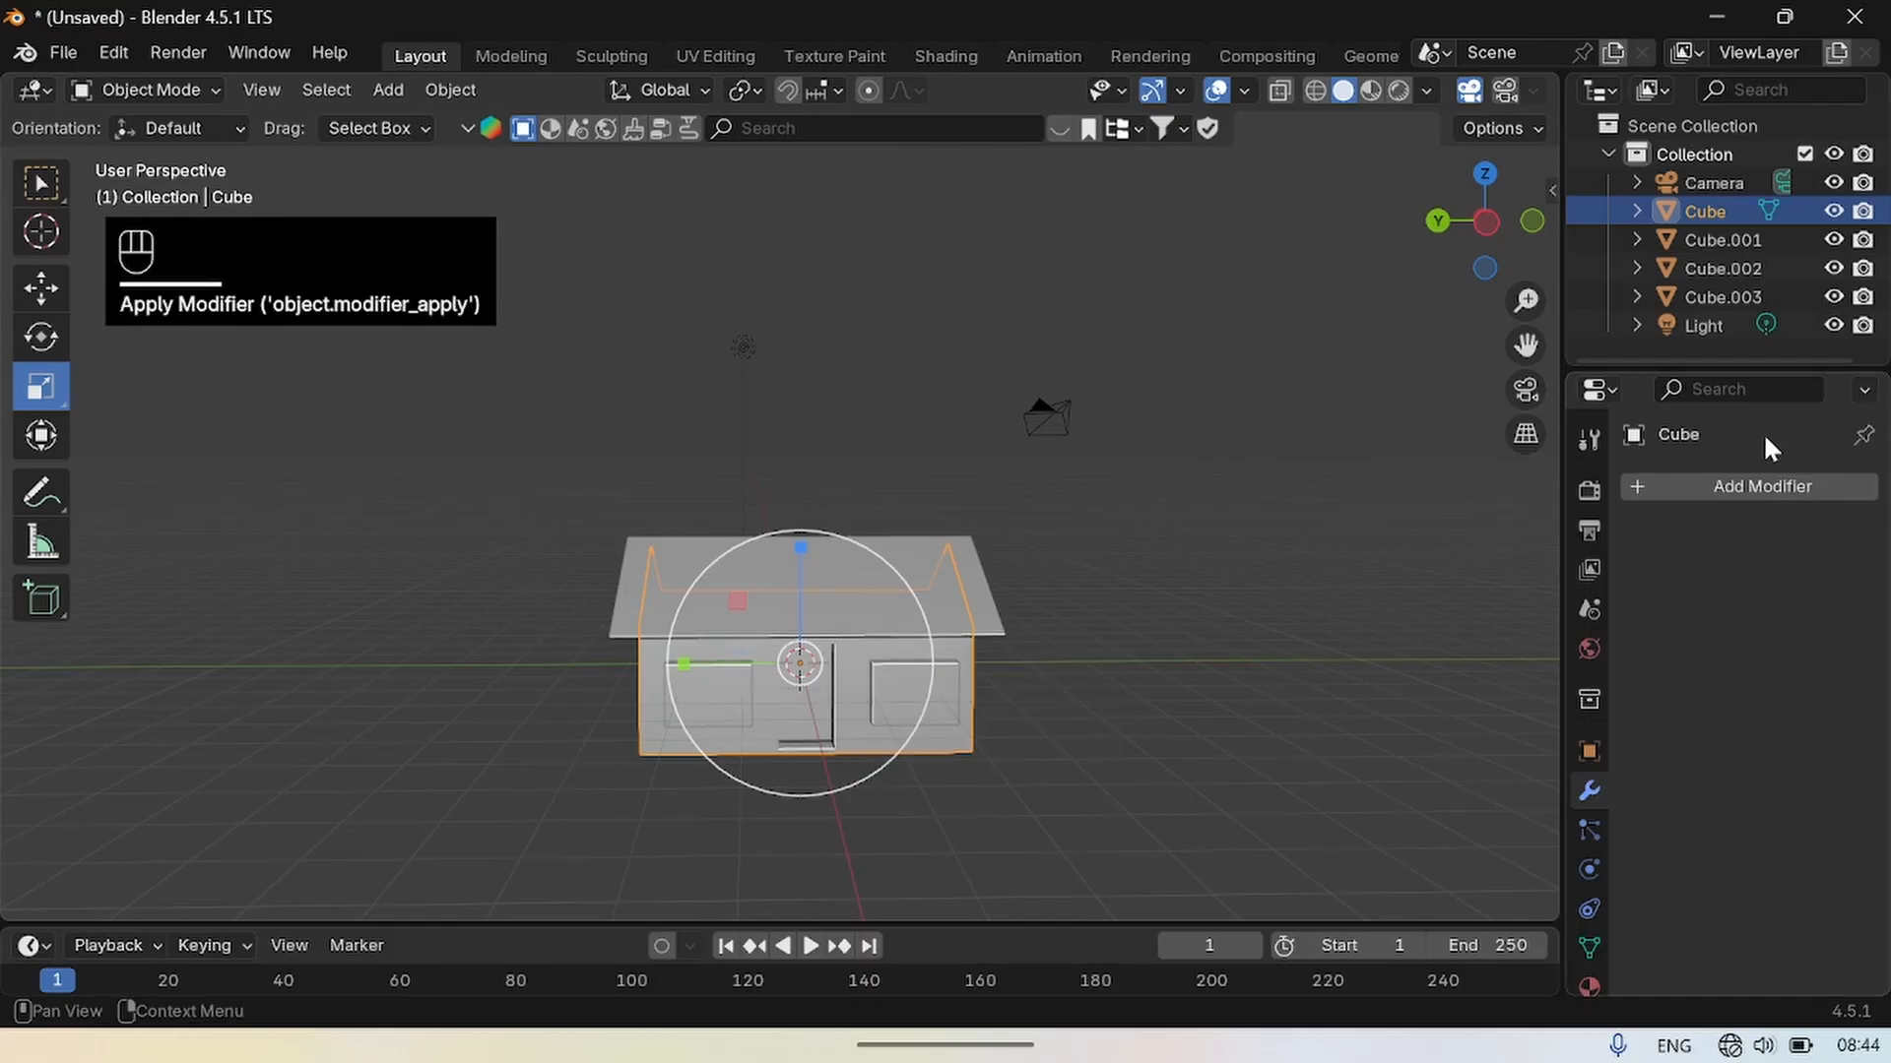
Toggle the original window block's visibility to check the cut opening, and delete that block.
left_click(937, 706)
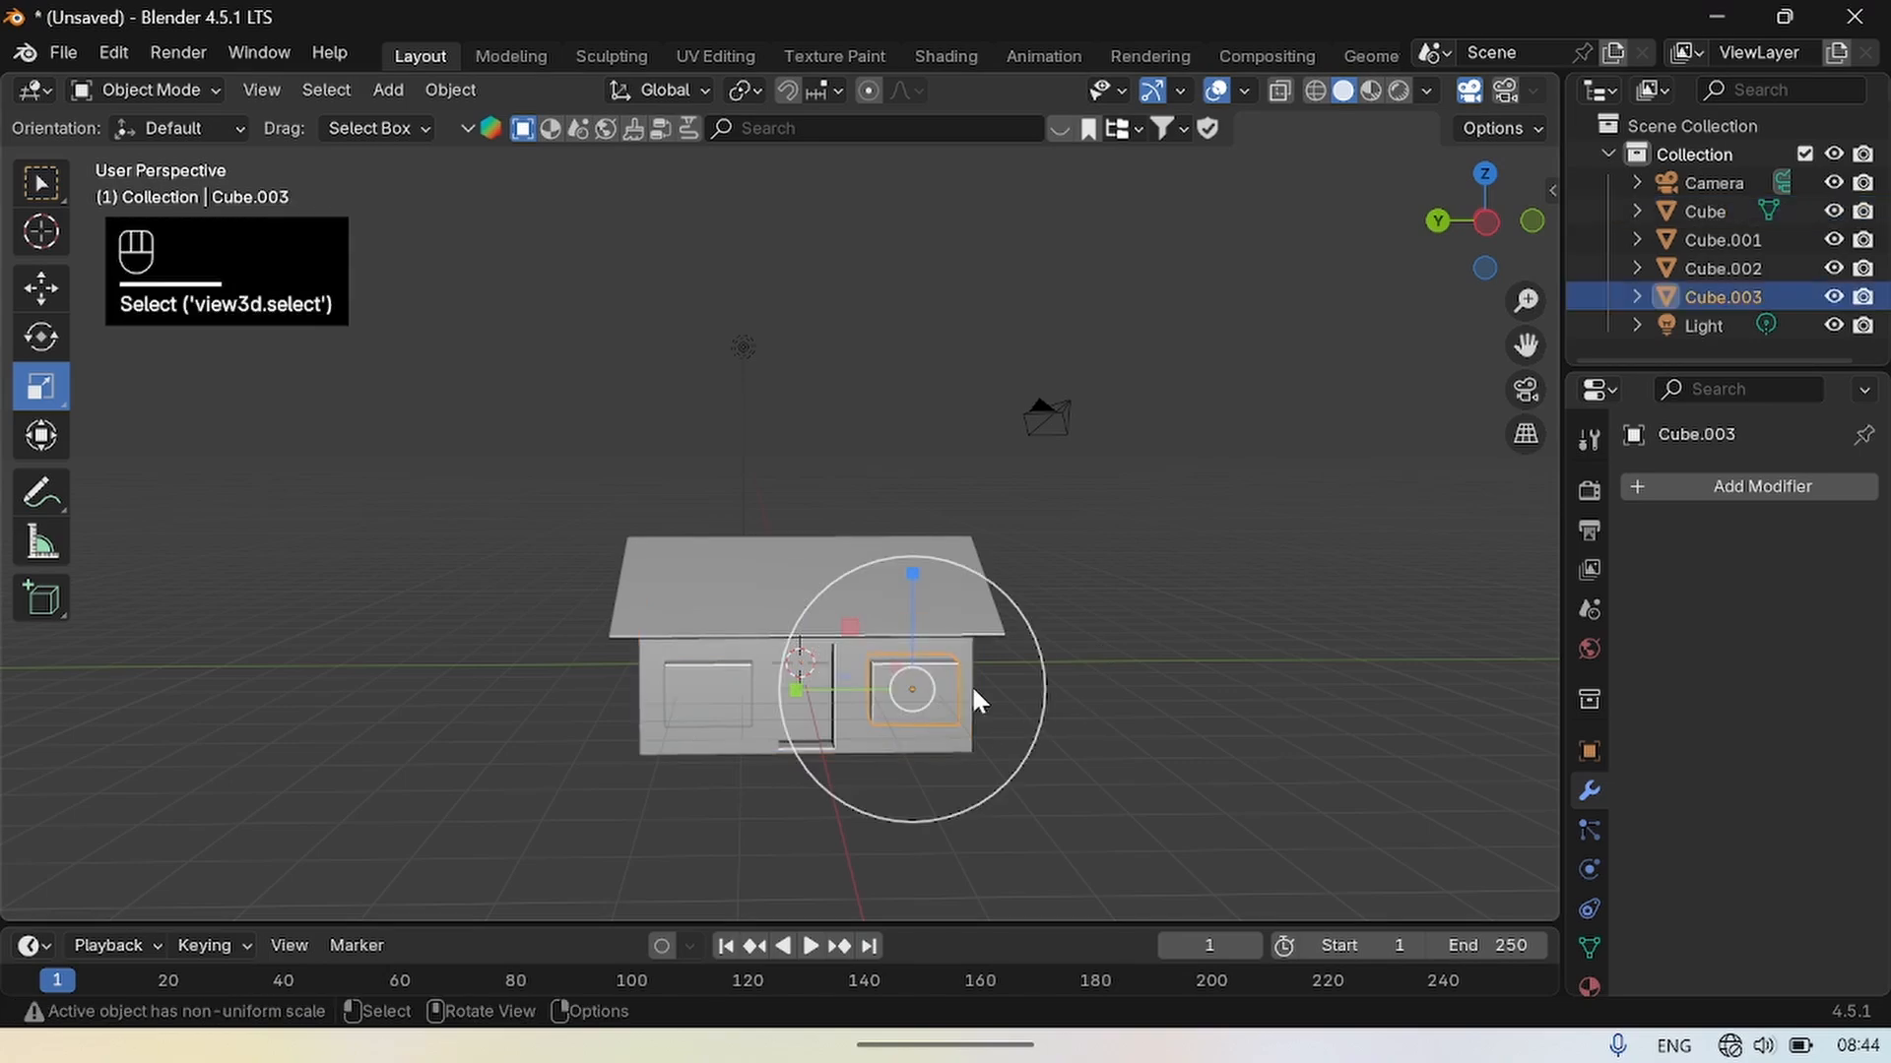
left_click(1833, 297)
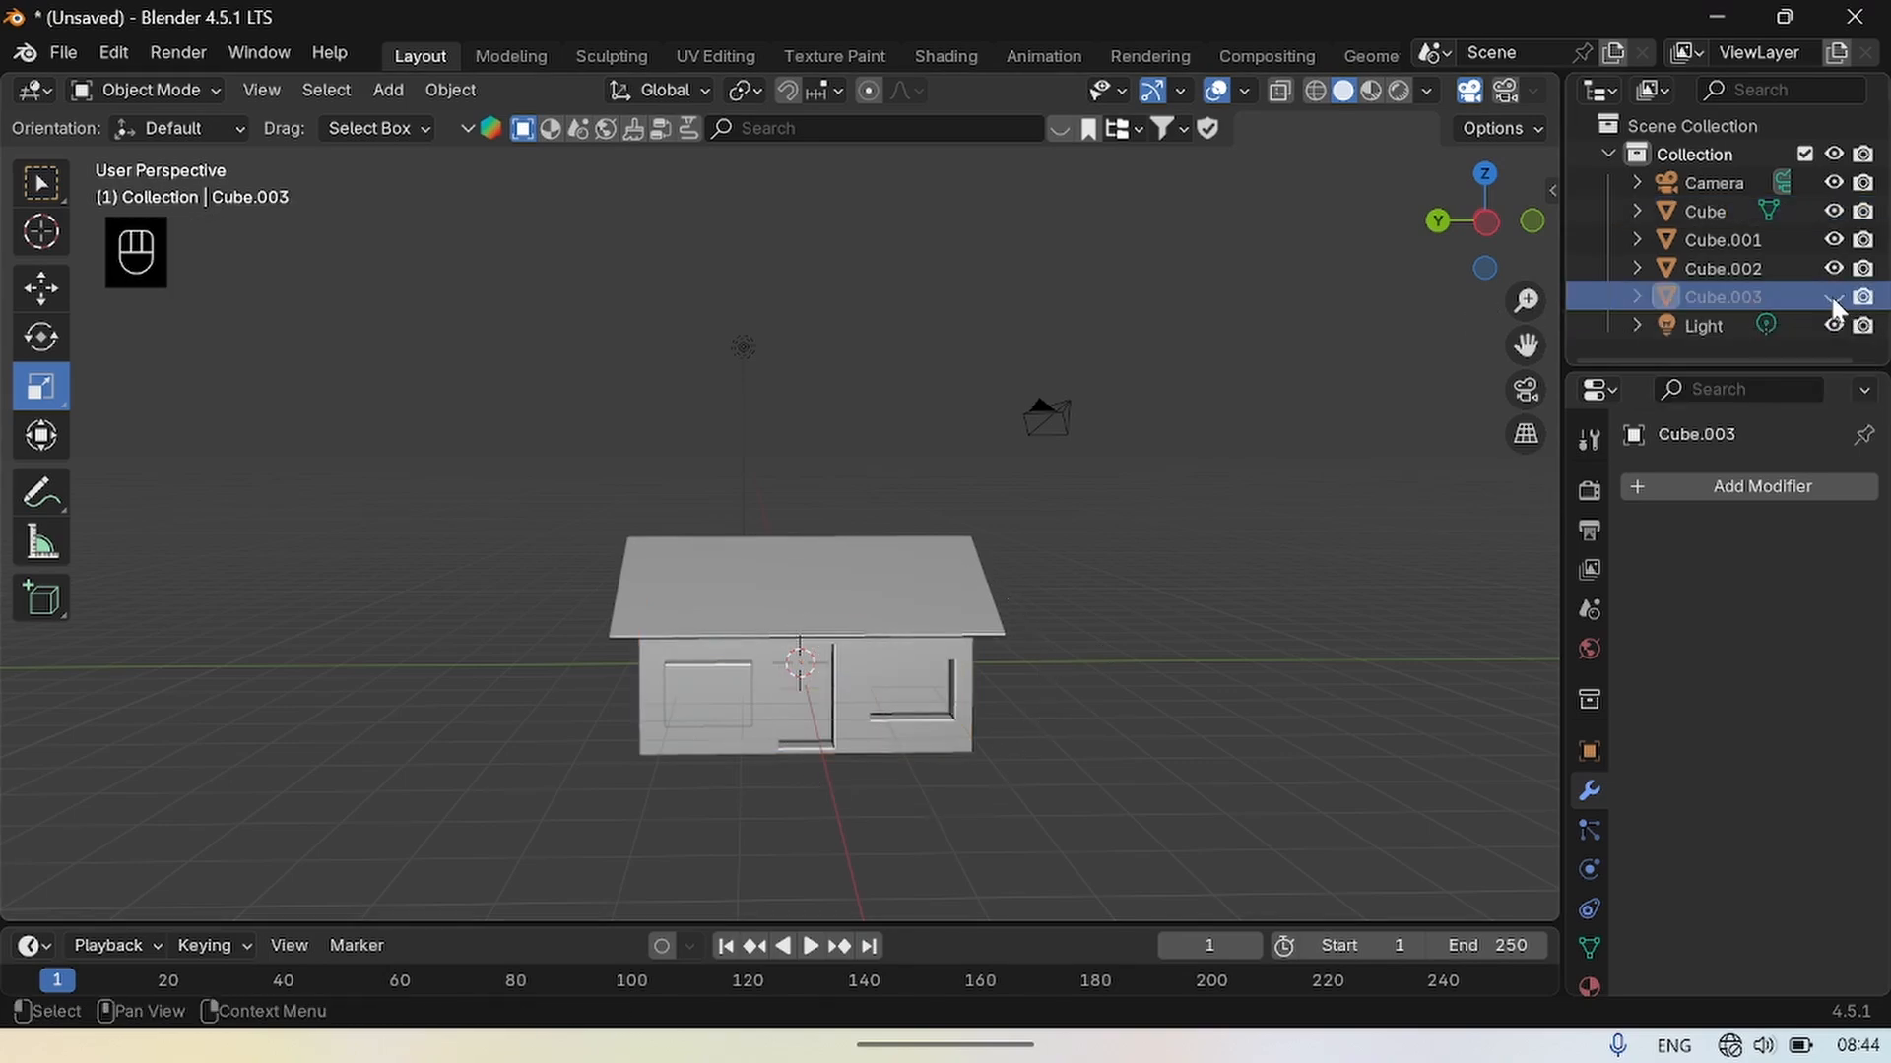
left_click(1832, 297)
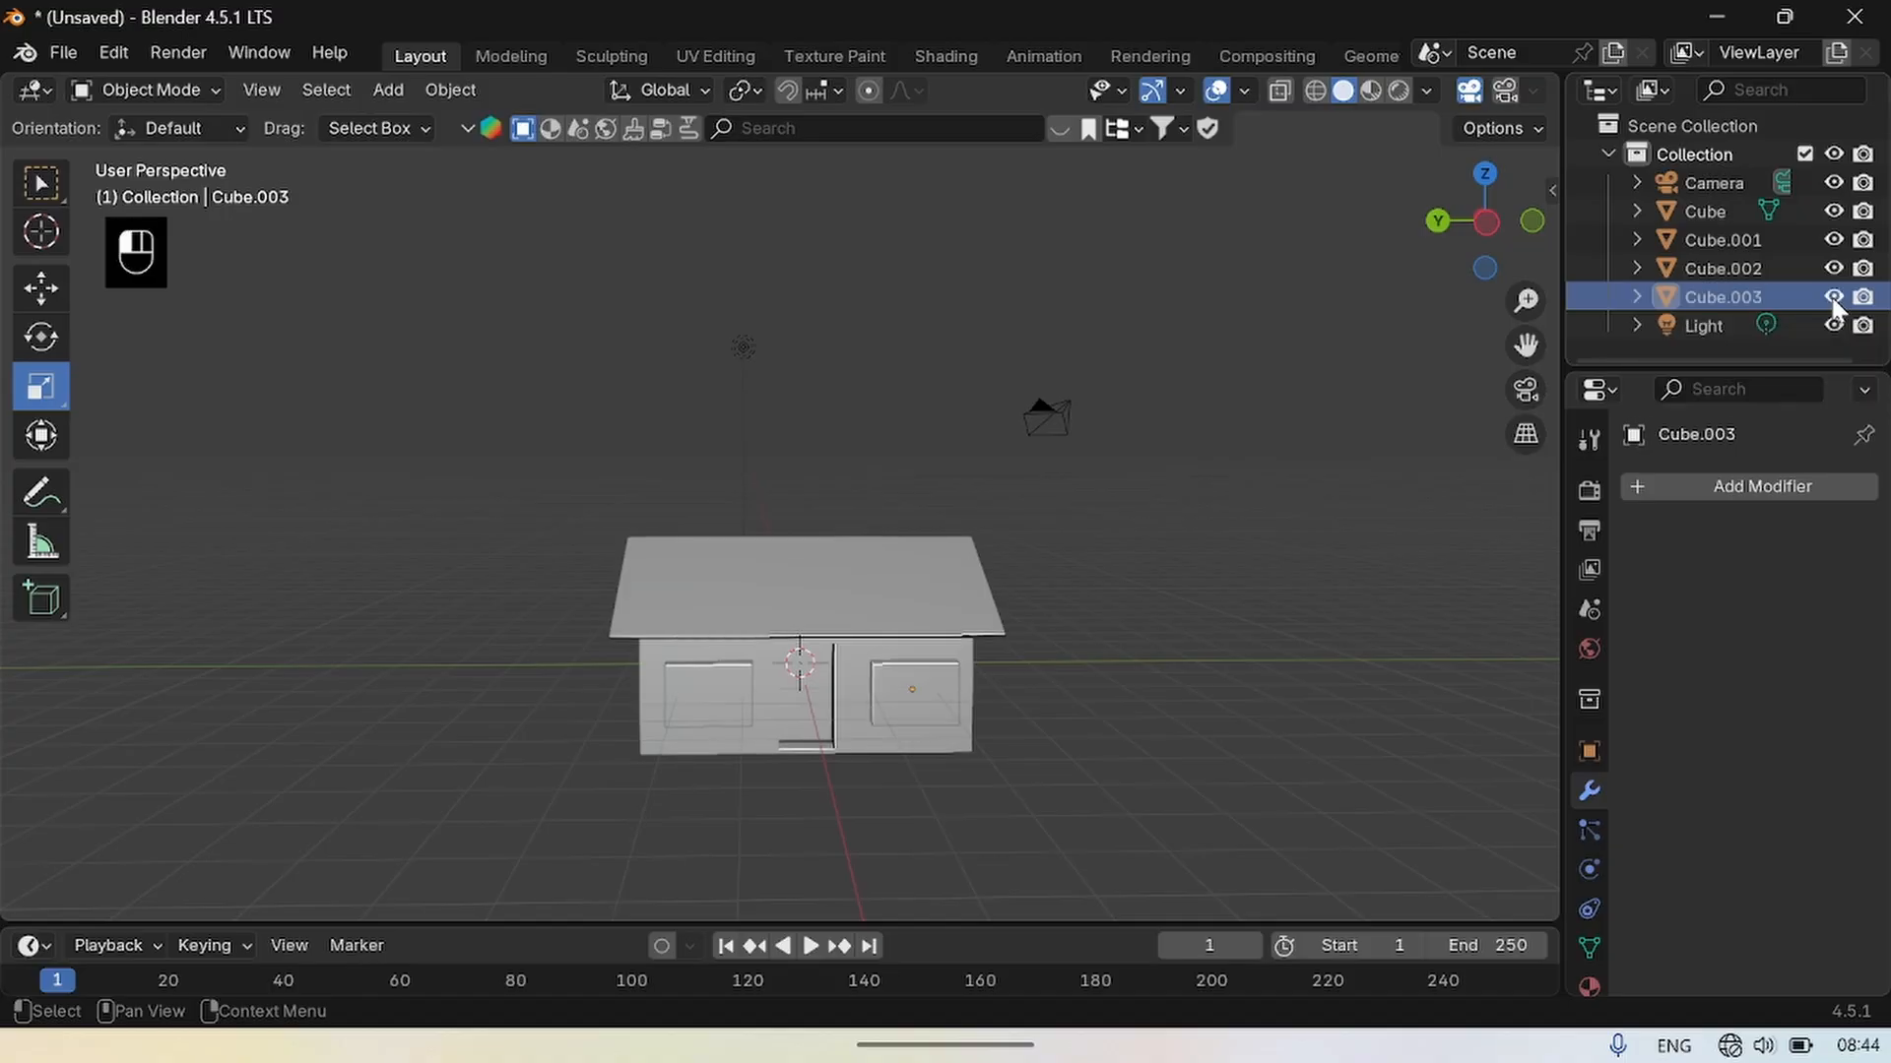
right_click(1750, 299)
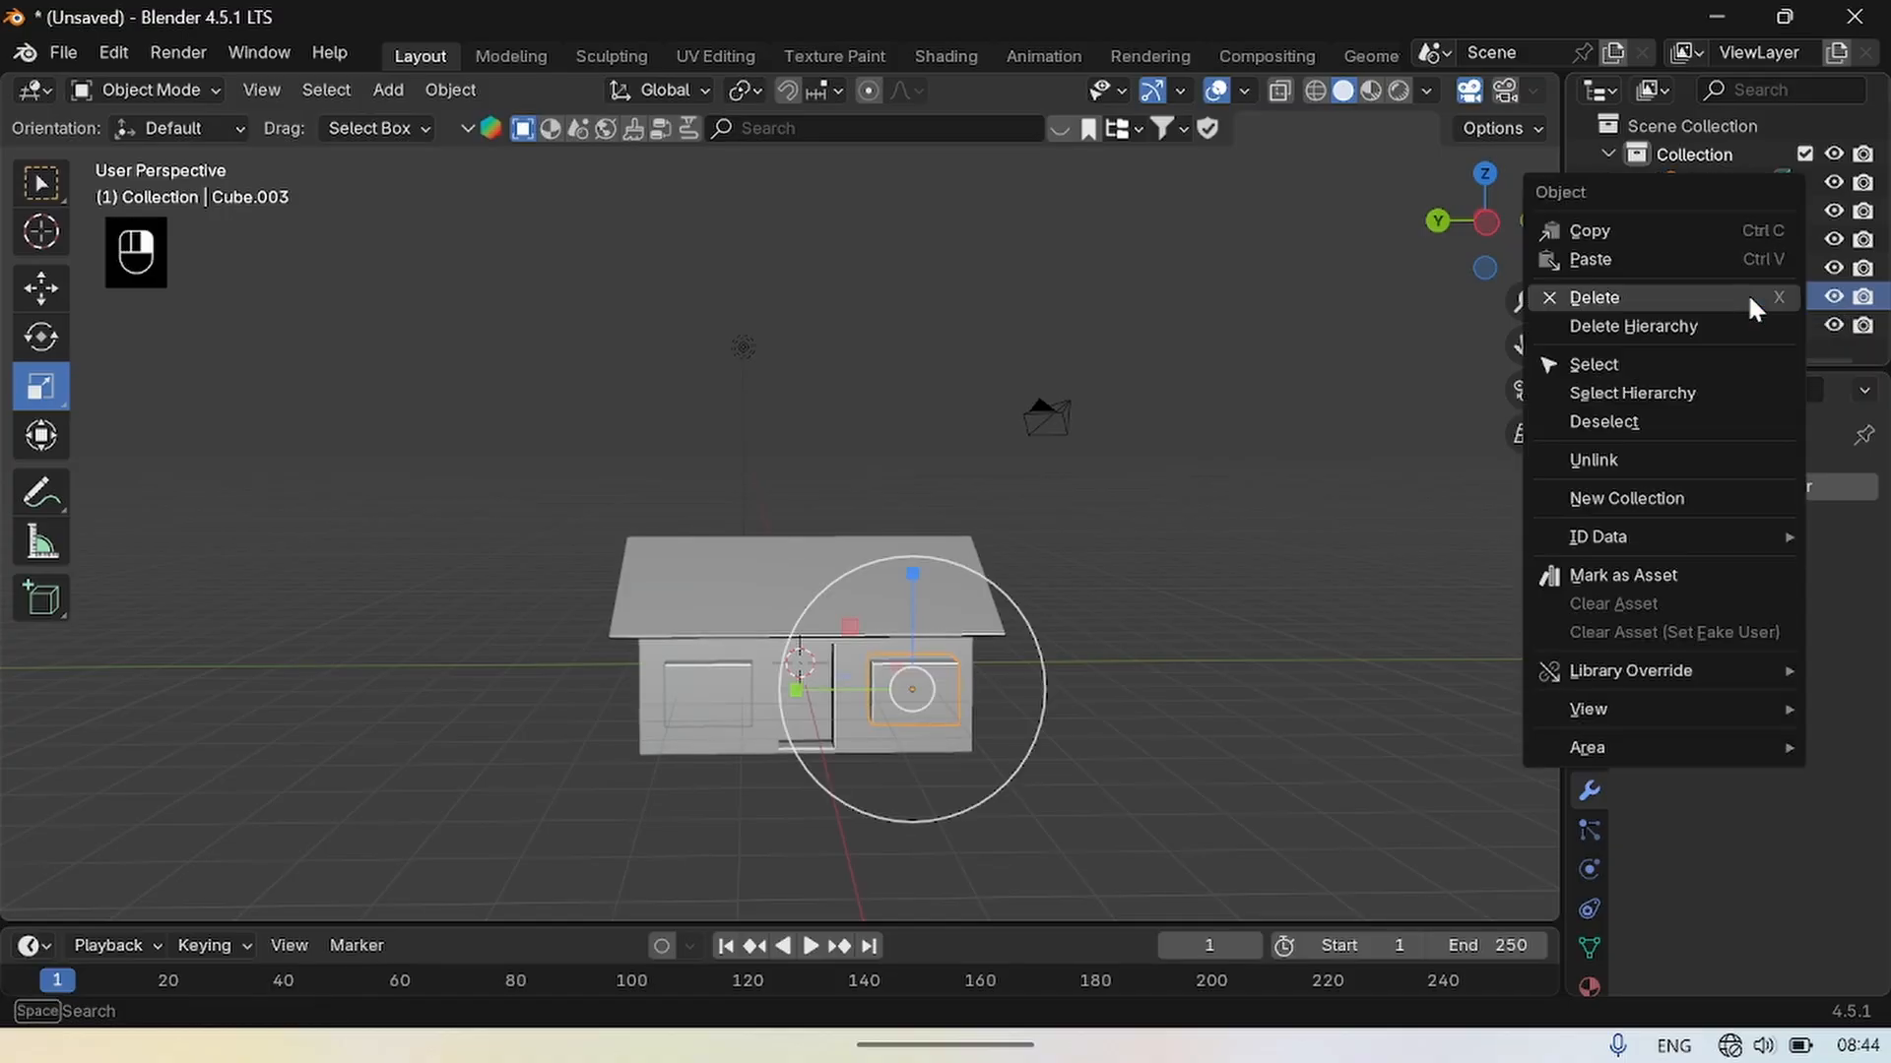
left_click(1591, 297)
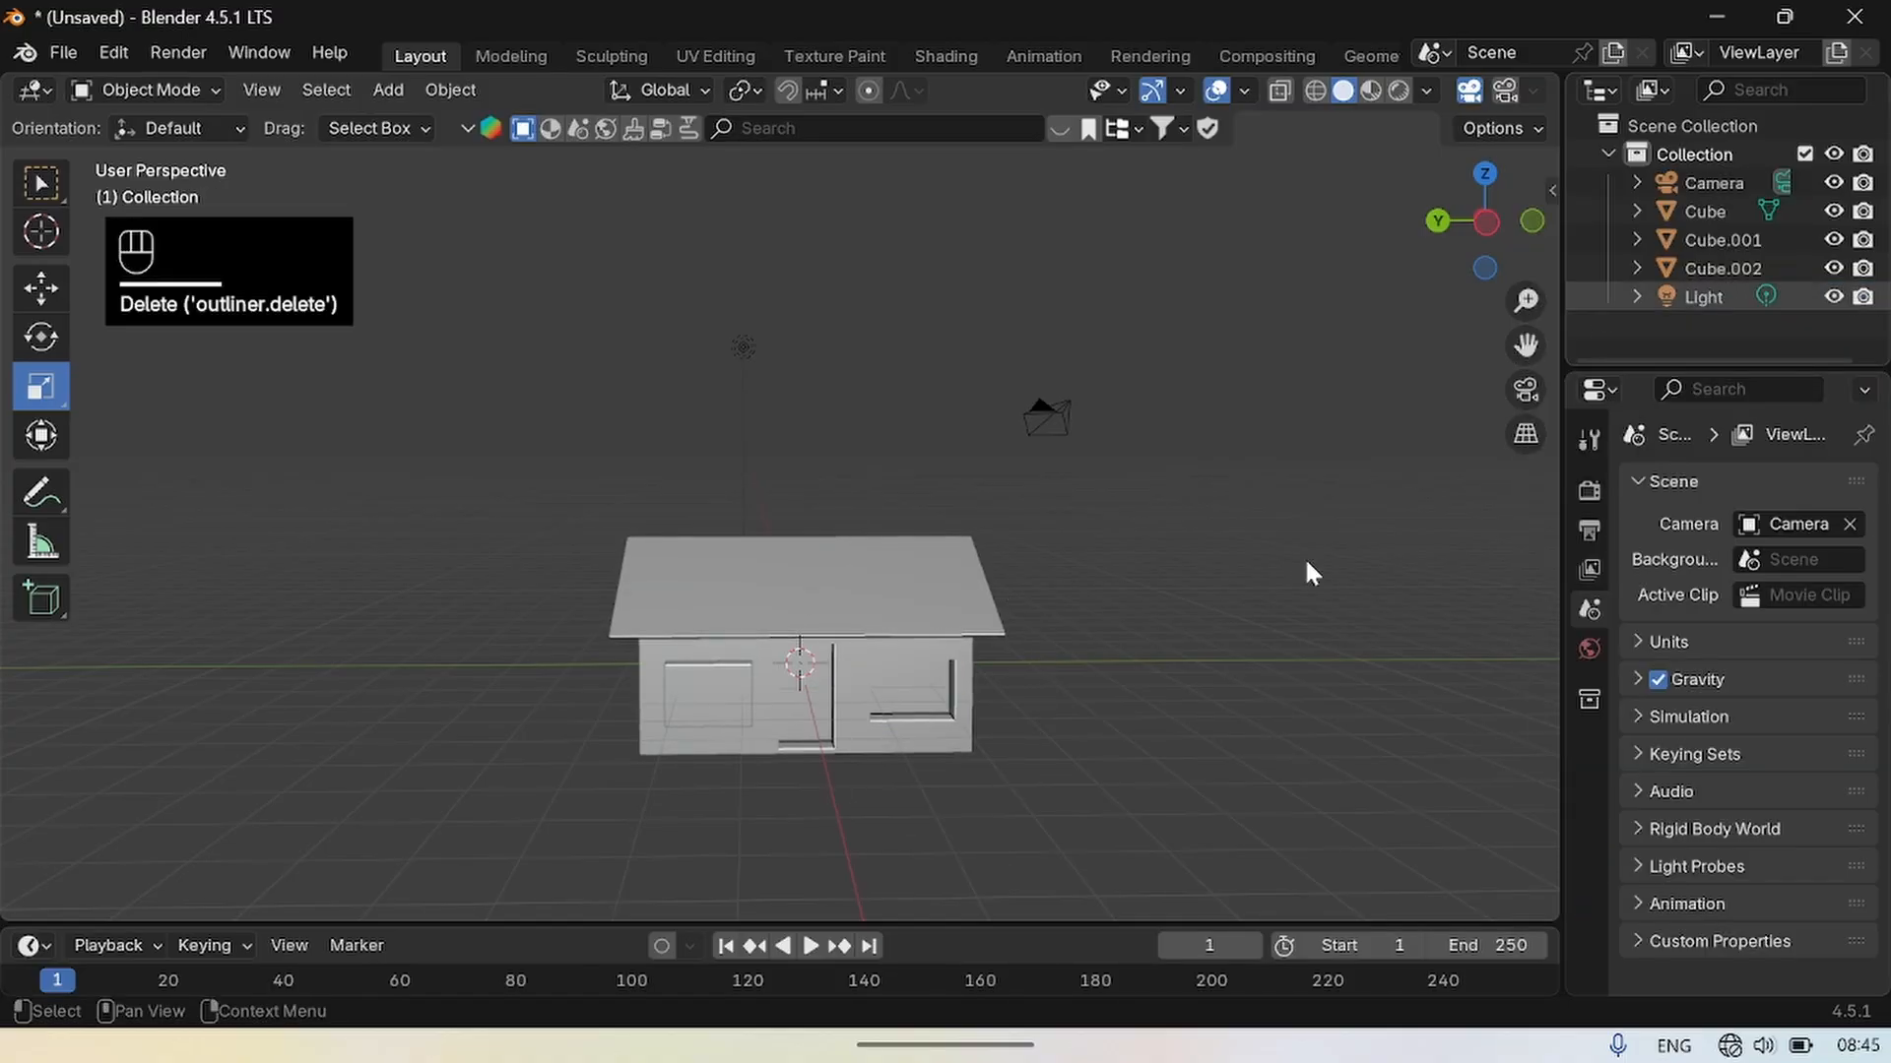
Cut the duplicated window block out of the house body with another Boolean Difference modifier and apply it.
left_click(705, 677)
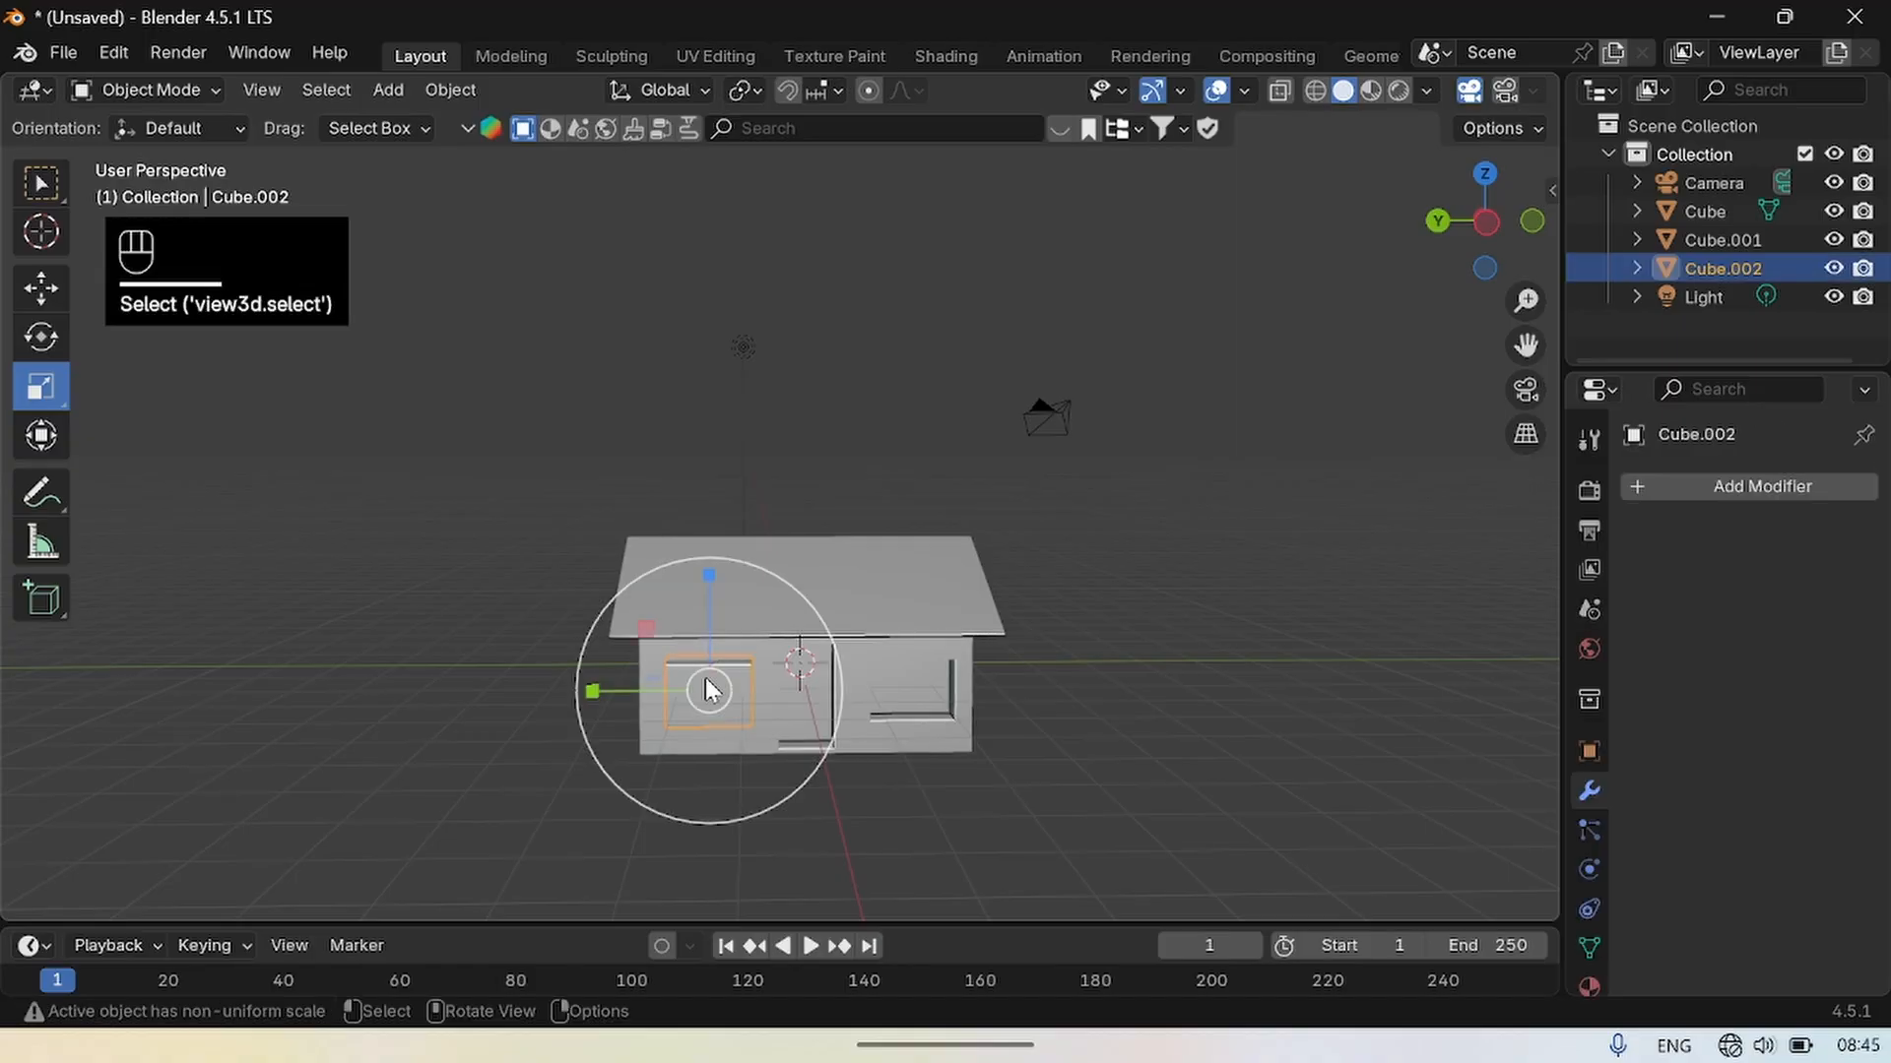
left_click(704, 746)
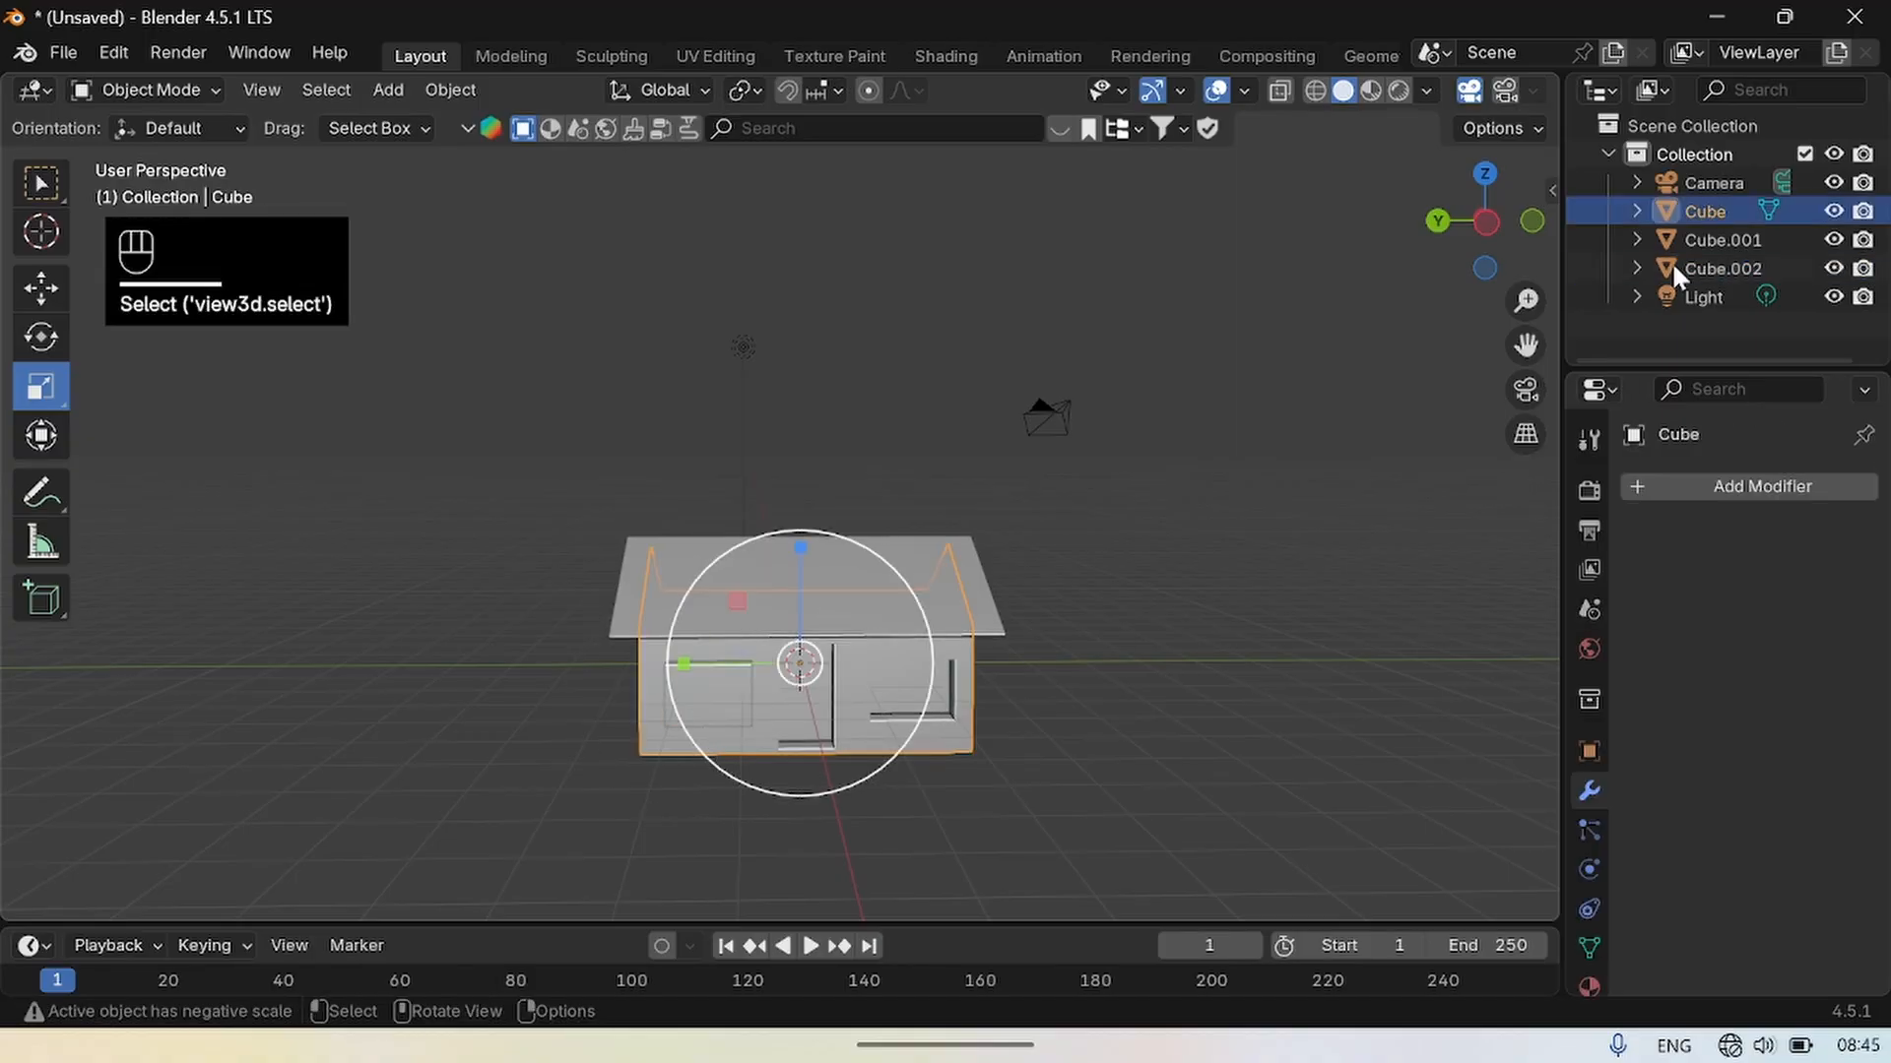
left_click(1733, 486)
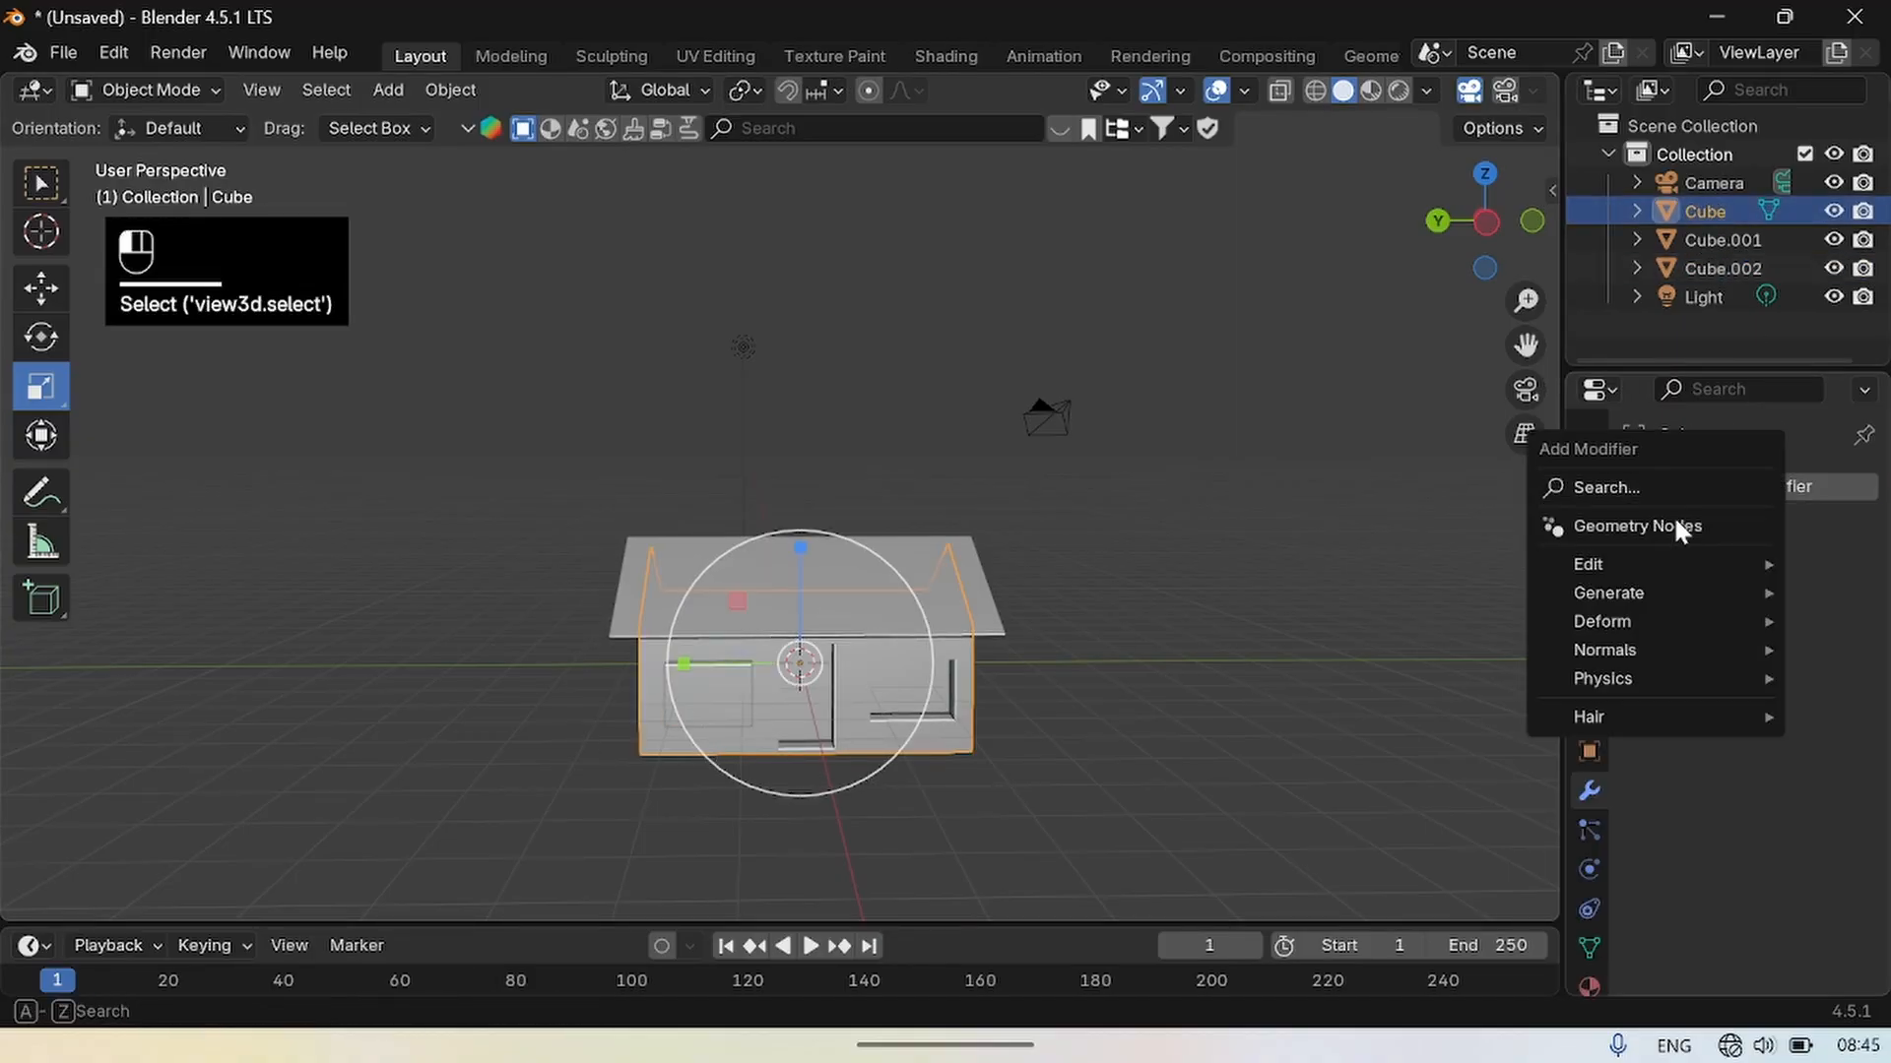
left_click(1603, 487)
left_click(1343, 548)
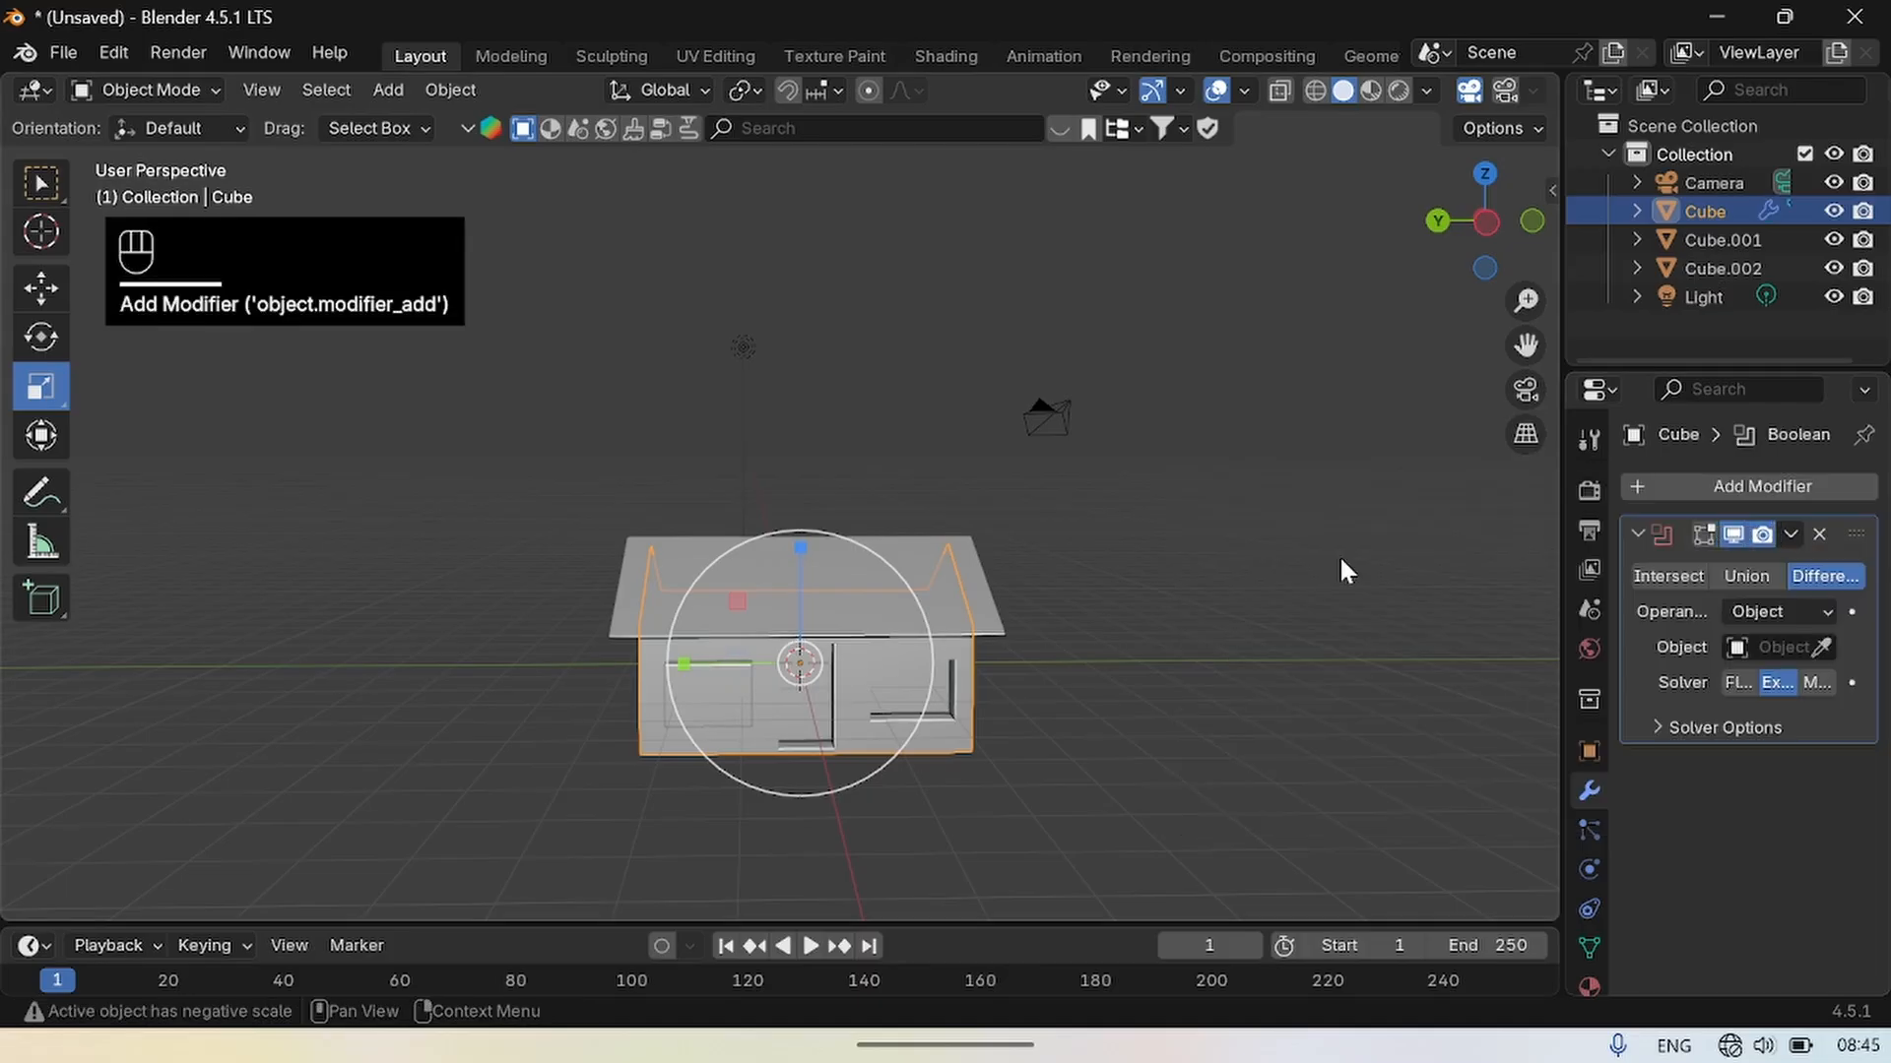
left_click(1825, 650)
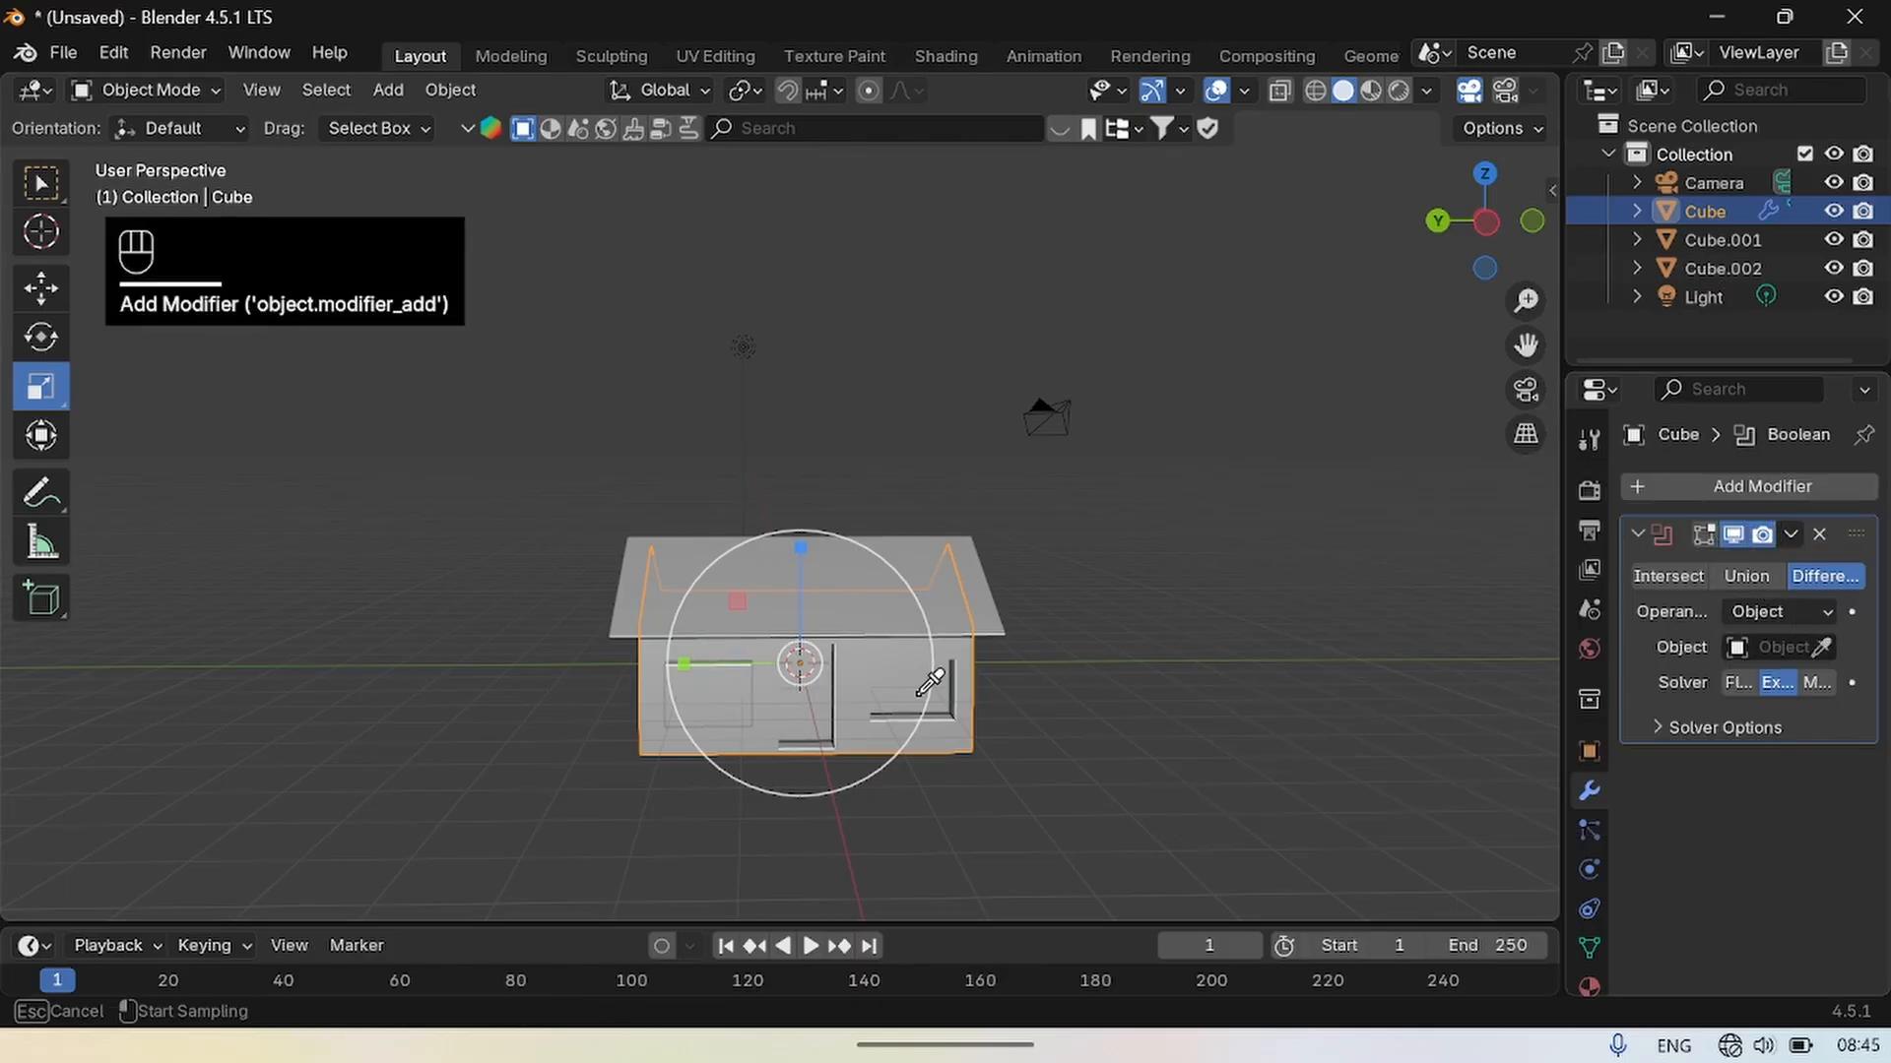
left_click(713, 694)
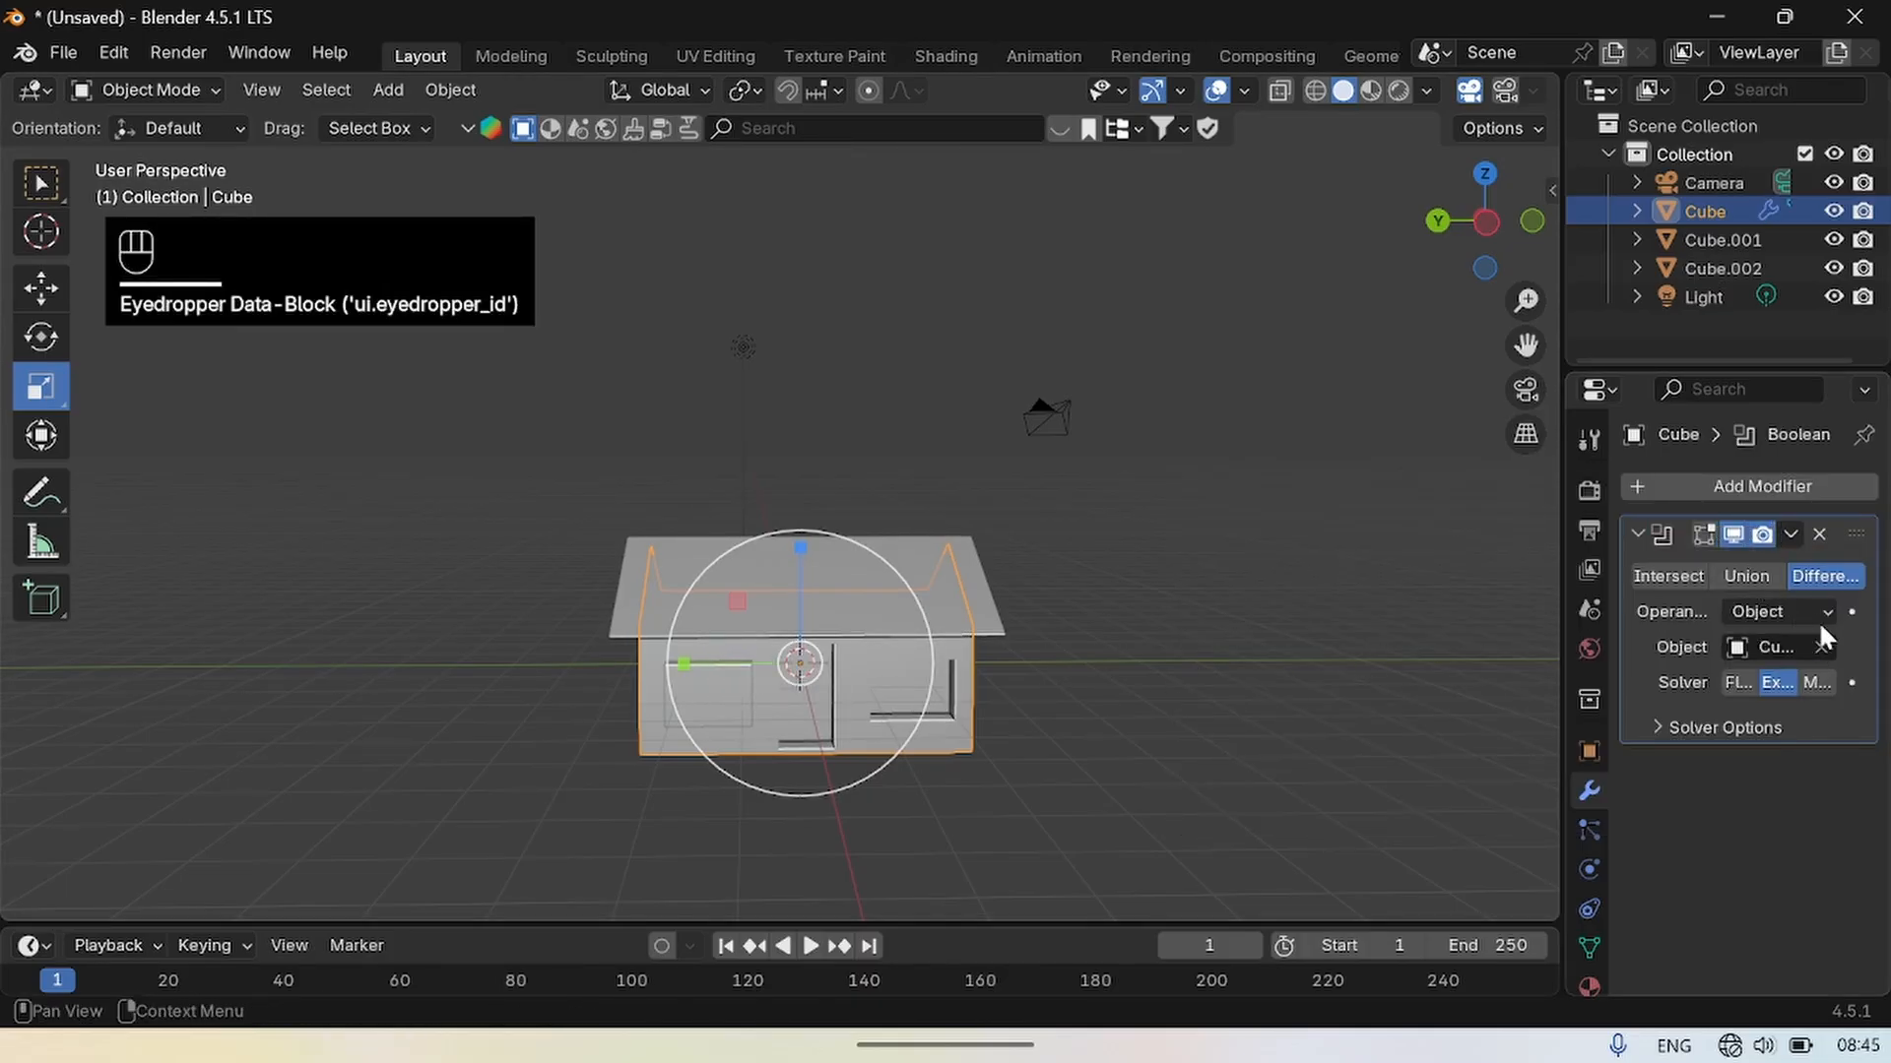
left_click(1792, 535)
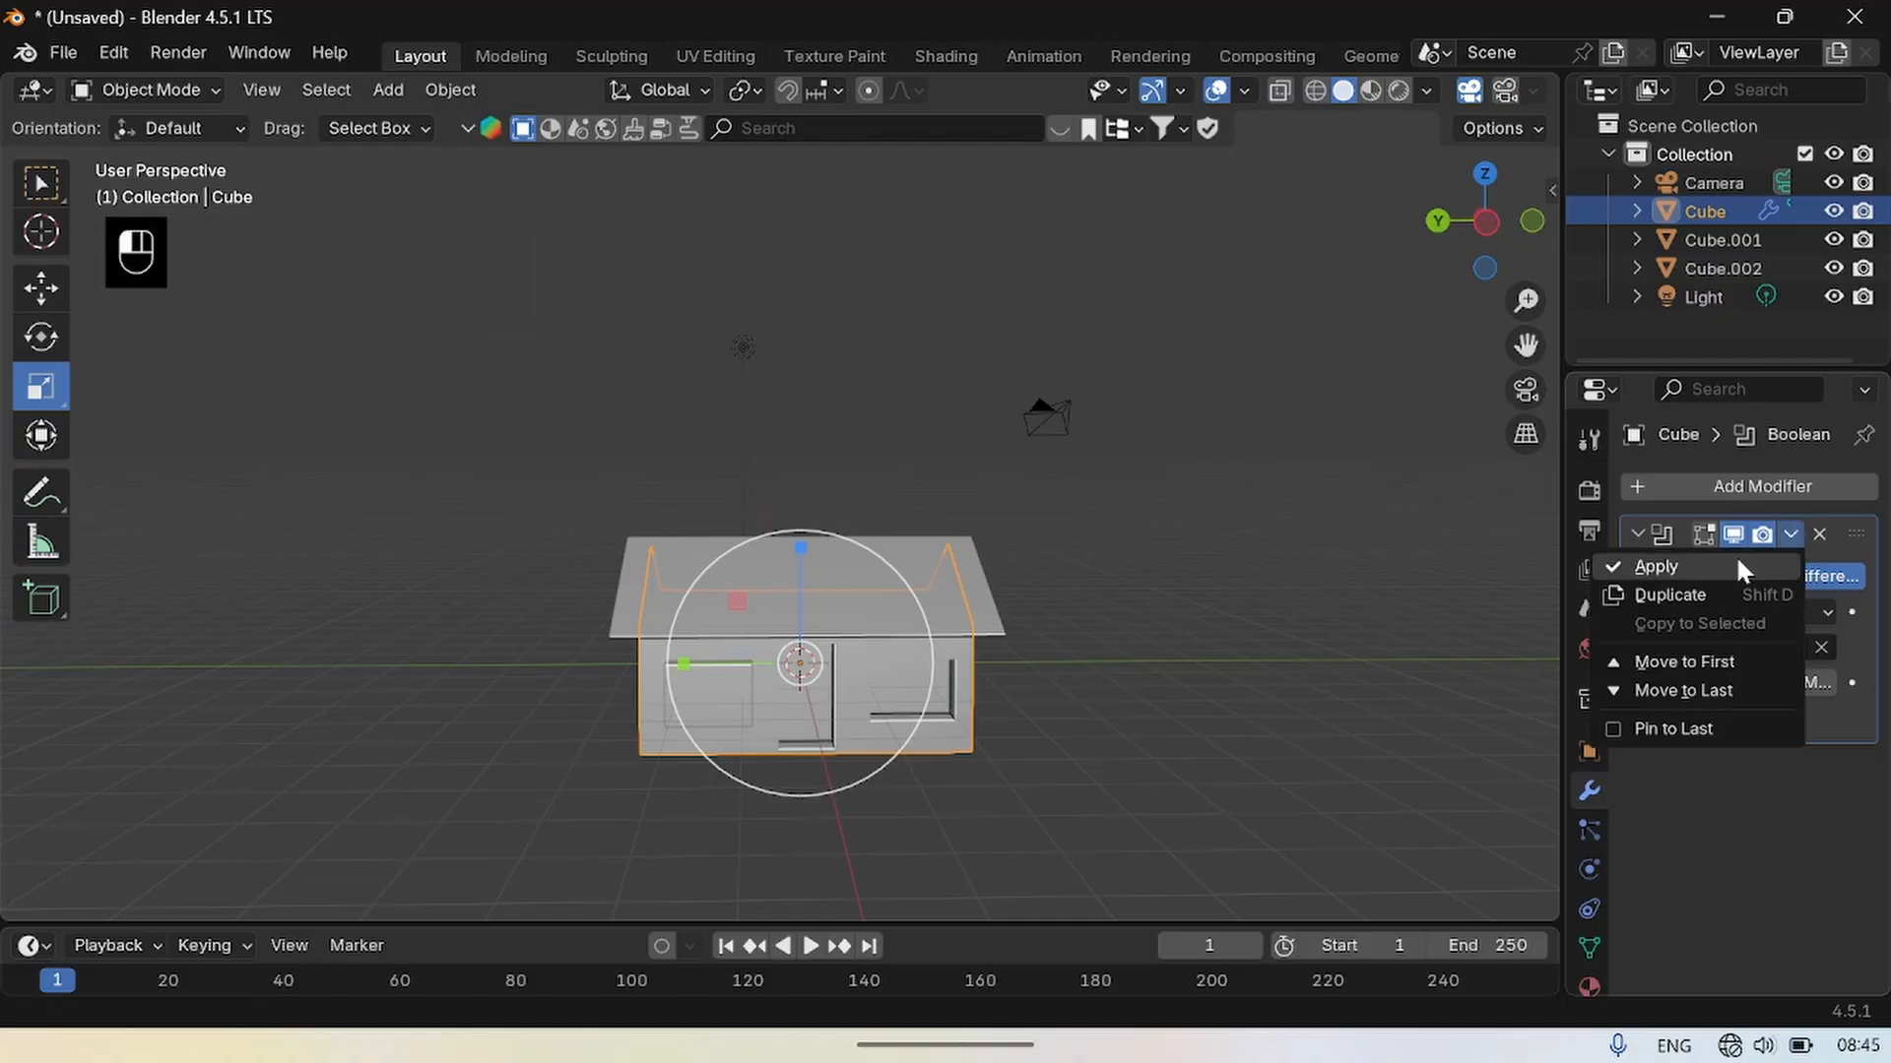
left_click(1654, 568)
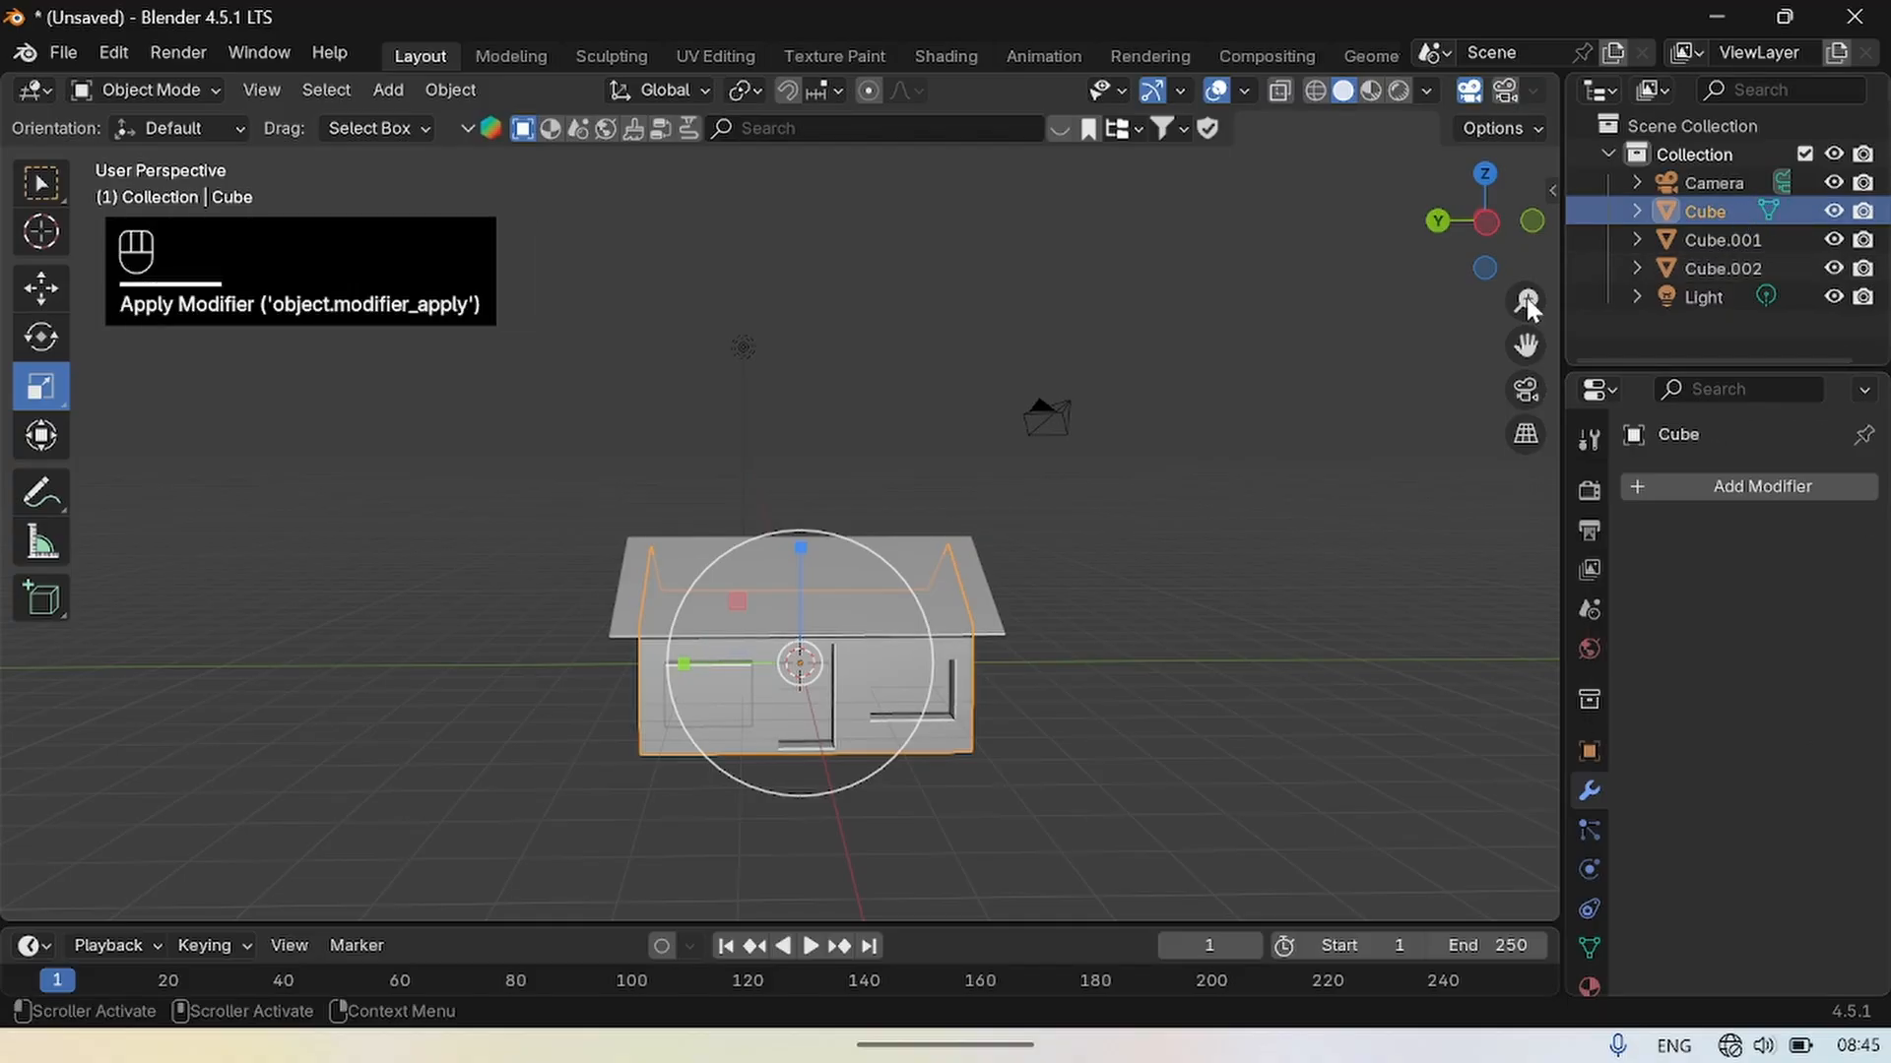
Delete the duplicated window cutter block from the scene.
left_click(733, 695)
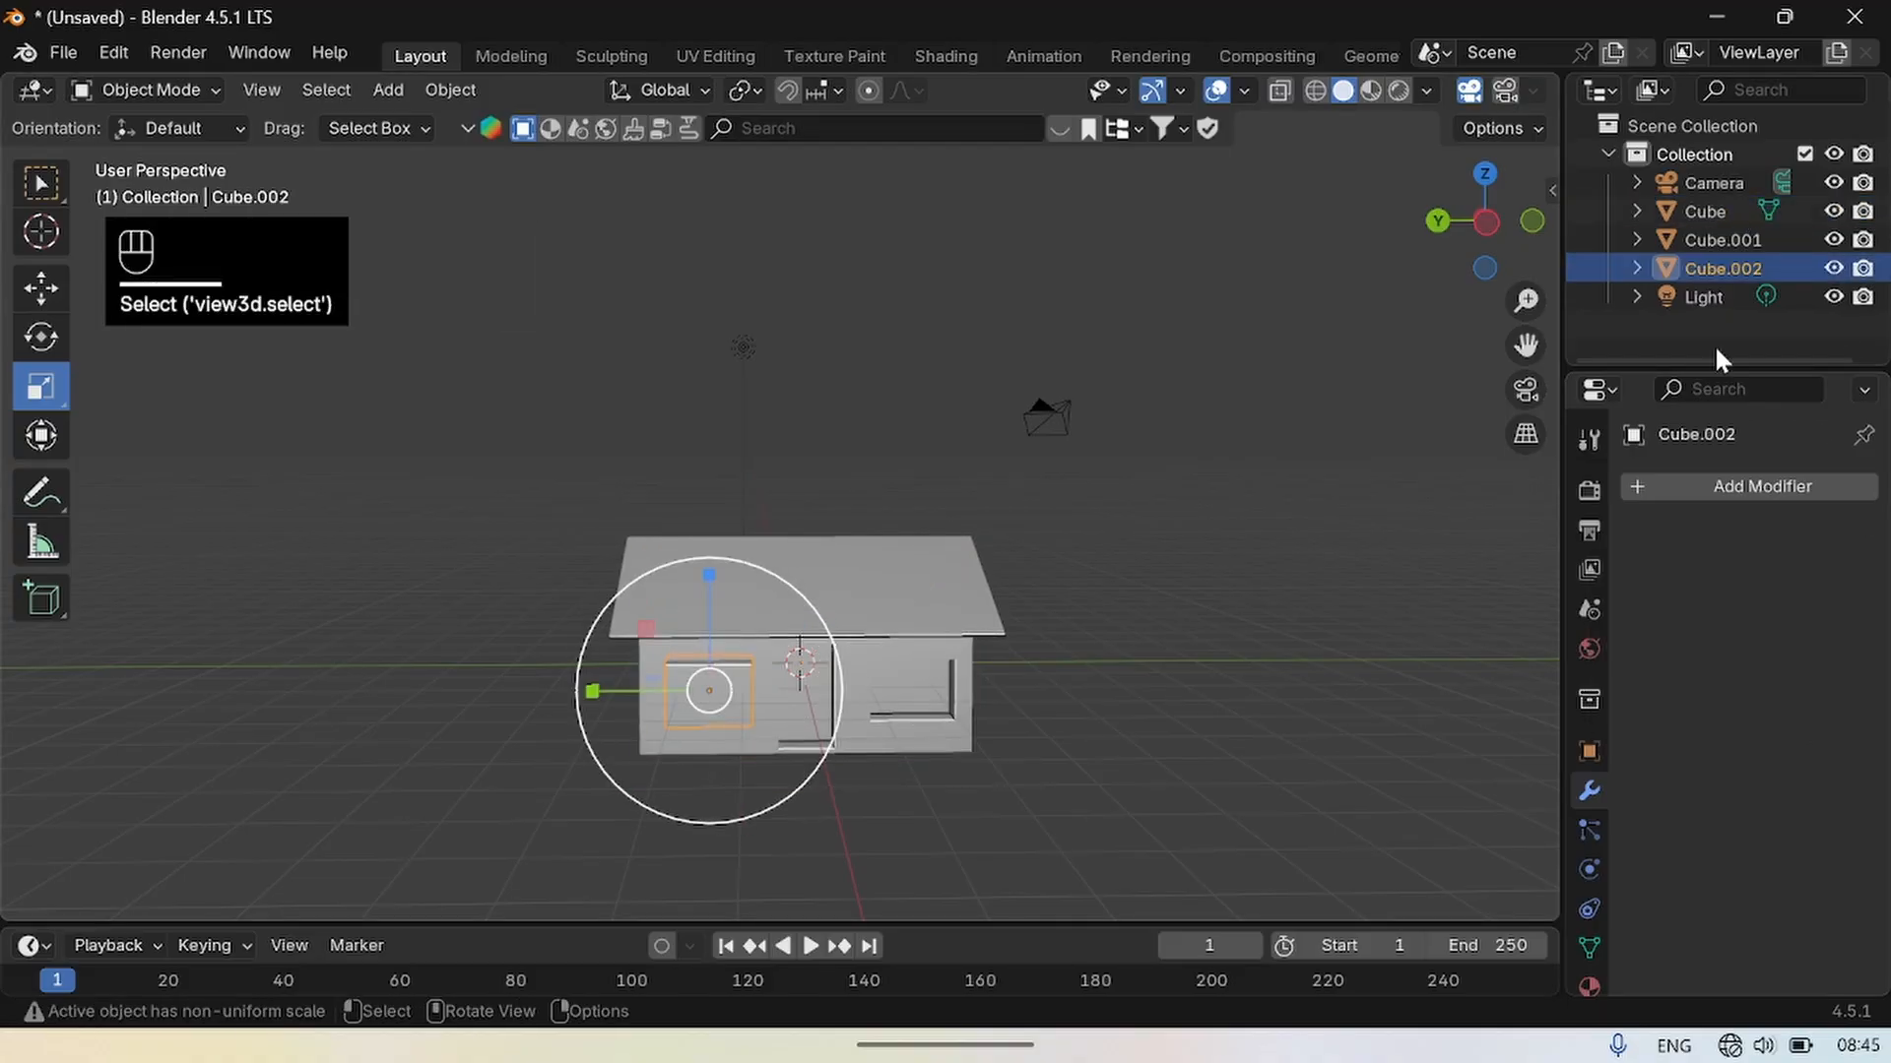
right_click(1792, 257)
left_click(1638, 262)
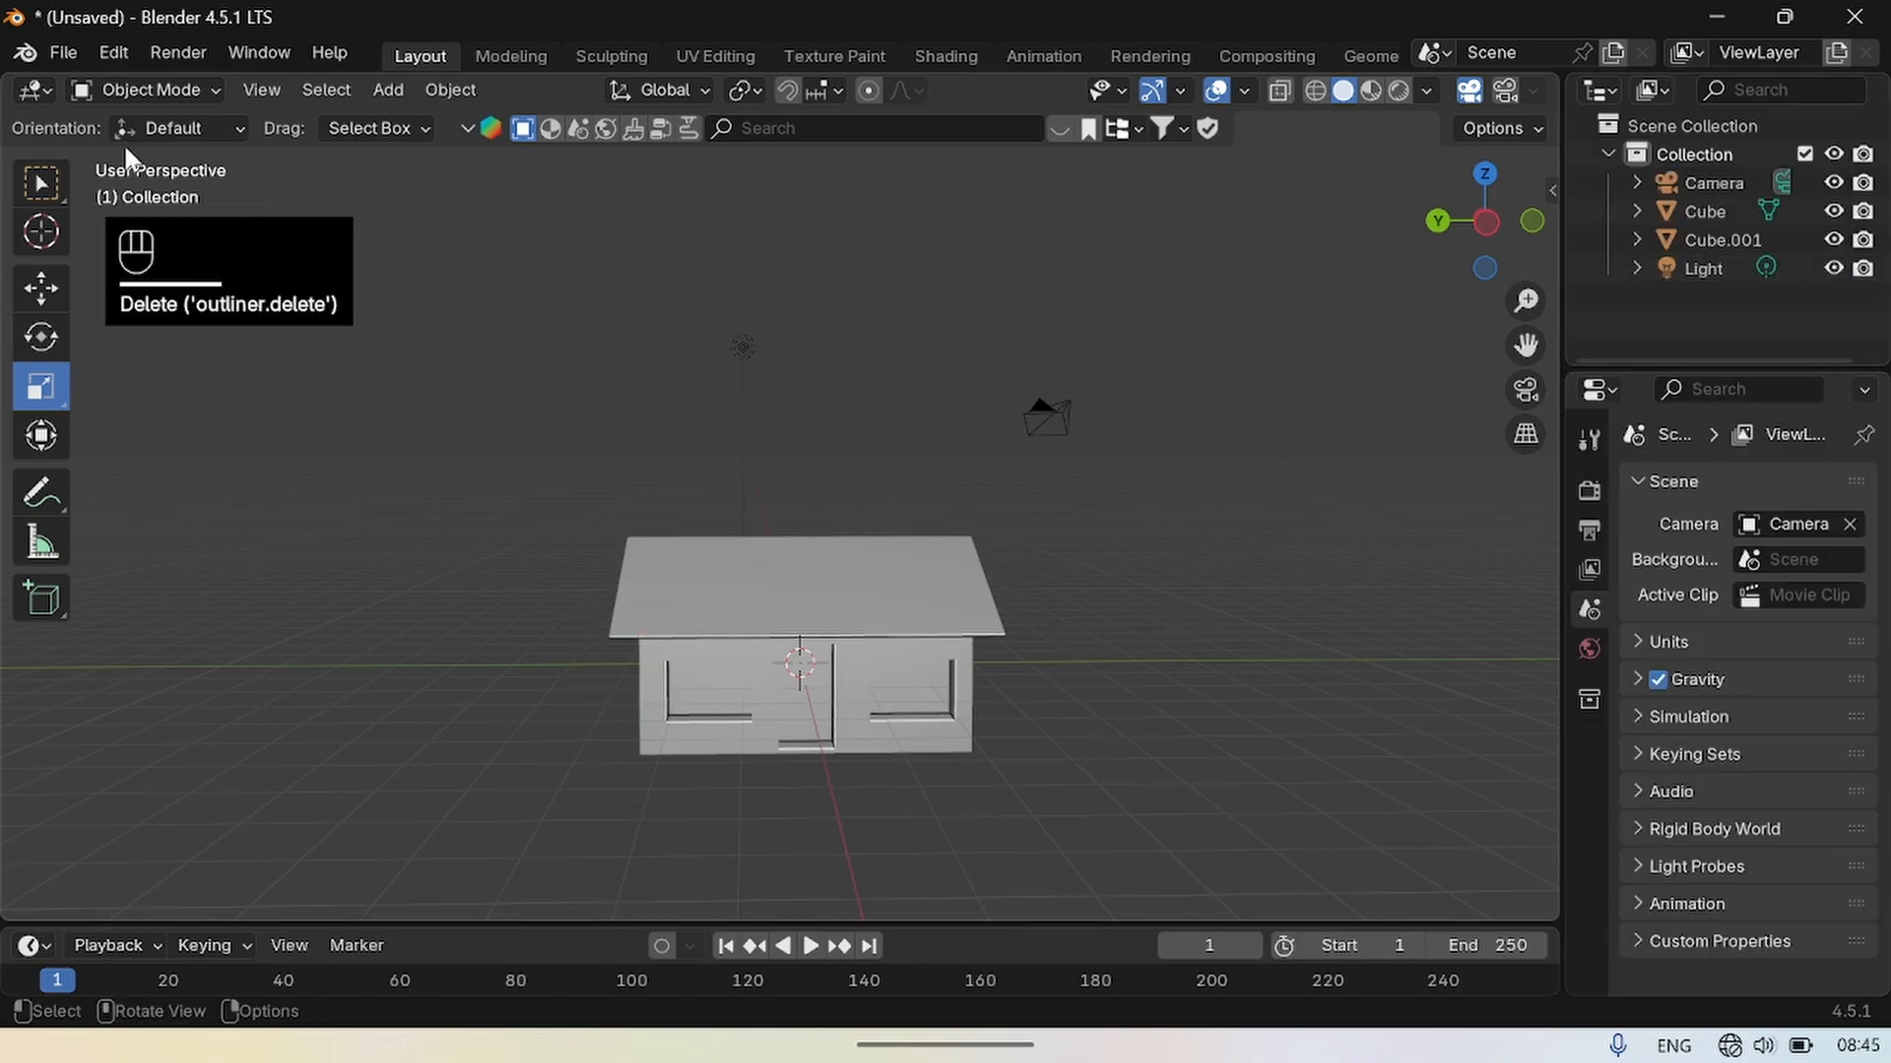
In Edit Mode on the house body, delete the recessed faces that close both window openings.
left_click(138, 87)
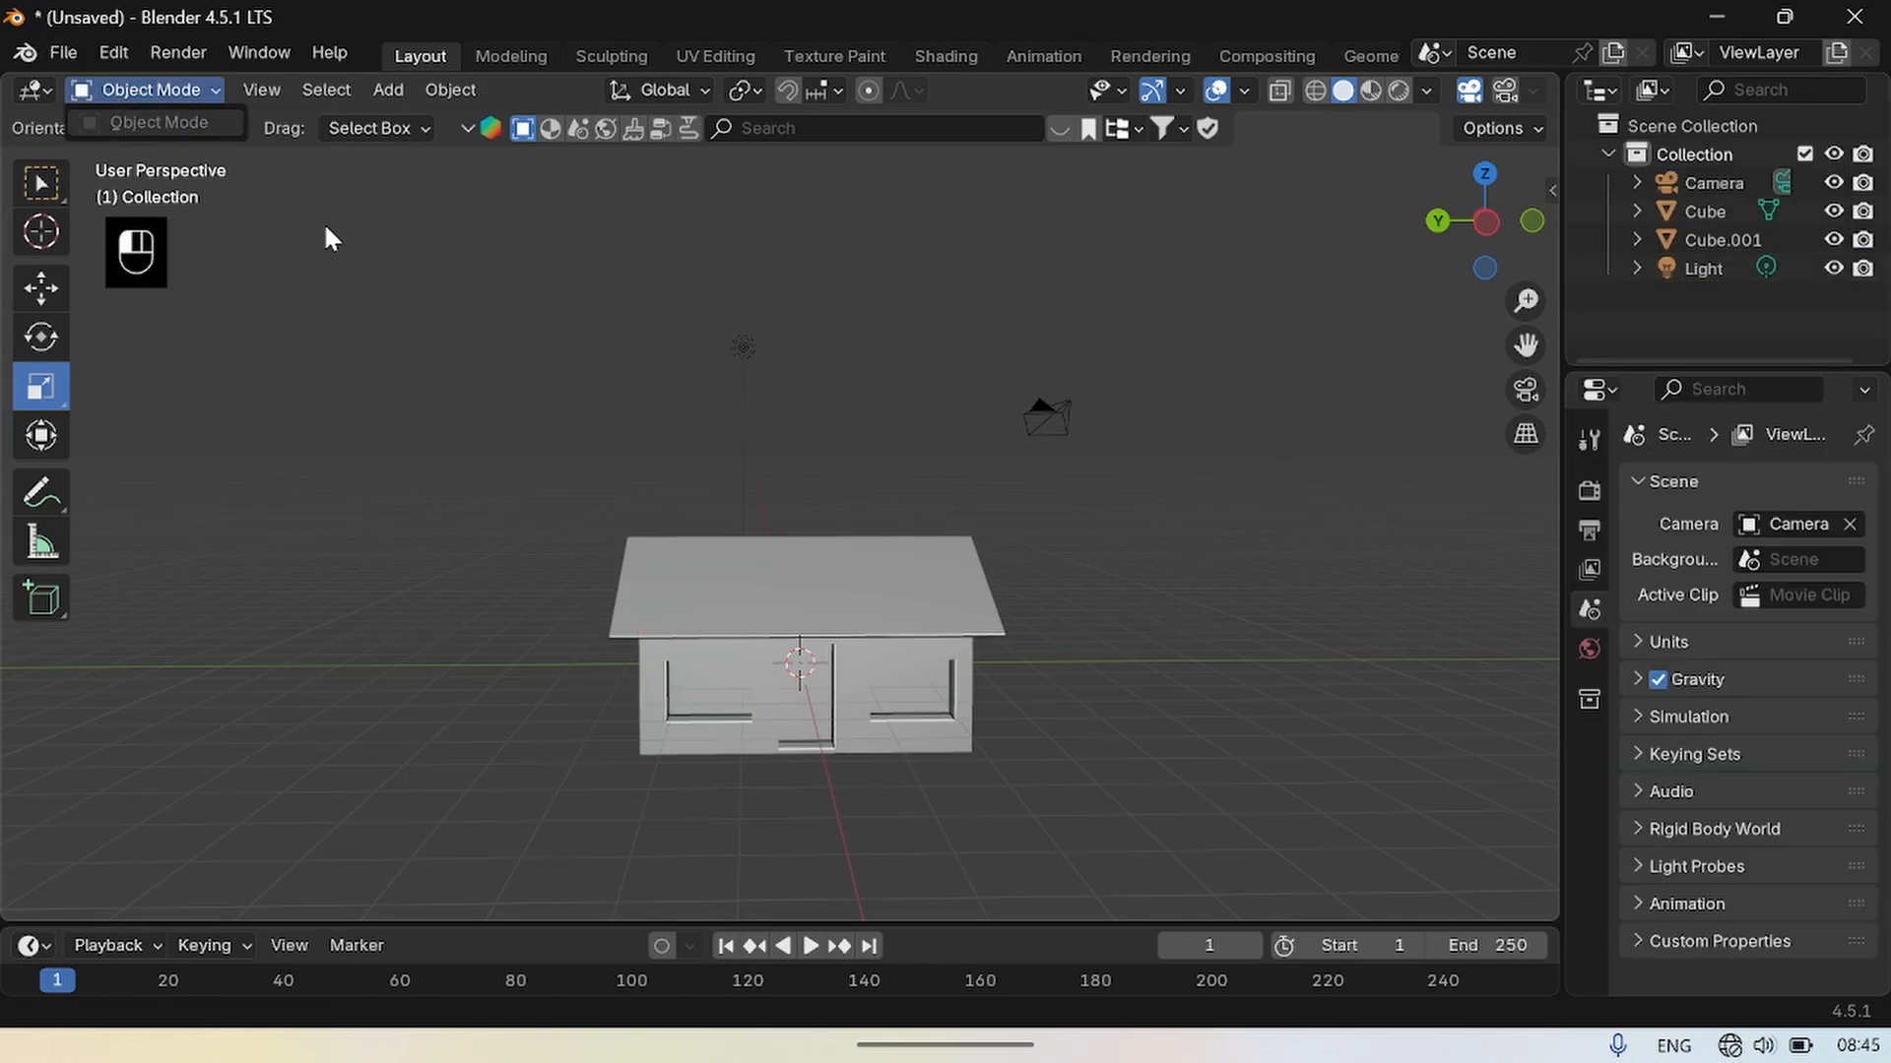
left_click(893, 699)
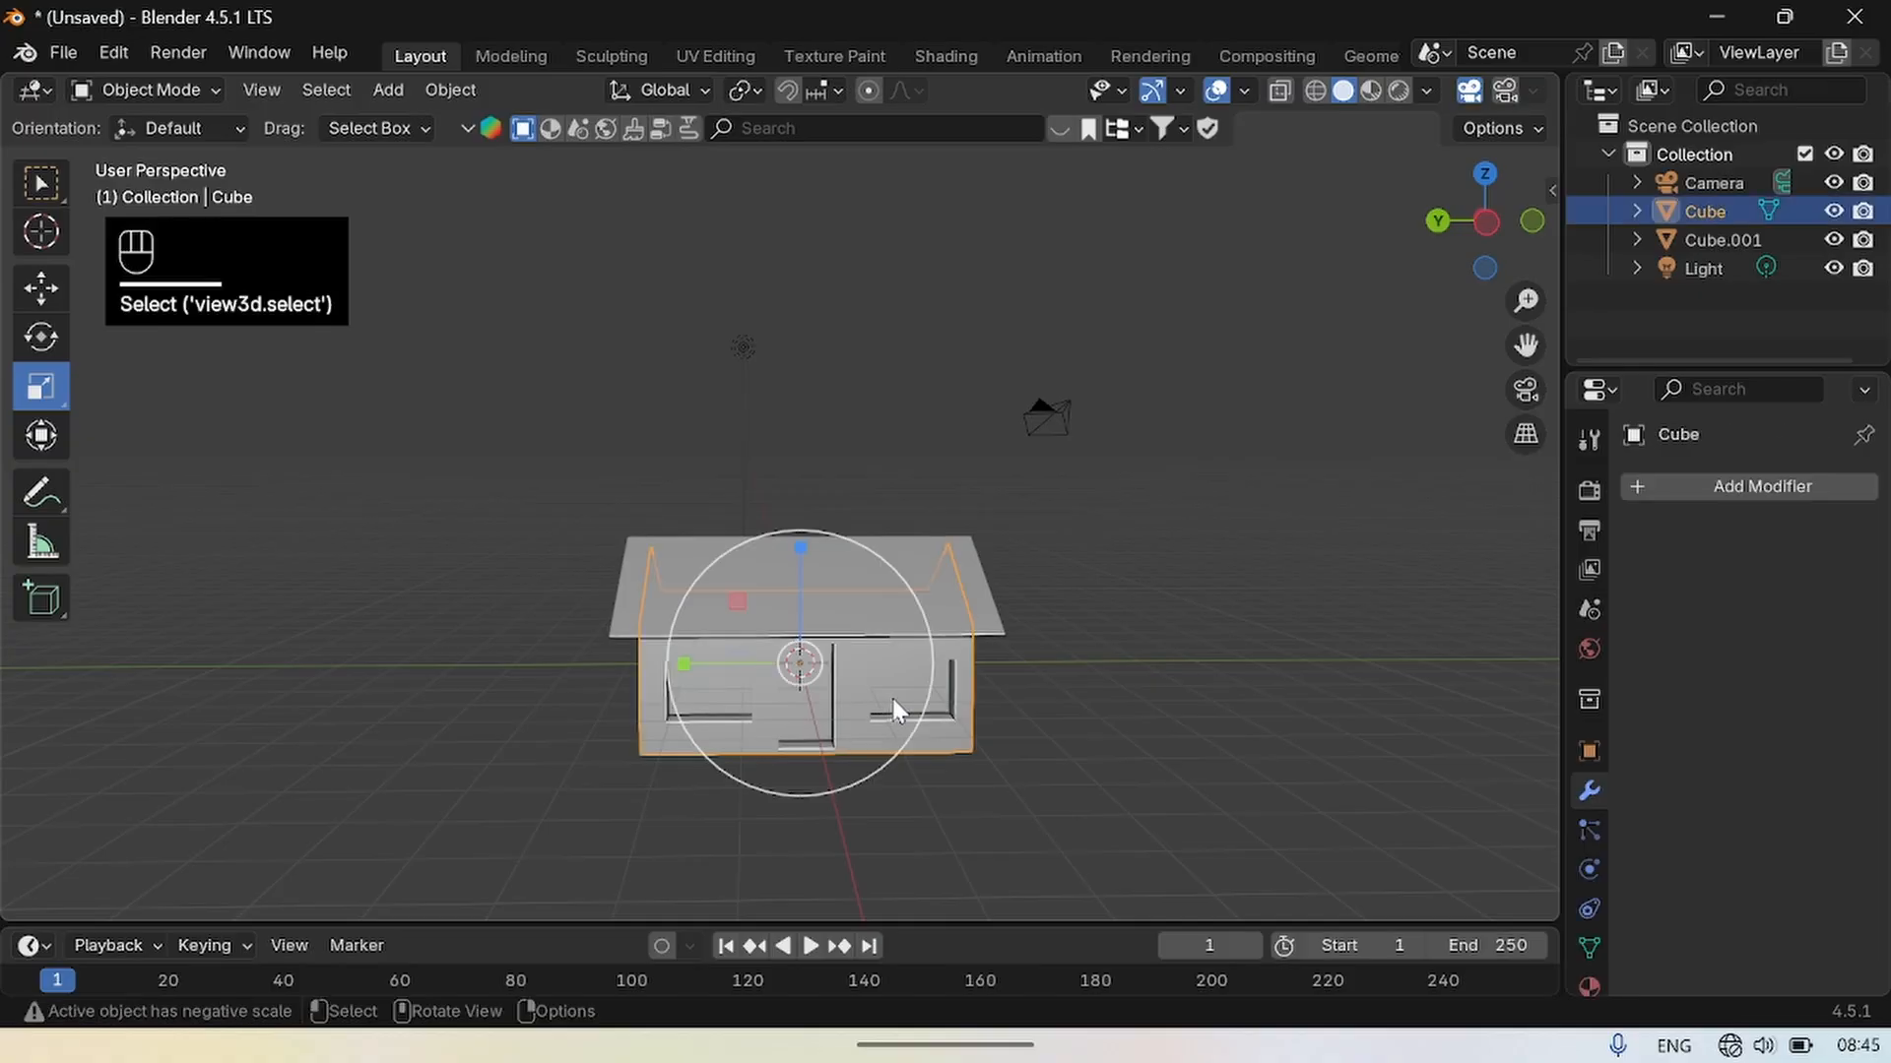
left_click(151, 87)
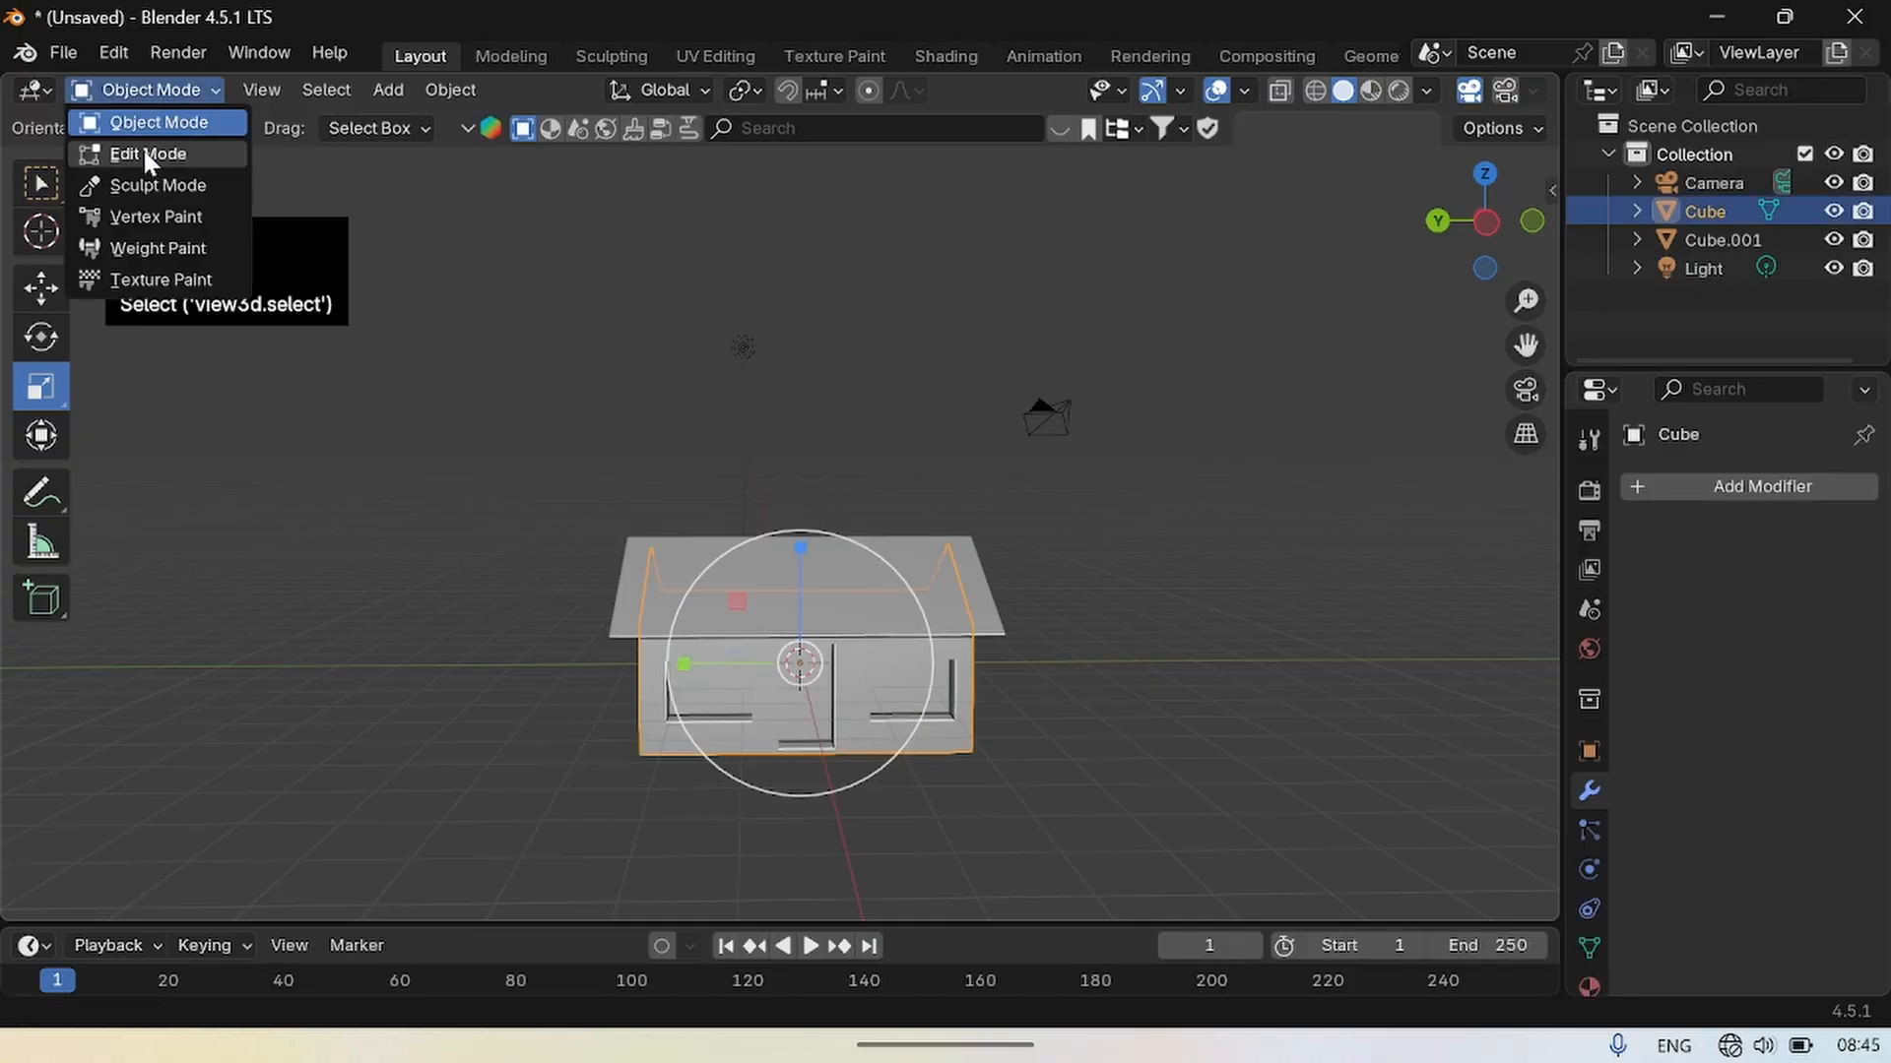
left_click(138, 152)
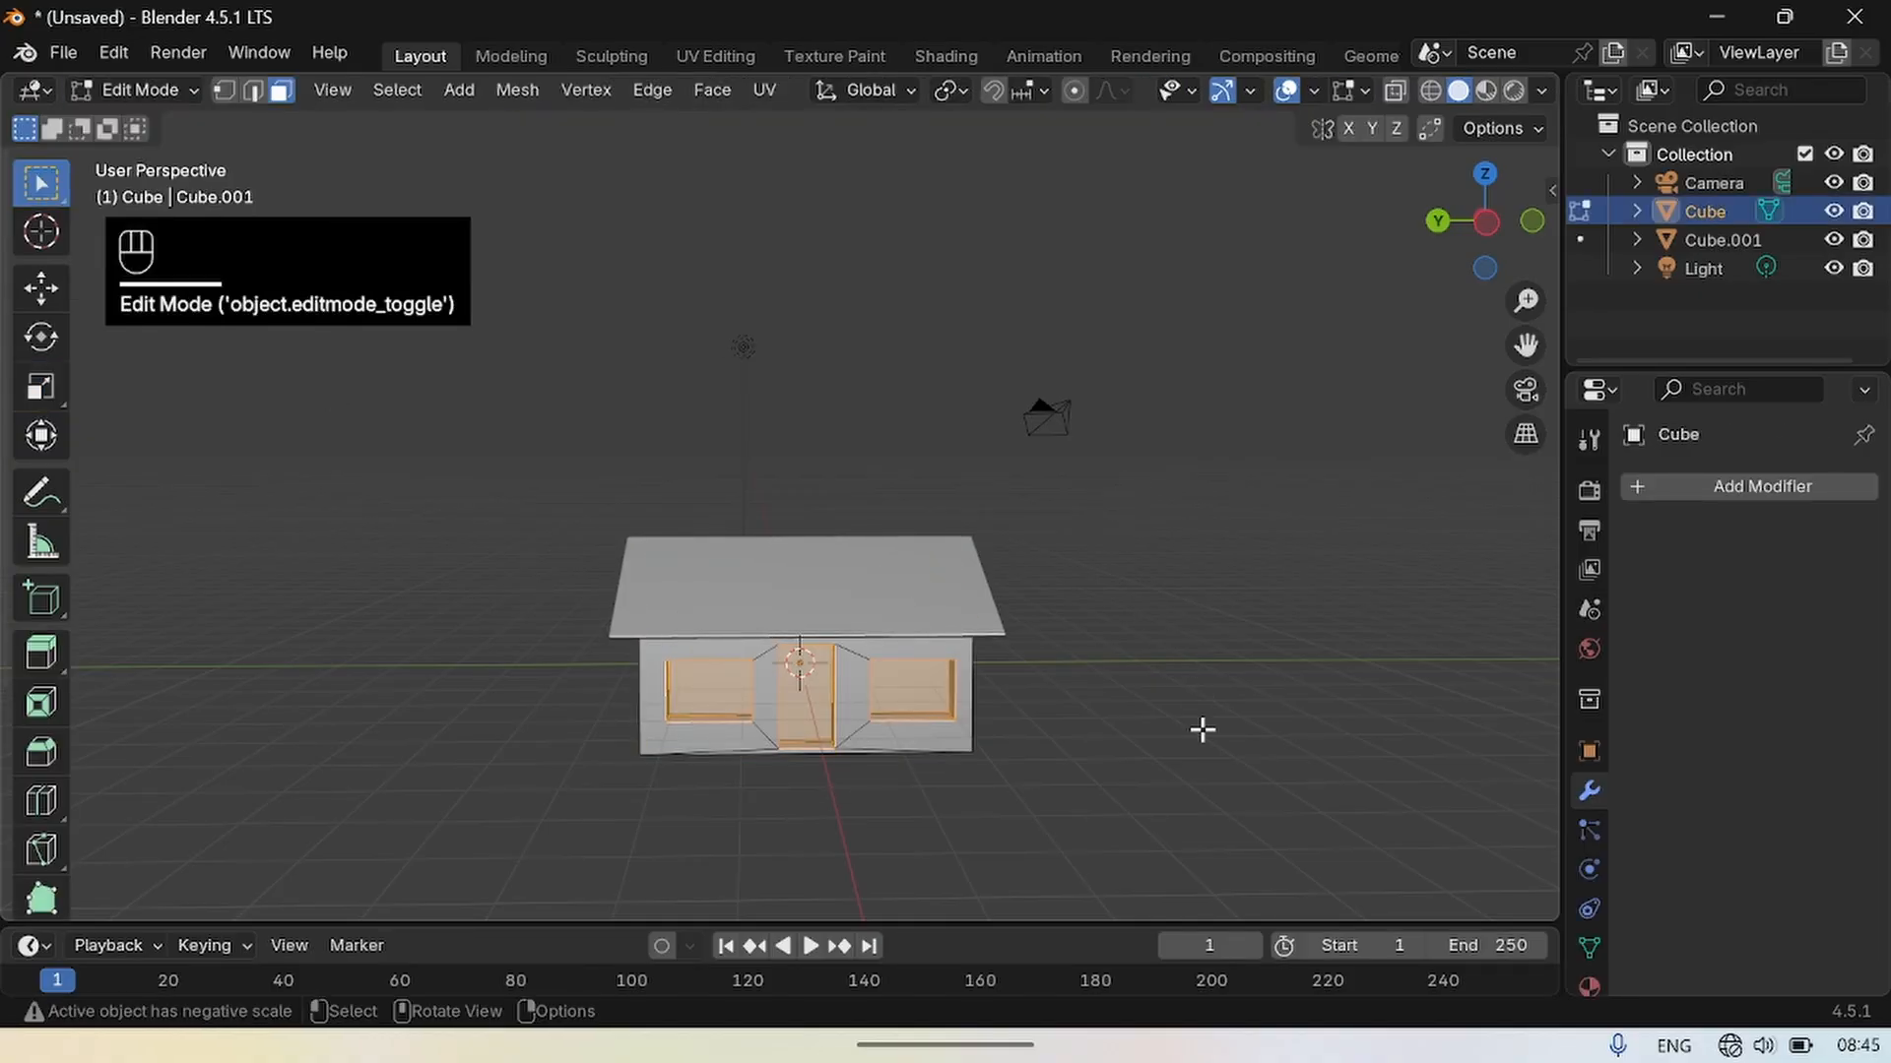
left_click(991, 734)
left_click(906, 689)
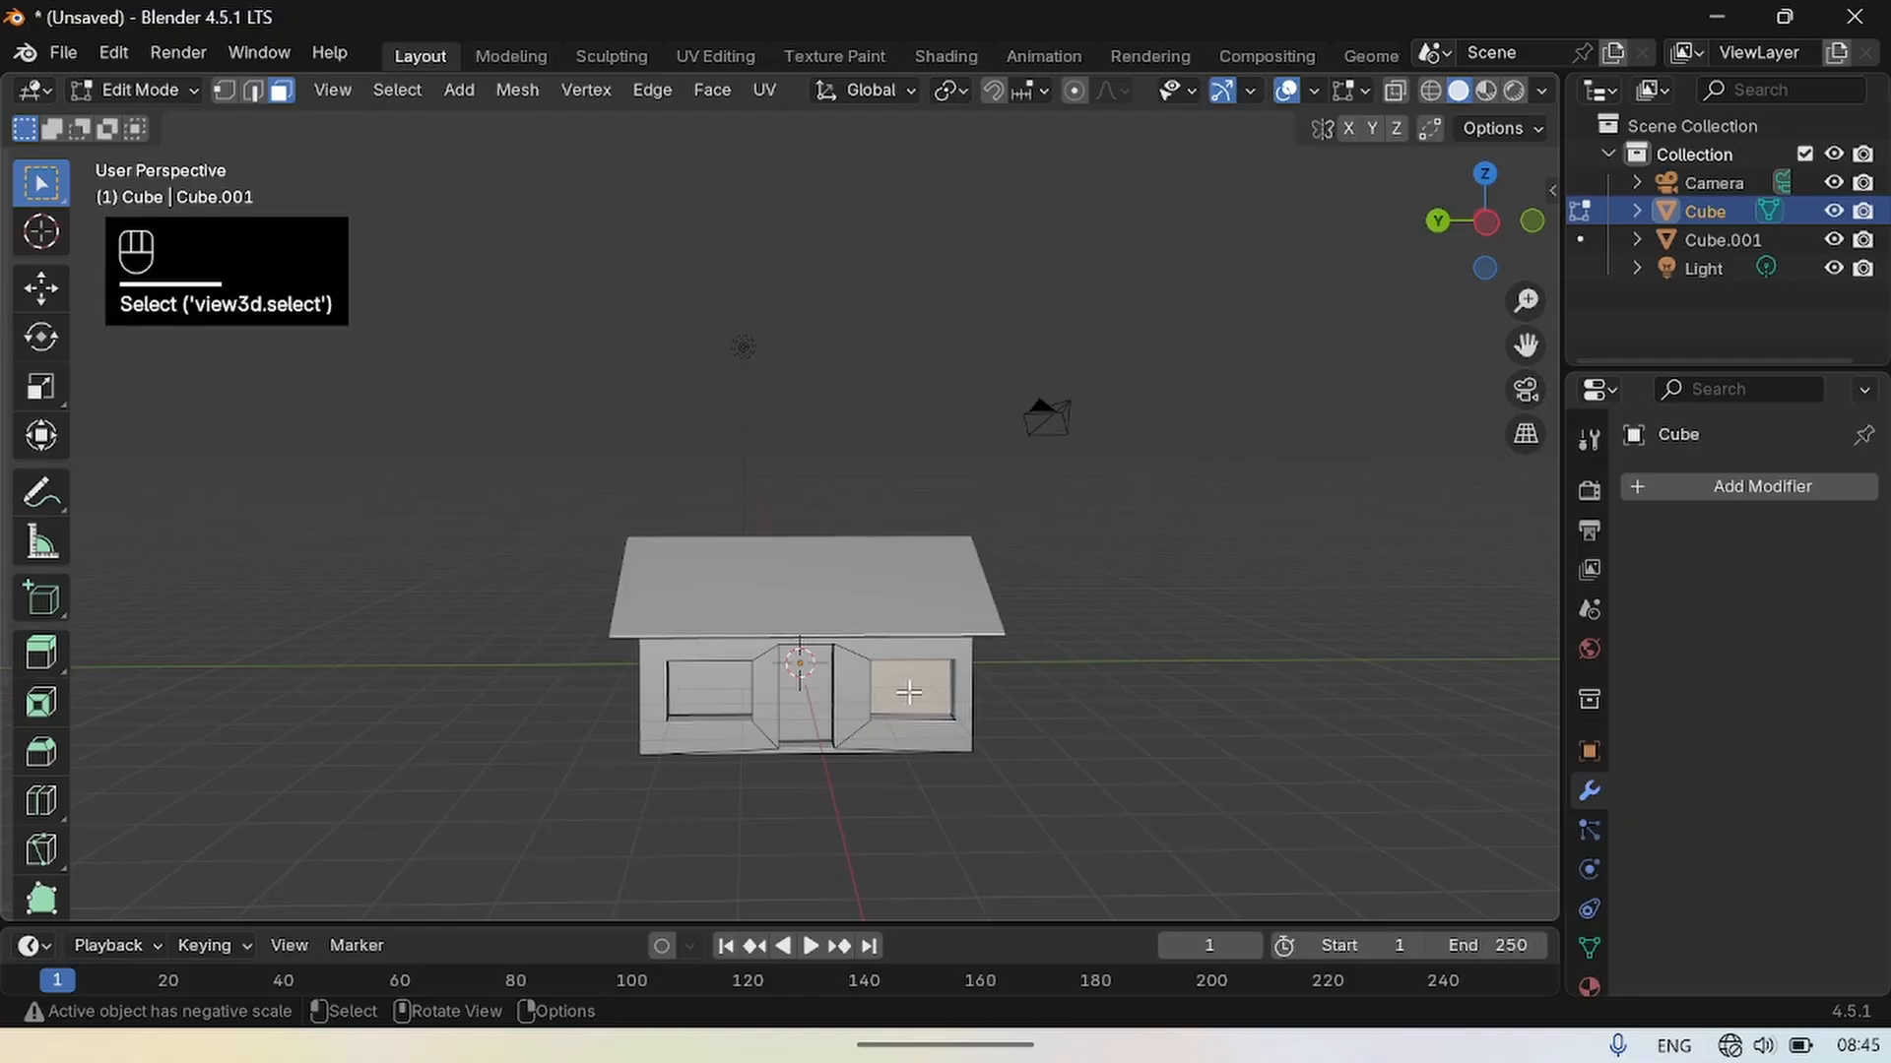
key("x")
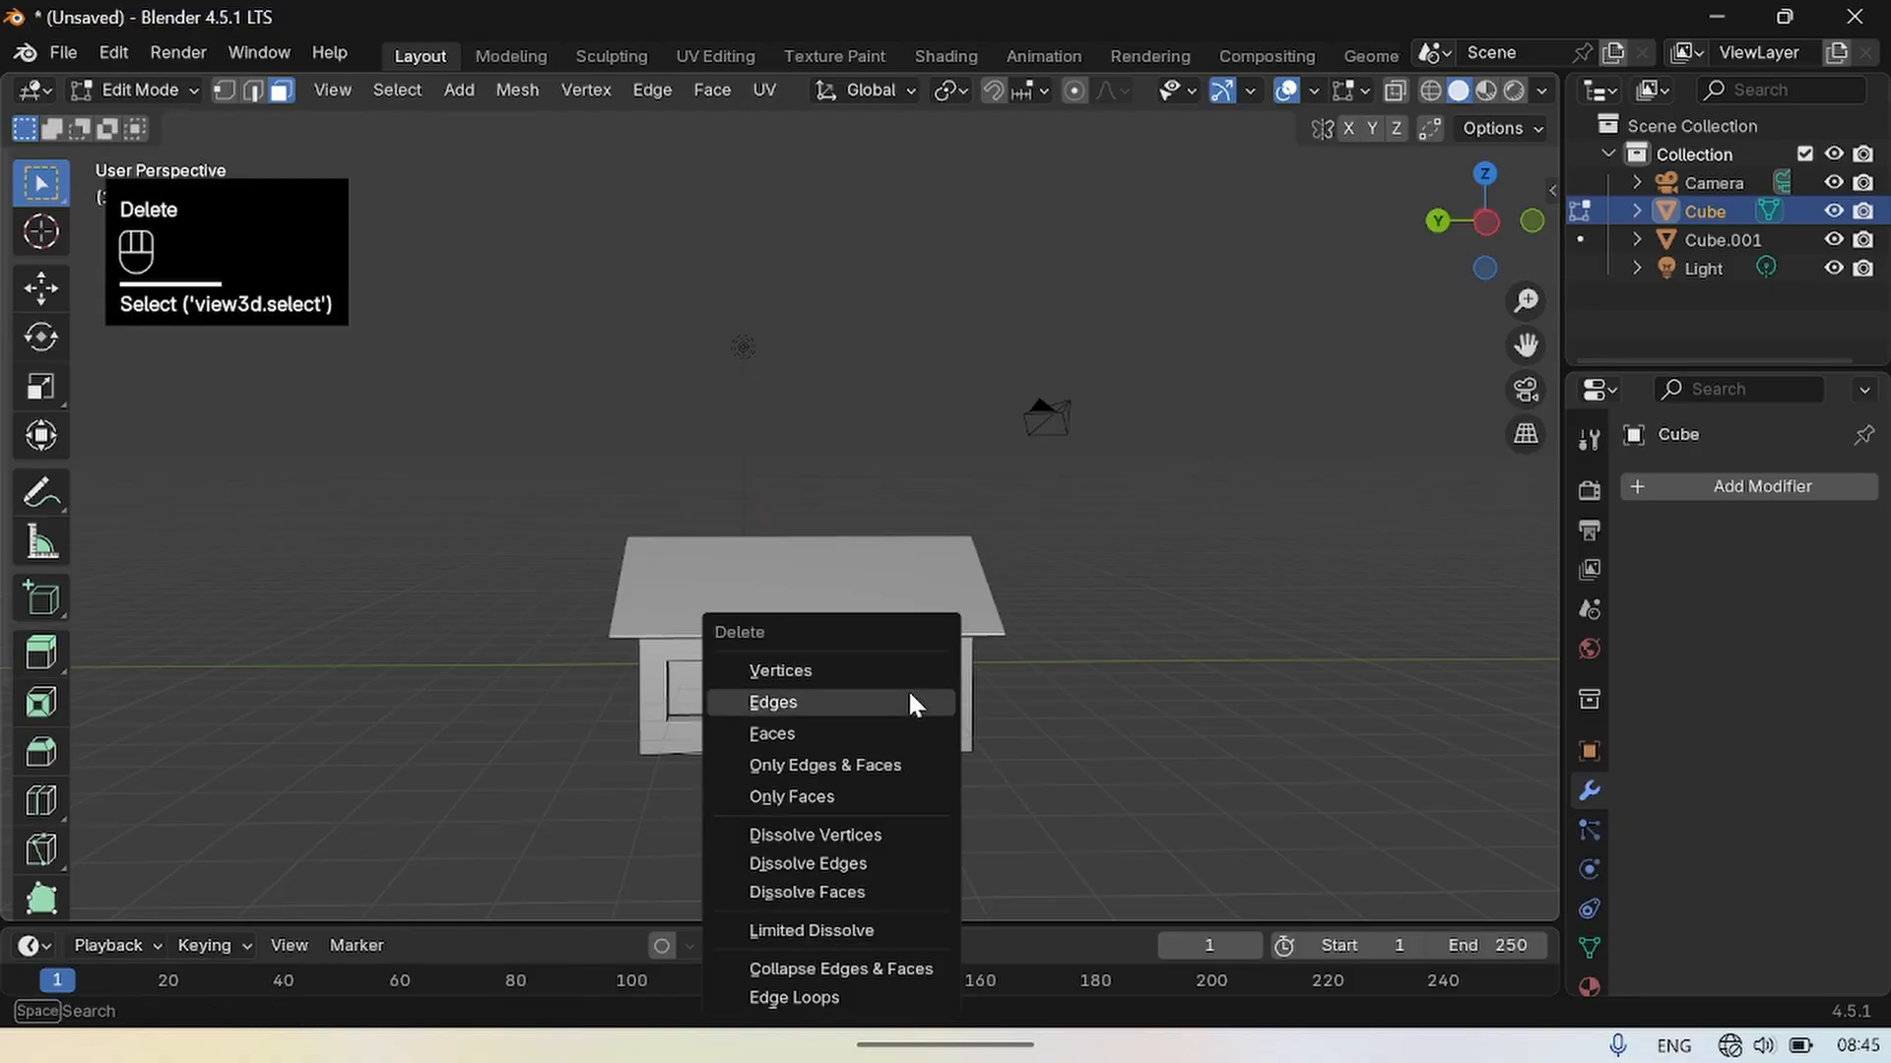
left_click(872, 730)
left_click(704, 696)
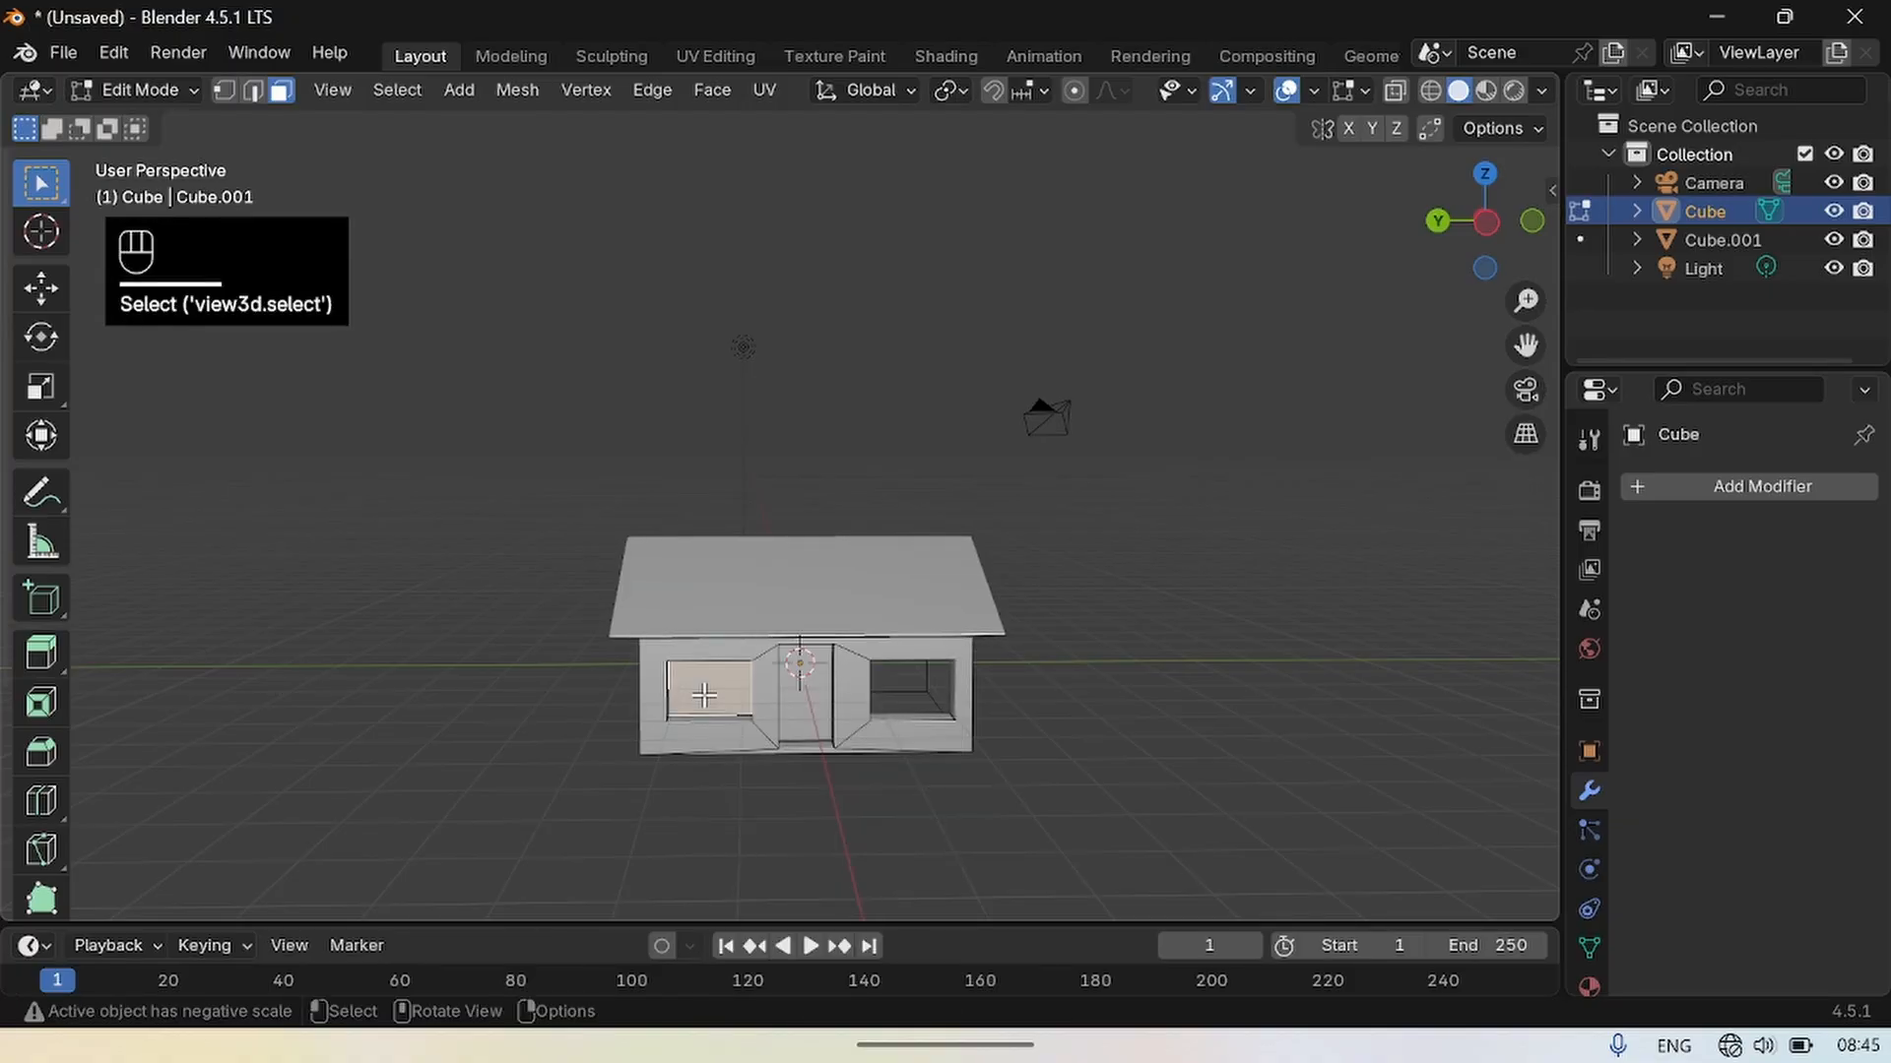
key("x")
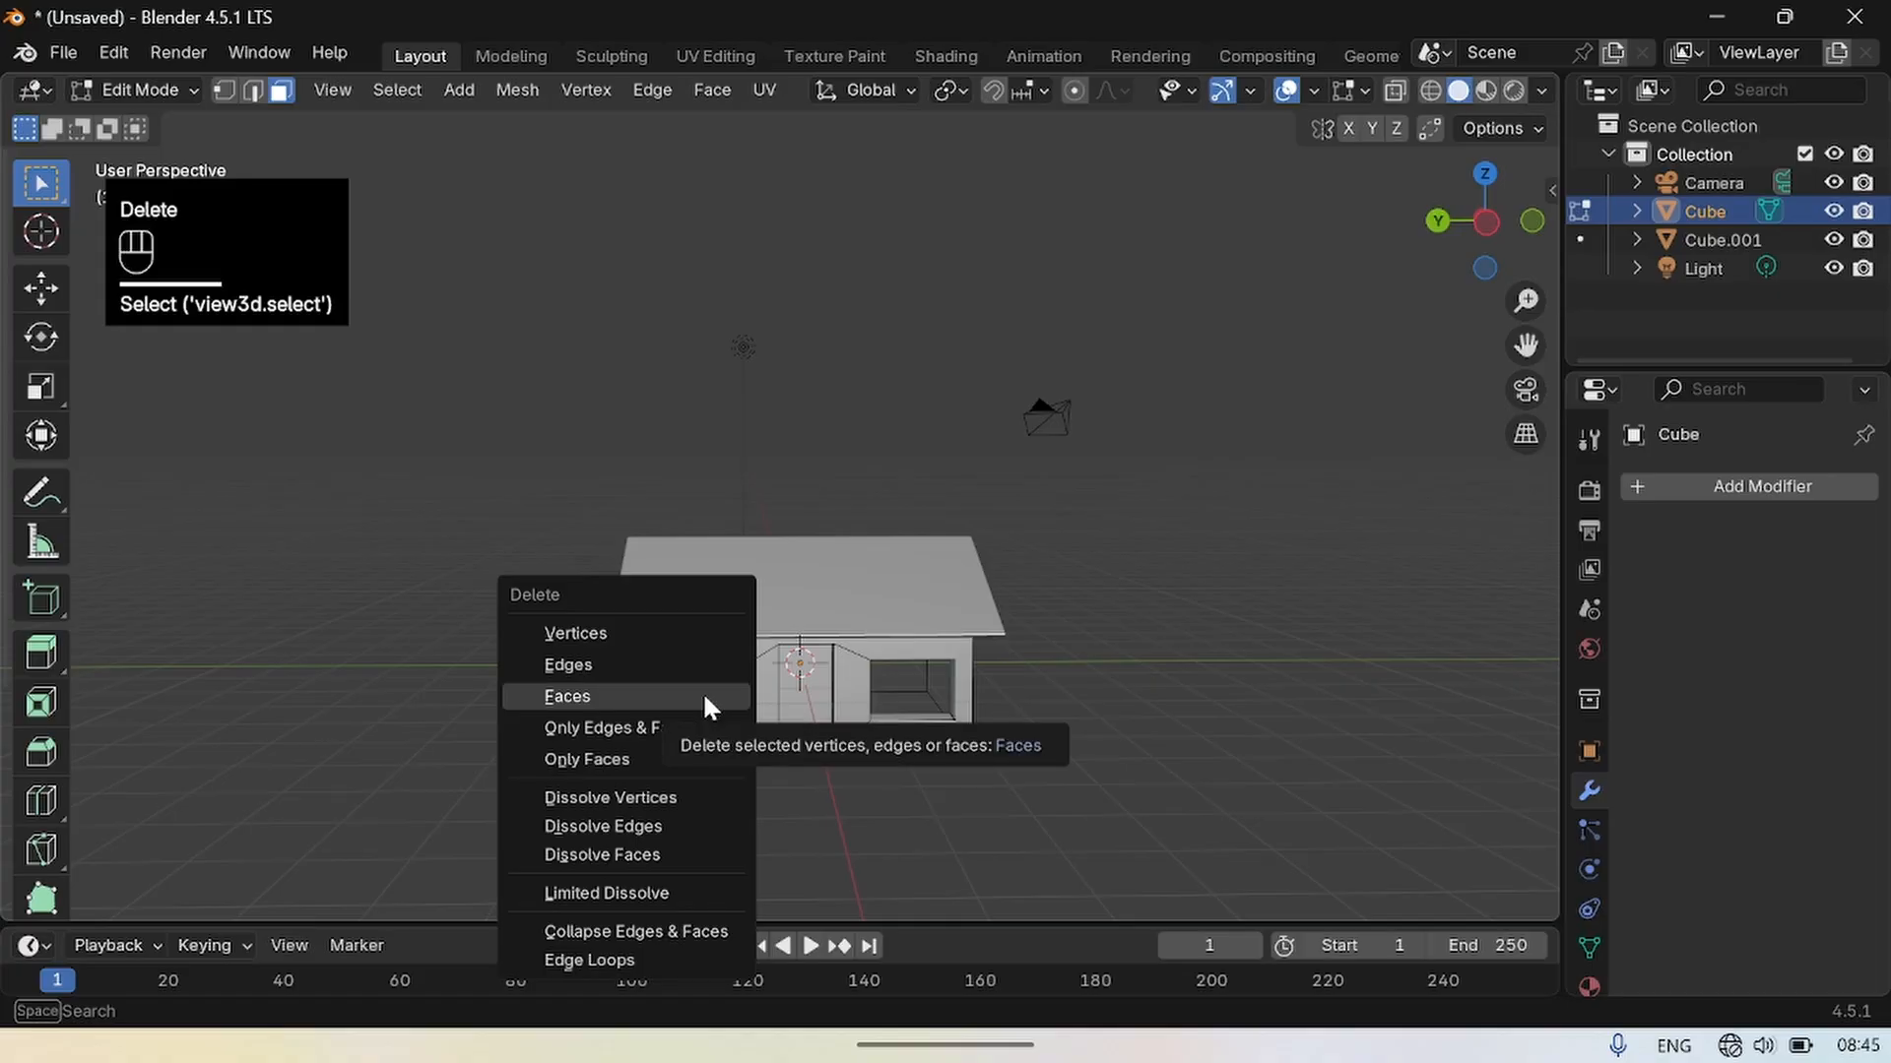
left_click(701, 691)
left_click(1067, 819)
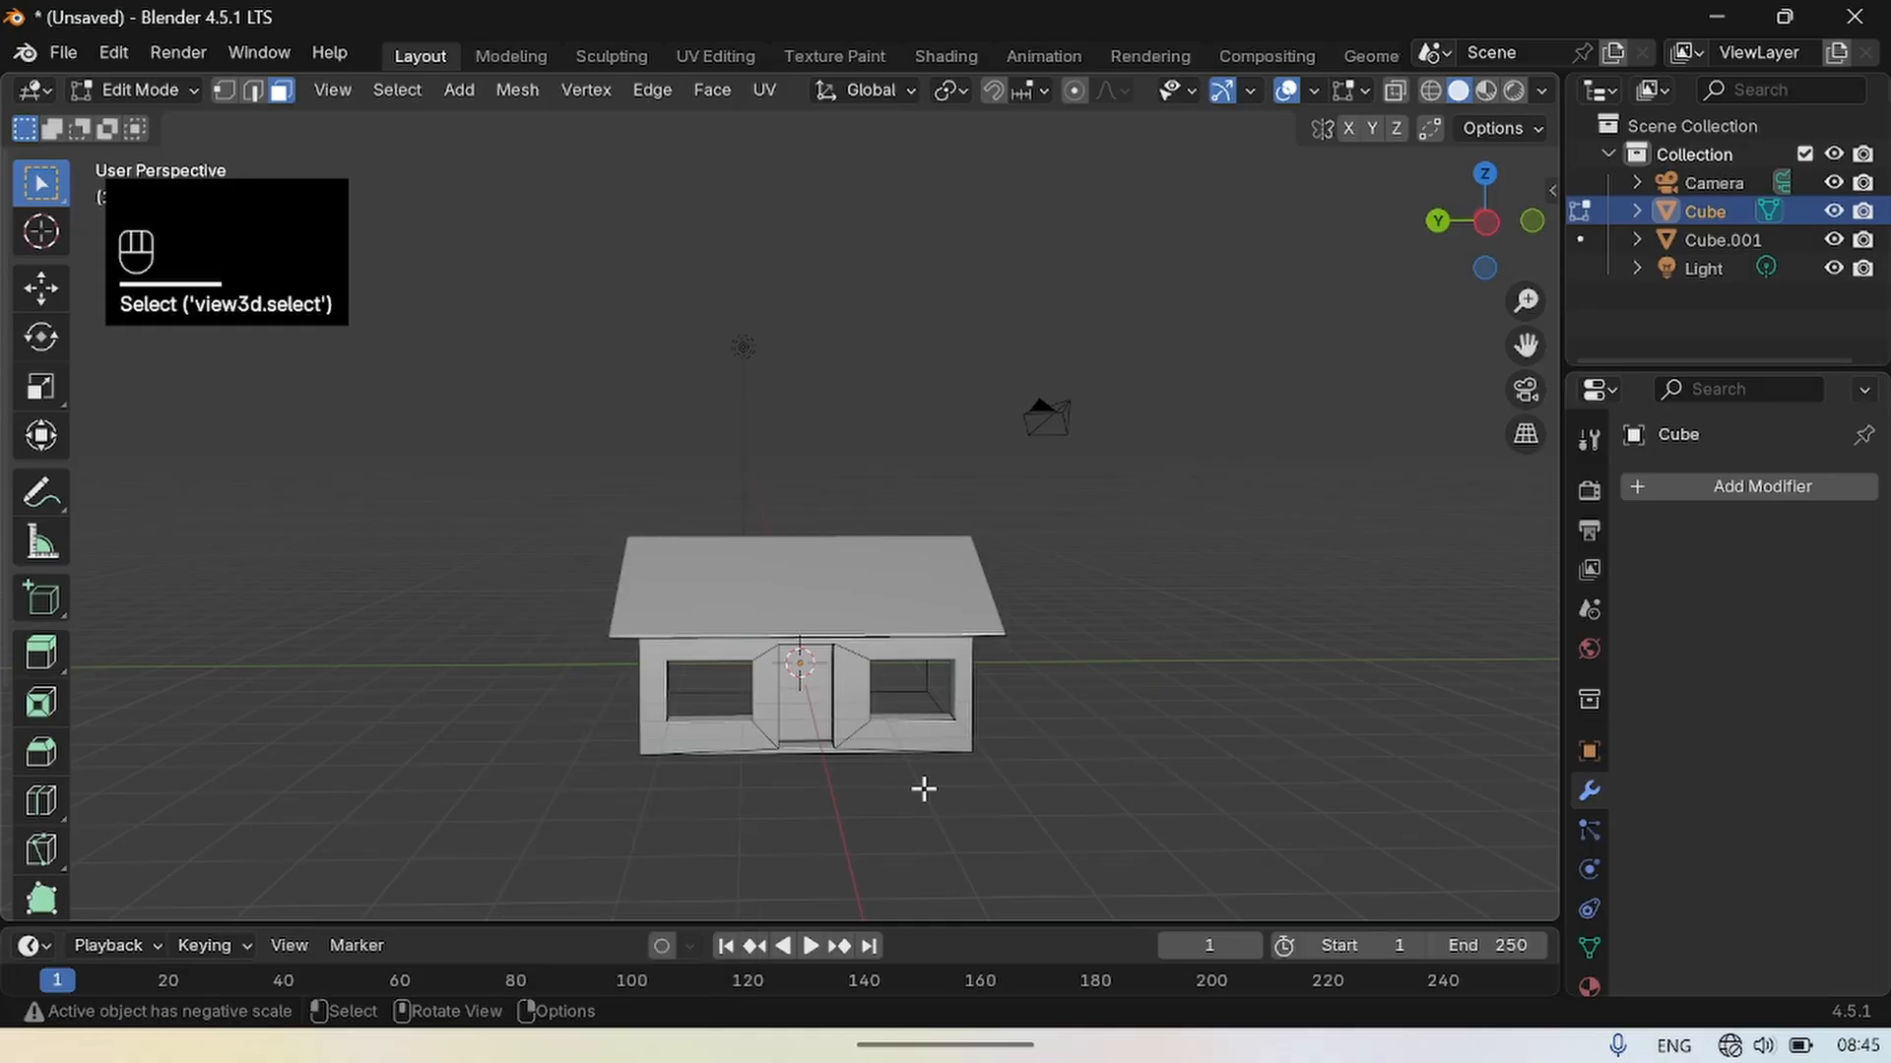
Delete the recessed face that closes the doorway of the house body.
left_click(815, 705)
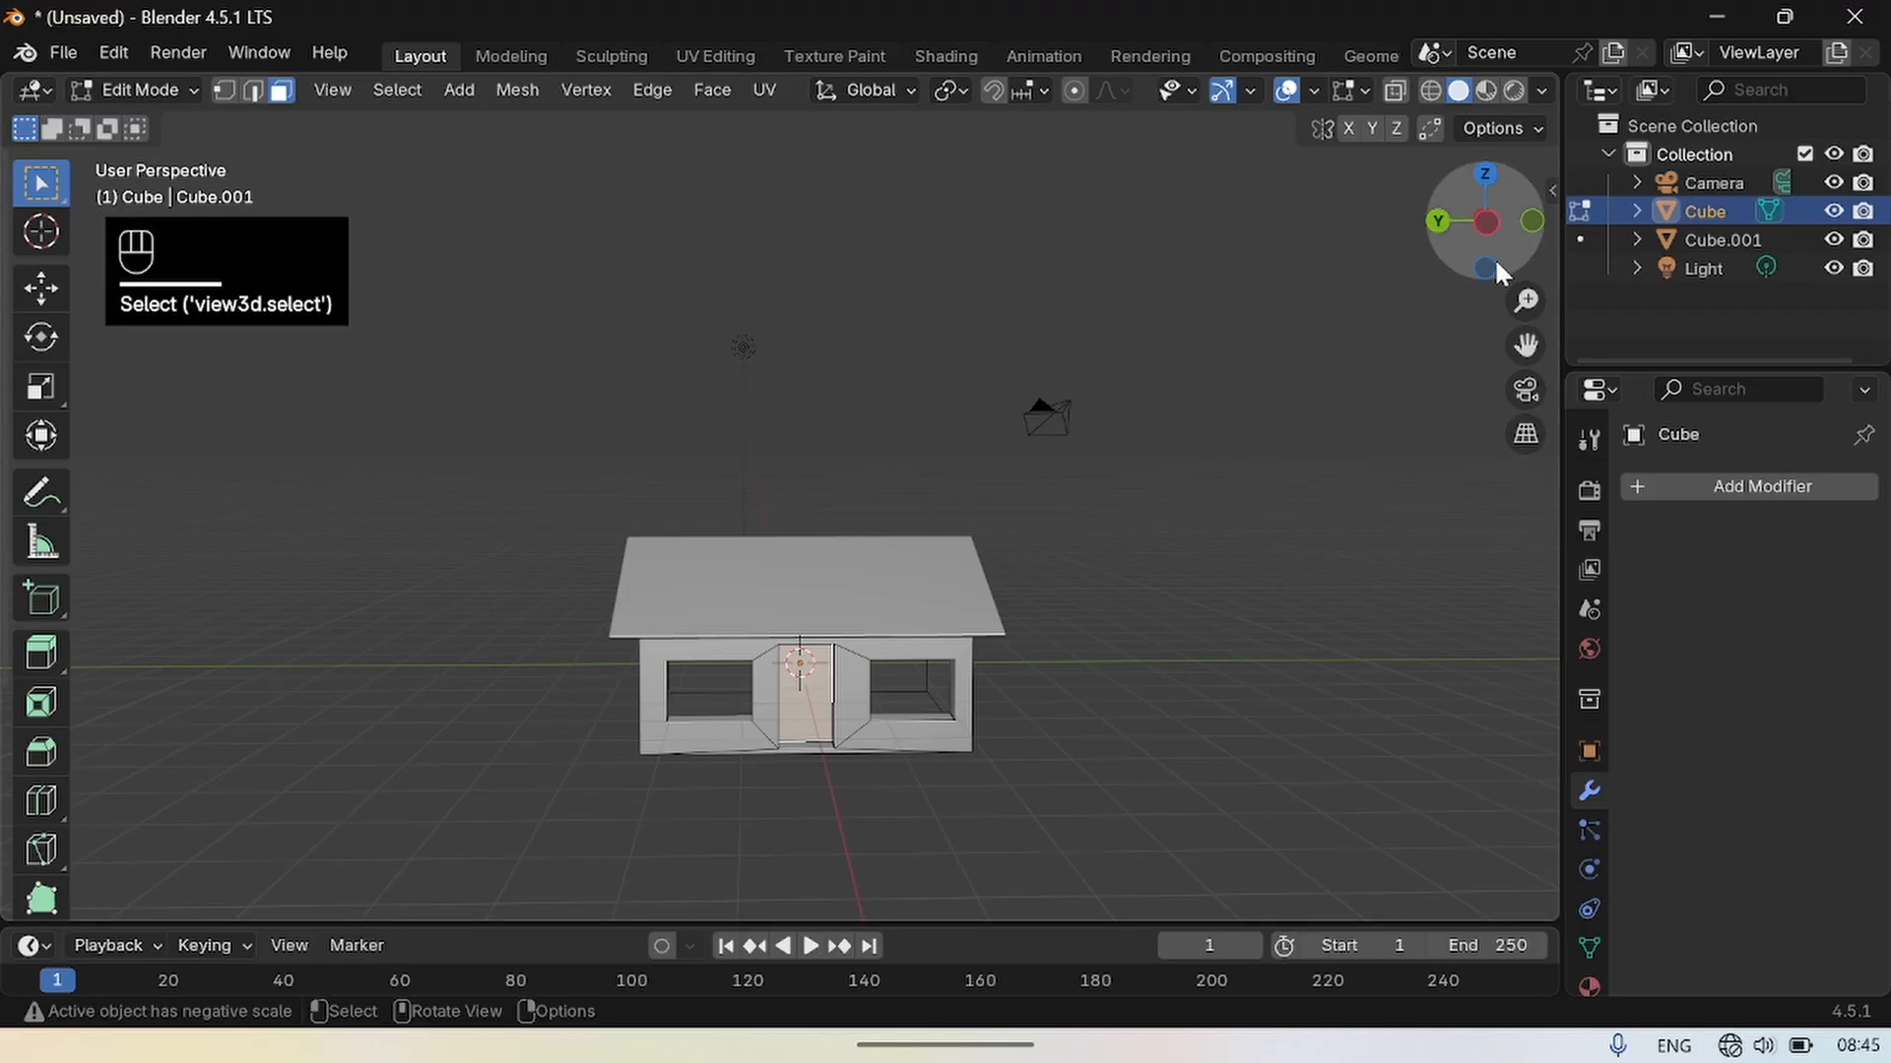
left_click_drag(1492, 257, 1436, 260)
left_click(822, 686)
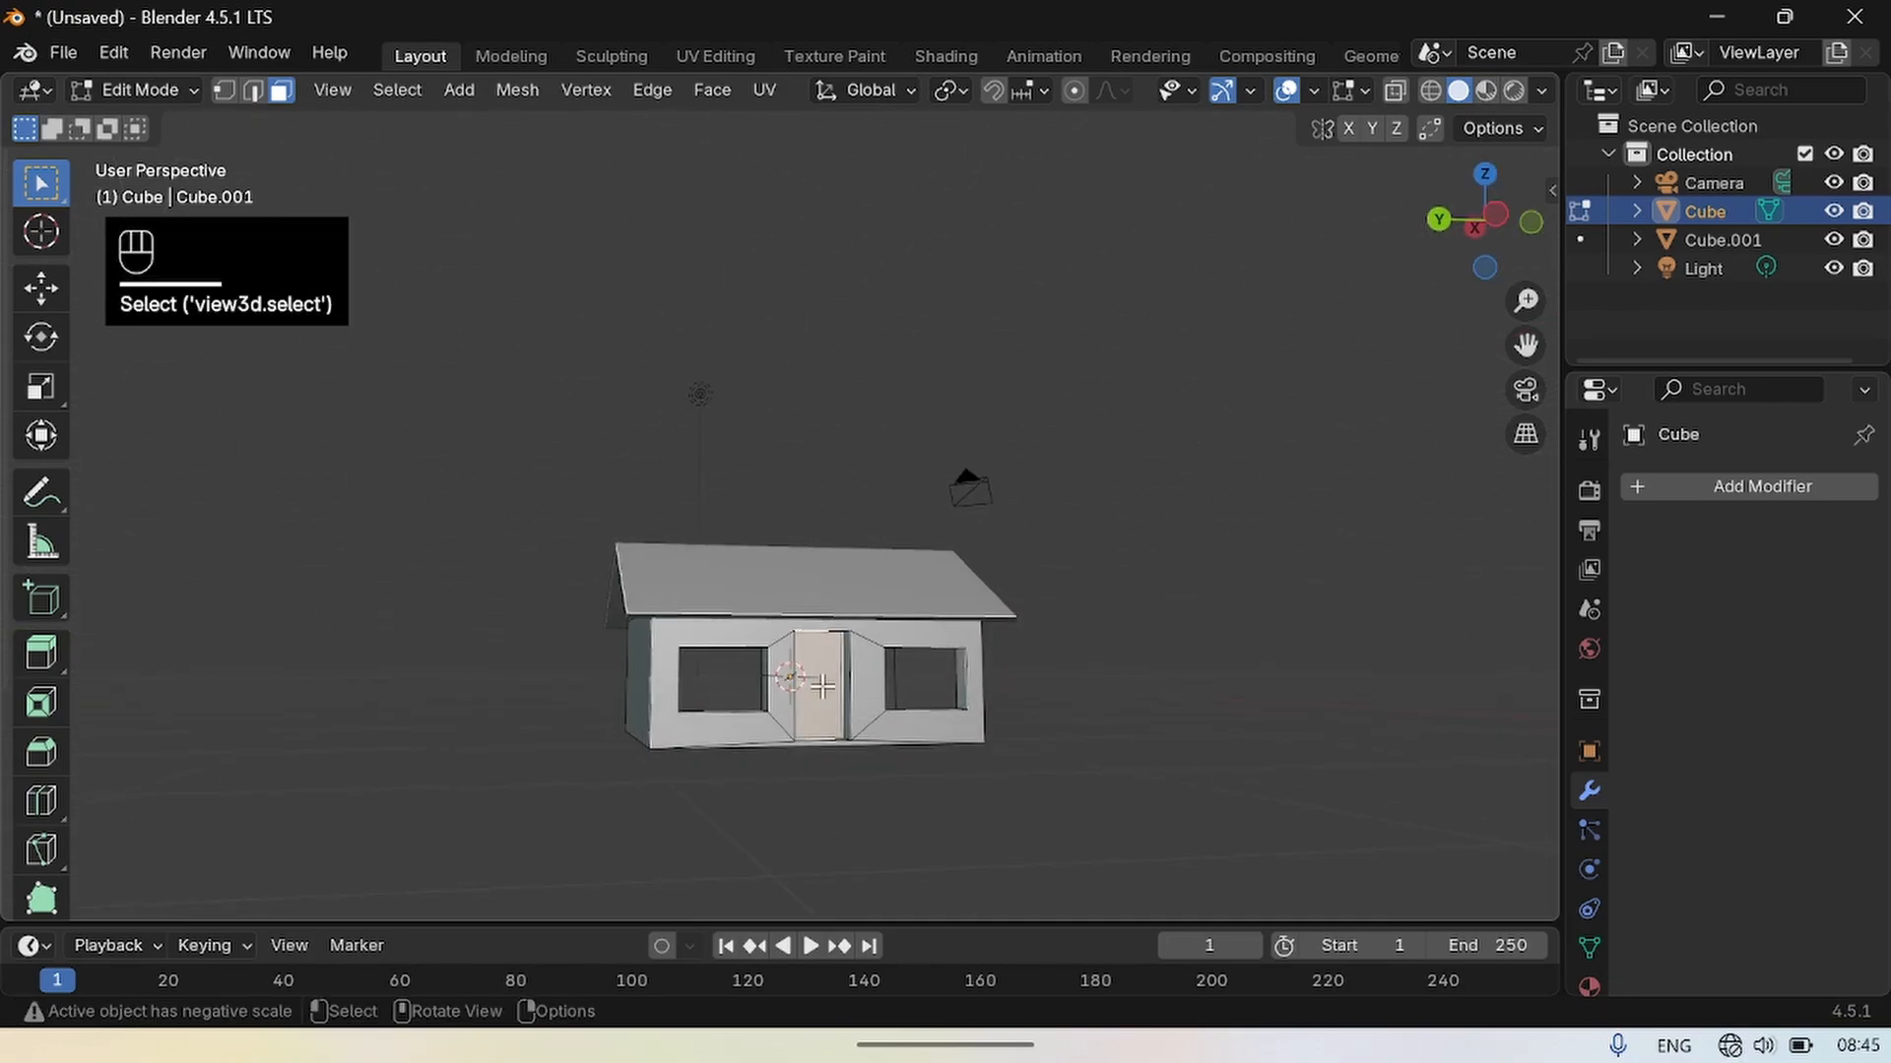
key("Delete")
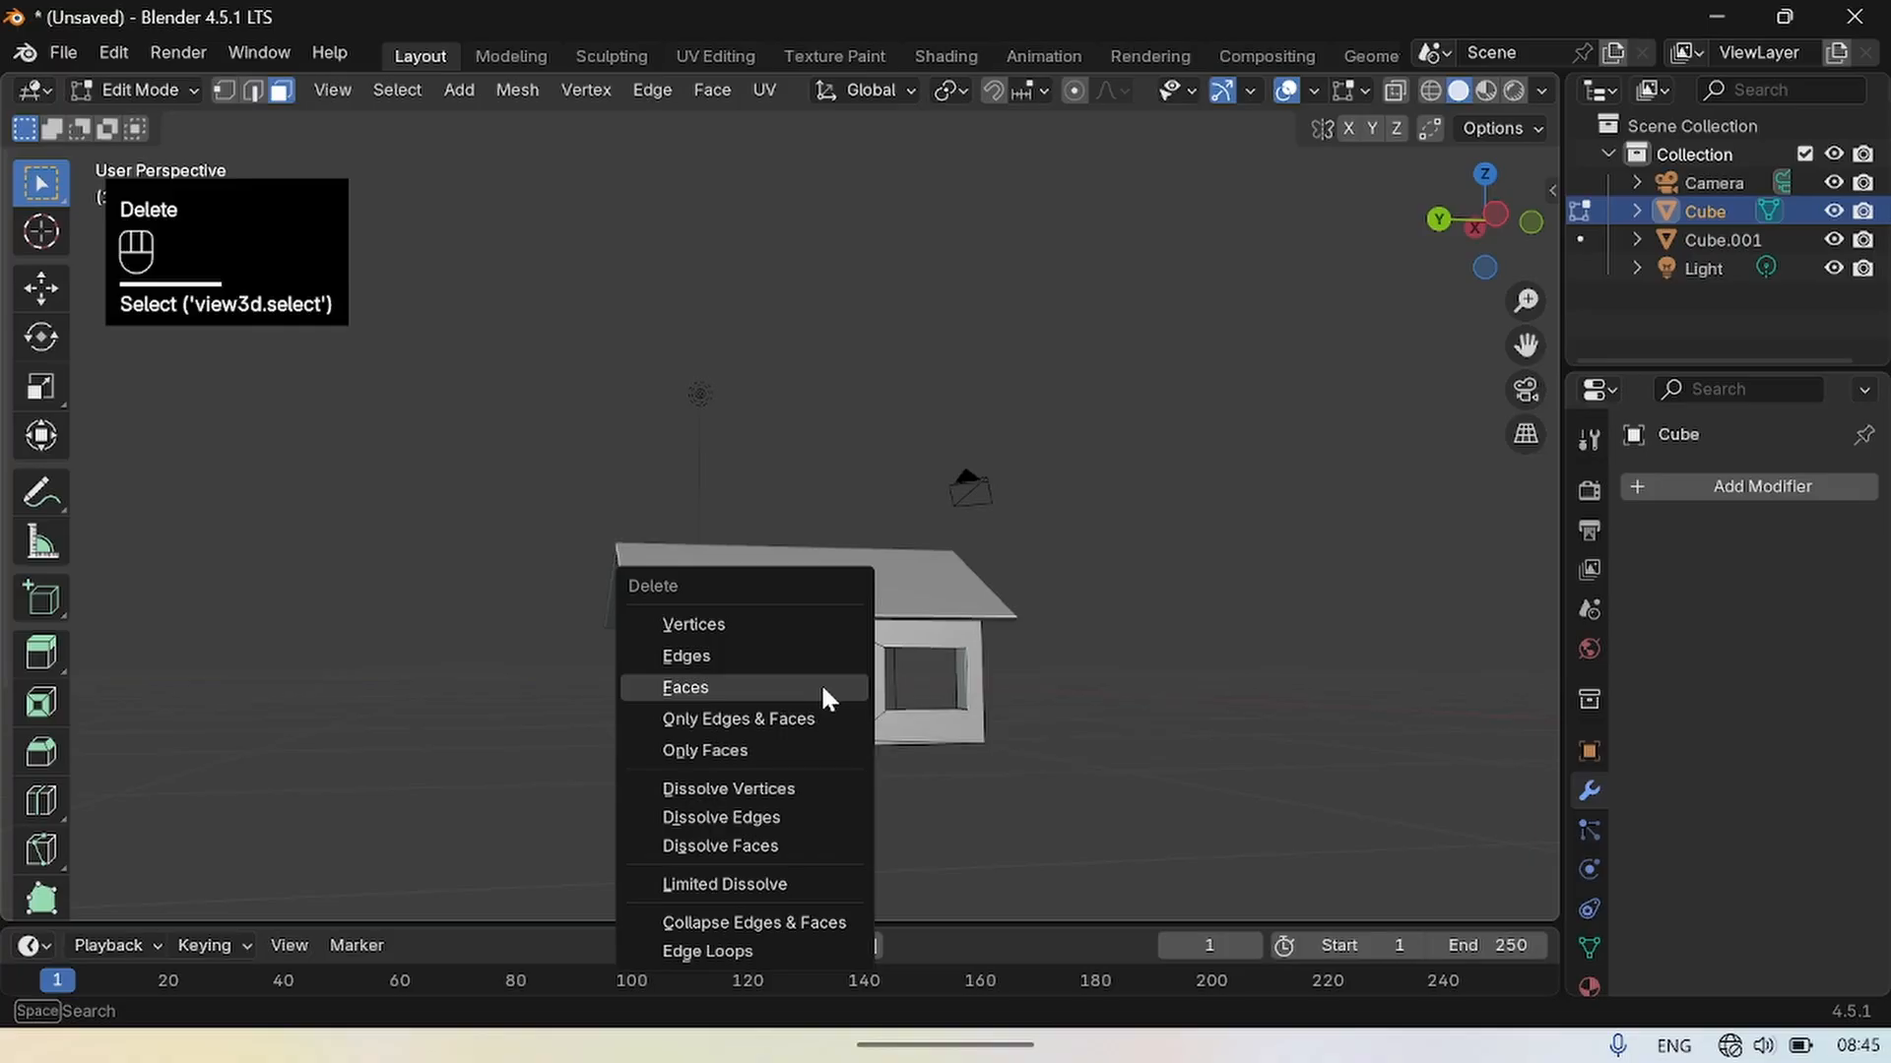
left_click(820, 682)
left_click(1078, 767)
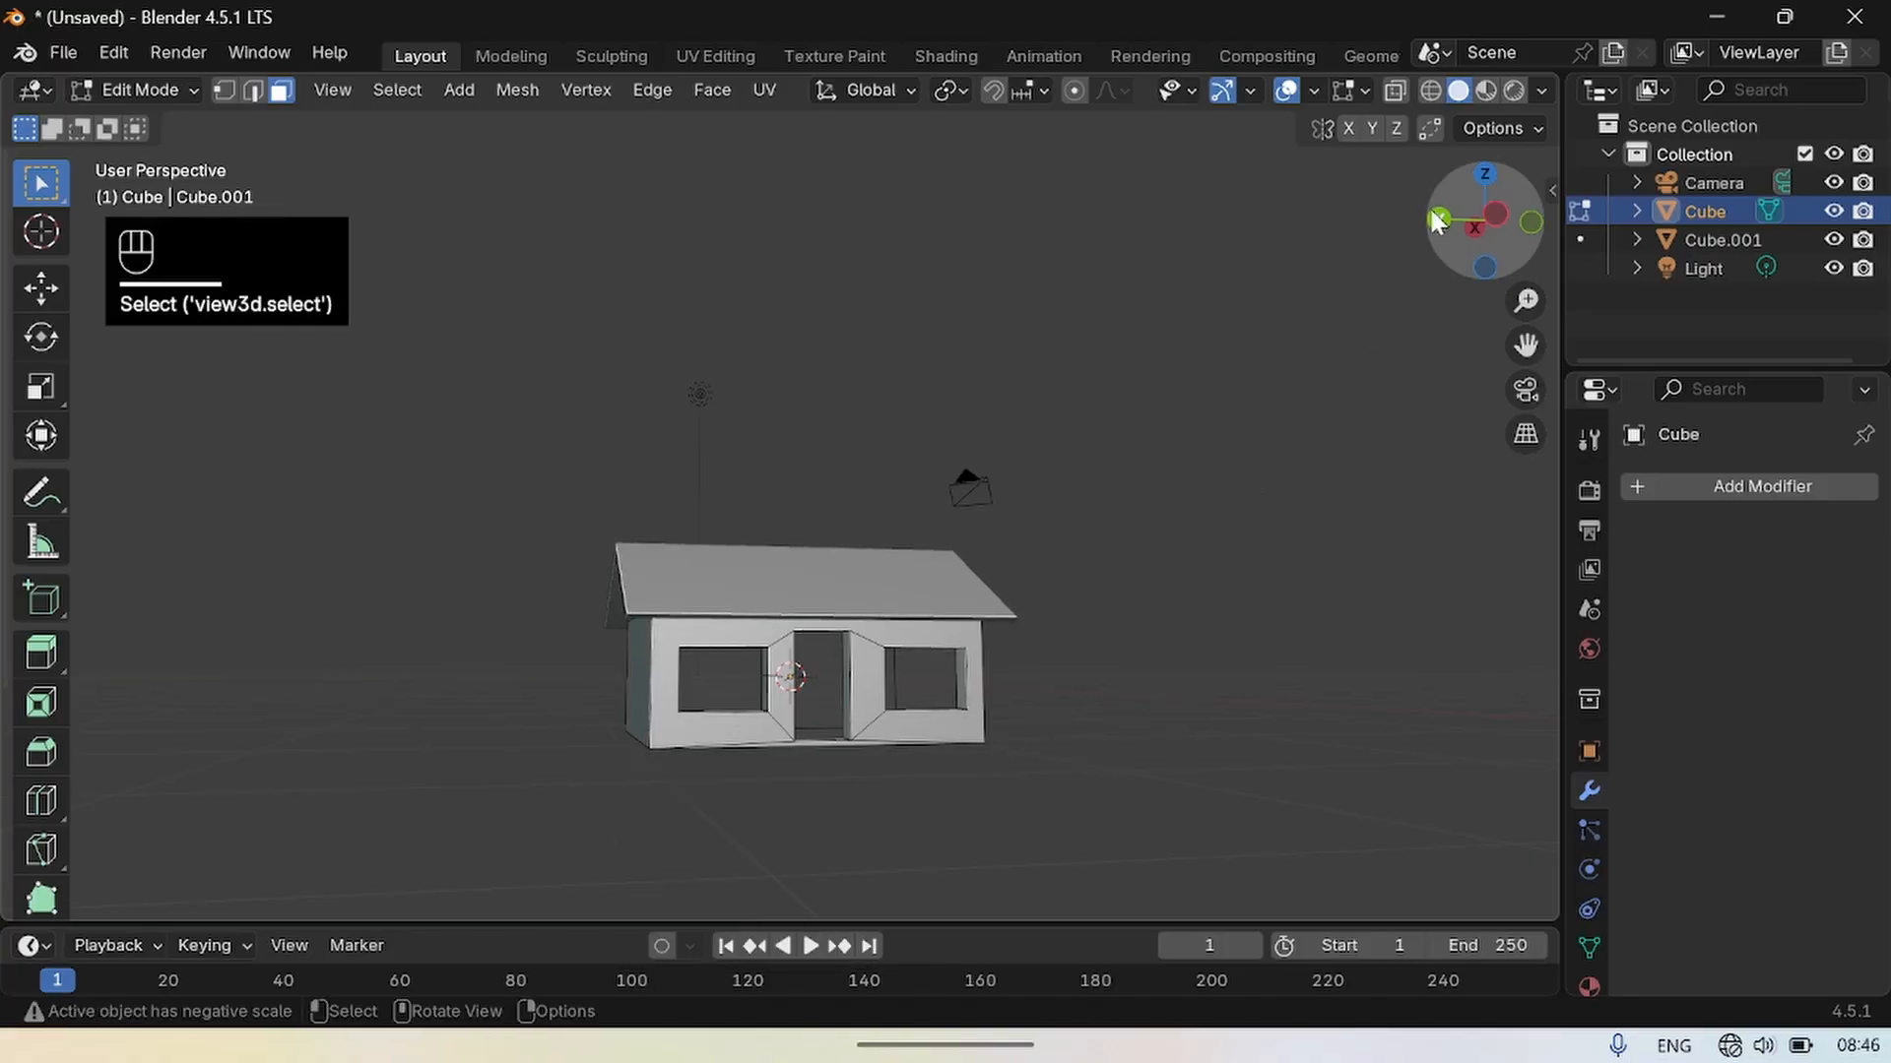
Return the house body to Object Mode and deselect it.
left_click_drag(1444, 218, 800, 753)
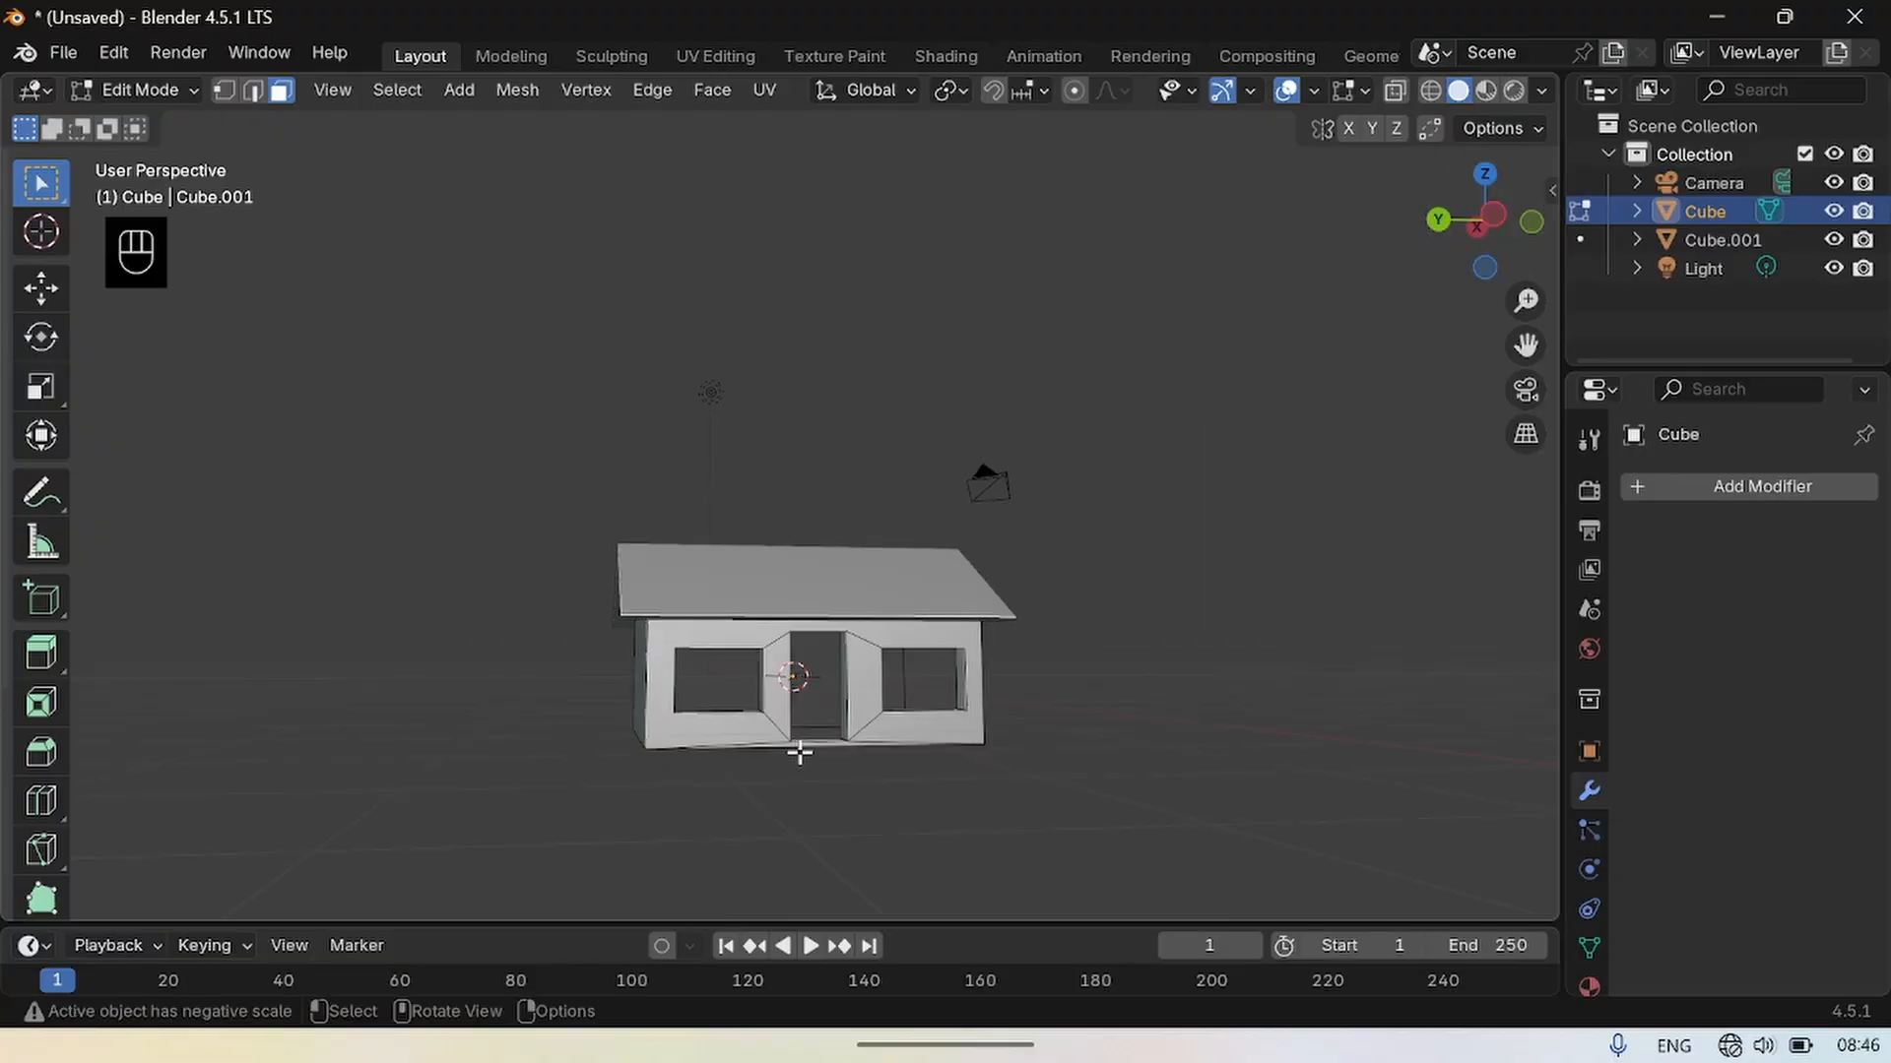
left_click(849, 769)
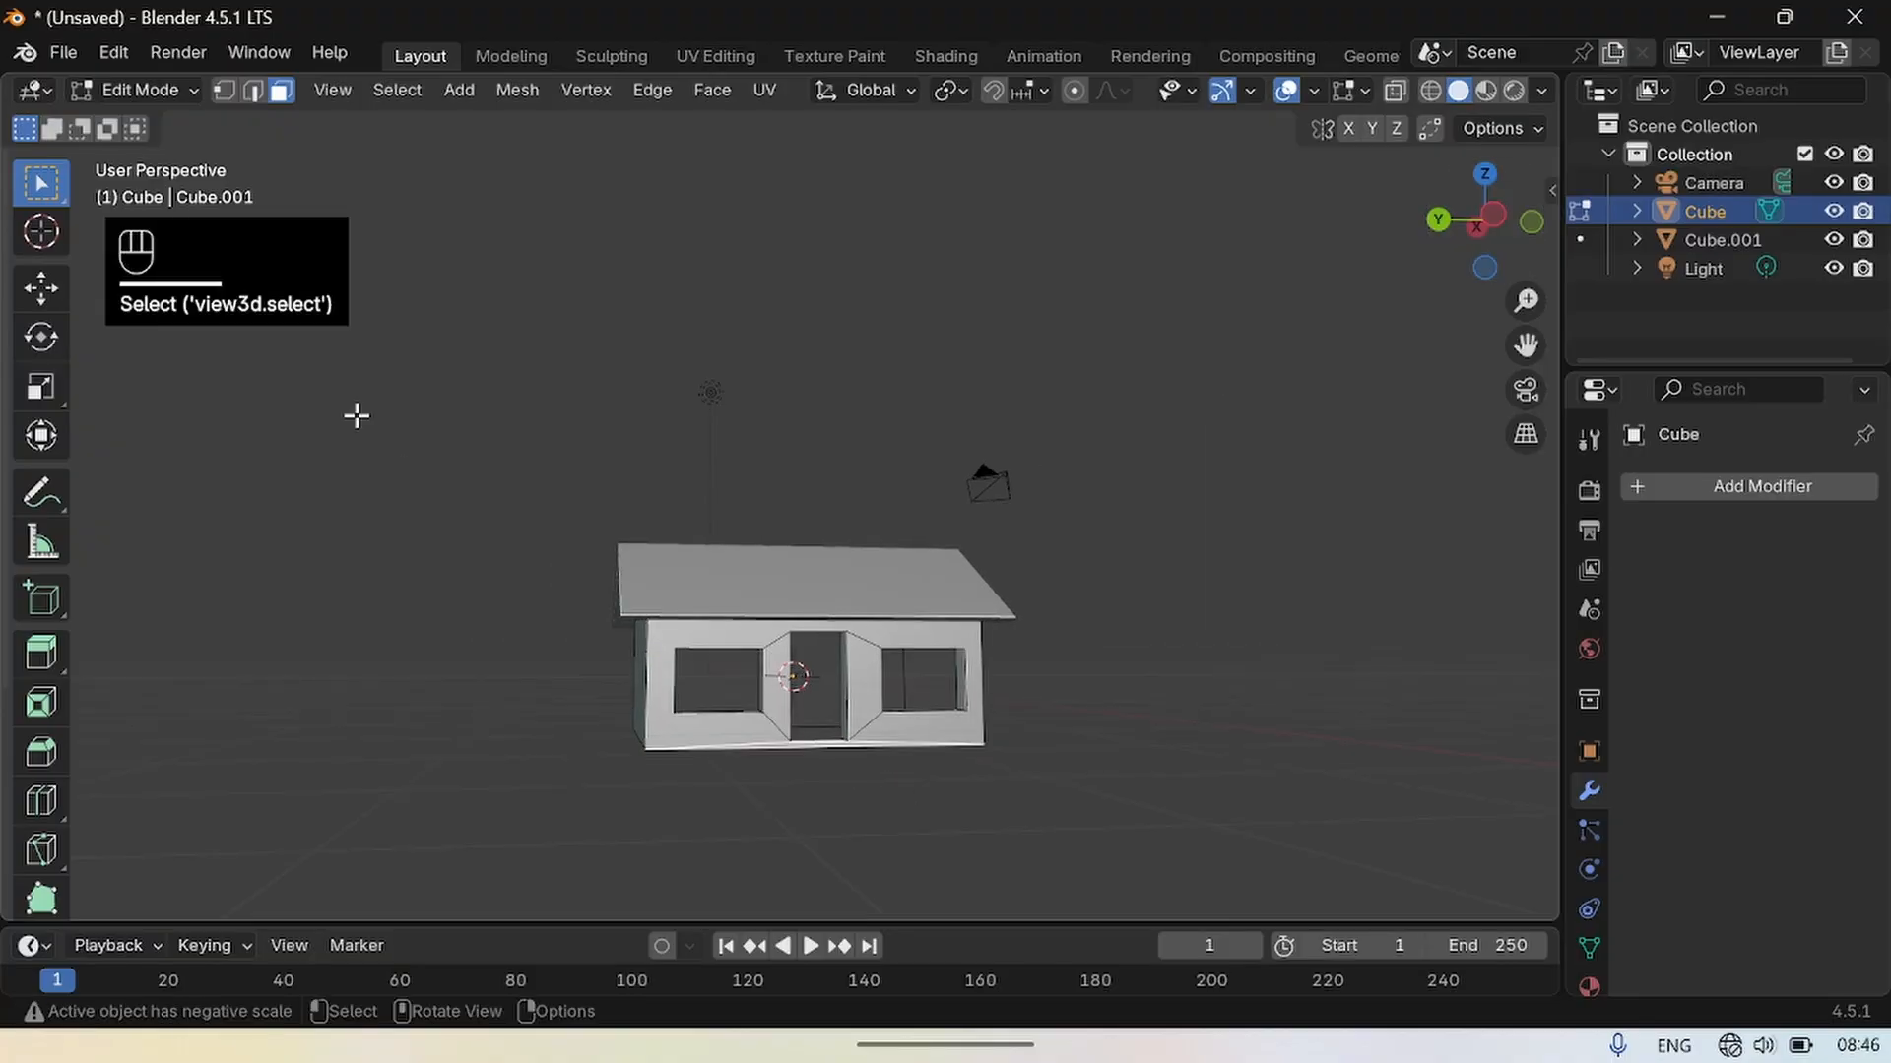
left_click(134, 89)
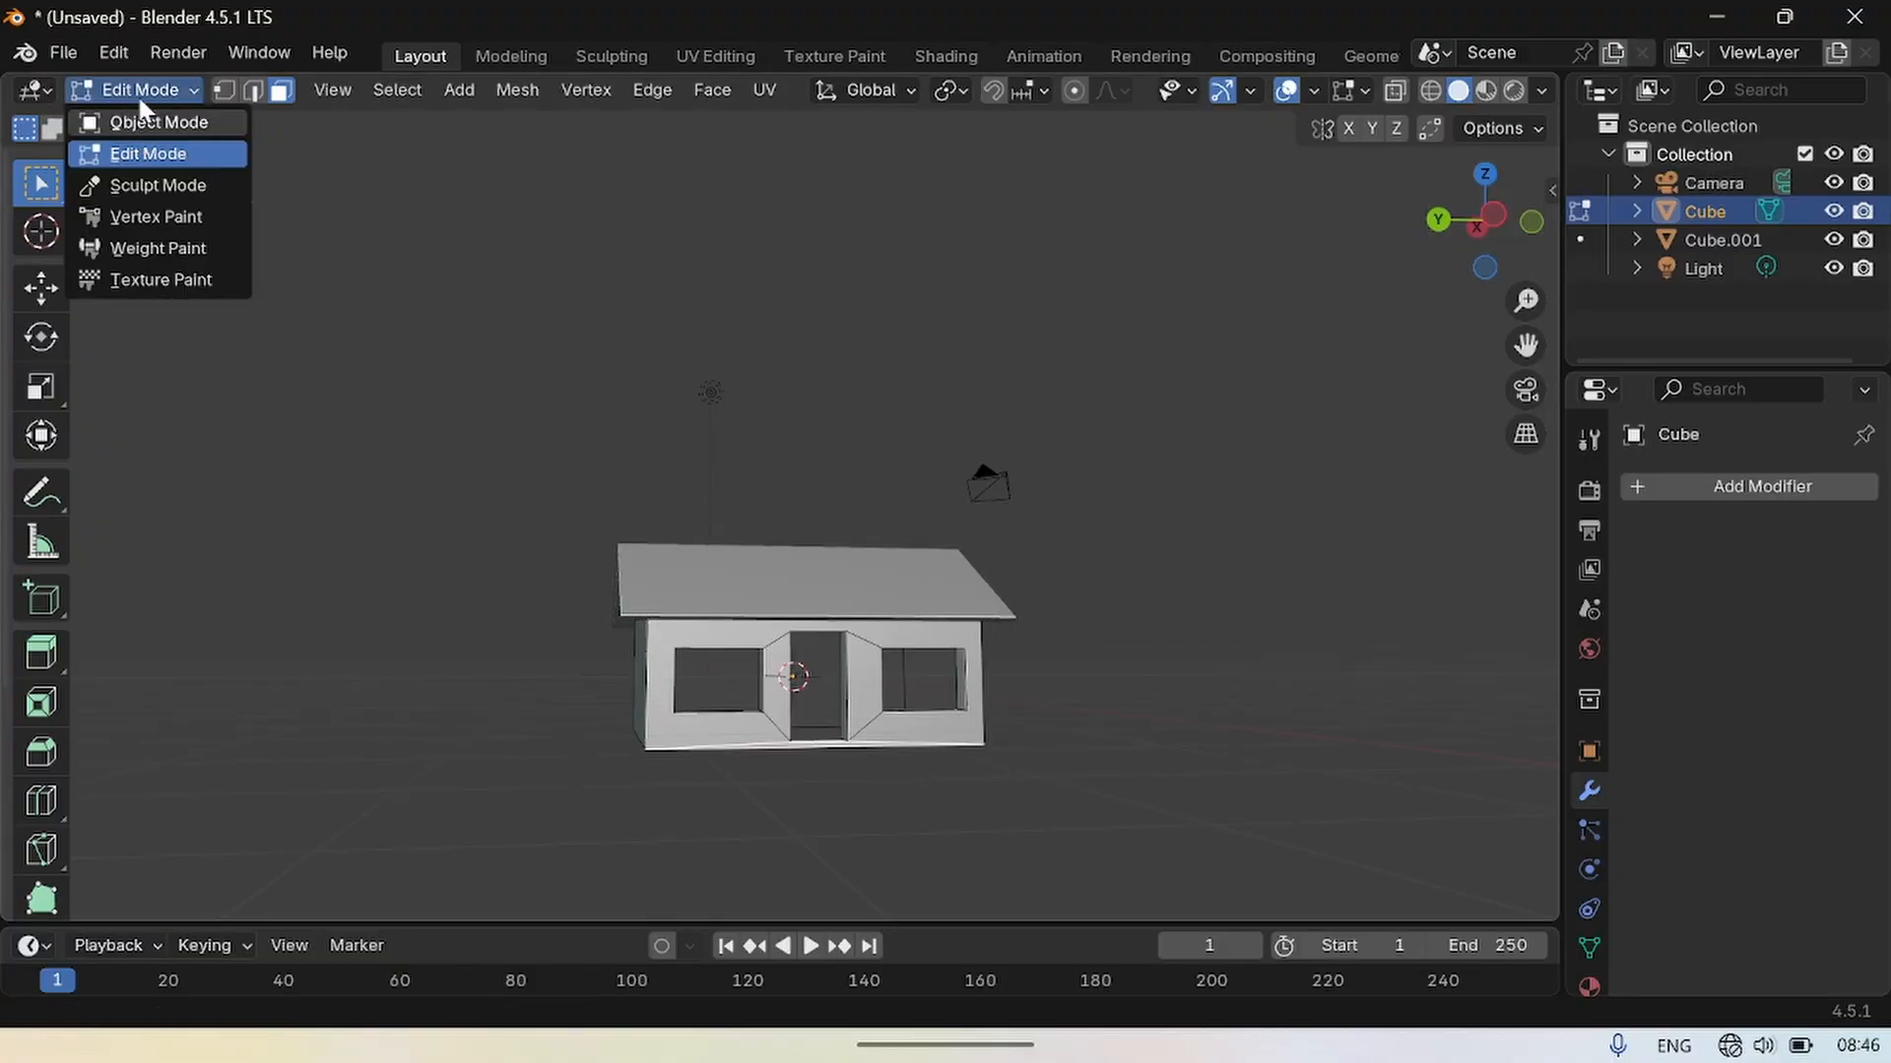
left_click(158, 122)
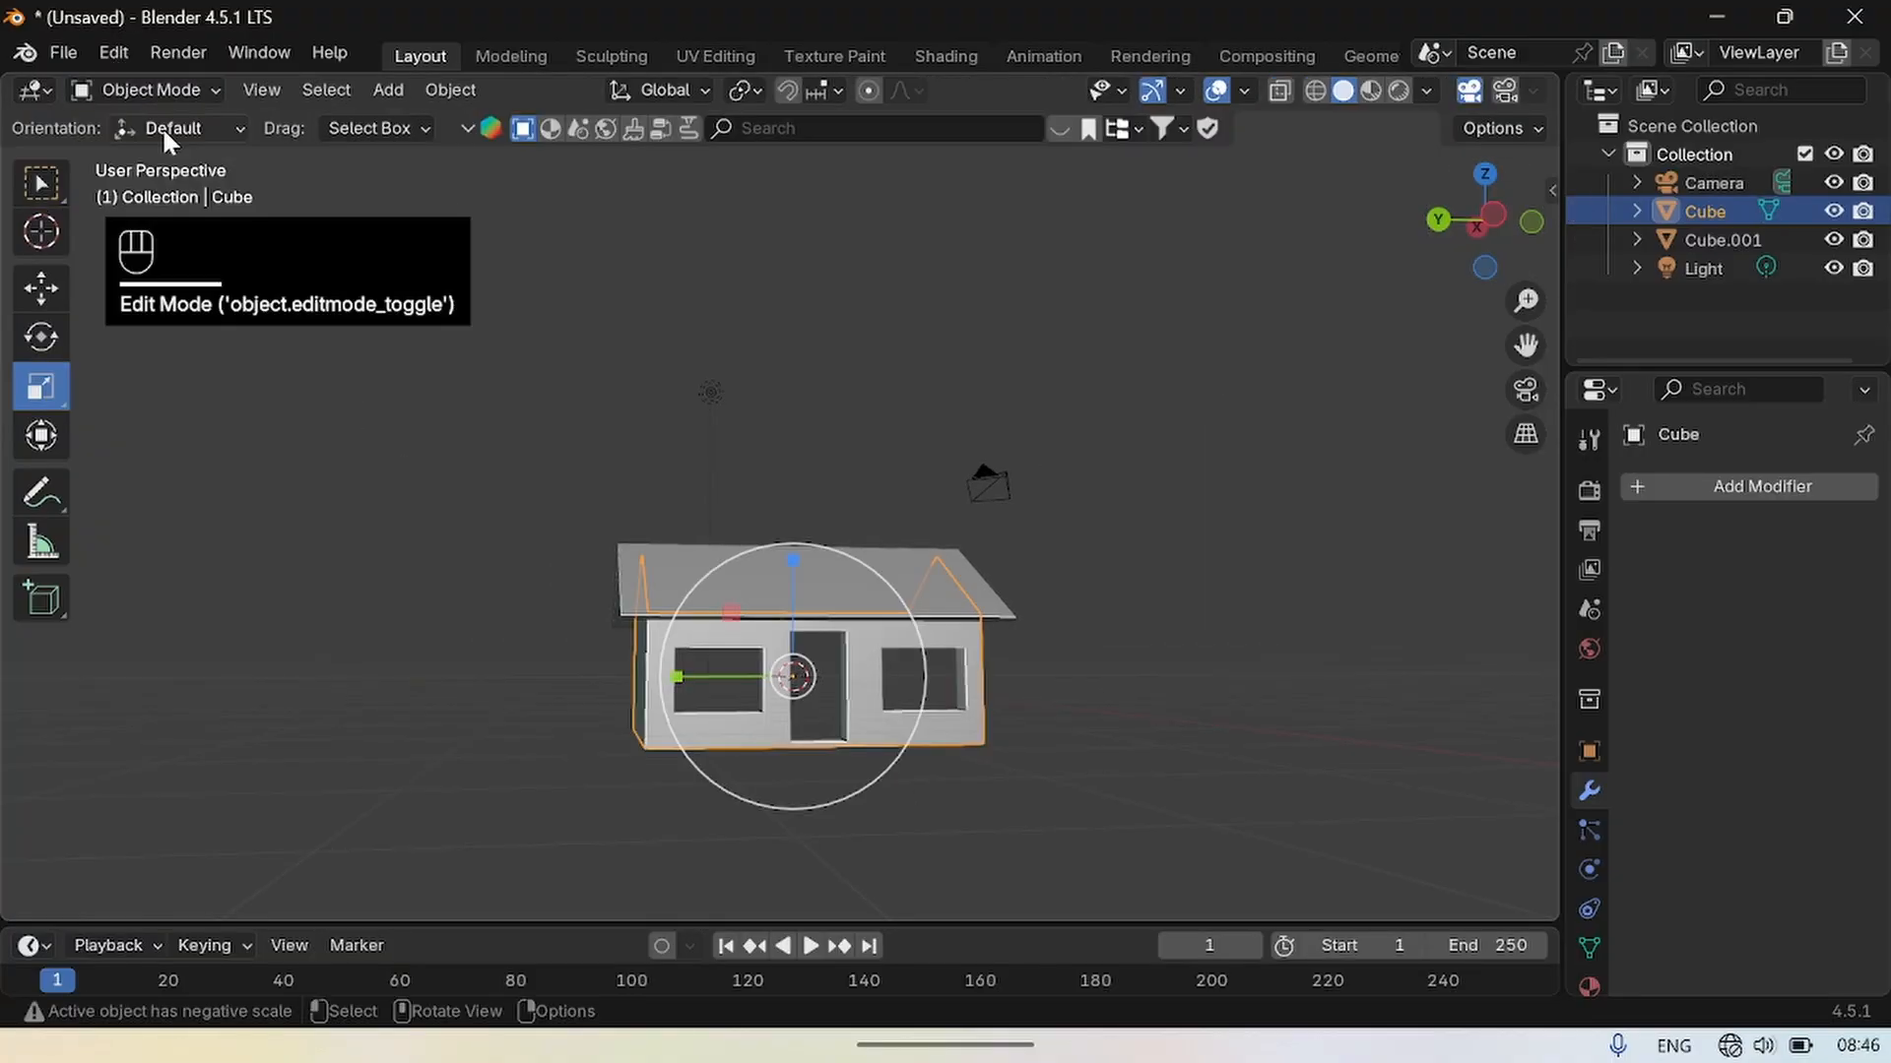
left_click(1163, 524)
Add a 2 m cube and move it about -9.4 m along the global Y axis, out beside the house.
left_click_drag(1485, 274, 1738, 268)
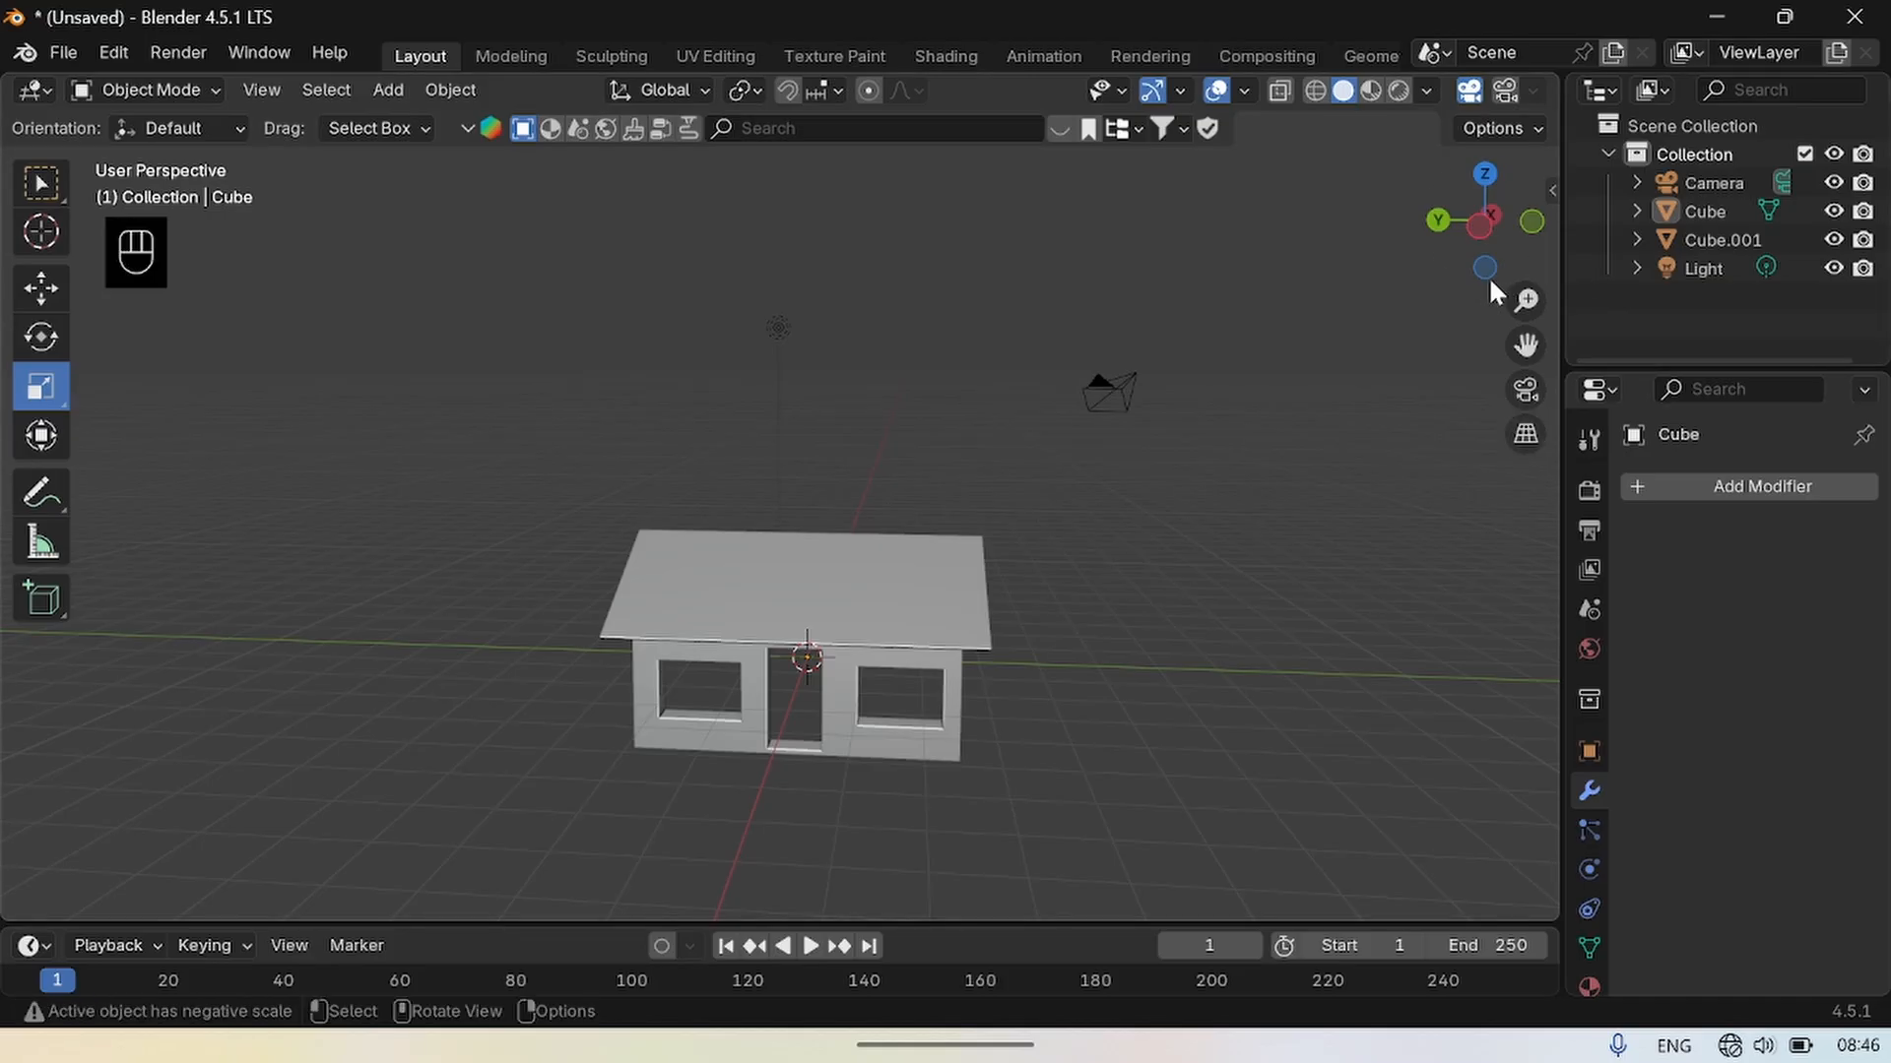
left_click_drag(1479, 273, 111, 352)
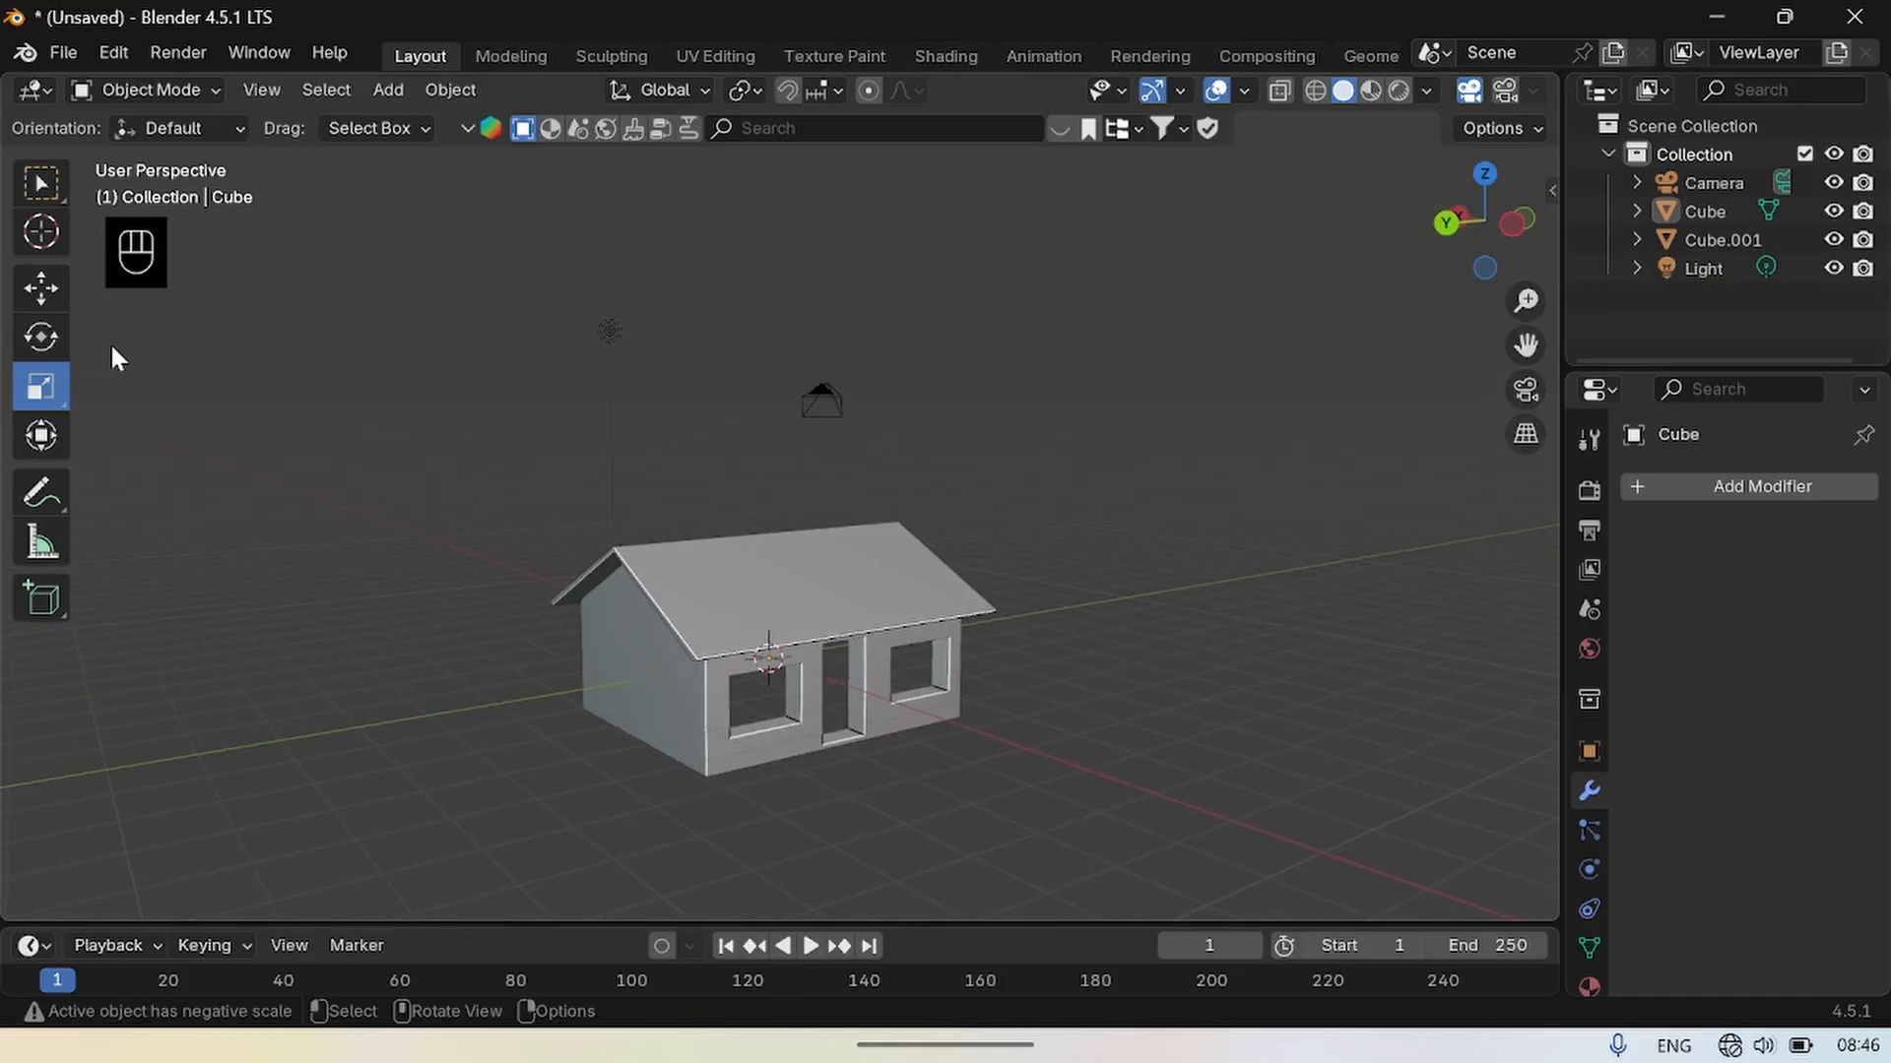
left_click(392, 93)
mouse_move(517, 123)
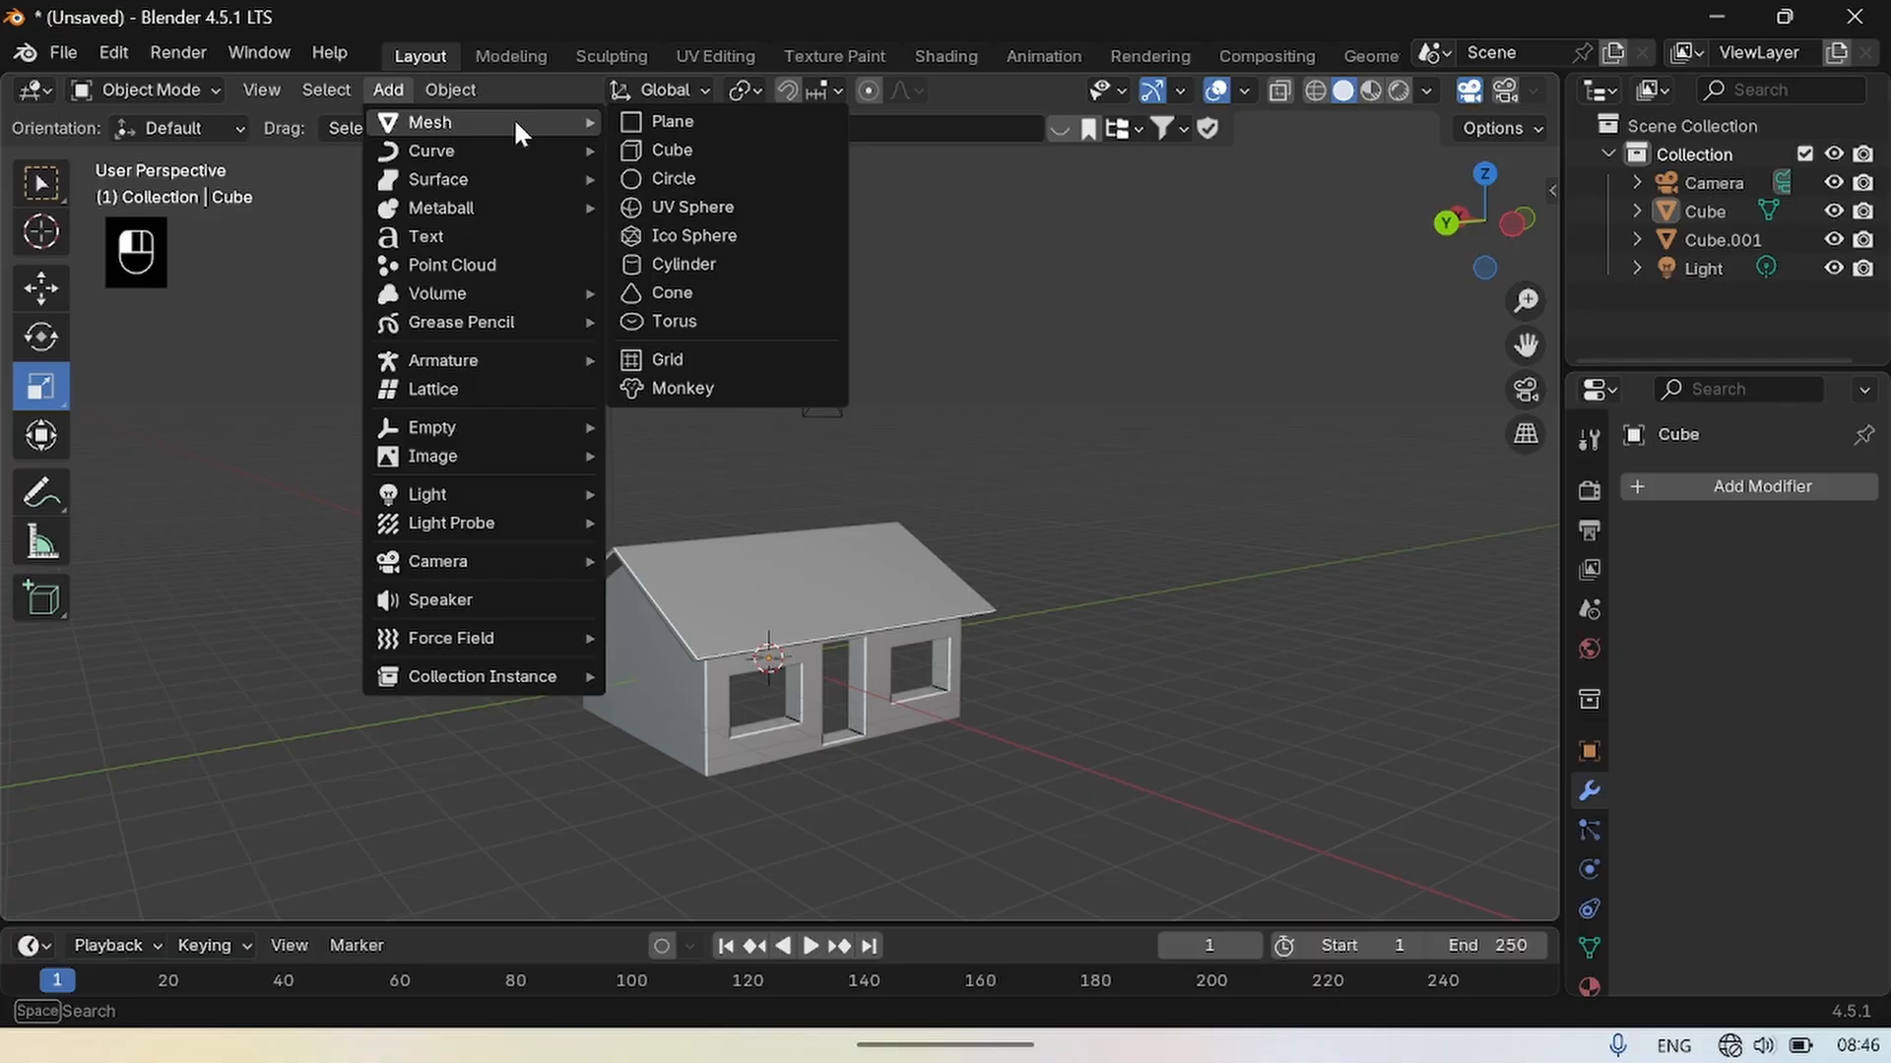
left_click(650, 149)
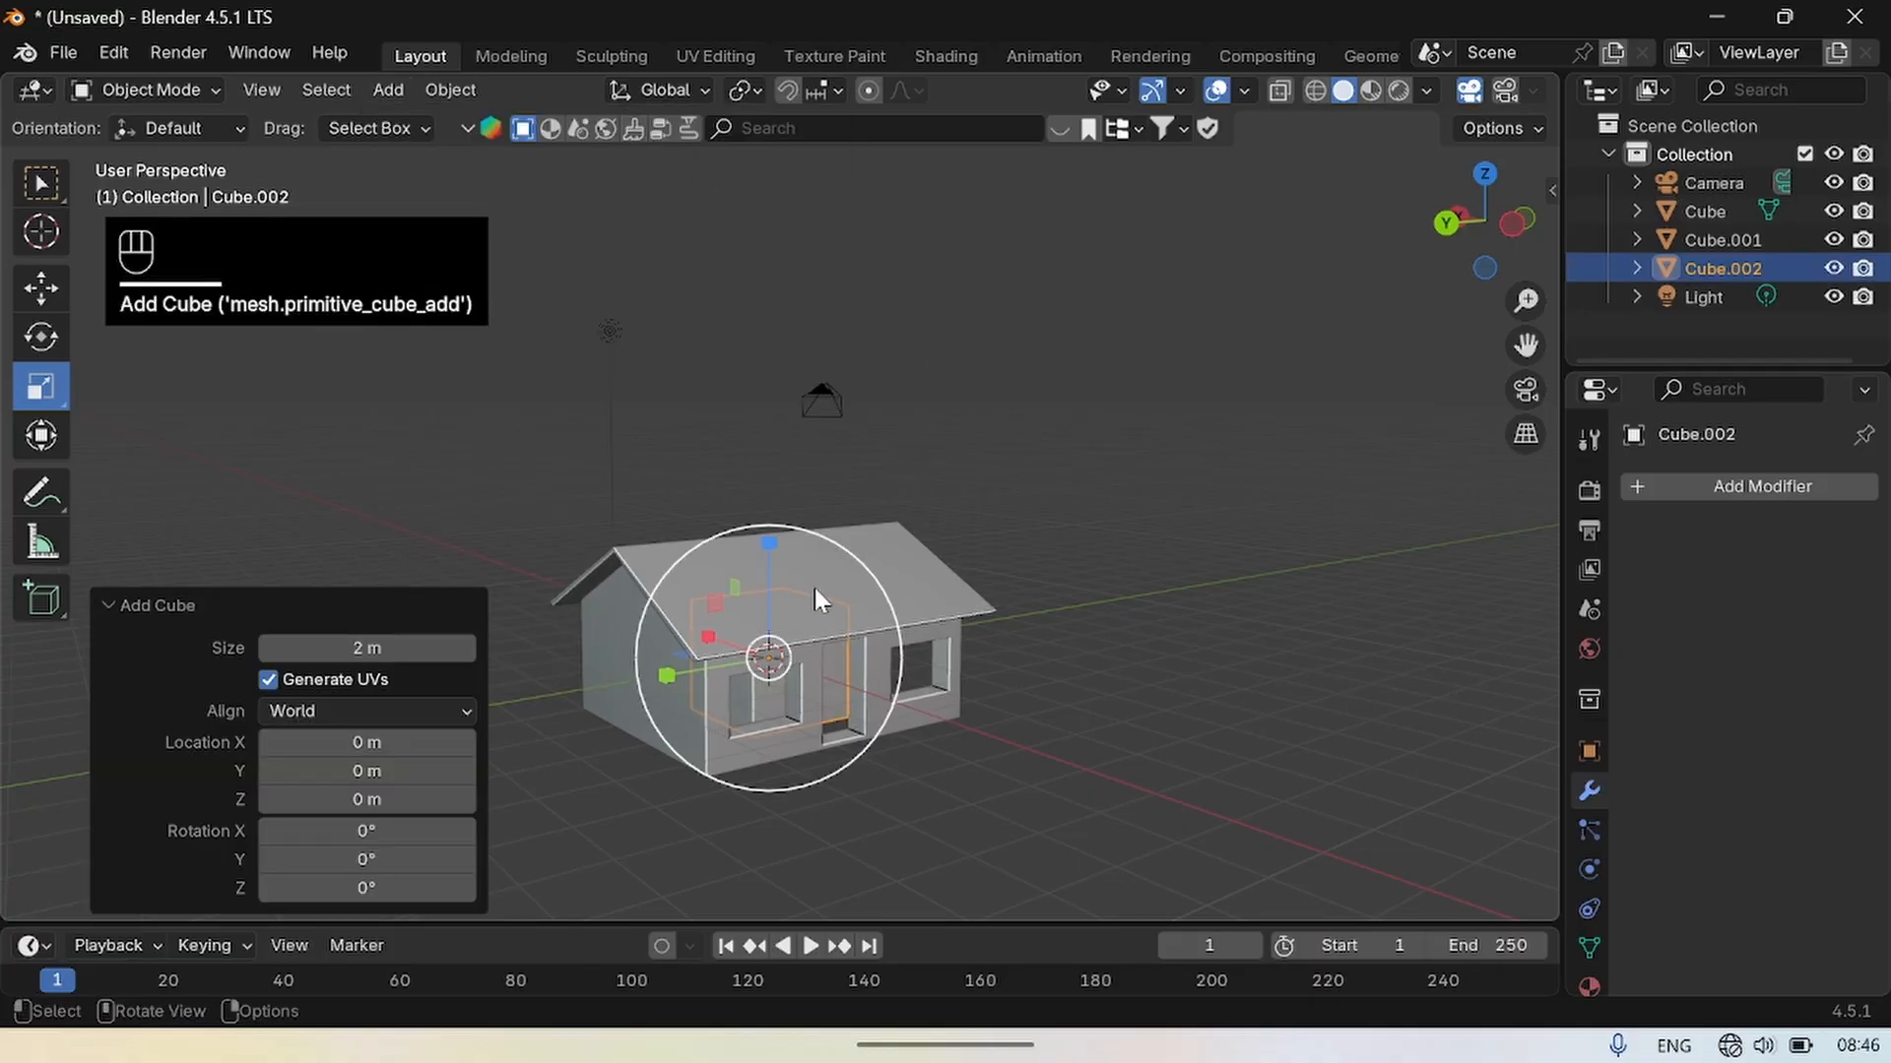
left_click(49, 291)
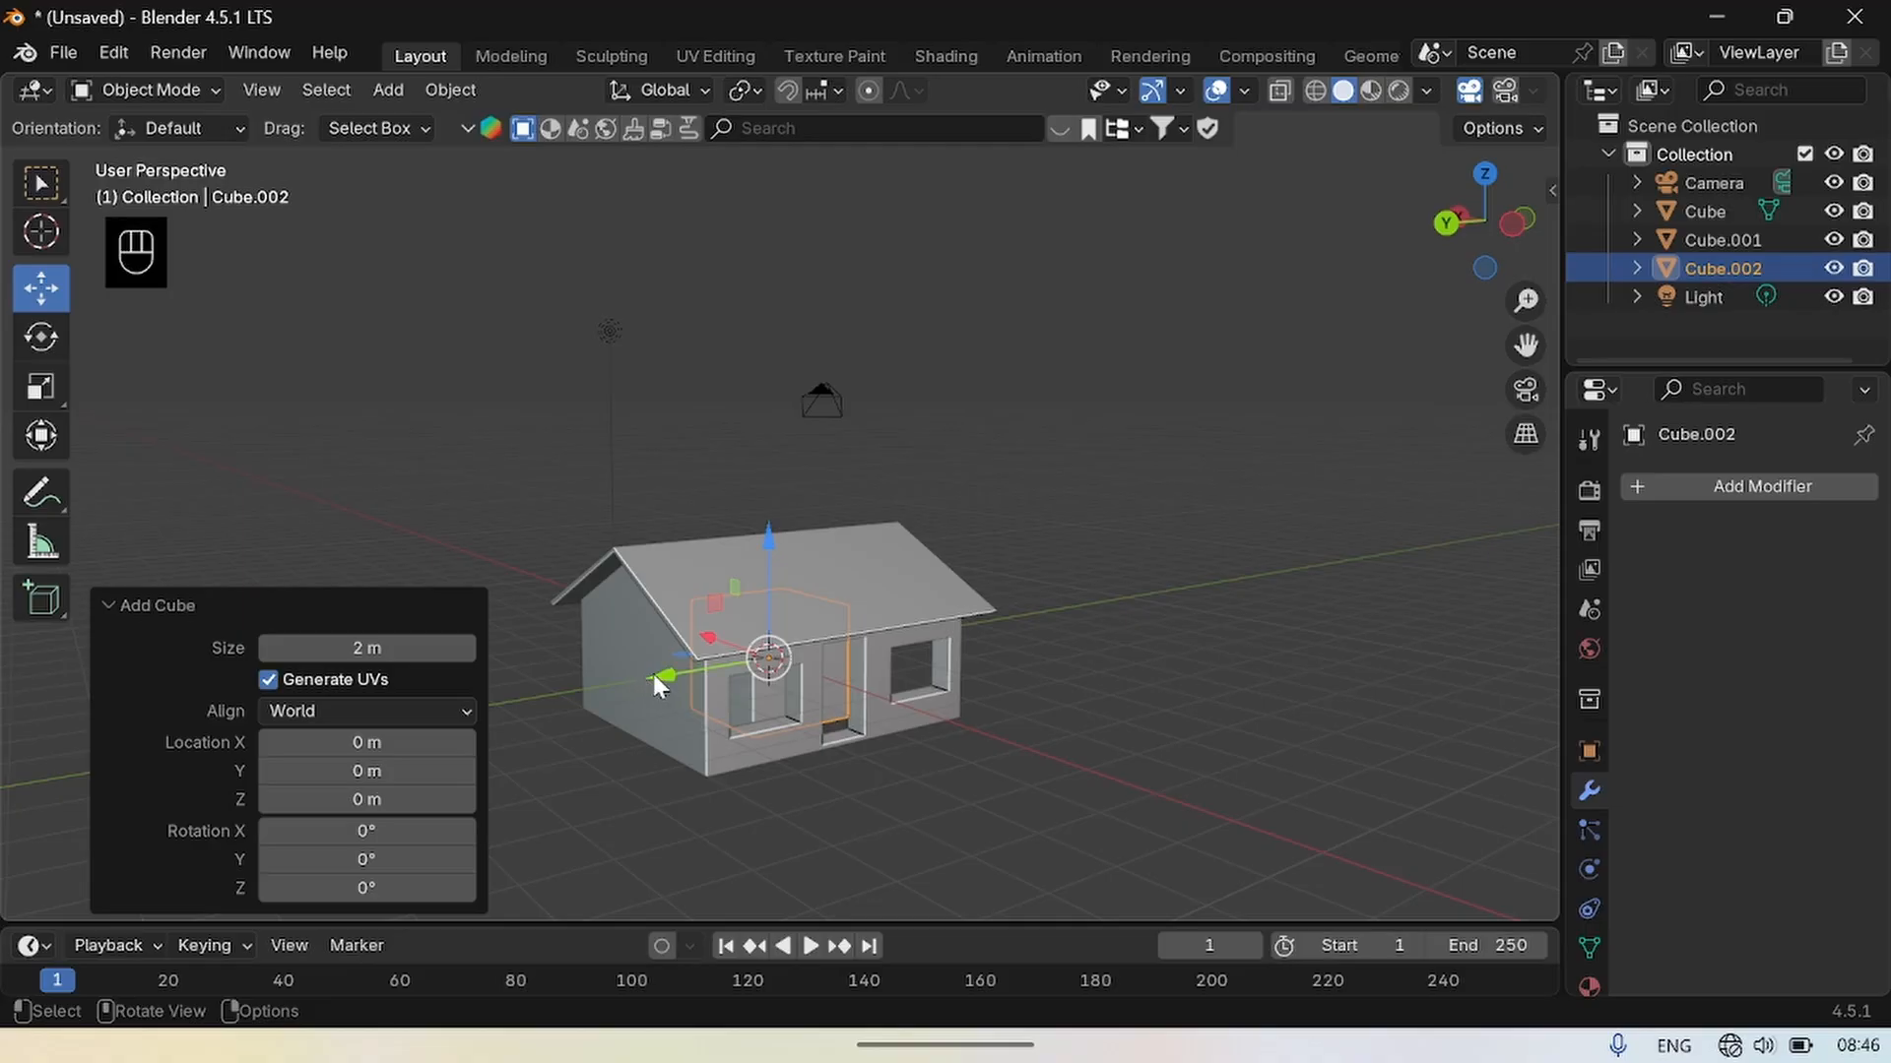
key("g")
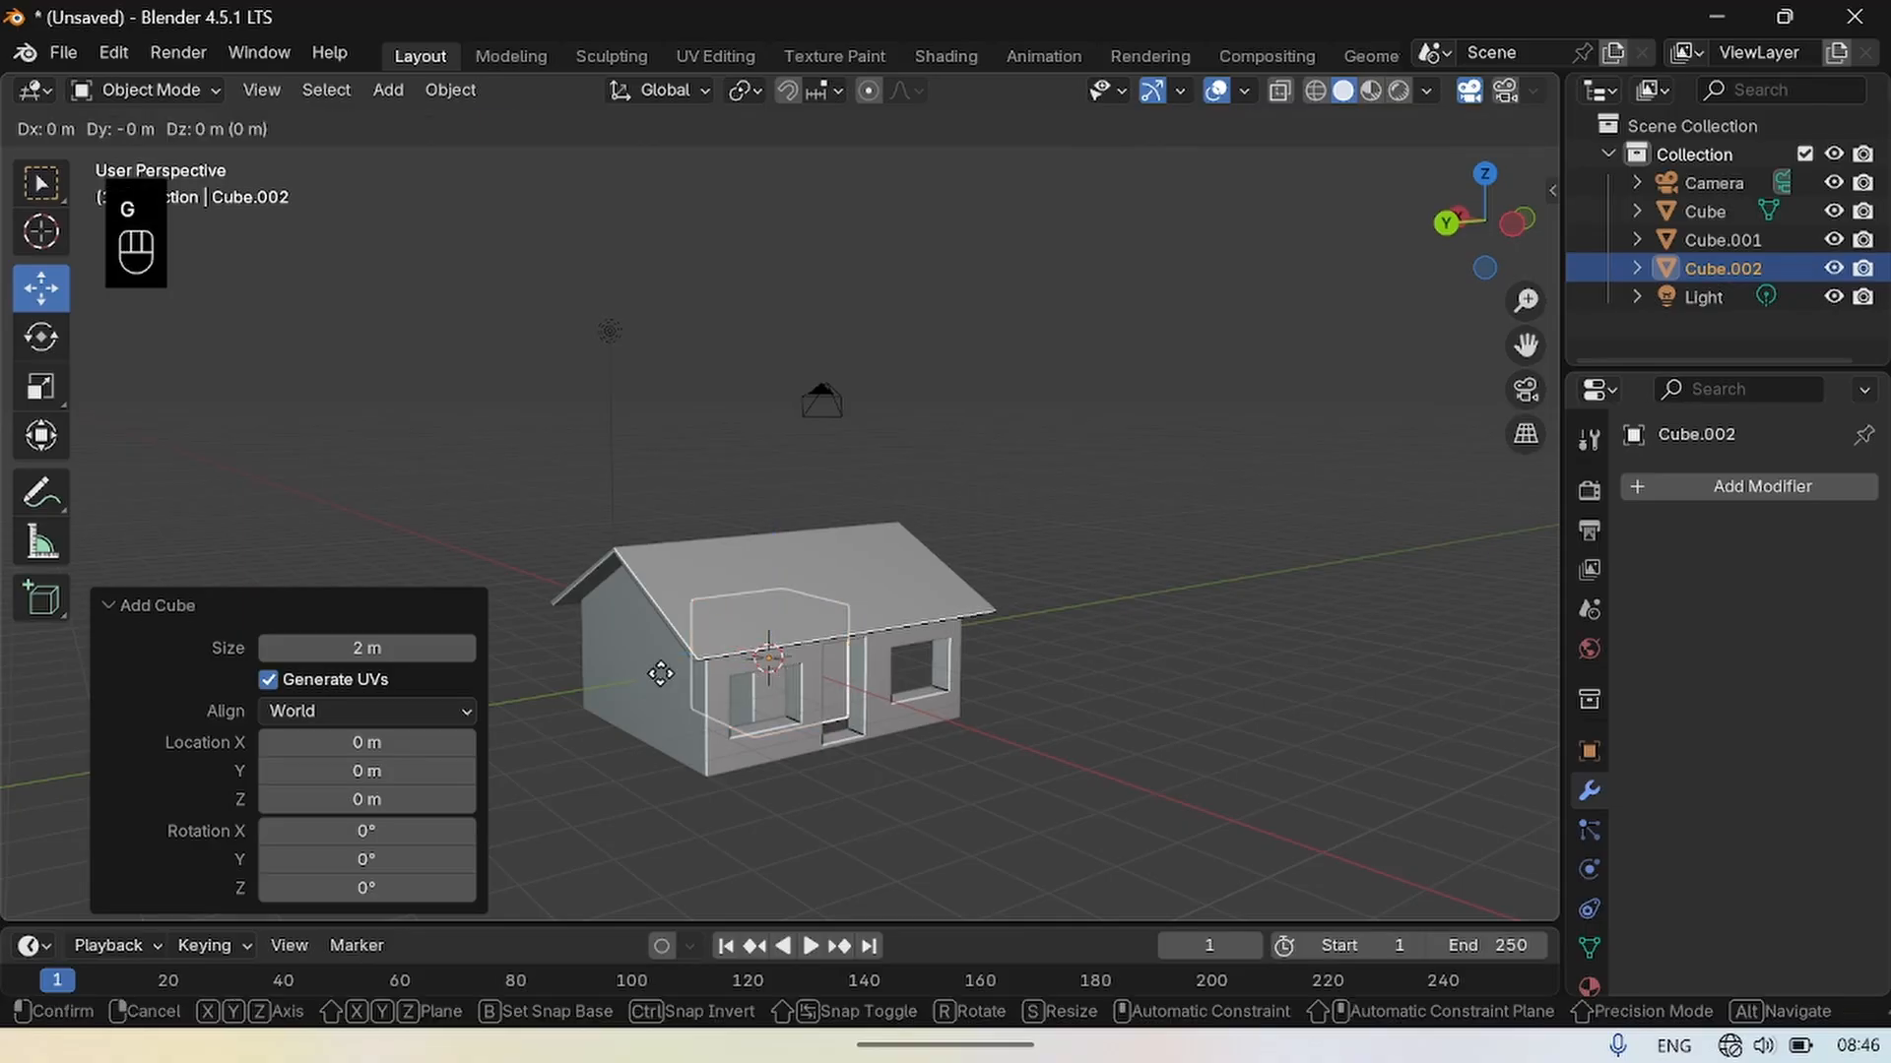
key("y")
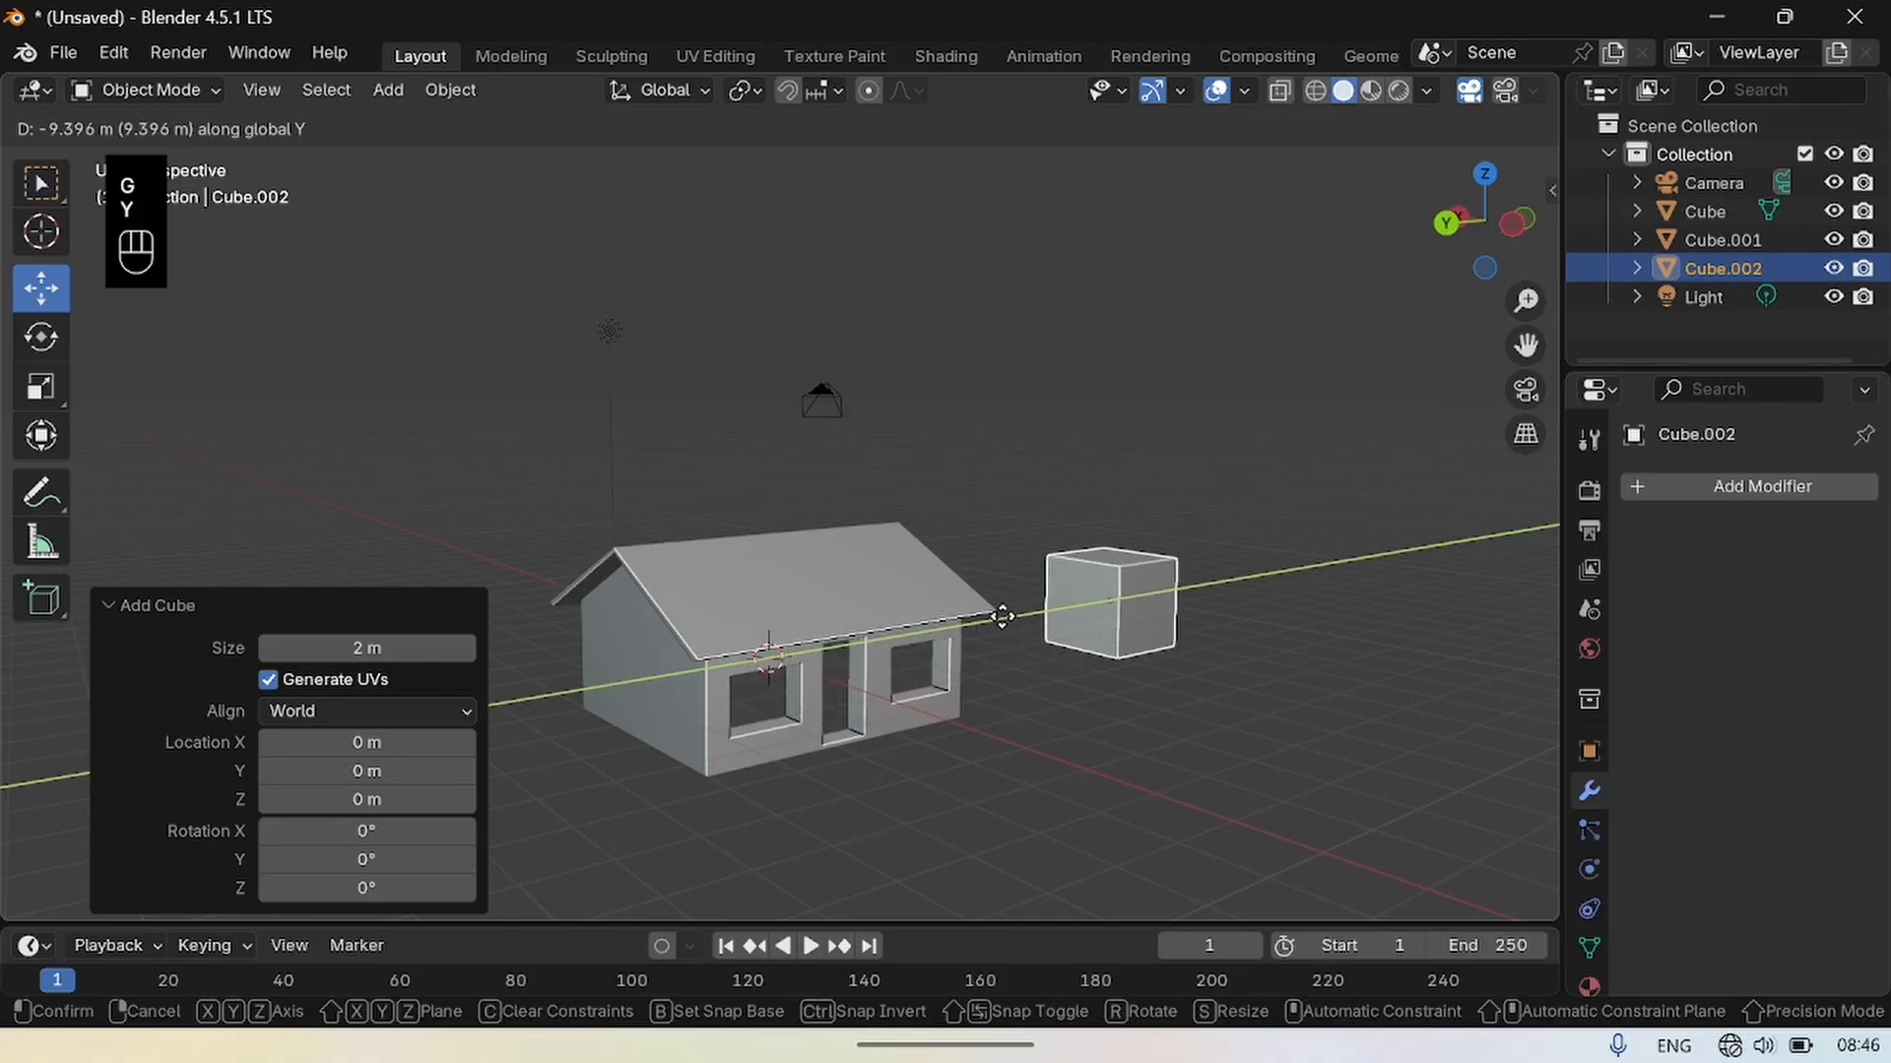
left_click(1148, 605)
Move the new cube about 2.24 m back toward the house along the global Y axis.
left_click_drag(1485, 267, 1486, 786)
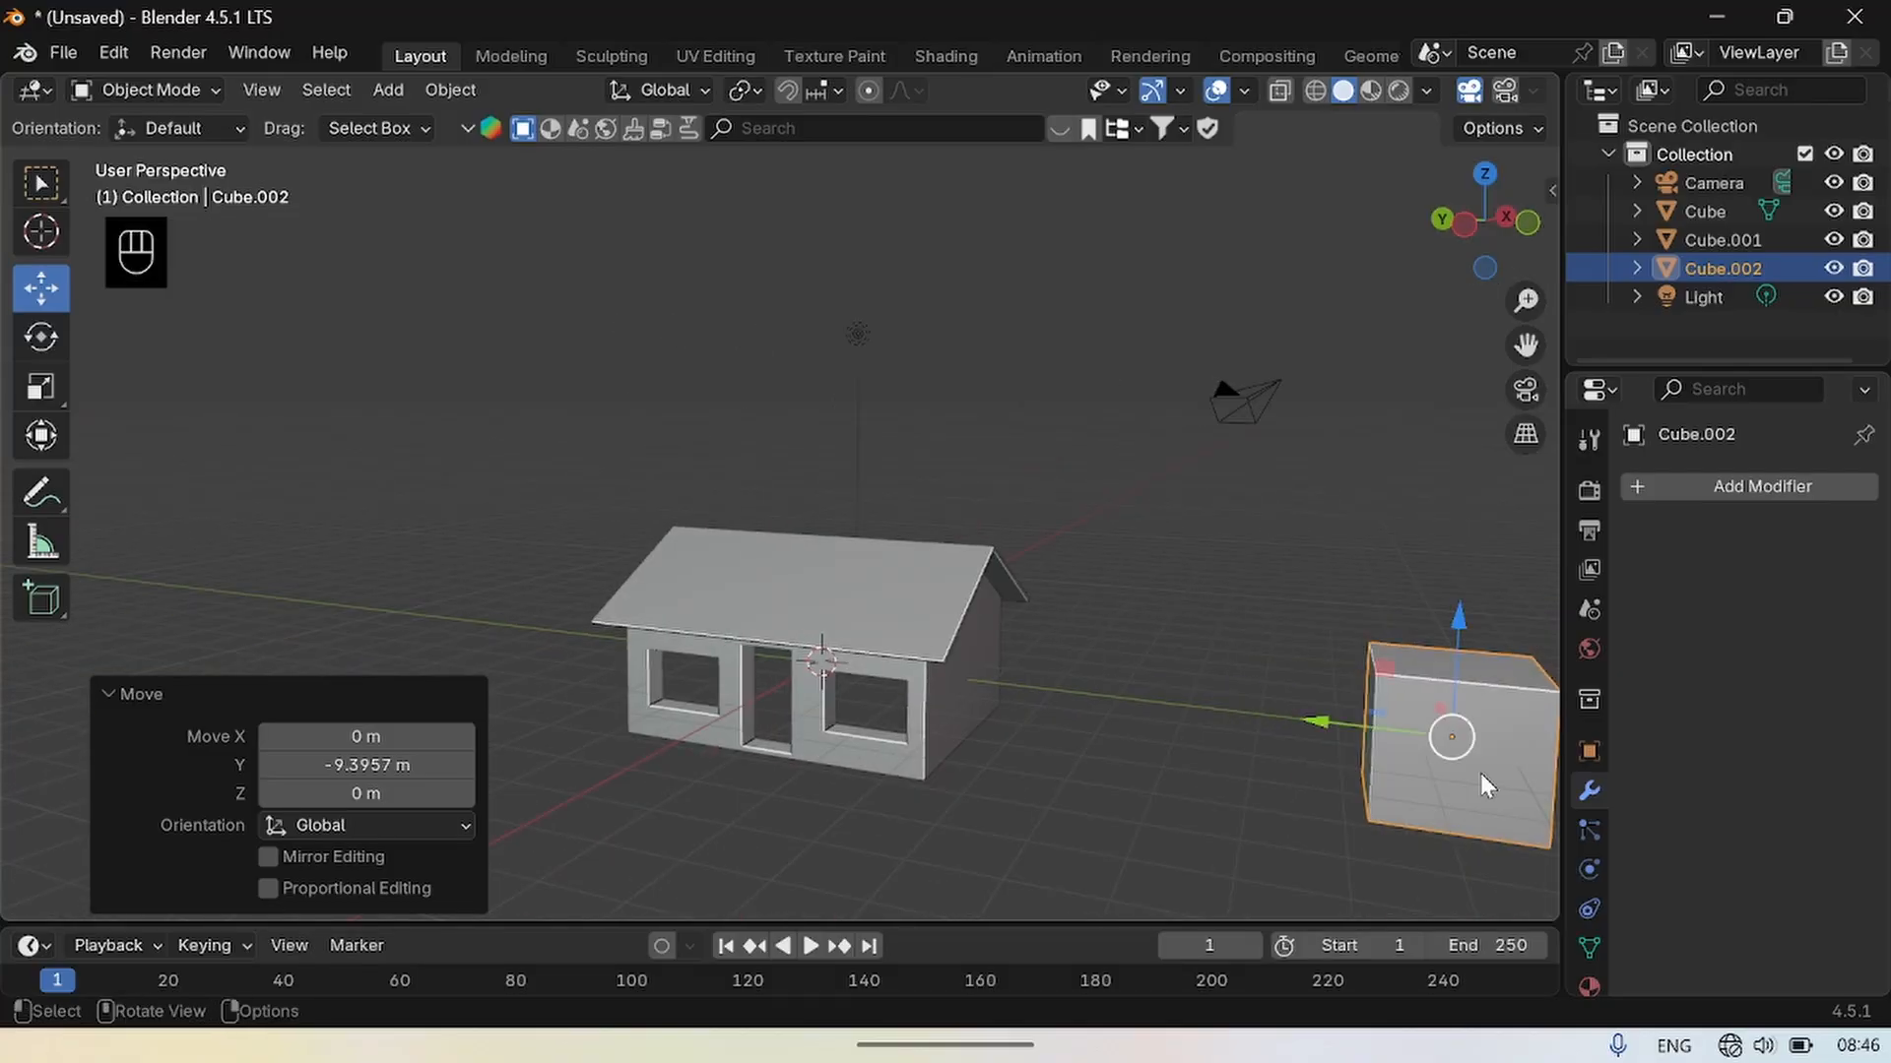
key("g")
key("y")
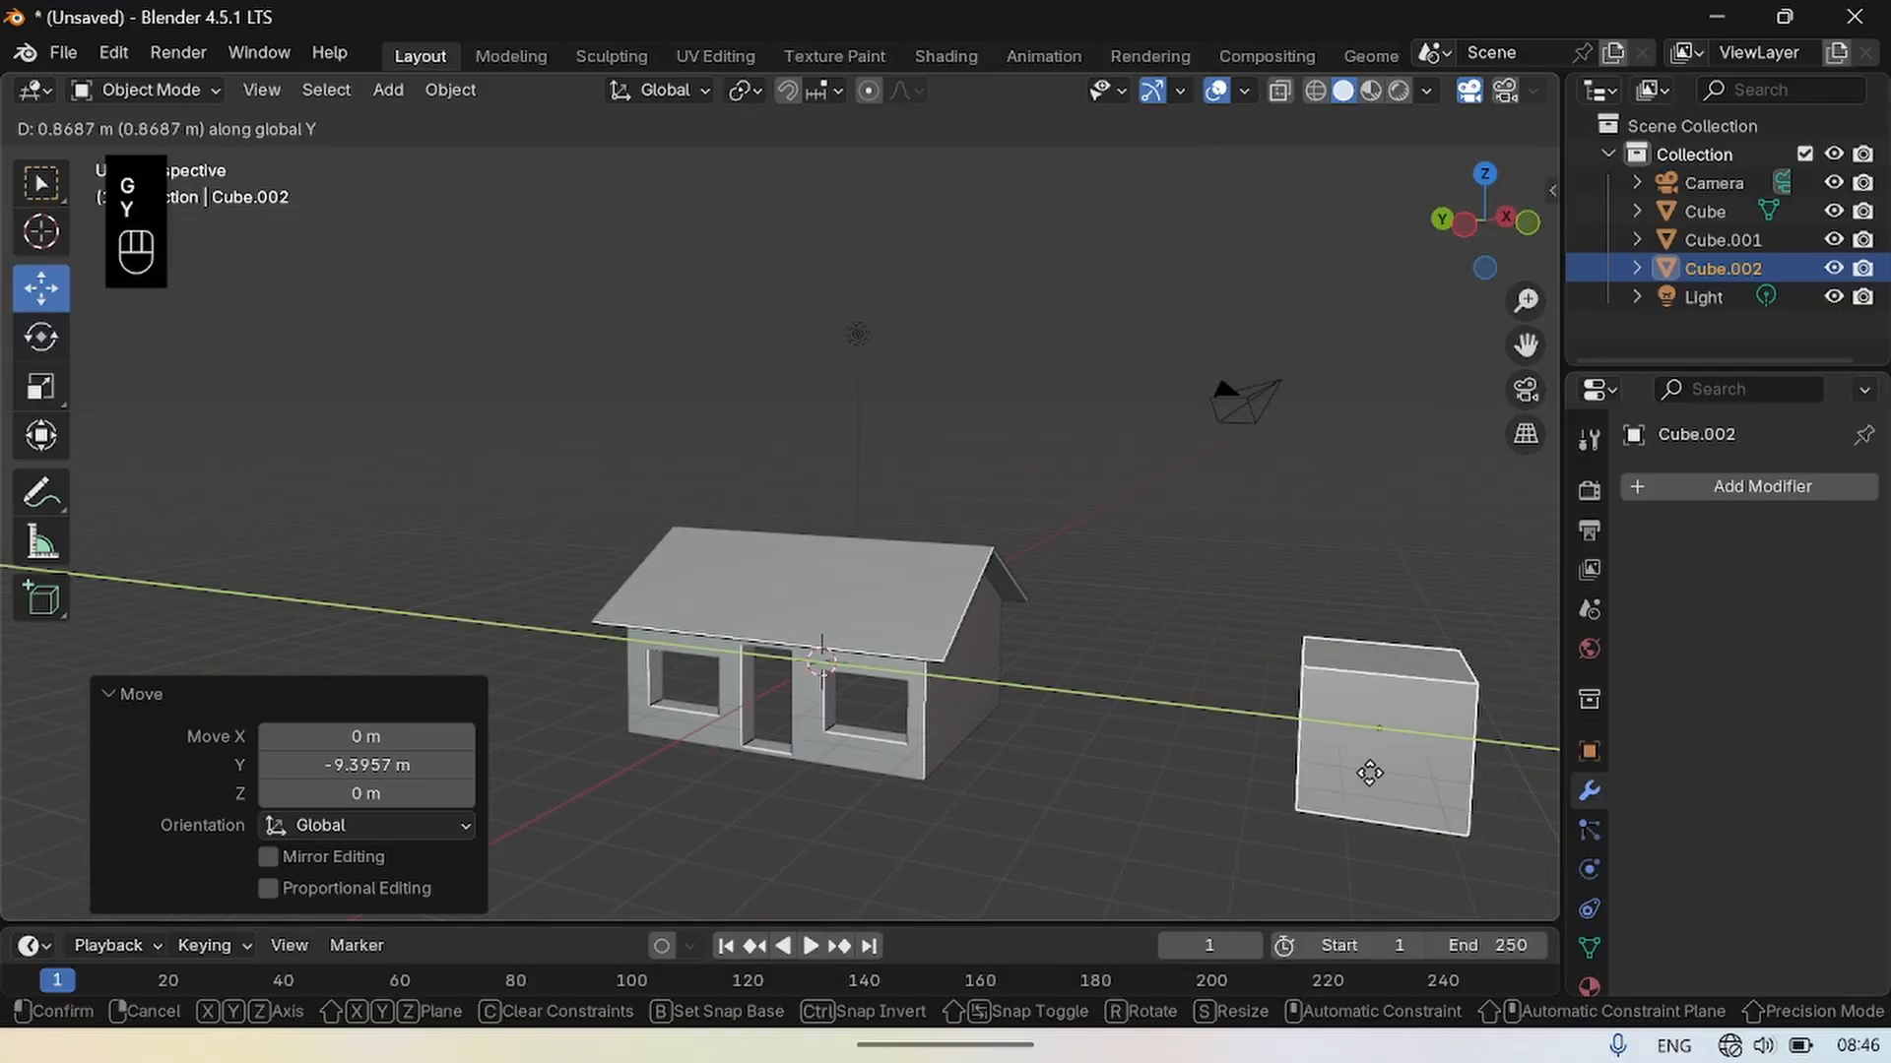
left_click(1280, 766)
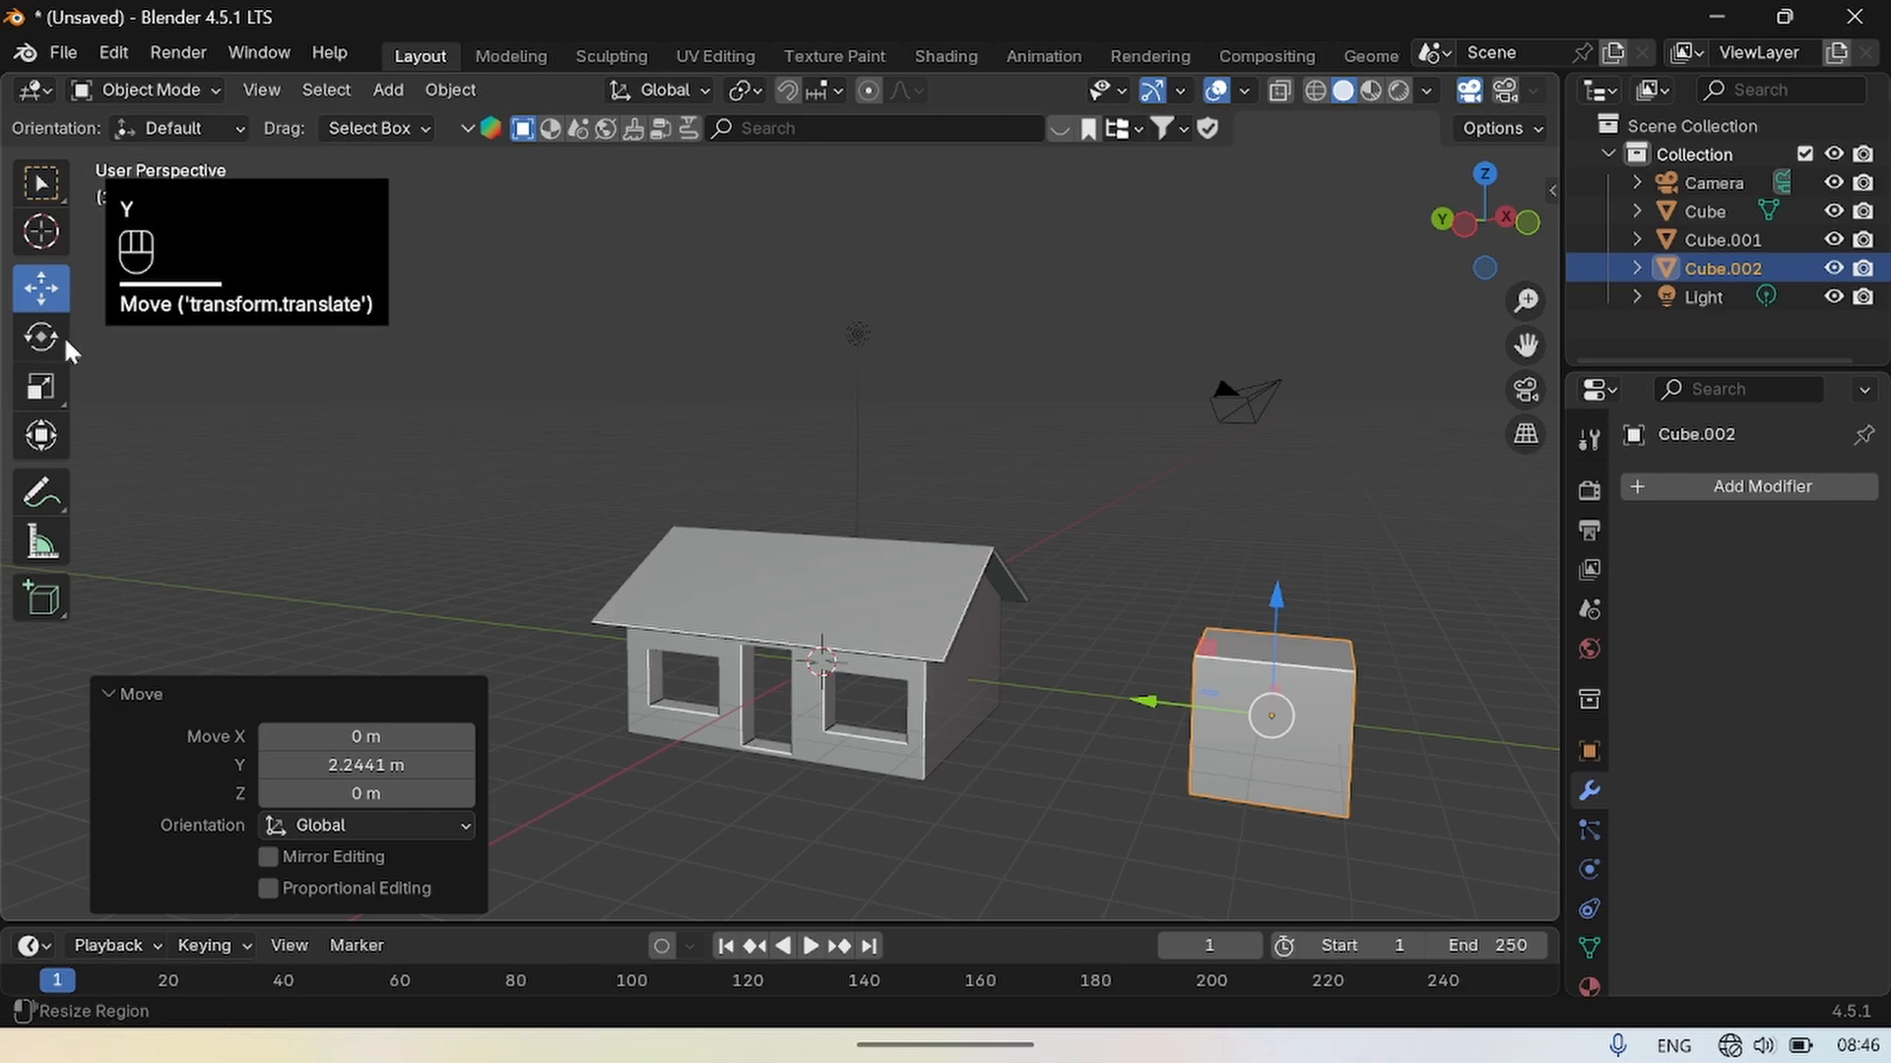
Scale the cube to about 0.434 along X and narrow it along Y into a slim pillar, leaving it deselected.
left_click(44, 386)
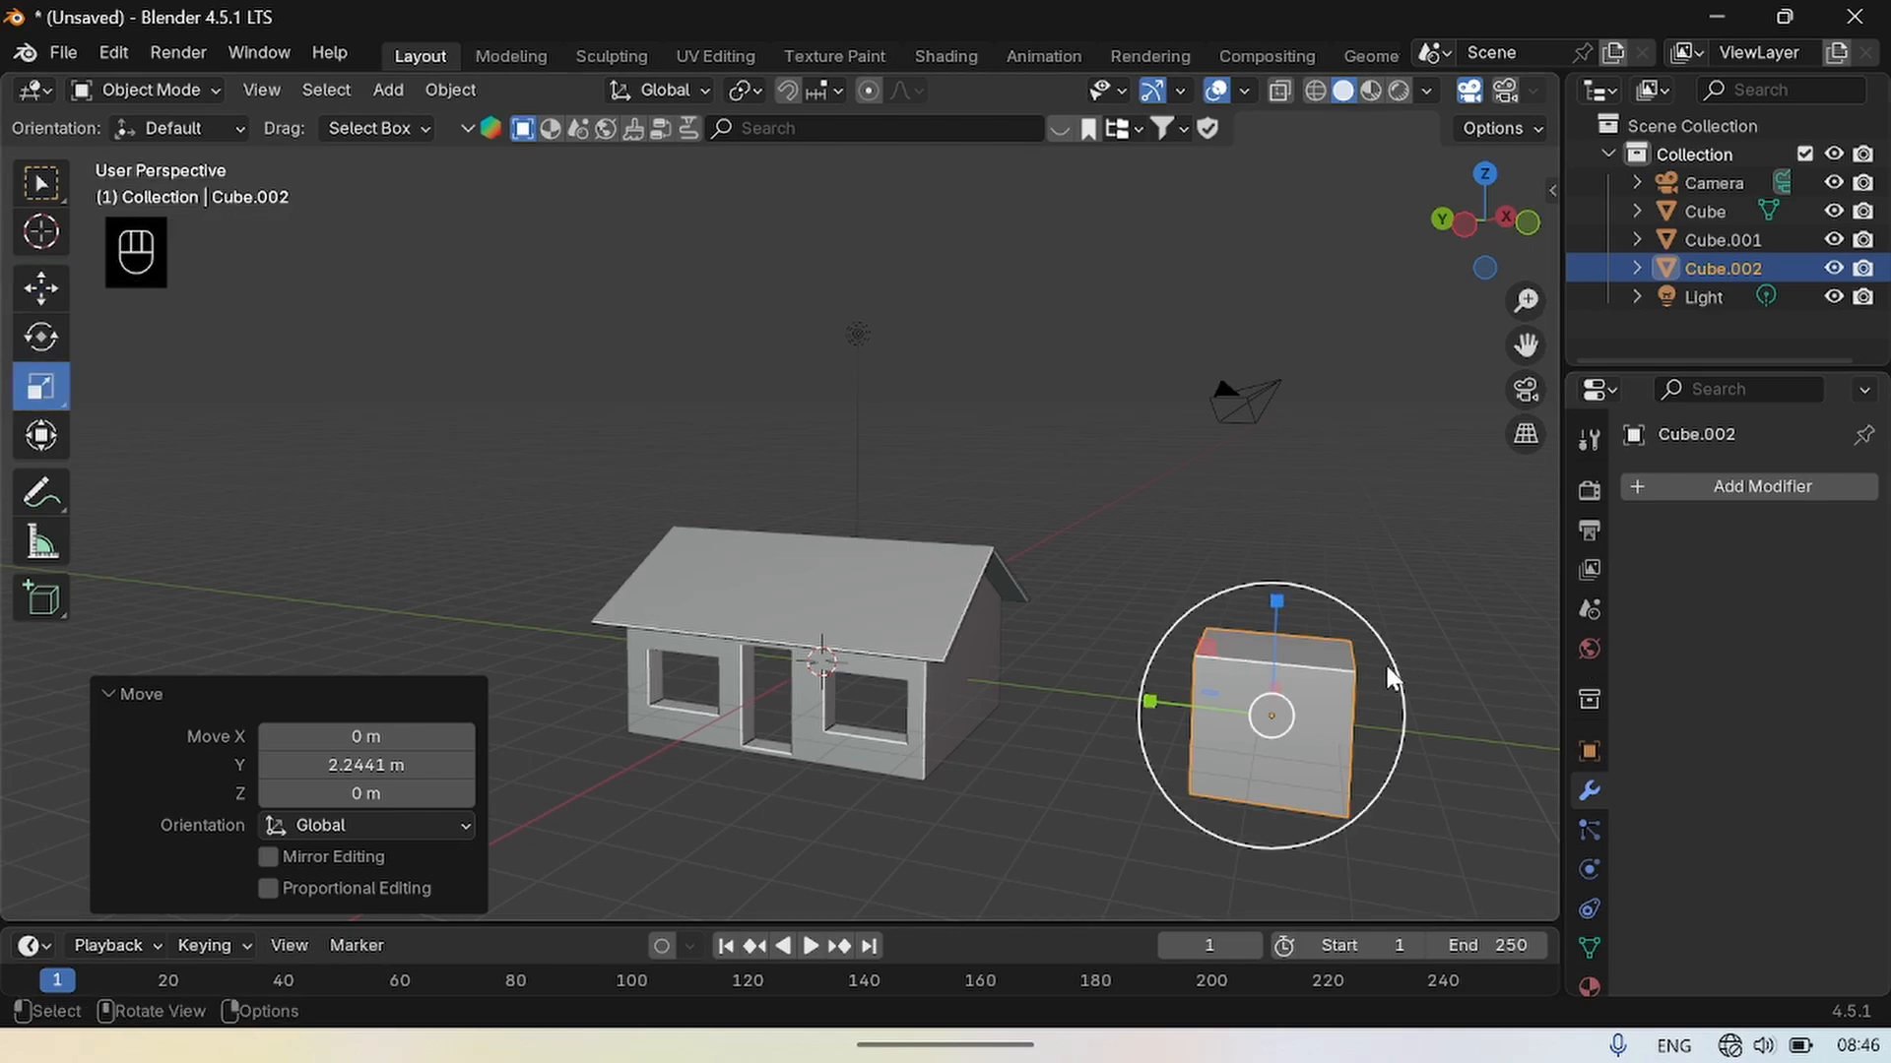
key("s")
key("x")
left_click(1221, 694)
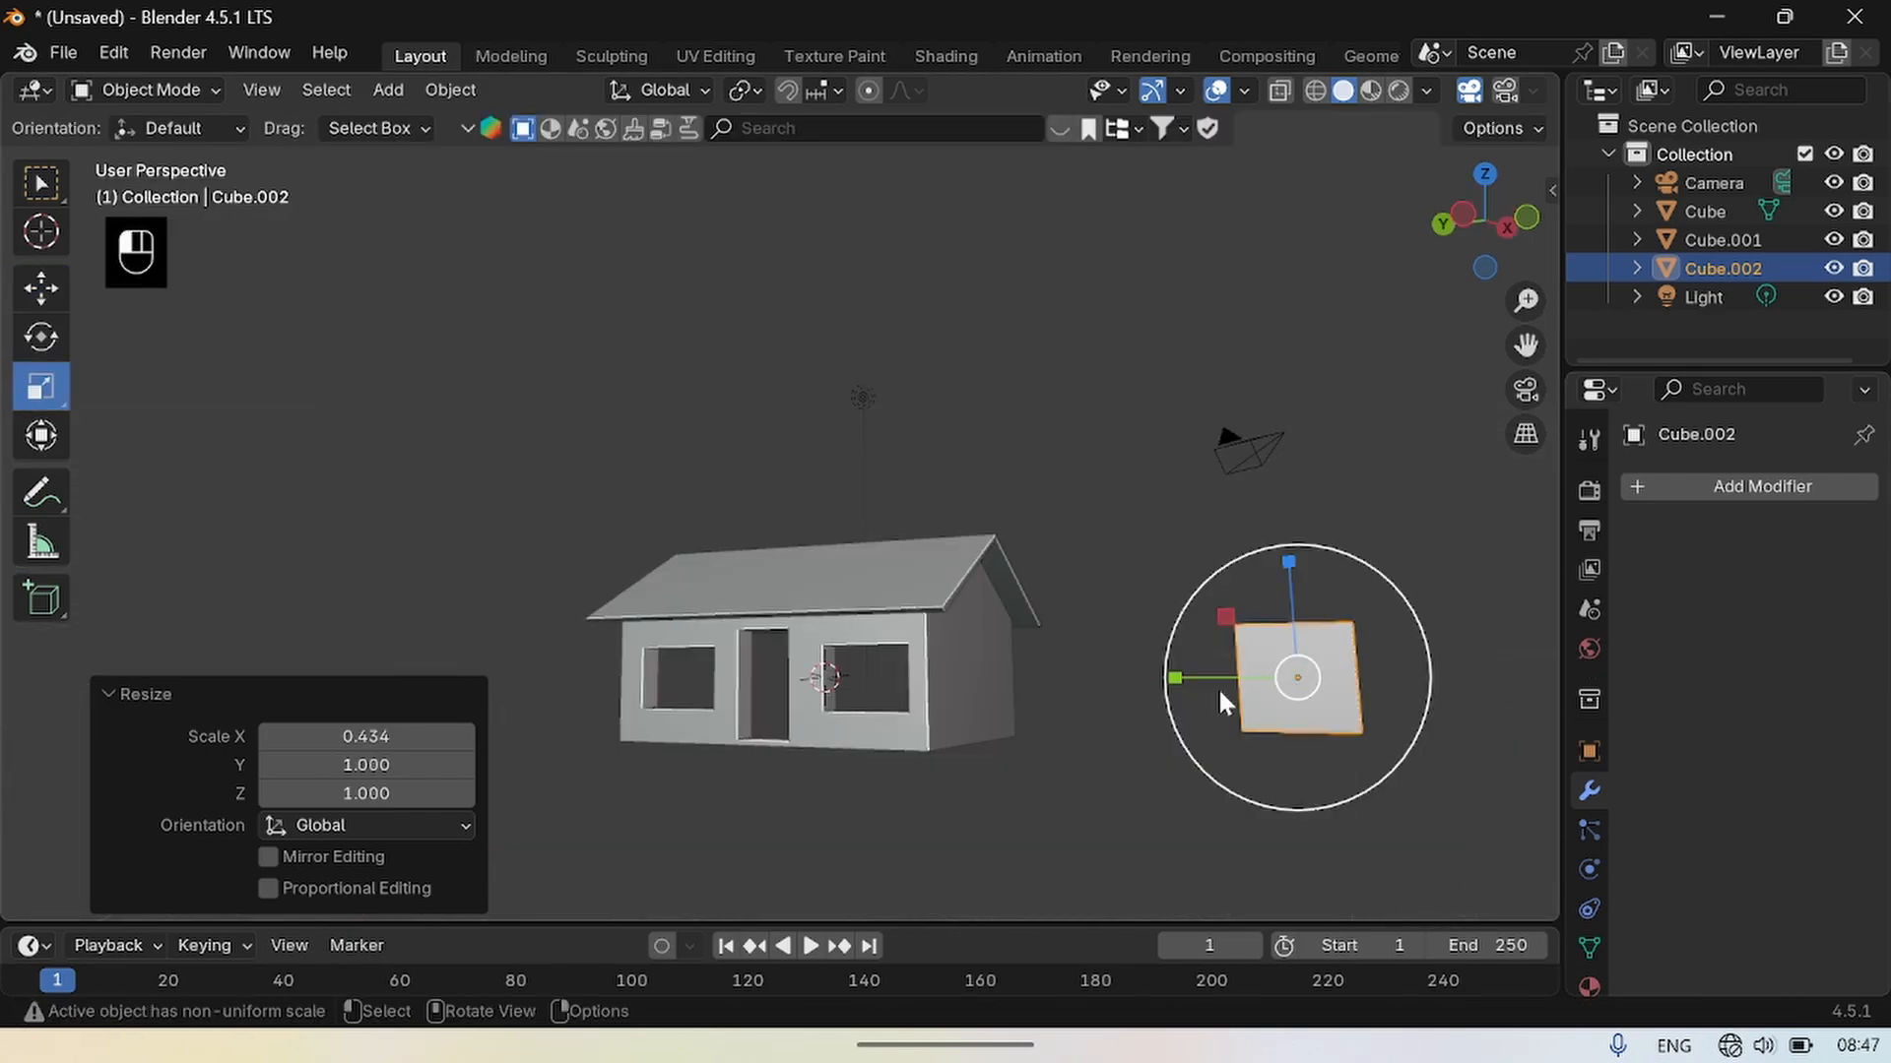
left_click(1219, 687)
left_click_drag(1178, 677, 1260, 678)
left_click(1469, 370)
Put the pillar in Edit Mode and extrude its top face a short distance upward.
left_click_drag(1487, 258, 965, 476)
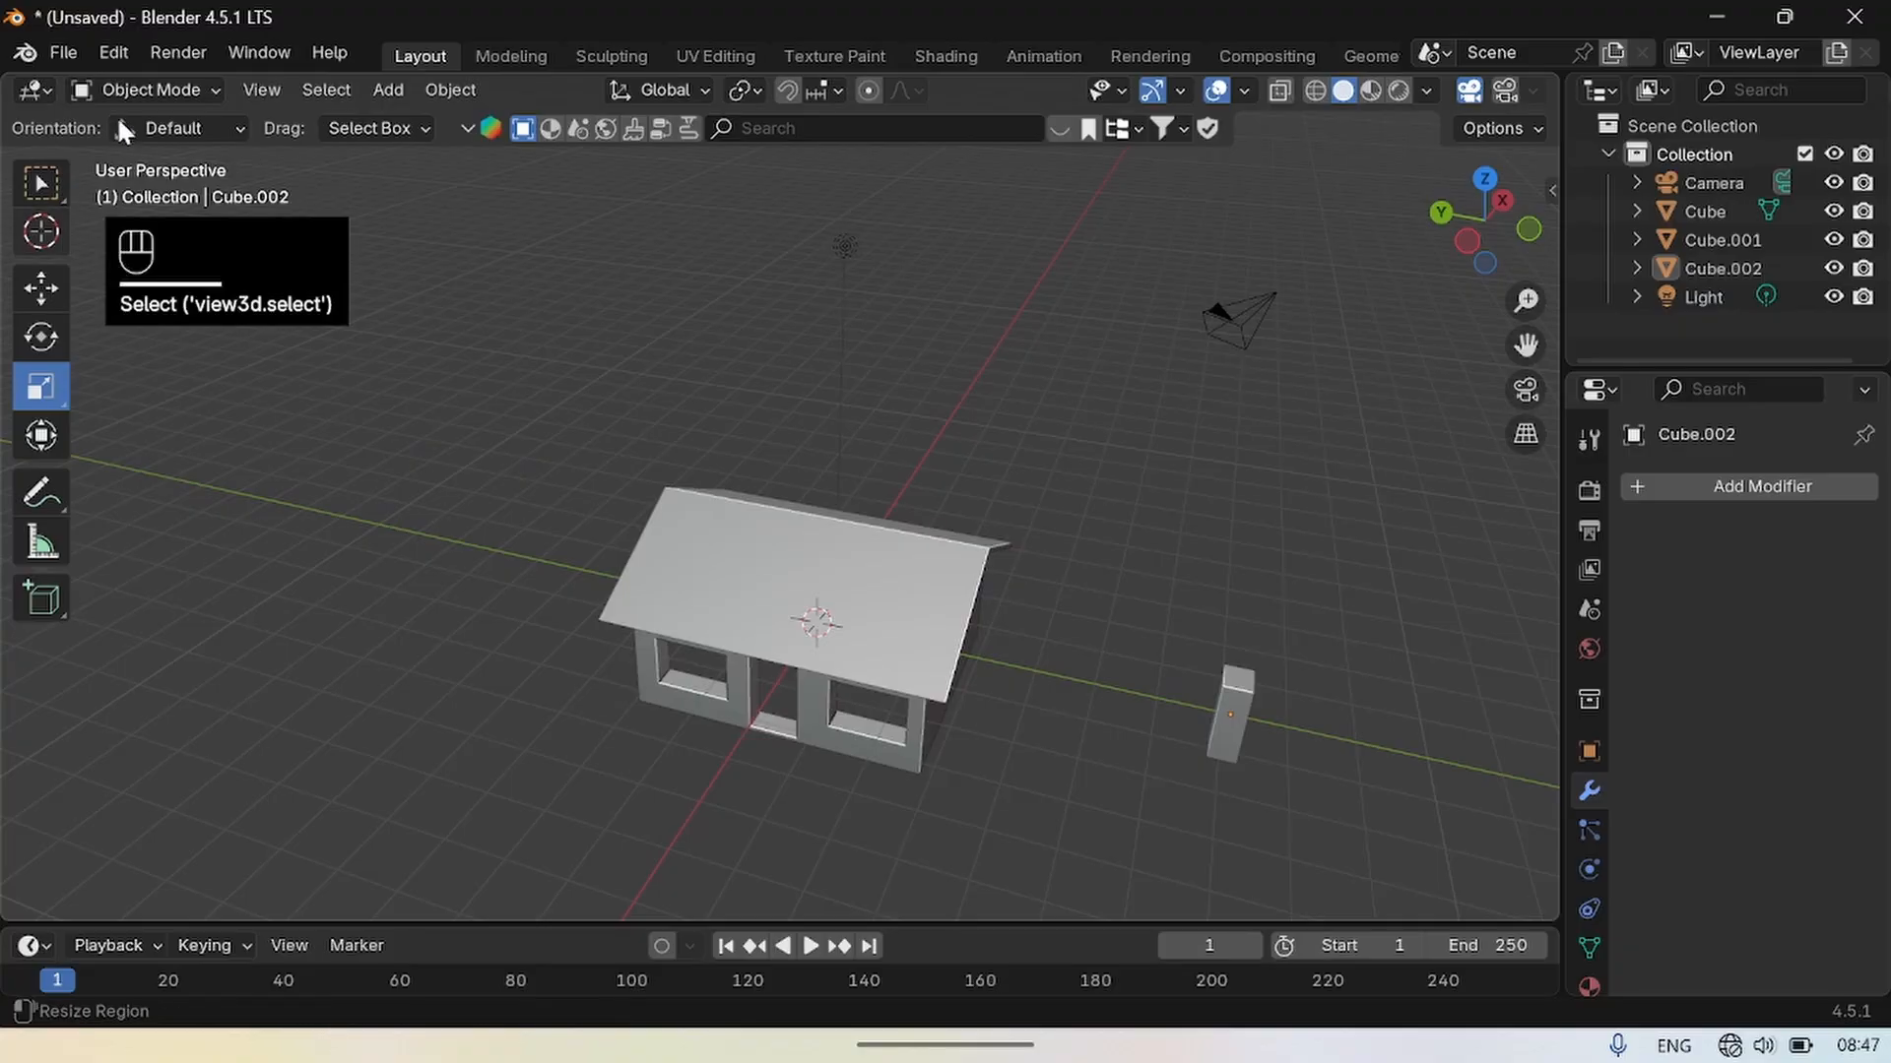
left_click(131, 88)
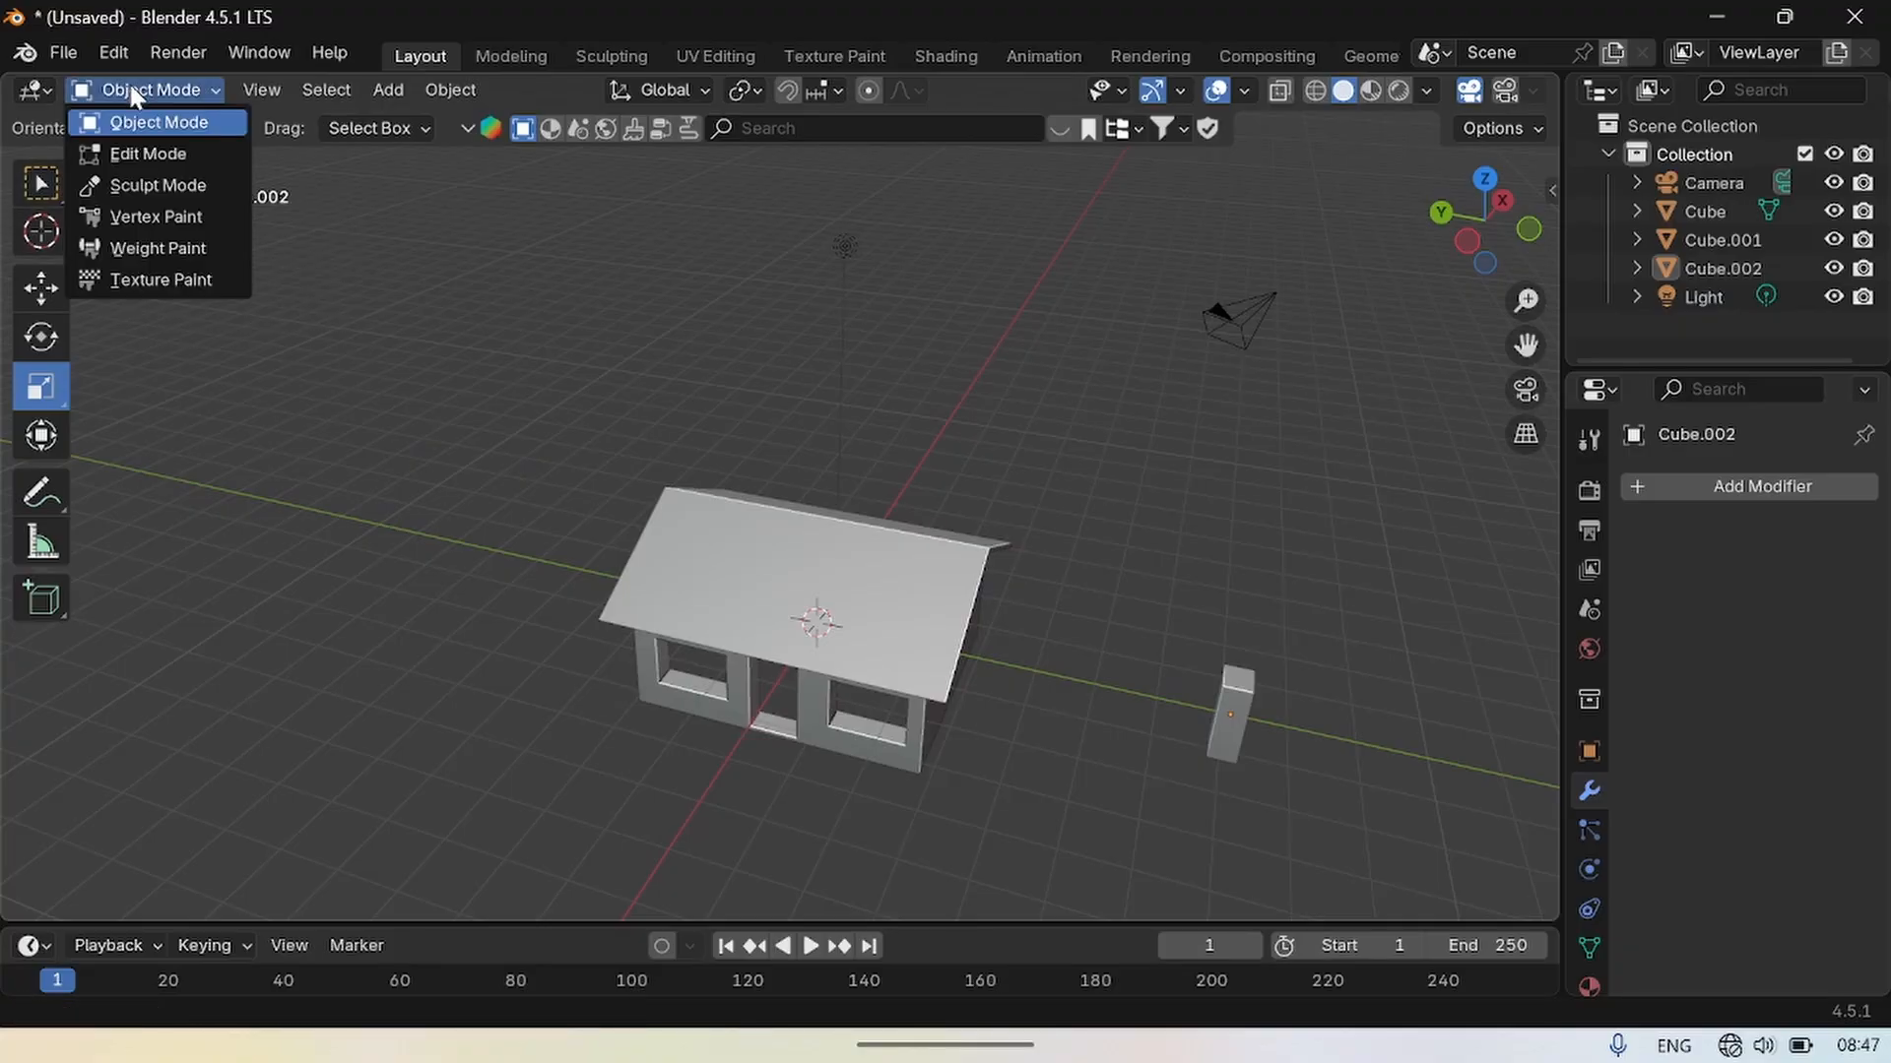
left_click(156, 155)
left_click(1239, 678)
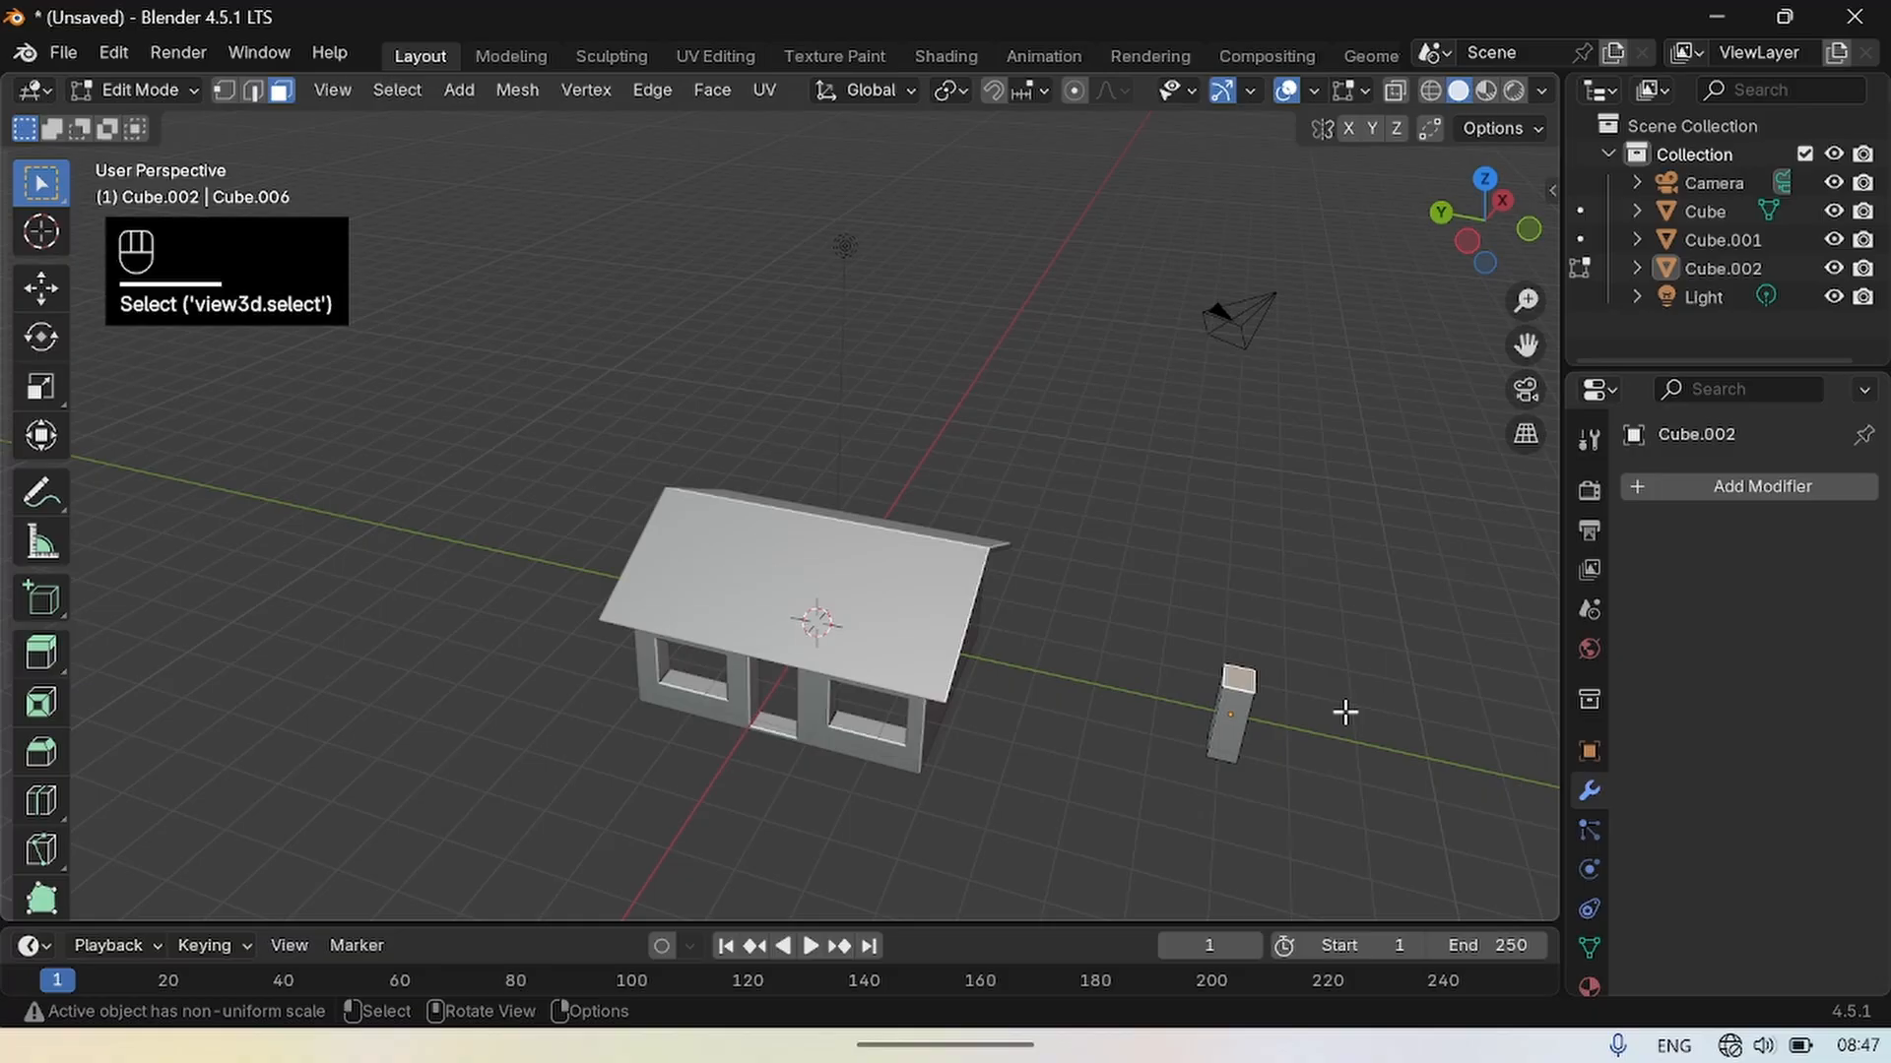
left_click(1345, 711)
key("e")
key("z")
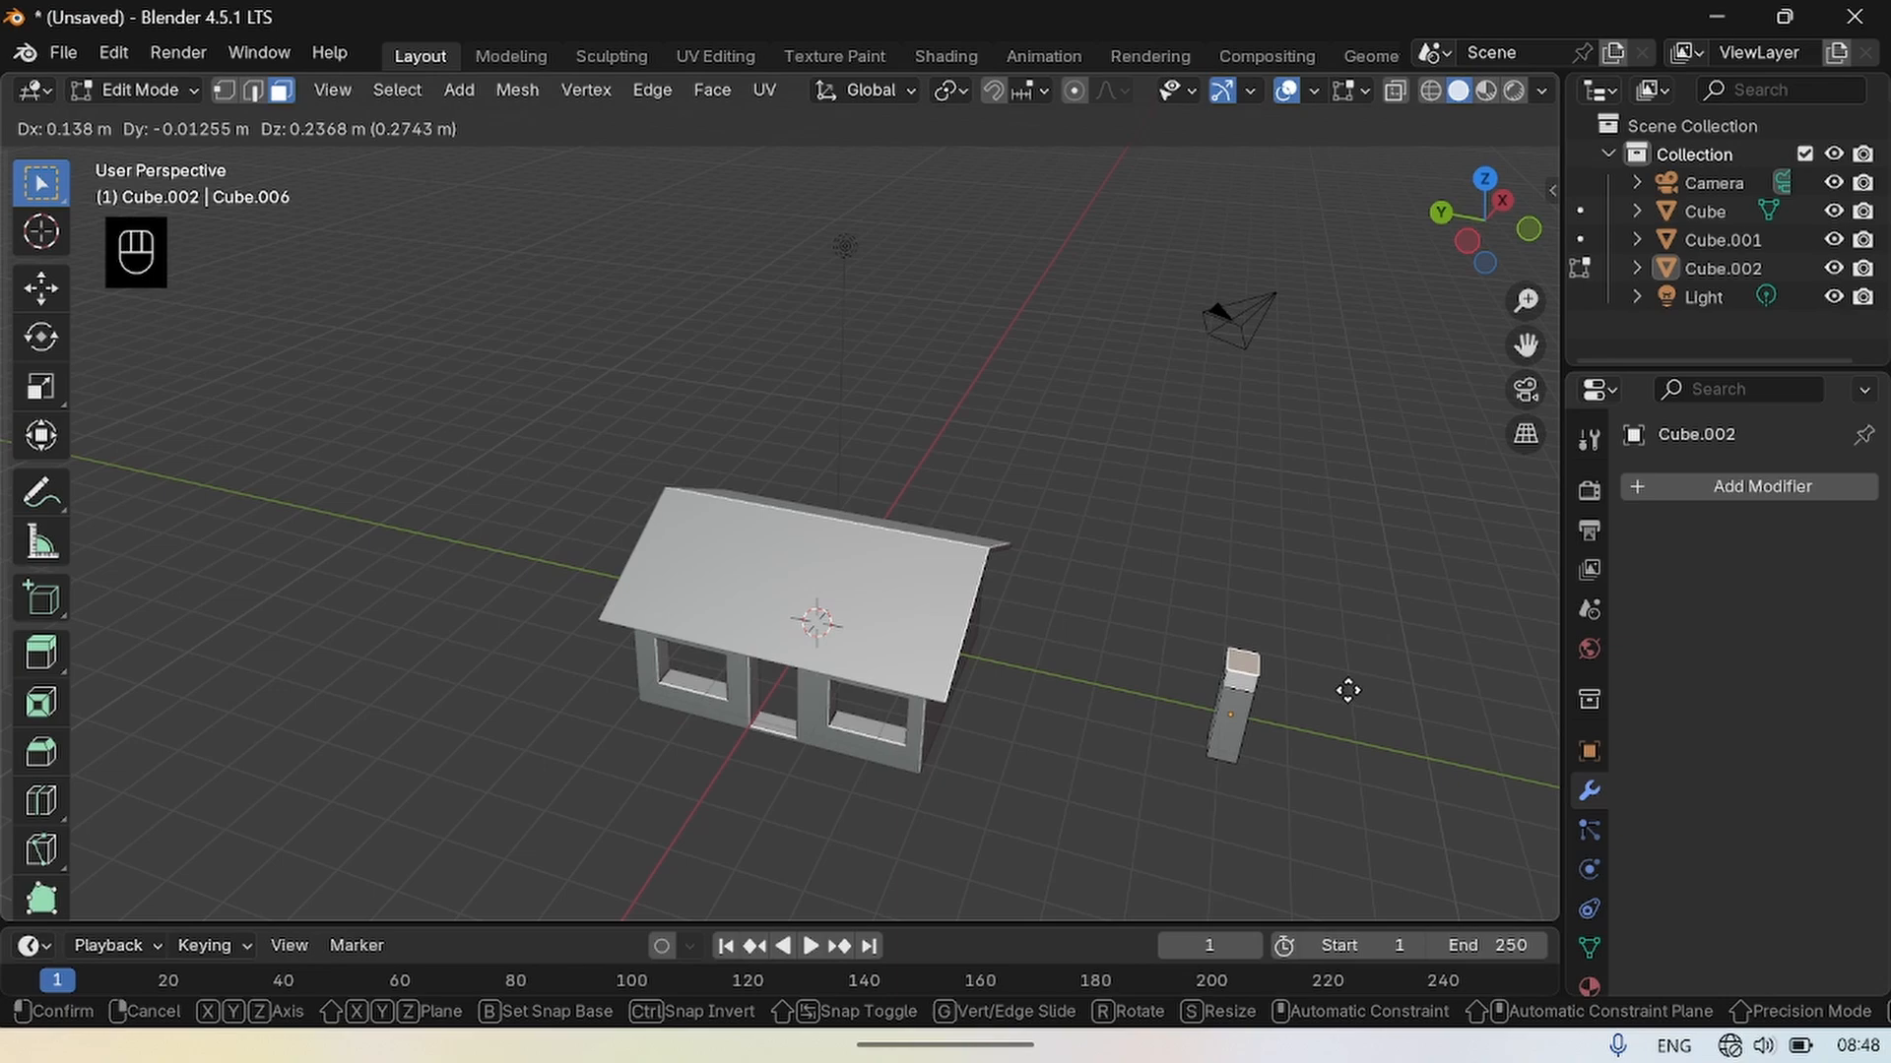
left_click(1348, 691)
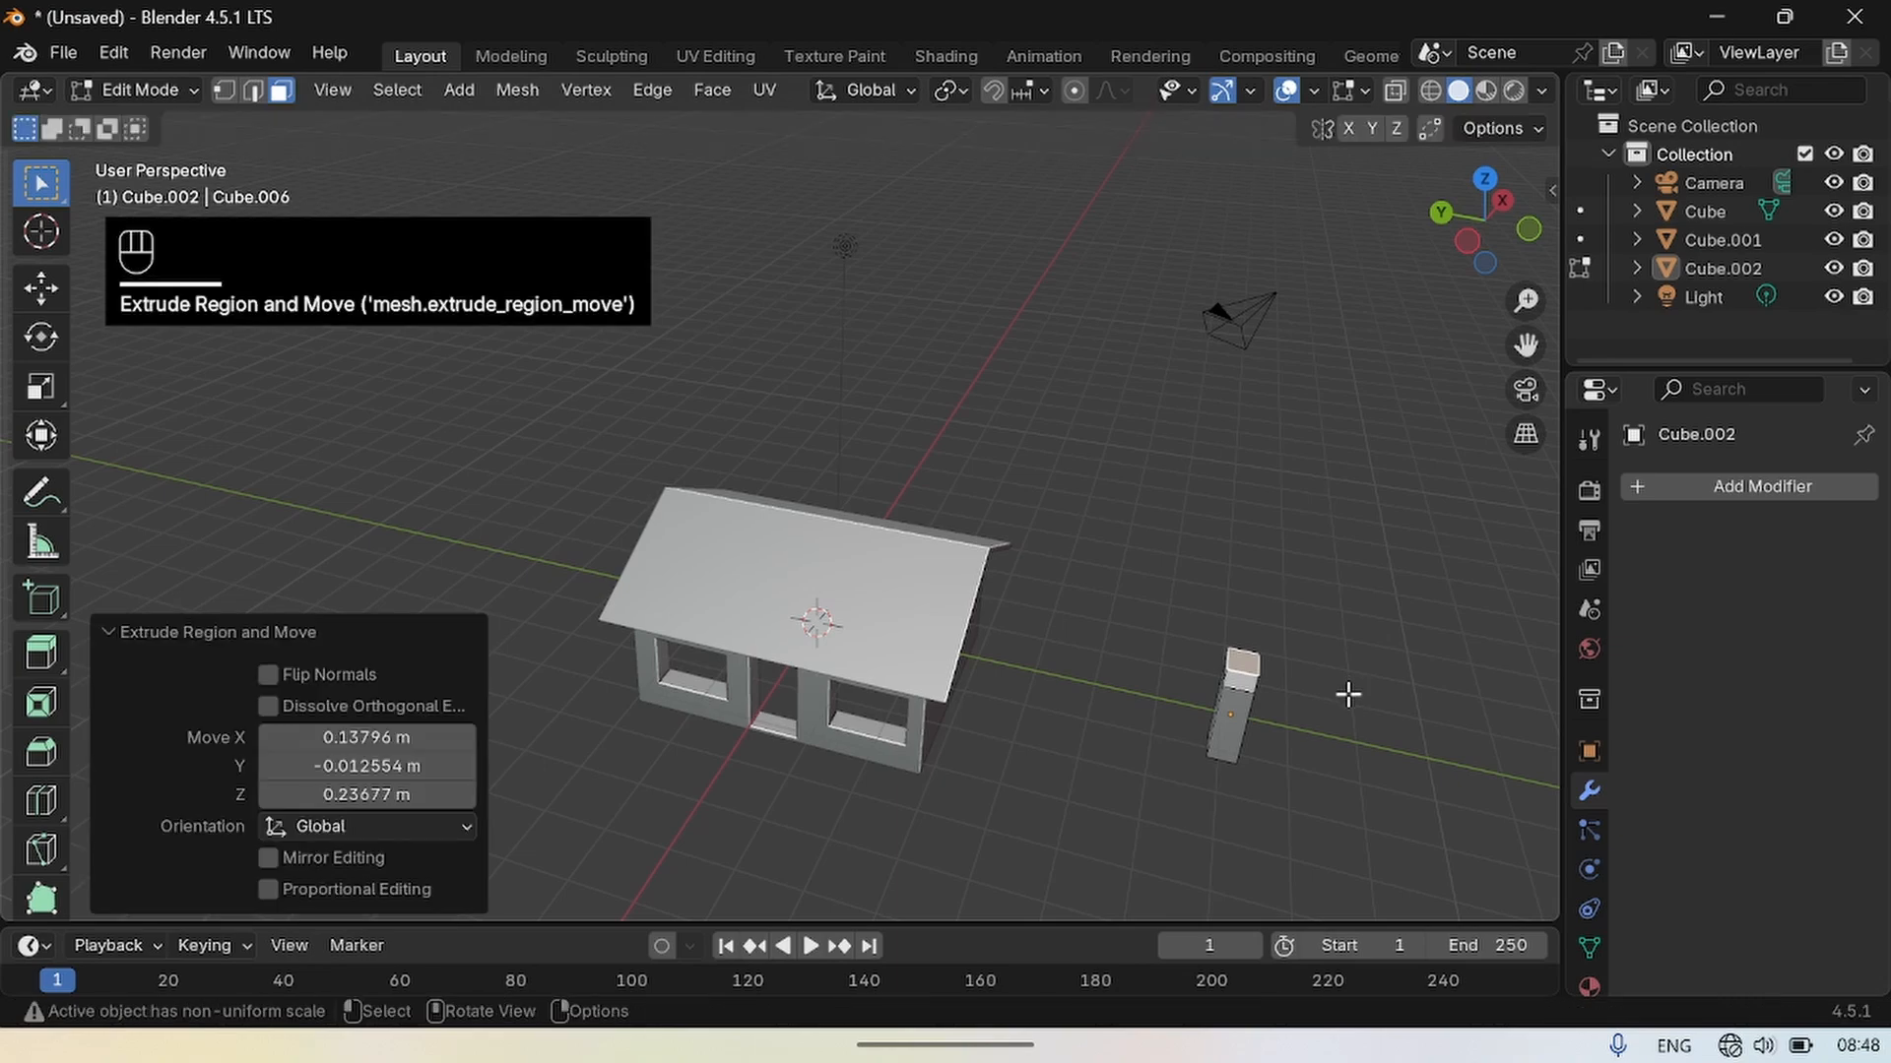
Set the top-face extrusion's offset to 0 m in X, 0 m in Y and 0.4 m in Z.
left_click(360, 739)
type("0")
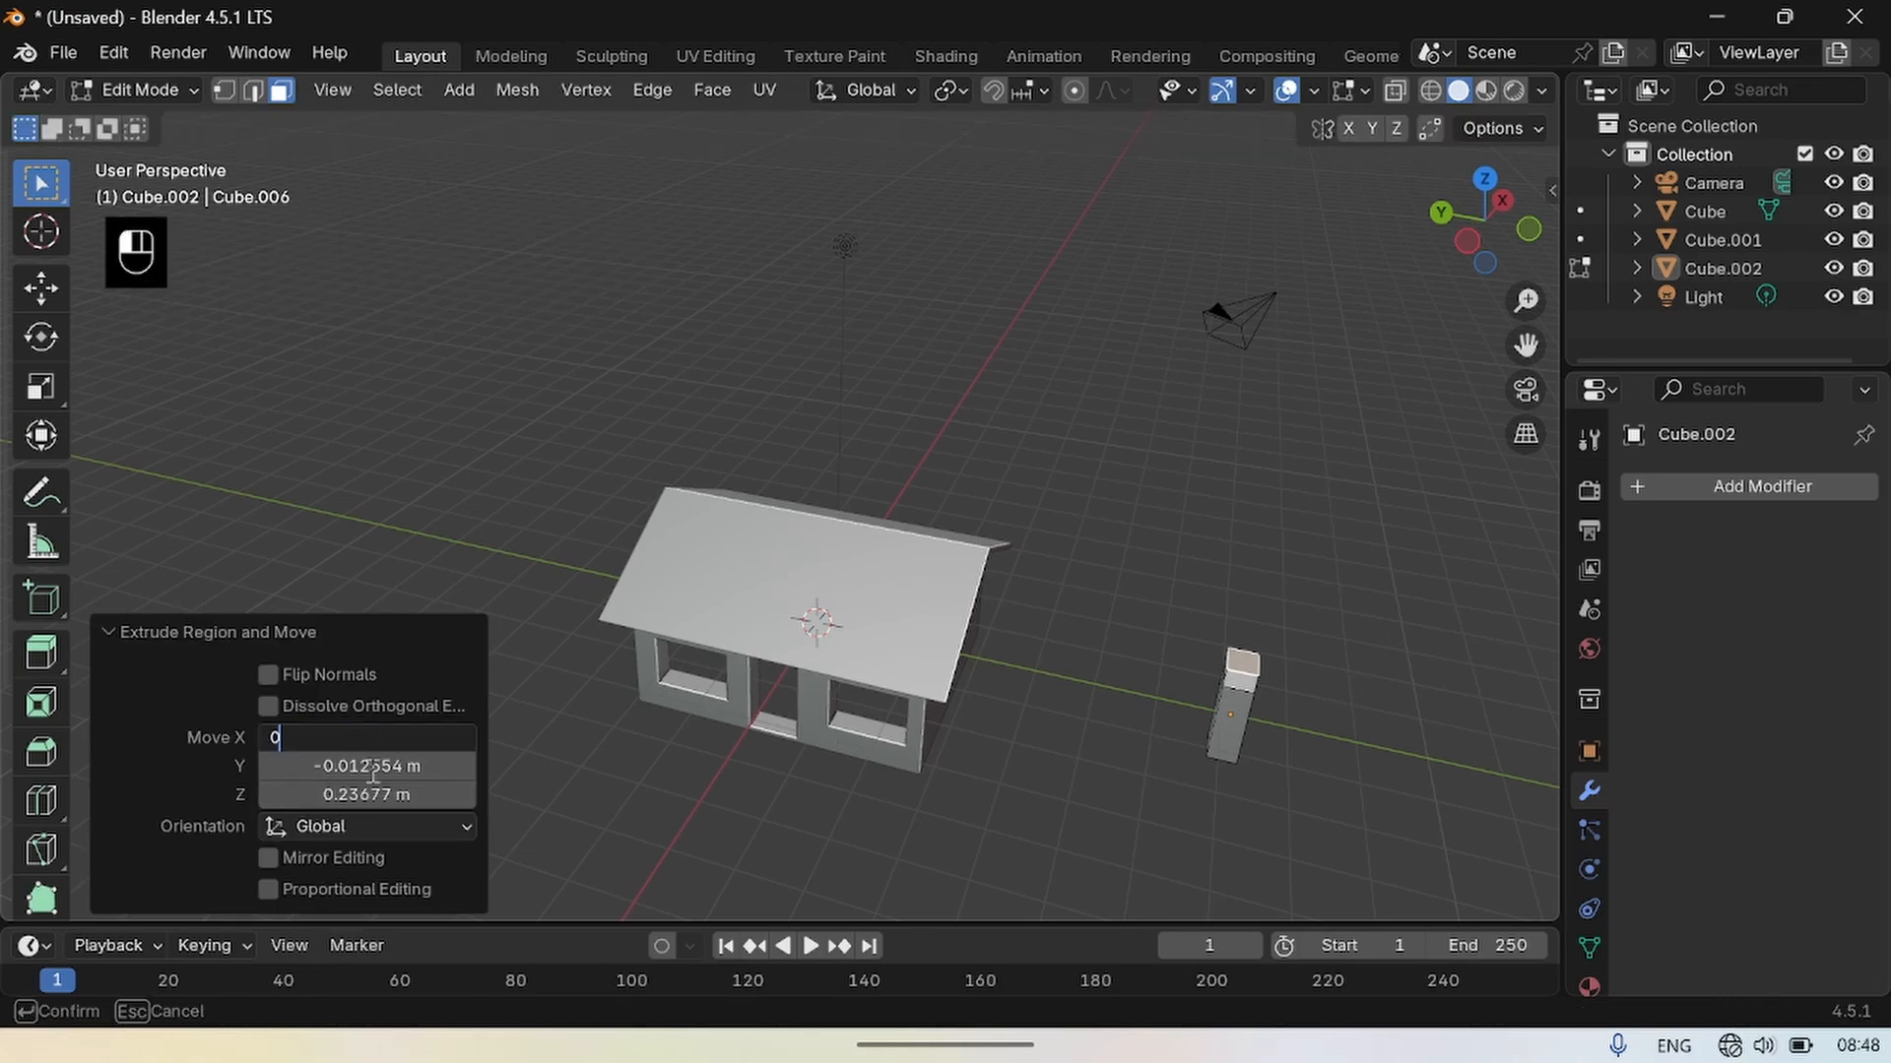
key("Return")
left_click(373, 767)
type("0")
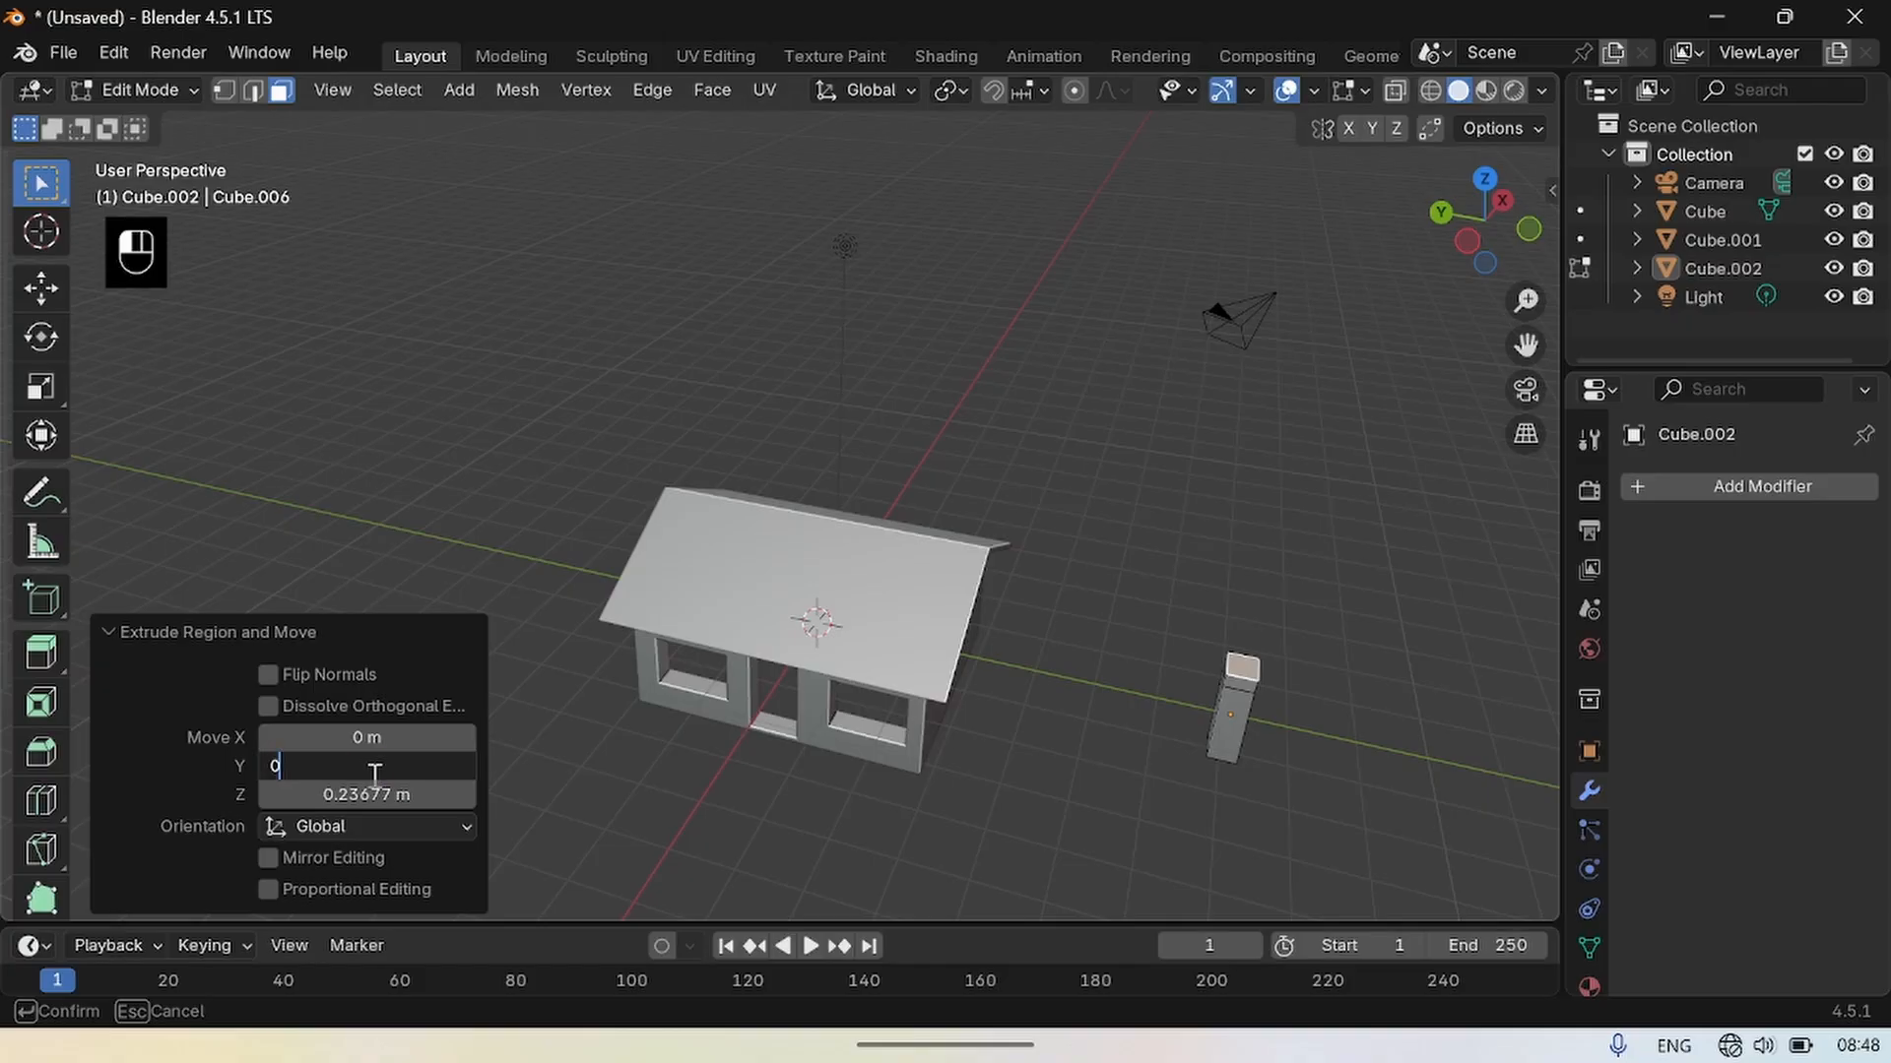
key("Return")
left_click(357, 796)
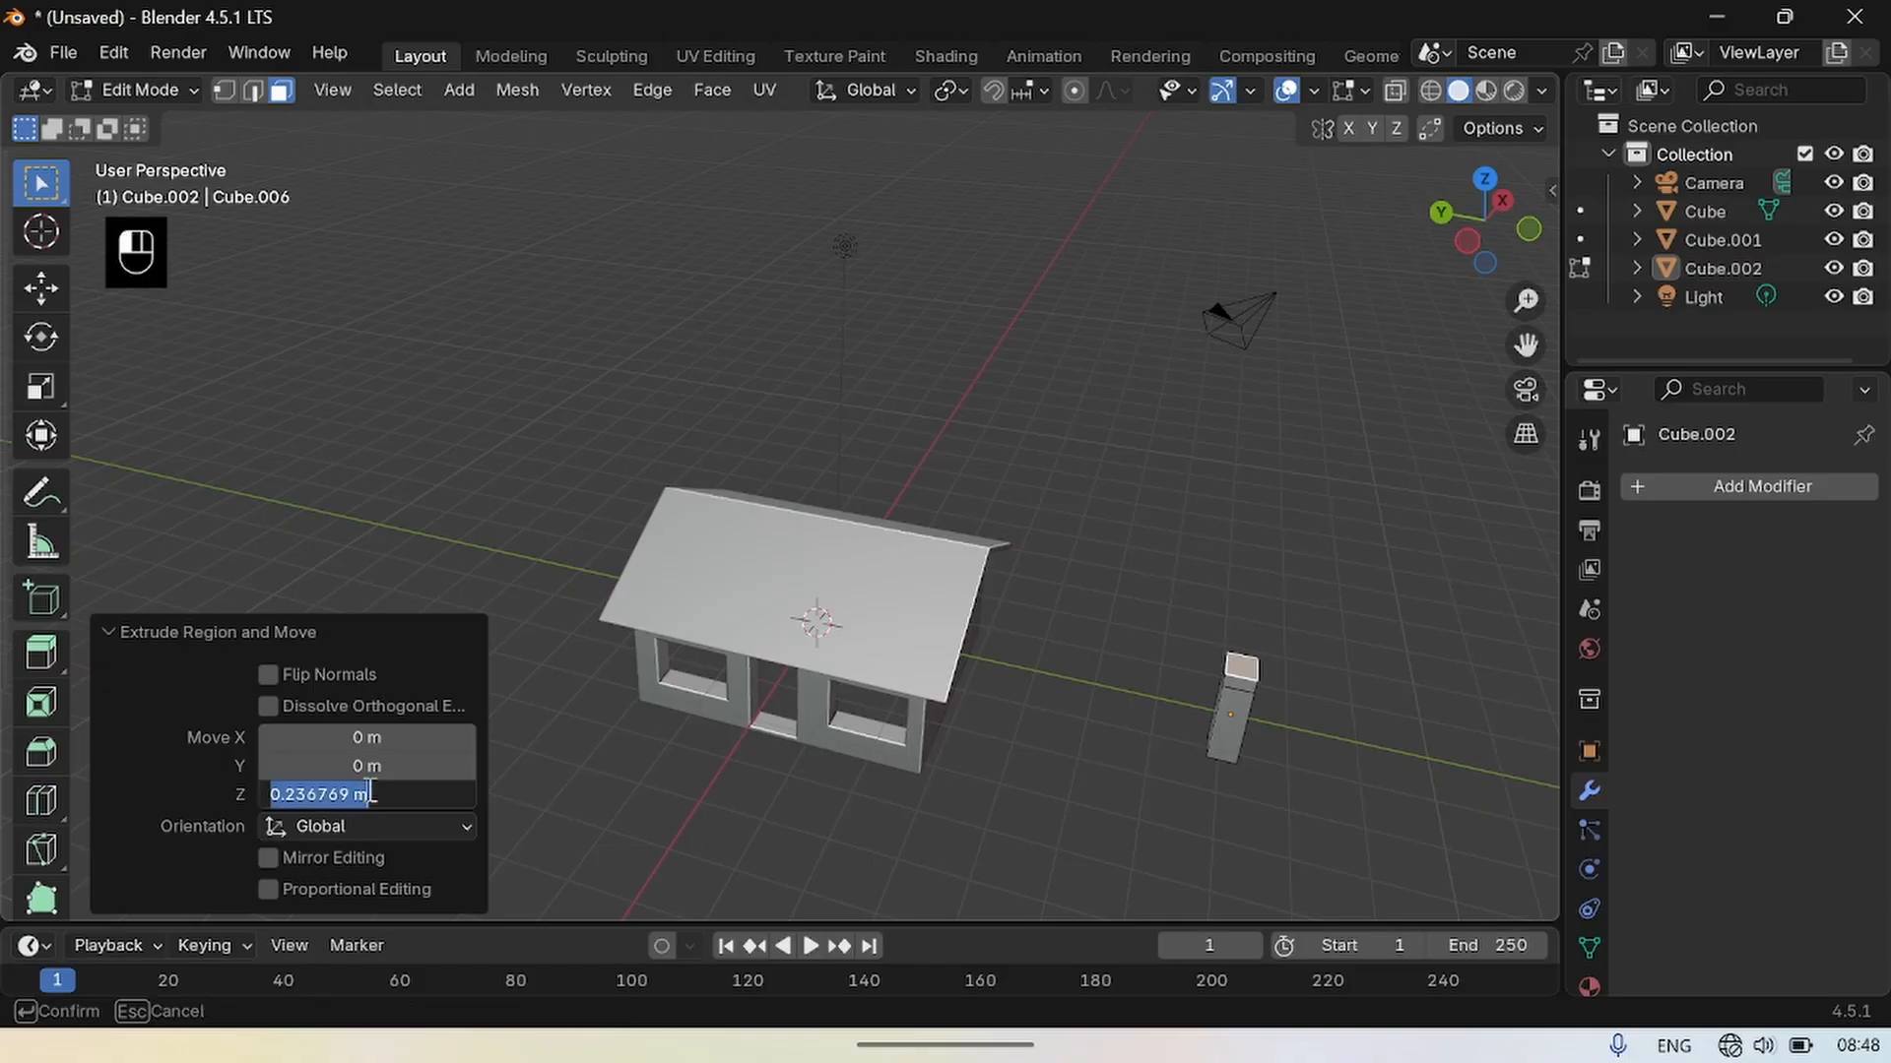
left_click(348, 796)
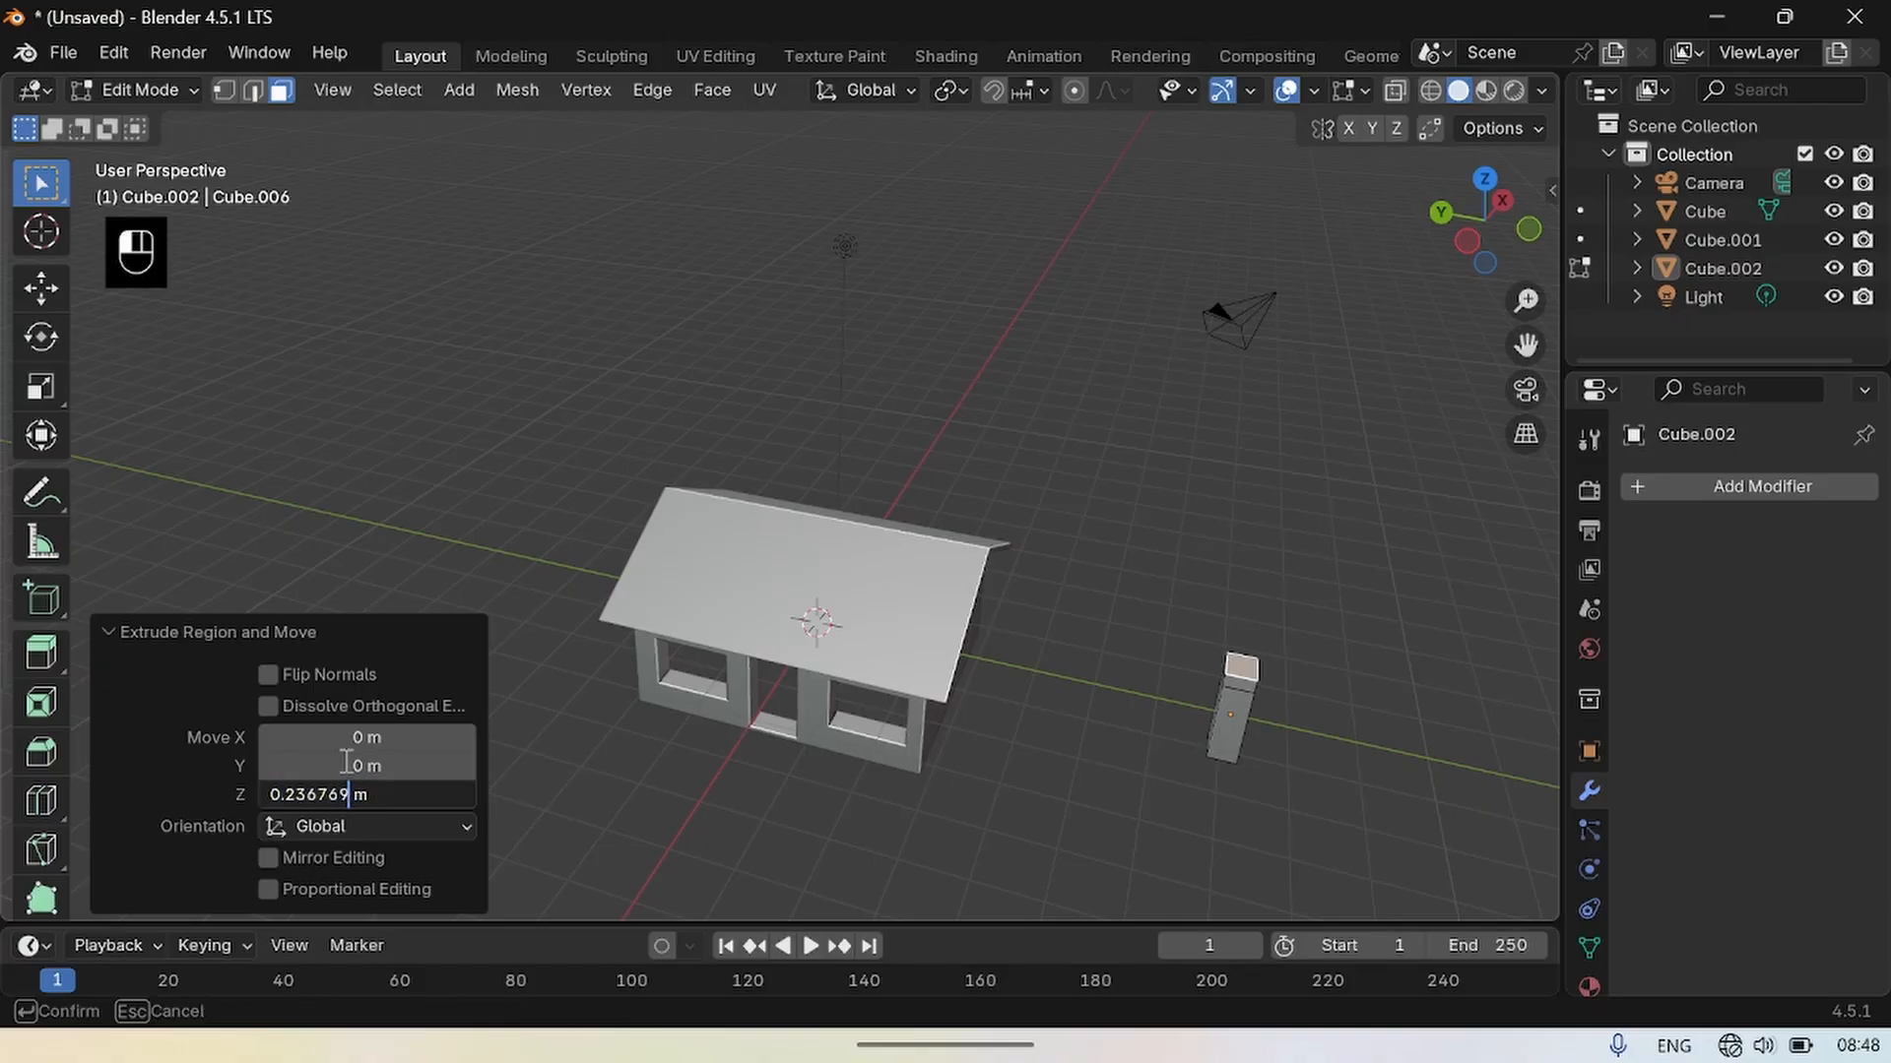
key("BackSpace")
key("BackSpace")
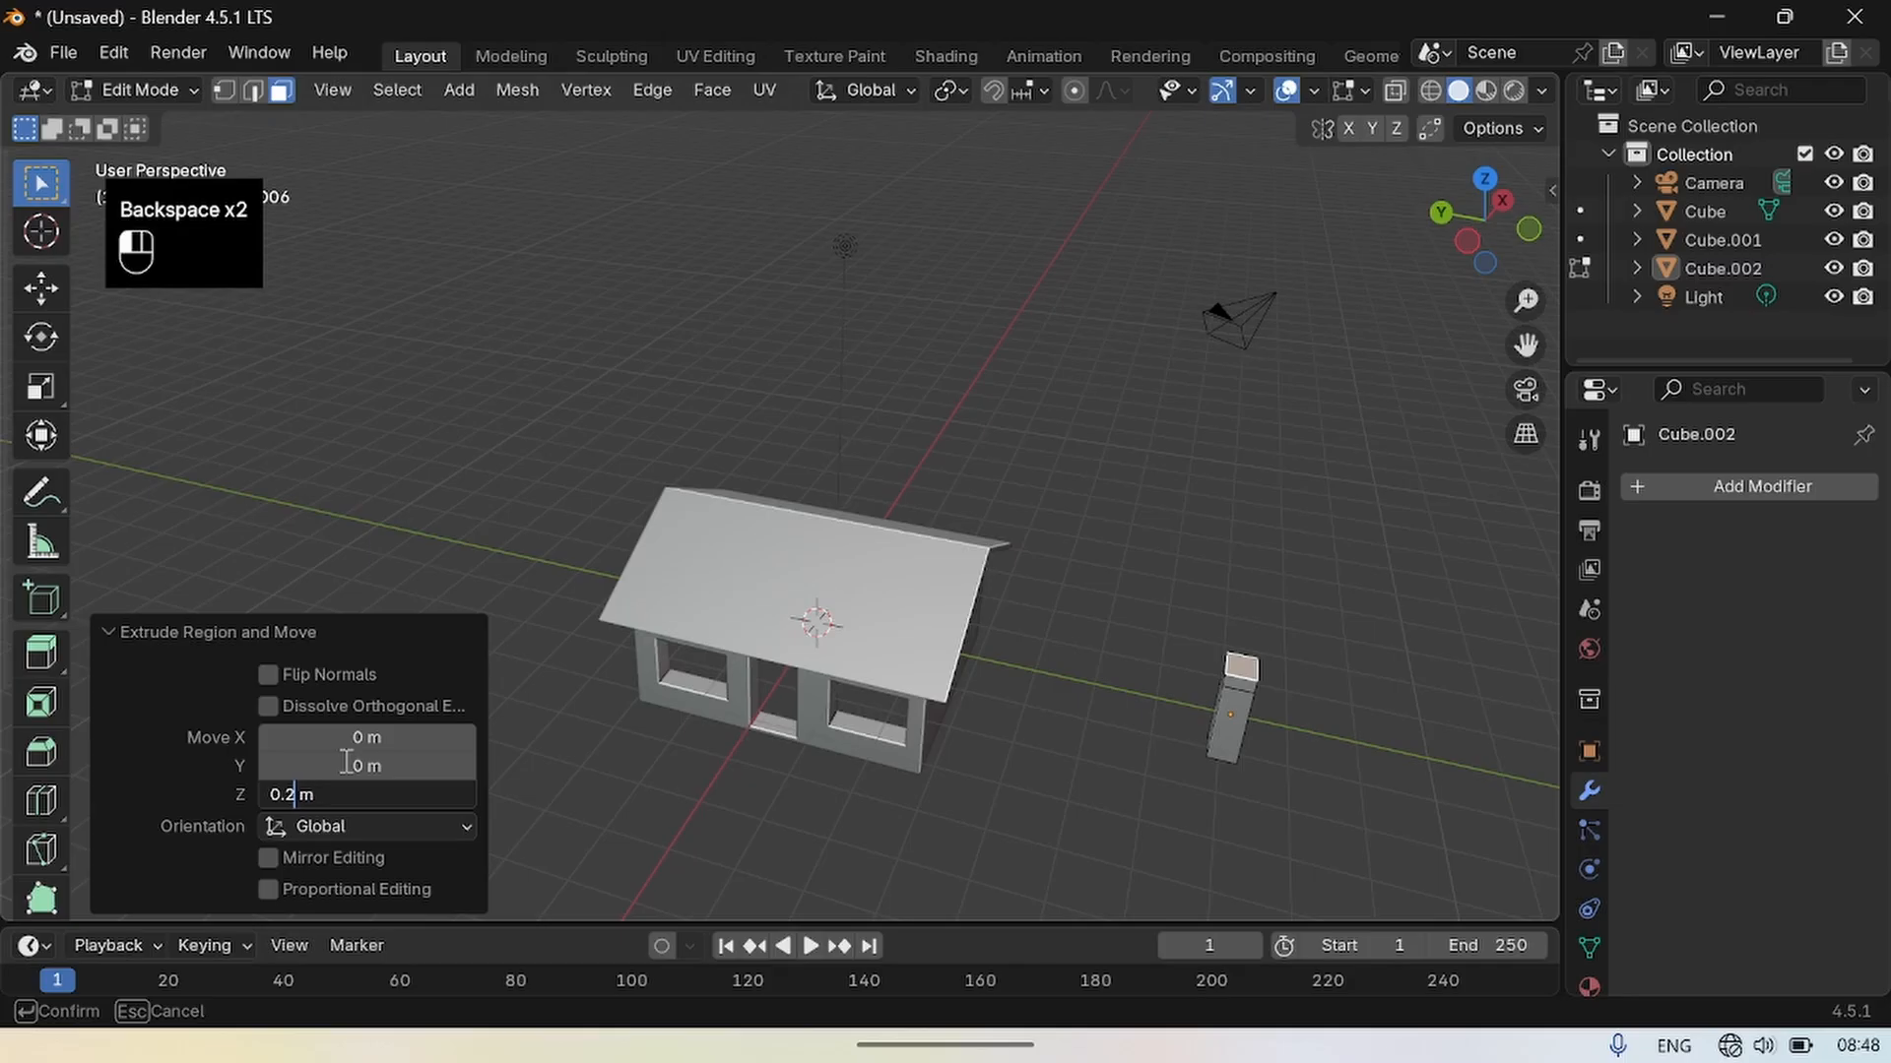
key("Return")
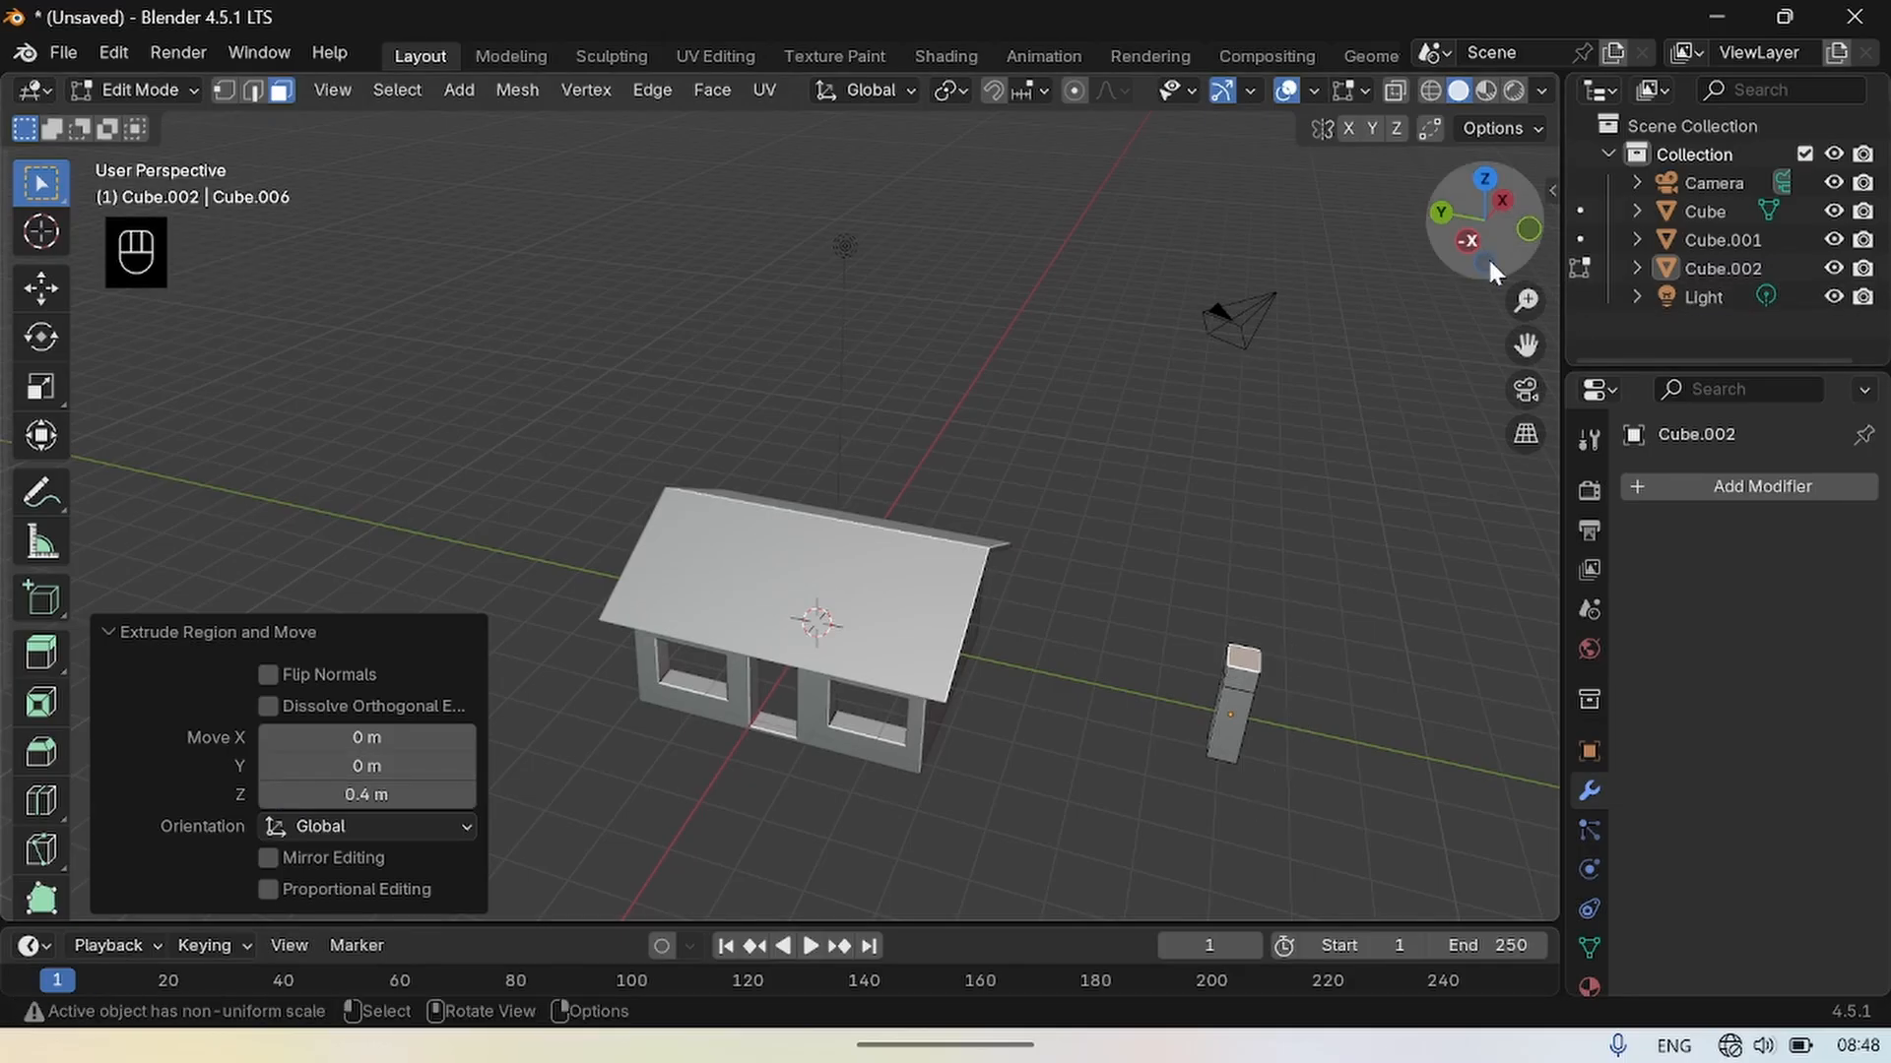
Select the four side faces of the short block at the pillar's top, using wireframe display to reach the hidden ones.
left_click_drag(1485, 262, 1452, 200)
left_click(1304, 689)
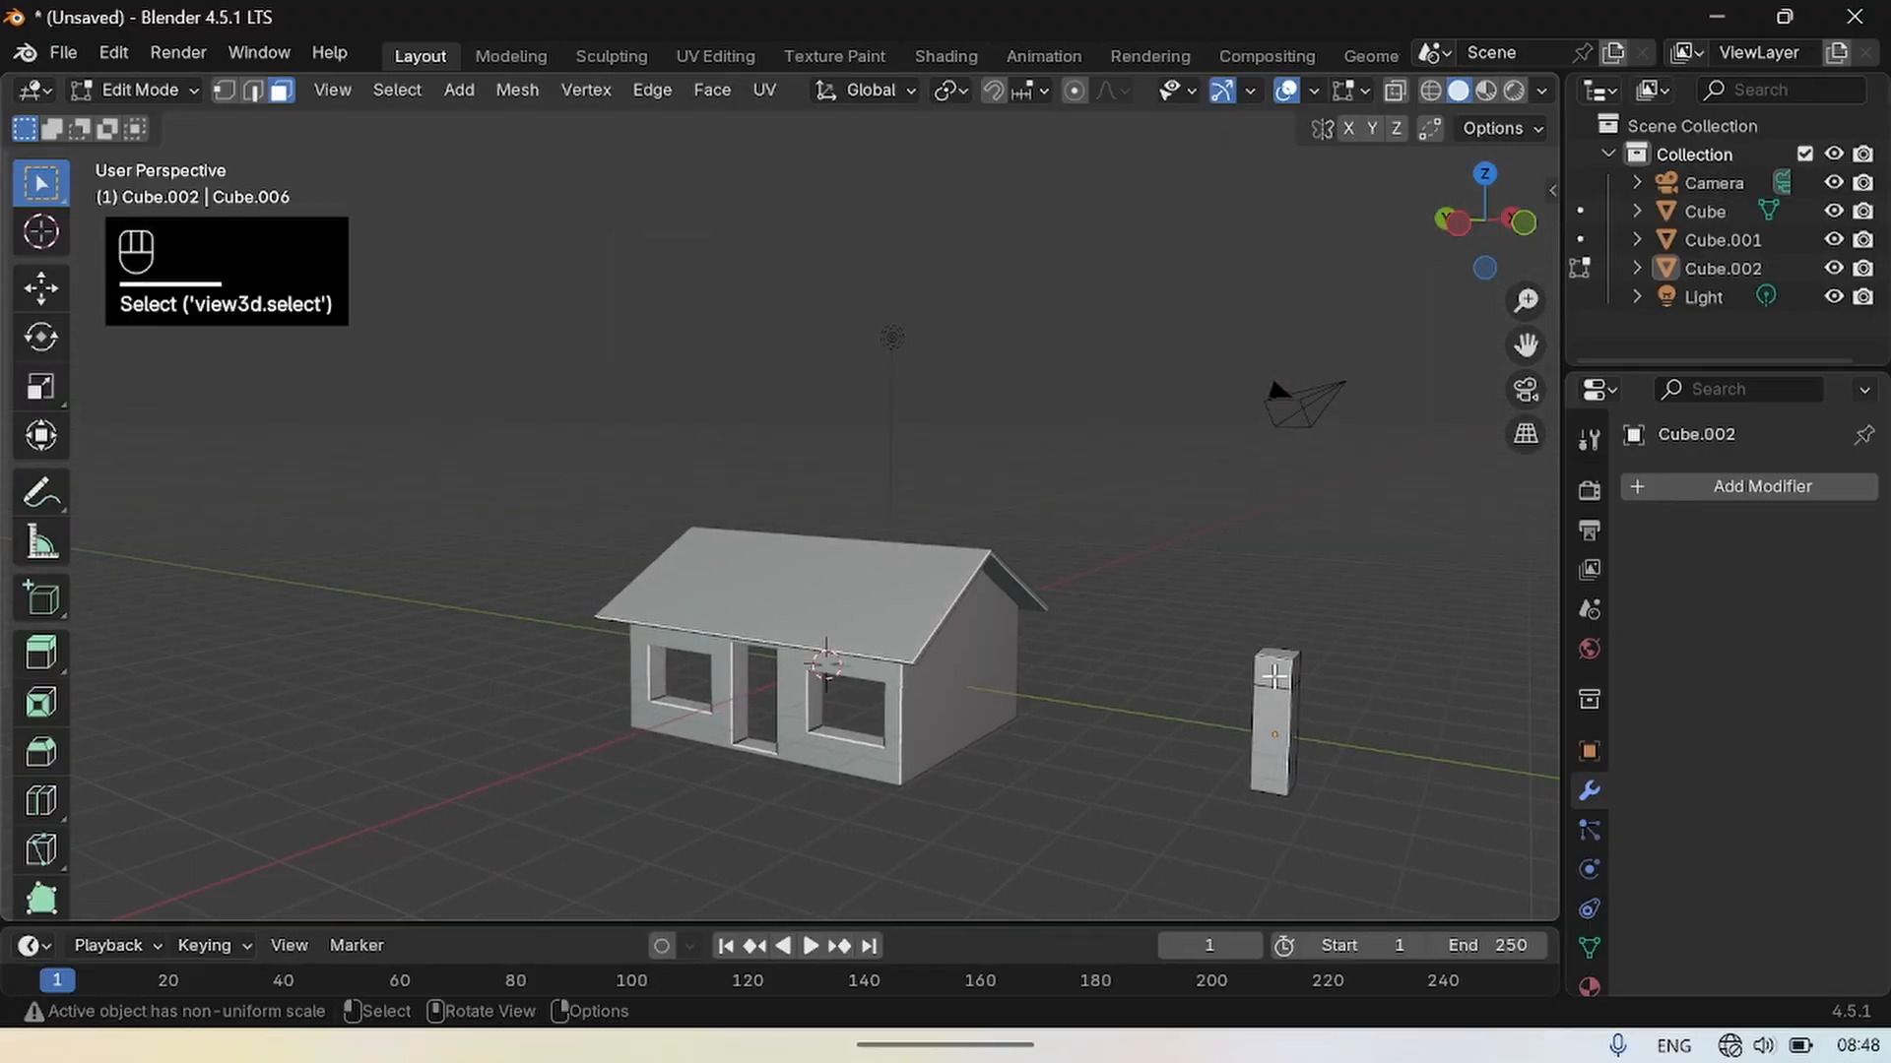
left_click(1272, 679)
left_click(1298, 673, "shift")
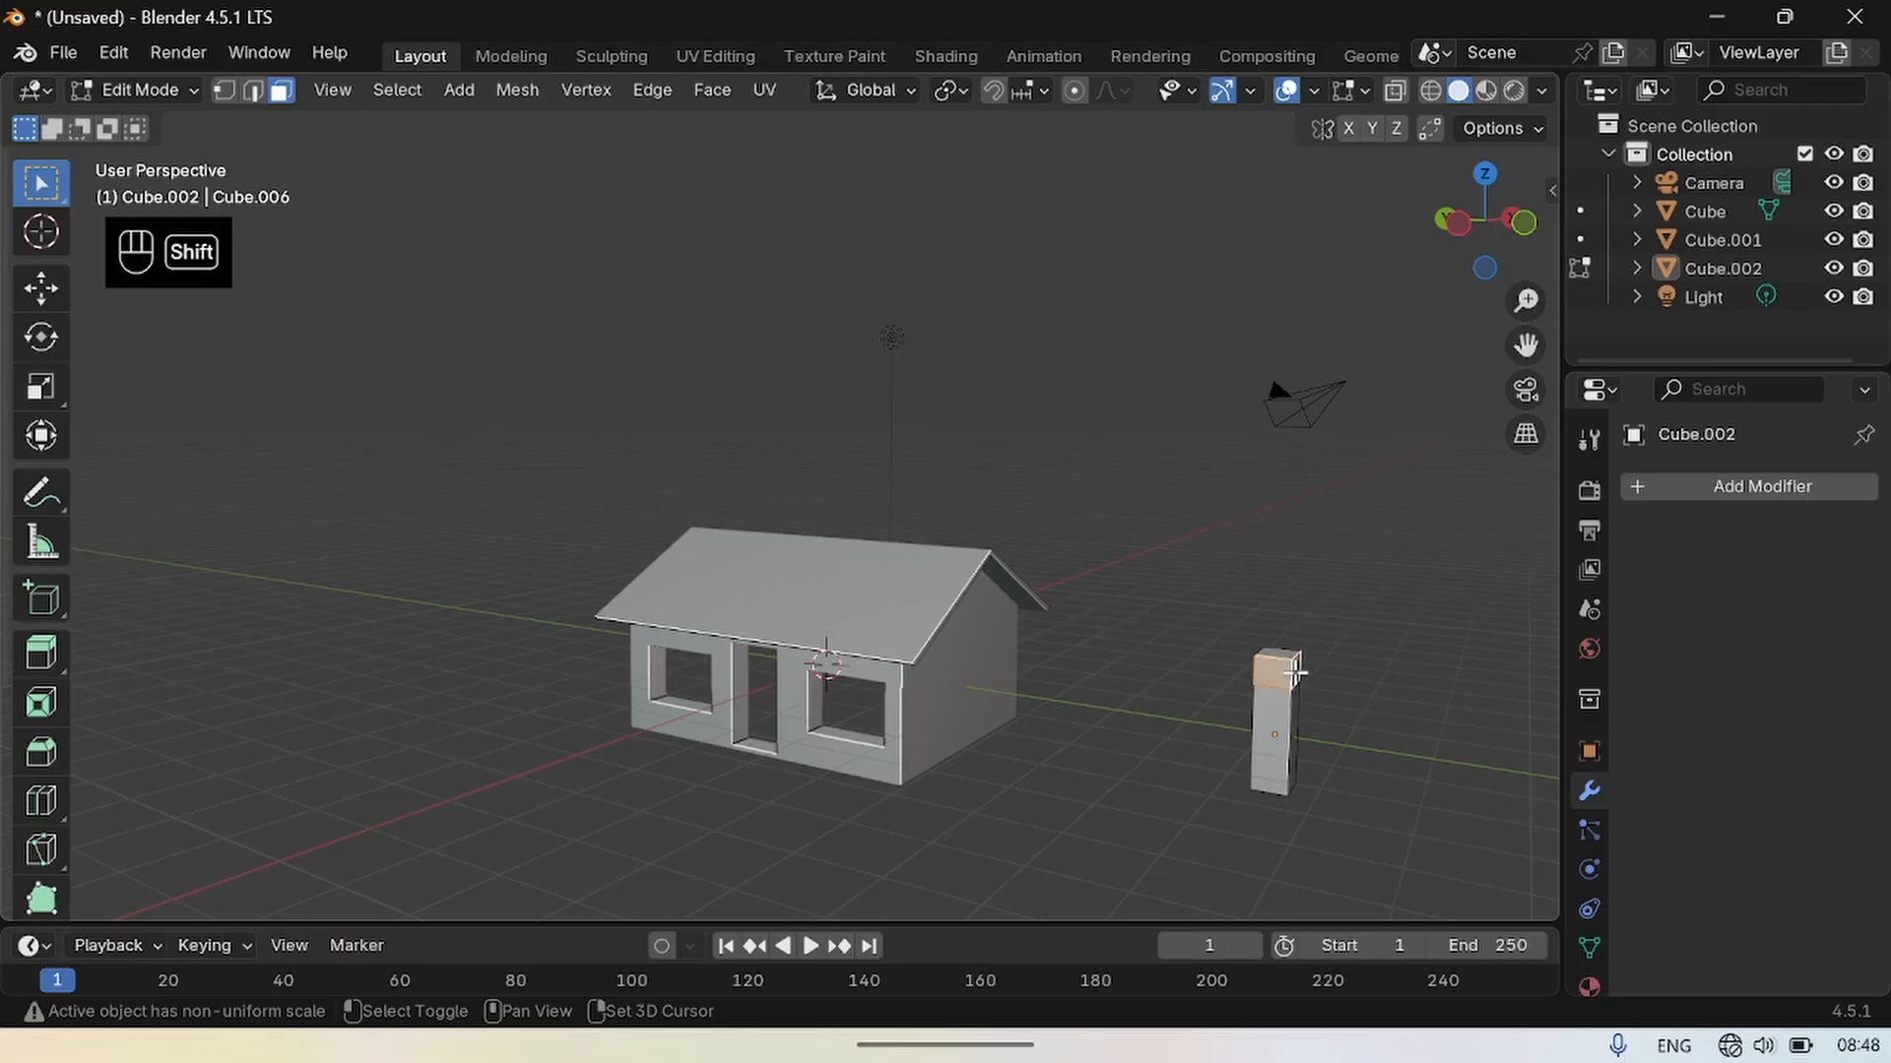
left_click_drag(1484, 274, 1267, 337)
left_click(366, 719)
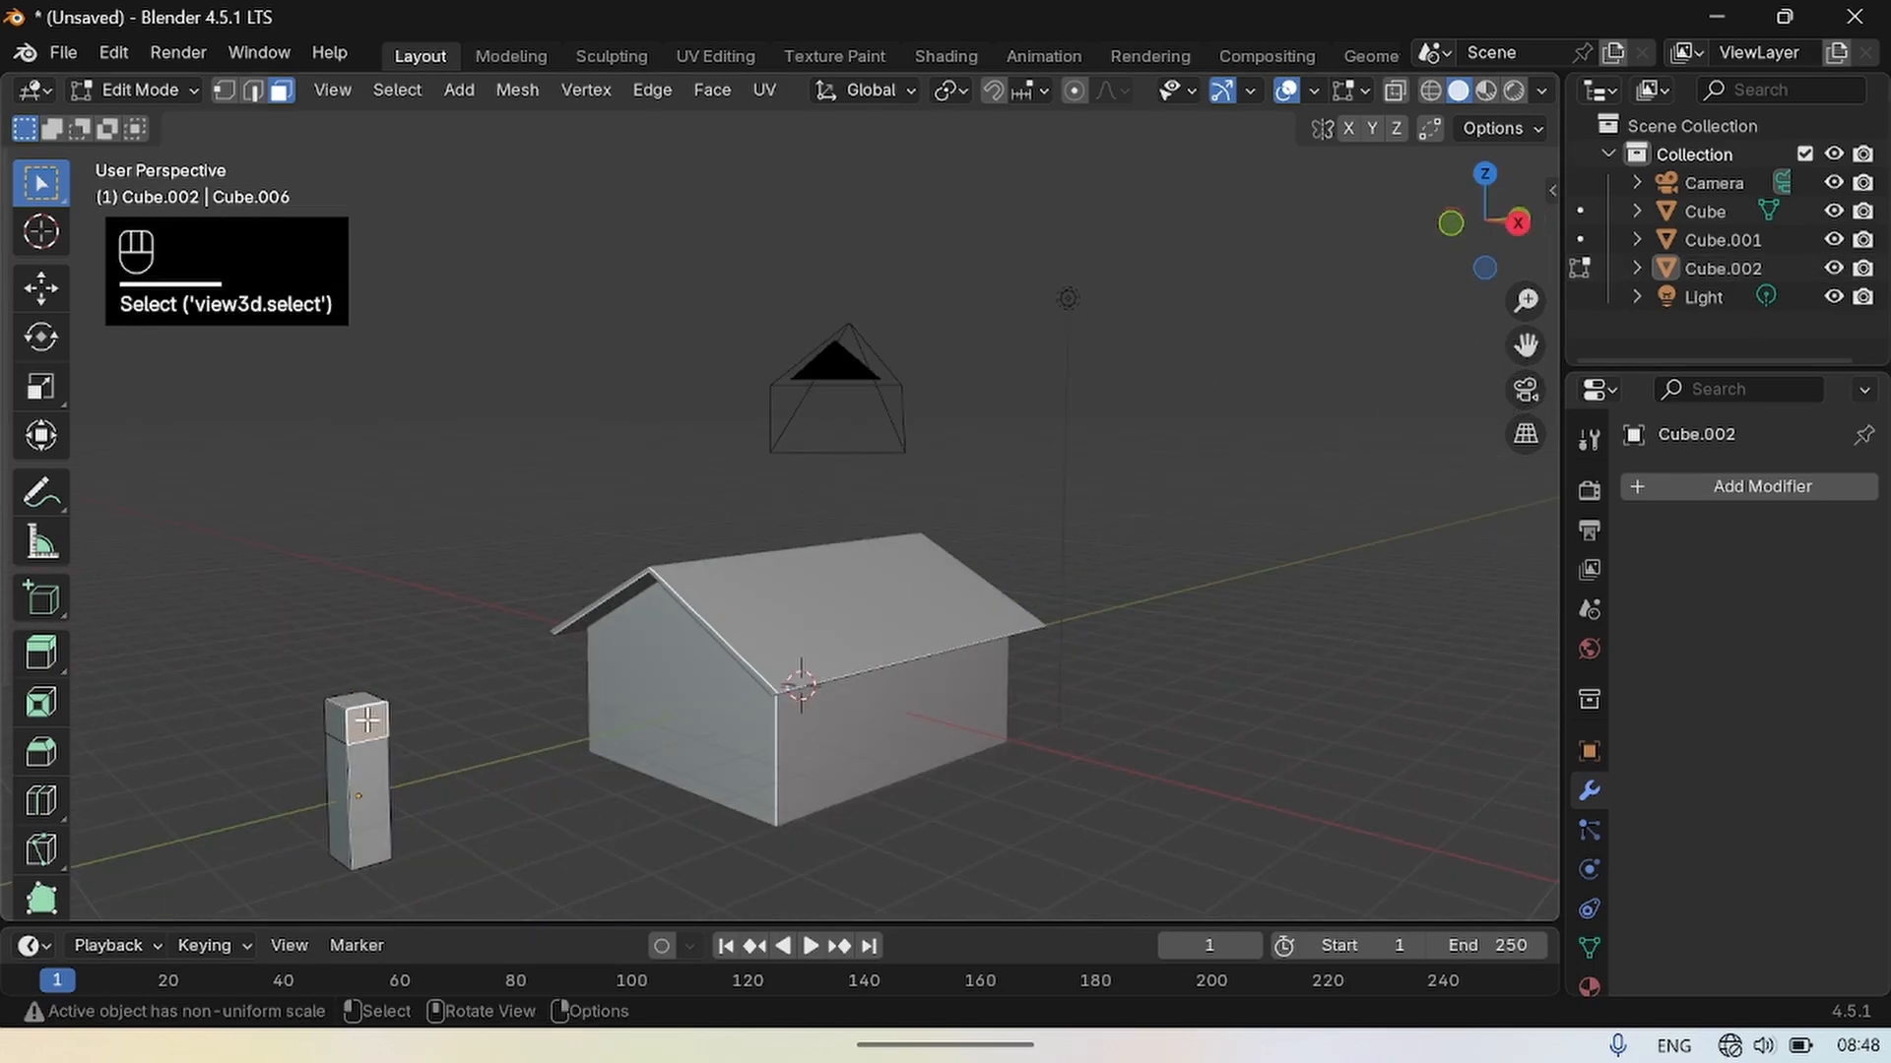
key("shift+z")
left_click(392, 724, "shift")
left_click(332, 720, "shift")
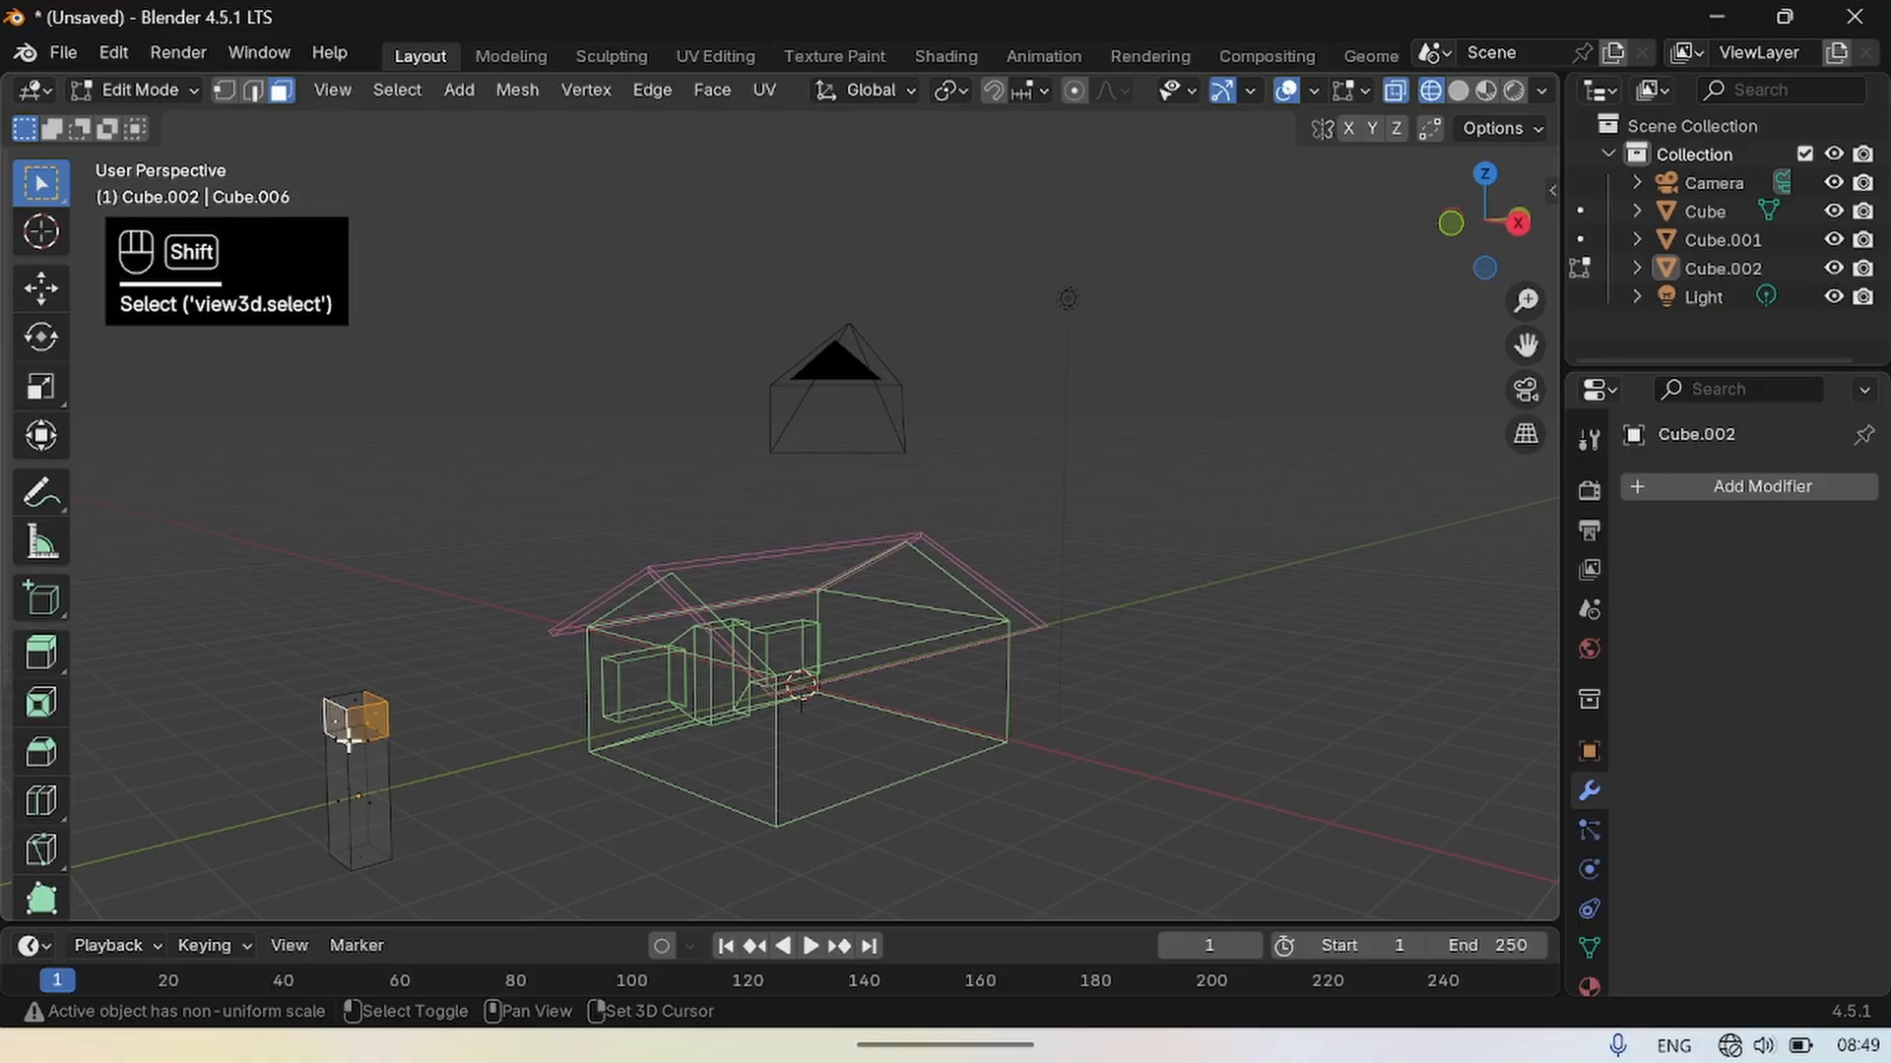
left_click(349, 717, "shift")
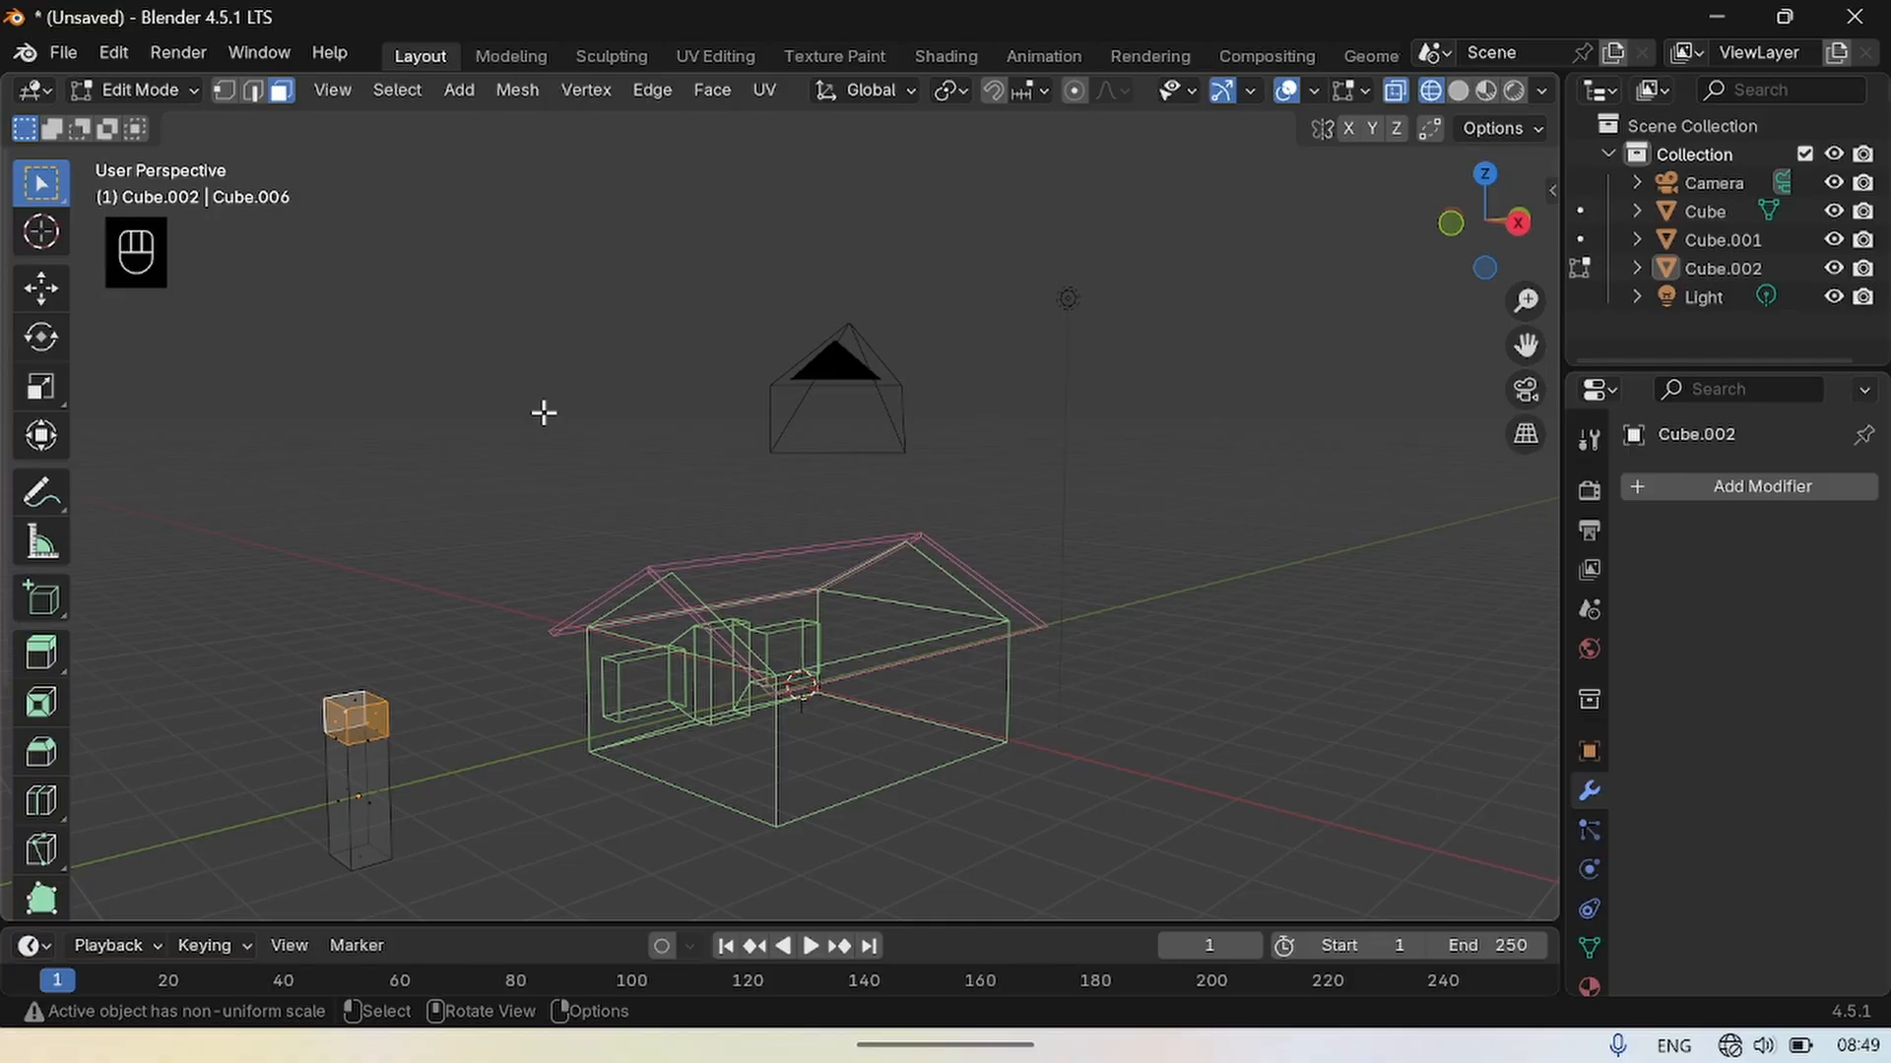
Extrude the selected side faces outward along their normals into a wider cap, and return the pillar to Object Mode.
key("alt+e")
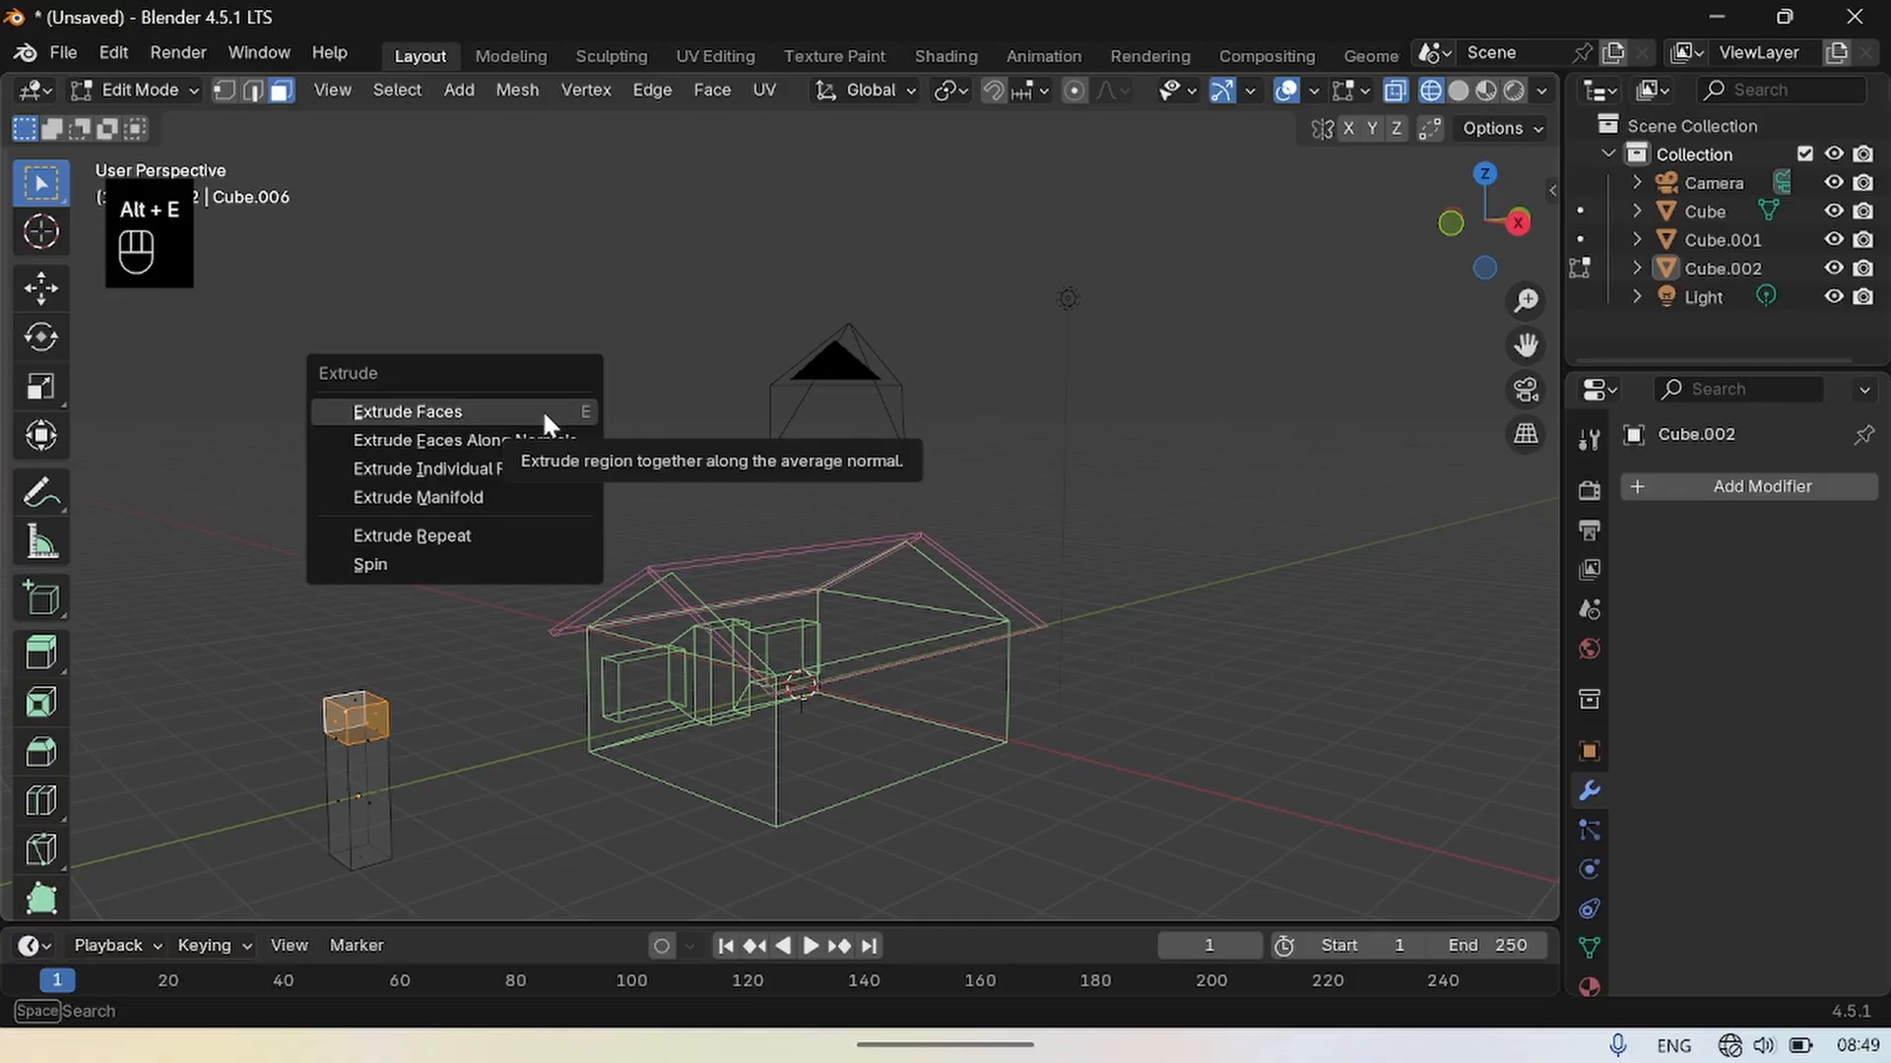
left_click(523, 452)
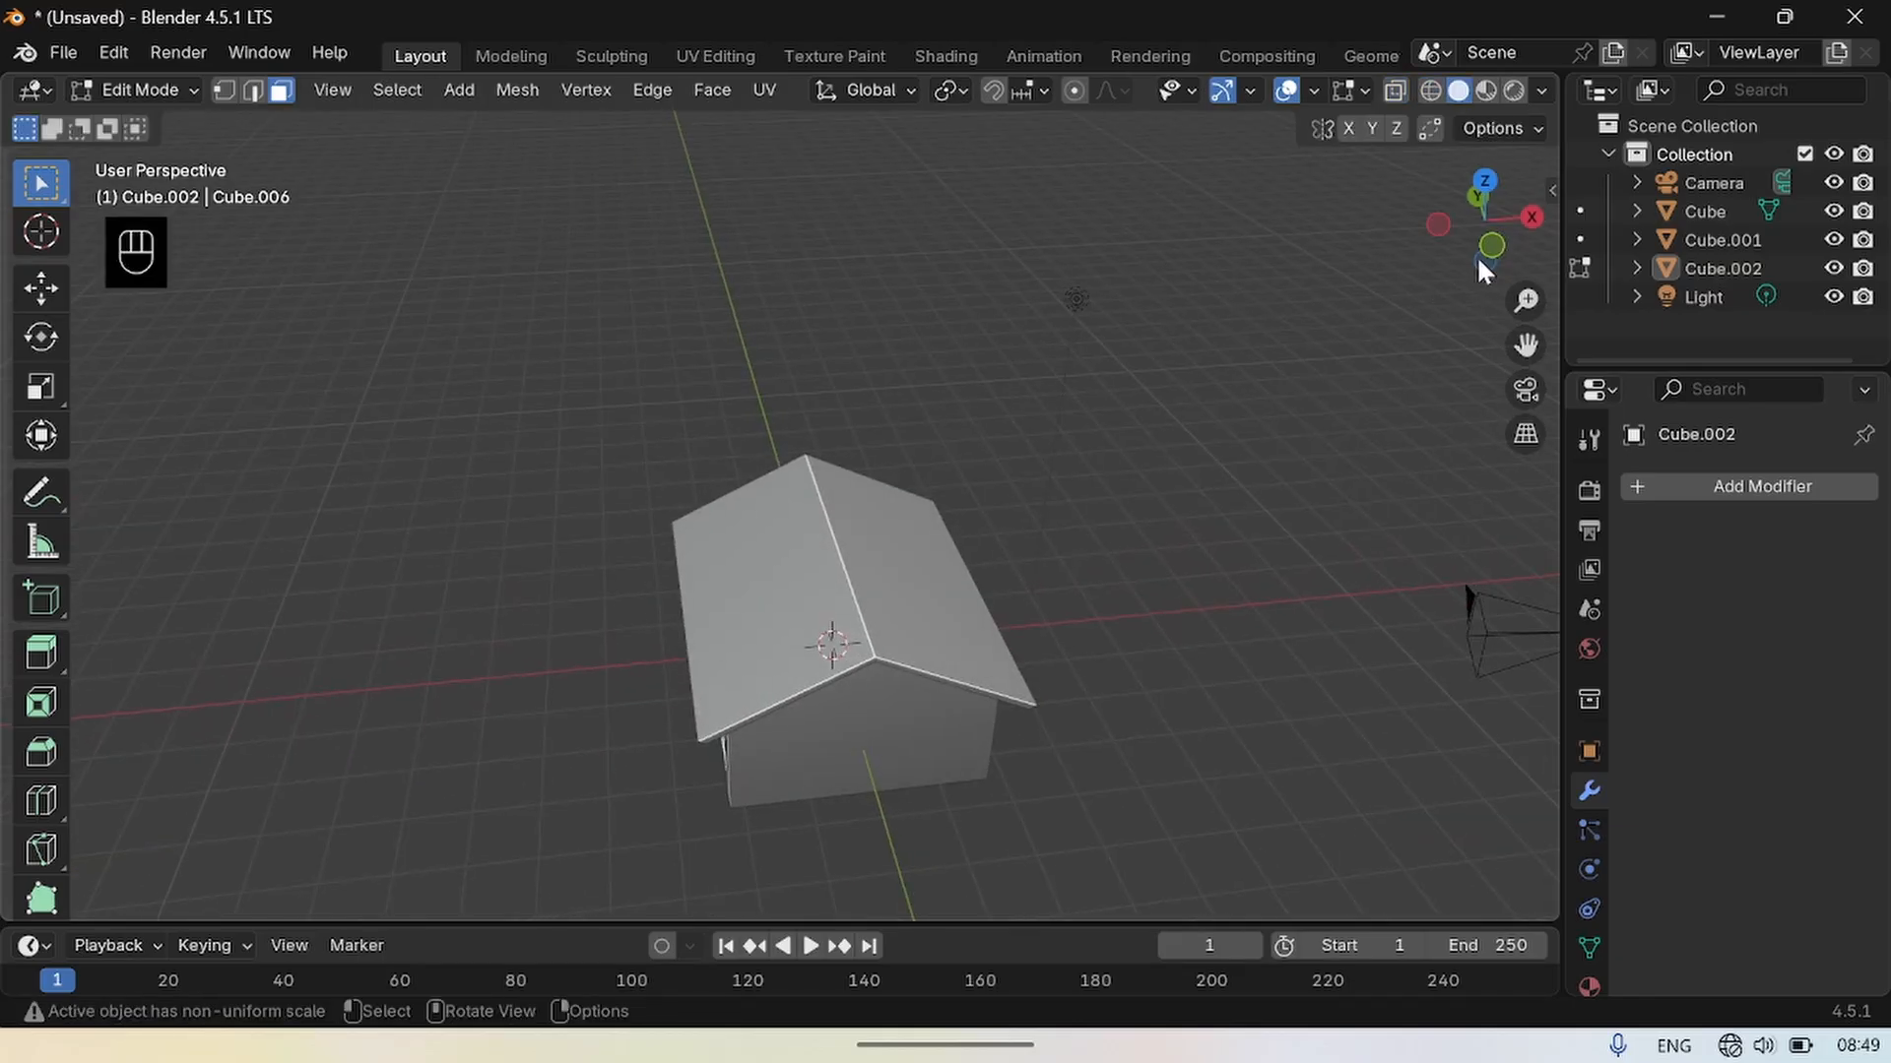
left_click(121, 88)
left_click(144, 121)
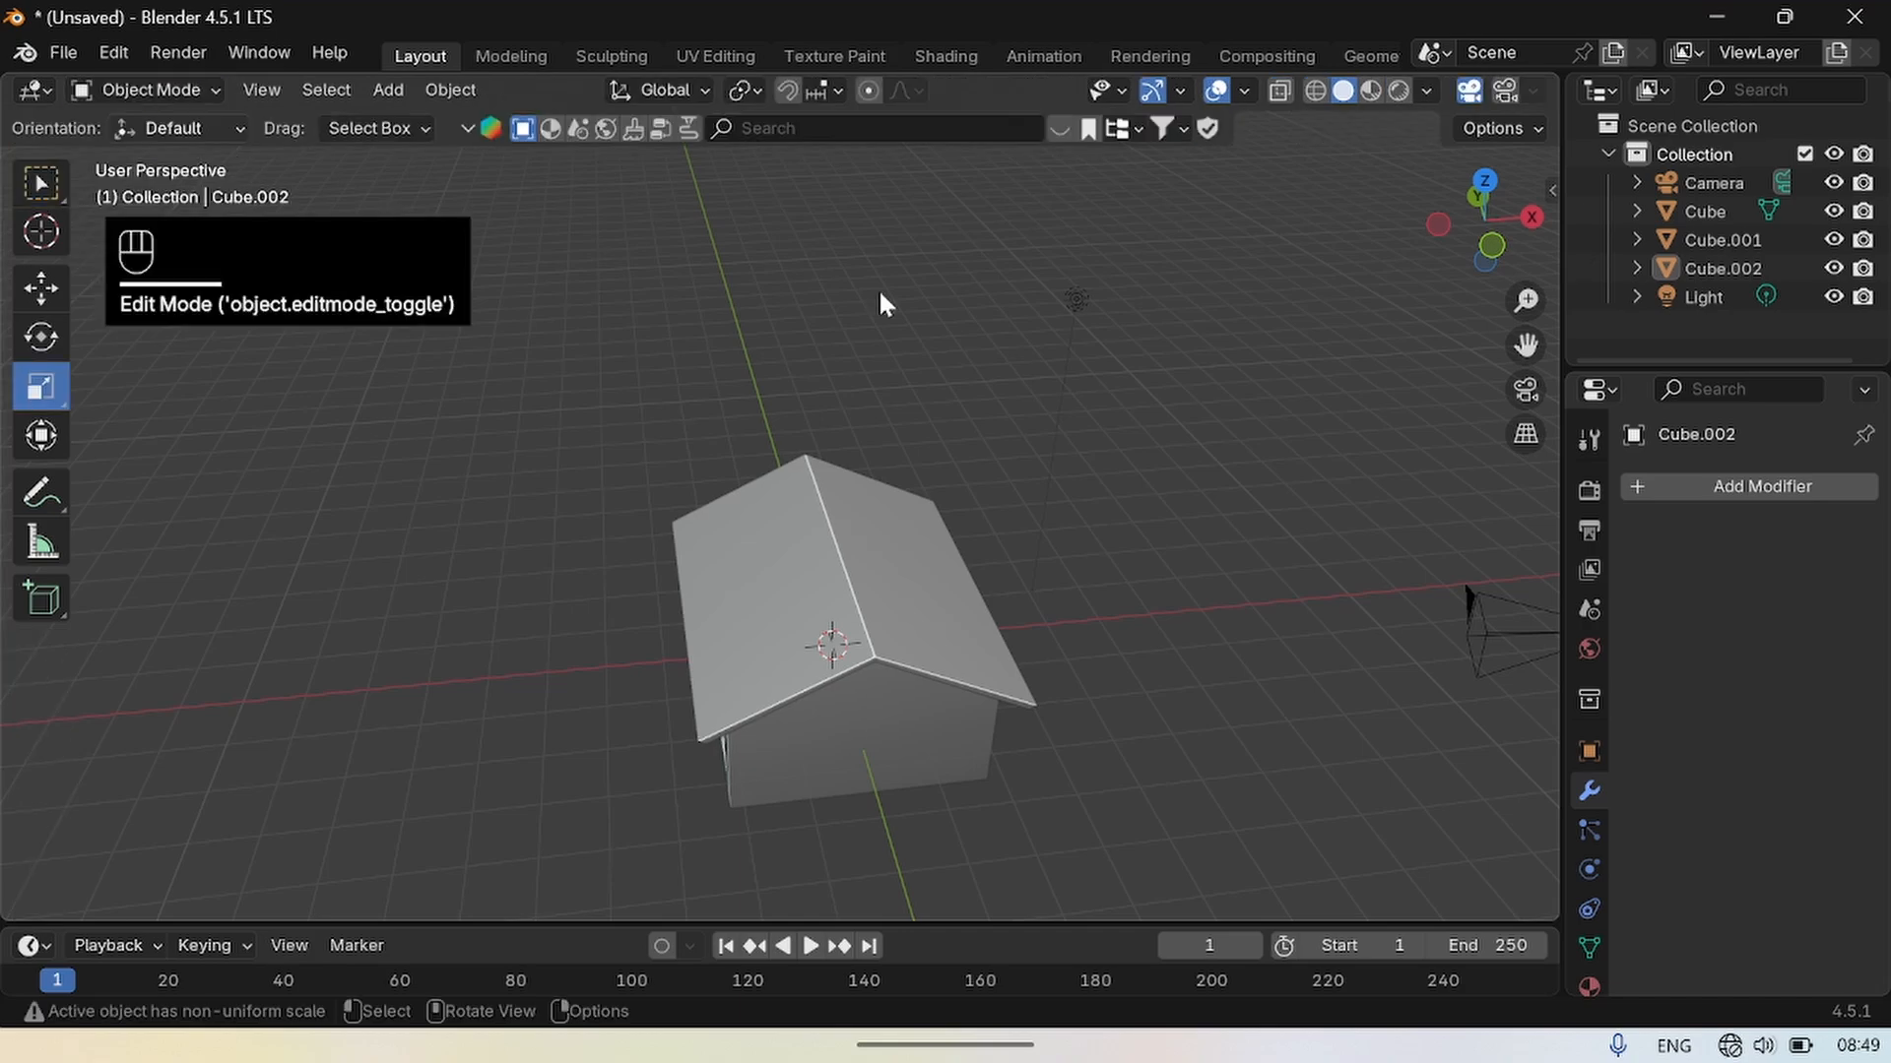
Move the capped pillar about 6.9 m along the global Y axis into the house.
left_click_drag(1479, 241, 1330, 254)
left_click(1267, 701)
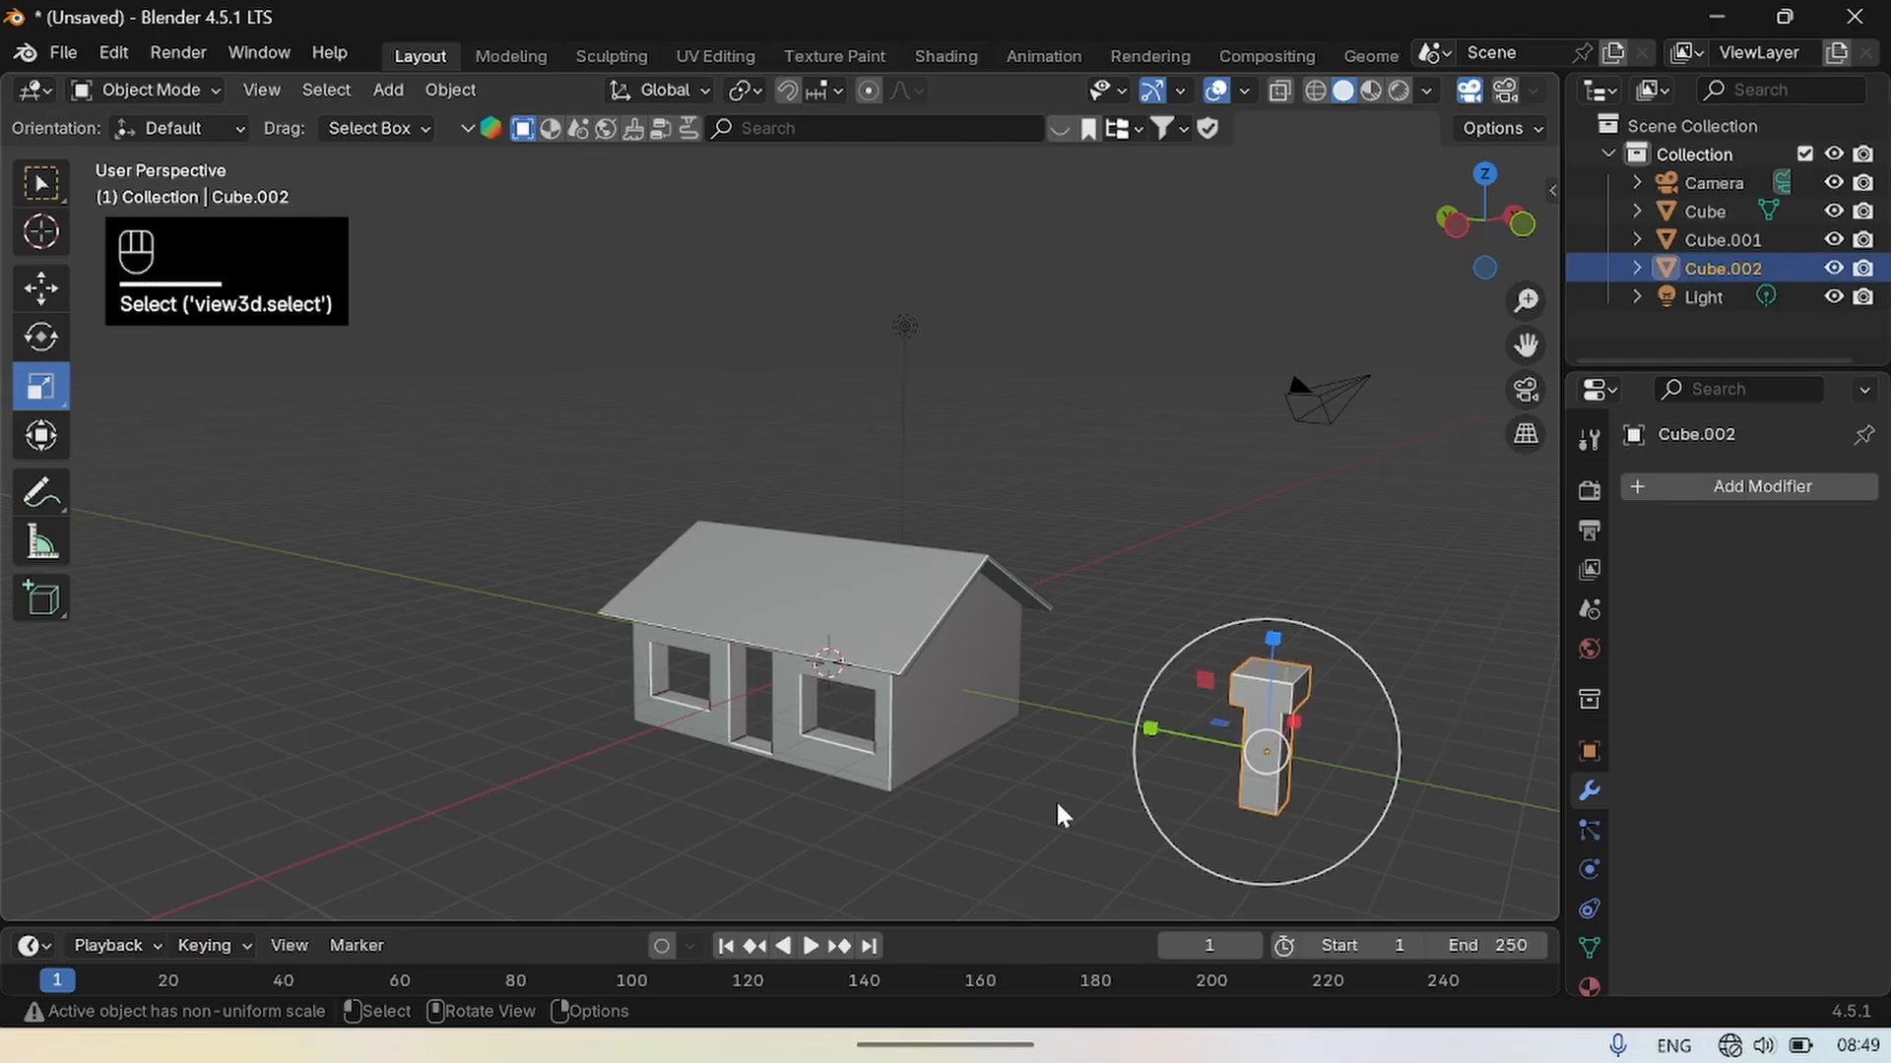
key("g")
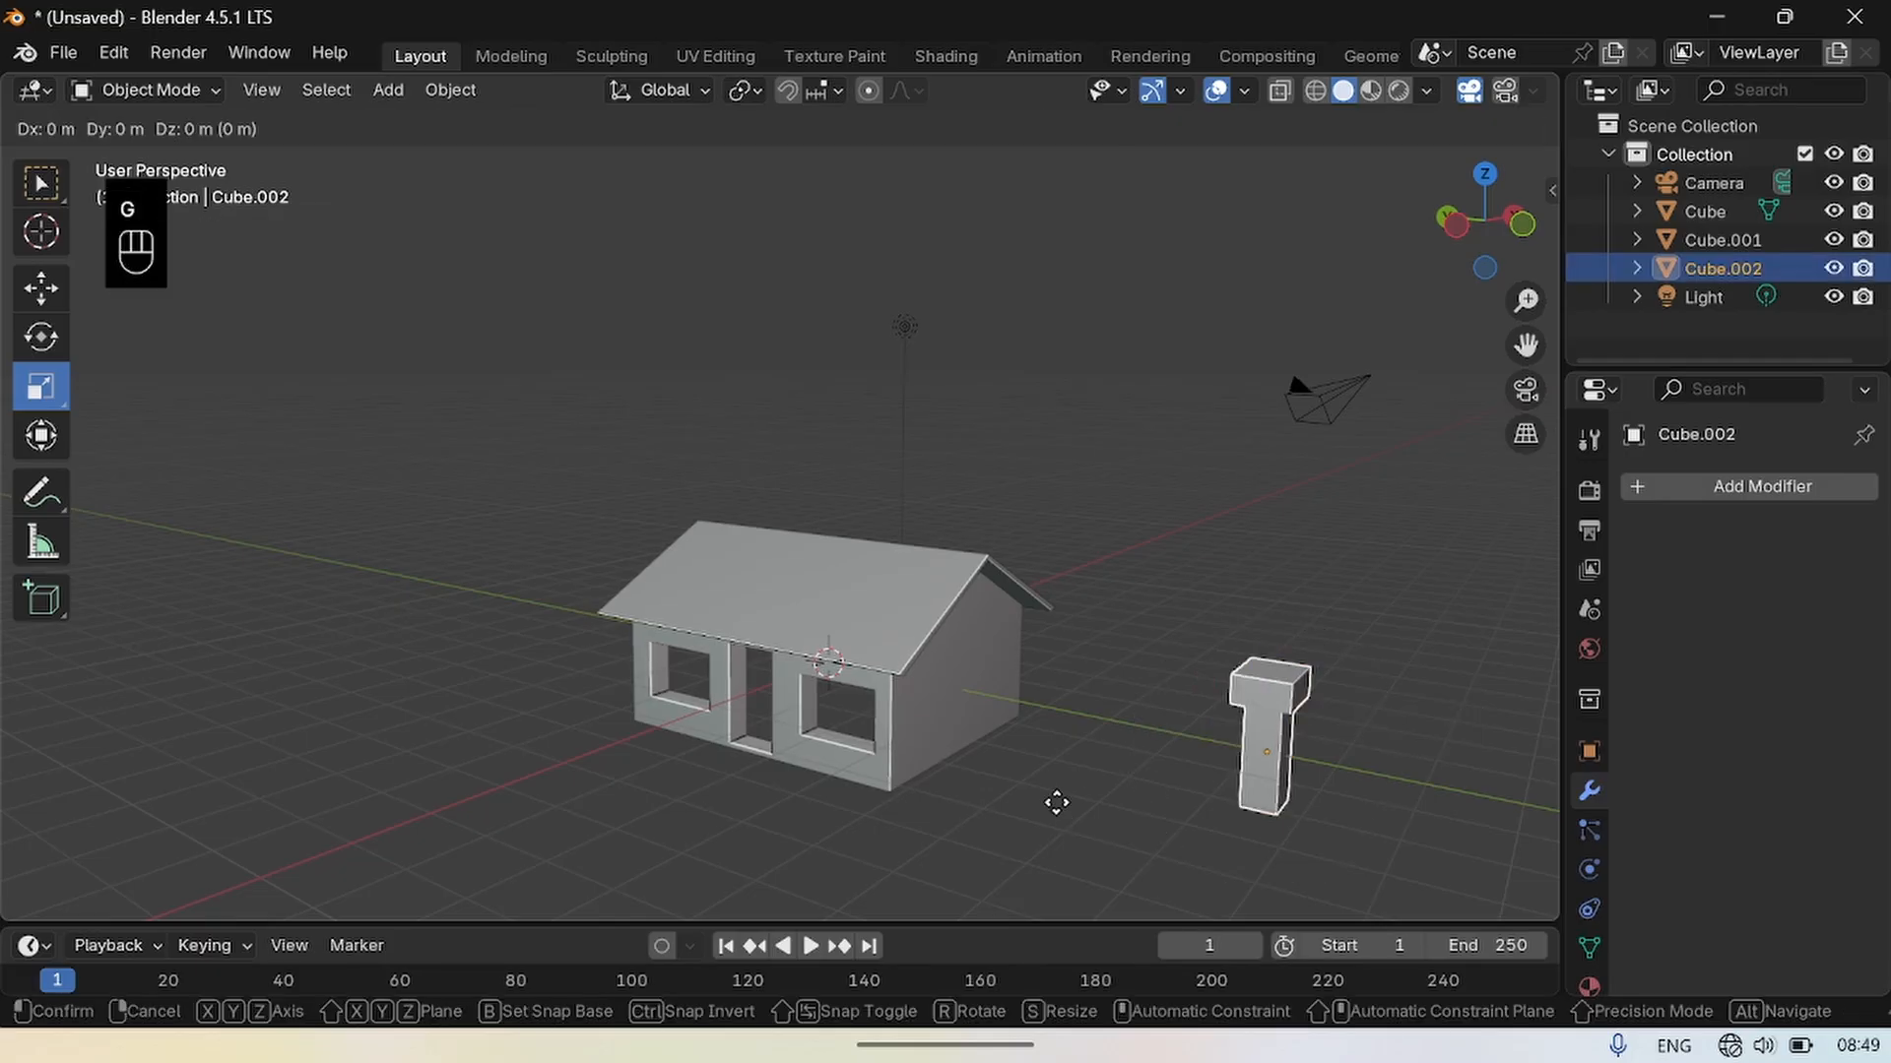
key("y")
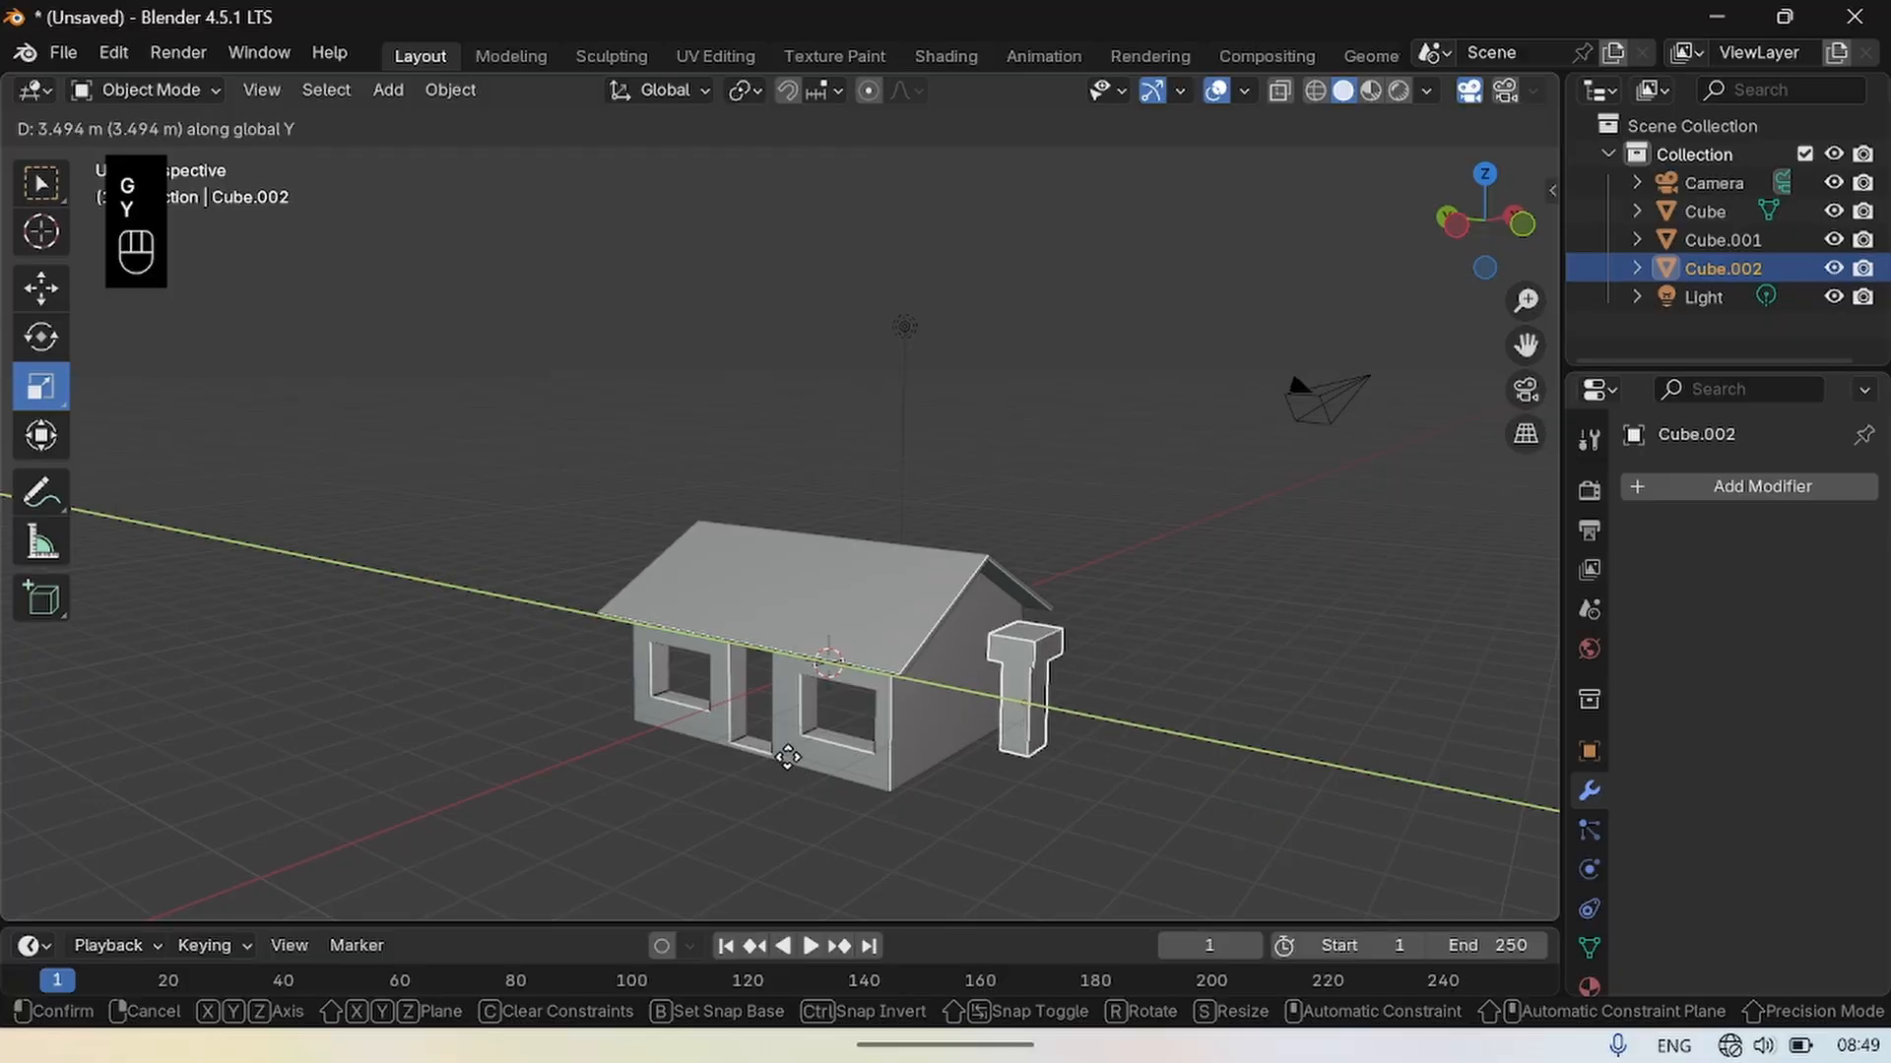
left_click(627, 731)
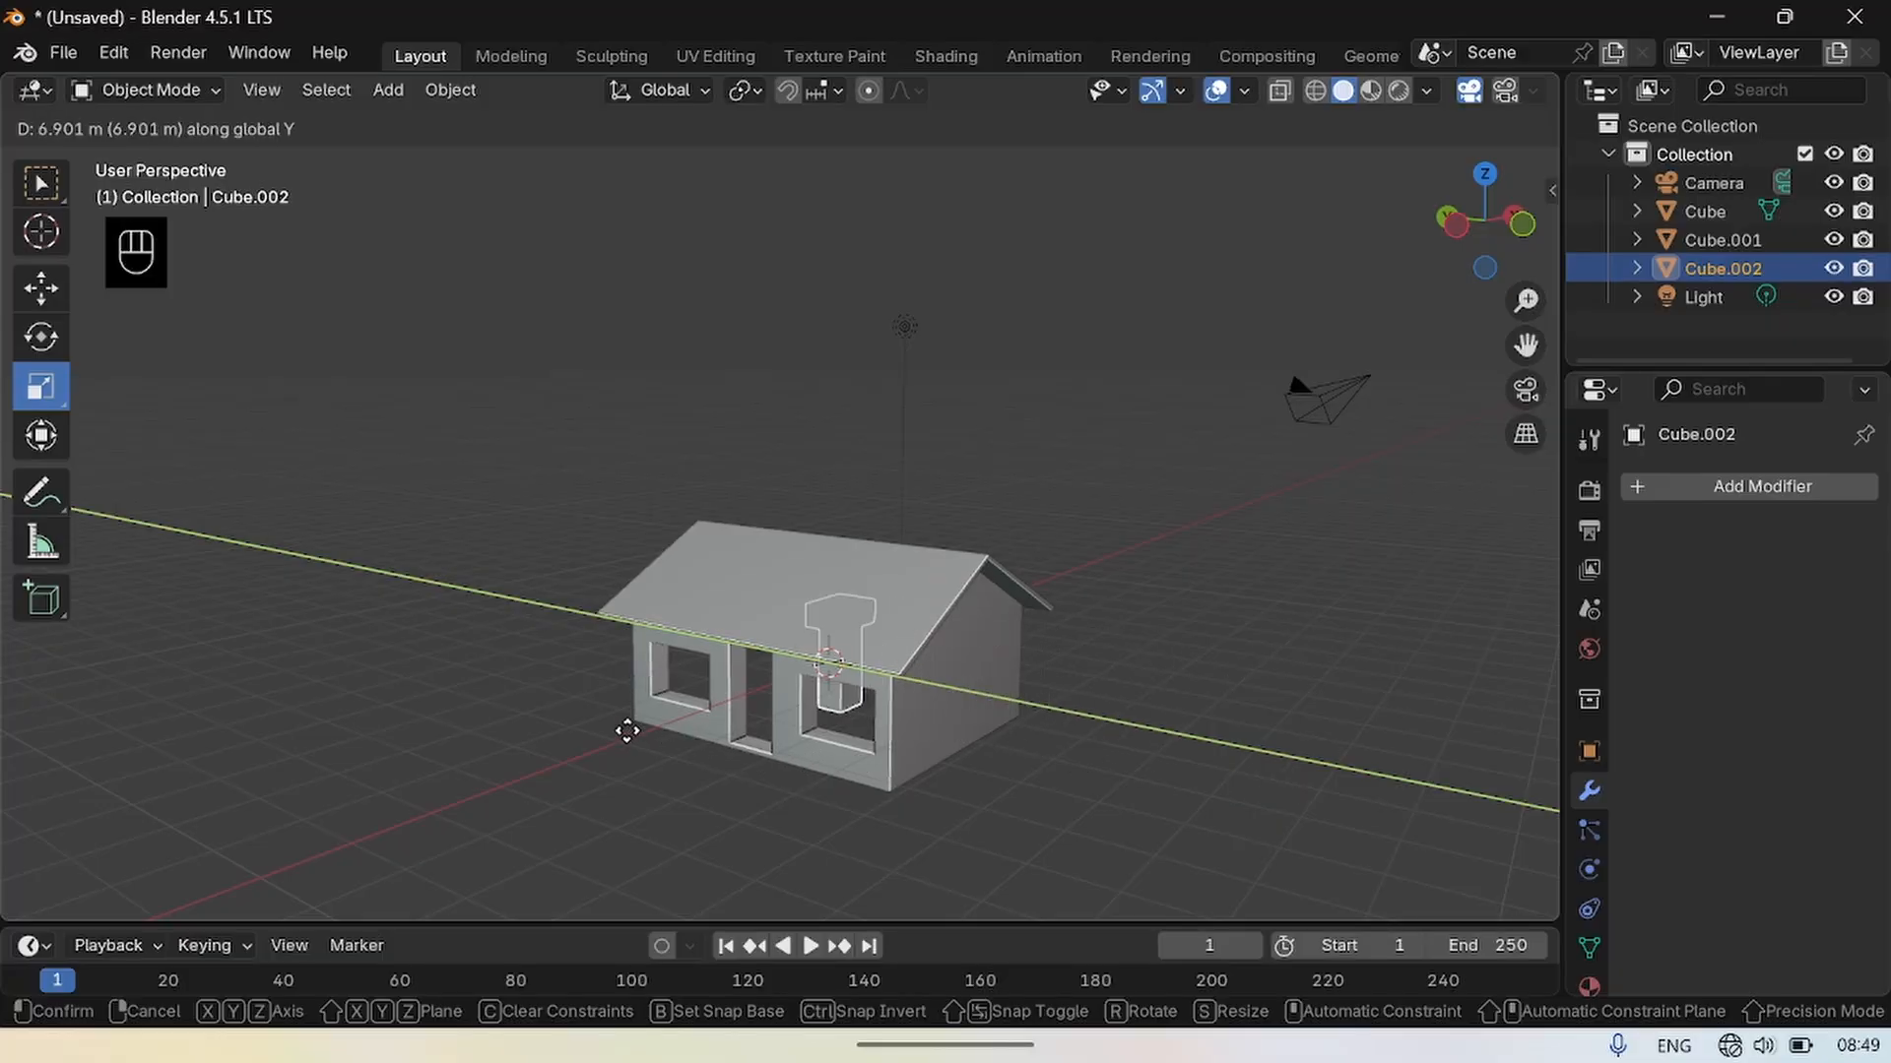
Raise the capped pillar about 1.69 m along the global Z axis so it stands through the roof as a chimney.
key("g")
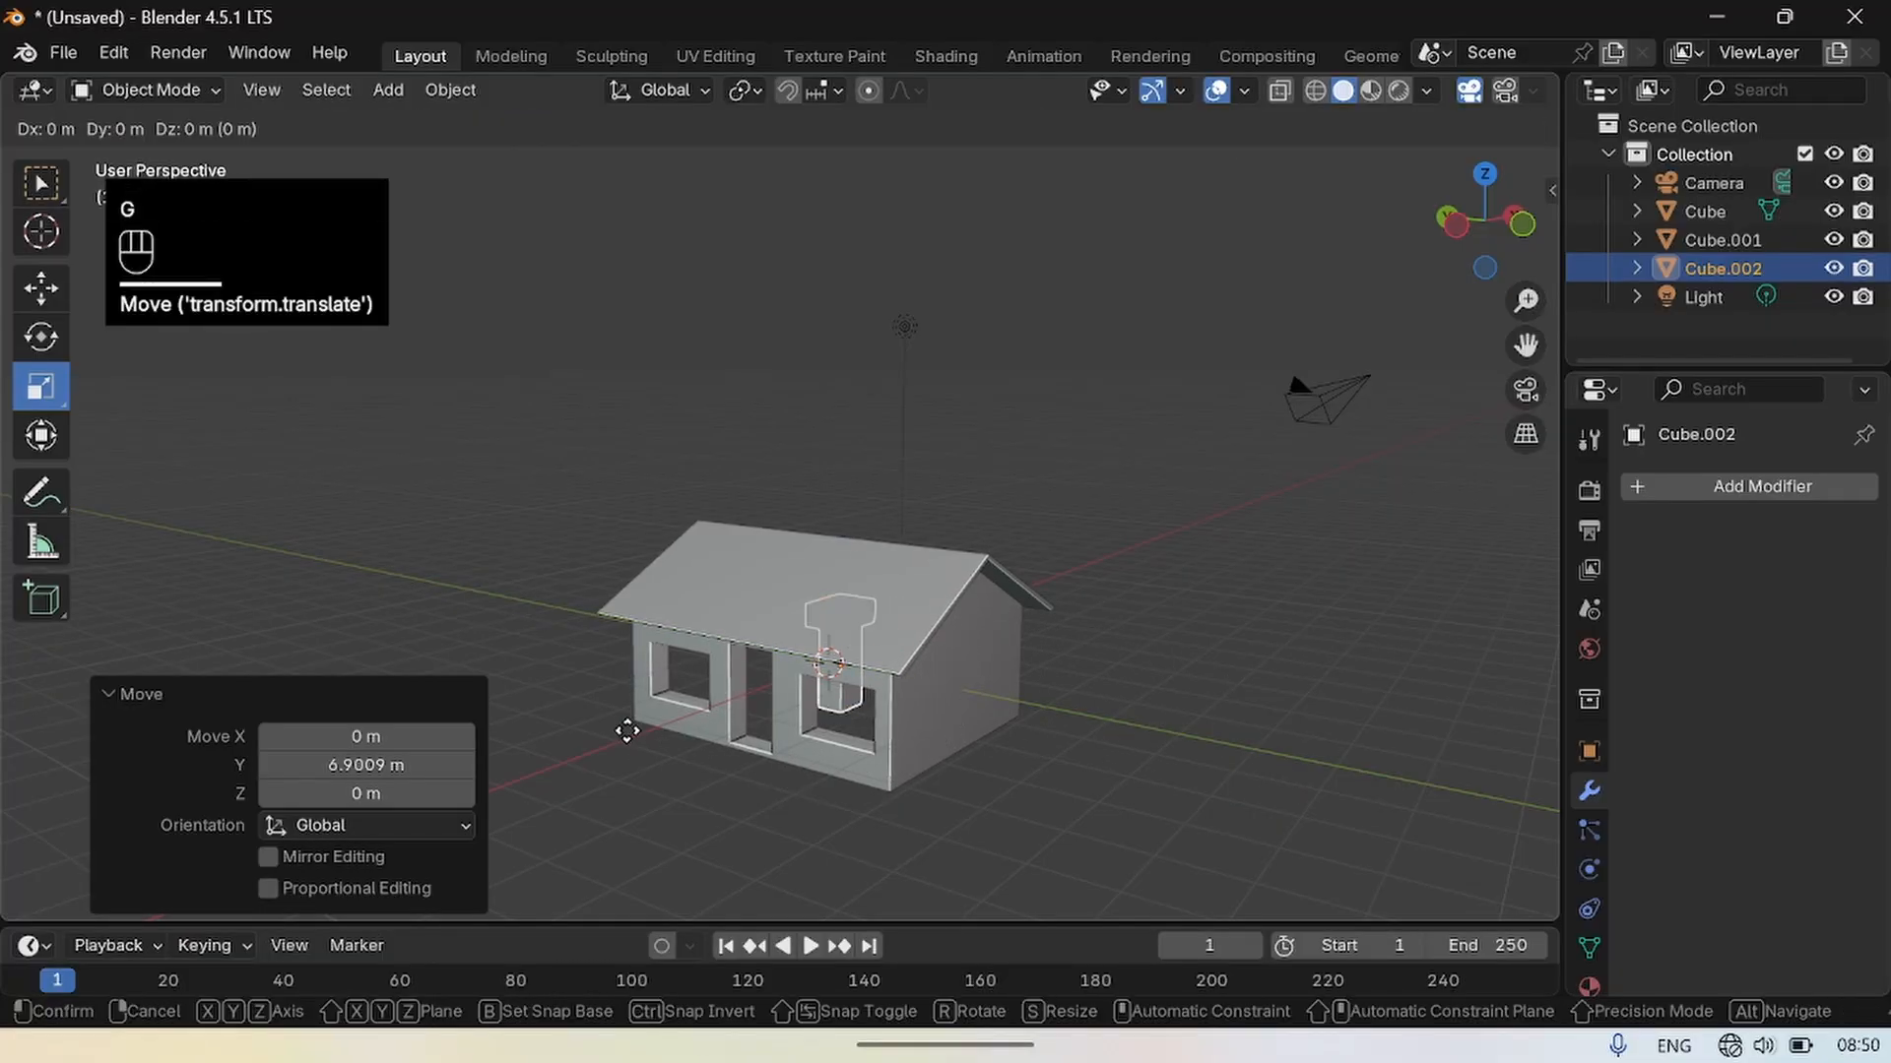
key("z")
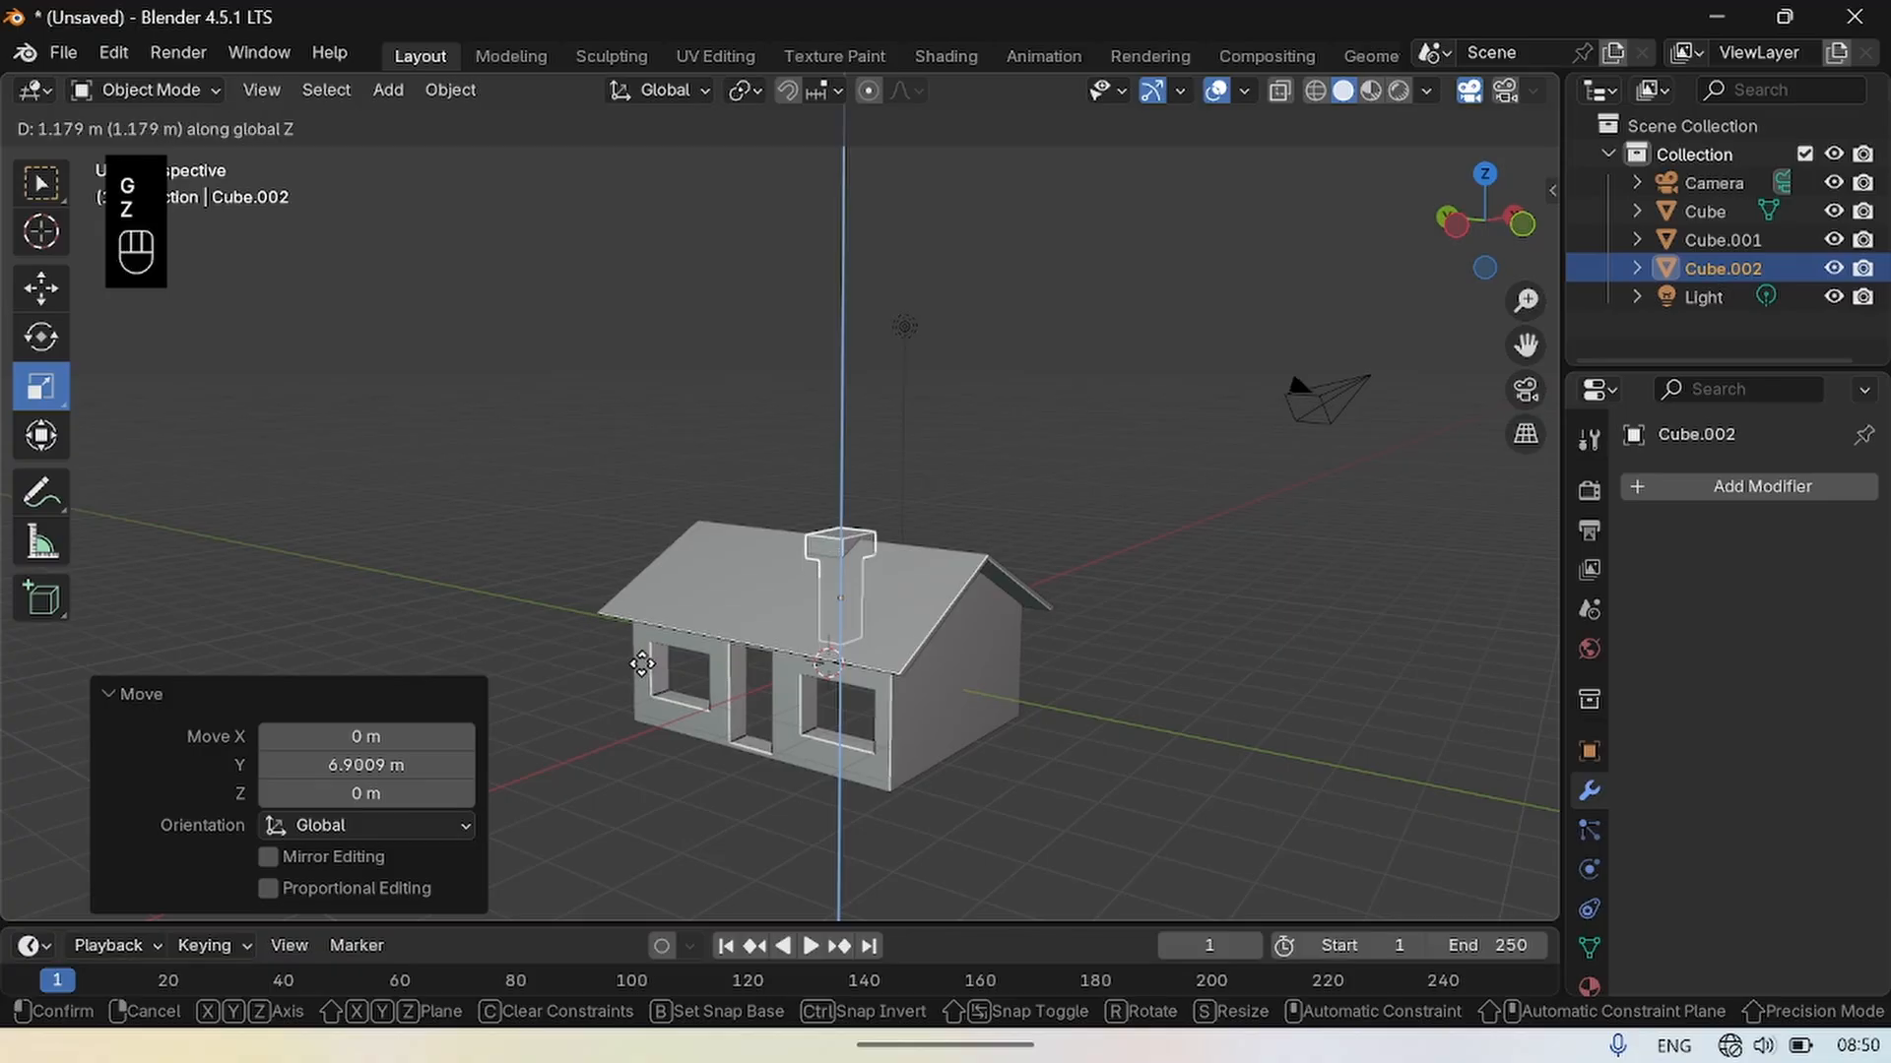
left_click(645, 638)
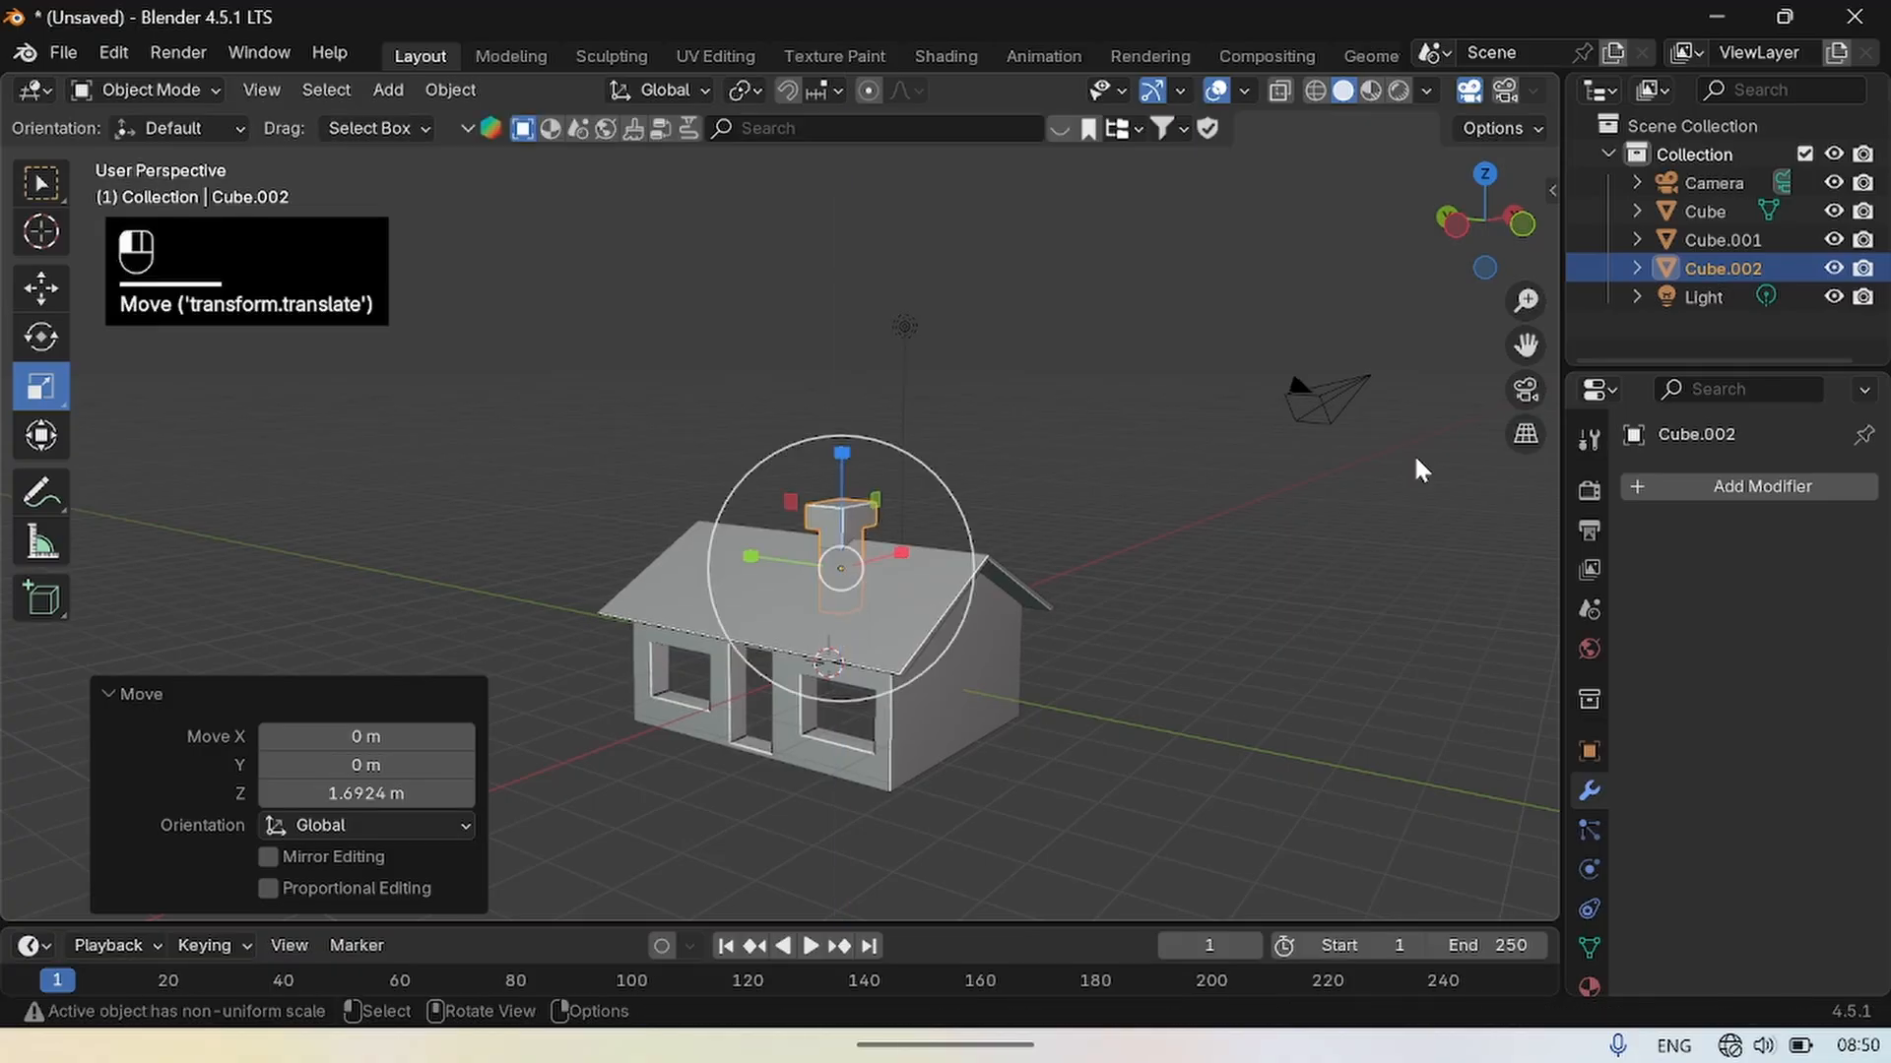
Add a 2 m mesh plane at the world origin.
mouse_move(1474, 279)
left_mouse_down()
mouse_move(1422, 405)
mouse_move(1444, 464)
mouse_move(1463, 281)
left_mouse_up()
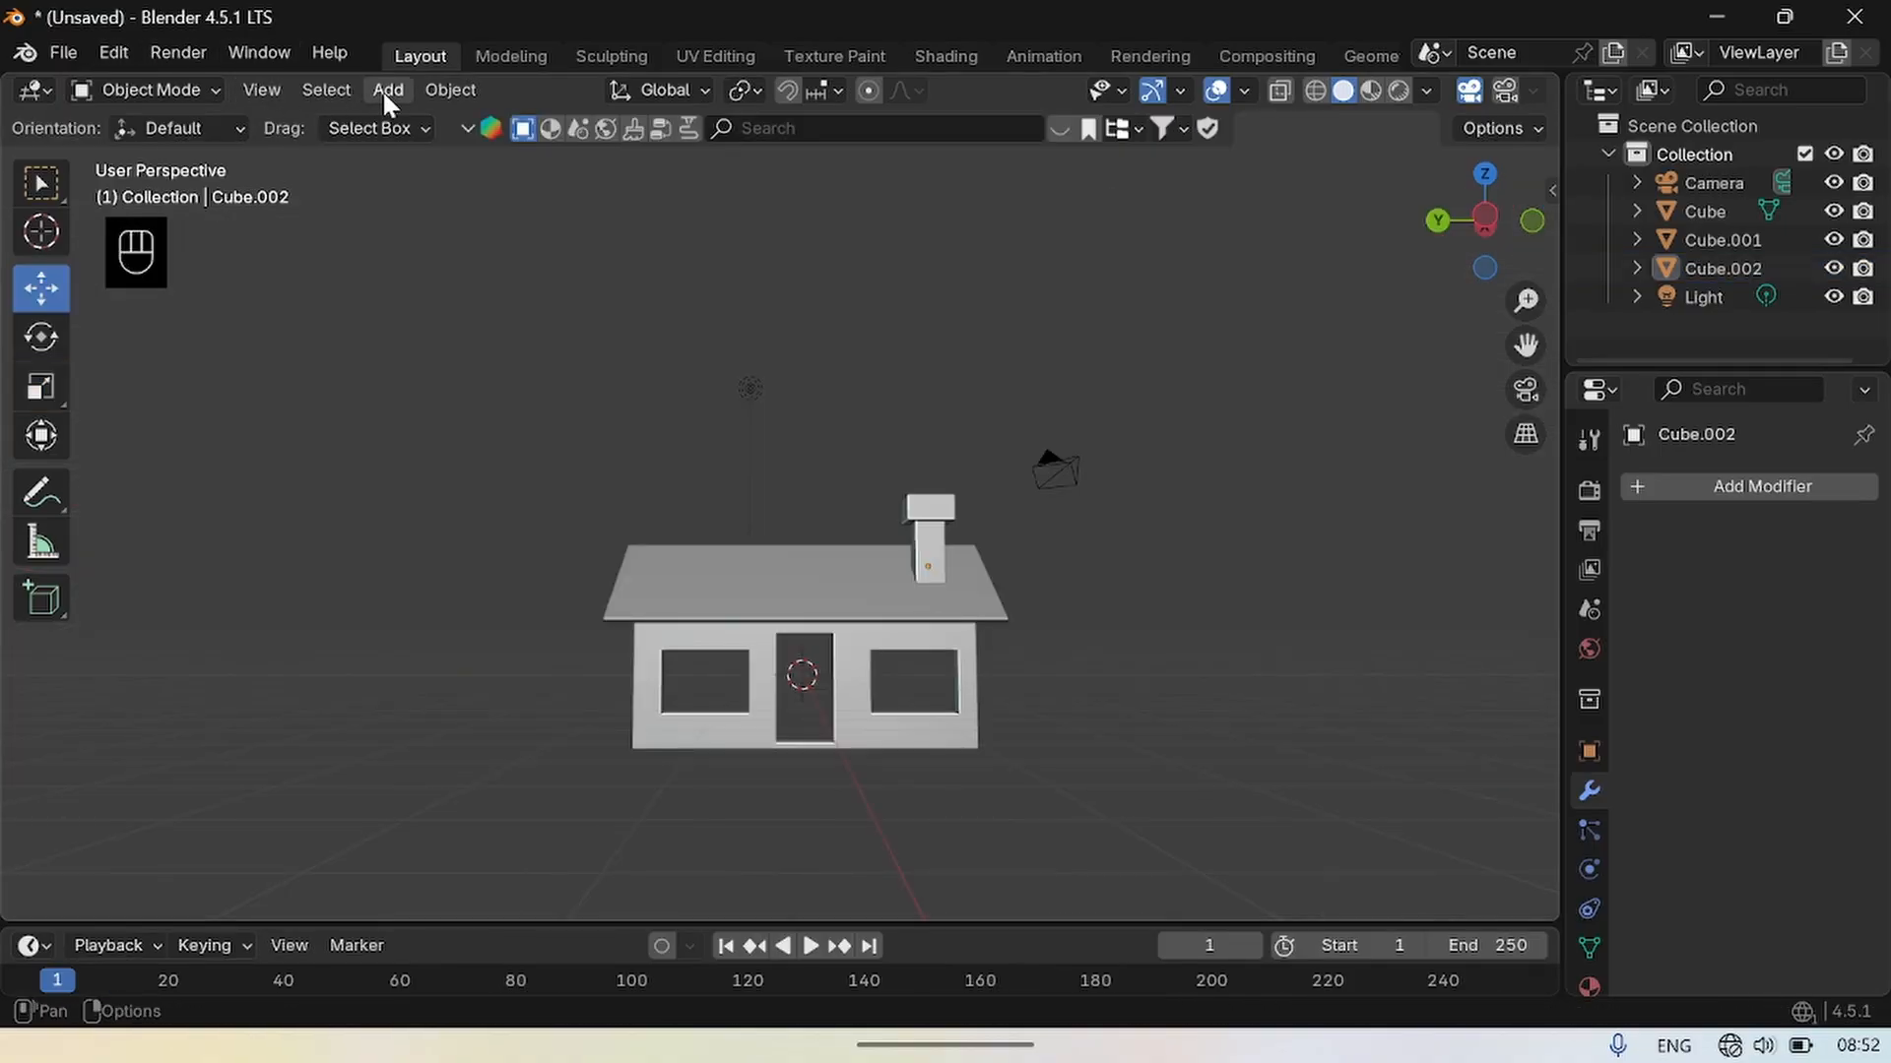
left_click(387, 91)
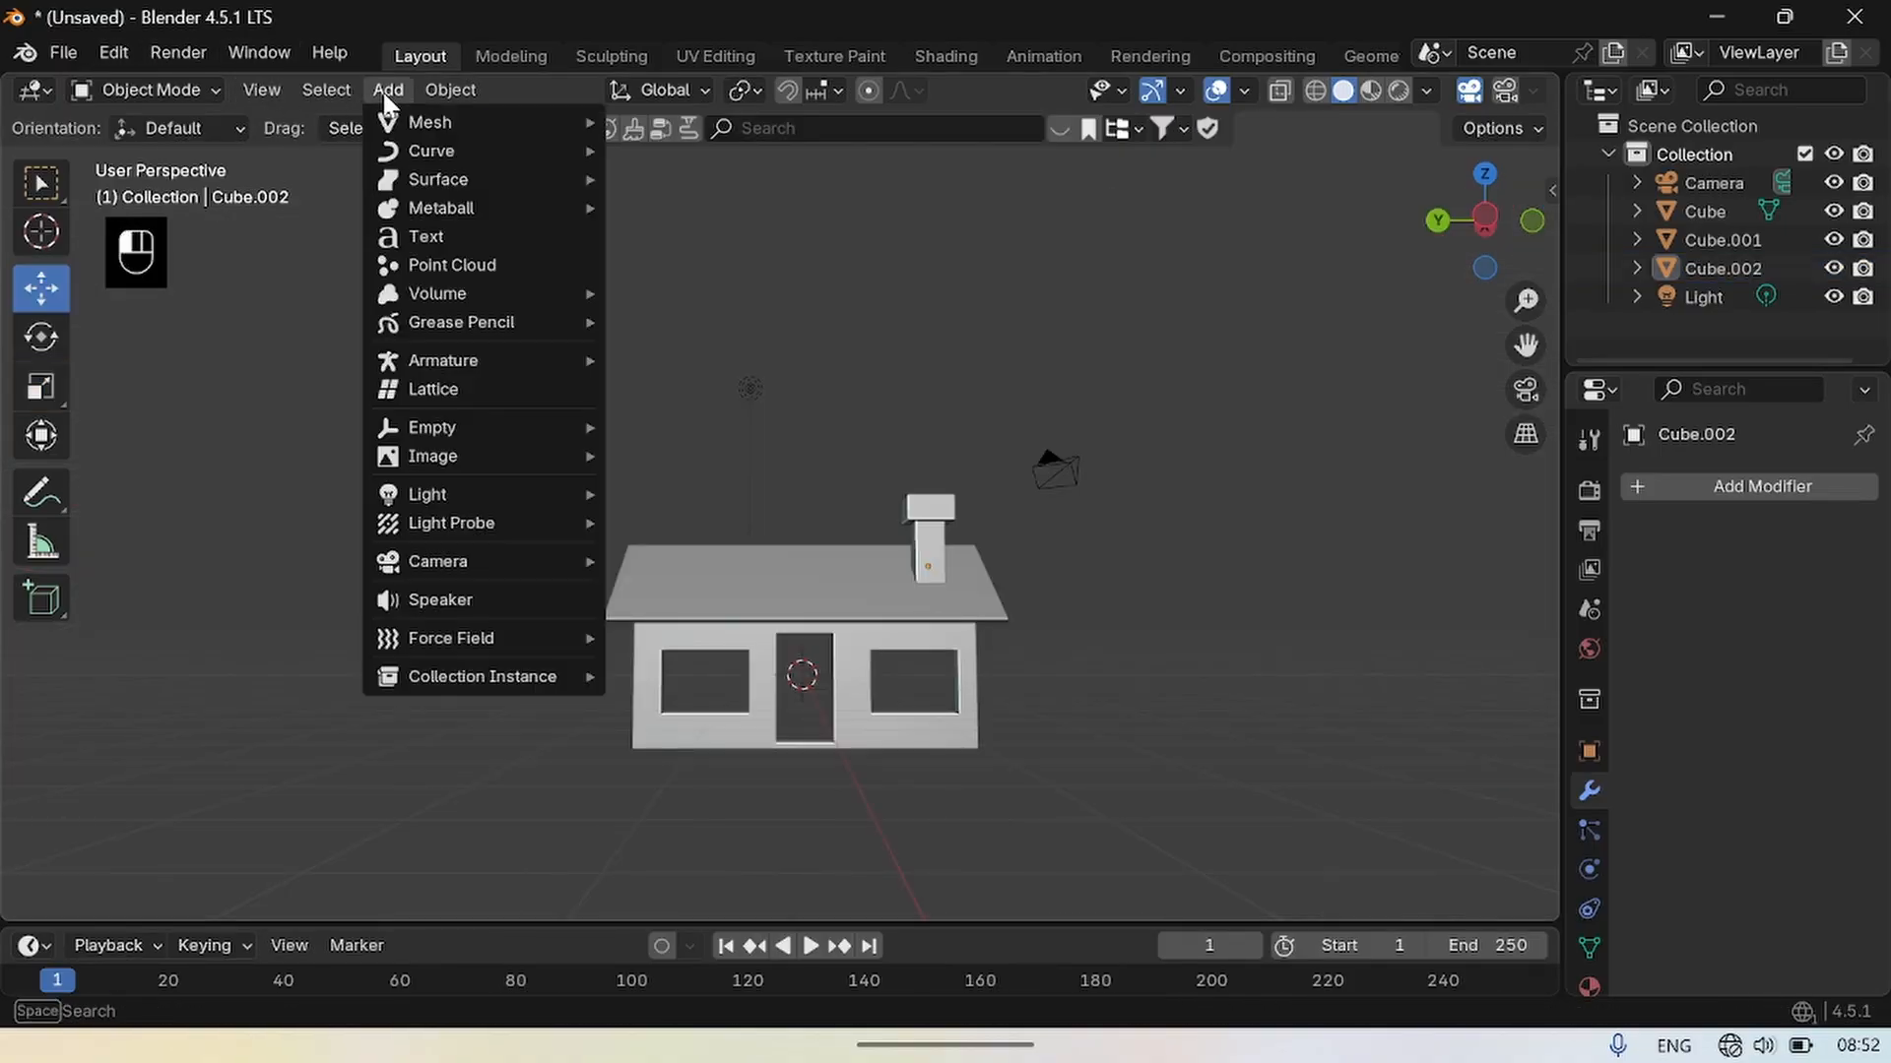
mouse_move(442, 128)
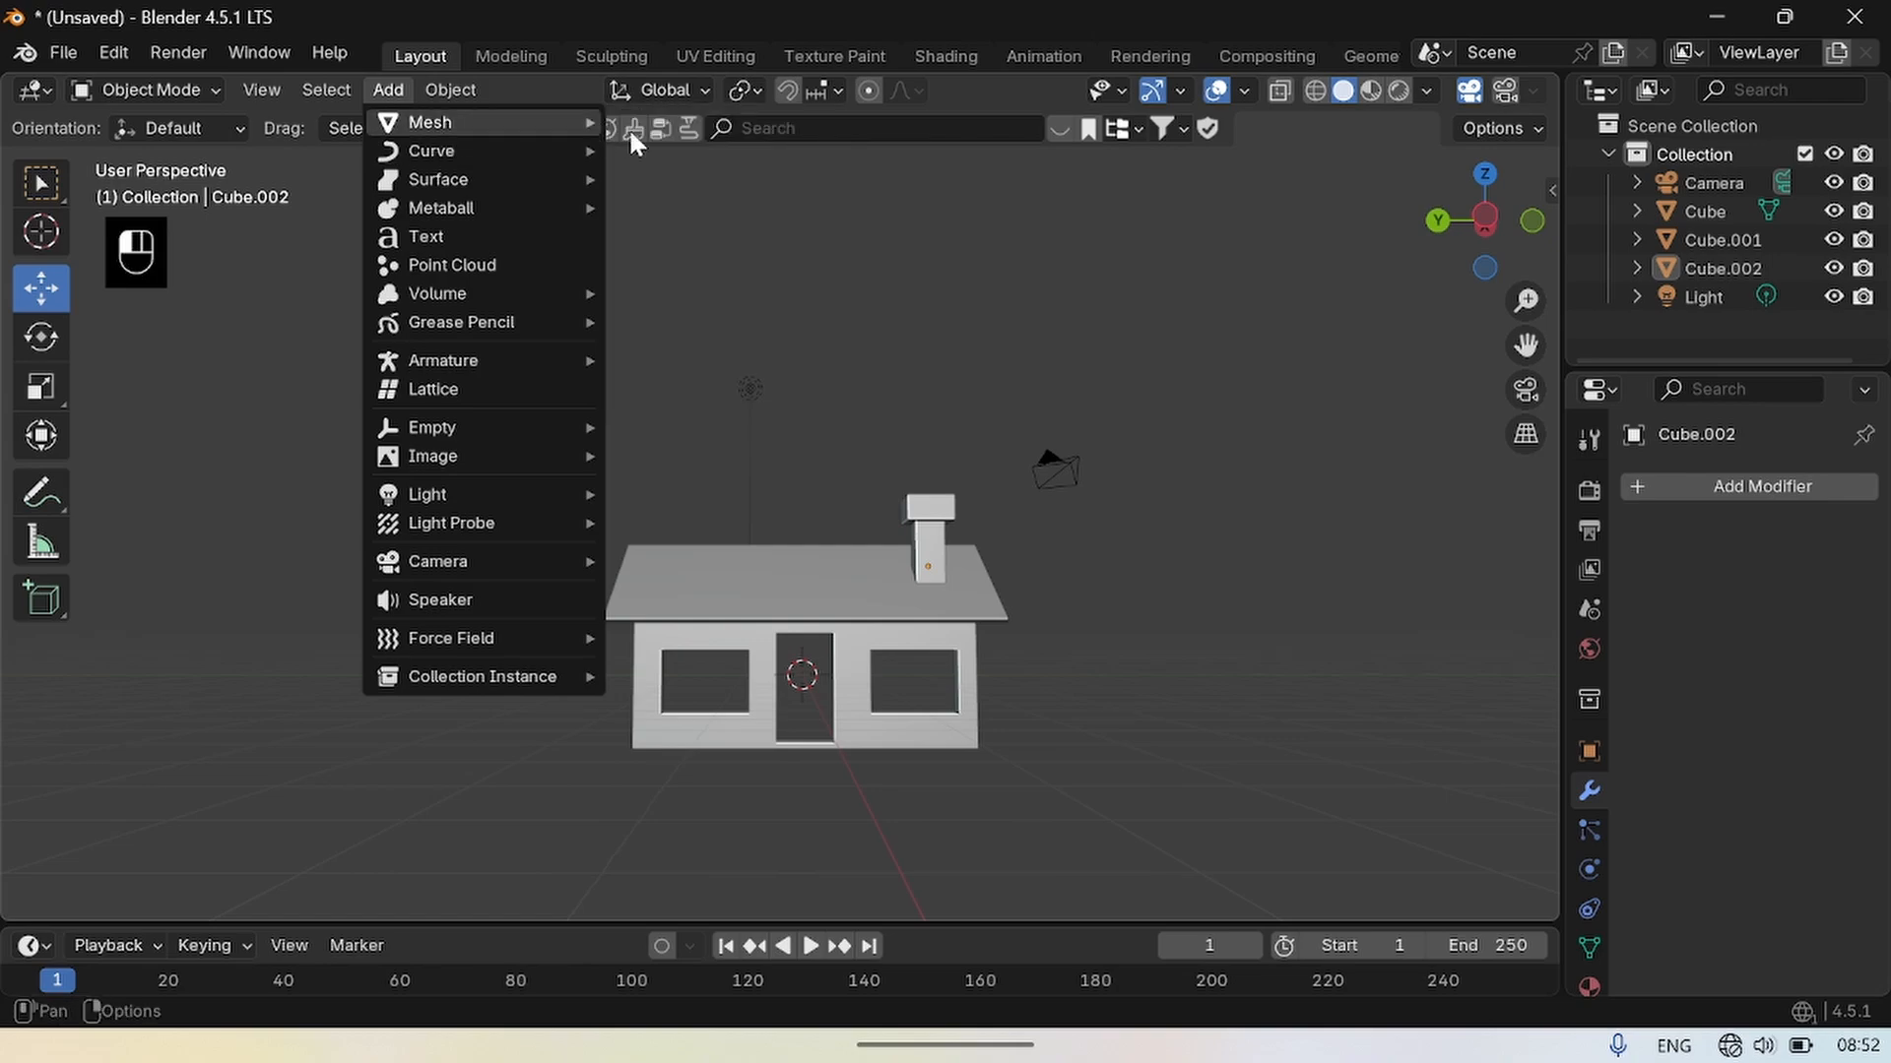
left_click(689, 120)
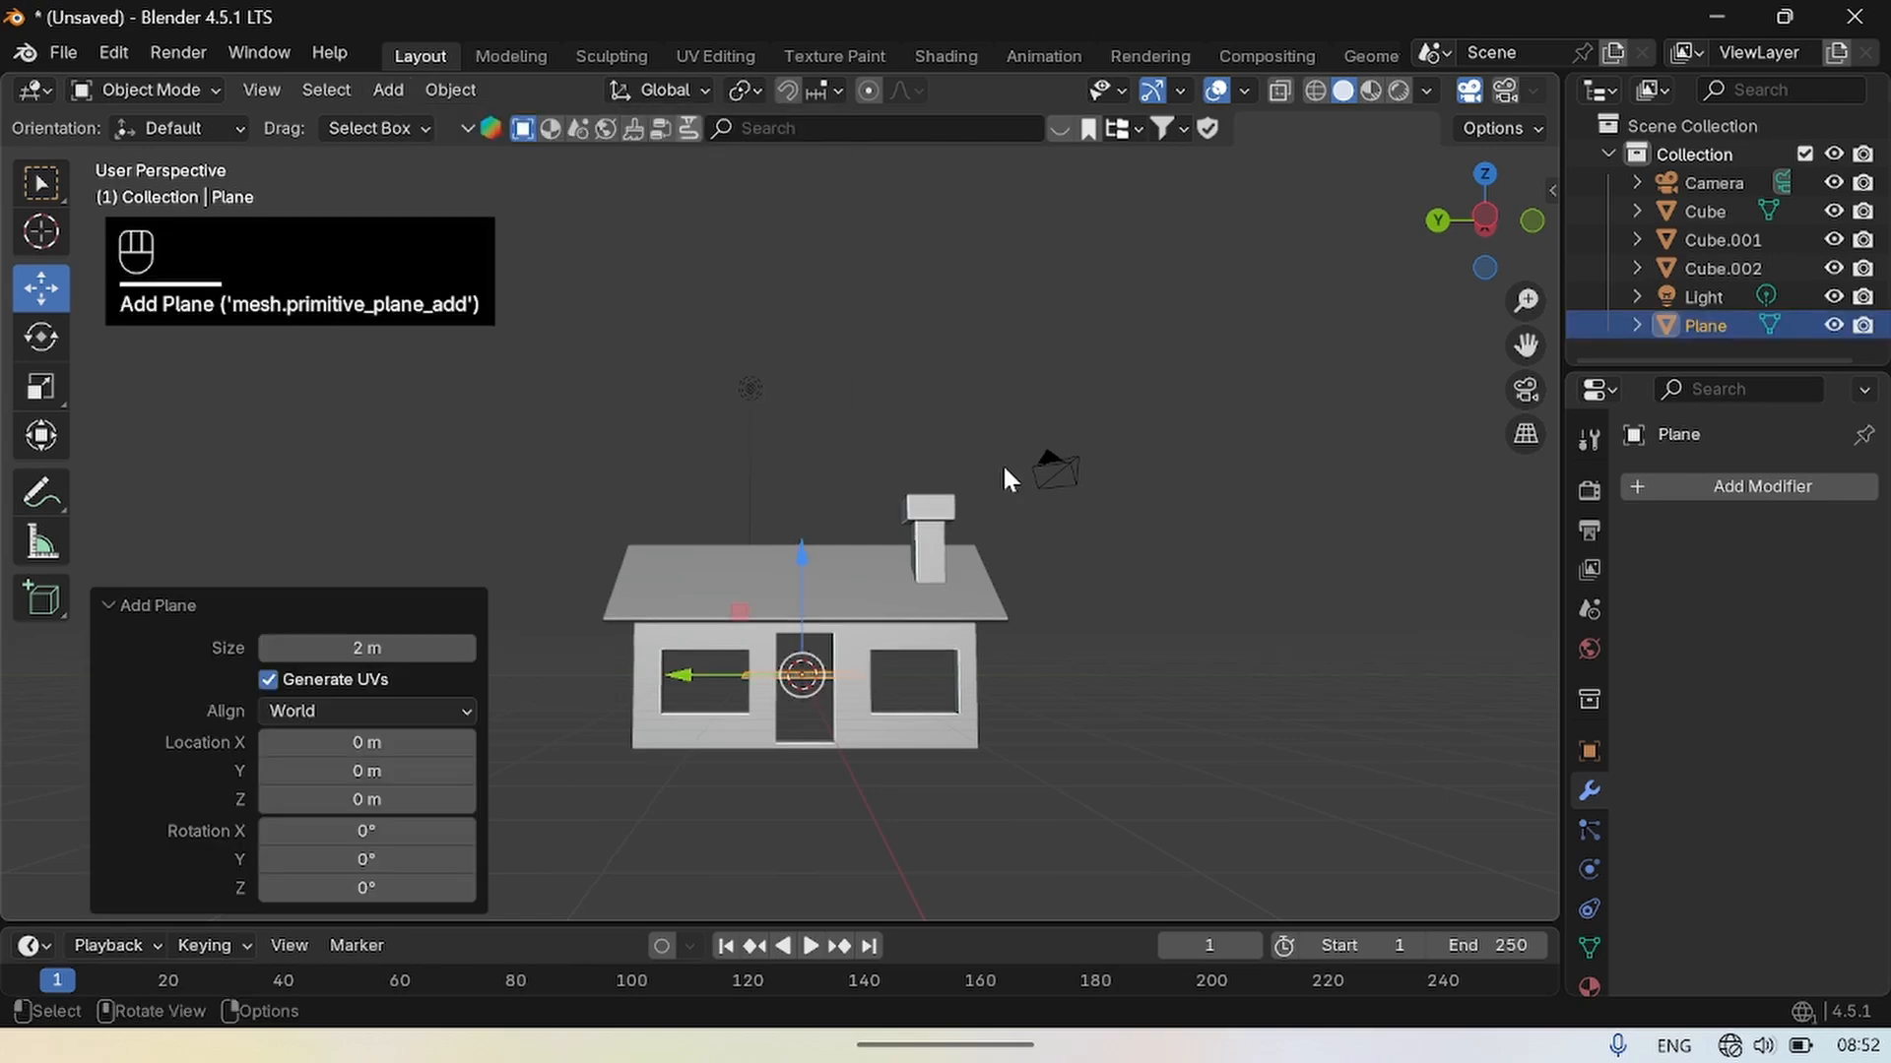
Move the plane along the global Y axis and about -4.774 m along global X, out to the front window beside the door.
mouse_move(1484, 219)
left_mouse_down()
mouse_move(1447, 227)
mouse_move(1483, 226)
left_mouse_up()
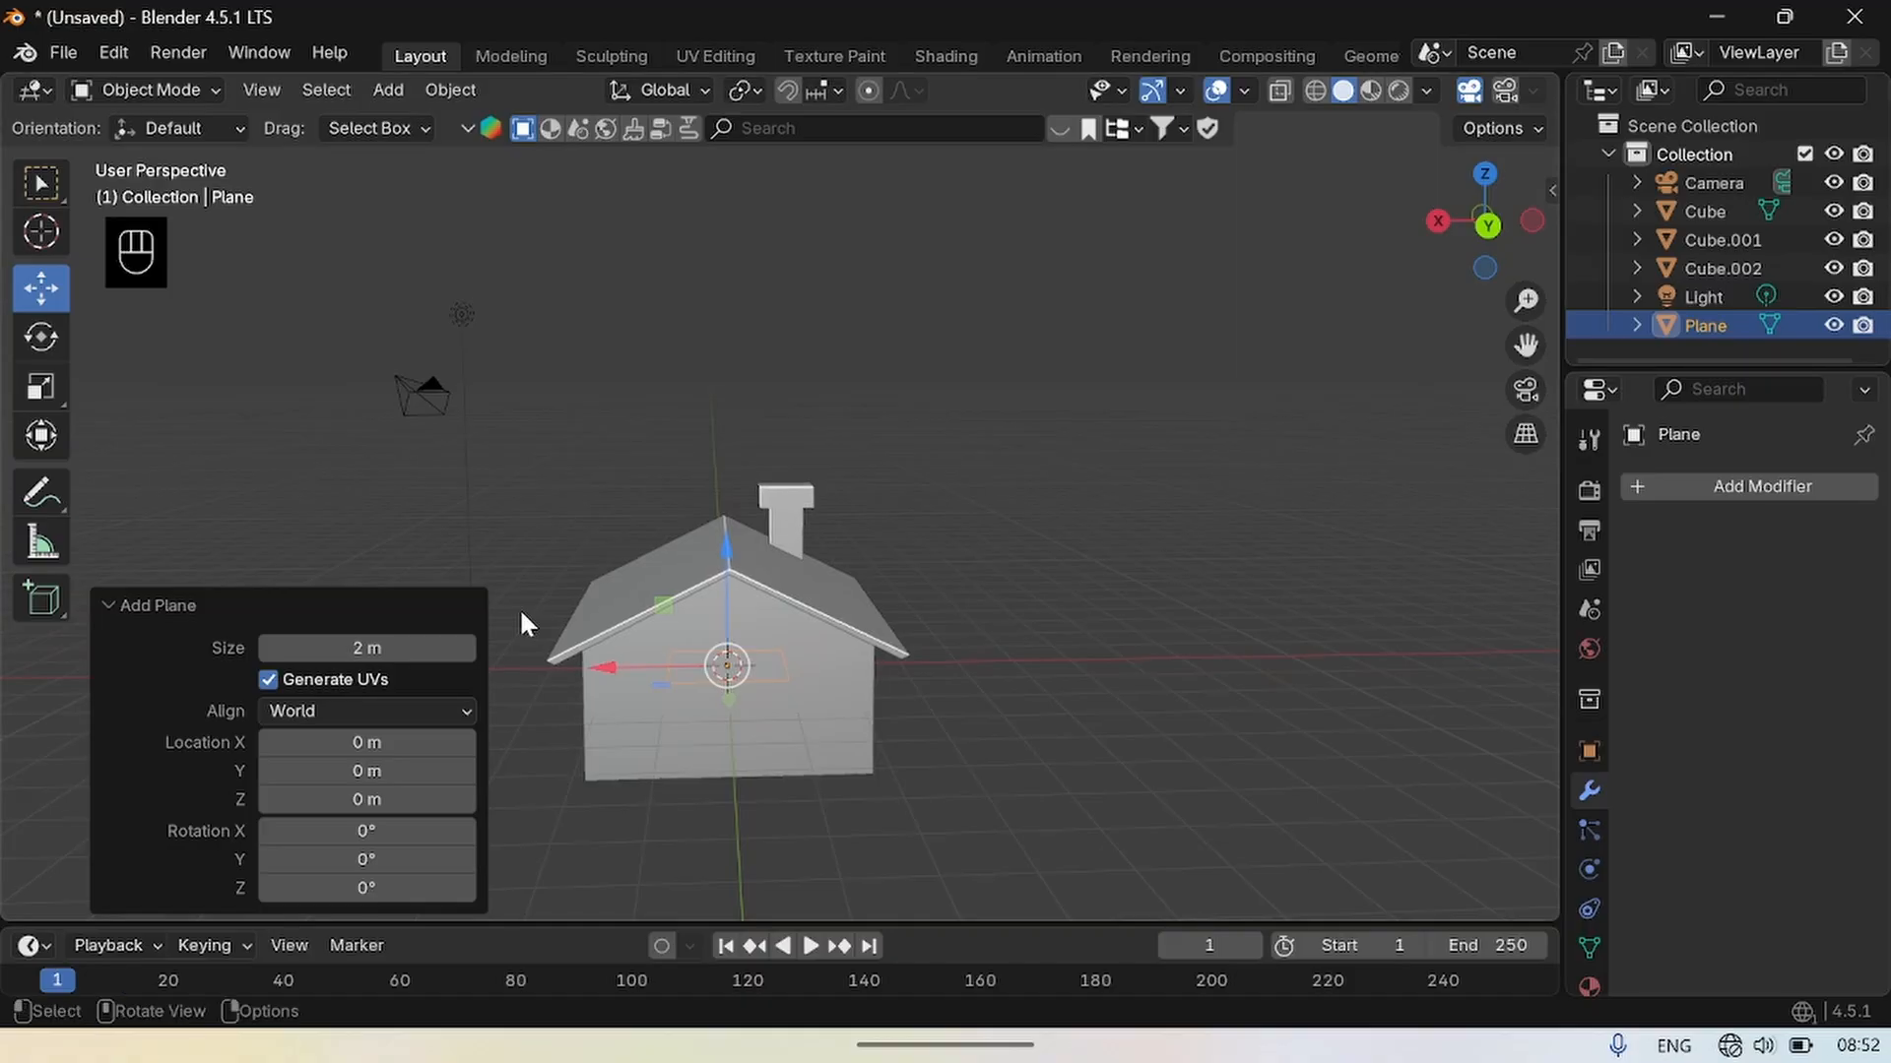
key("g")
key("y")
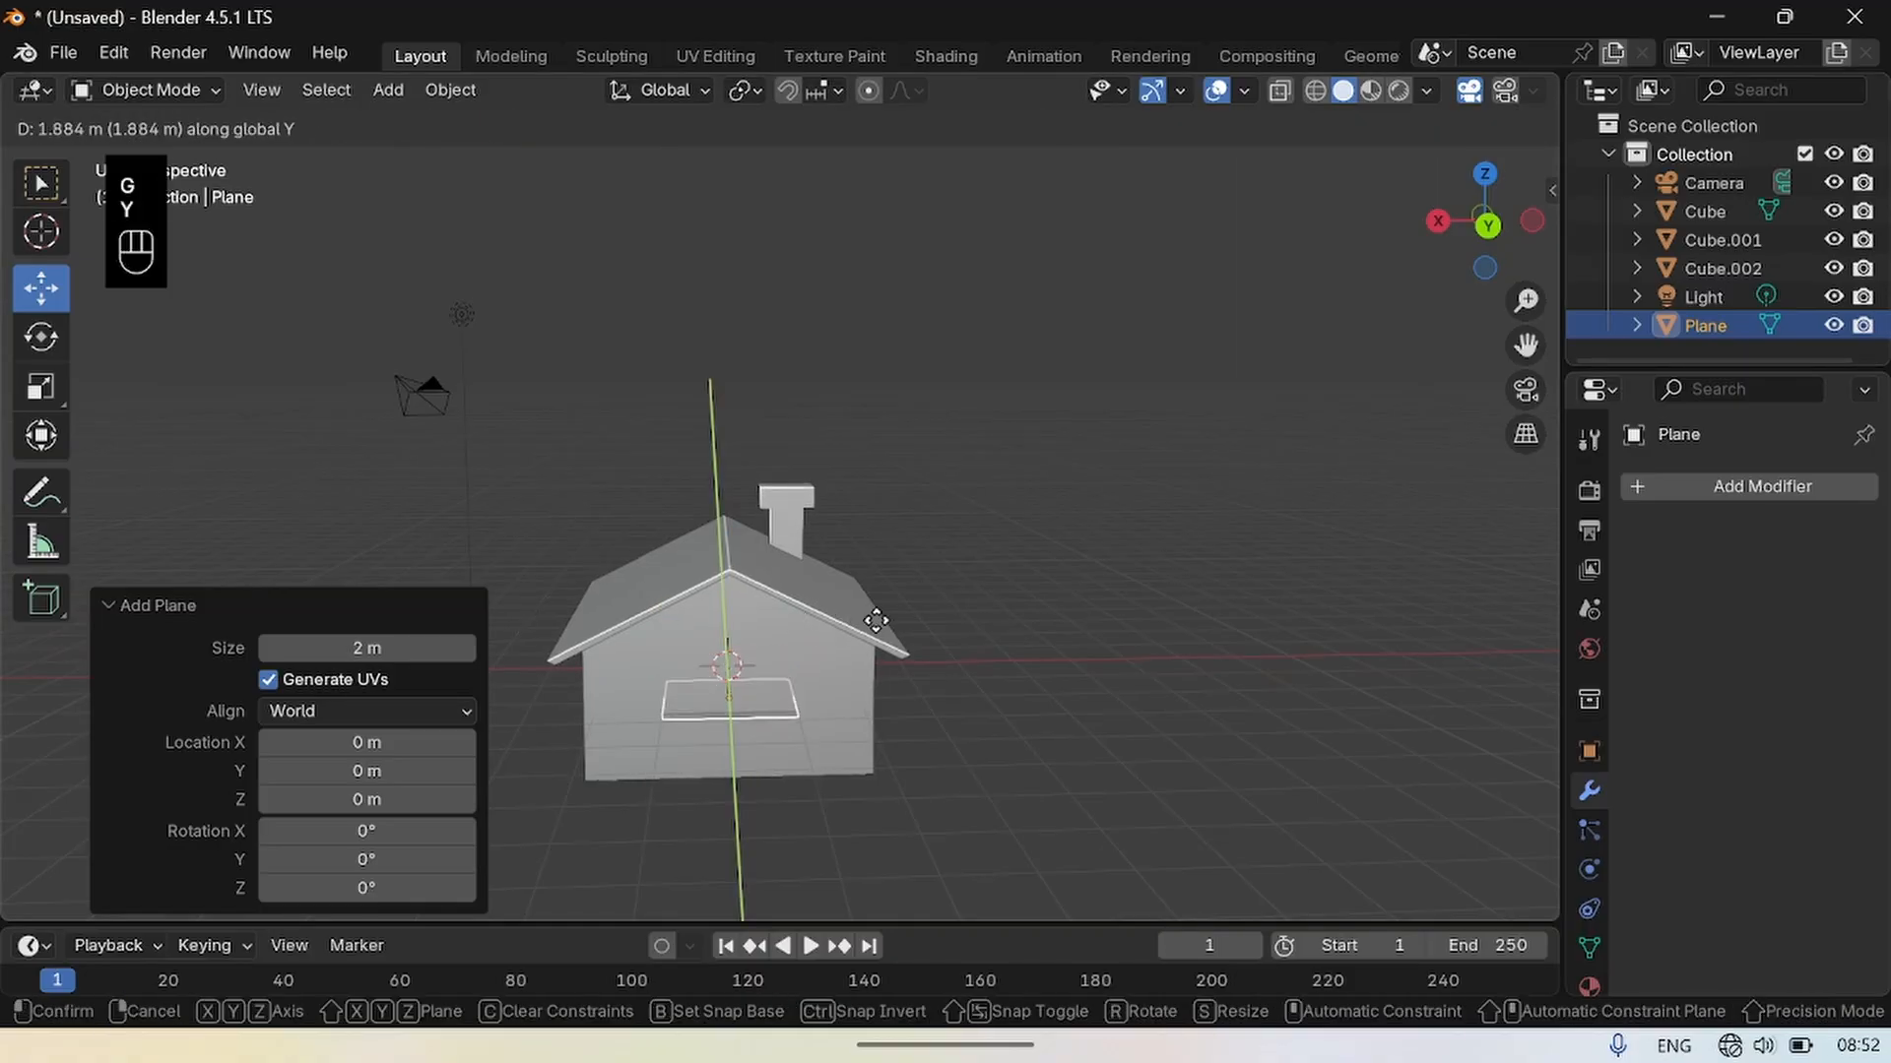
left_click_drag(1484, 220, 1358, 225)
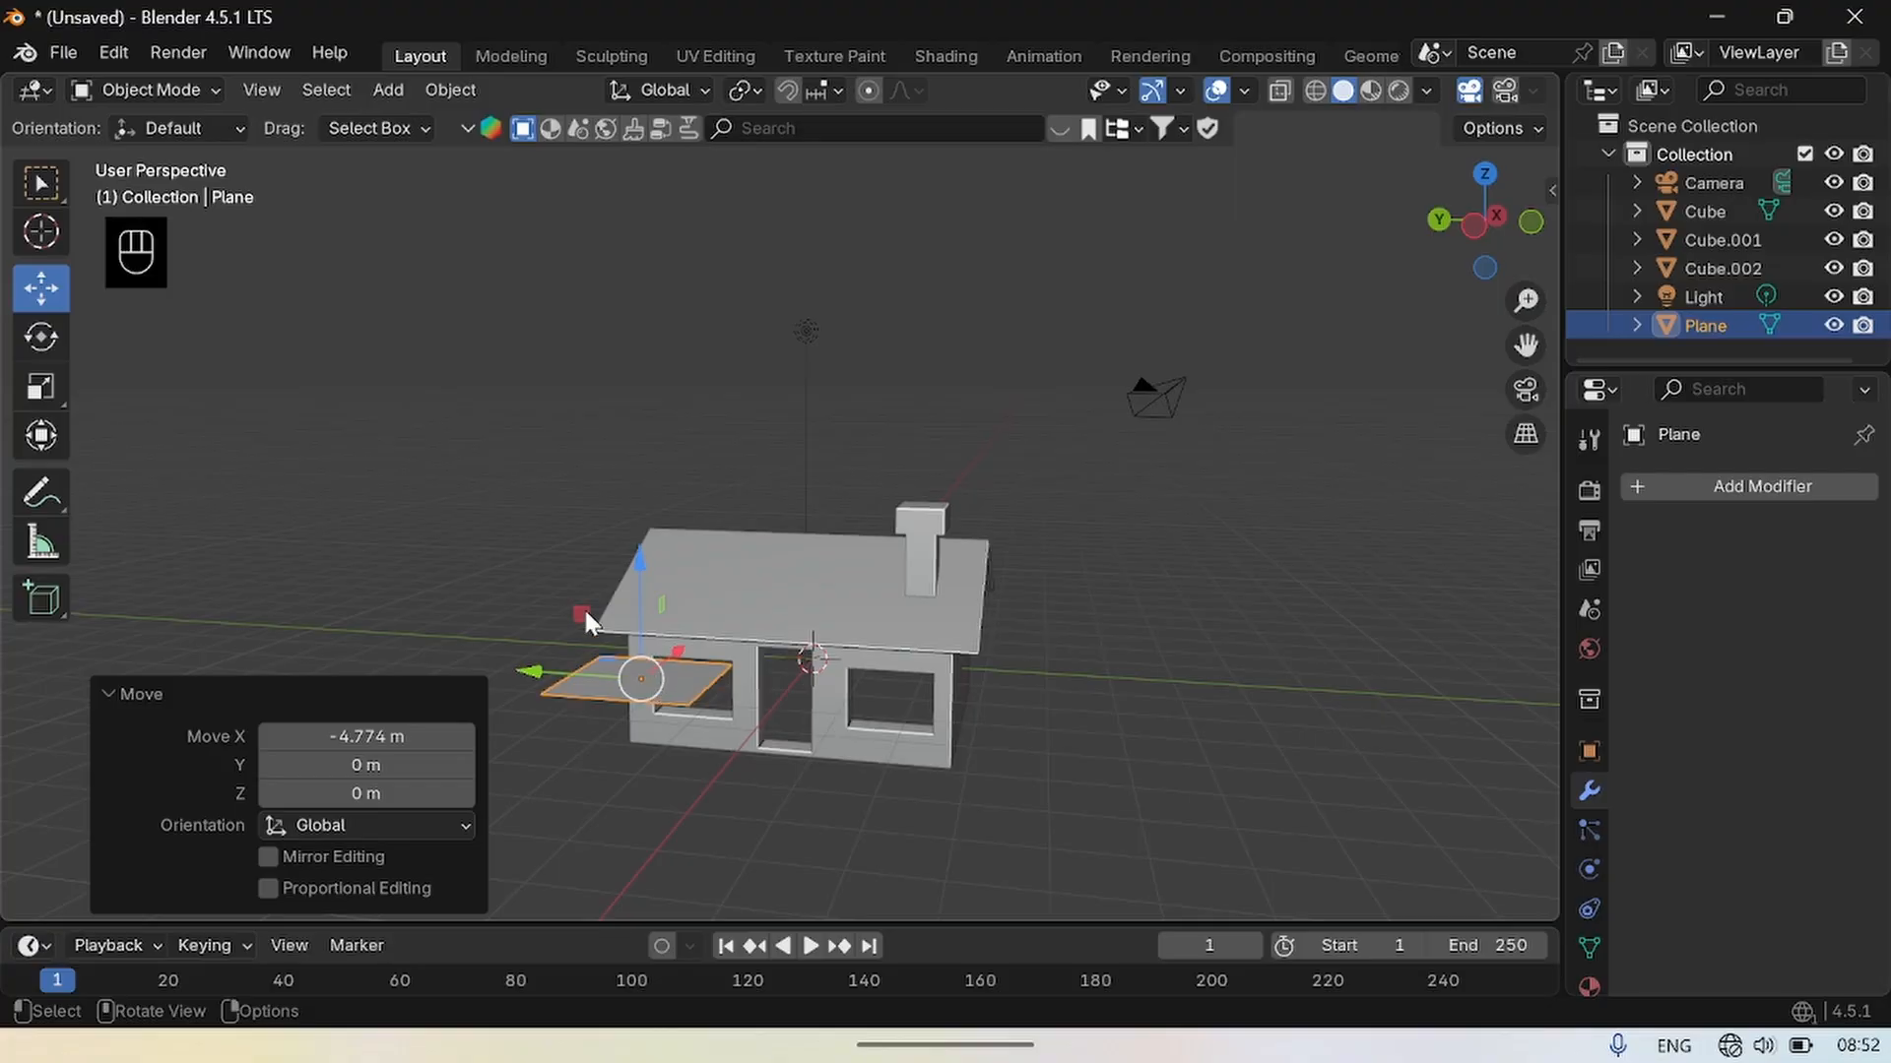
Rotate the plane -90° about the global Y axis so it stands upright.
left_click(41, 337)
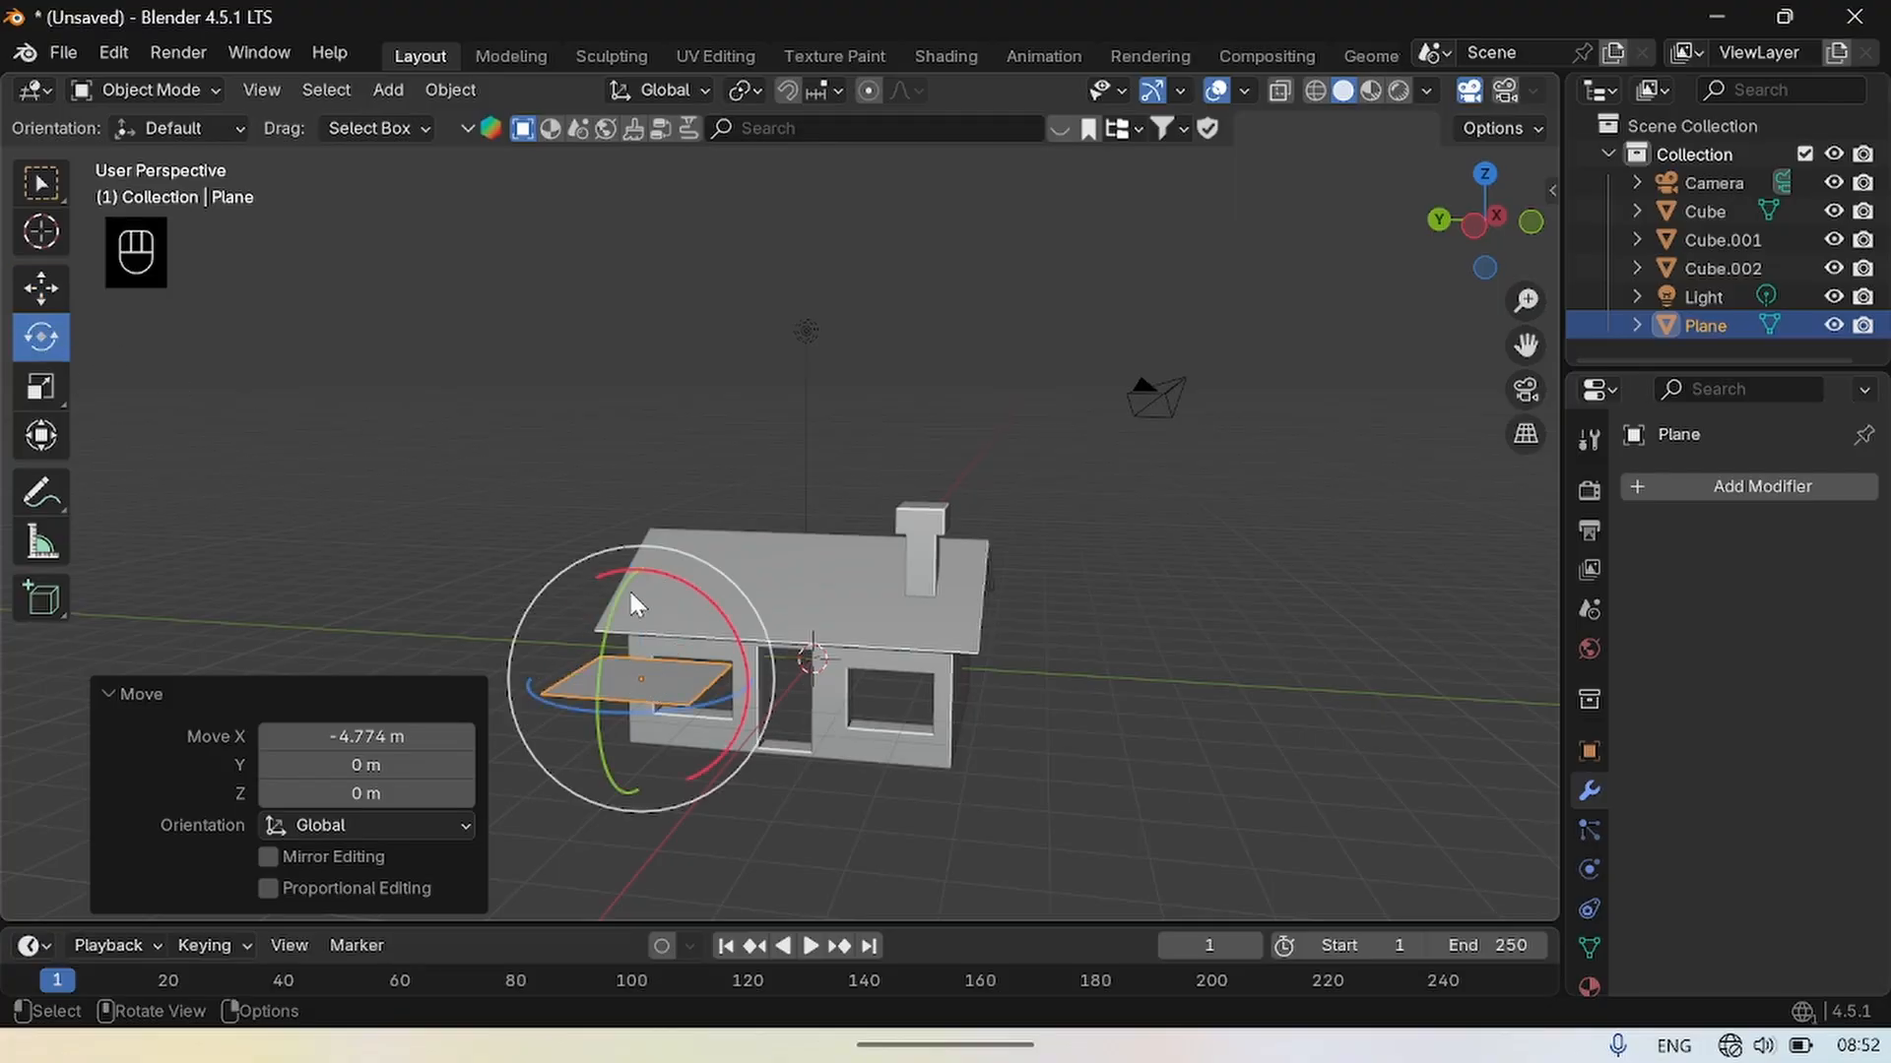
left_click_drag(630, 602, 612, 594)
left_click(384, 758)
key("BackSpace")
key("BackSpace")
key("BackSpace")
key("BackSpace")
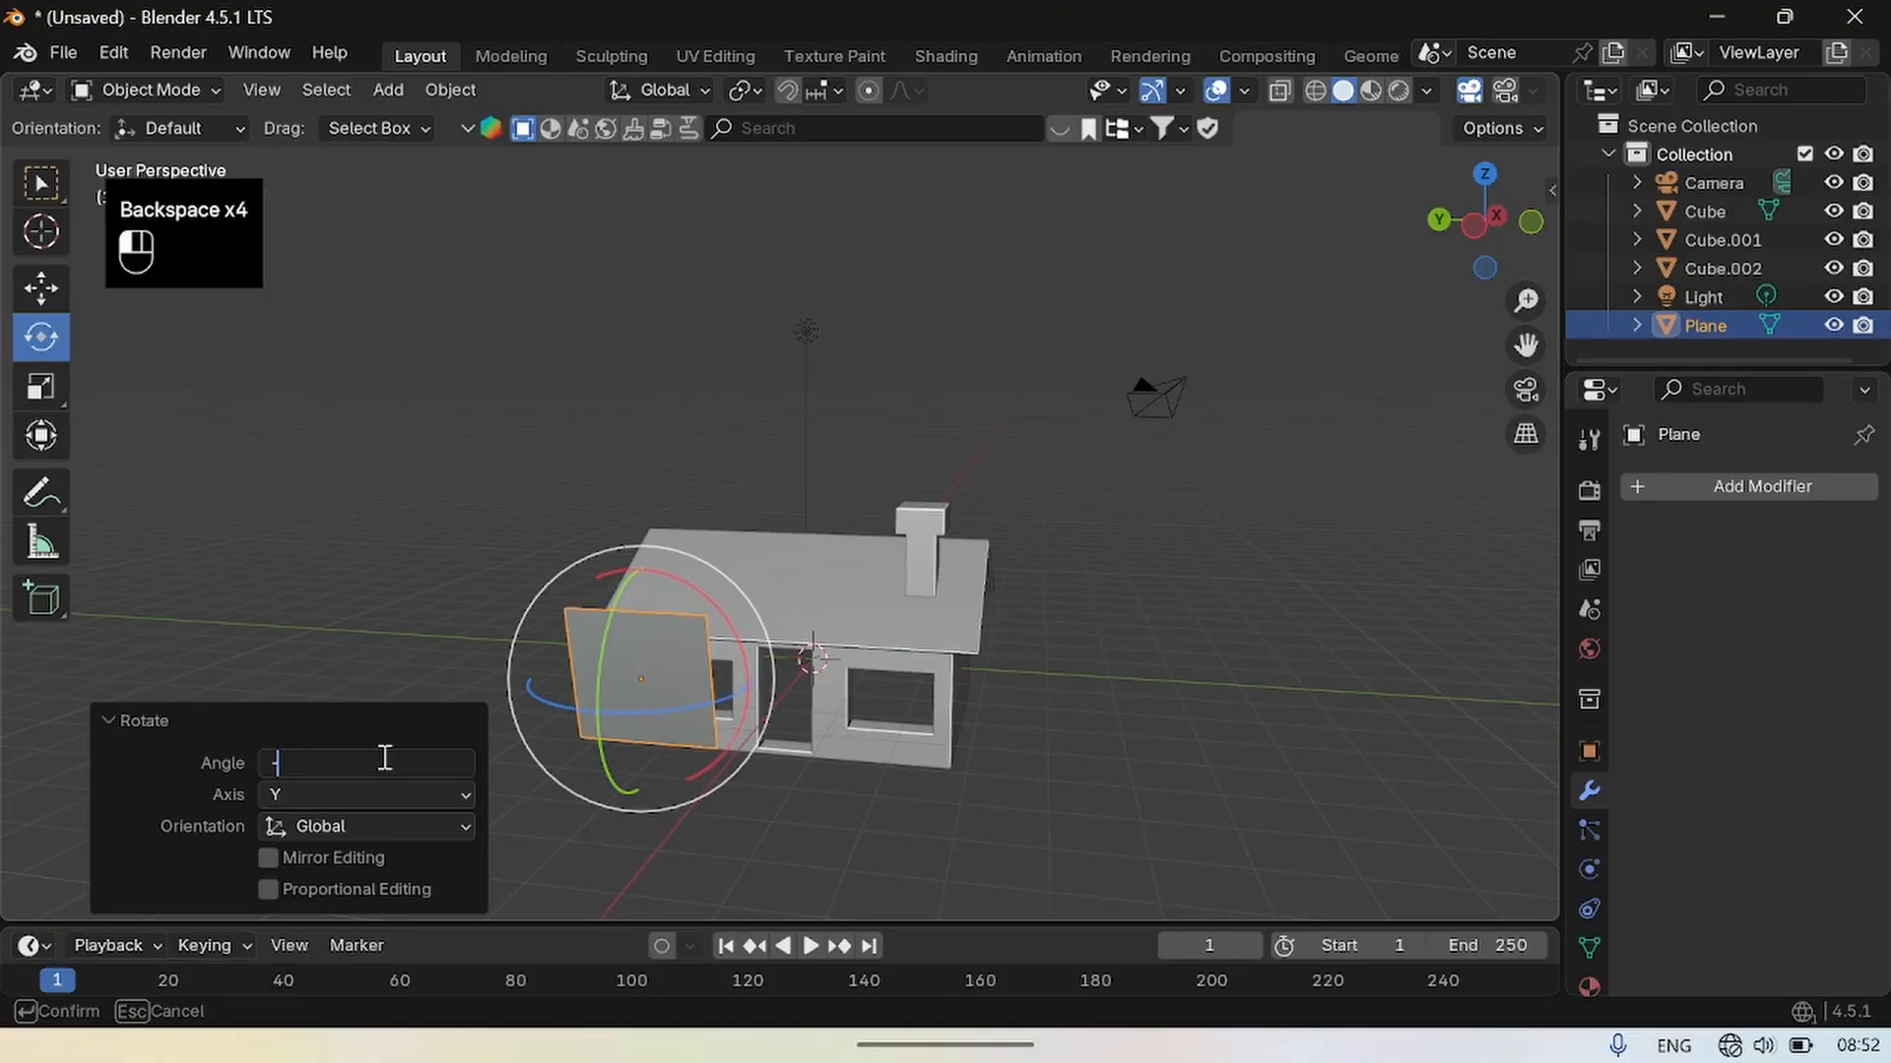
key("Return")
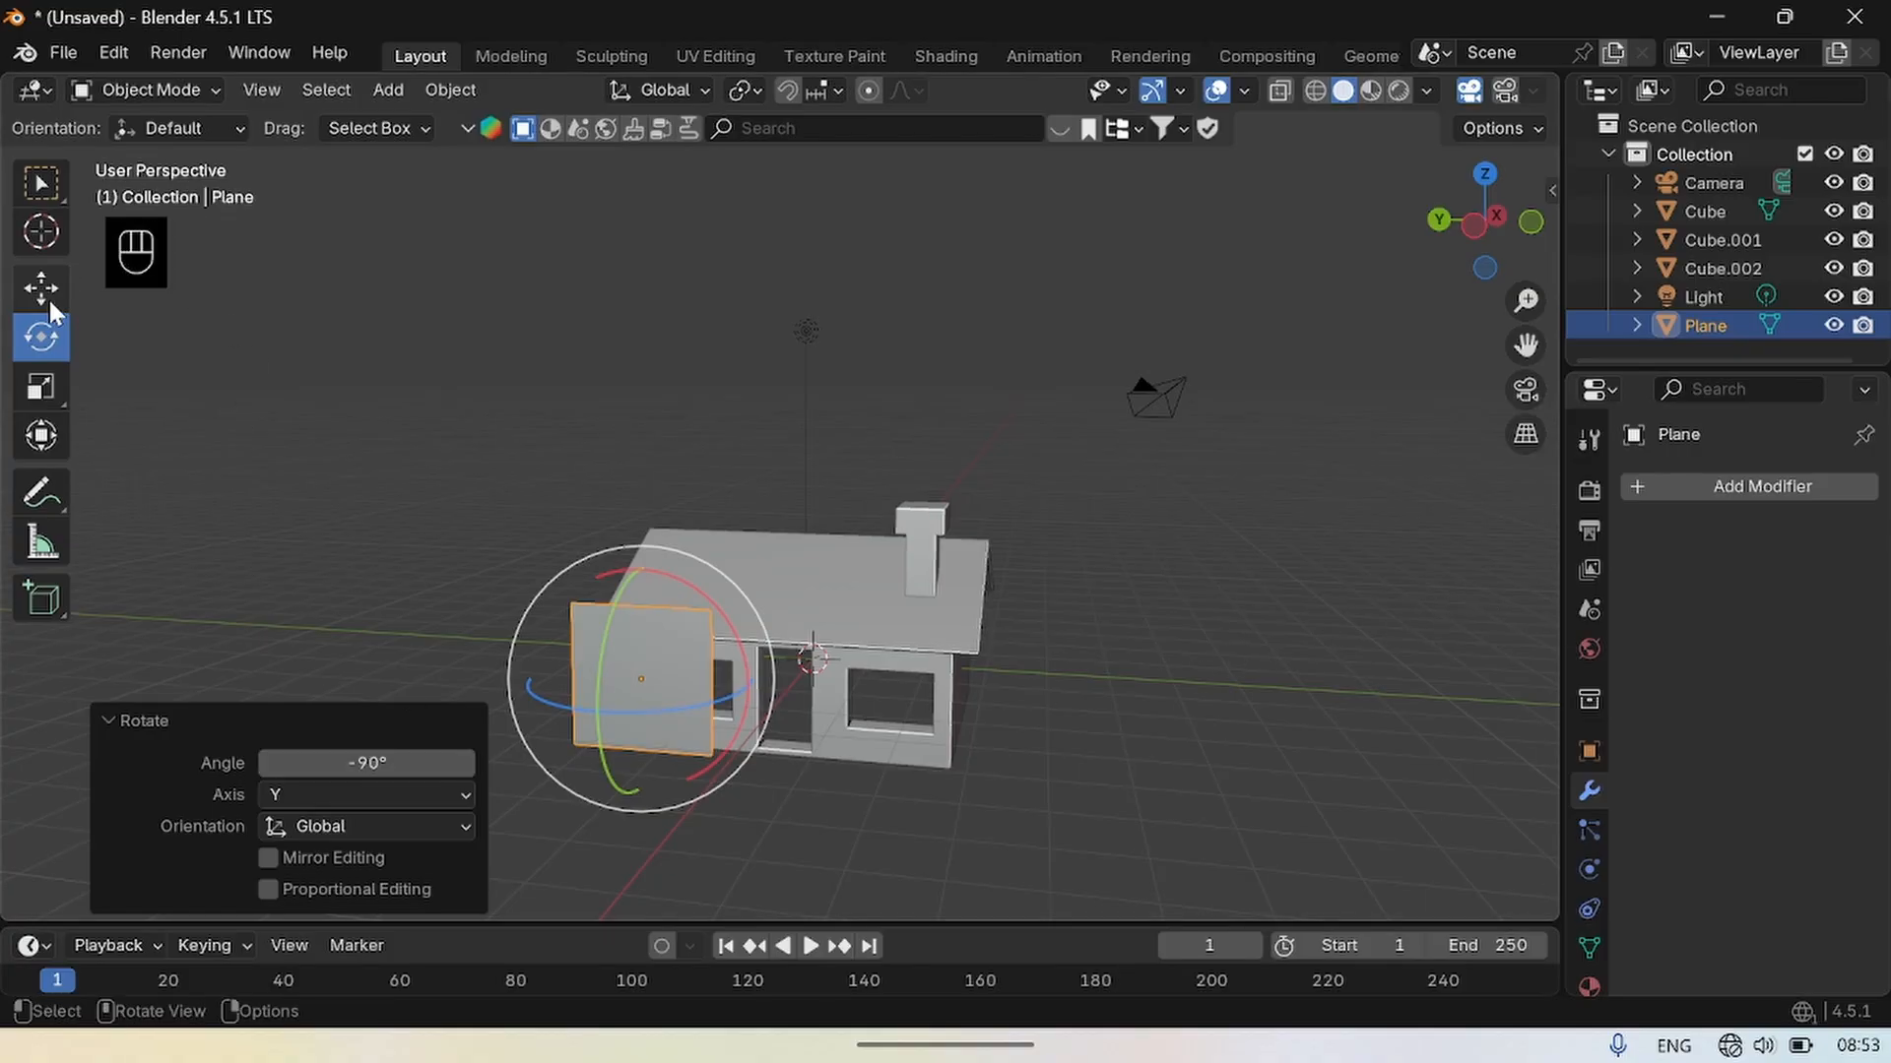
Scale the upright plane down along global Y, and by about 0.59 along global Z.
left_click(41, 386)
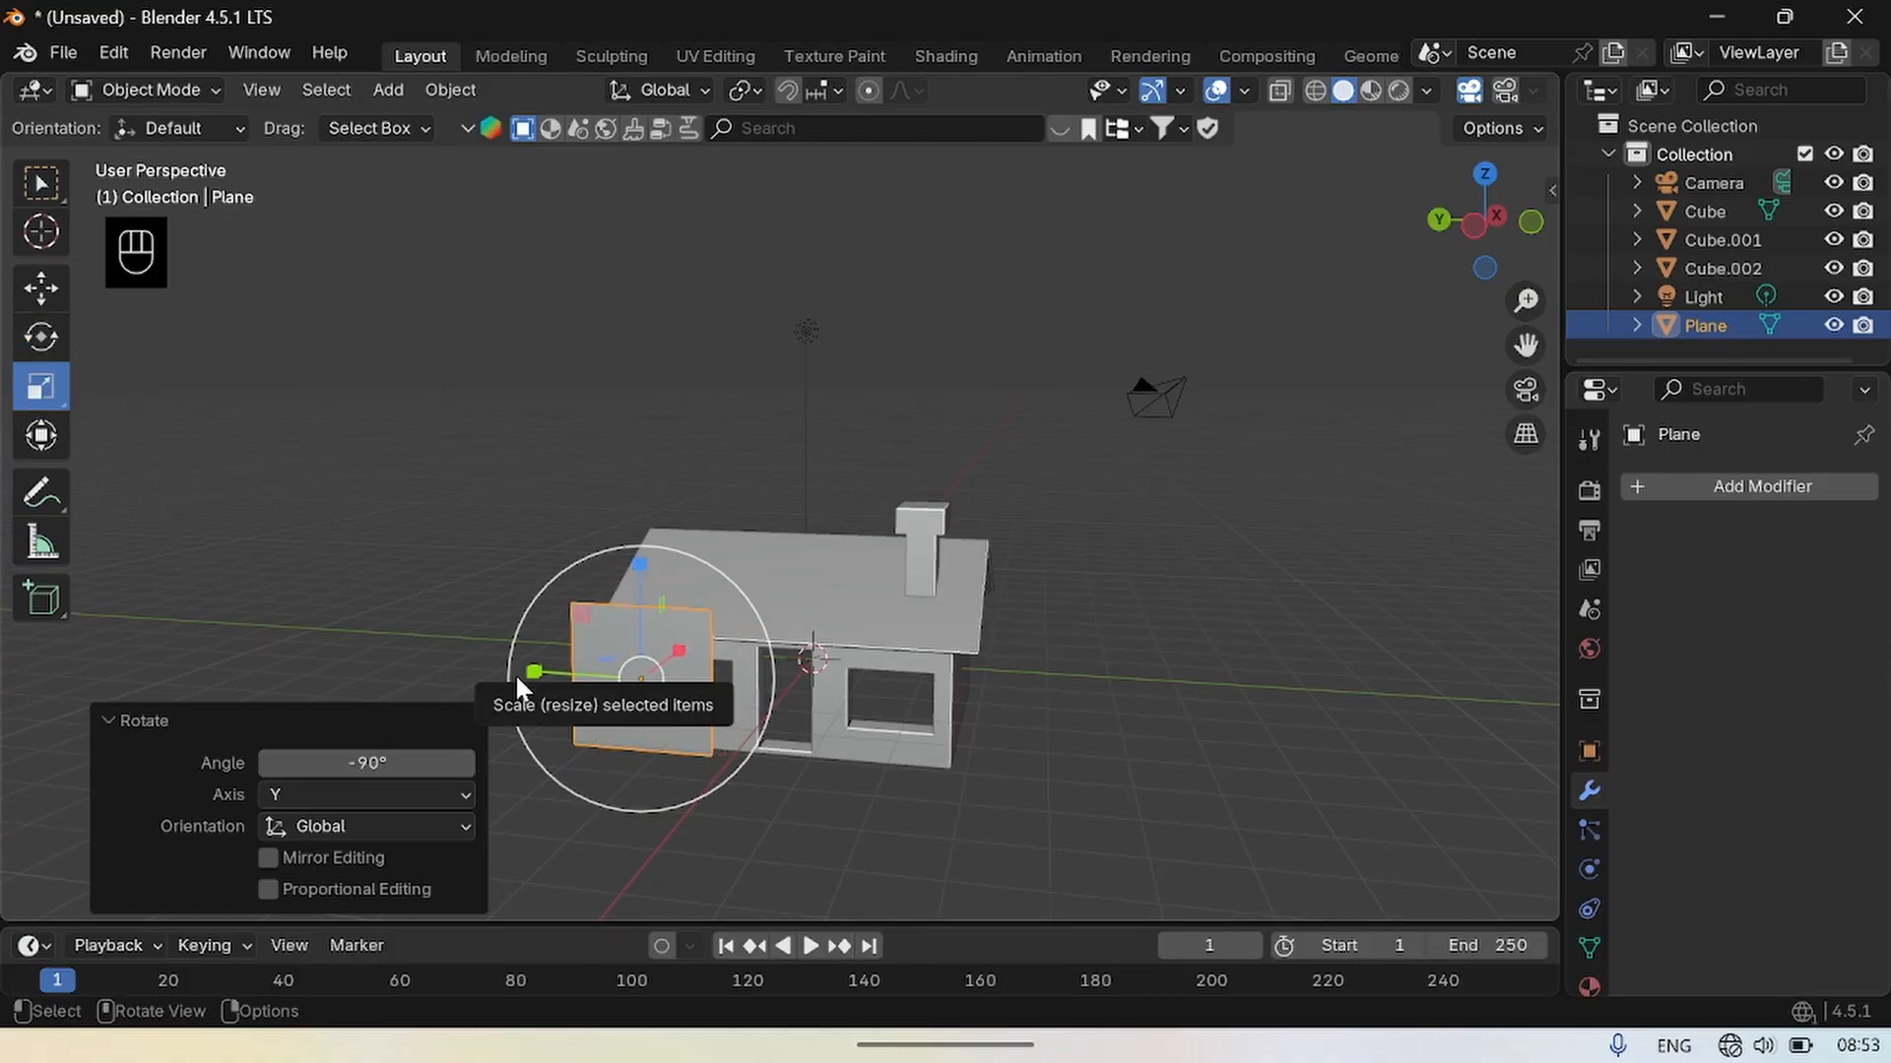
left_click_drag(518, 671, 571, 673)
left_click_drag(640, 596, 641, 703)
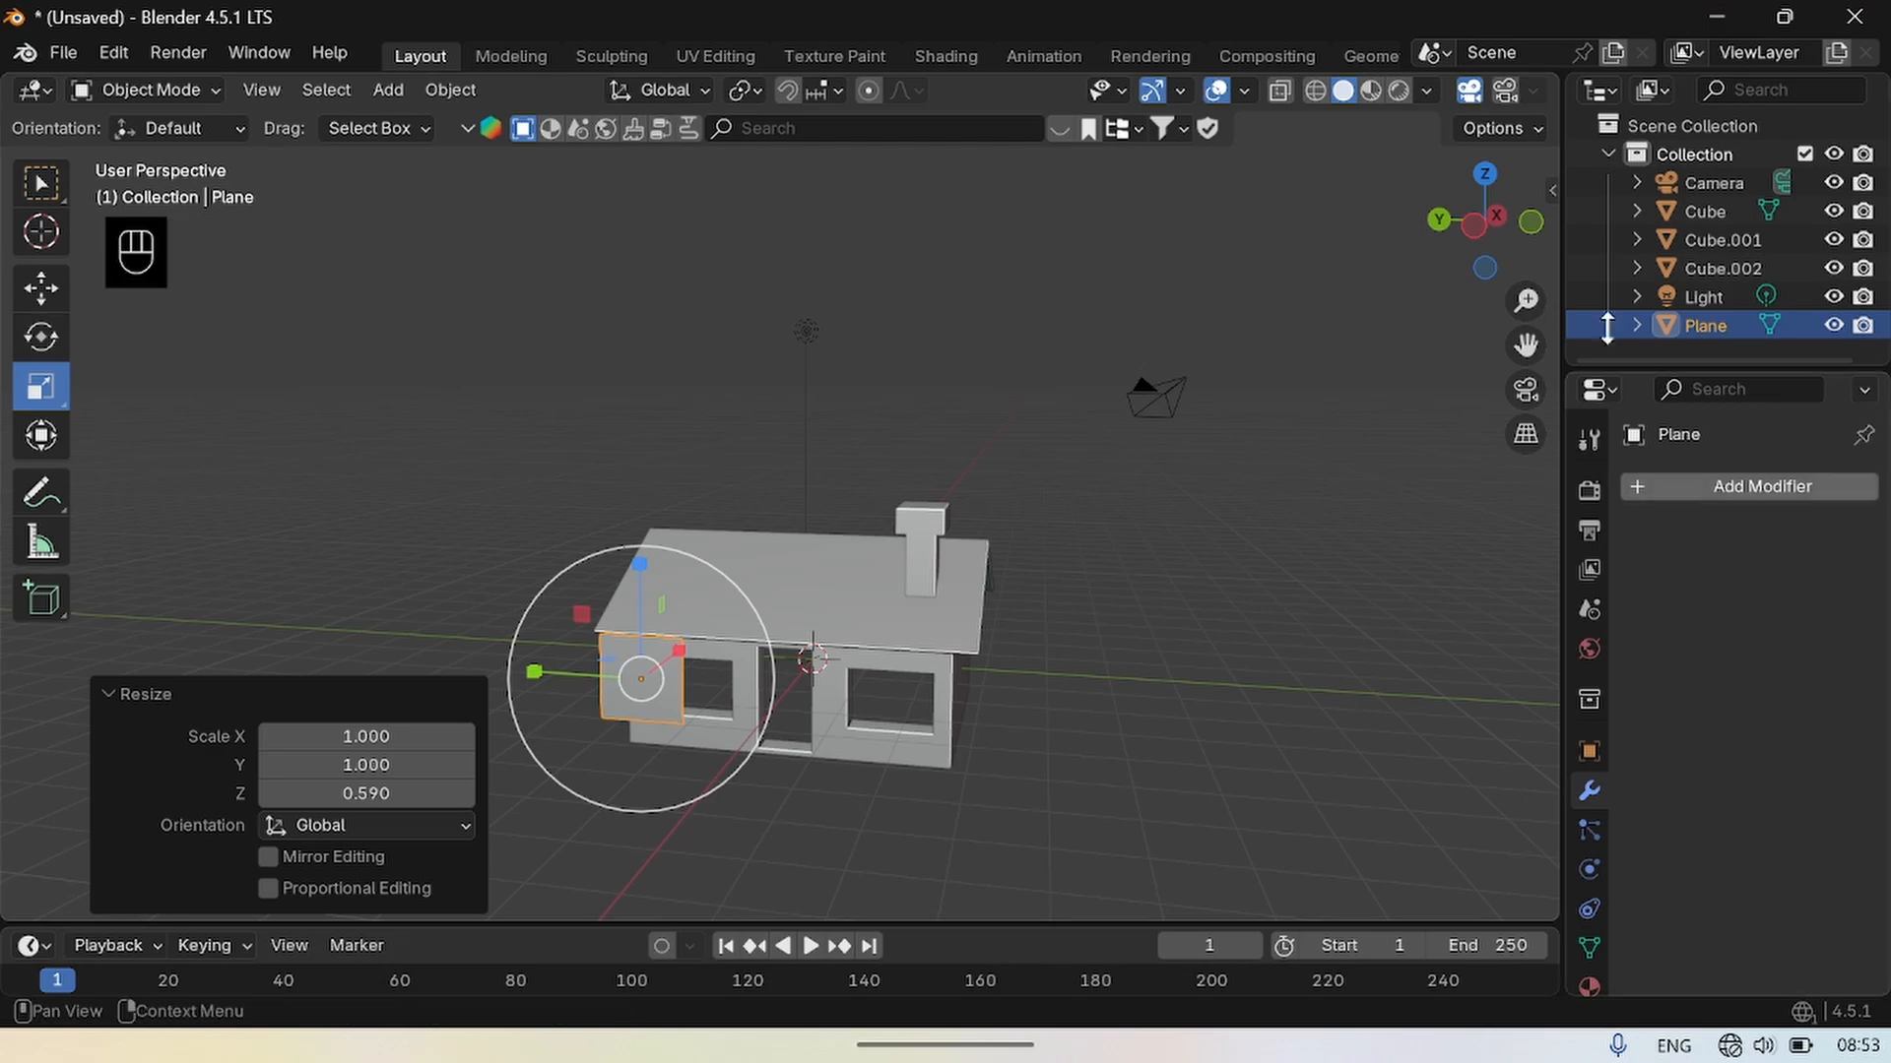
Move the upright plane about -0.57 m along the global Y axis toward the doorway.
left_click_drag(1479, 268, 1536, 277)
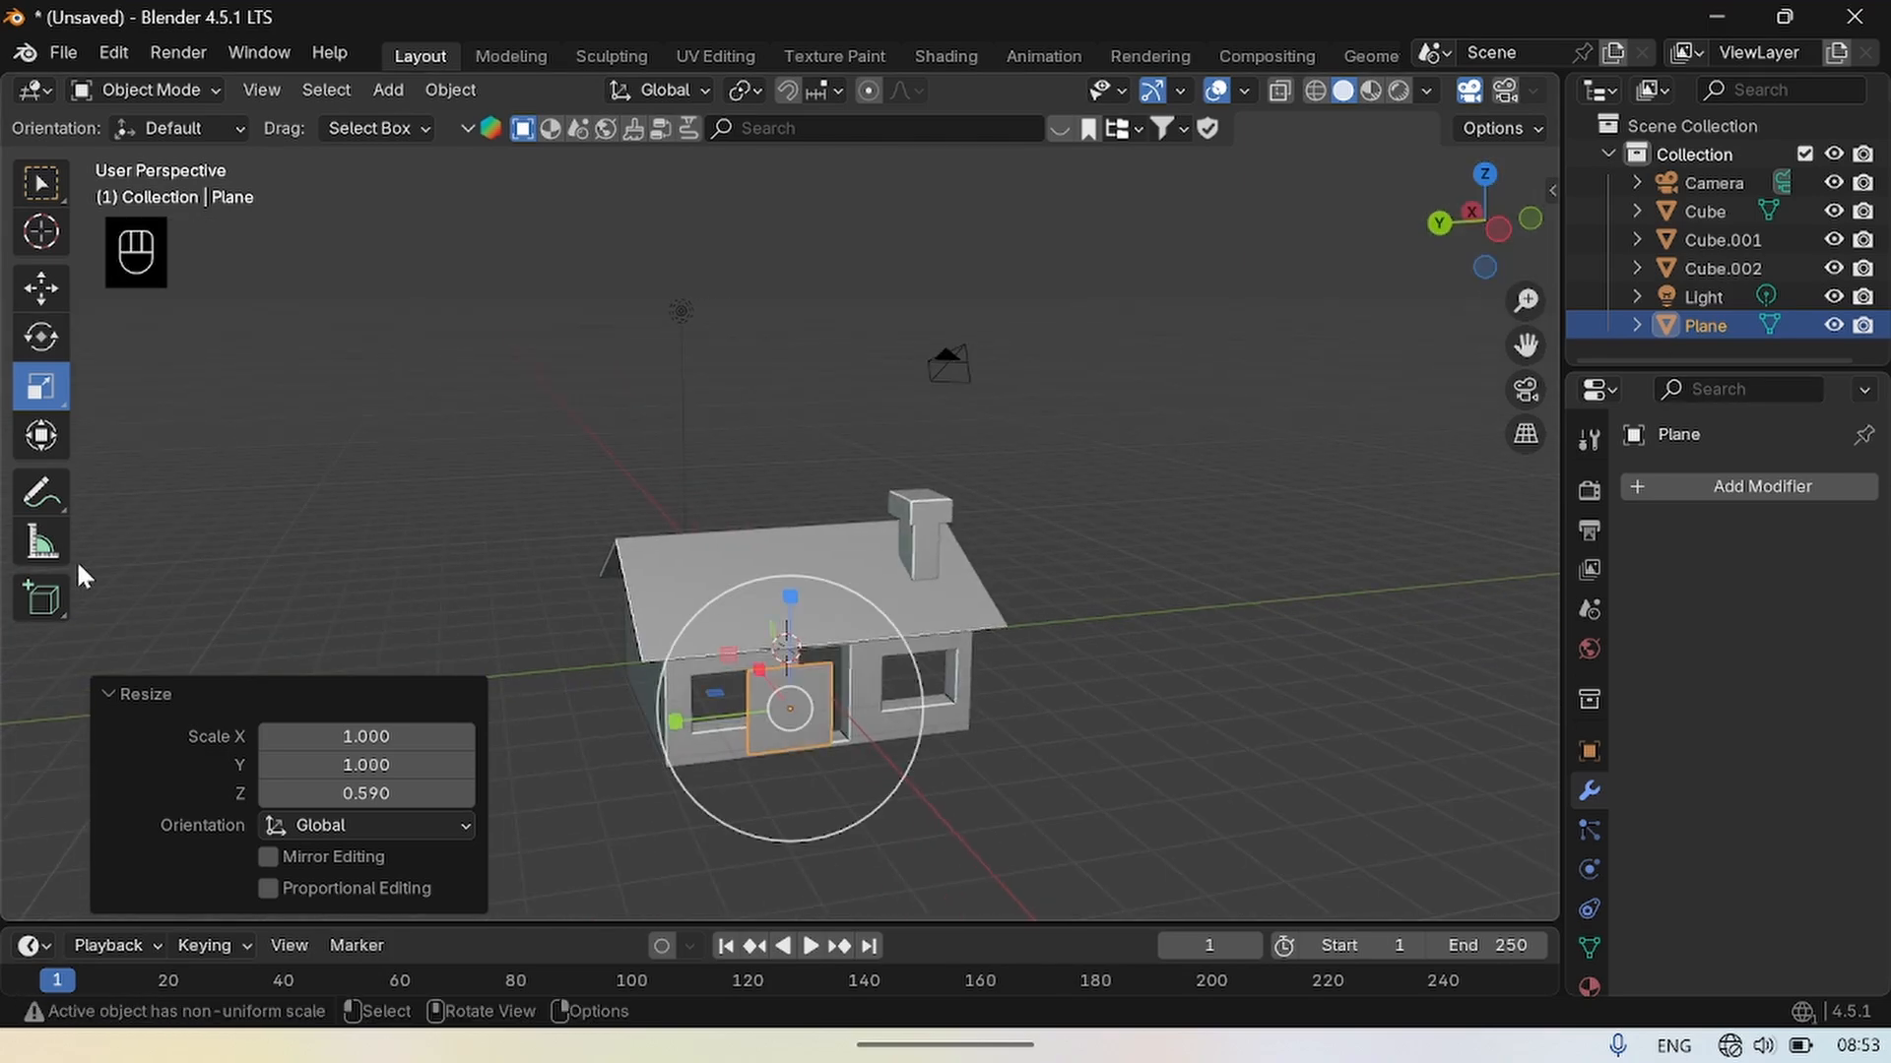
left_click(39, 288)
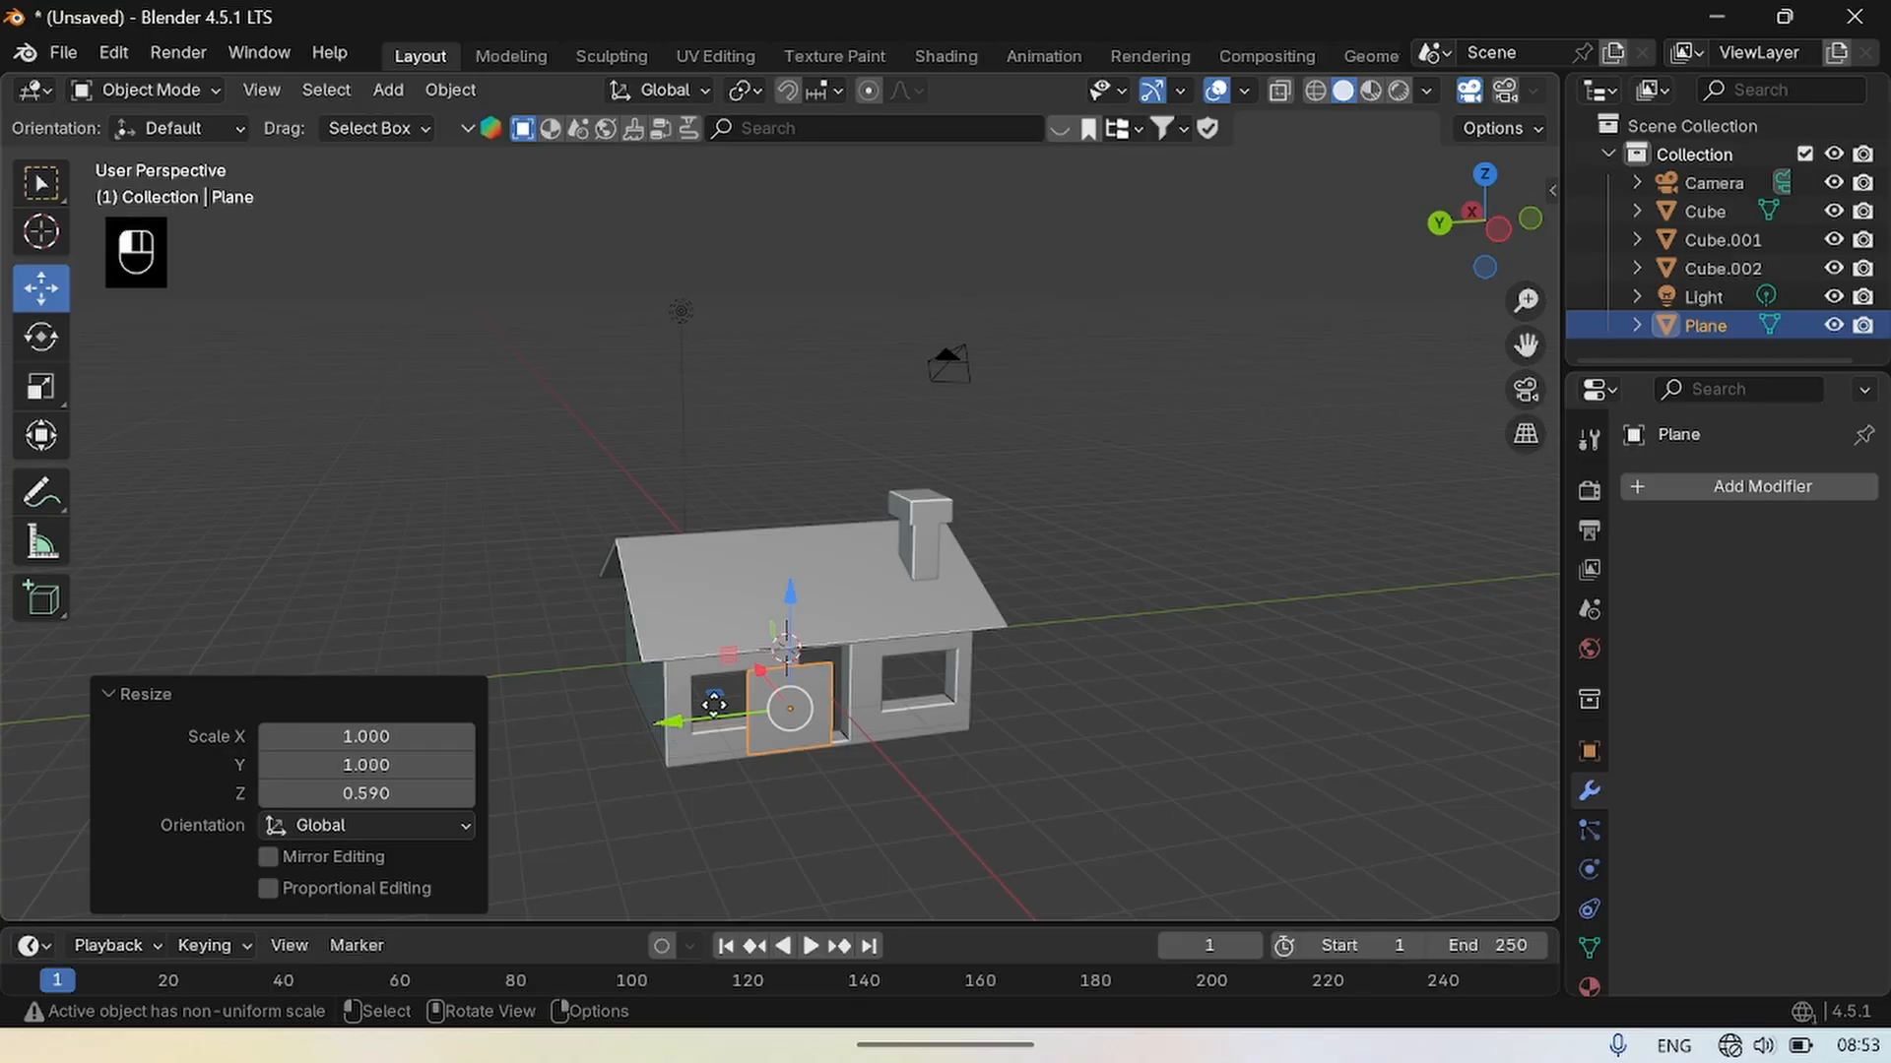
left_click_drag(669, 728, 835, 611)
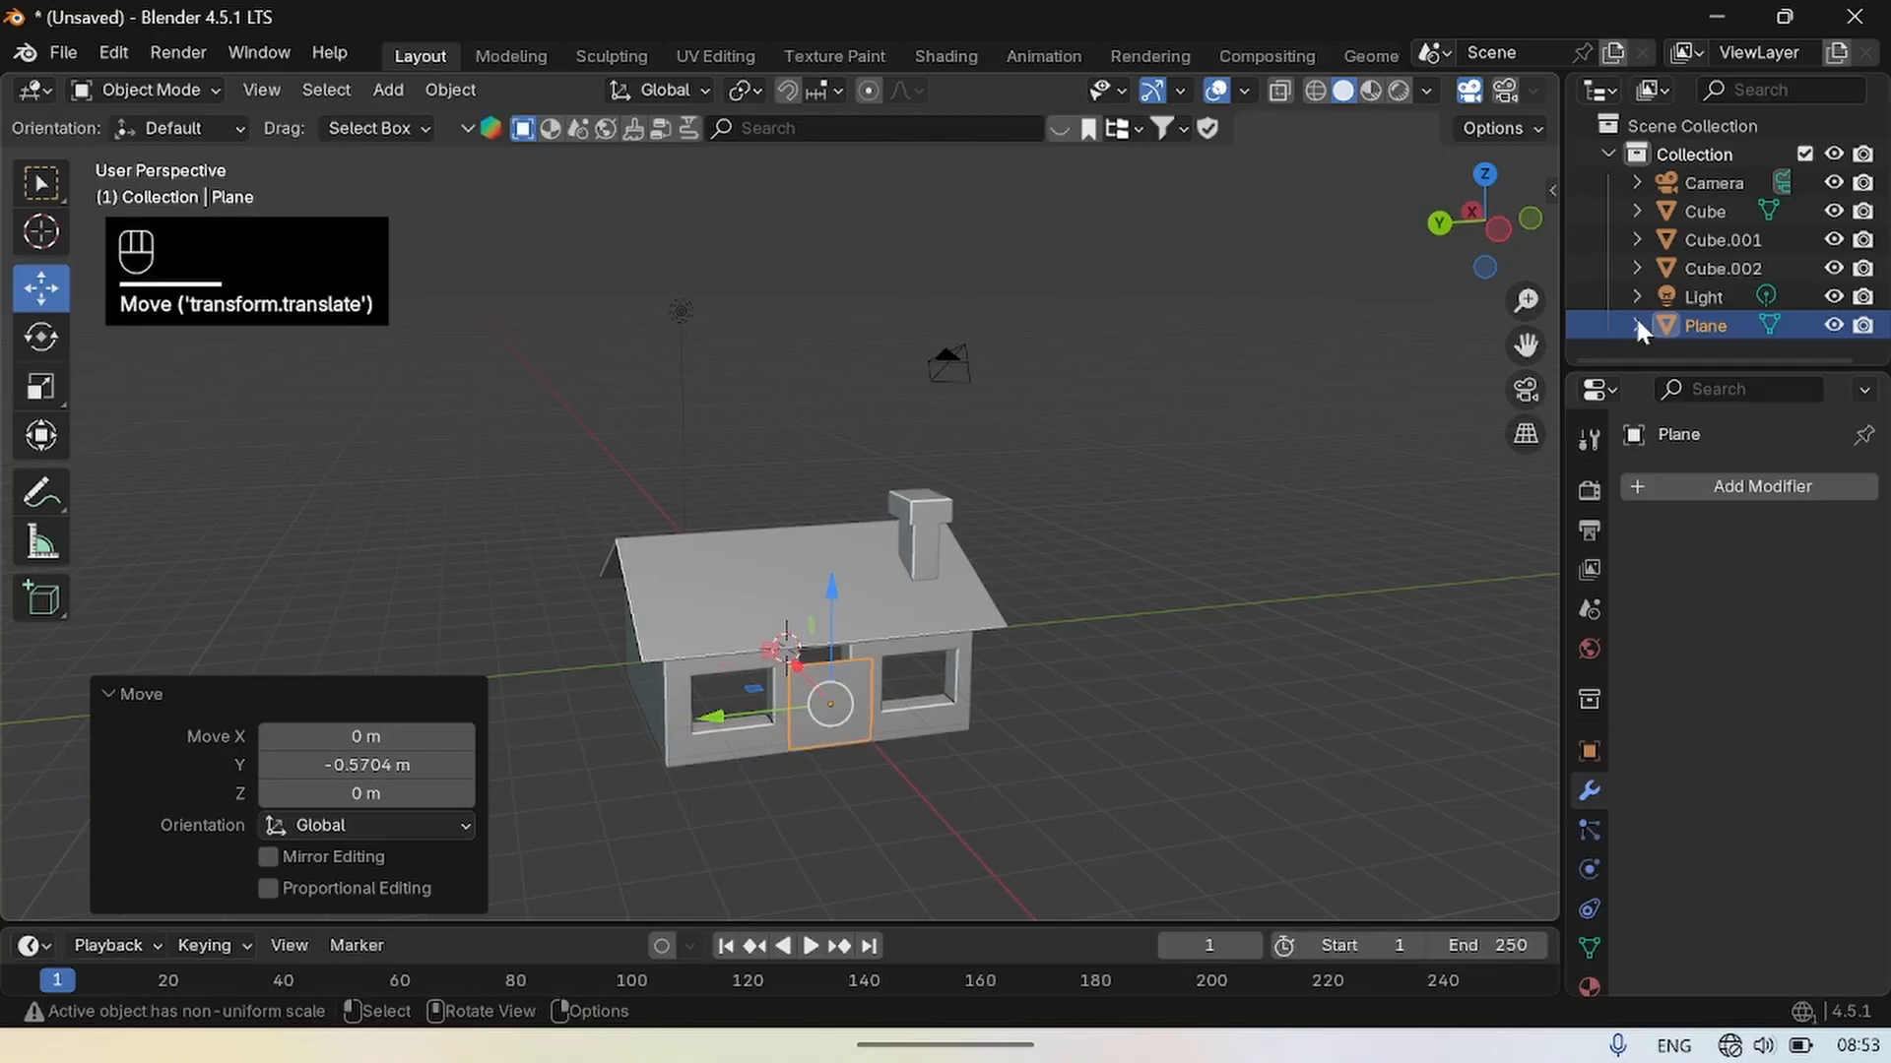
Switch to wireframe shading and move the plane about 2.61 m along global X into the front wall.
left_click_drag(1501, 242, 1044, 630)
left_click(1317, 91)
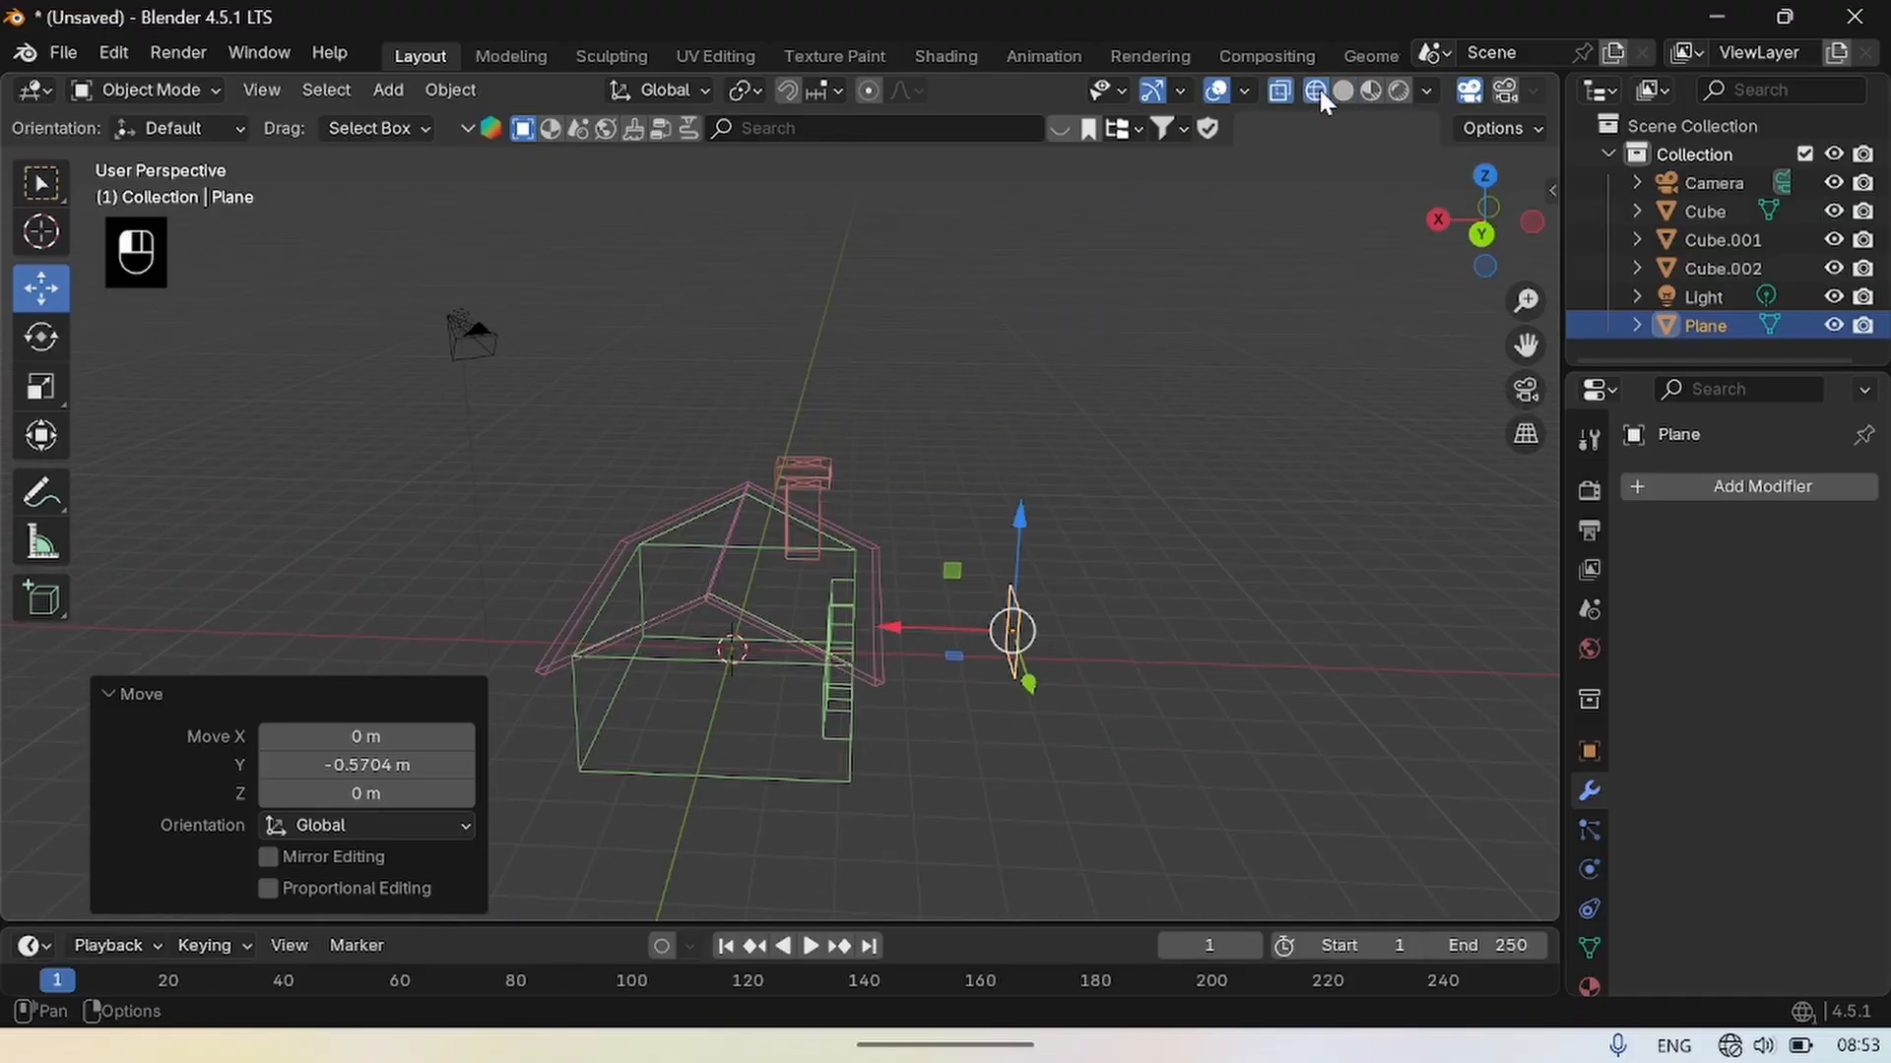
left_click(1281, 90)
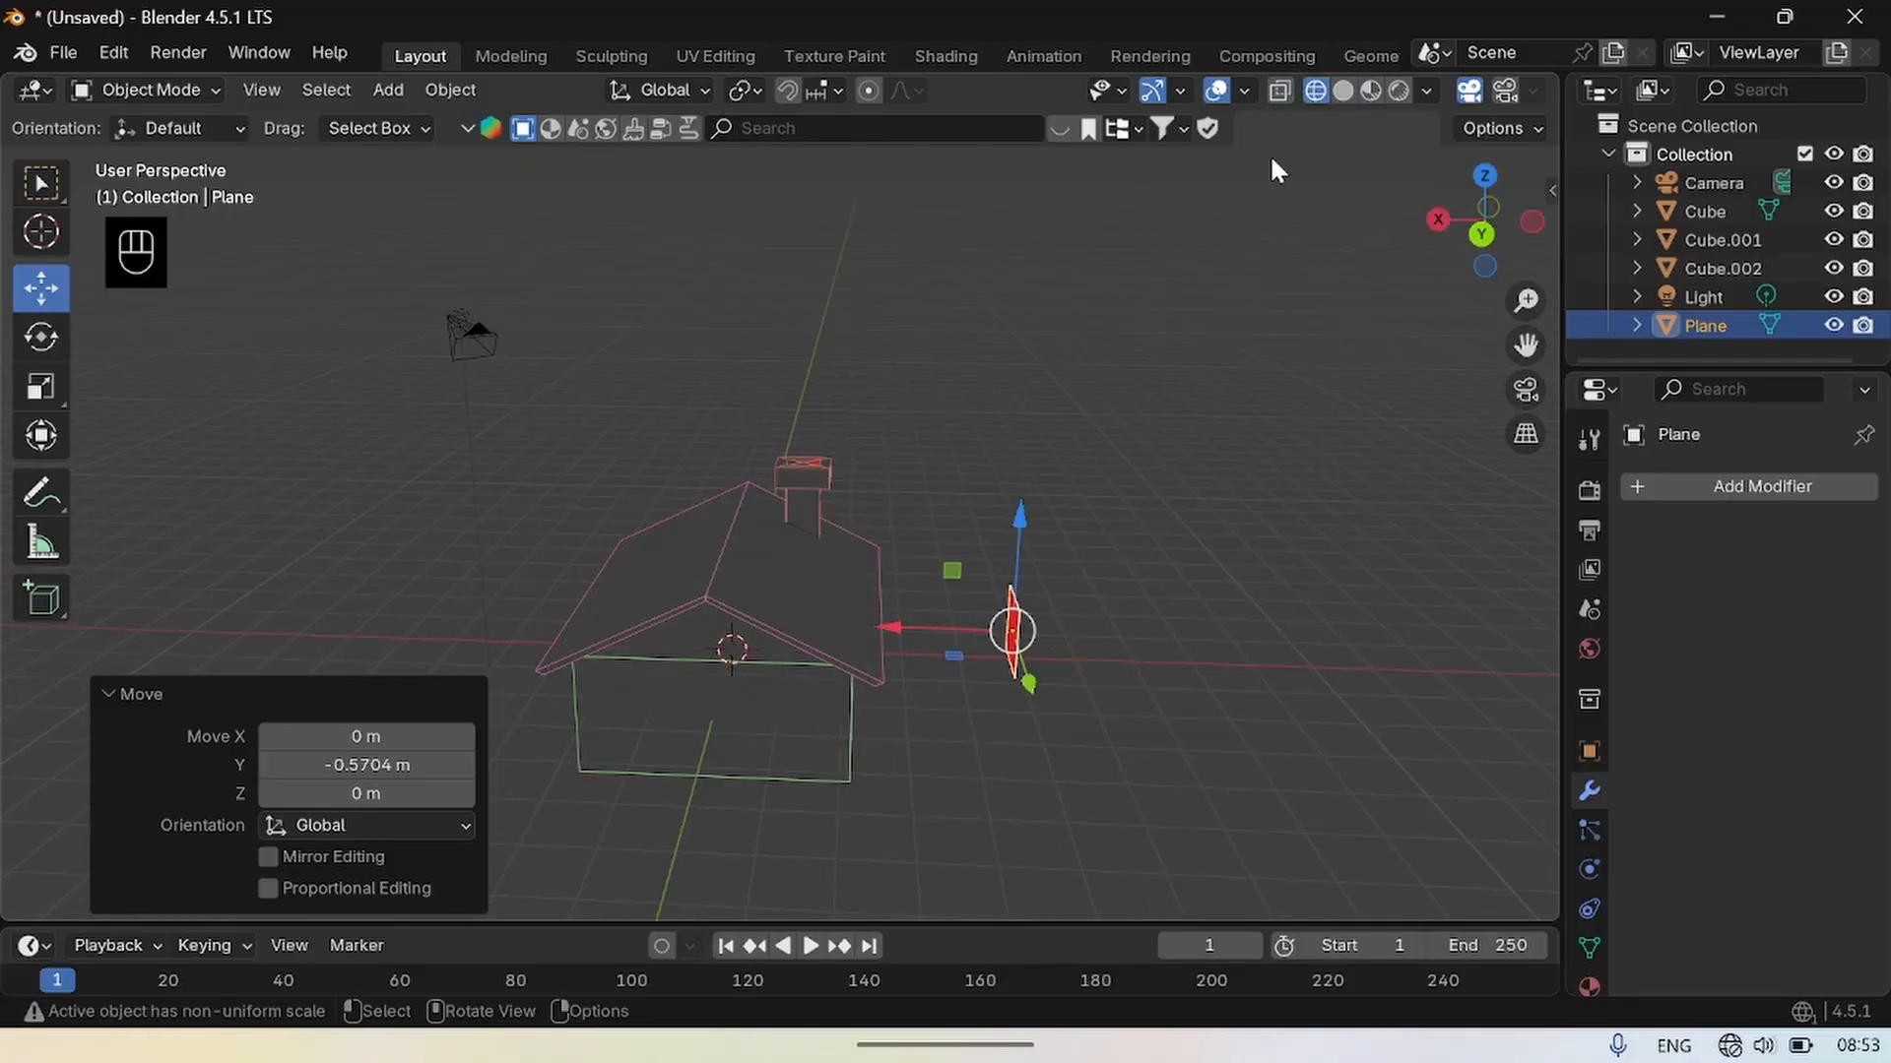
left_click(1280, 91)
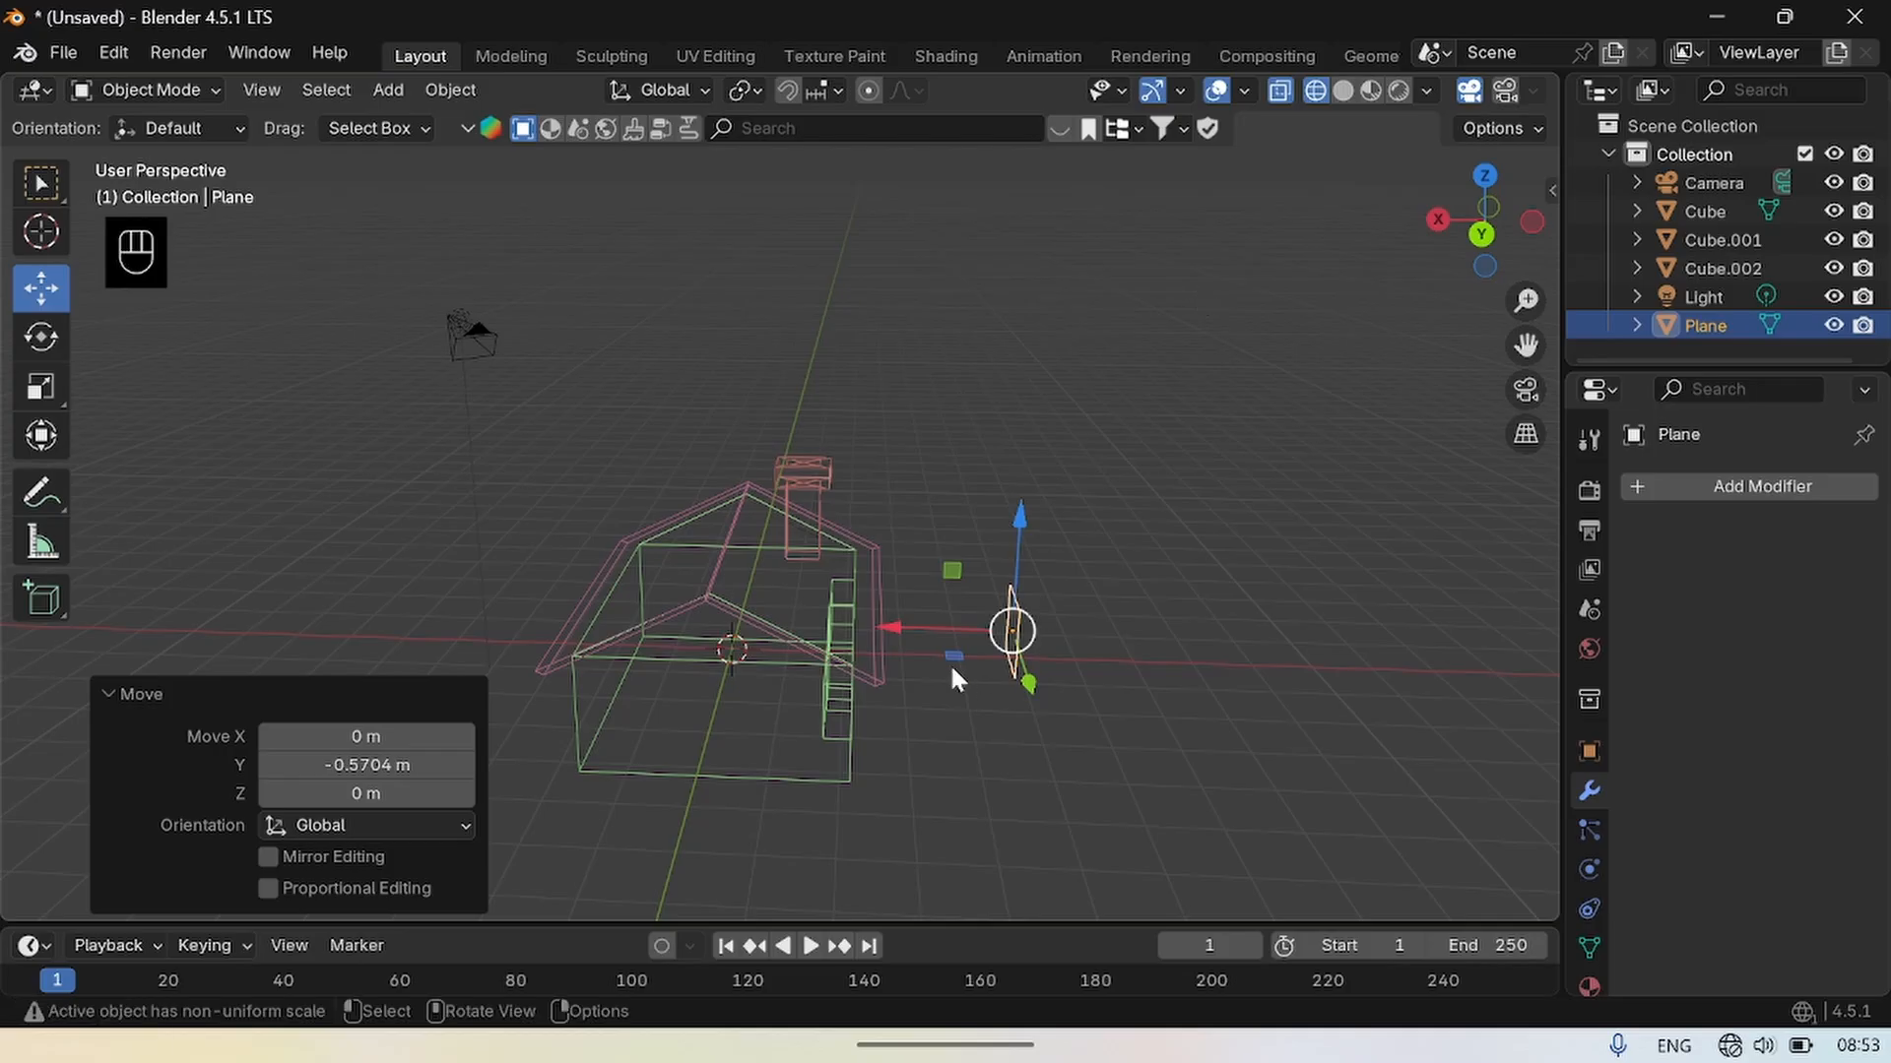
left_click_drag(892, 626, 735, 624)
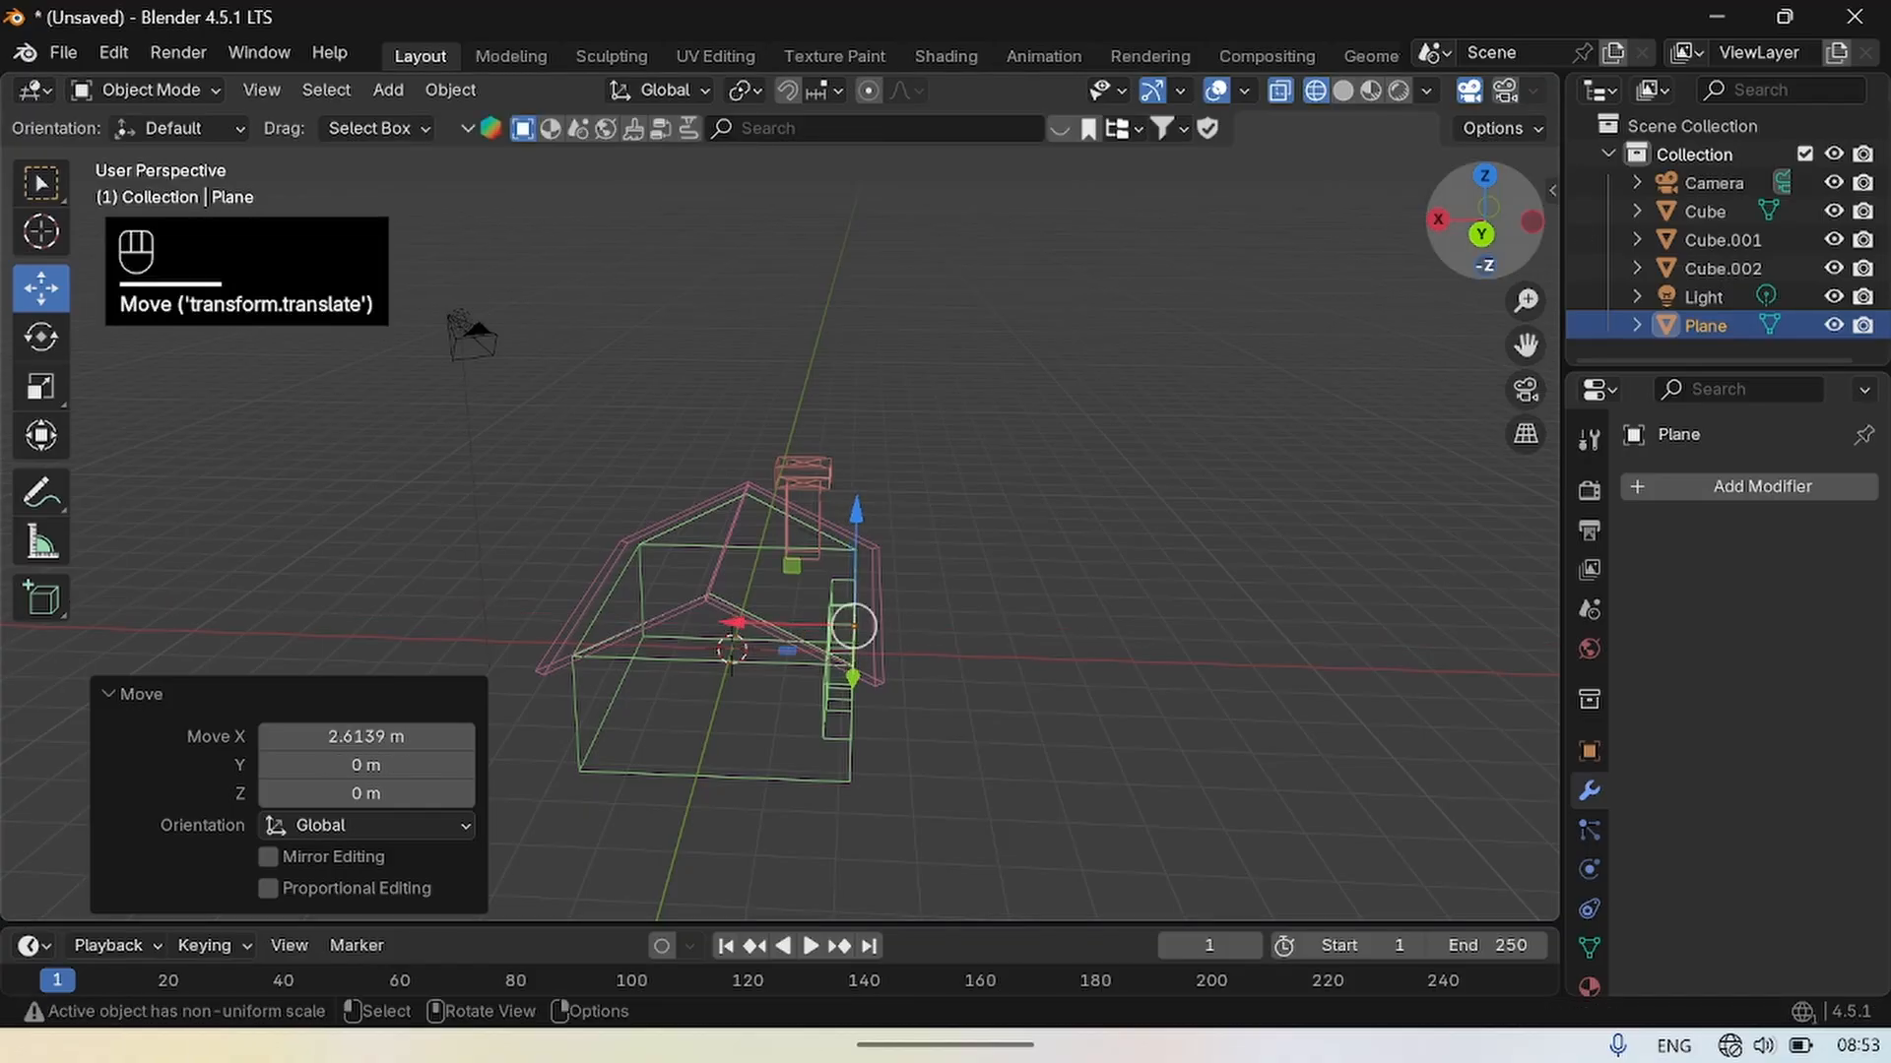
Move the plane about -0.83 m along global Y and -1.09 m along global Z into the doorway.
left_click_drag(1487, 271, 740, 701)
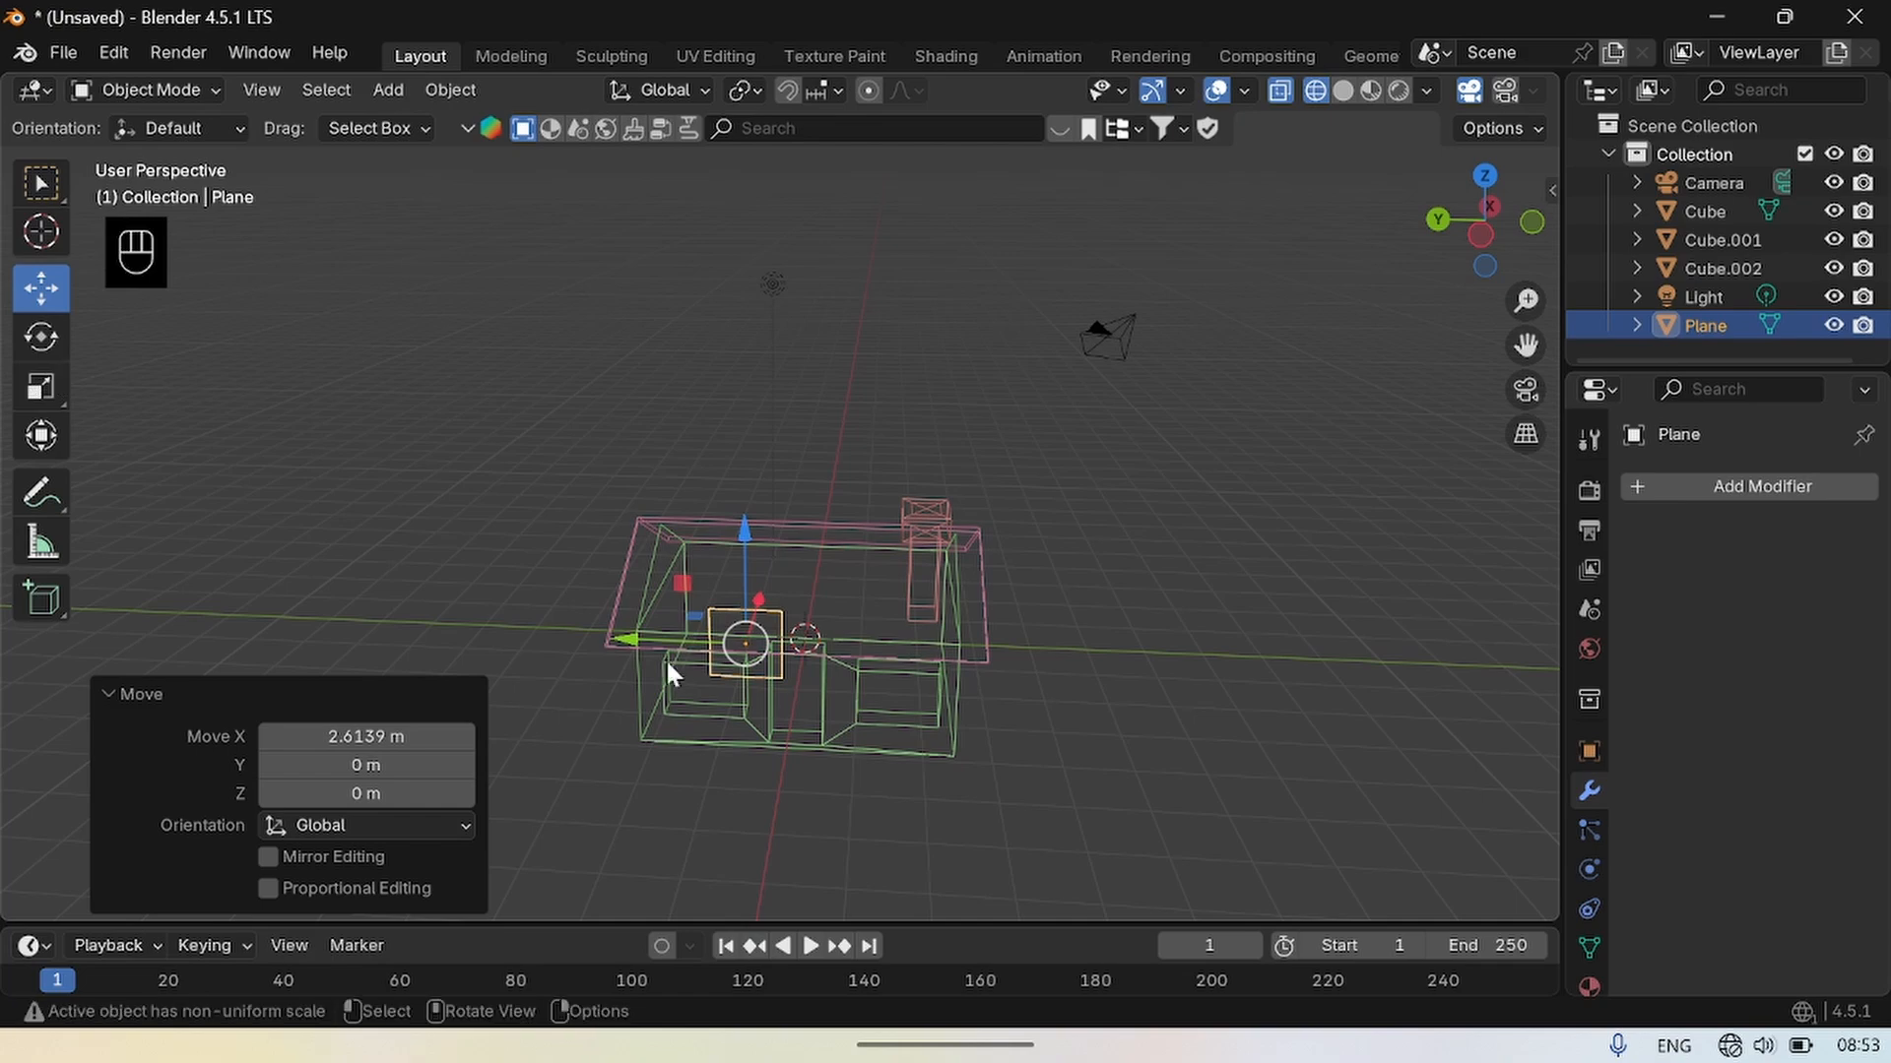
left_click_drag(632, 652, 679, 645)
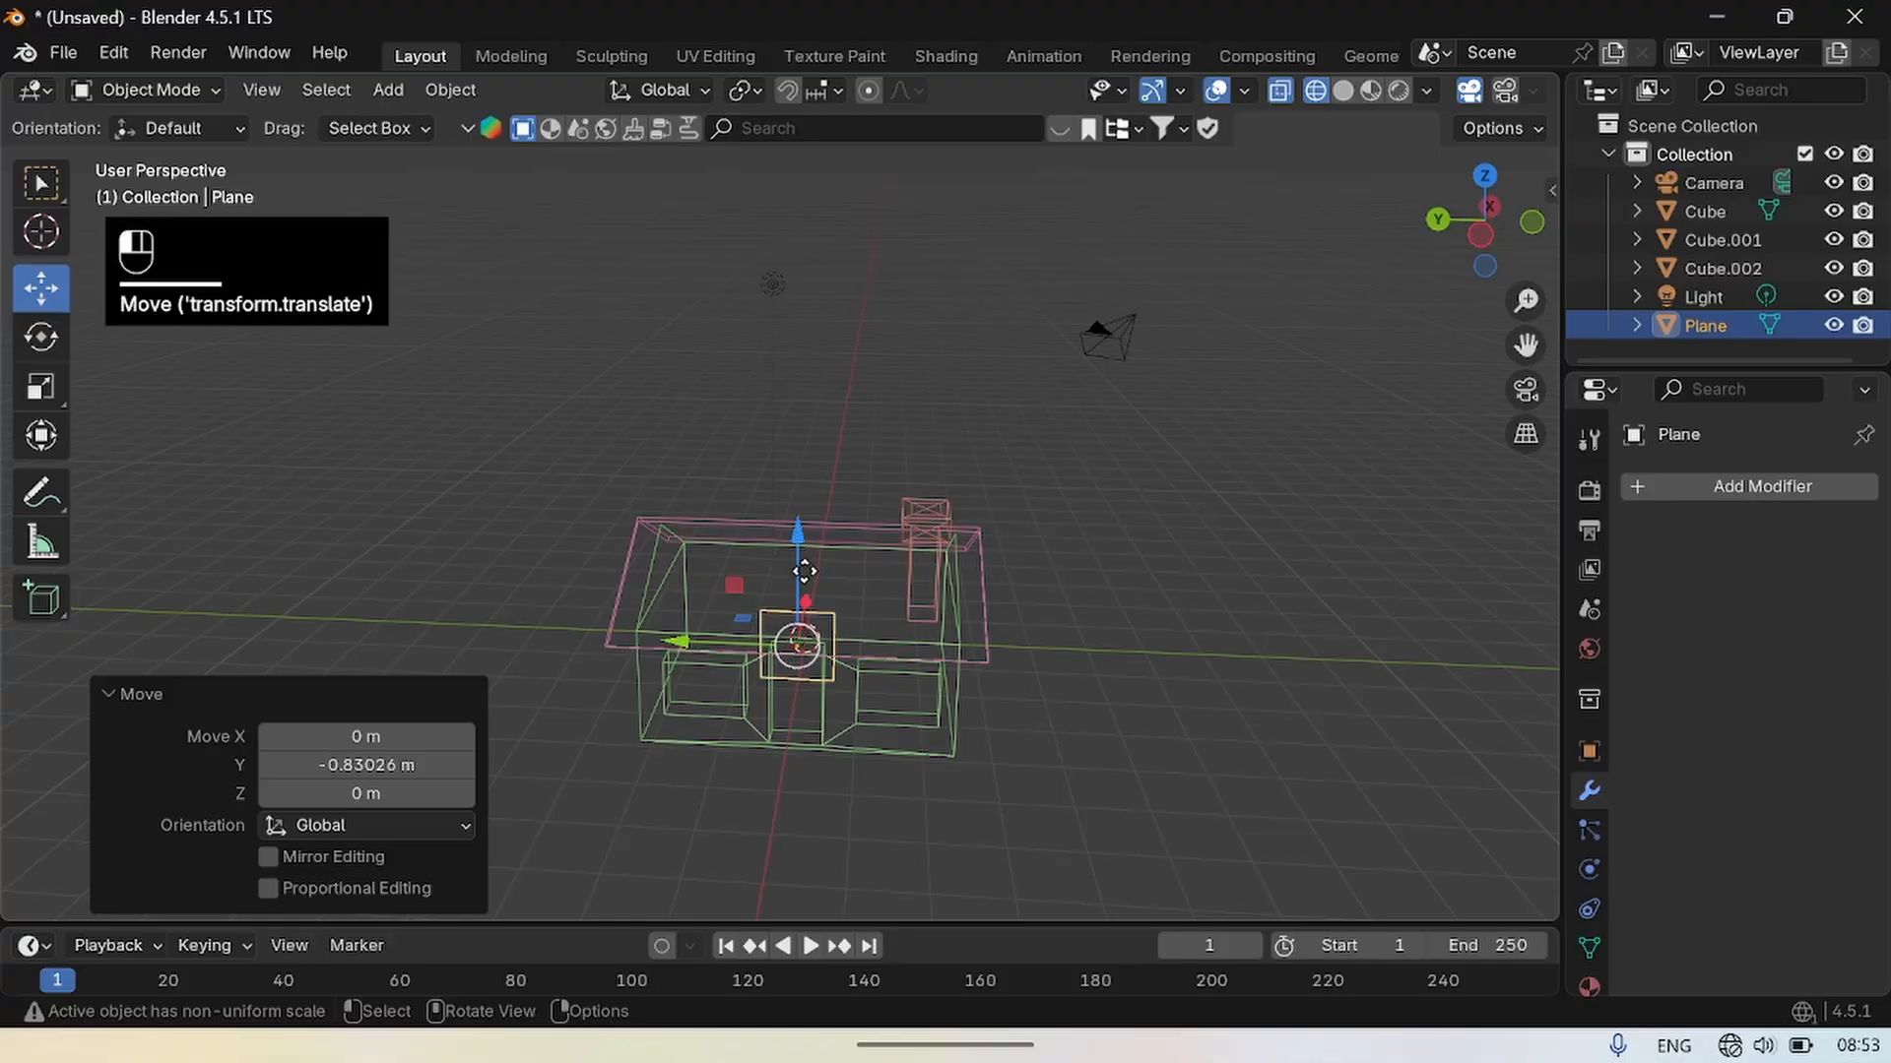
left_click_drag(805, 571, 803, 631)
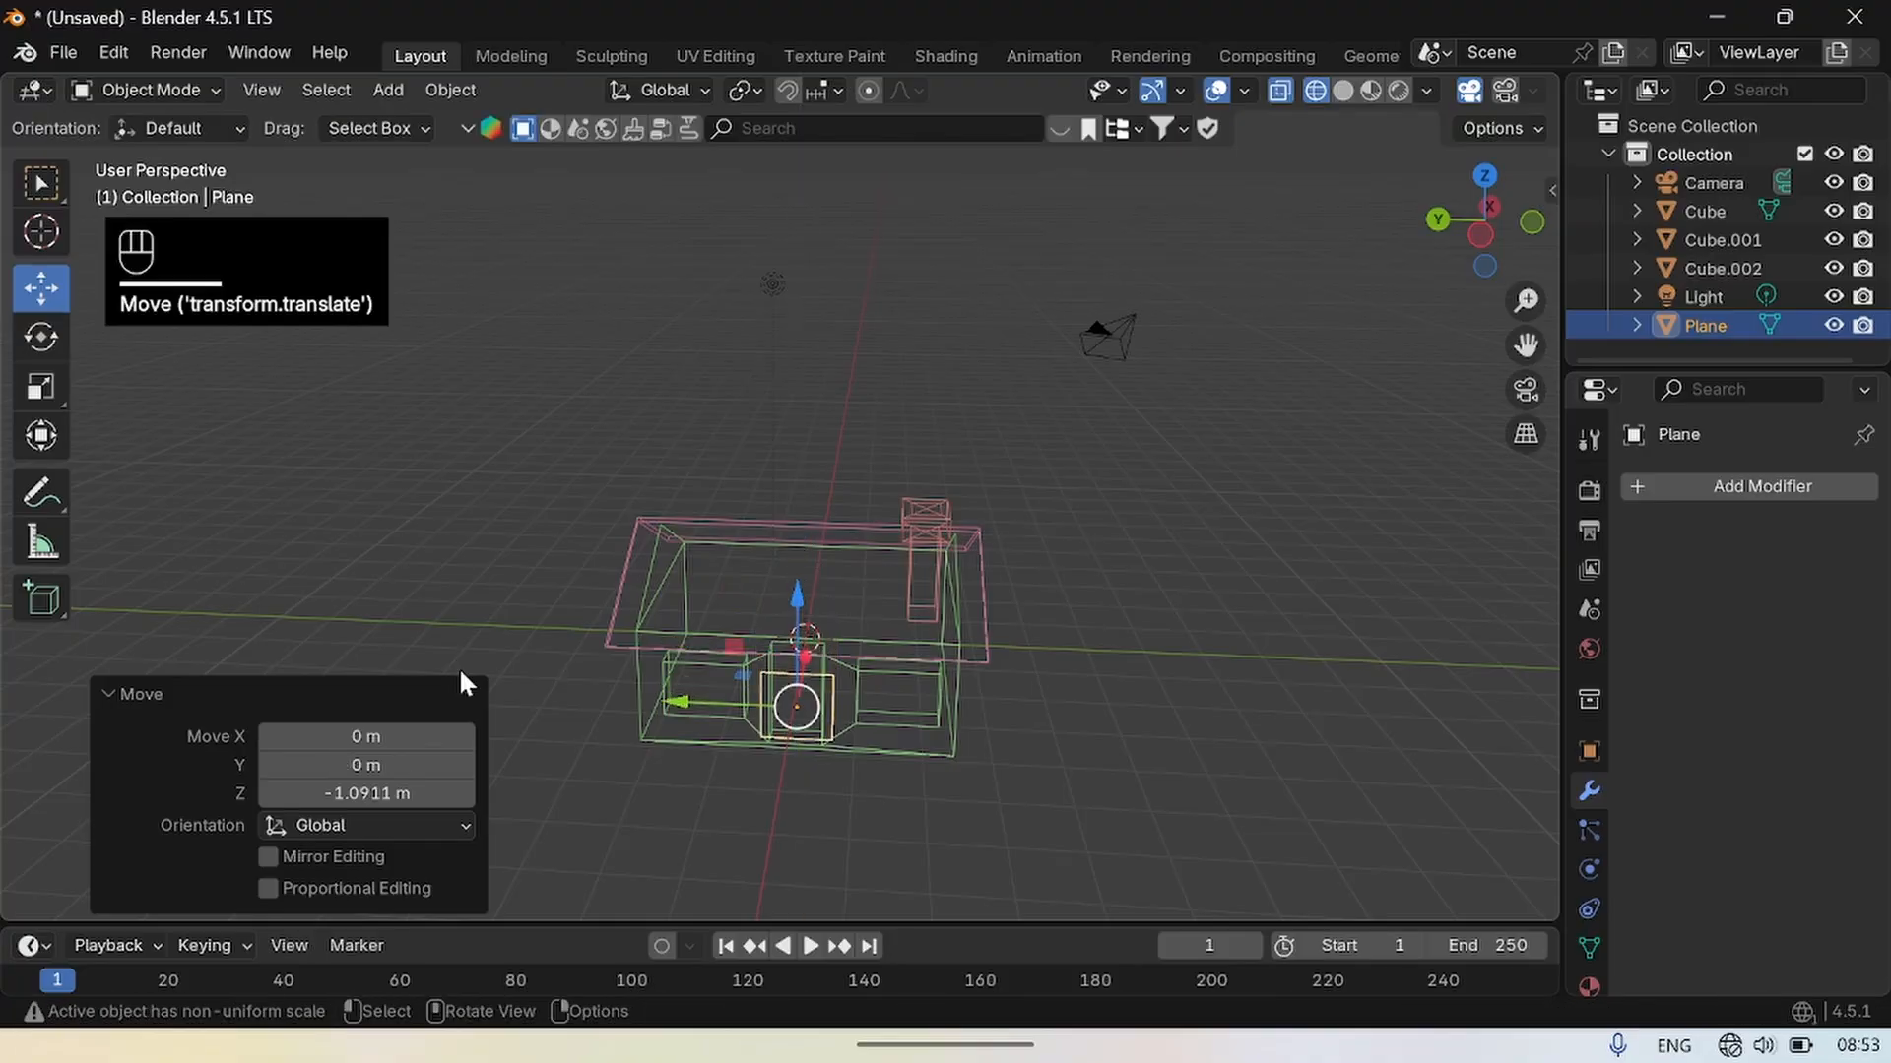
Stretch the plane along global Z toward the doorway's height and scale it by about 0.888 along Y.
left_click(41, 435)
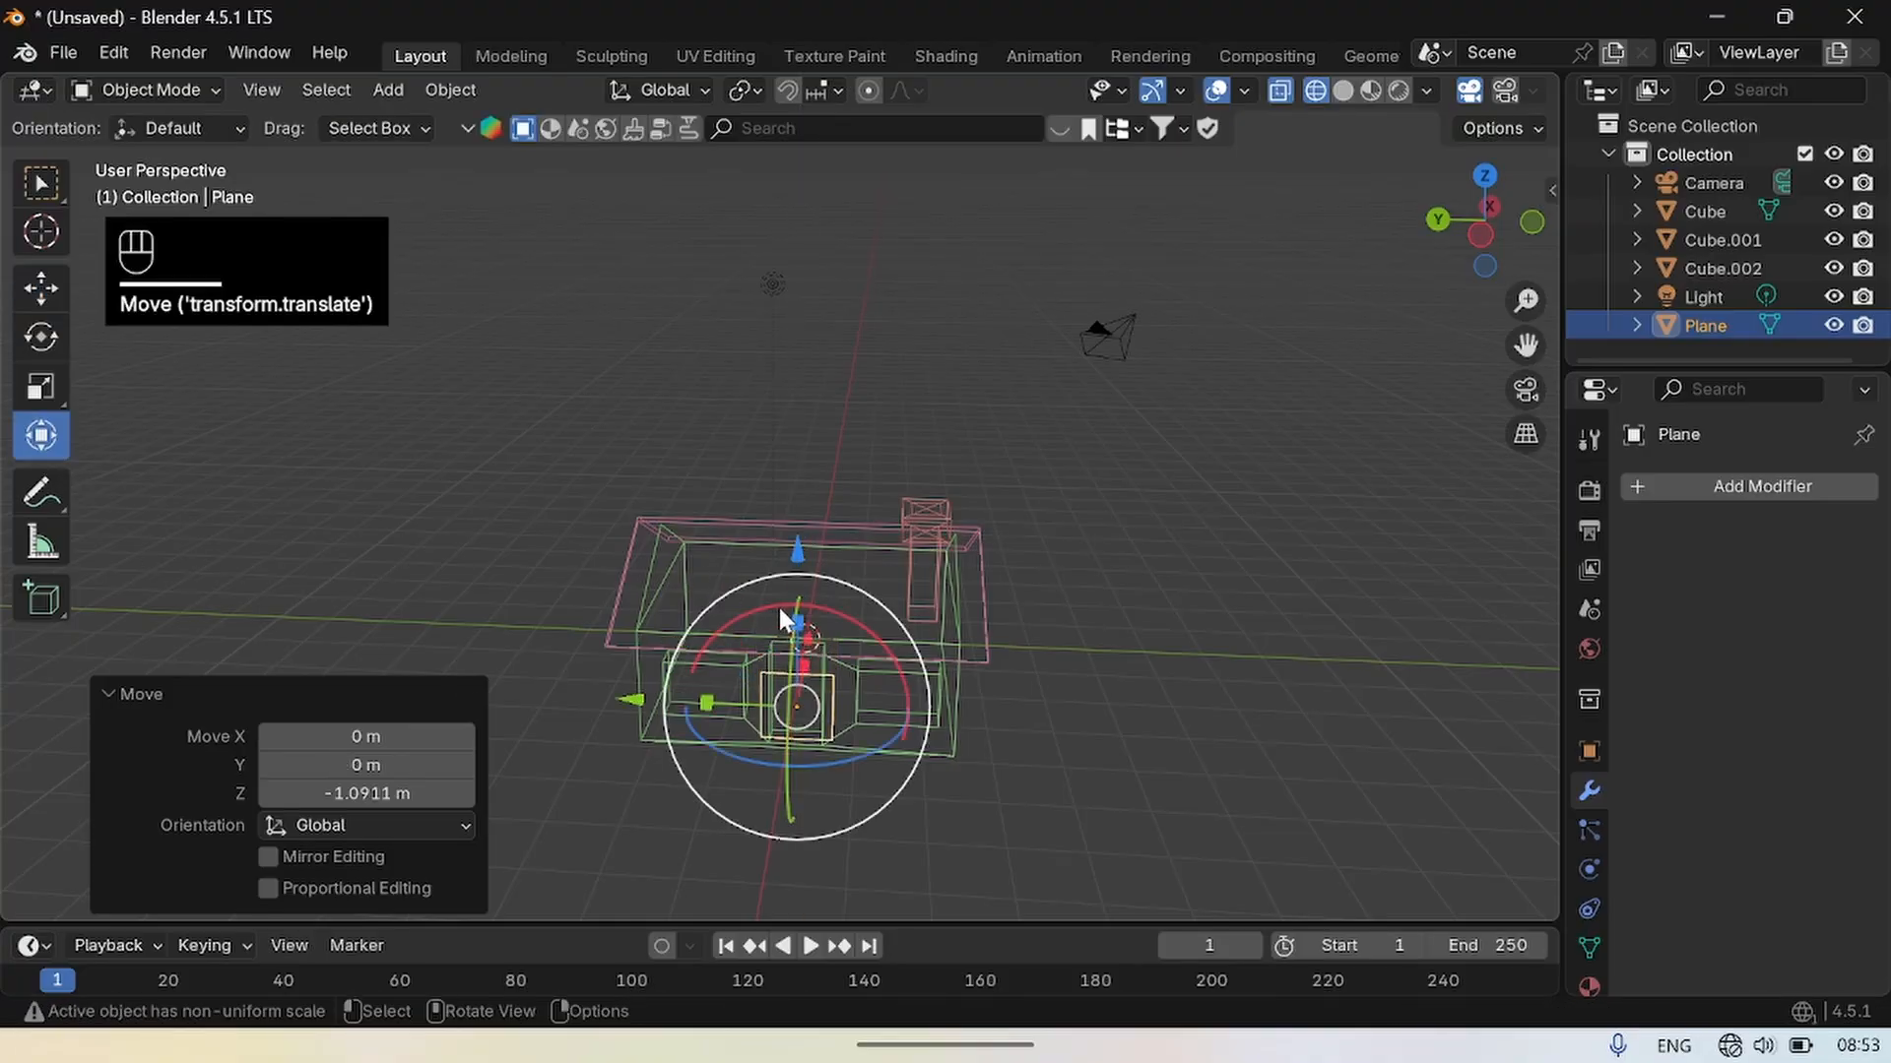
left_click(42, 399)
left_click_drag(796, 600, 796, 680)
left_click_drag(676, 701, 734, 726)
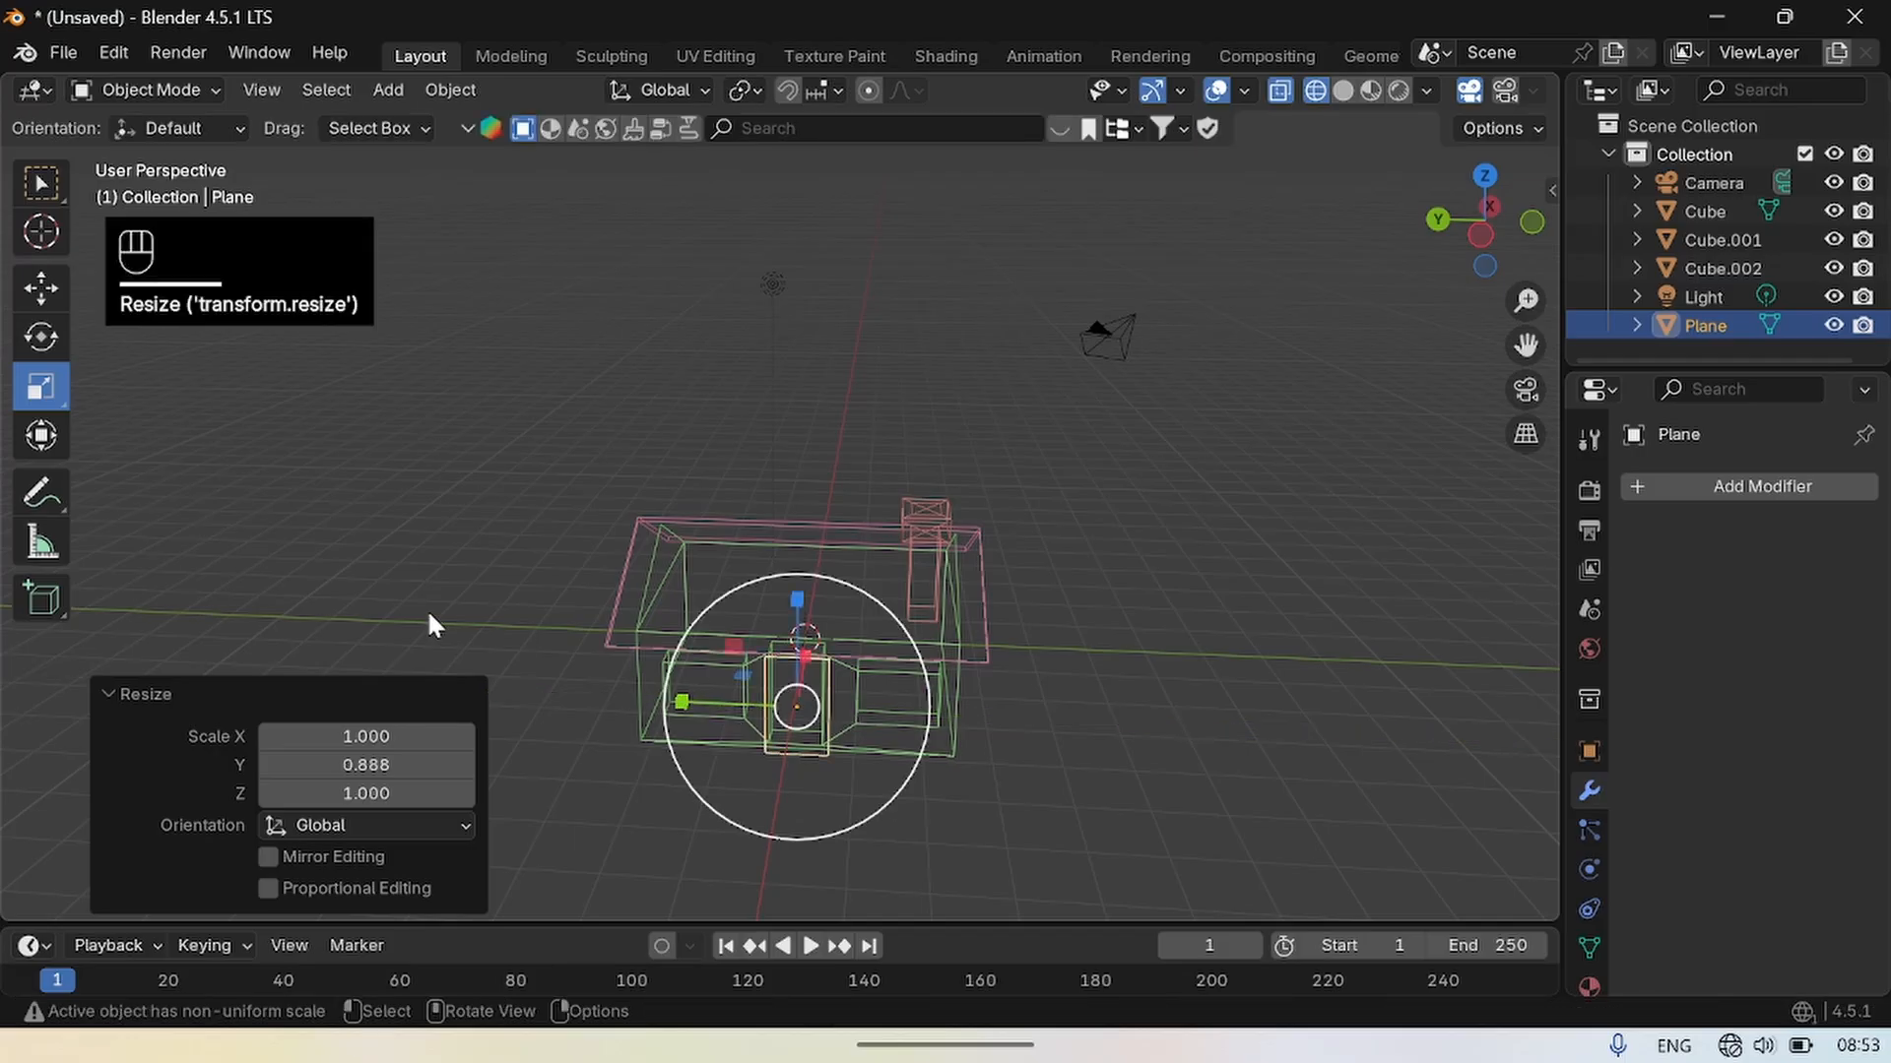
Nudge the plane along global Z and Y and fine-tune its scale to match the doorway outline.
left_click(40, 288)
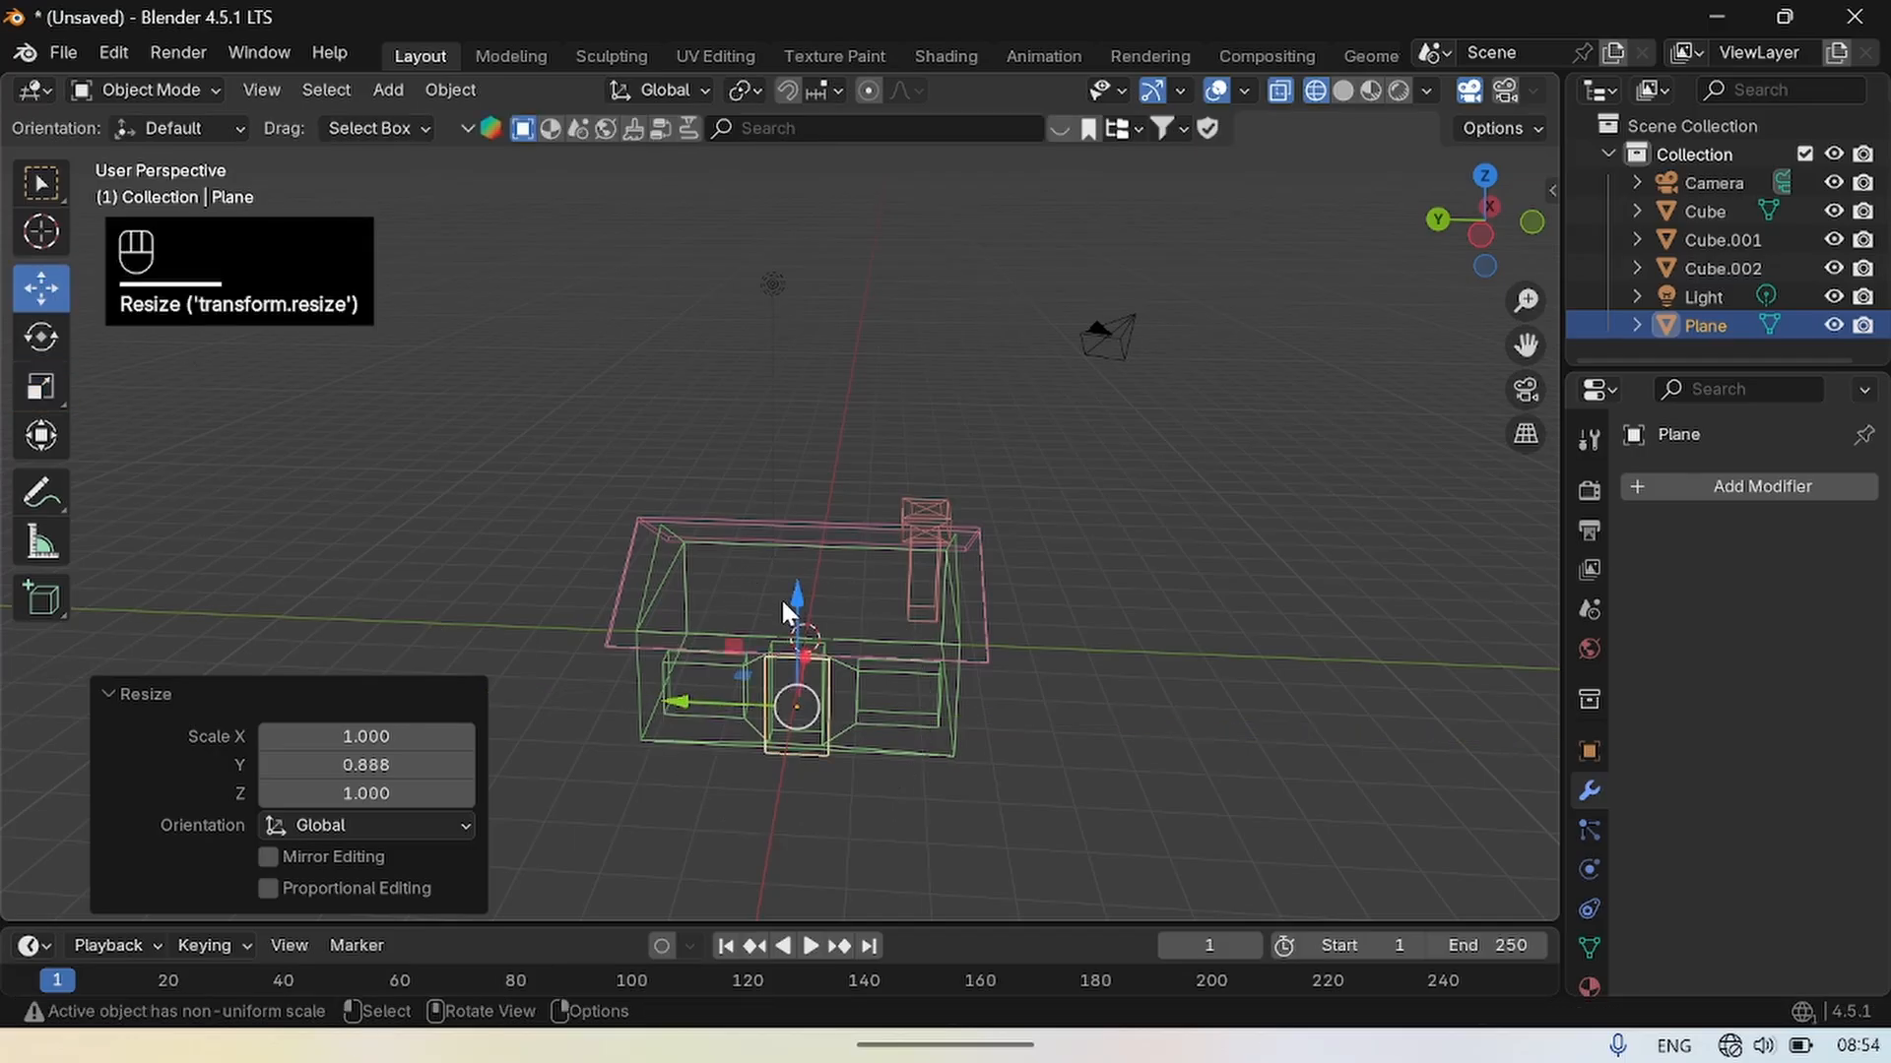
mouse_move(794, 595)
left_mouse_down()
mouse_move(819, 638)
mouse_move(804, 569)
mouse_move(805, 587)
left_mouse_up()
left_click_drag(689, 689, 711, 694)
left_click(44, 376)
left_click(1388, 788)
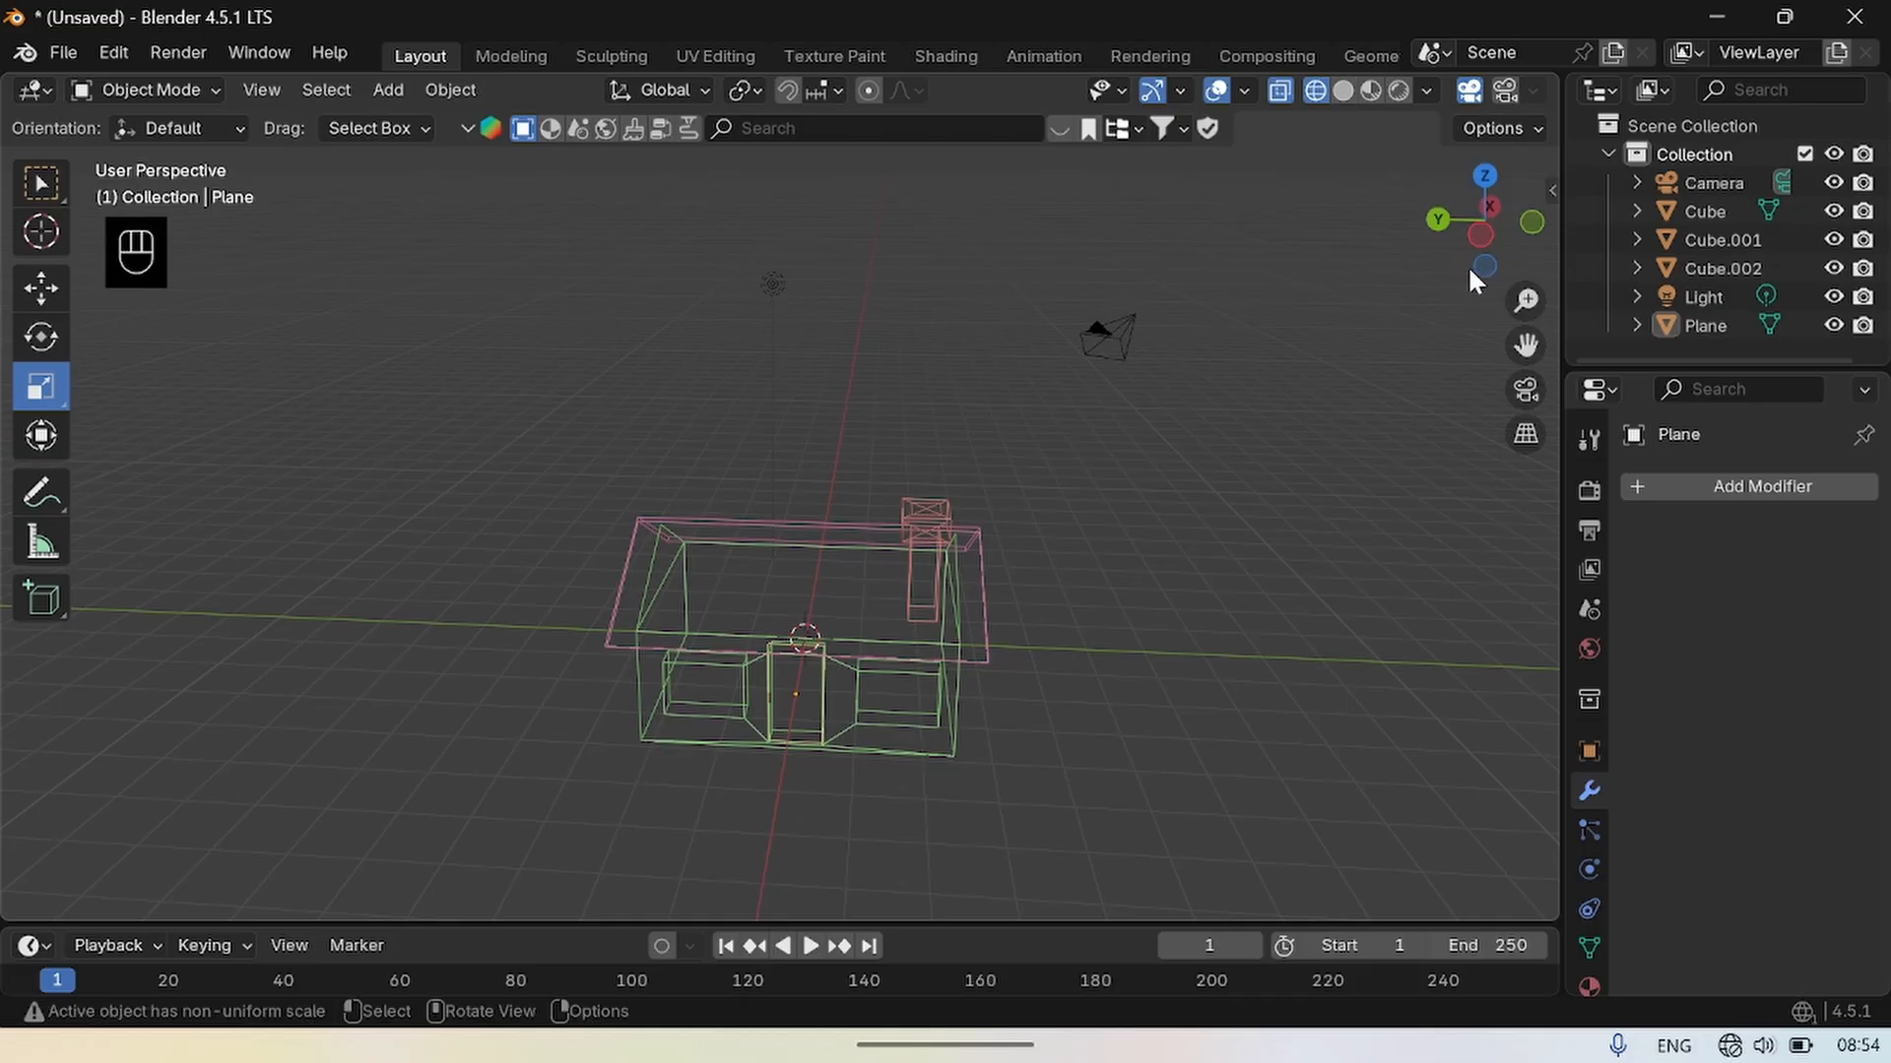
In solid shading, lower the door plane about 0.147 m along global Z and scale it by 0.953 along Z.
mouse_move(1482, 231)
left_mouse_down()
mouse_move(1423, 241)
mouse_move(1479, 262)
left_mouse_up()
left_click(1342, 90)
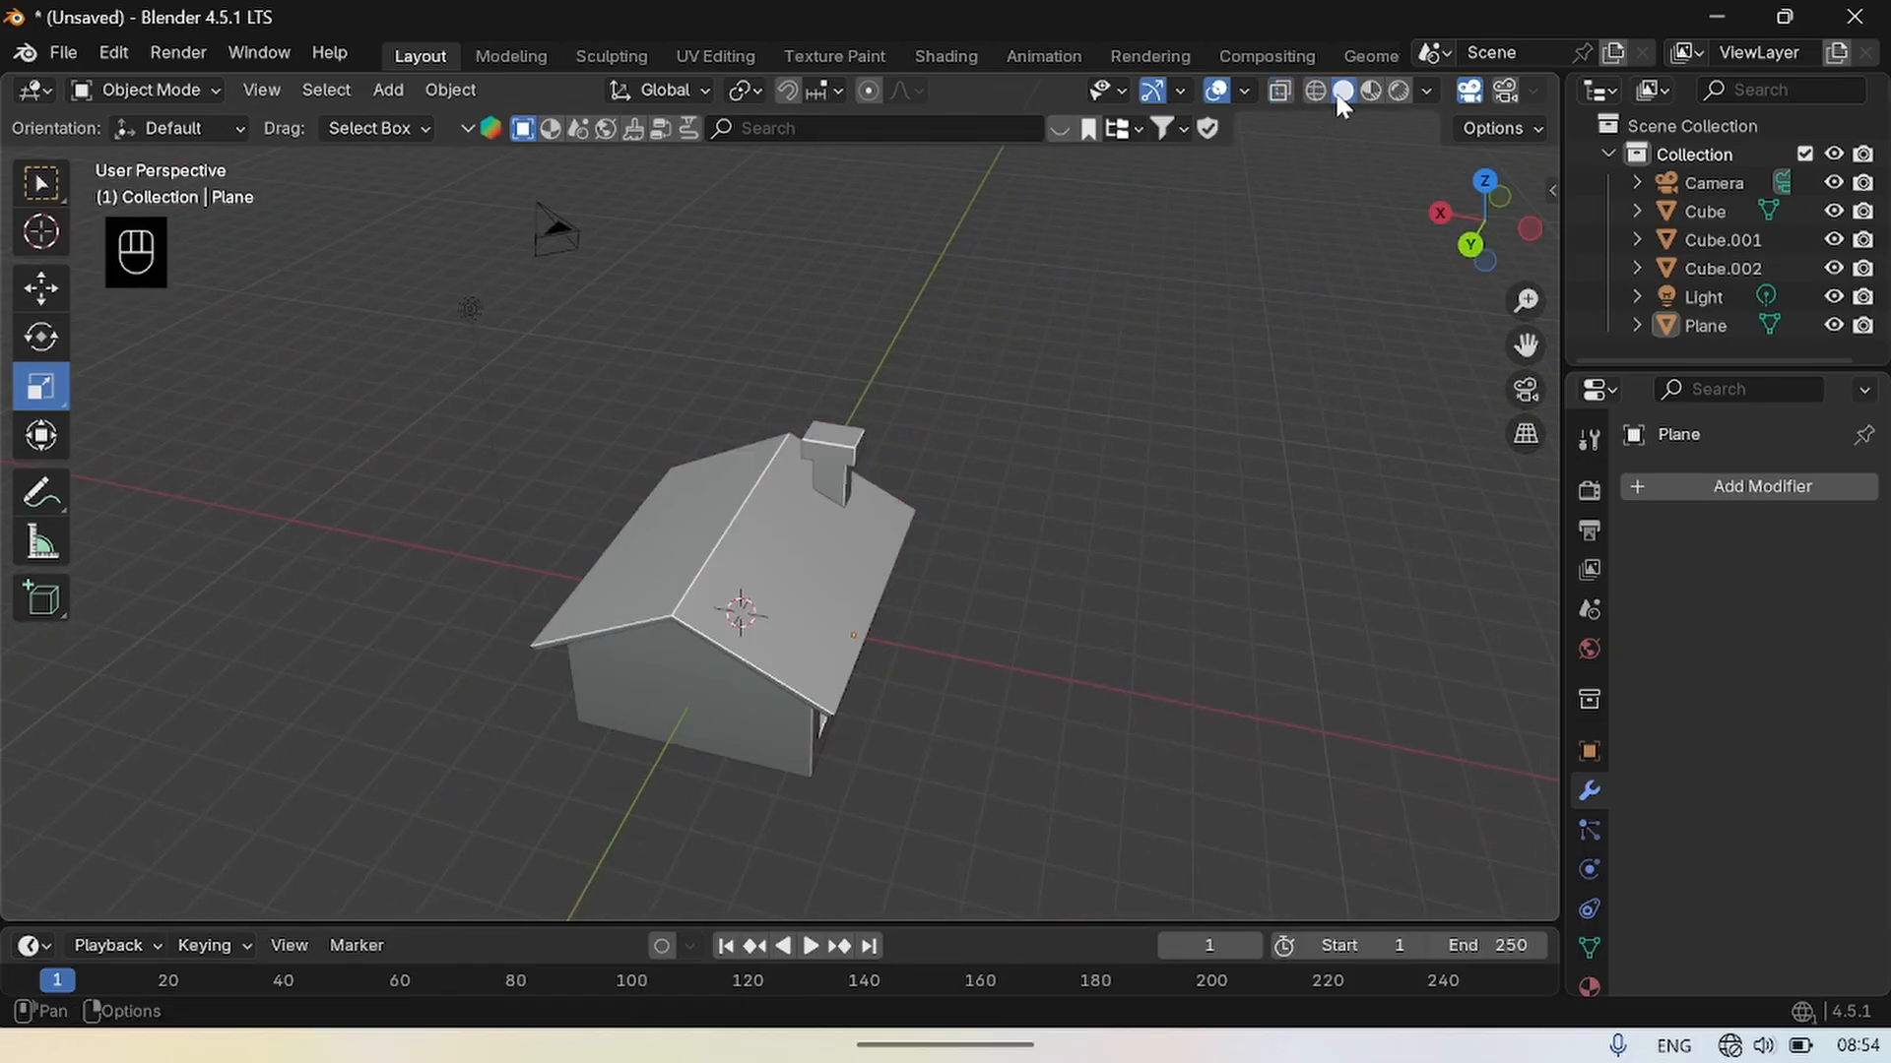
left_click(787, 695)
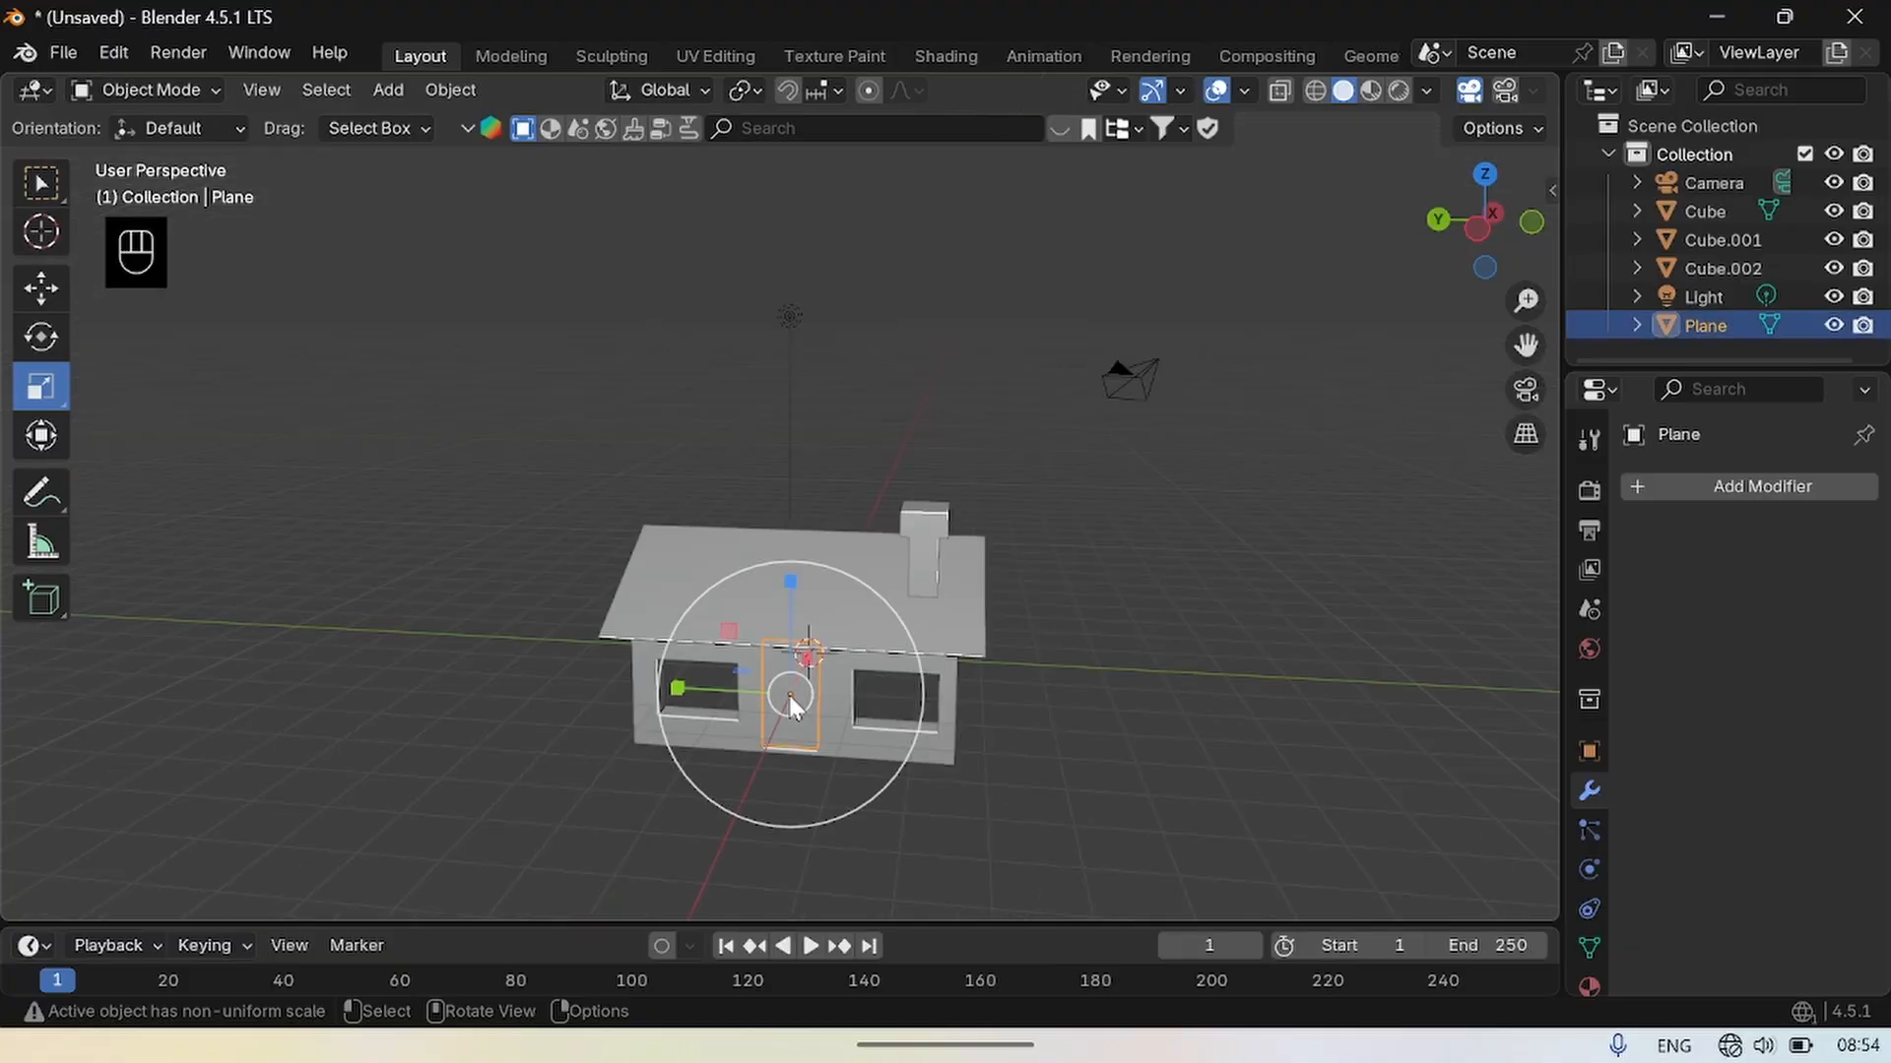
left_click(41, 288)
left_click_drag(791, 589, 840, 629)
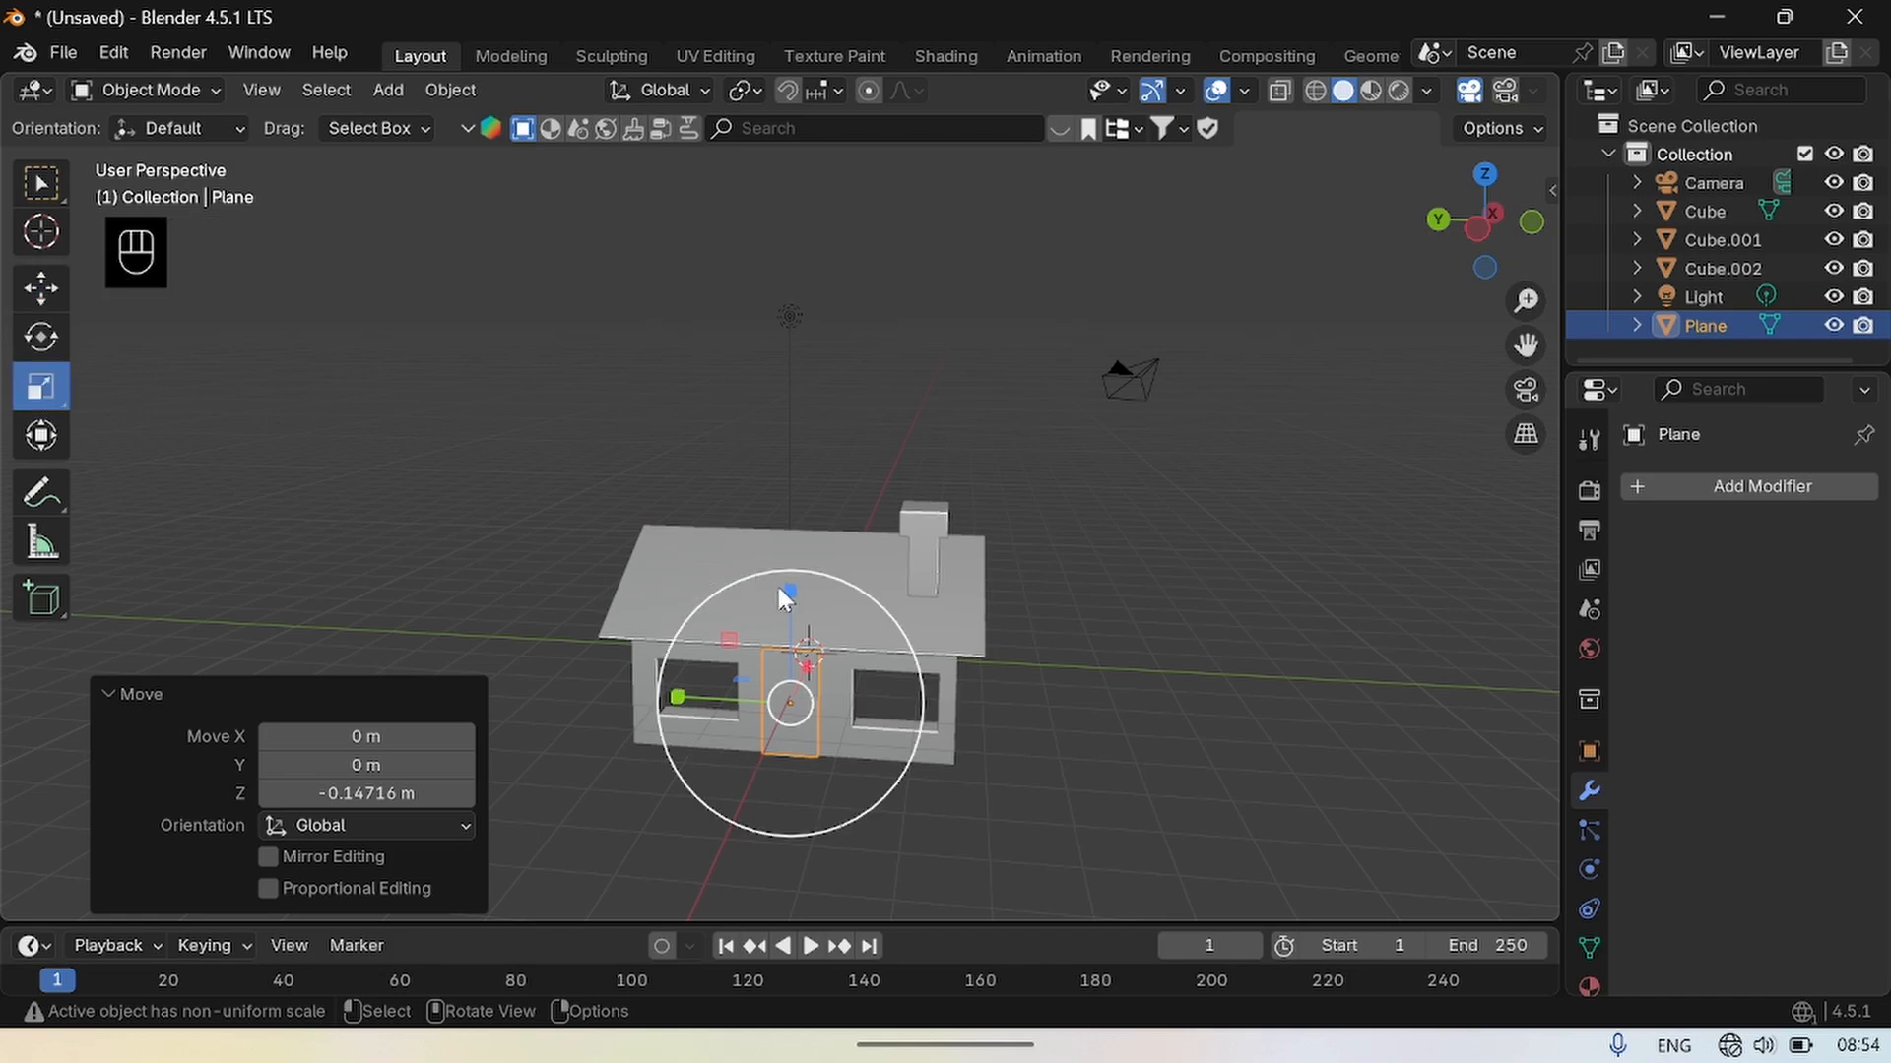
left_click_drag(786, 593, 787, 603)
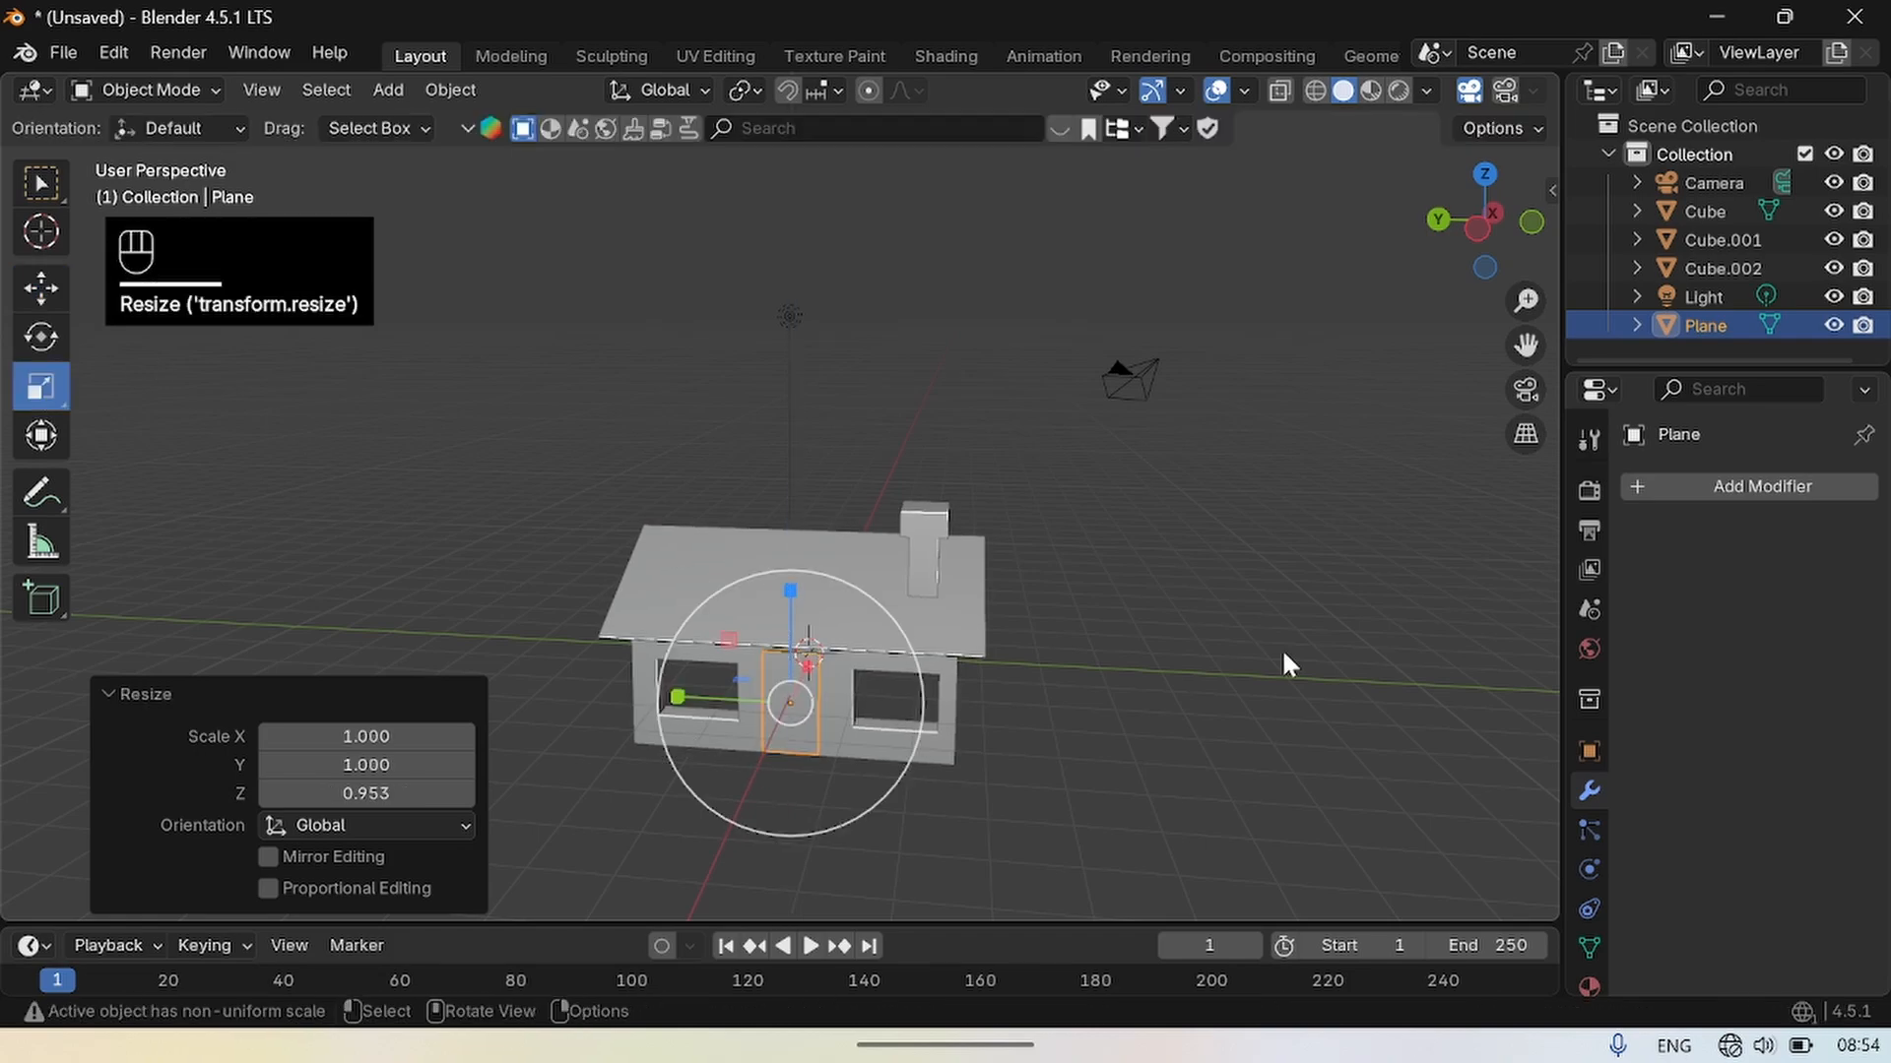
left_click(1465, 530)
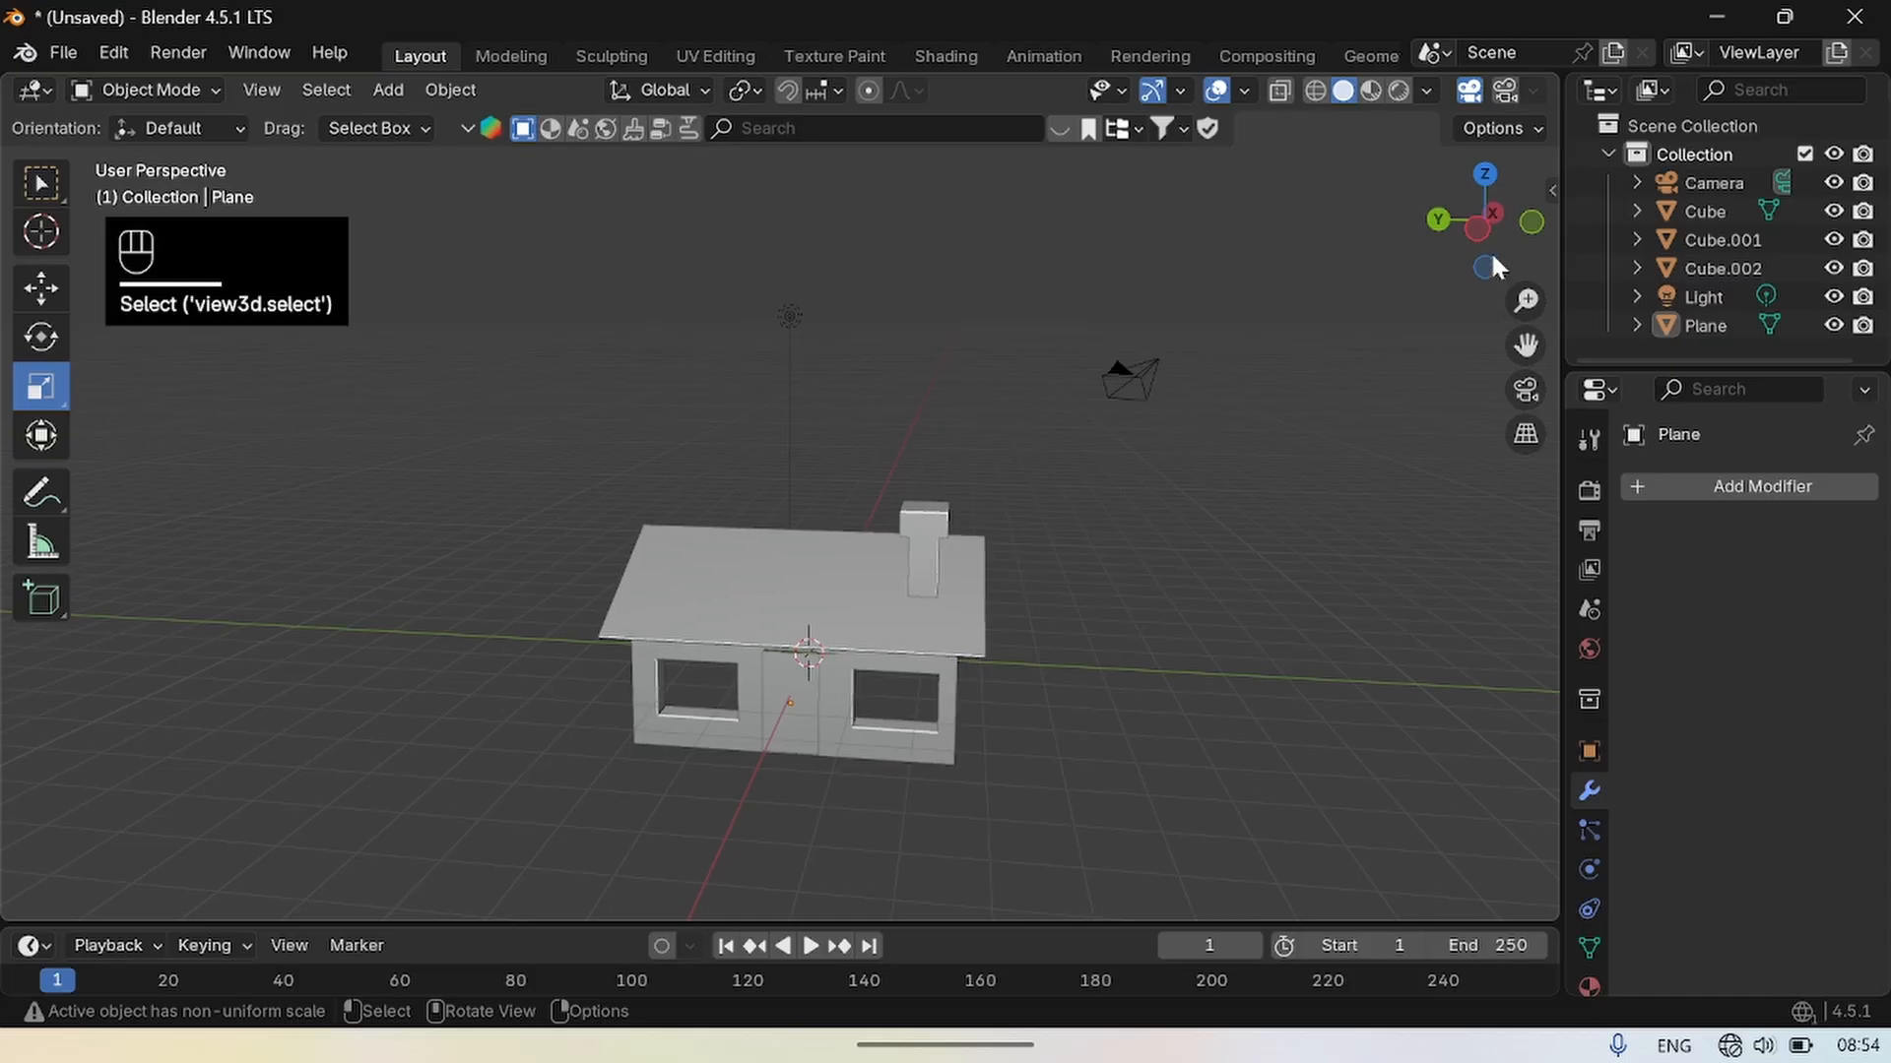
Duplicate the door plane and move the copy about -1.64 m along global Y over the front window nearest the chimney.
left_click_drag(1491, 237, 1528, 191)
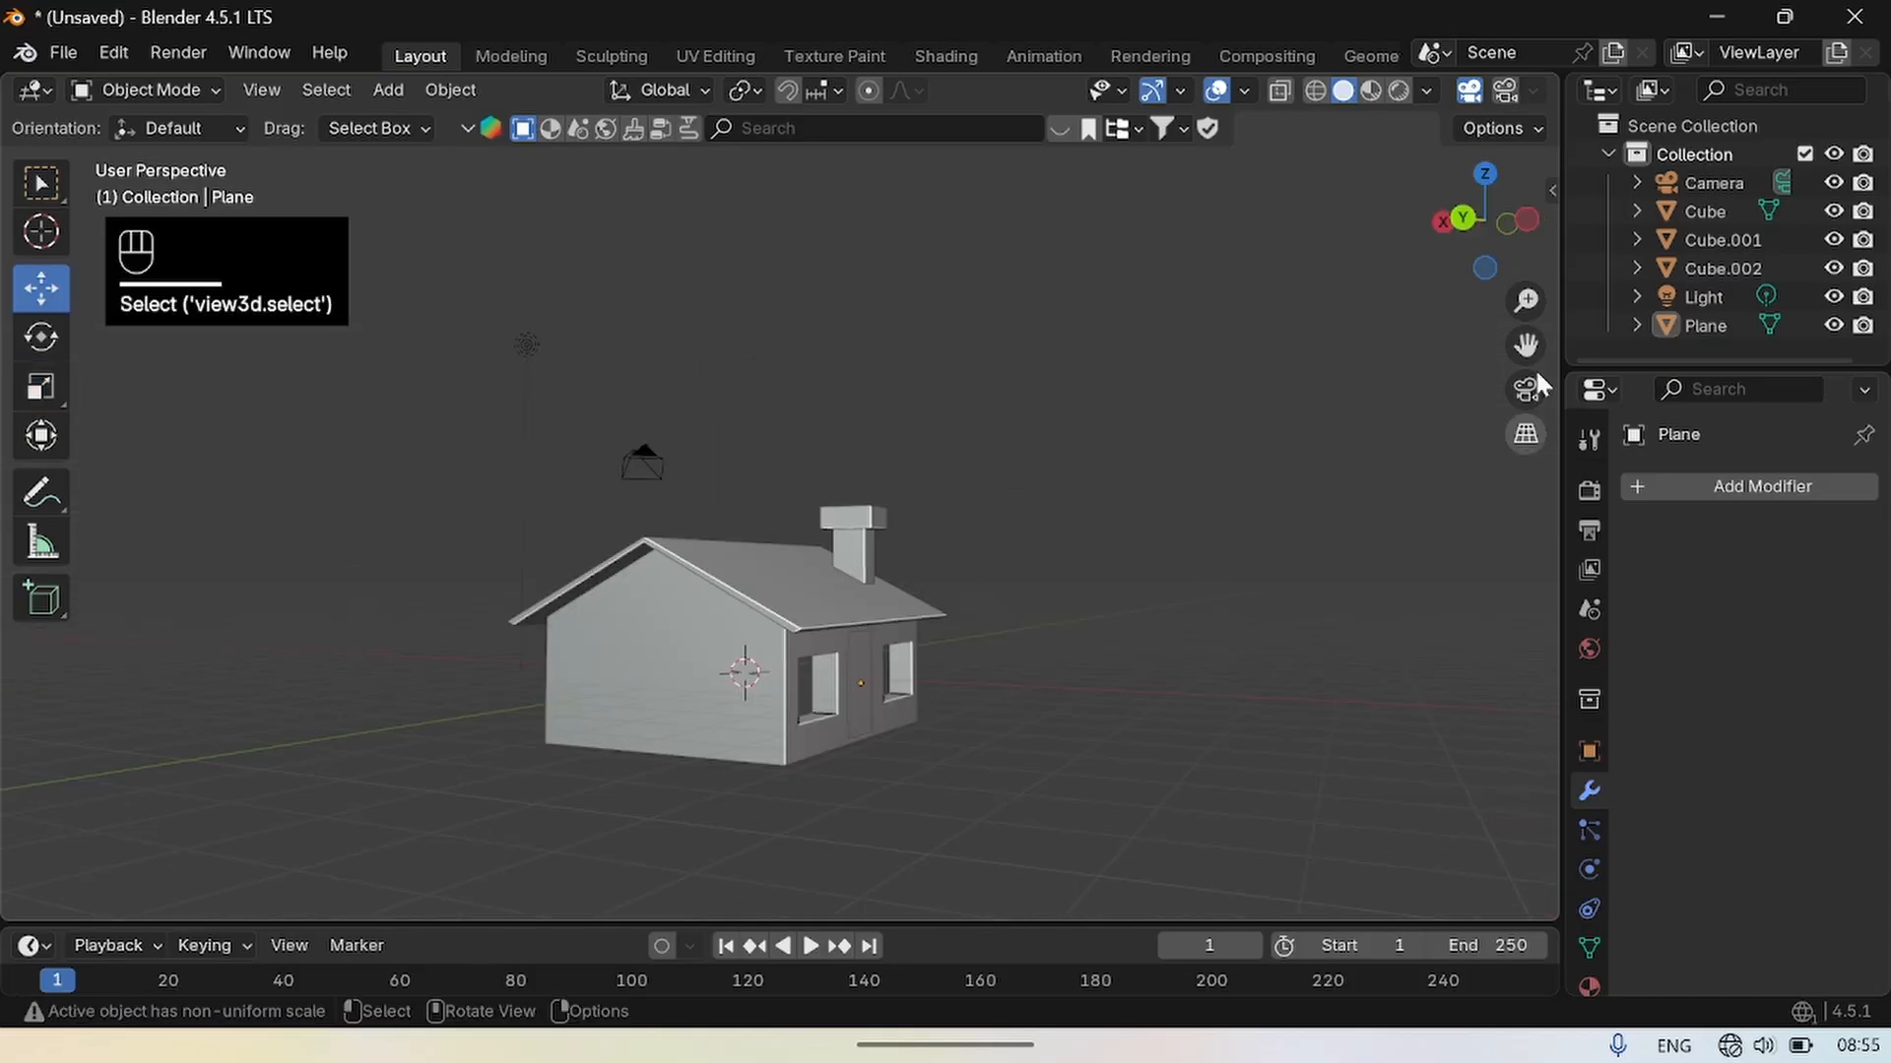
left_click_drag(1482, 264, 1435, 316)
left_click(828, 695)
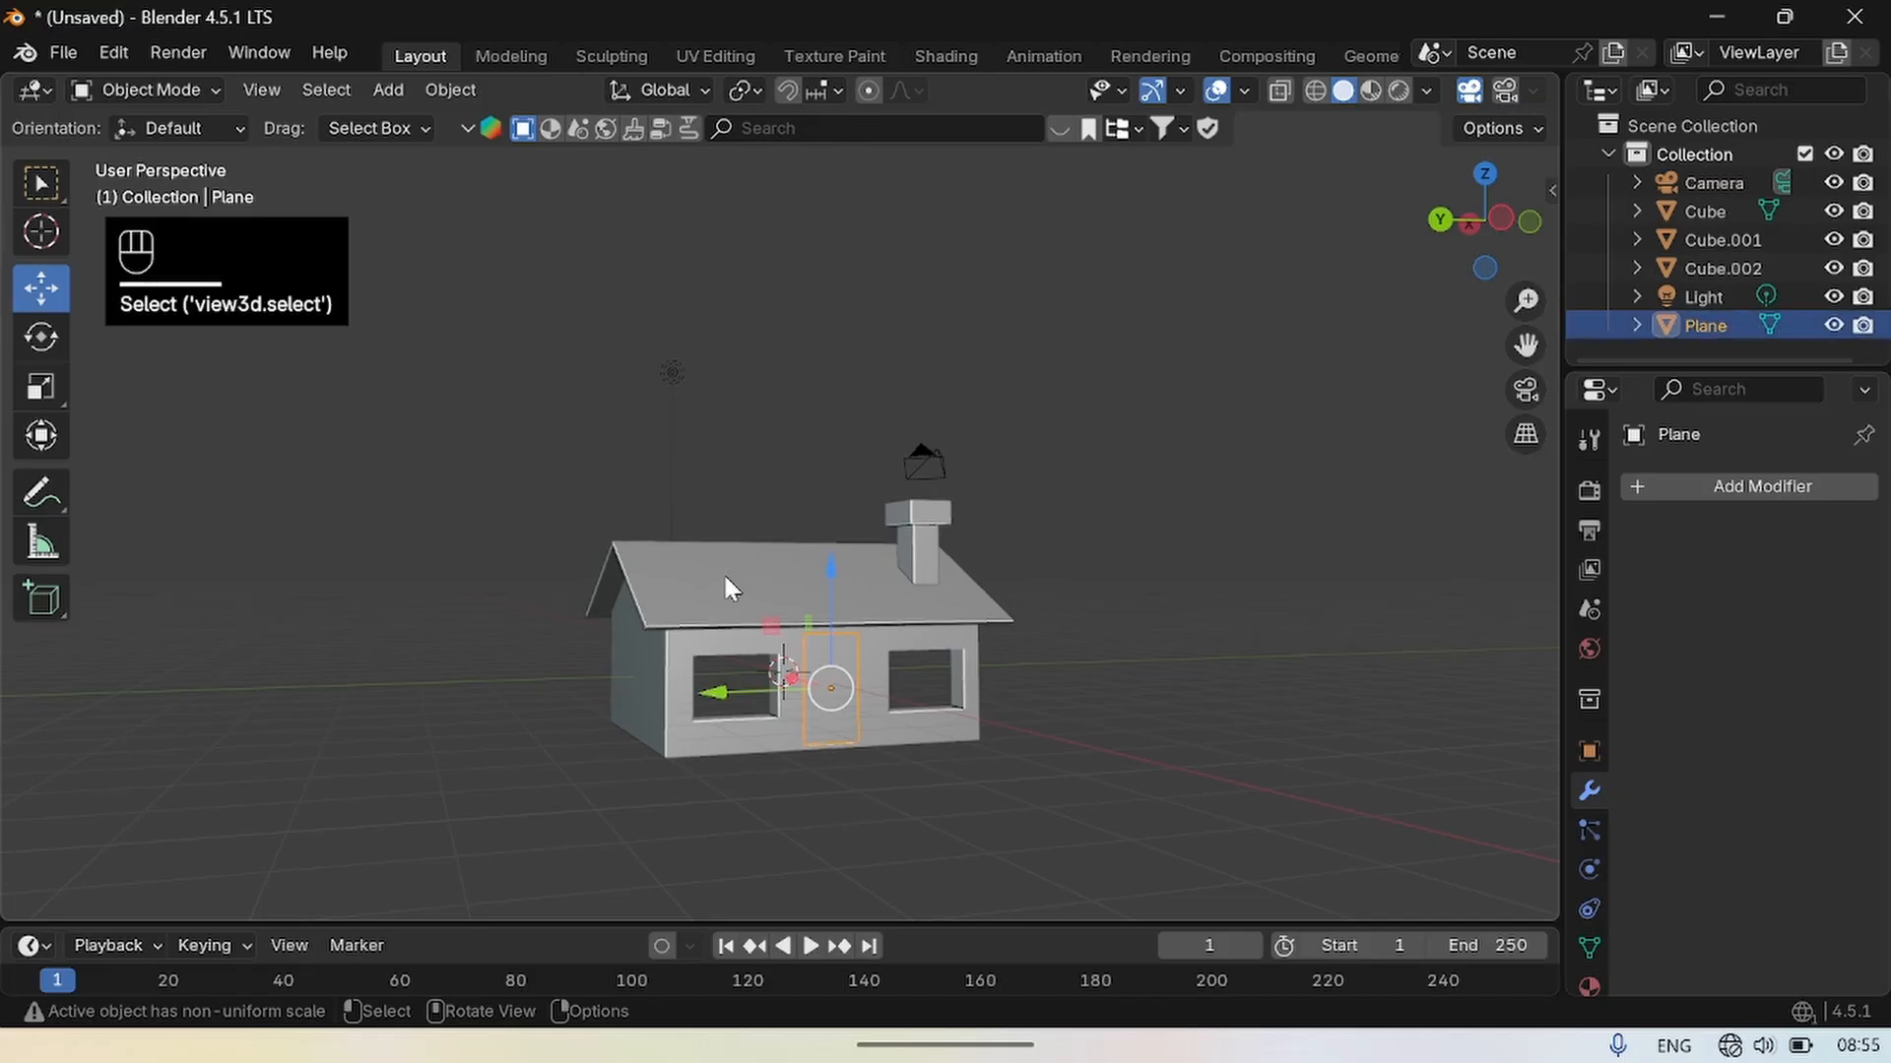
key("shift+d")
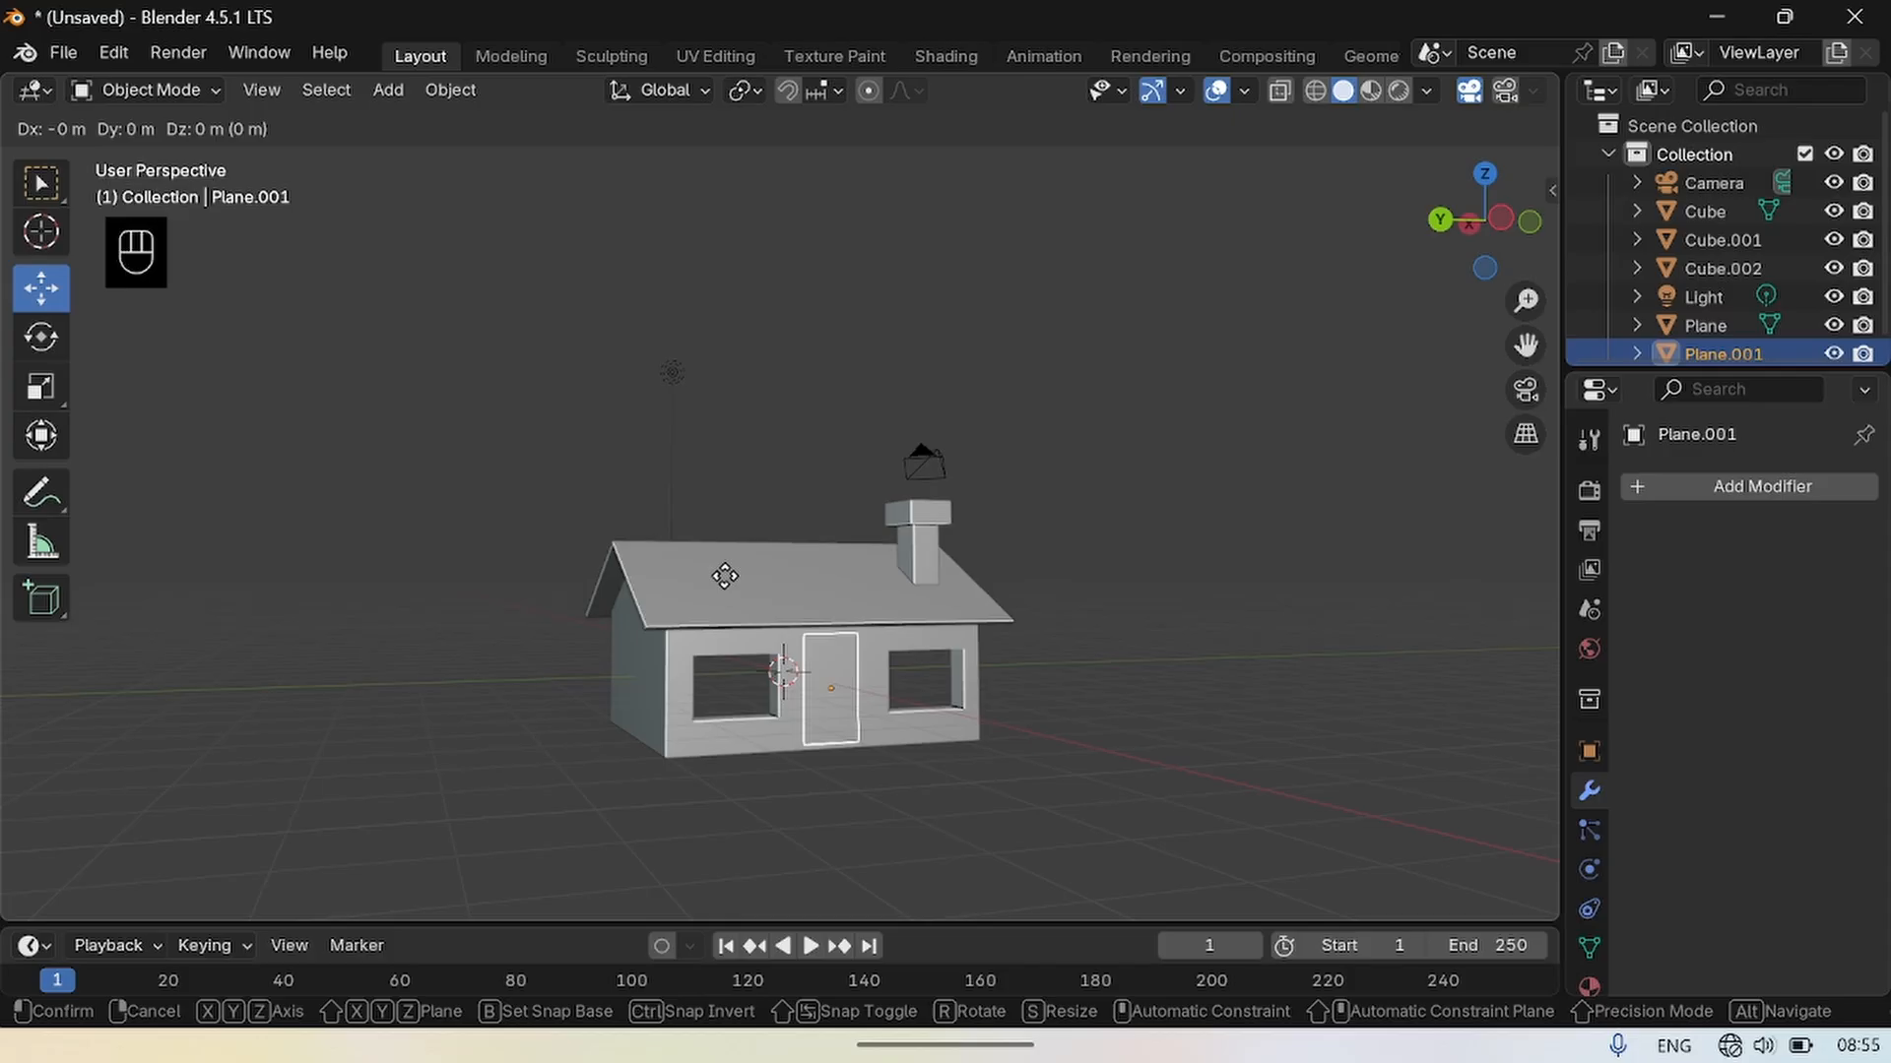
key("g")
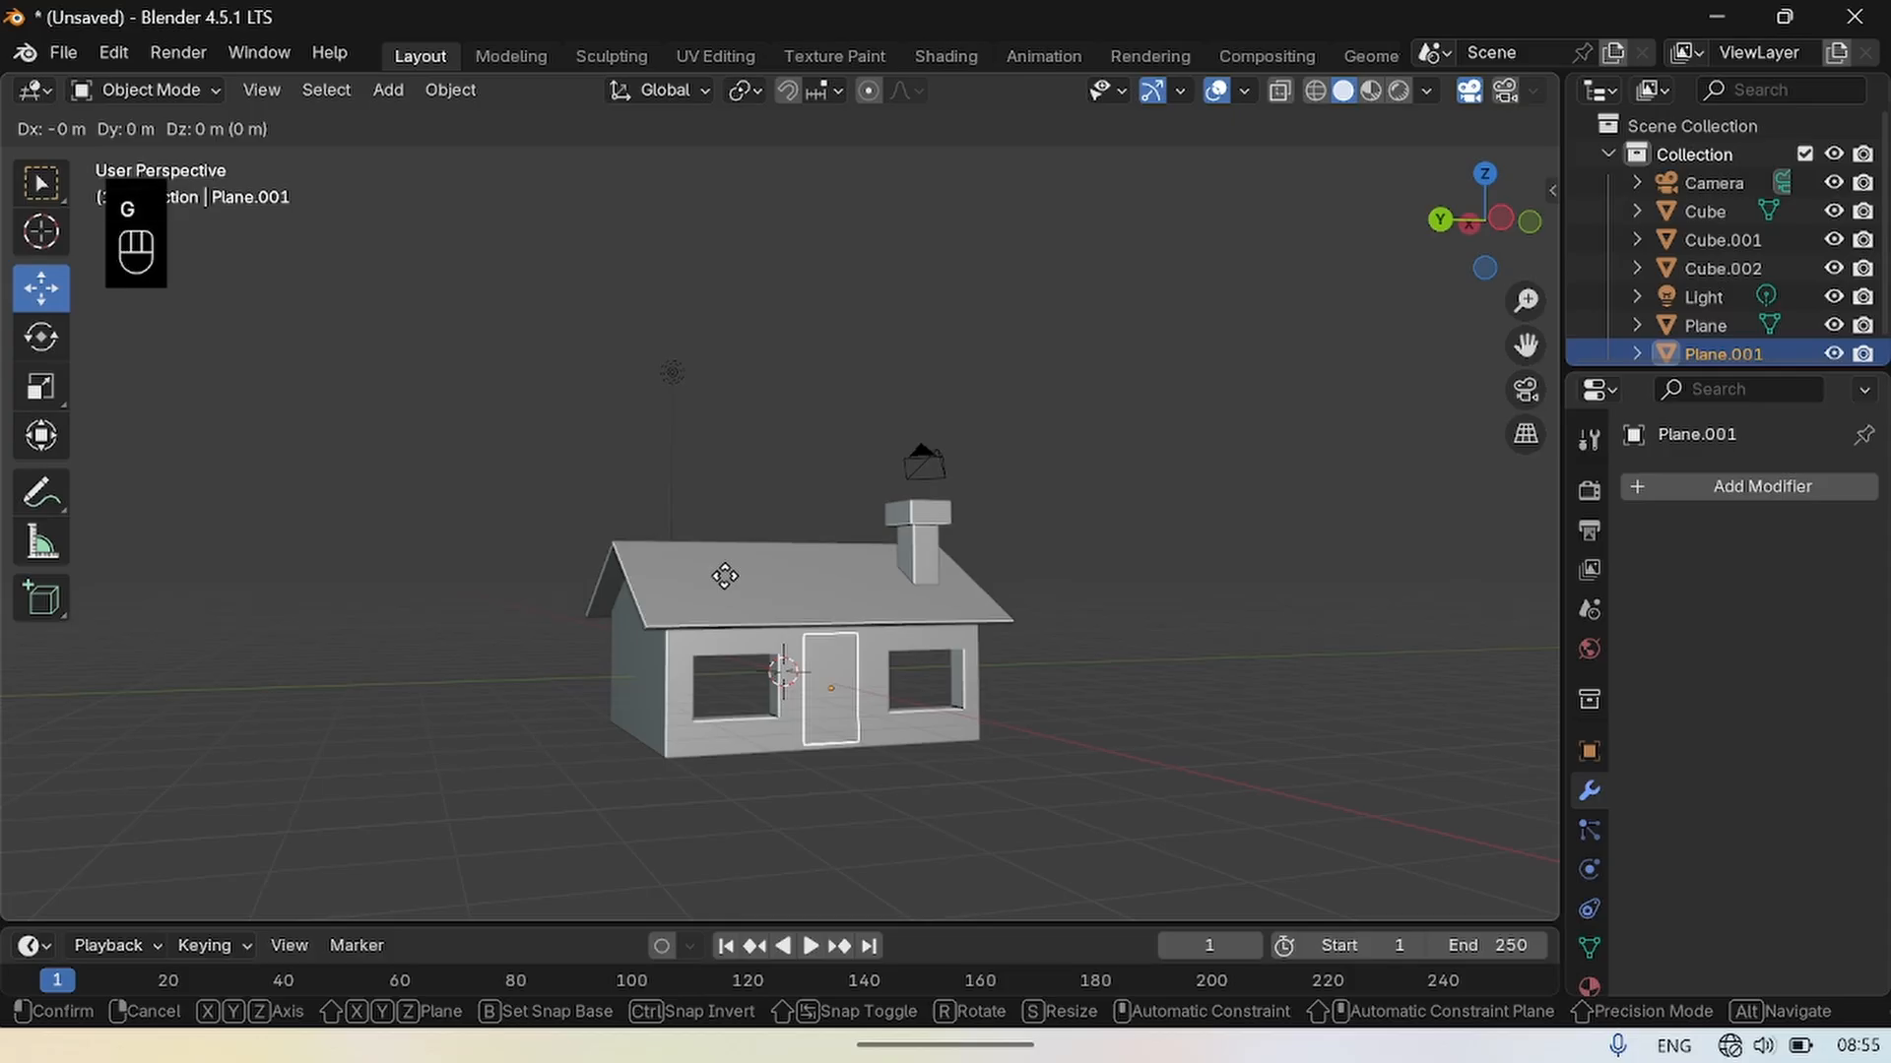
key("y")
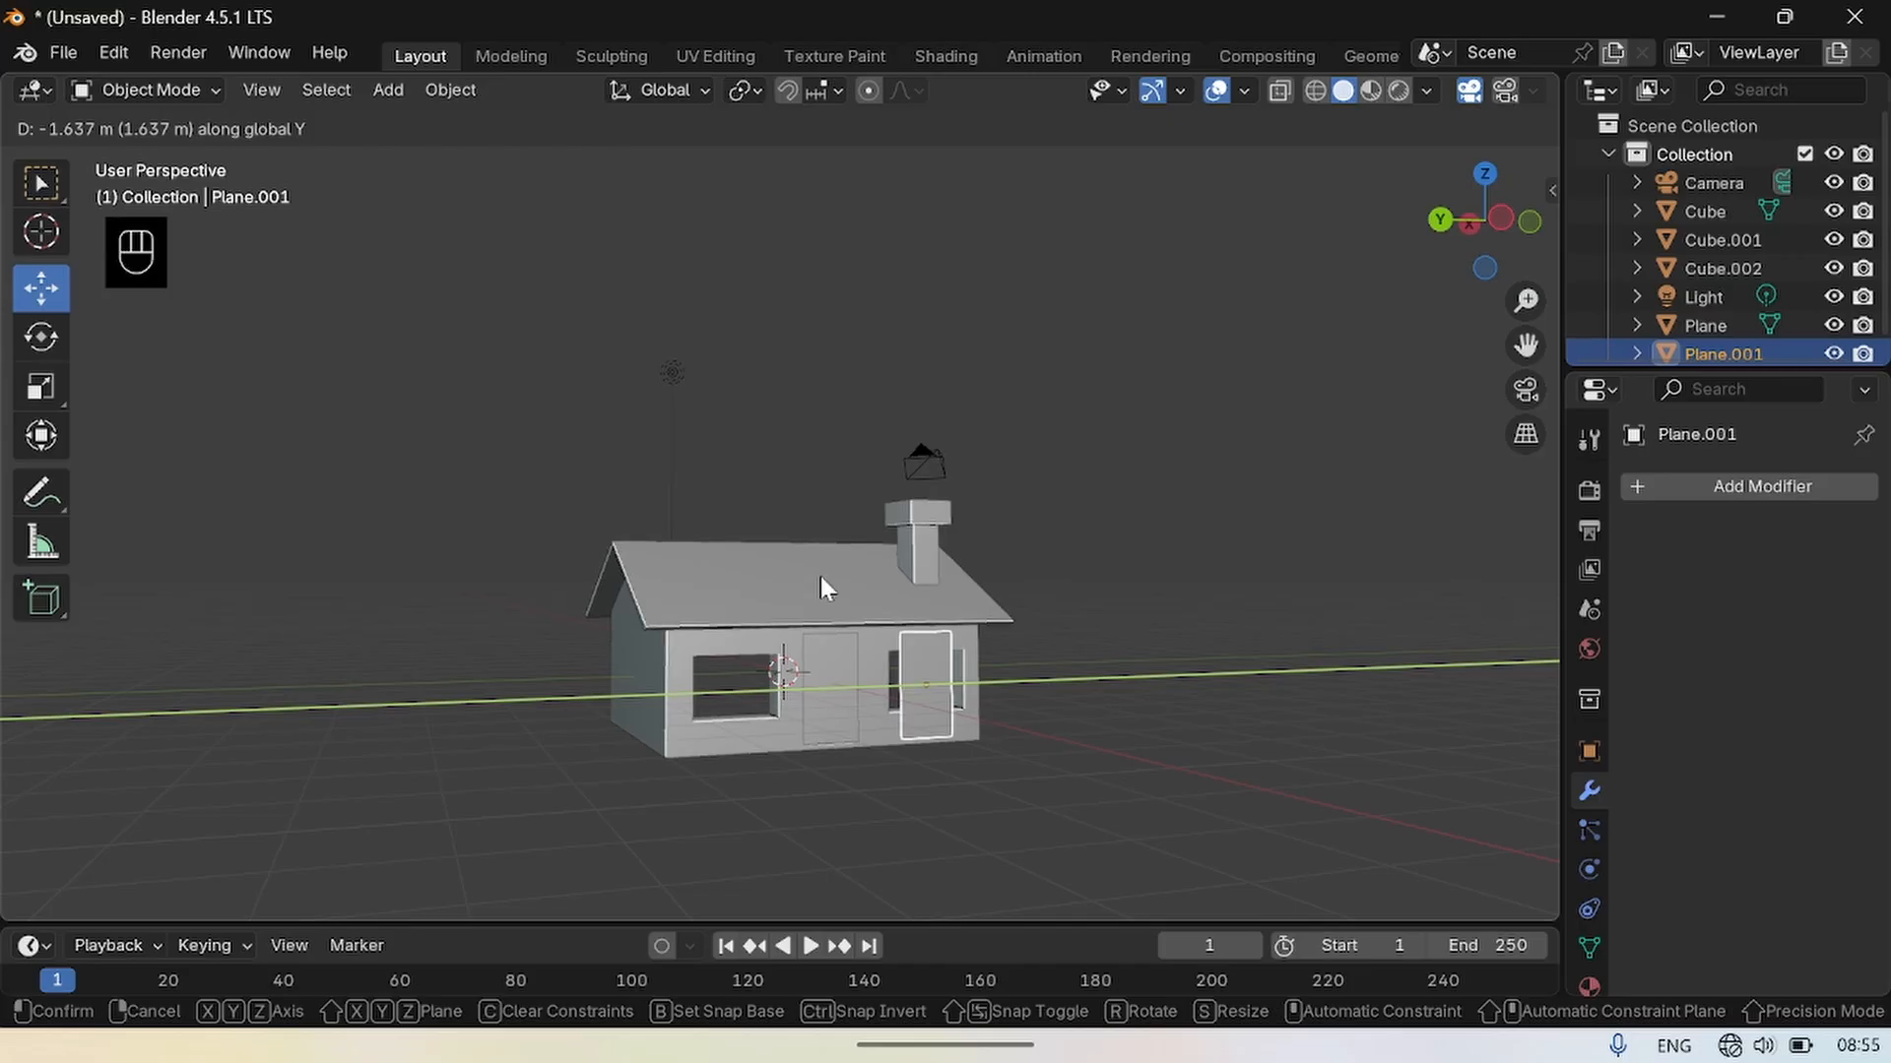
left_click(819, 587)
left_click(1074, 777)
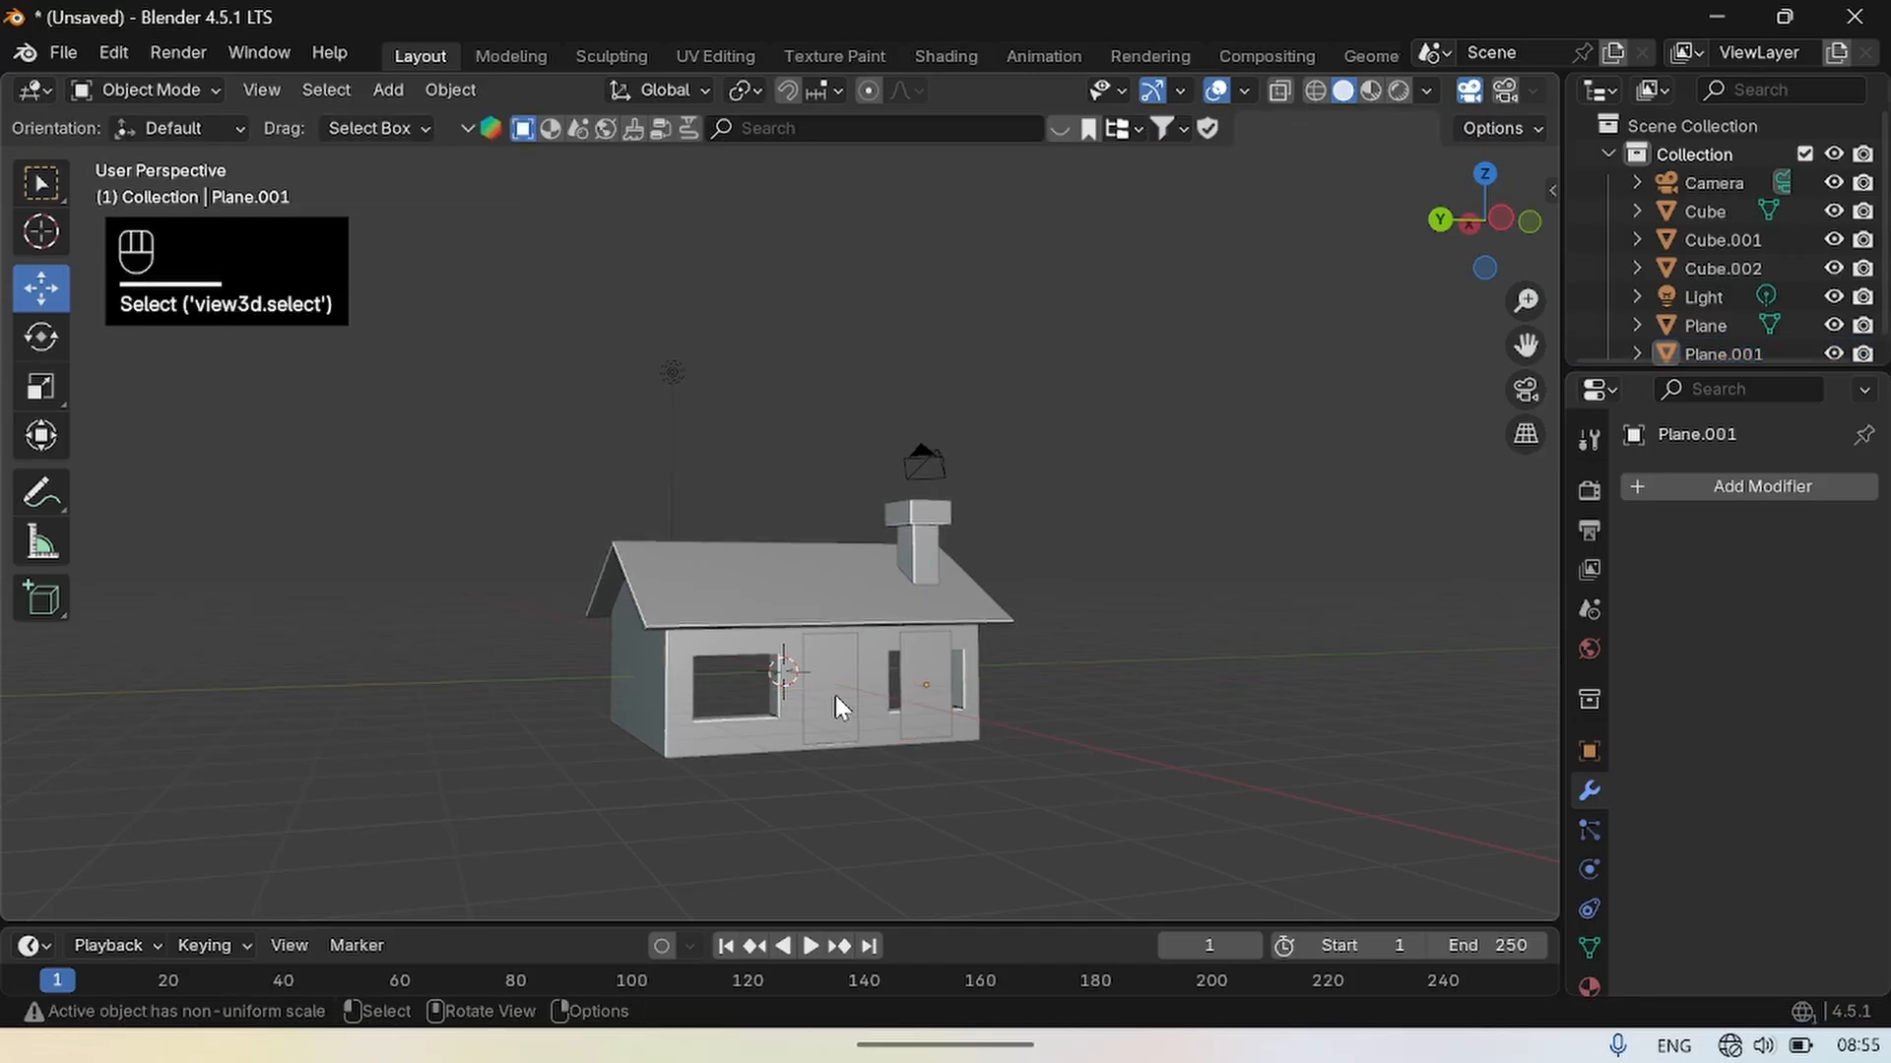
Enter Edit Mode on the doorway plane and add a horizontal loop cut close to its top edge.
left_click(835, 695)
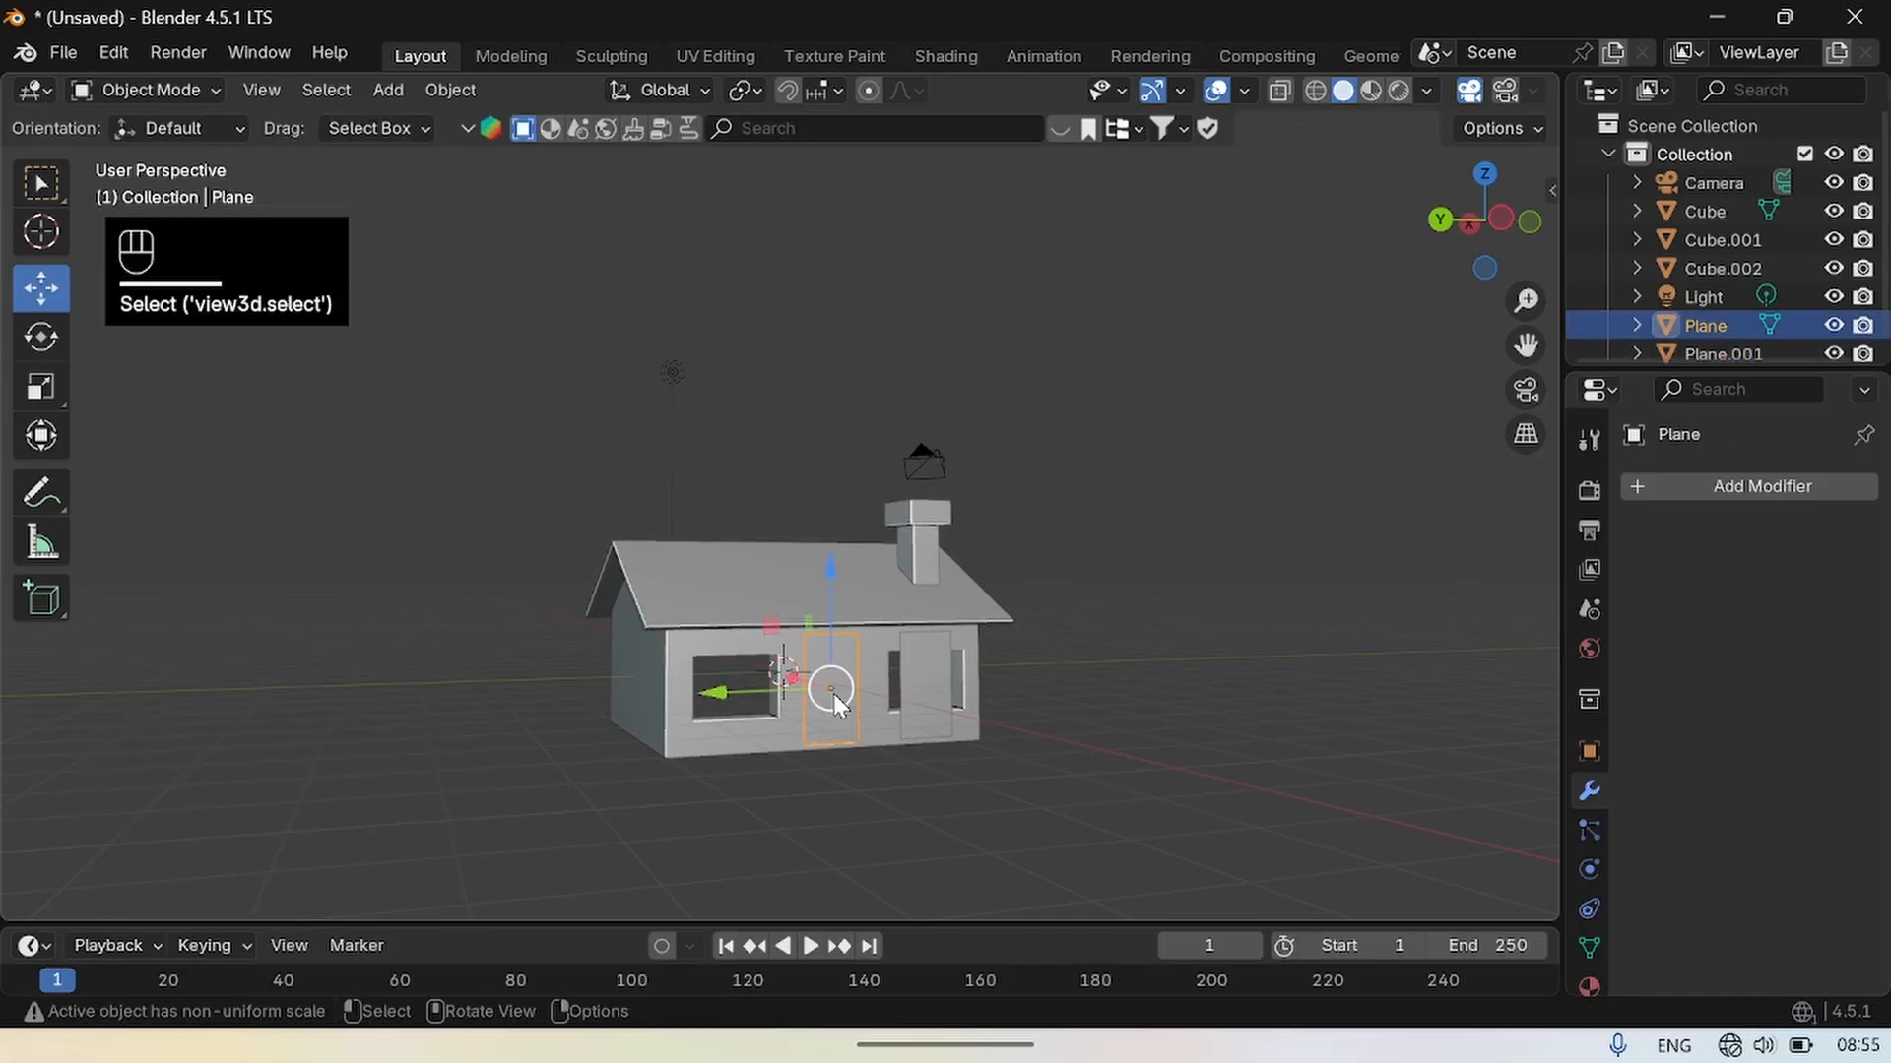
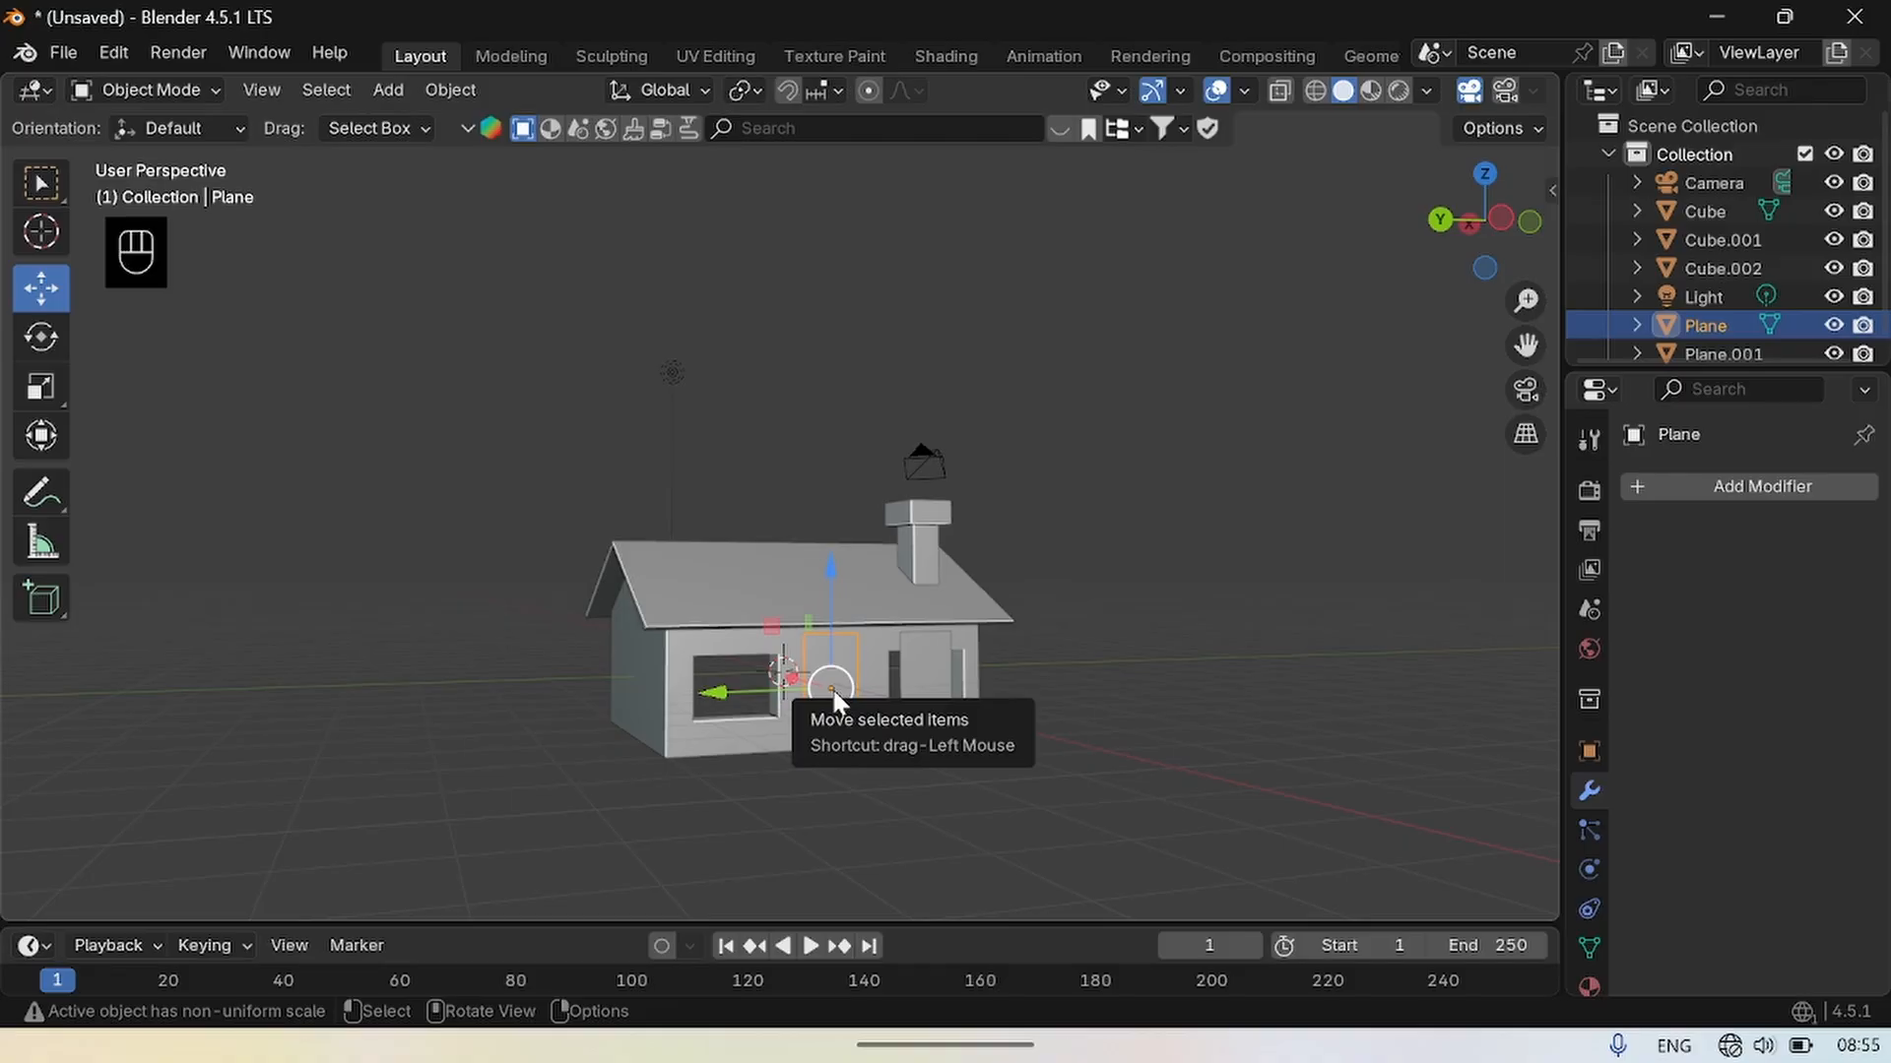
key("ctrl")
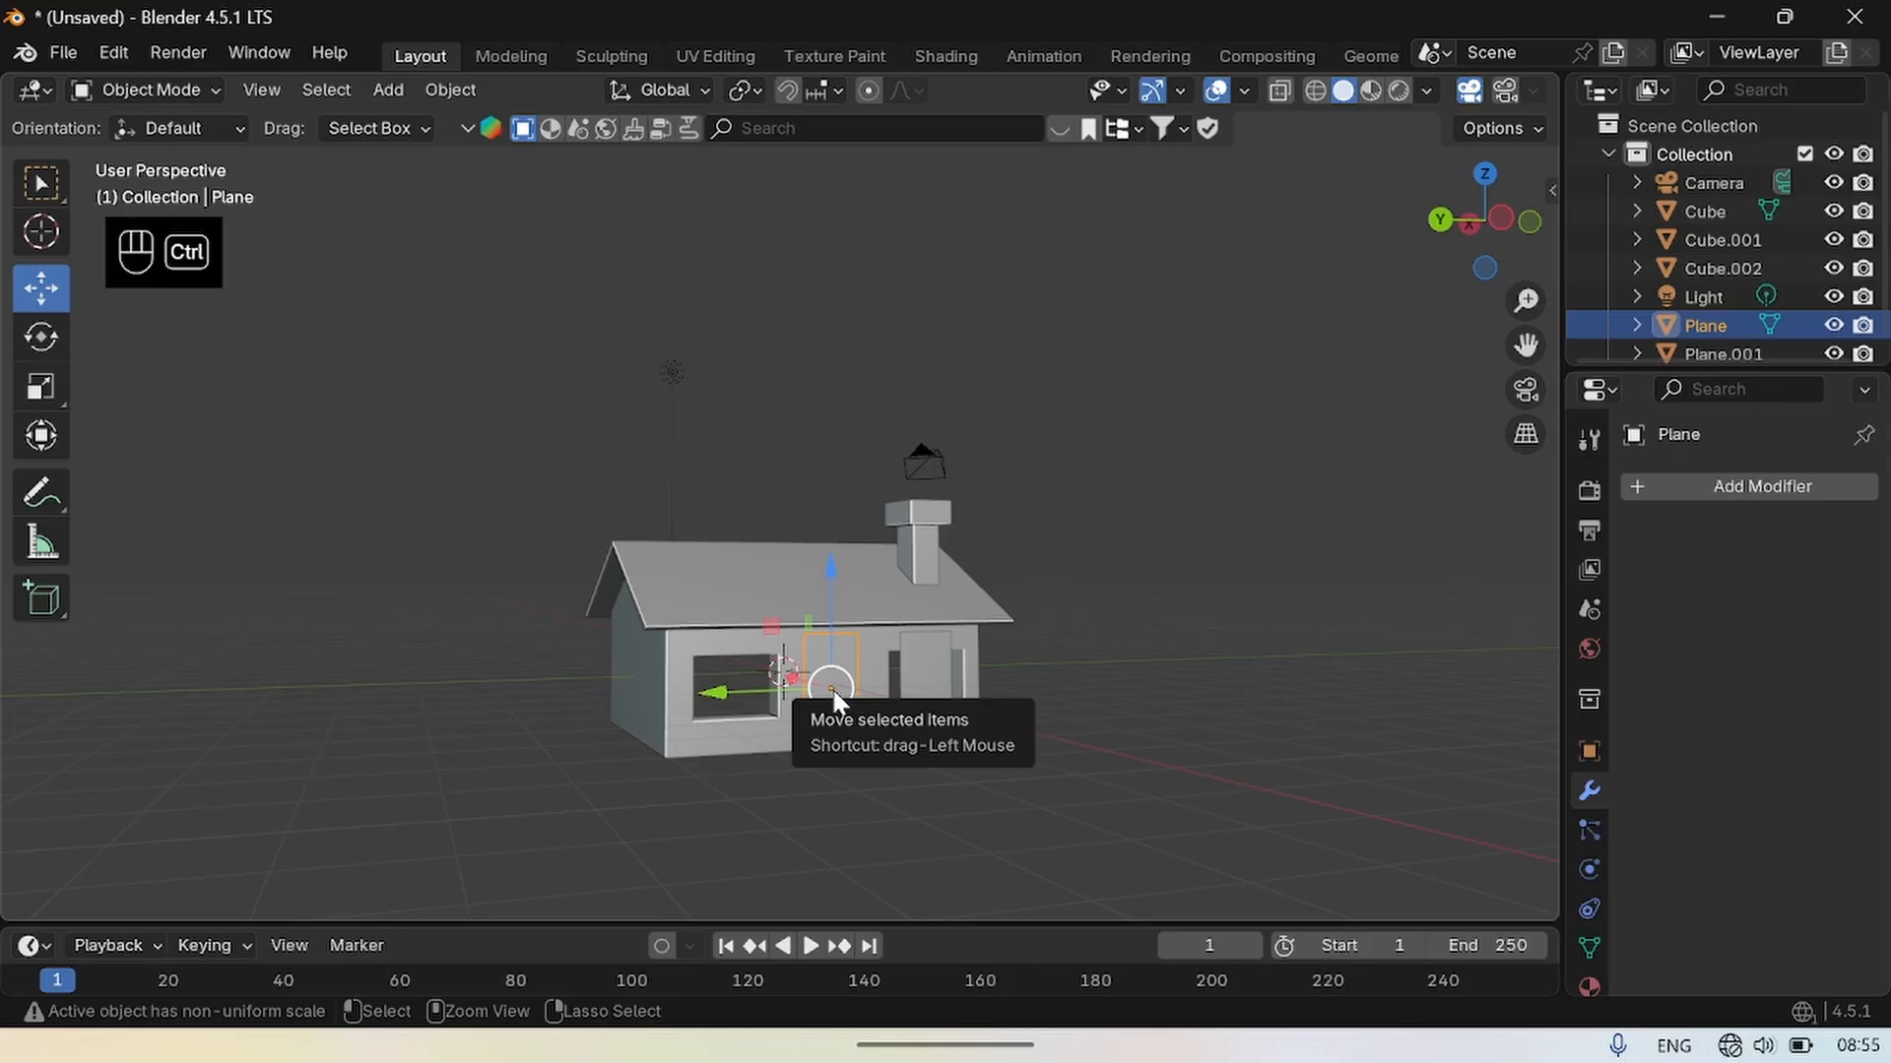
key("ctrl+r")
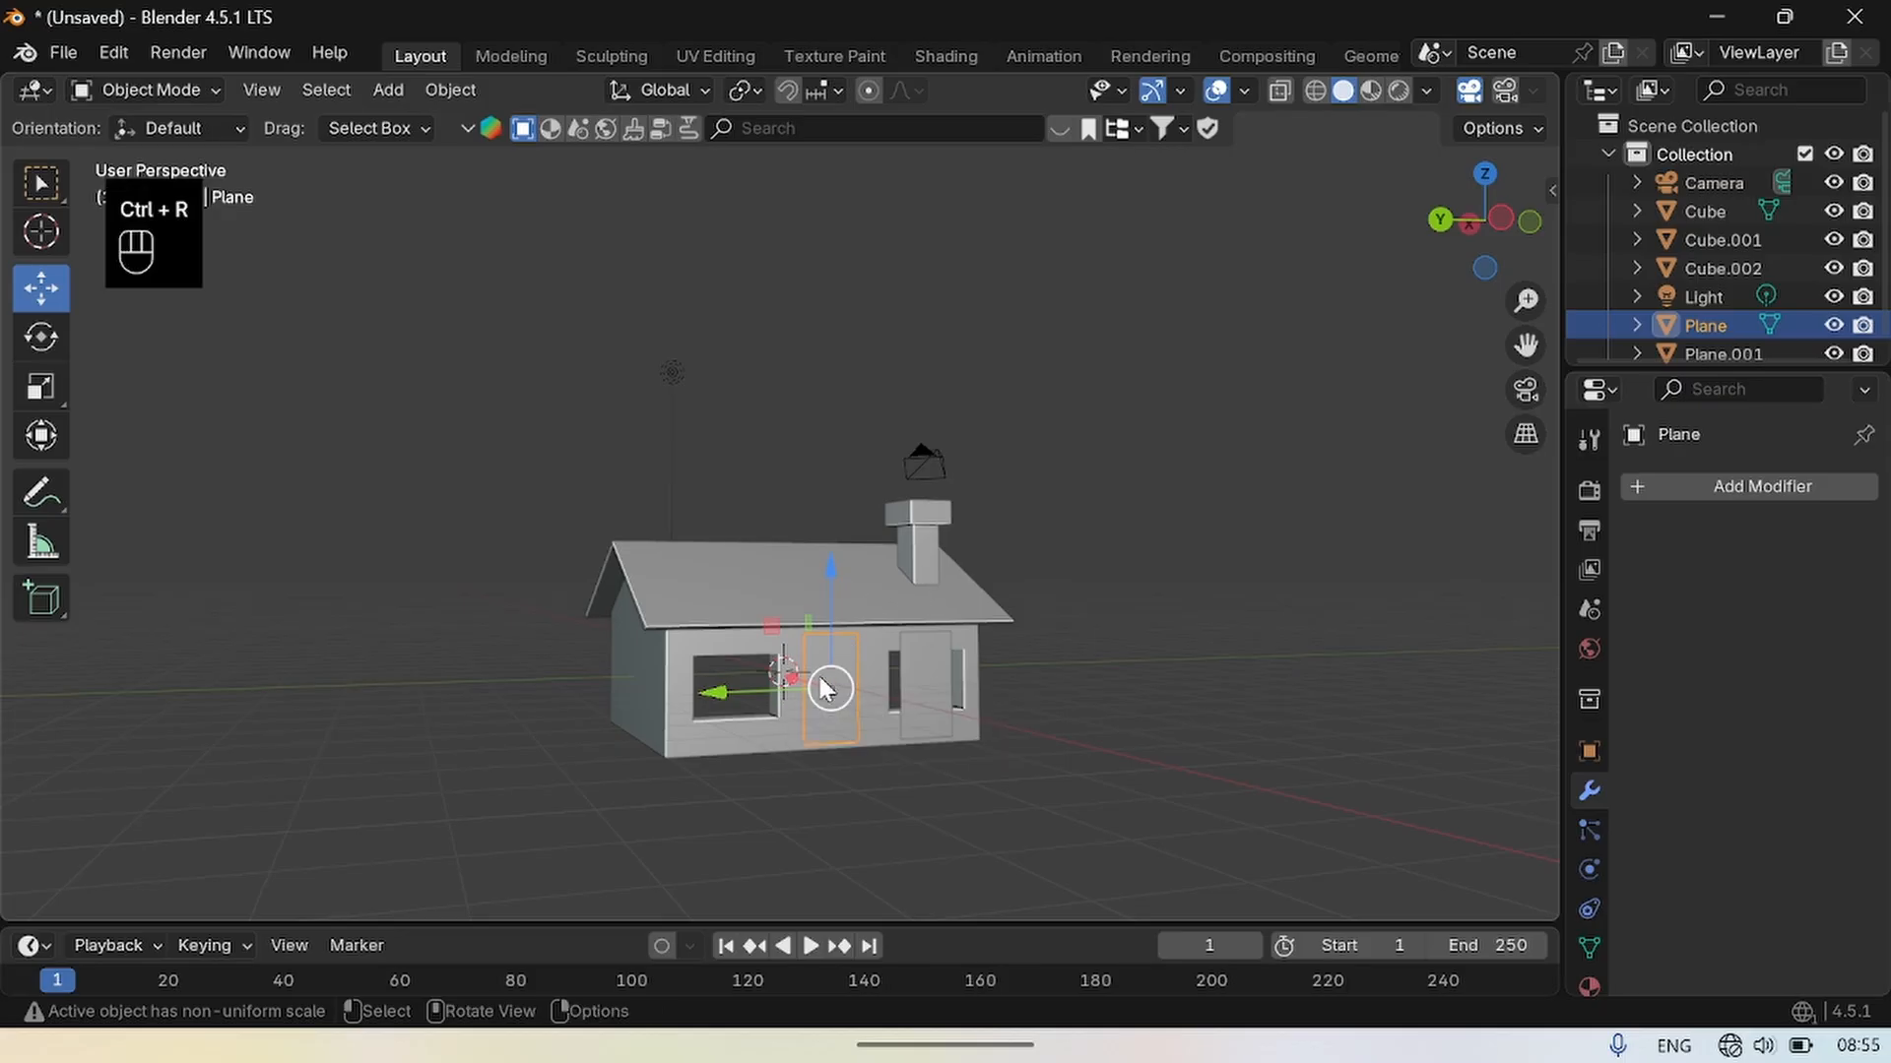
key("ctrl+r")
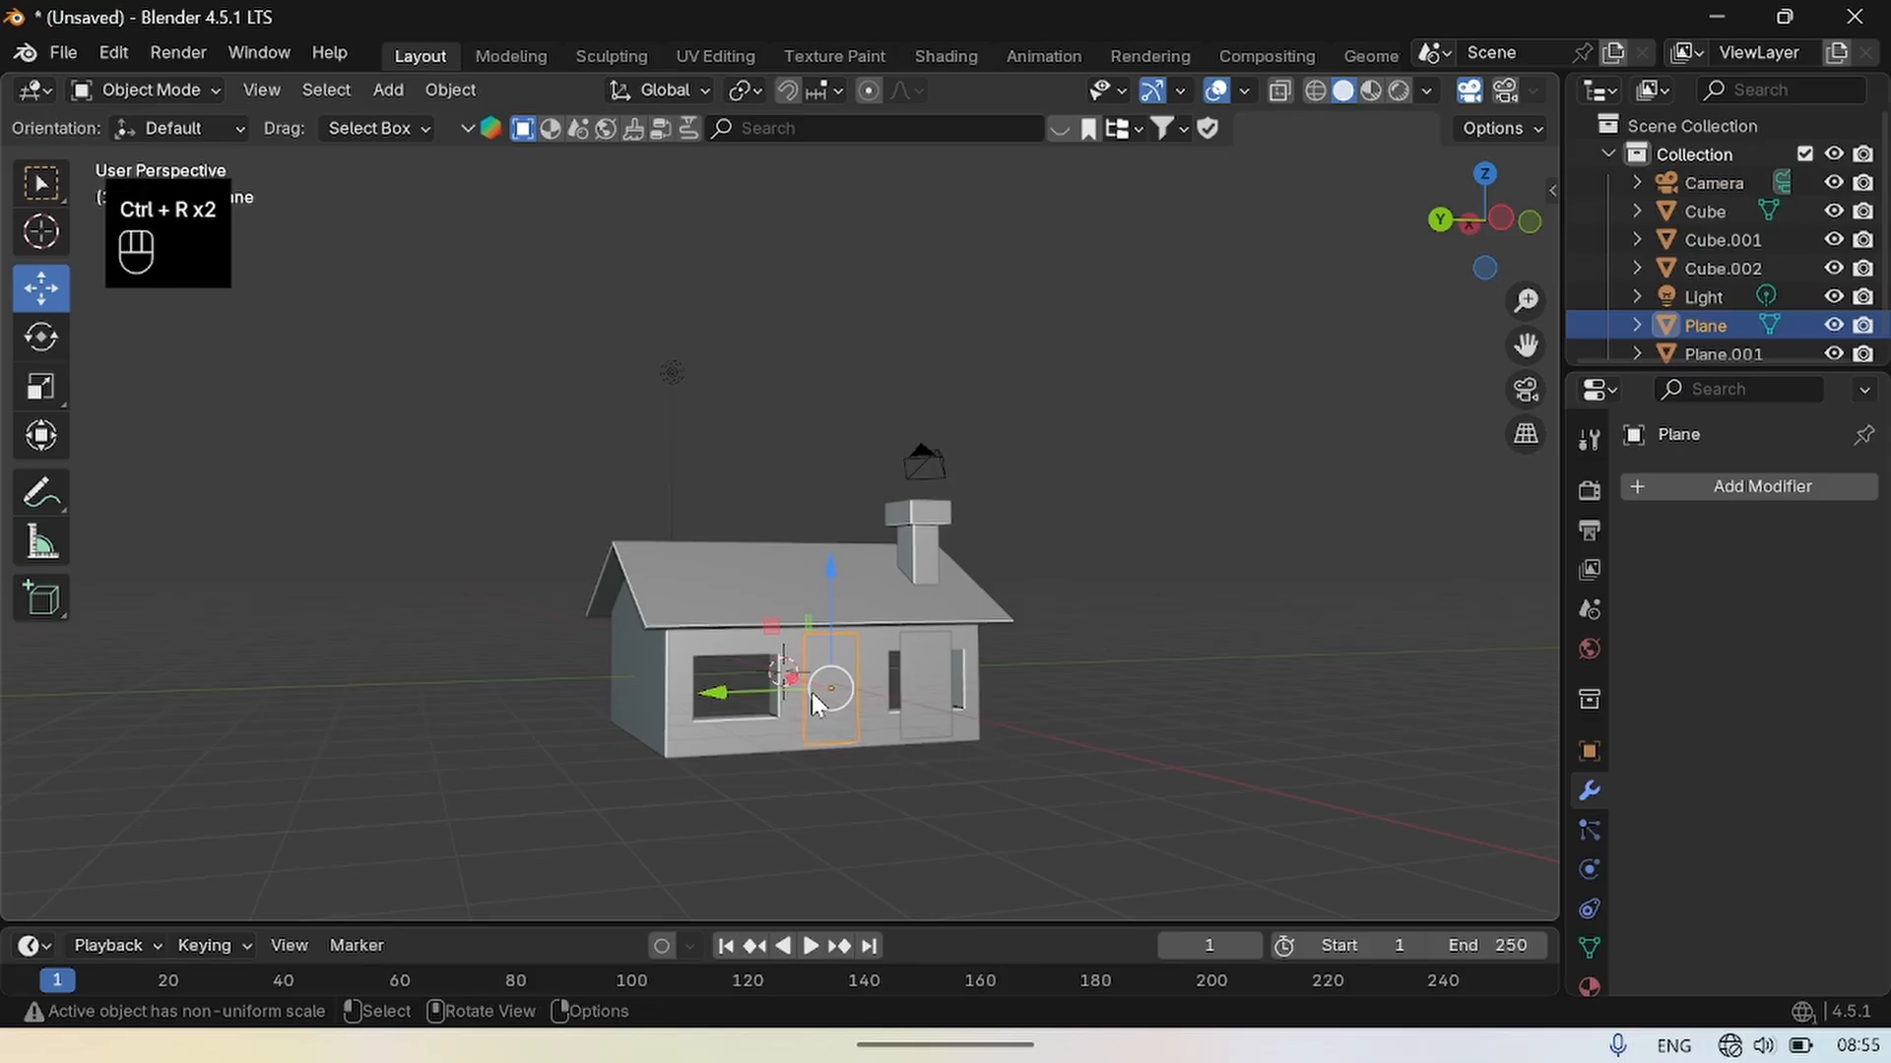
left_click(138, 90)
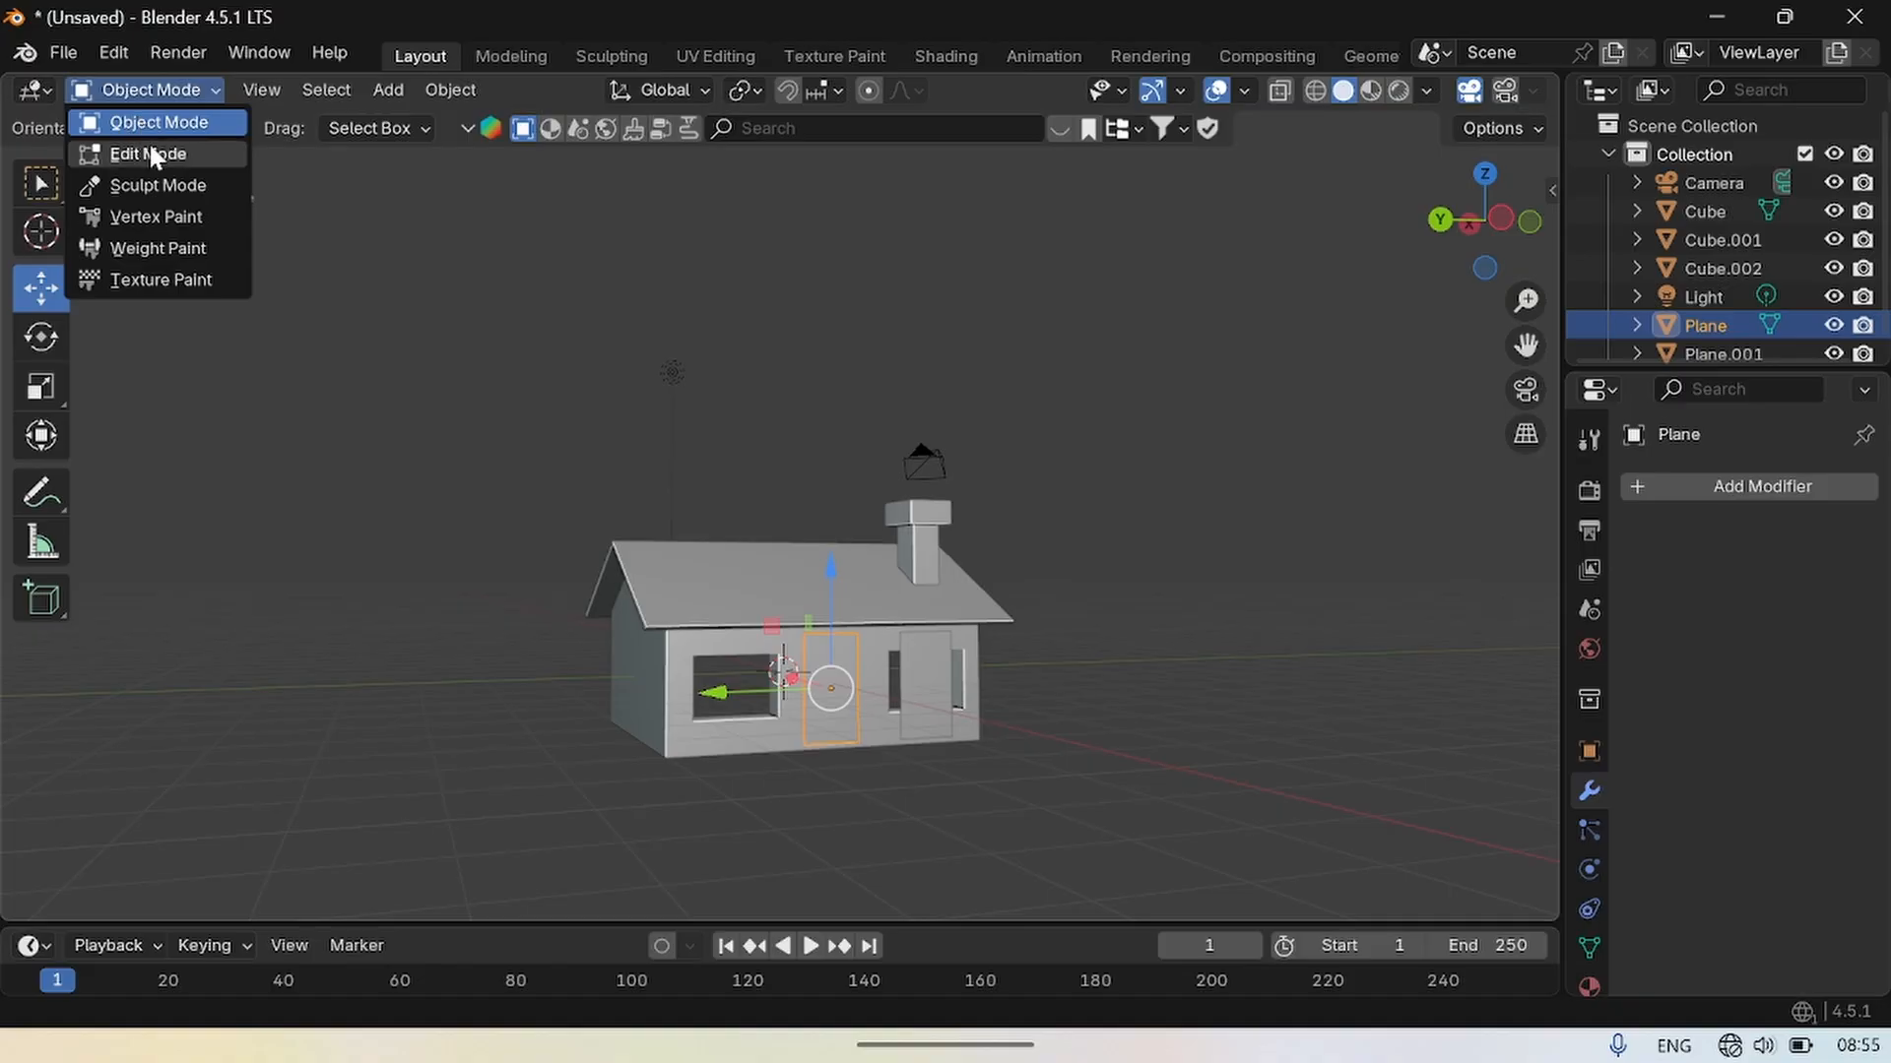
left_click(153, 155)
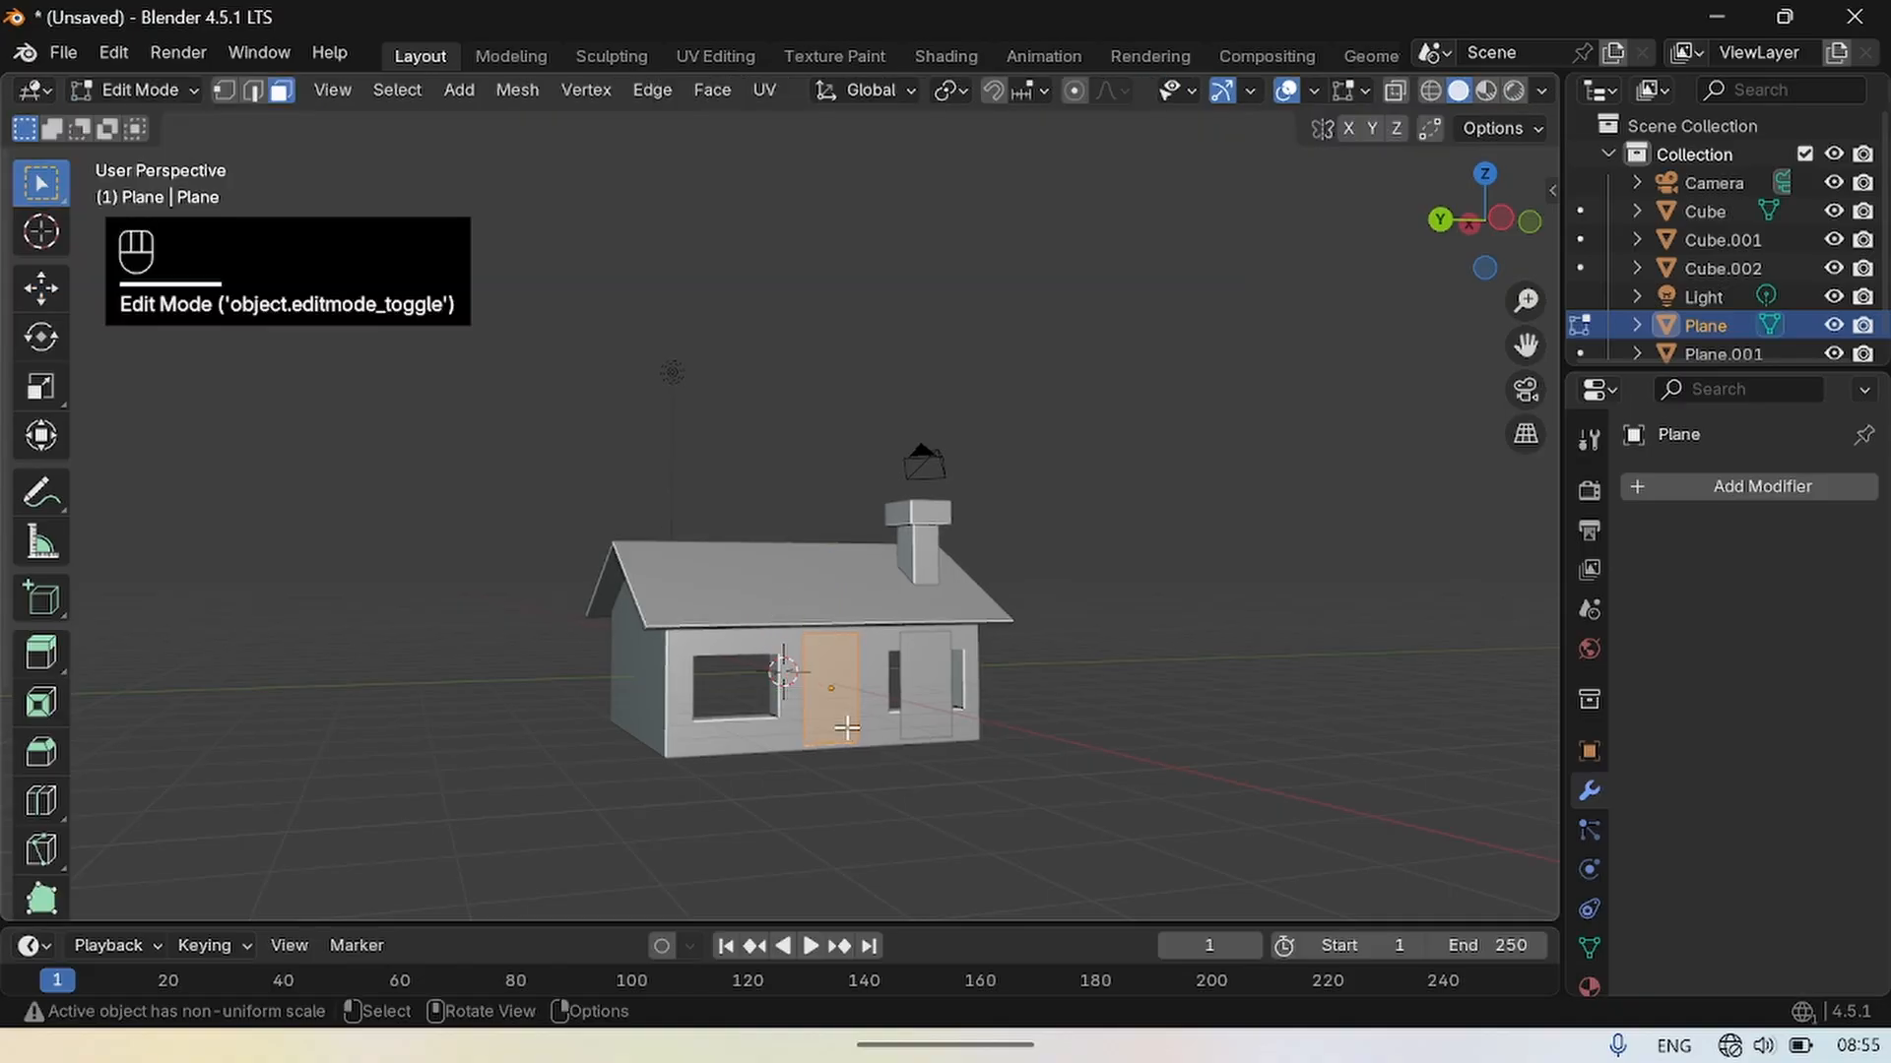
key("ctrl+r")
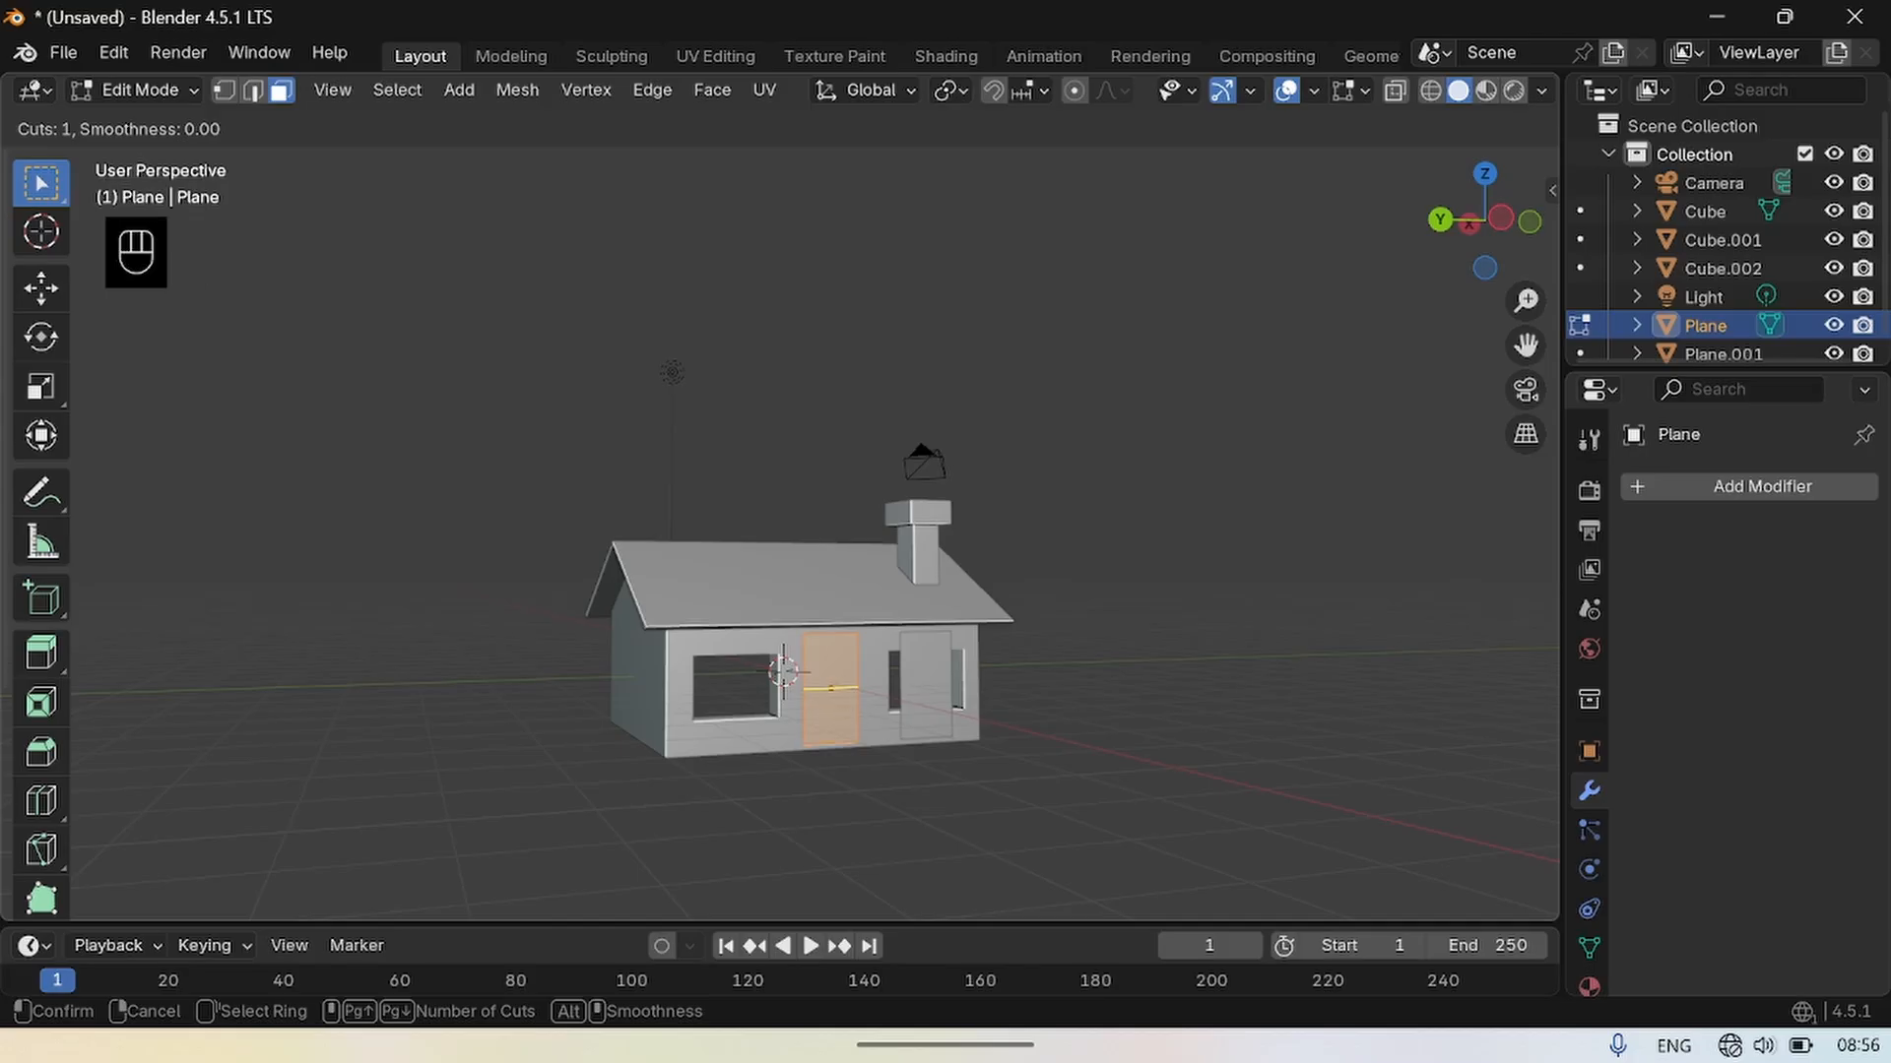
left_click(832, 688)
left_click(838, 694)
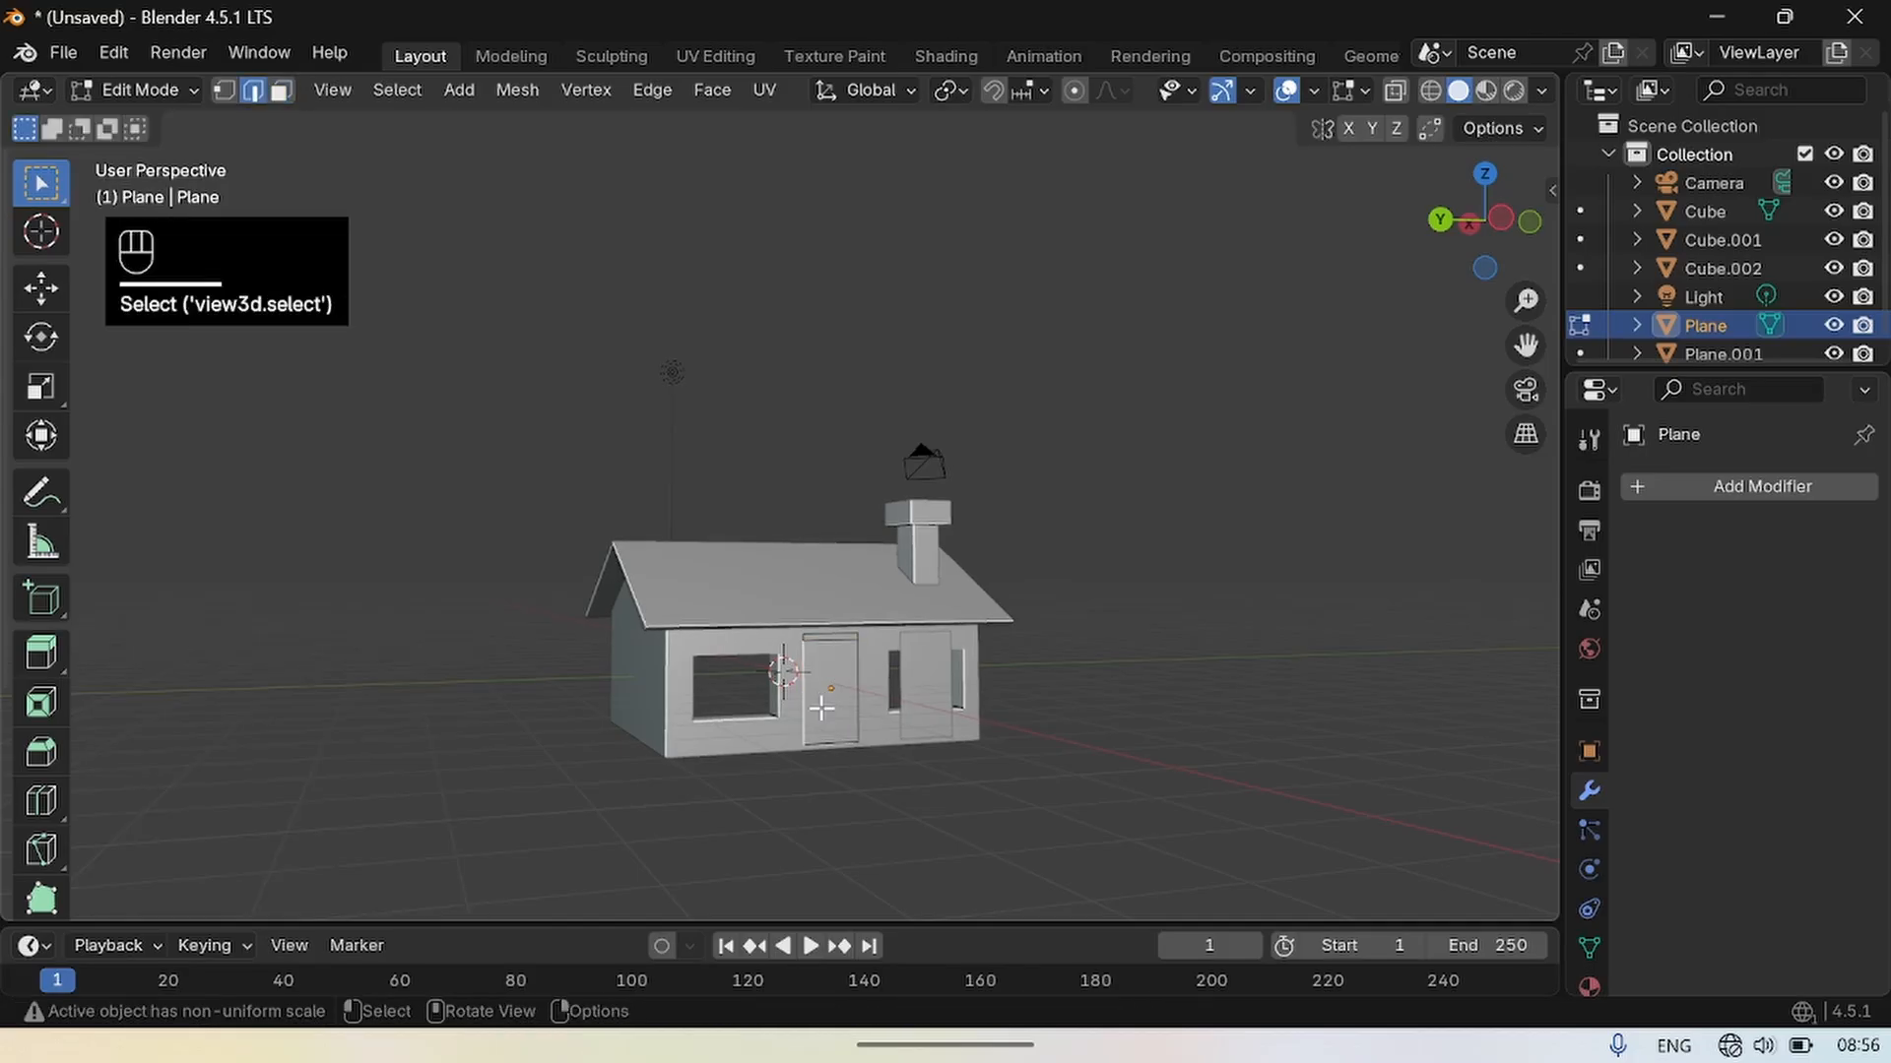
Add a second horizontal loop cut to the door plane, slid close to its bottom edge.
key("ctrl+r")
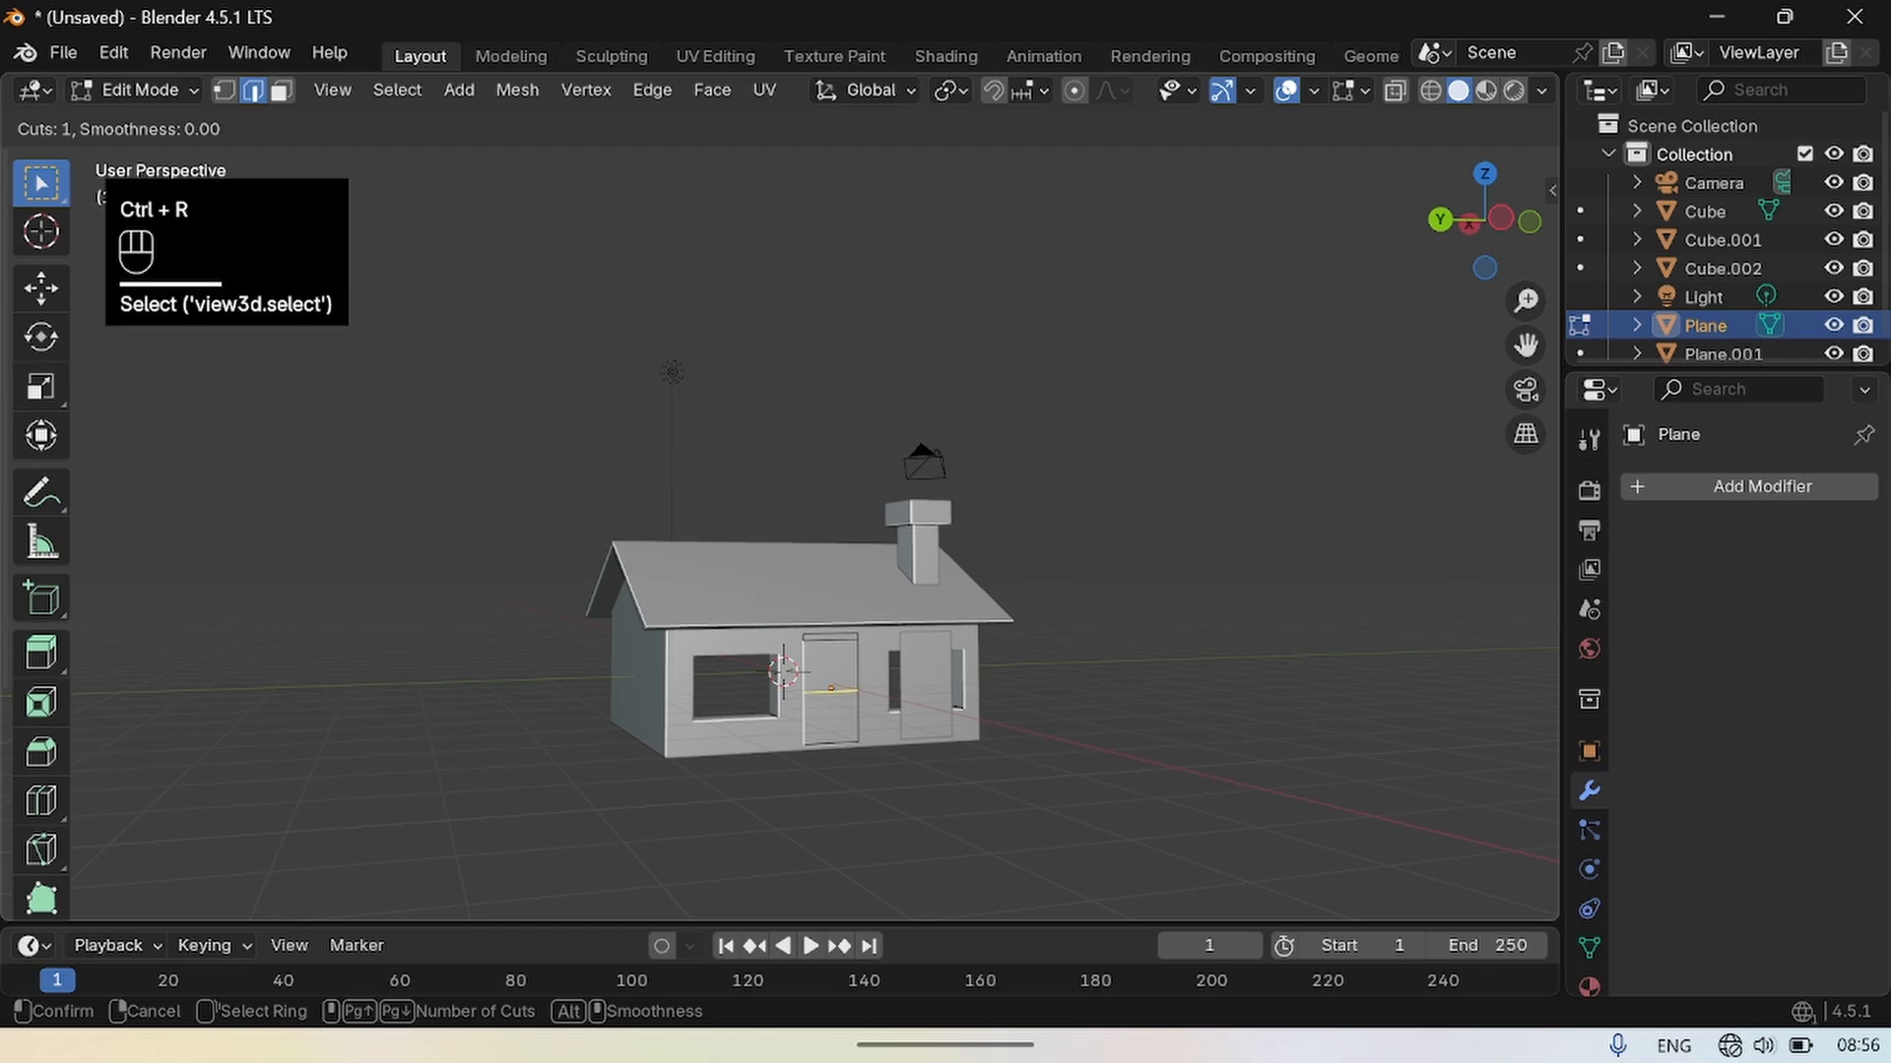
left_click(832, 689)
left_click(836, 713)
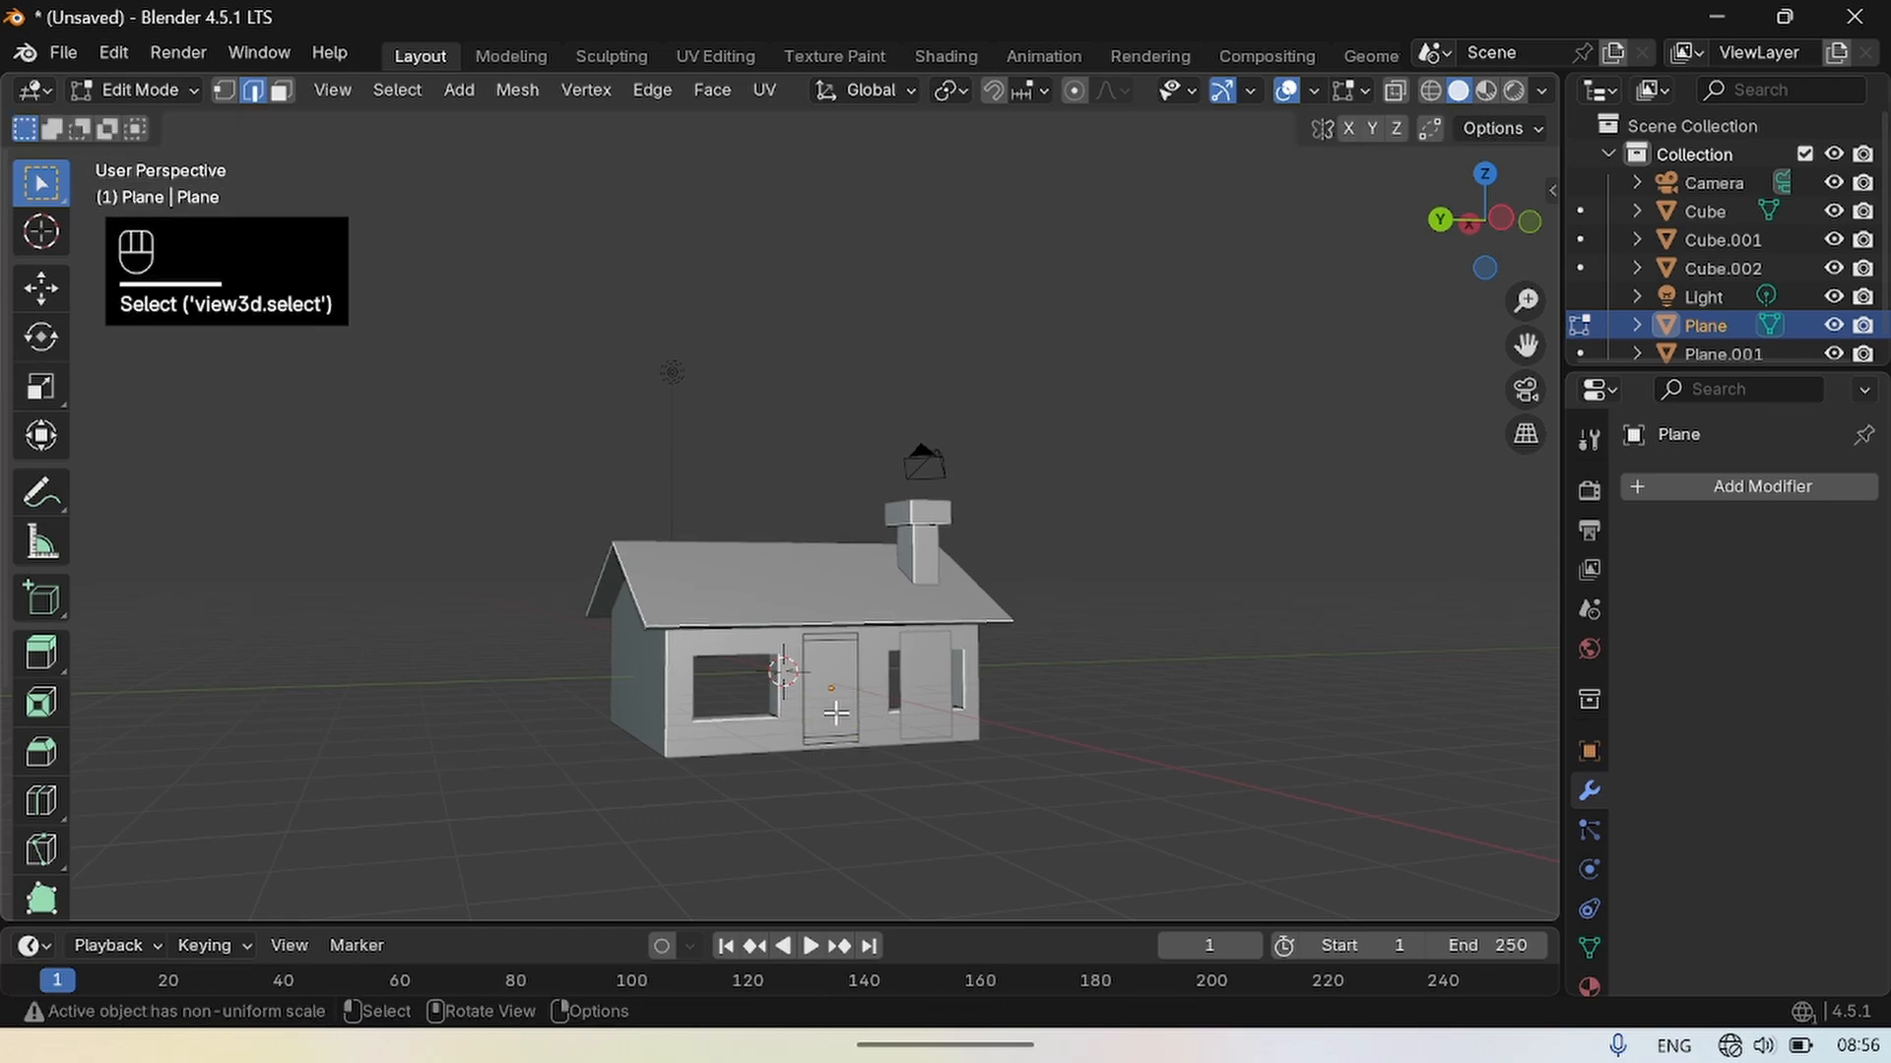
key("ctrl+r")
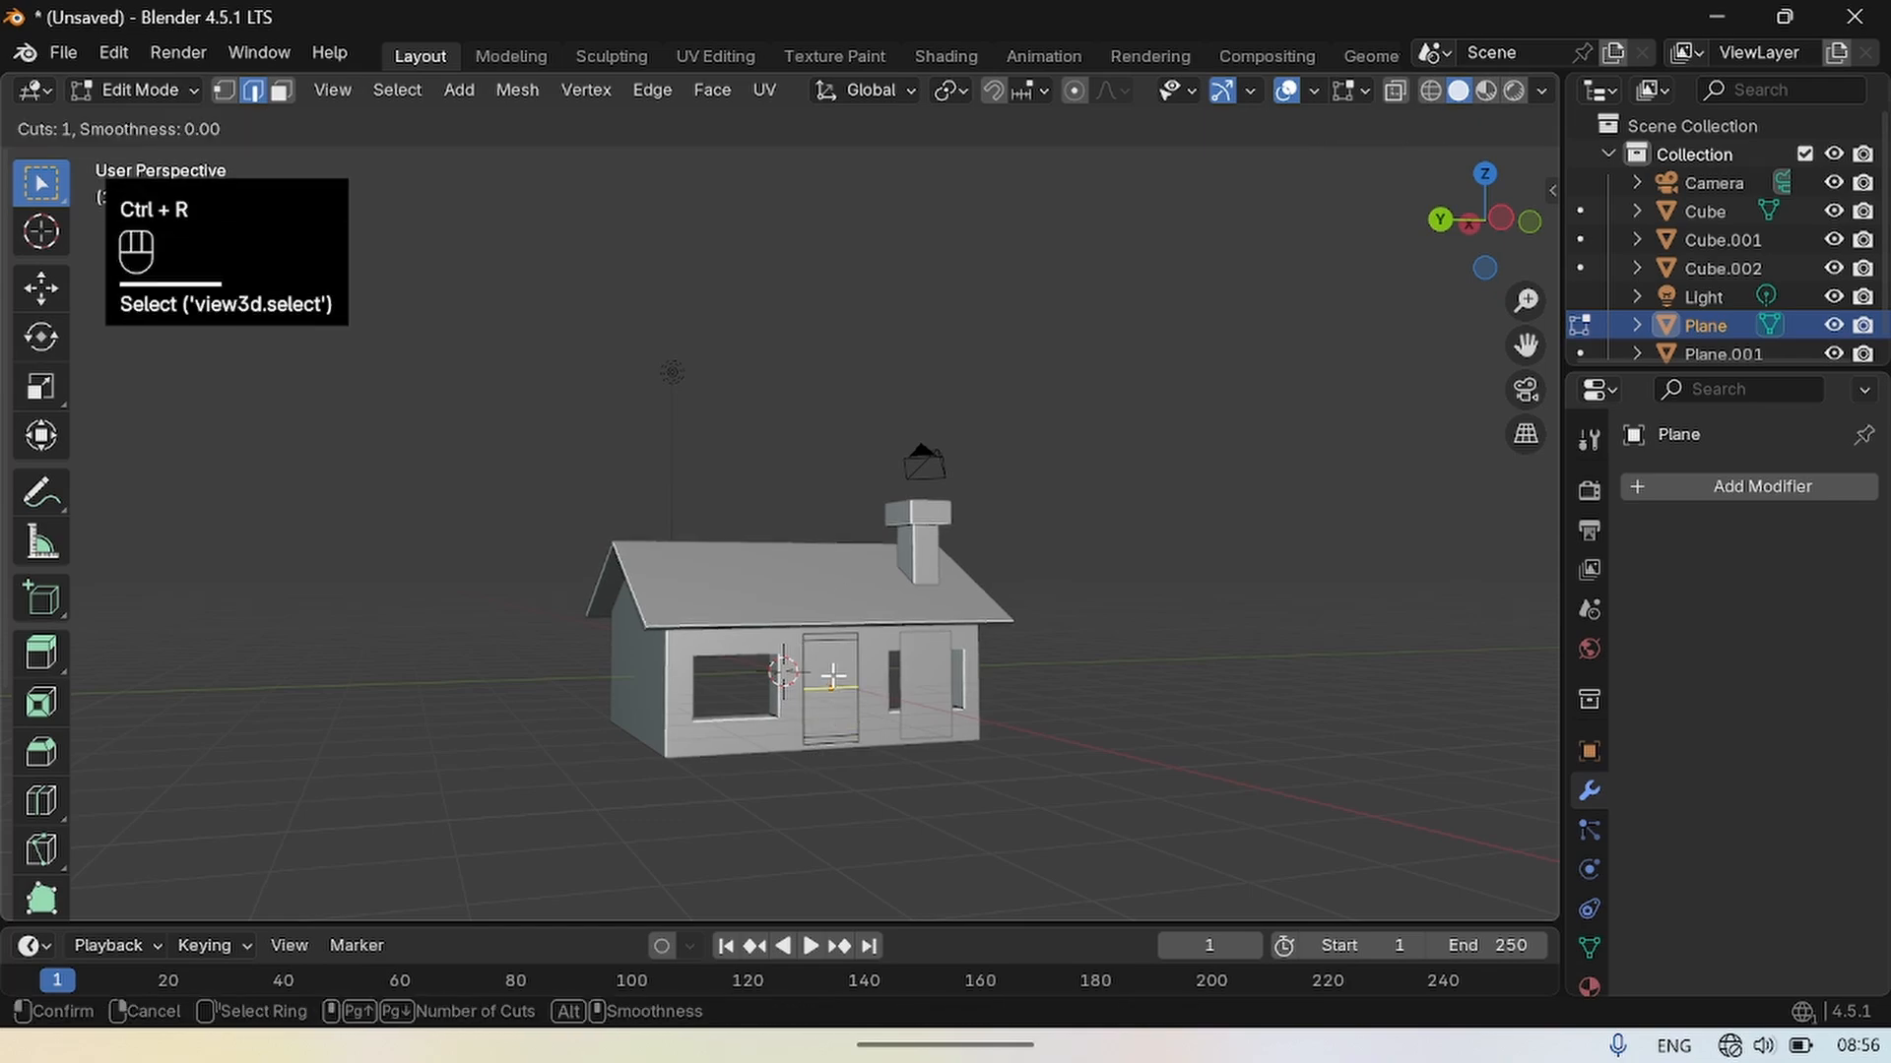
left_click(847, 727)
left_click(867, 721)
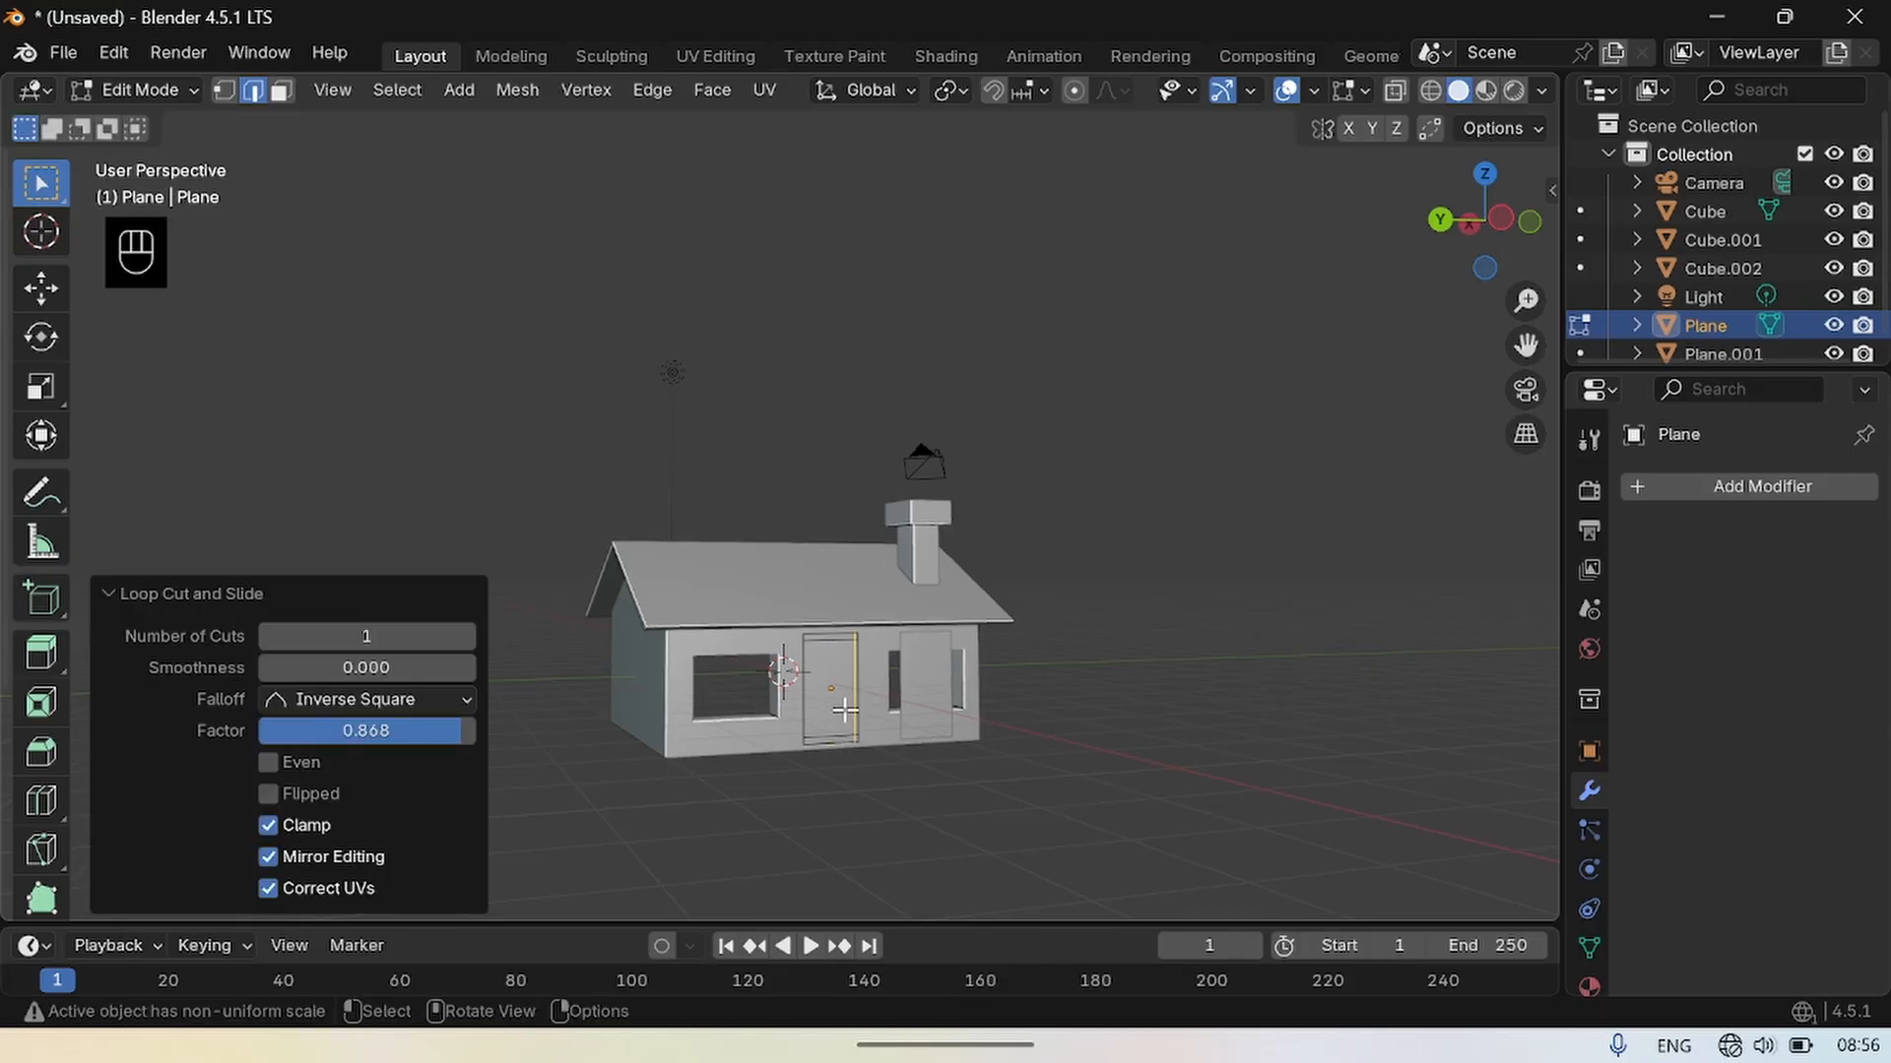
key("ctrl+z")
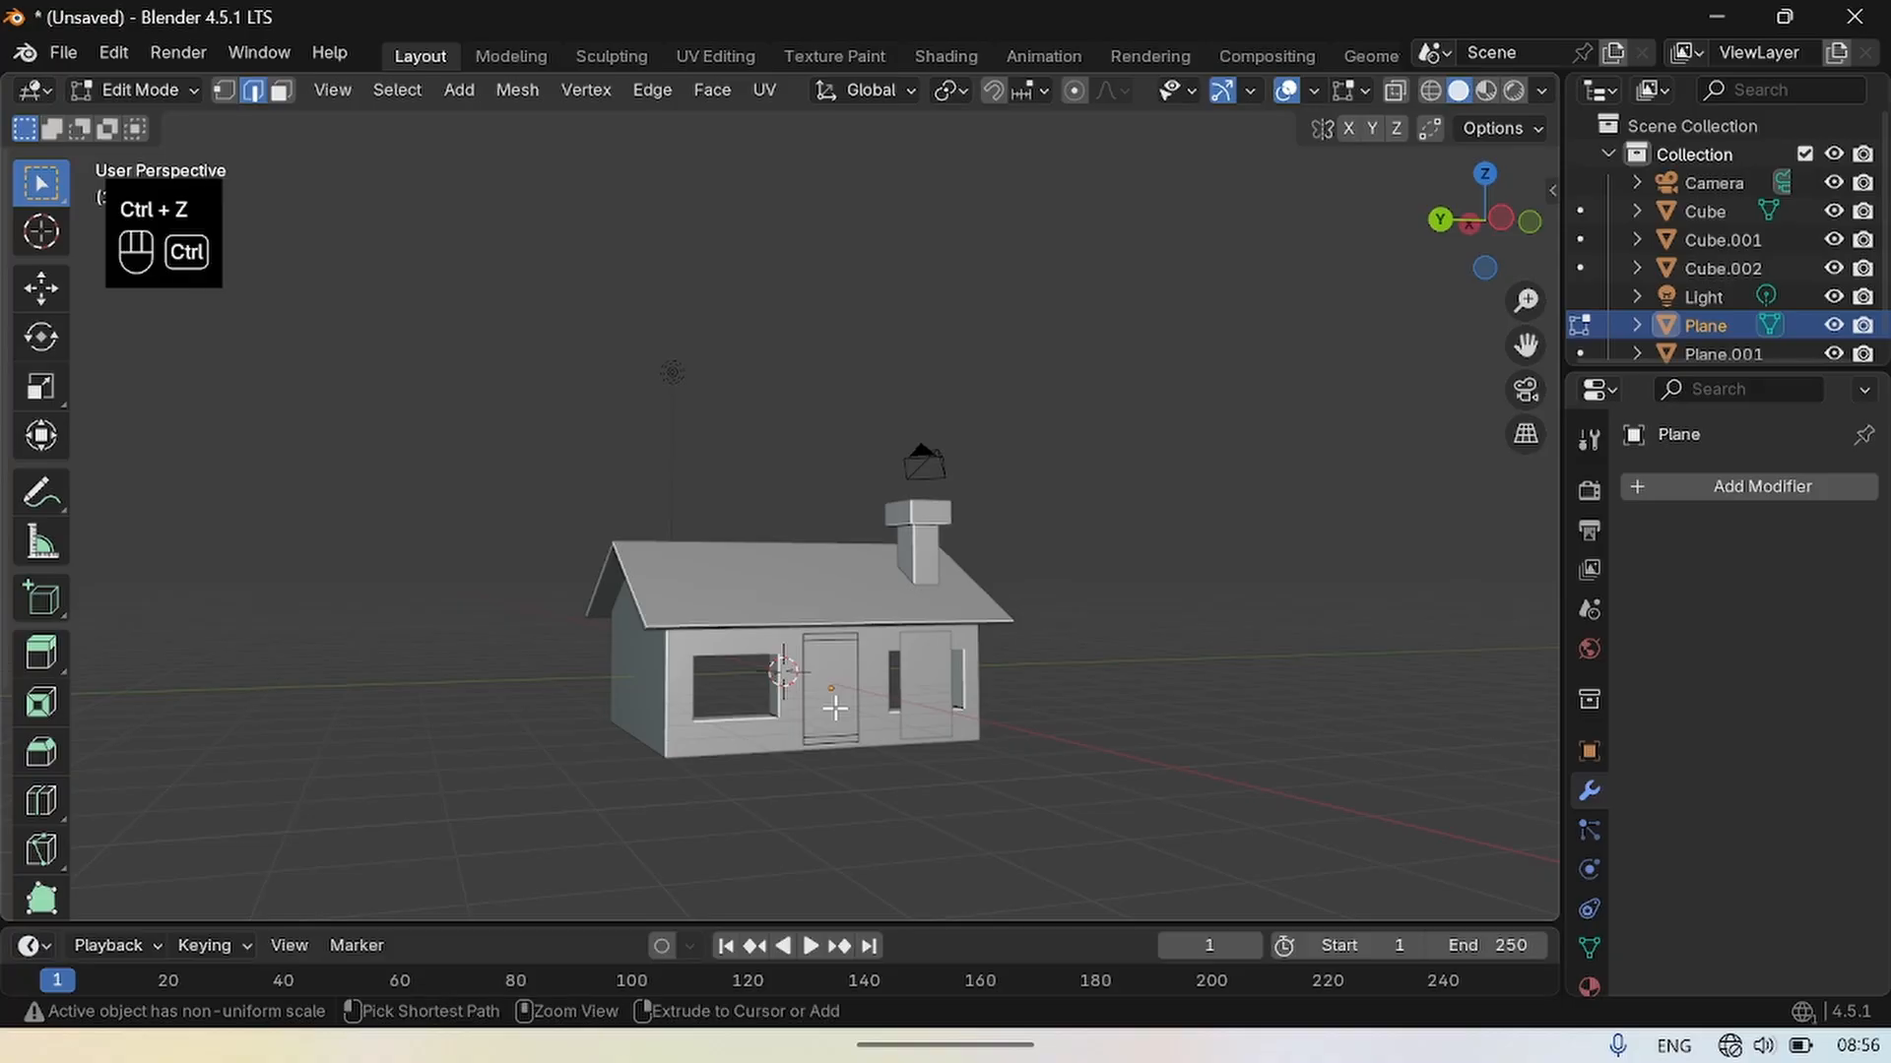
Add a vertical loop cut to the door plane, slid by a factor of about 0.834 toward its chimney-side edge.
key("ctrl+r")
left_click(839, 648)
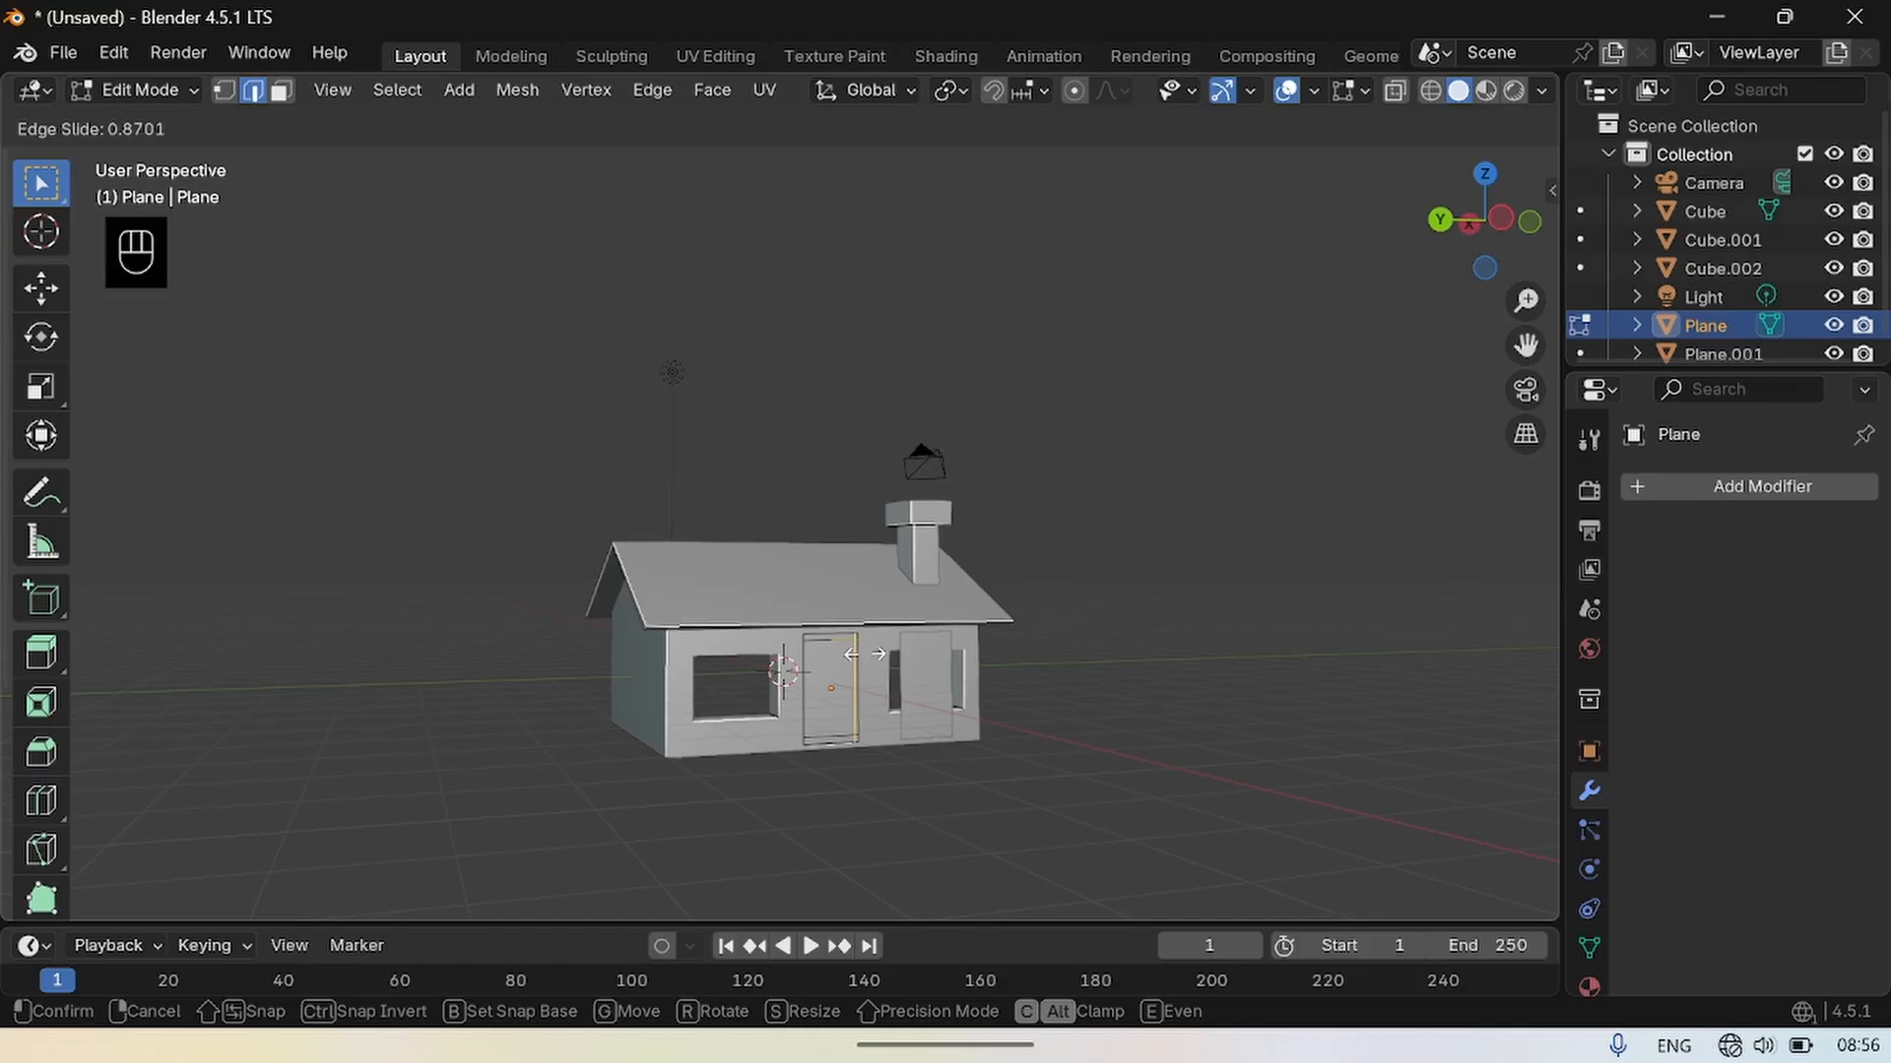
left_click(862, 658)
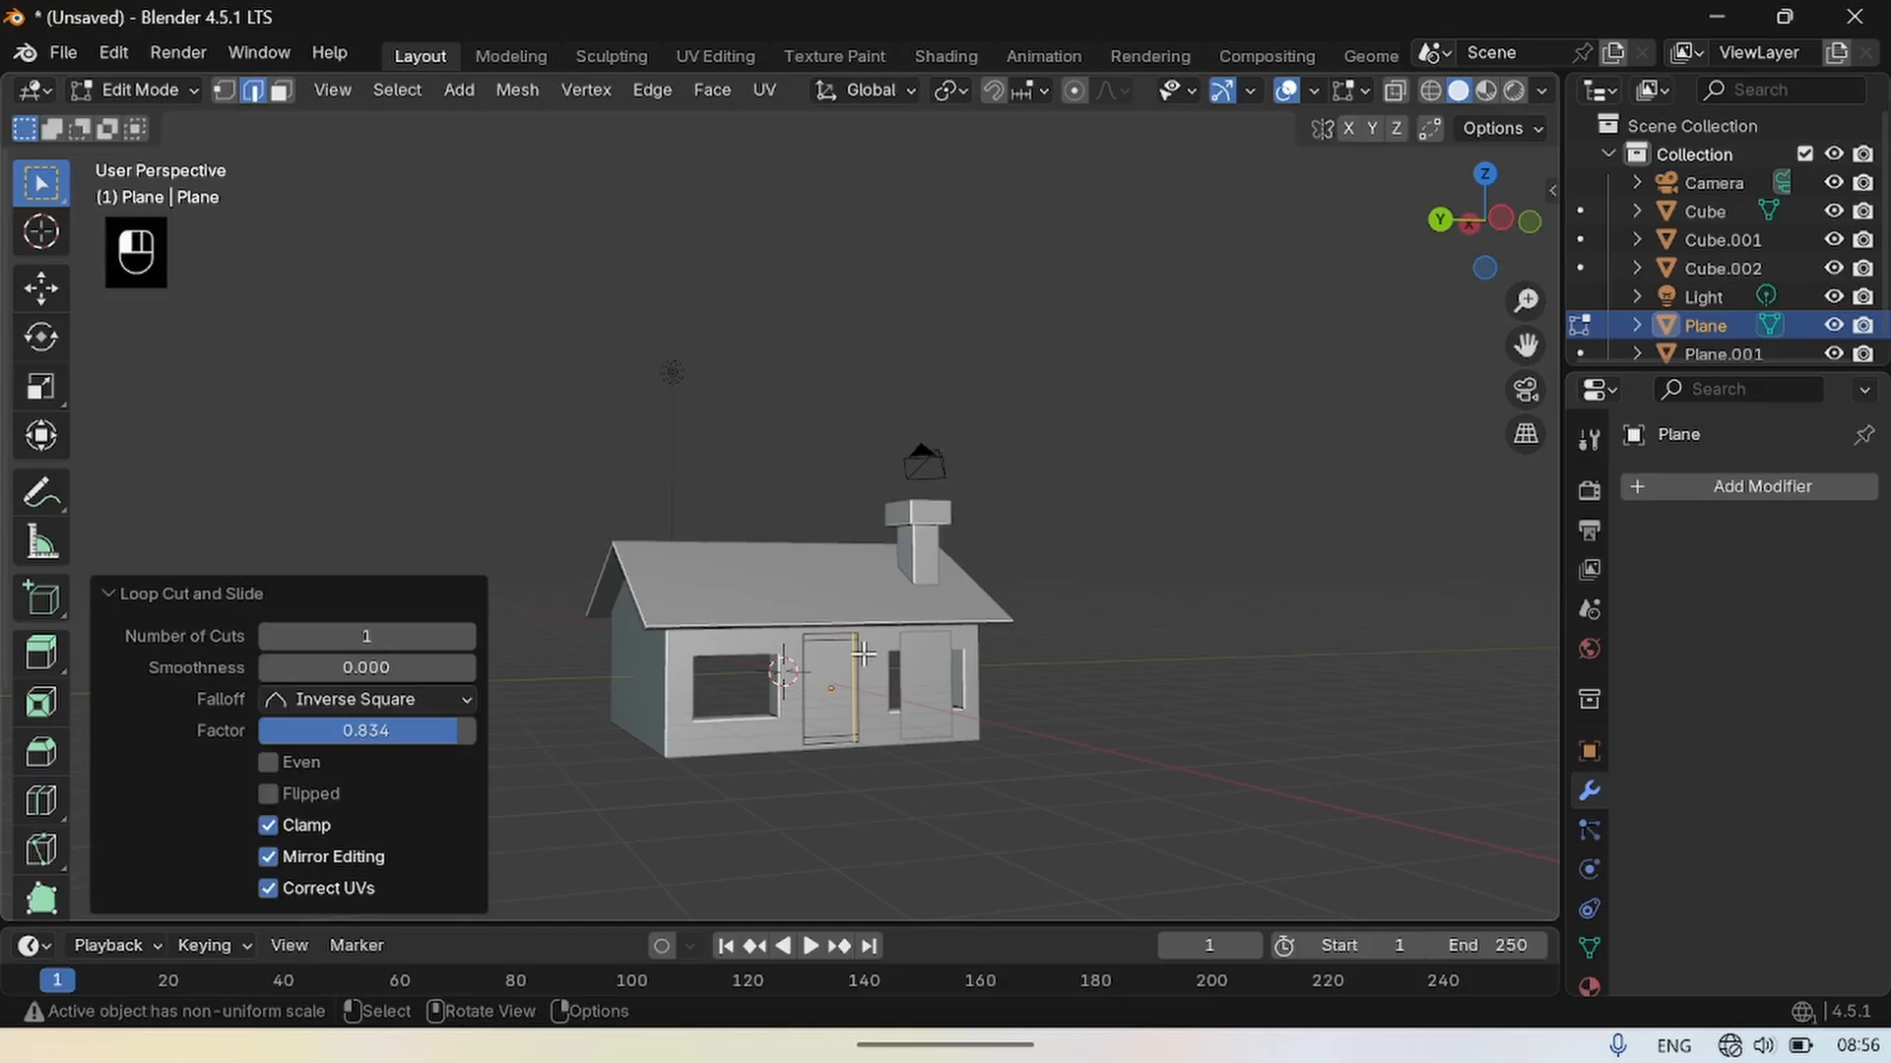
left_click(830, 692)
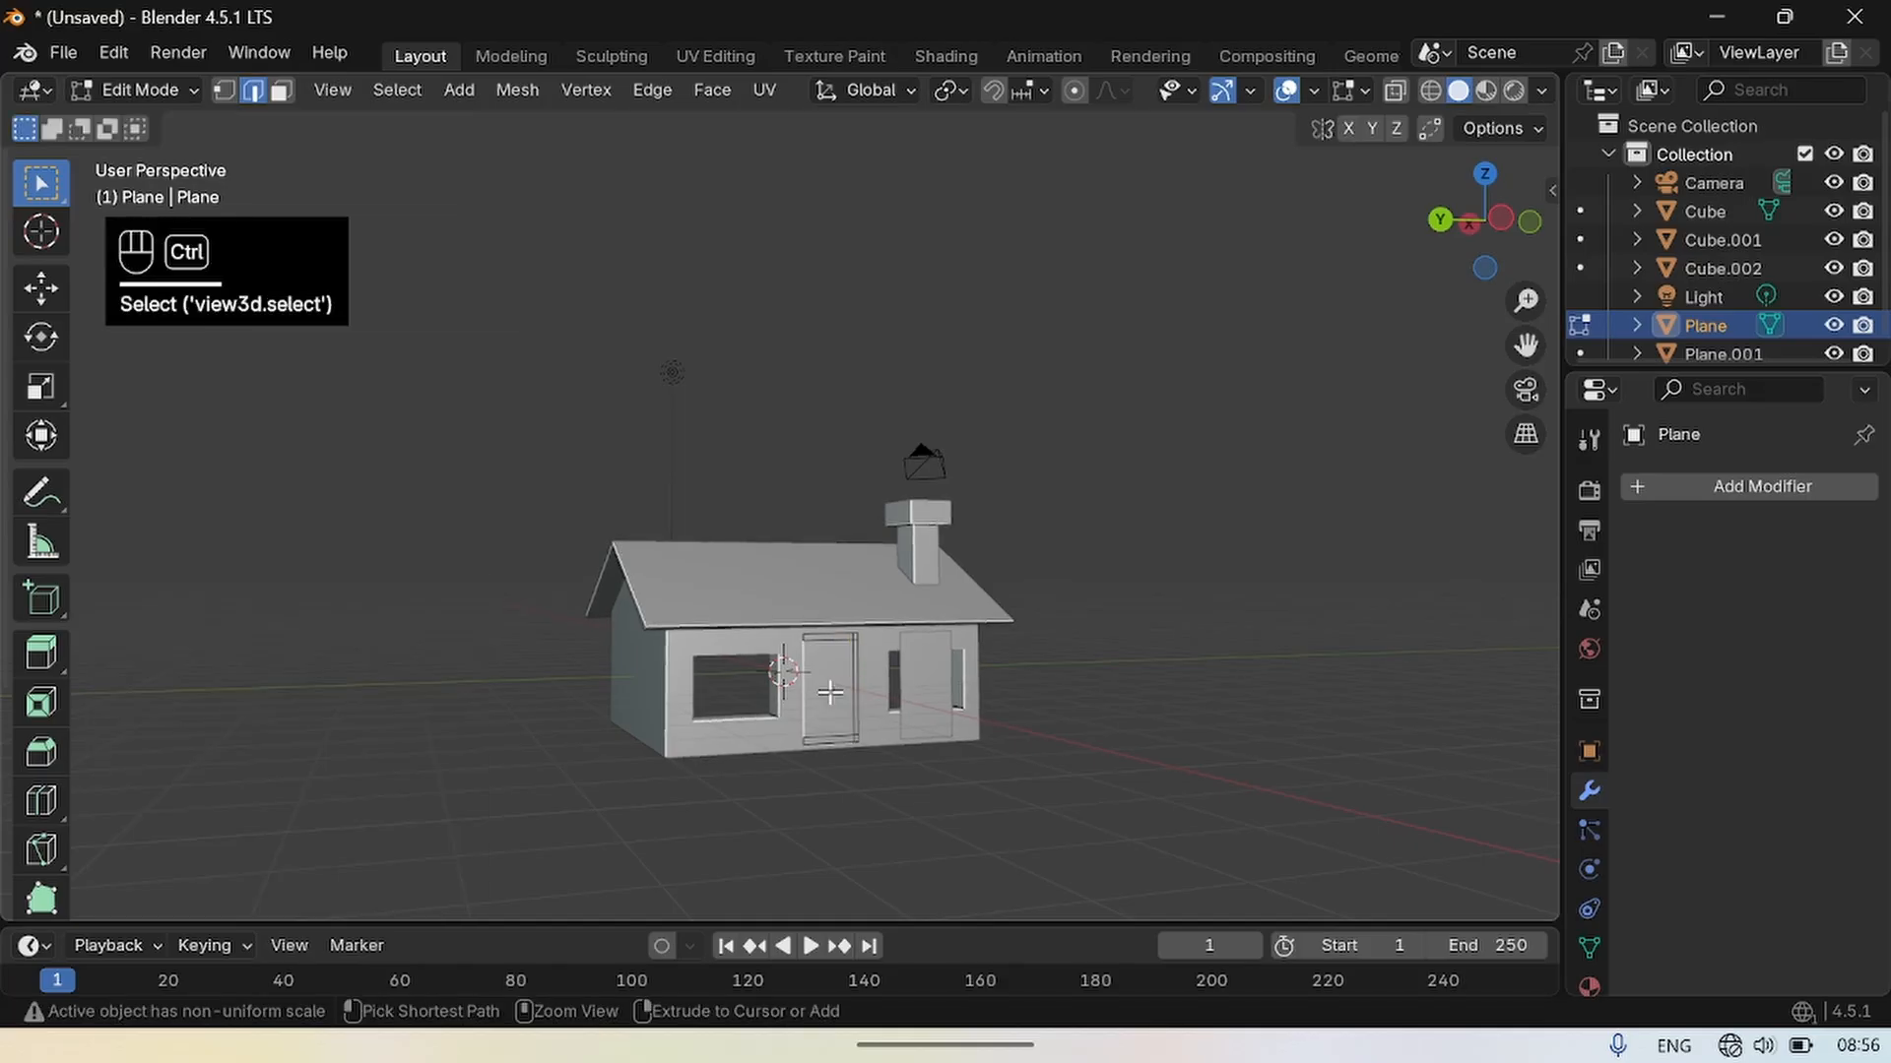
Add another vertical loop cut to the door plane, slid by a factor of about -0.736 toward the edge facing the large window.
key("ctrl+r")
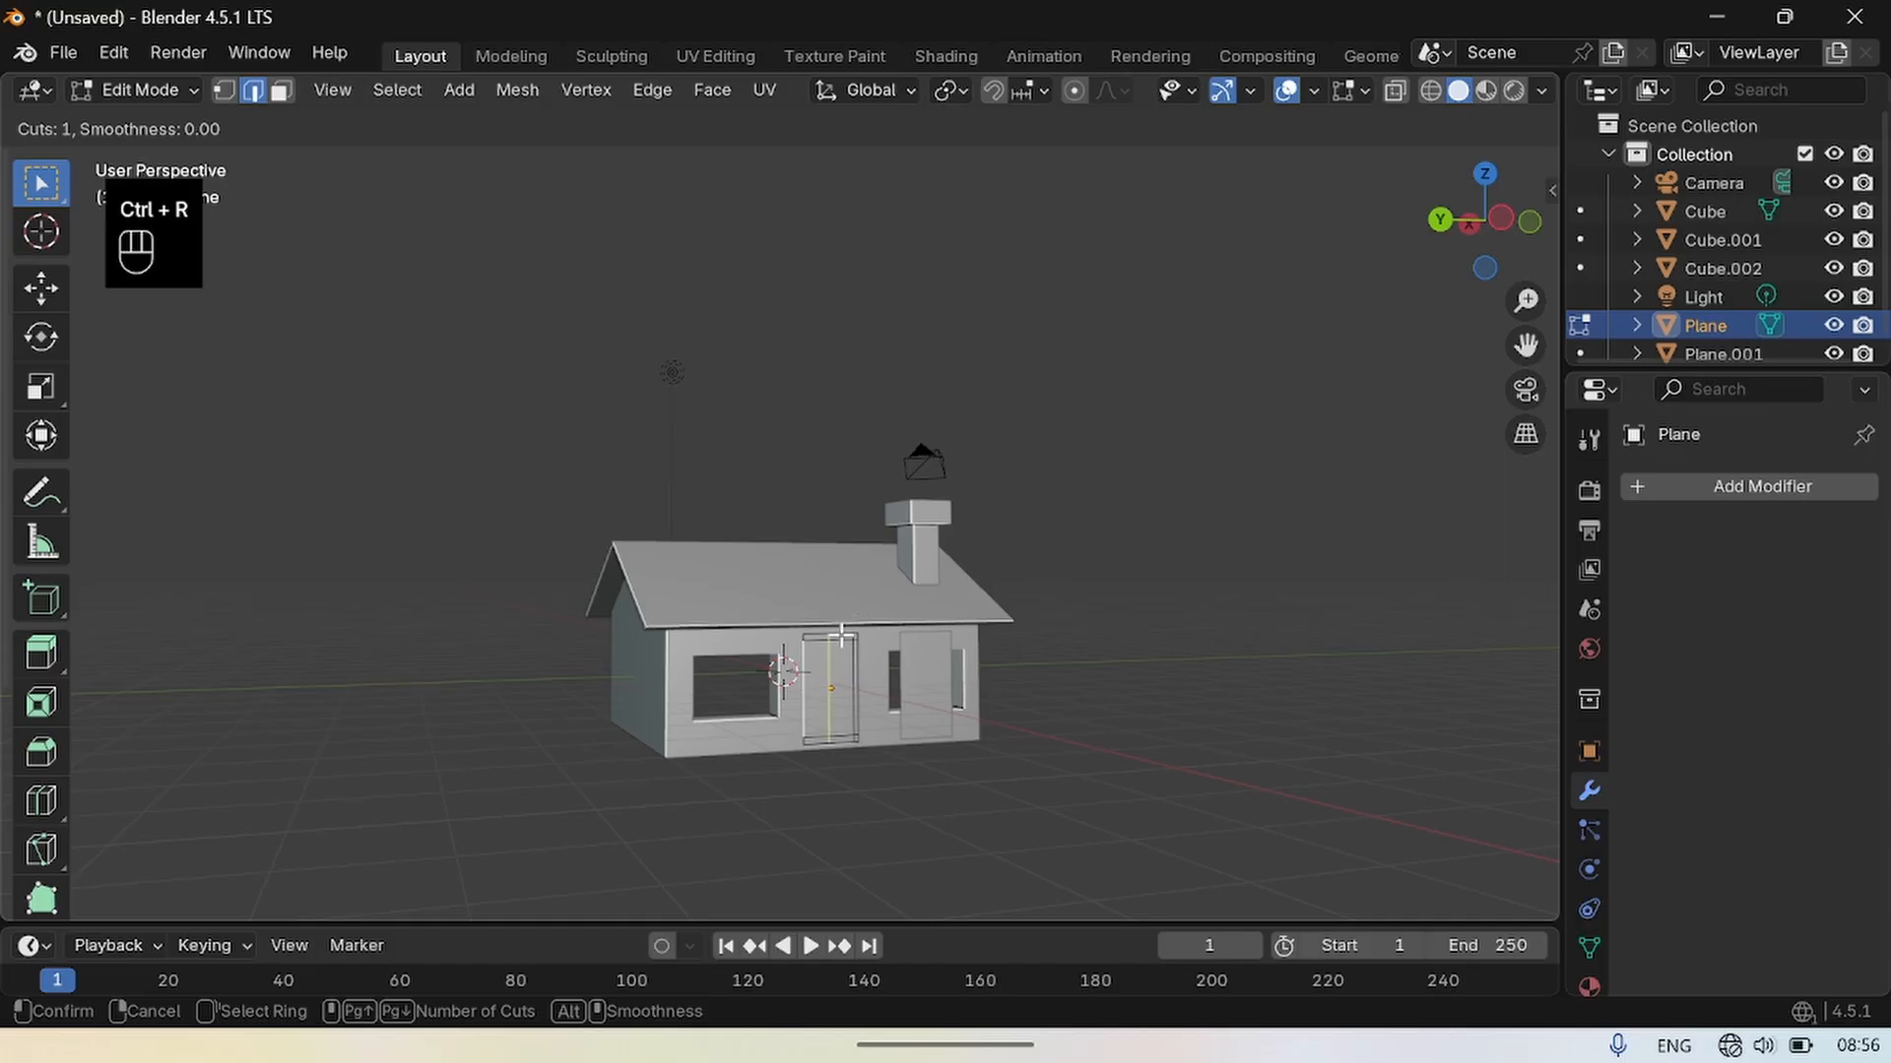
left_click_drag(834, 647, 814, 651)
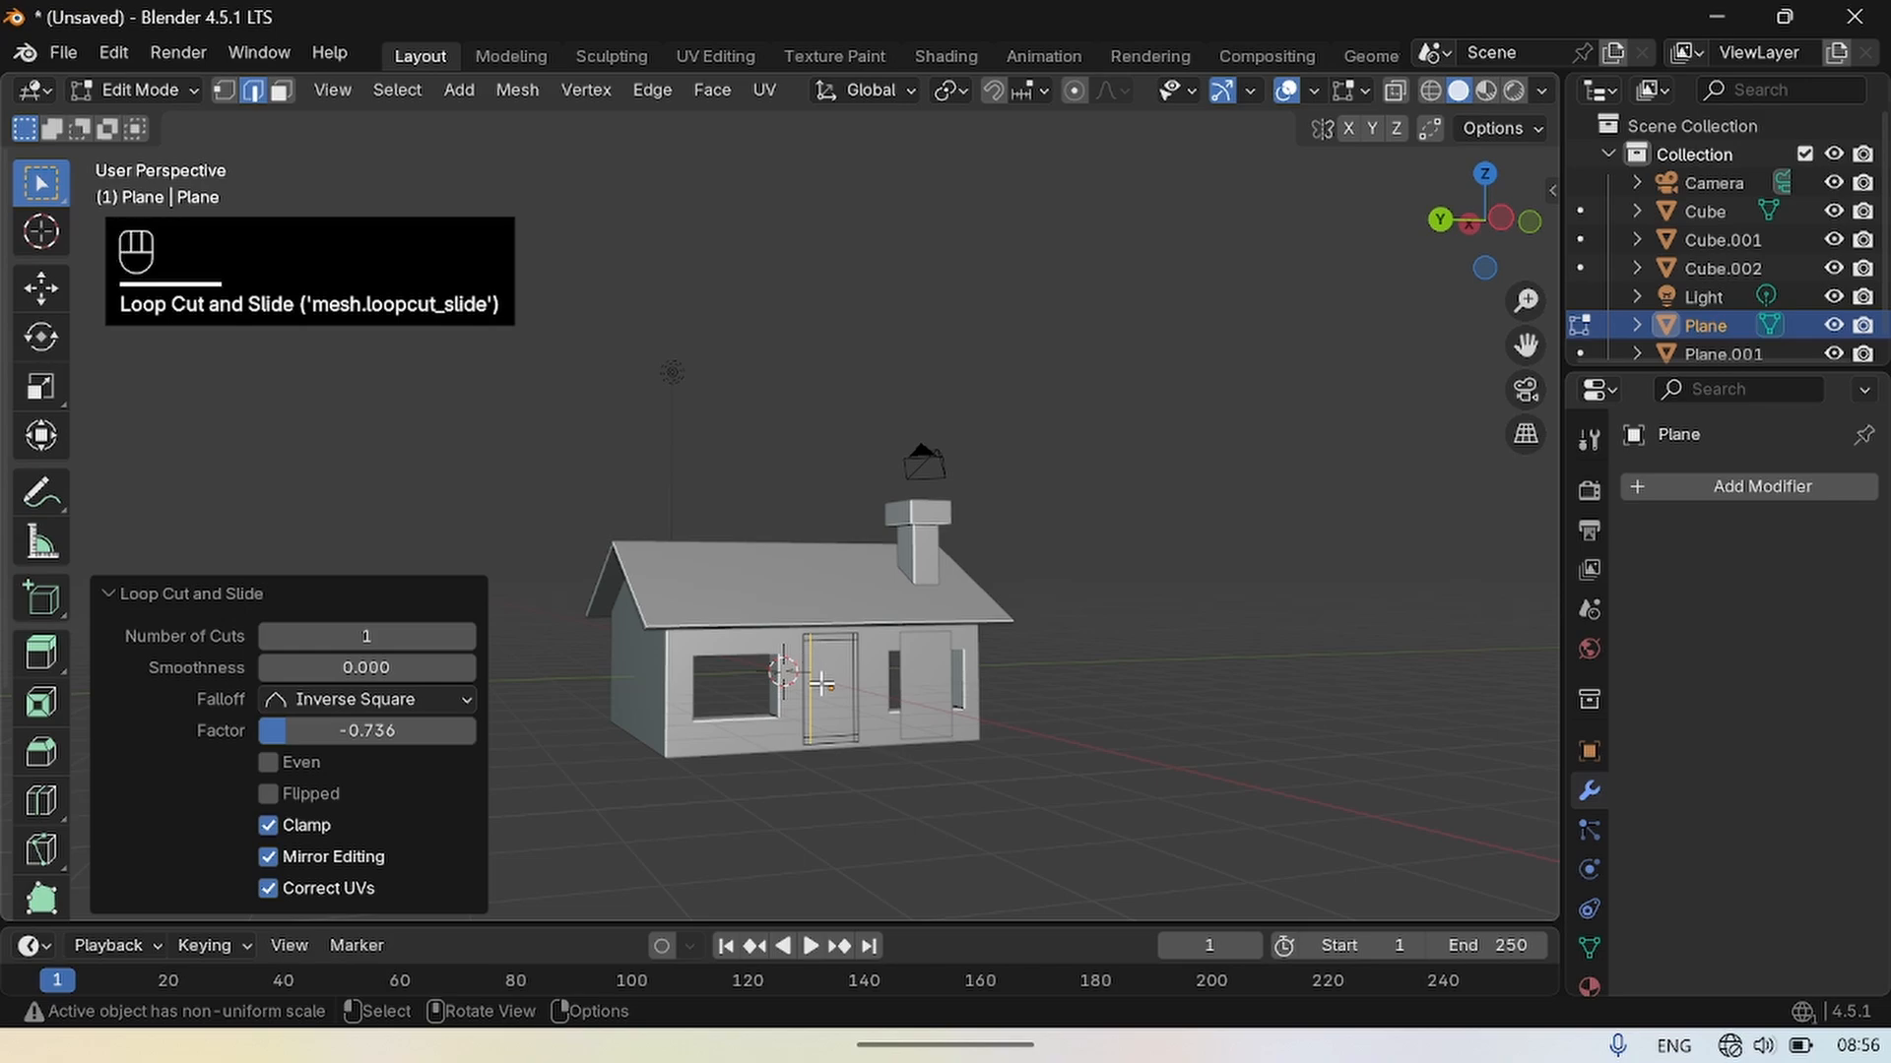
left_click(825, 687)
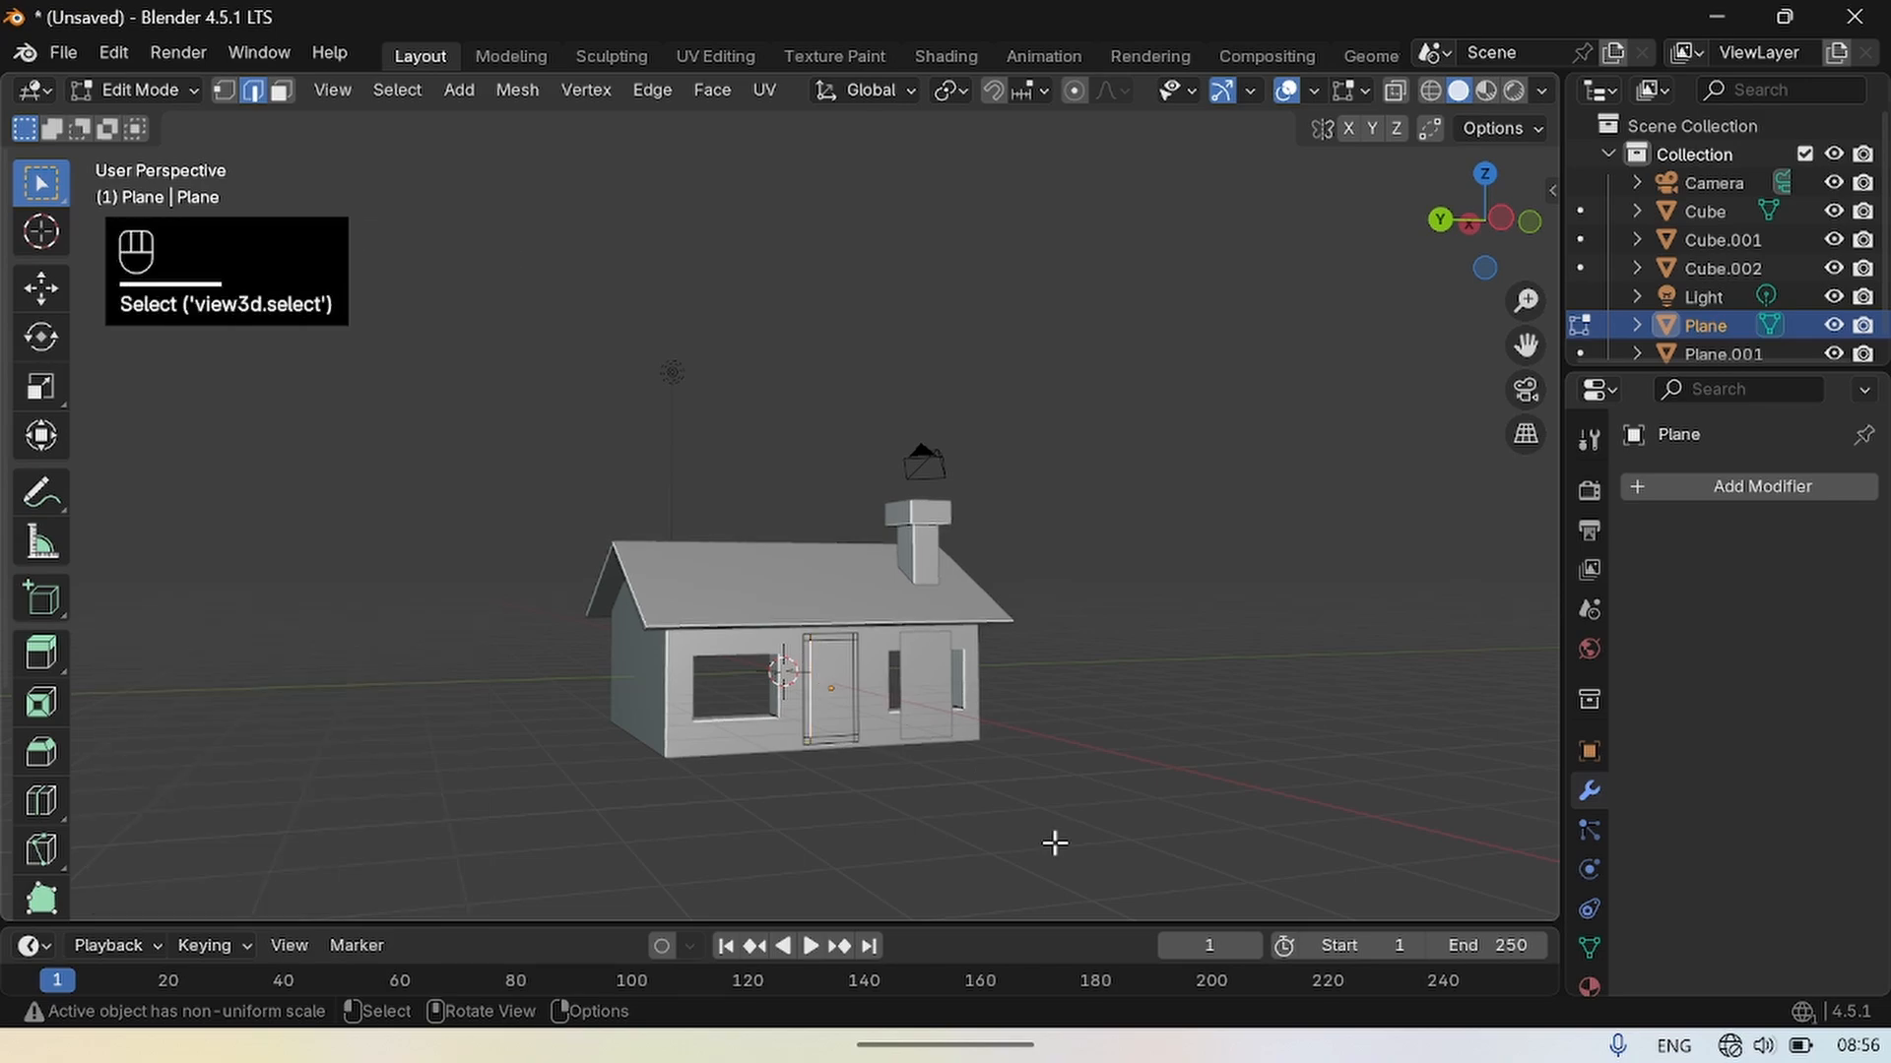
Dissolve the two short vertical edges at the top corners of the door's frame border.
scroll(1080, 751, "up", 3)
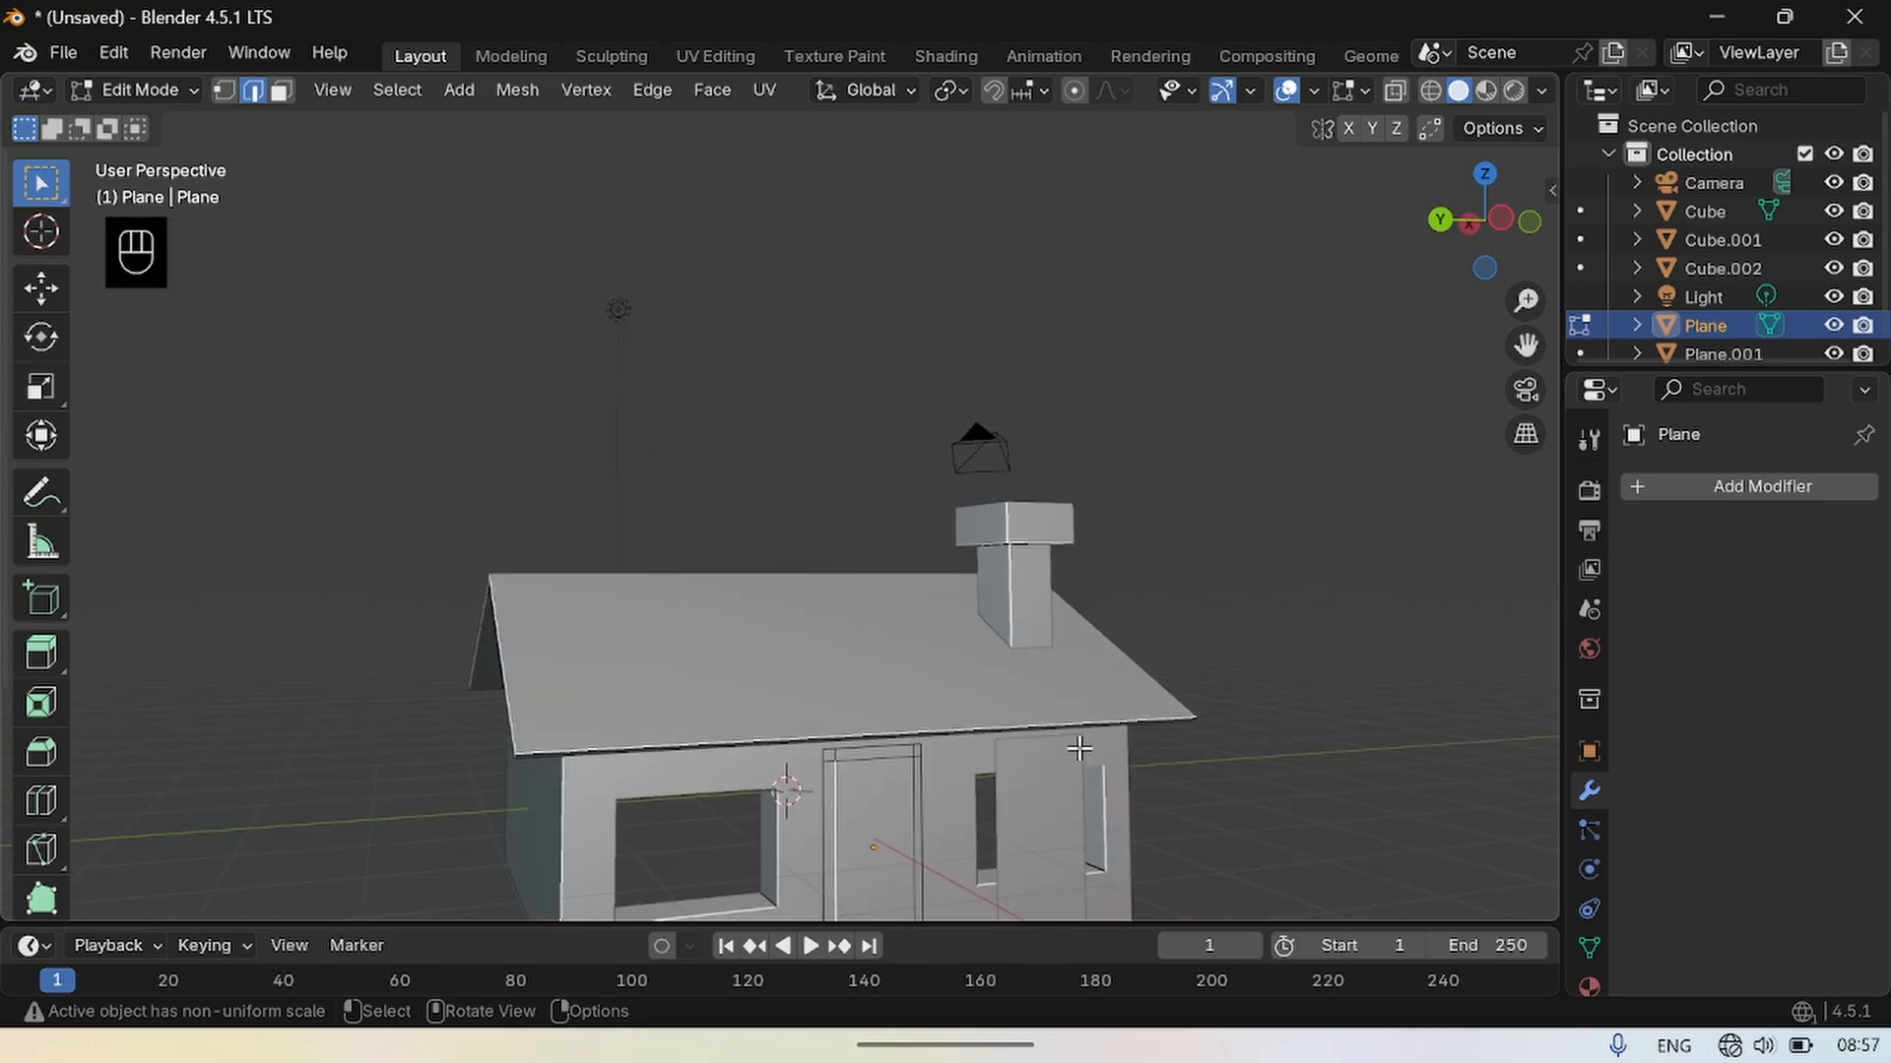
left_click(875, 837)
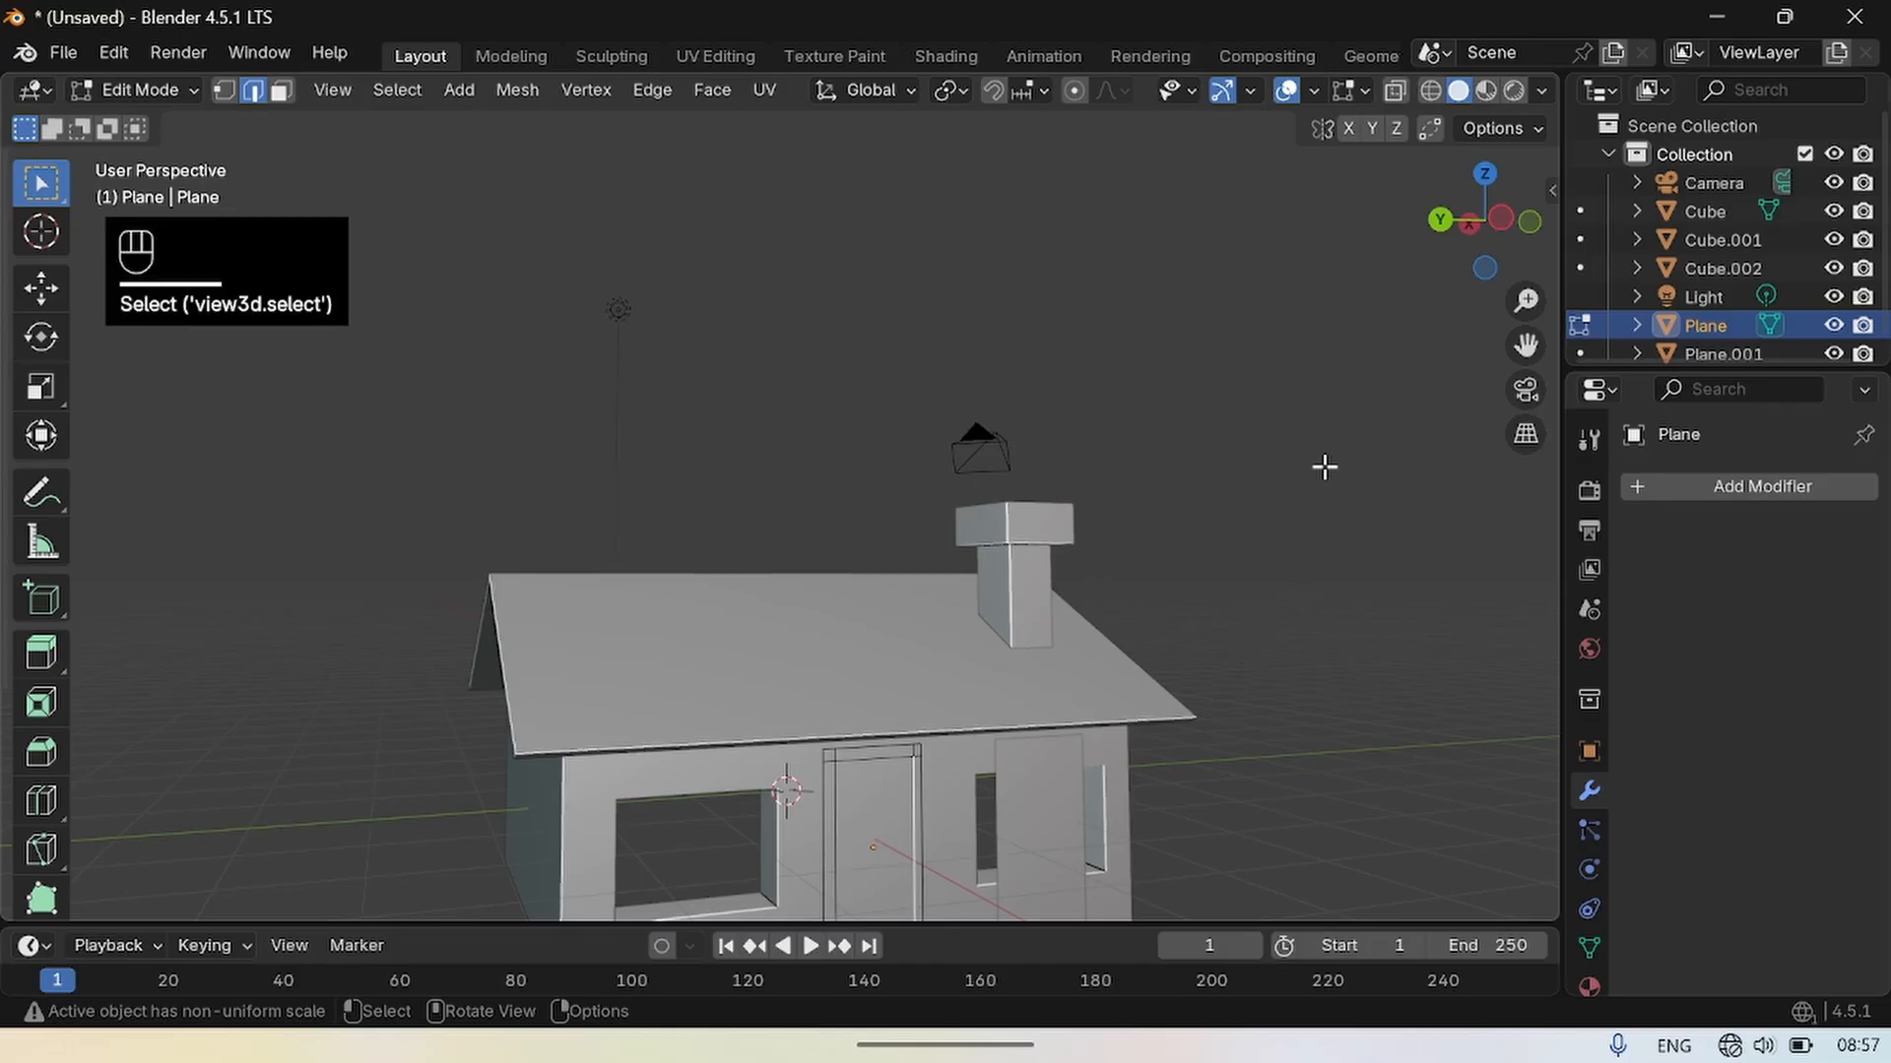
left_click_drag(1489, 281, 1479, 269)
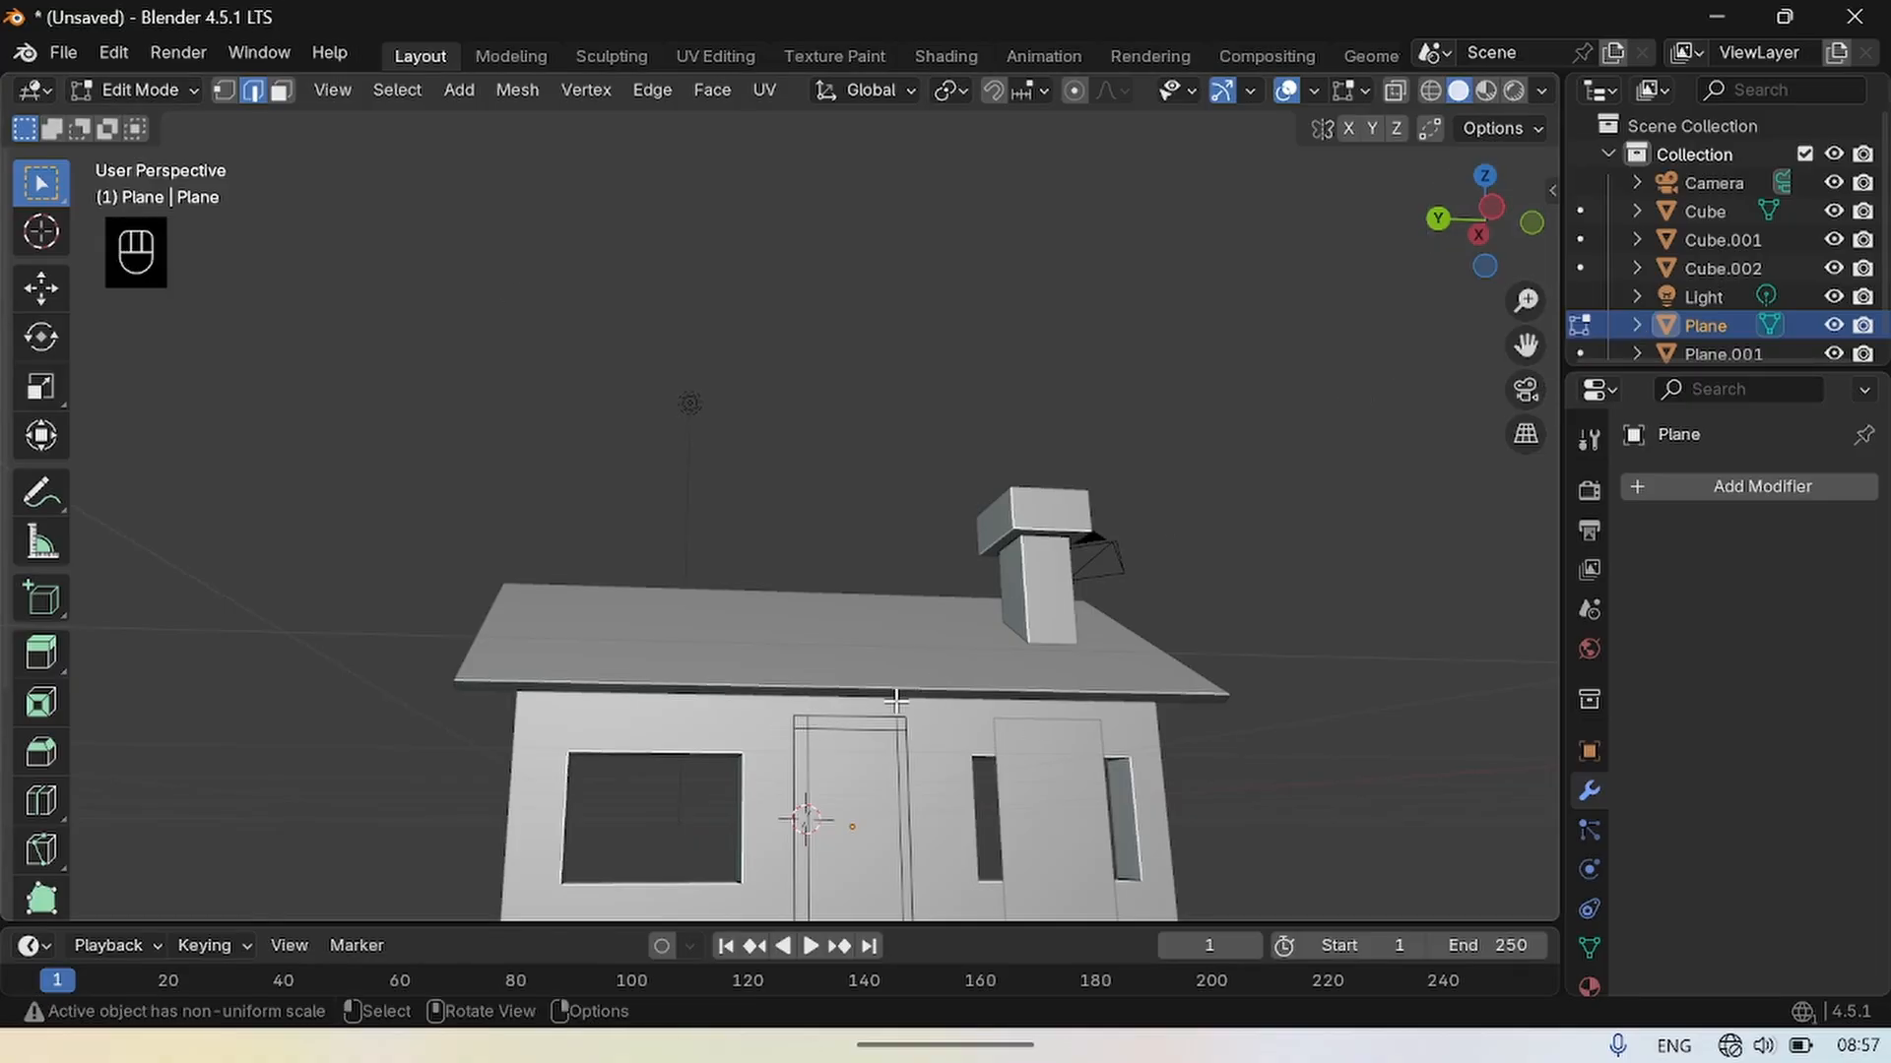
left_click(806, 722, "shift")
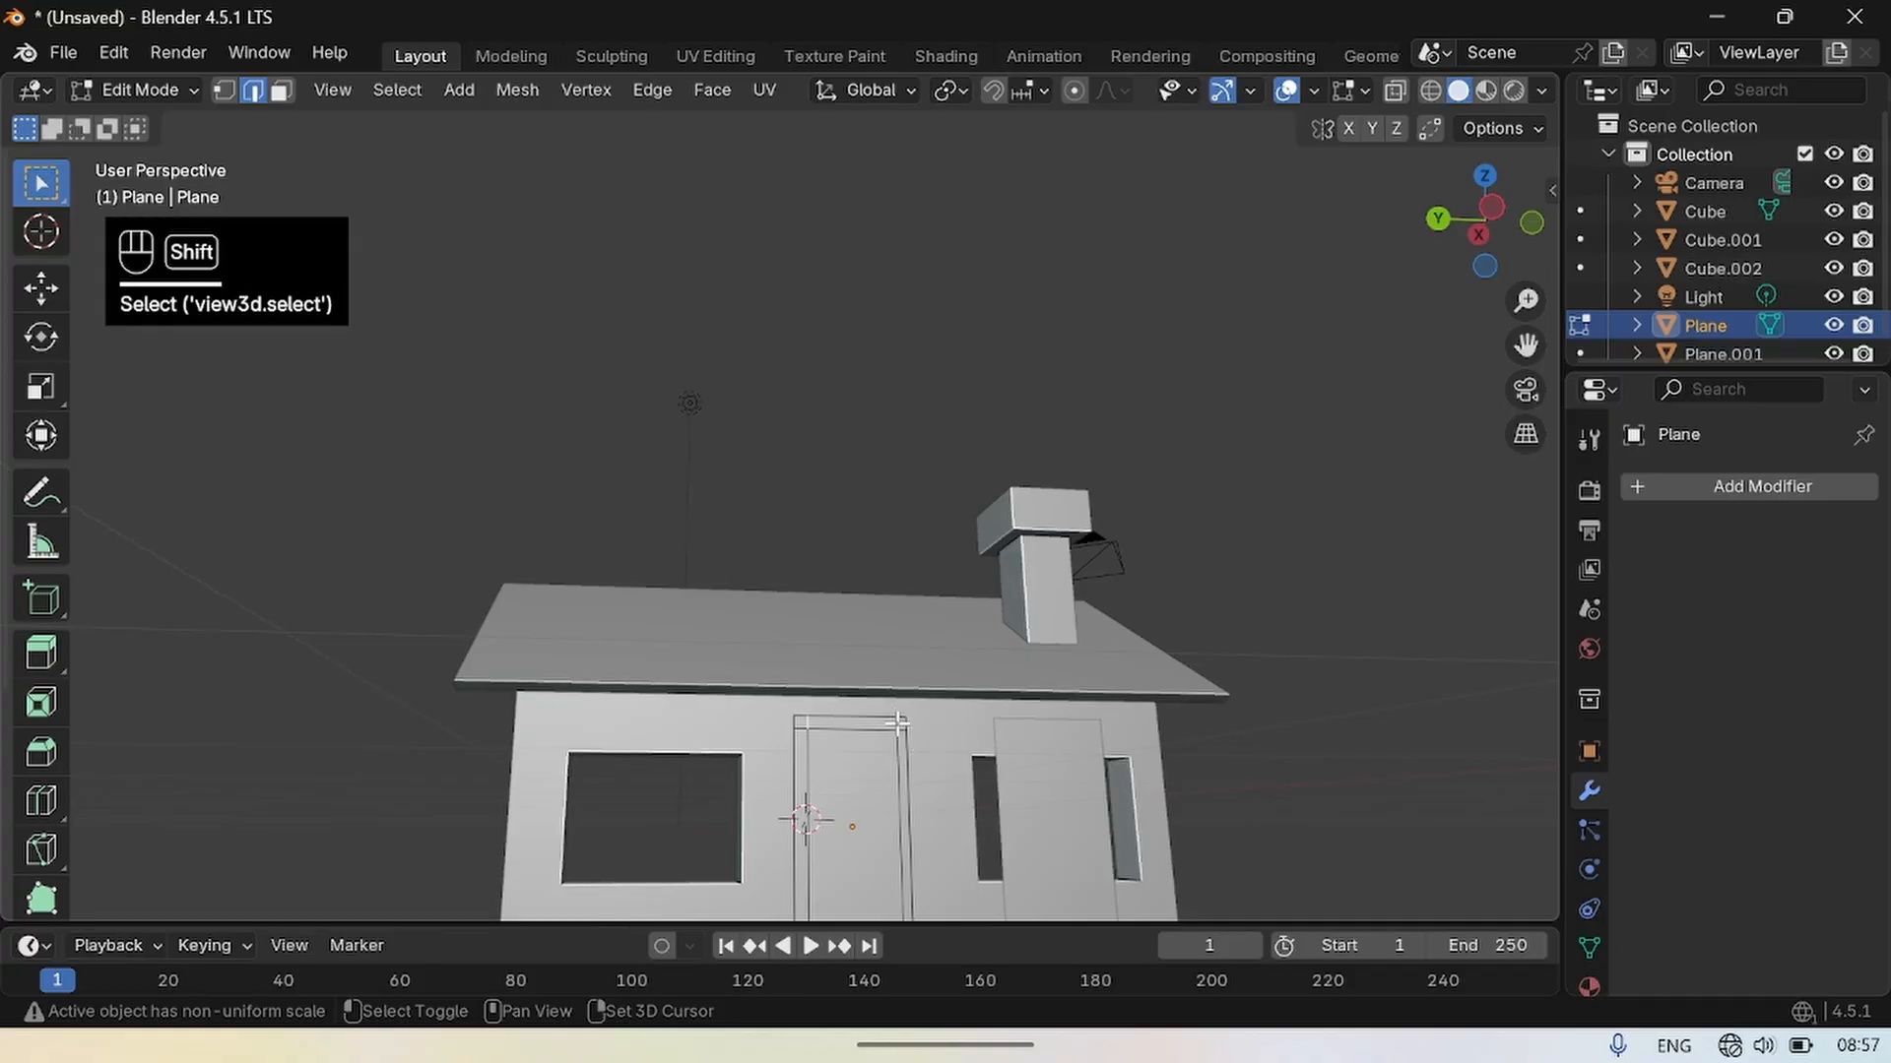
left_click(897, 721, "shift")
key("ctrl+e")
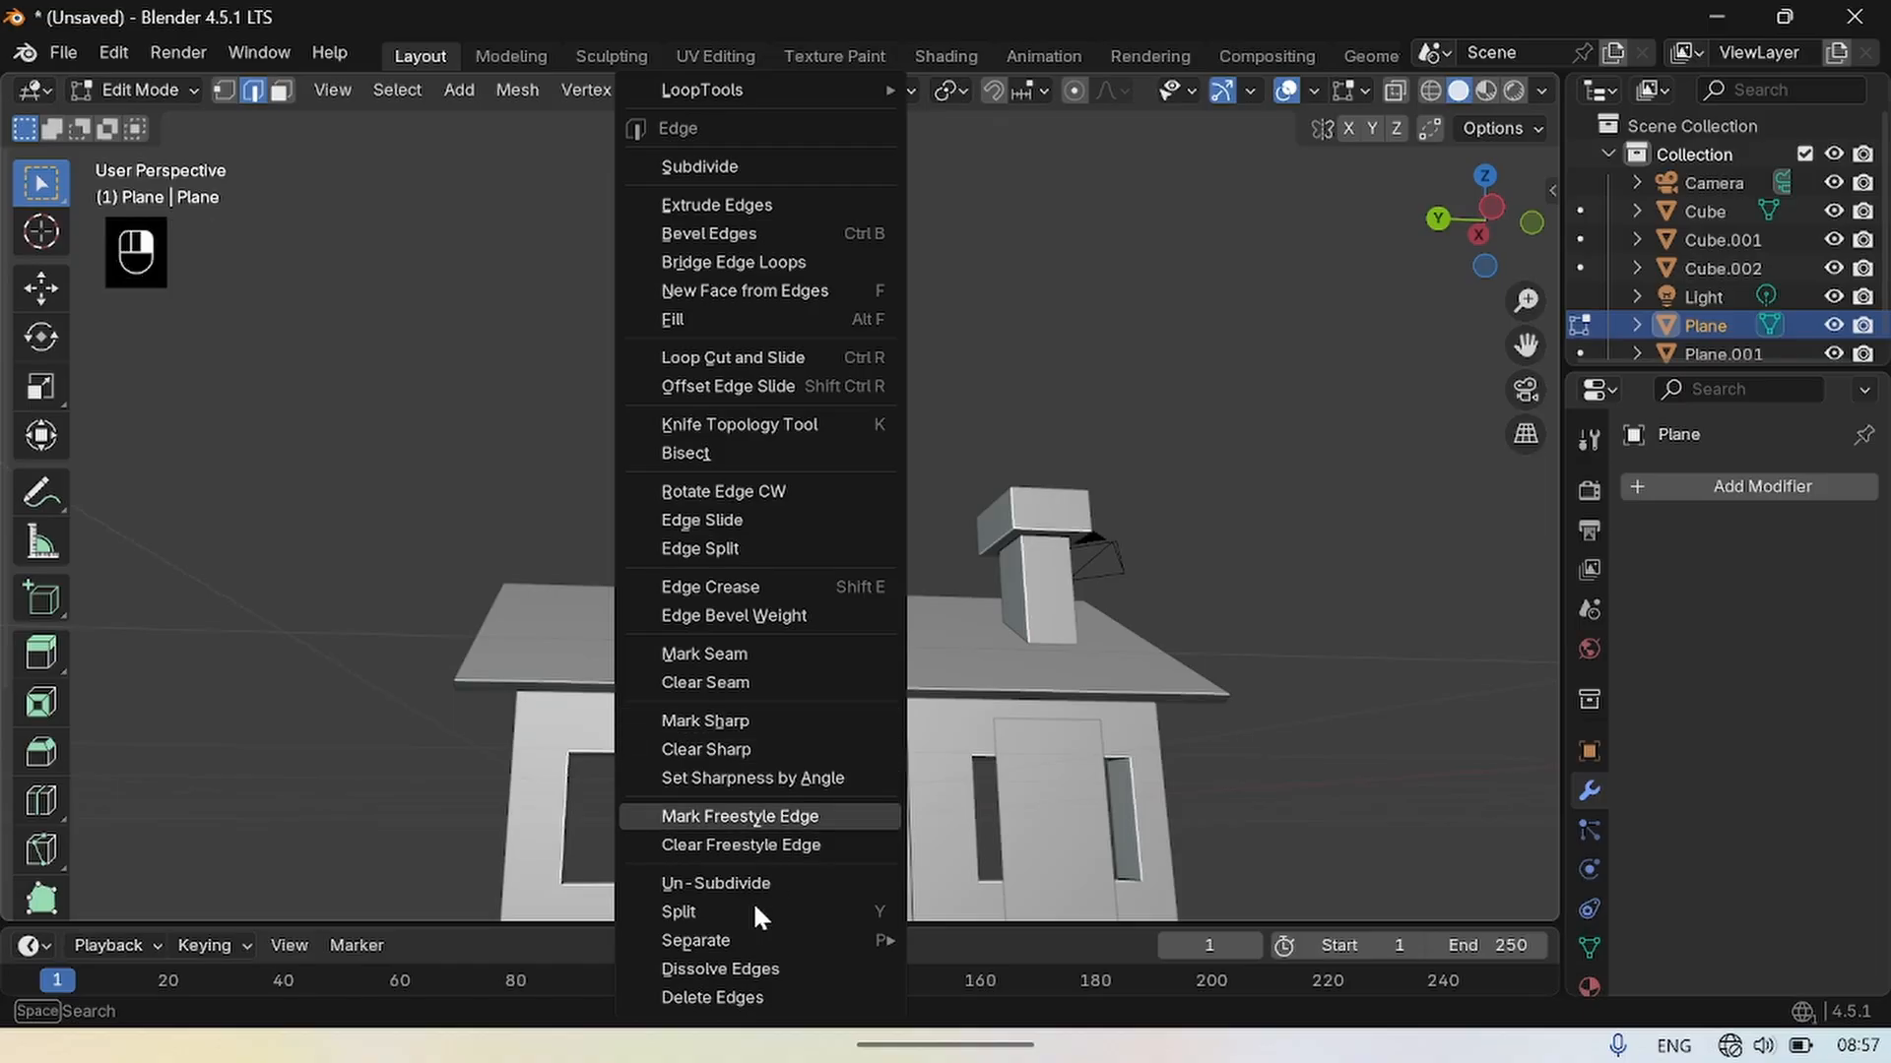
left_click(740, 972)
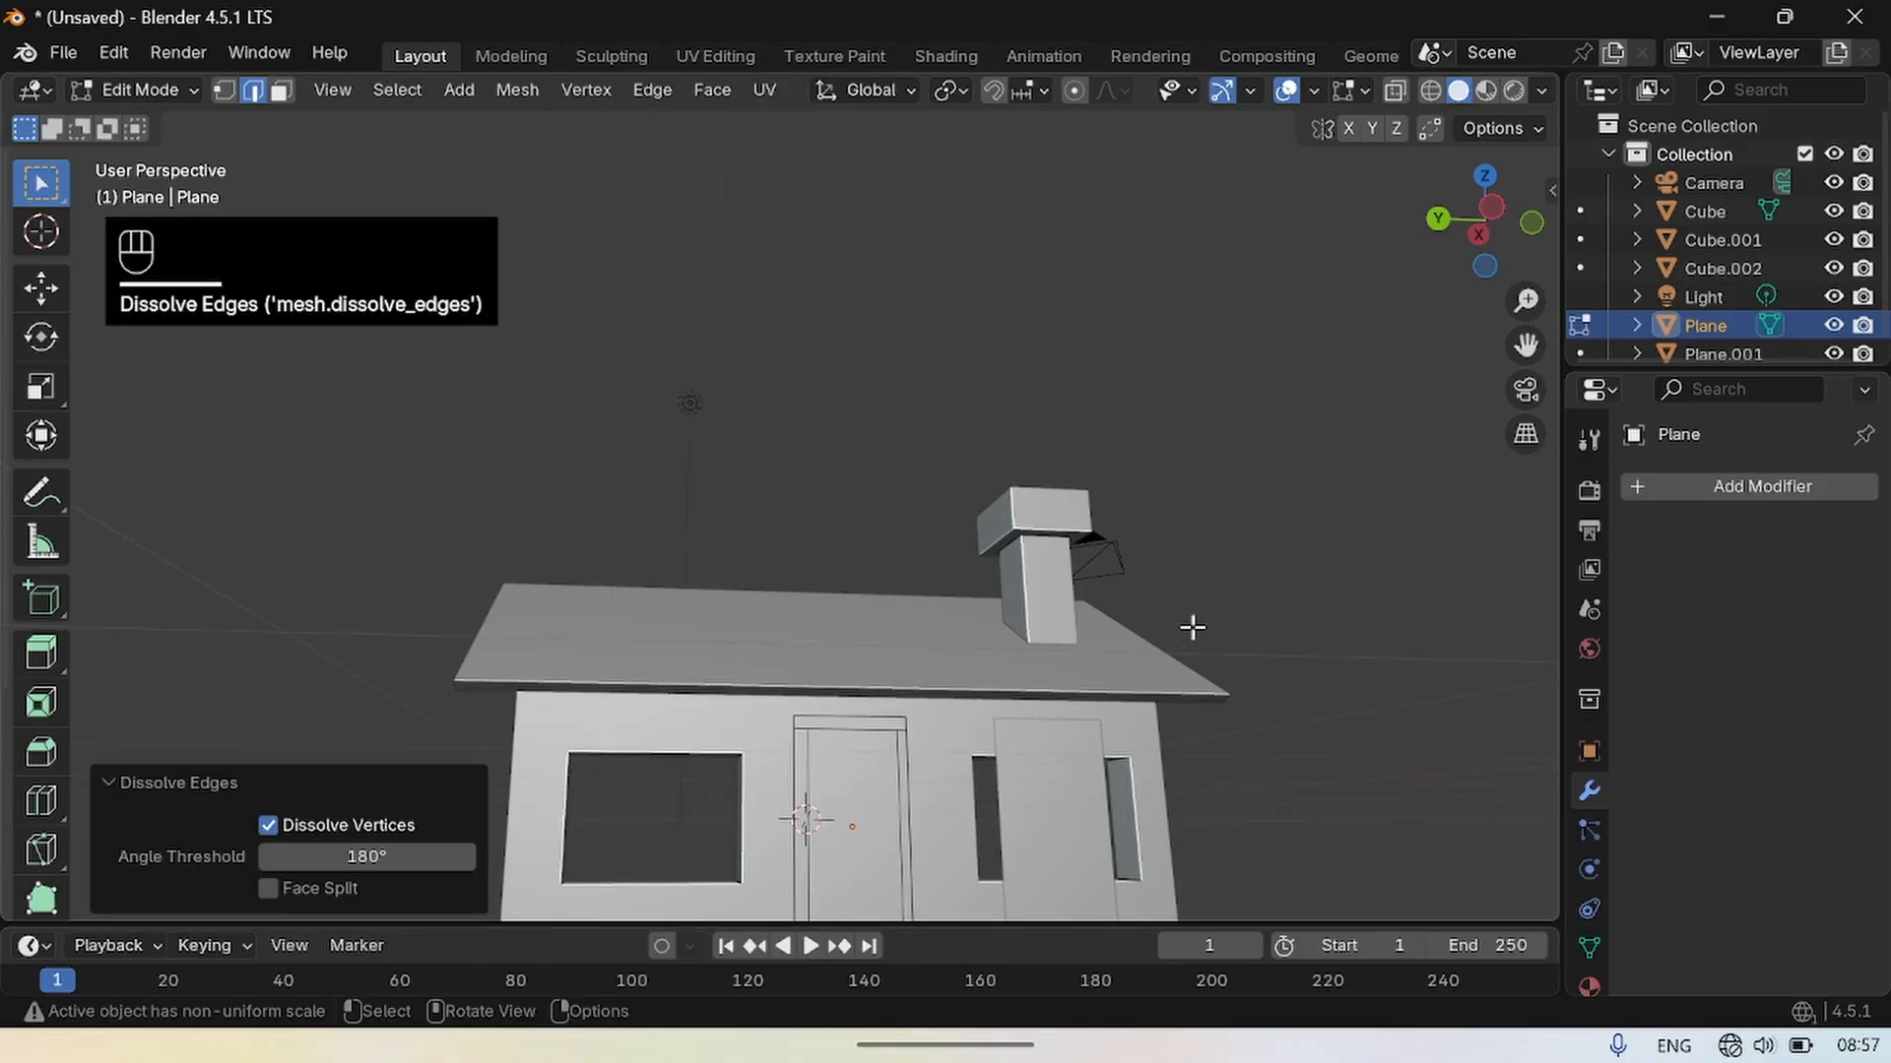
Try dissolving further edges of the door's frame border, then undo that dissolve.
left_click(1017, 861)
key("ctrl+e")
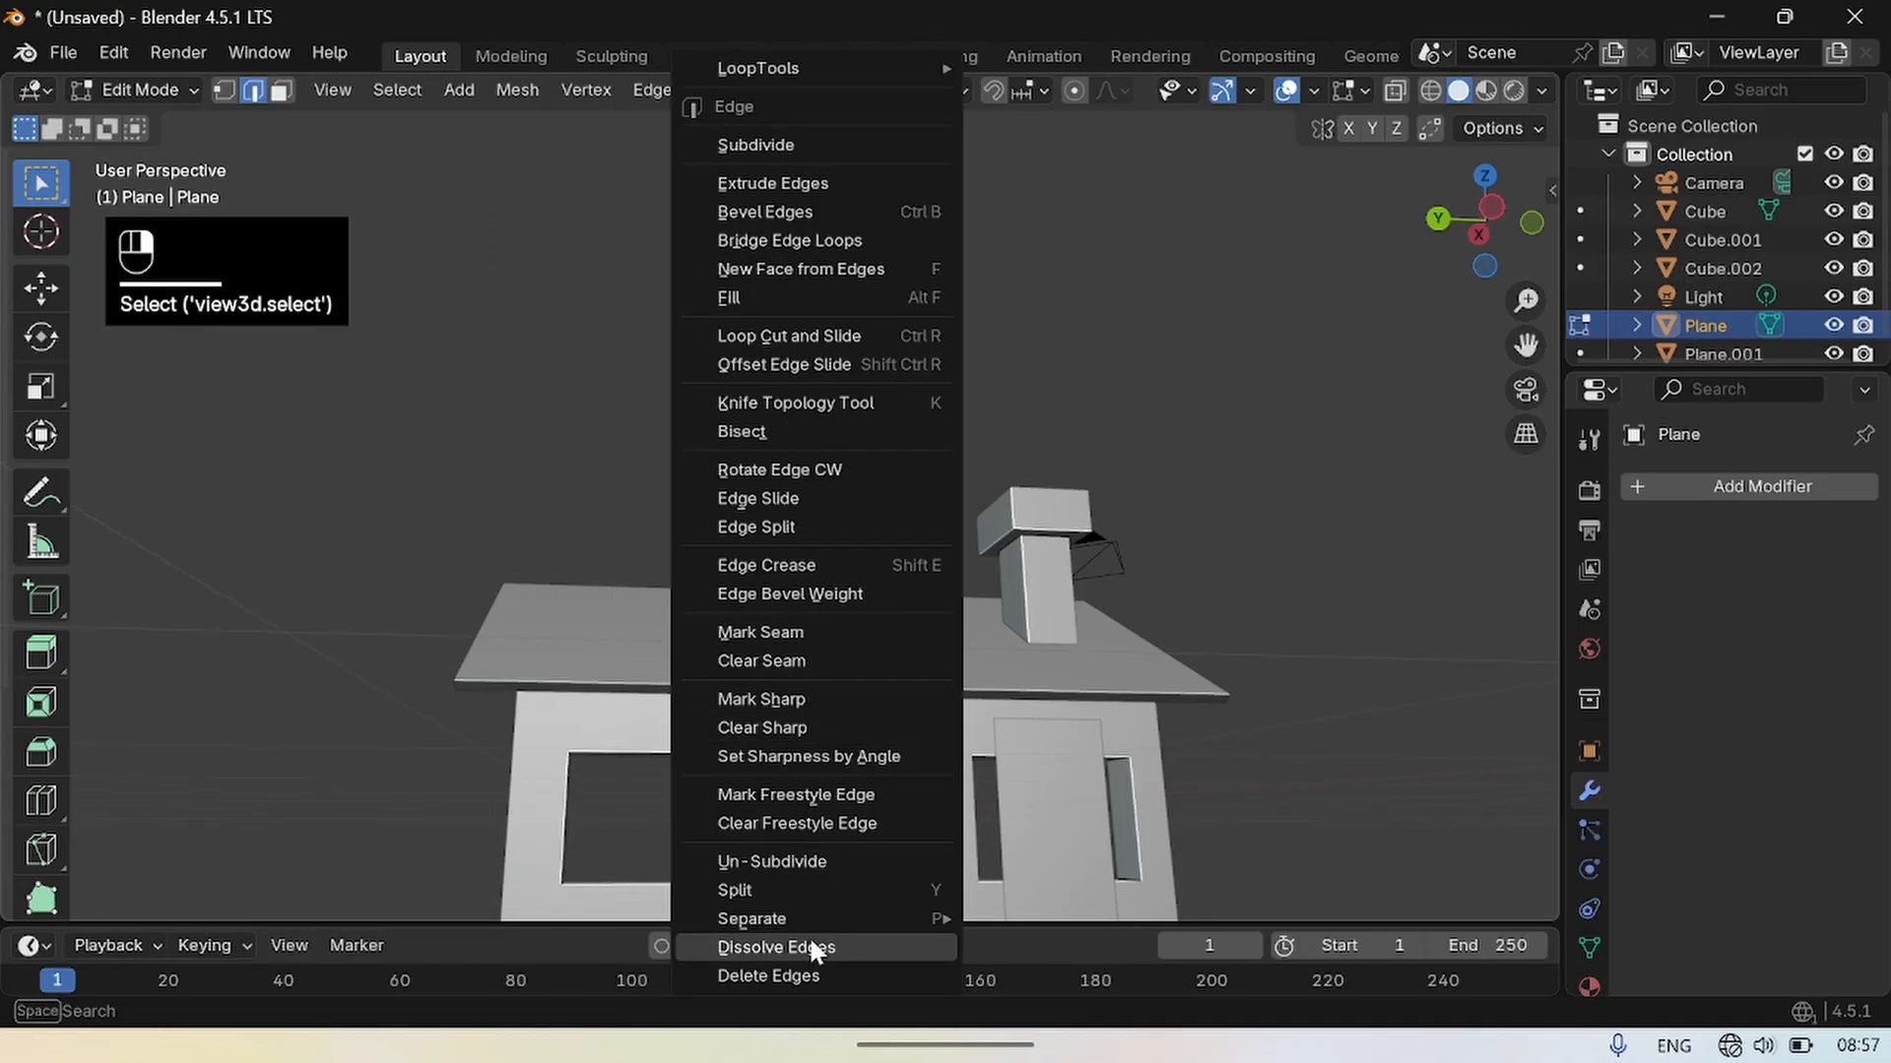
left_click(812, 947)
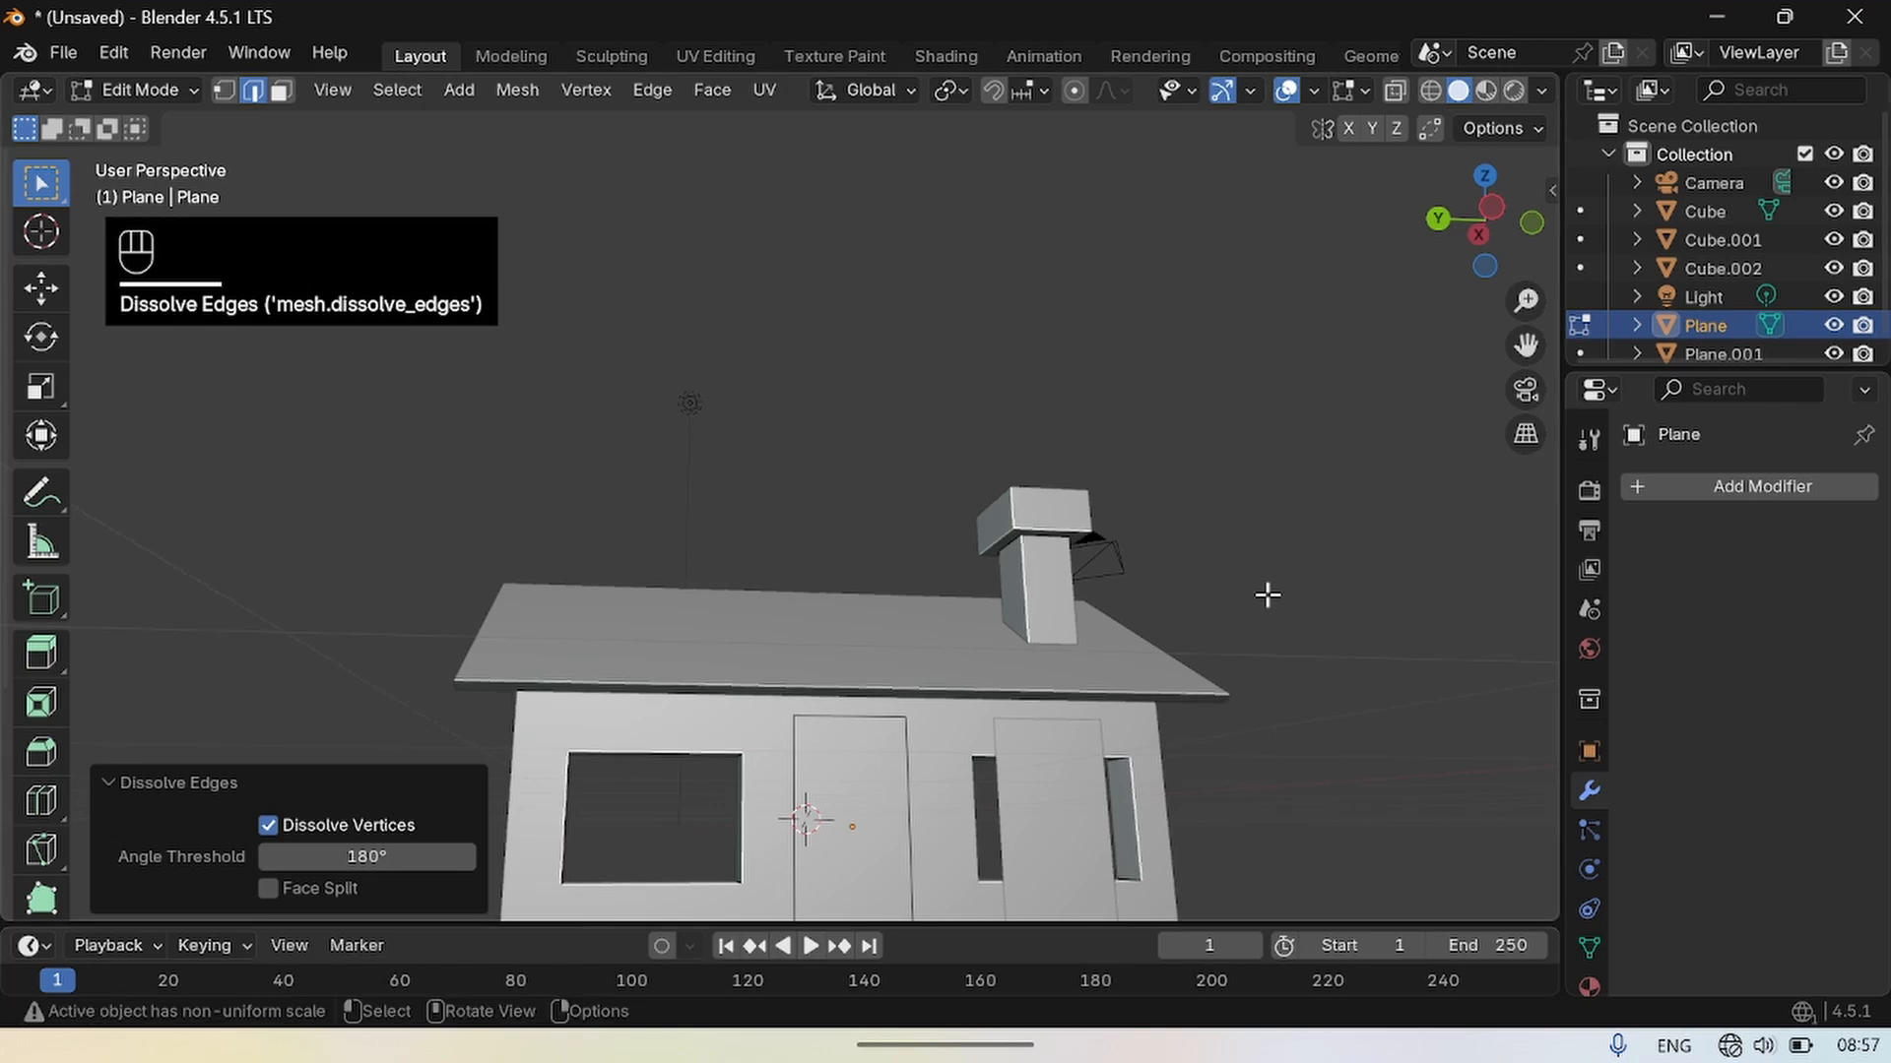
key("ctrl+z")
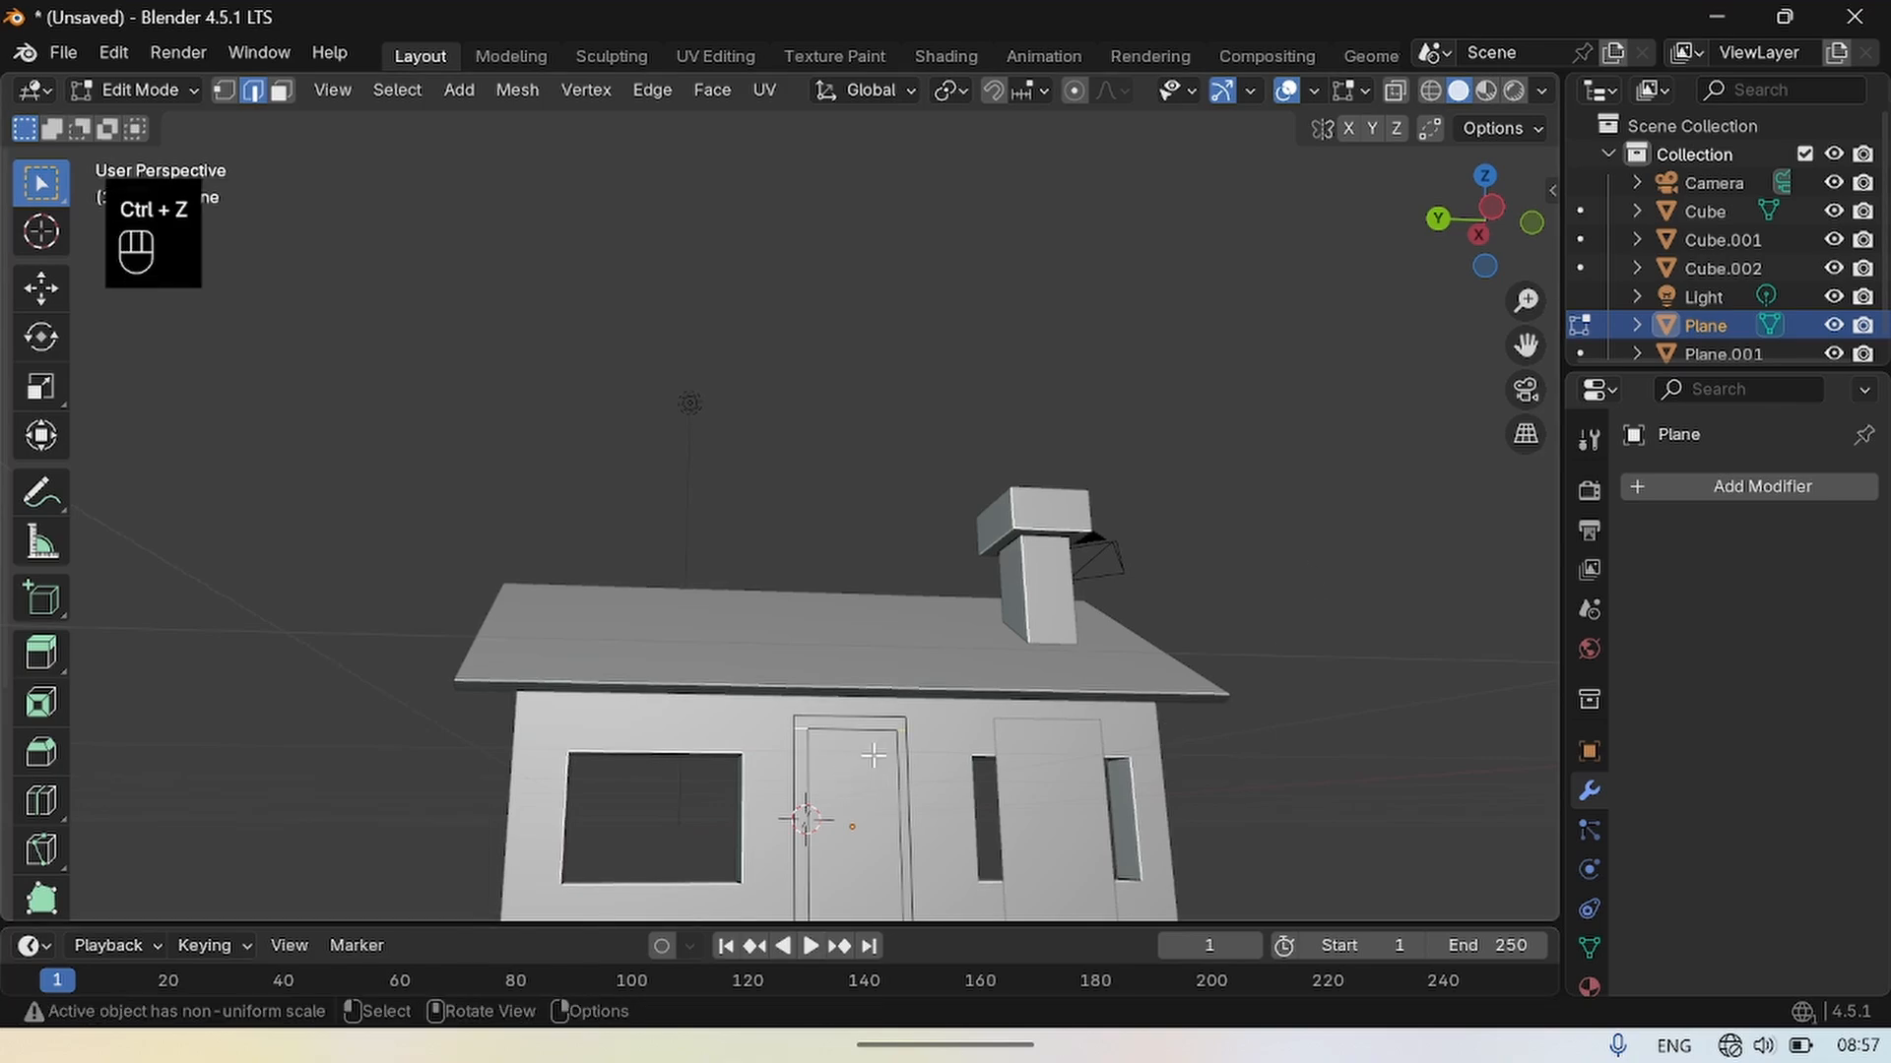
Dissolve the short vertical edges at the bottom corners of the door's frame border.
scroll(937, 618, "down", 4)
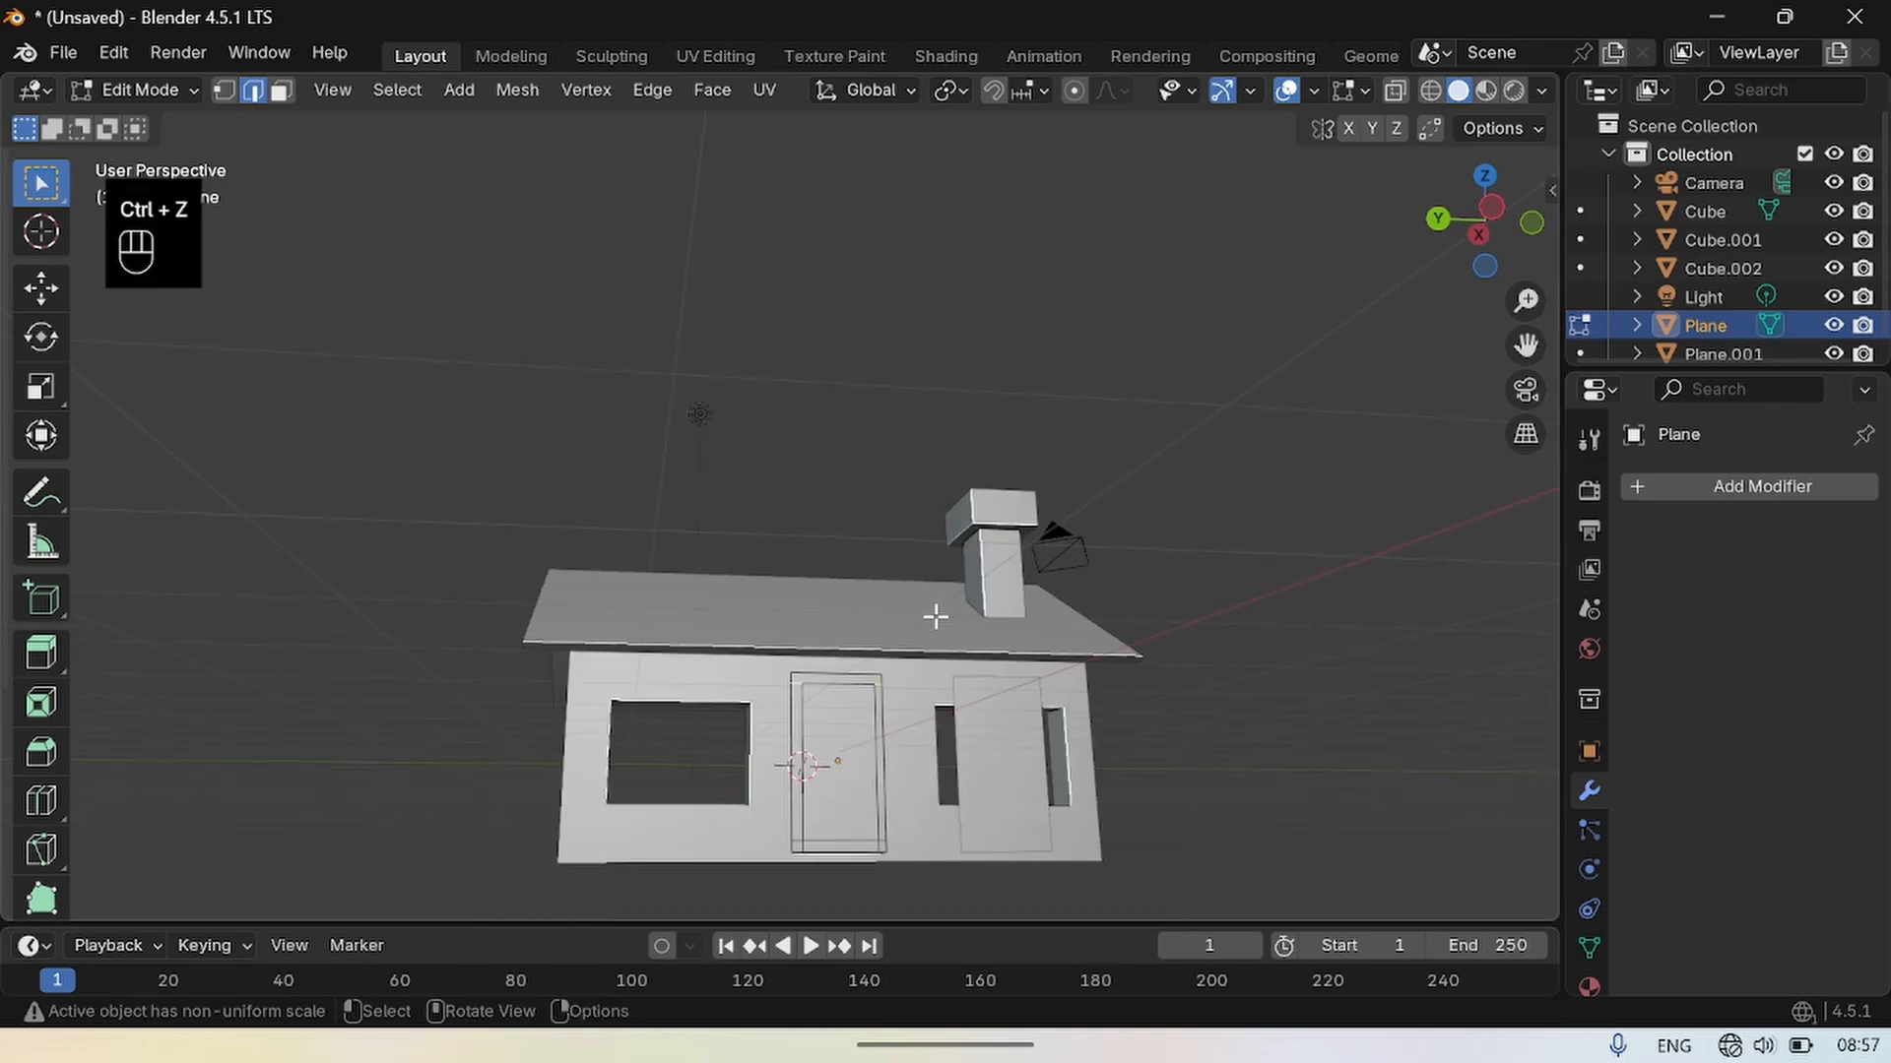
left_click(1015, 788)
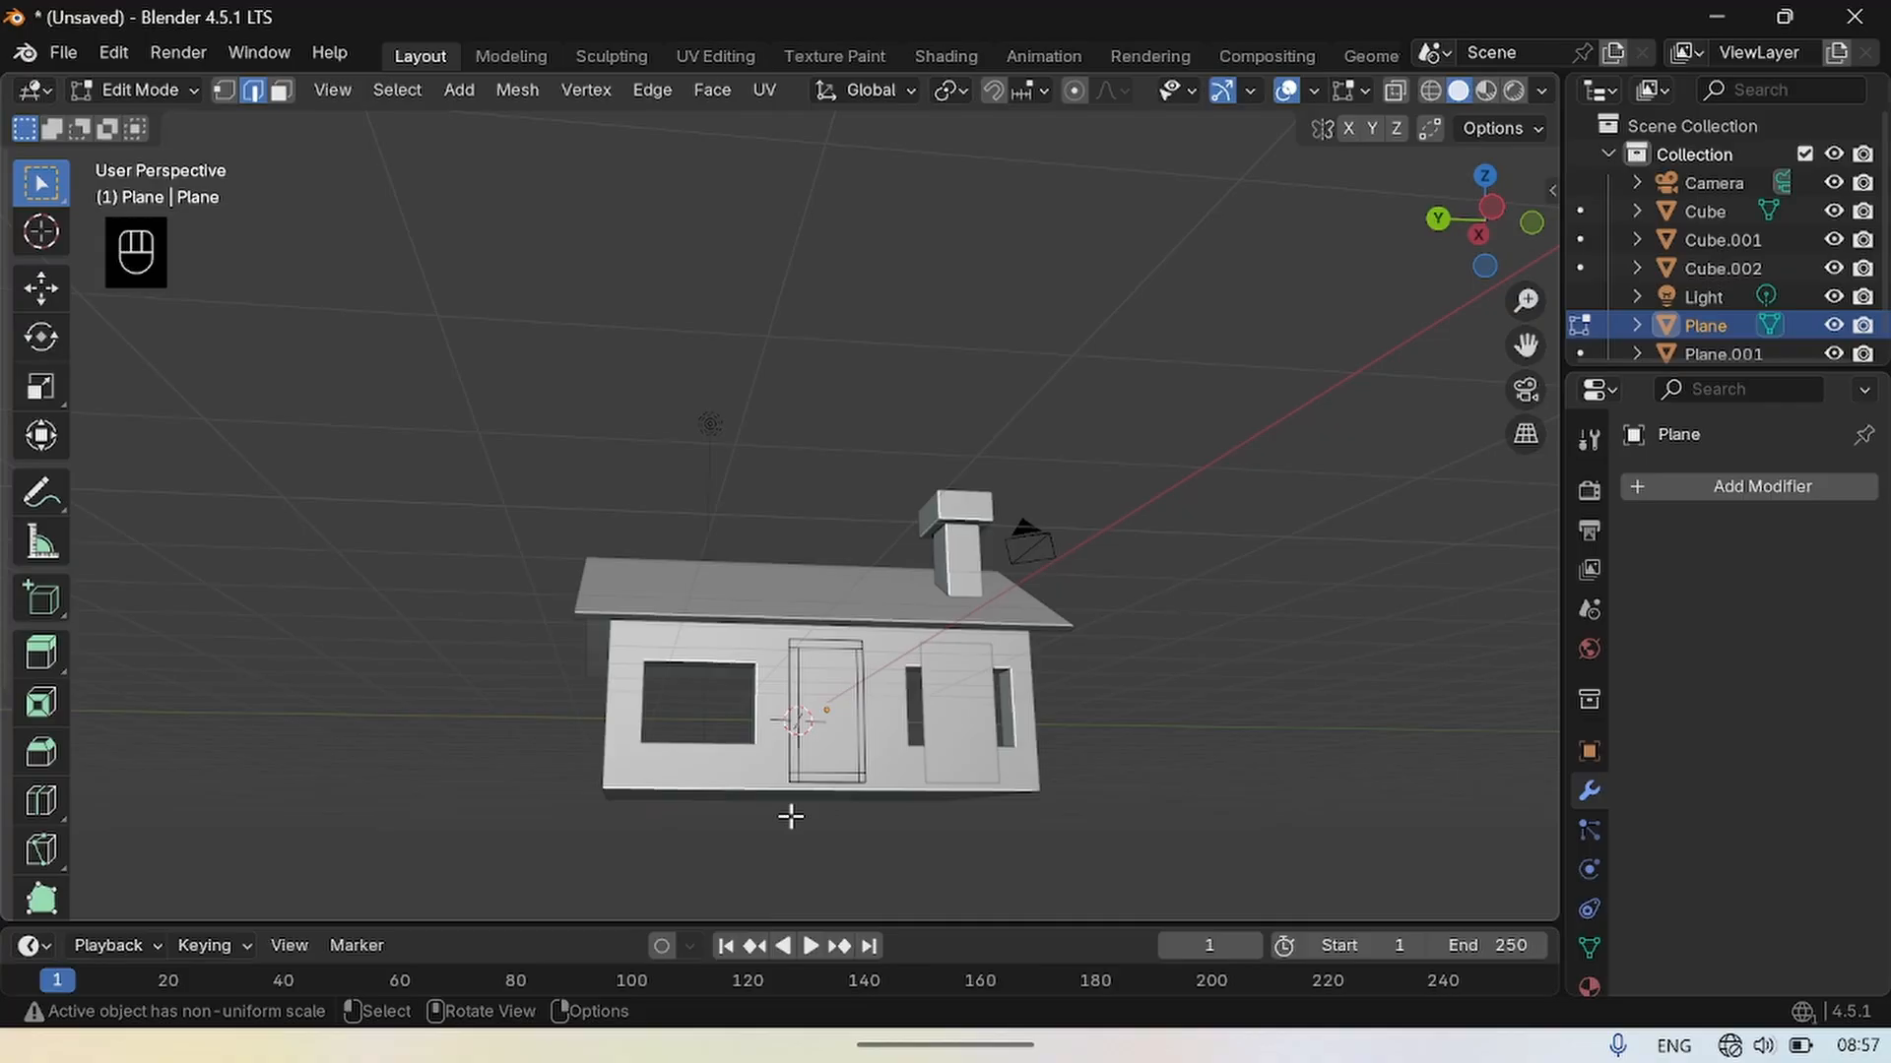
right_click(791, 777)
left_click(727, 950)
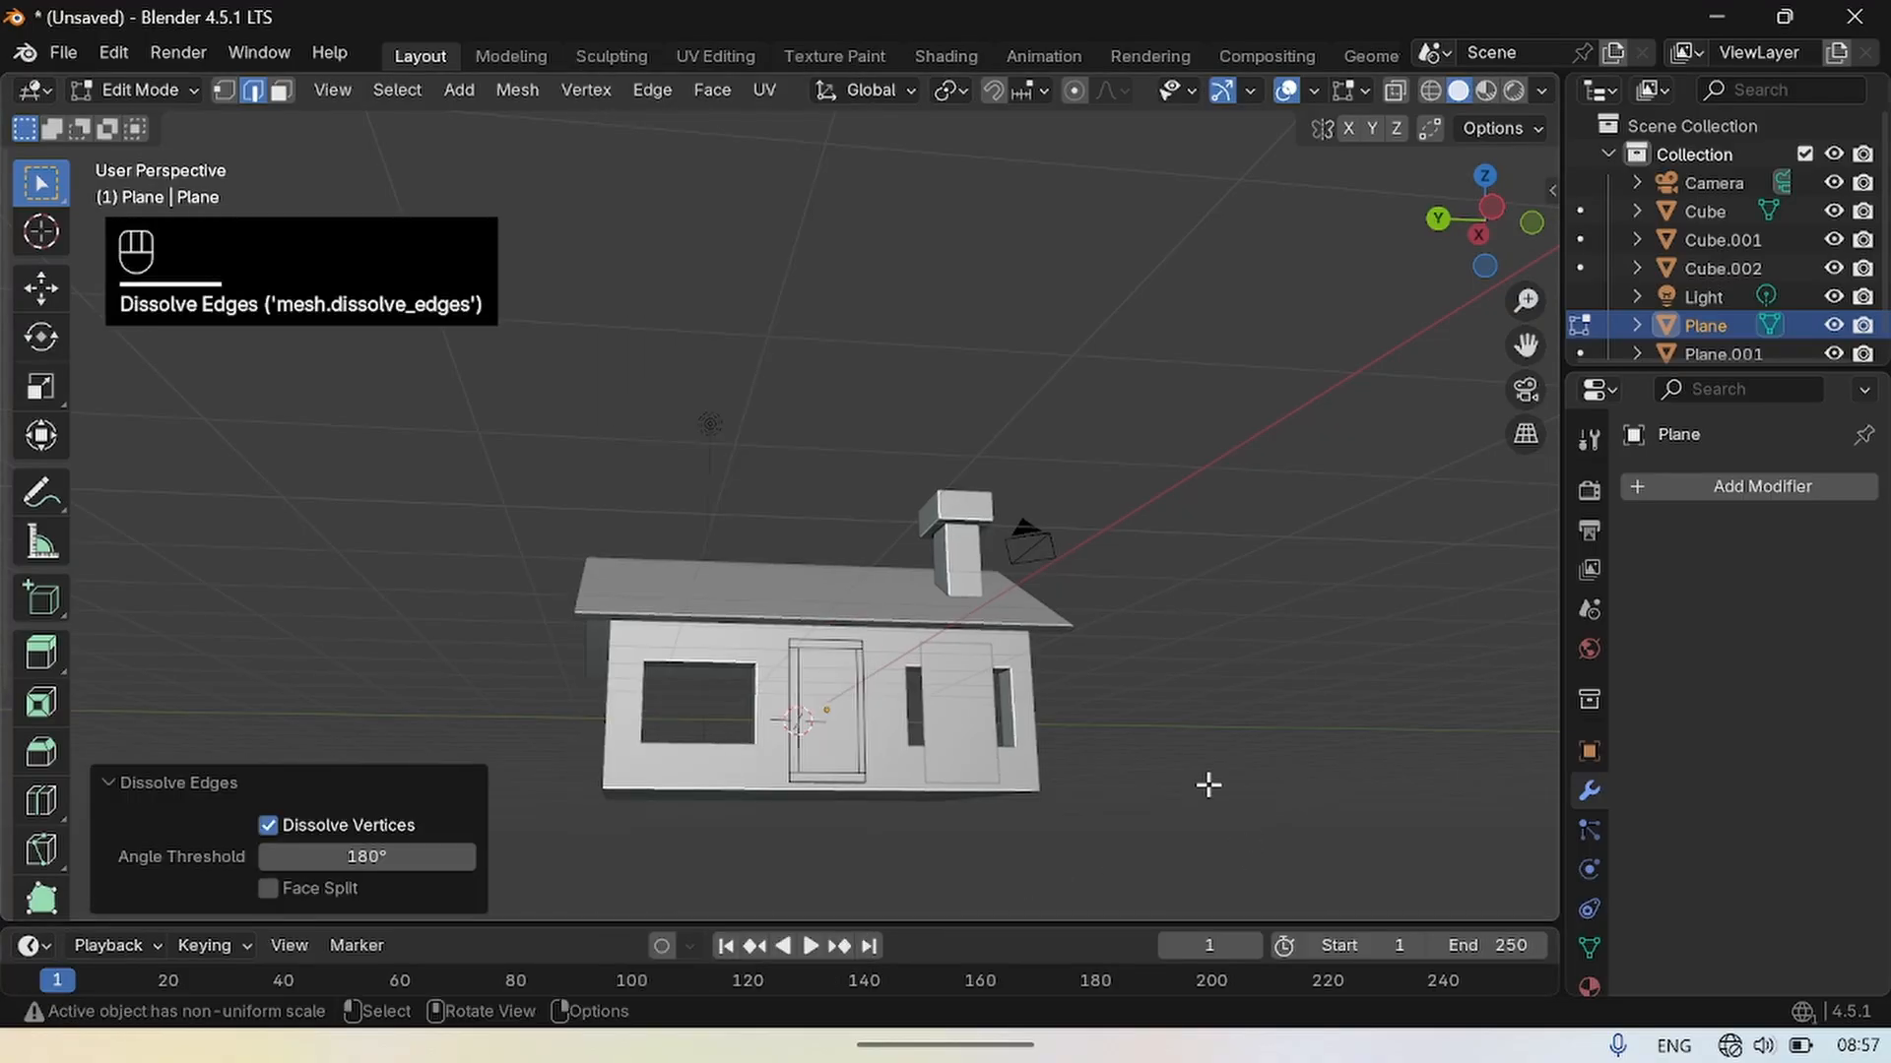
left_click(992, 780)
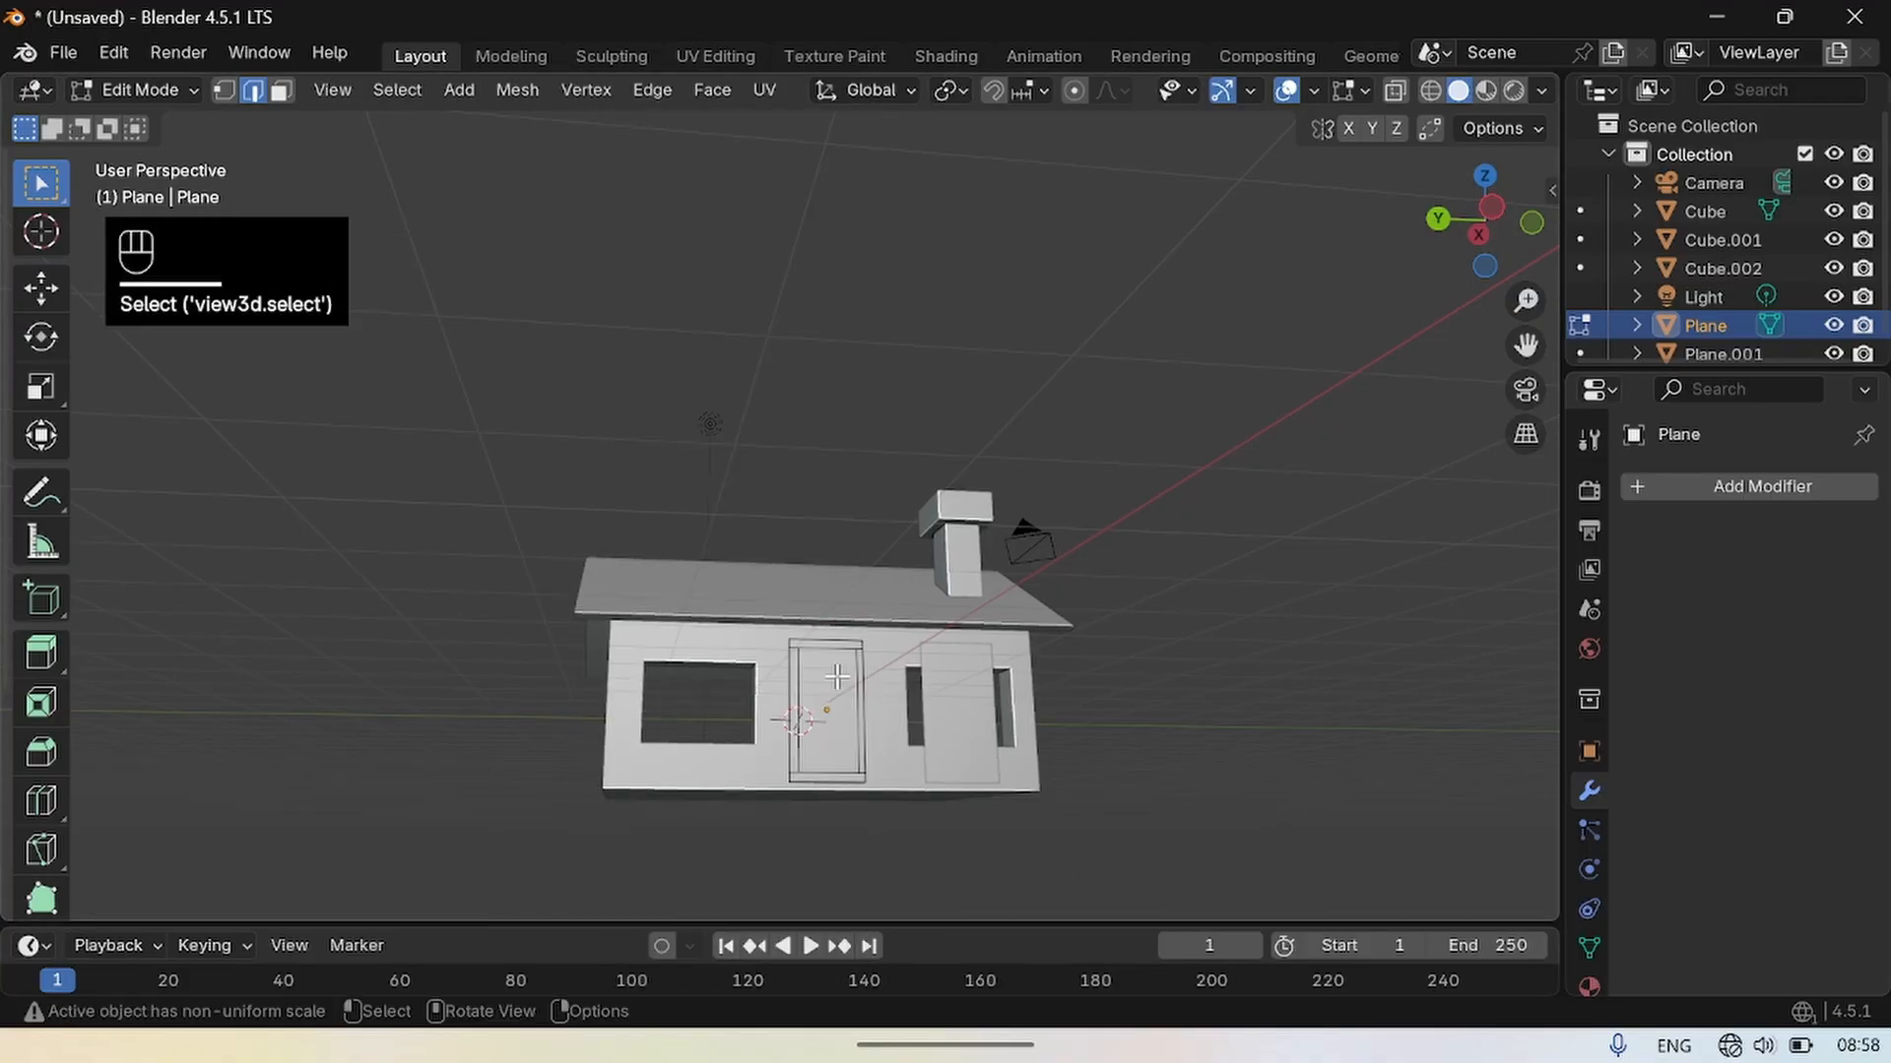
Extrude the four border faces of the door plane to give the door frame some depth.
left_click(822, 646)
left_click(281, 91)
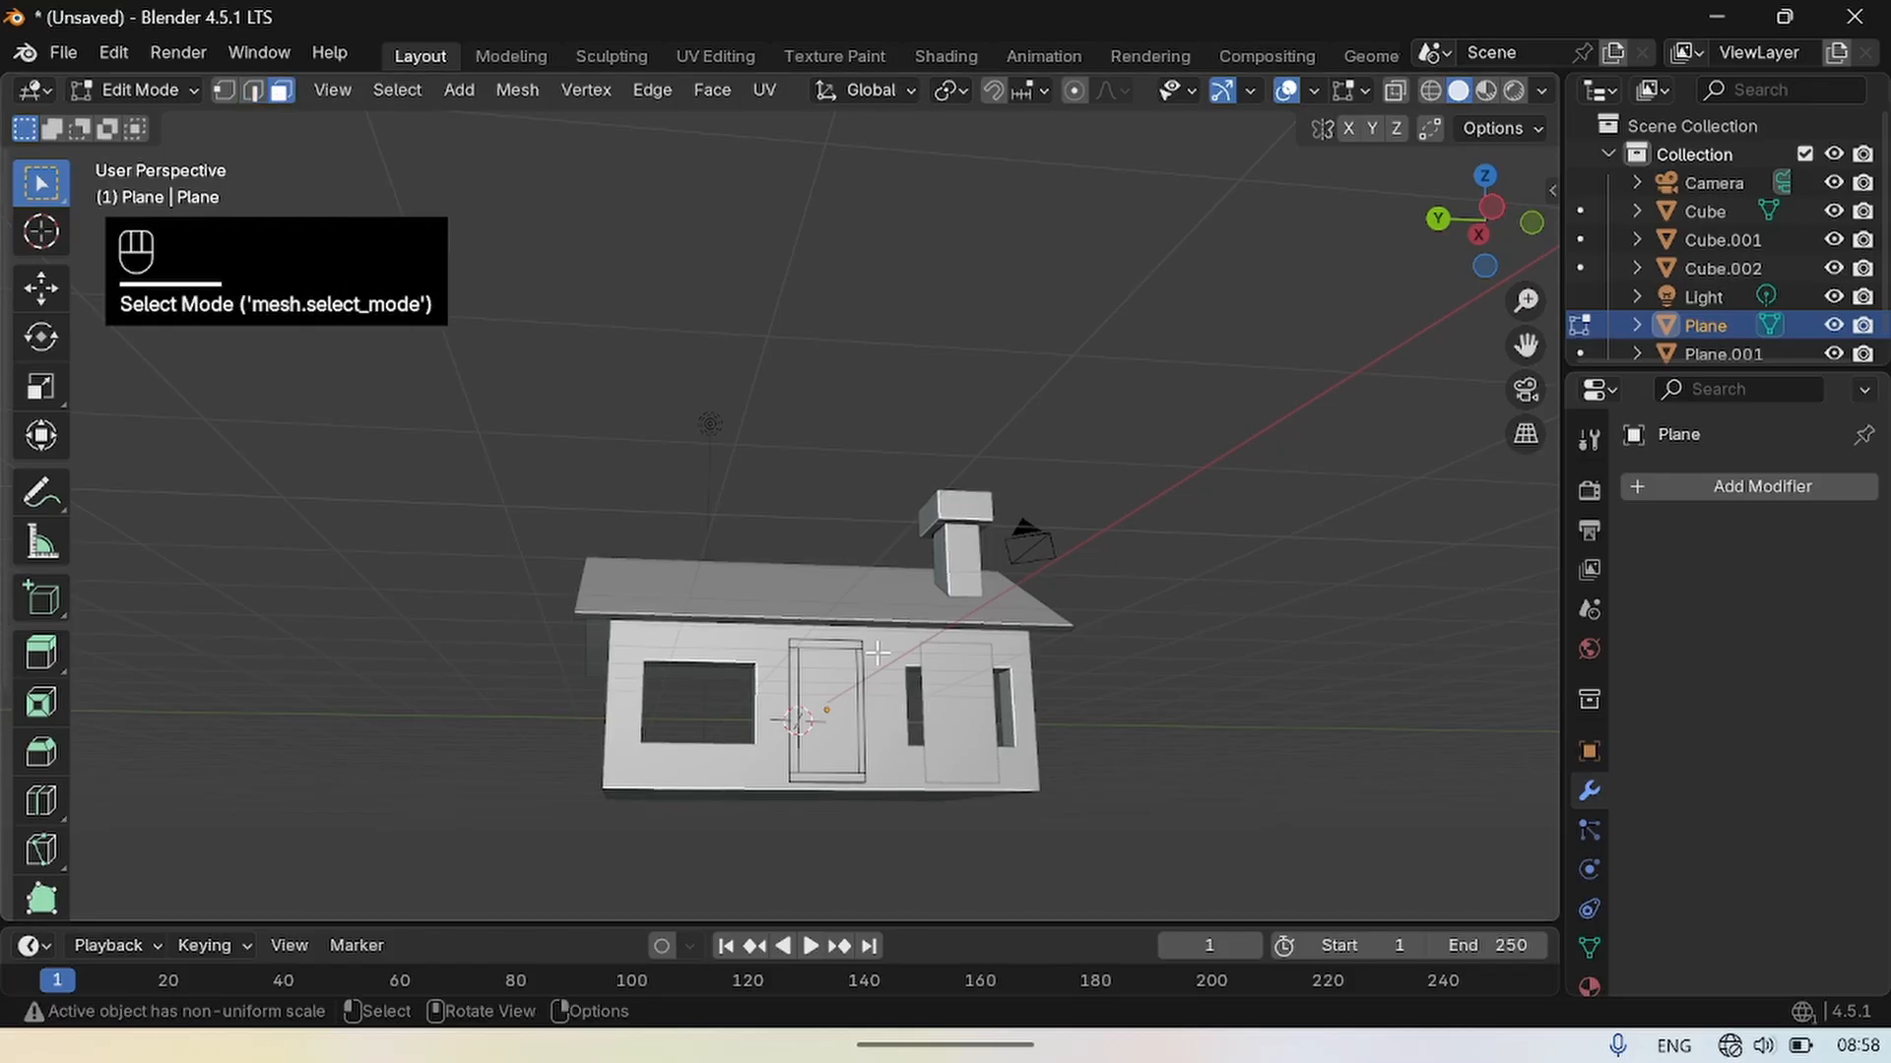
left_click(815, 645)
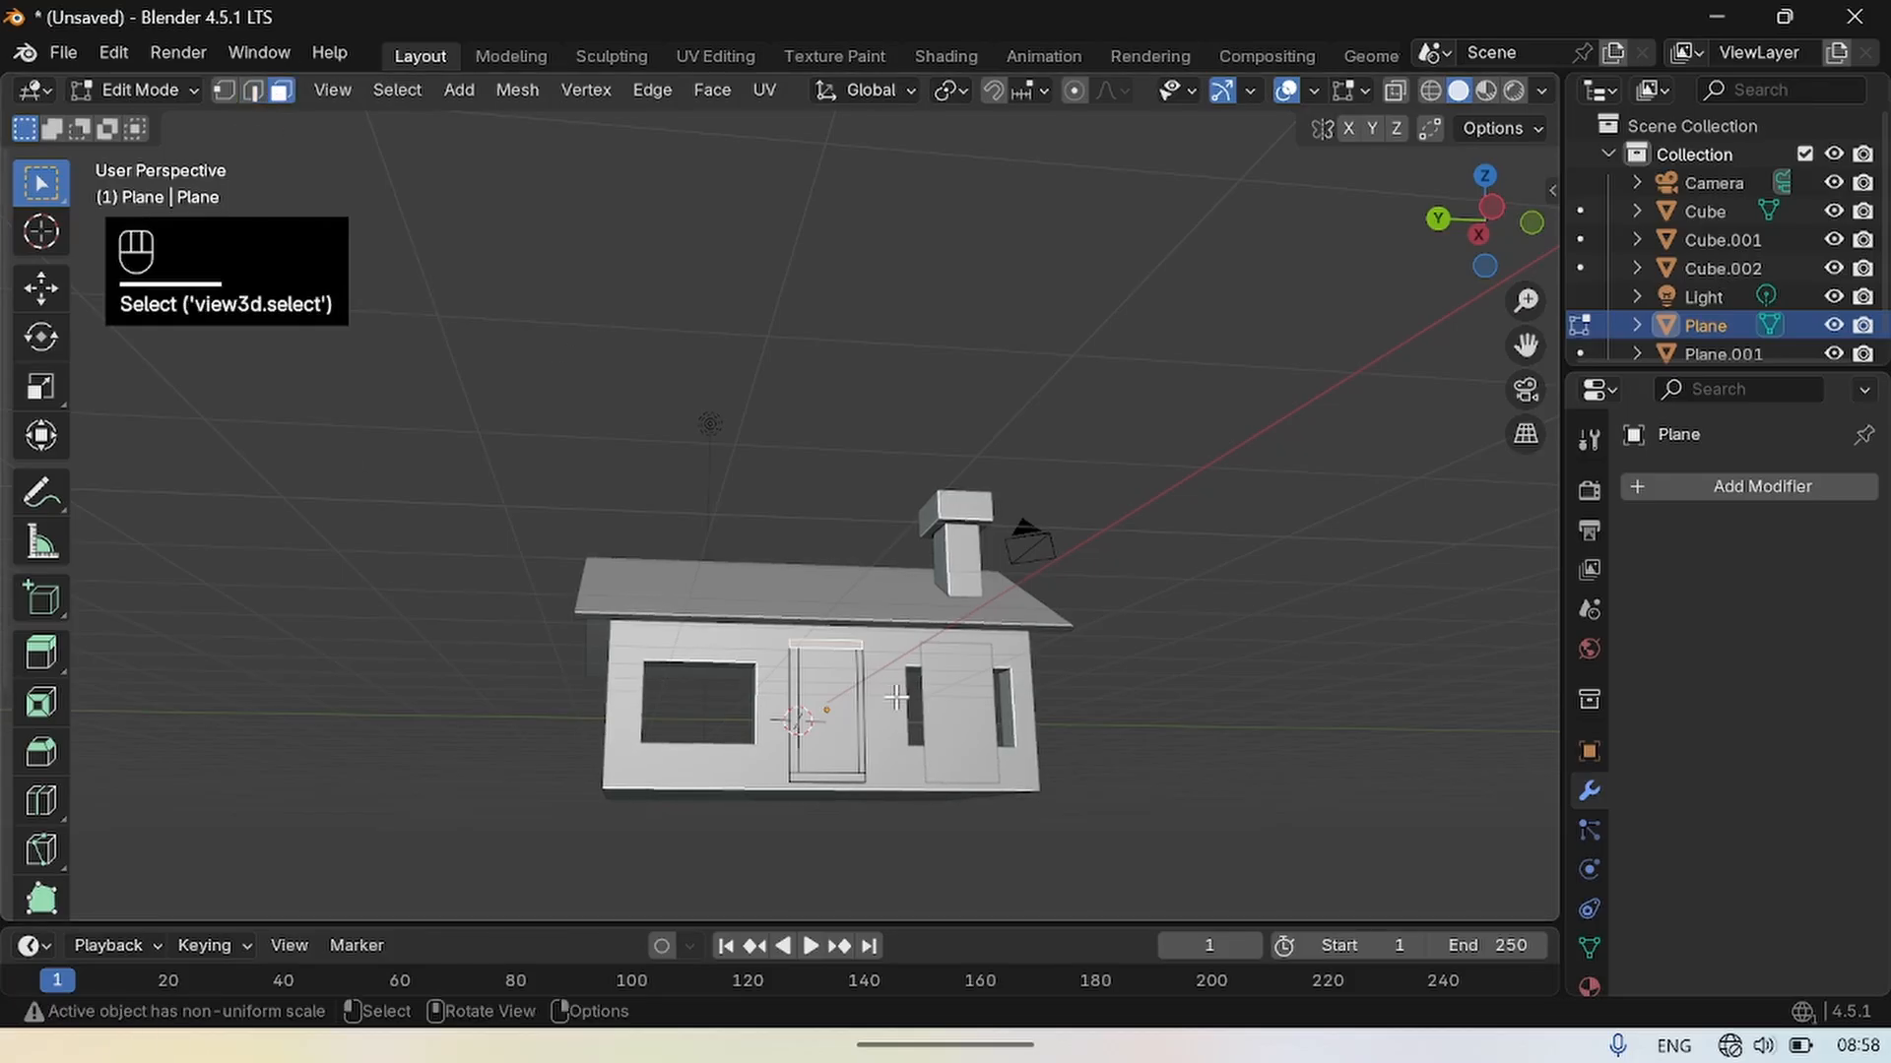
key("shift")
left_click(800, 734, "shift")
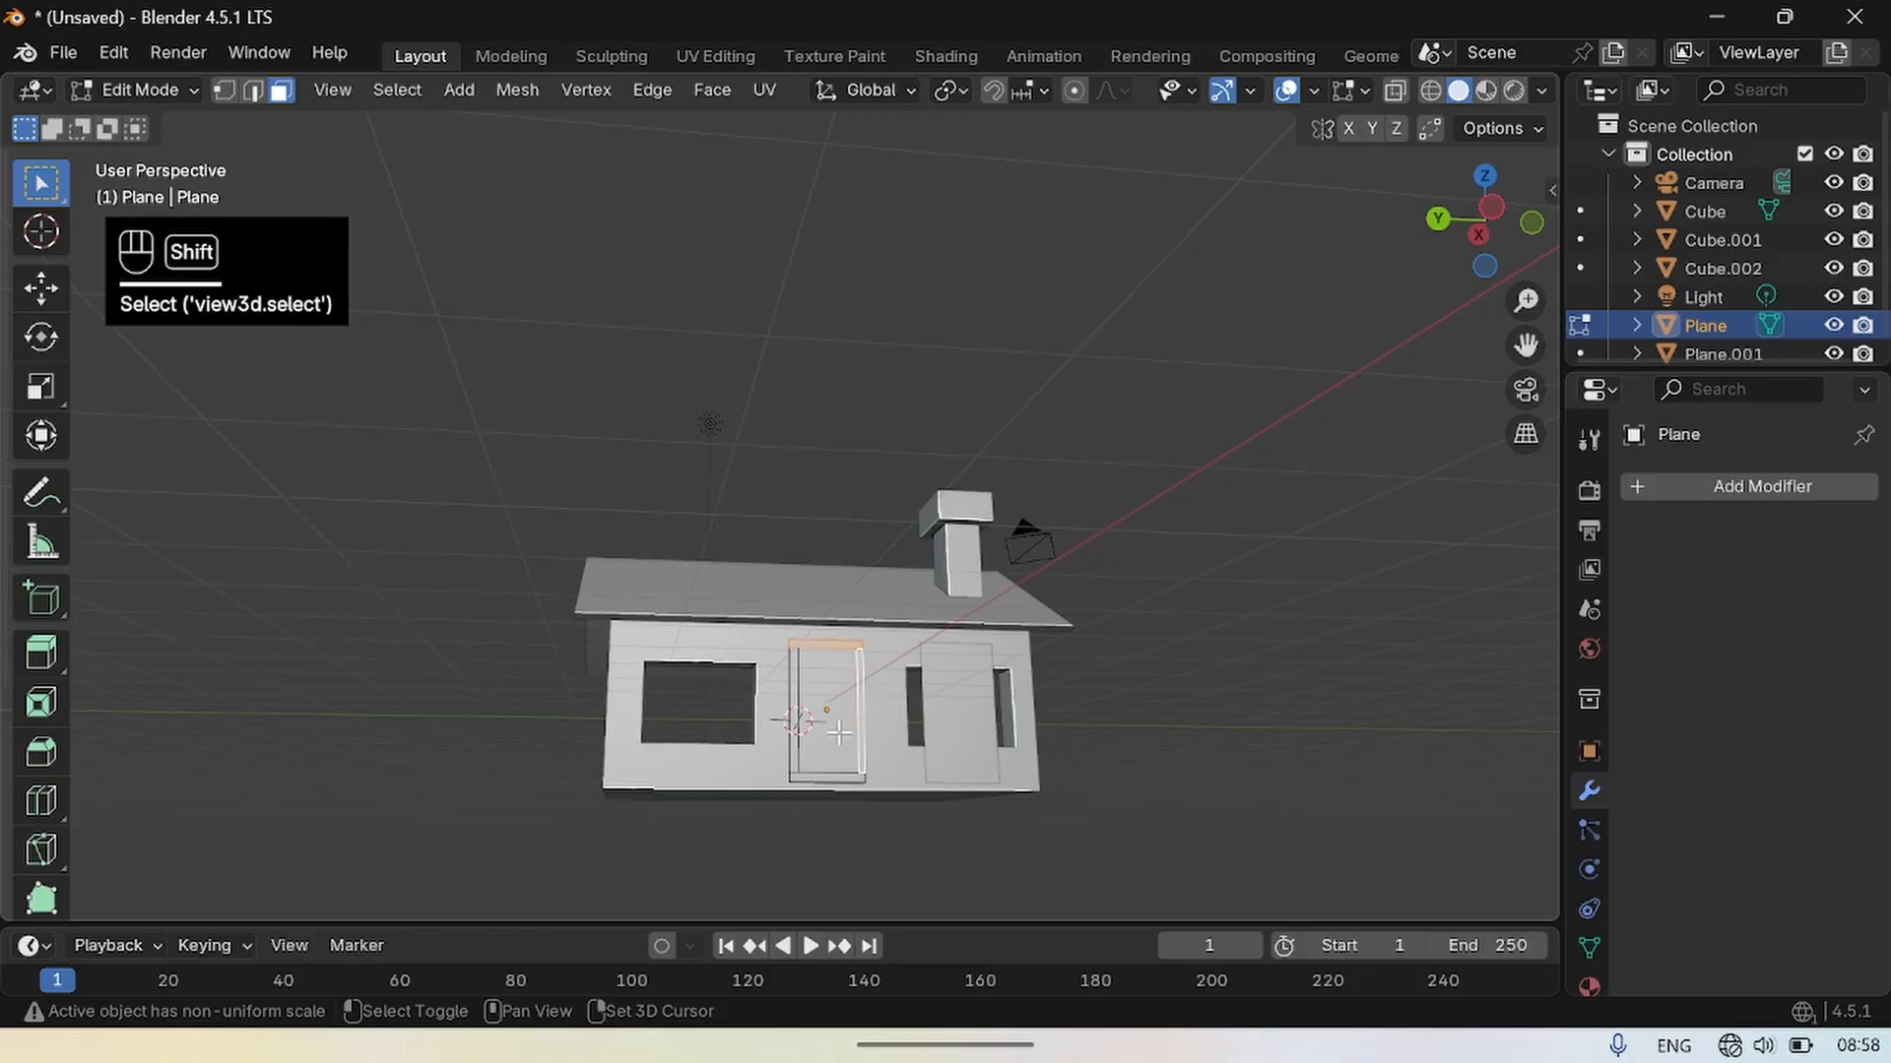
left_click(793, 761, "shift")
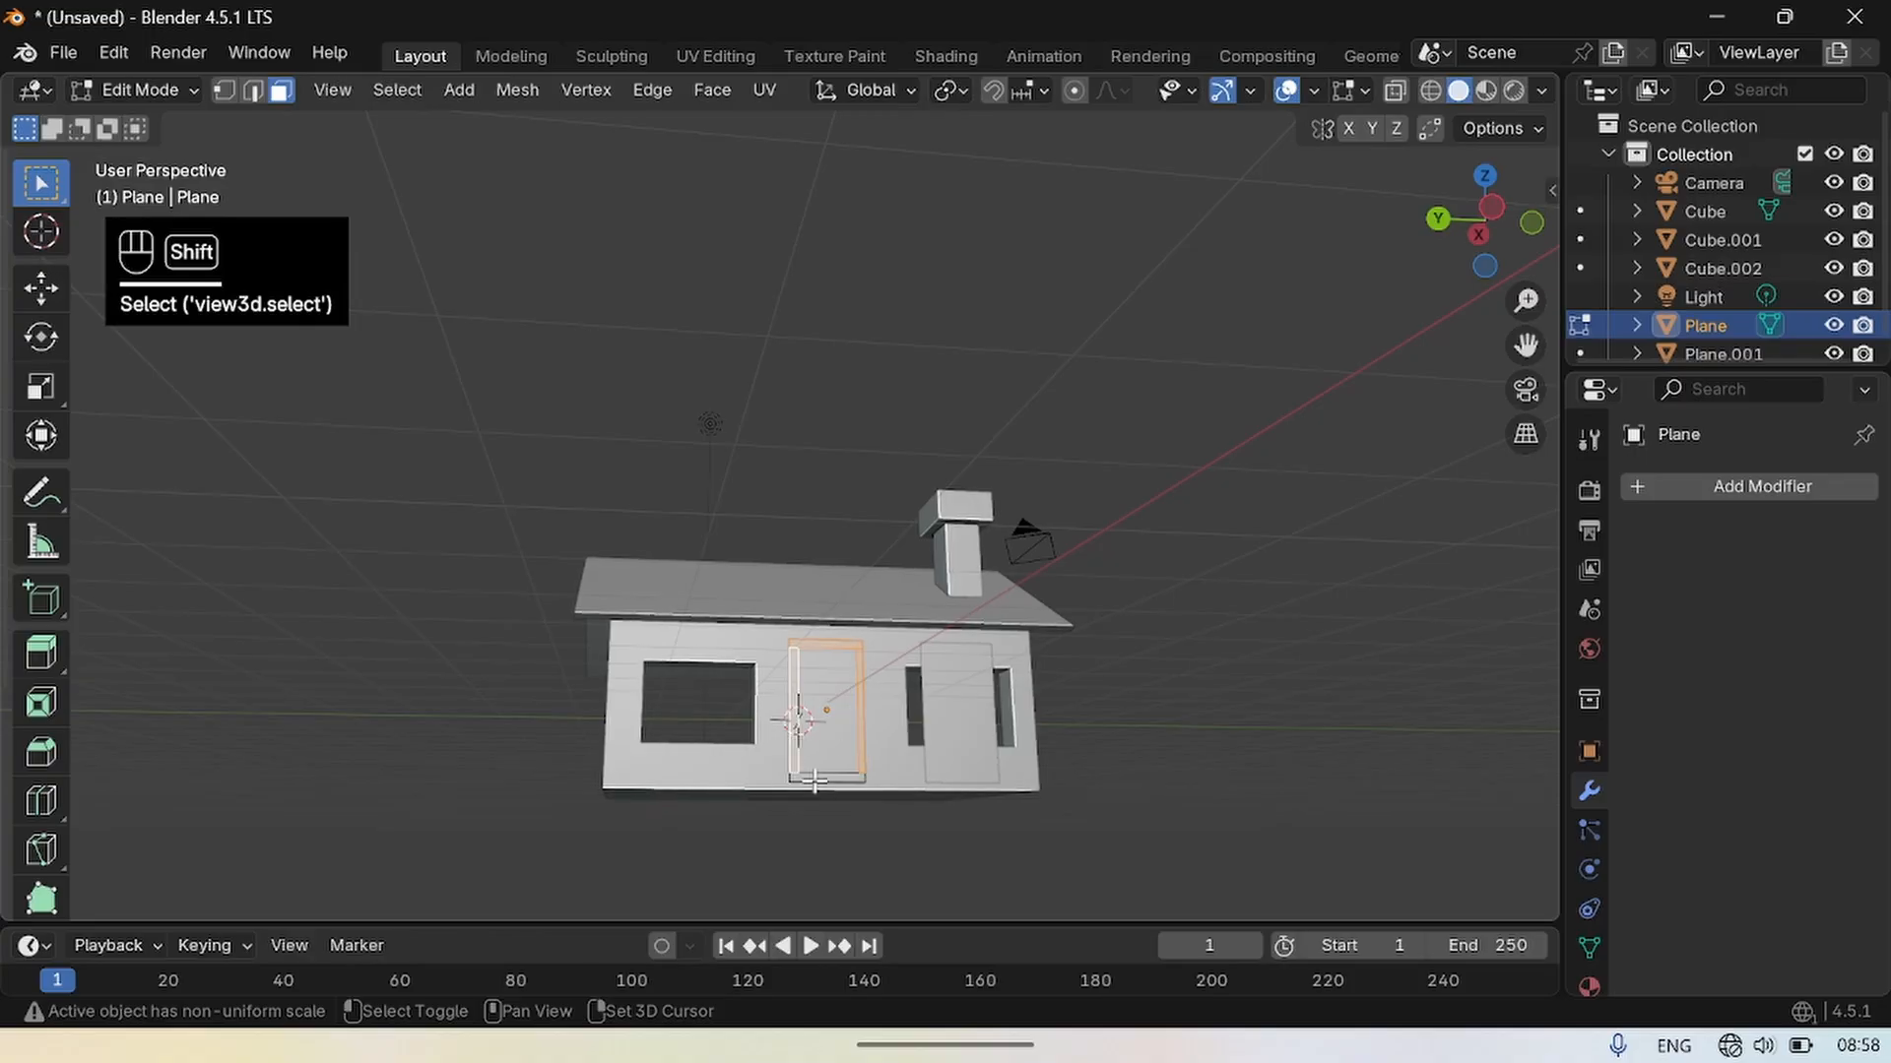
left_click(825, 776, "shift")
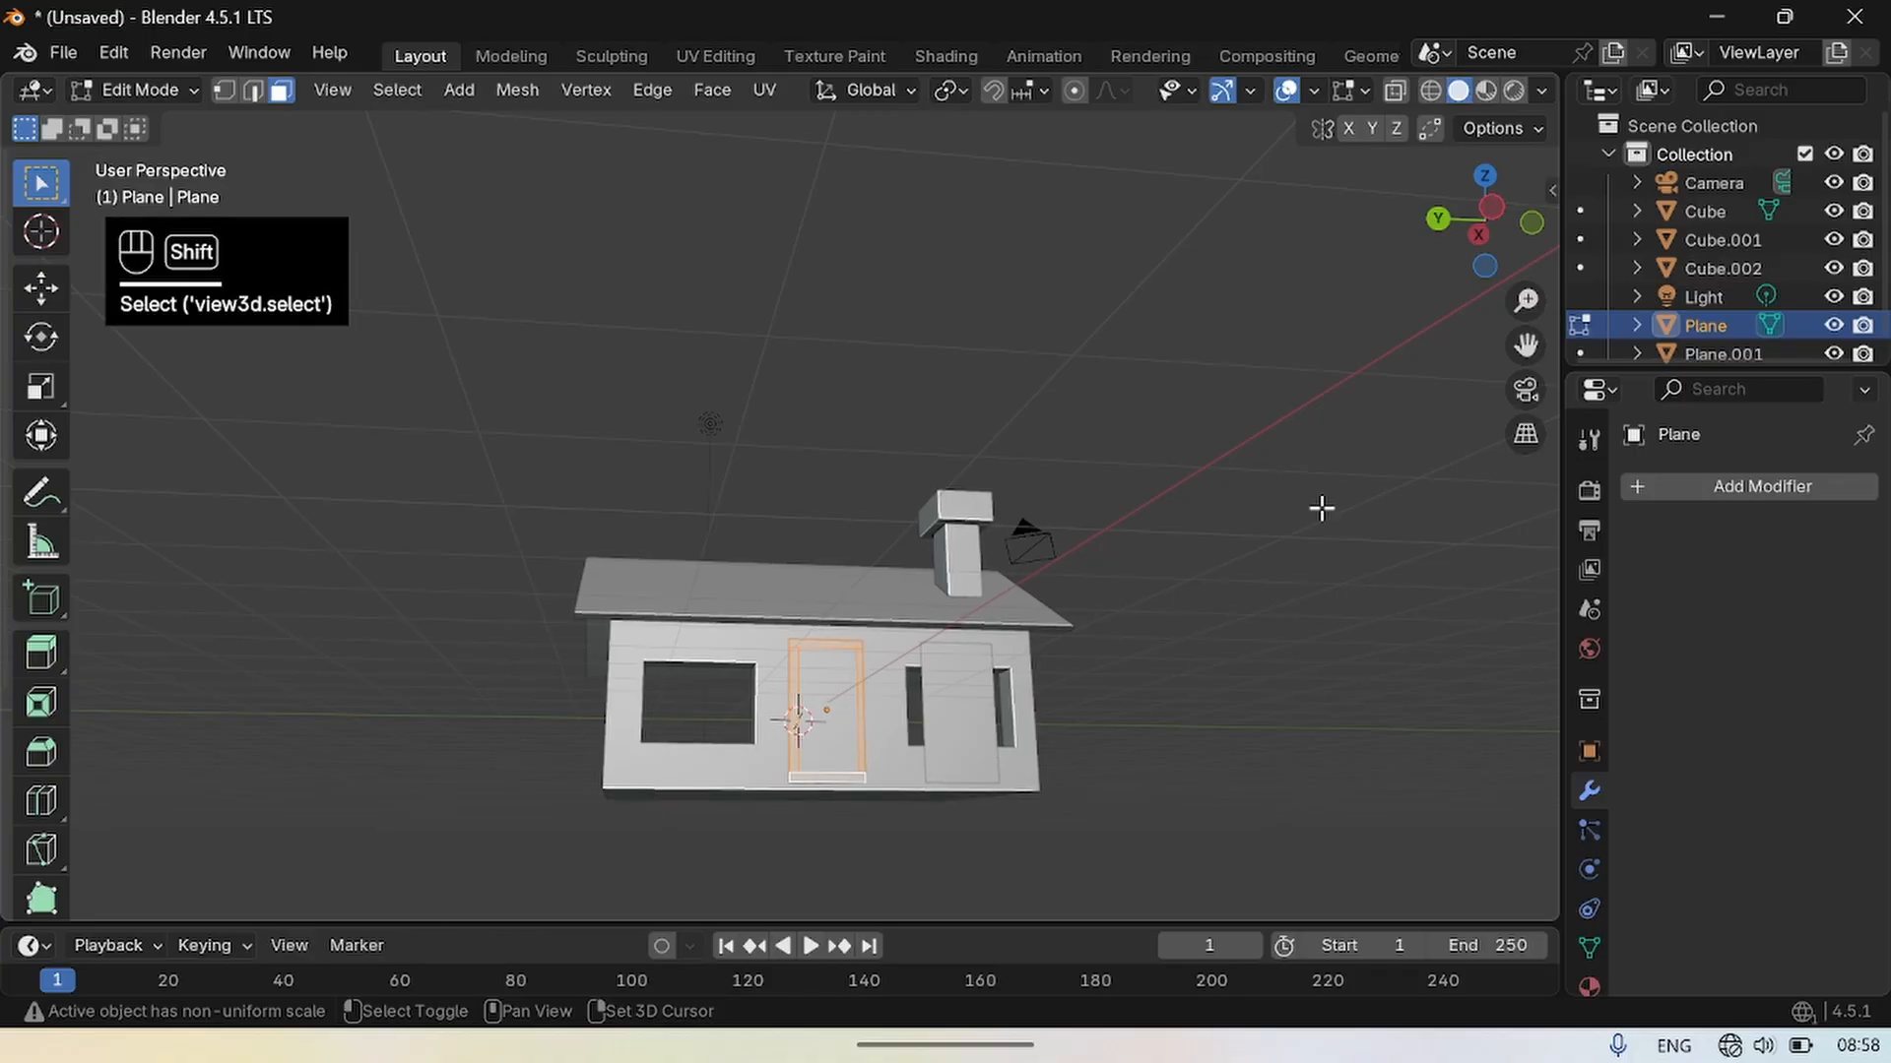
left_click_drag(1479, 285, 1590, 303)
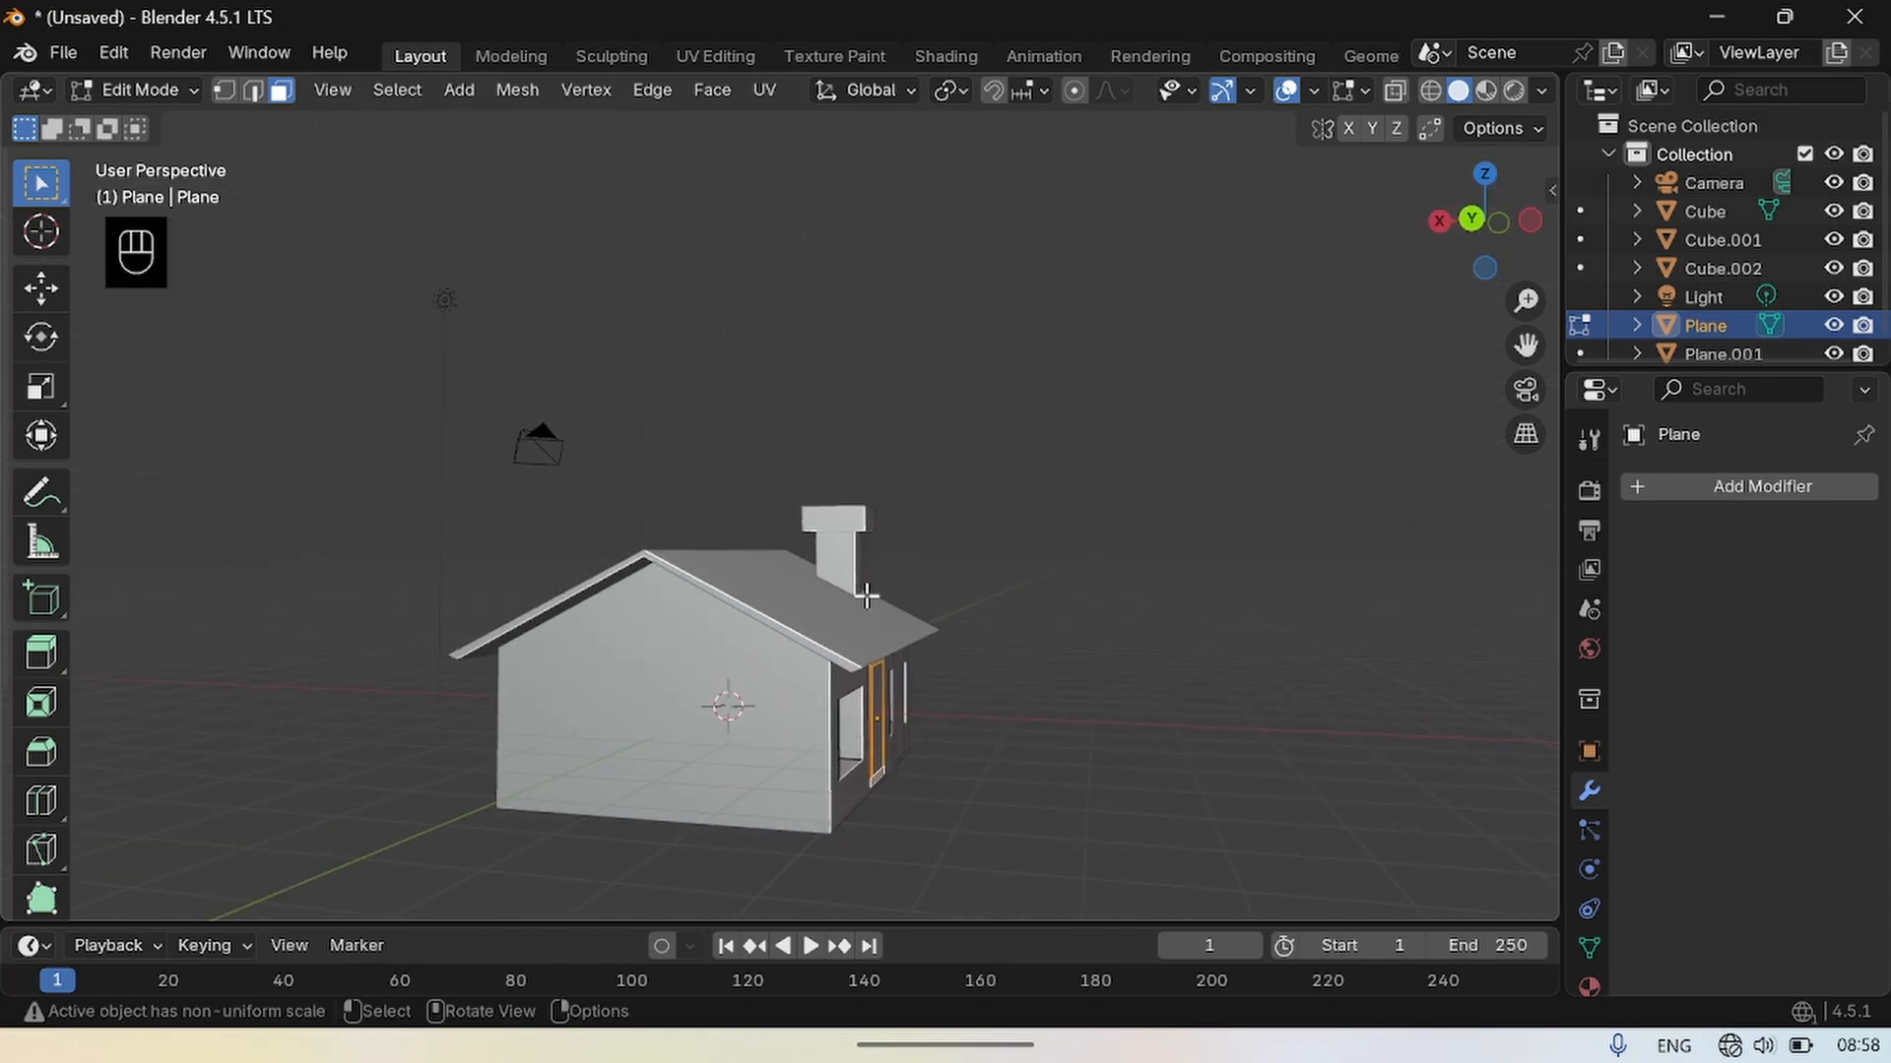
key("e")
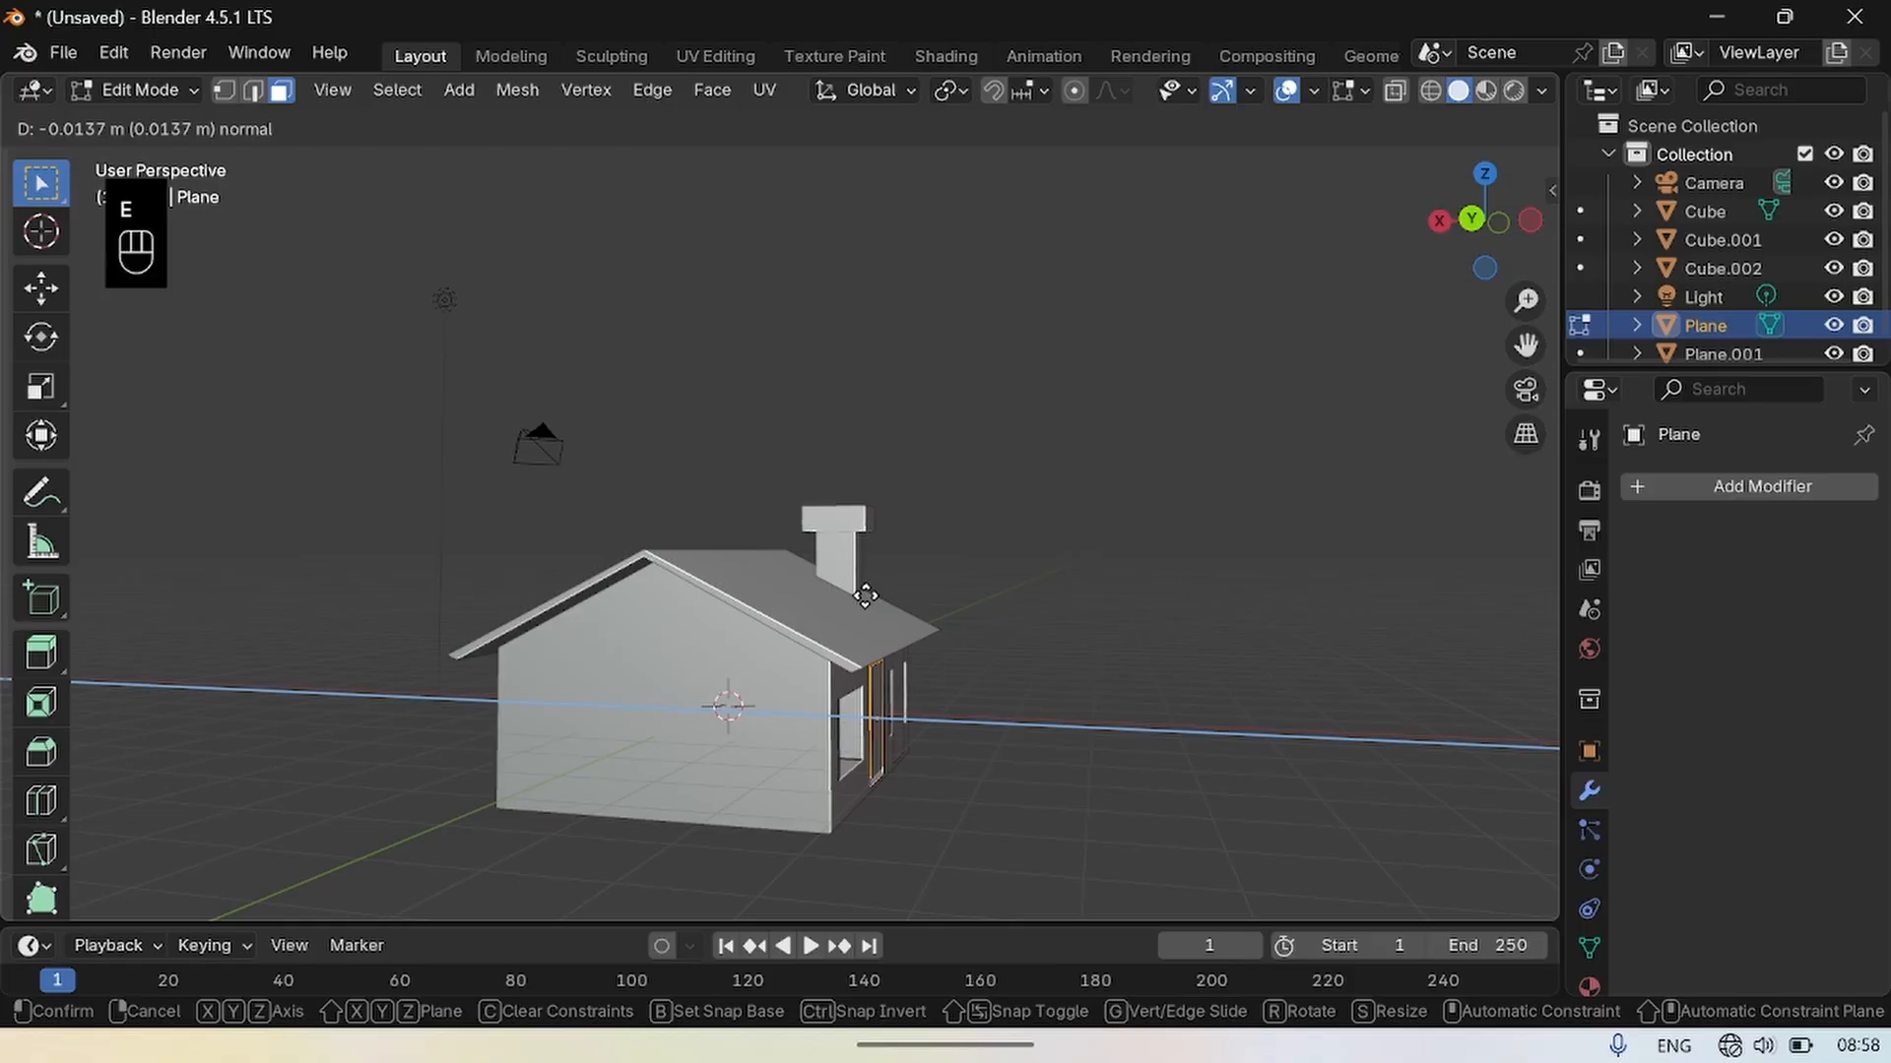
key("z")
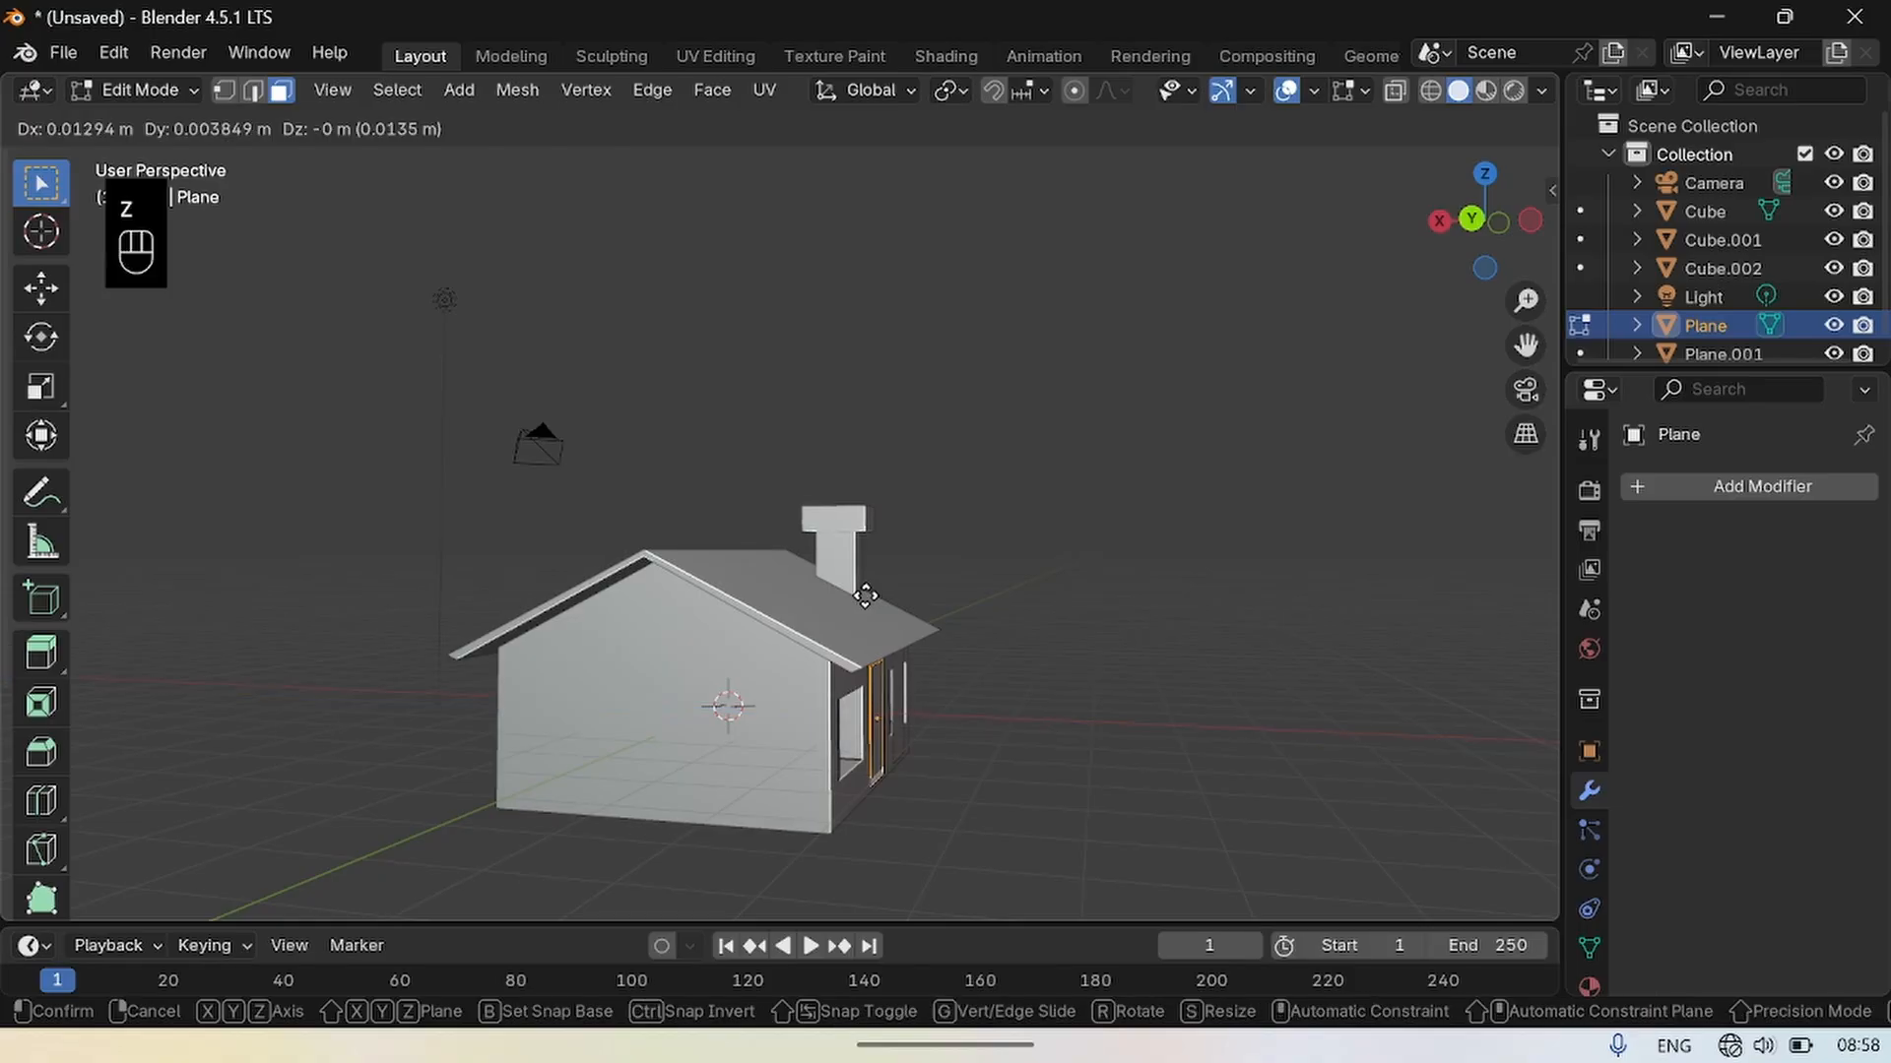
left_click_drag(1477, 251, 1202, 326)
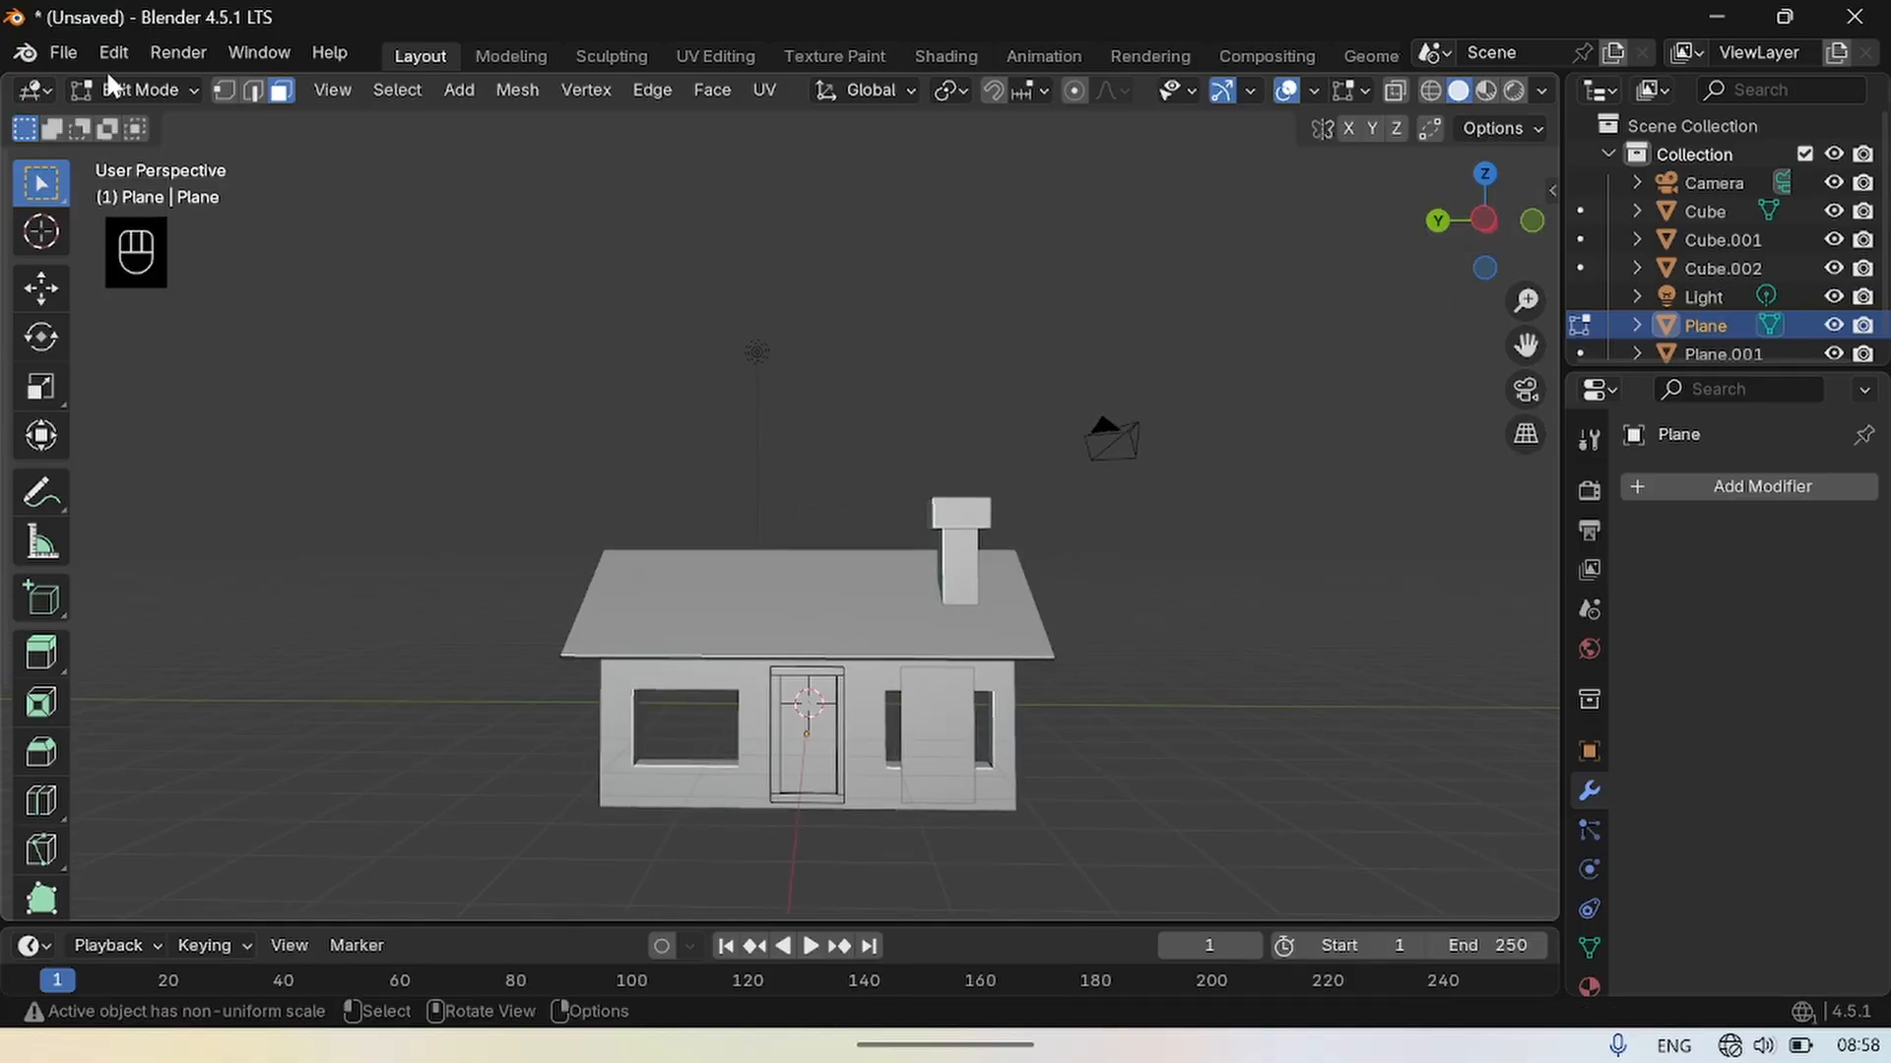
Return to Object Mode and examine the door frame's depth from several angles.
left_click(126, 91)
left_click(143, 118)
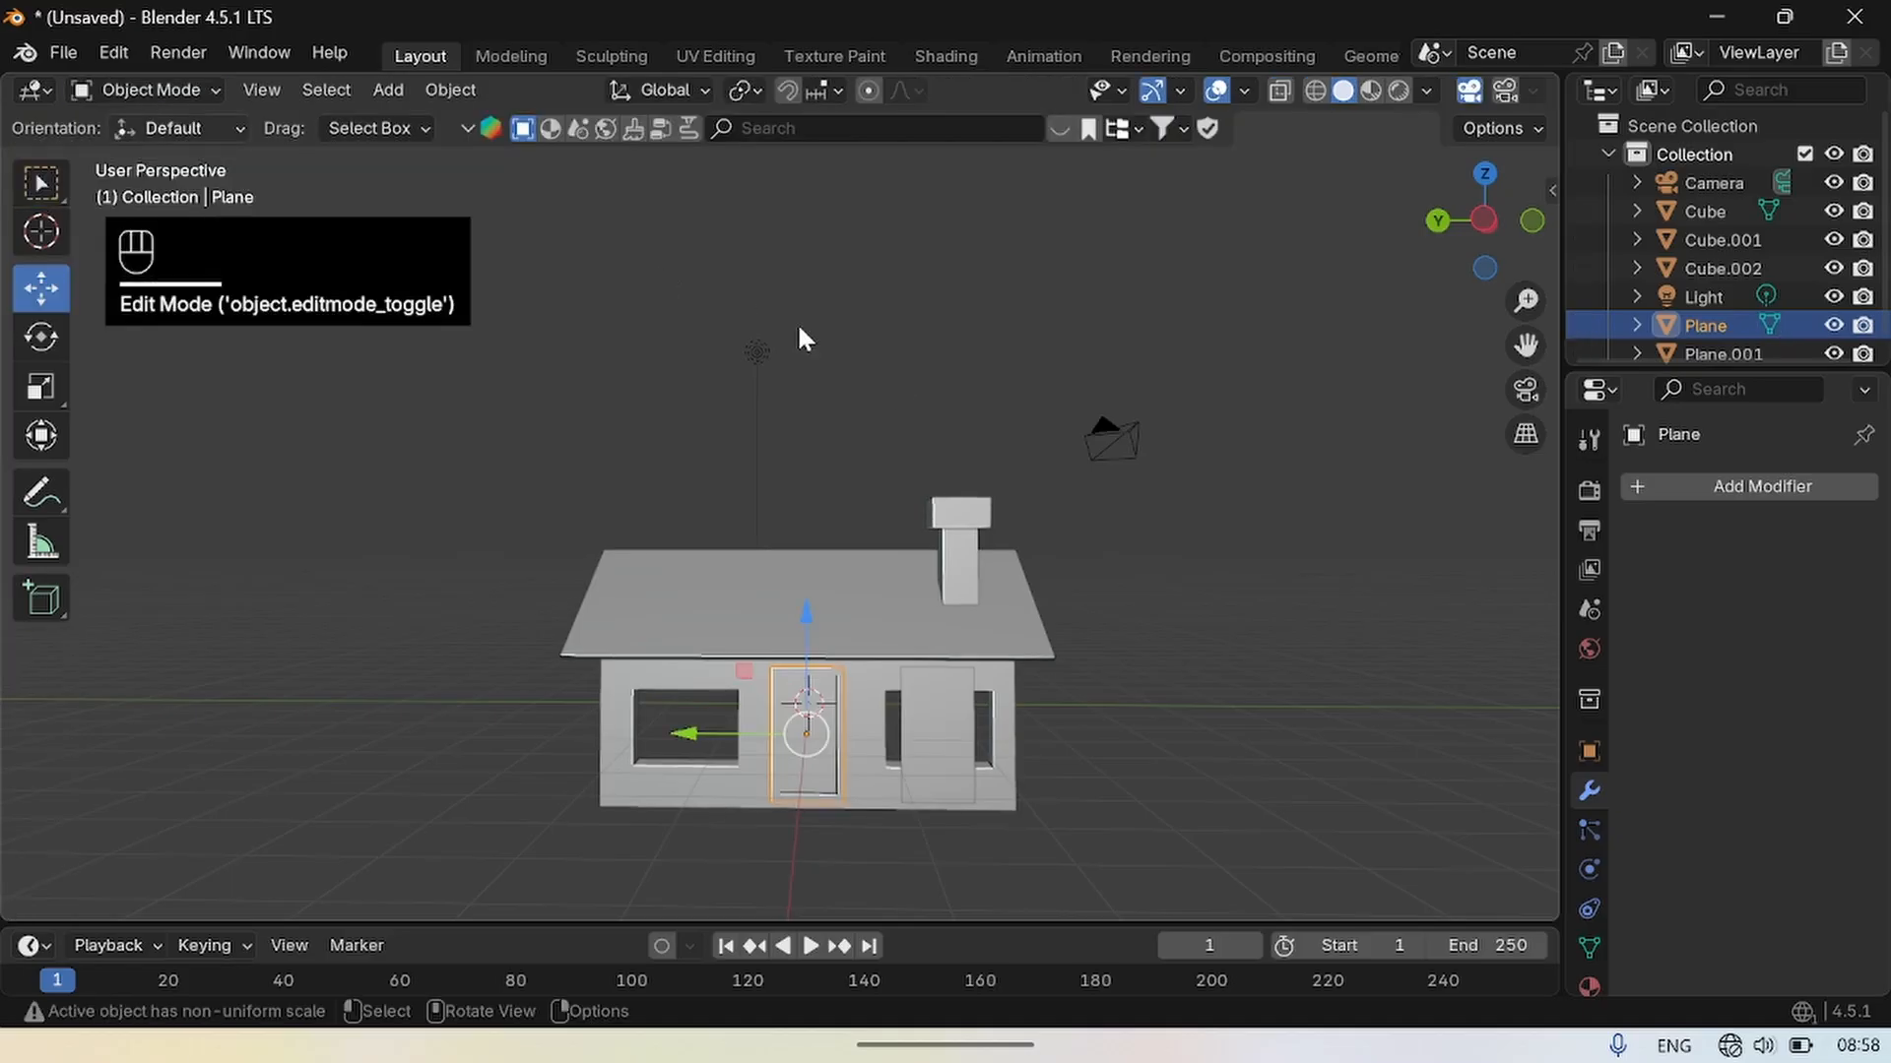
left_click(764, 412)
left_click(758, 411)
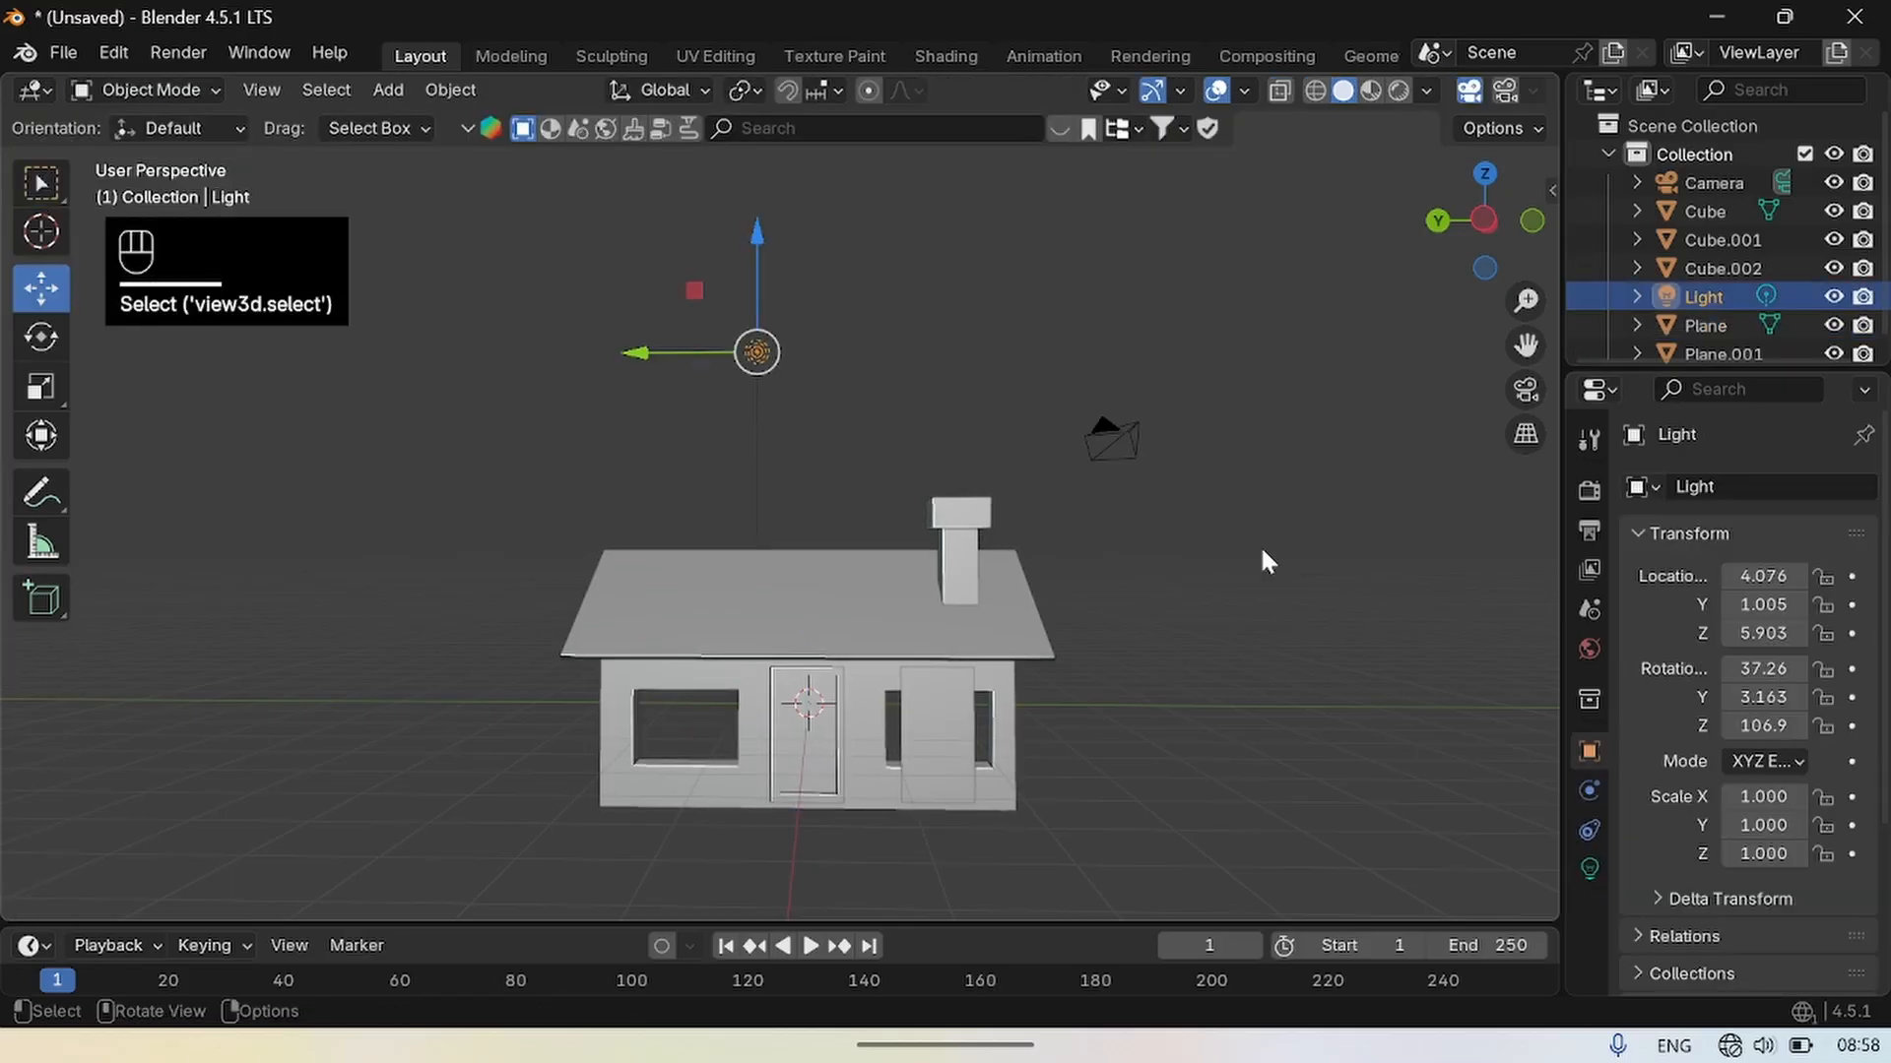
left_click(1268, 734)
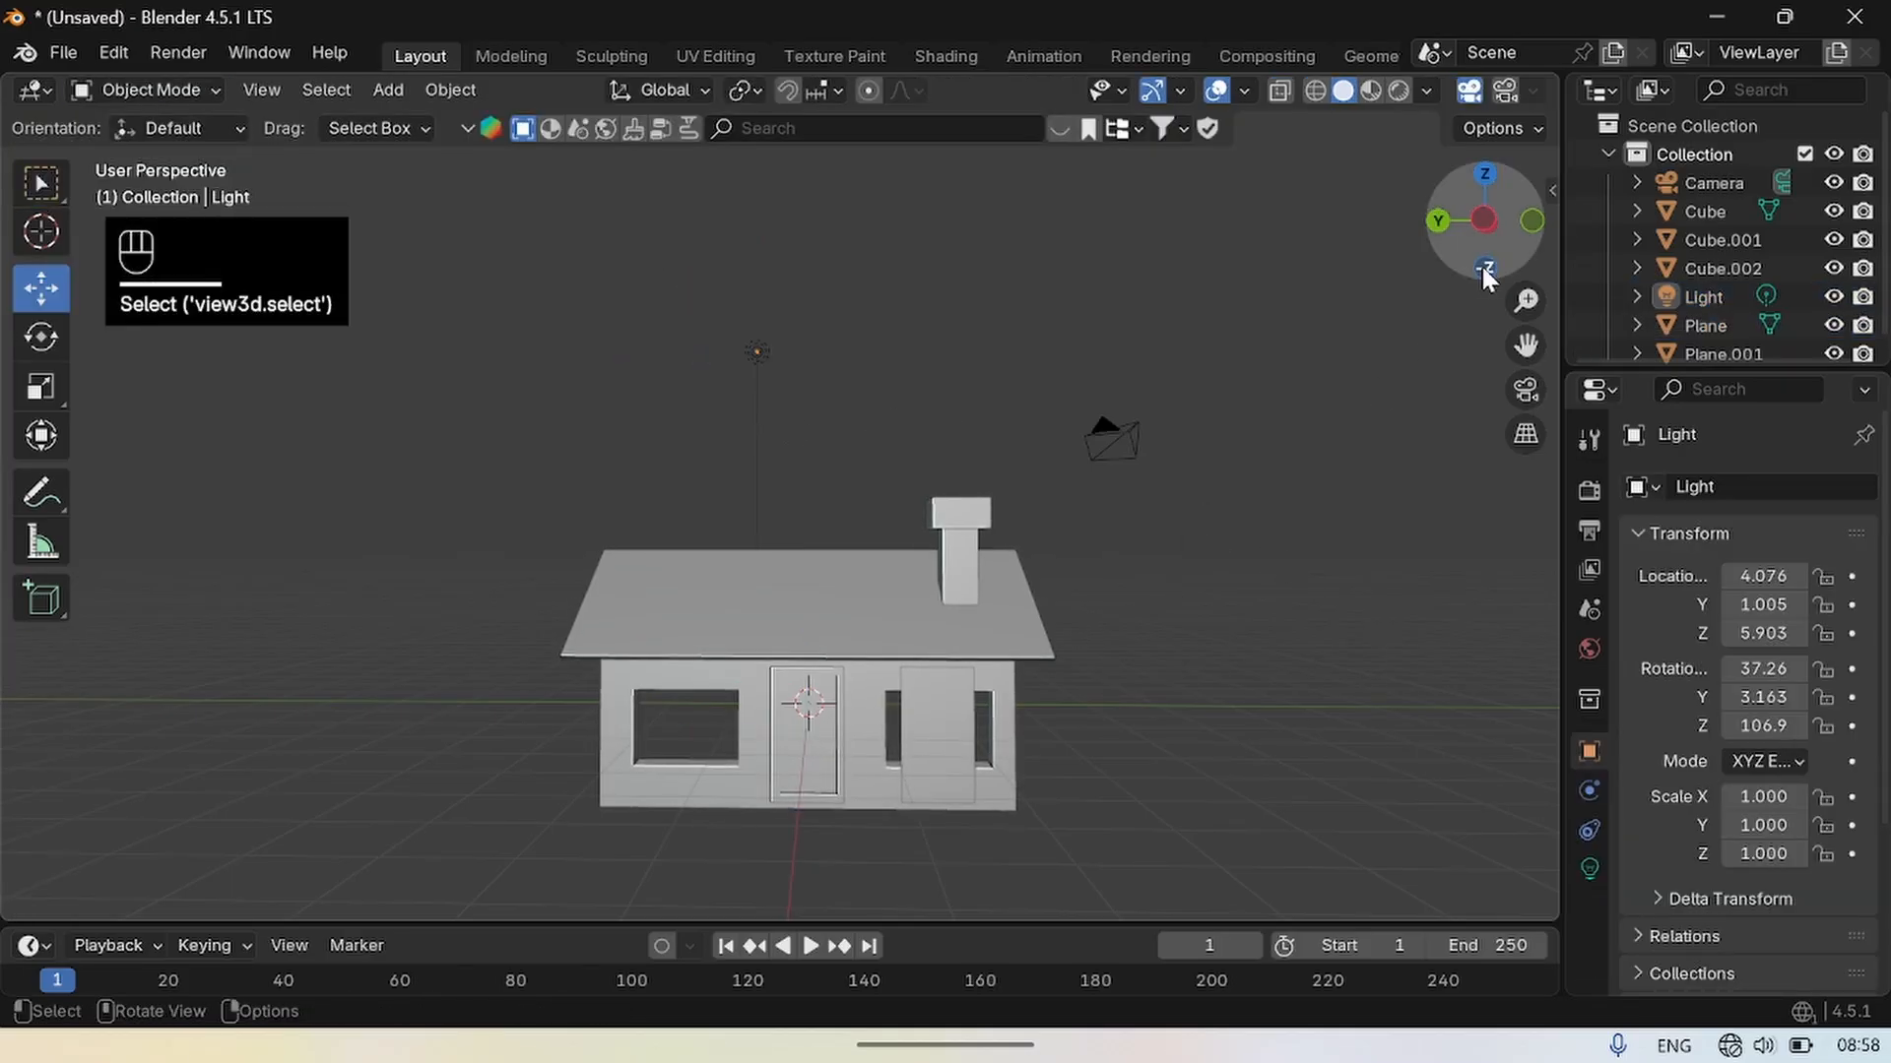
left_click_drag(1482, 242, 1714, 246)
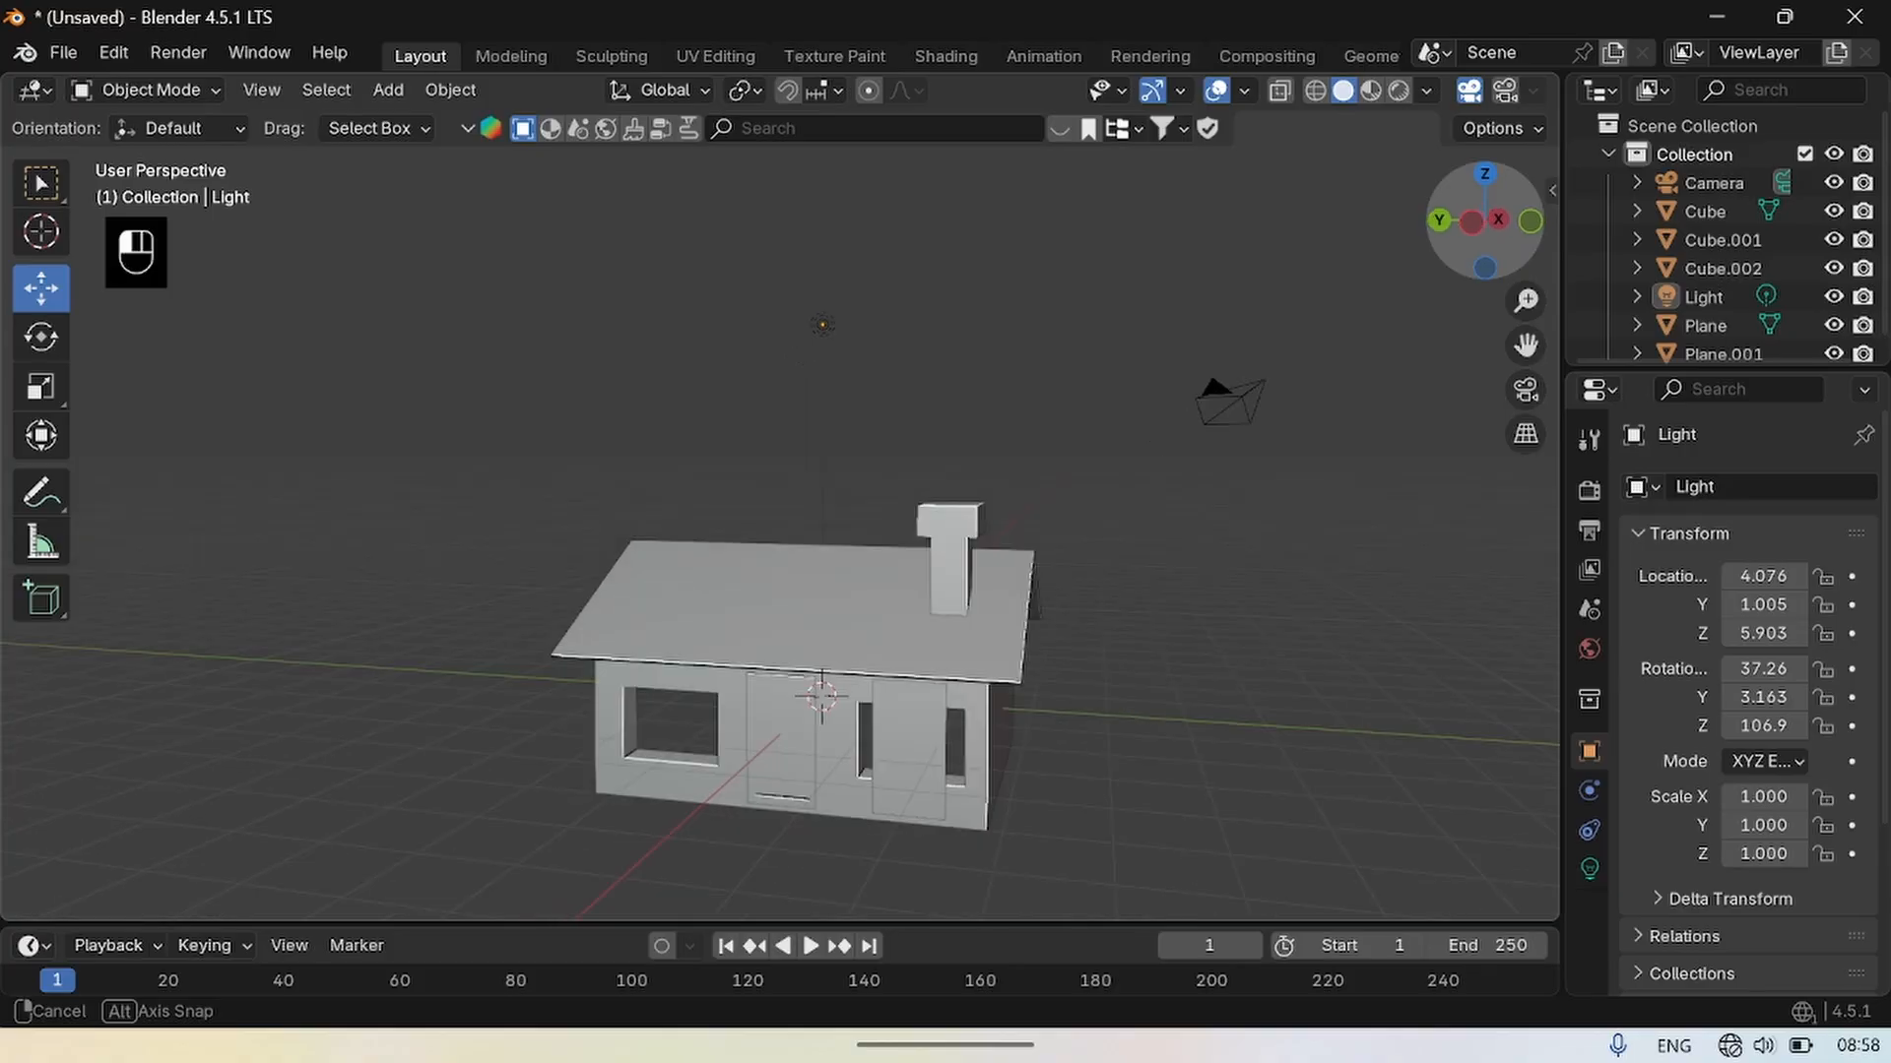
middle_click_drag(1152, 456, 1215, 456)
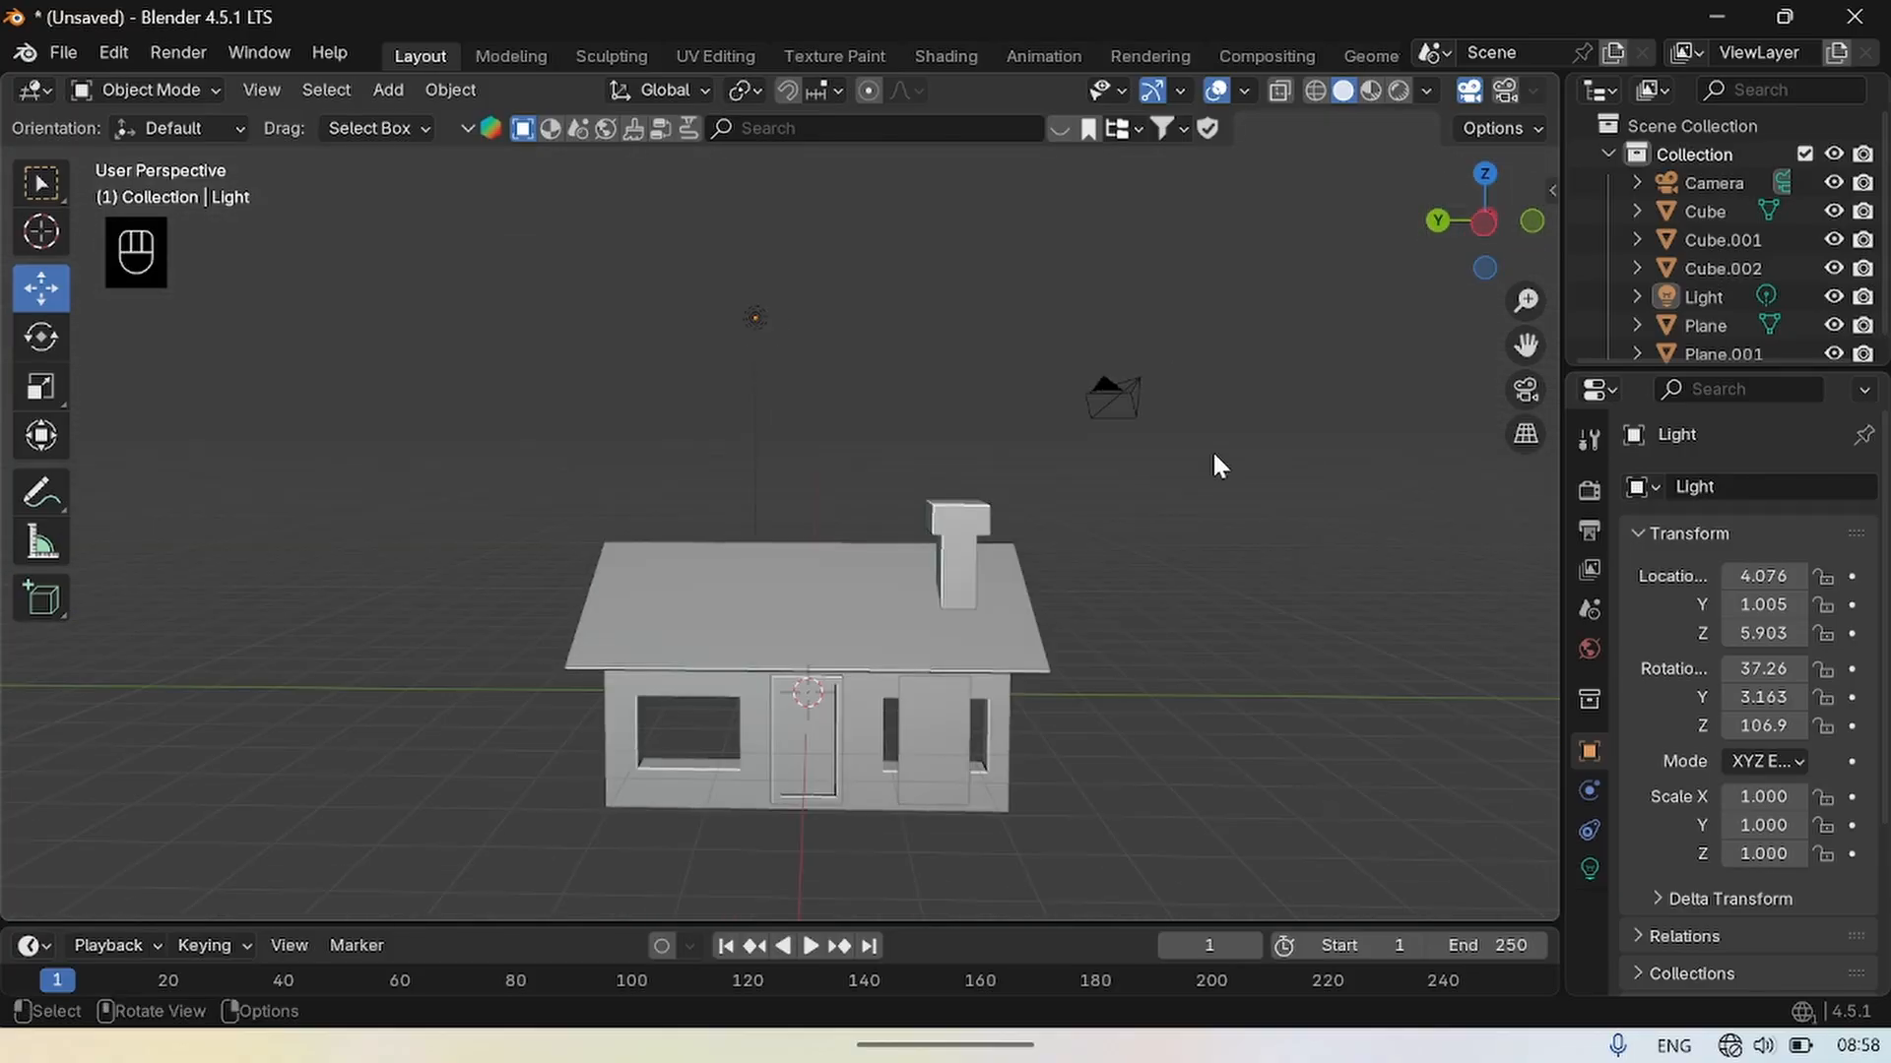
Delete the large center face inside the door's frame in Edit Mode, leaving the frame open.
left_click(804, 747)
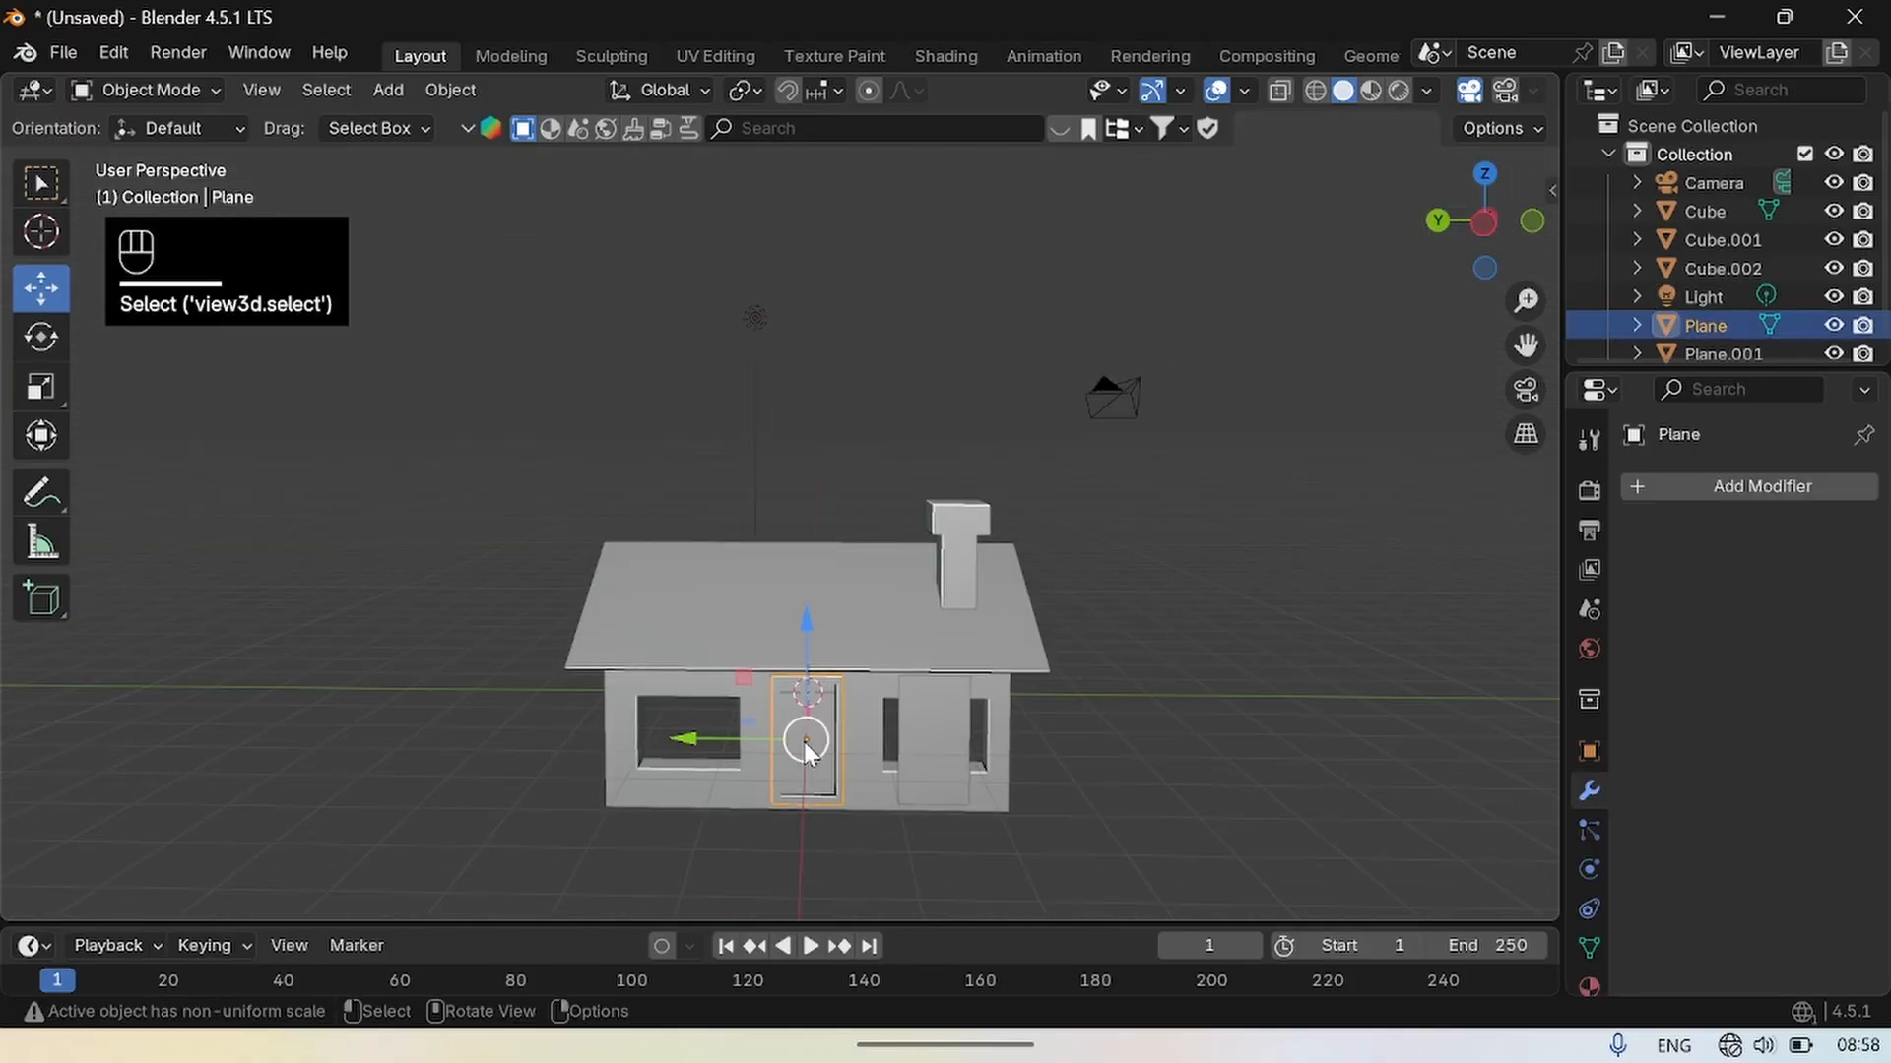
left_click(924, 730)
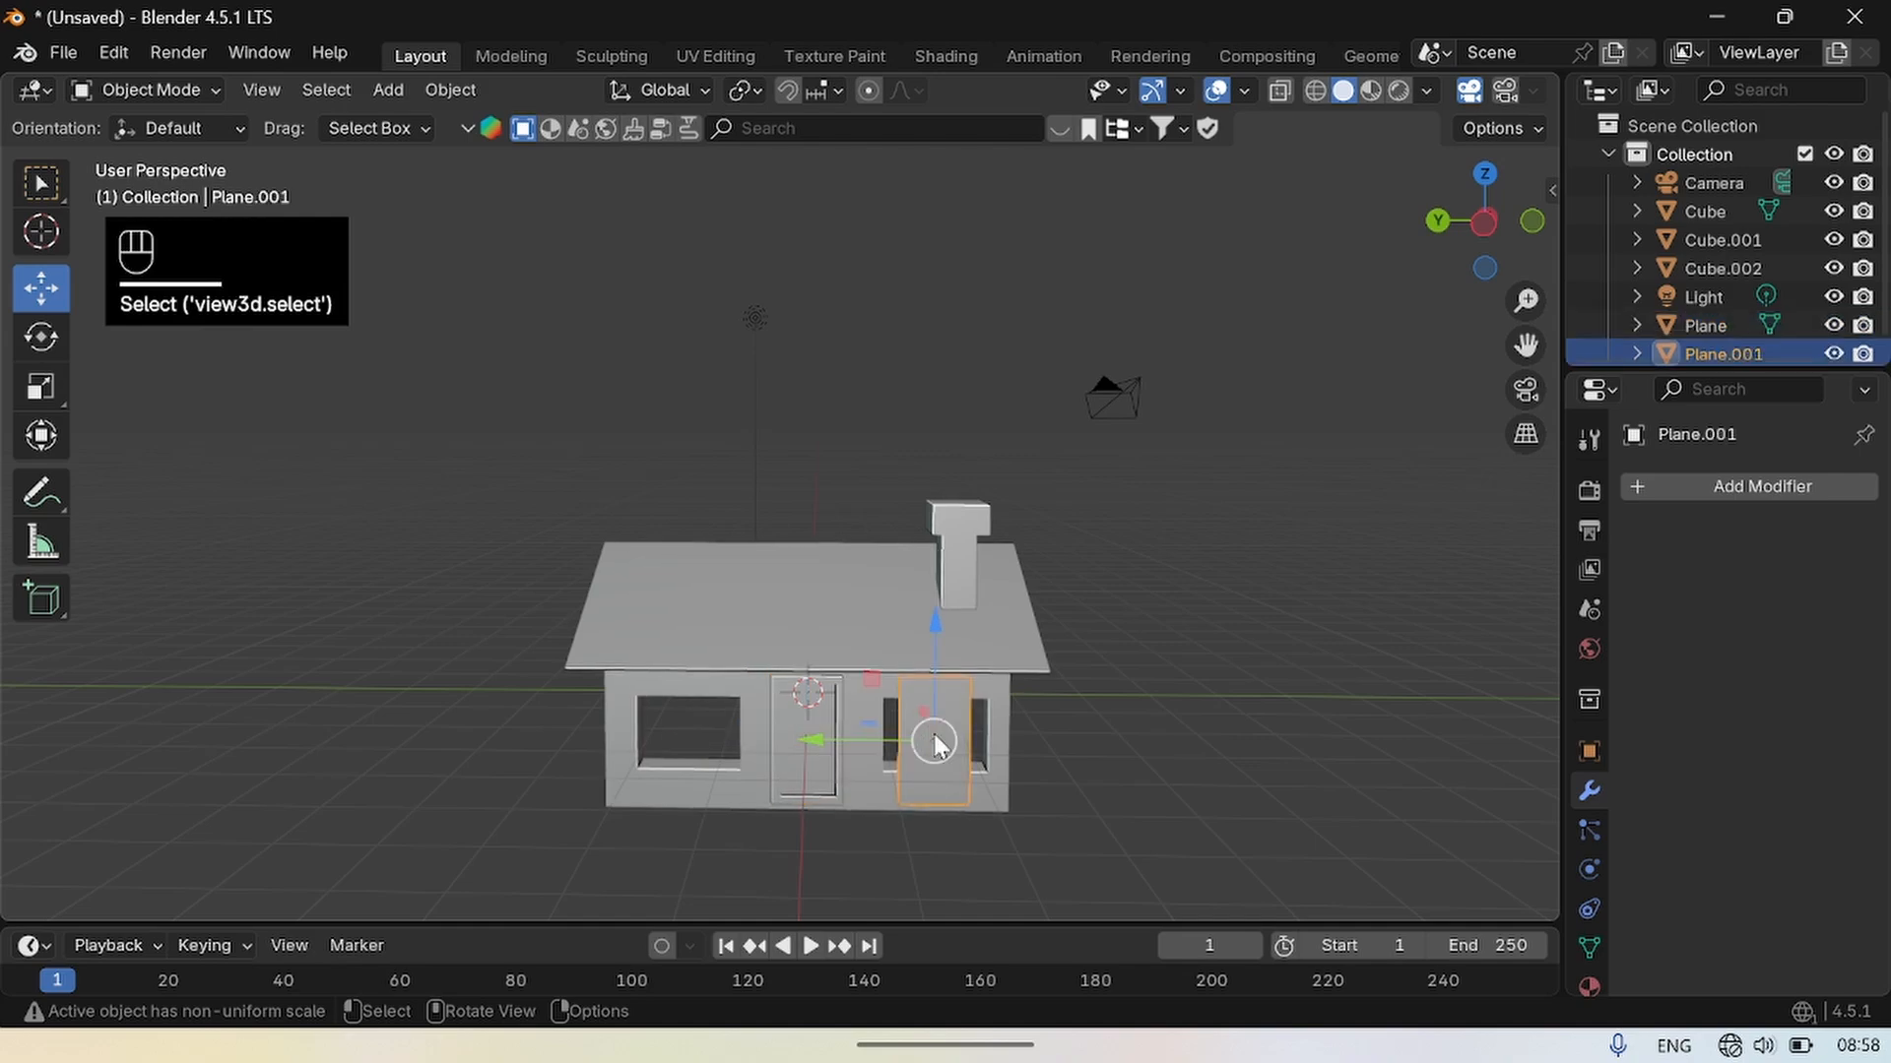
left_click(811, 736)
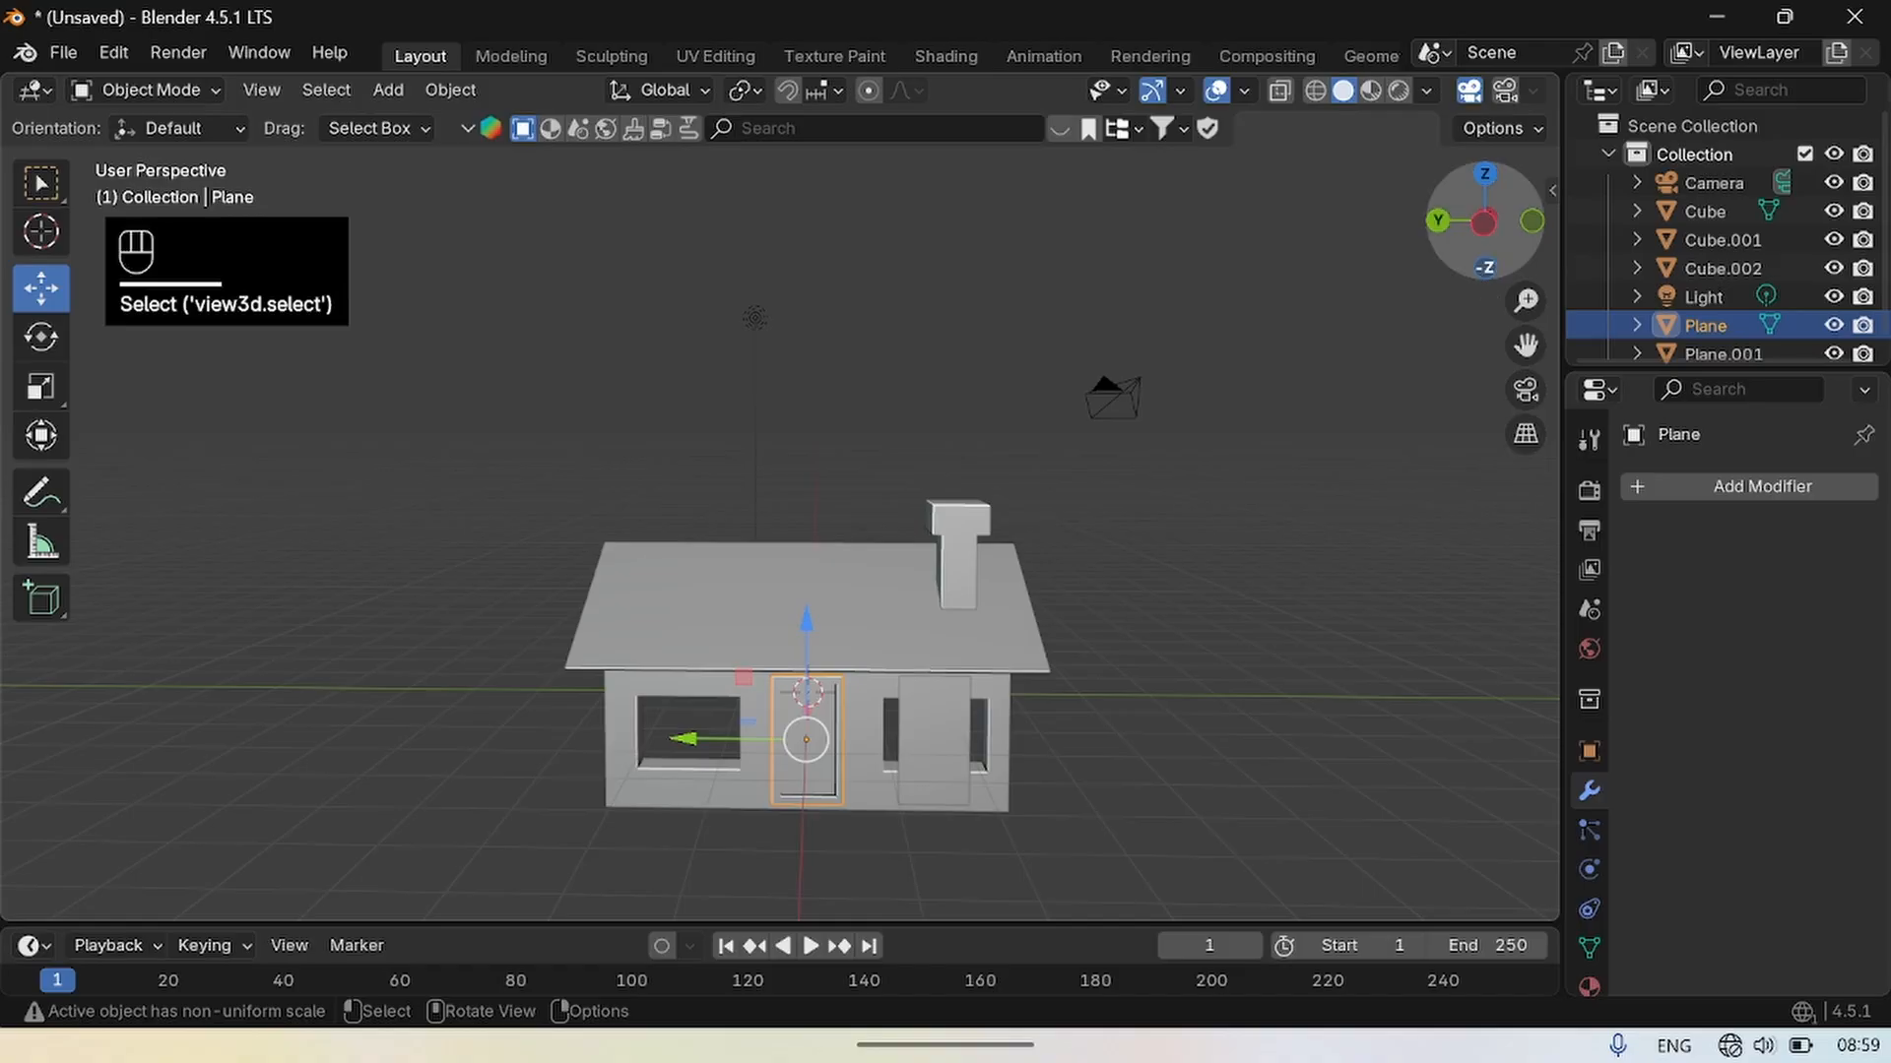
left_click_drag(1485, 266, 1509, 266)
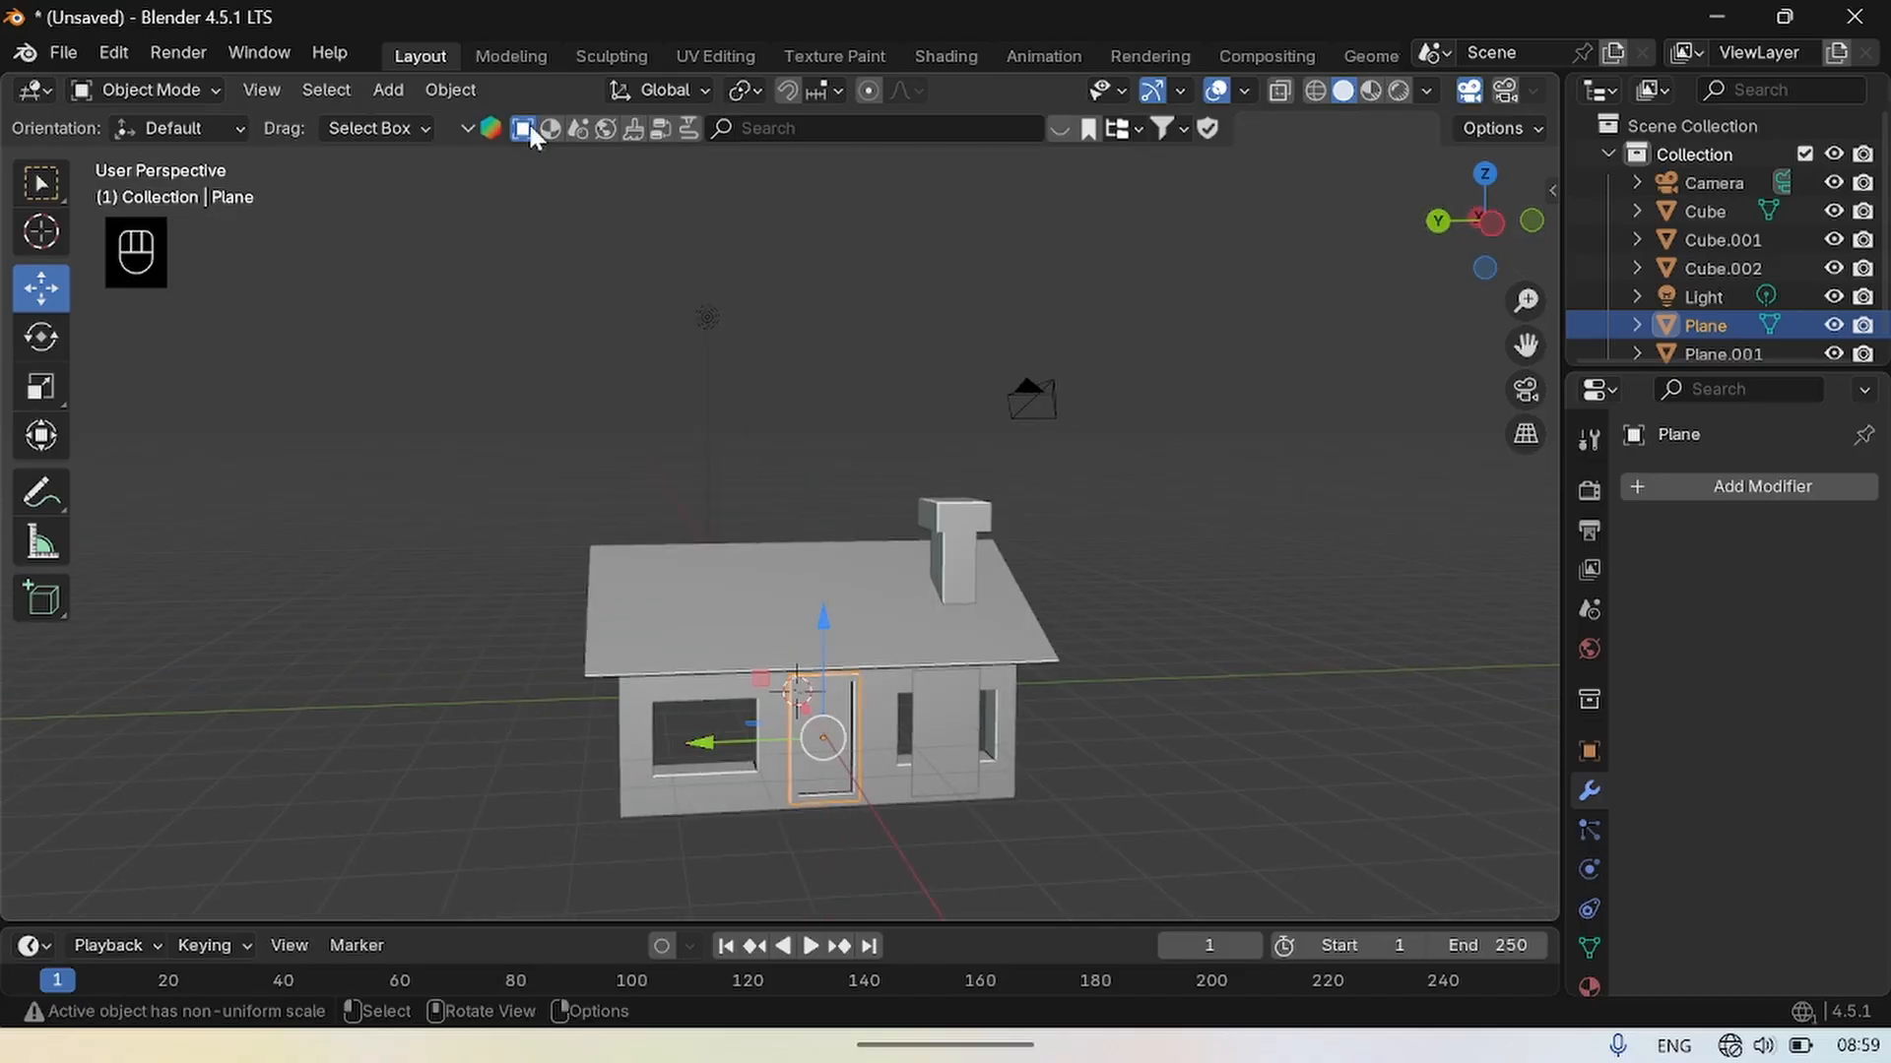
left_click(143, 88)
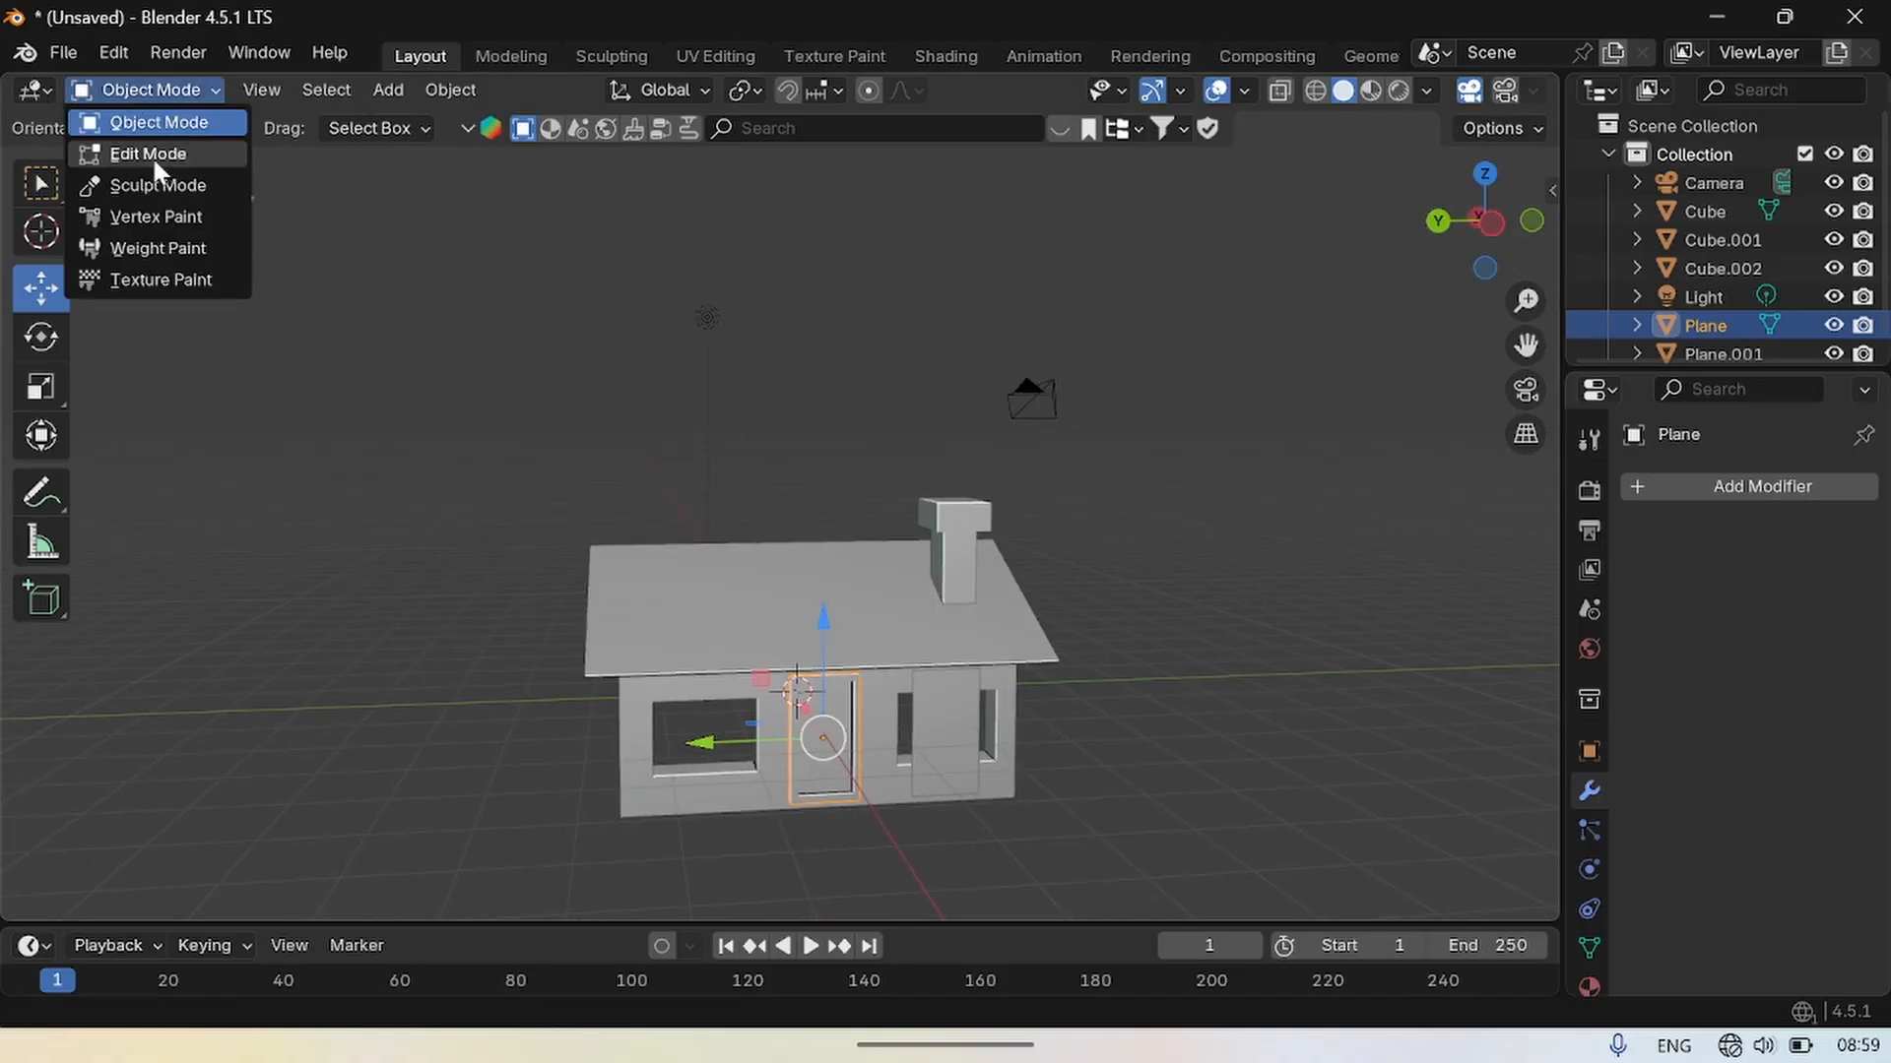
left_click(152, 156)
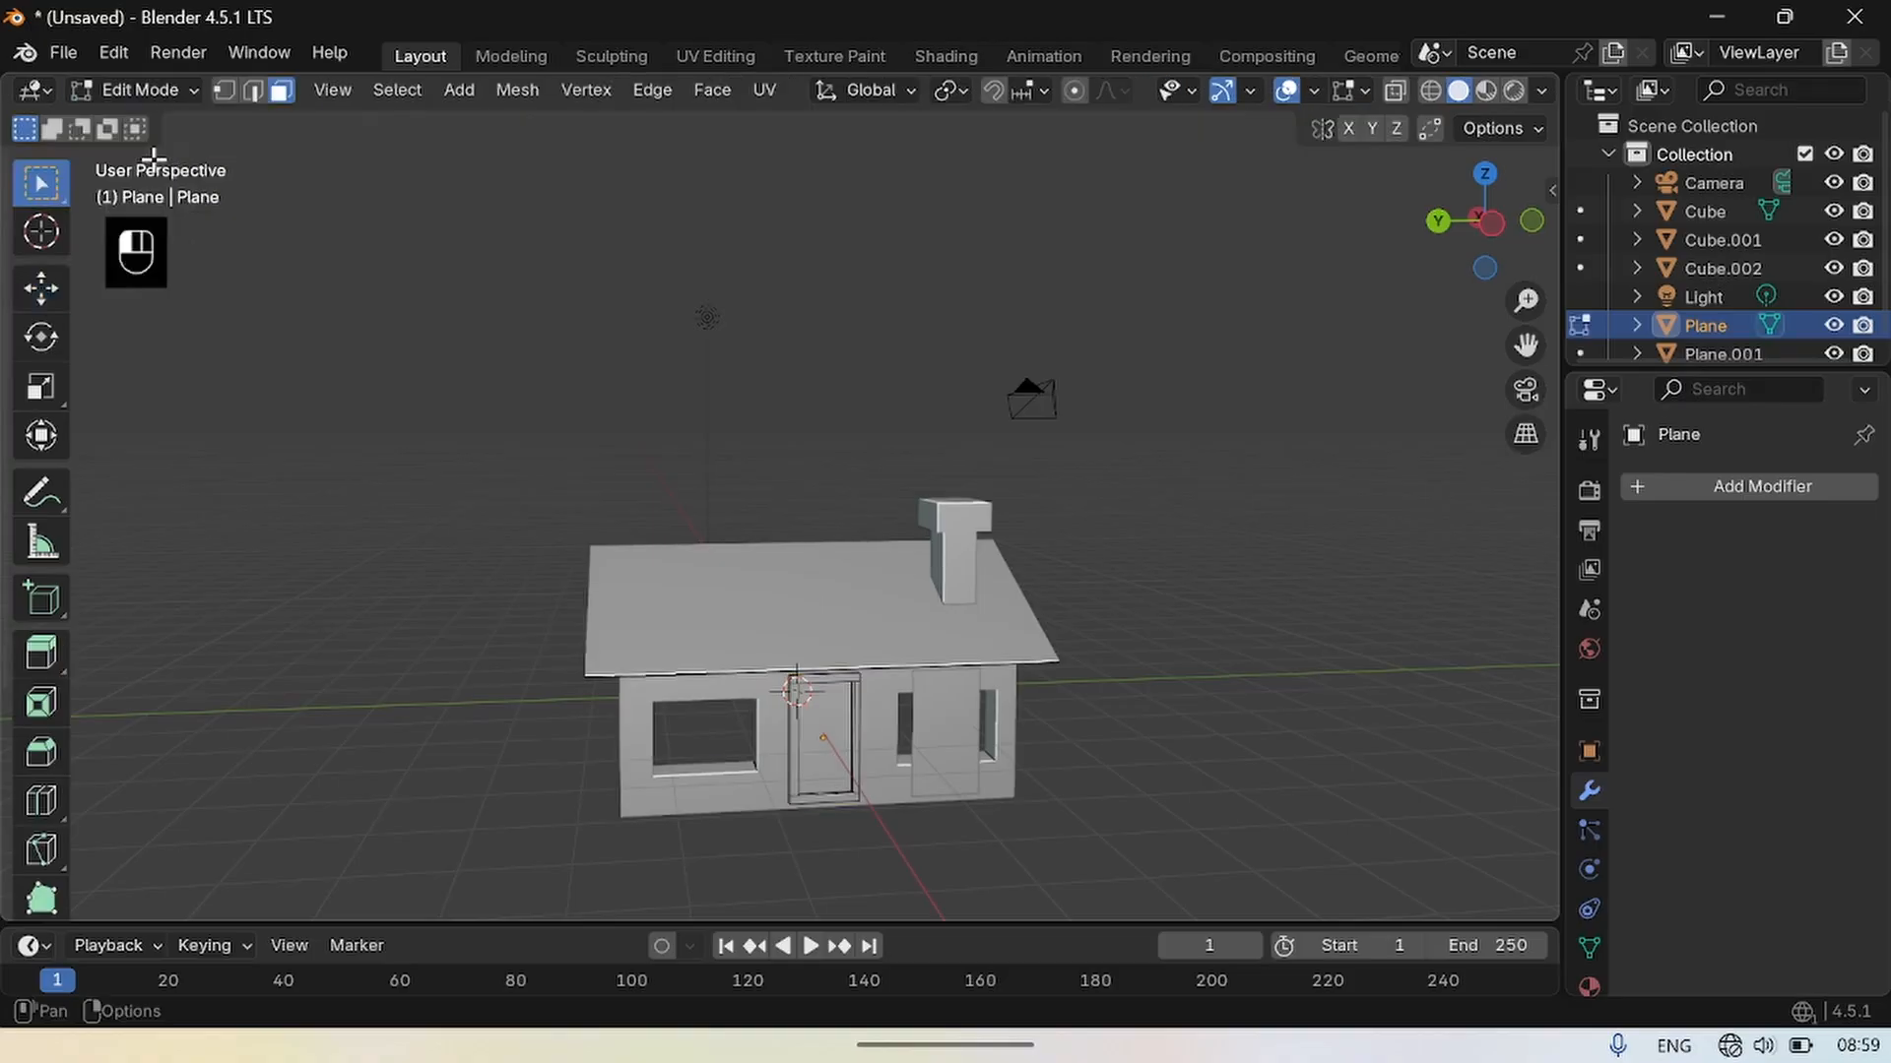
left_click(832, 734)
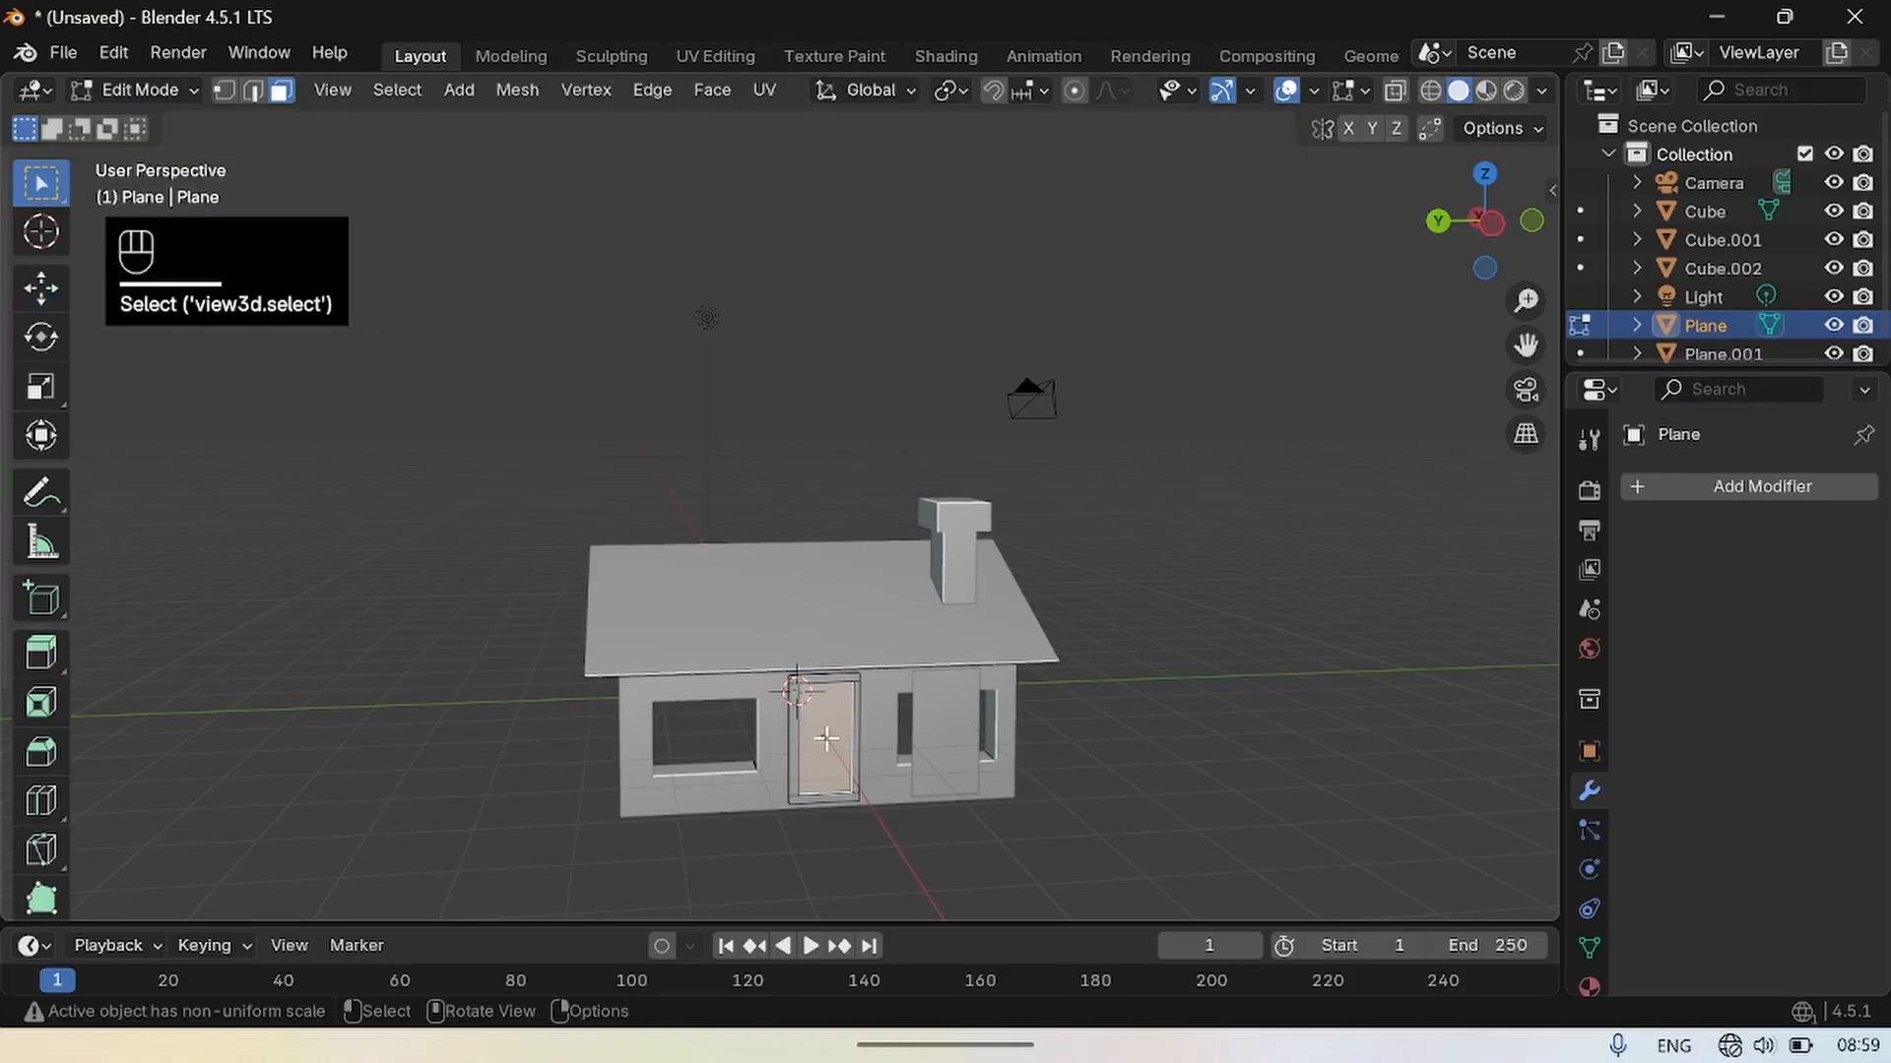
key("Delete")
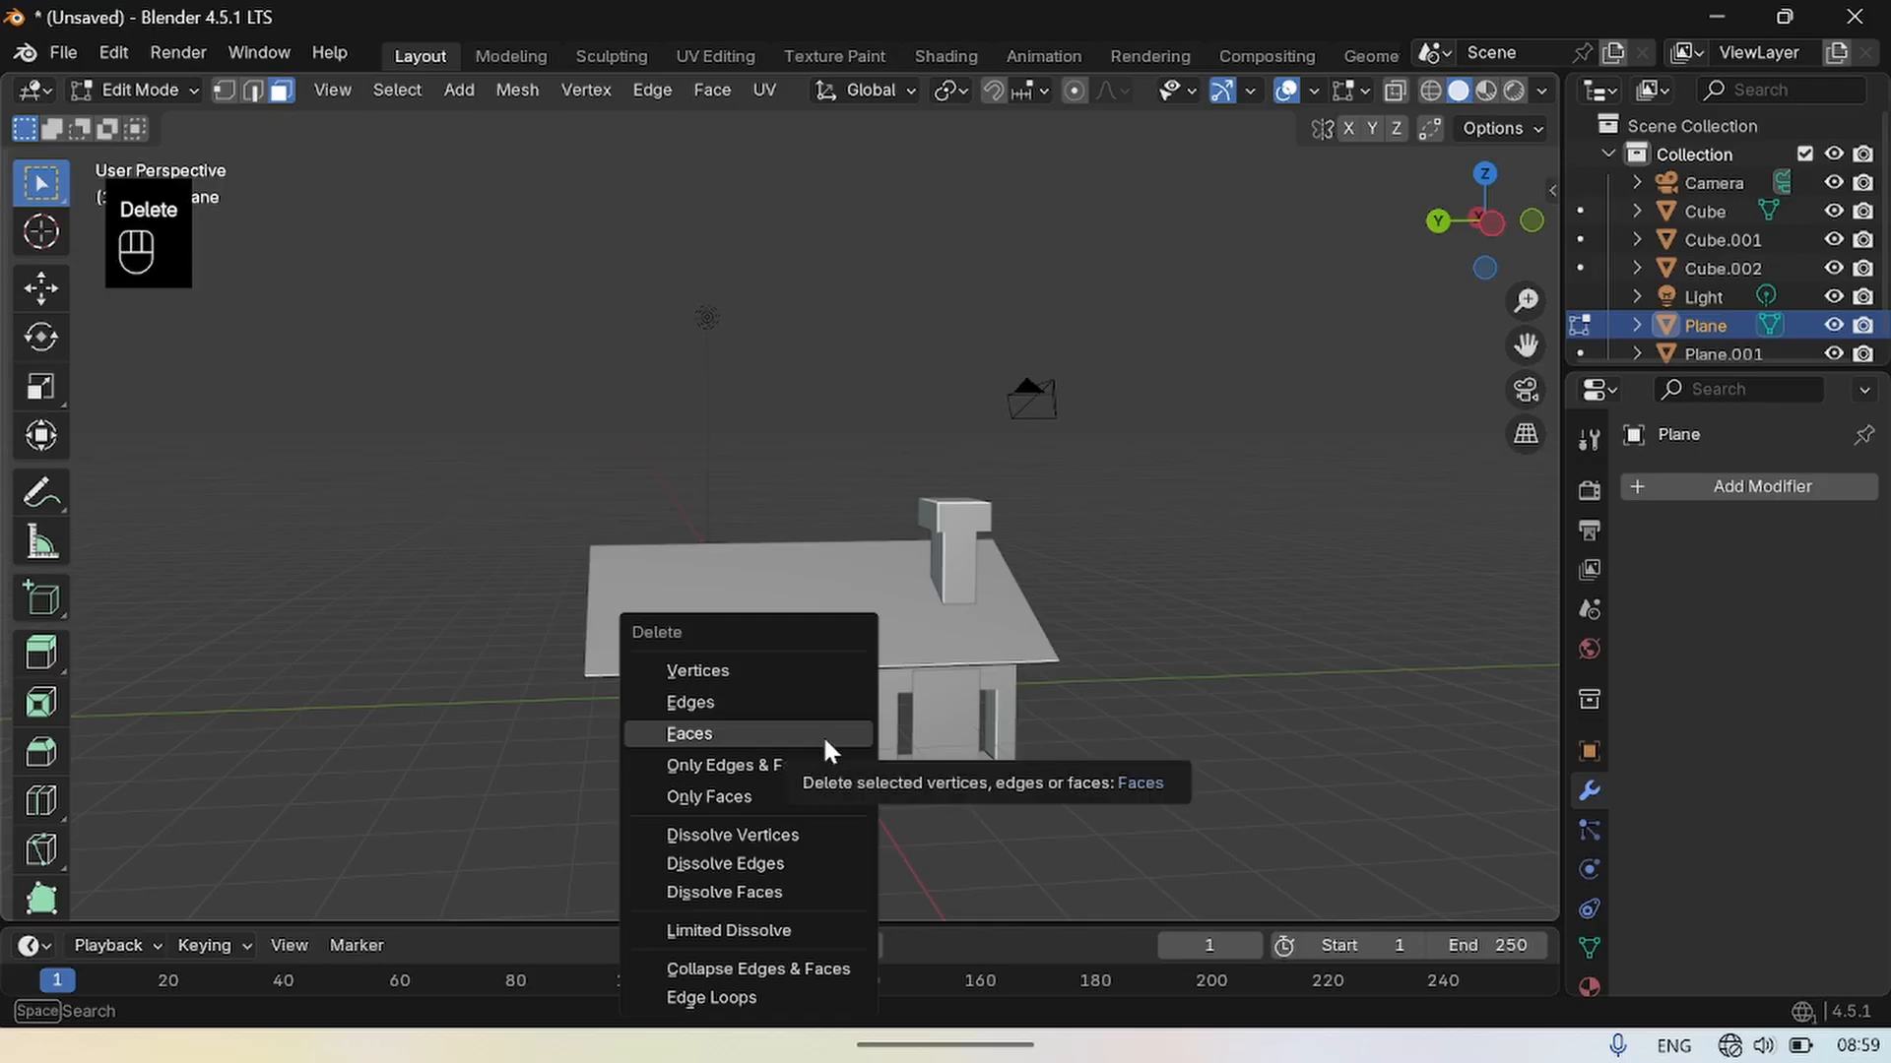
left_click(824, 735)
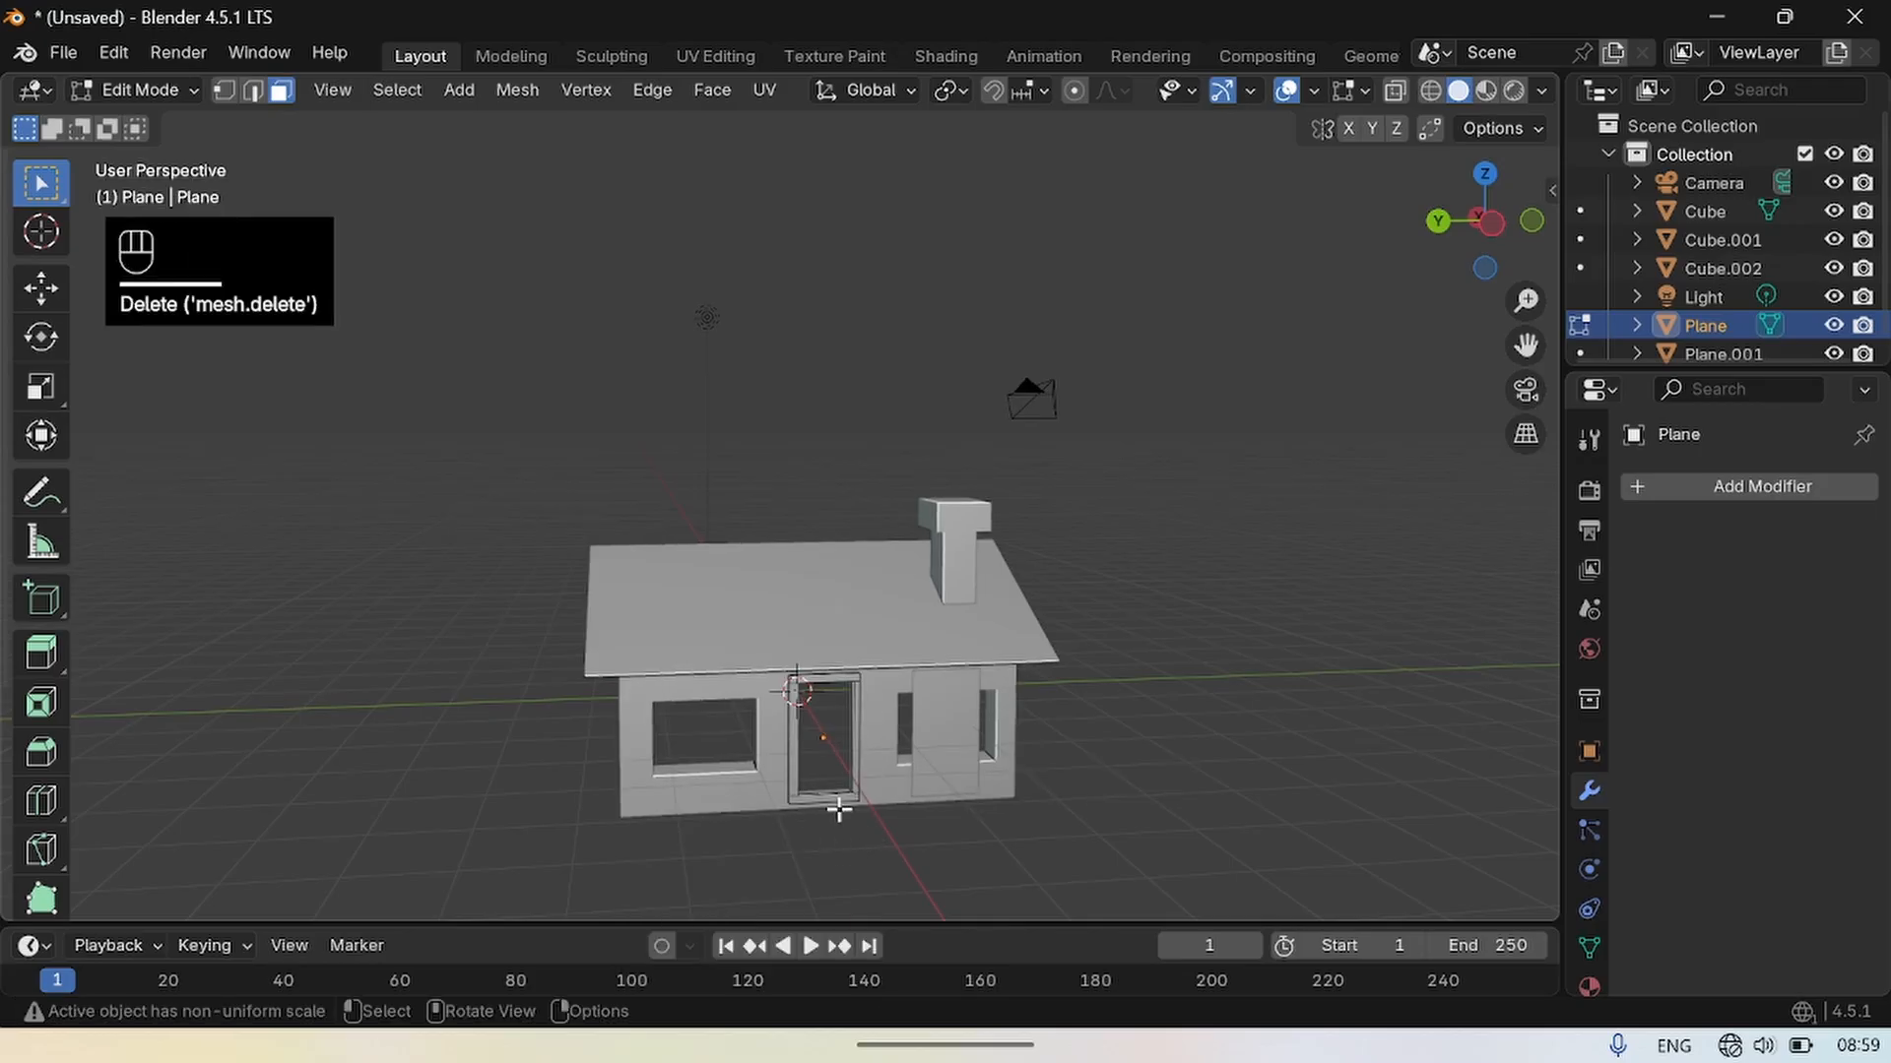
Fill the door frame's opening with a new face built from its inner bottom, side and top edges.
left_click_drag(1487, 283, 1502, 378)
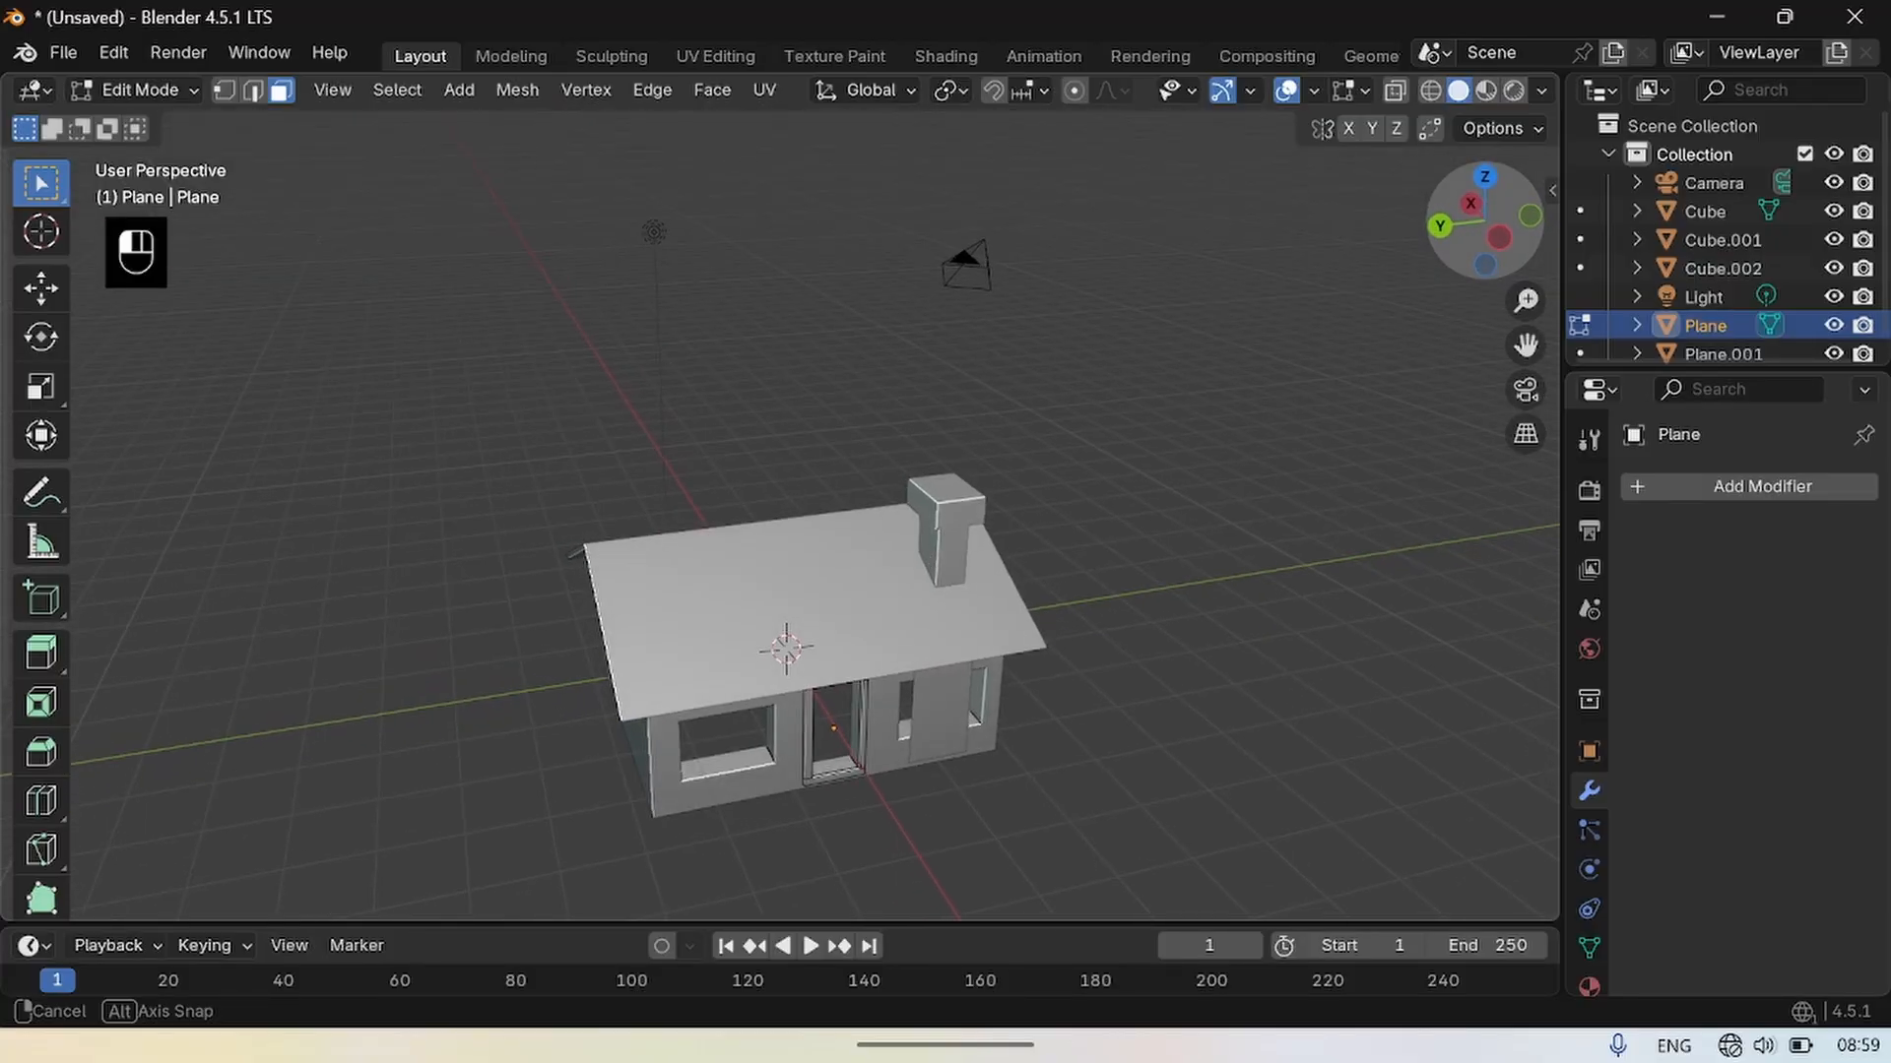
left_click(827, 764)
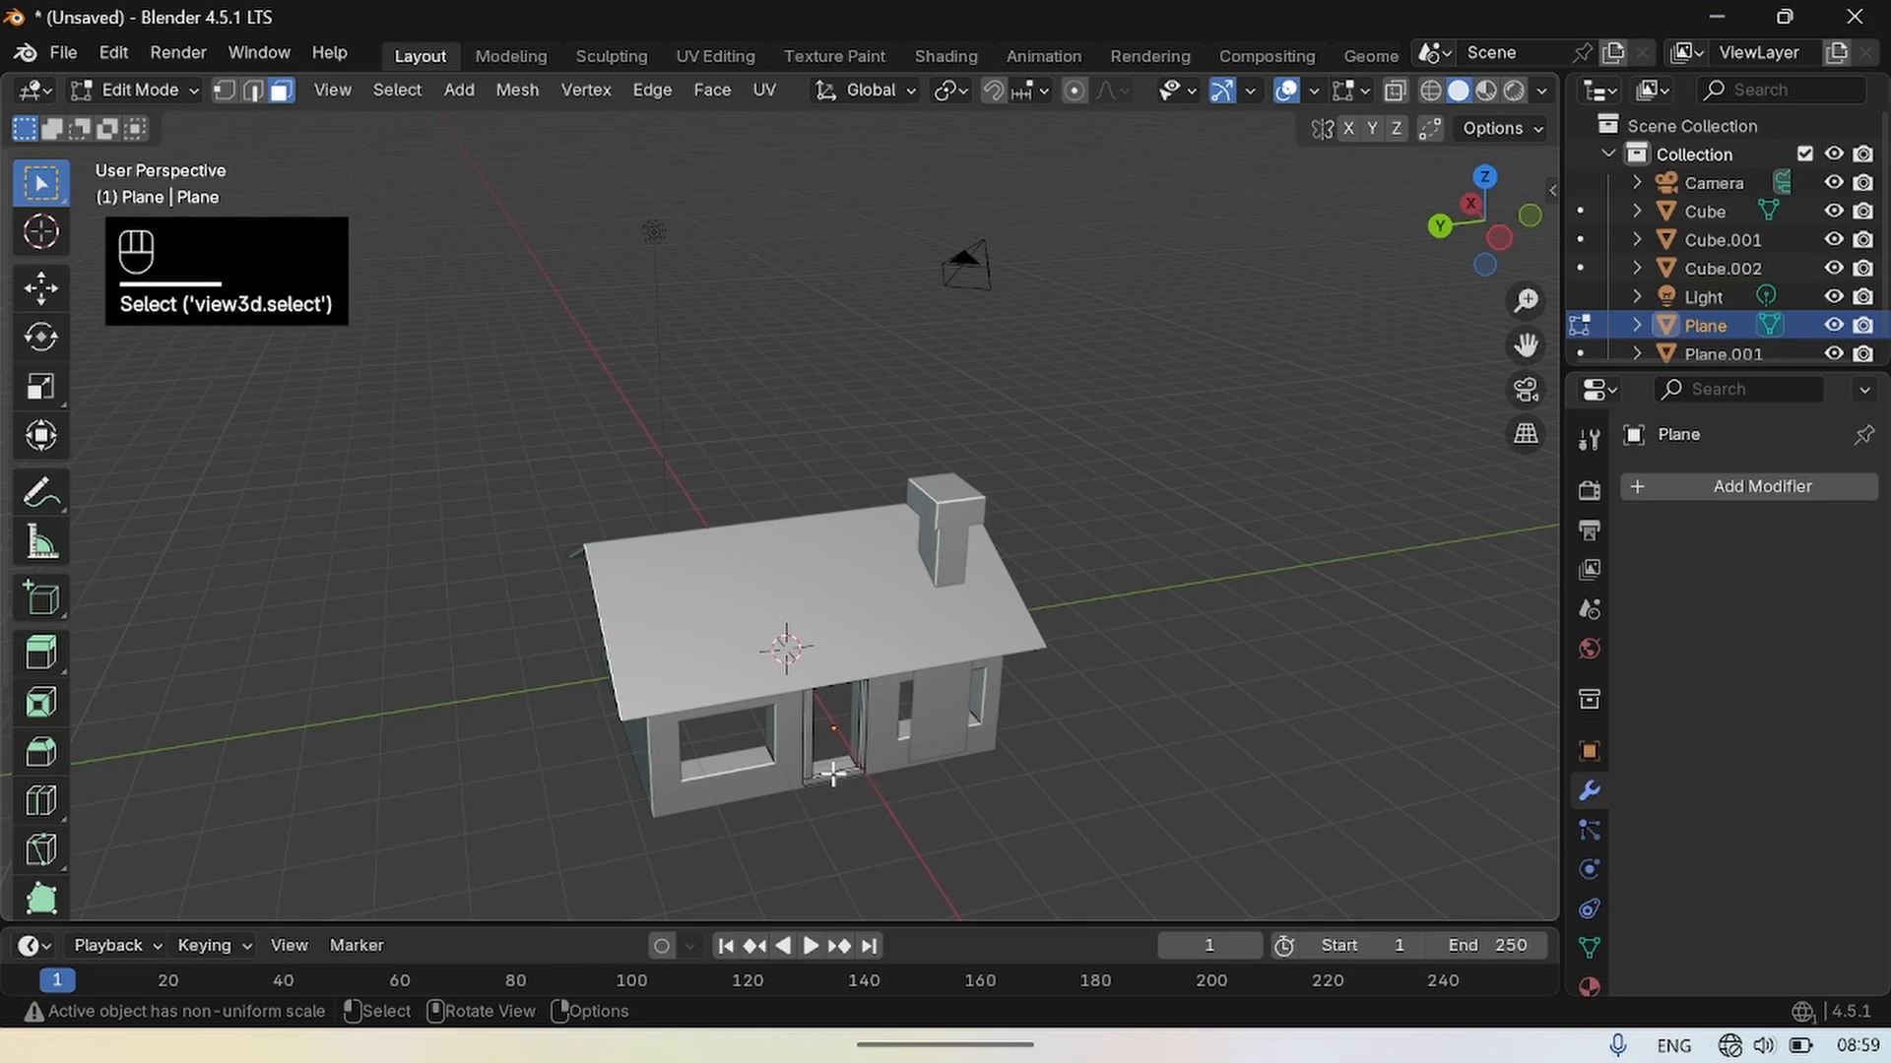
left_click(833, 775)
left_click(253, 91, "shift")
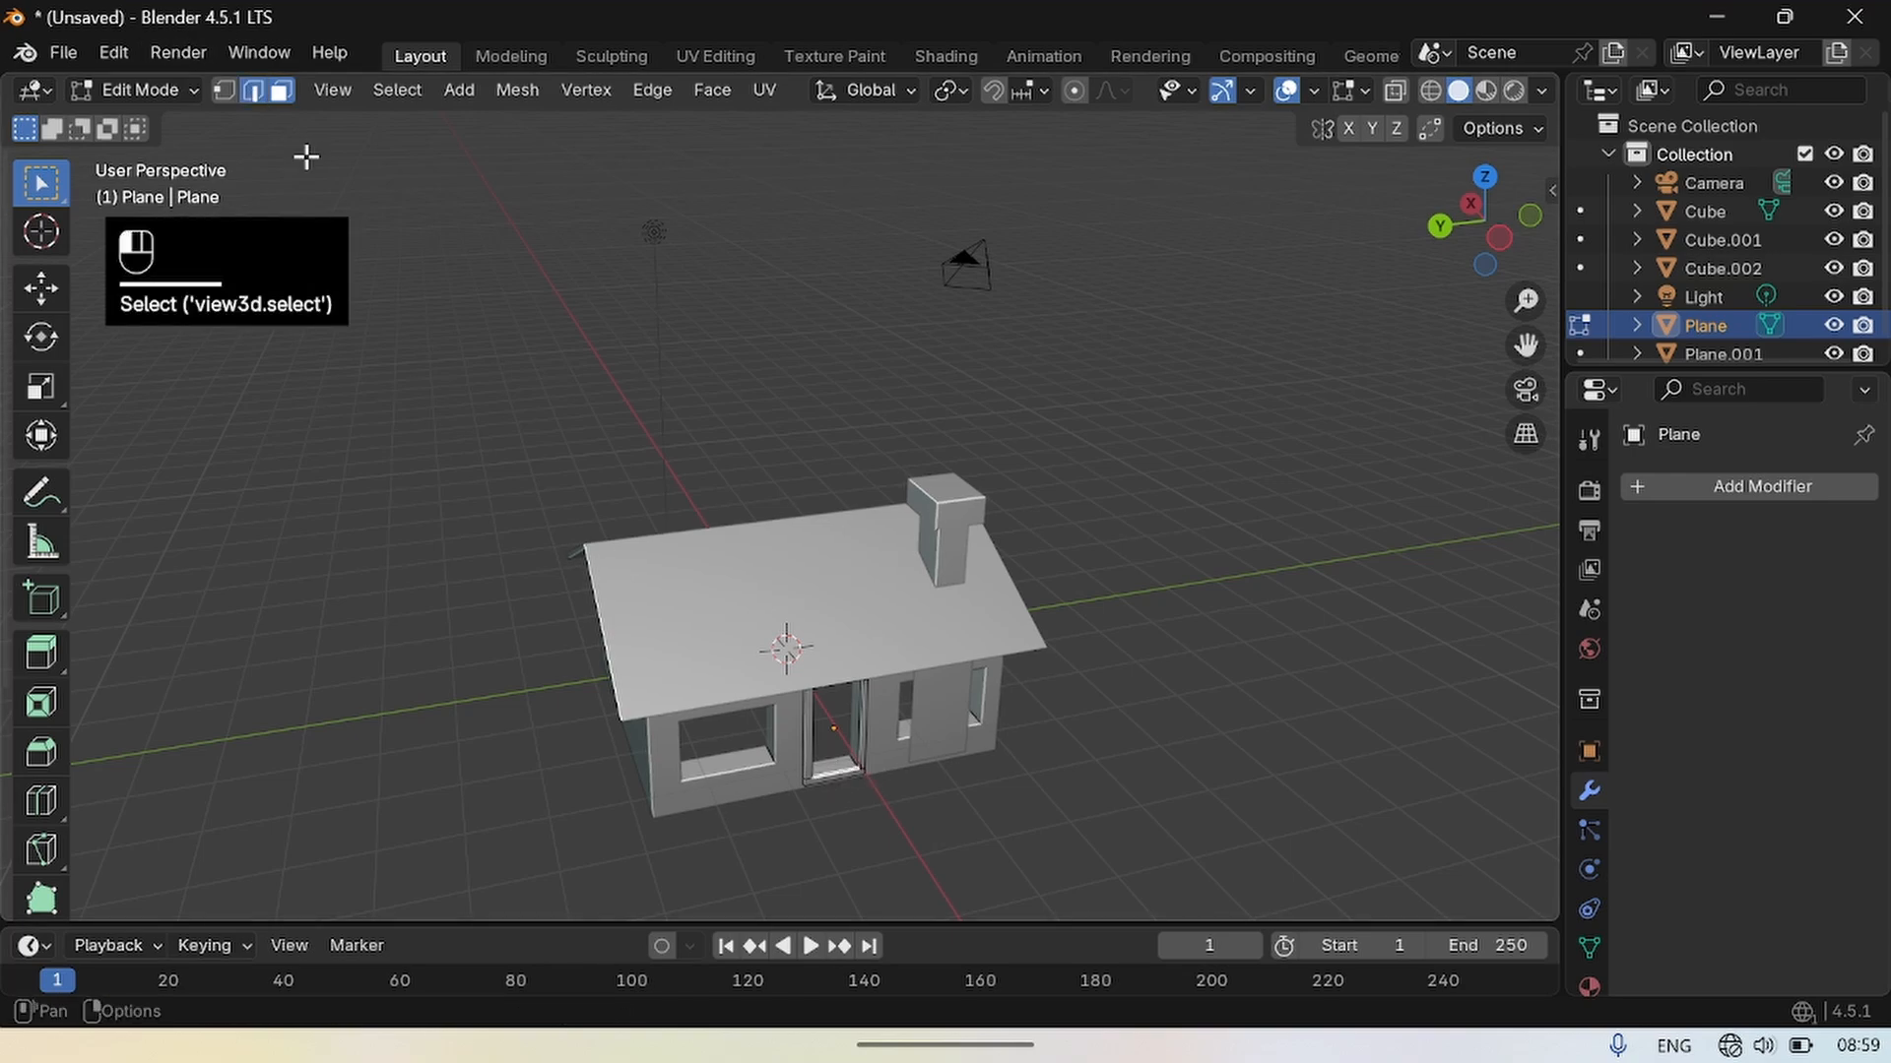
left_click(253, 91)
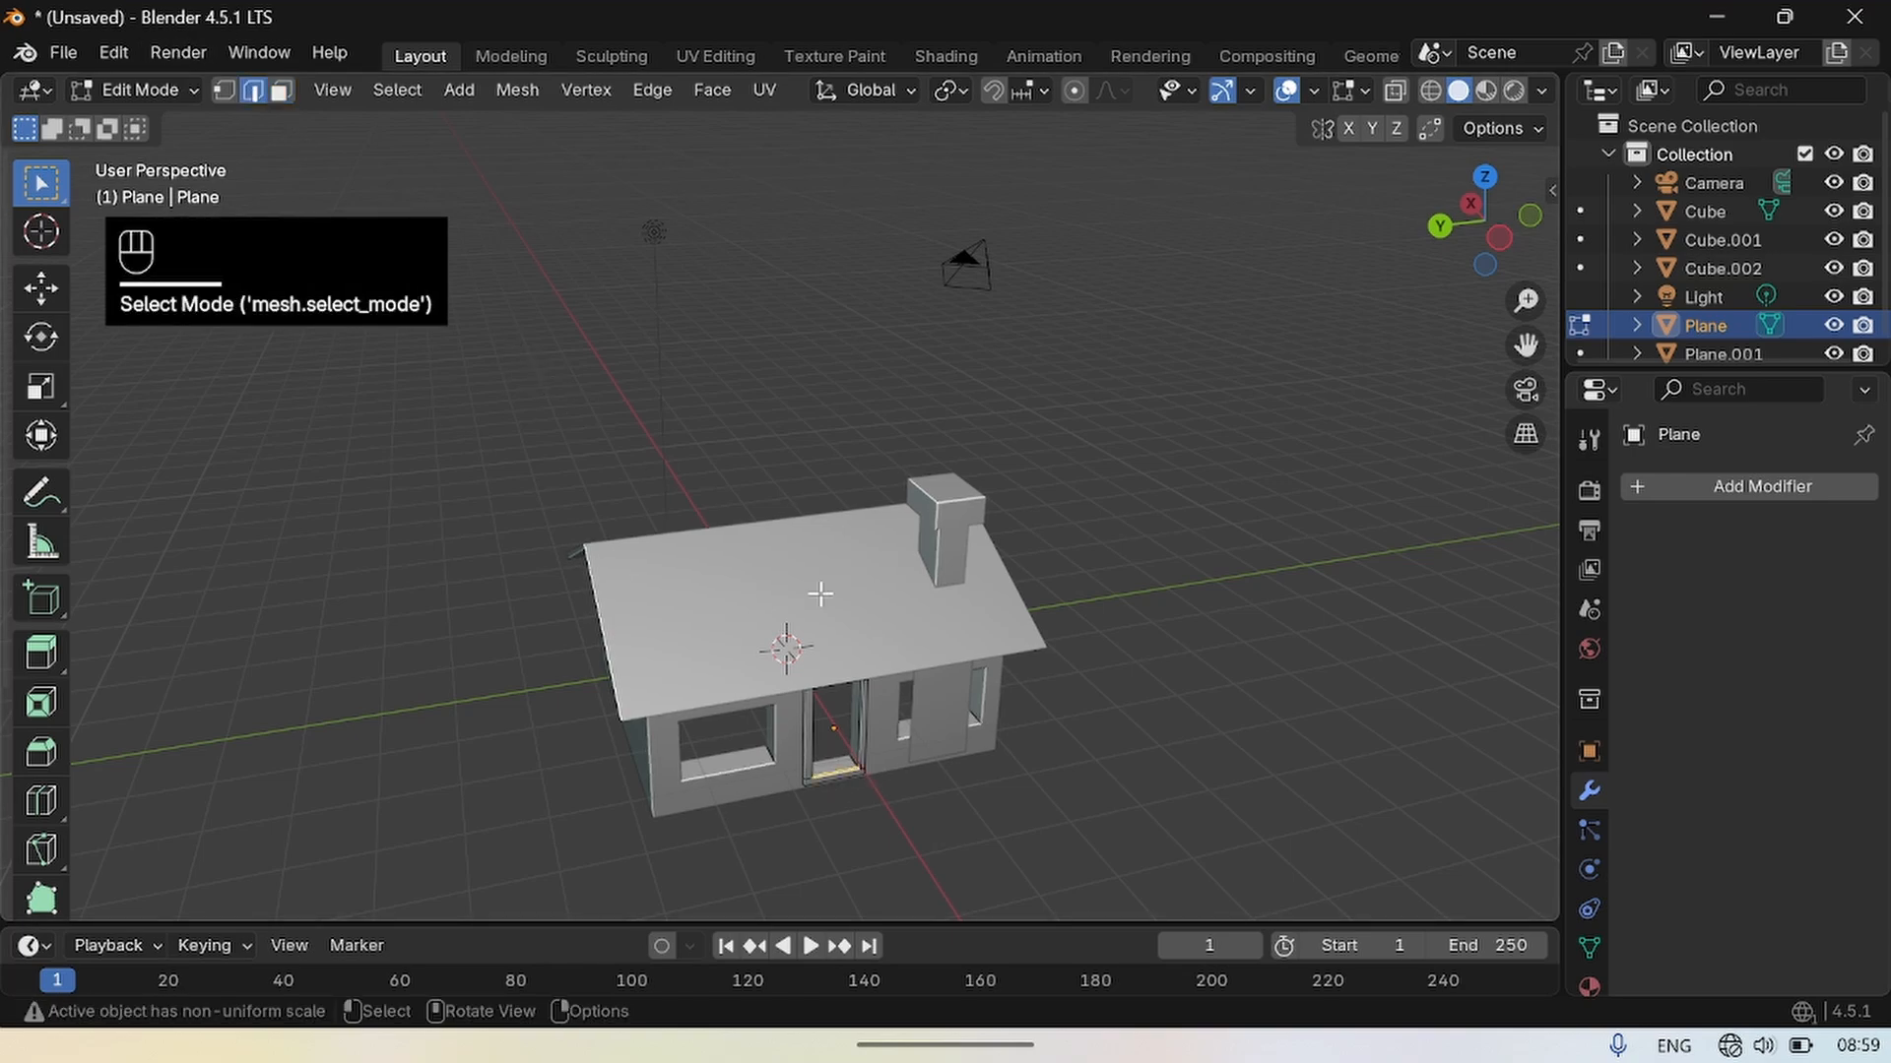
left_click(858, 725, "shift")
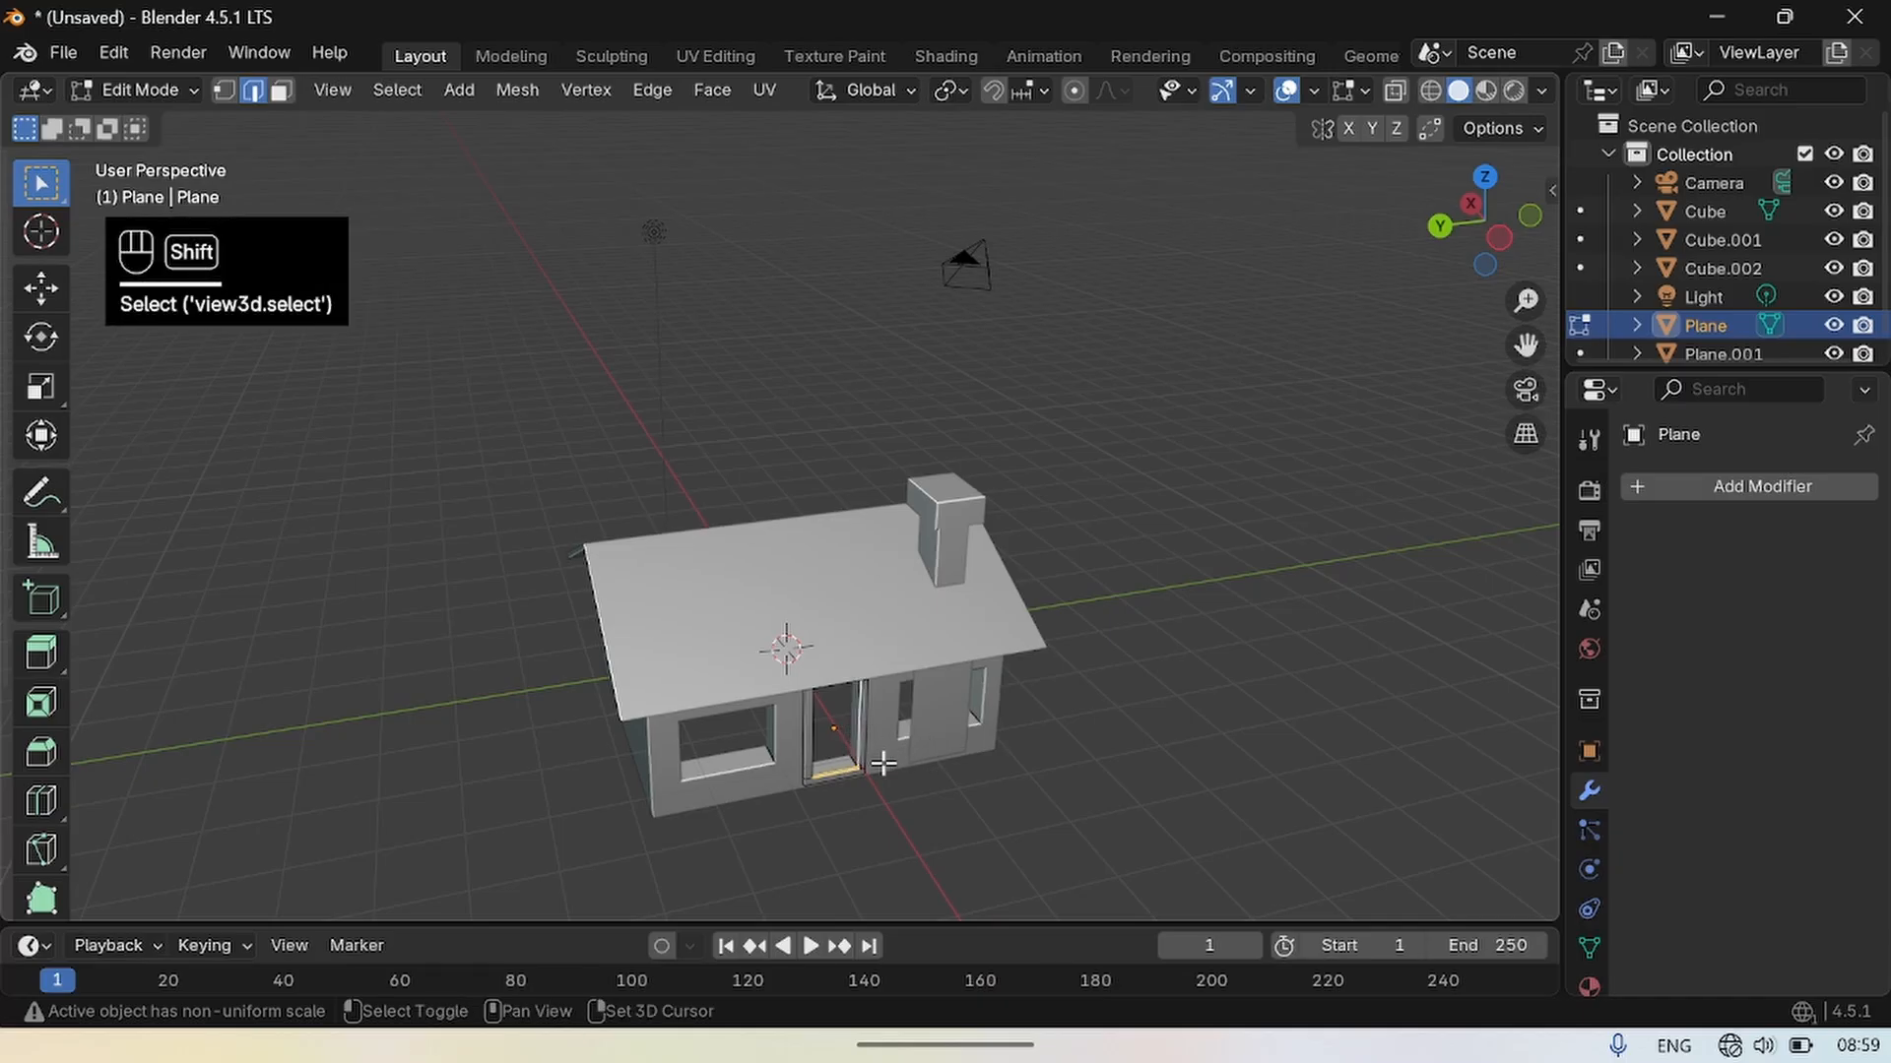
left_click(931, 805)
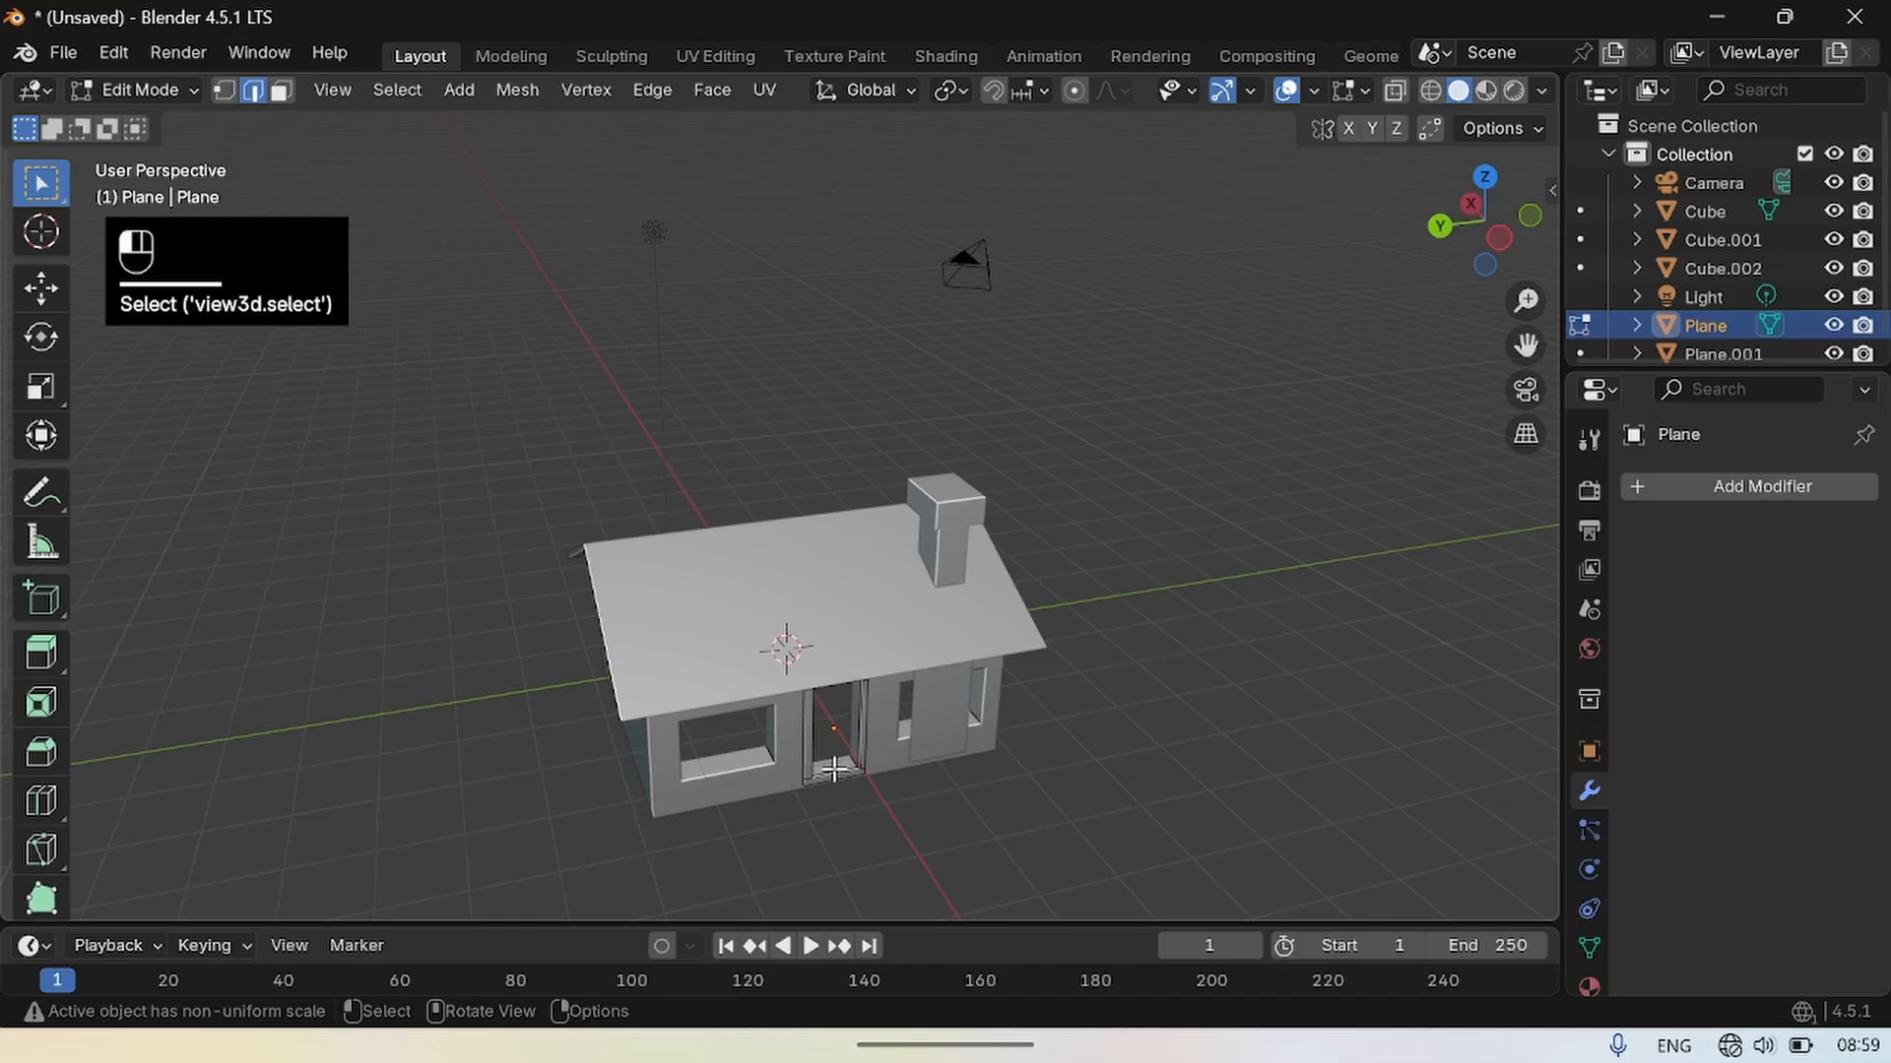
left_click(859, 745, "shift")
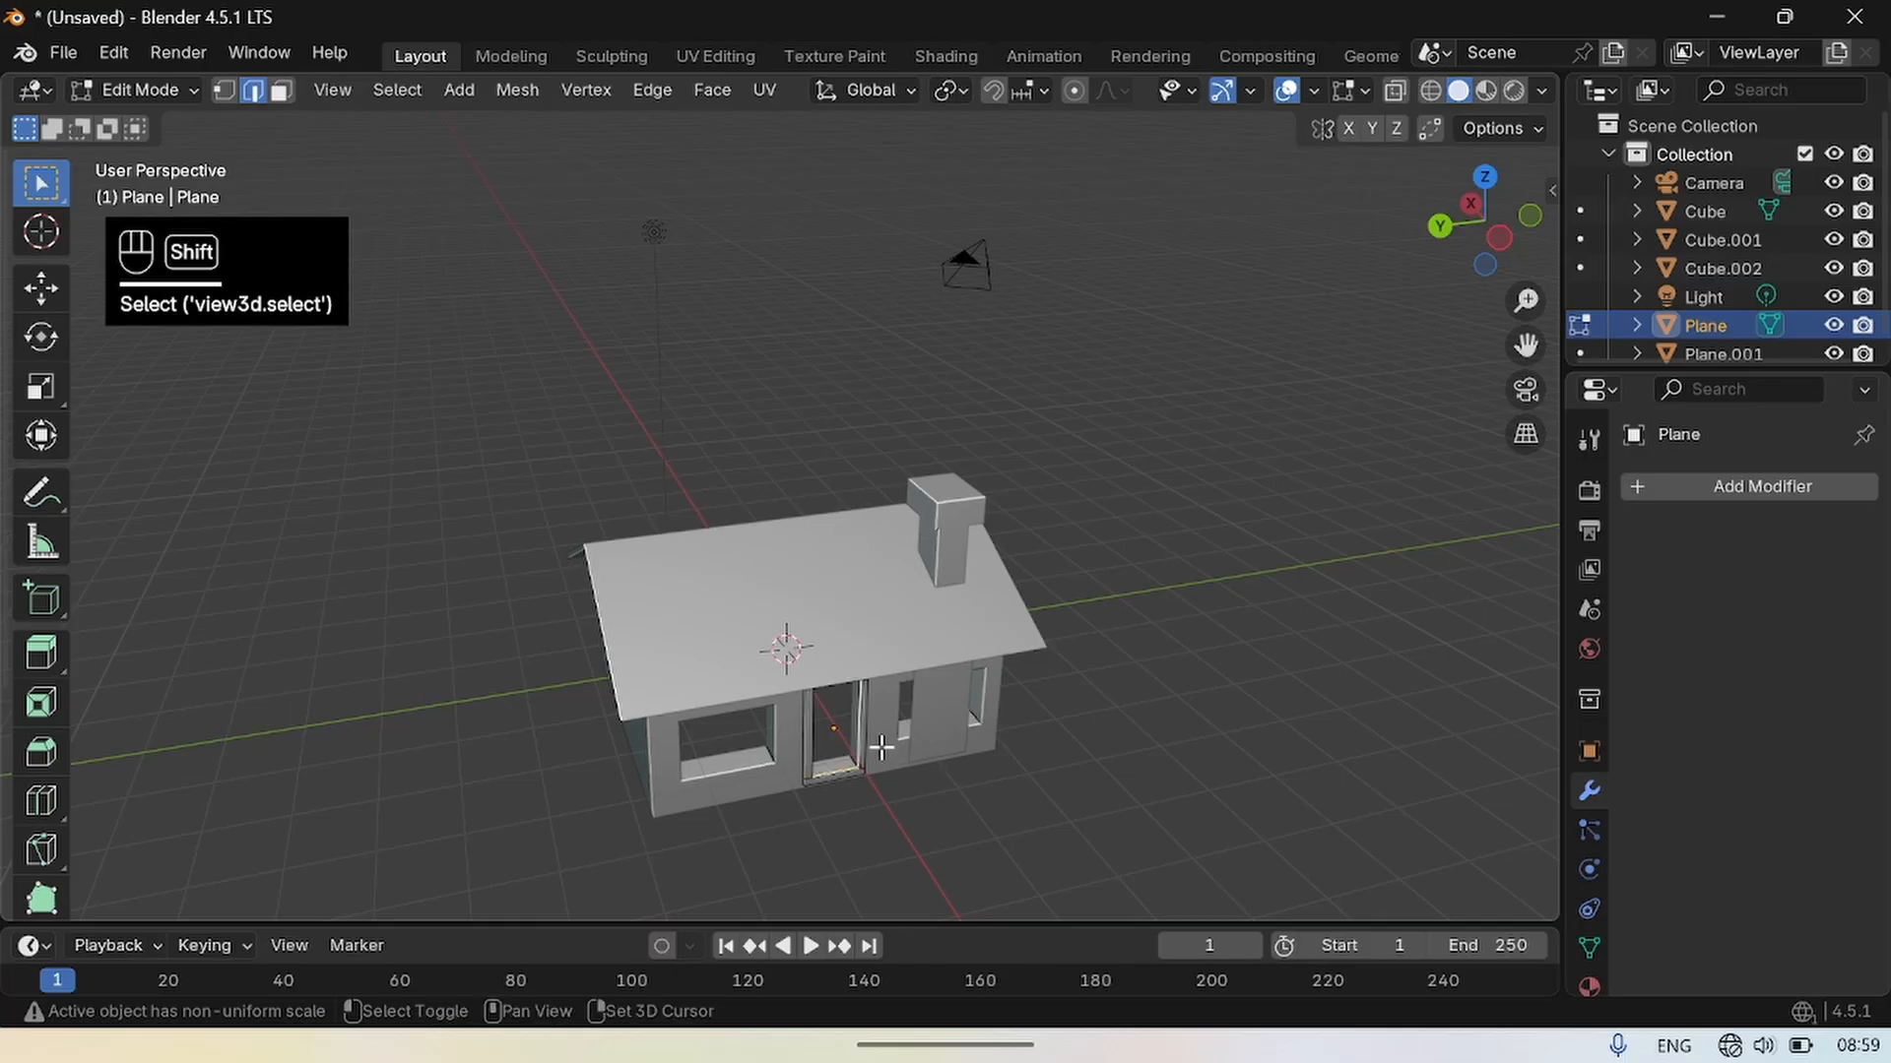
left_click_drag(1481, 270, 1433, 158)
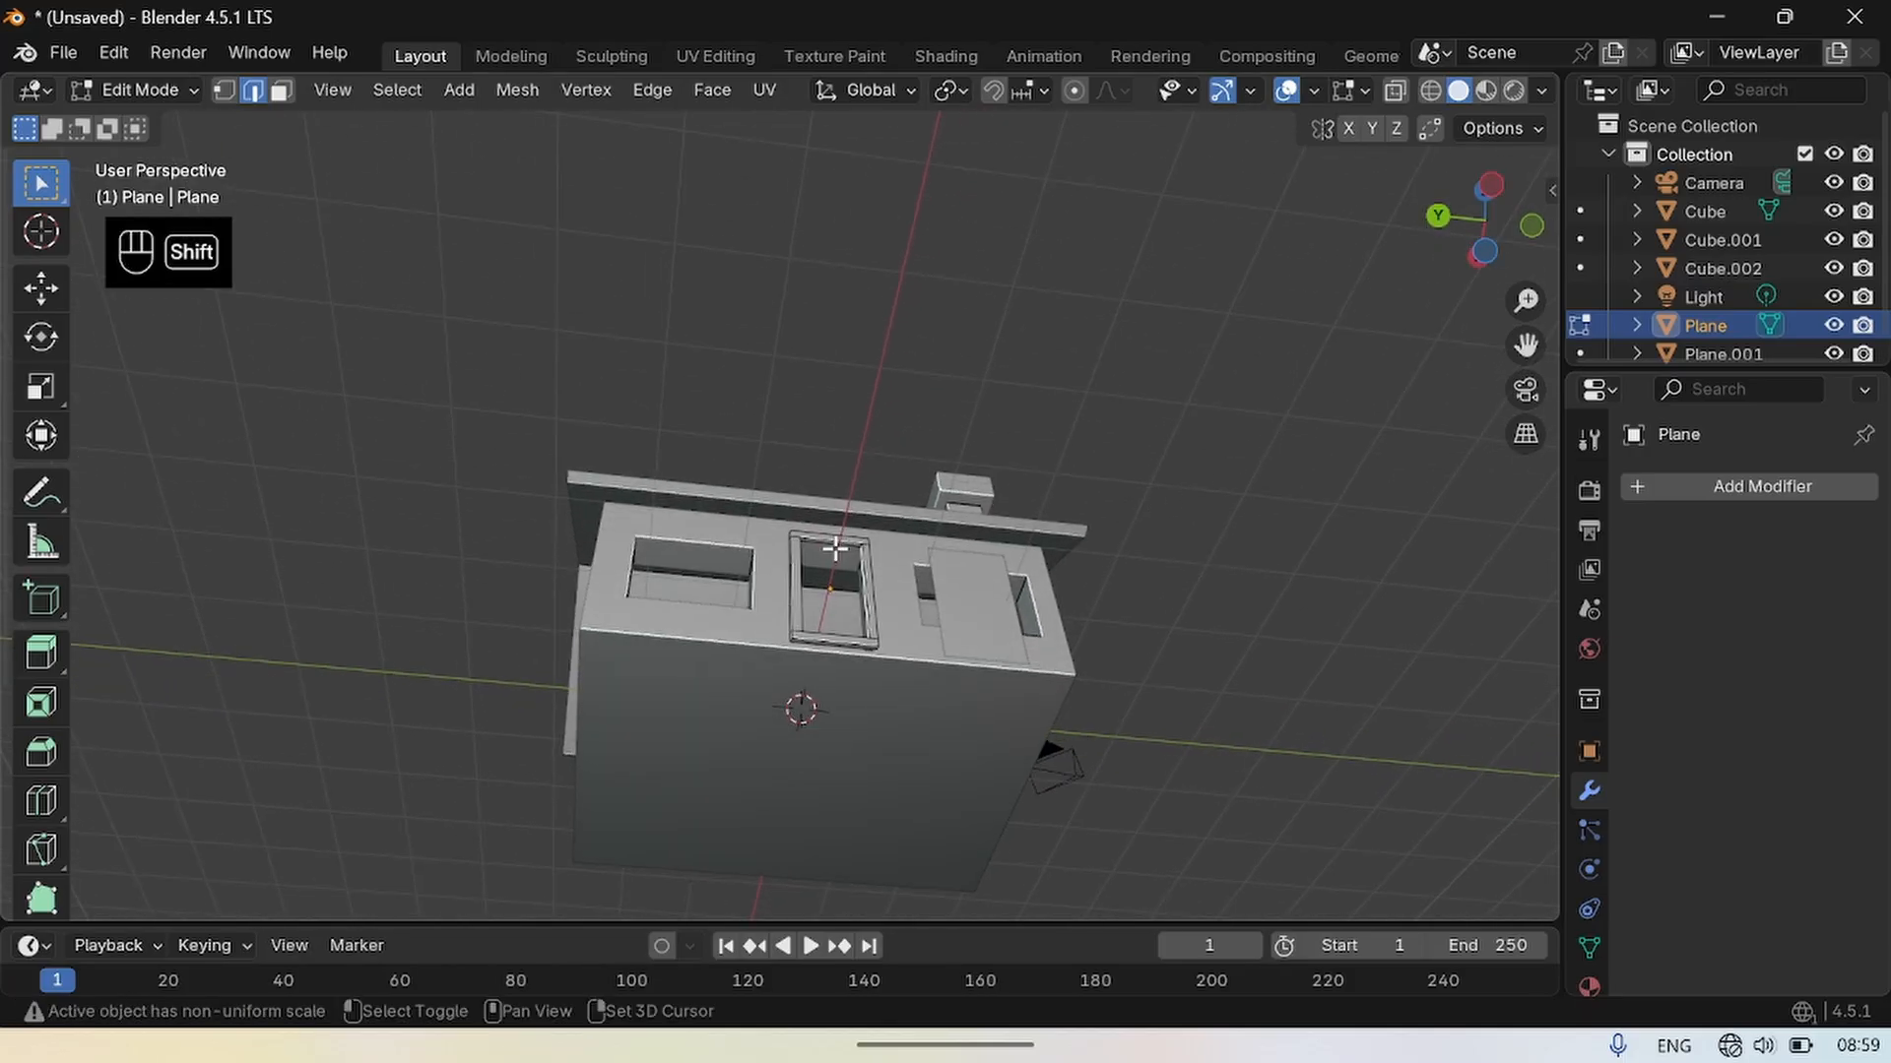
left_click(832, 547, "shift")
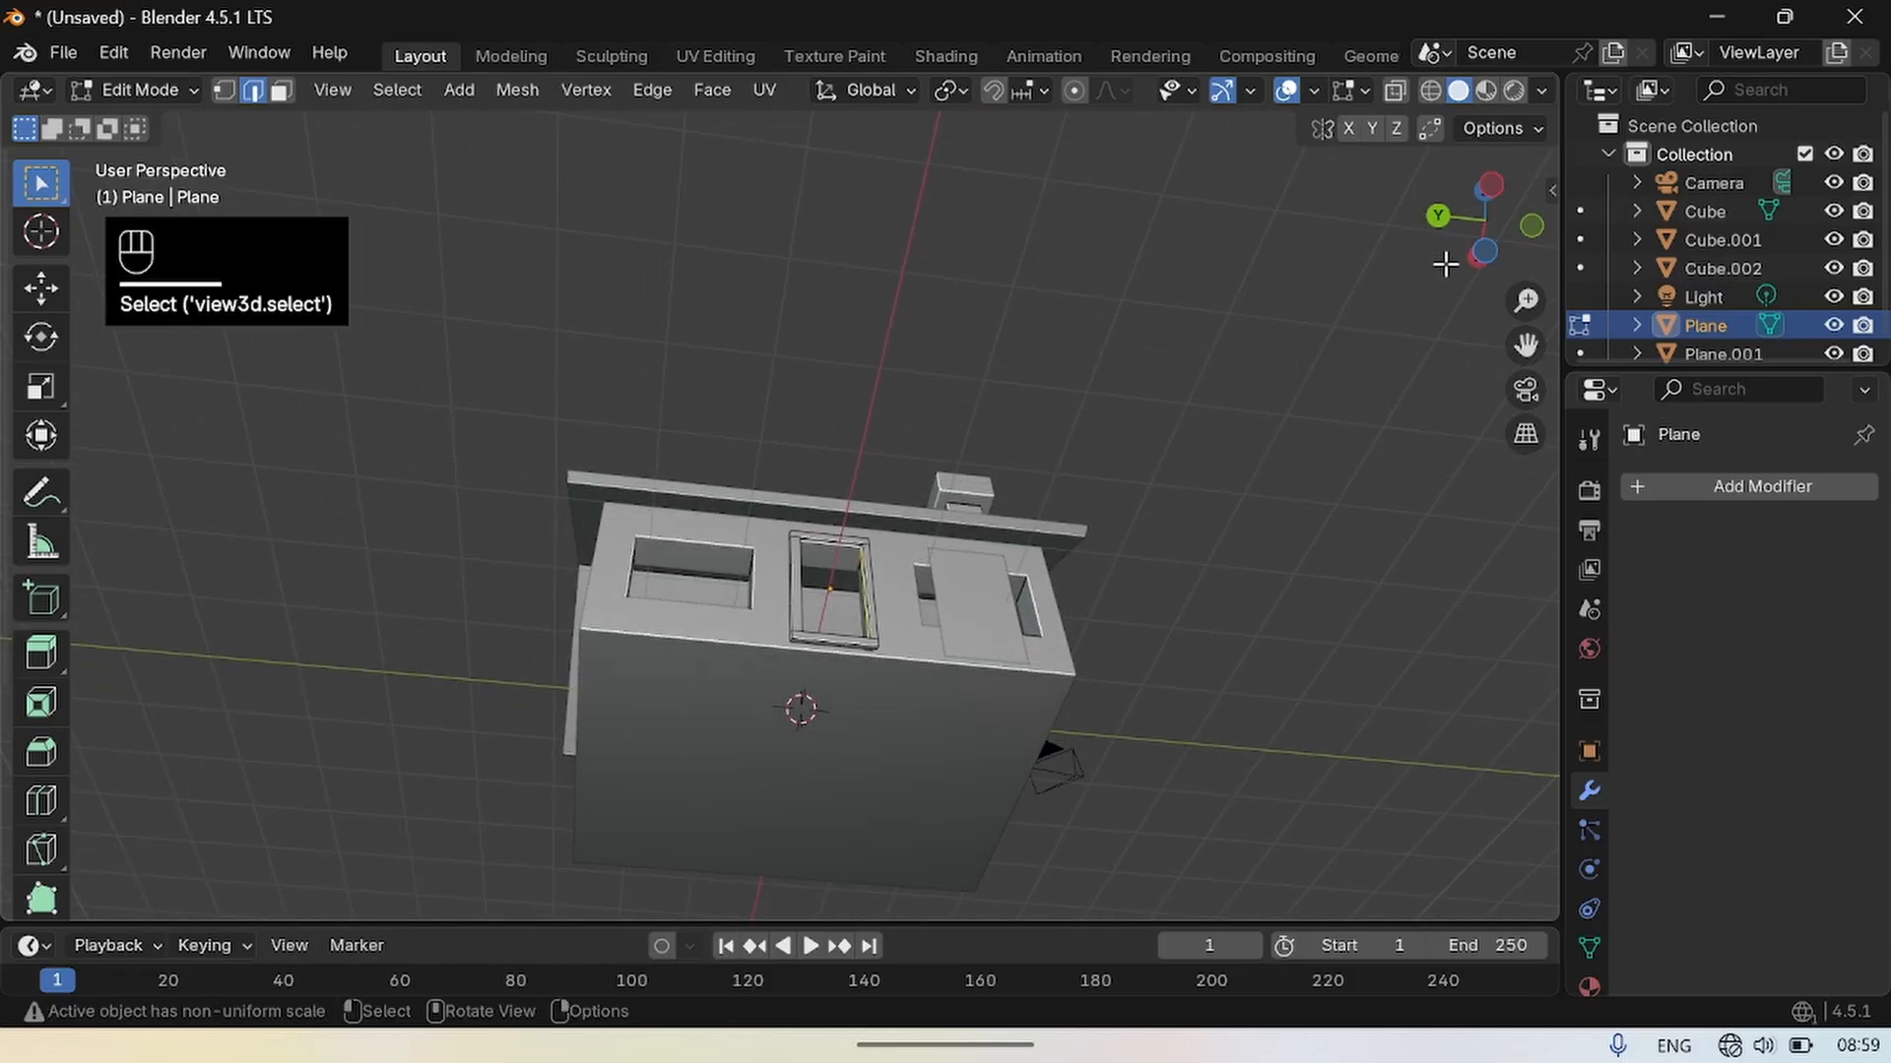
left_click_drag(1484, 221, 1452, 197)
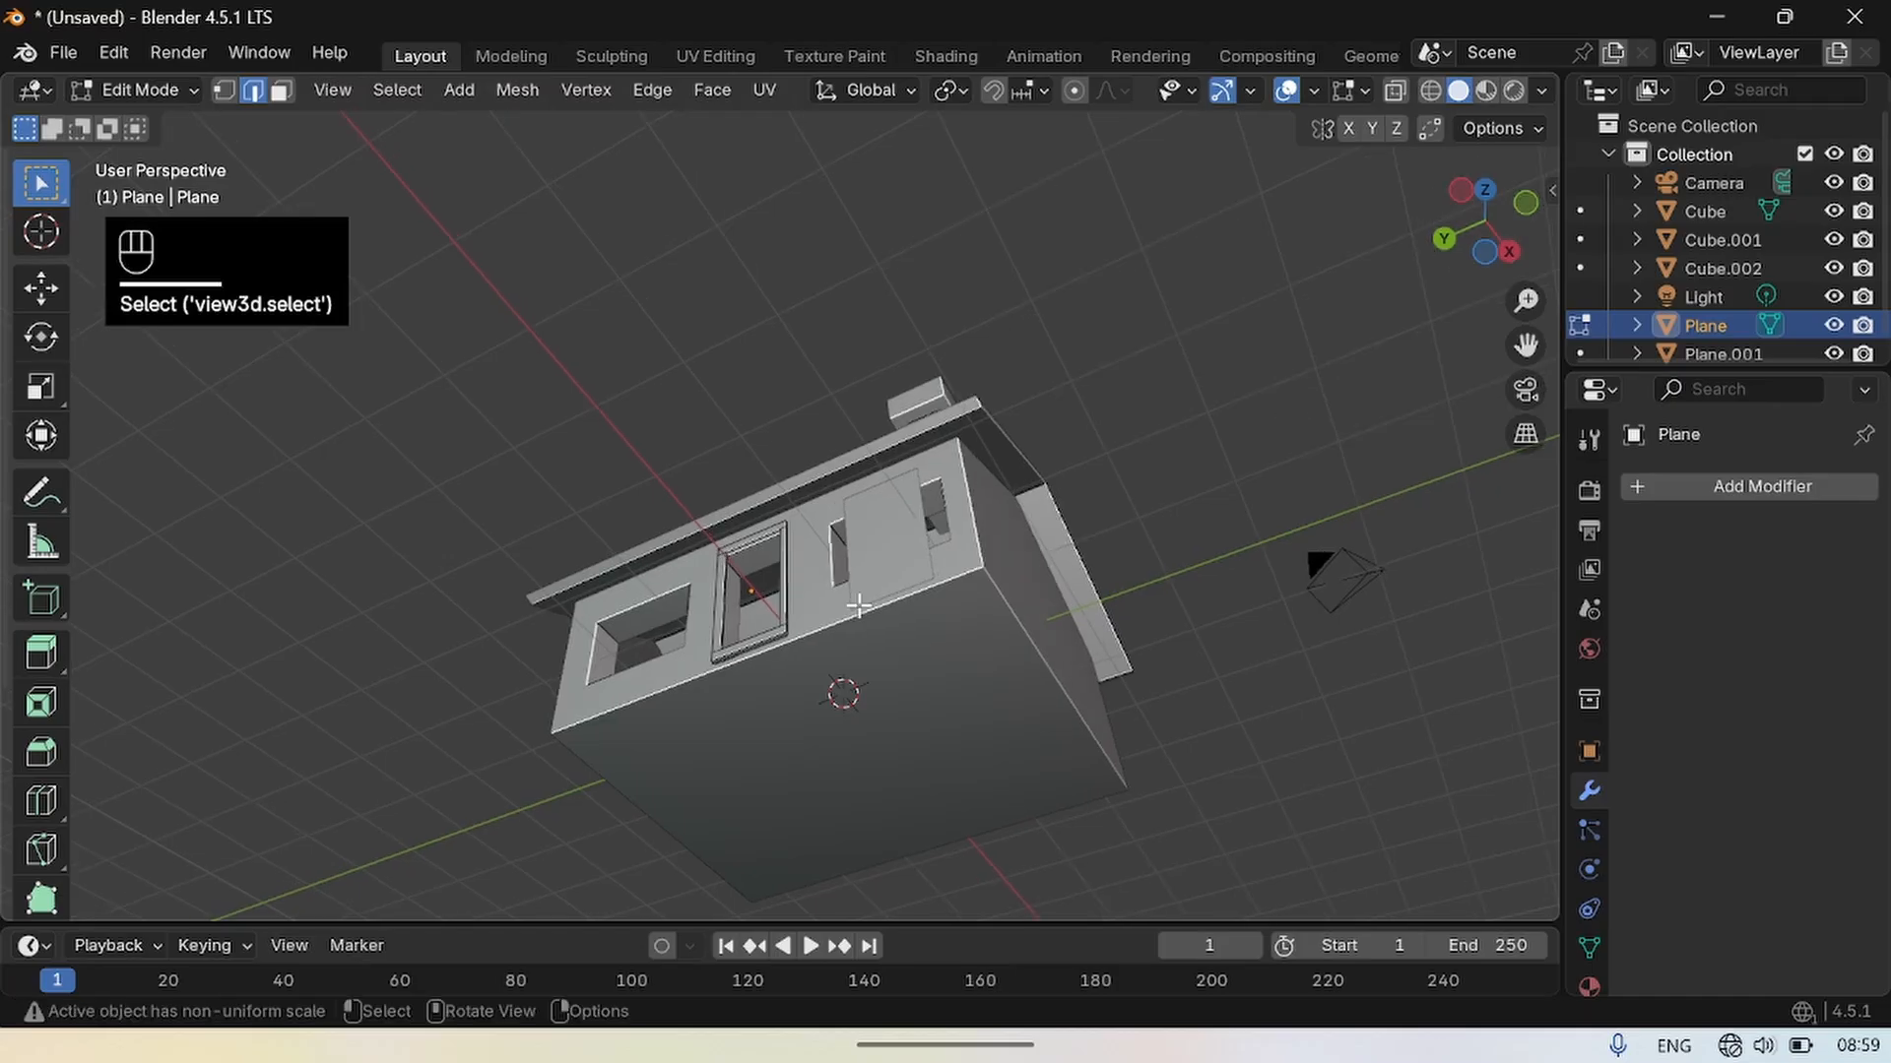
left_click(731, 602, "shift")
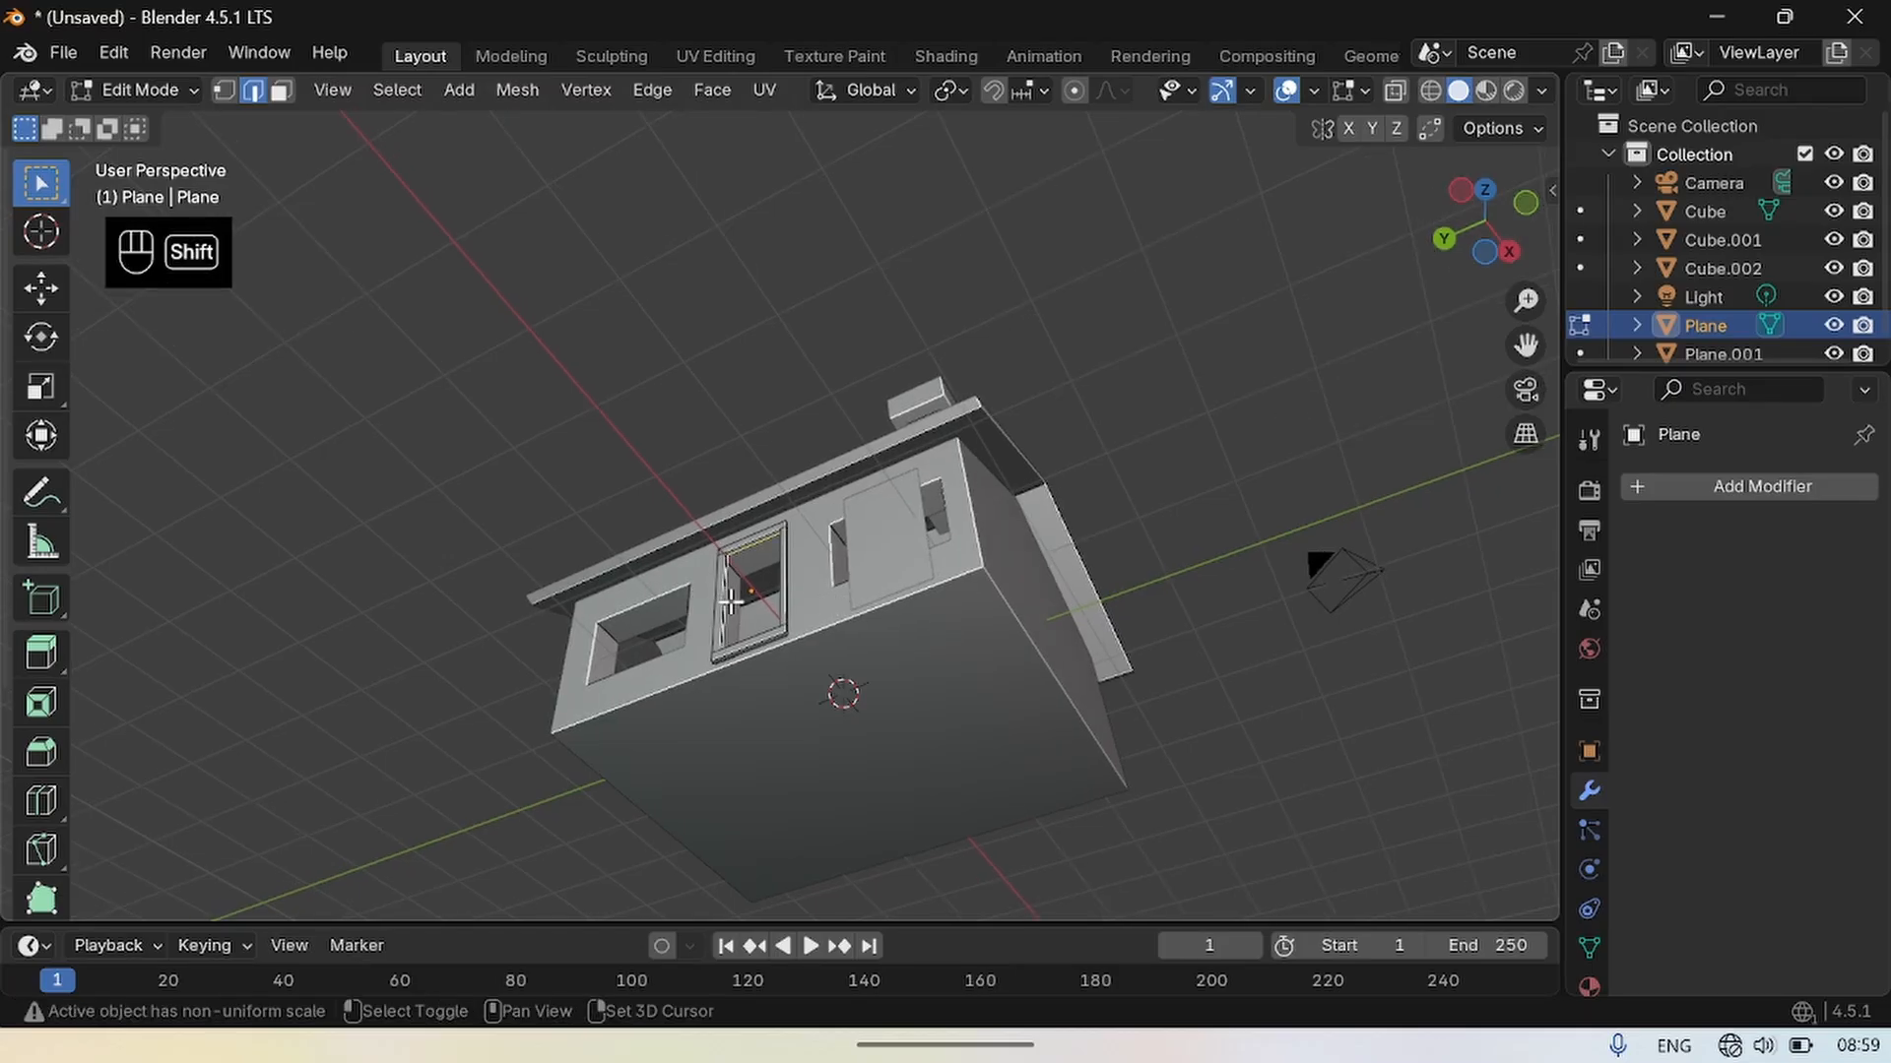
key("f")
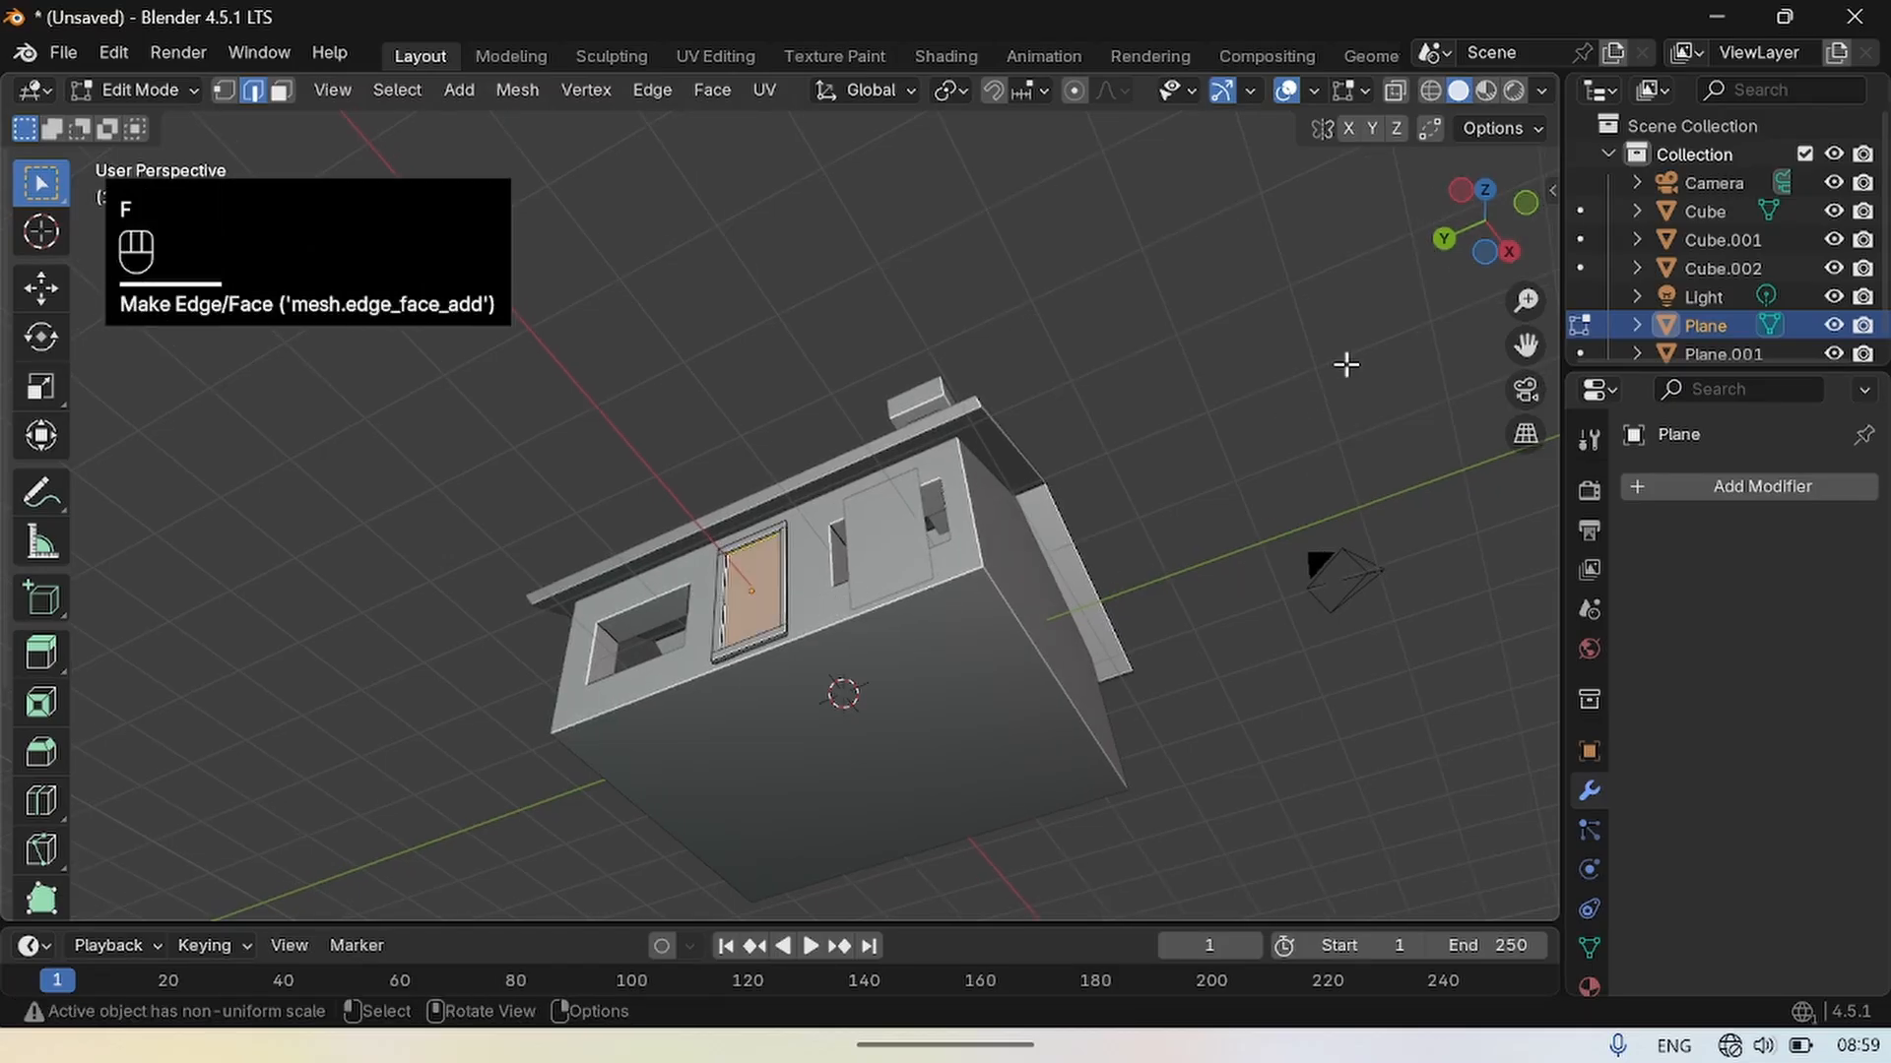
Return to Object Mode and examine the finished door in the front wall from several angles.
left_click(1359, 325)
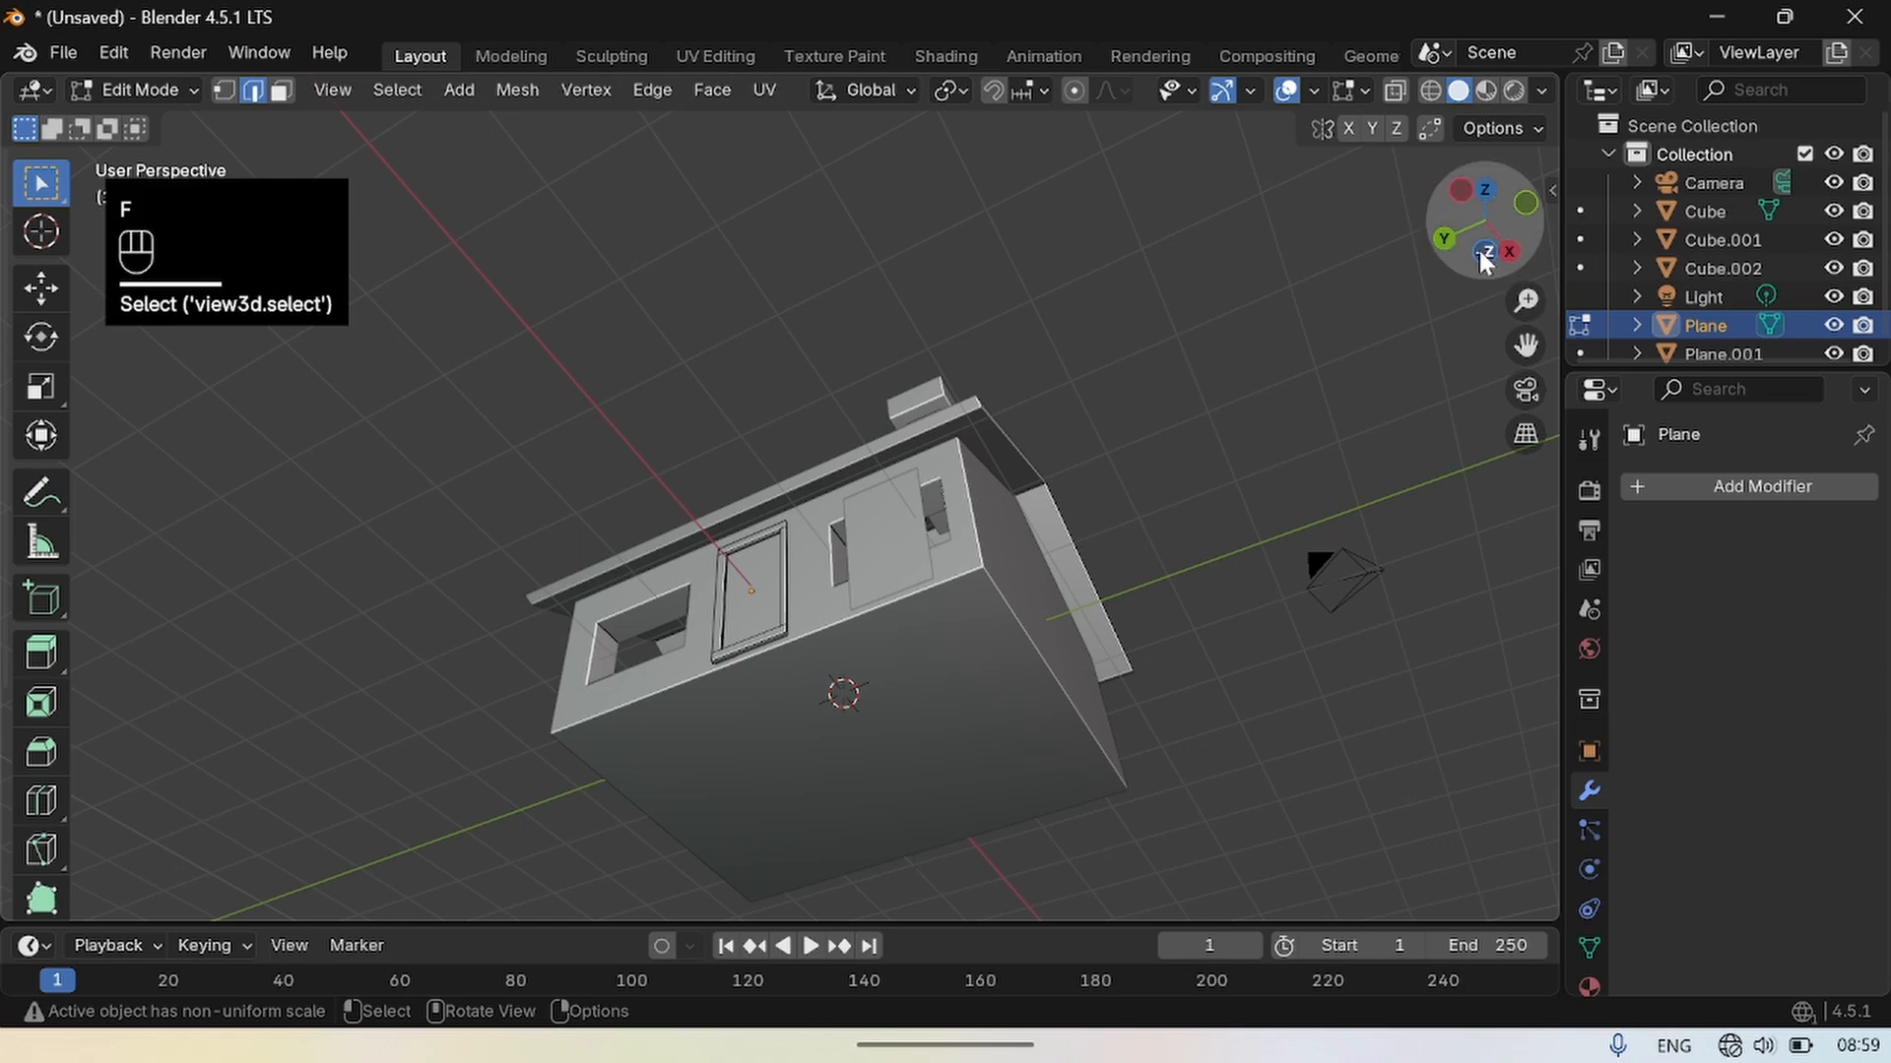
left_click_drag(1487, 262, 1496, 299)
left_click(140, 79)
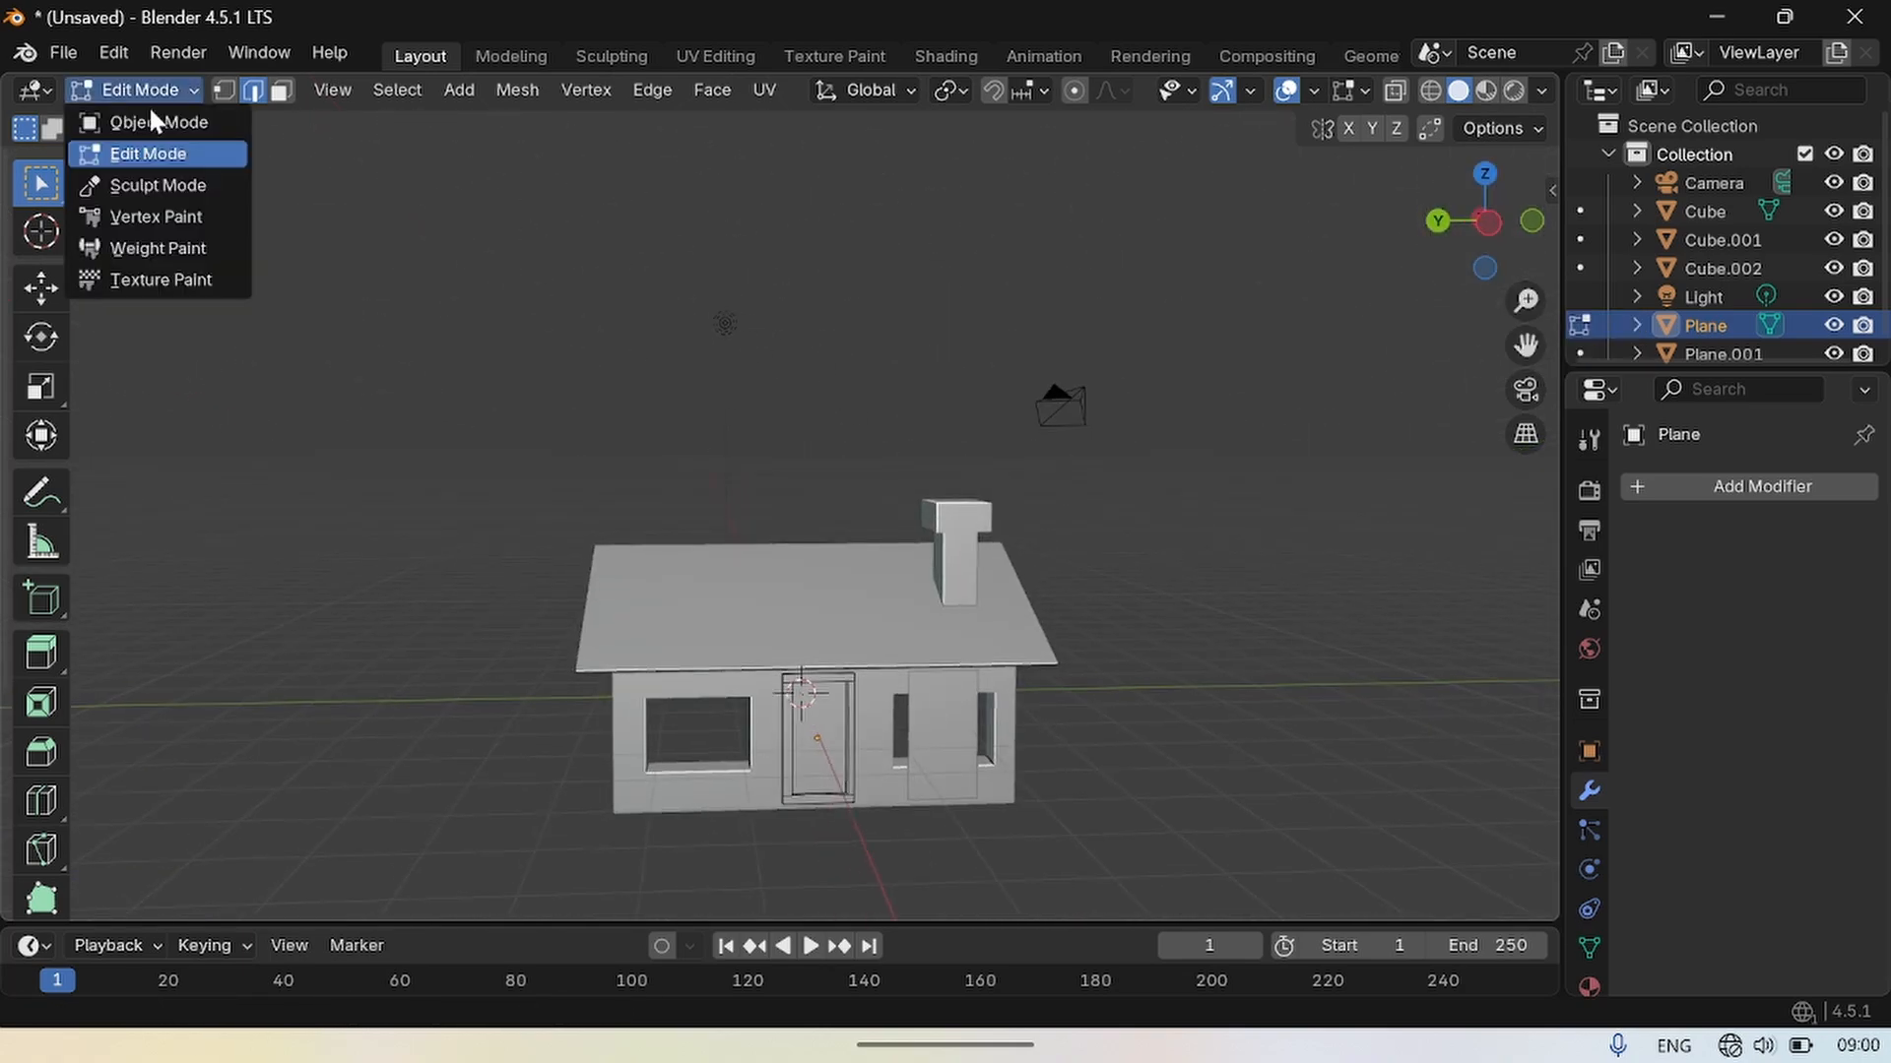
left_click(150, 125)
left_click(1130, 502)
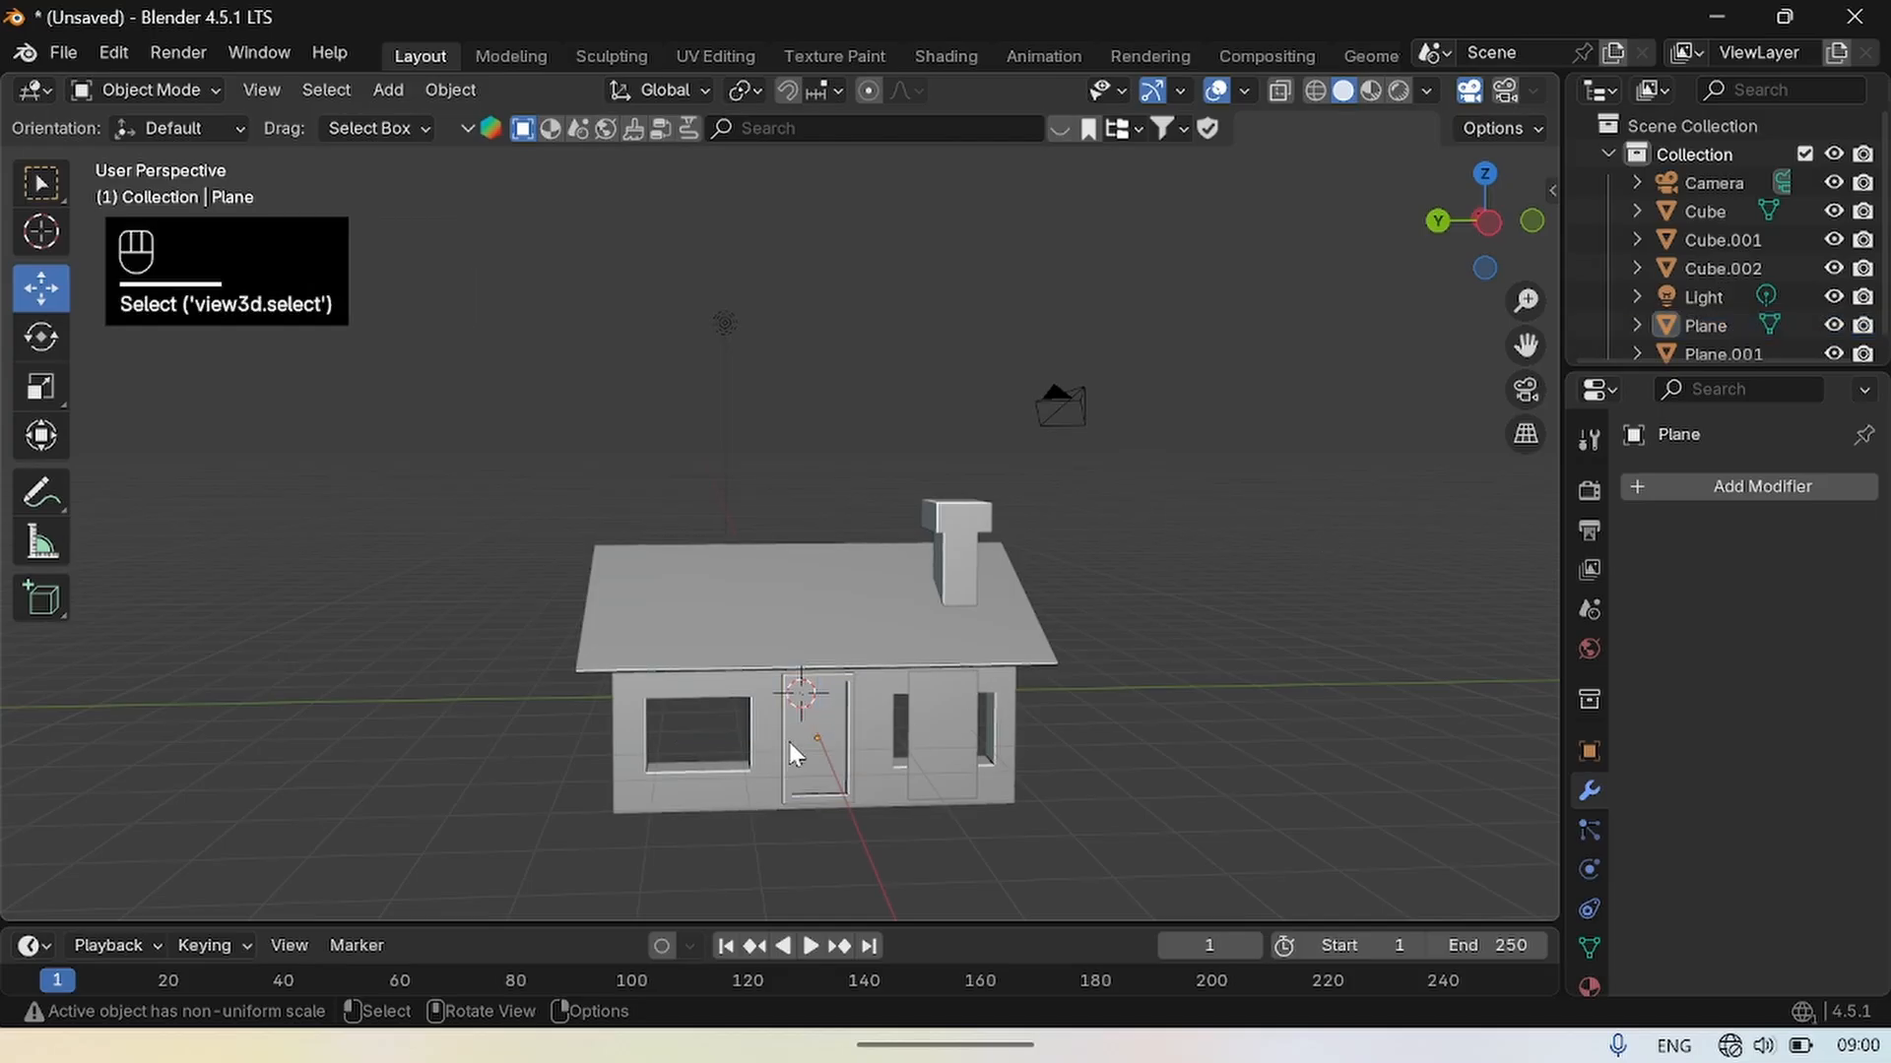
left_click_drag(1489, 270, 1537, 277)
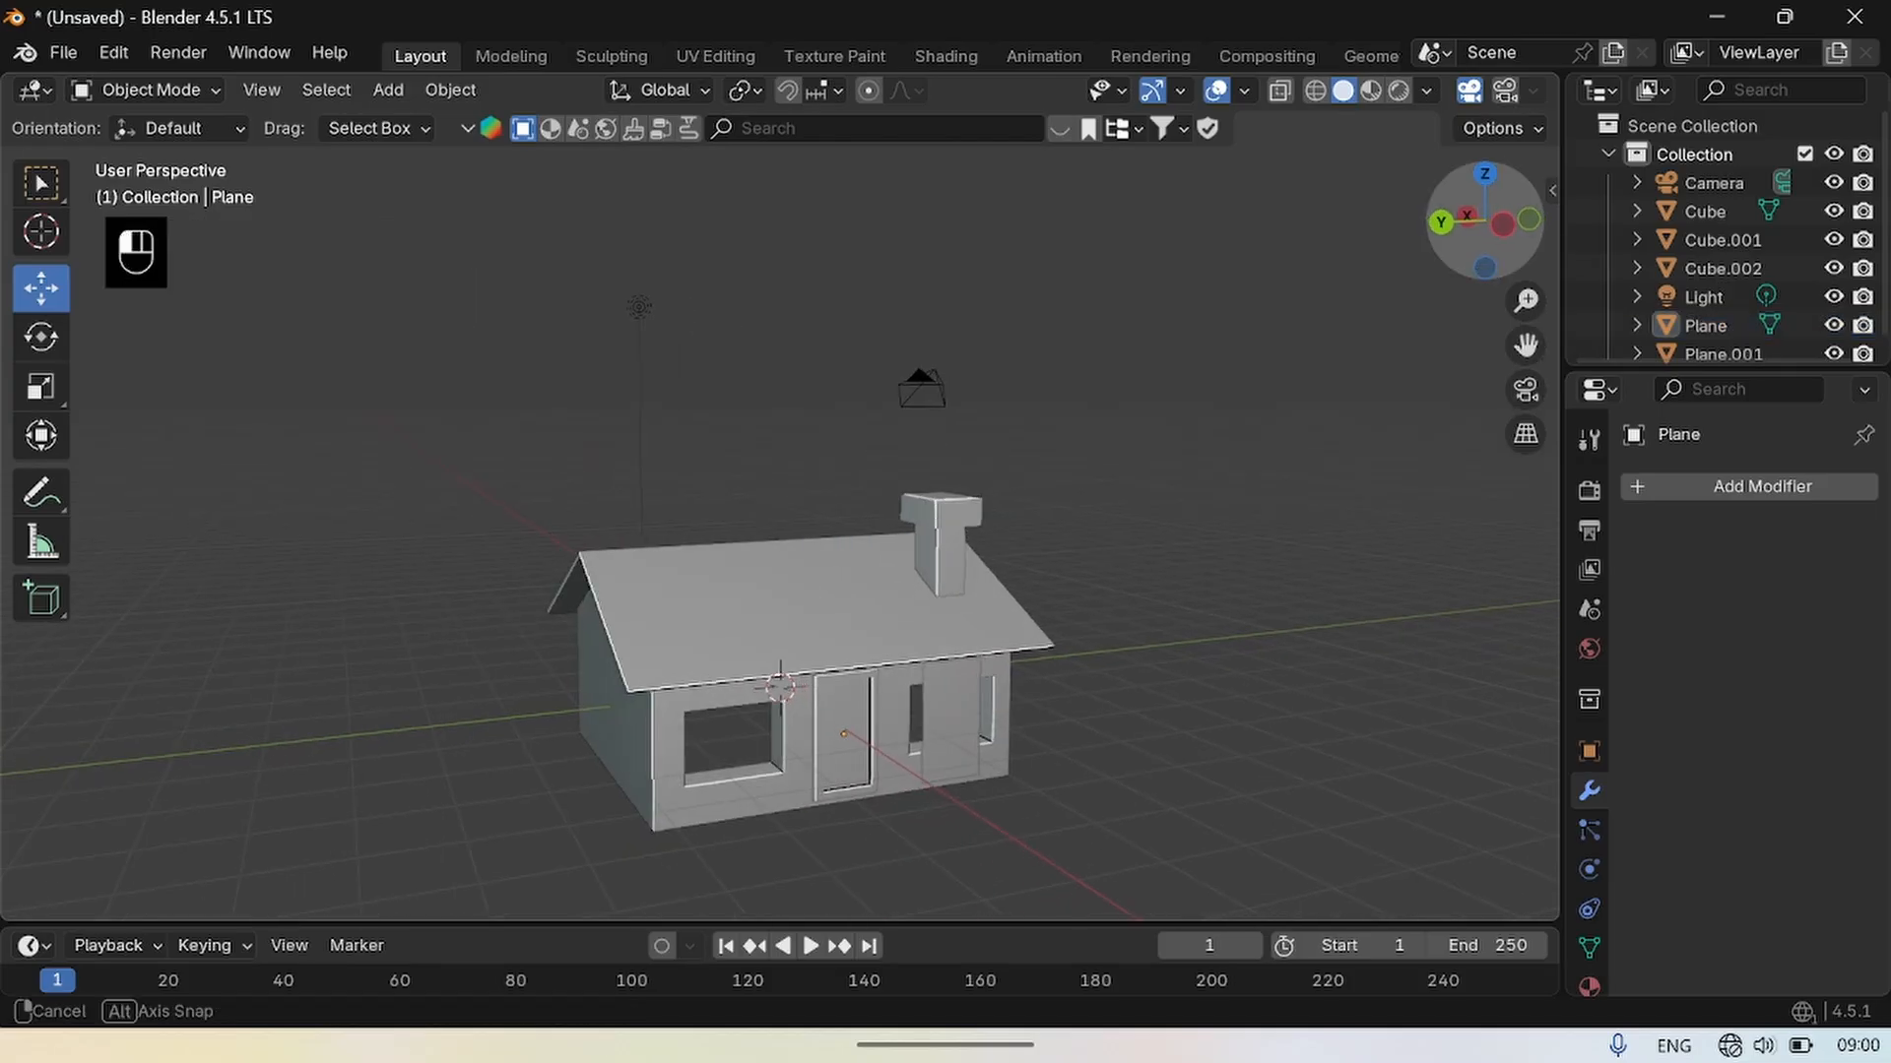
left_click(848, 732)
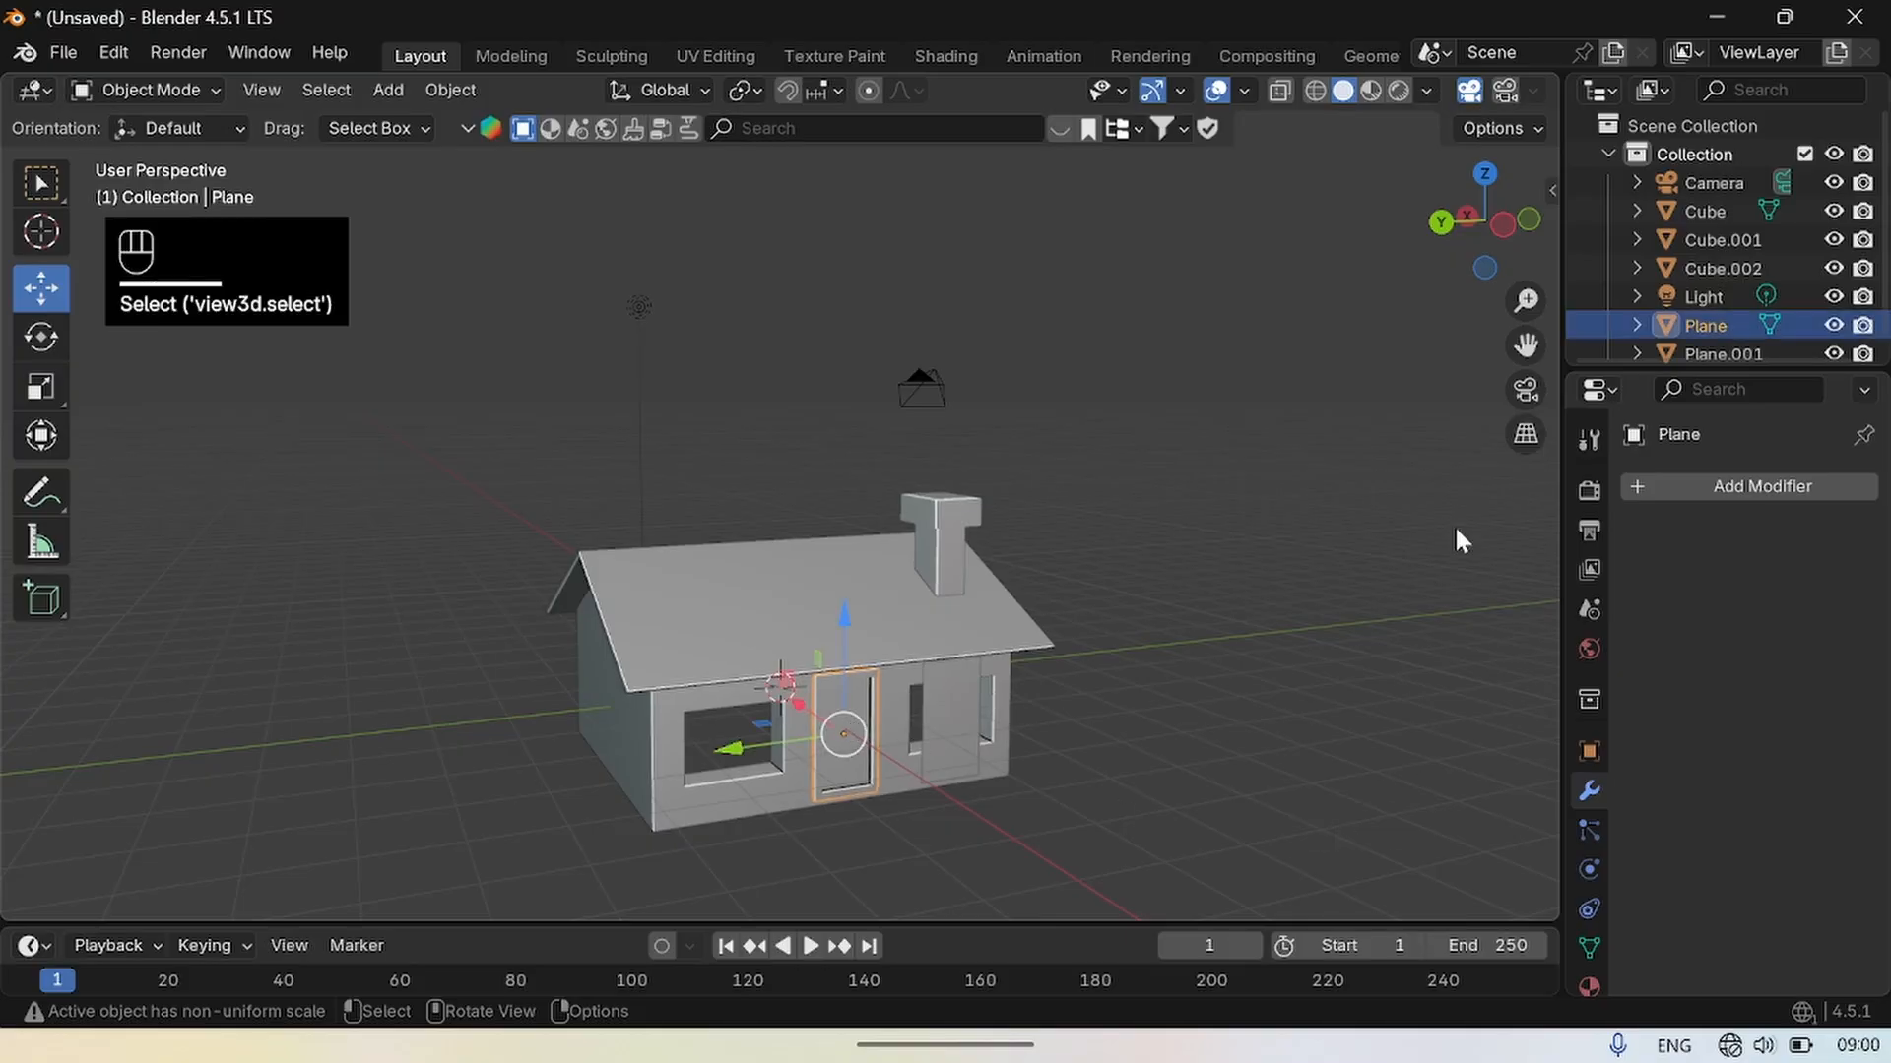
mouse_move(1479, 268)
left_mouse_down()
mouse_move(1492, 335)
mouse_move(1519, 282)
mouse_move(1611, 265)
mouse_move(1484, 265)
left_mouse_up()
left_click(807, 731)
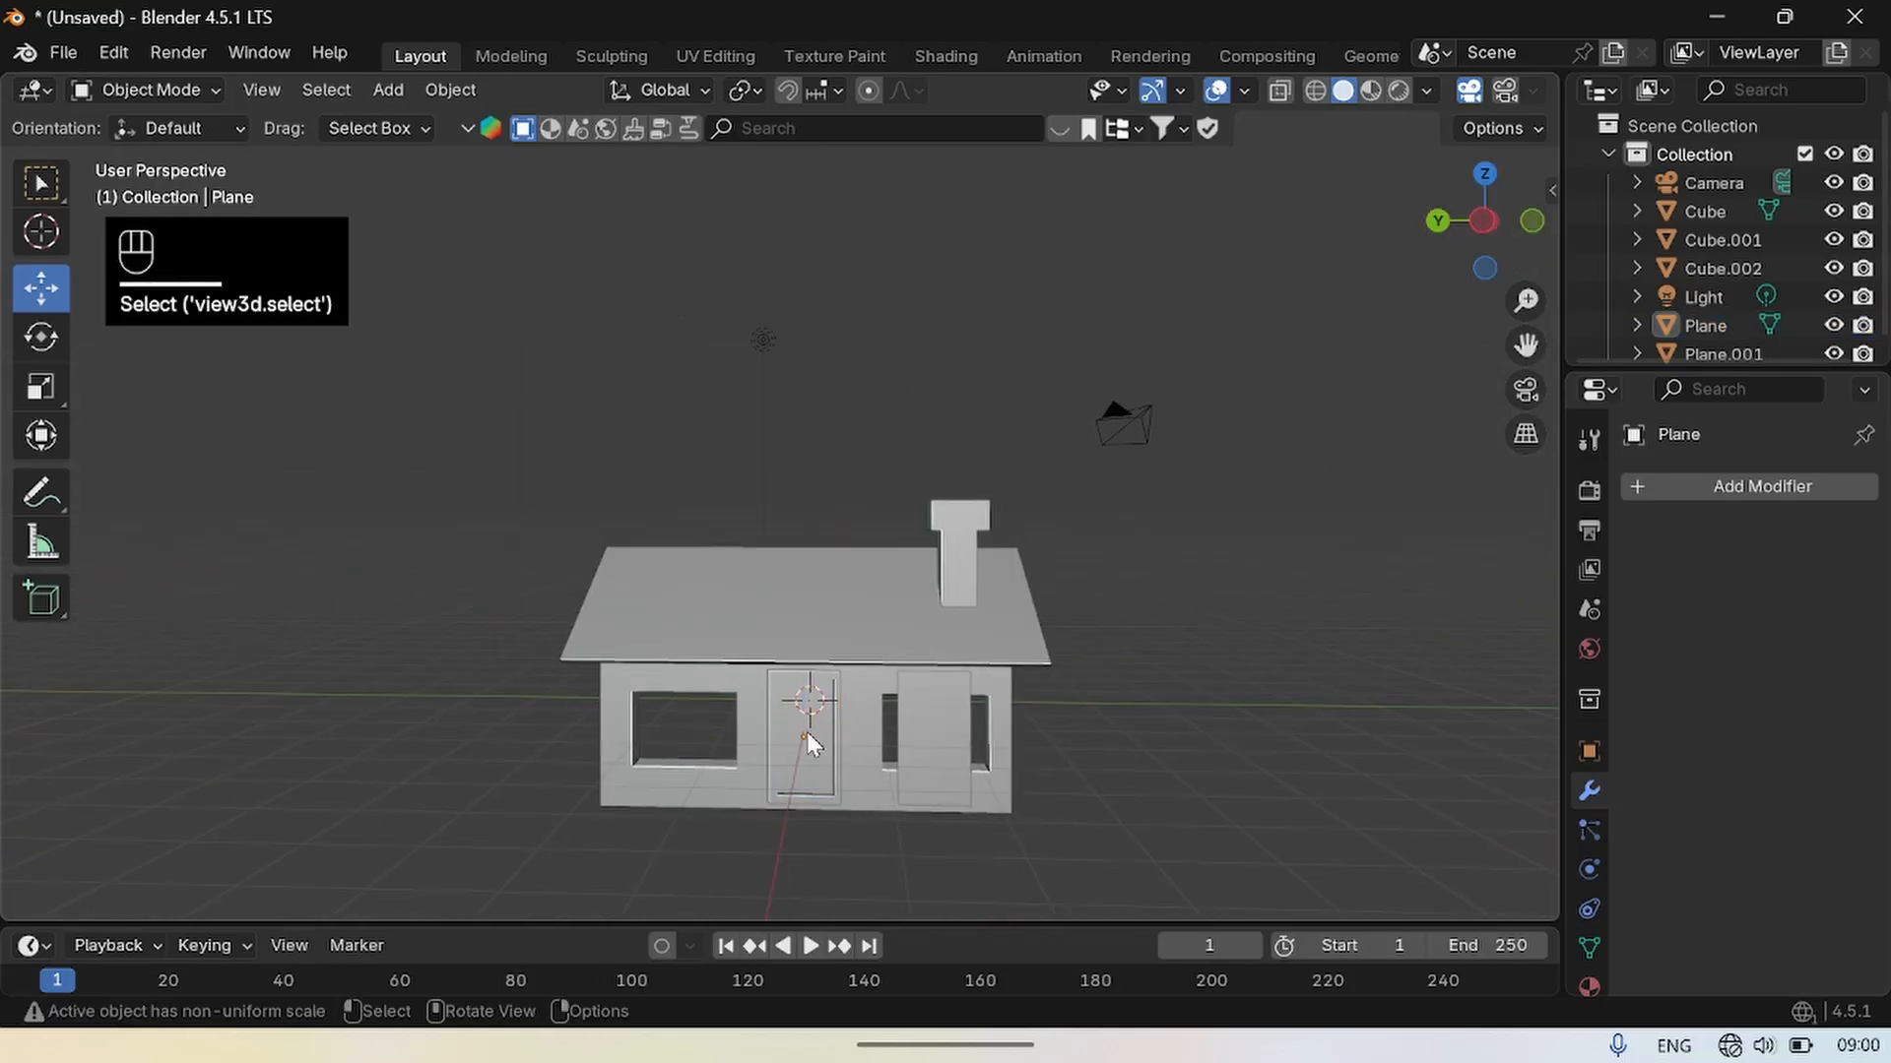
left_click(802, 730)
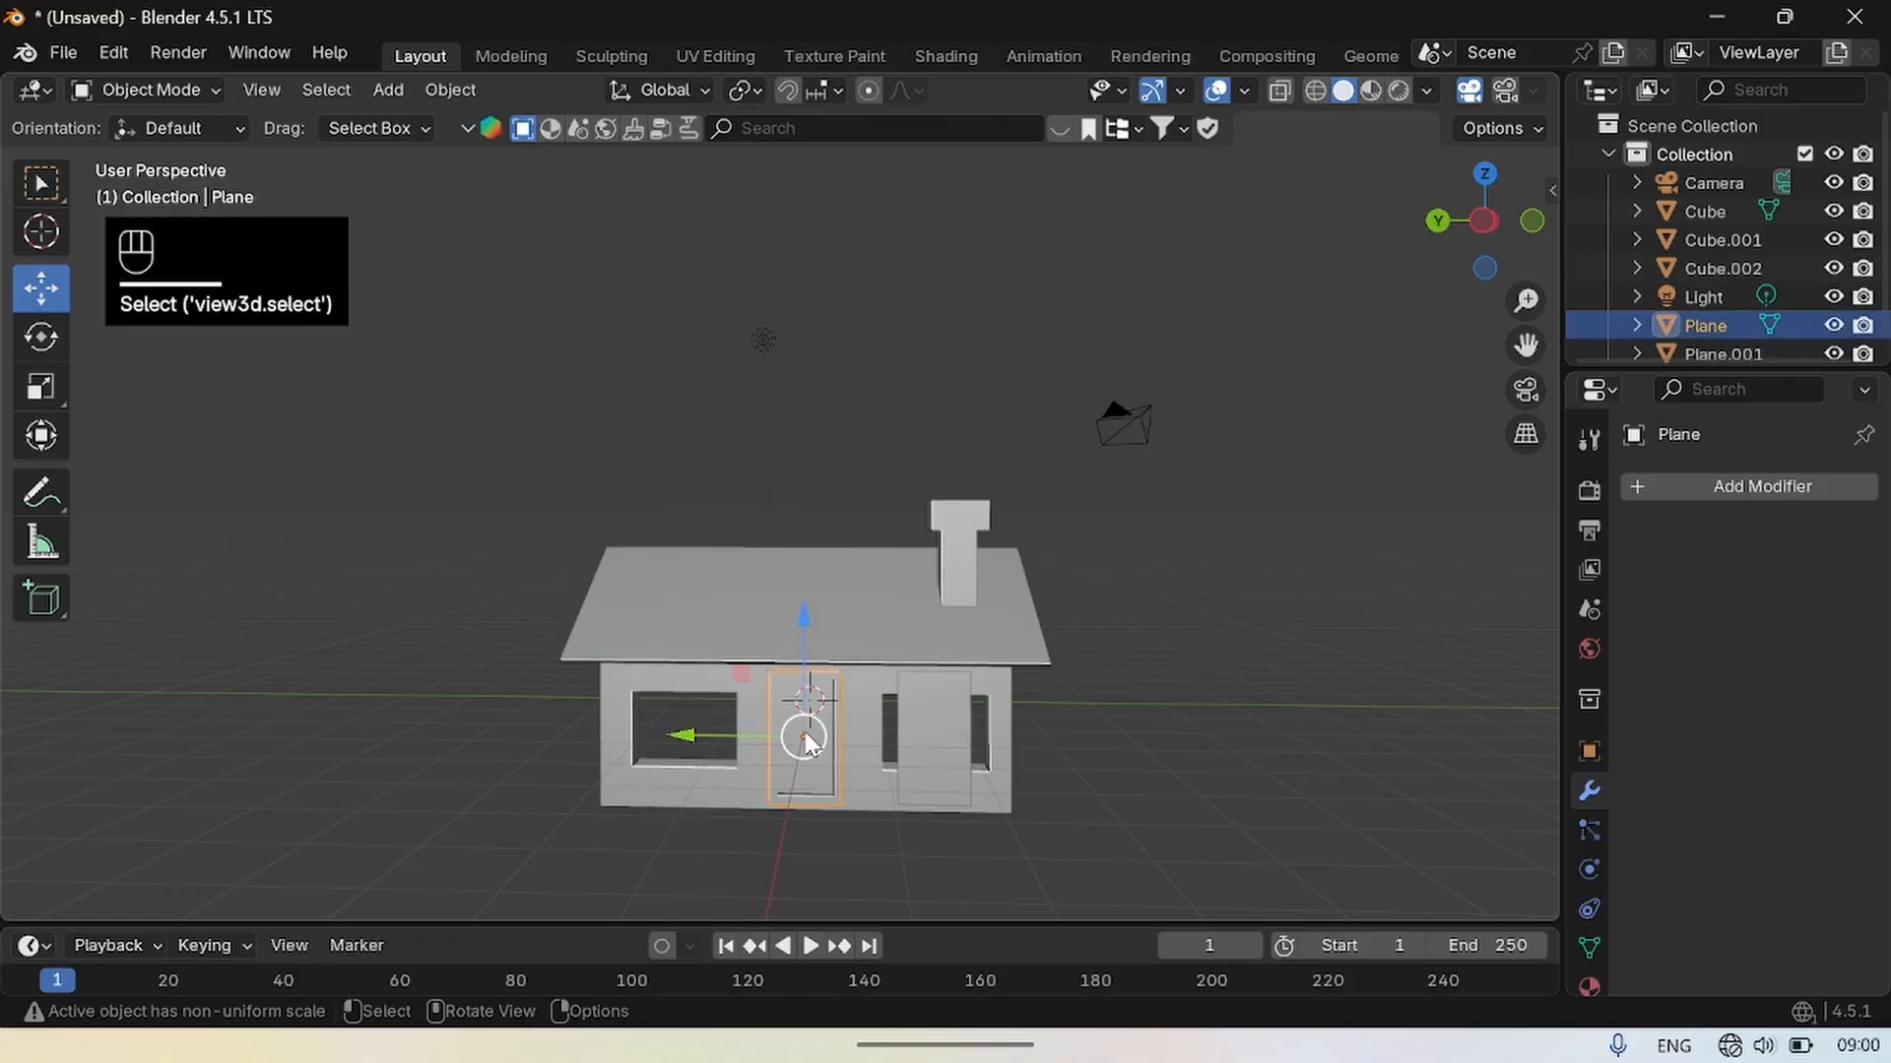
Scale the spare plane to fit the window opening below the chimney, using factors 1.392 along Y and 0.930 along Z.
left_click(939, 756)
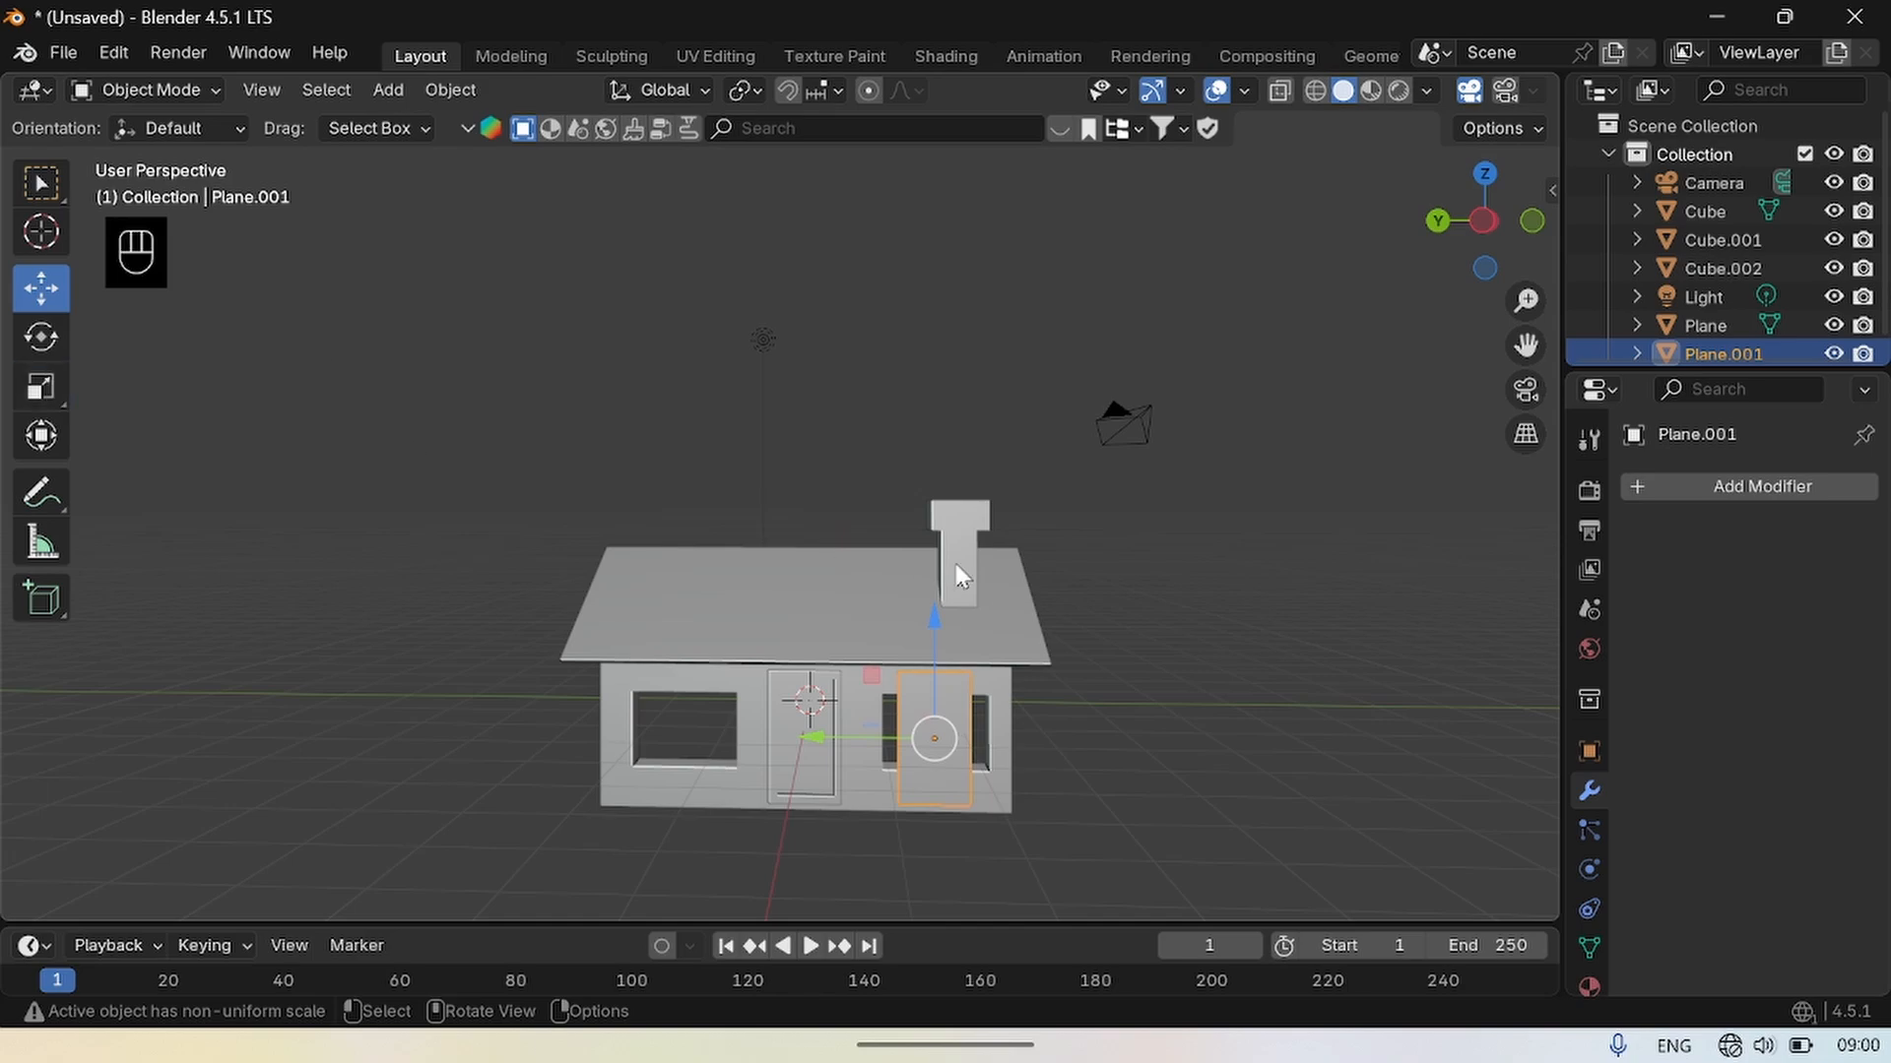
left_click_drag(941, 620, 936, 670)
left_click(42, 382)
left_click_drag(819, 737, 774, 736)
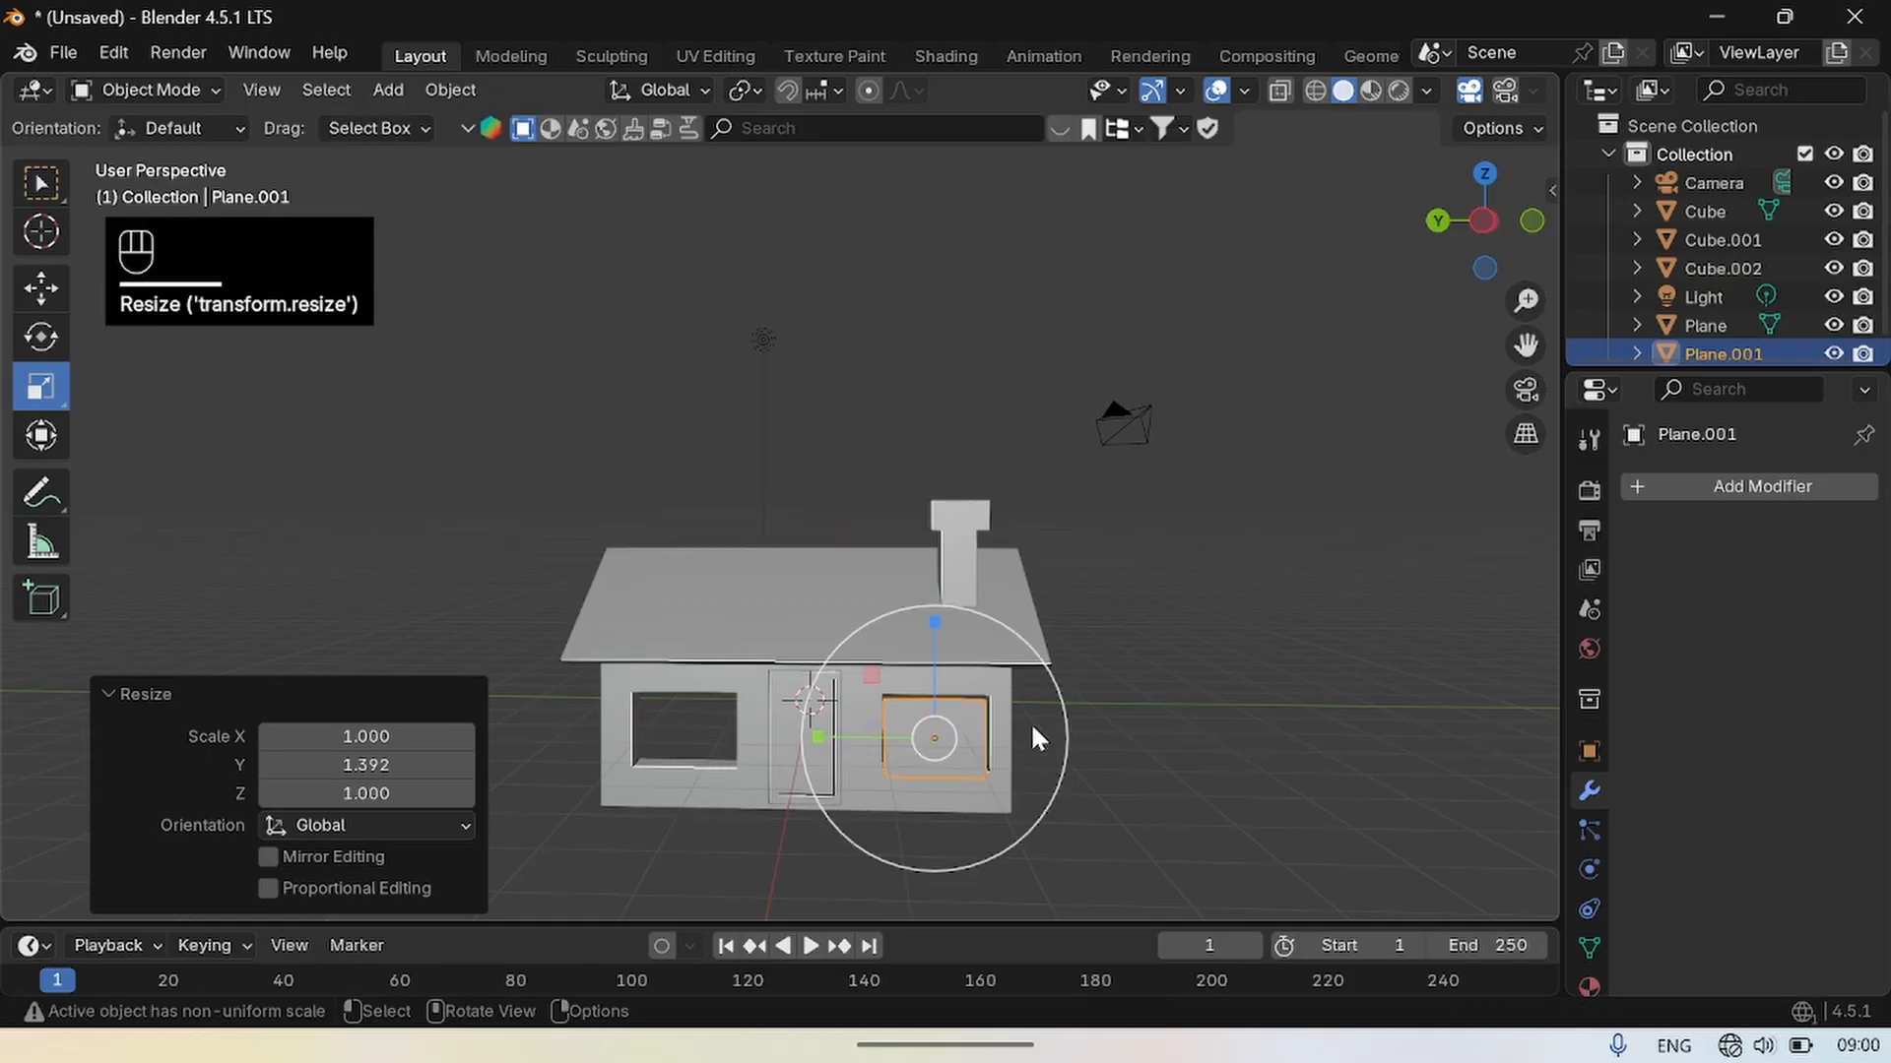
left_click_drag(939, 635, 947, 784)
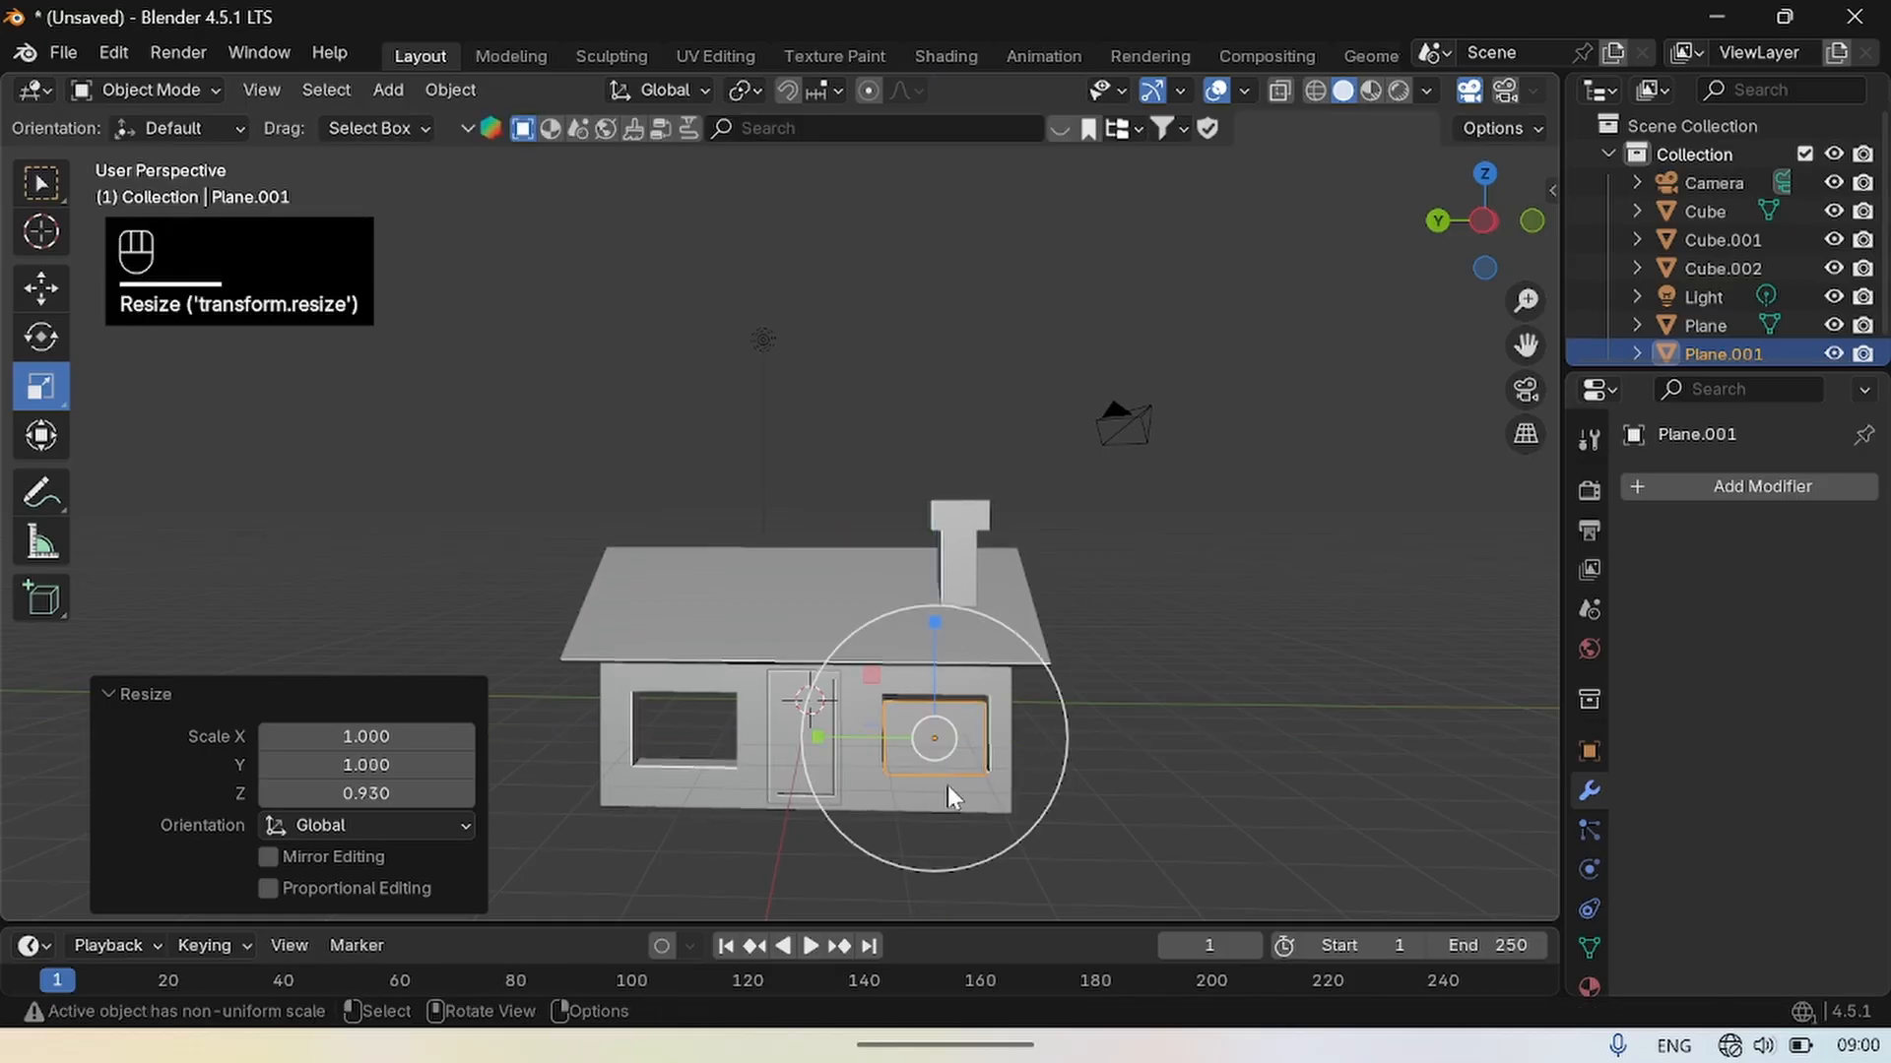
left_click(939, 755)
key("BackSpace")
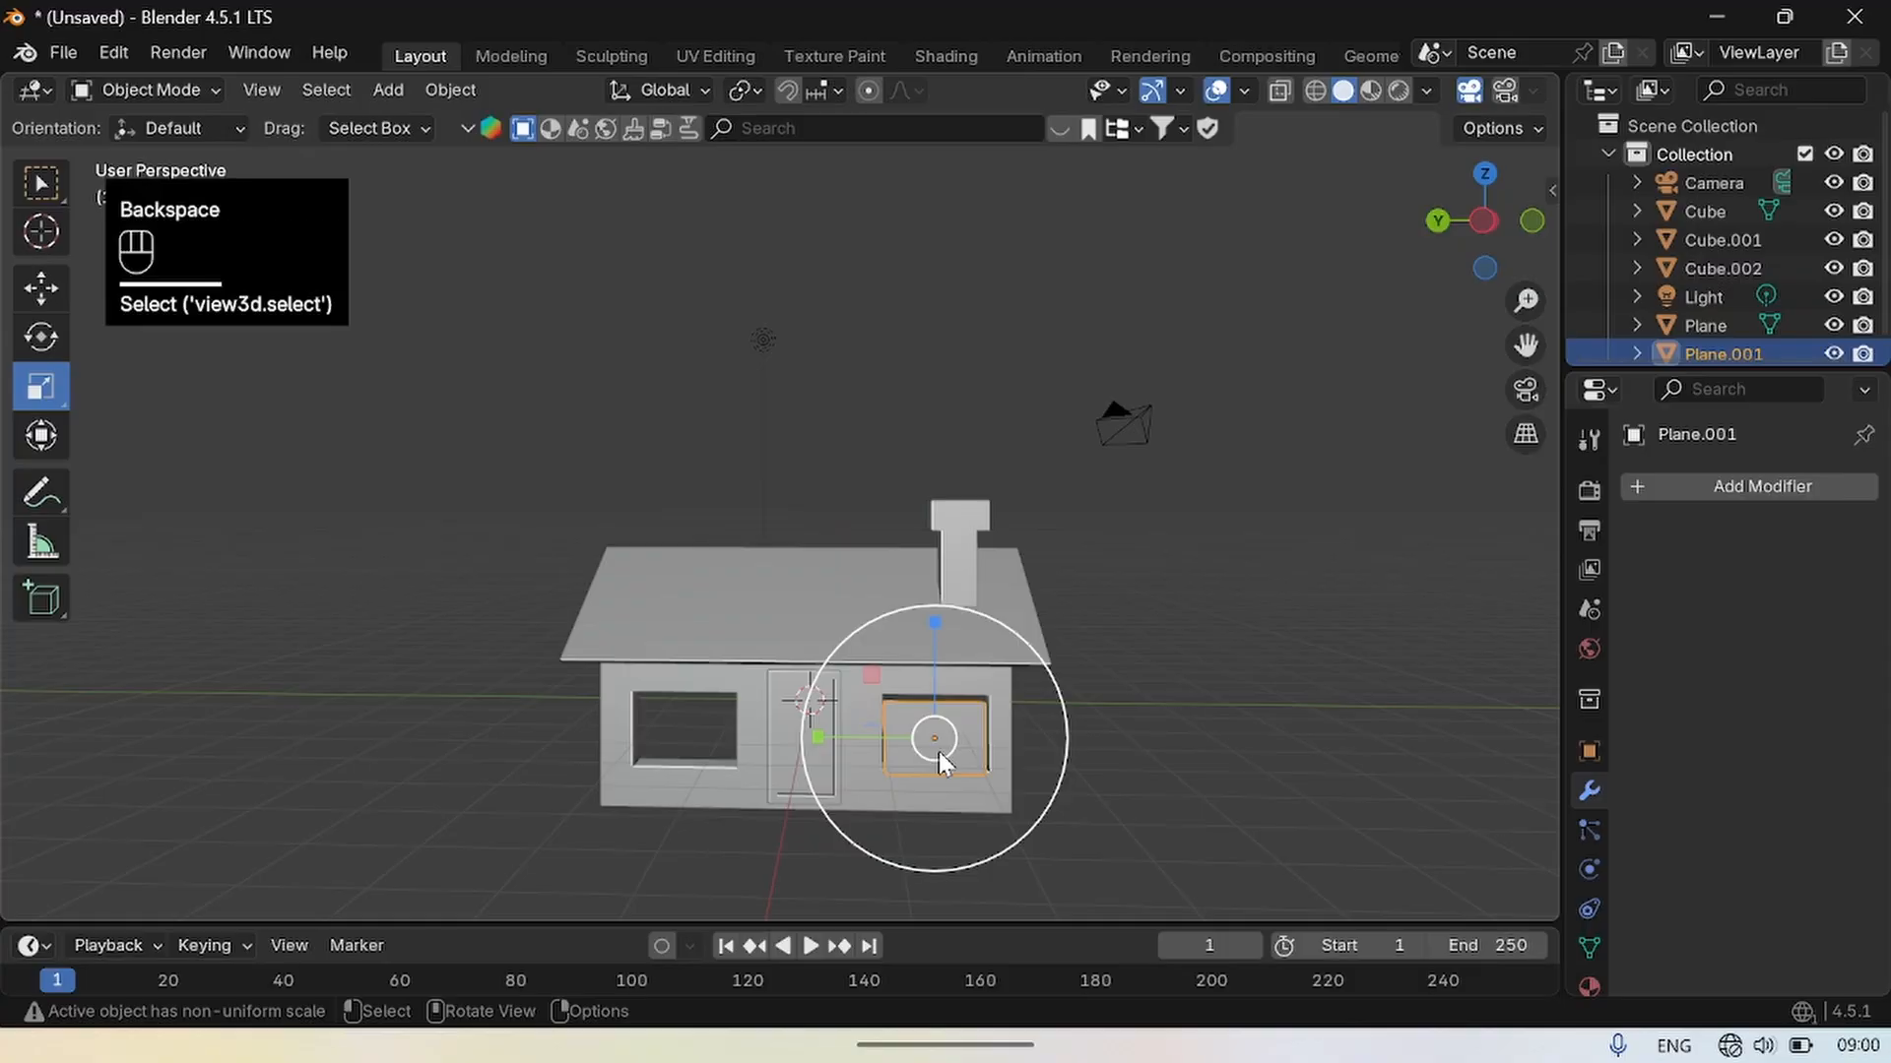
left_click(1083, 680)
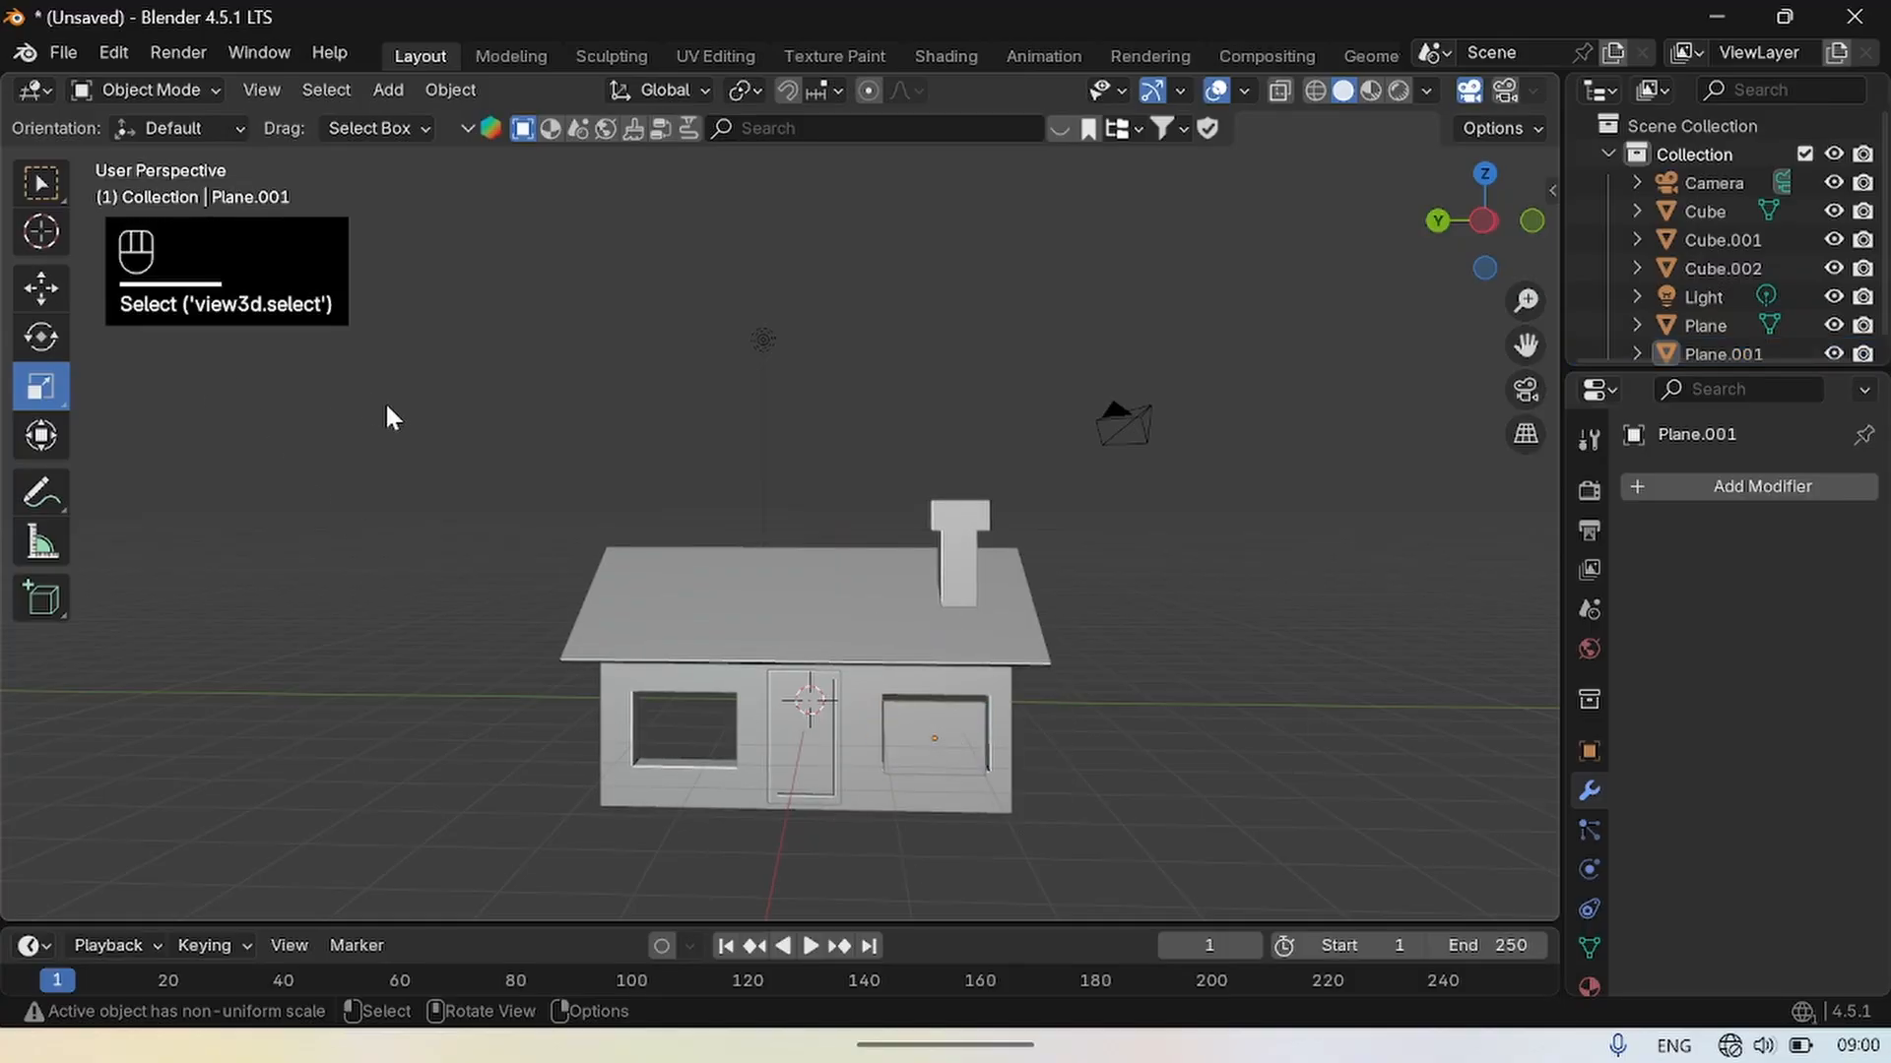
left_click(927, 715)
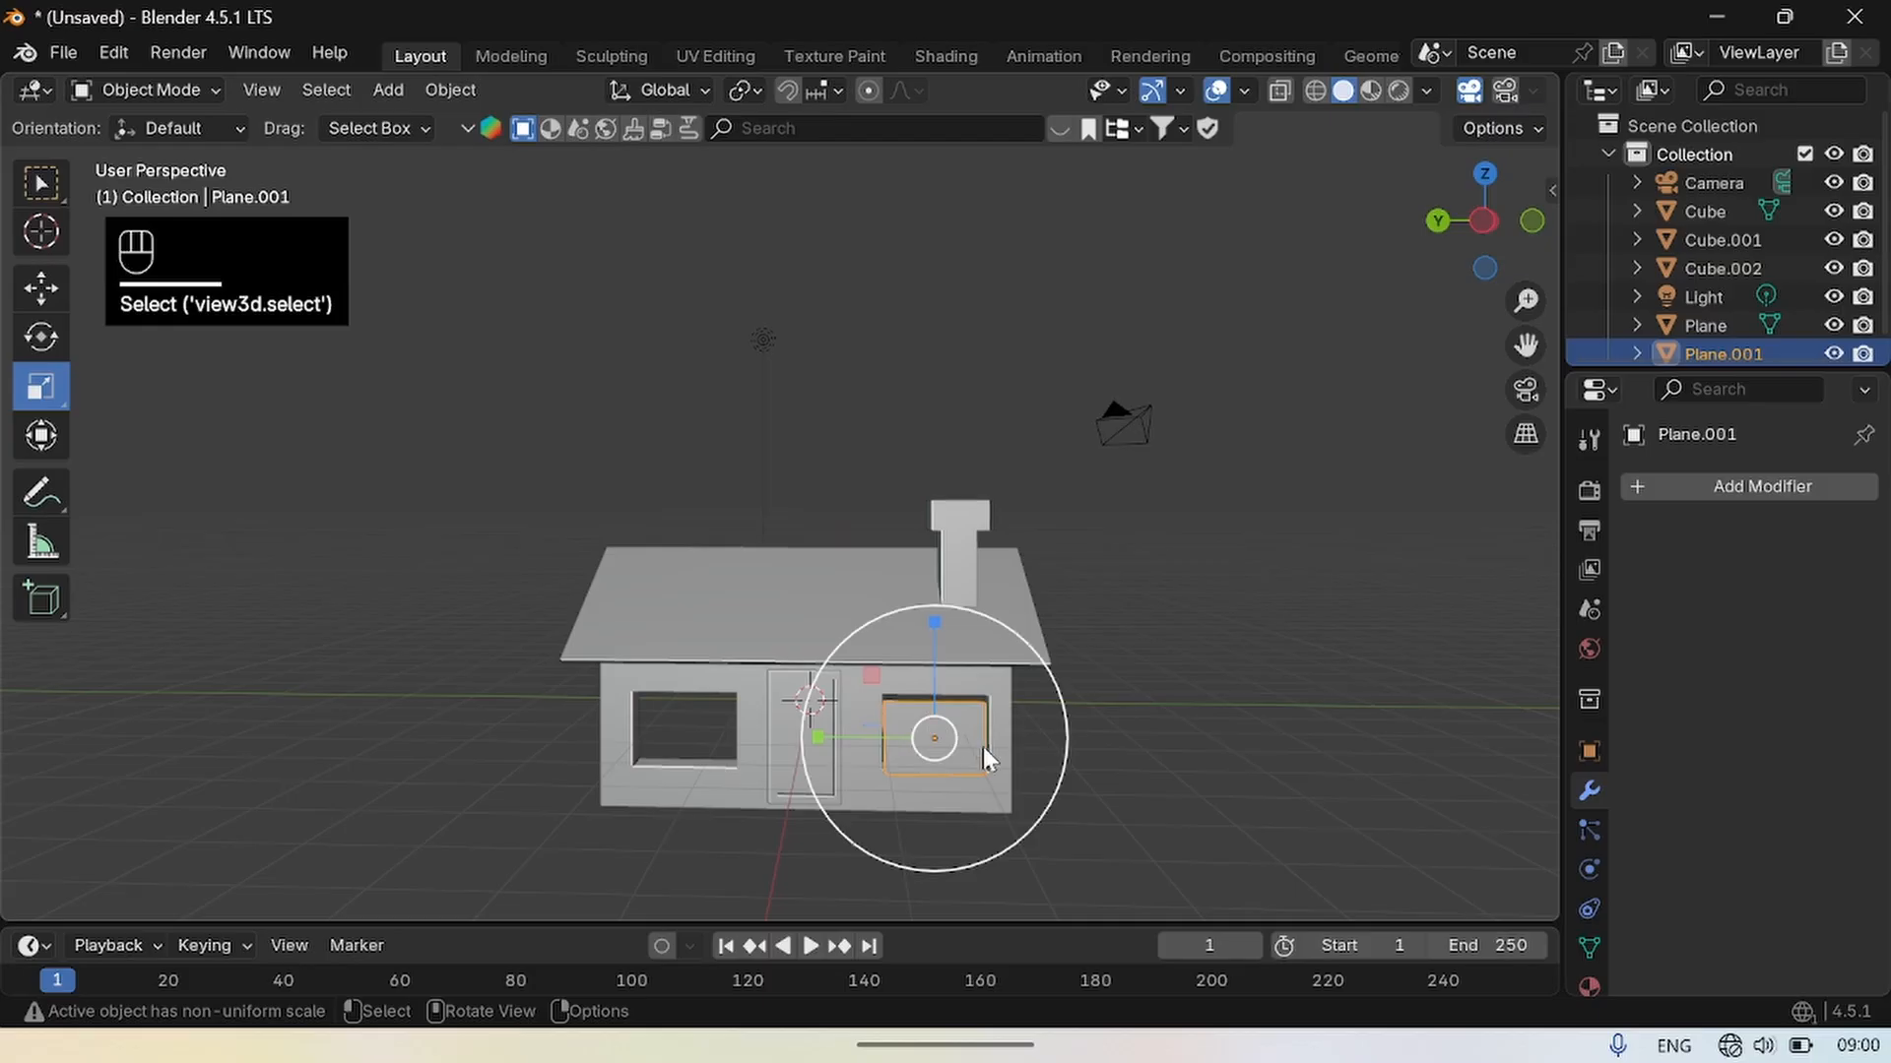
key("Delete")
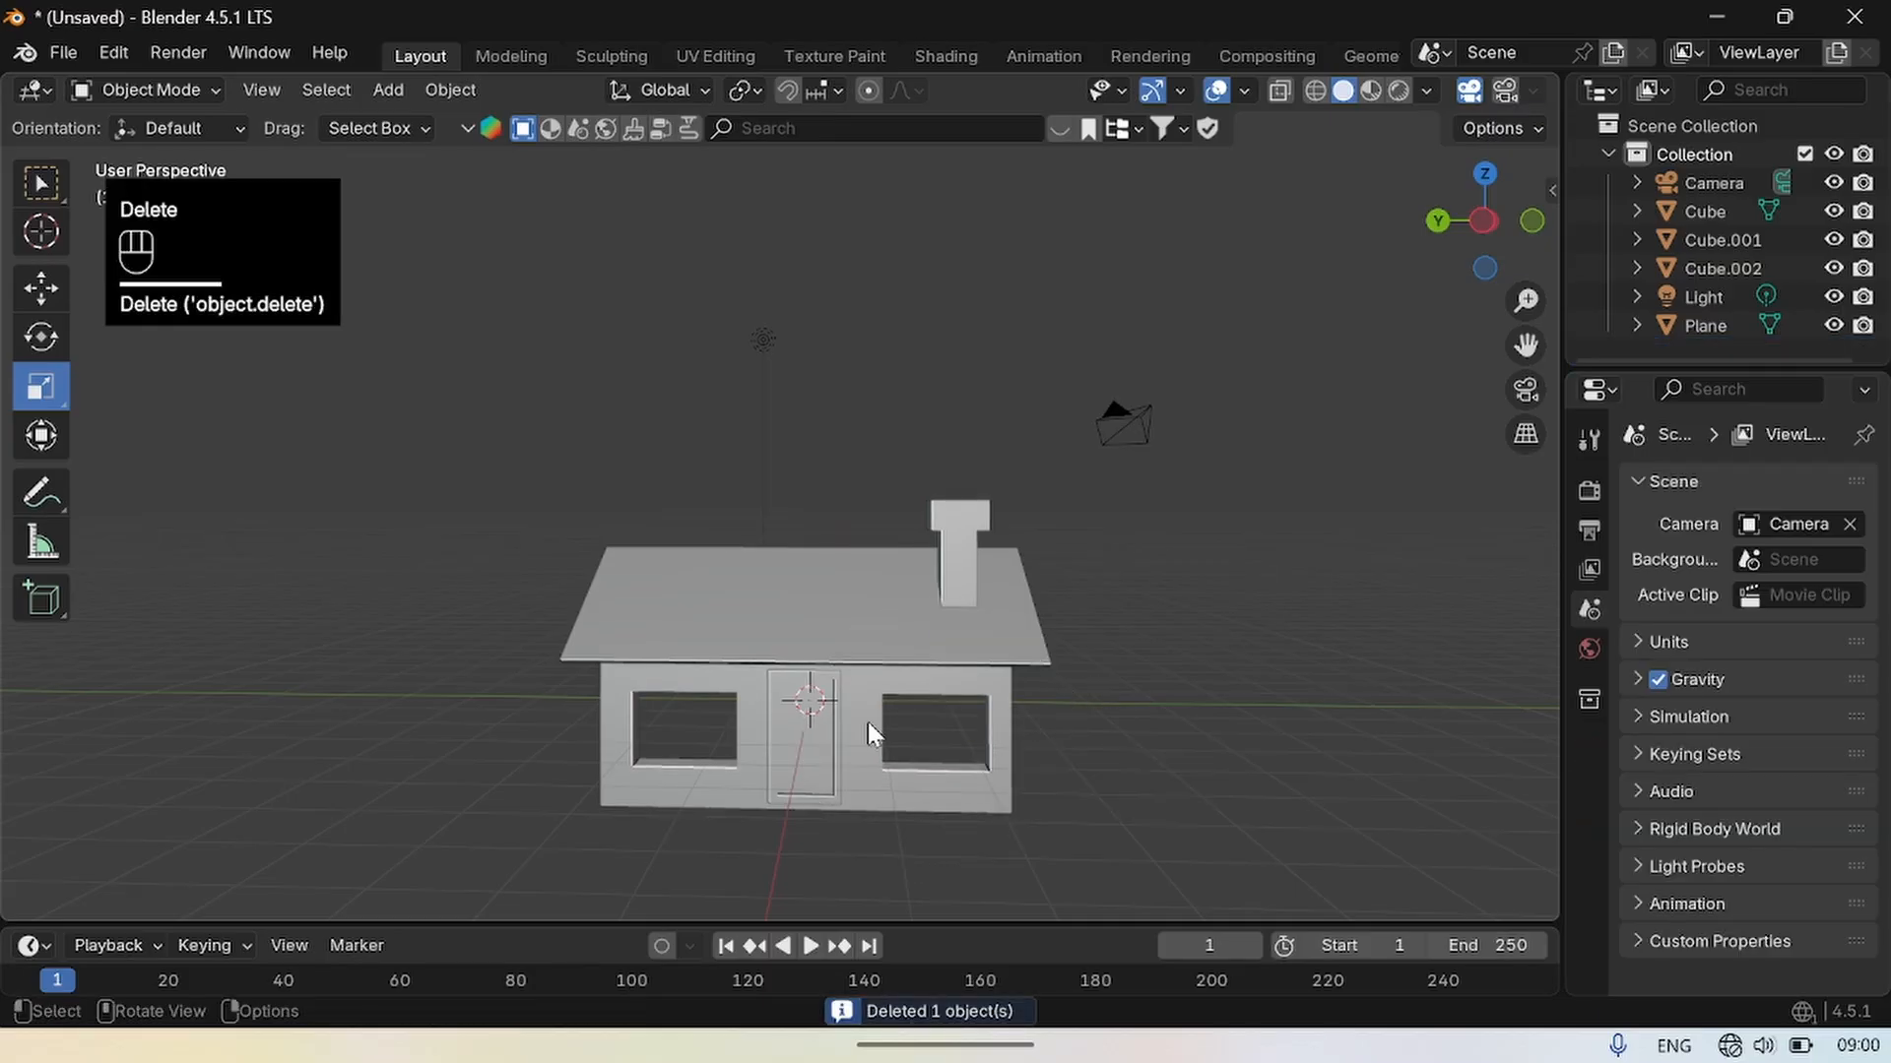
left_click(390, 90)
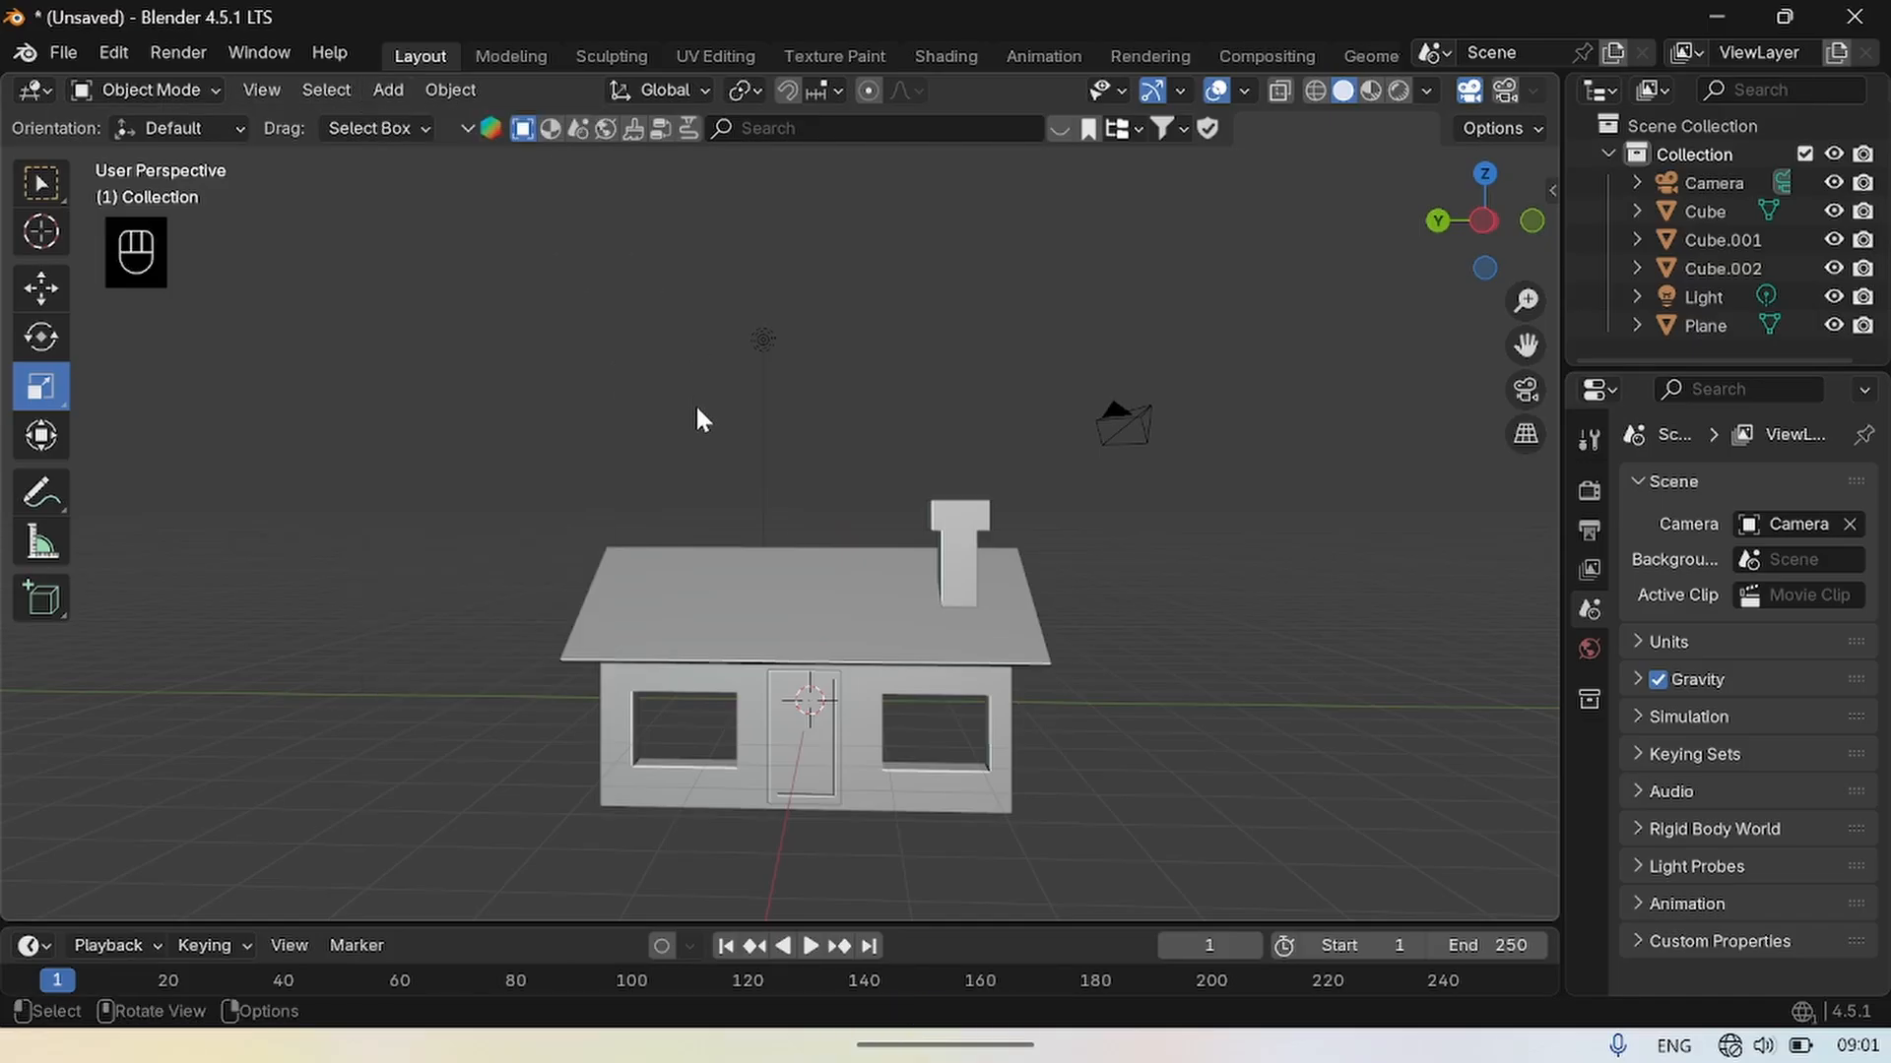
key("ctrl+z")
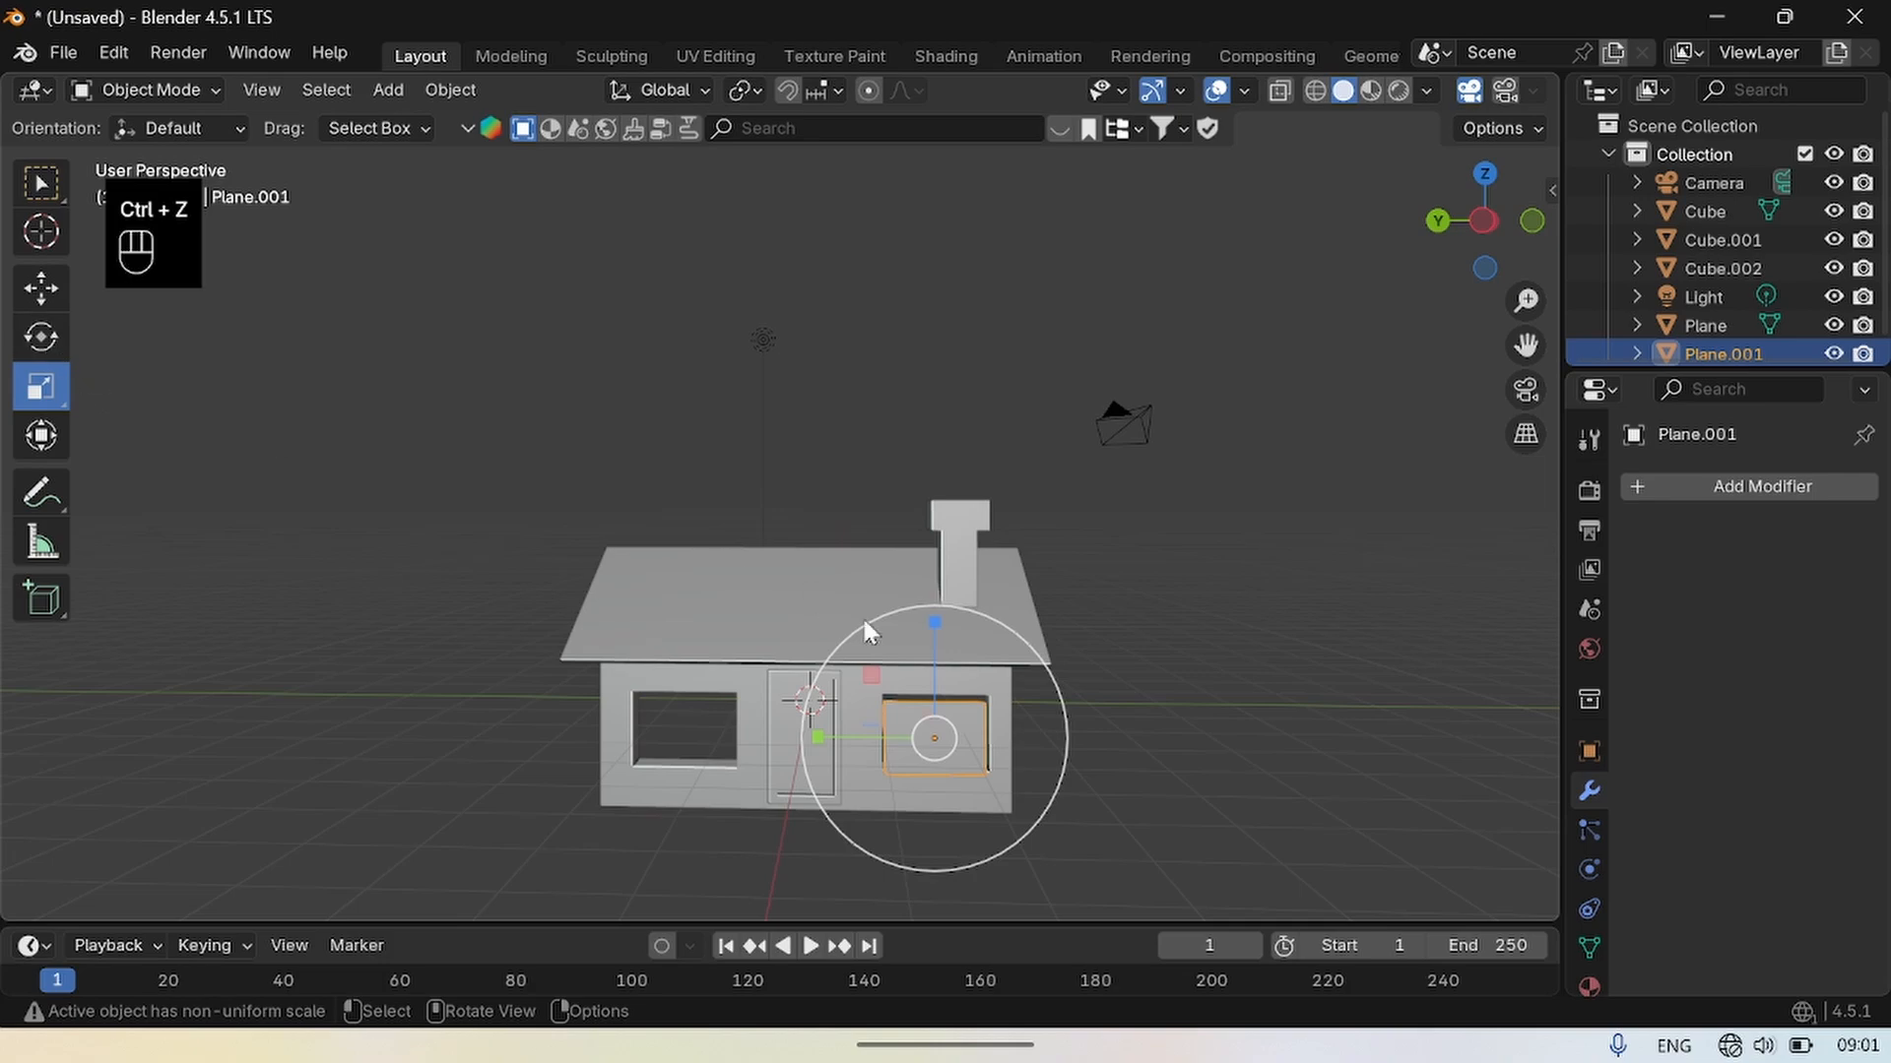
Flatten the window plane along Z into a thin horizontal bar, and duplicate it rotated 90° as a crossing vertical bar.
left_click_drag(933, 623, 933, 729)
key("shift+d")
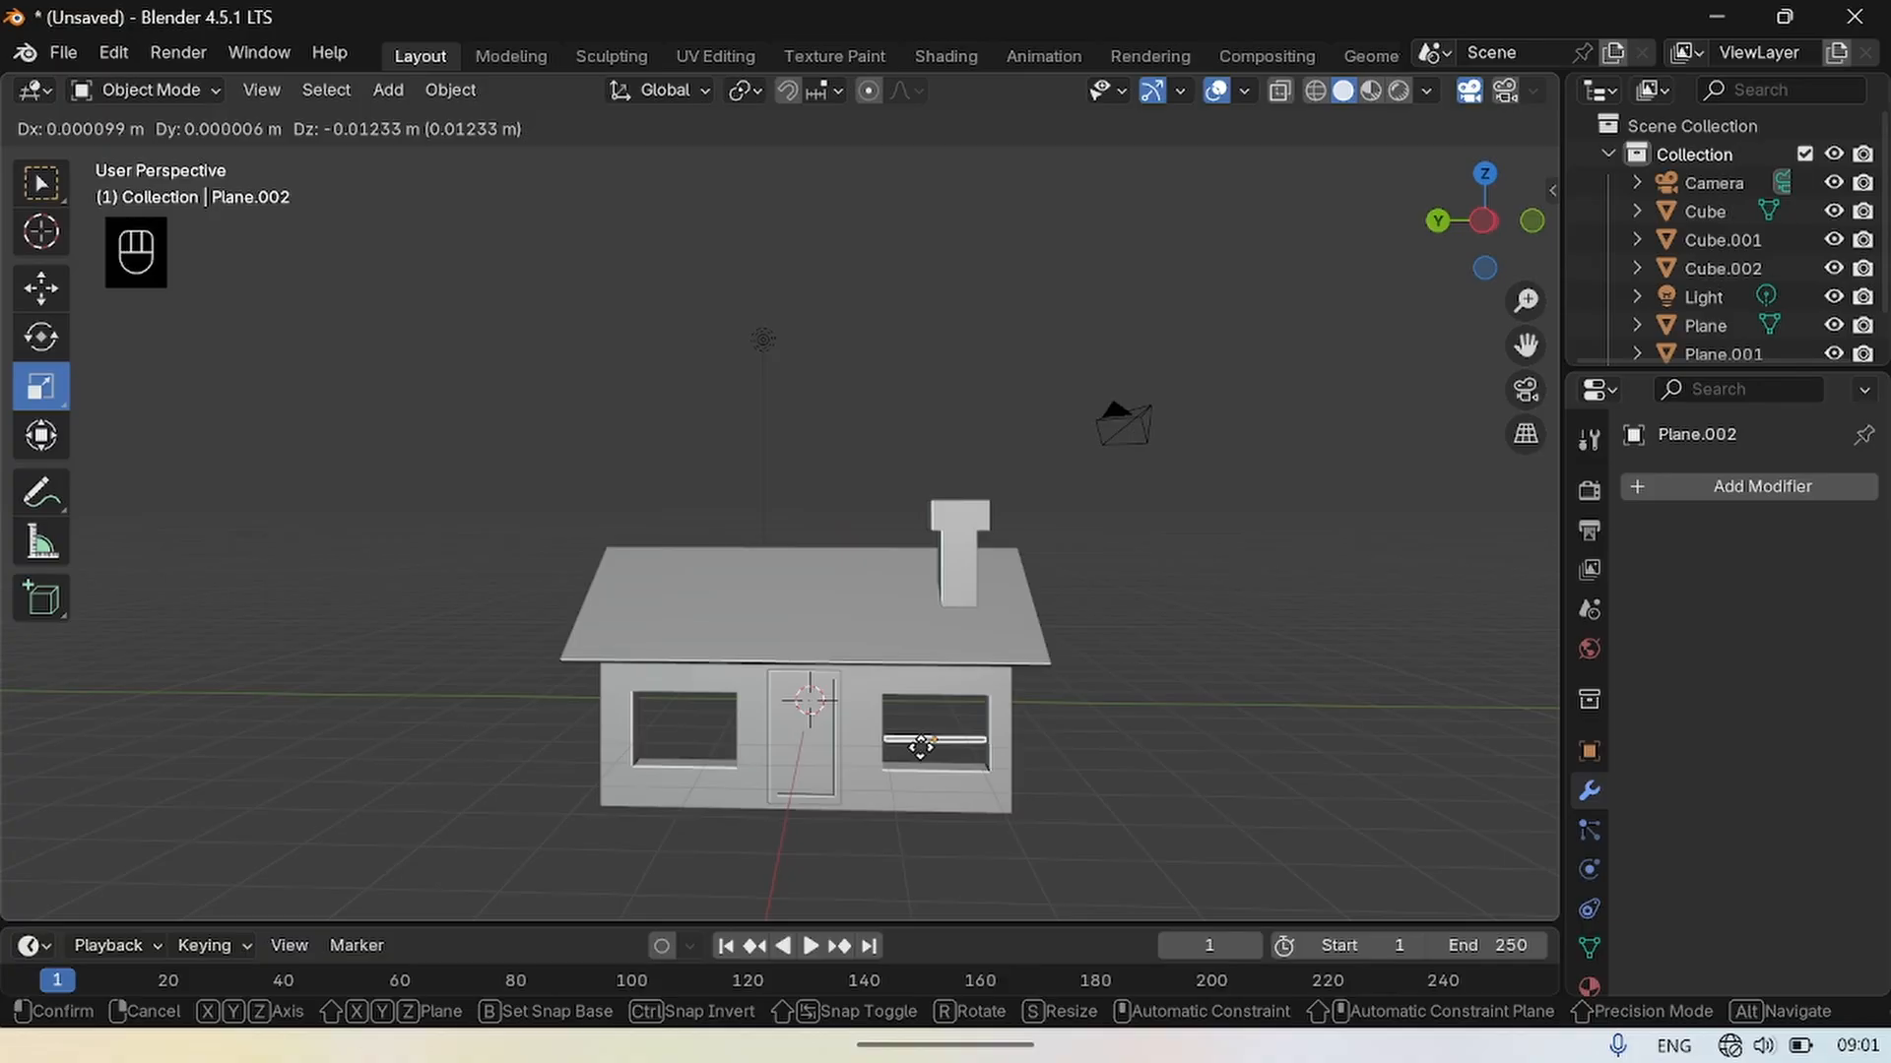
type("r")
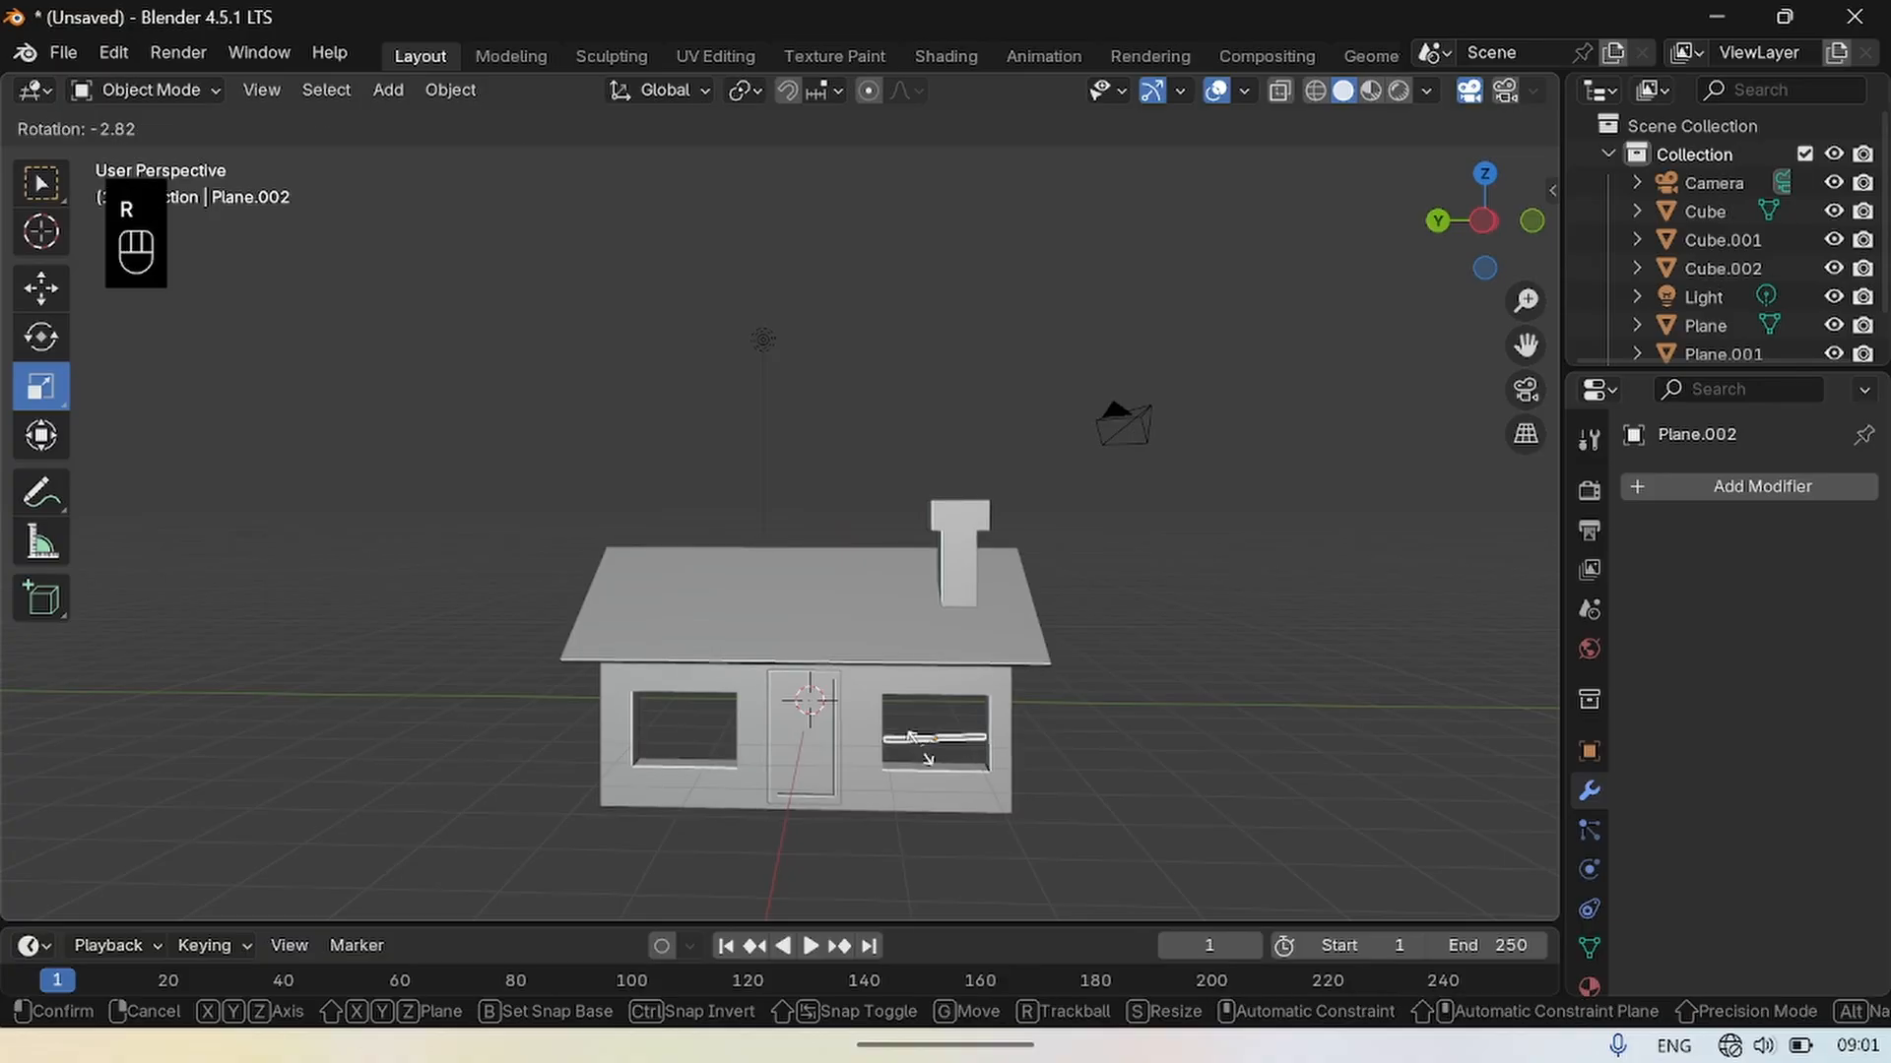
type("90")
key("Return")
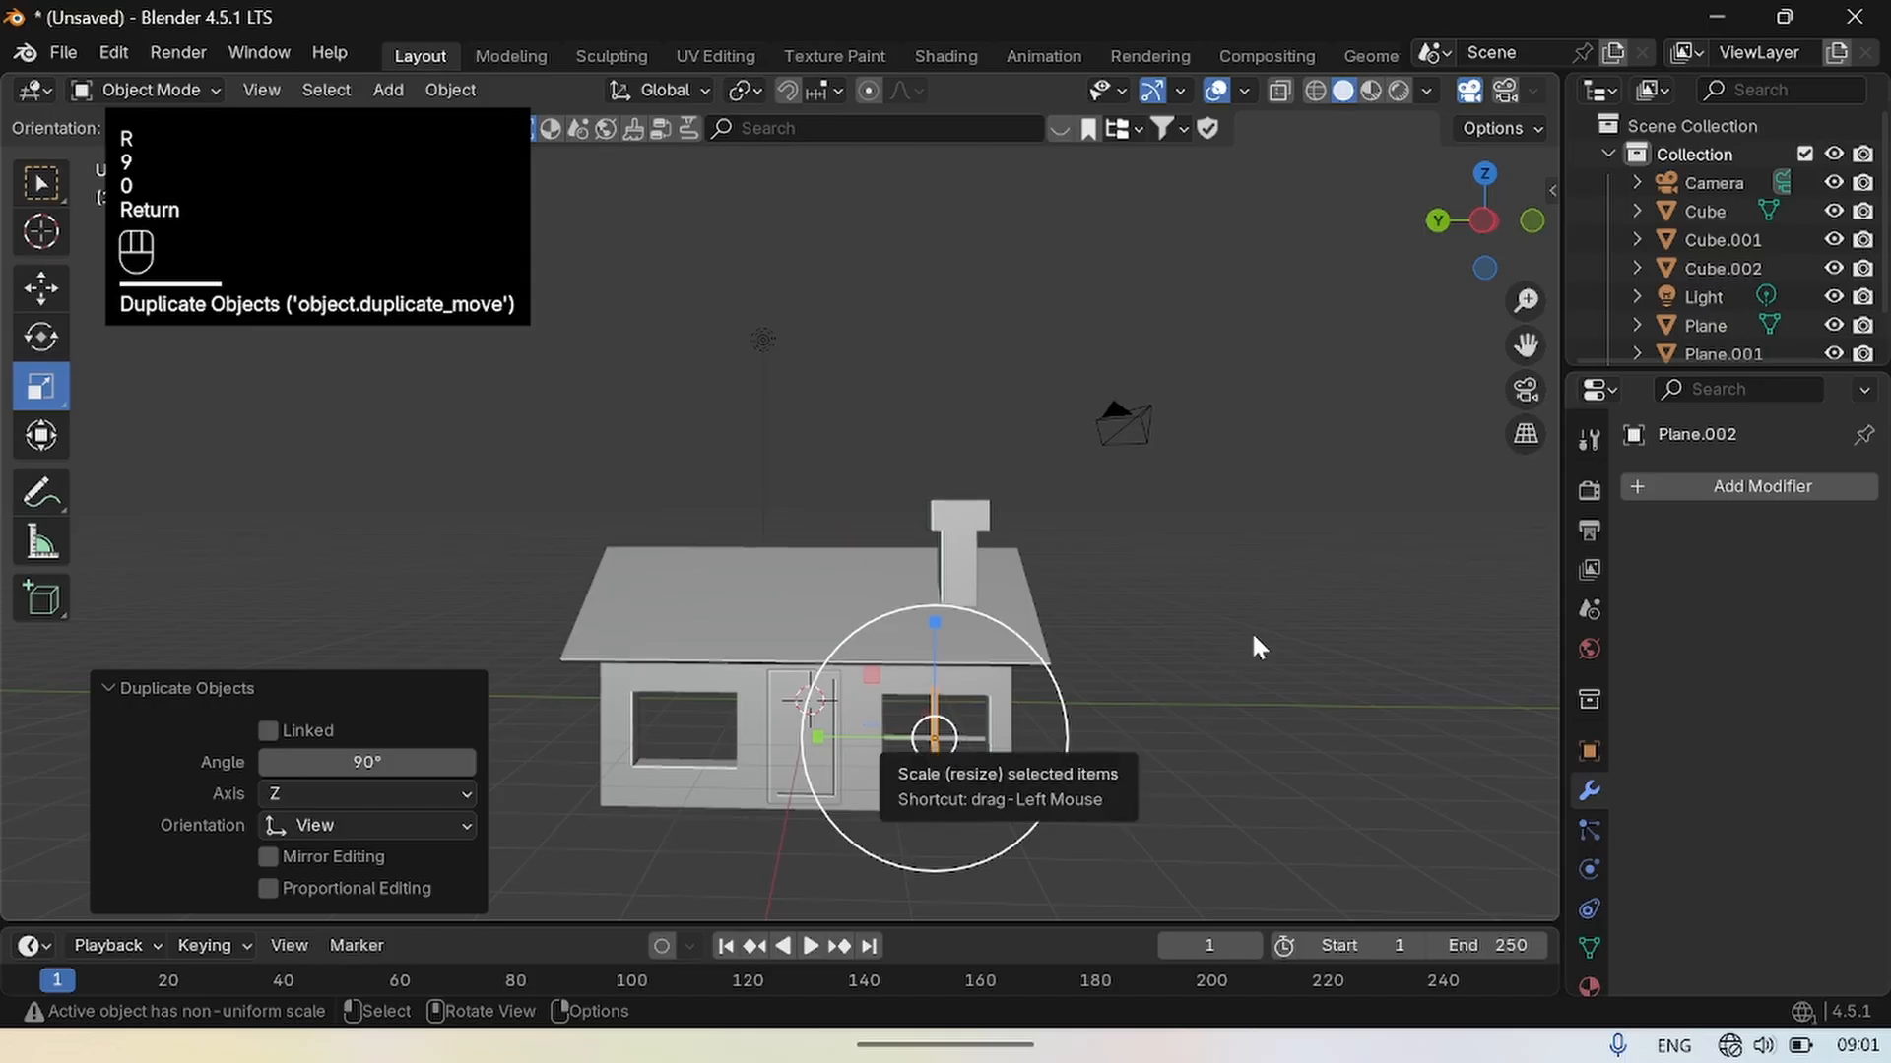
left_click(1012, 759)
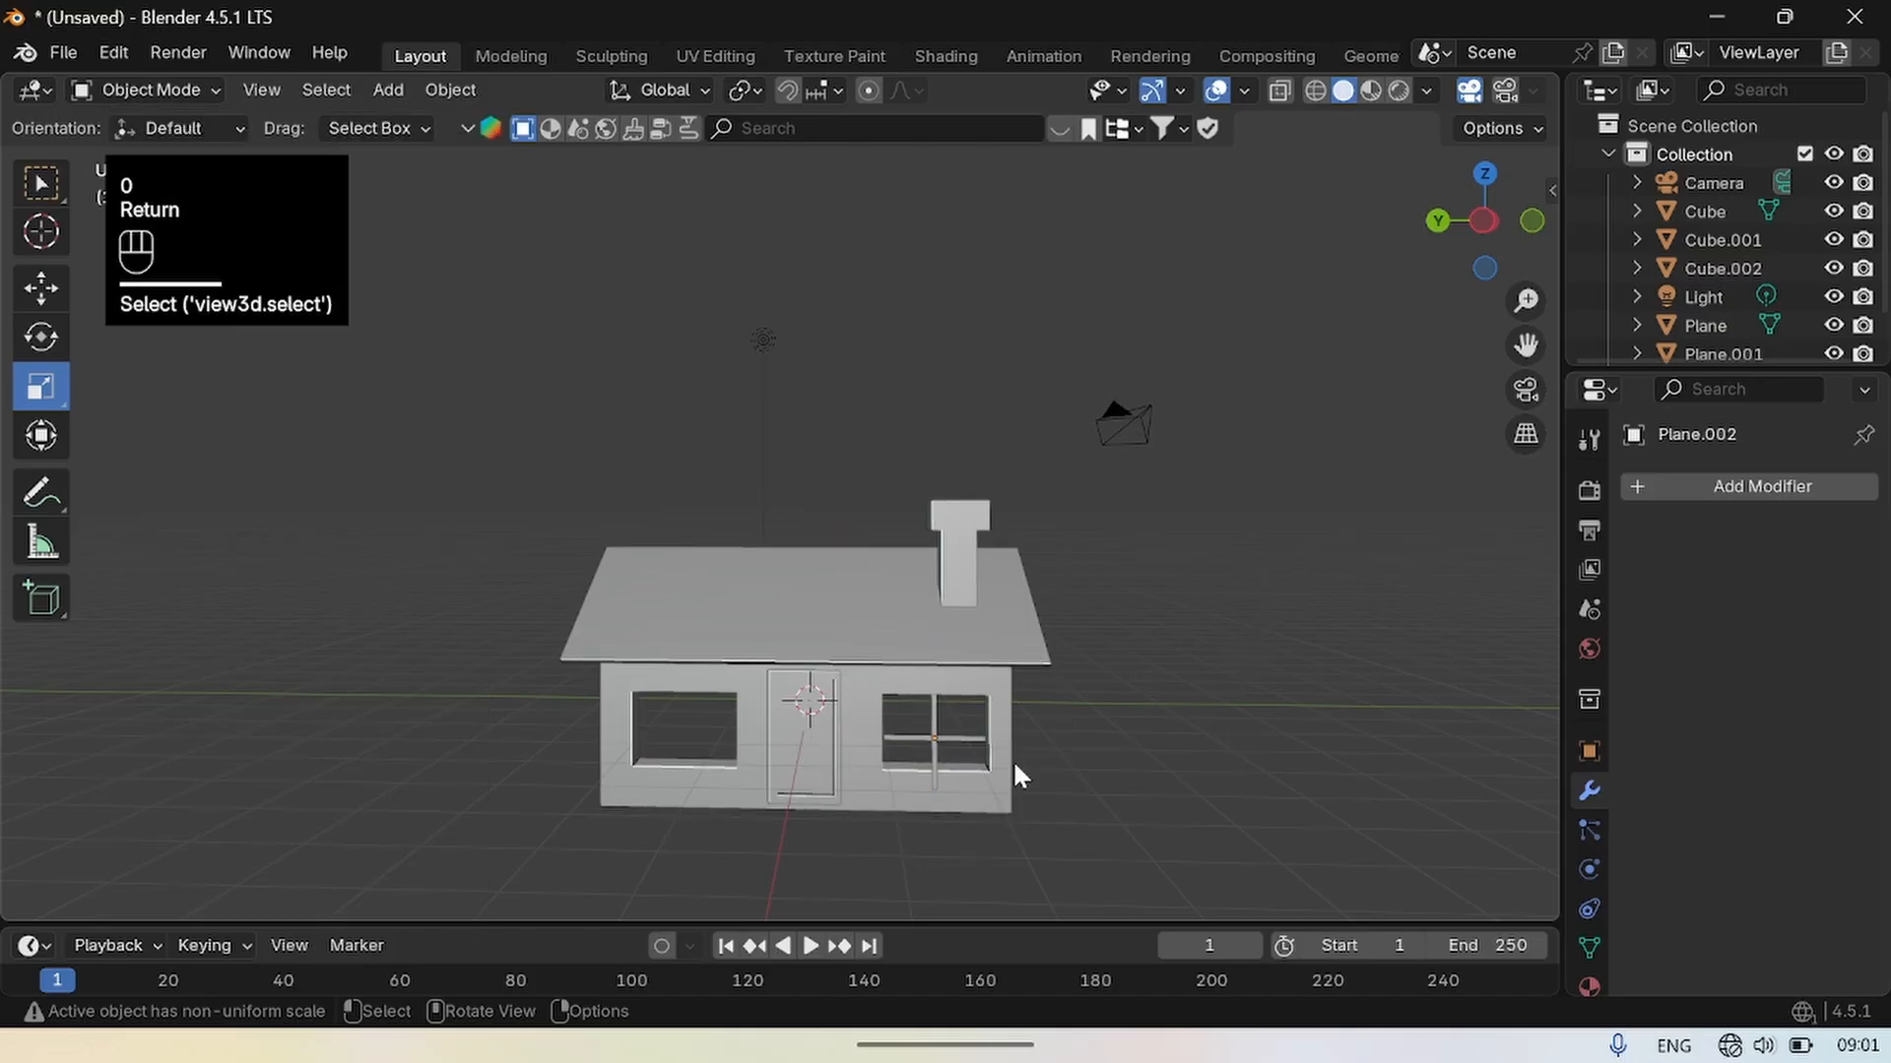
Shorten the vertical window bar along Z, raise it slightly and rescale its height by 1.085 to span the opening.
left_click(925, 713)
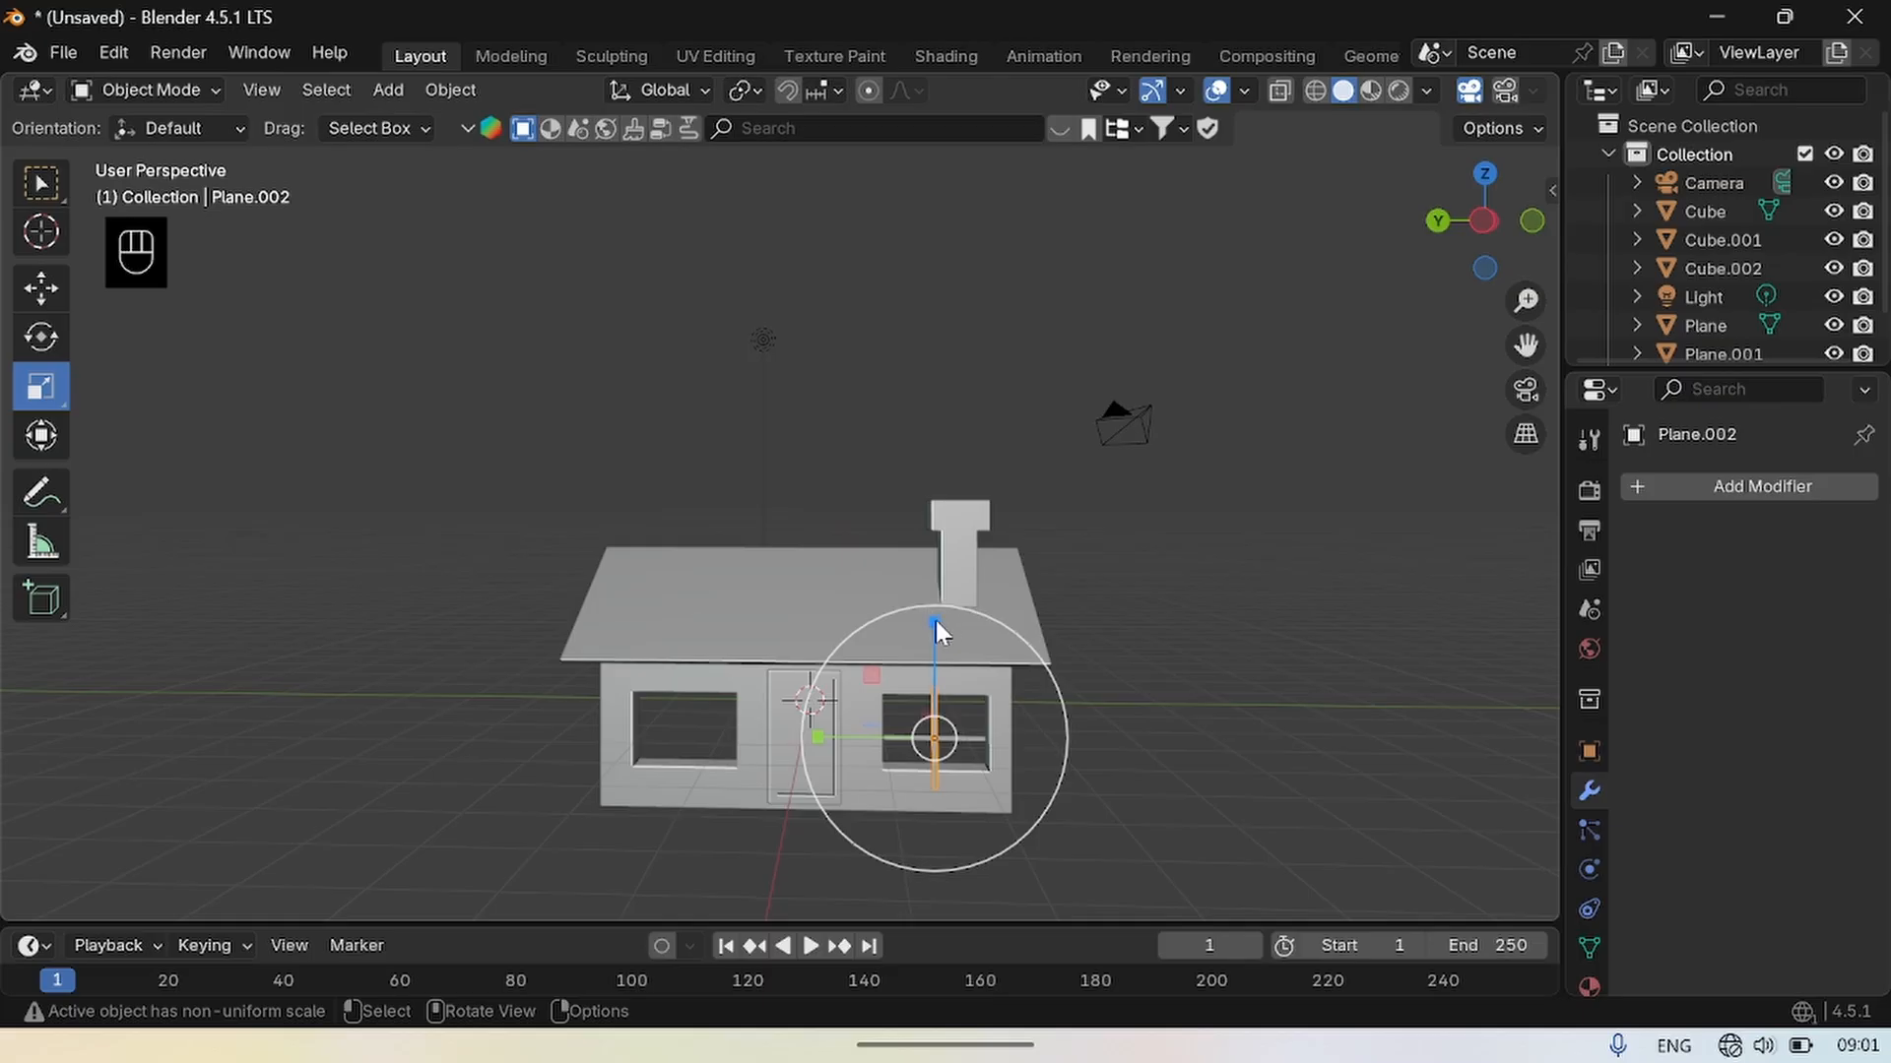
left_click_drag(935, 620, 935, 751)
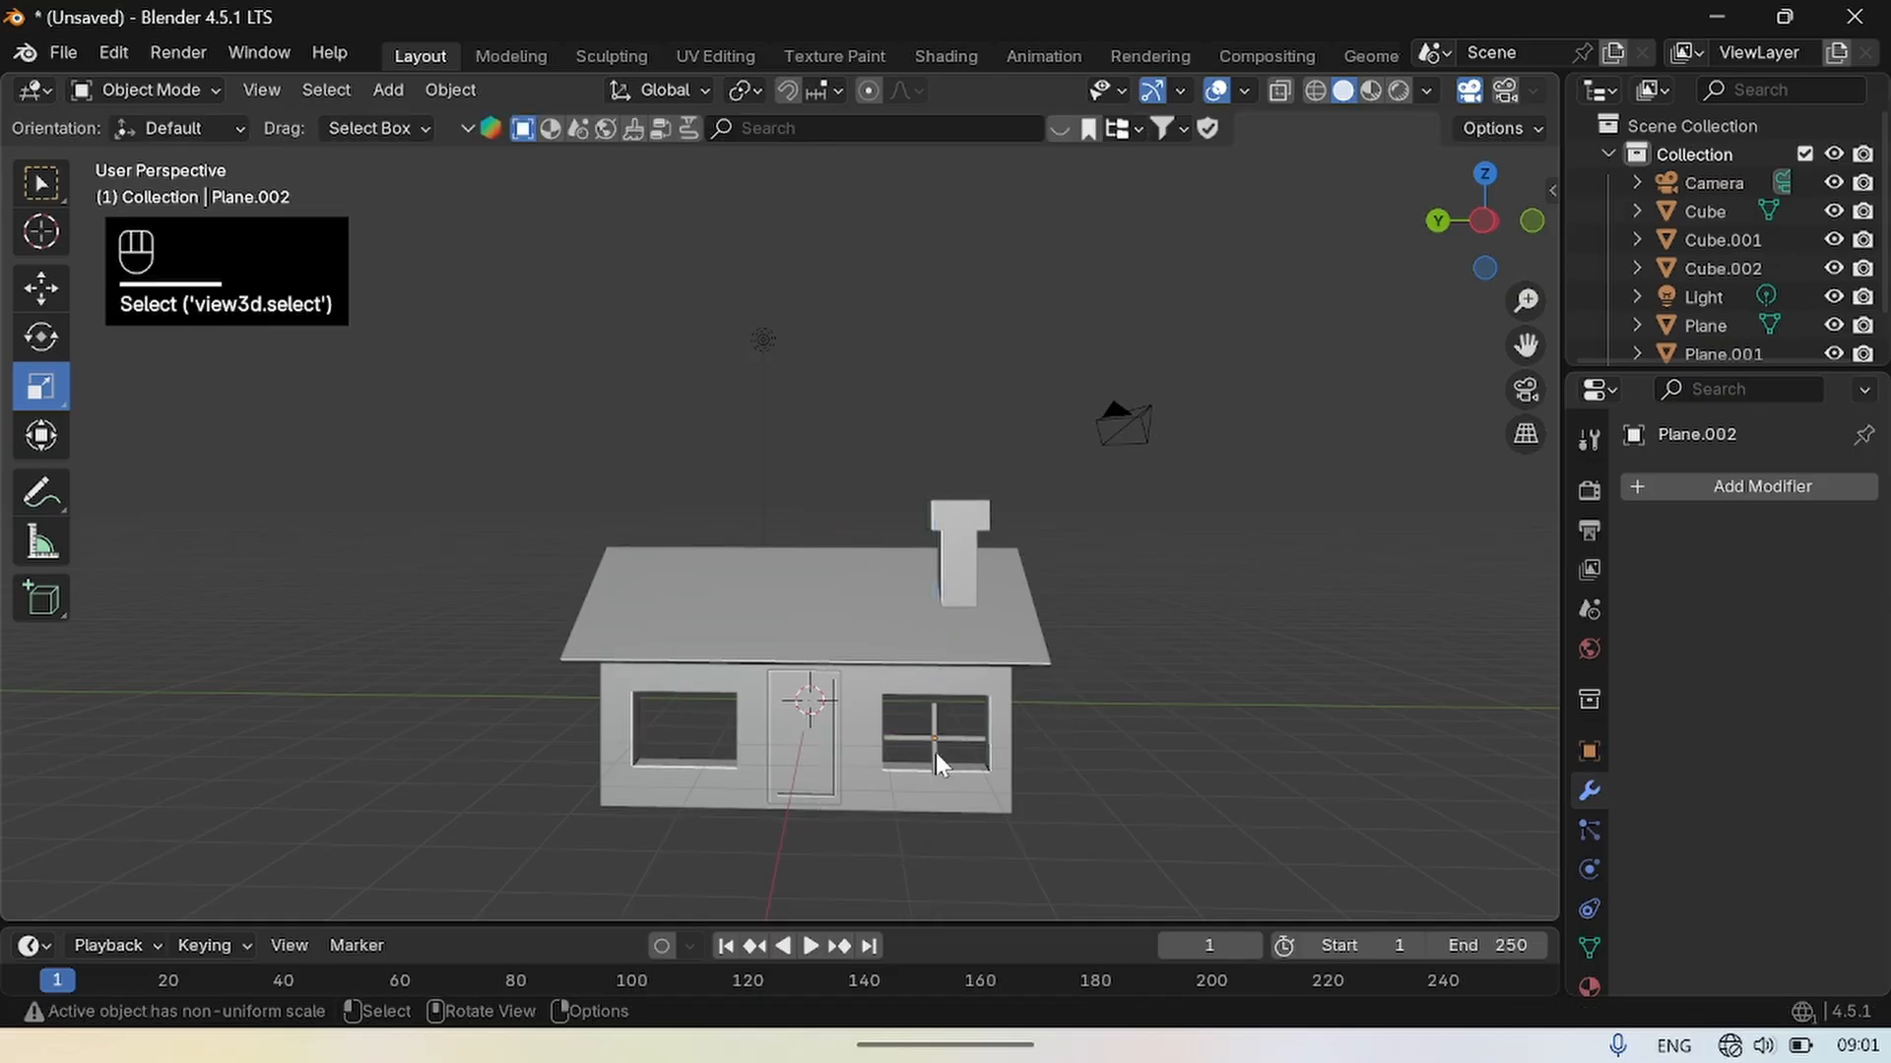
left_click(43, 286)
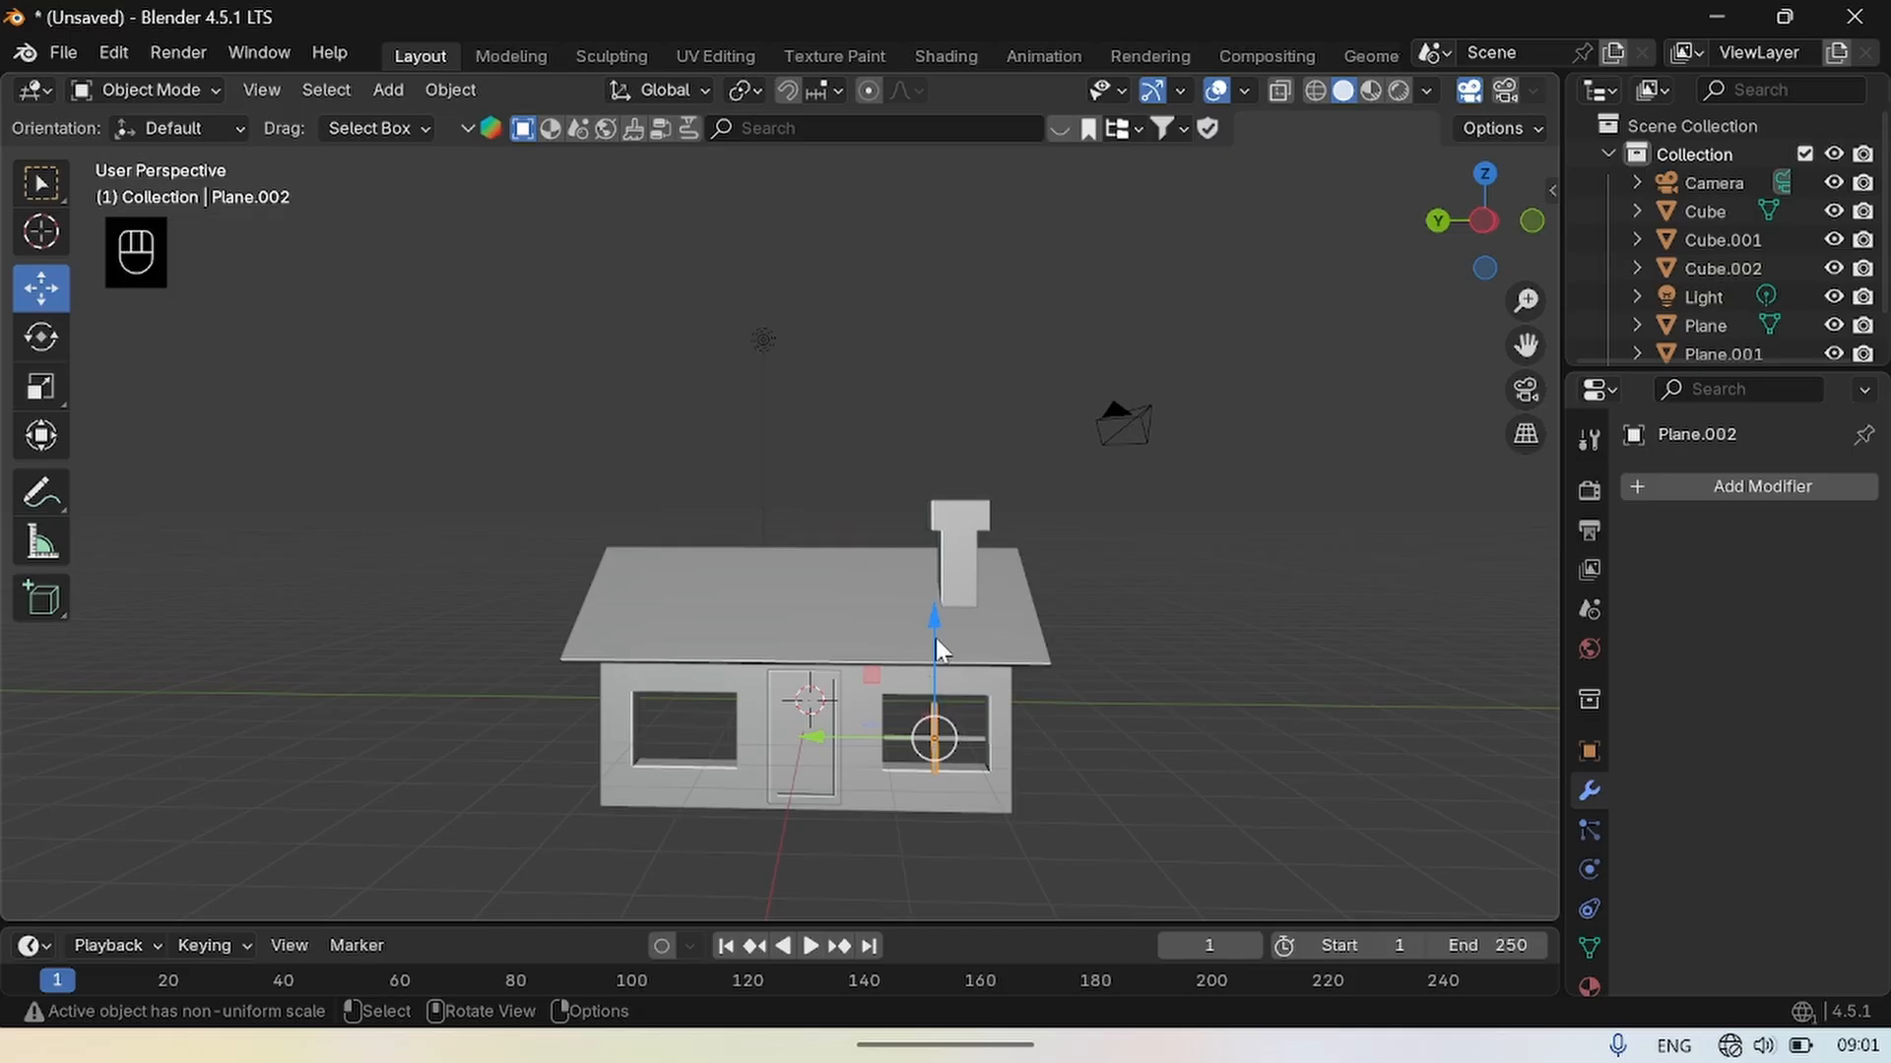
left_click_drag(935, 602, 429, 573)
left_click(936, 730)
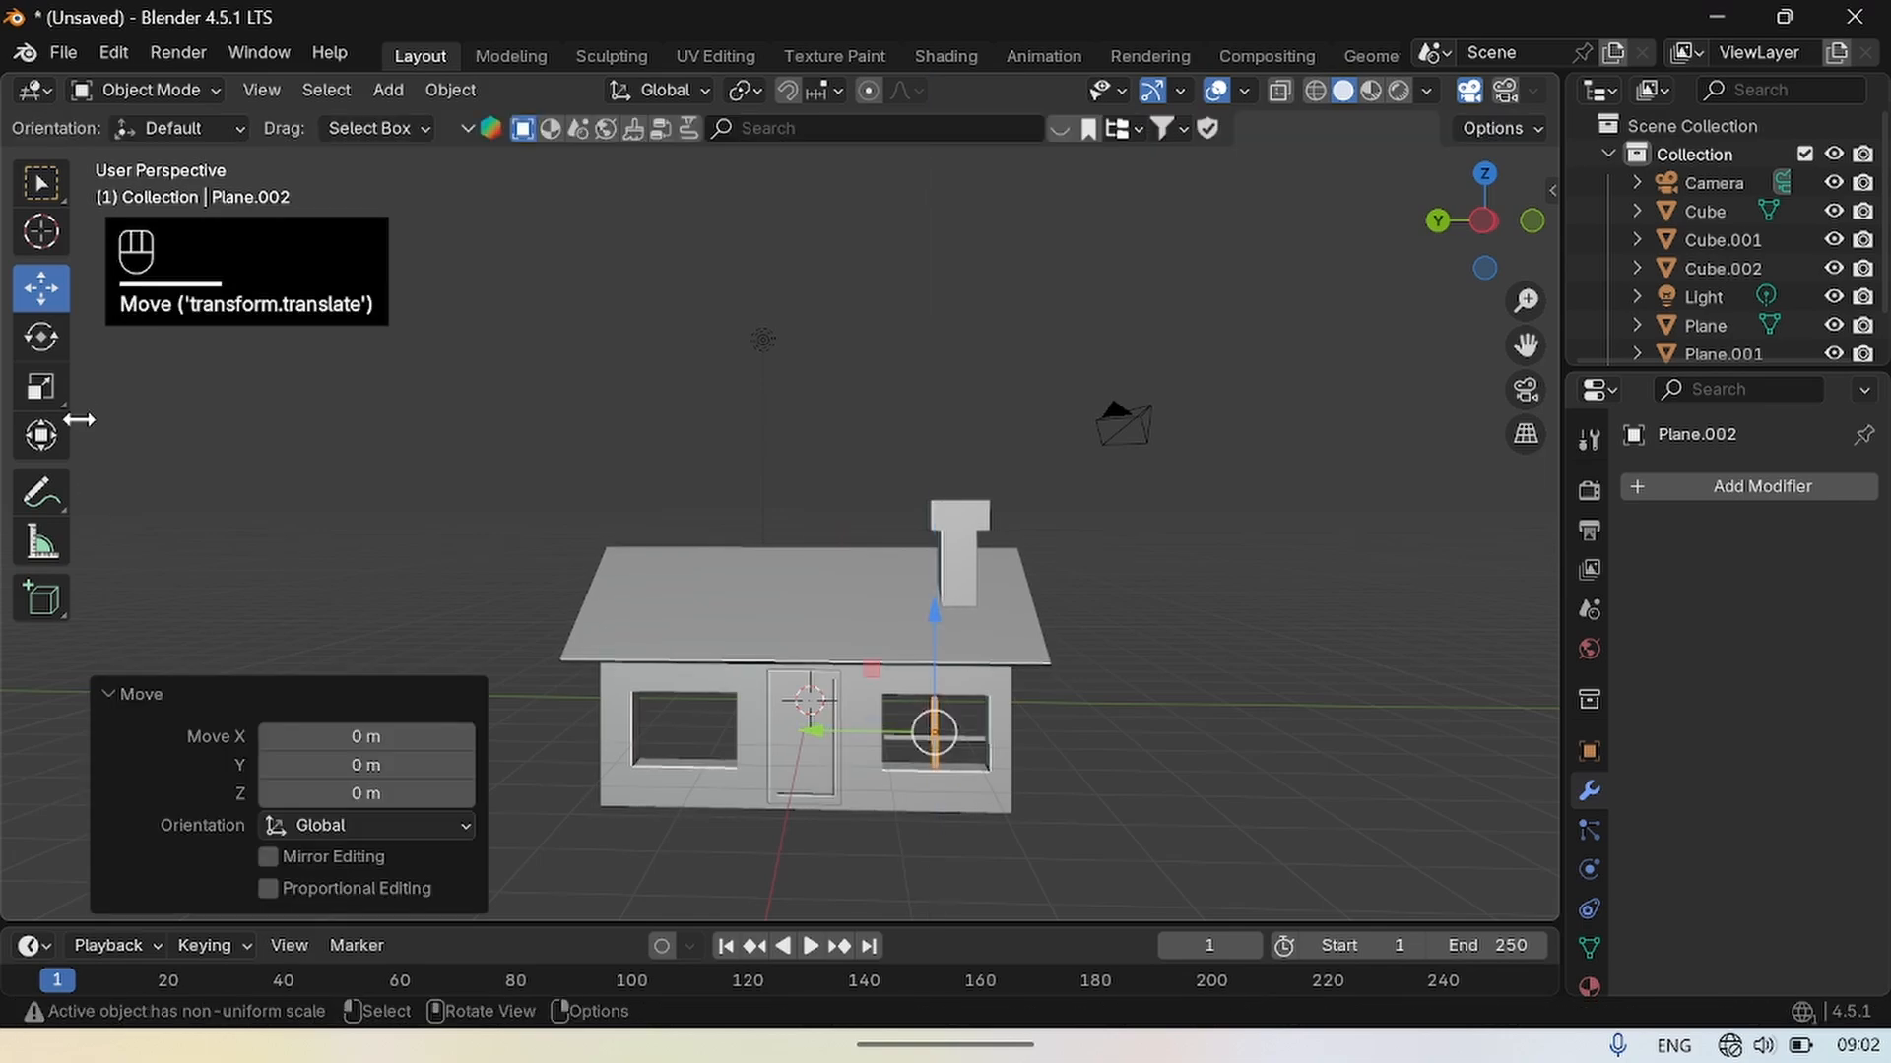
left_click(40, 386)
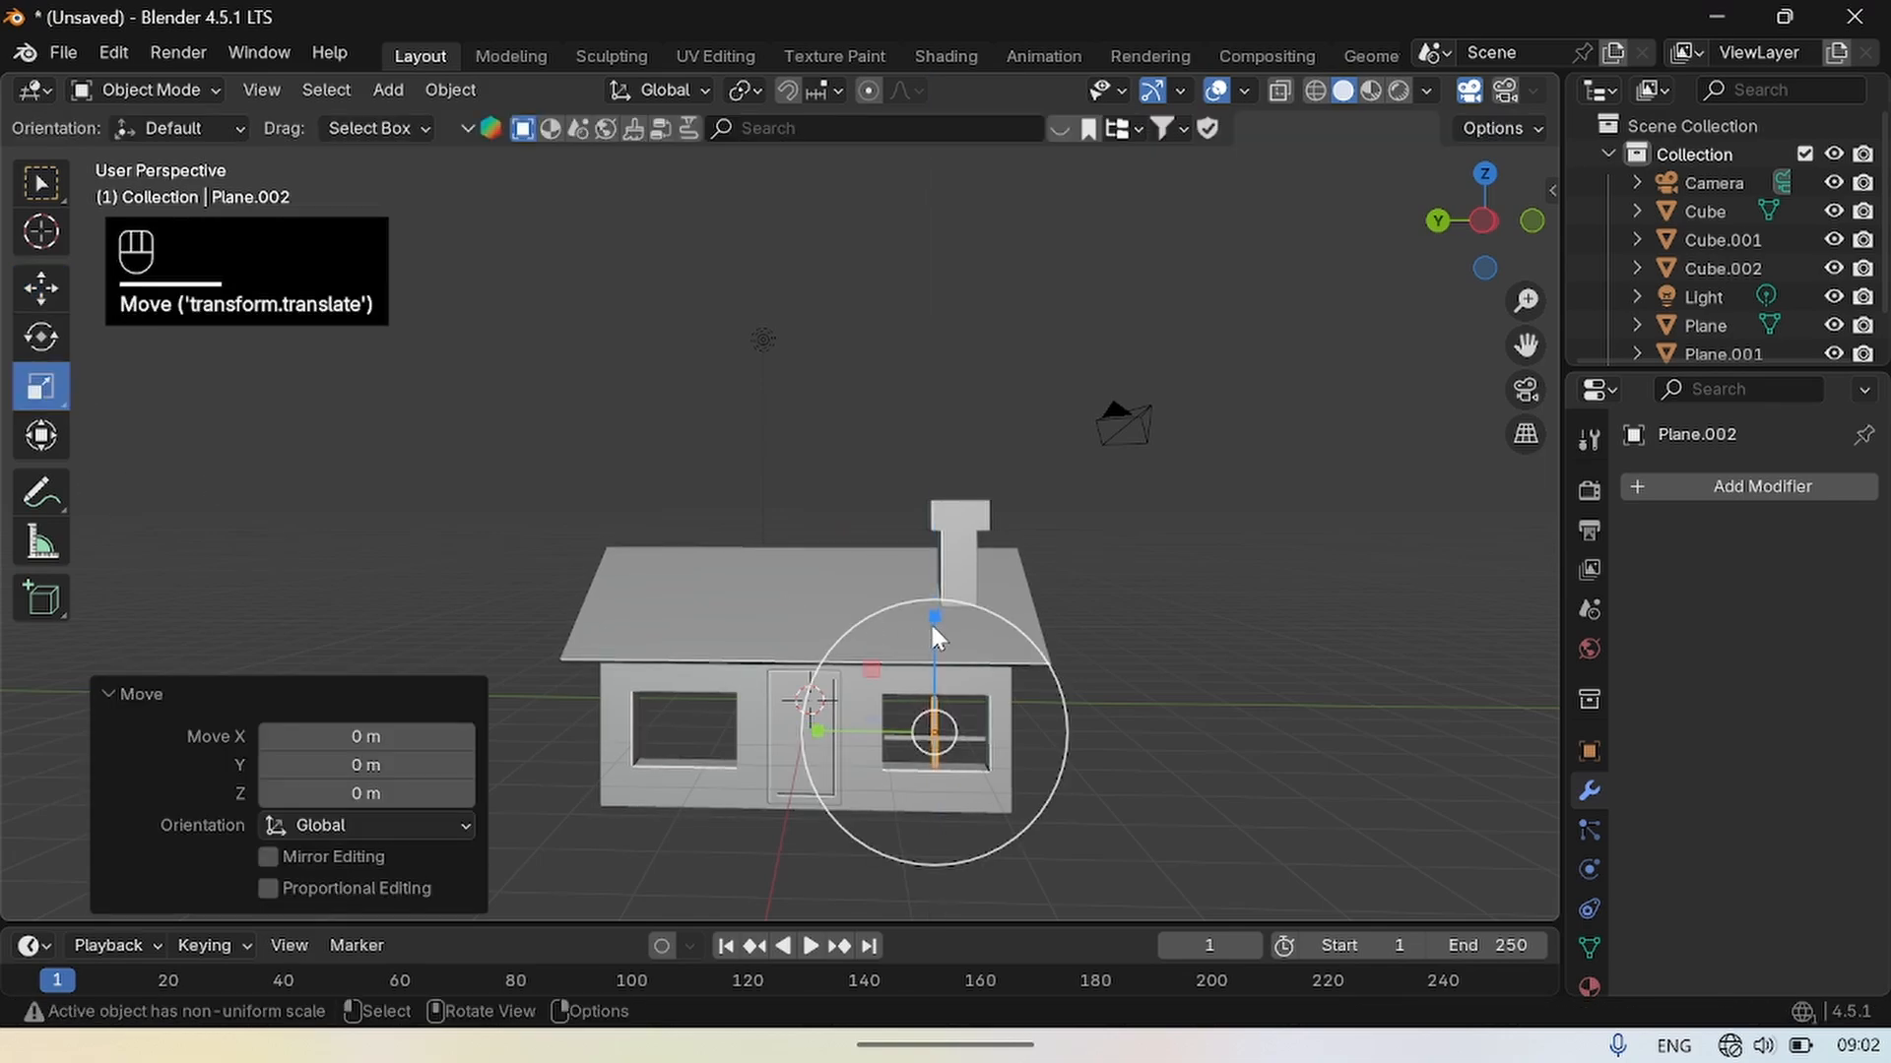
left_click_drag(935, 618, 1250, 786)
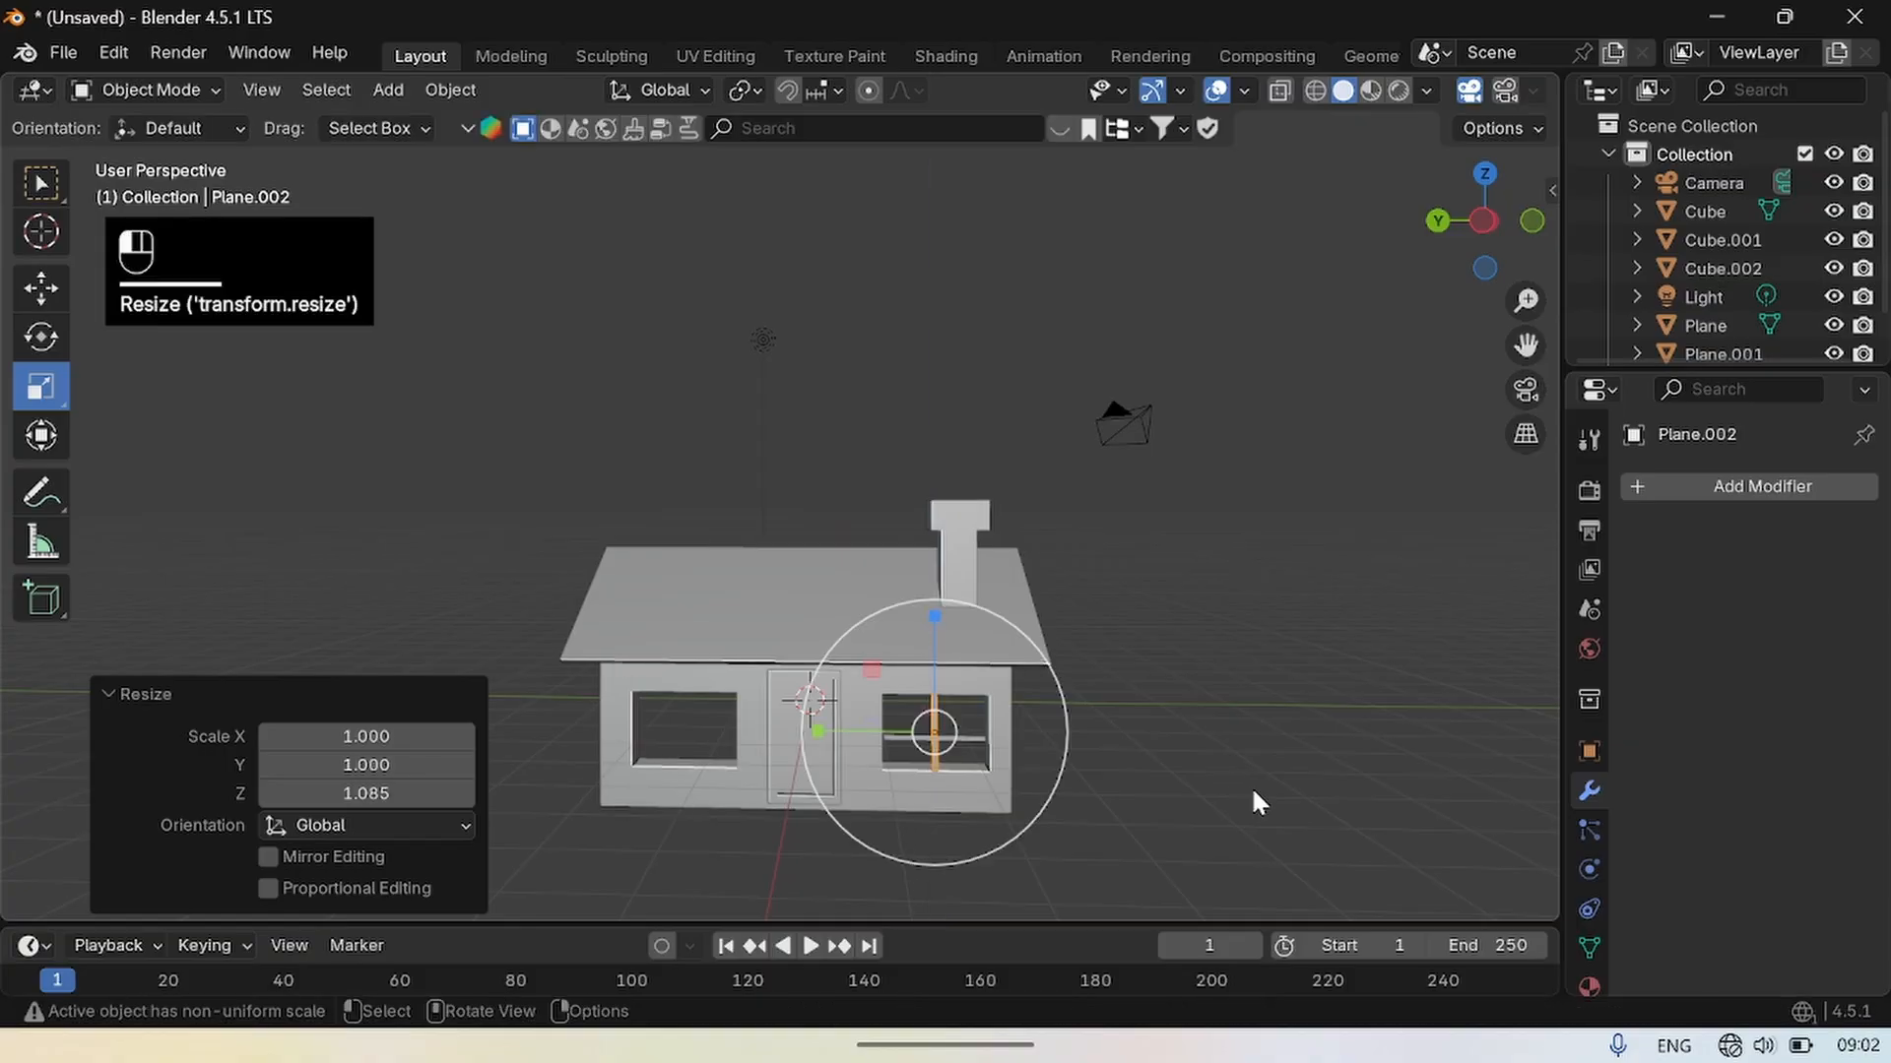
left_click(1251, 786)
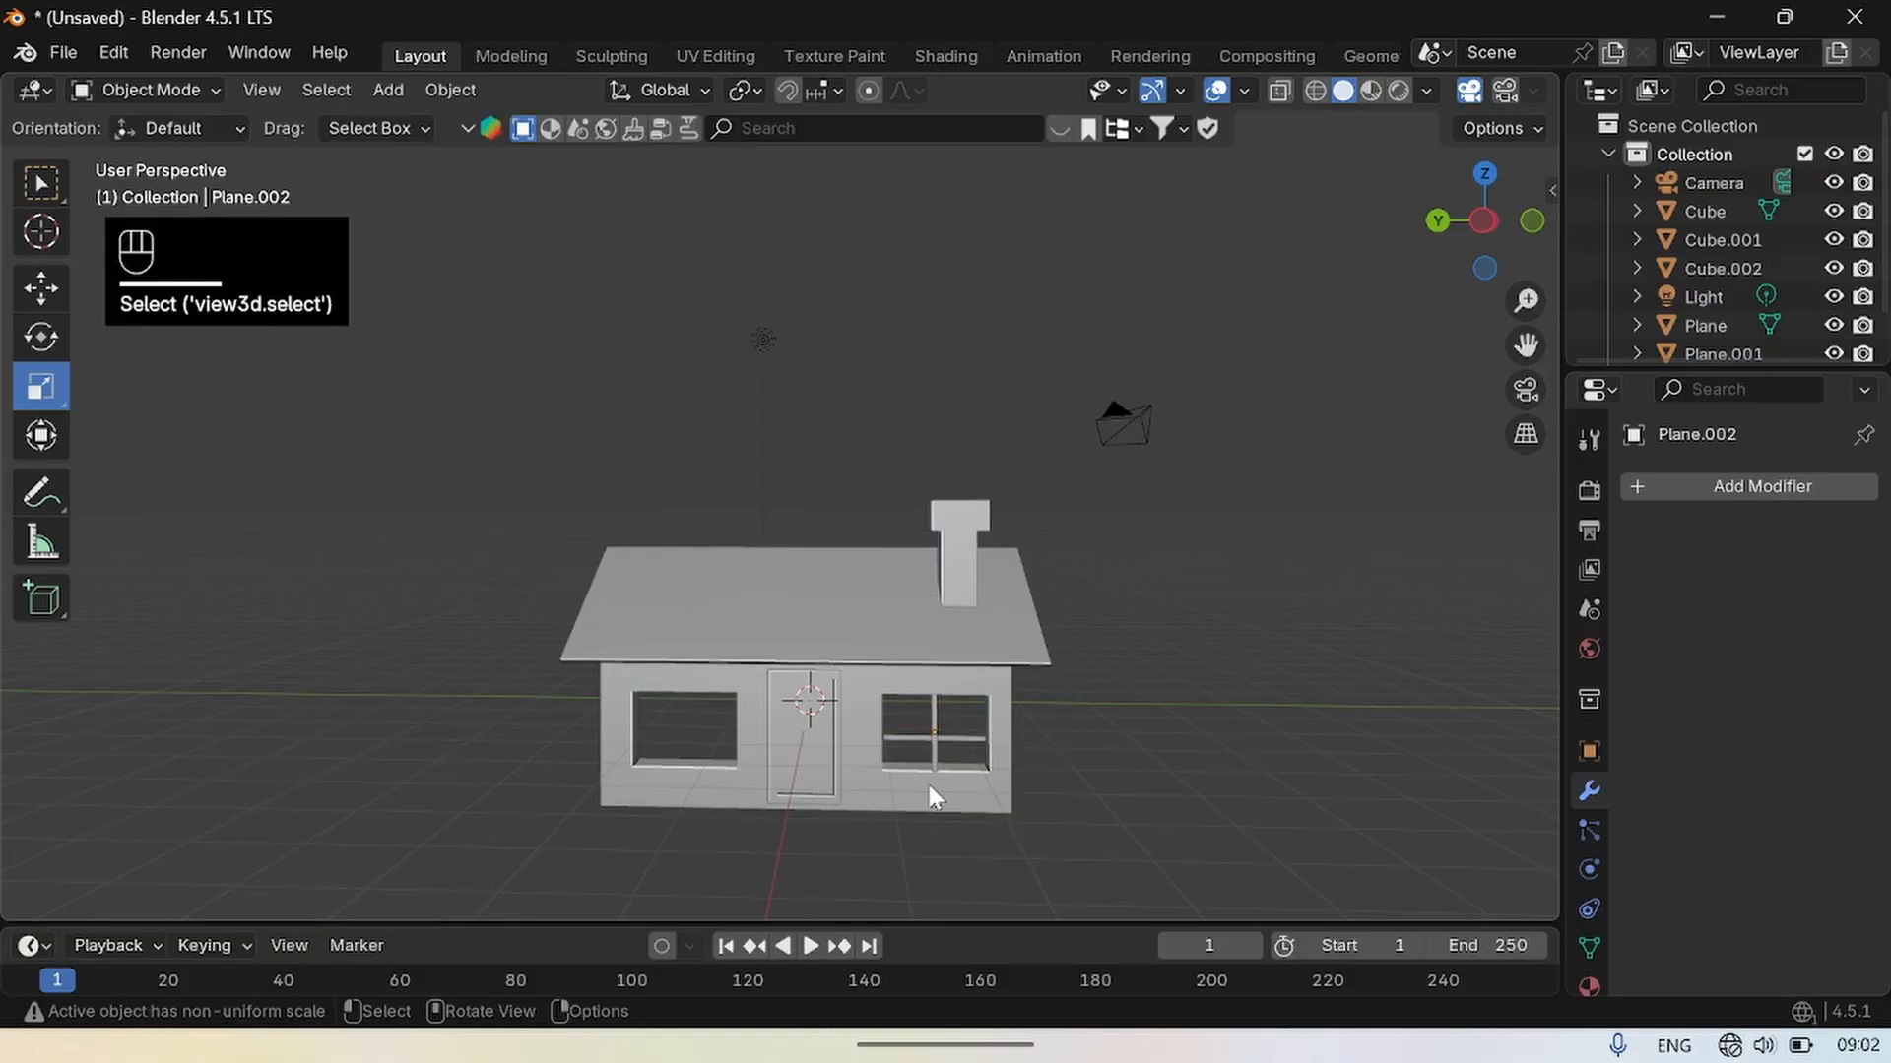
Duplicate both crossed window bars and move the copies about 3.16 m along Y into the other front window opening.
left_click(884, 701)
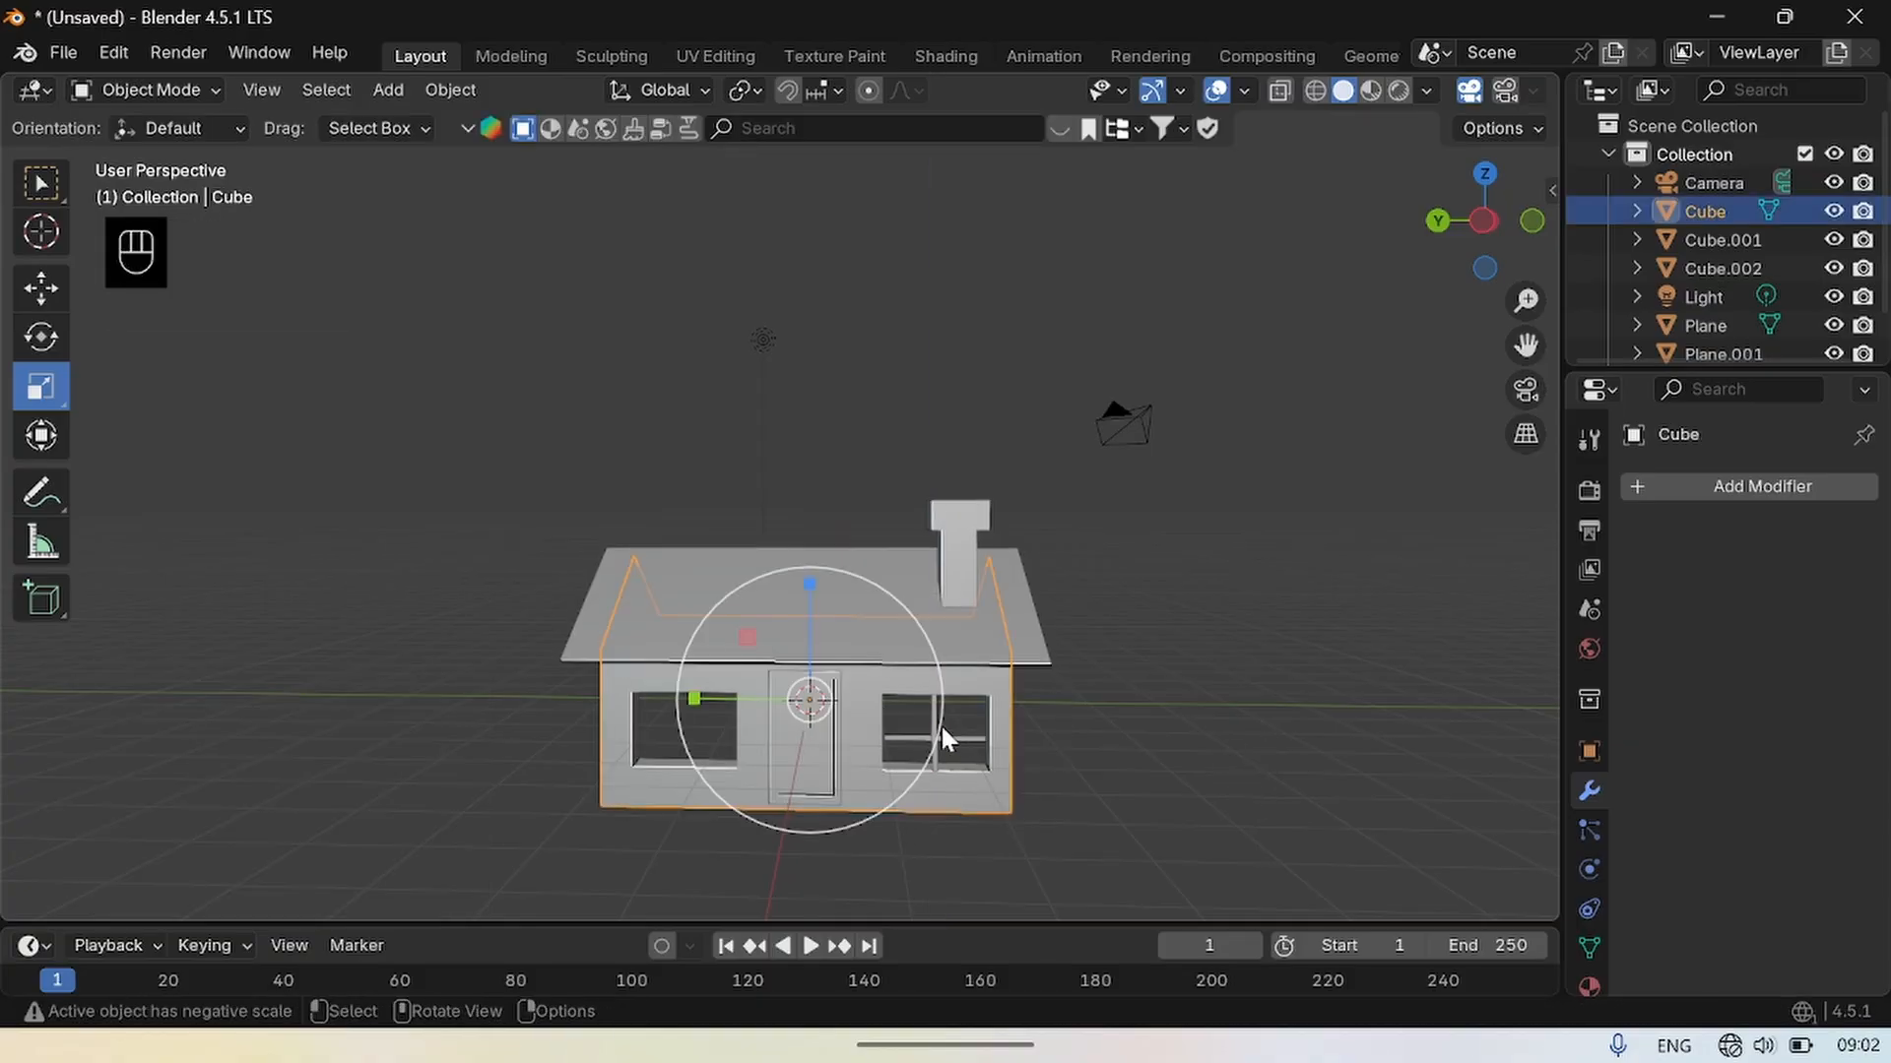
left_click(975, 748)
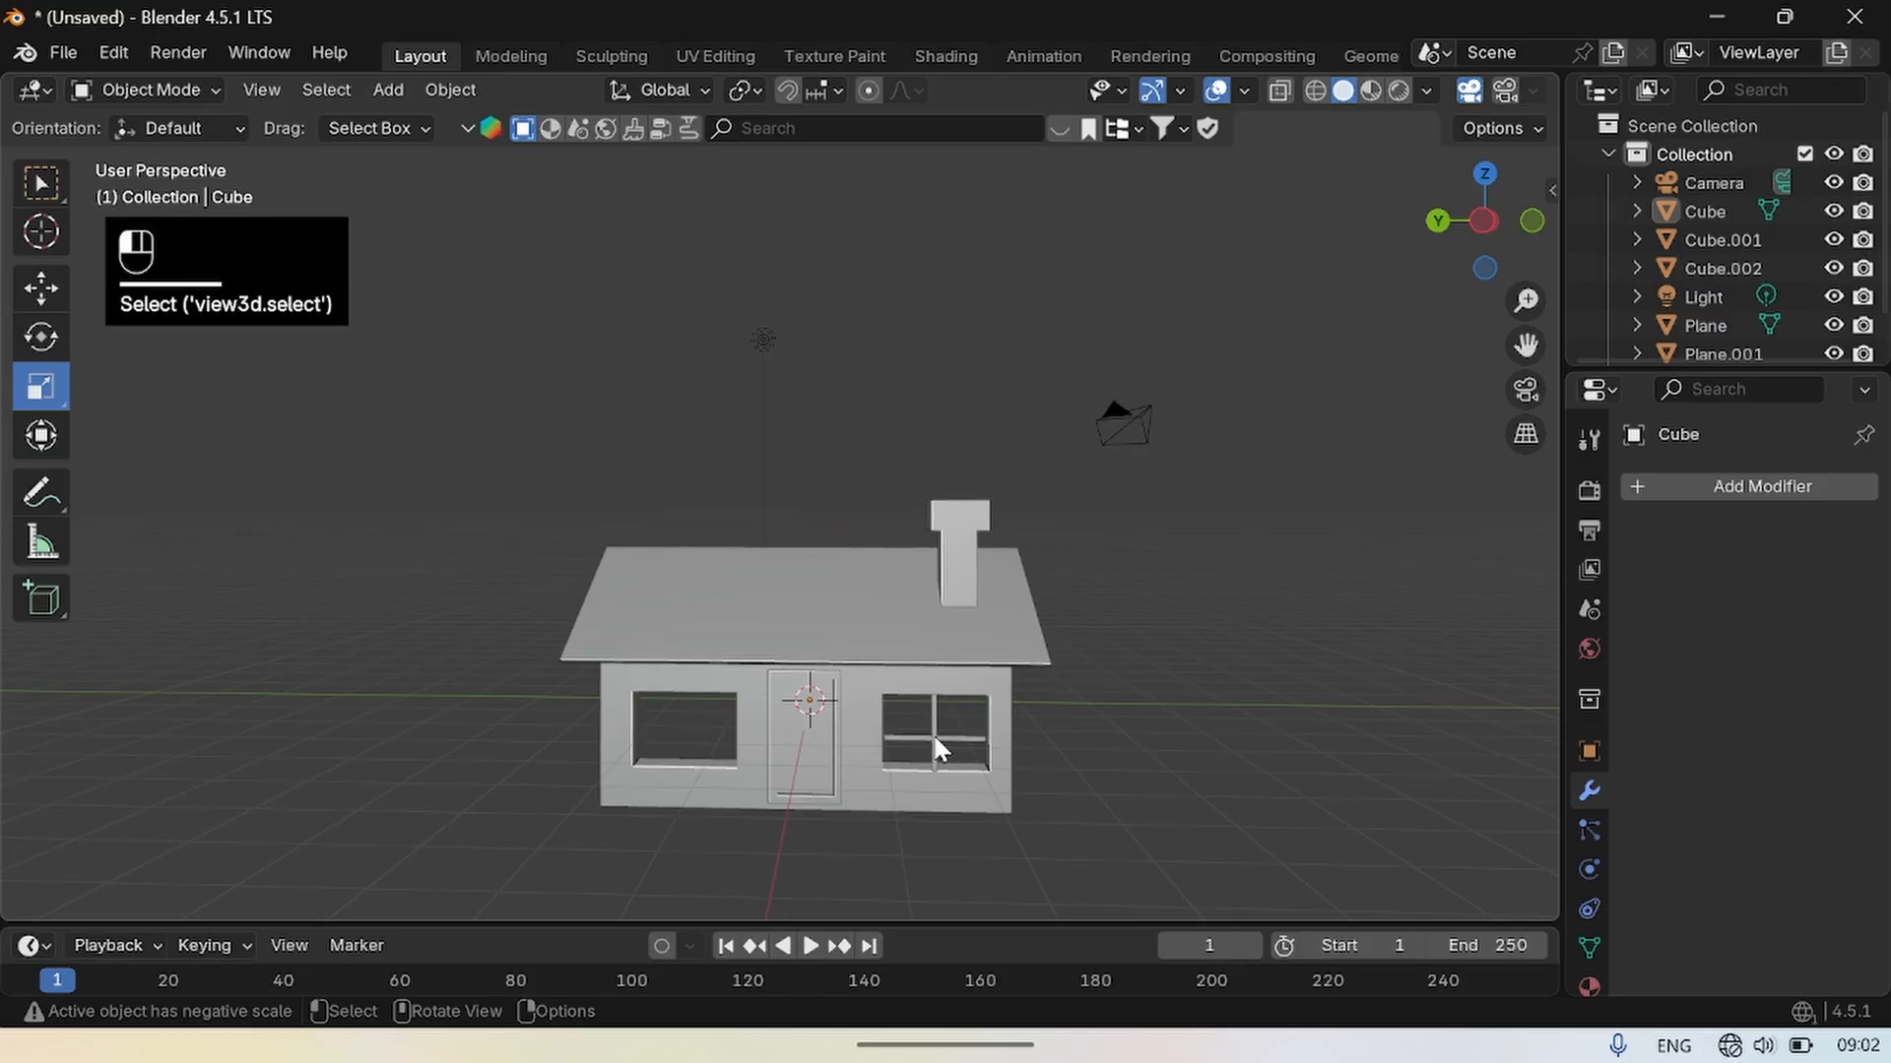
left_click(936, 742)
key("shift")
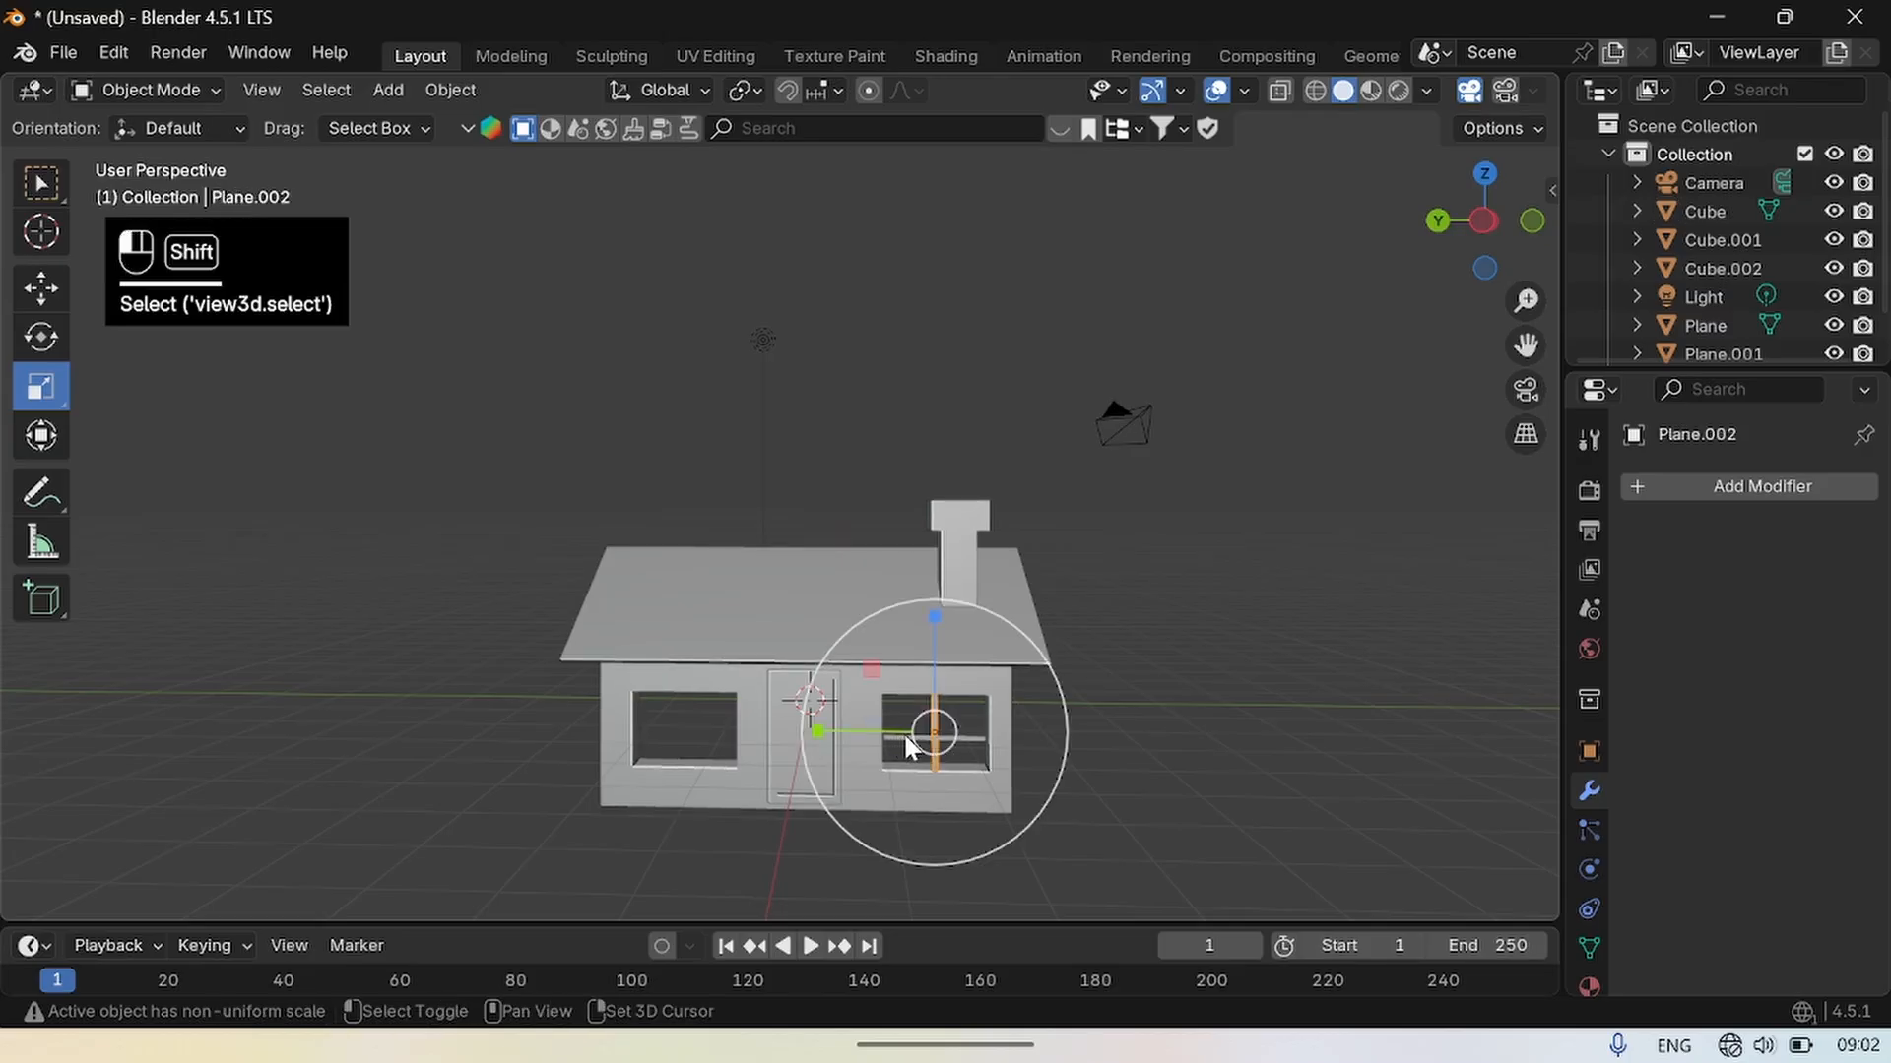
left_click(902, 733, "shift")
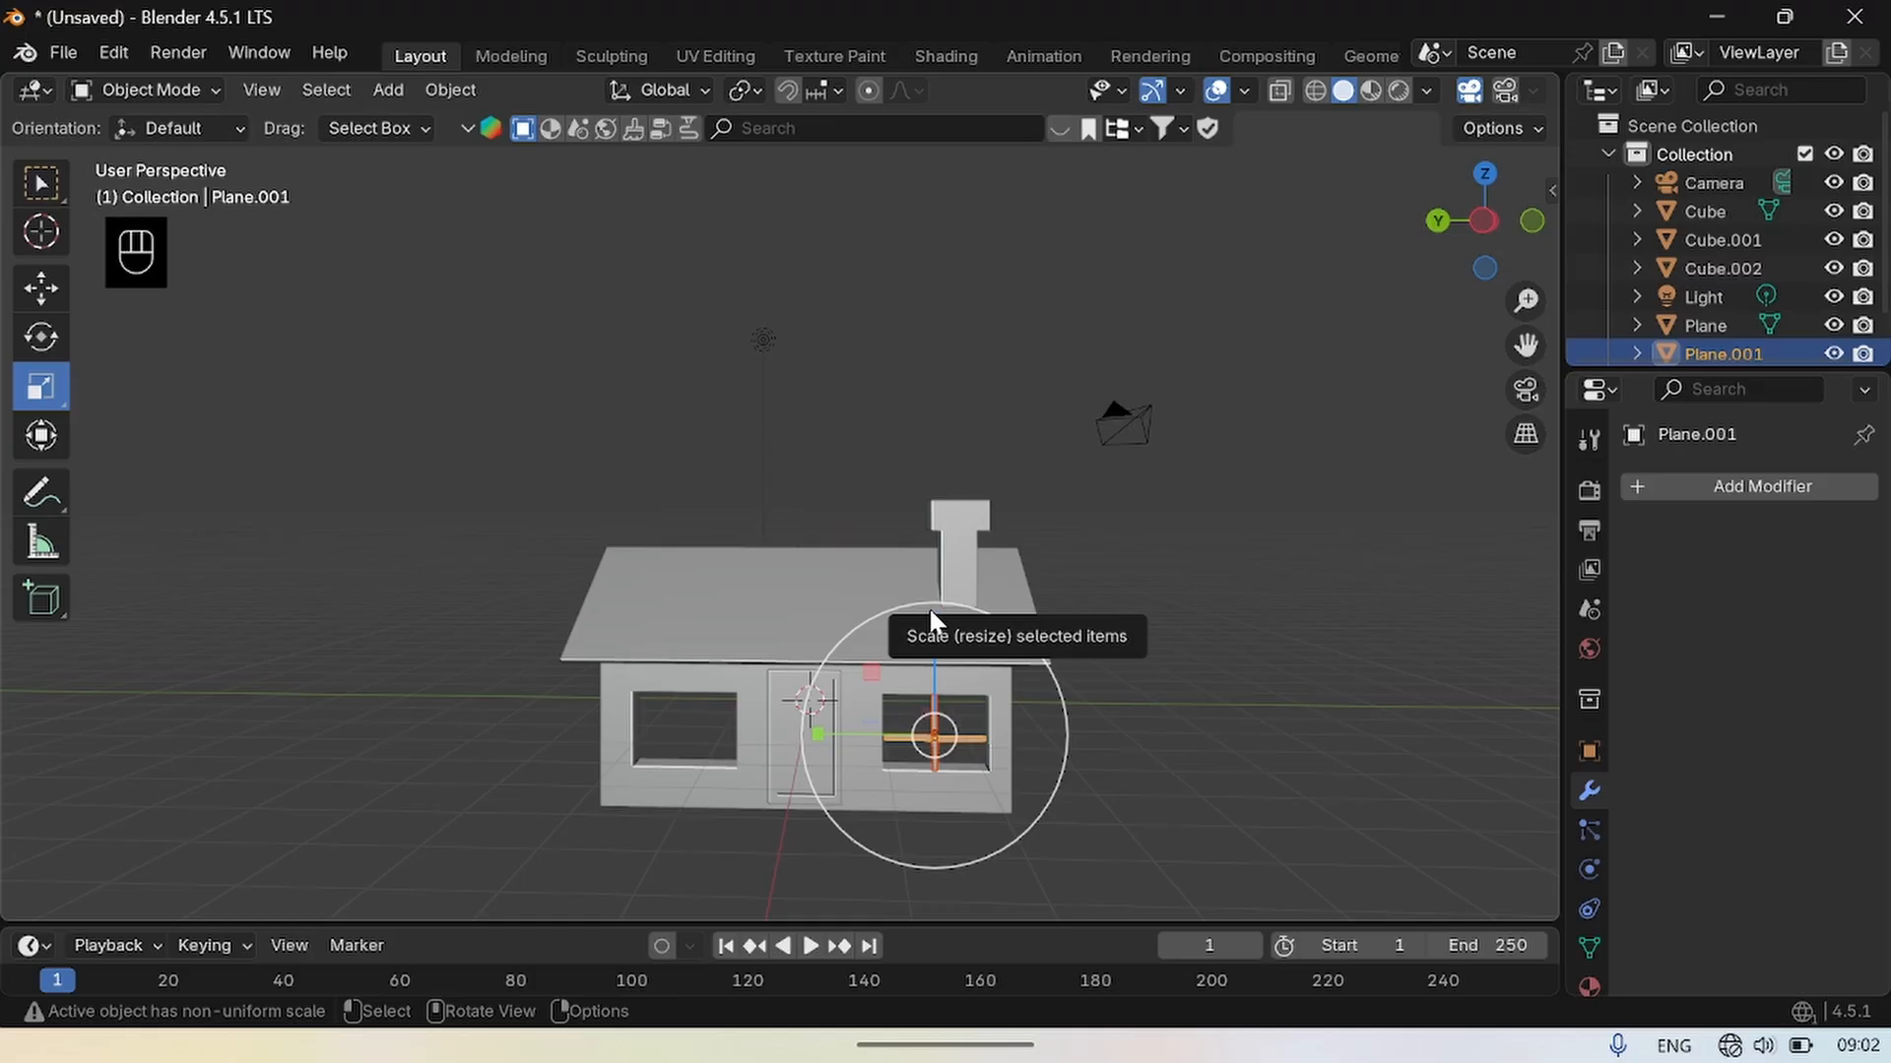
key("shift+d")
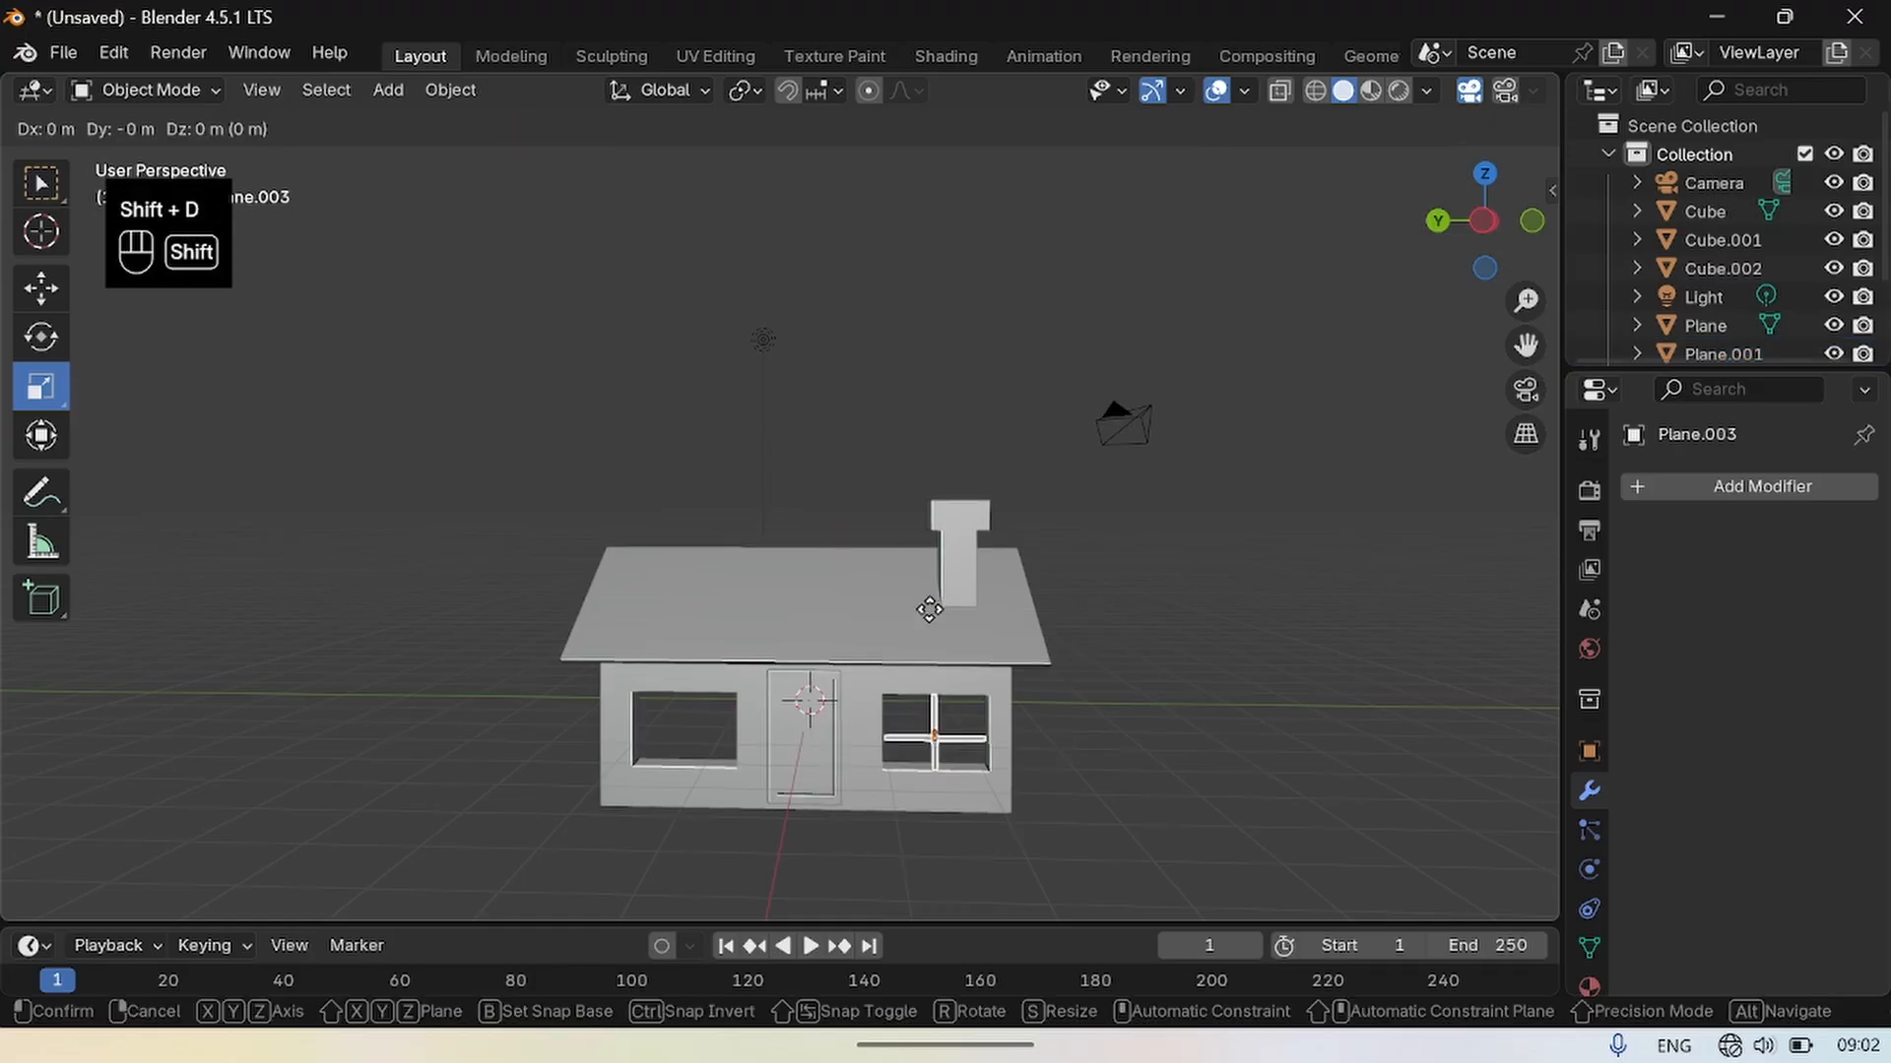
key("g")
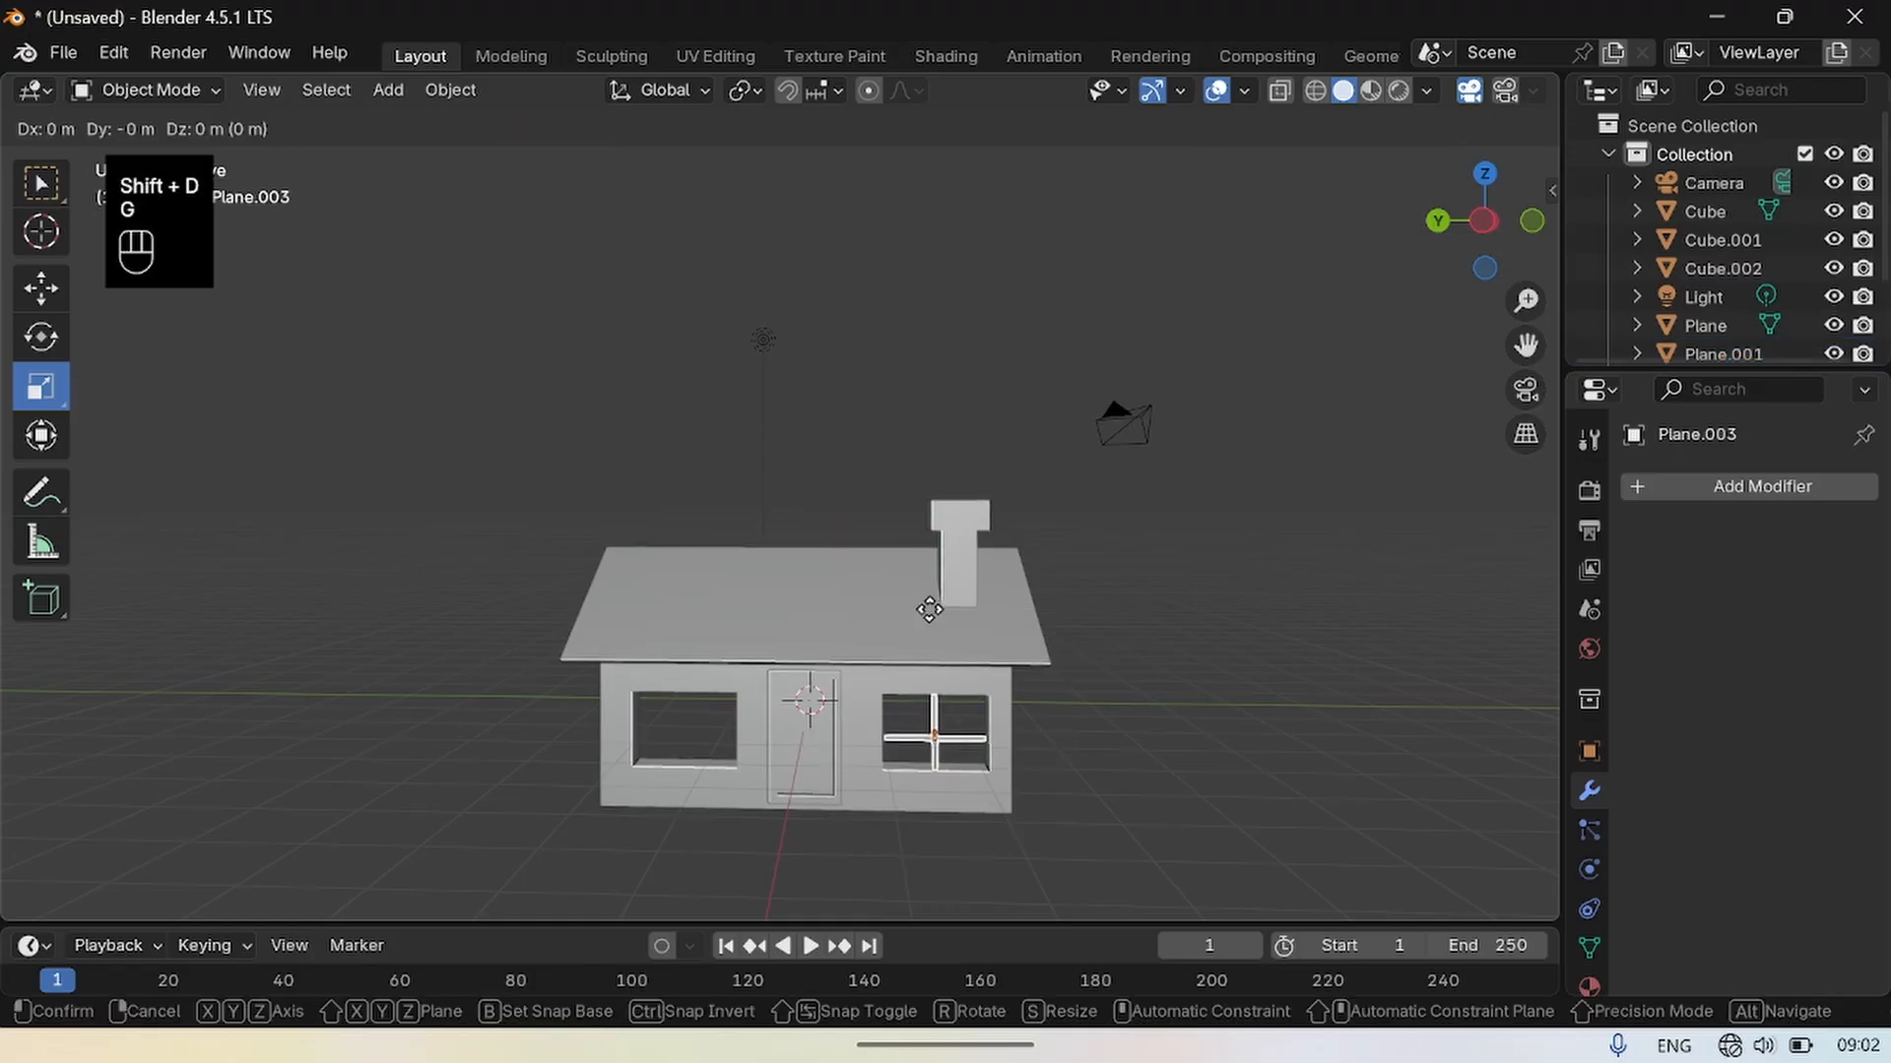
key("y")
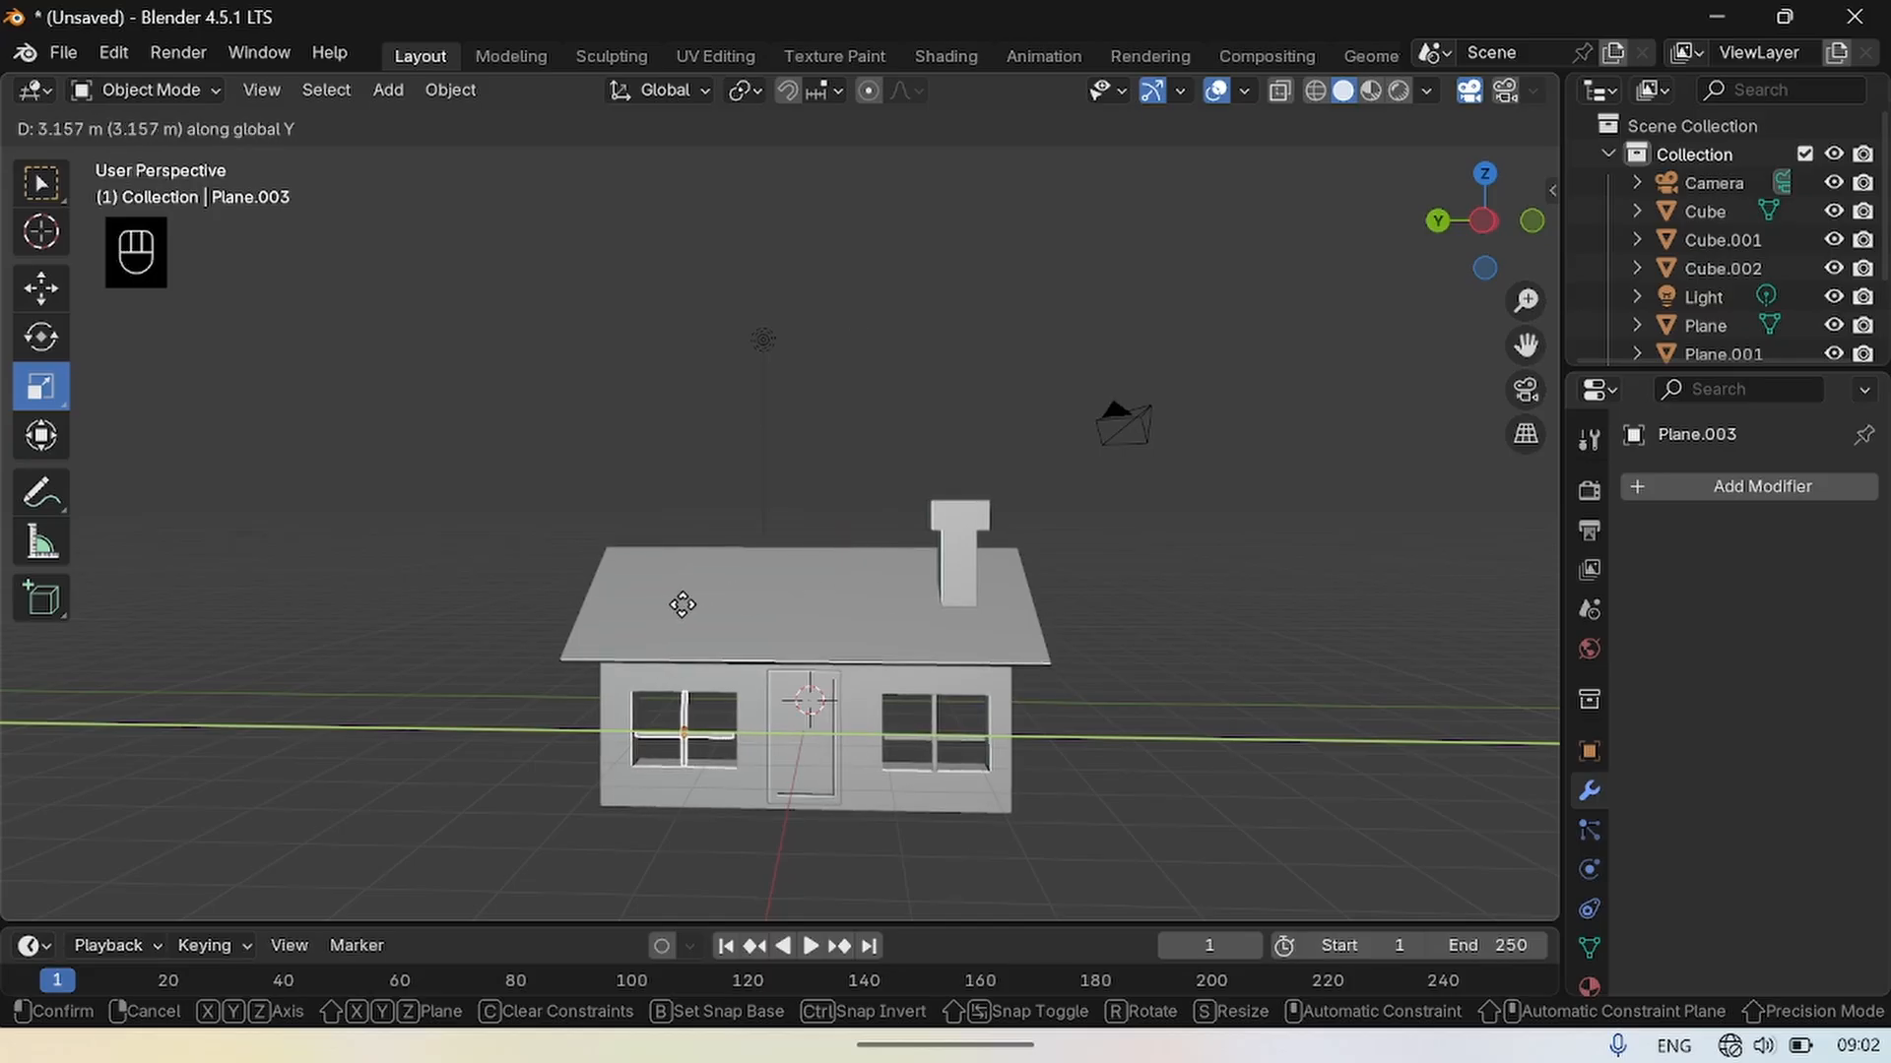
left_click(689, 604)
left_click(804, 428)
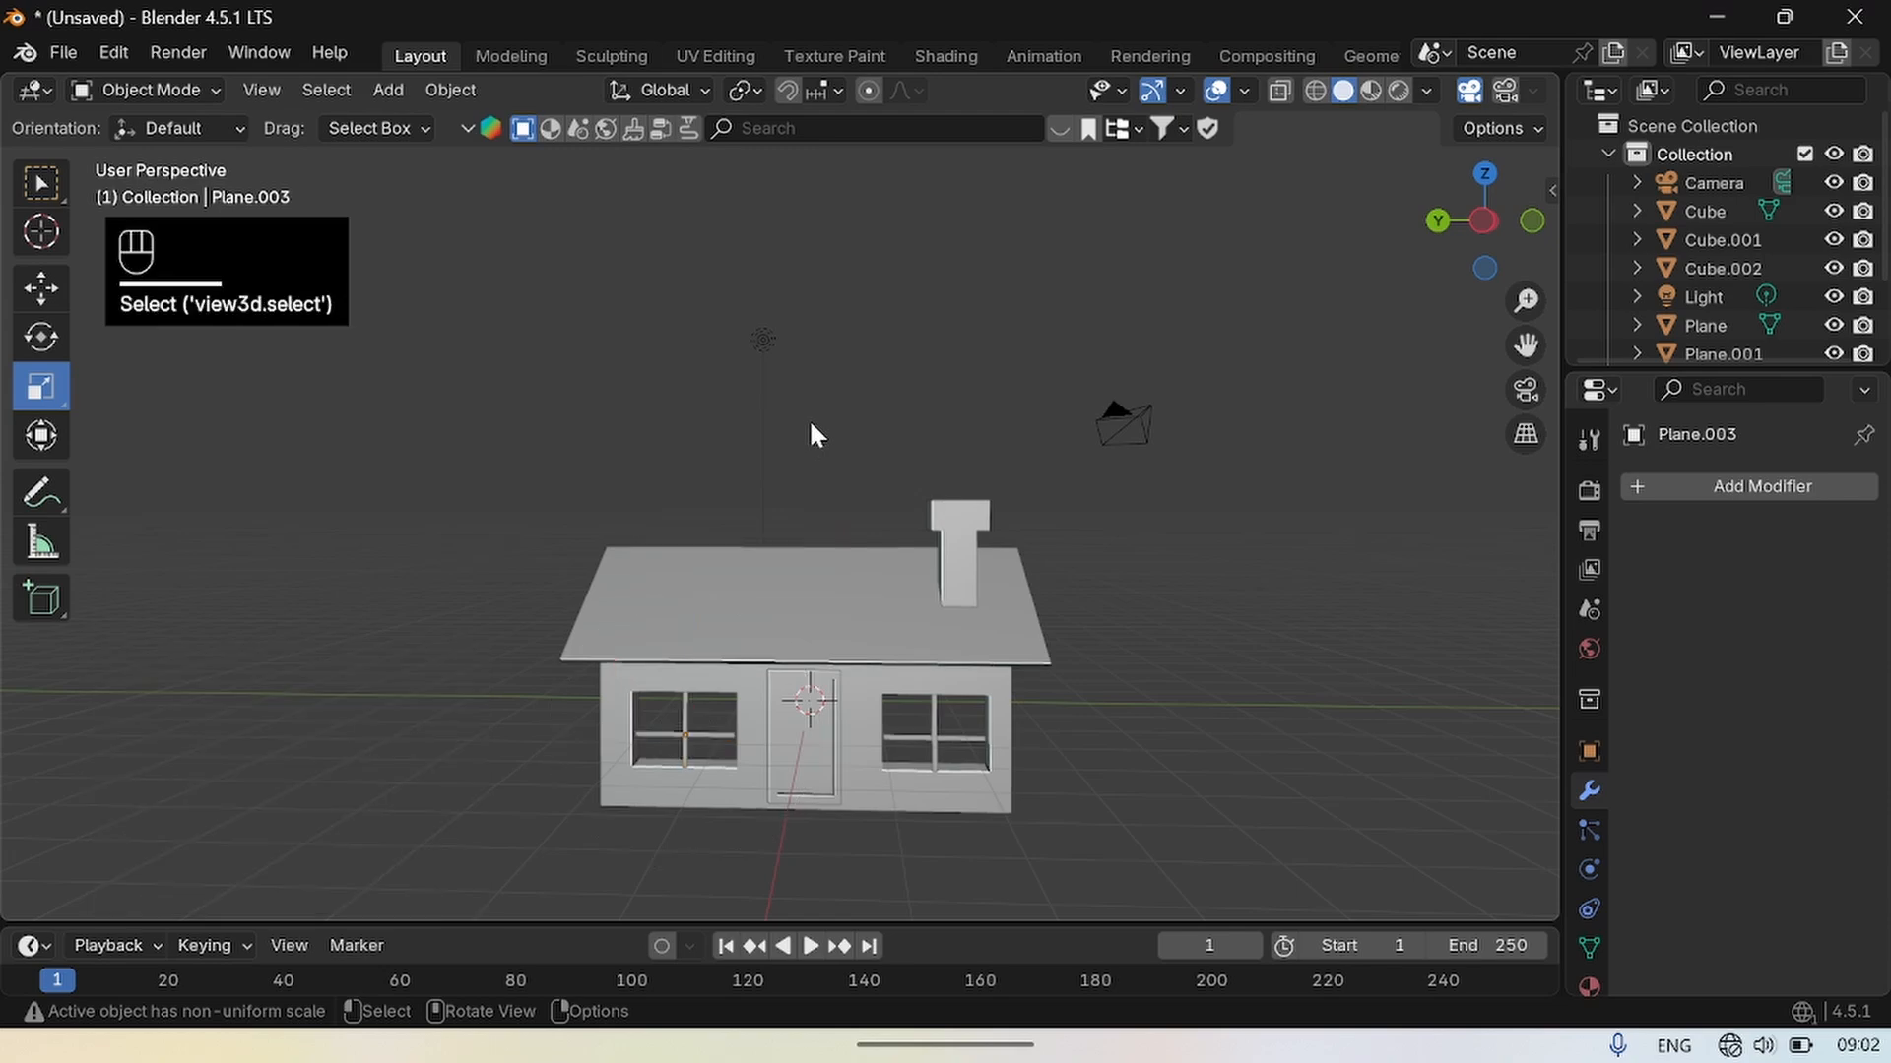
left_click(694, 740)
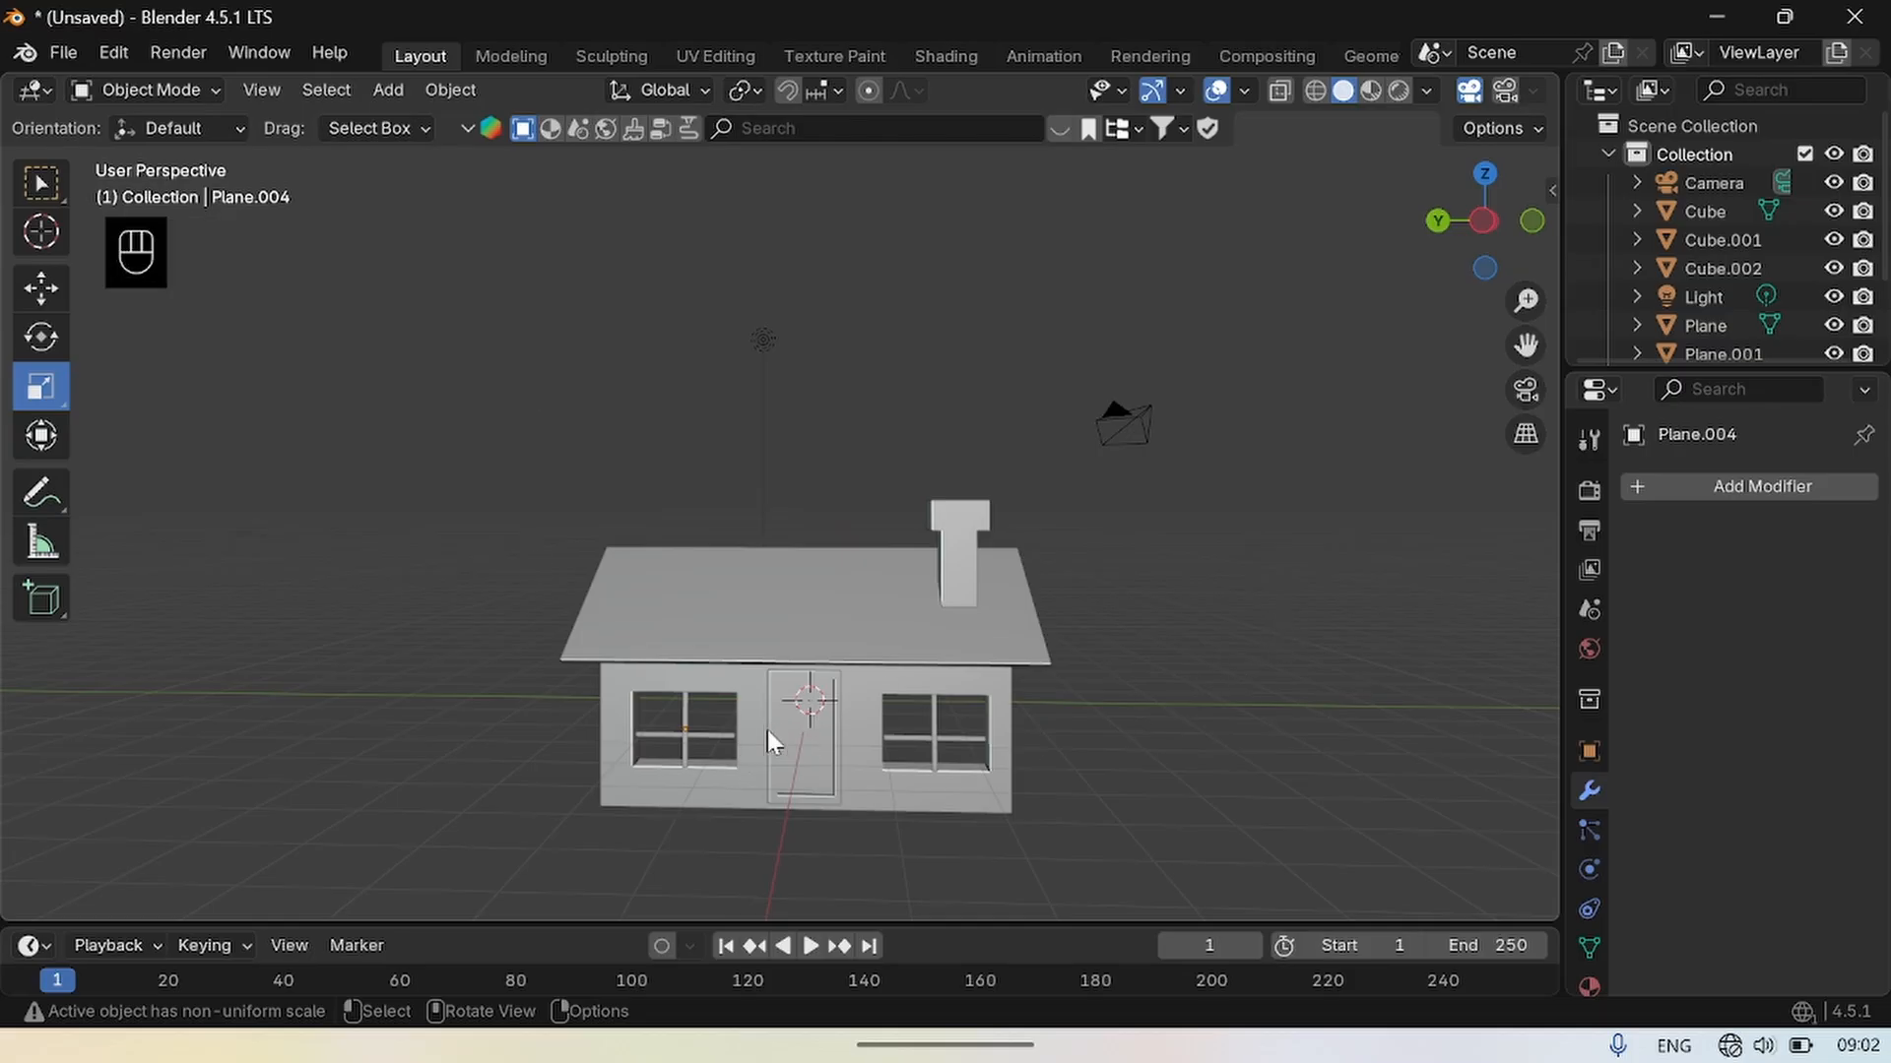
left_click(795, 753)
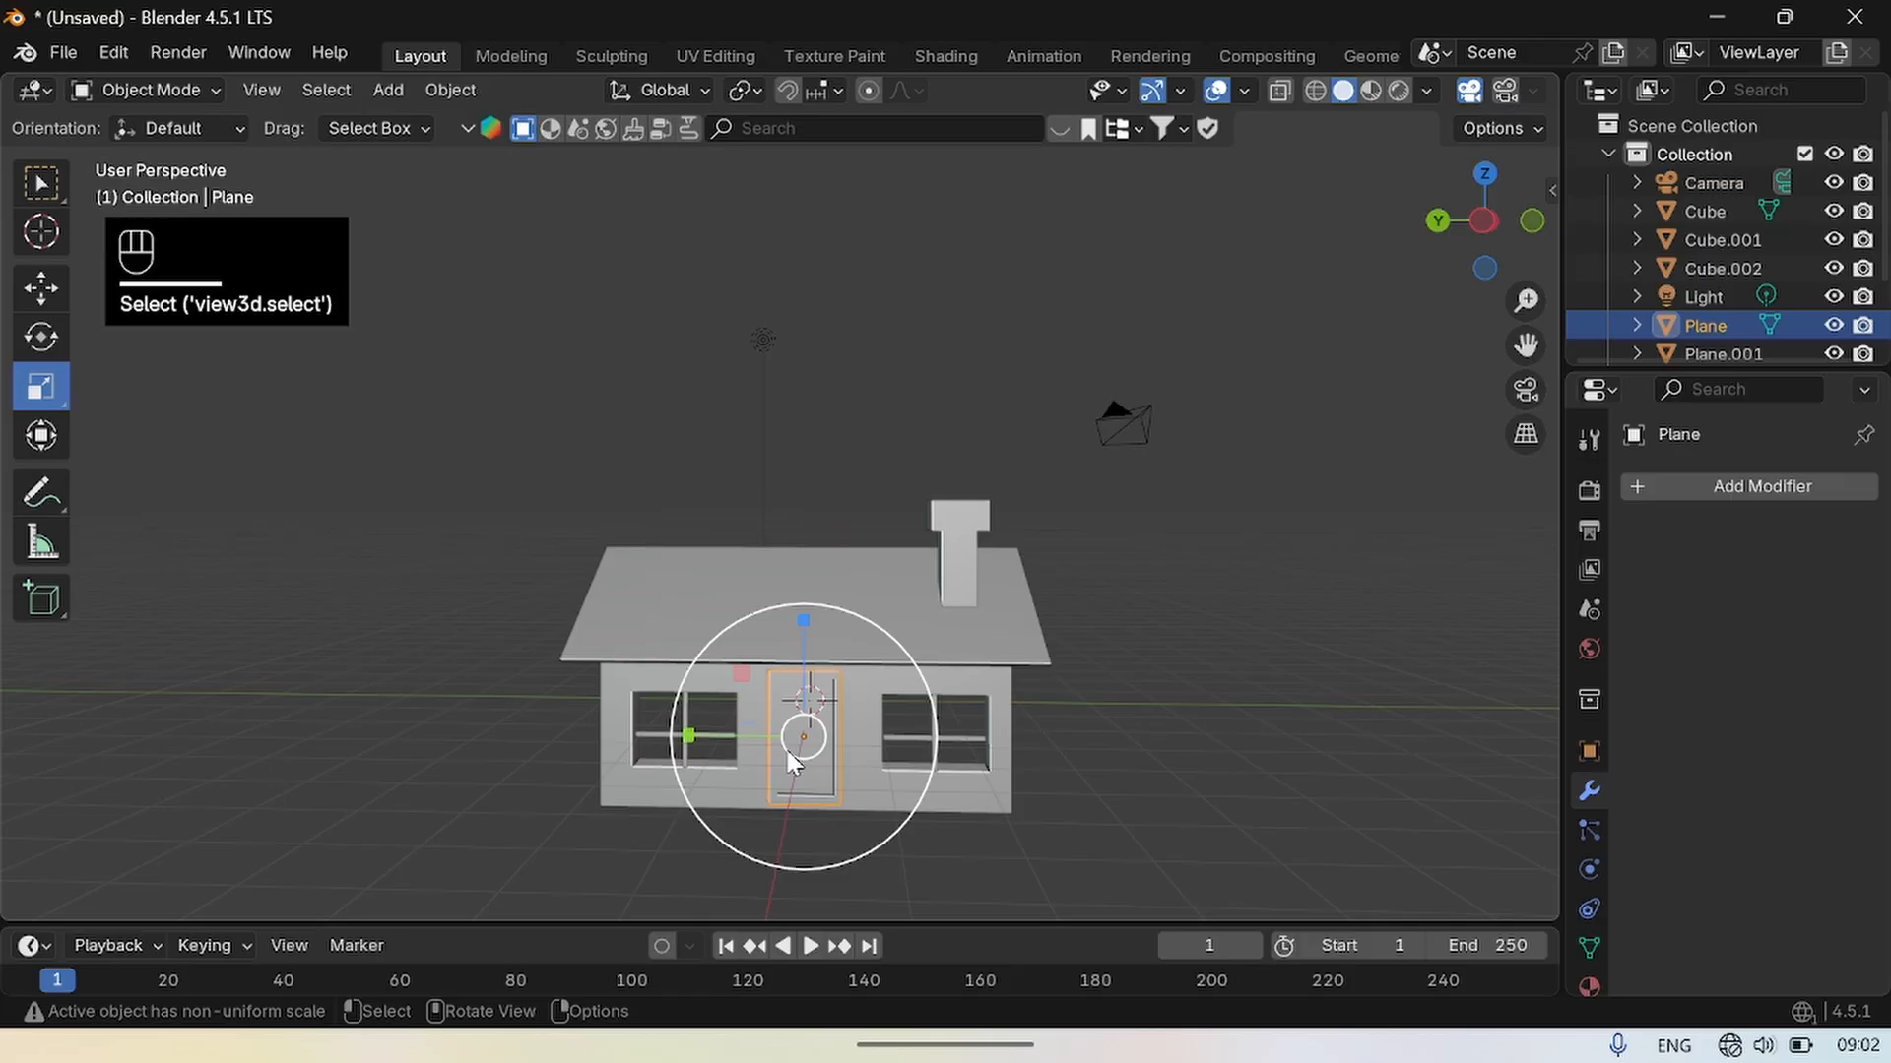
key("x")
left_click(793, 763)
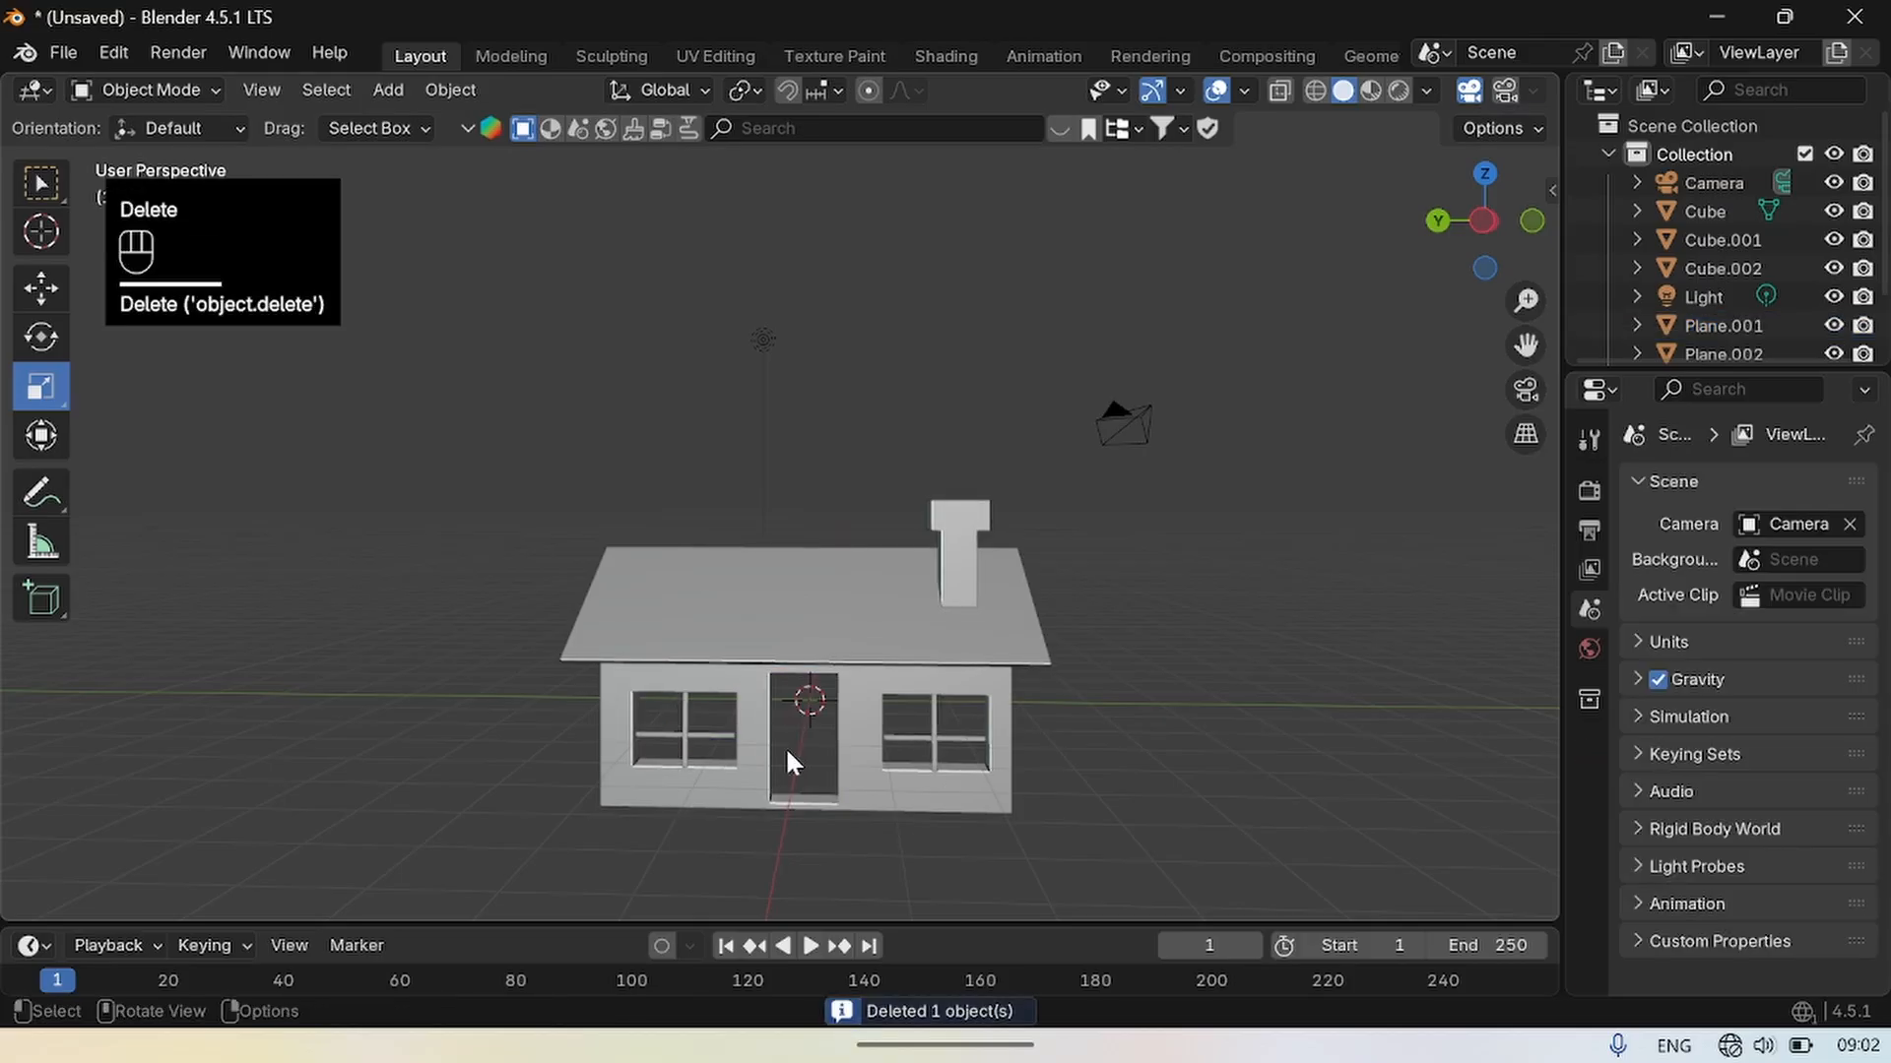
key("ctrl+z")
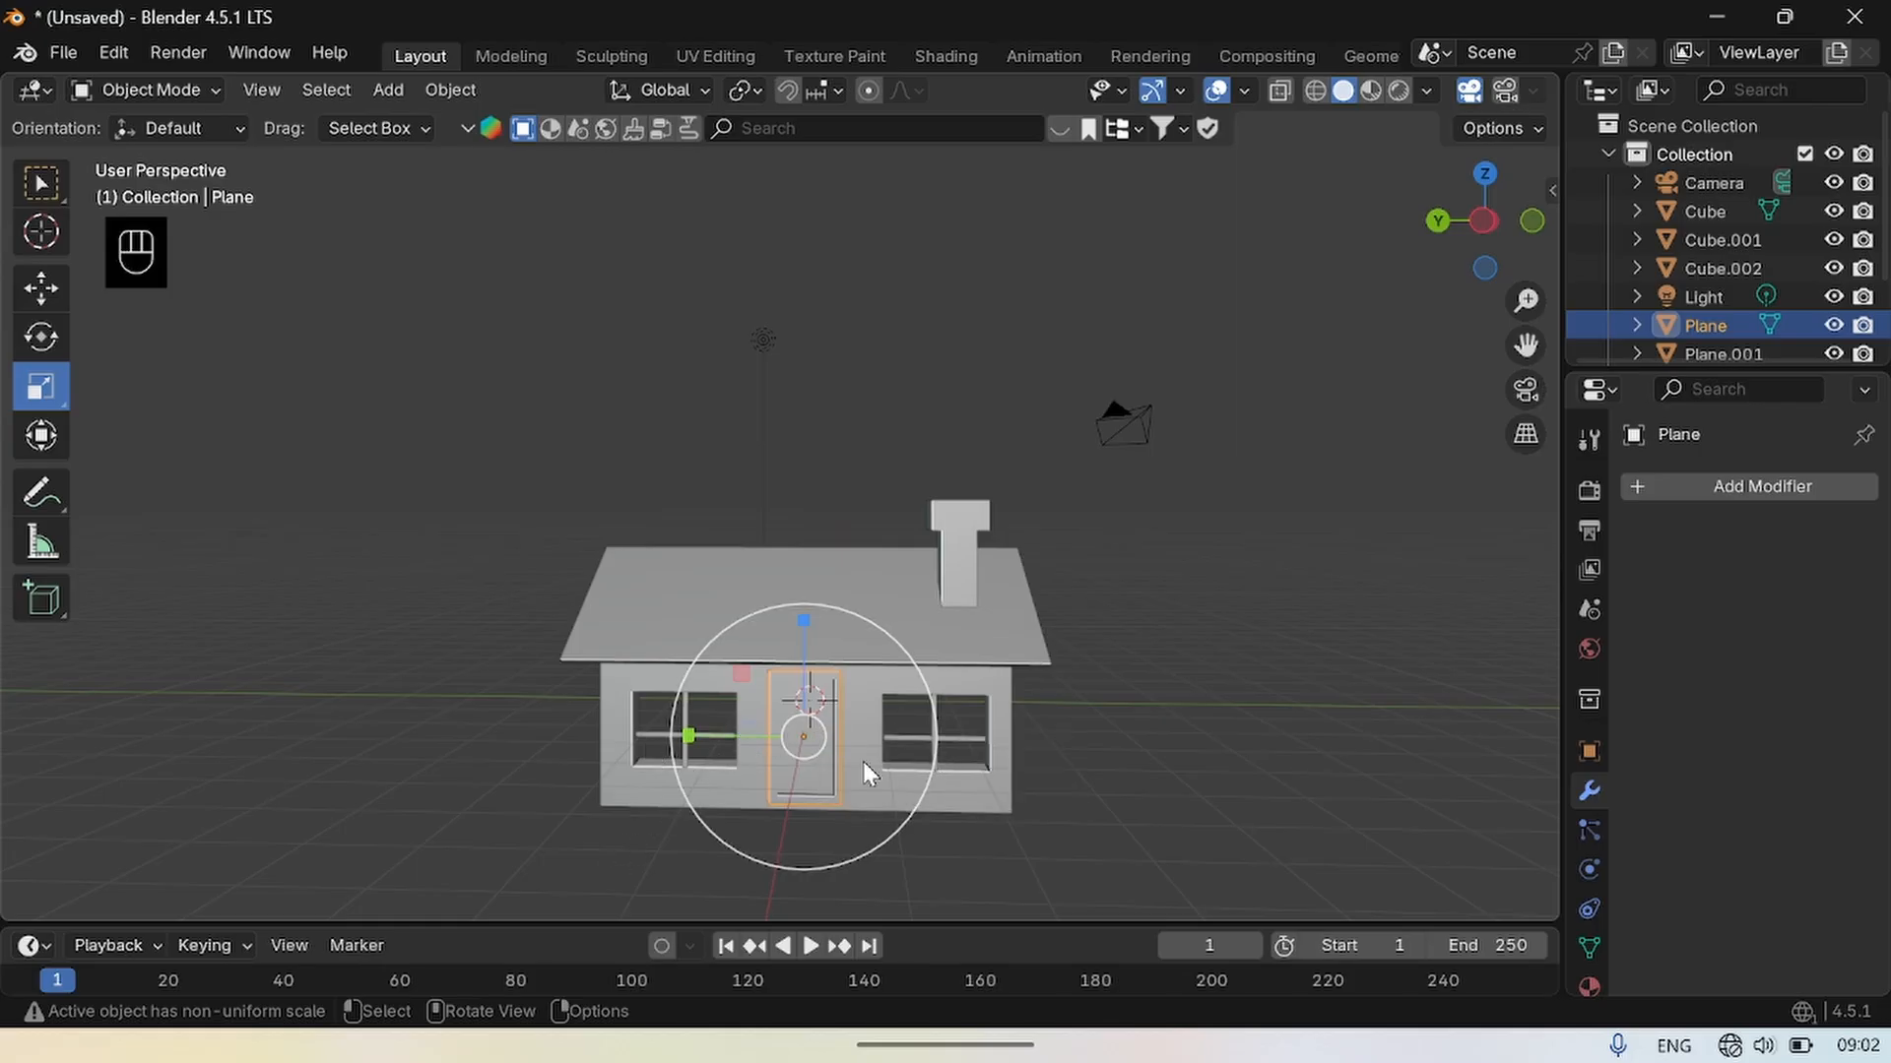
Select the separate framed door plane in the front doorway and delete it.
left_click(819, 735)
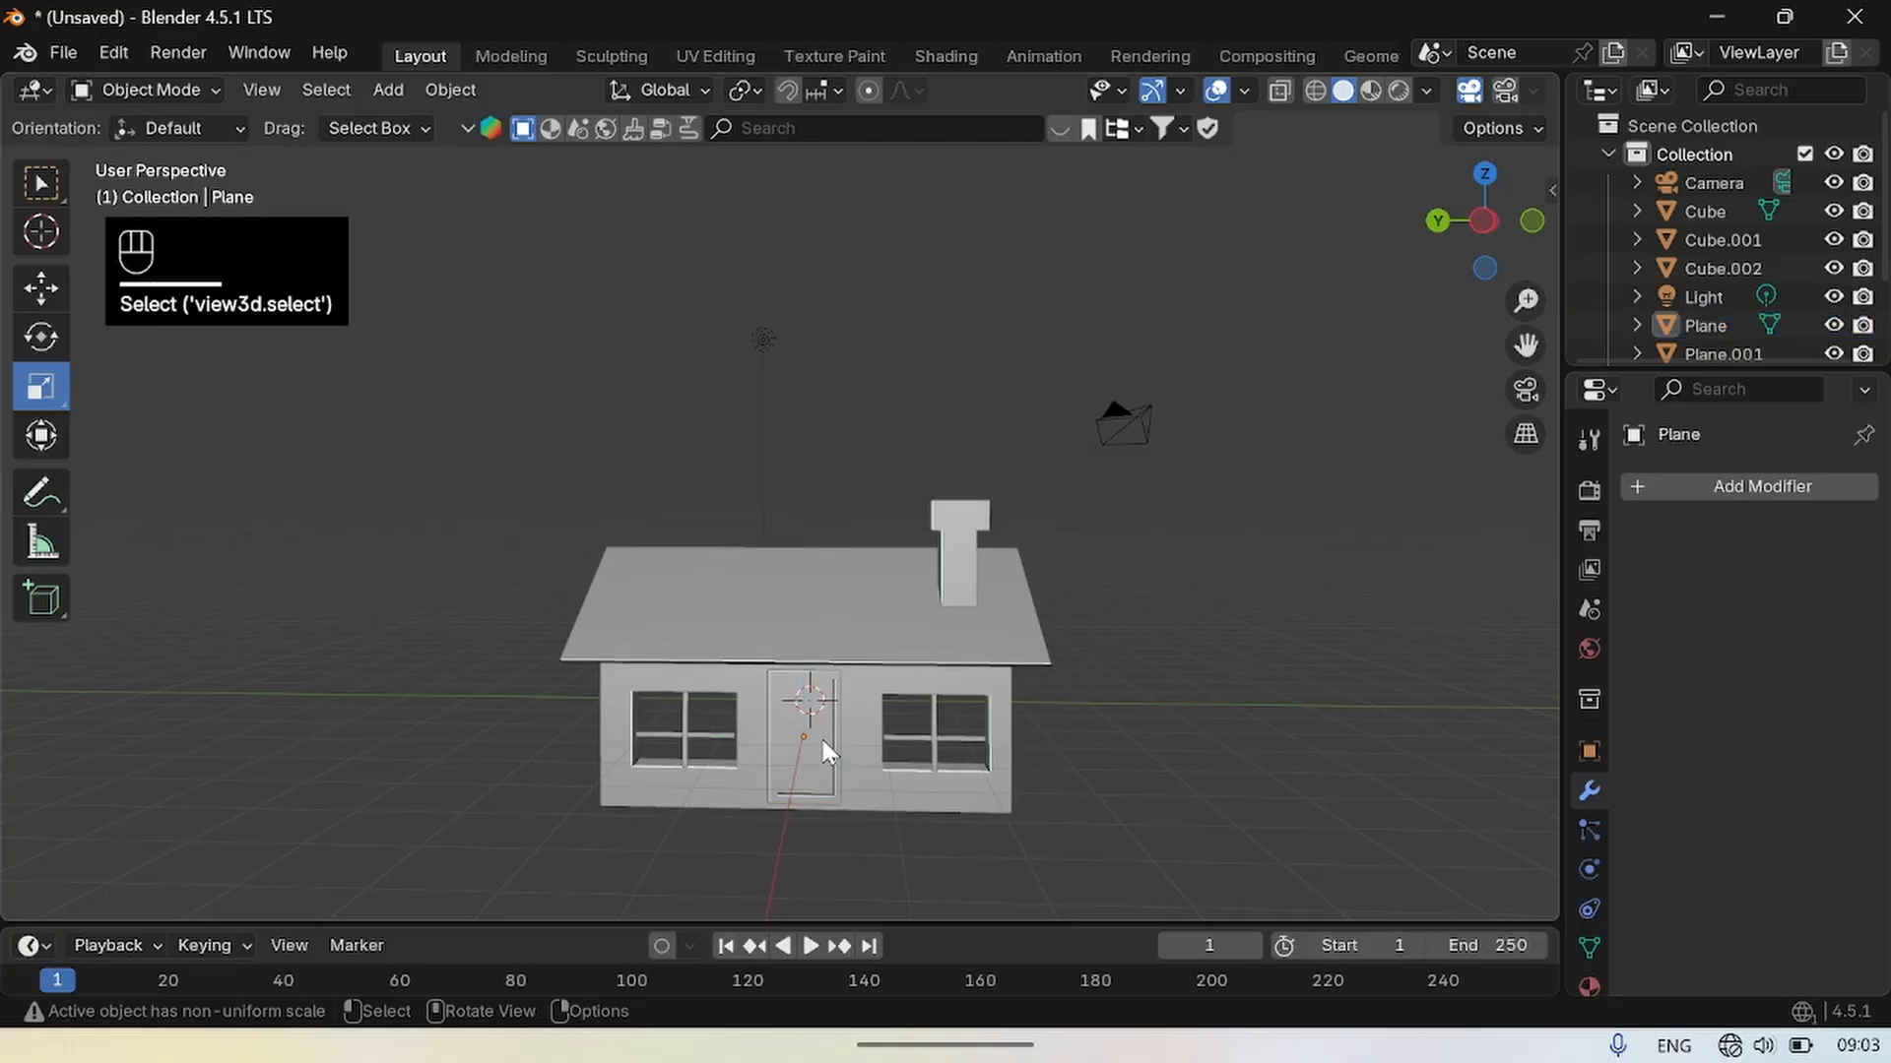
left_click(798, 748)
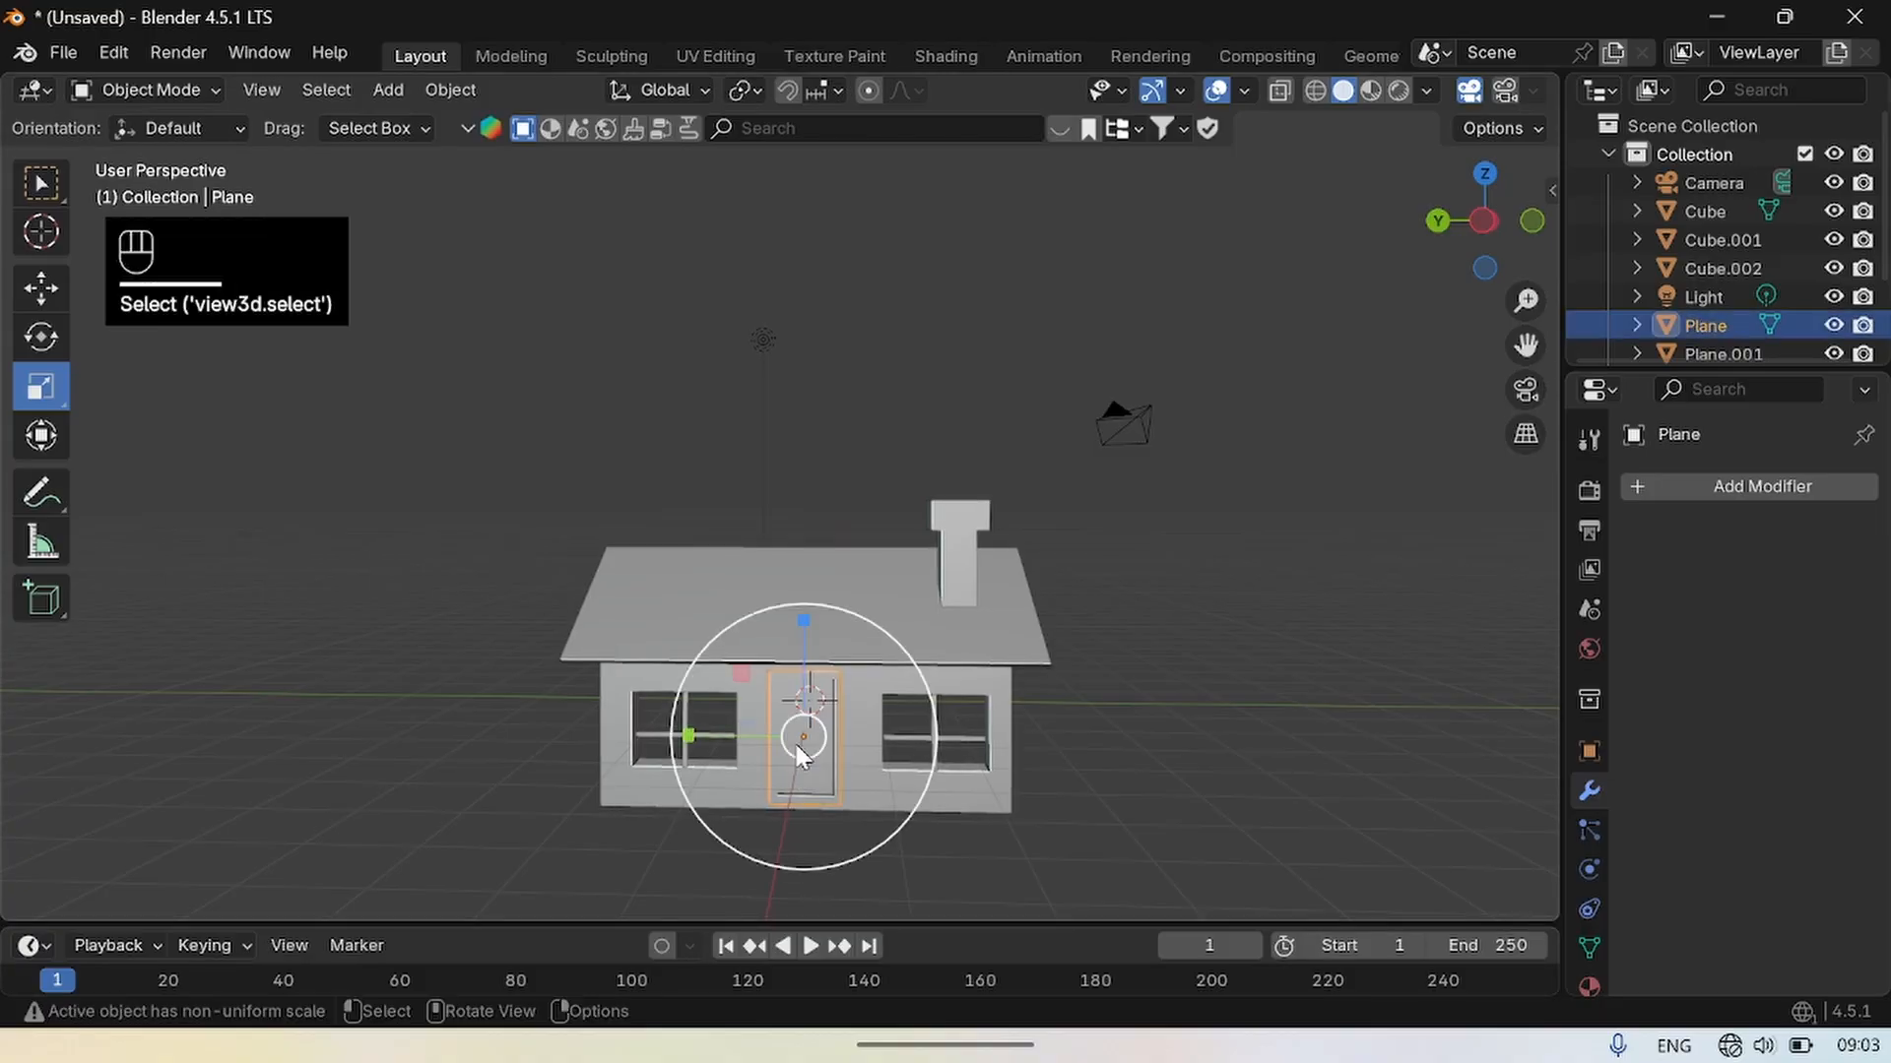
key("Delete")
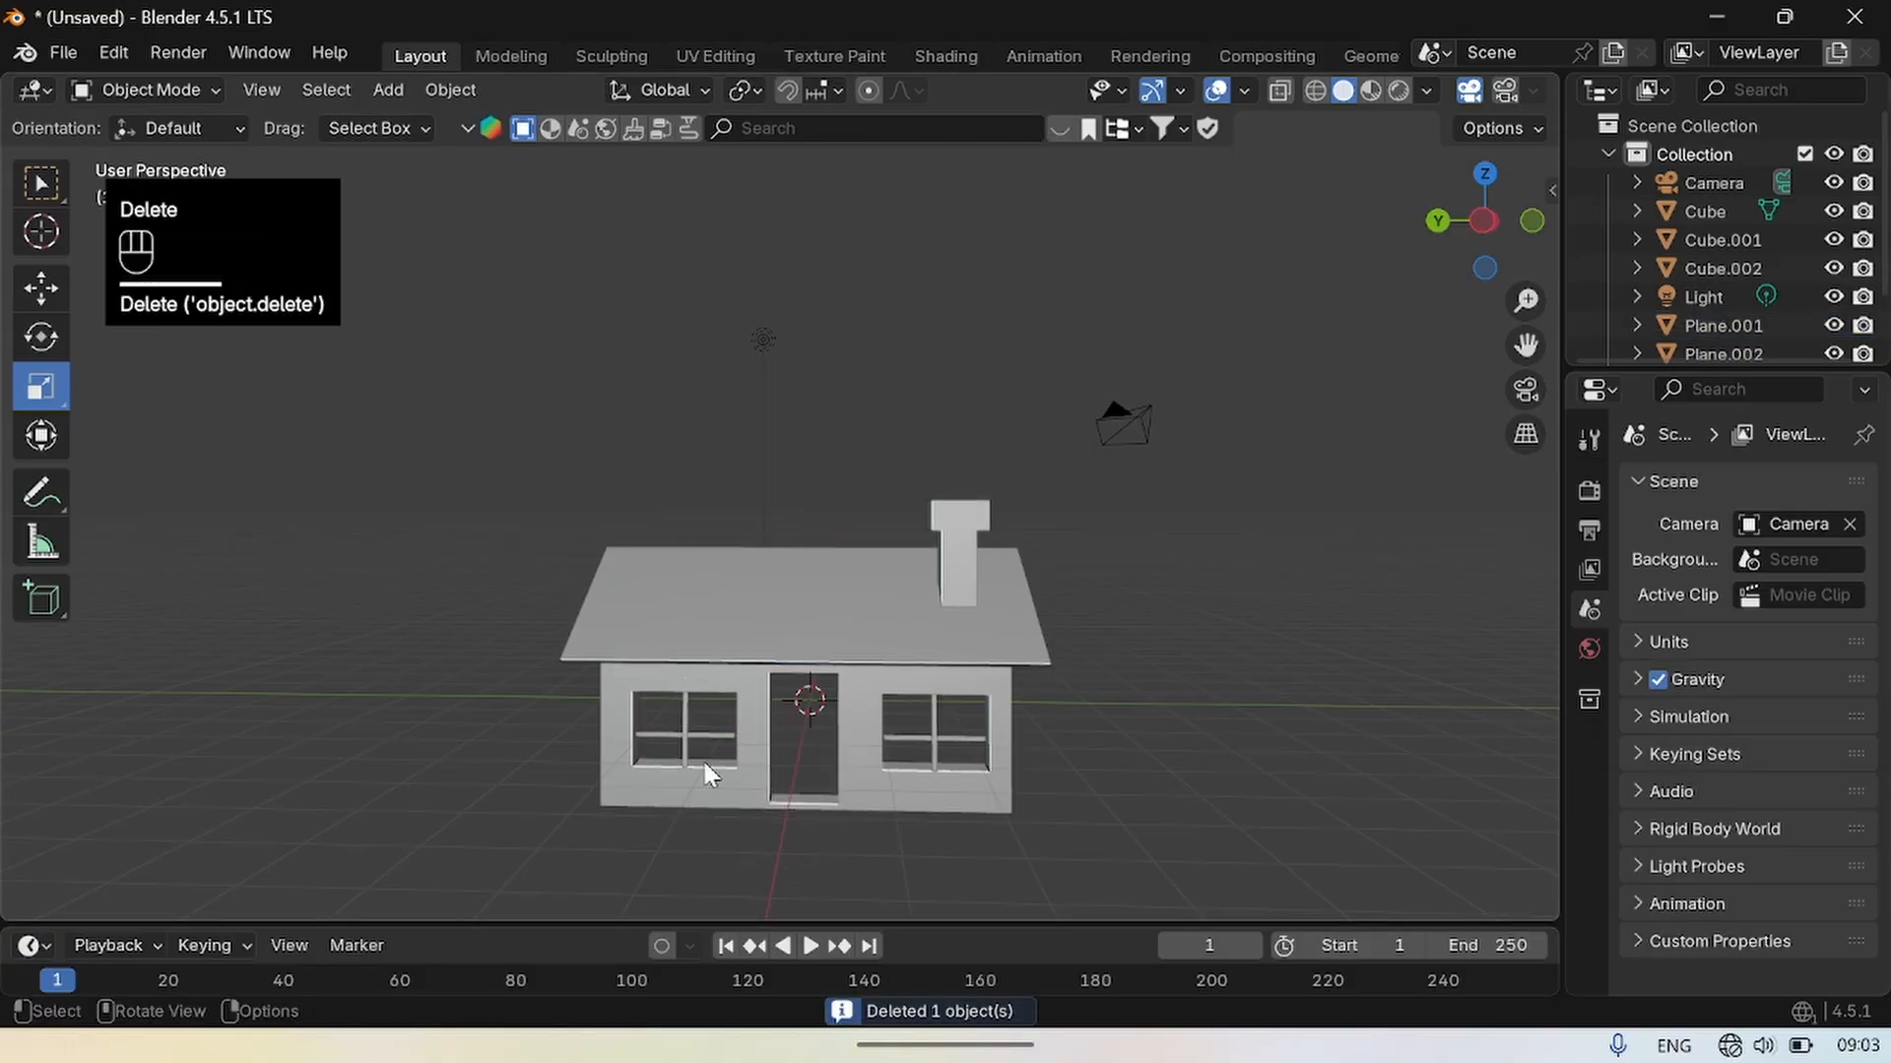
Duplicate the vertical window bar and move the copy along Y to the wall section beside the doorway.
left_click(680, 737)
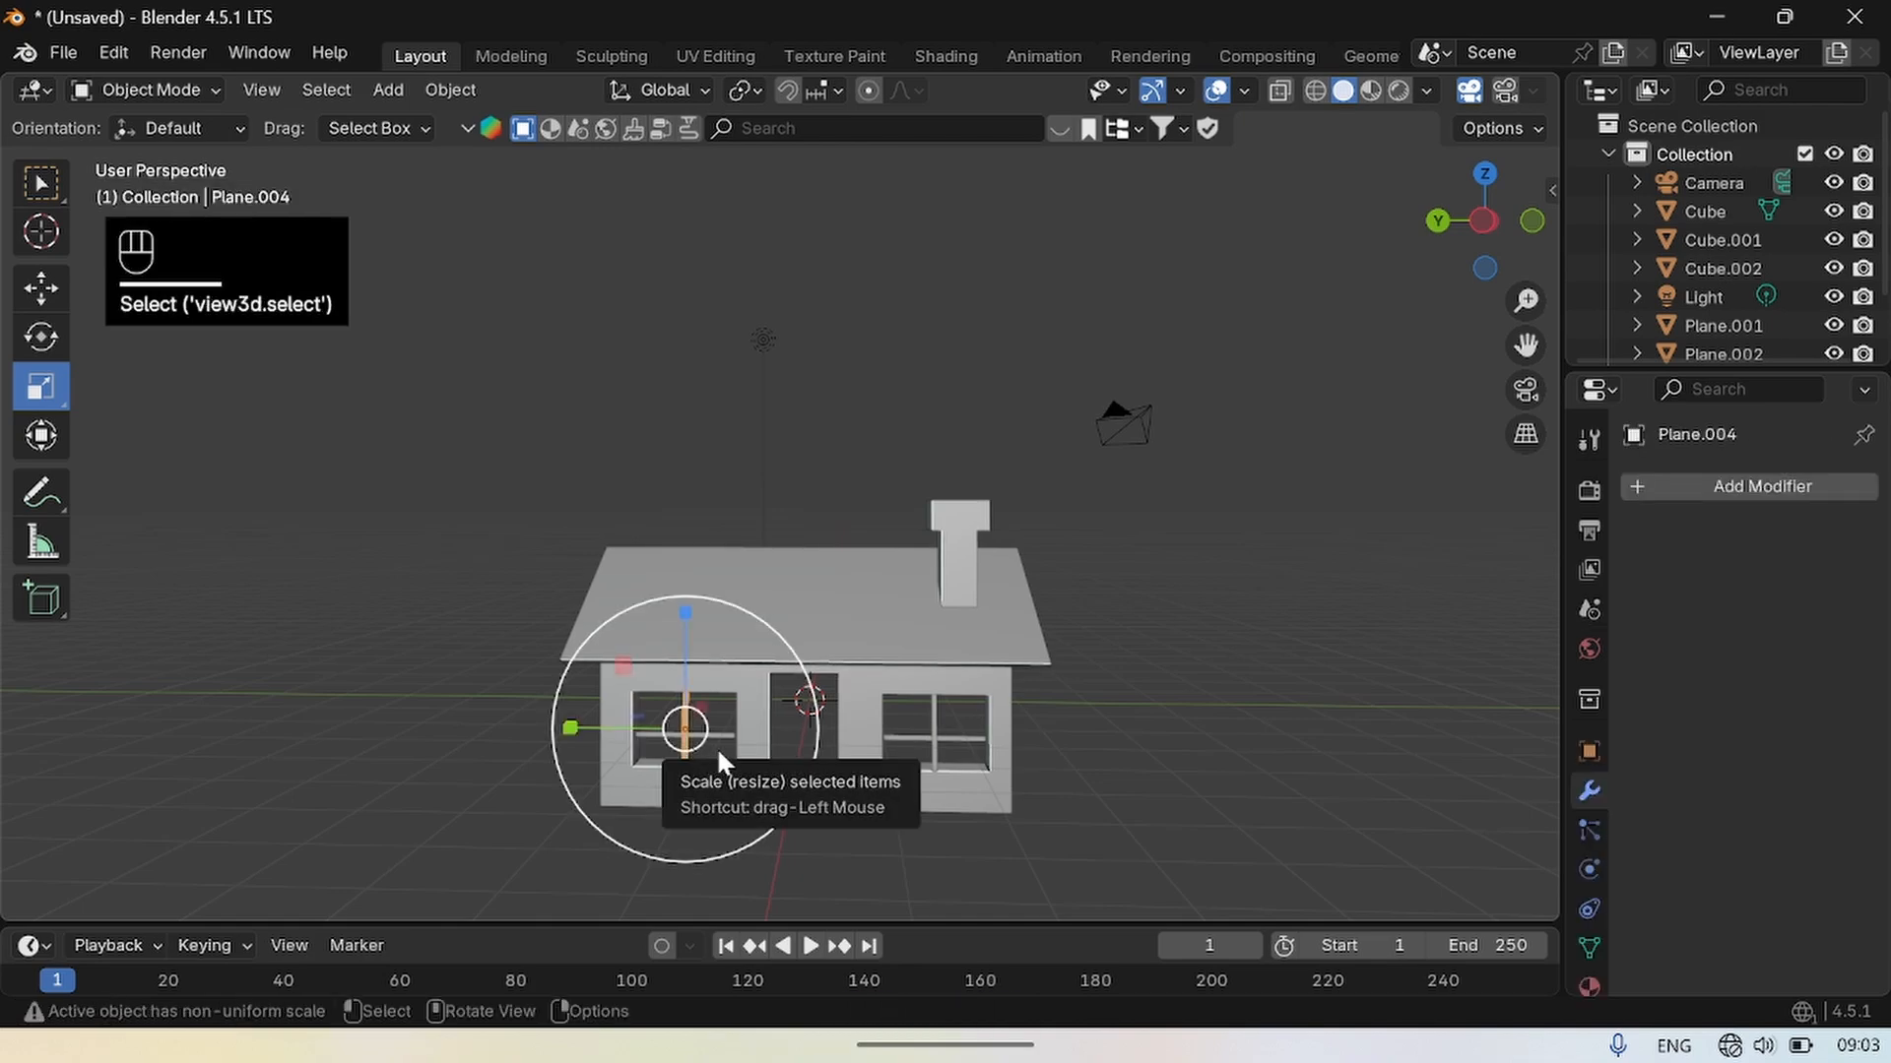
left_click(721, 739, "shift")
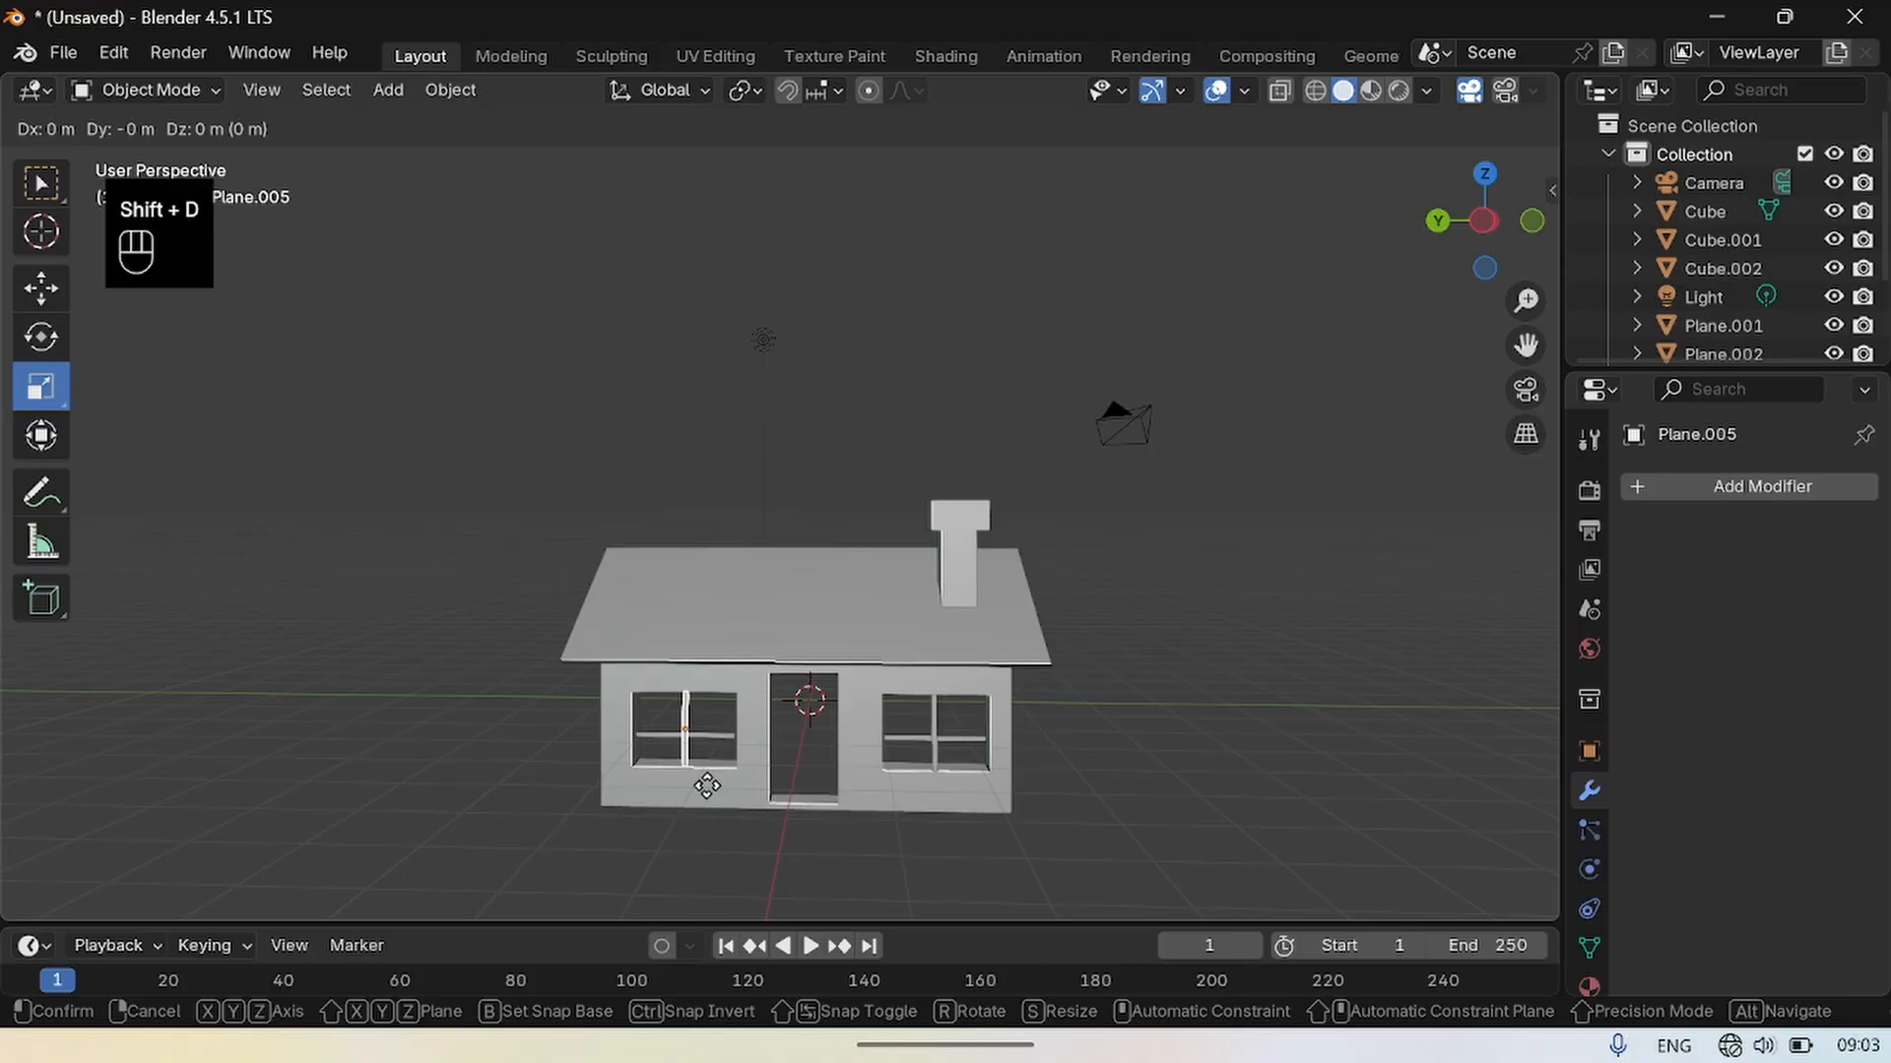
key("g")
key("y")
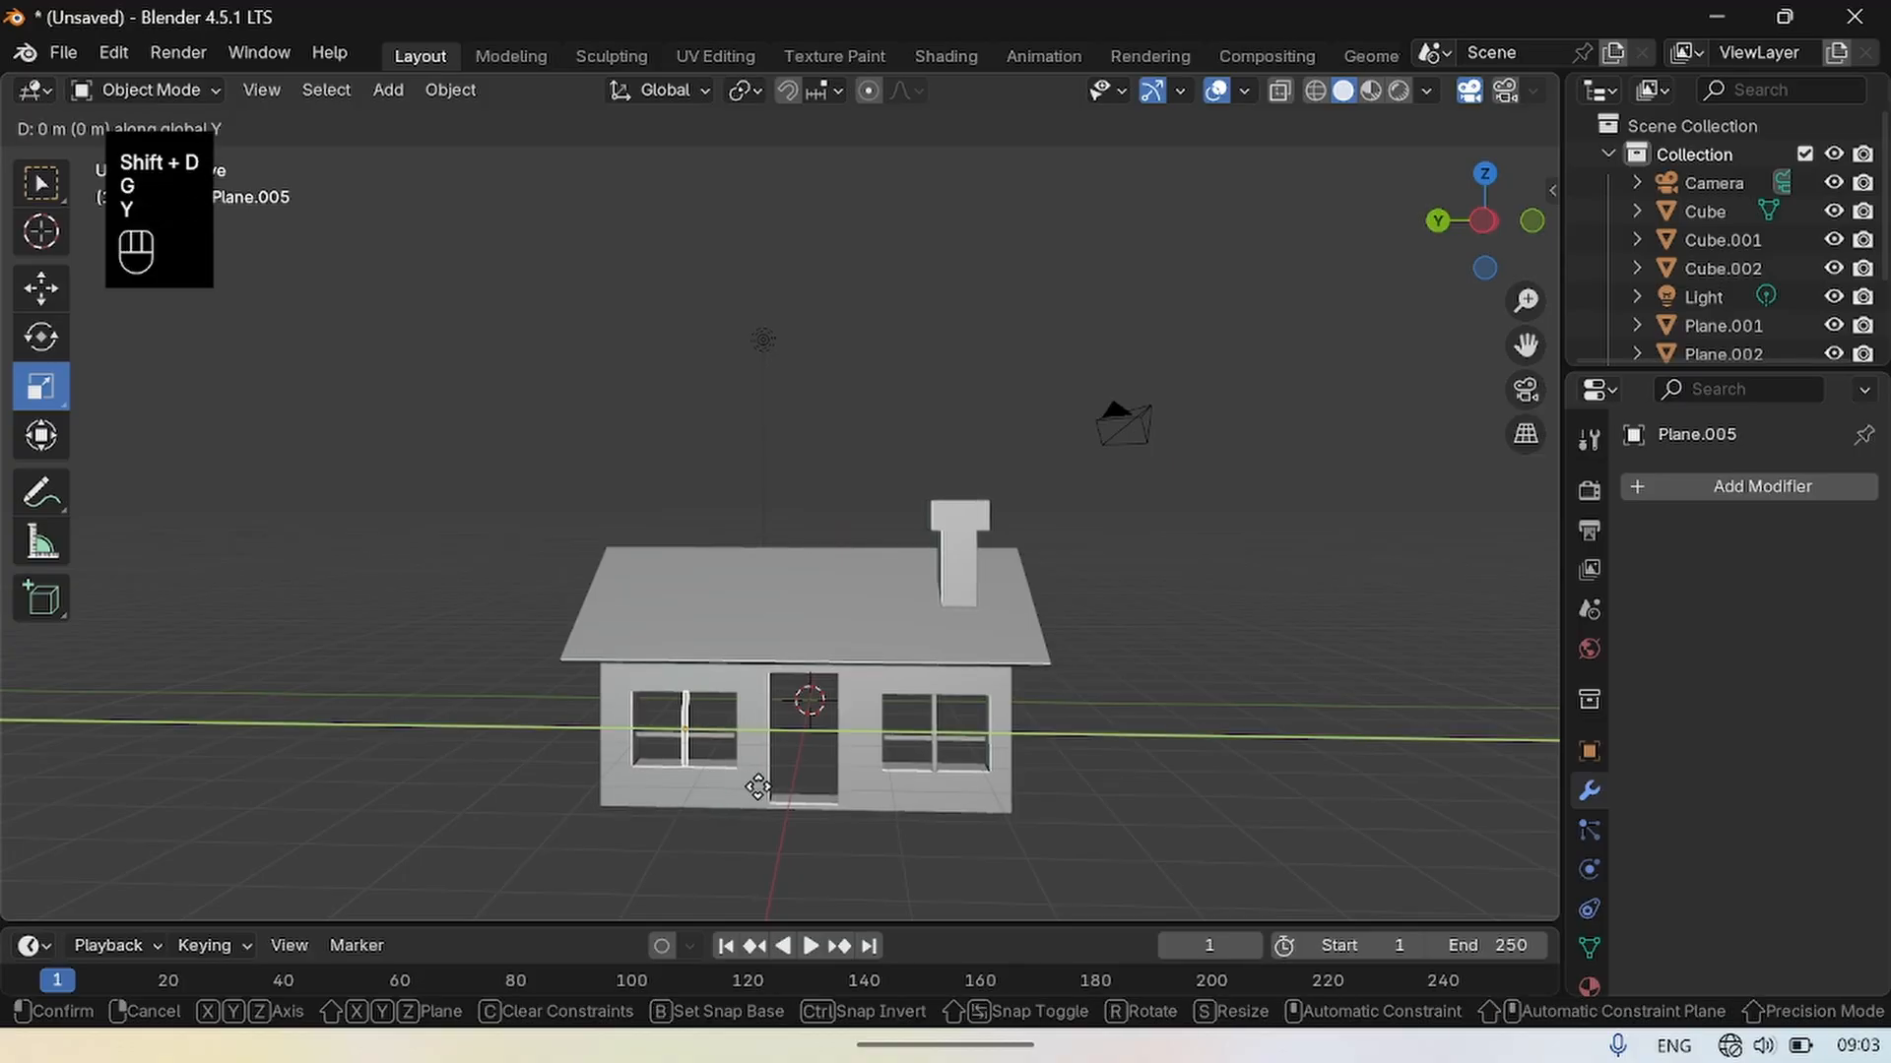
left_click(781, 785)
middle_click_drag(781, 785, 740, 793)
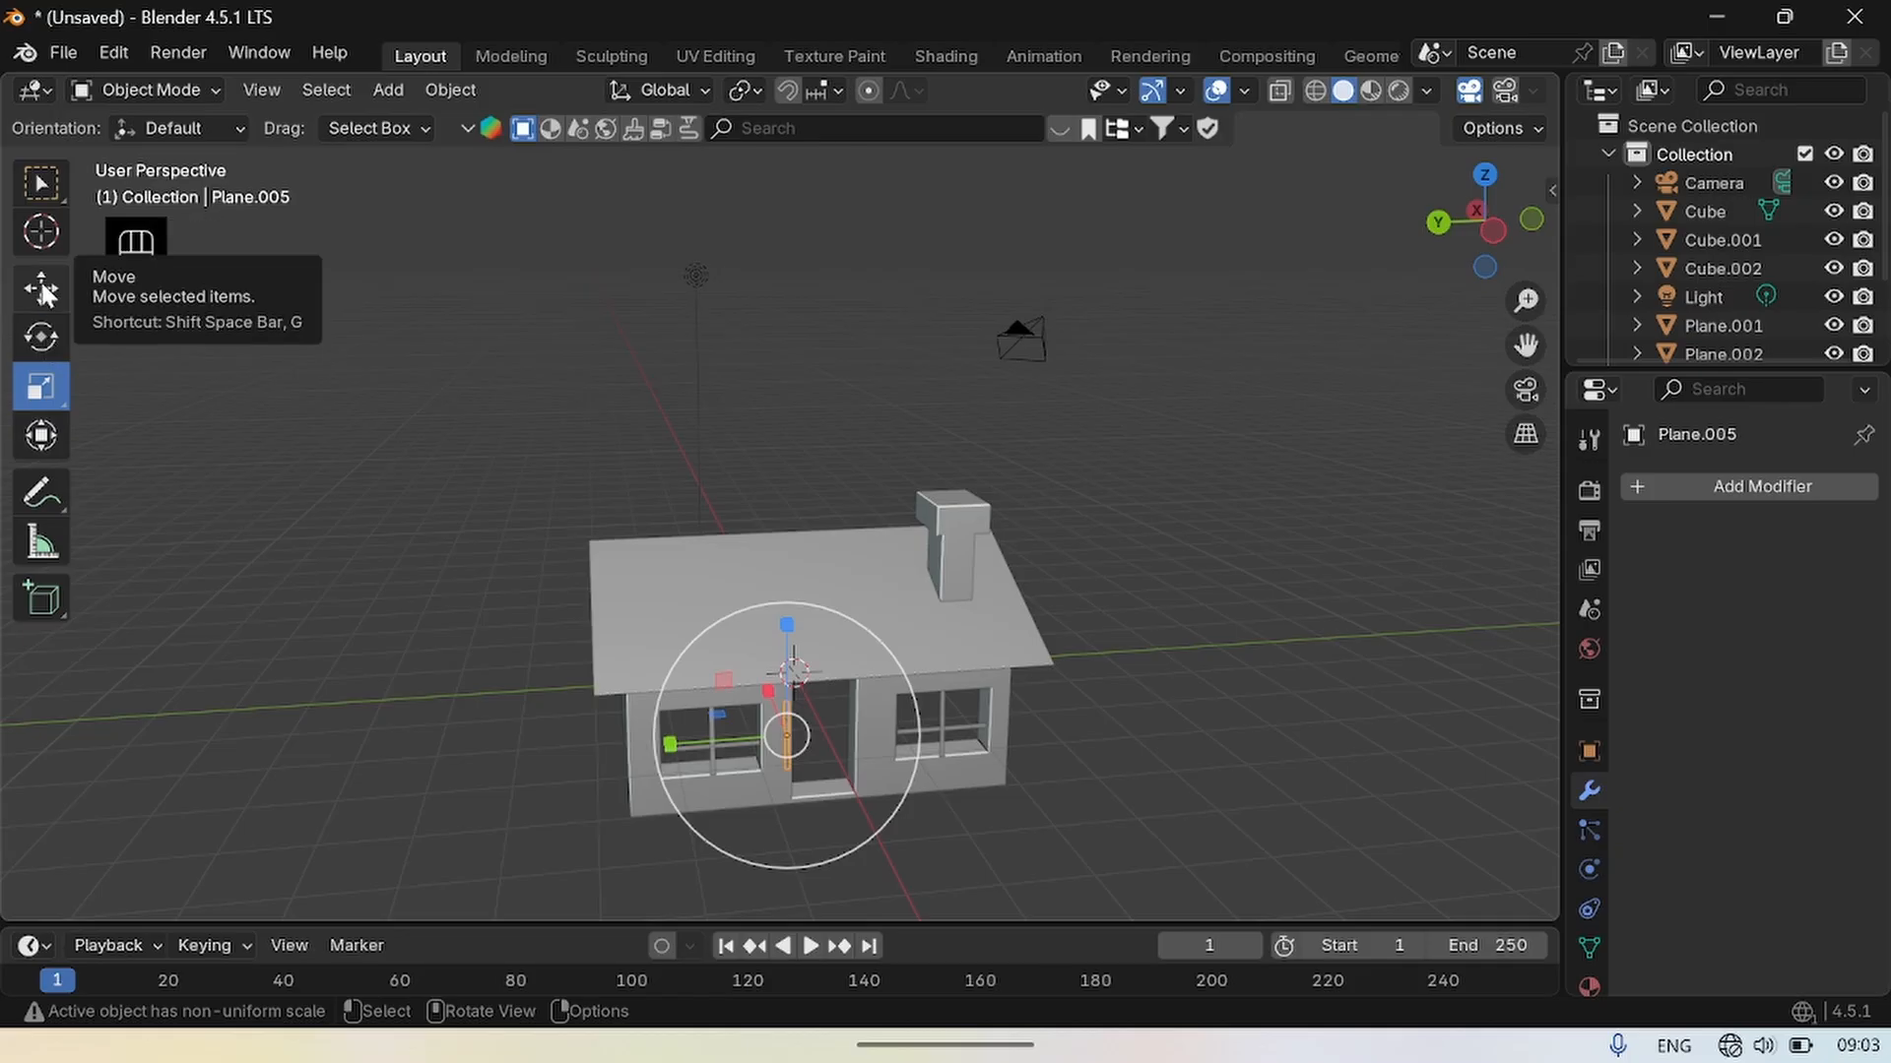
left_click(905, 832)
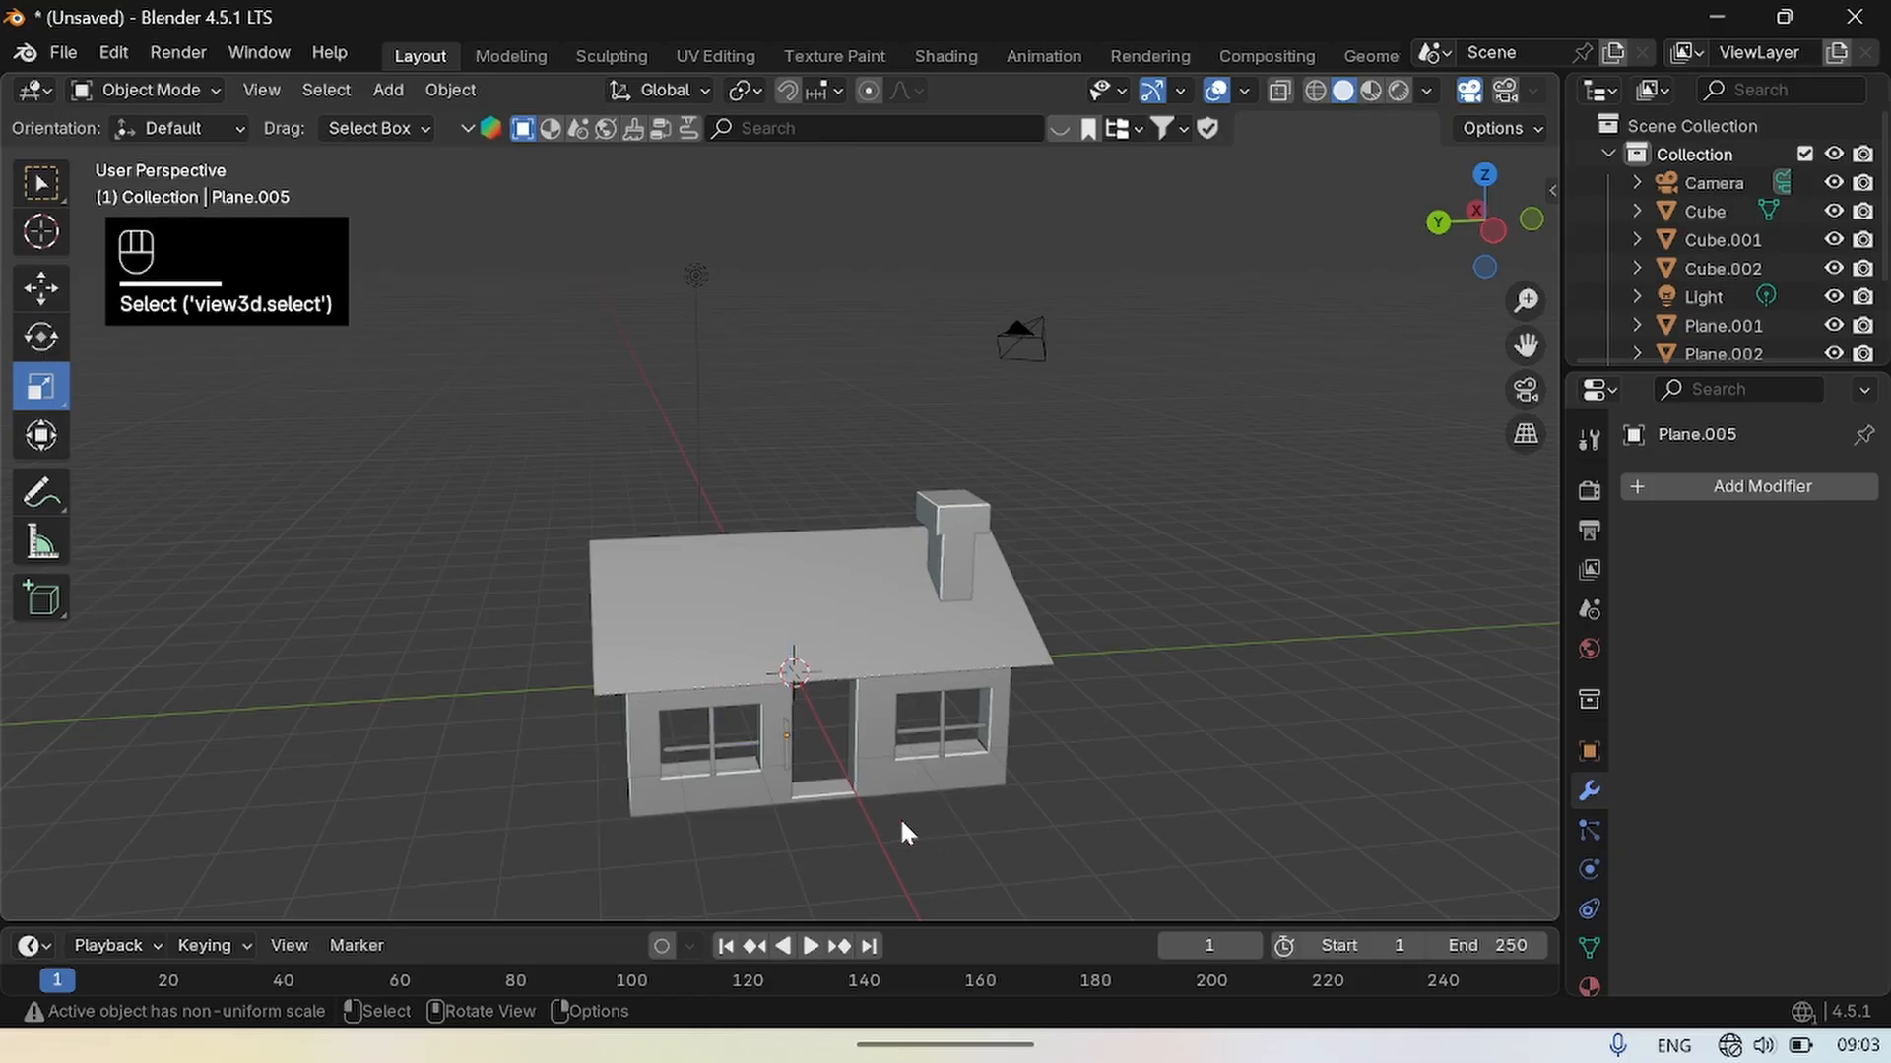
left_click(816, 776)
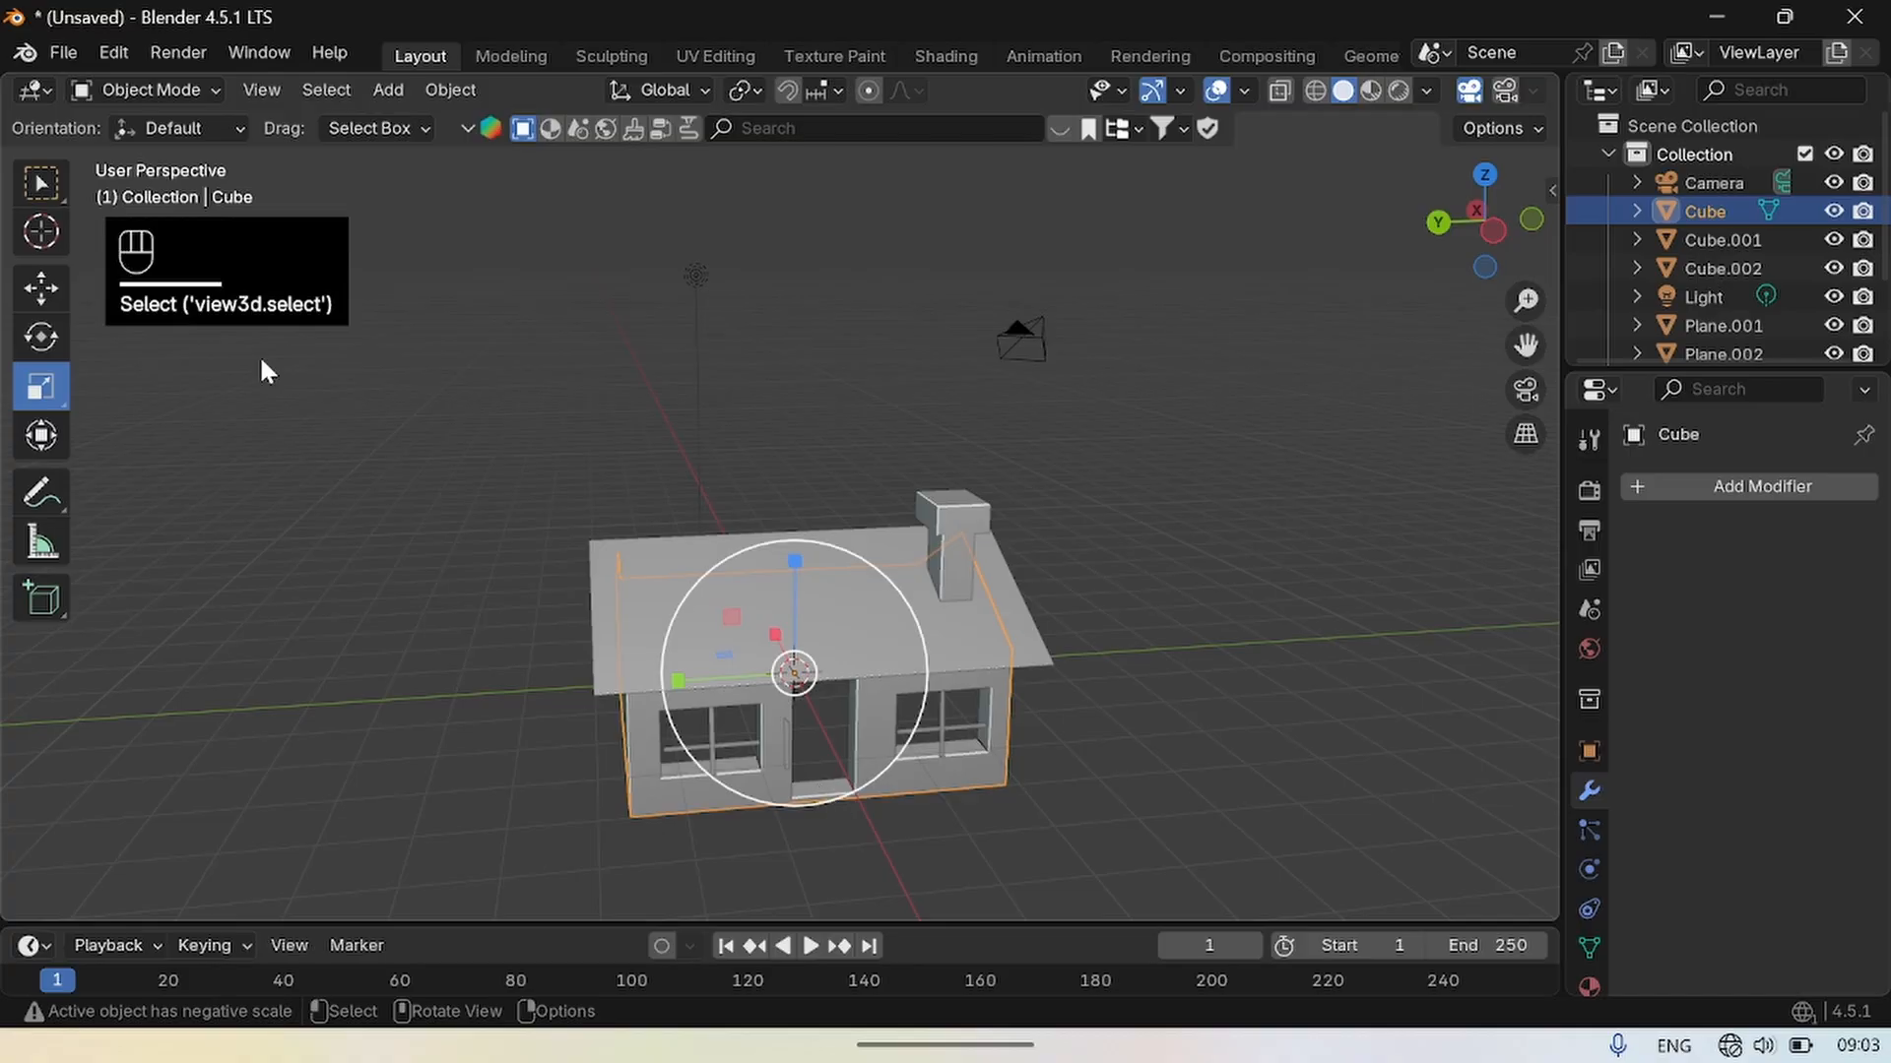
left_click(388, 89)
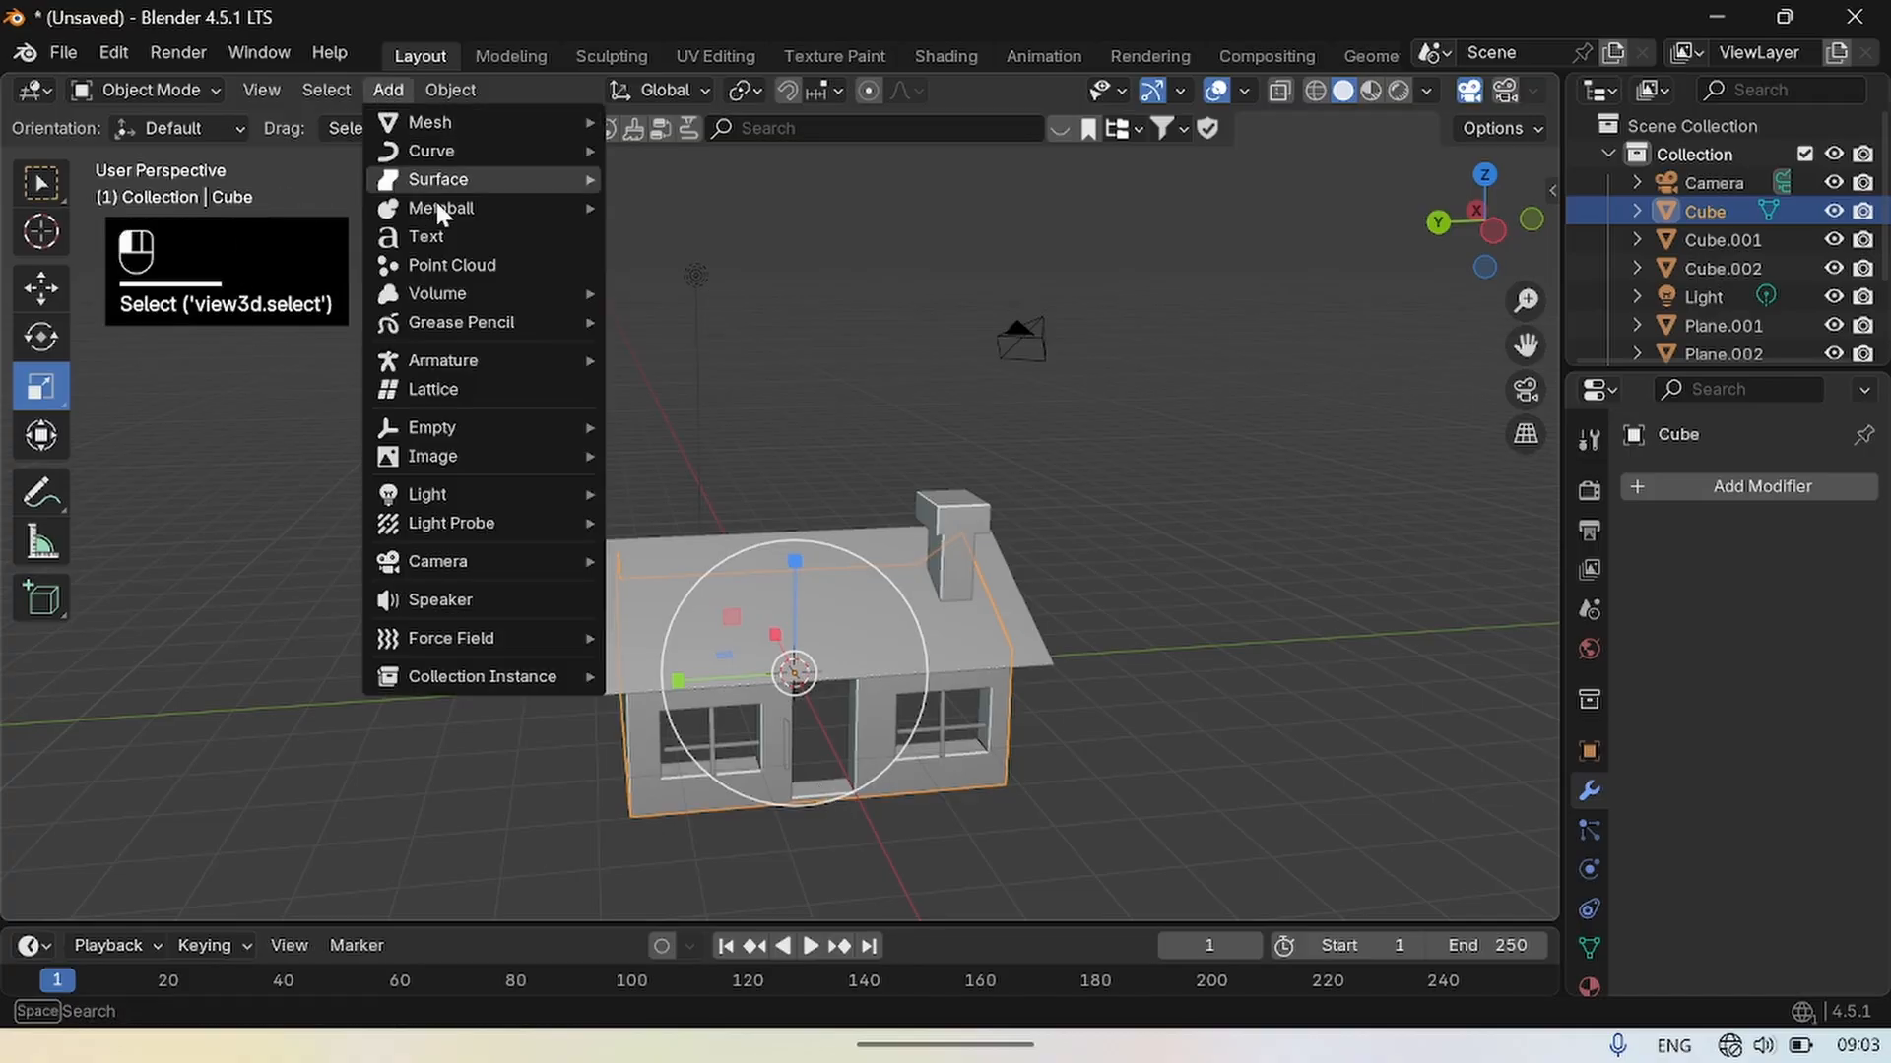
left_click(1014, 425)
left_click(292, 178)
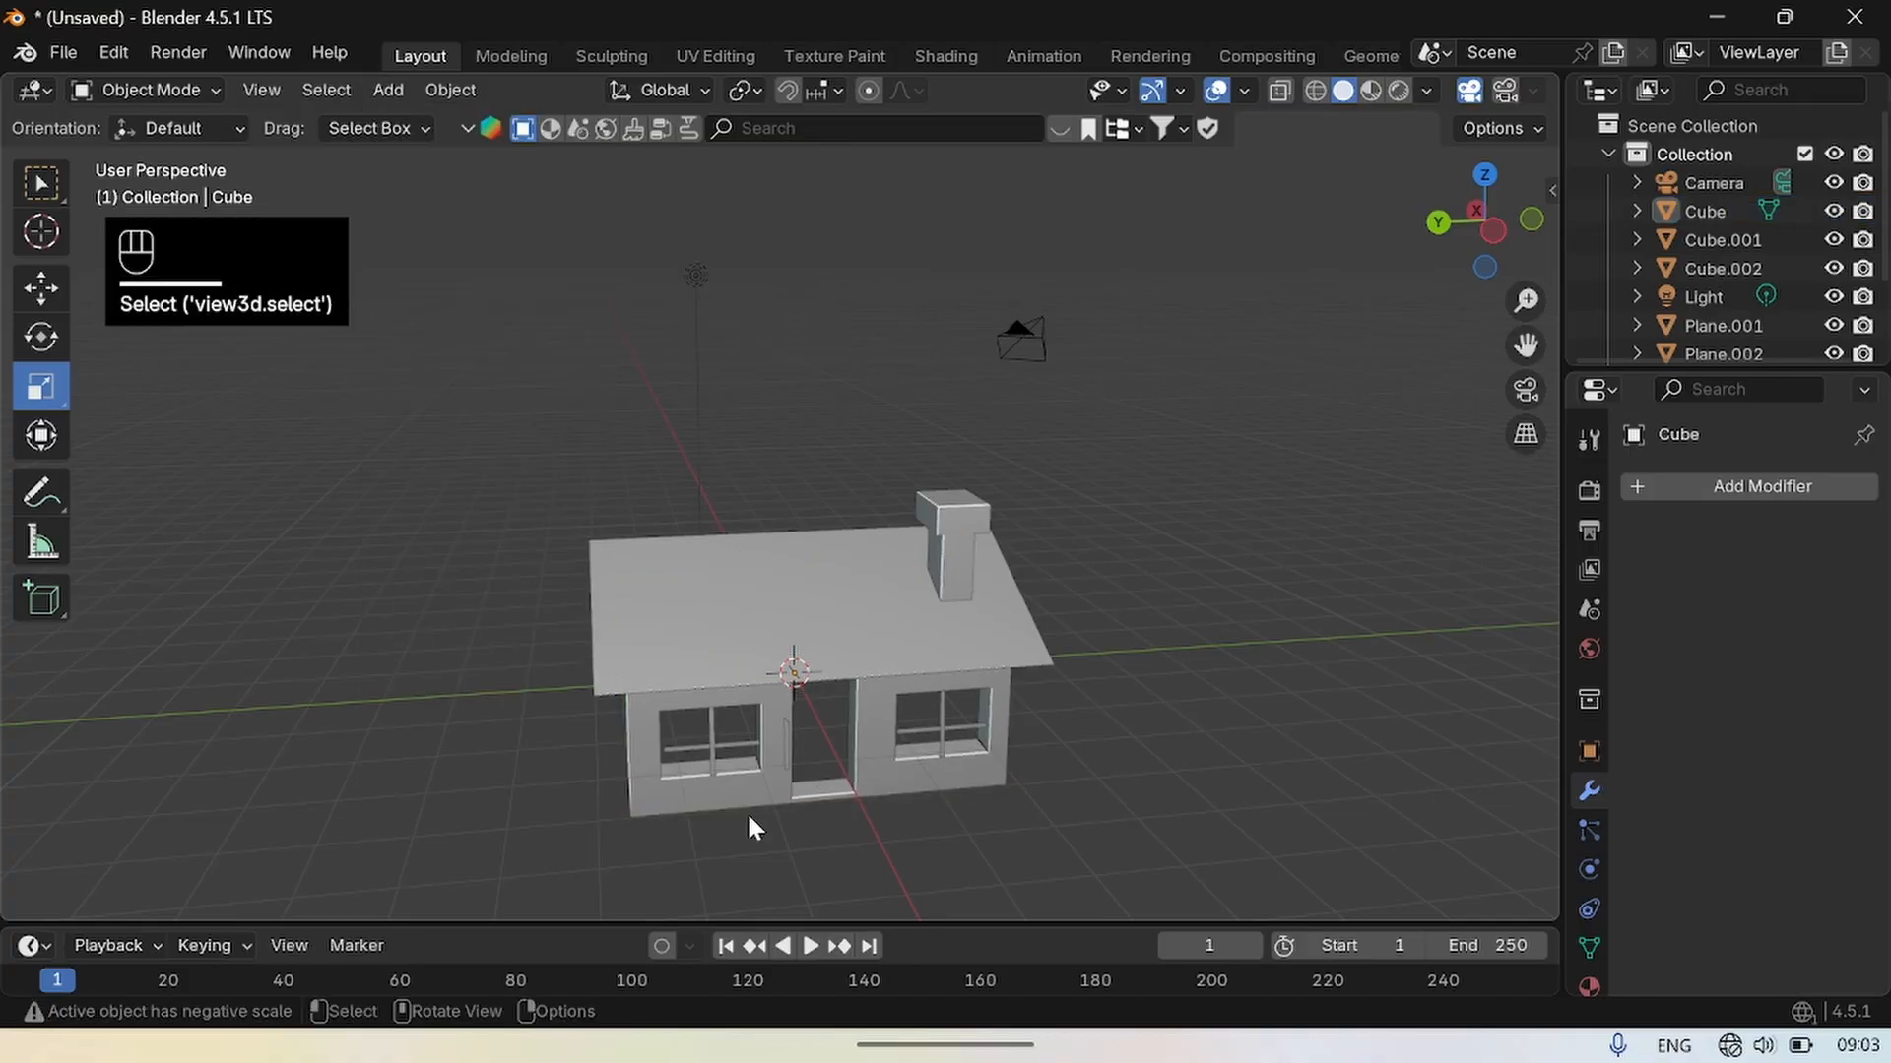
In Edit Mode on the house body, fill the doorway opening with a new face built from its inner edges.
left_click(738, 778)
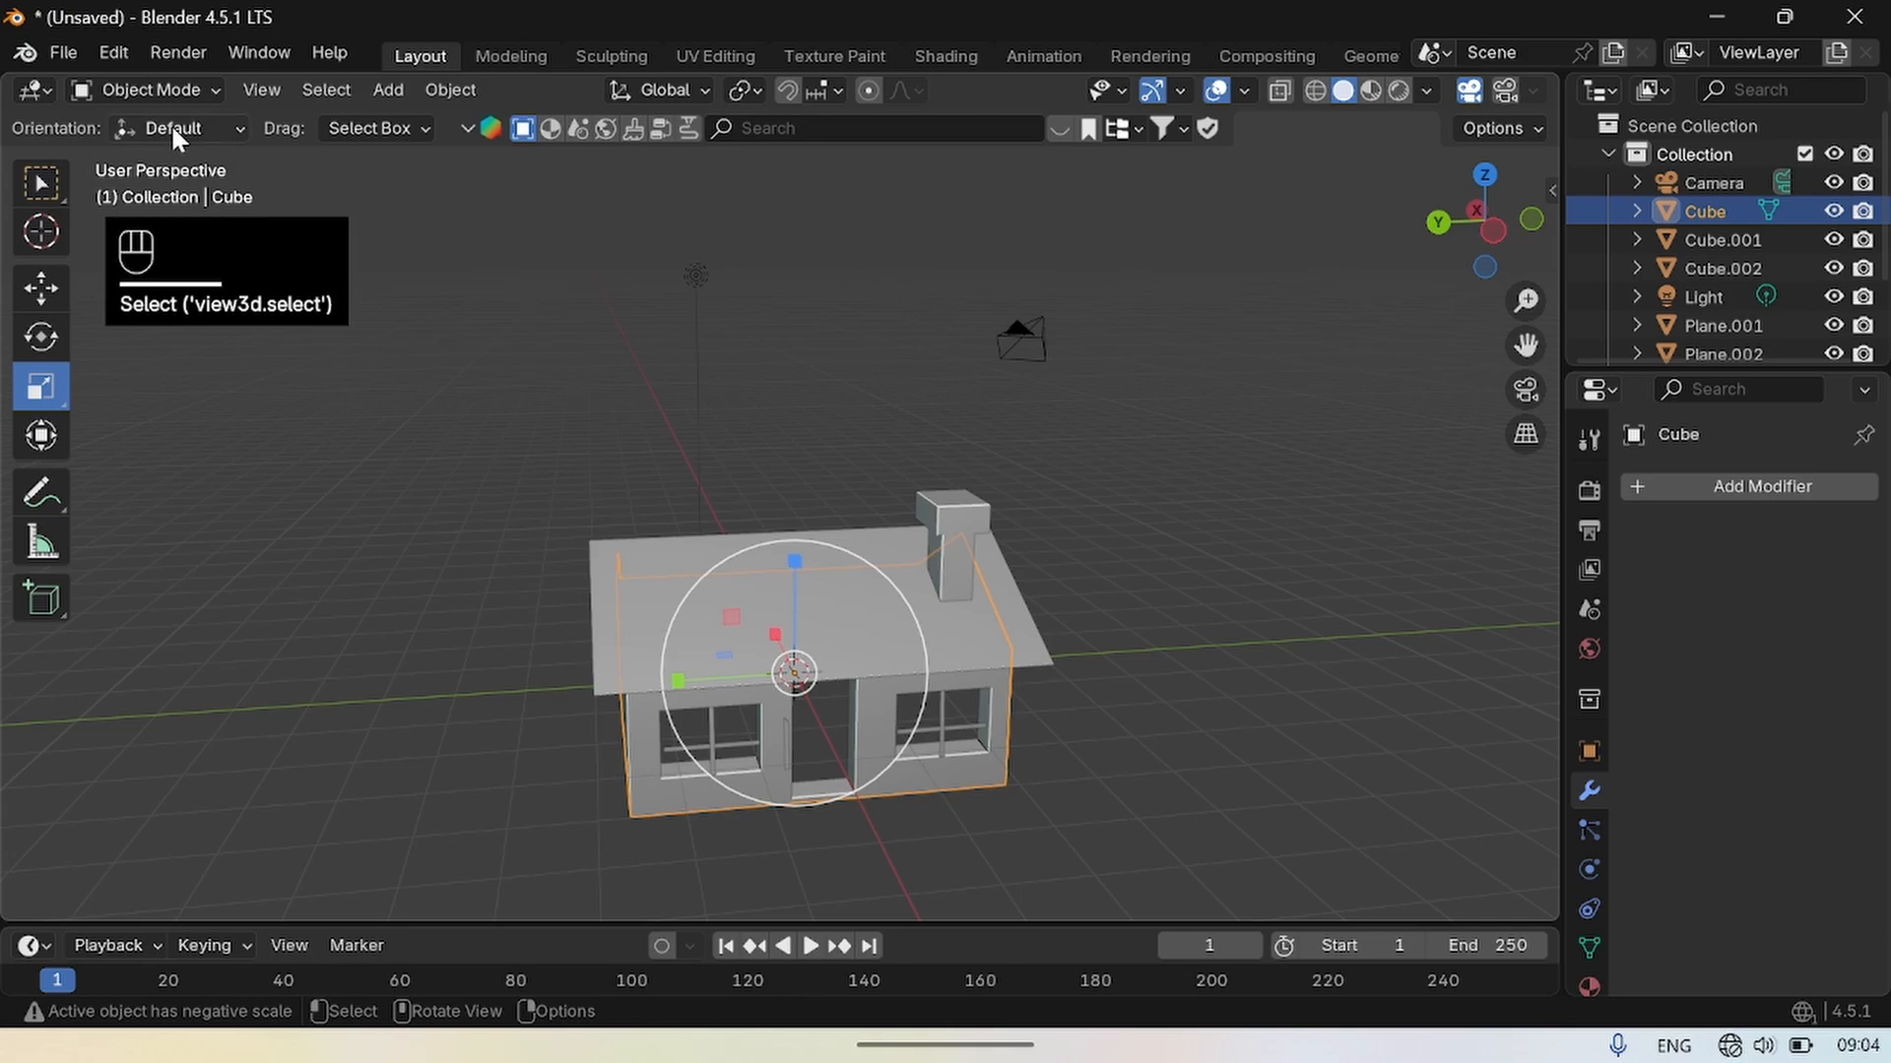
left_click(177, 87)
left_click(153, 148)
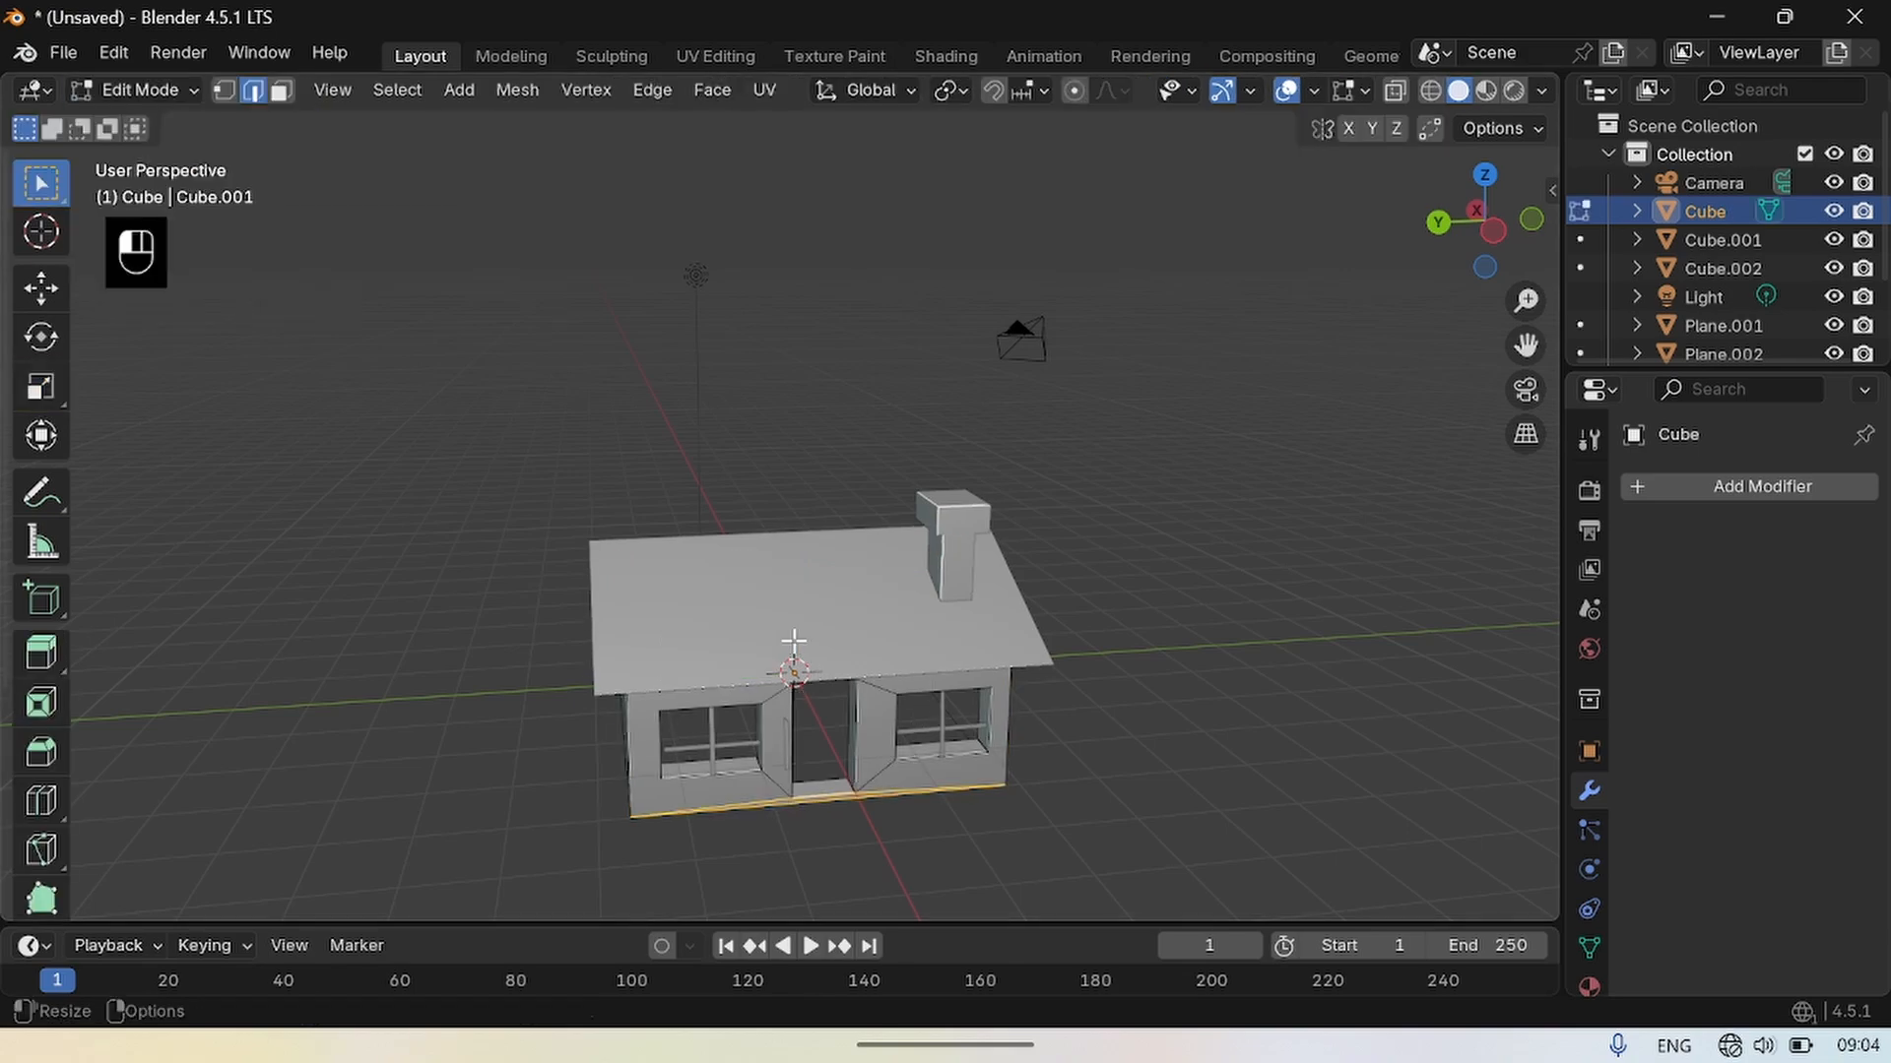
left_click(862, 788)
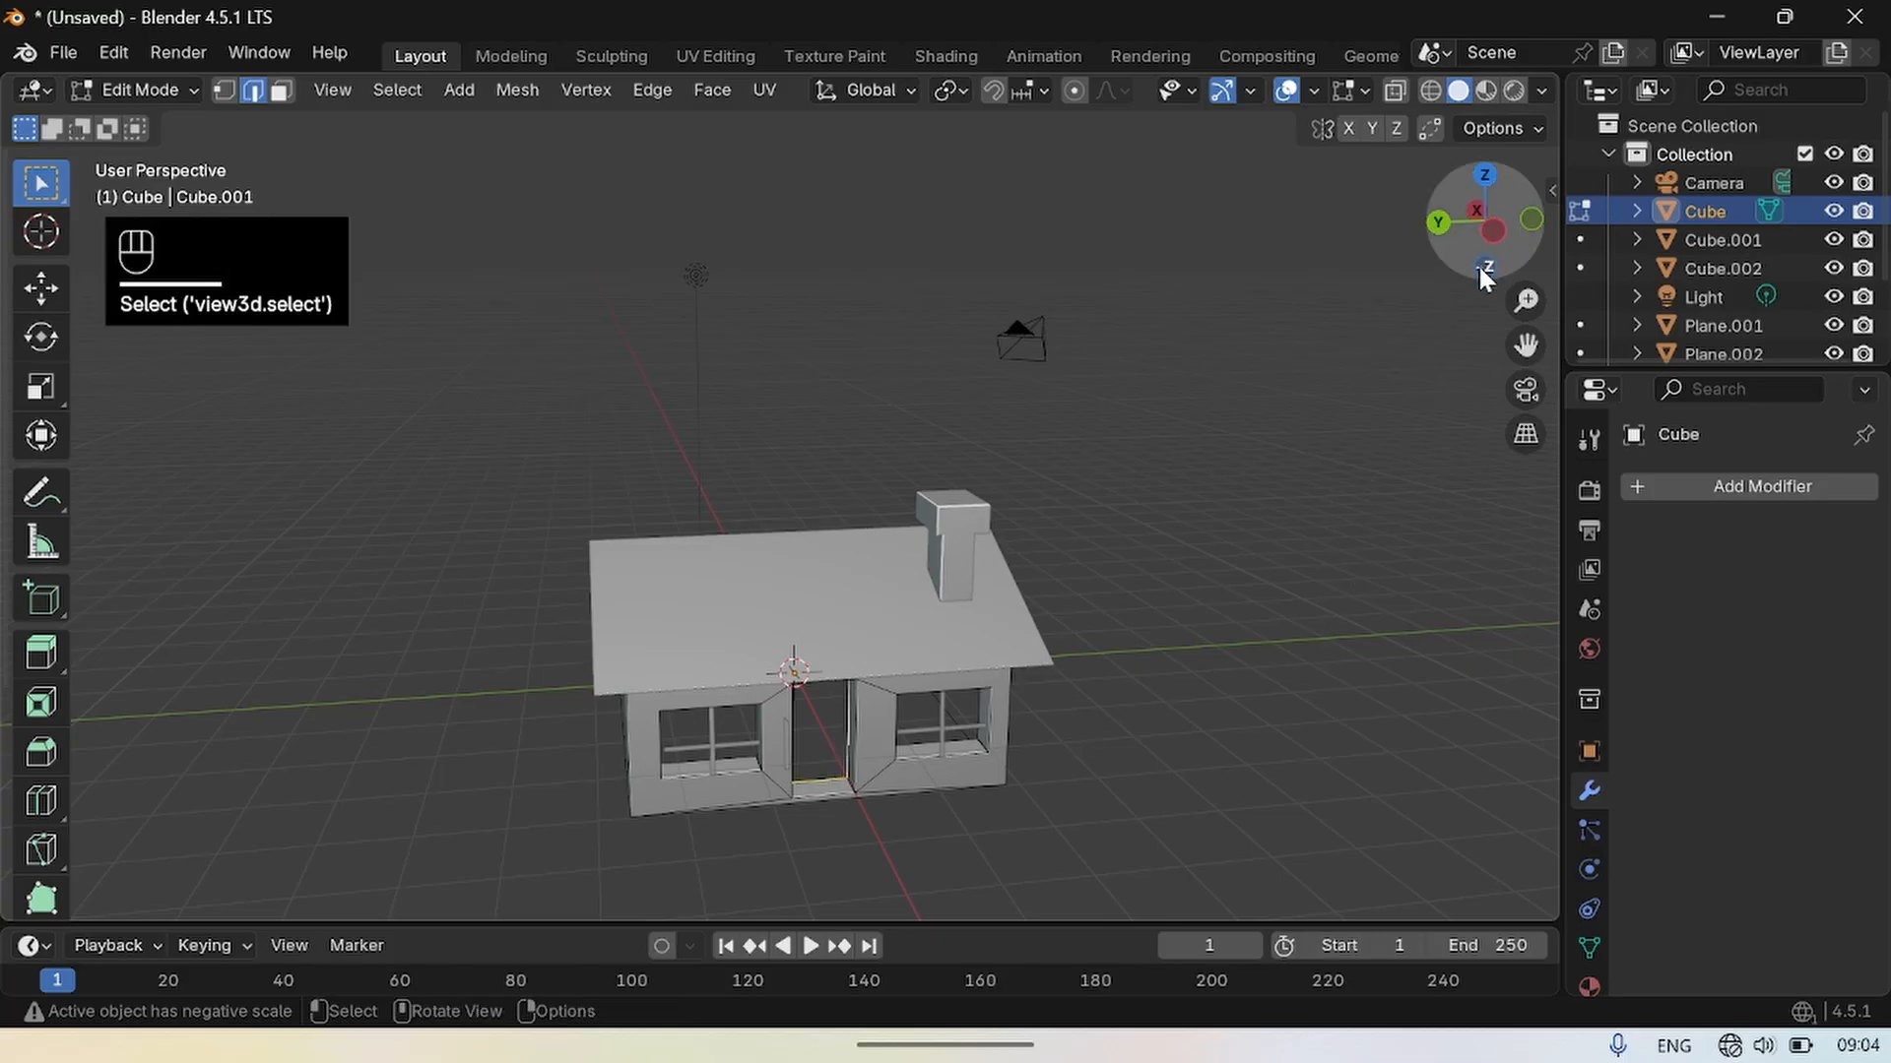
left_click_drag(1484, 265, 1435, 149)
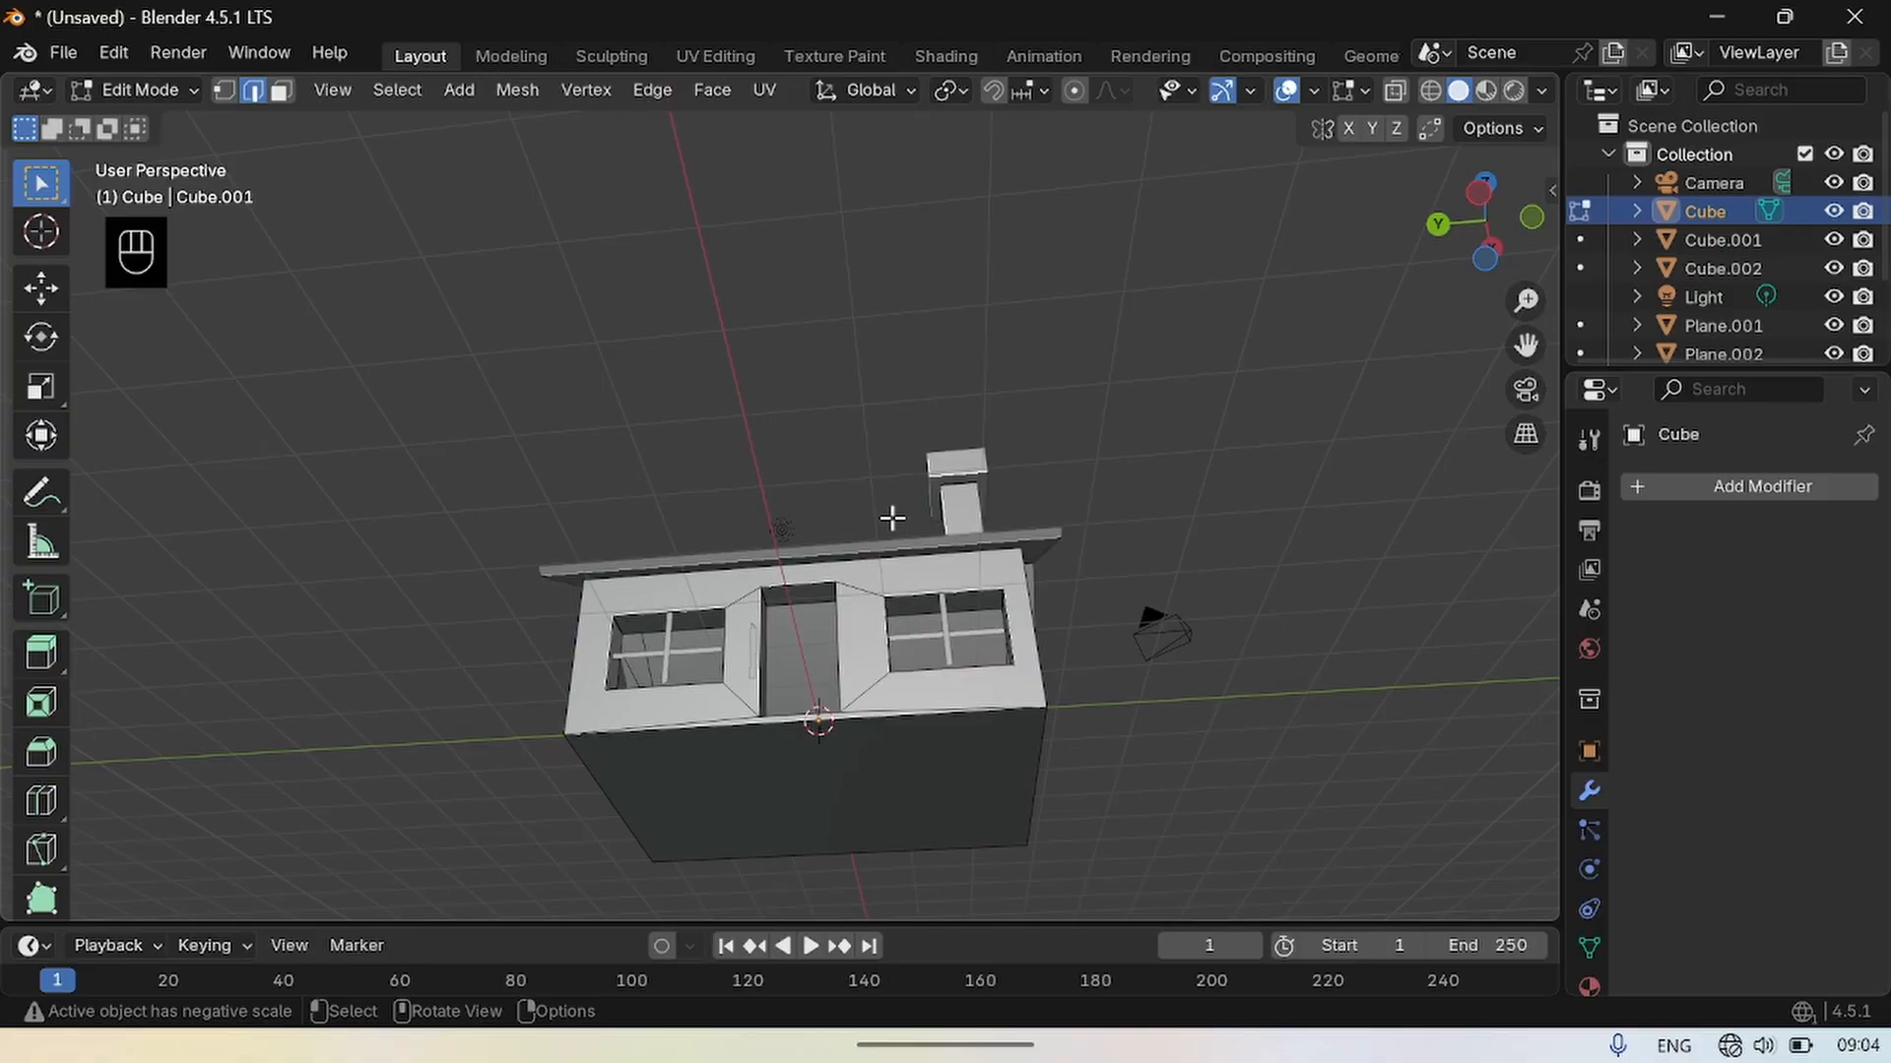
left_click(805, 622, "shift")
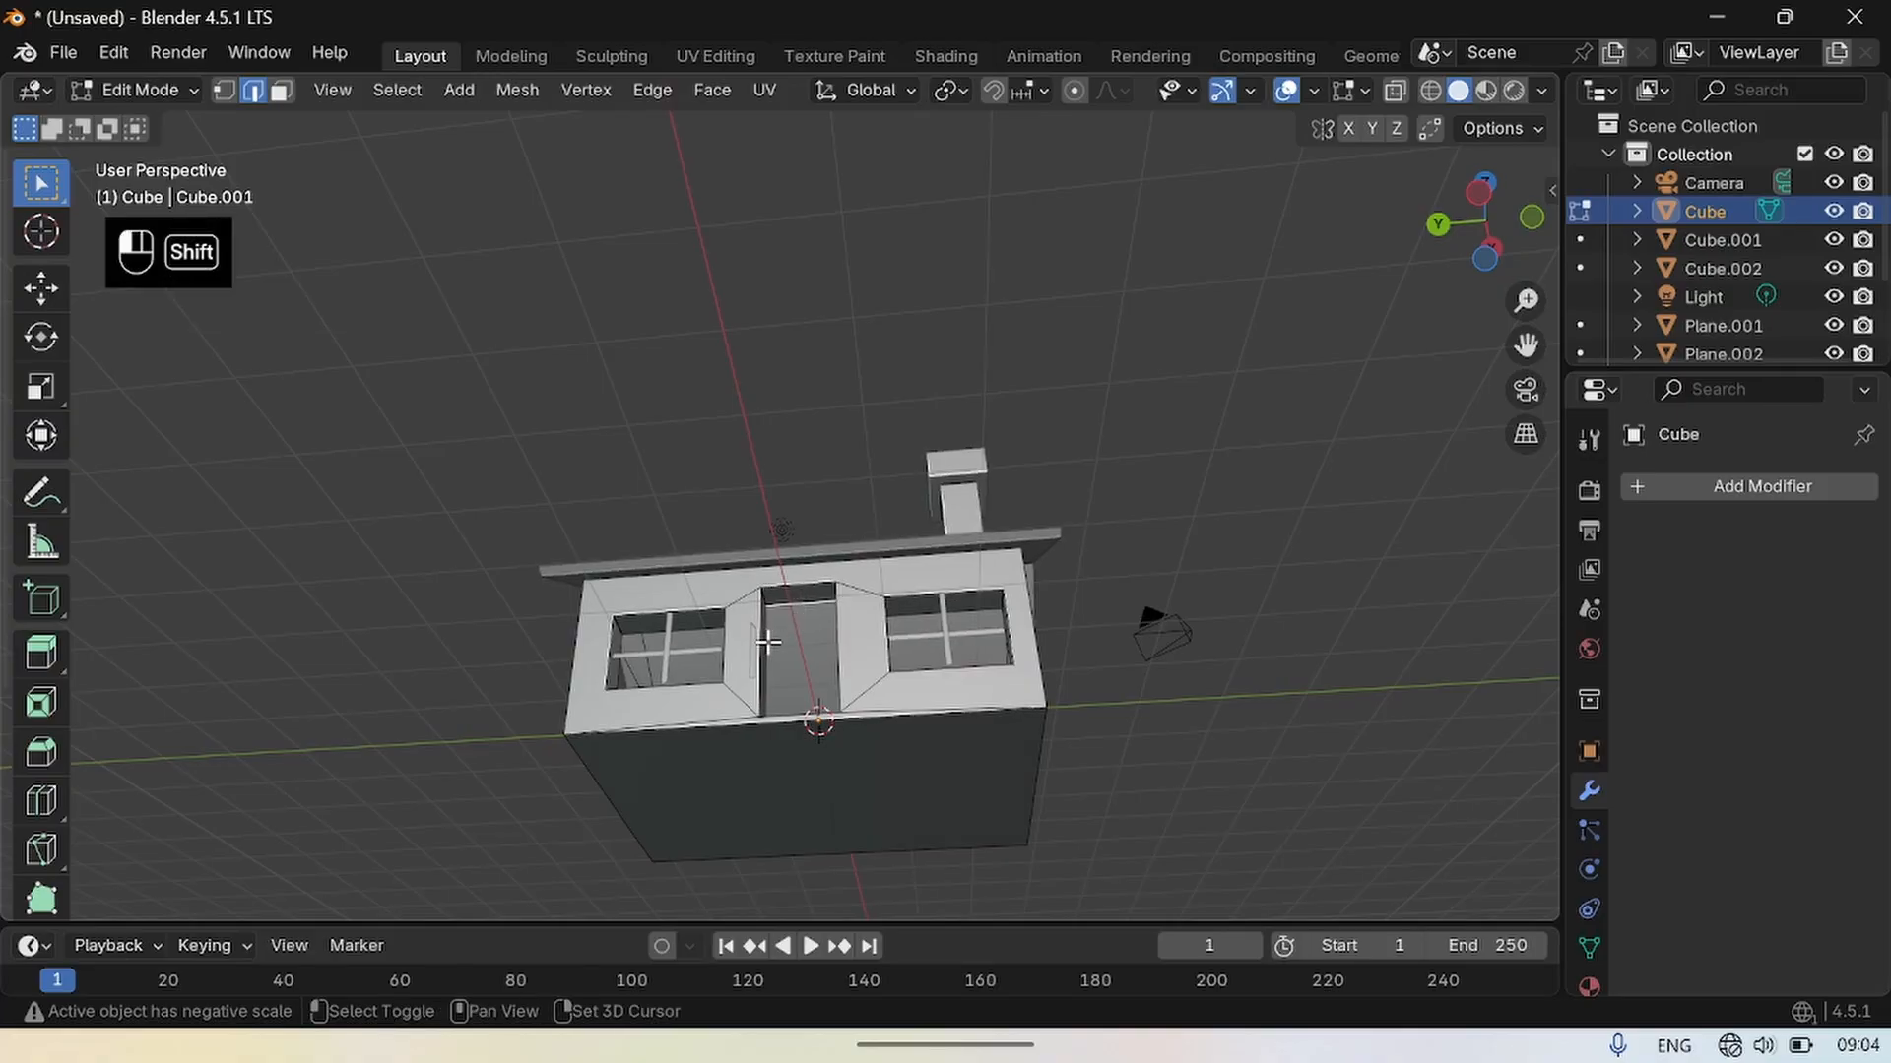
left_click(766, 641, "shift")
key("f")
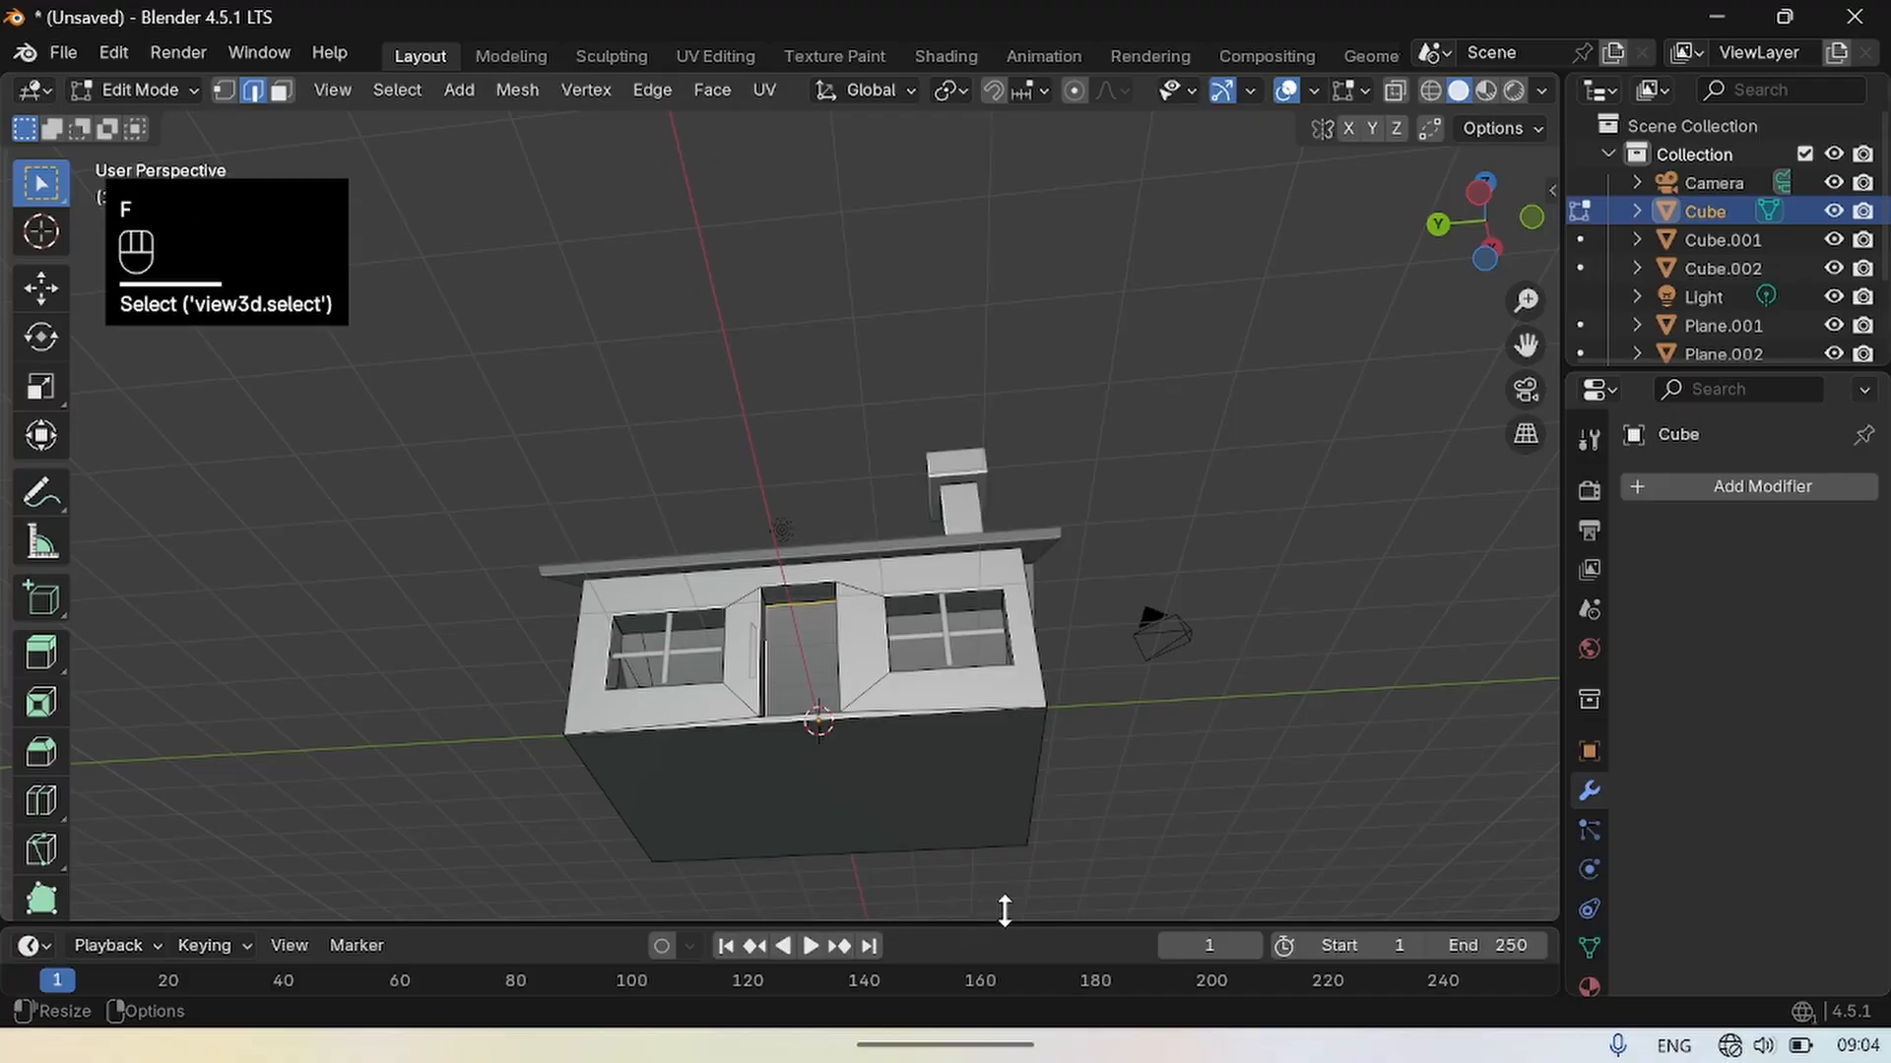
left_click_drag(1479, 284, 1216, 585)
left_click_drag(1480, 242, 1482, 182)
left_click_drag(1463, 294, 1463, 293)
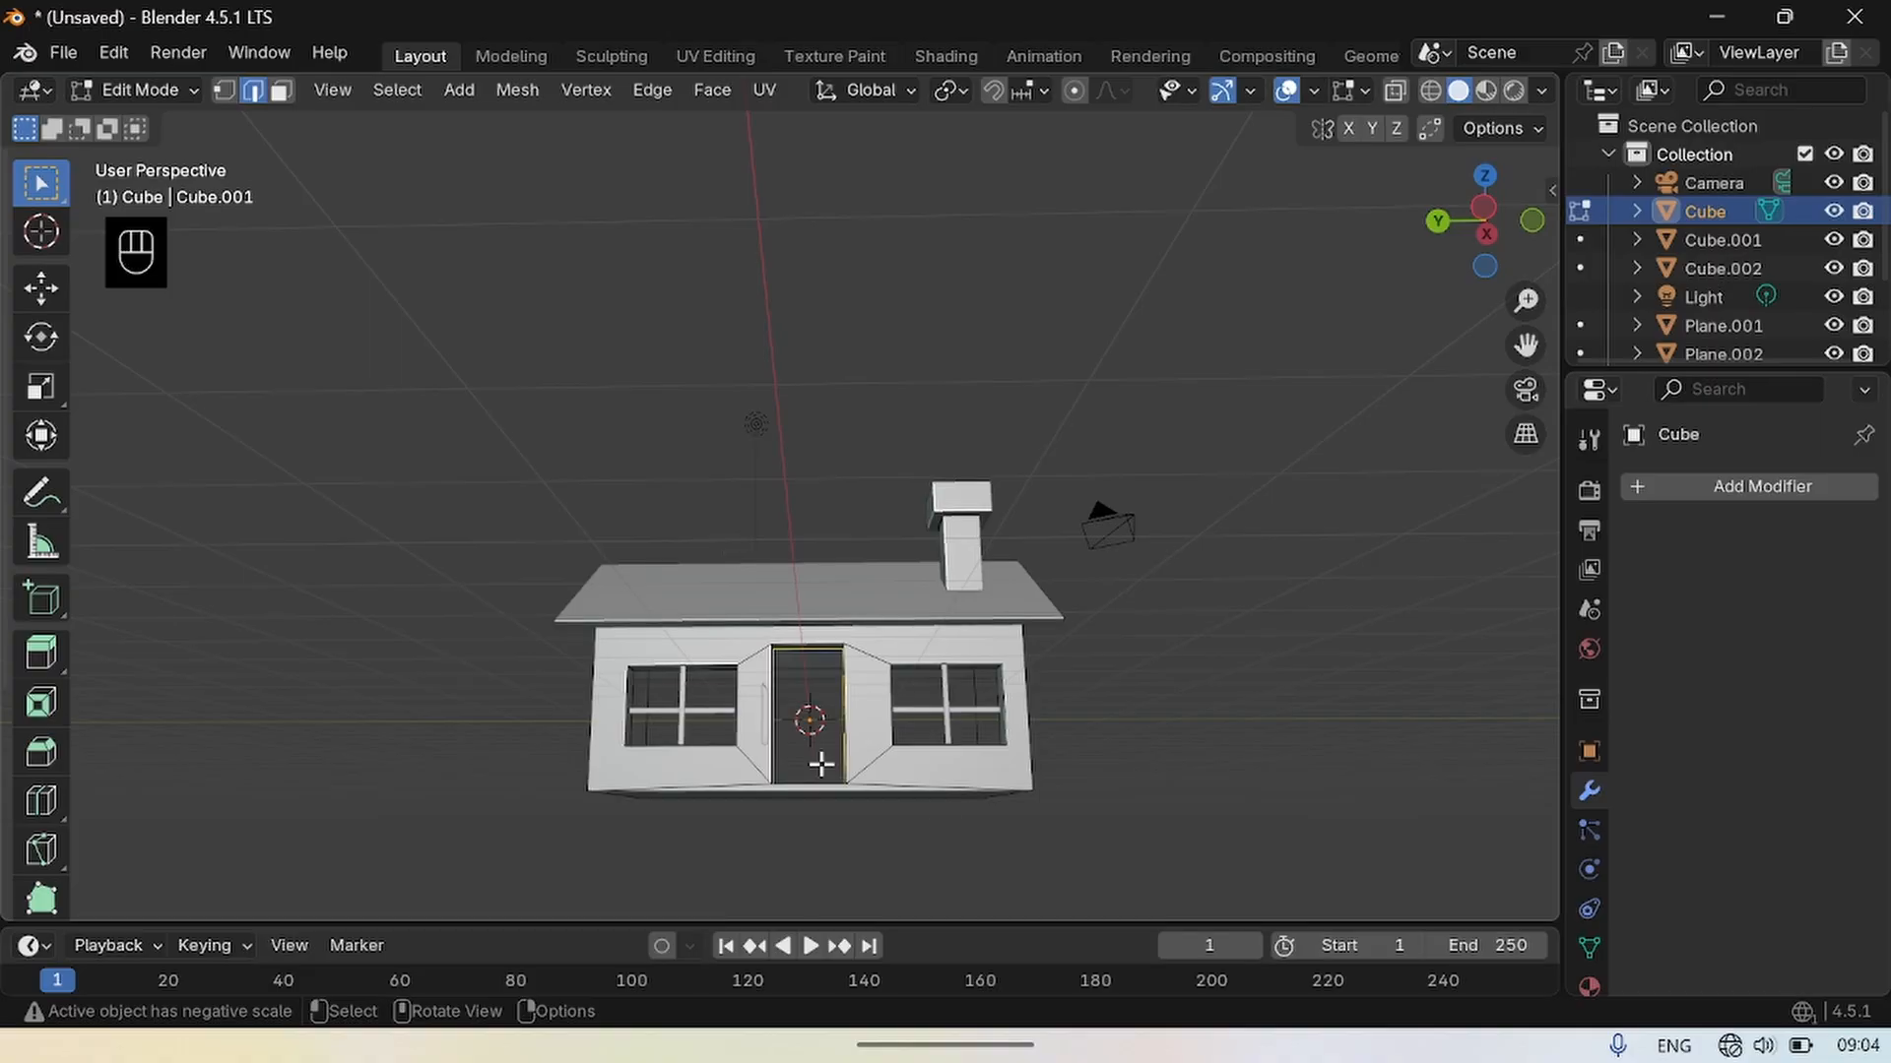
key("f")
left_click(1334, 713)
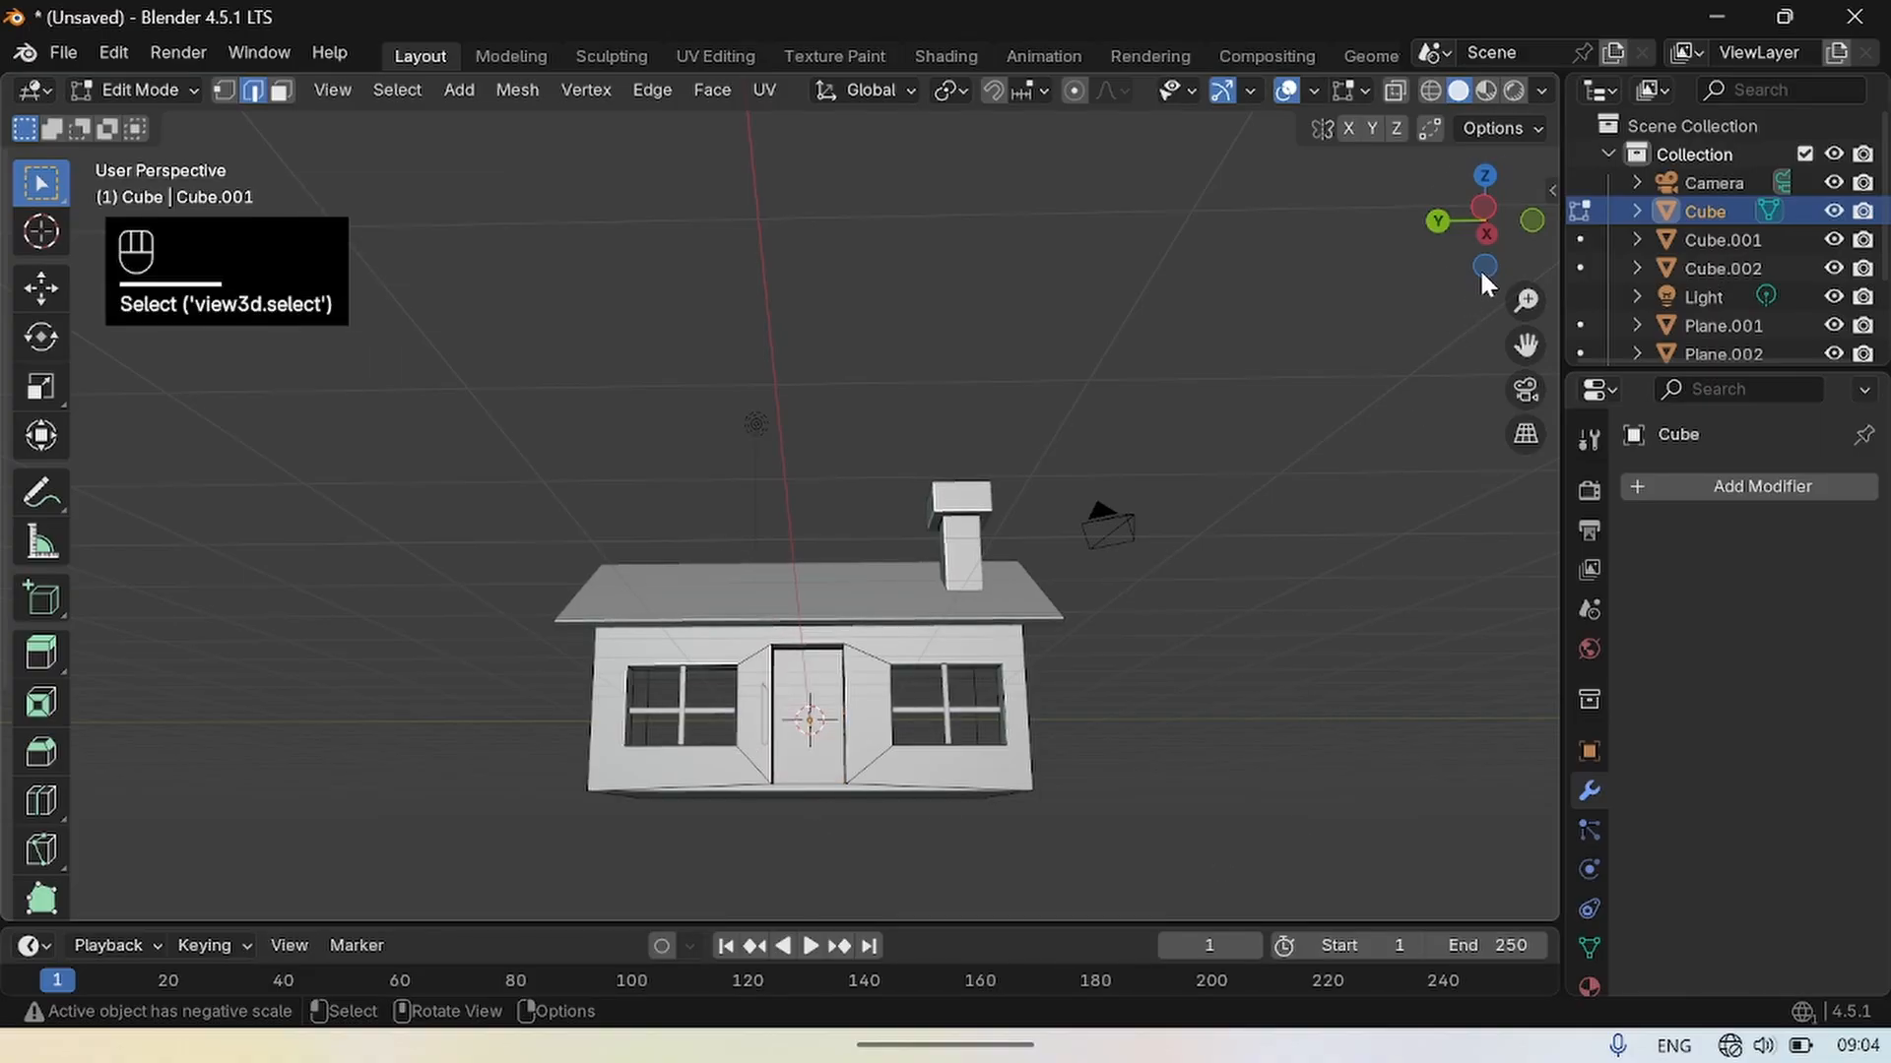
Return to Object Mode and examine the filled doorway from above and from an angled front view.
left_click_drag(1482, 280, 1359, 405)
left_click(700, 327)
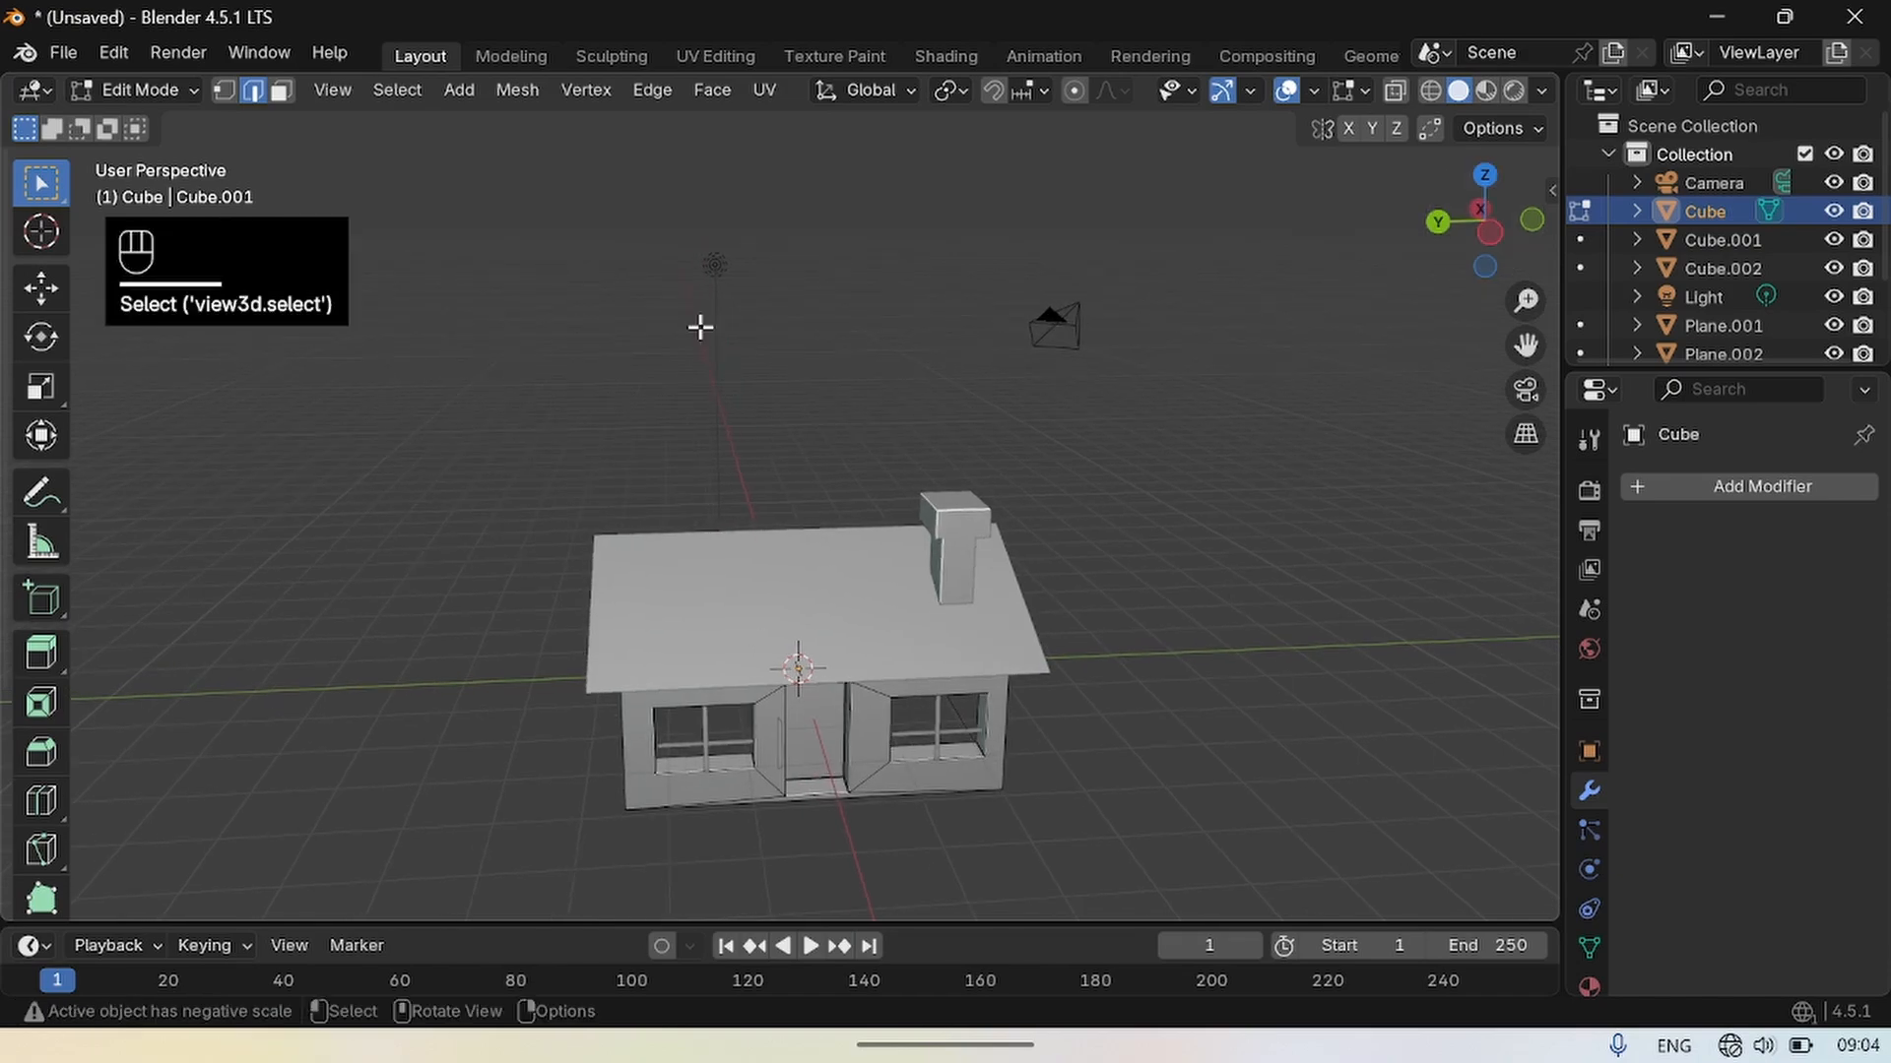
left_click(178, 89)
left_click(140, 120)
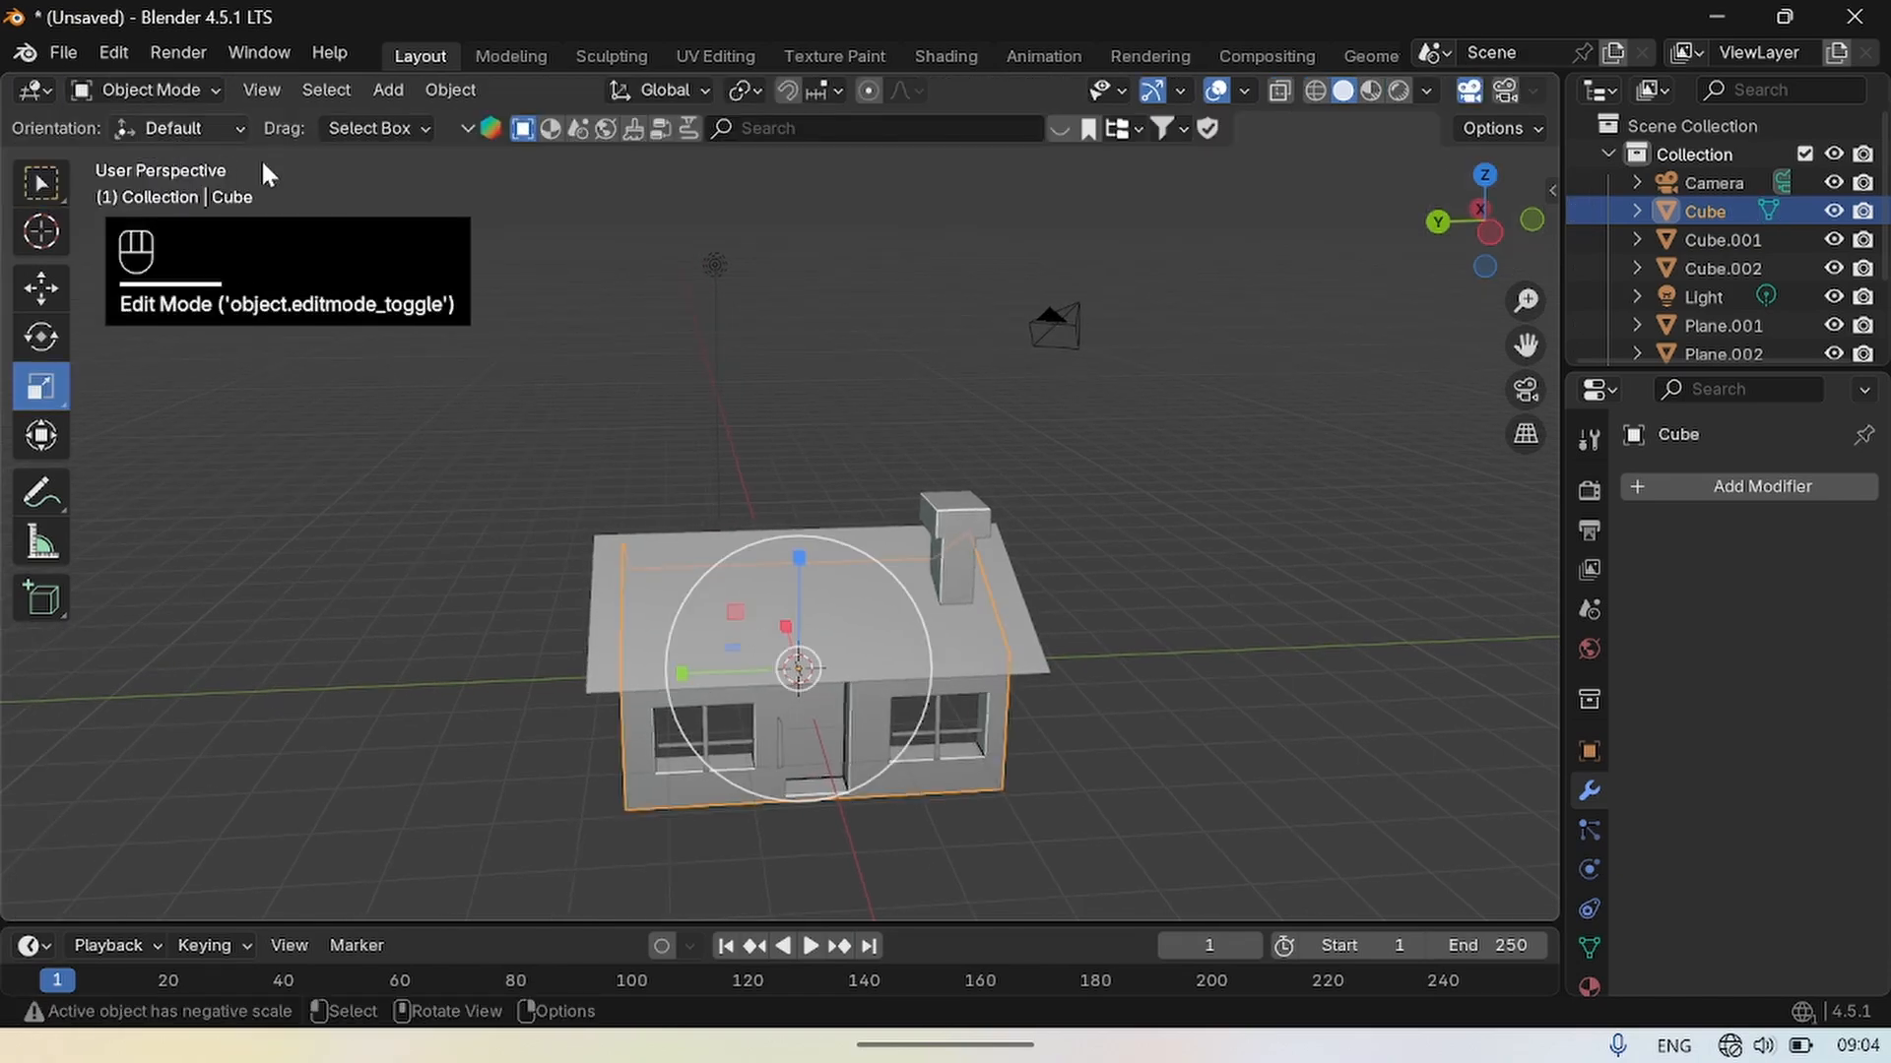
left_click(1245, 732)
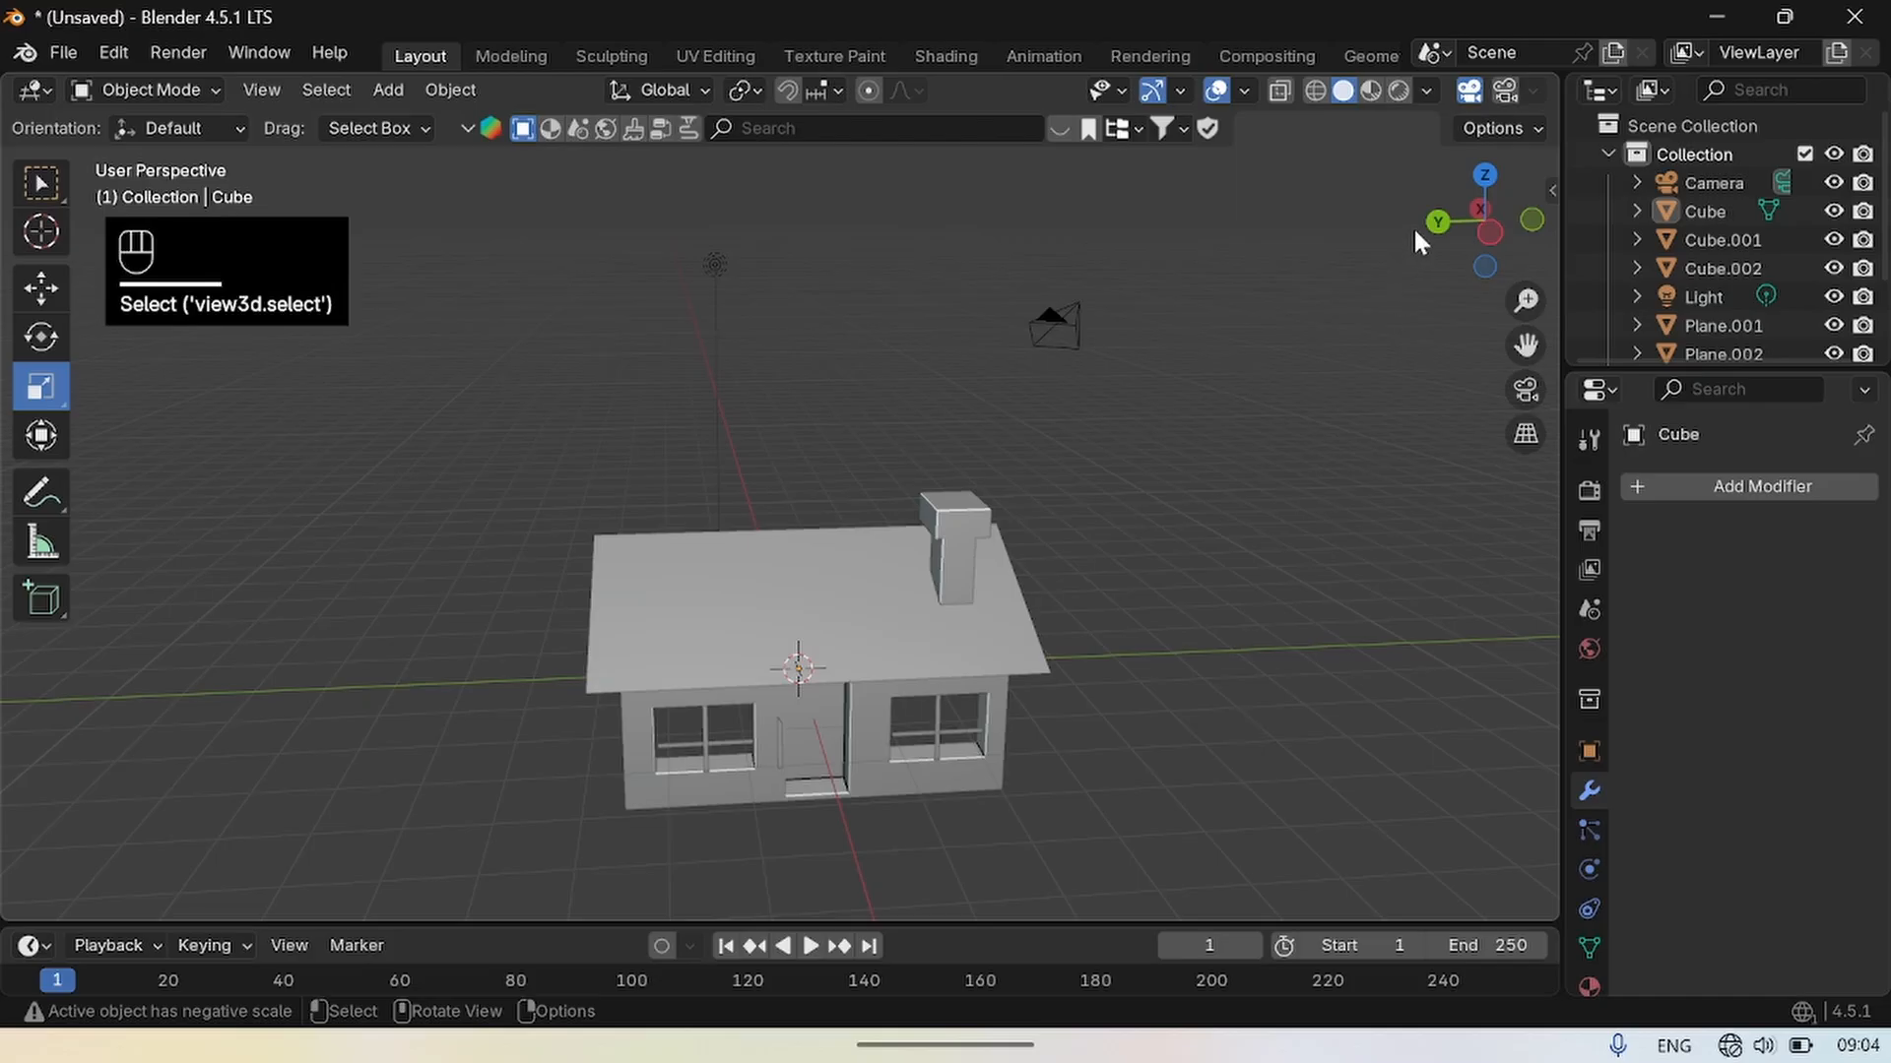
left_click_drag(1479, 262, 1450, 315)
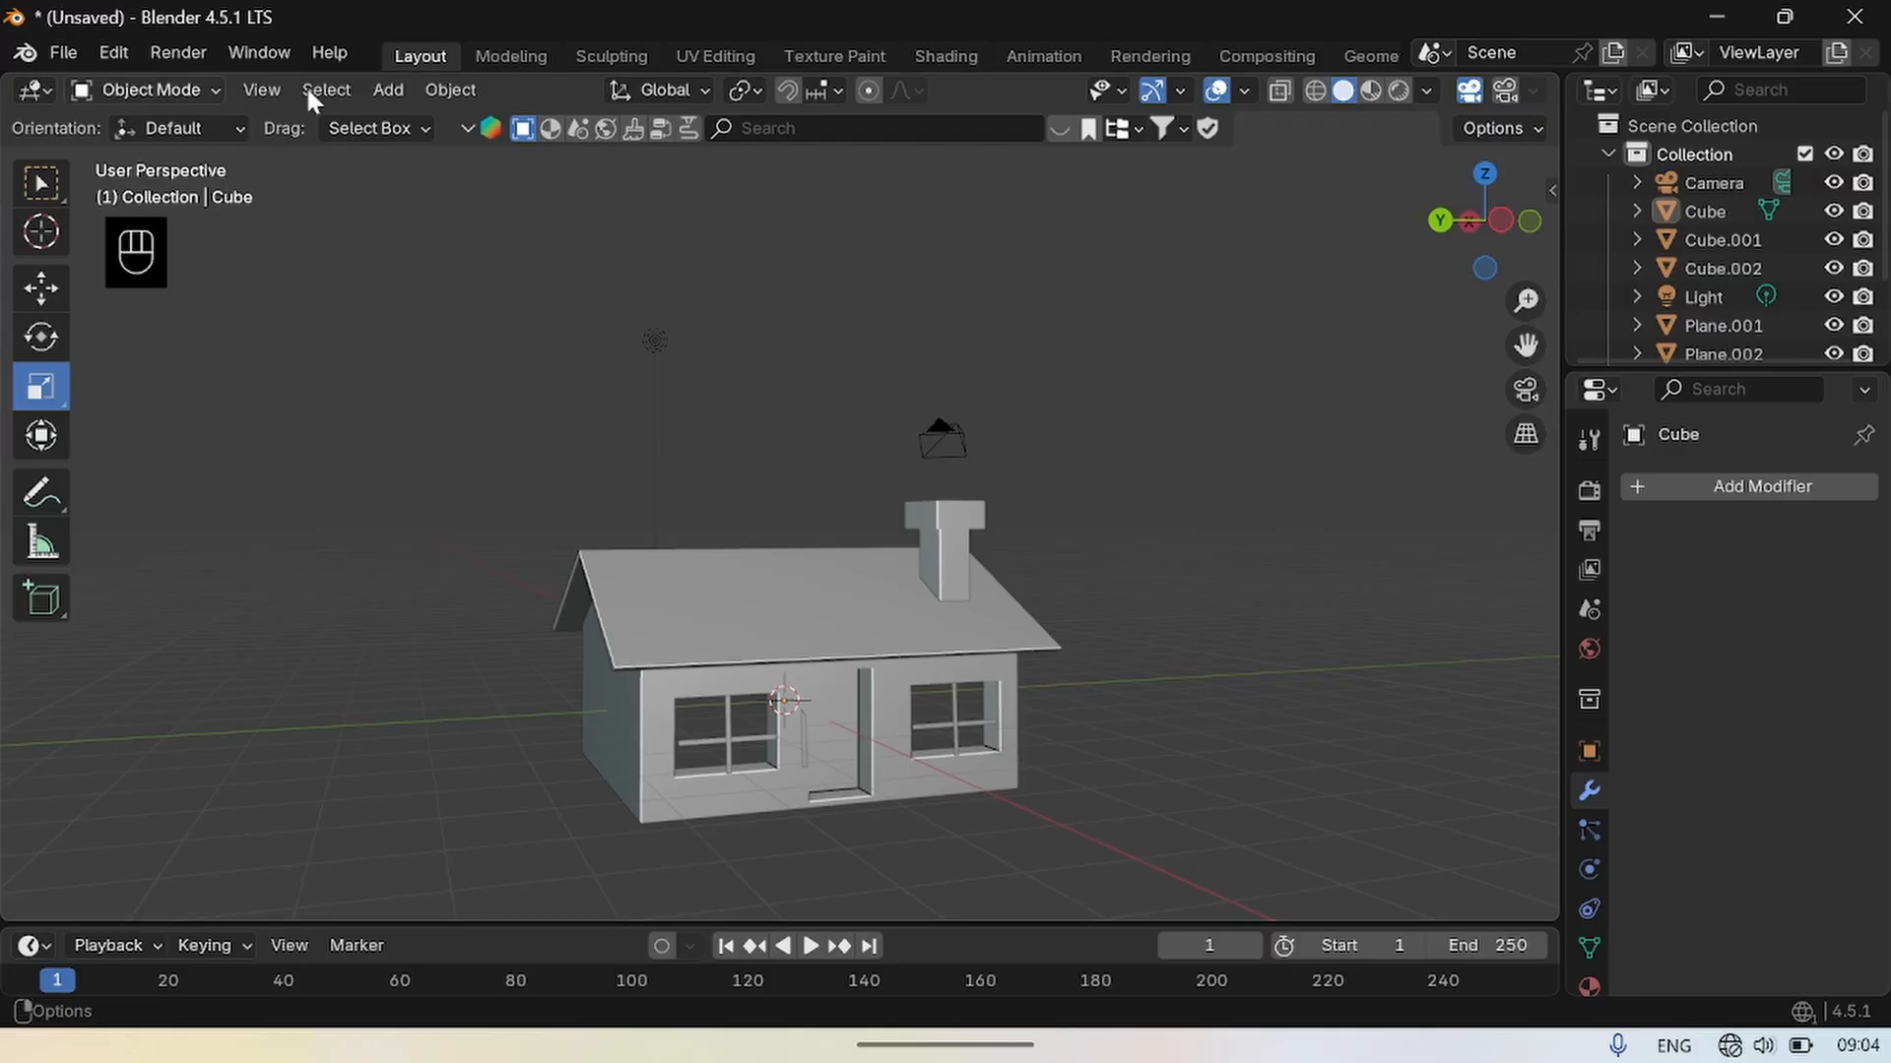
In Edit Mode on the house body, use face selection to select the filled doorway face and extrude it along the X axis.
left_click(177, 94)
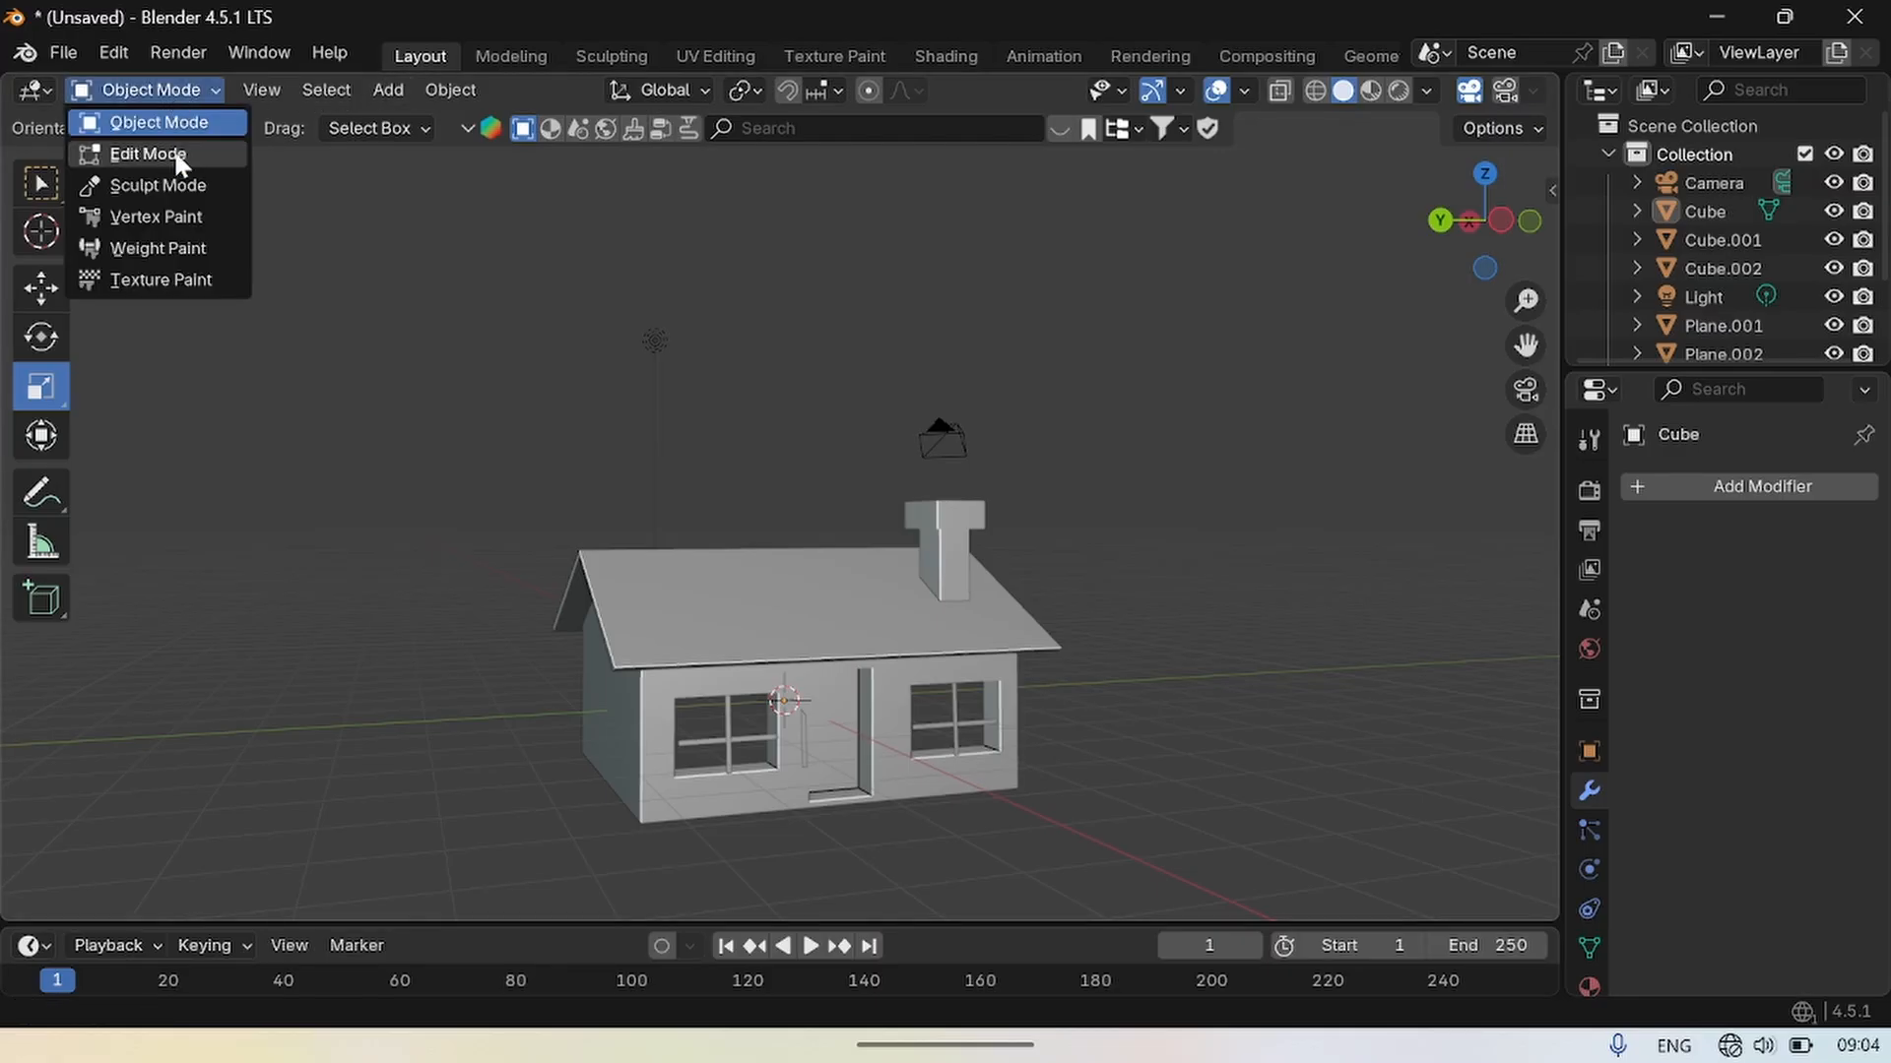
left_click(176, 154)
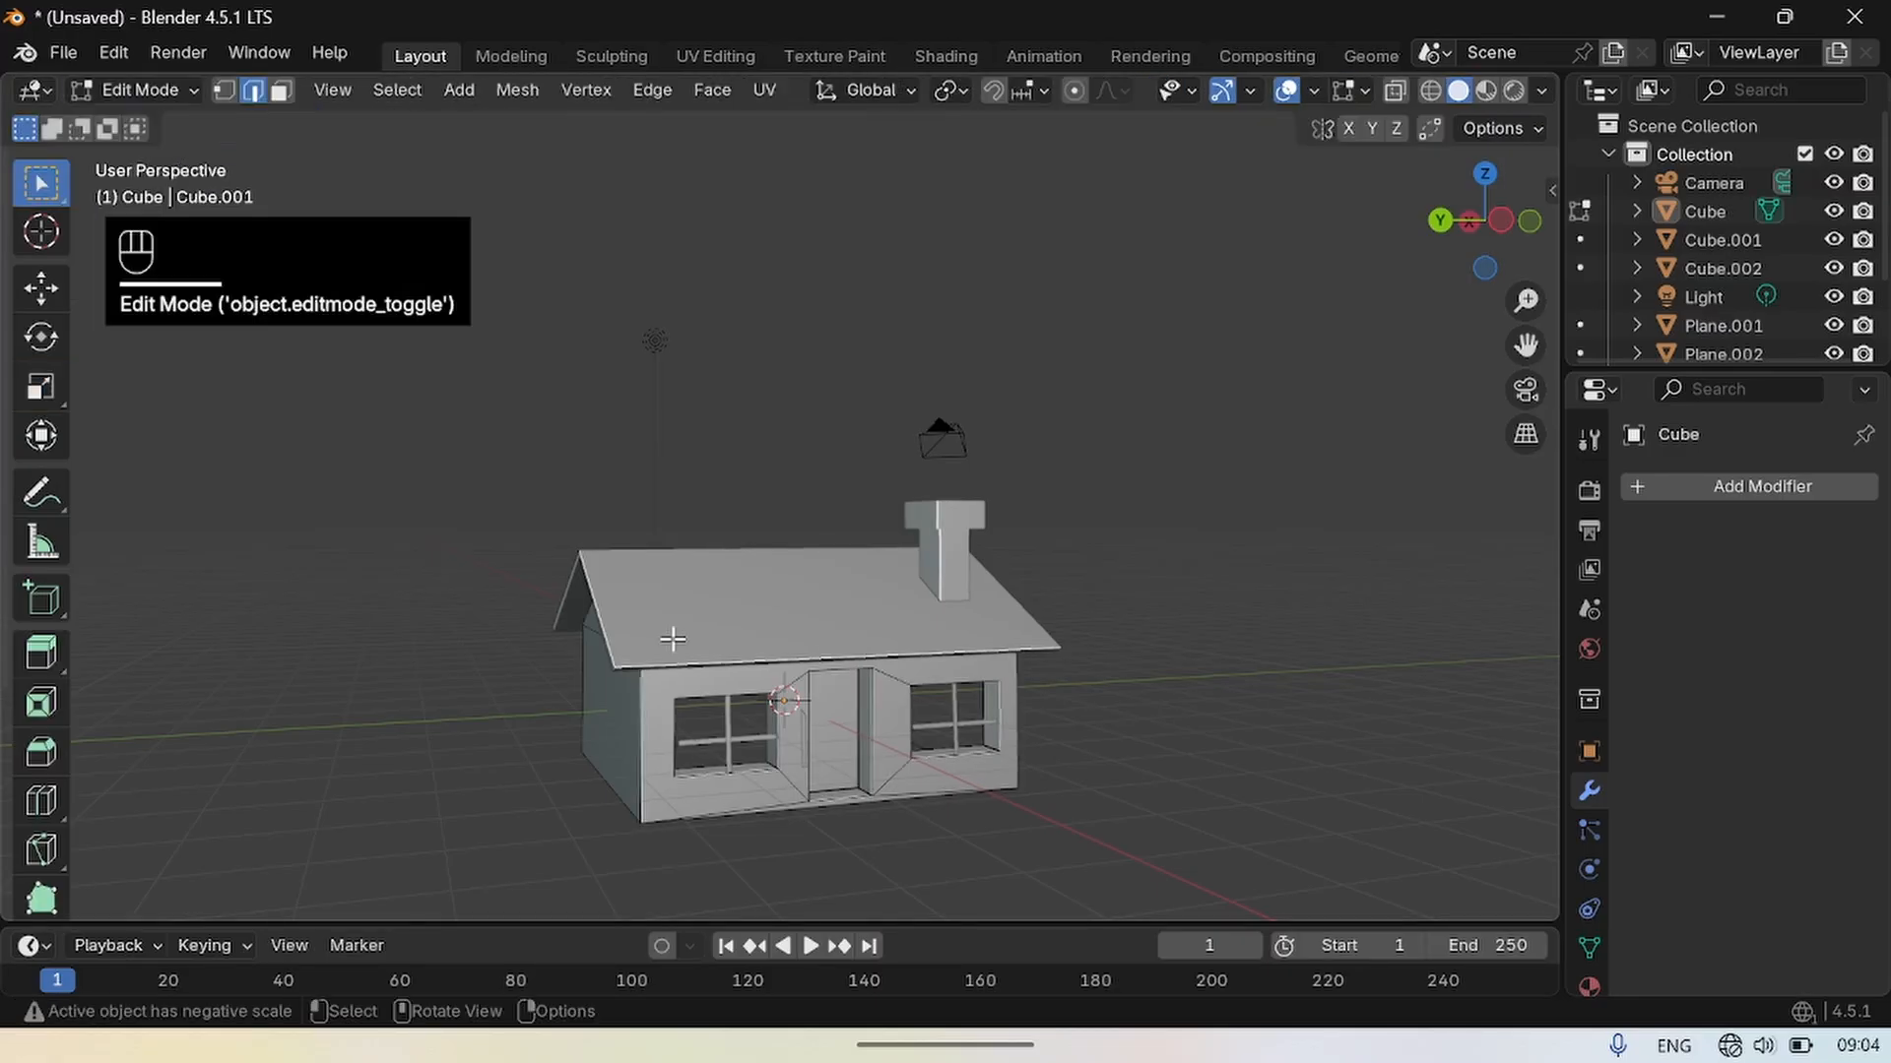
left_click(831, 736)
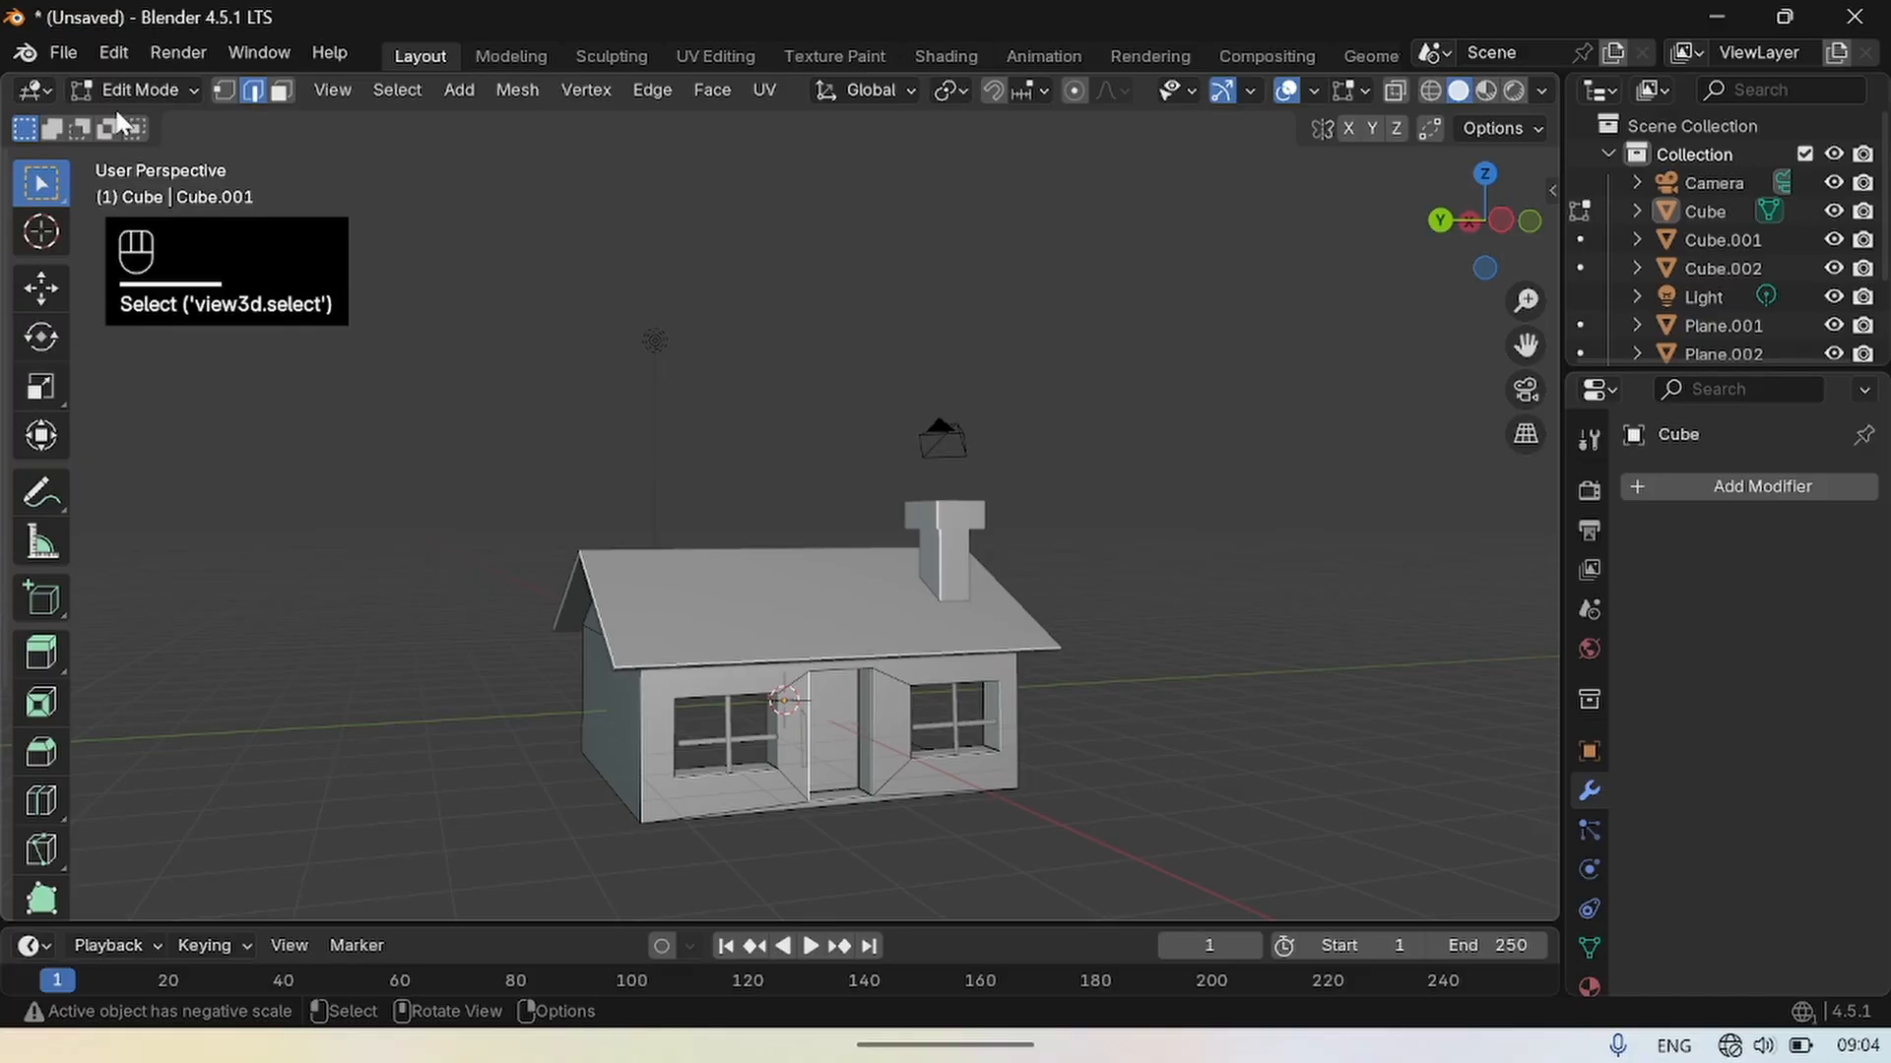
left_click(281, 91)
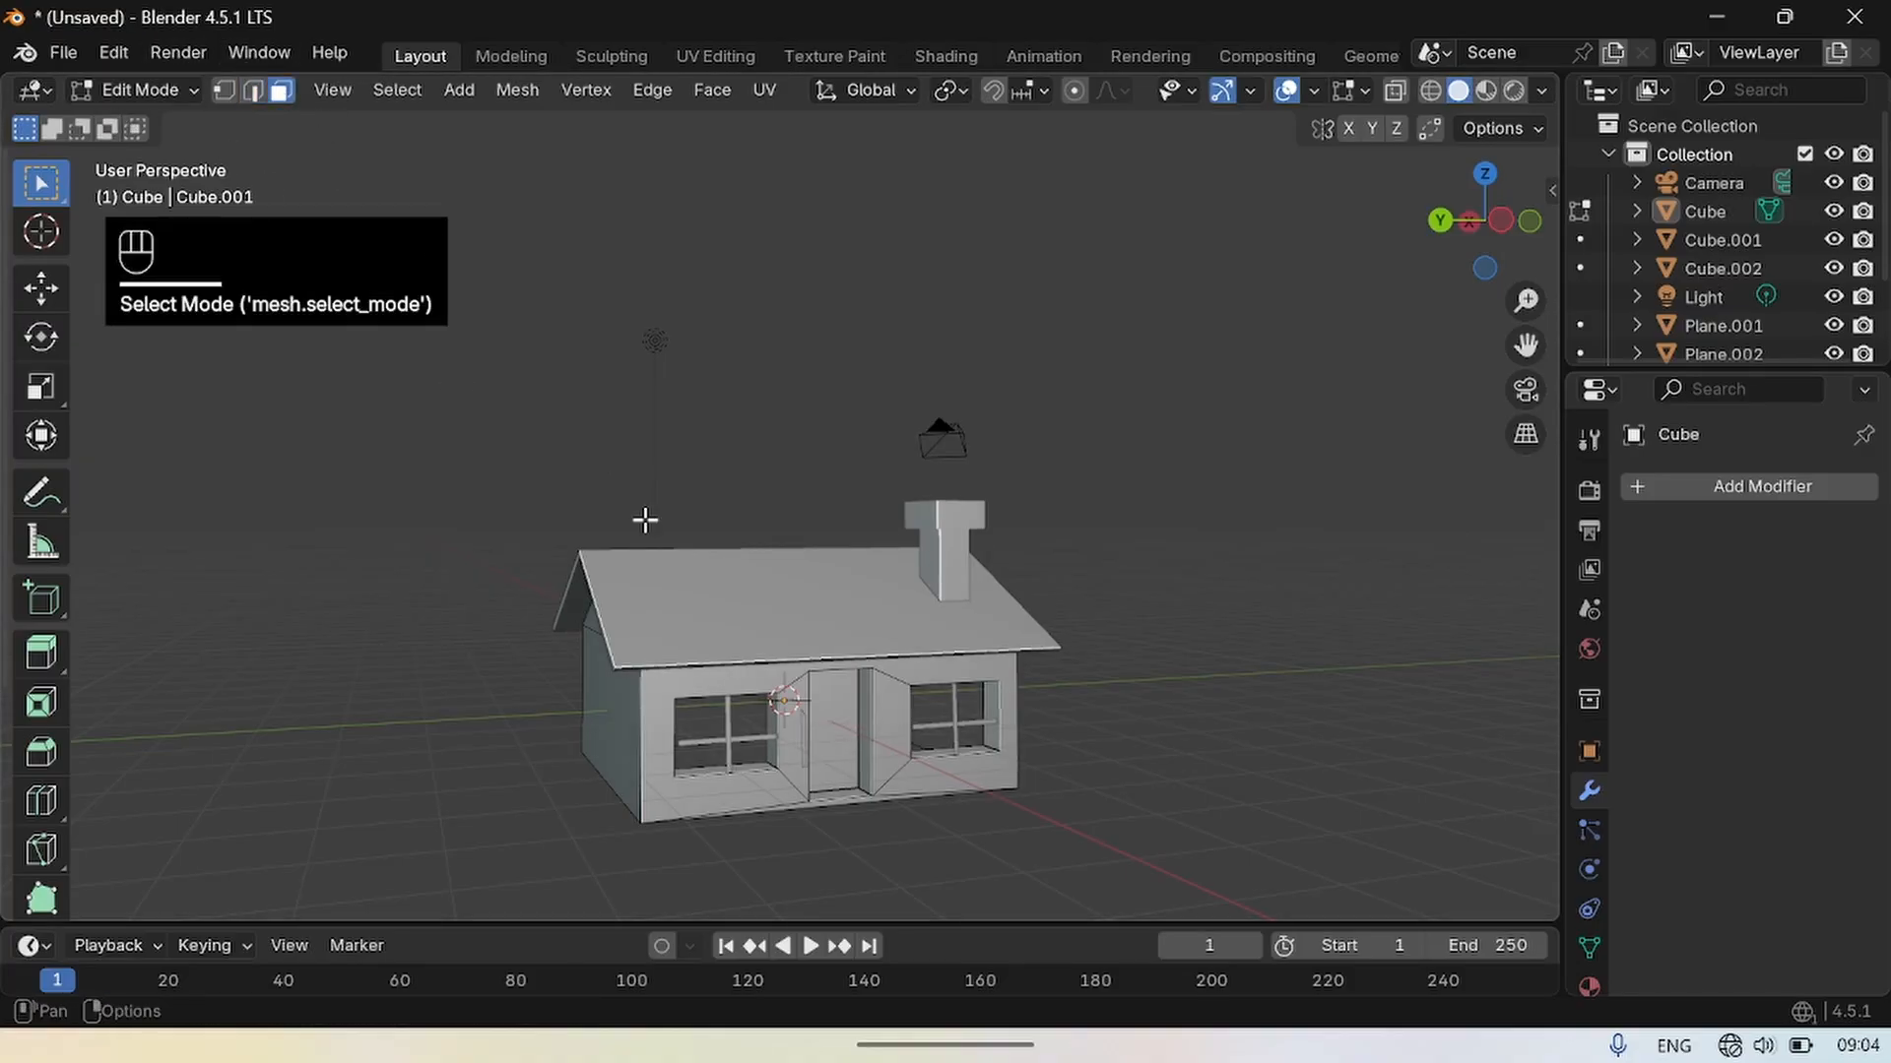
left_click(843, 736)
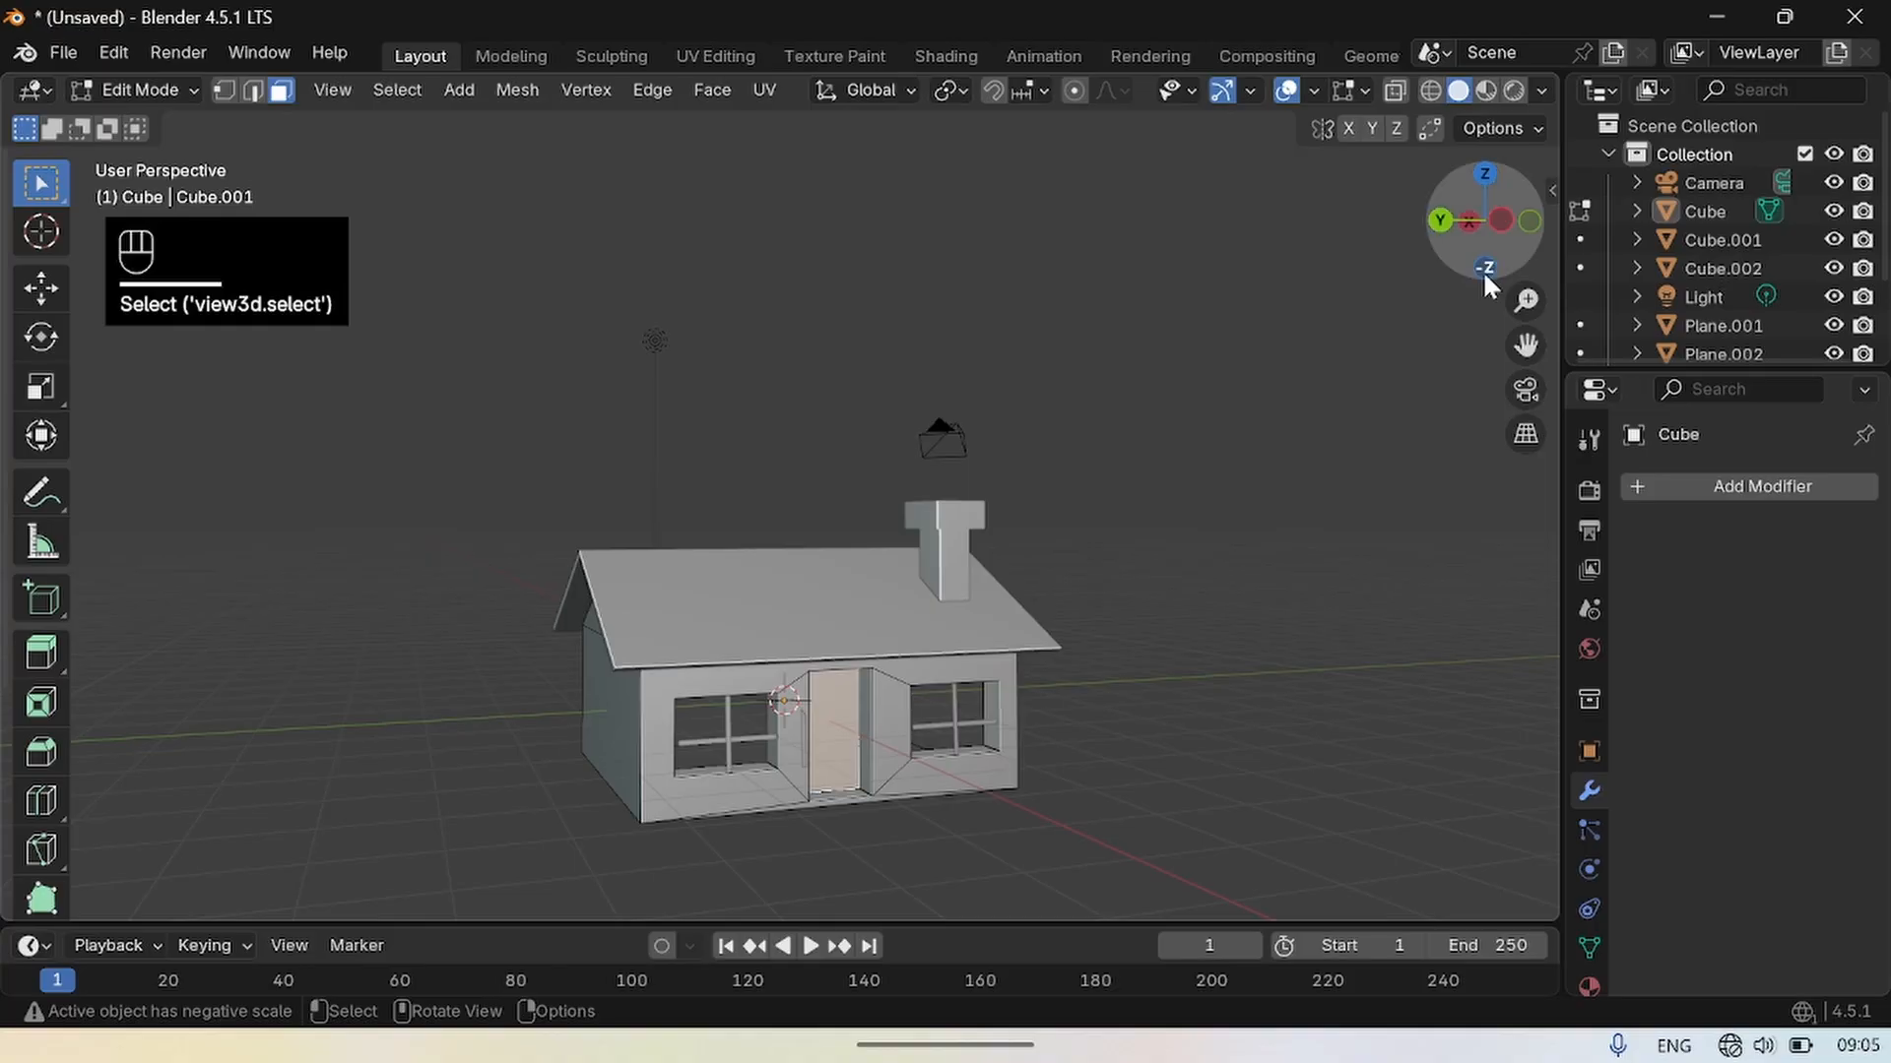
left_click_drag(1484, 258, 1591, 268)
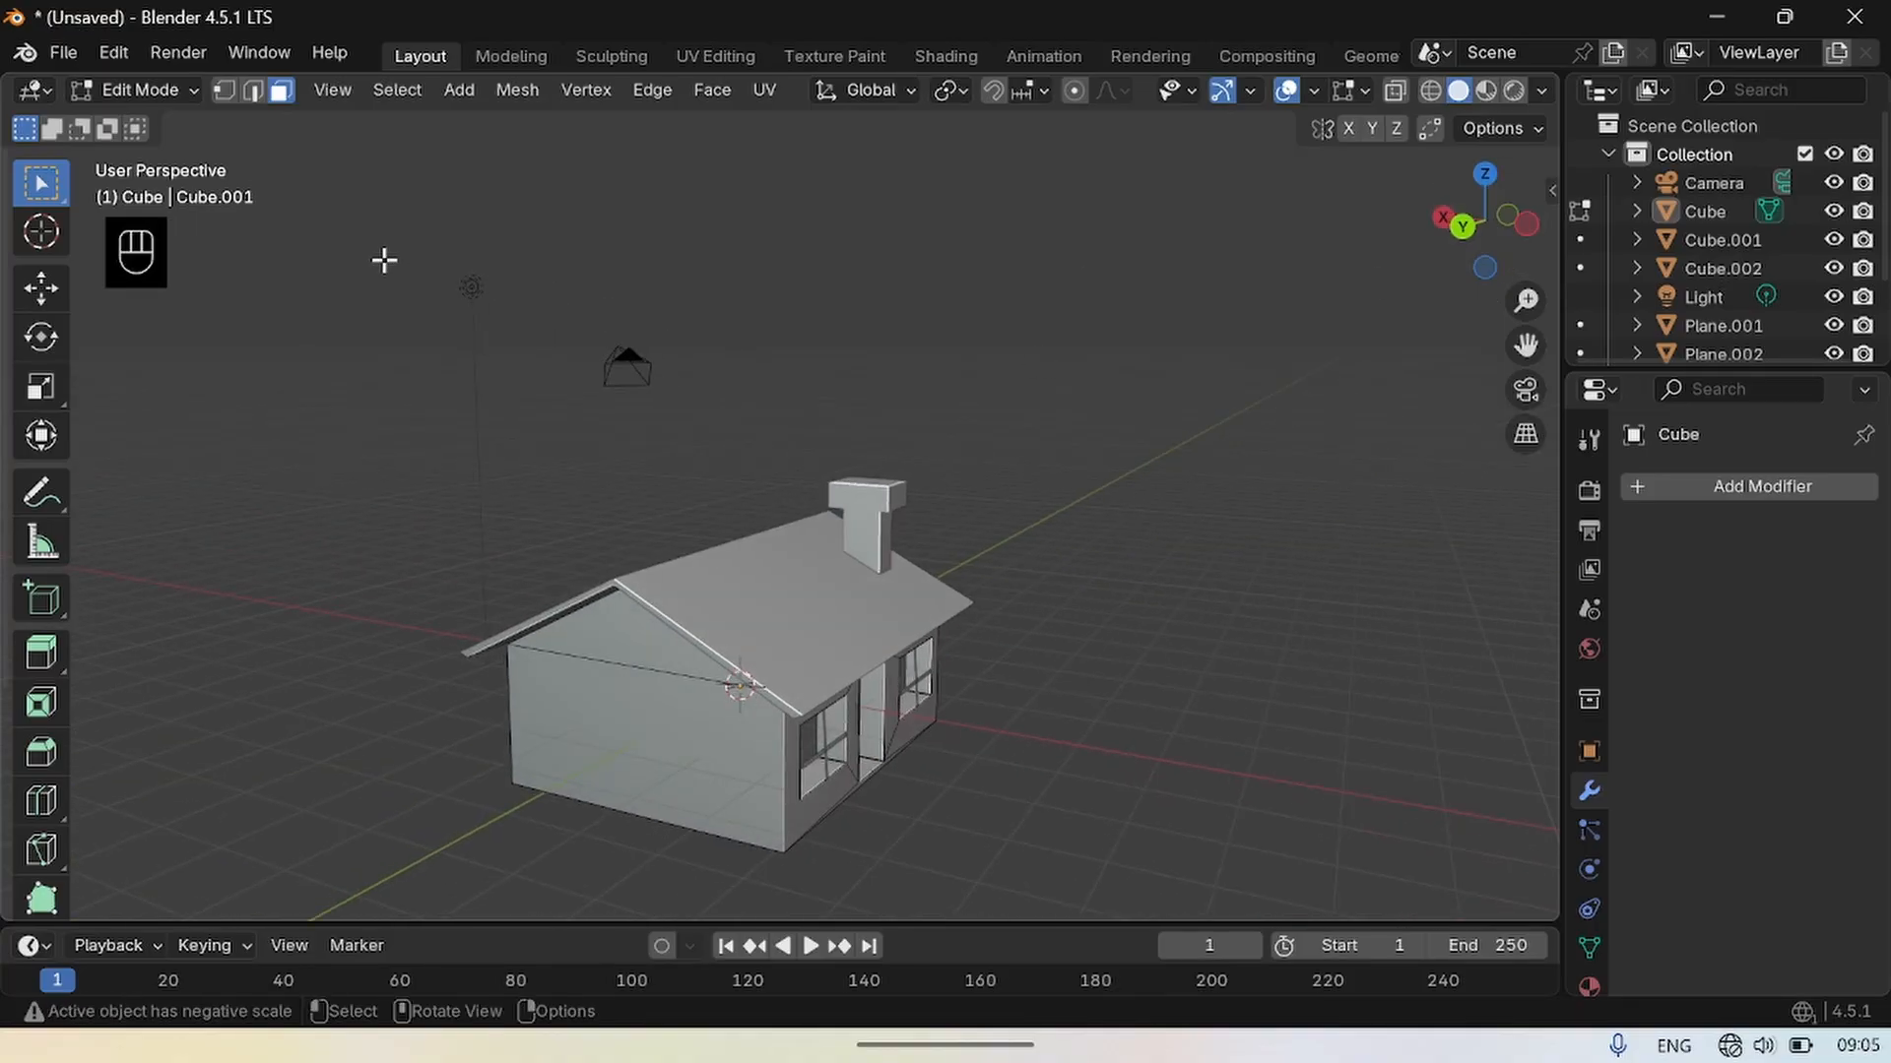
key("e")
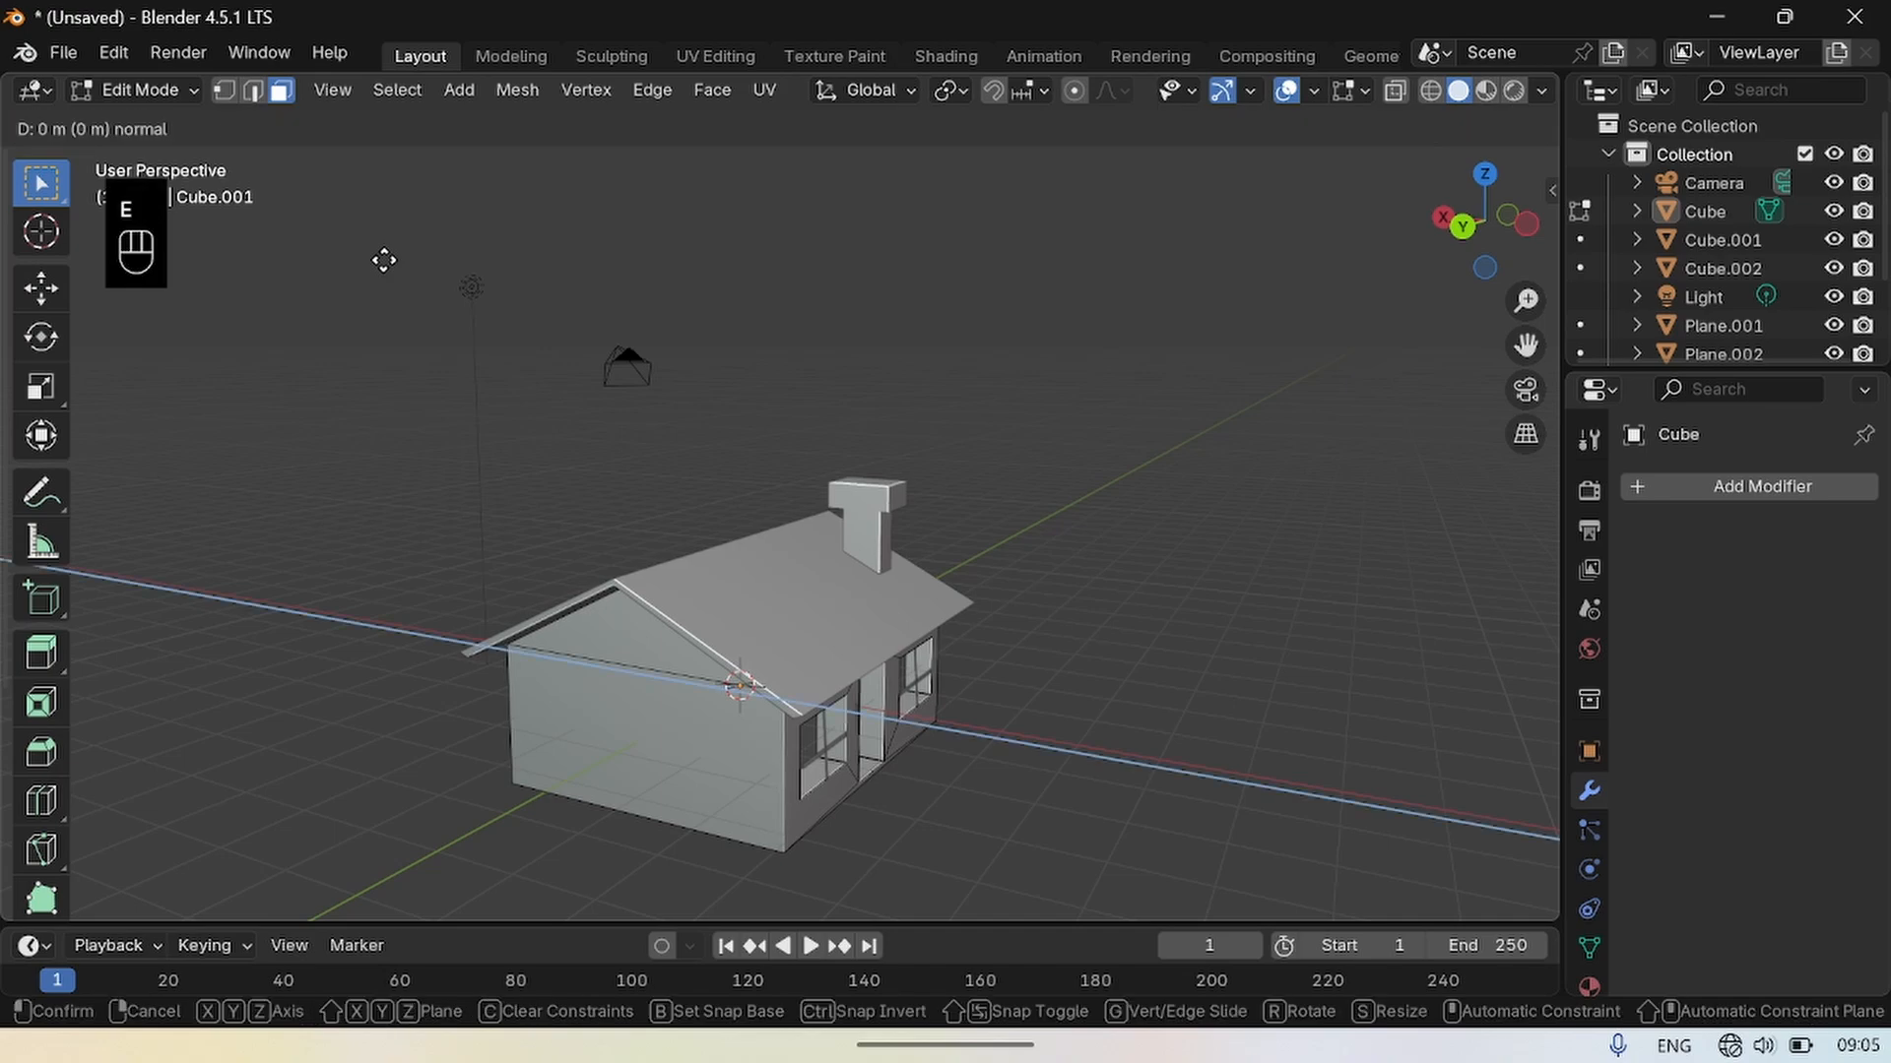
key("x")
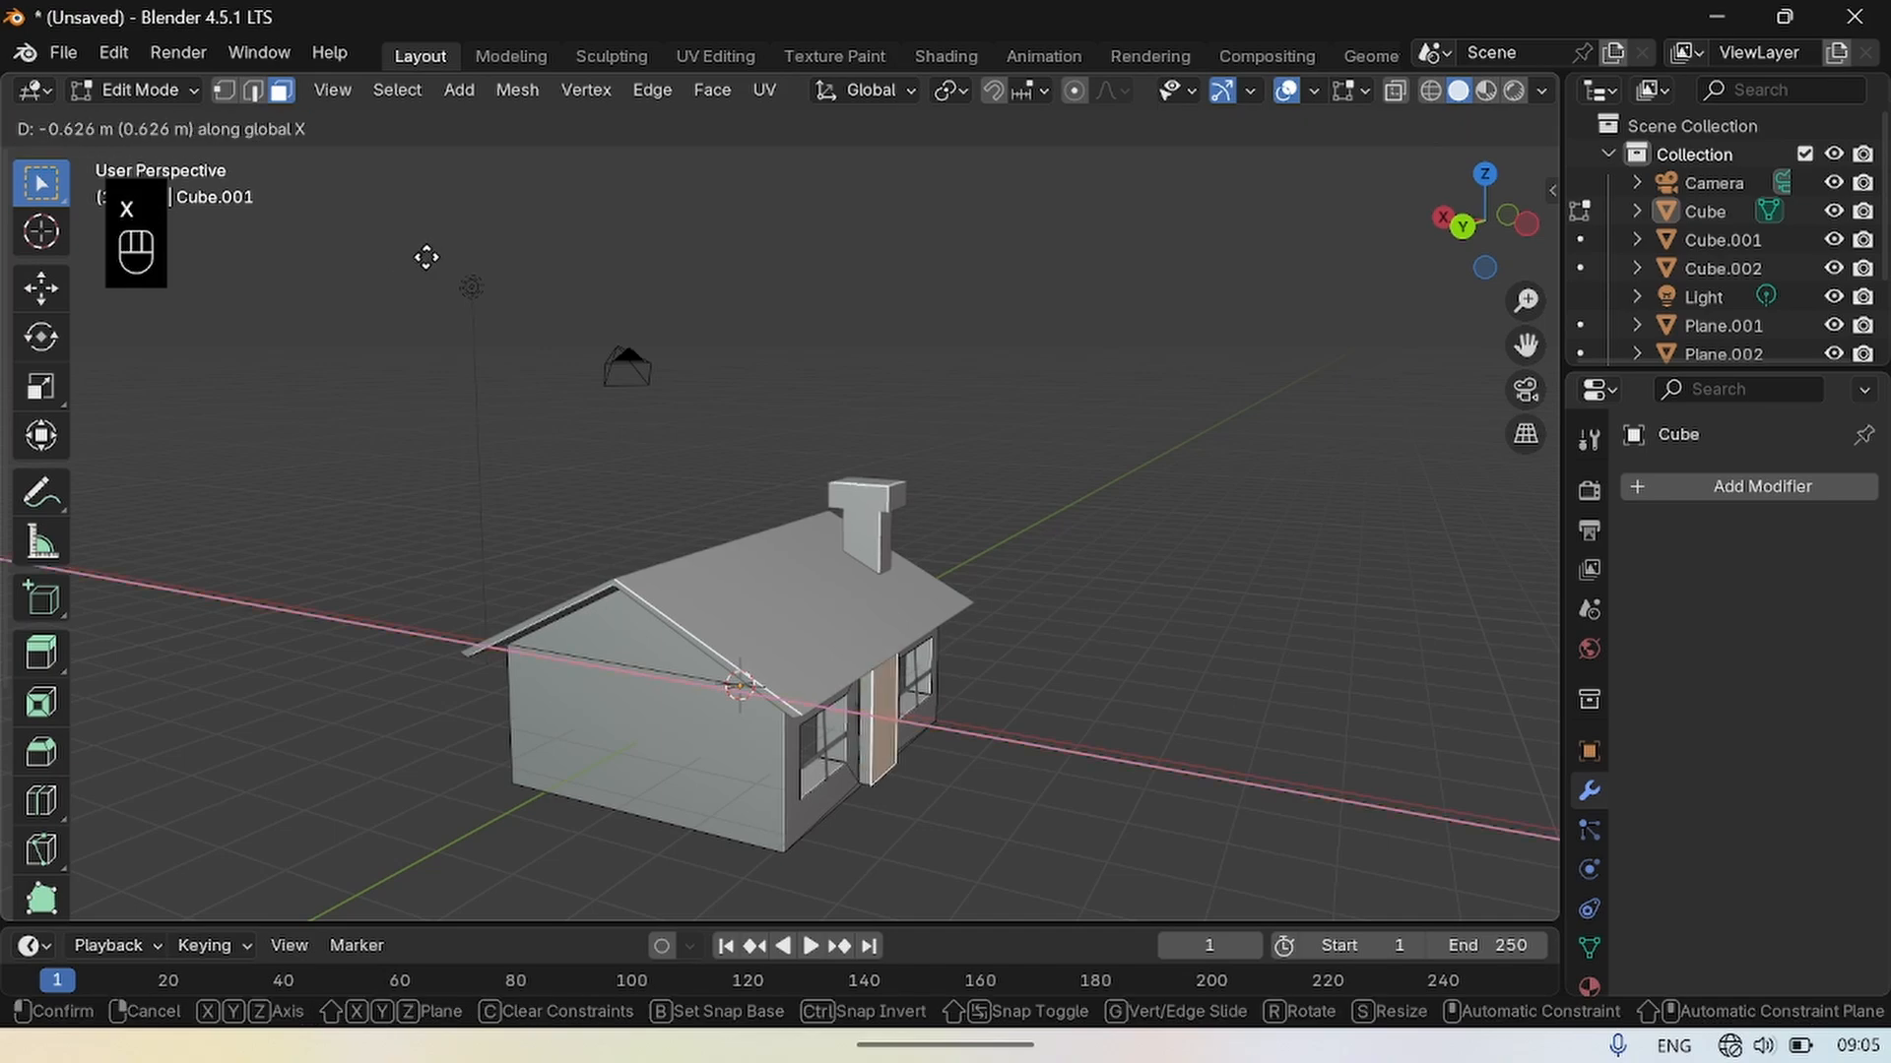
left_click(409, 253)
left_click(1106, 527)
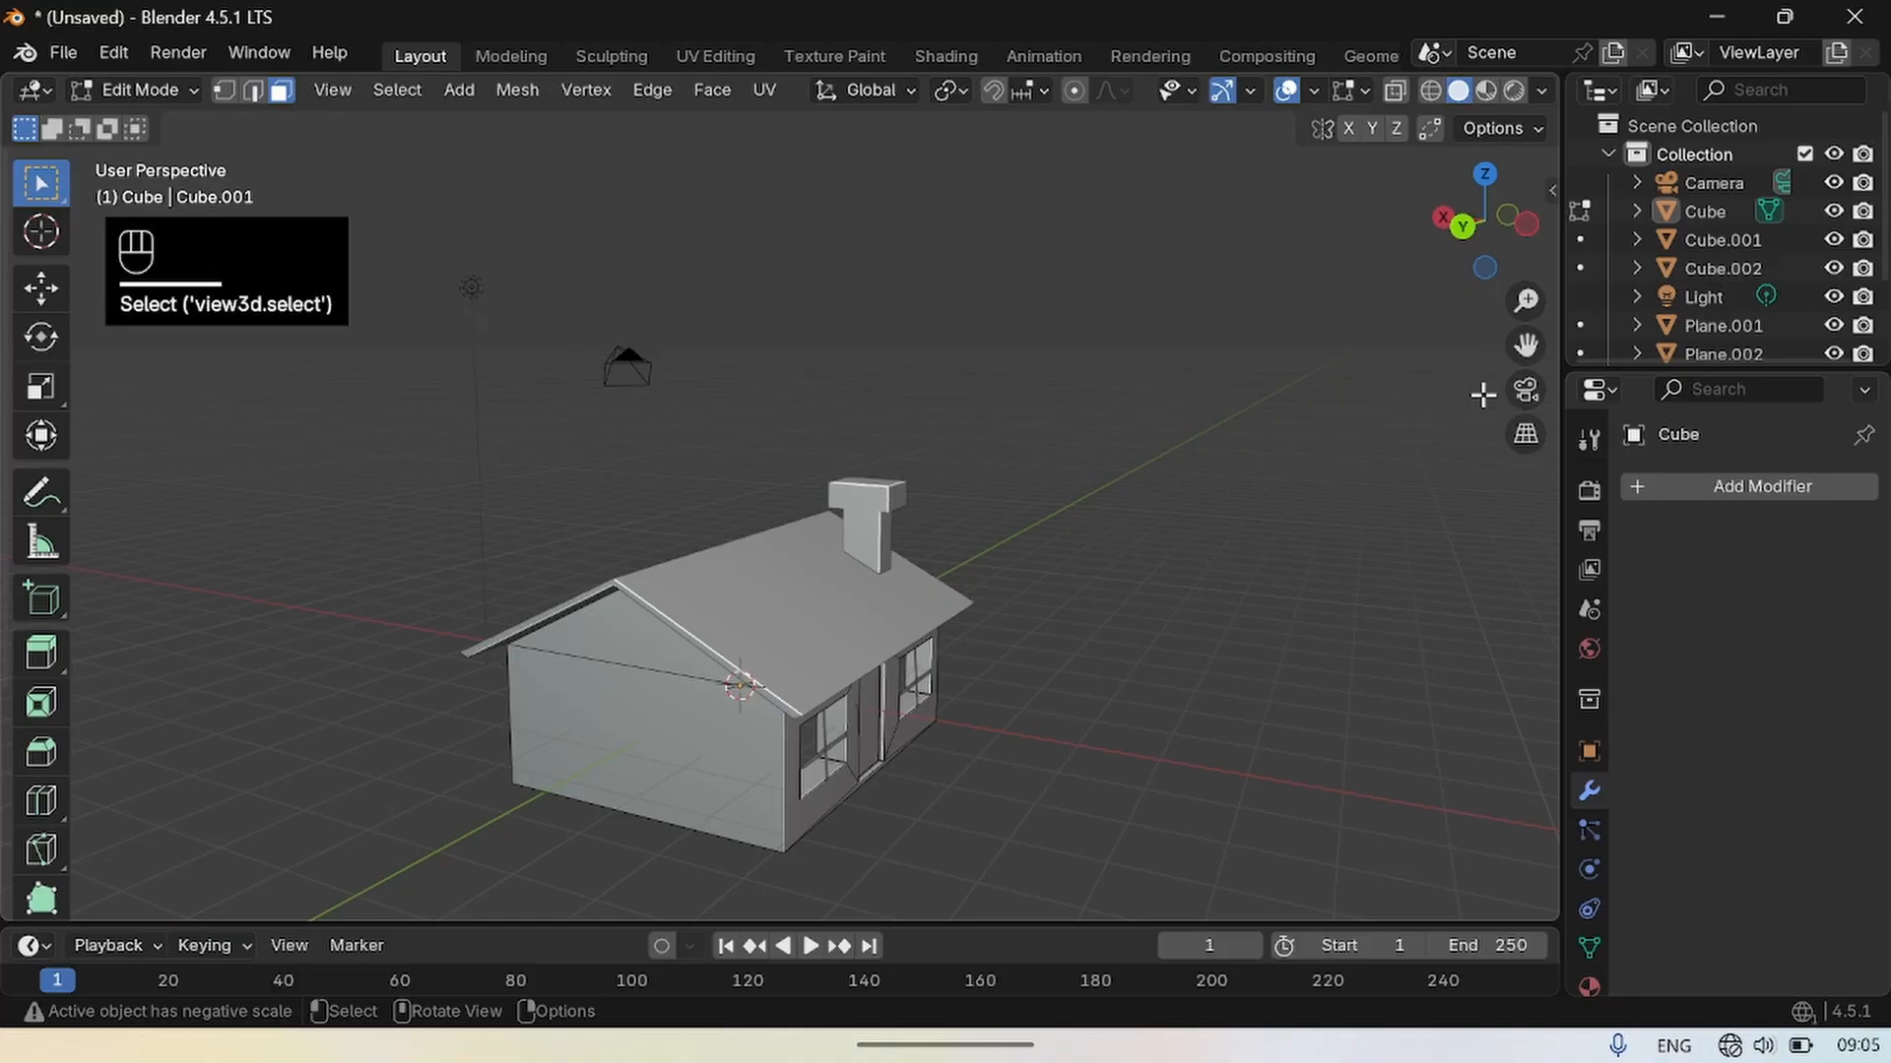
Check the extruded door from the front and return to Object Mode.
left_click_drag(1490, 283, 1173, 278)
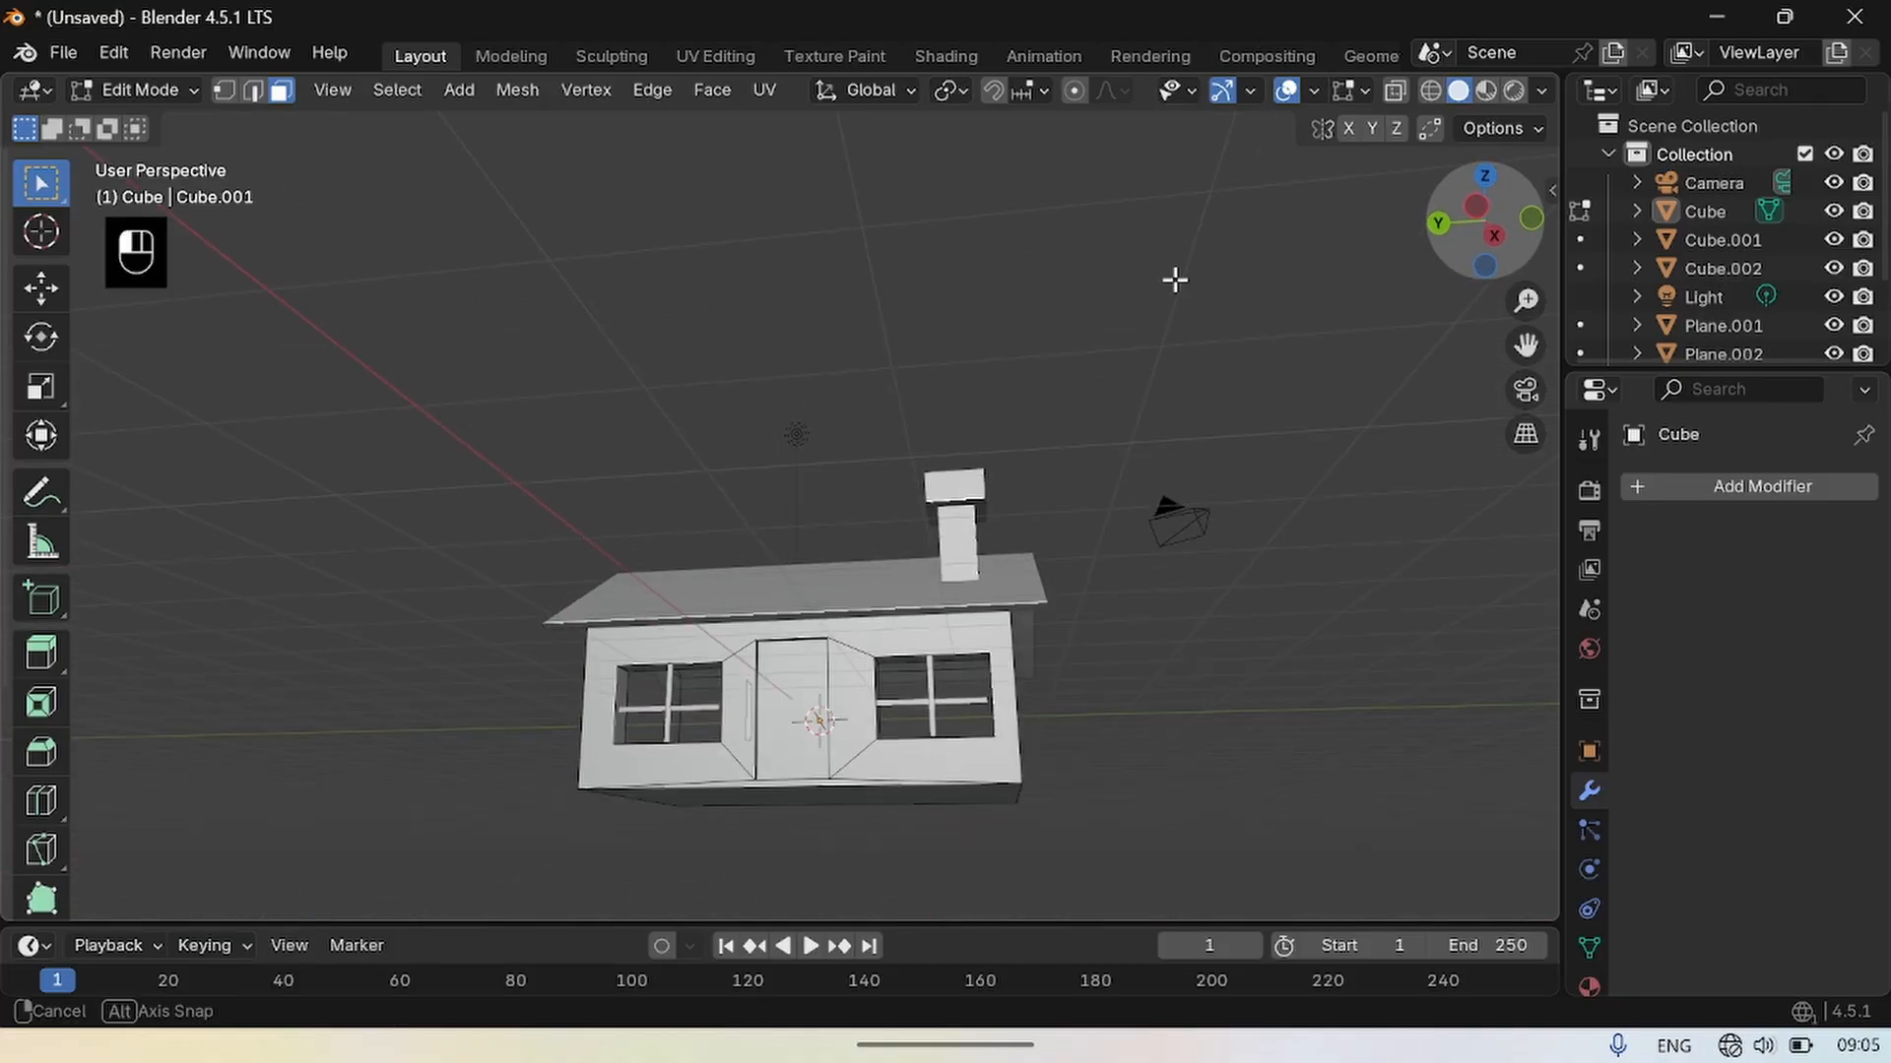
left_click(136, 88)
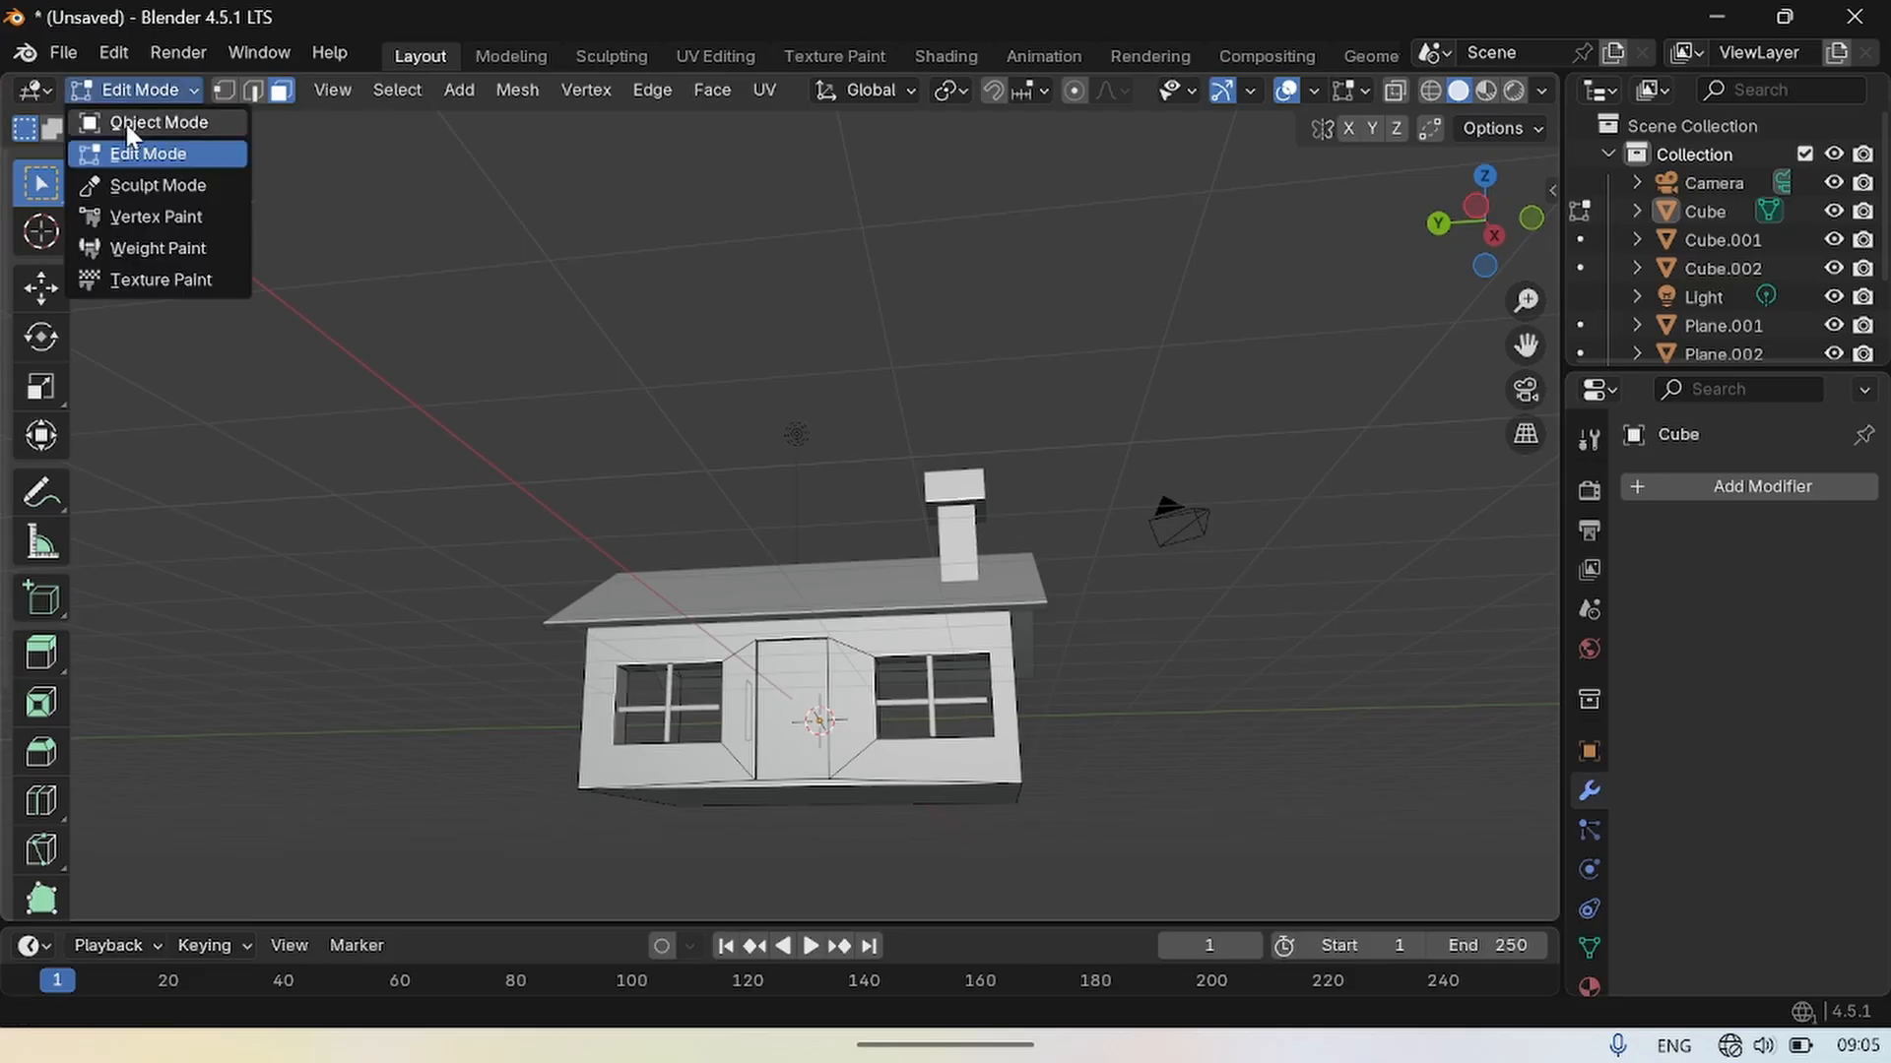
left_click(122, 124)
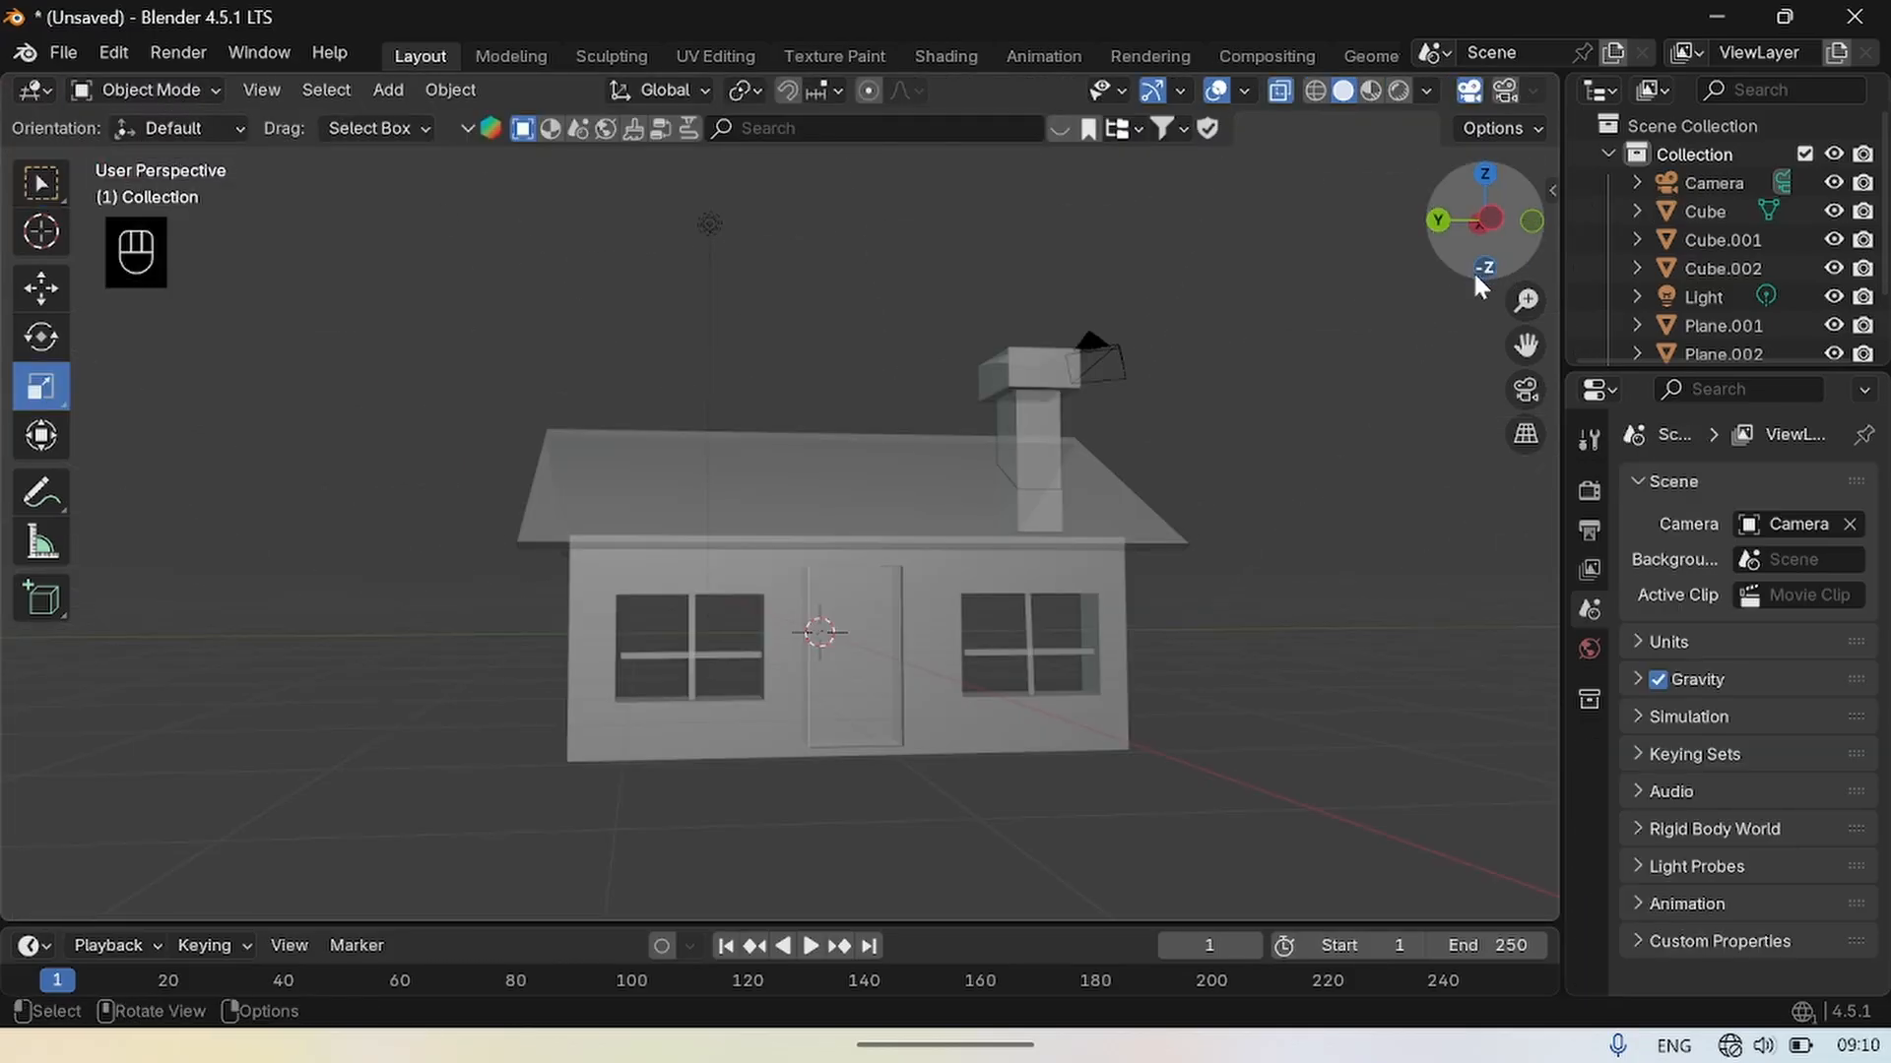
Delete the Light and the Camera objects from the scene's collection.
left_click_drag(1474, 270, 1674, 299)
scroll(1142, 381, "down", 4)
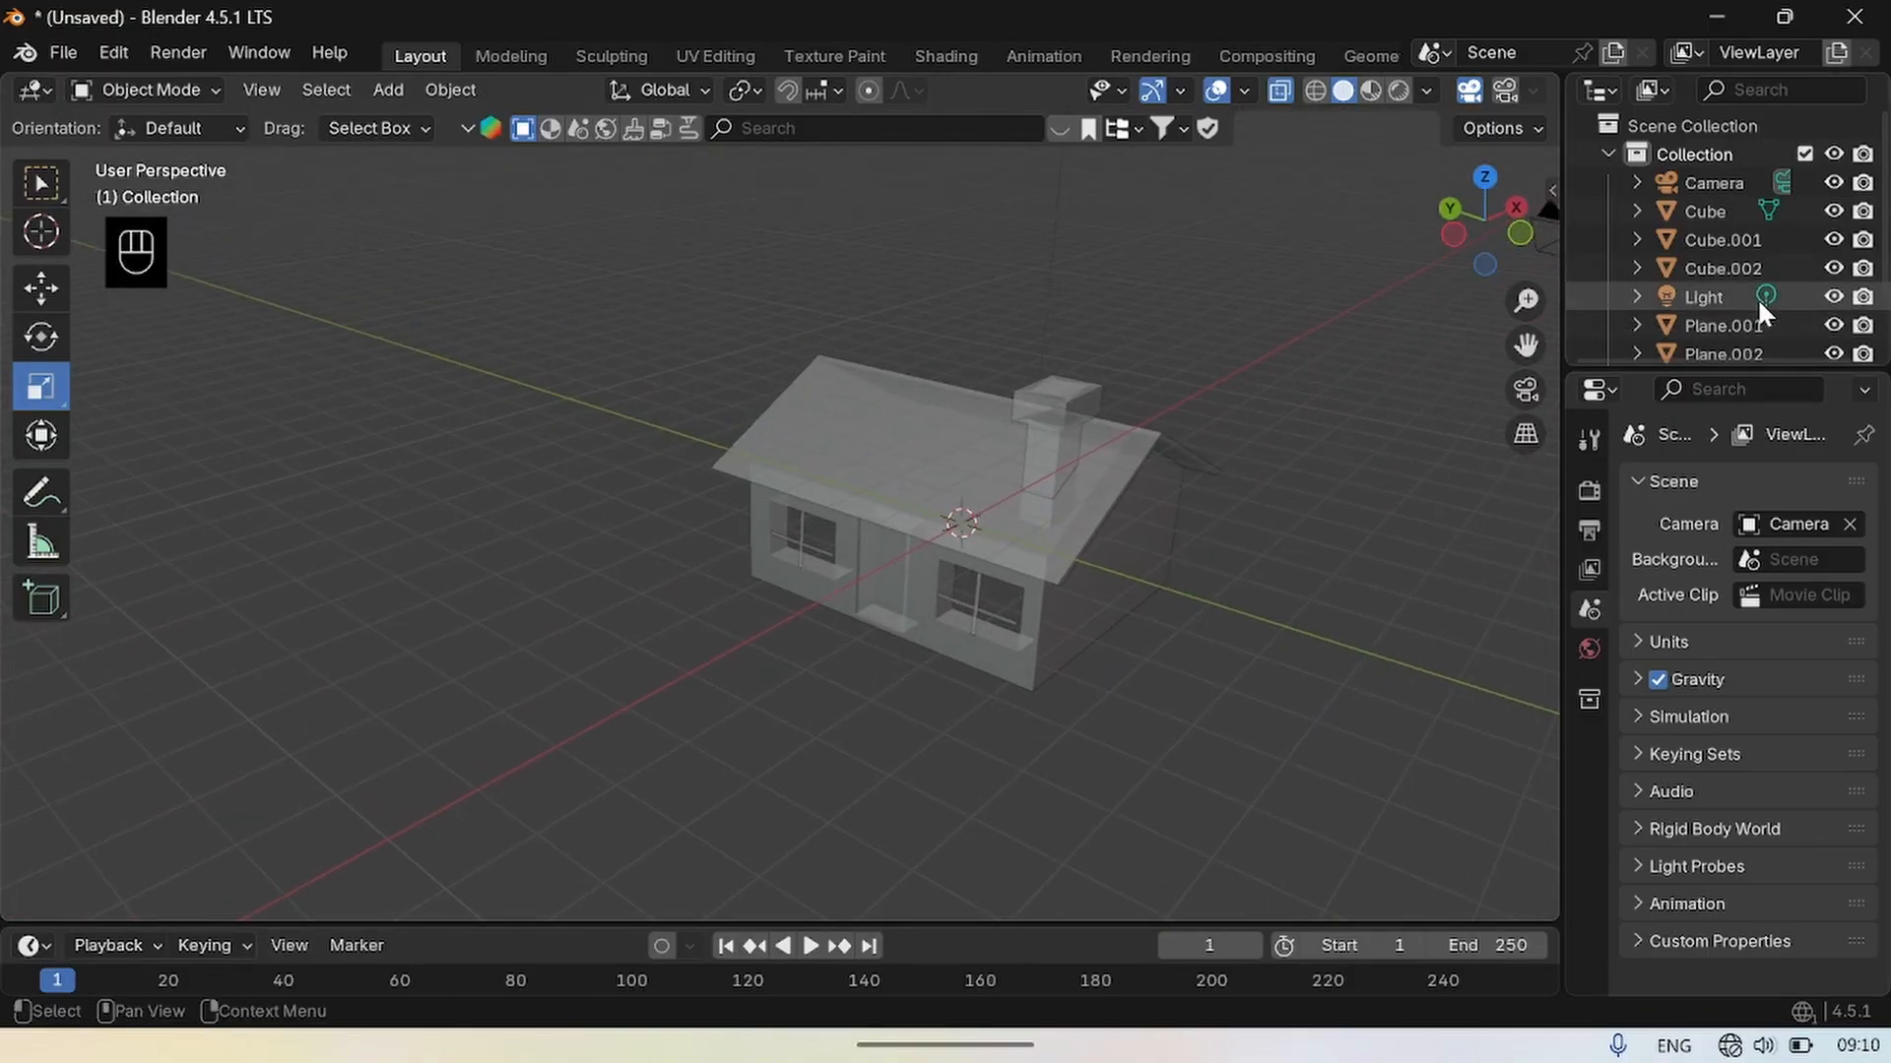
left_click(1756, 297)
right_click(1756, 298)
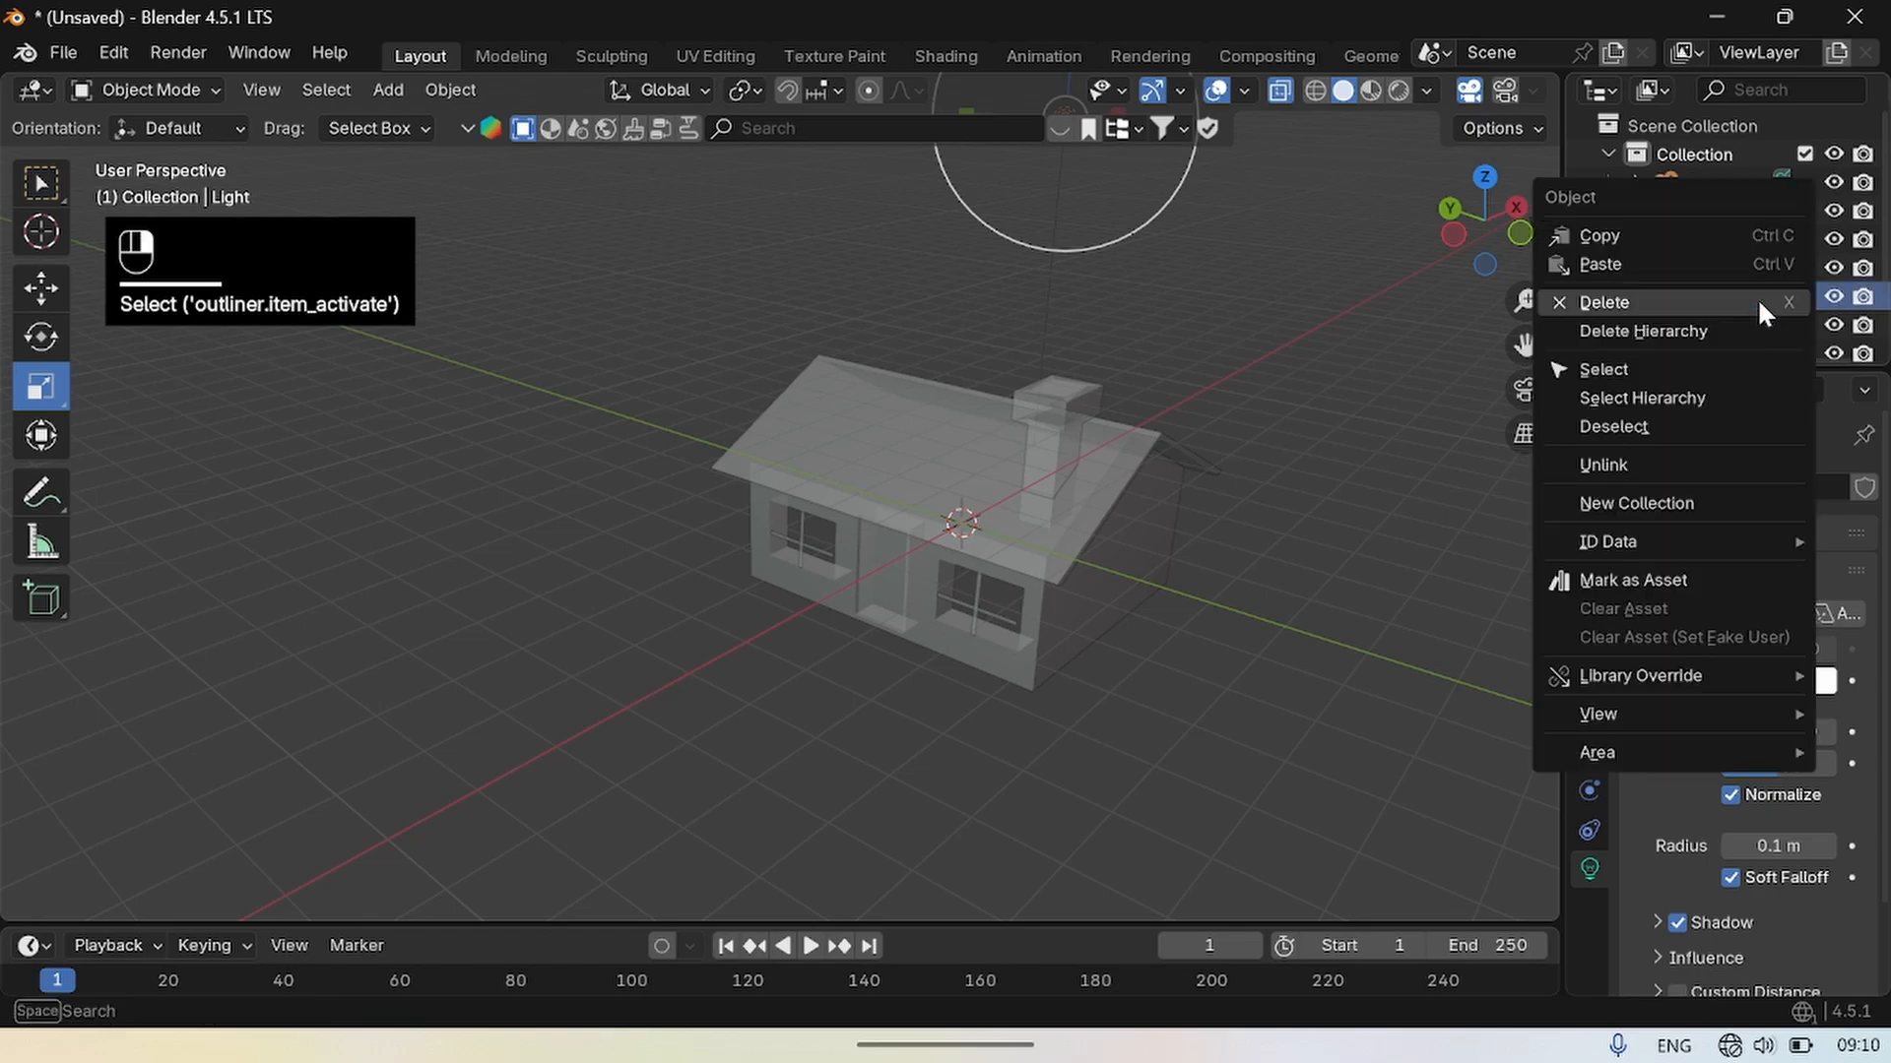
left_click(1652, 306)
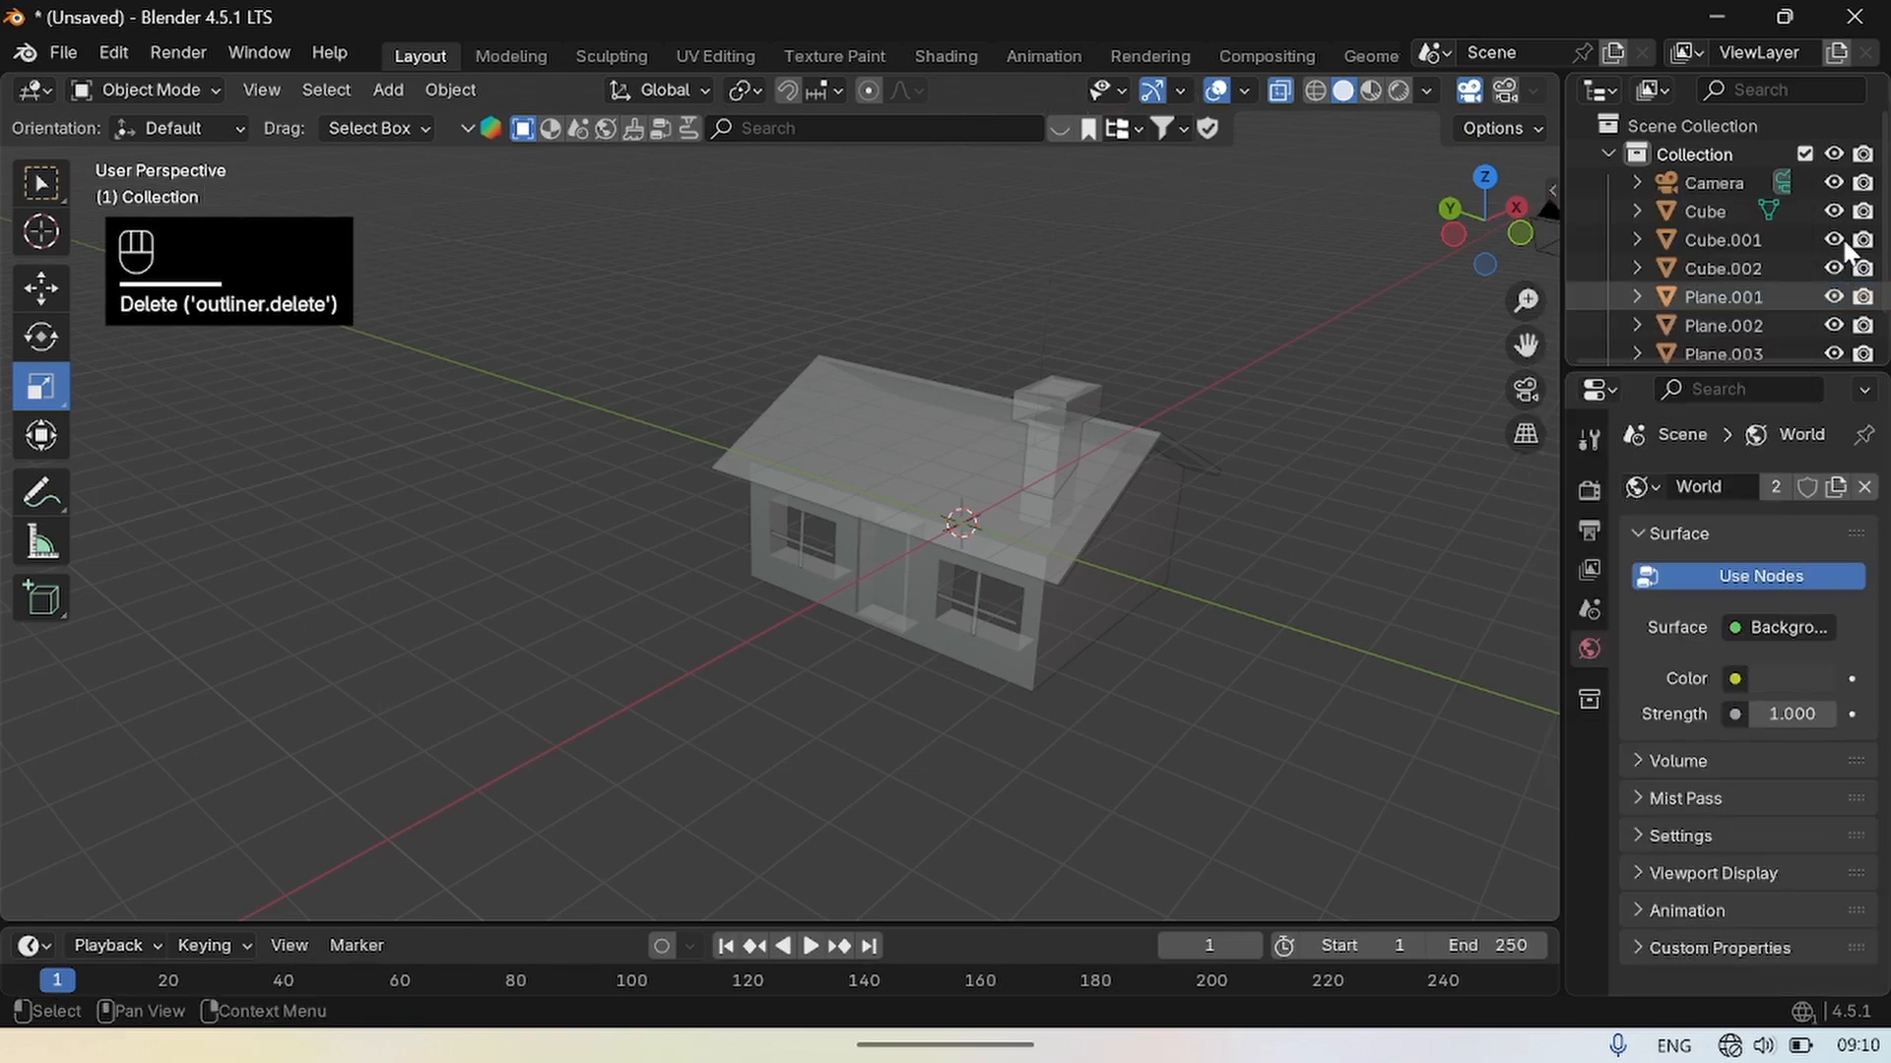
left_click(1724, 186)
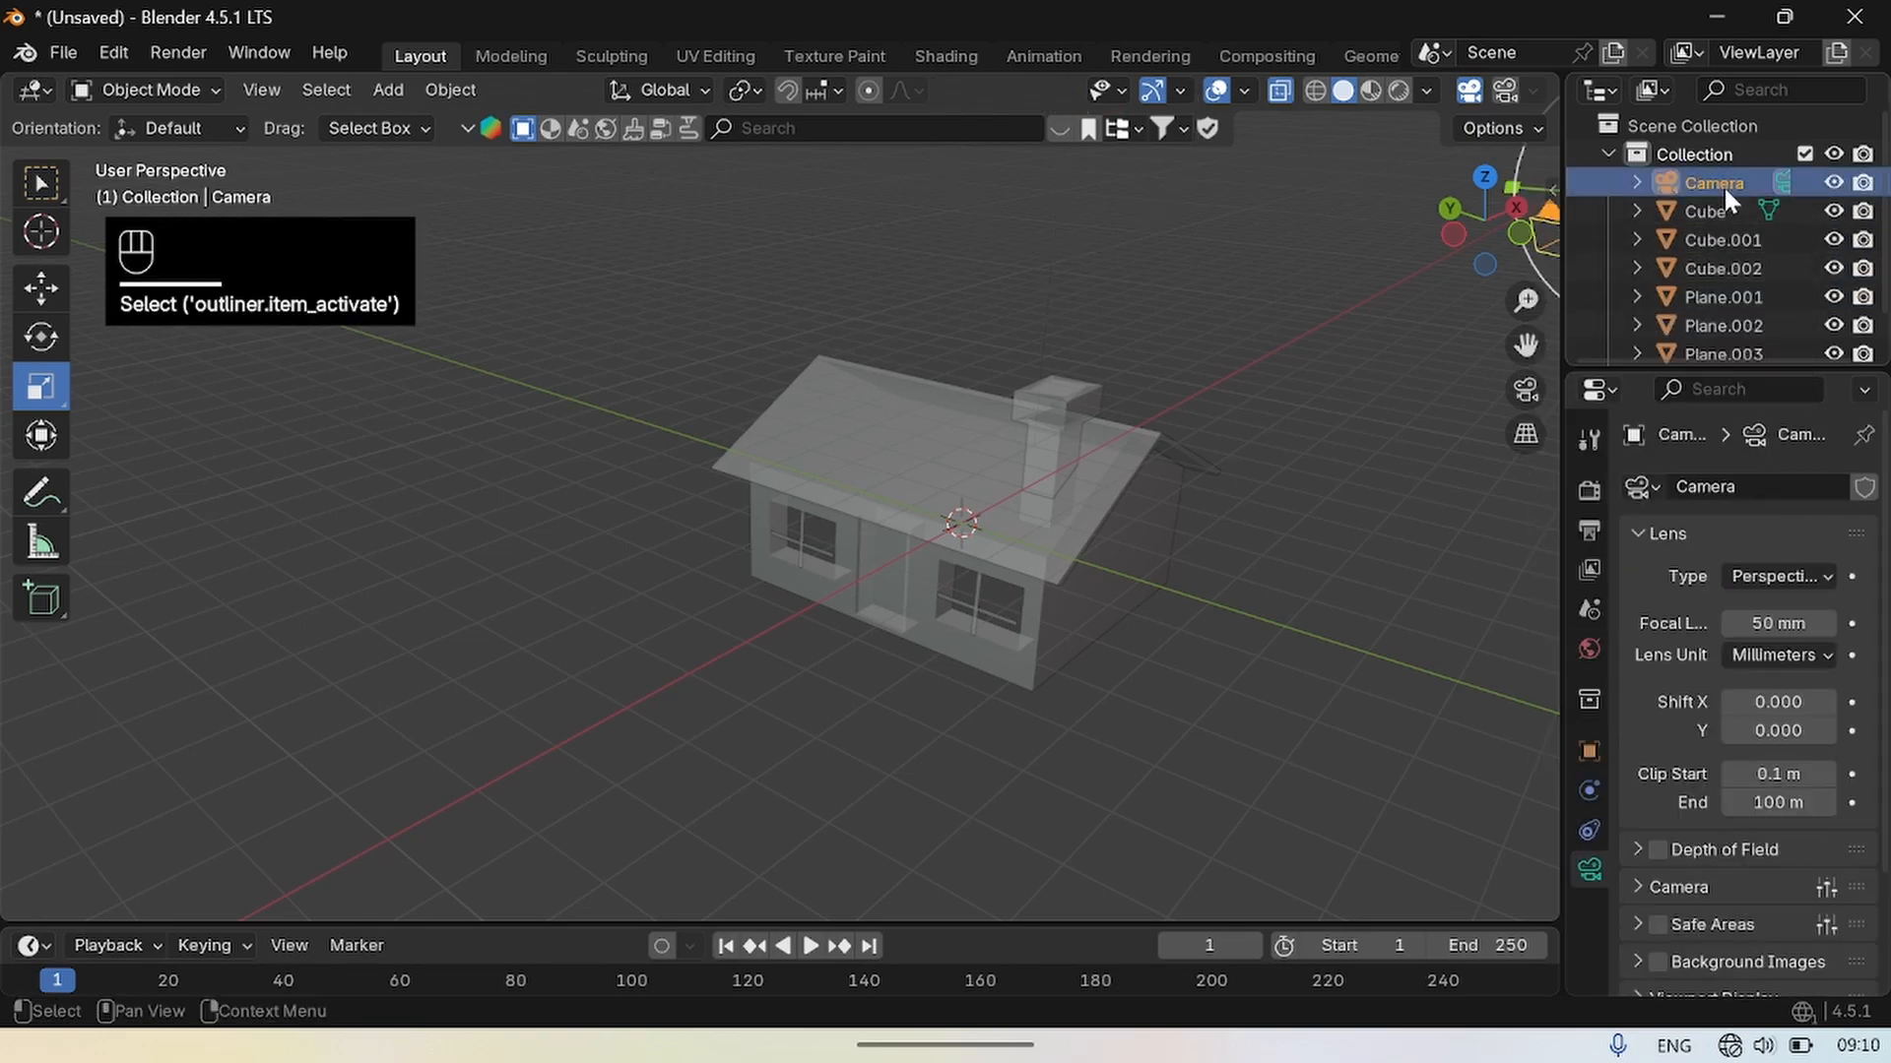
right_click(1723, 185)
left_click(1718, 189)
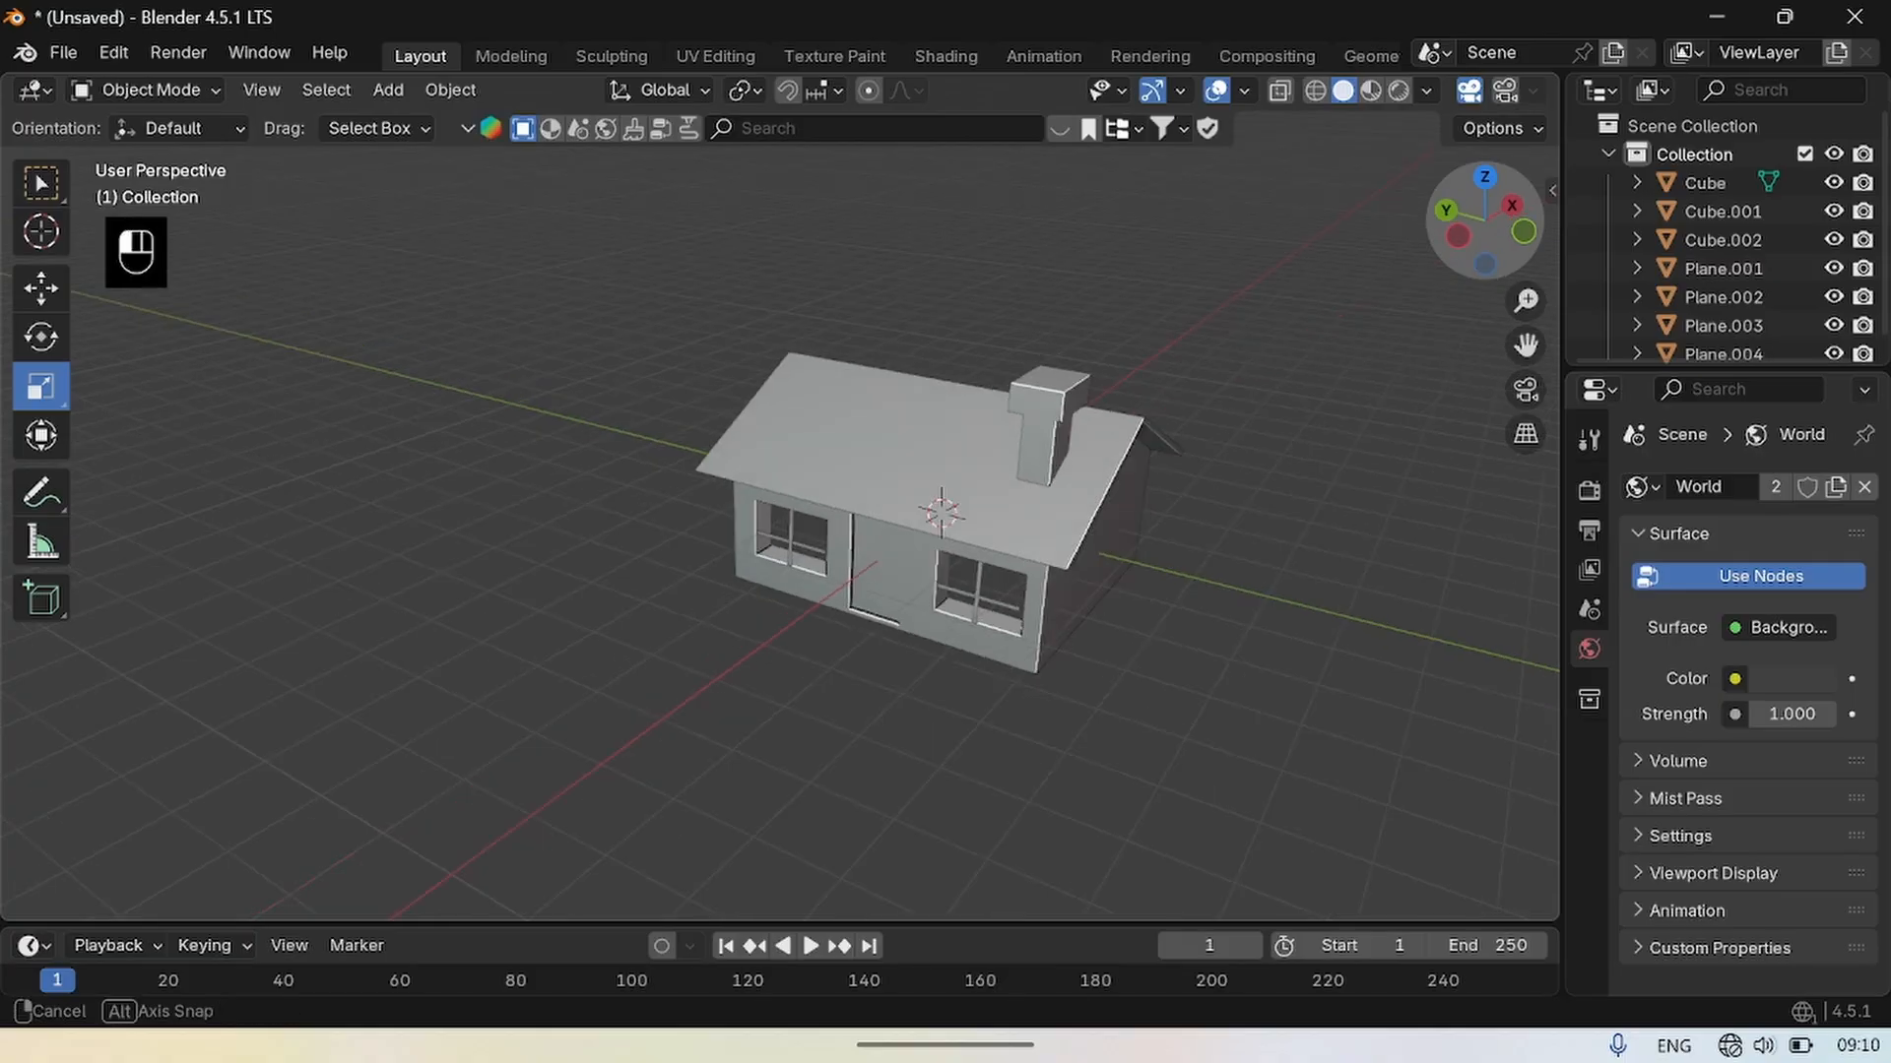